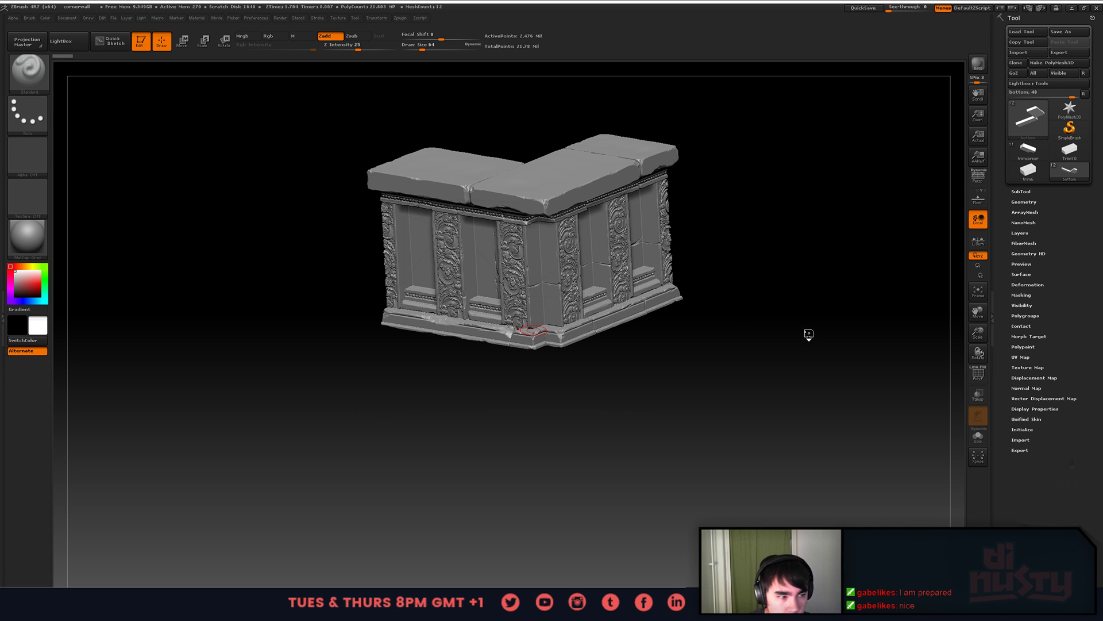
- Turn on perspective and examine the sculpted corner wall from several angles, including its subtool list
left_click_drag(815, 327, 850, 345)
key("p")
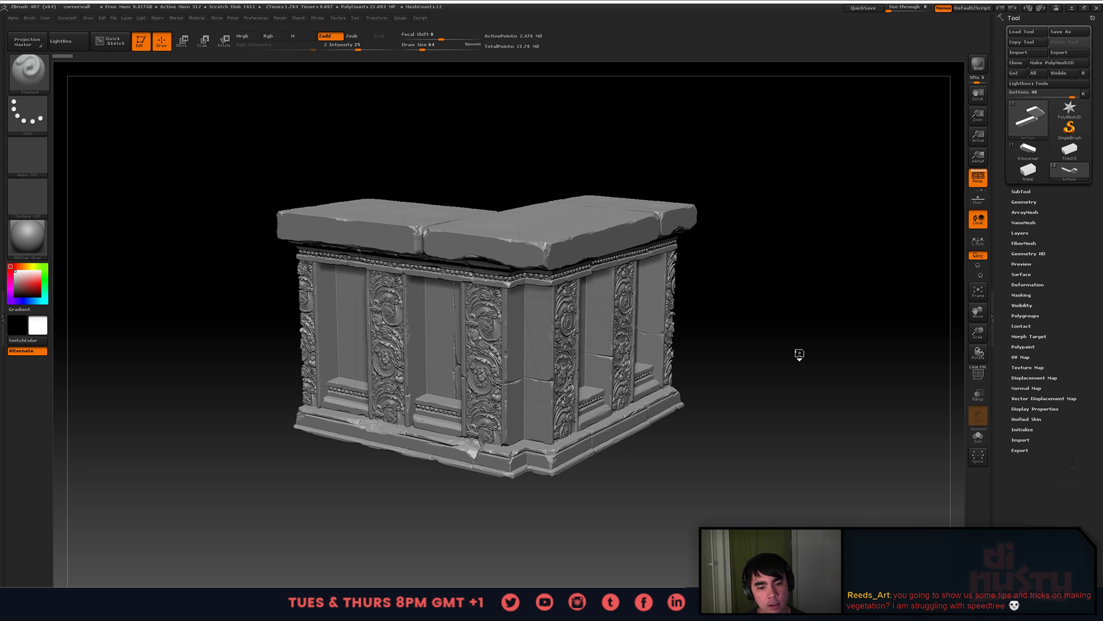
left_click_drag(805, 337, 887, 271)
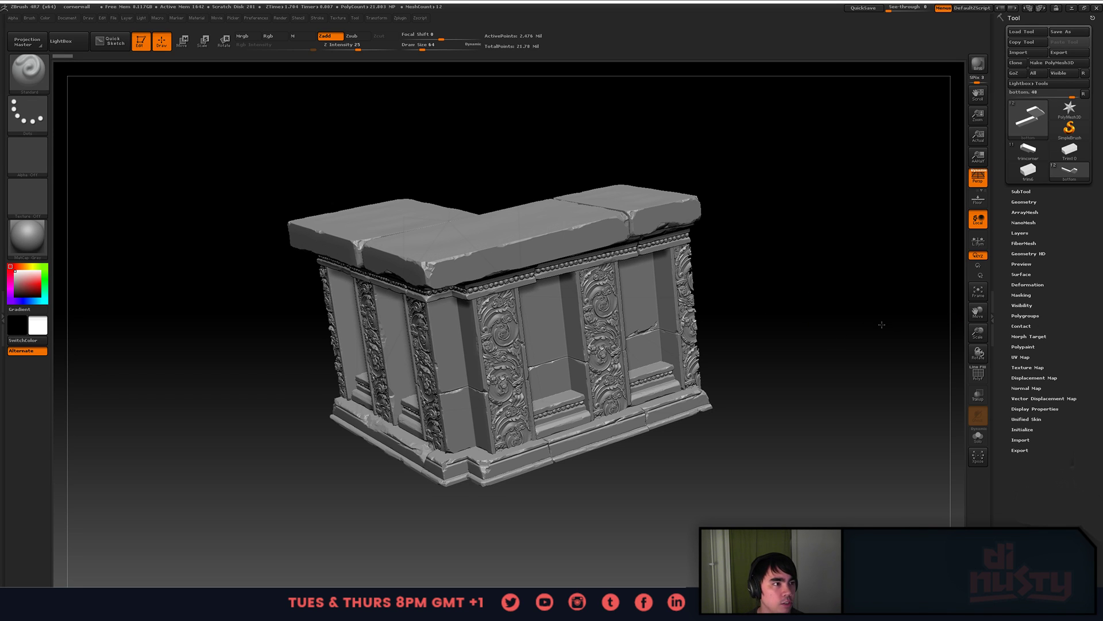
left_click_drag(851, 322, 881, 264)
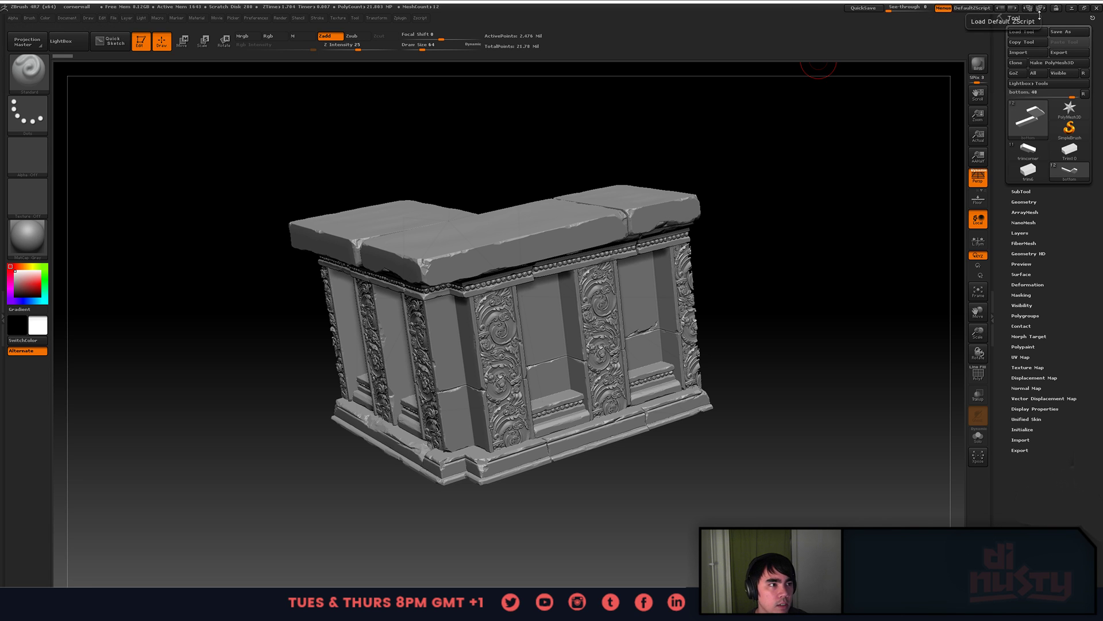
left_click(1084, 8)
left_click(723, 77)
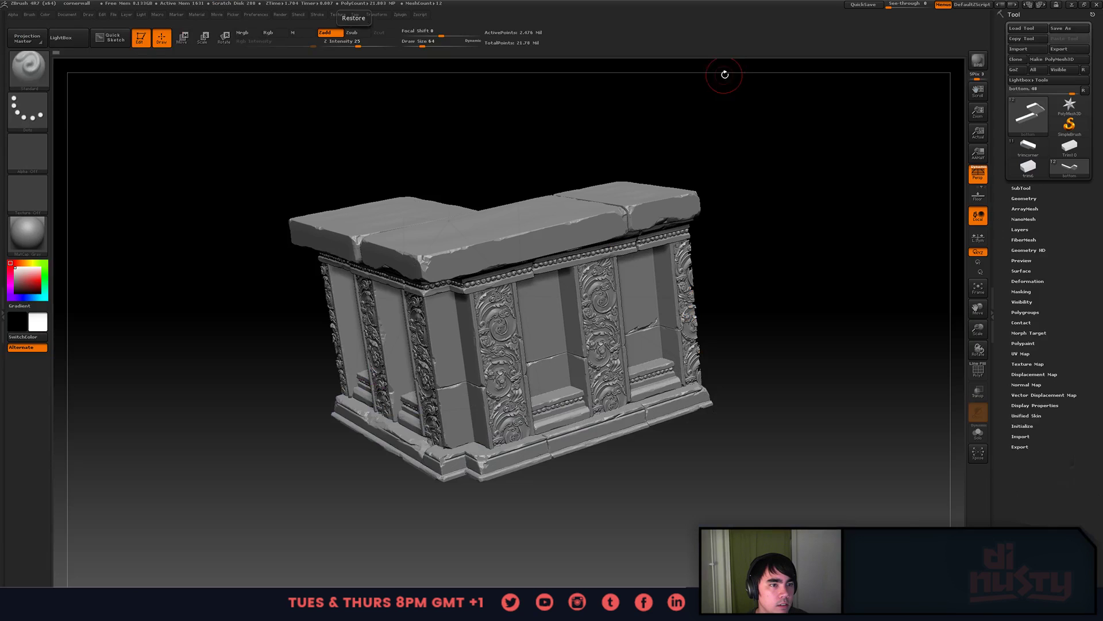
left_click_drag(821, 167, 852, 157)
mouse_move(828, 222)
left_mouse_down()
mouse_move(840, 234)
mouse_move(865, 228)
mouse_move(849, 235)
left_mouse_up()
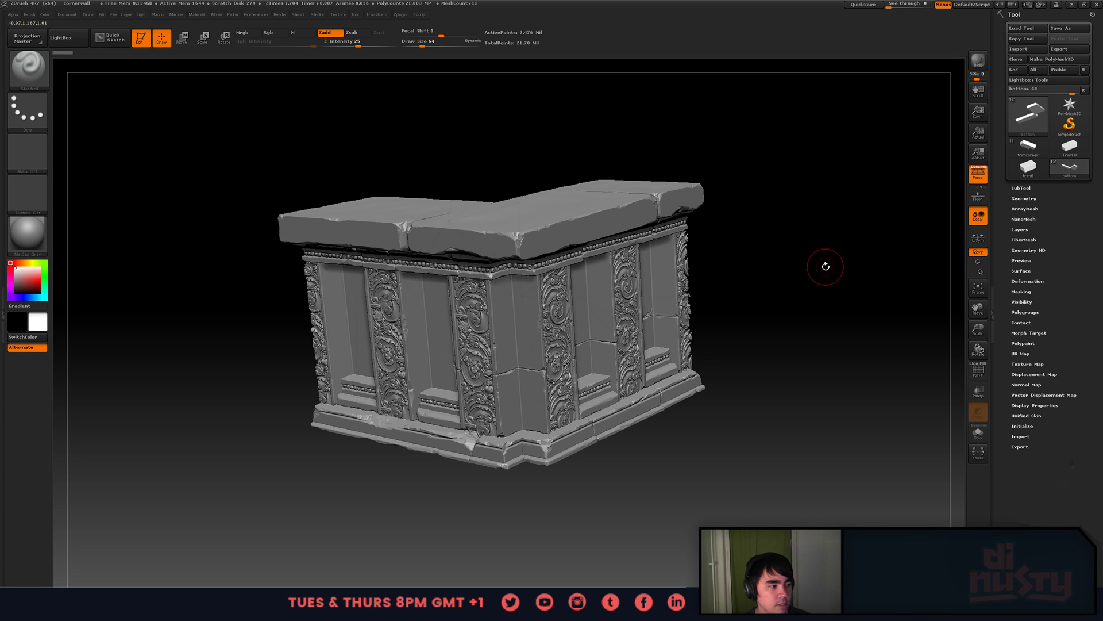
left_click_drag(825, 261, 844, 267)
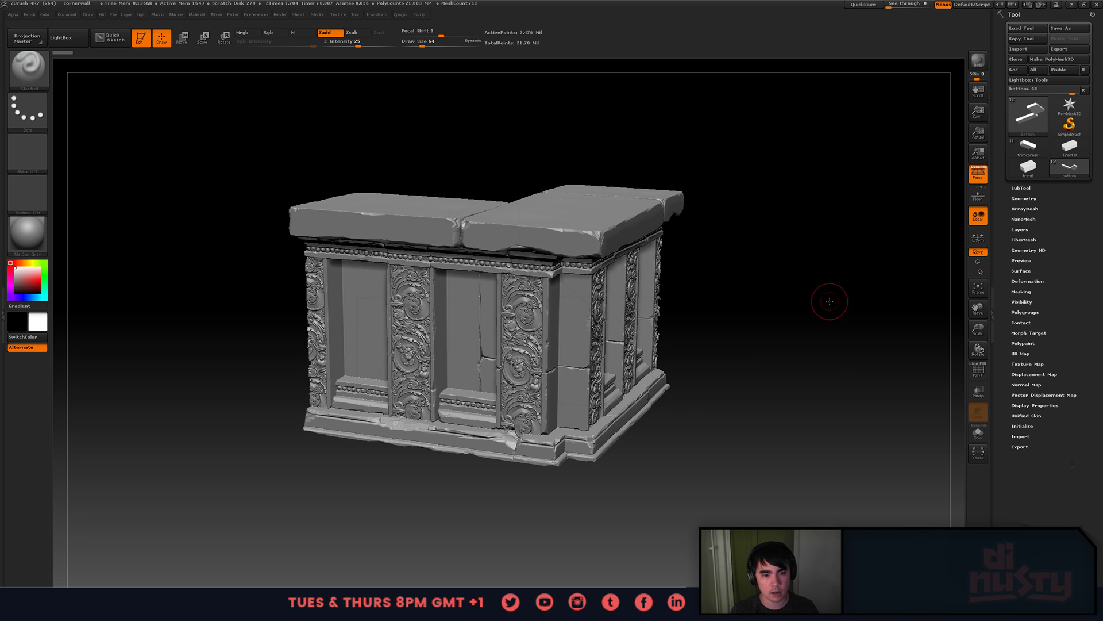
left_click_drag(827, 296, 955, 269)
left_click(1026, 186)
left_click(1027, 187)
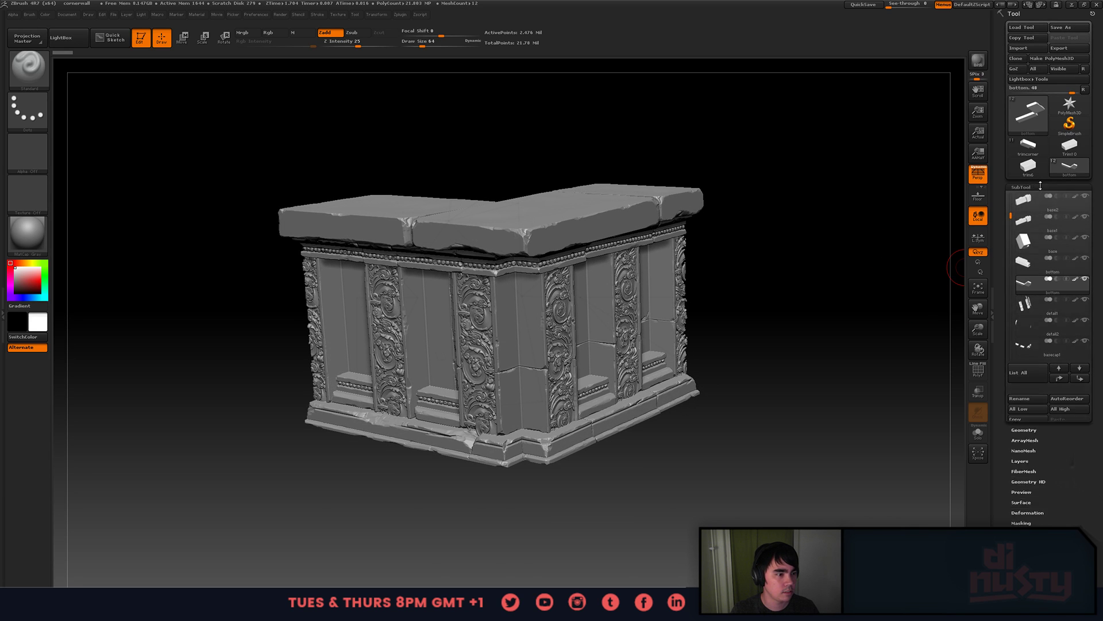
- Switch to MODO and open the recent scene corners.lxo
key("super")
key("super")
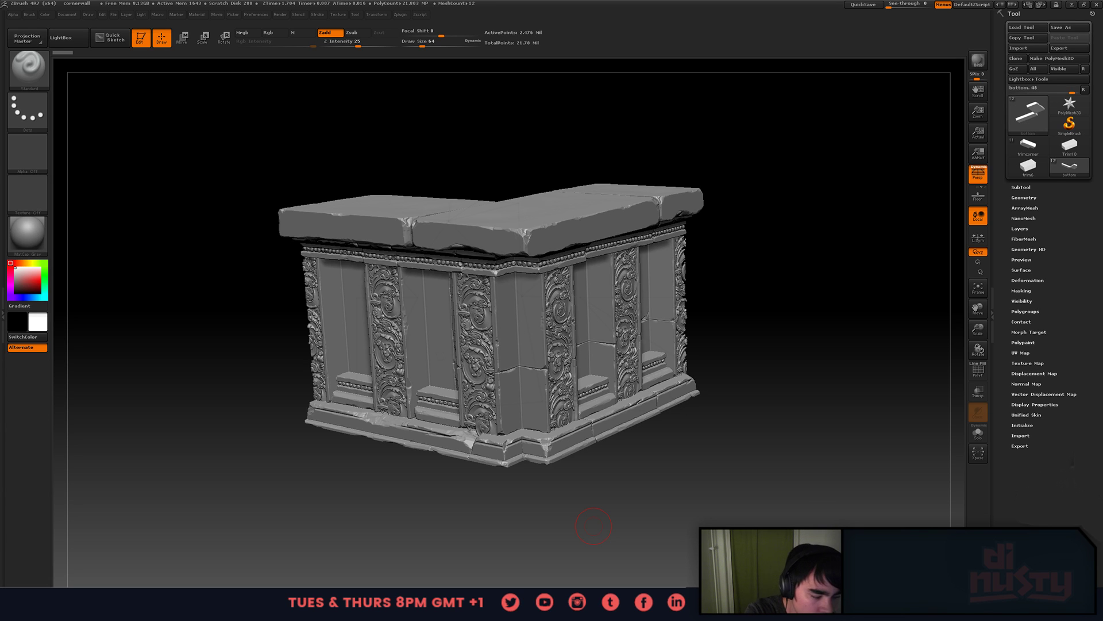
key("alt+Tab")
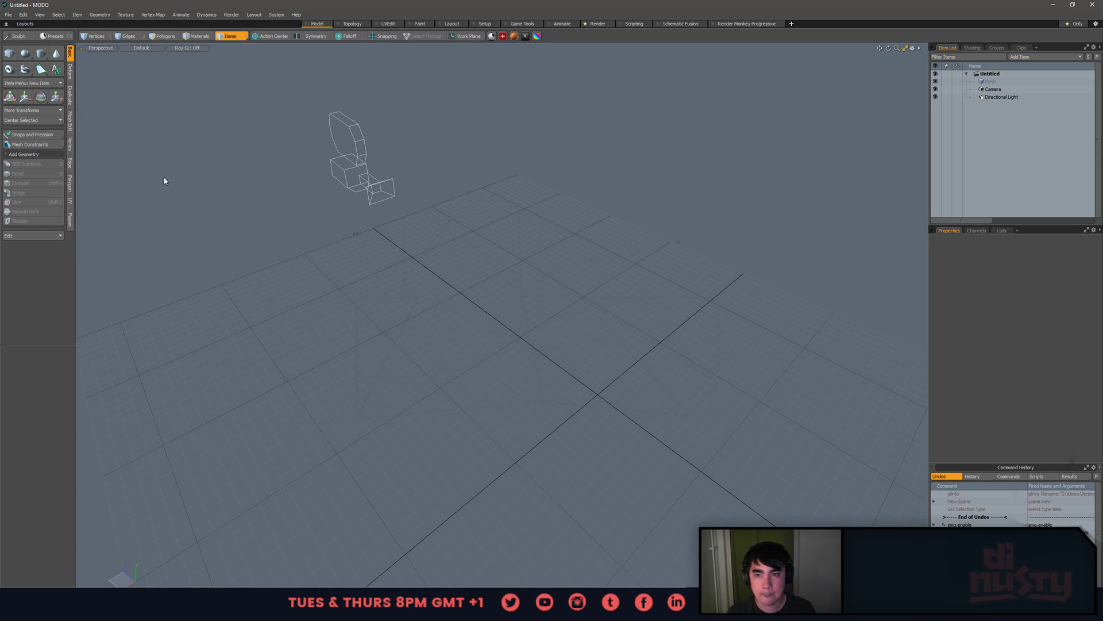
left_click(8, 14)
mouse_move(42, 55)
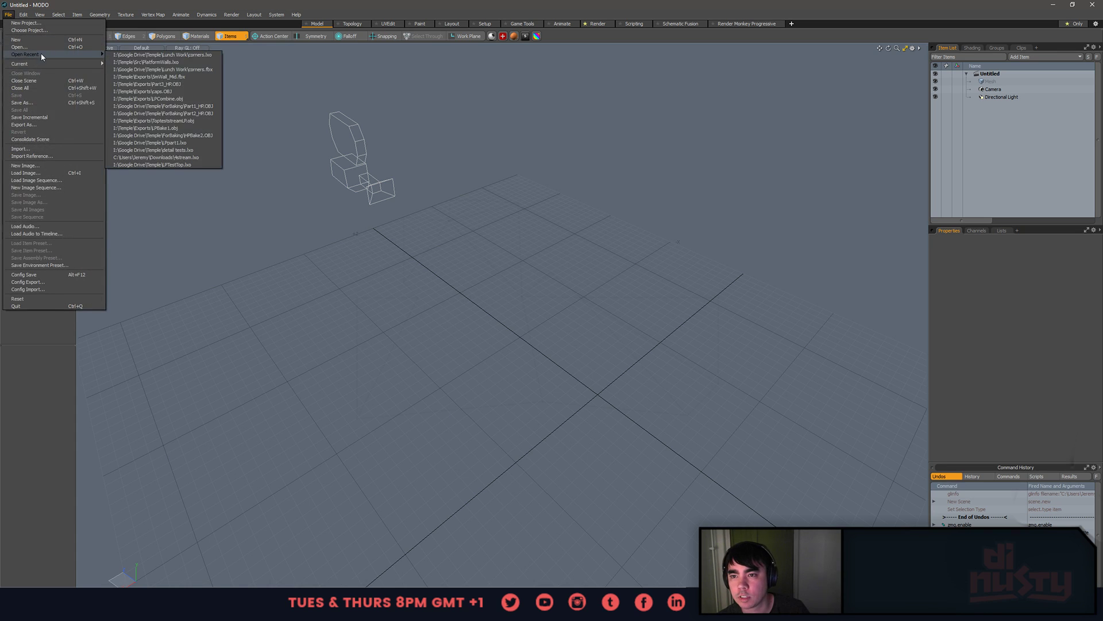
left_click(199, 53)
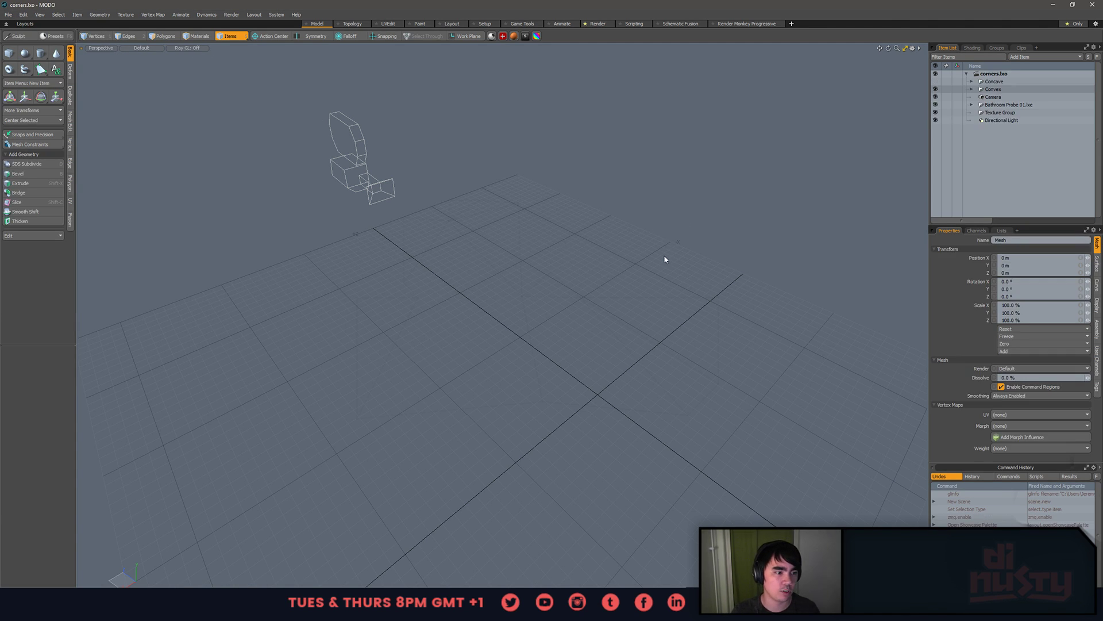
- Hide the Convex group and show the Concave group in the corner scene
left_click_drag(565, 277, 609, 305, "alt")
scroll(644, 259, "up", 5)
scroll(630, 316, "down", 10)
scroll(630, 316, "up", 4)
scroll(678, 299, "up", 4)
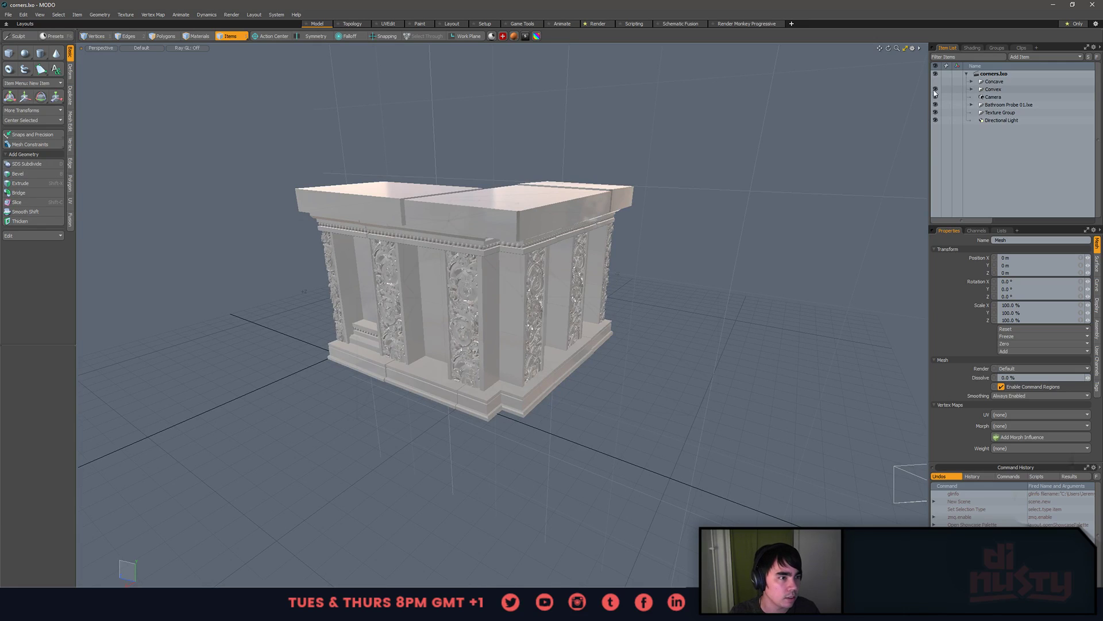
left_click(936, 89)
left_click(935, 81)
- Move the Concave group below the Camera in the item list and expand the Convex group's contents
left_click_drag(696, 231, 546, 296, "alt")
scroll(640, 247, "up", 5)
left_click(527, 293)
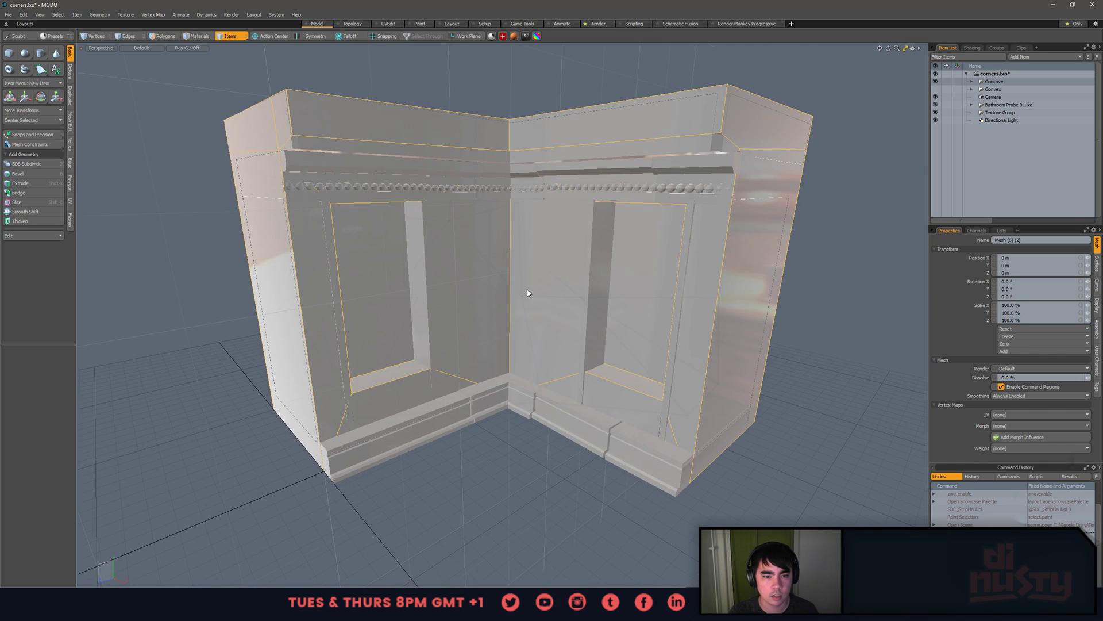
left_click_drag(973, 83, 984, 101)
left_click(972, 82)
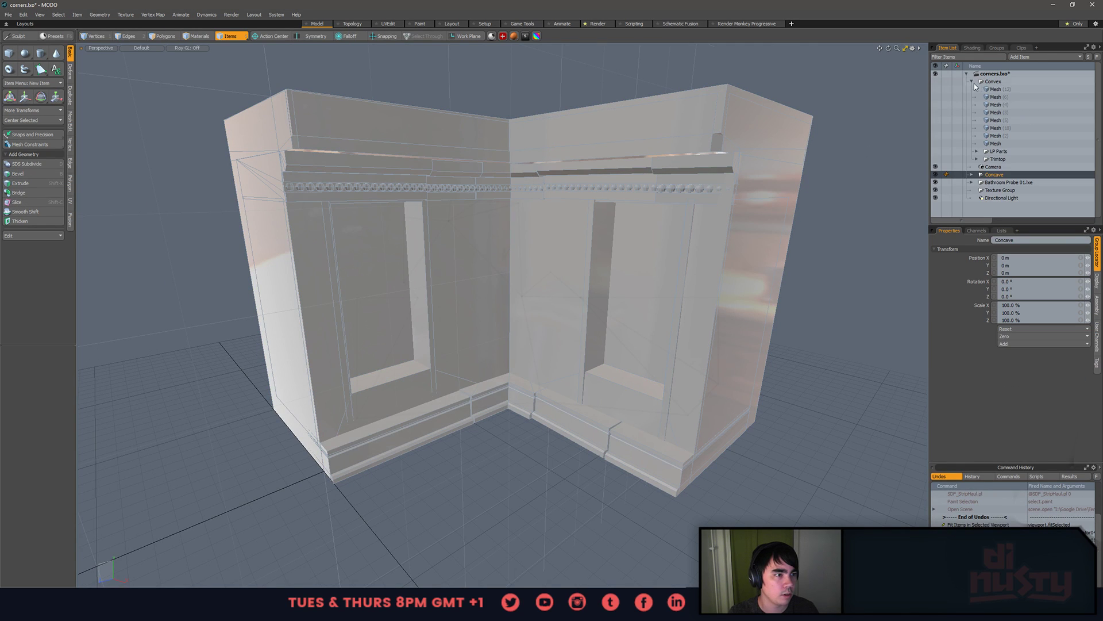
left_click(982, 160)
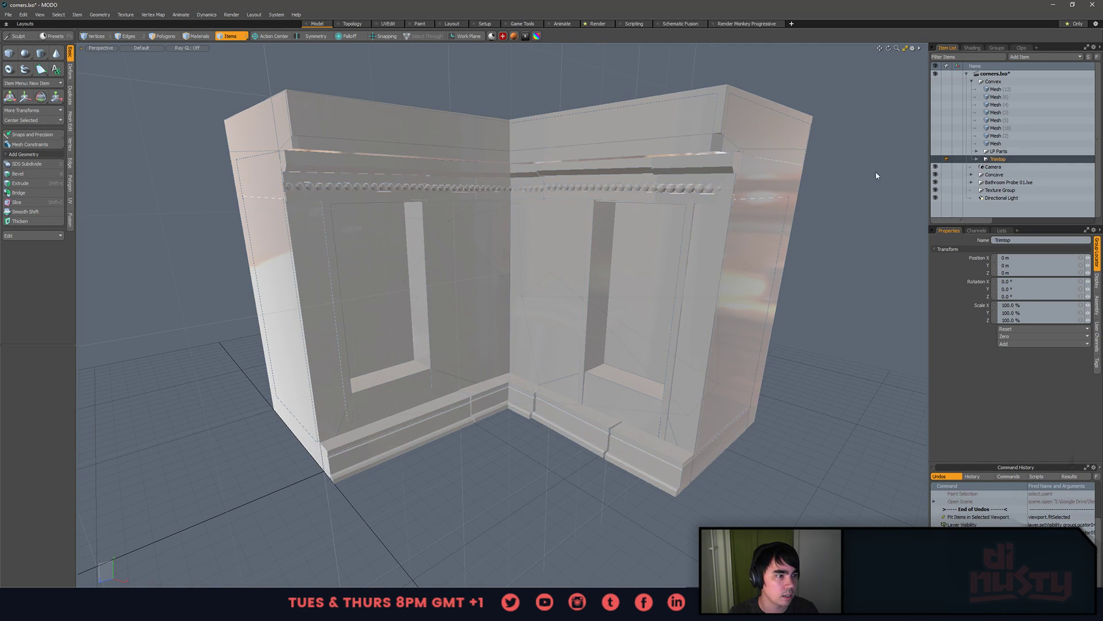
- Collapse the Convex group and toggle the Concave and Convex groups' visibility to check which corner each one holds
left_click(665, 195)
left_click(708, 142)
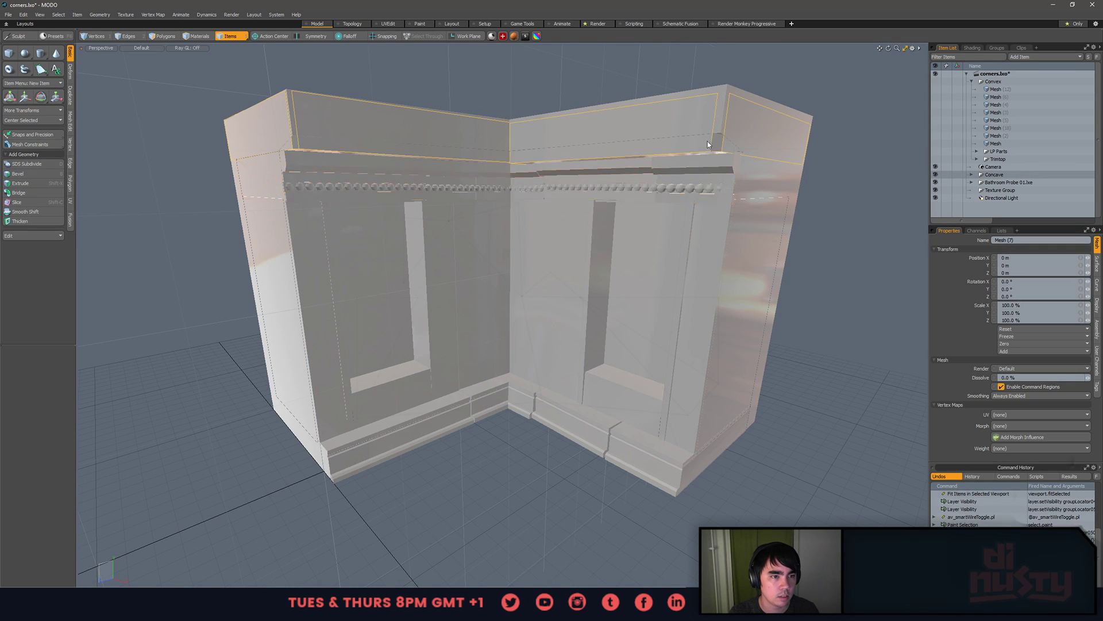
left_click(727, 98)
left_click(936, 174)
left_click(824, 212)
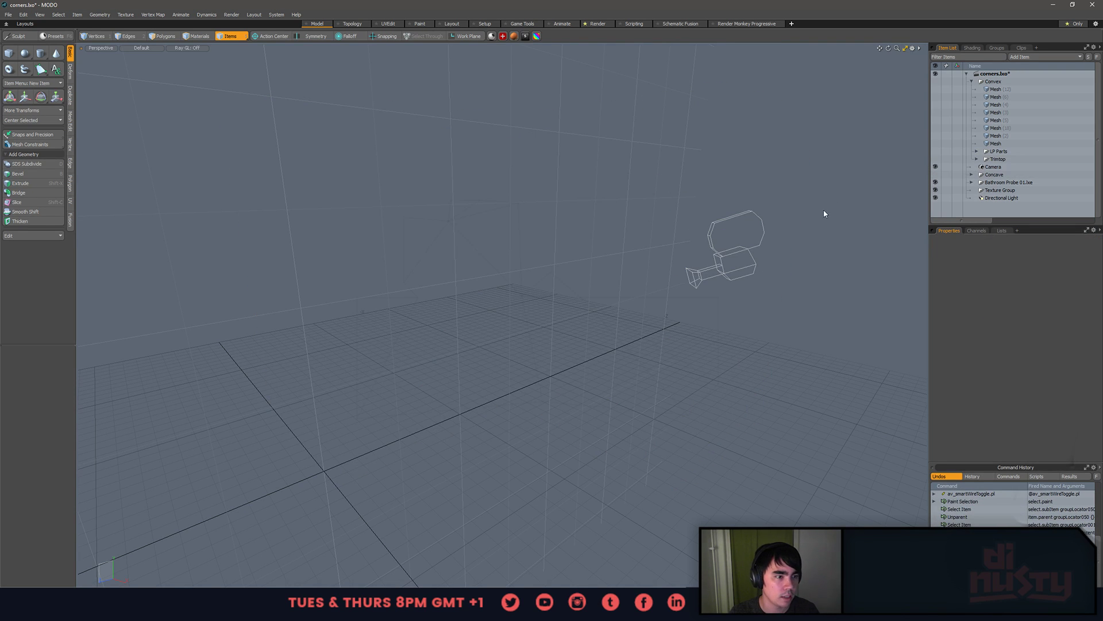
left_click(972, 81)
left_click(936, 96)
left_click(935, 81)
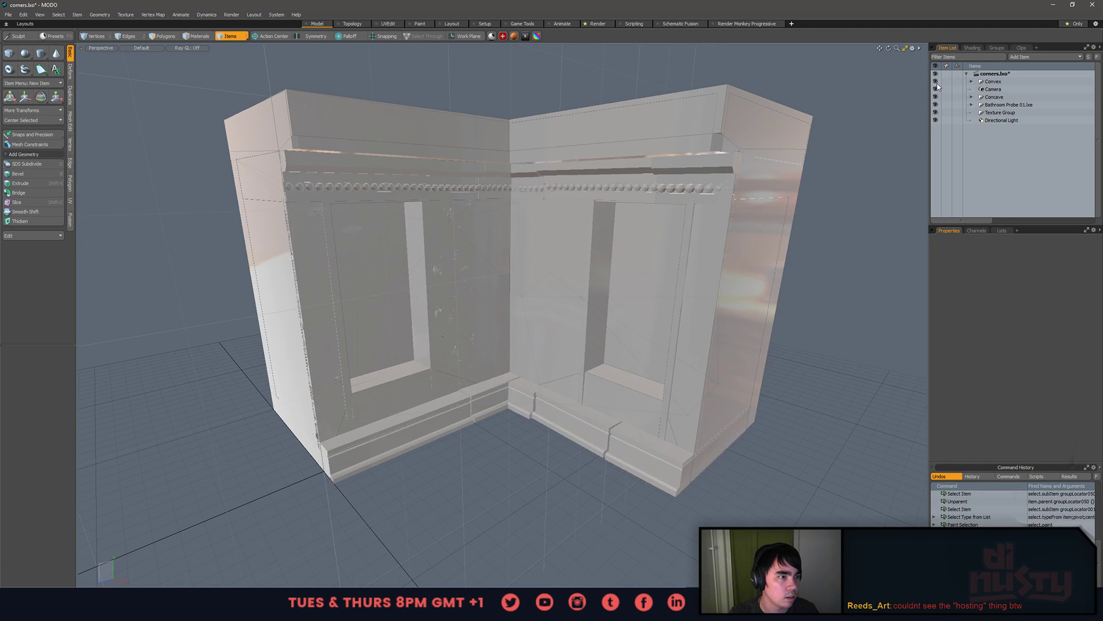
- Expand the Concave group, hide its first mesh covering the inner corner, and select the framed panel mesh
left_click(973, 99)
left_click(972, 97)
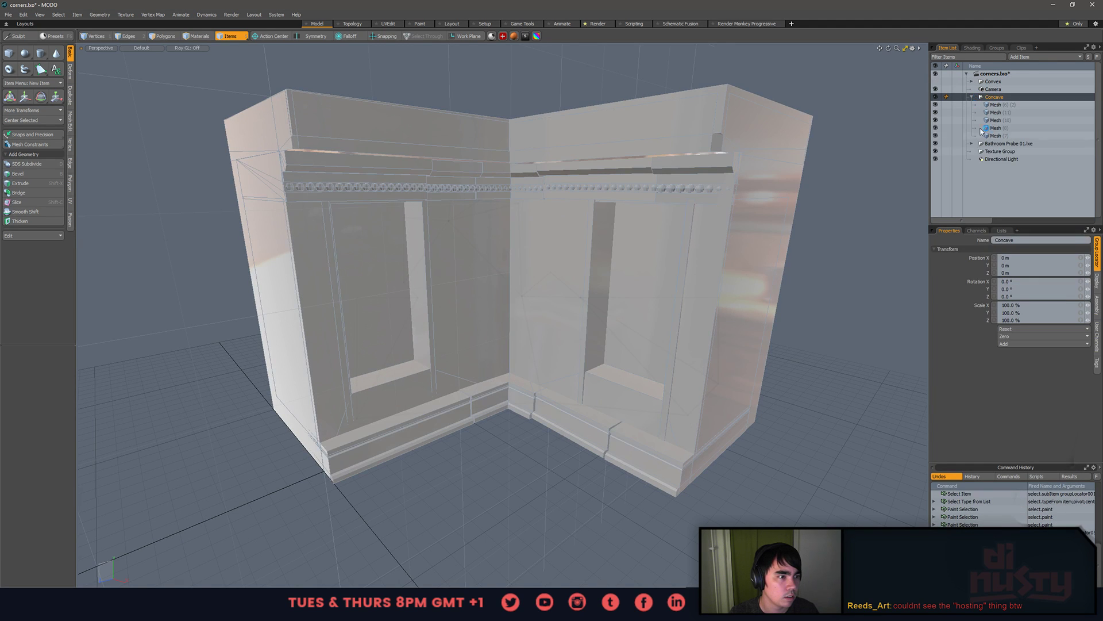
left_click(996, 112)
left_click(740, 127)
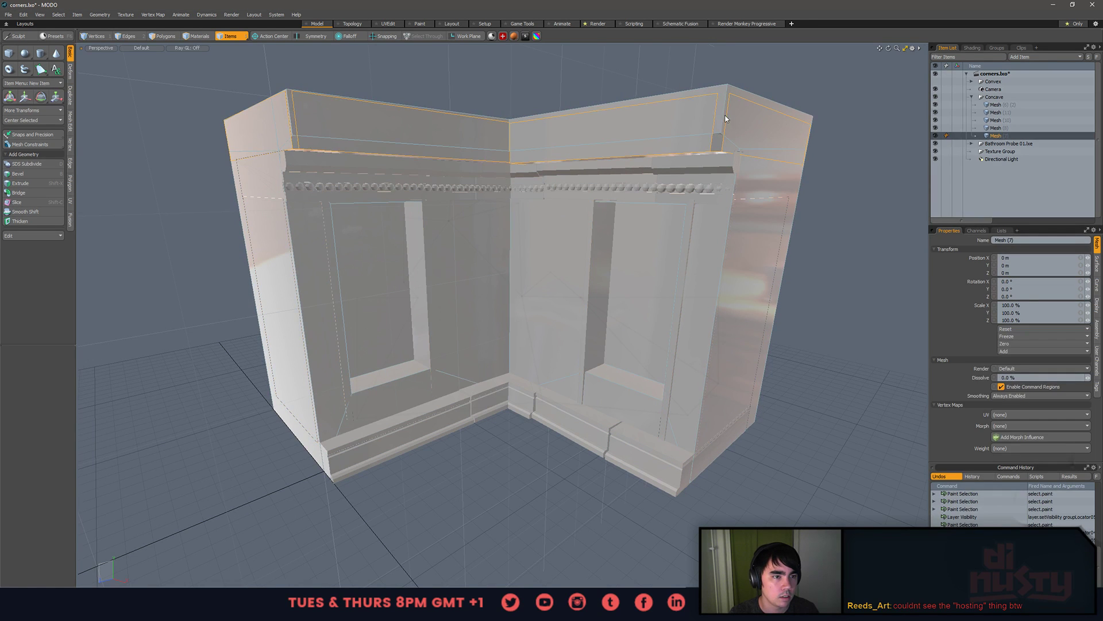
left_click(724, 117)
left_click(935, 105)
left_click(977, 112)
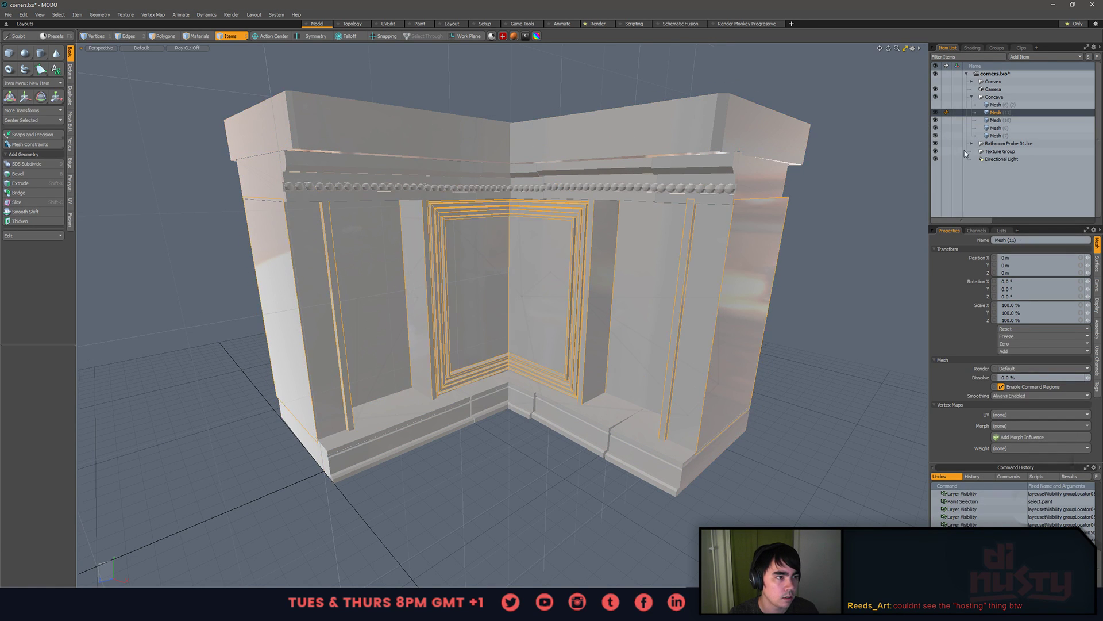
- Add a new empty mesh item beside the framed panel mesh in the Concave group
left_click_drag(718, 242, 793, 264, "alt")
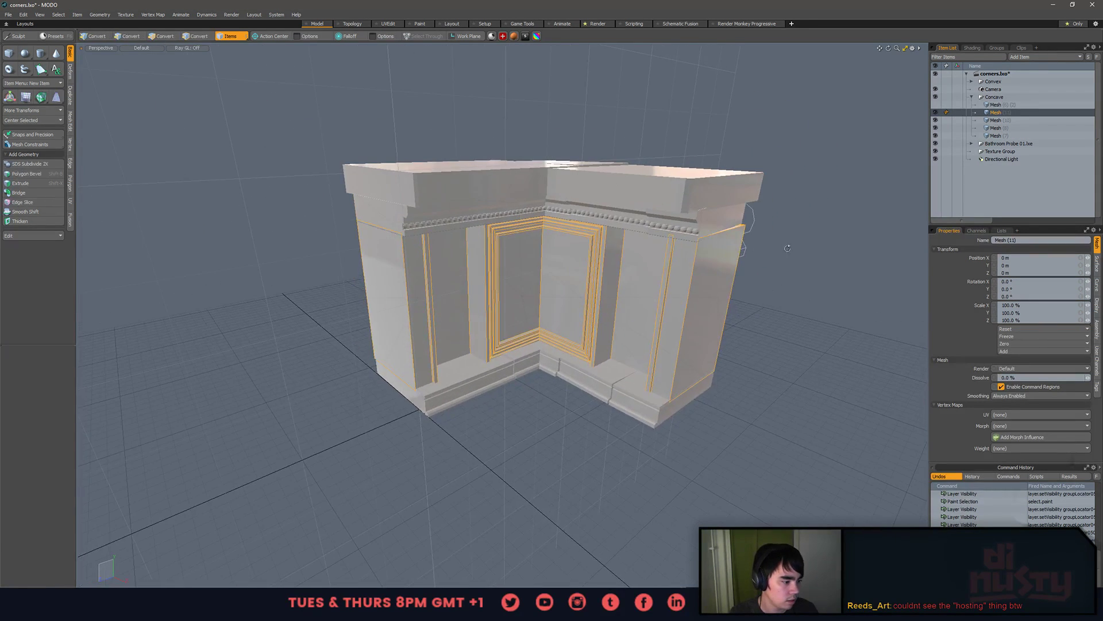
left_click(828, 288)
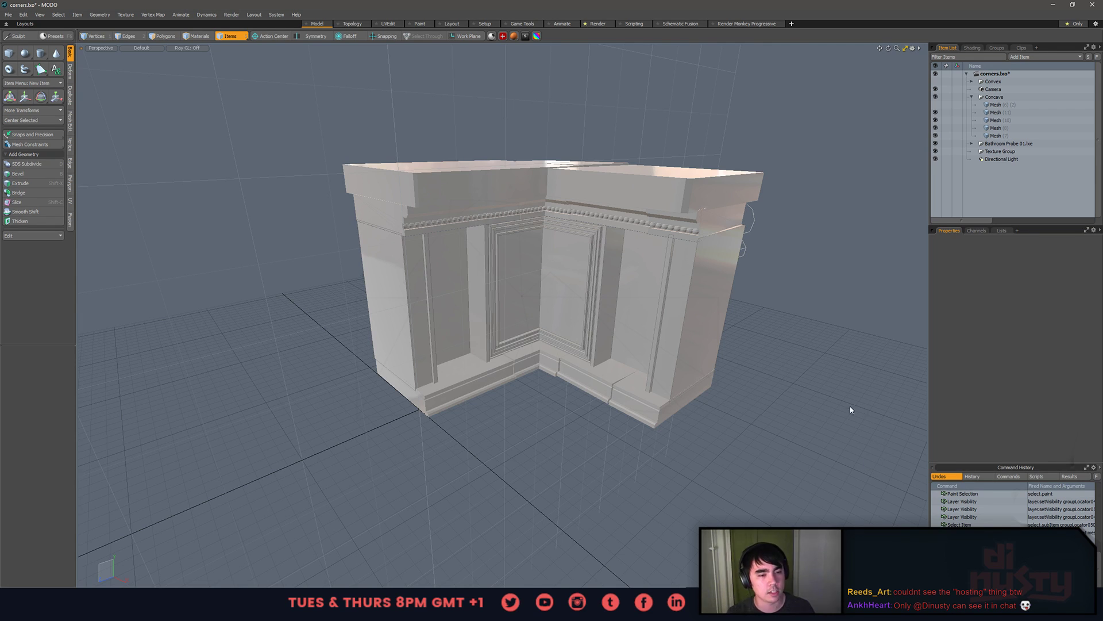
left_click_drag(792, 304, 766, 367, "alt")
scroll(764, 360, "up", 3)
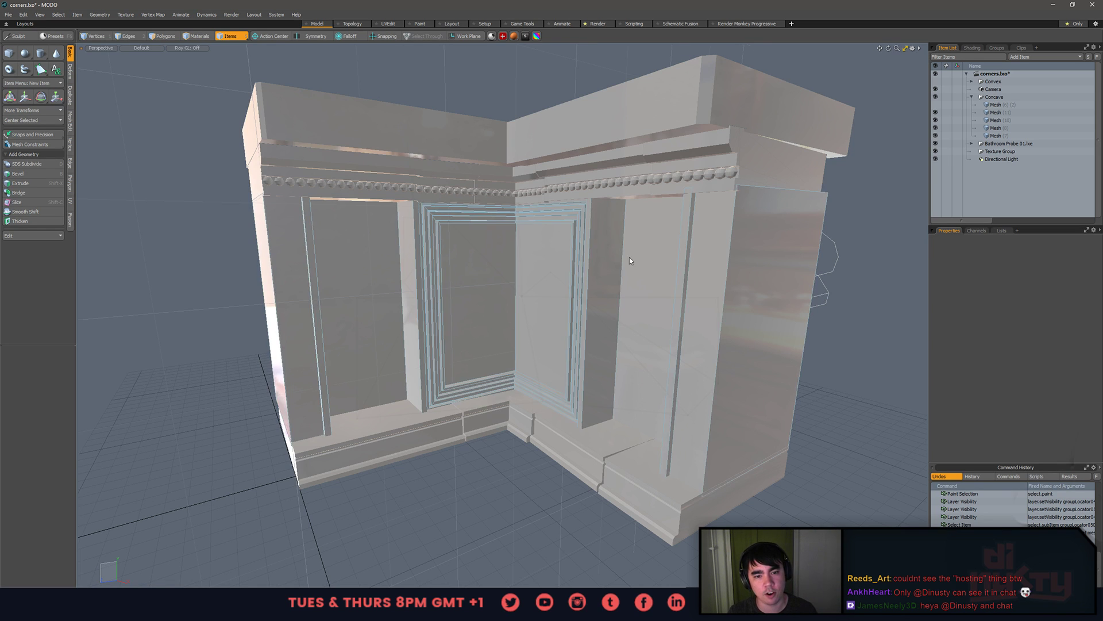
left_click_drag(629, 256, 585, 309, "alt")
scroll(679, 317, "up", 2, "alt")
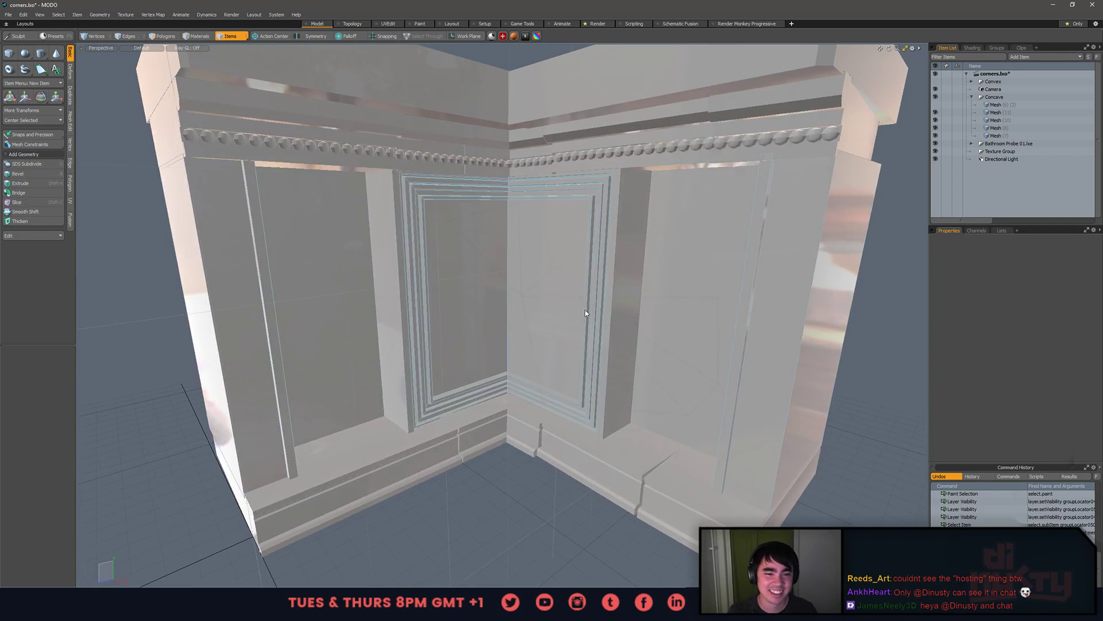
left_click(551, 301)
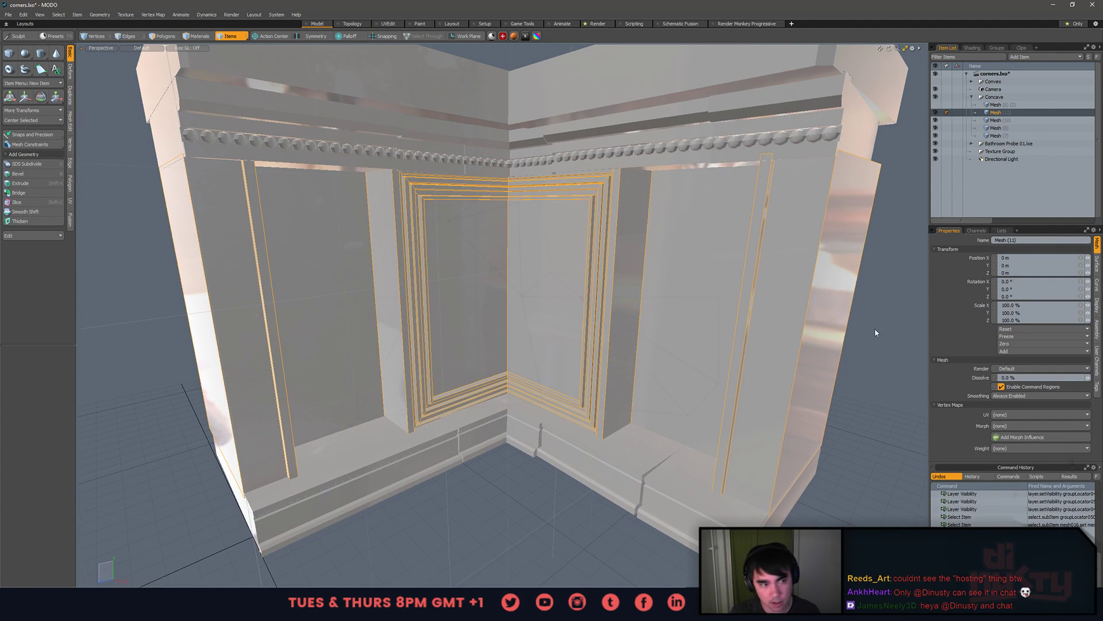
left_click(619, 322)
mouse_move(632, 340)
left_mouse_down("alt")
mouse_move(686, 339)
mouse_move(667, 321)
left_mouse_up("alt")
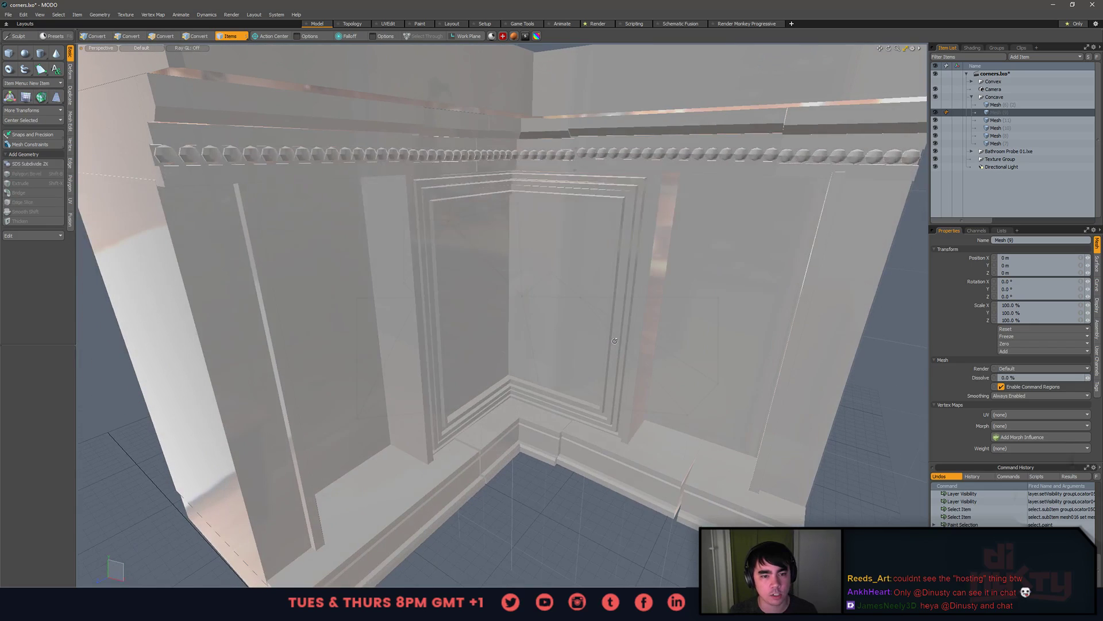
- Select the framed panel mesh at the inner corner and switch to polygon selection
left_click(667, 320)
left_click_drag(598, 337, 643, 484, "alt")
key("3")
left_click(520, 315)
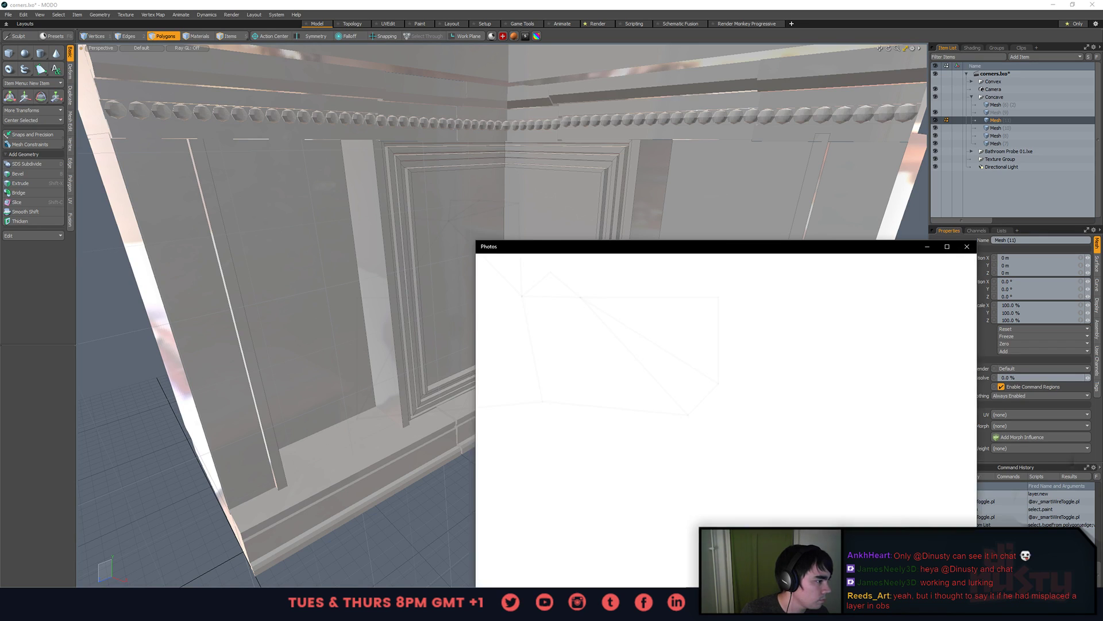
- Enlarge the Photos window and browse the temple reference images for carved doors, wall ornaments and relief panels
left_click_drag(695, 248, 411, 83)
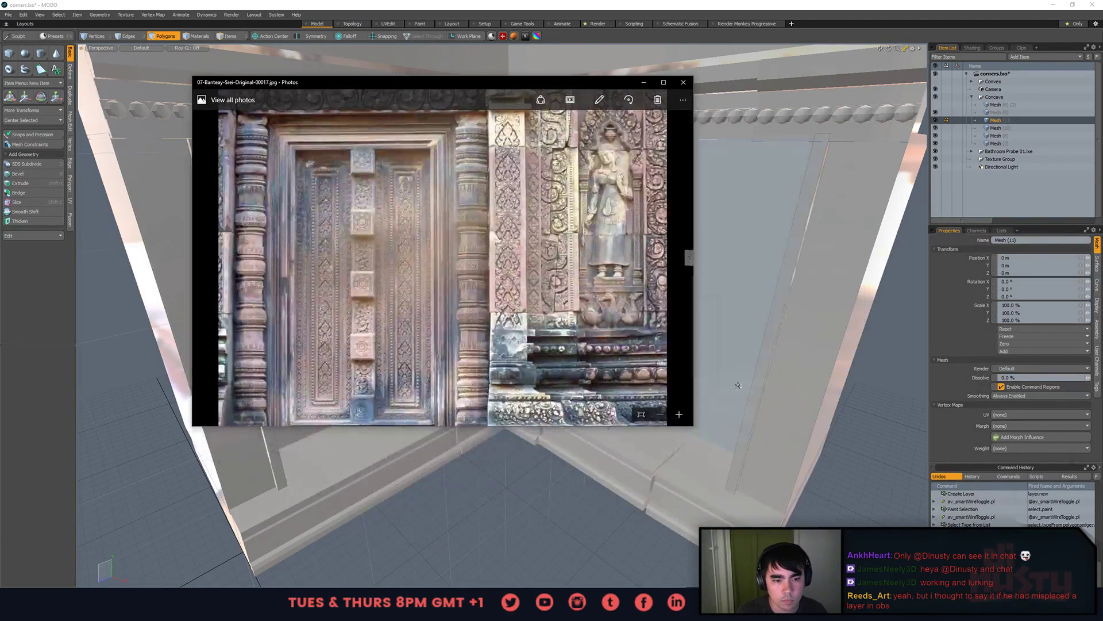
left_click_drag(694, 429, 890, 509)
key("Left")
key("Right")
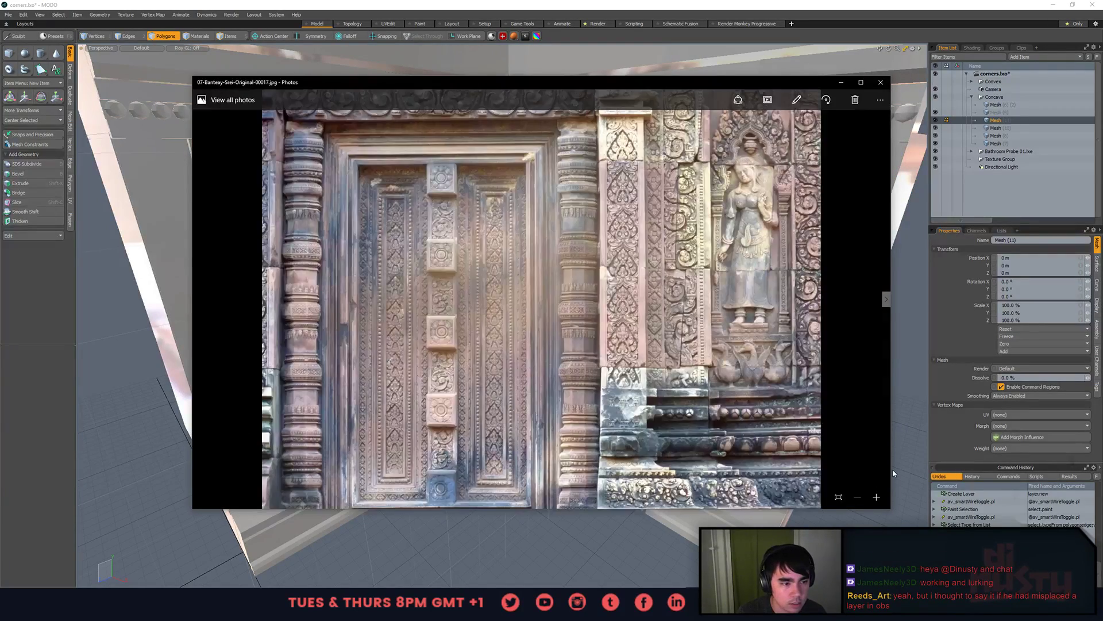
key("Right")
key("Right")
key("Left")
key("Right")
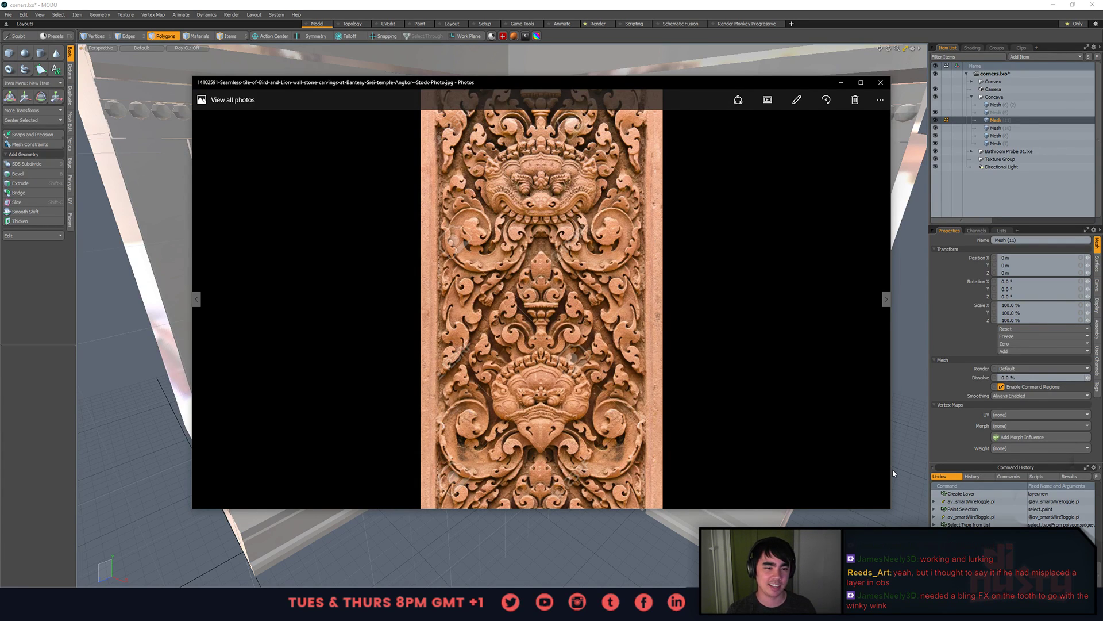
key("Right")
key("Right")
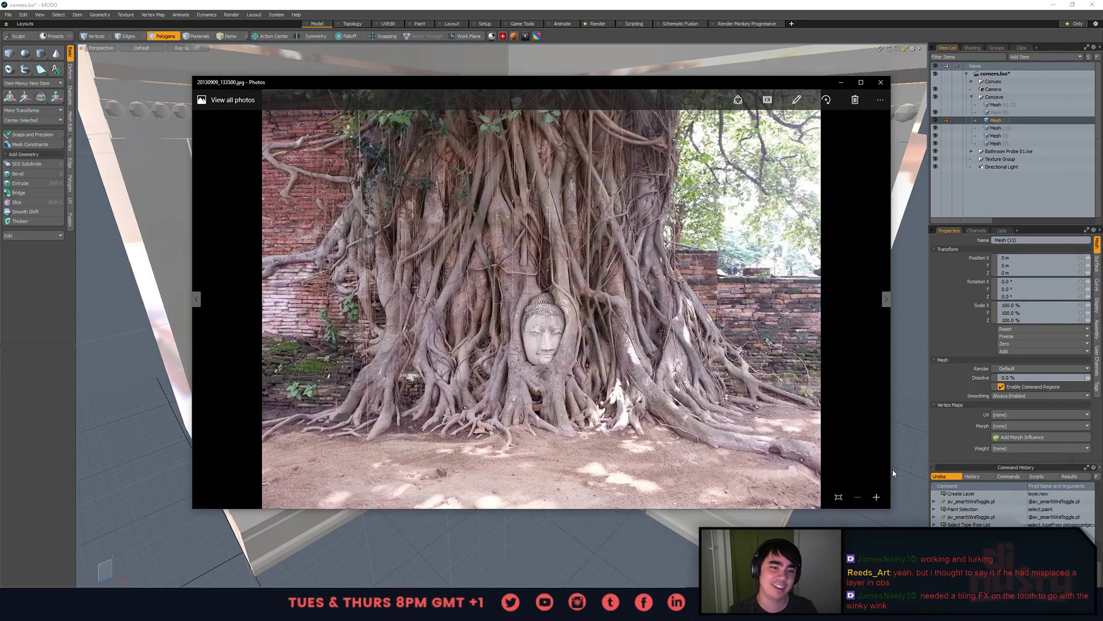
key("Left")
key("Right")
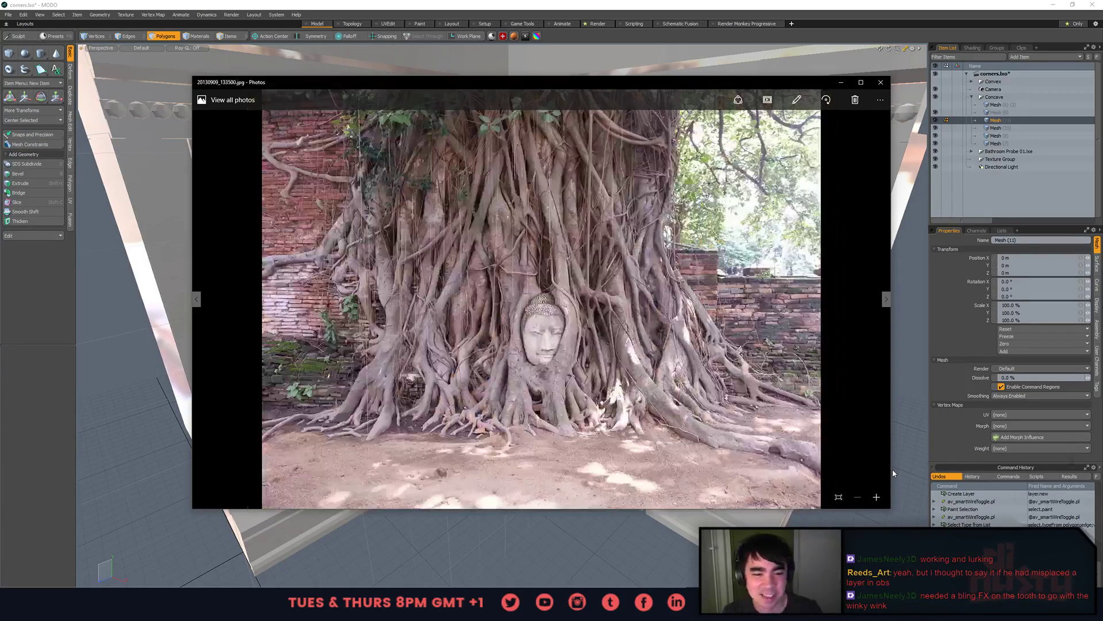
key("Left")
key("Left")
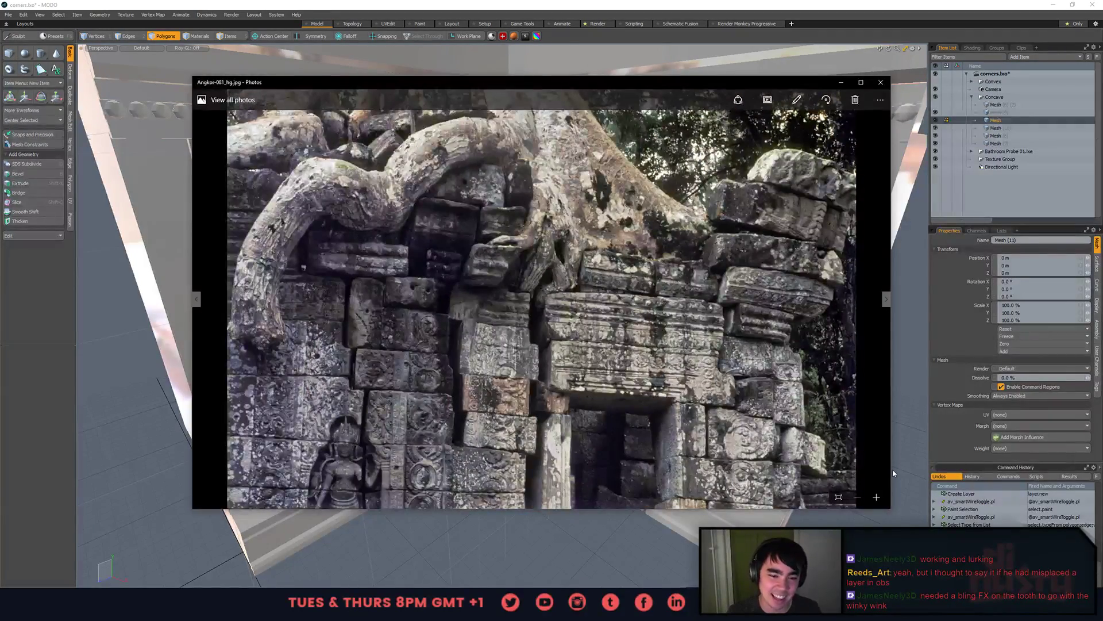
key("Left")
key("Left")
key("Left")
key("Left")
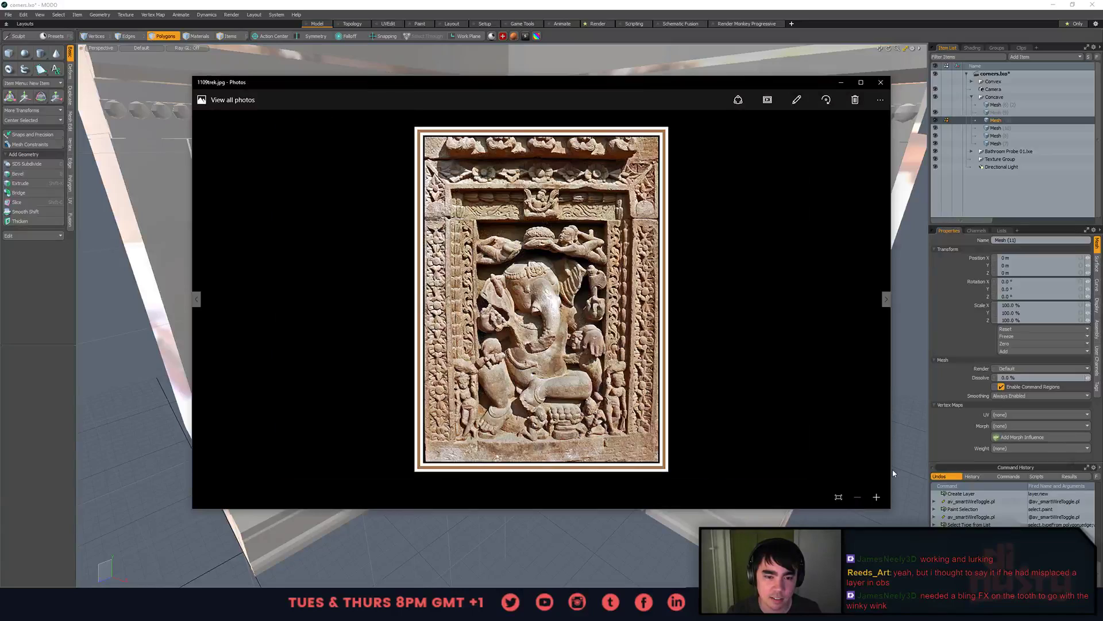
- Compare the panels of the inner corner with the carved door and framed relief reference photos
key("Left")
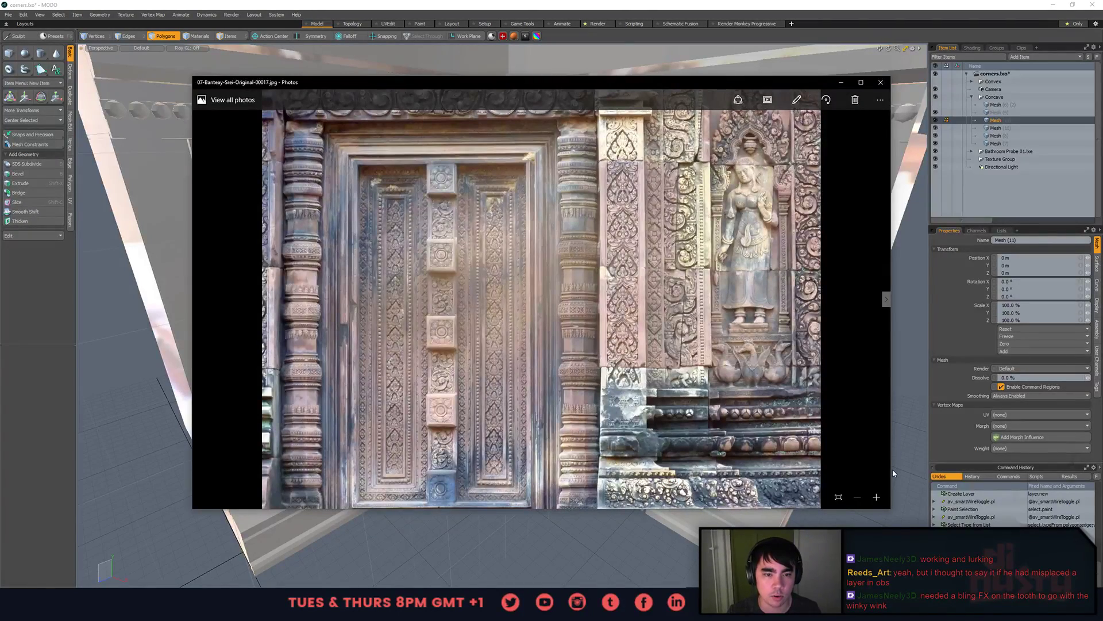
key("alt+Tab")
left_click_drag(585, 303, 577, 276, "alt")
left_click(475, 277)
left_click(543, 287, "shift")
key("alt+Tab")
key("Right")
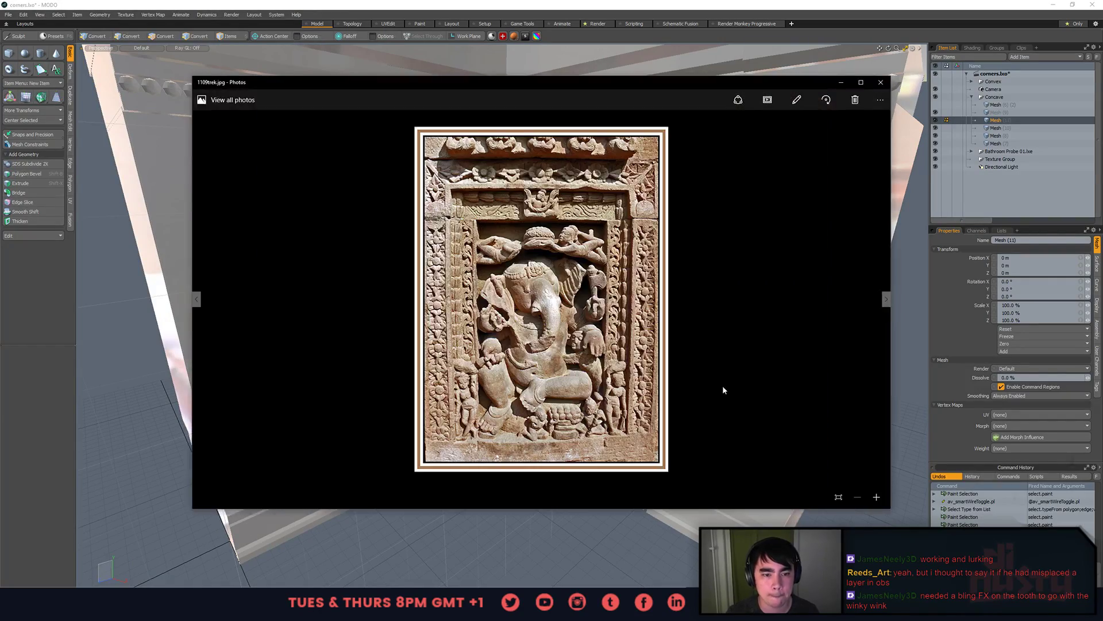
- Browse the temple reference photos and examine the doorway with its ringed columns up close
key("Left")
key("Left")
key("Left")
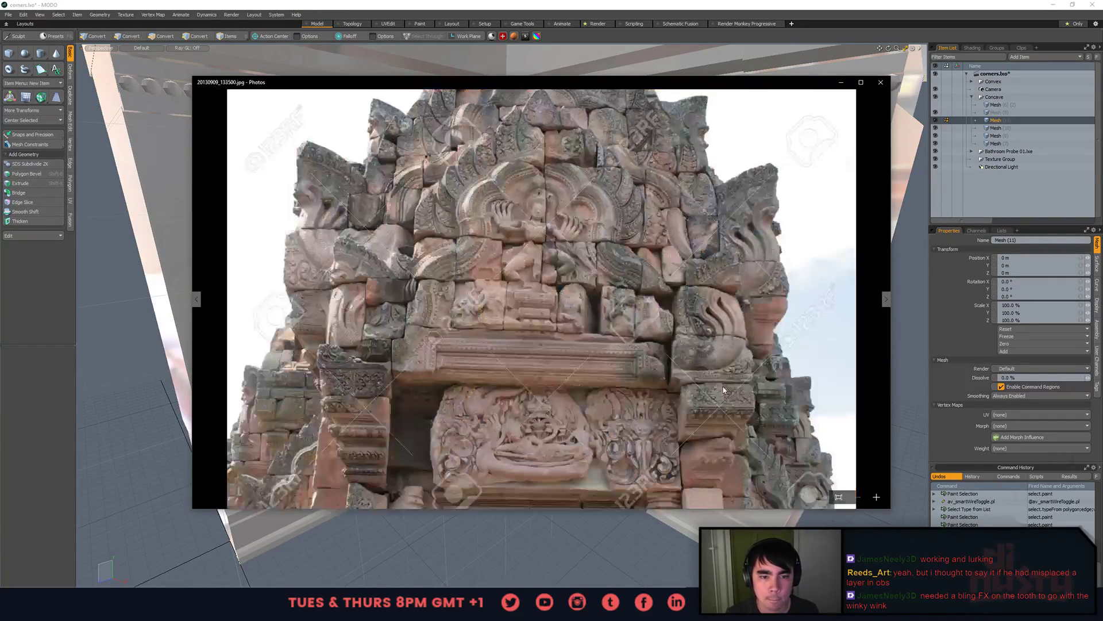
key("Left")
key("Left")
key("Left")
key("Left")
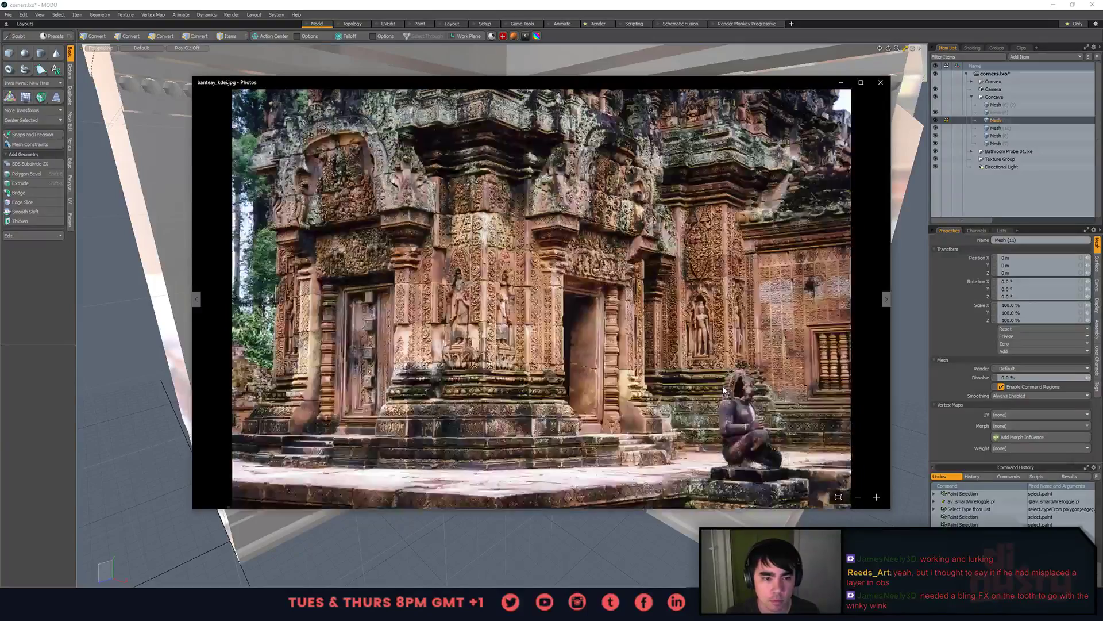
key("Left")
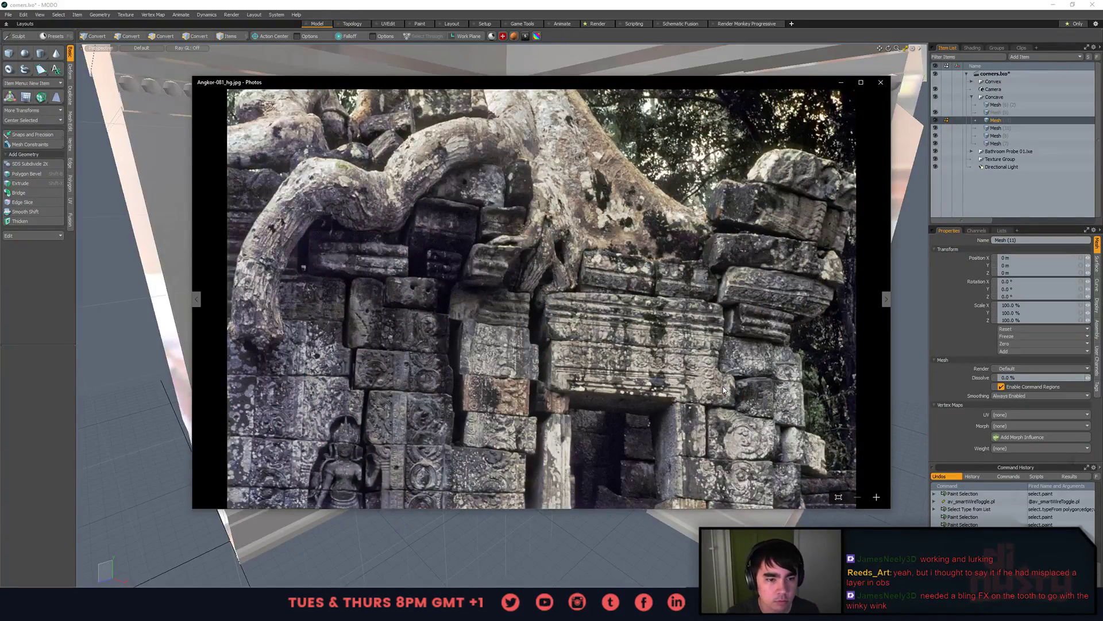
key("Right")
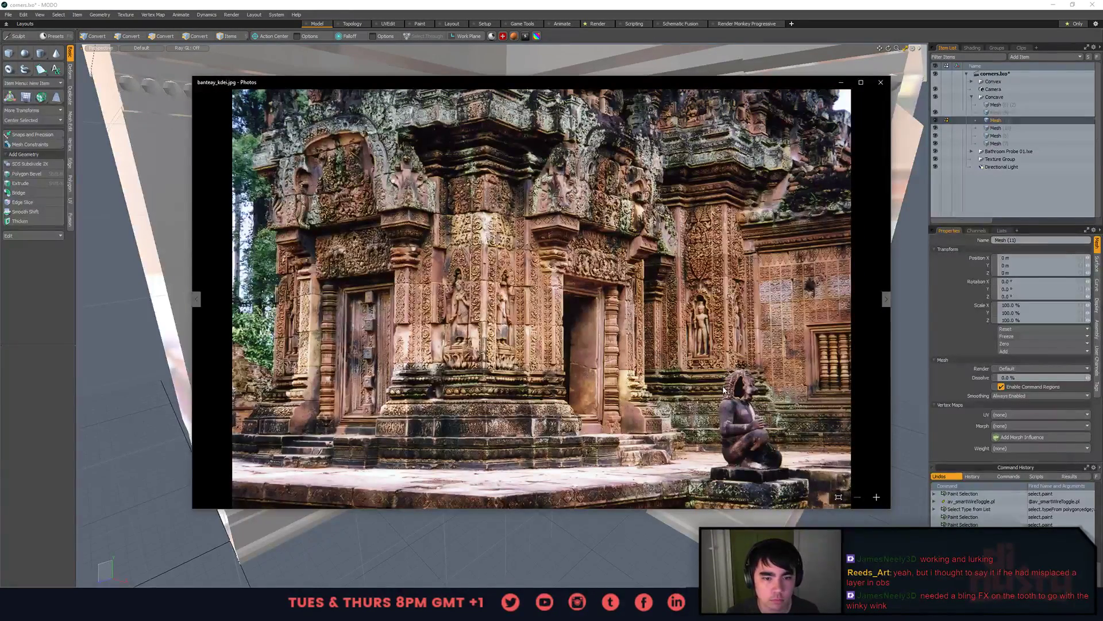
scroll(723, 387, "up", 4)
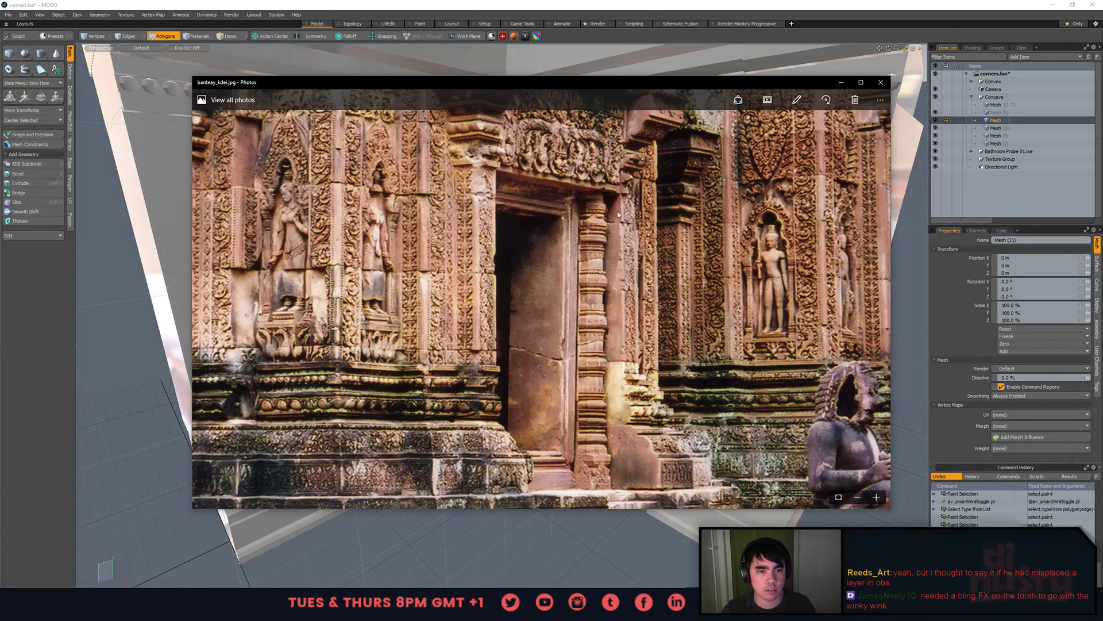
left_click(605, 4)
left_click_drag(621, 248, 583, 259, "alt")
left_click(579, 262)
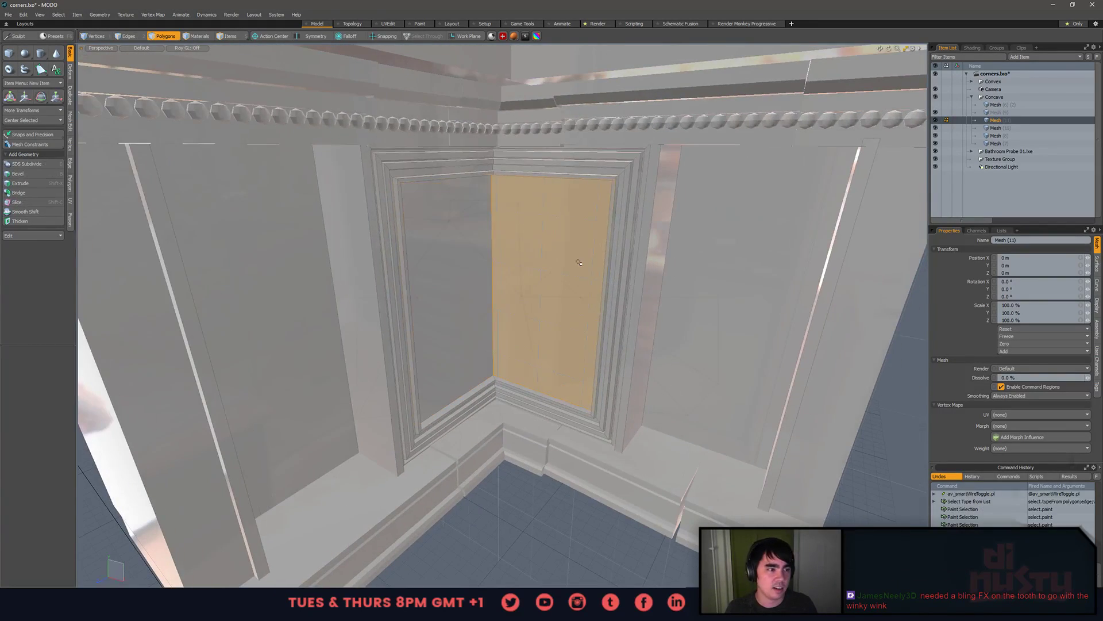
key("5")
key("3")
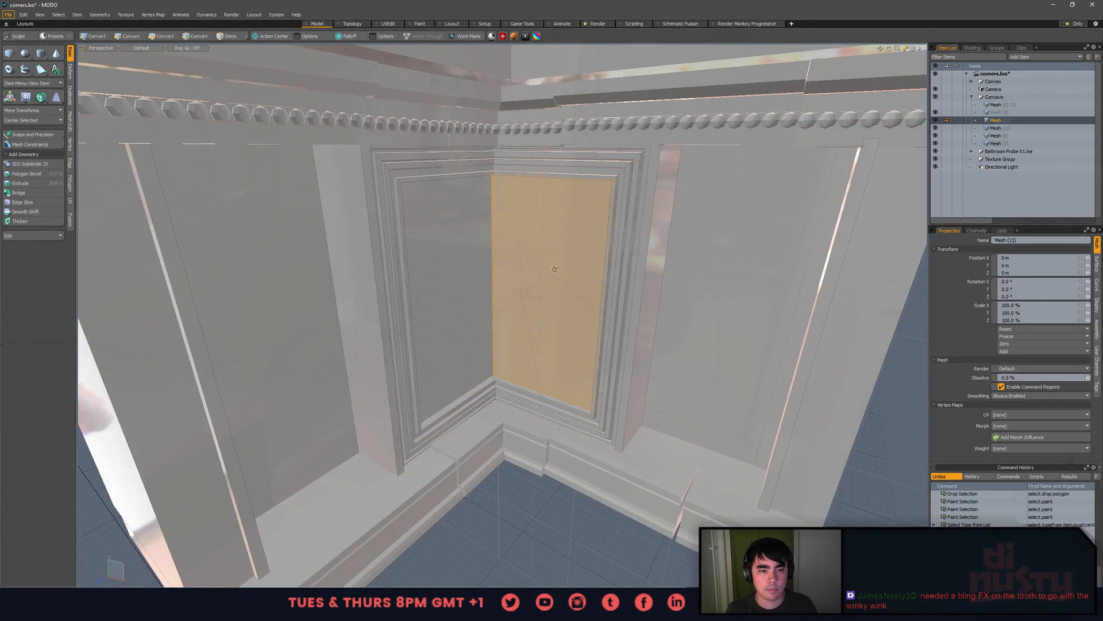
left_click_drag(555, 269, 522, 333, "alt")
double_click(584, 278)
left_click(507, 542)
- In top view, draw the flat base of a cylinder about 100 mm in radius in empty space beside the corner wall
key("KP_1")
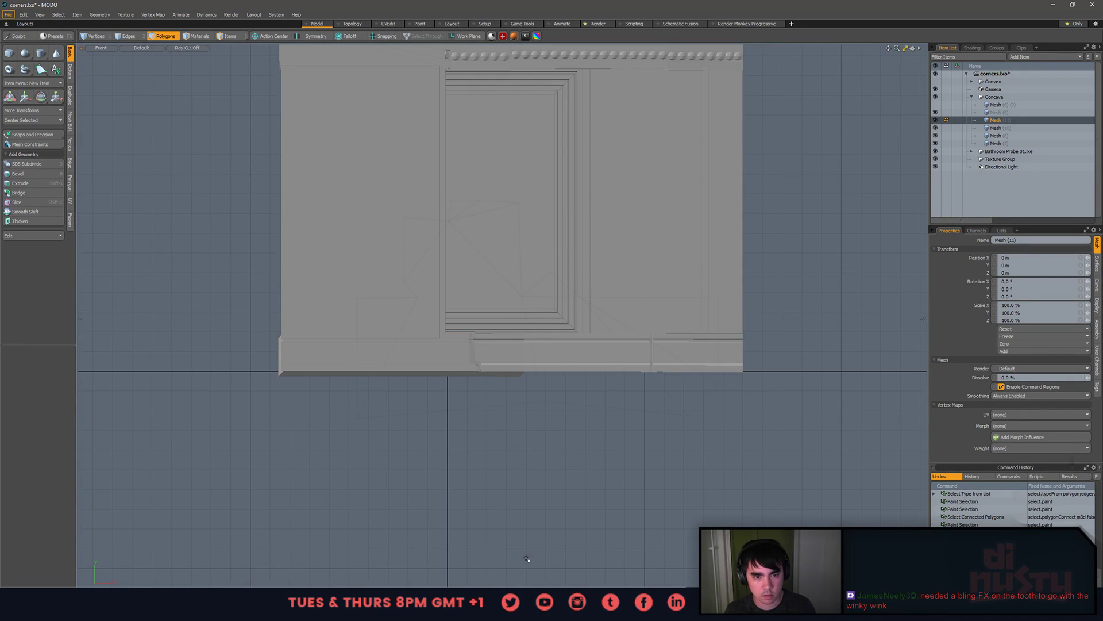
key("KP_7")
left_click(40, 53)
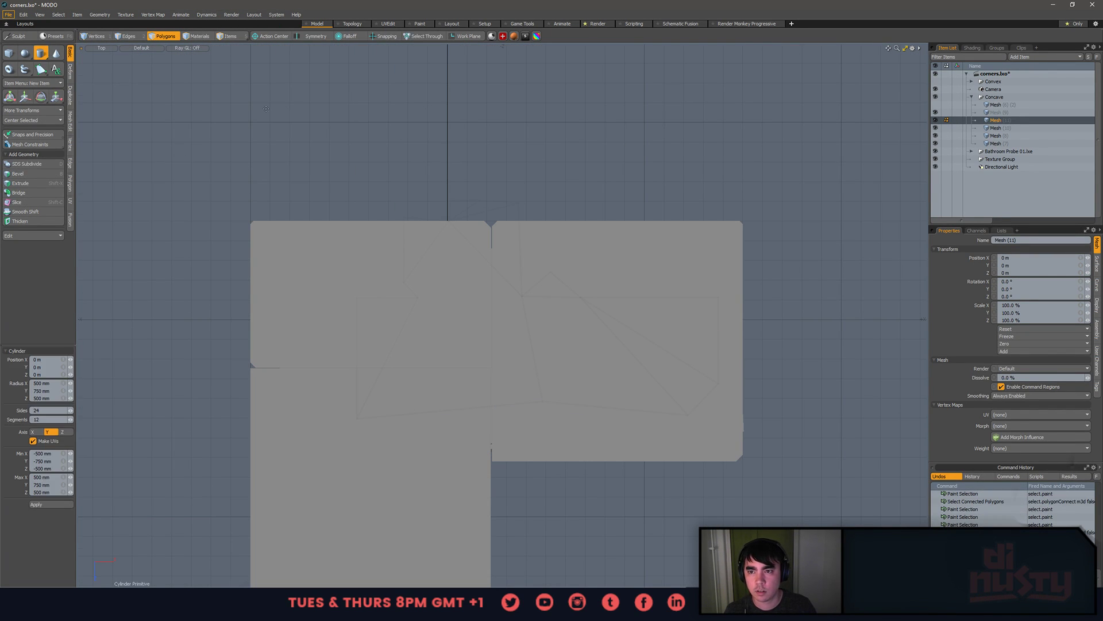
left_click_drag(733, 121, 560, 136, "alt+shift")
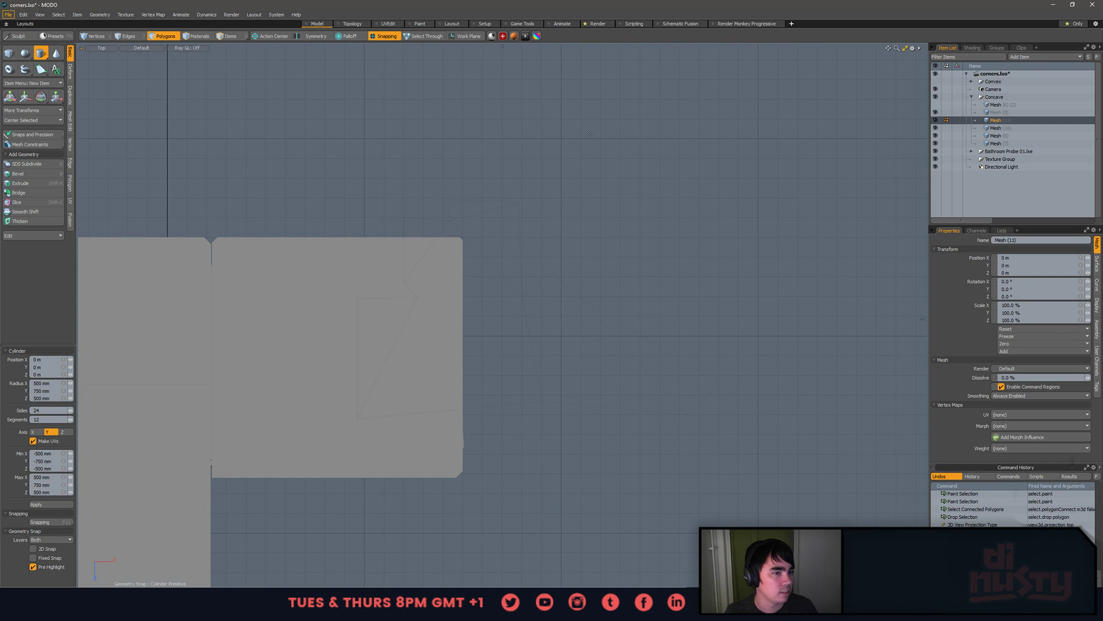
left_click_drag(561, 138, 579, 162)
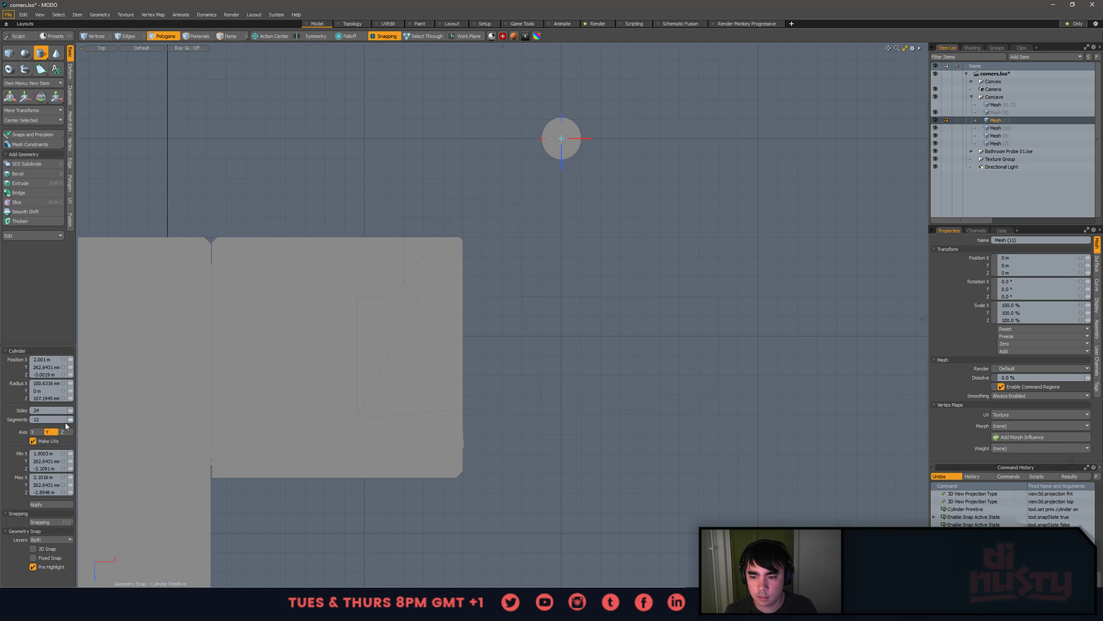
- Set the cylinder to 6 sides and 1 segment, with X and Z radii of 100 mm
mouse_move(71, 420)
left_mouse_down()
mouse_move(43, 420)
mouse_move(71, 411)
left_mouse_up()
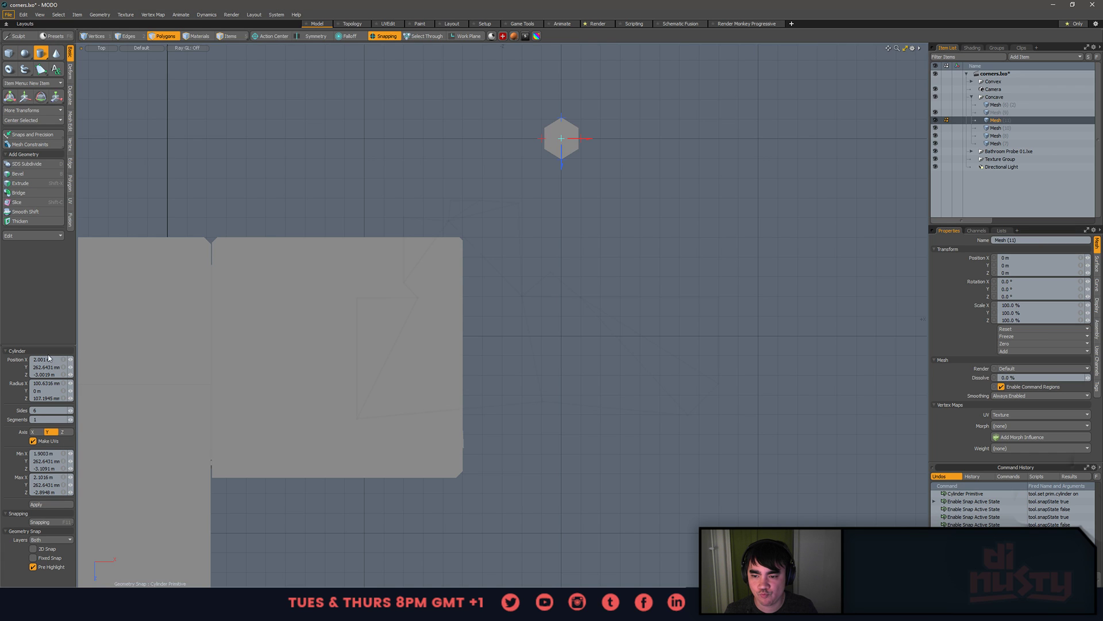
left_click(54, 383)
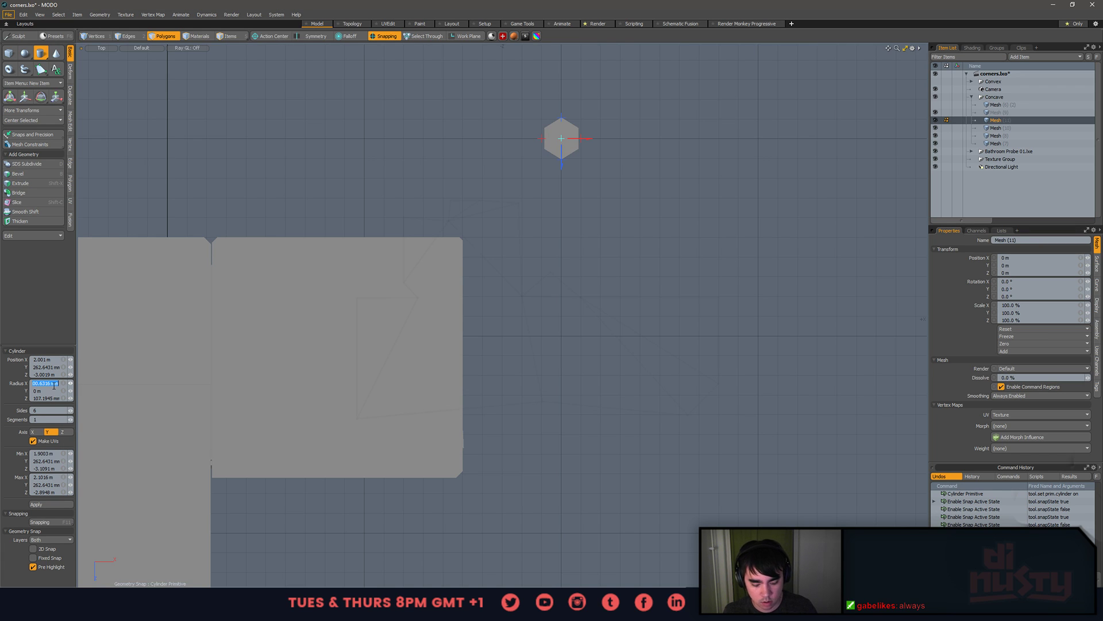
type("100 m")
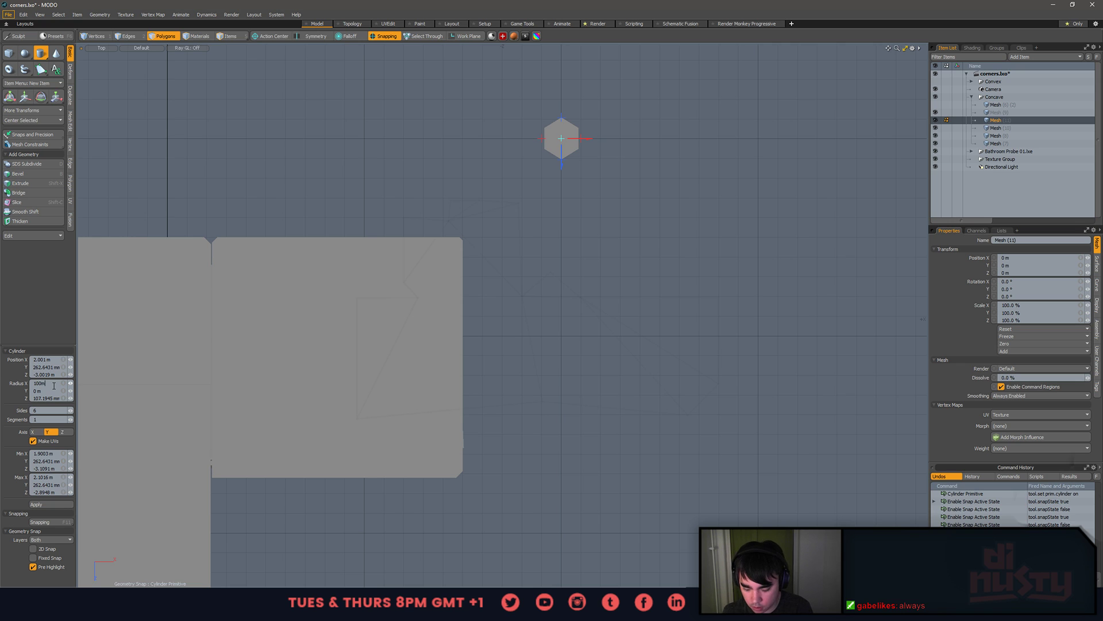
type("m")
key("Tab")
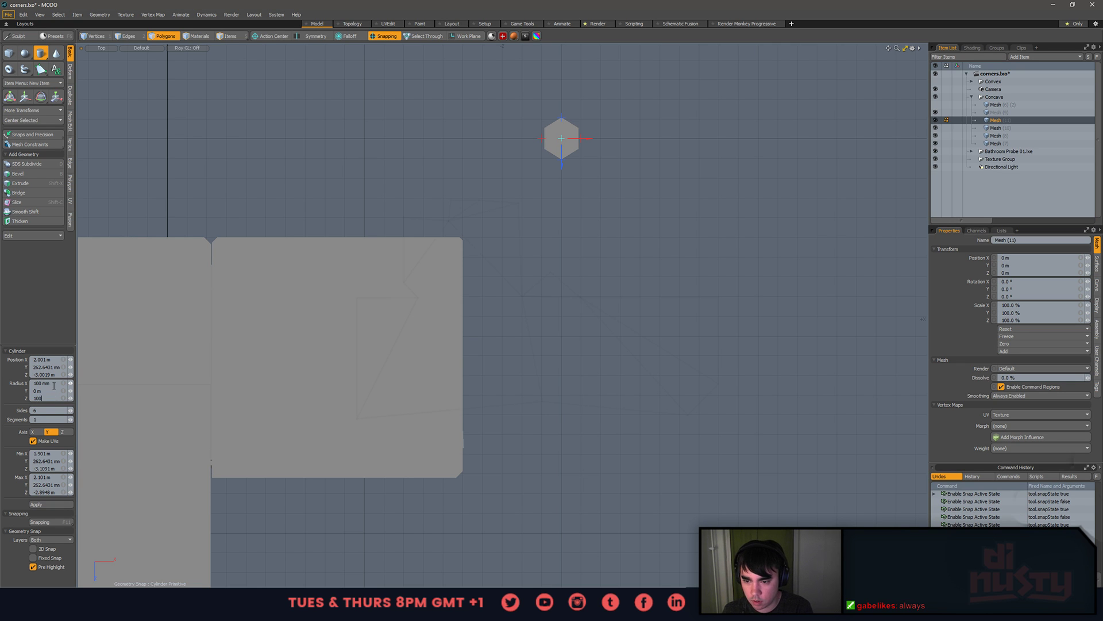
key("Return")
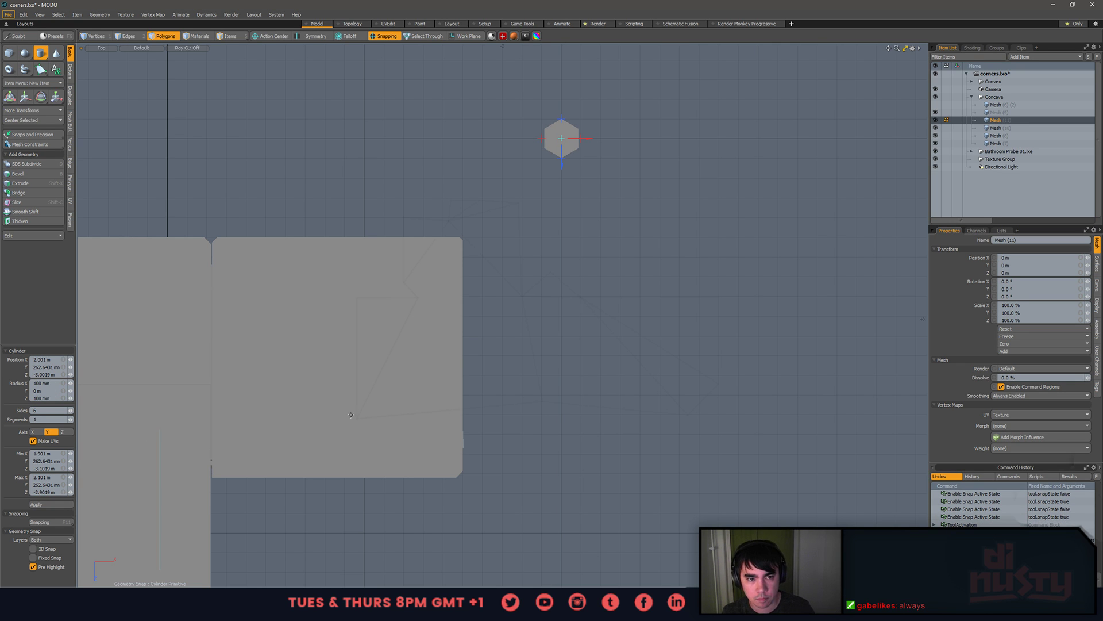
- Raise the hexagonal cylinder to a Y radius of about 217 mm, finish it and frame it in perspective view
left_click_drag(350, 414, 579, 235, "alt")
left_click_drag(570, 256, 609, 287, "alt+shift")
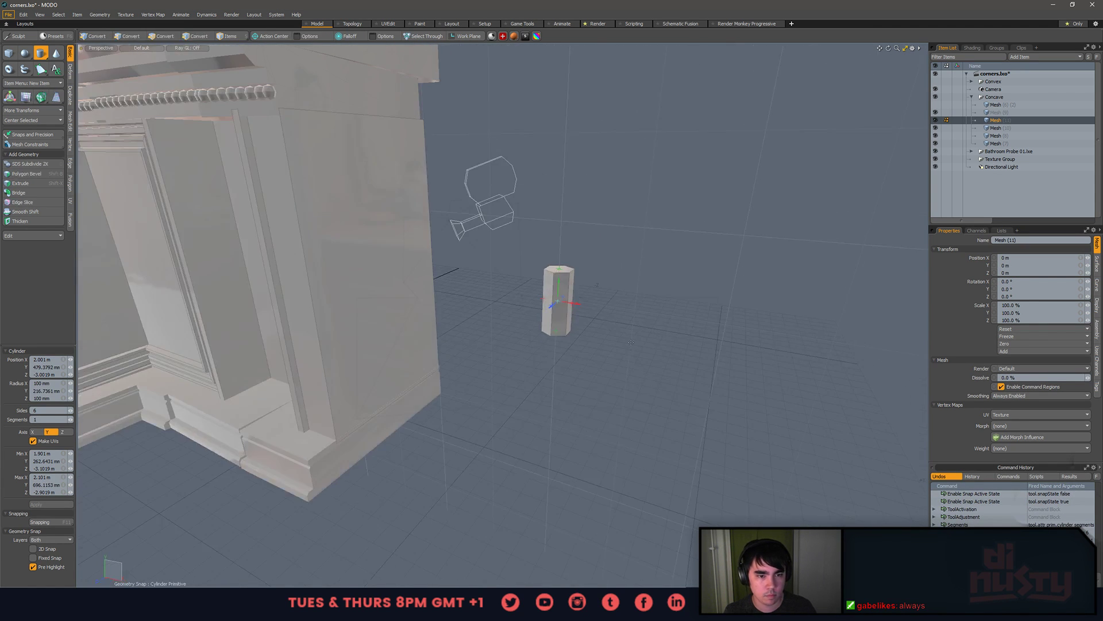
key("q")
double_click(566, 302)
key("shift+a")
left_click_drag(622, 347, 641, 374, "alt")
left_click(647, 377)
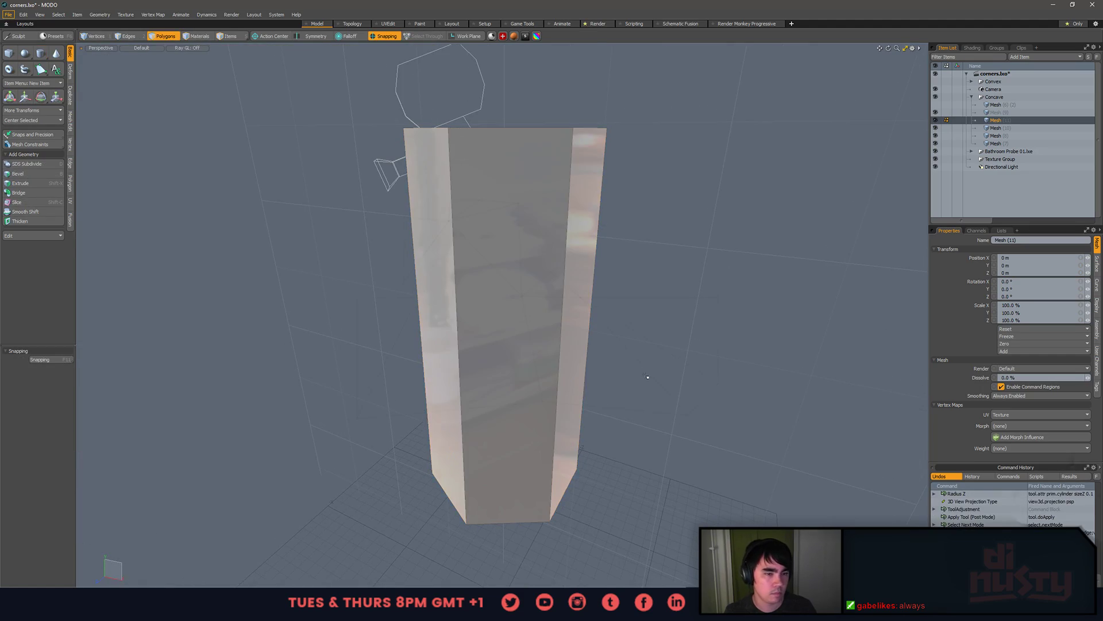
- Examine the ringed column beside the temple doorway in the reference photo
key("alt+Tab")
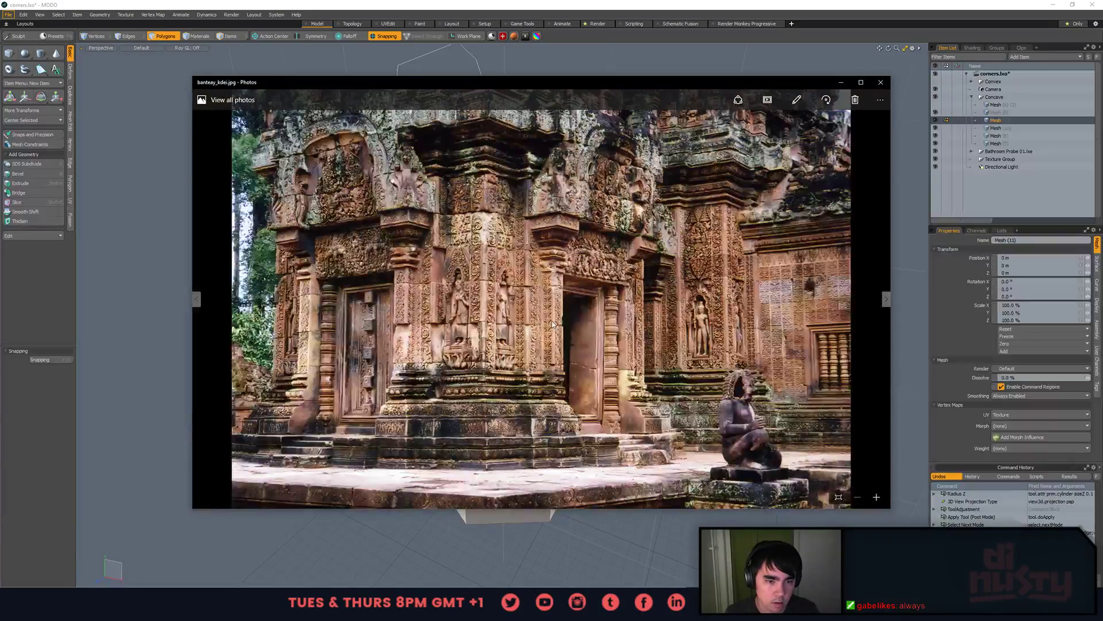
scroll(553, 323, "up", 3)
left_click(884, 495)
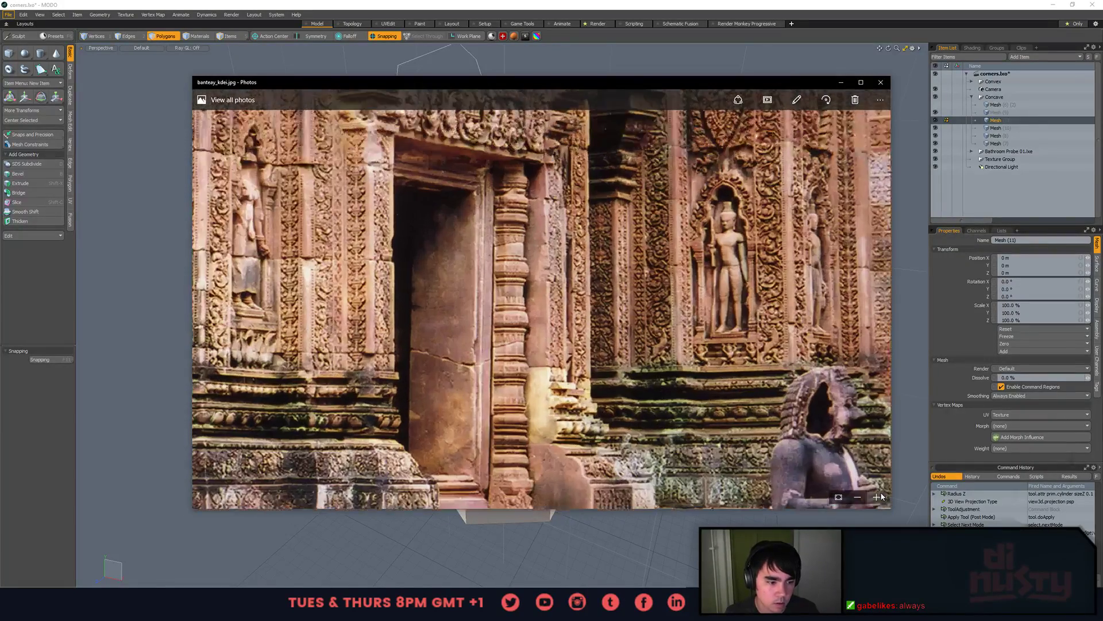
left_click_drag(540, 367, 584, 316)
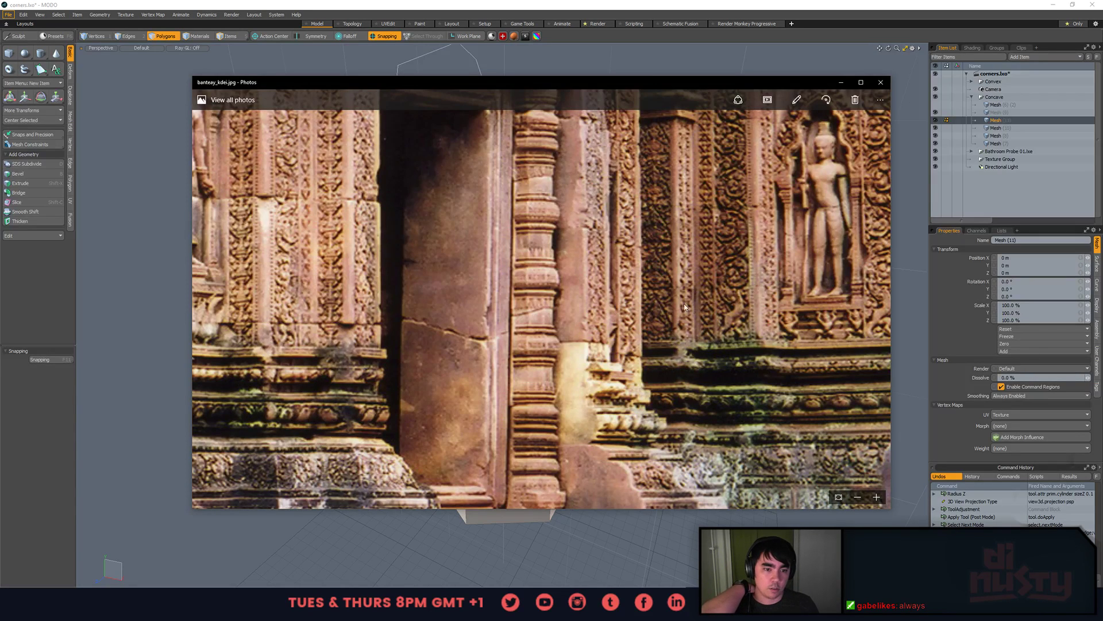
left_click_drag(684, 307, 696, 336)
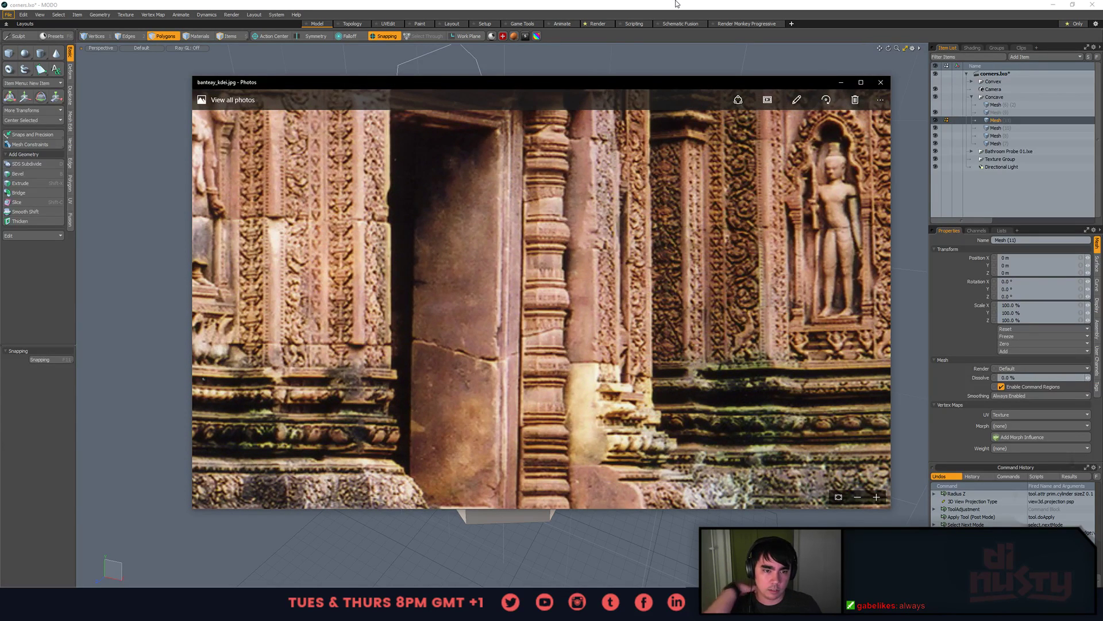
- Return to MODO and add a single loop slice at 50% around the hexagonal column's mid-height
left_click(677, 4)
left_click_drag(541, 328, 564, 340, "alt")
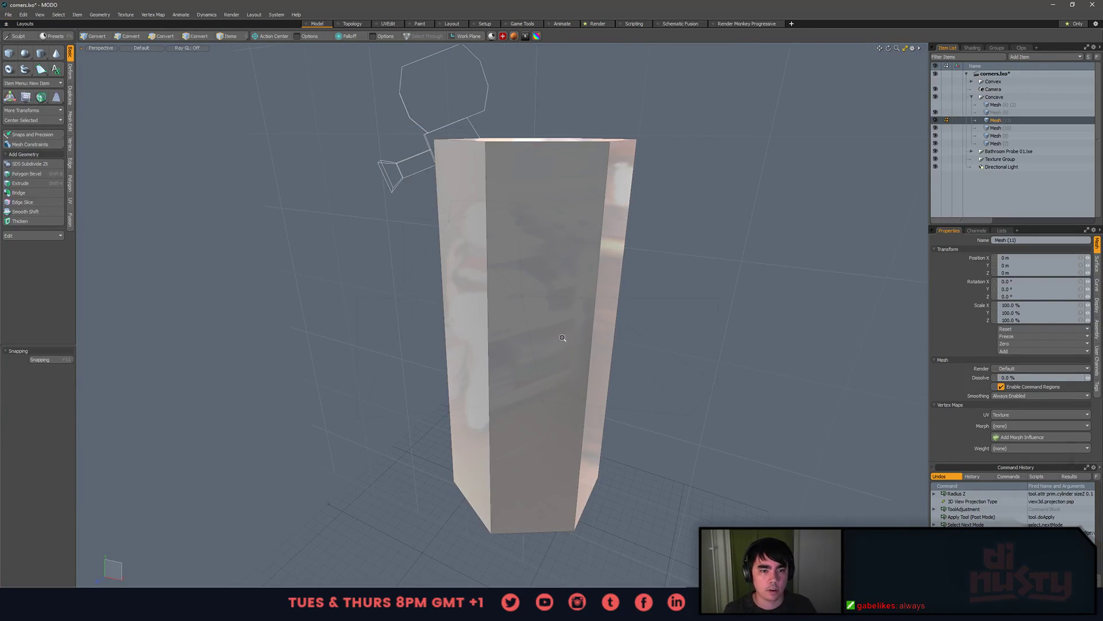
key("2")
left_click(594, 347)
key("alt+Tab")
key("alt+Tab")
key("alt+c")
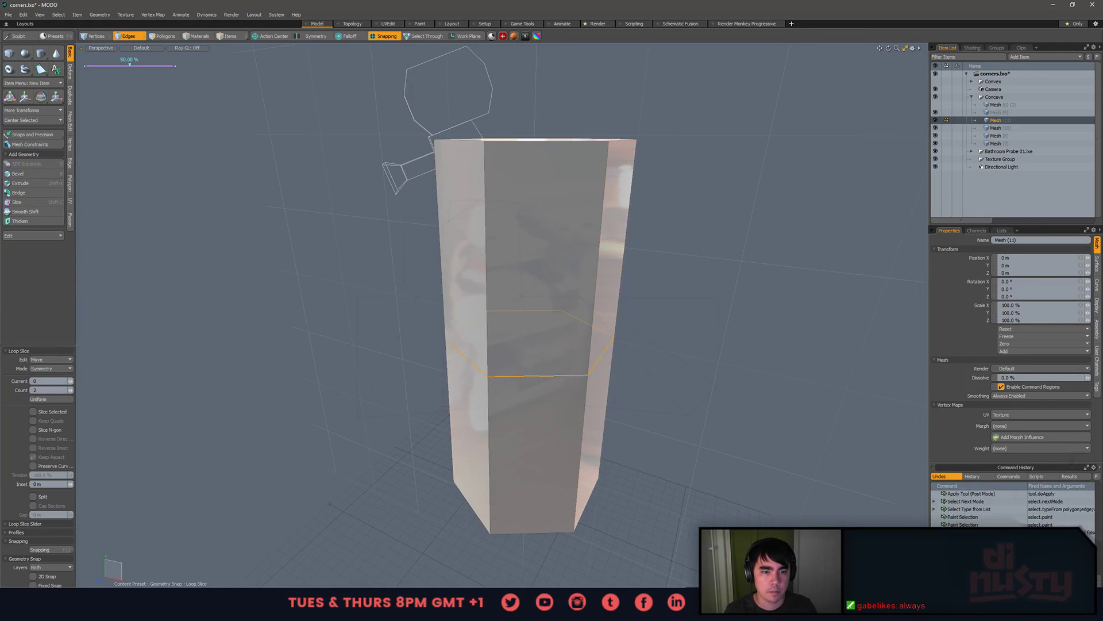
left_click_drag(676, 363, 650, 330, "alt")
key("space")
key("alt+c")
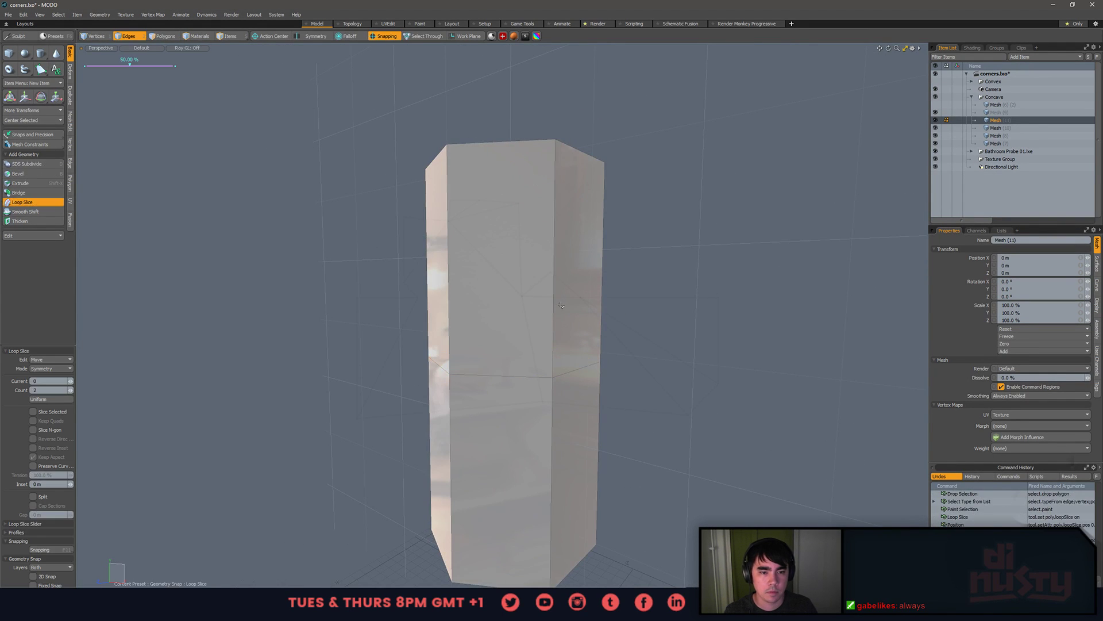
key("space")
- Loop slice the column's upper half with a count of 7 in Uniform mode
left_click(554, 313)
key("alt+c")
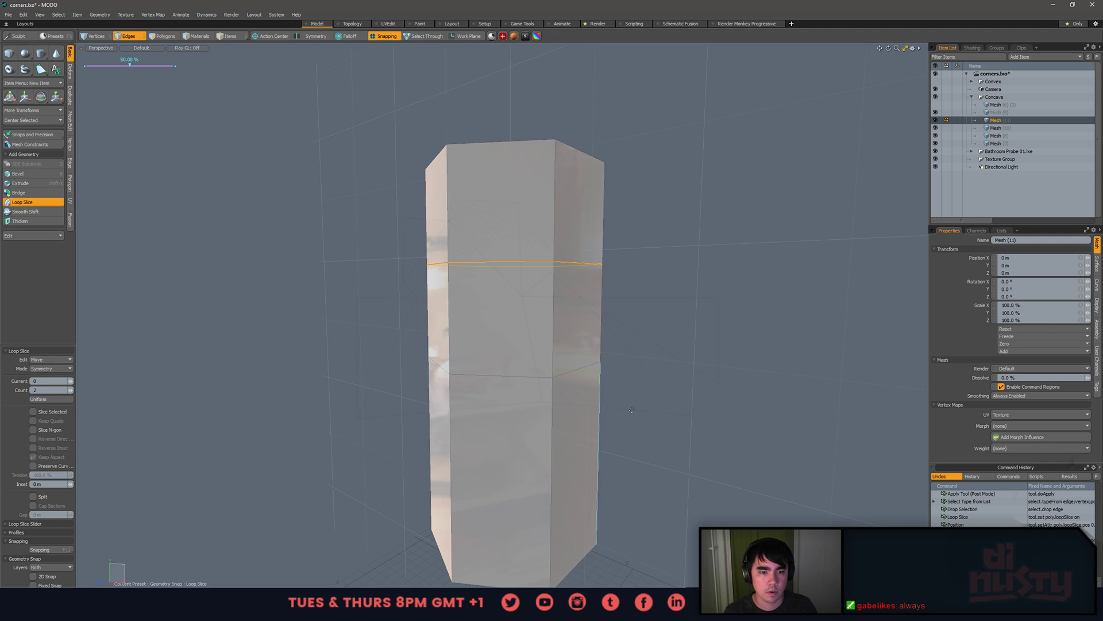
left_click(72, 391)
left_click(72, 390)
left_click(72, 391)
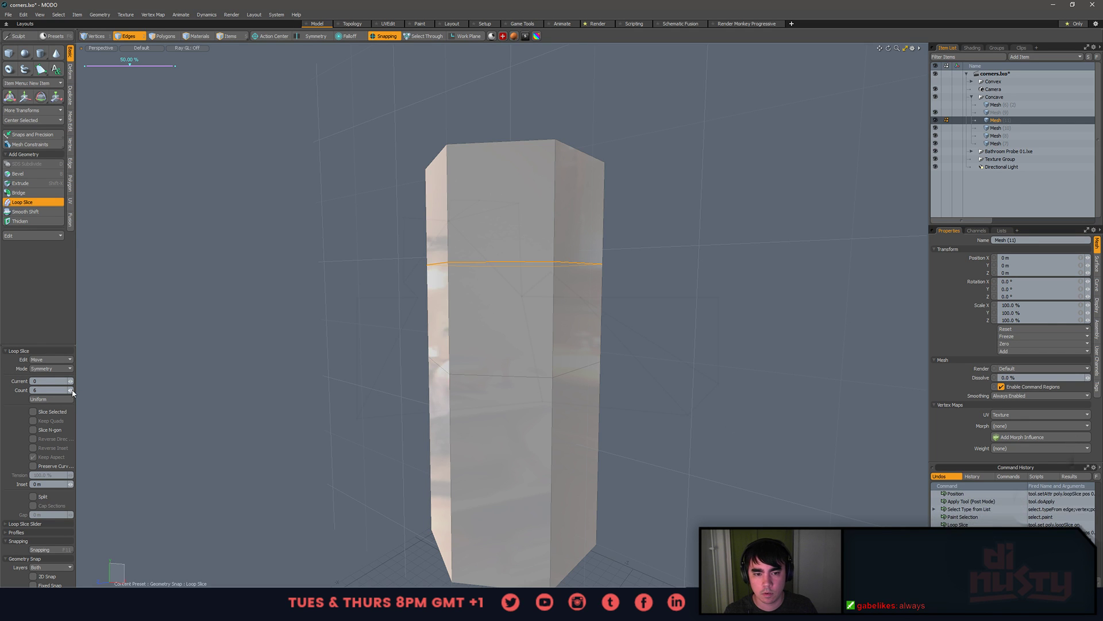
left_click(72, 391)
left_click(71, 391)
left_click_drag(156, 394, 292, 416, "alt")
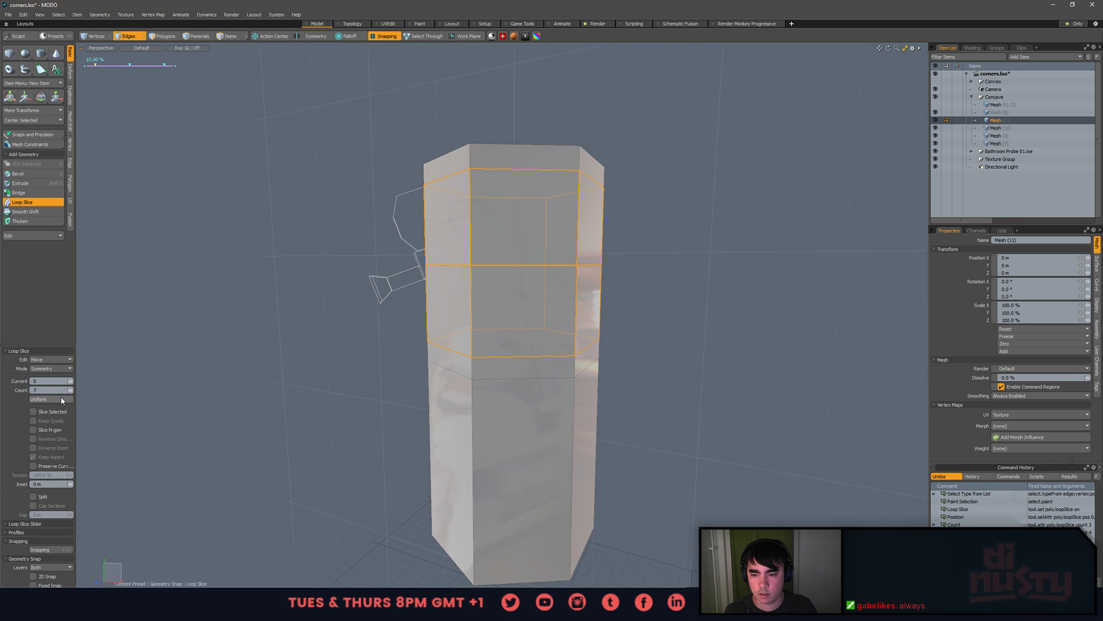
left_click(68, 370)
left_click(66, 361)
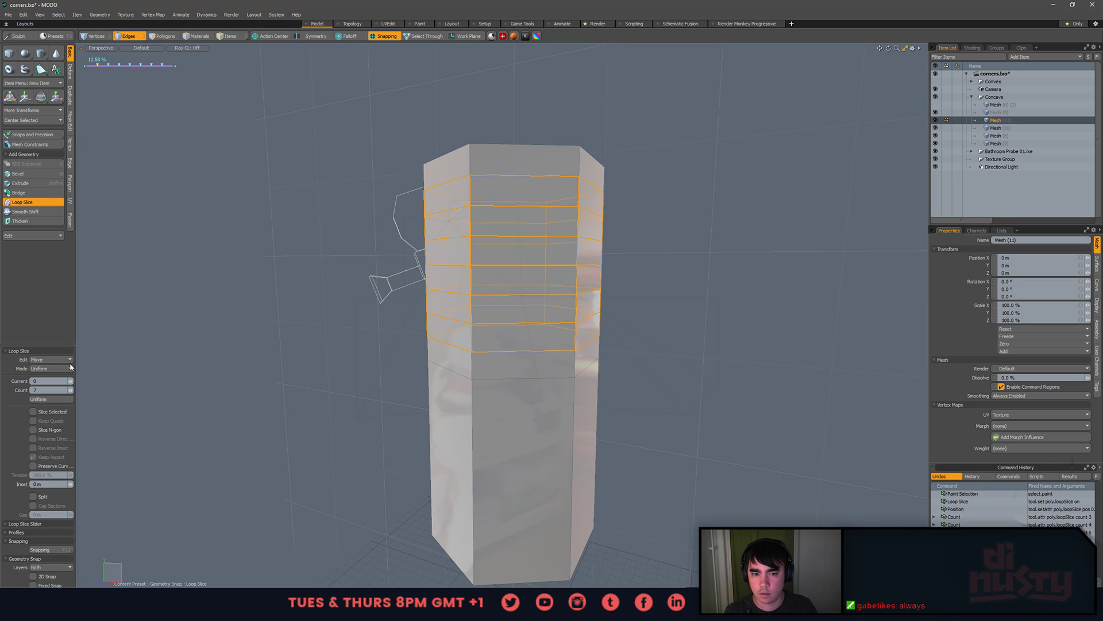
left_click_drag(207, 384, 237, 386, "alt")
key("space")
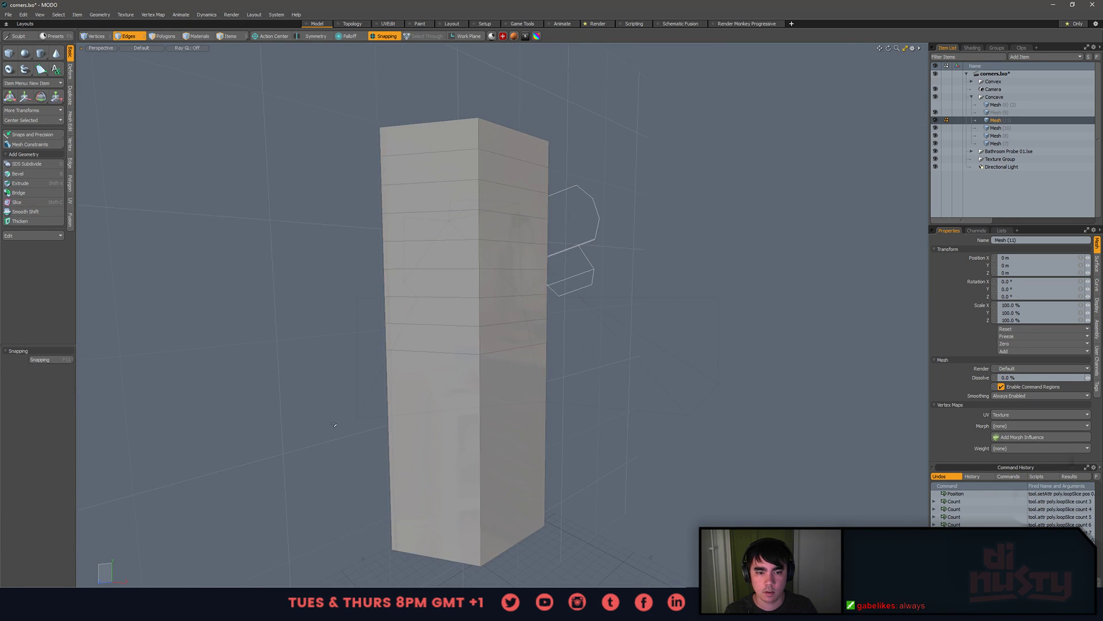
- Remove three adjacent edge loops from the hexagonal column's upper half and three from its lower half
key("2")
left_click_drag(428, 243, 429, 285)
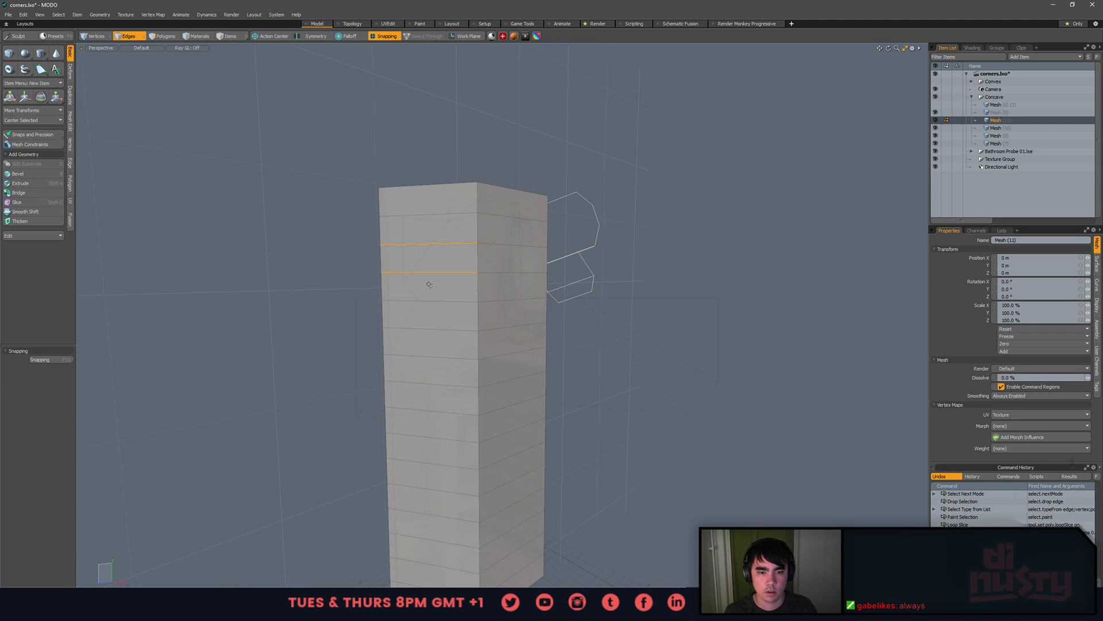
mouse_move(507, 422)
left_mouse_down("alt")
mouse_move(488, 460)
mouse_move(461, 418)
left_mouse_up("alt")
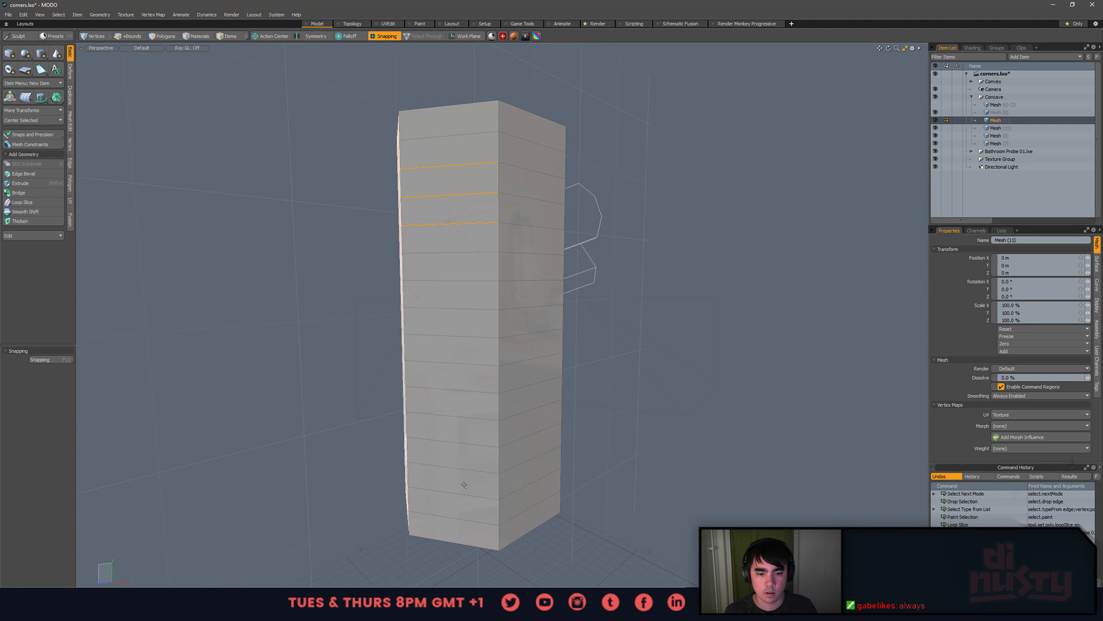
key("l")
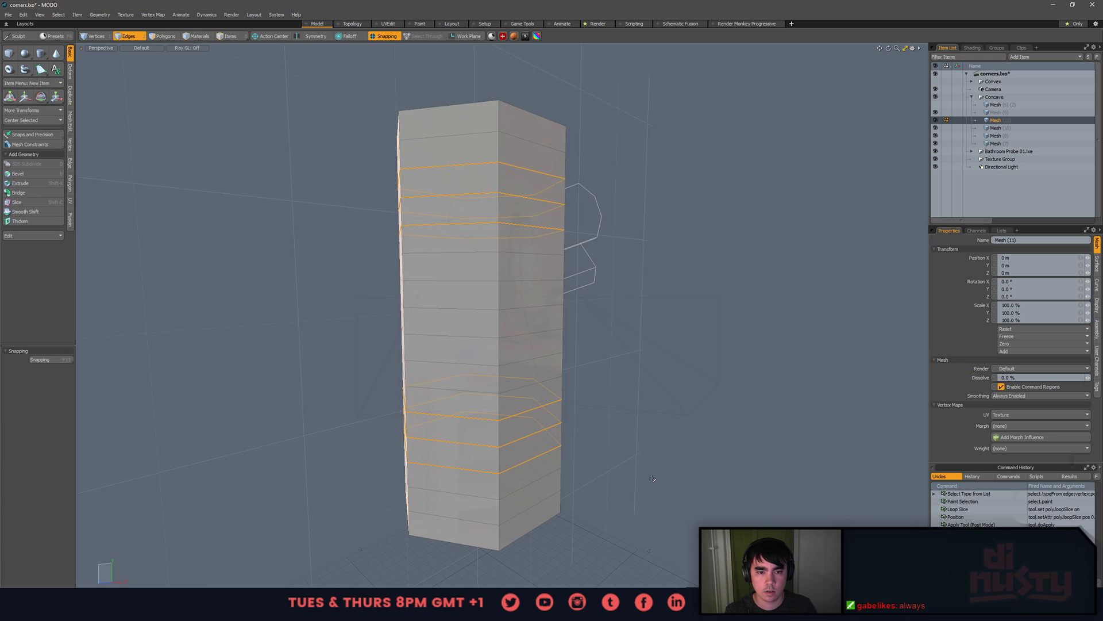
key("BackSpace")
- Select the polygon band around the column's middle and scale it to 135% in X and Z, using the temple photo as reference
left_click_drag(569, 244, 574, 260, "alt")
key("3")
mouse_move(475, 345)
left_mouse_down()
mouse_move(509, 347)
mouse_move(493, 326)
left_mouse_up()
key("2")
key("alt+Tab")
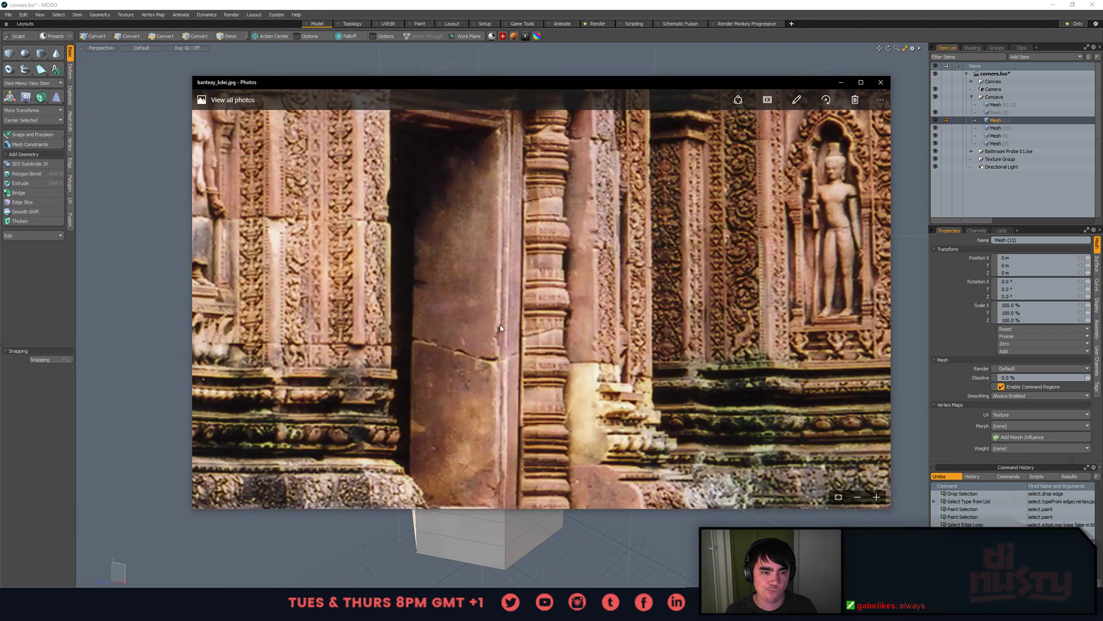
key("alt+Tab")
key("3")
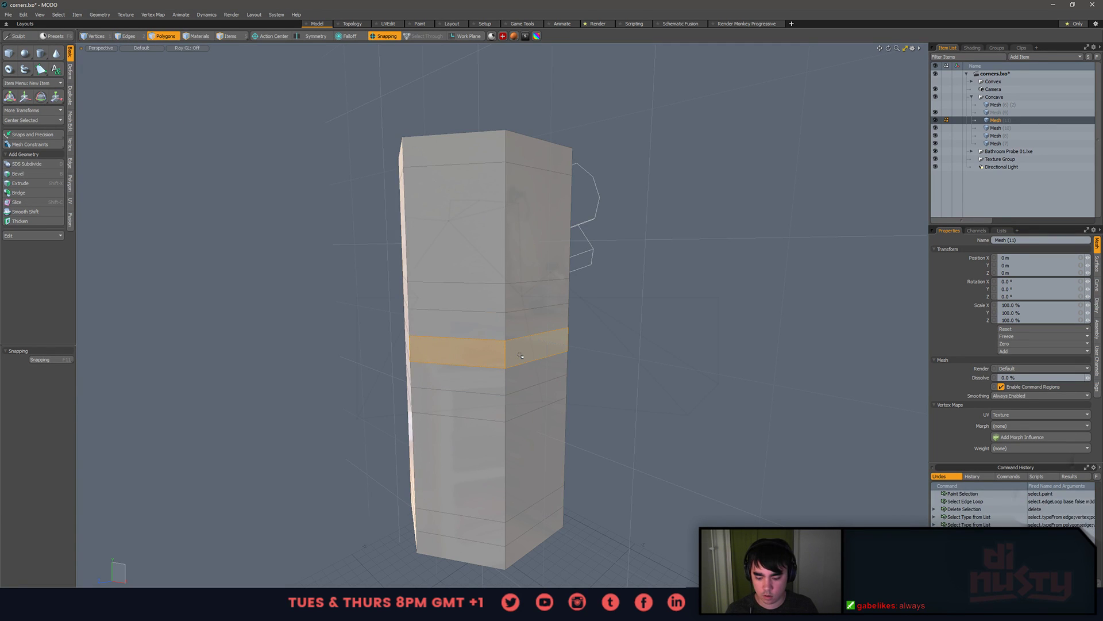
key("l")
left_click_drag(628, 375, 626, 396, "alt")
key("r")
left_click_drag(481, 357, 483, 371)
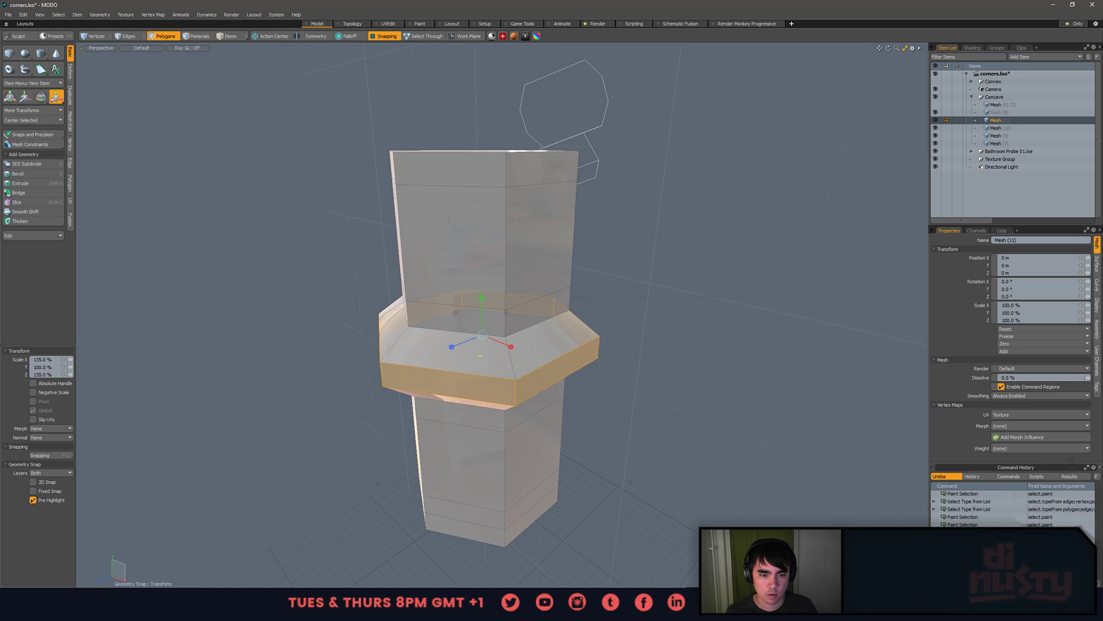
- Check the photo's column and bevel the polygon band directly above the main ring outward into a thinner ring
key("alt+Tab")
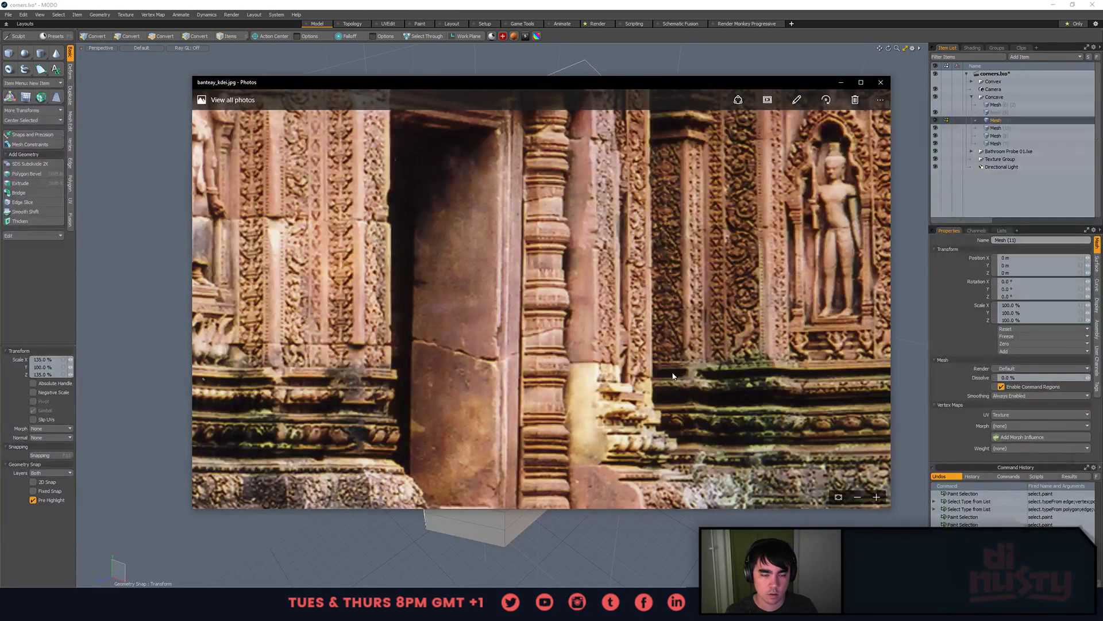
key("alt+Tab")
mouse_move(566, 391)
left_mouse_down("alt")
mouse_move(496, 335)
mouse_move(533, 338)
mouse_move(519, 356)
mouse_move(549, 343)
mouse_move(525, 322)
mouse_move(540, 295)
left_mouse_up("alt")
key("2")
key("3")
key("b")
key("space")
left_click(694, 288)
left_click_drag(555, 244, 508, 268, "alt")
left_click(505, 249)
left_click(450, 249, "shift")
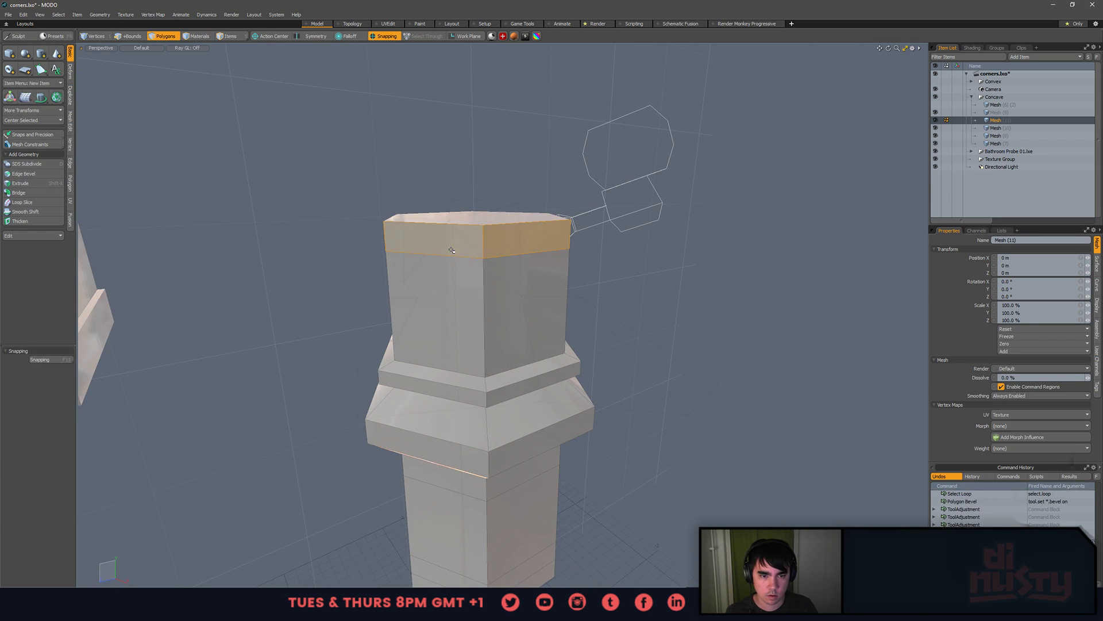
key("2")
double_click(506, 257)
key("w")
left_click_drag(608, 360, 510, 470, "alt")
key("space")
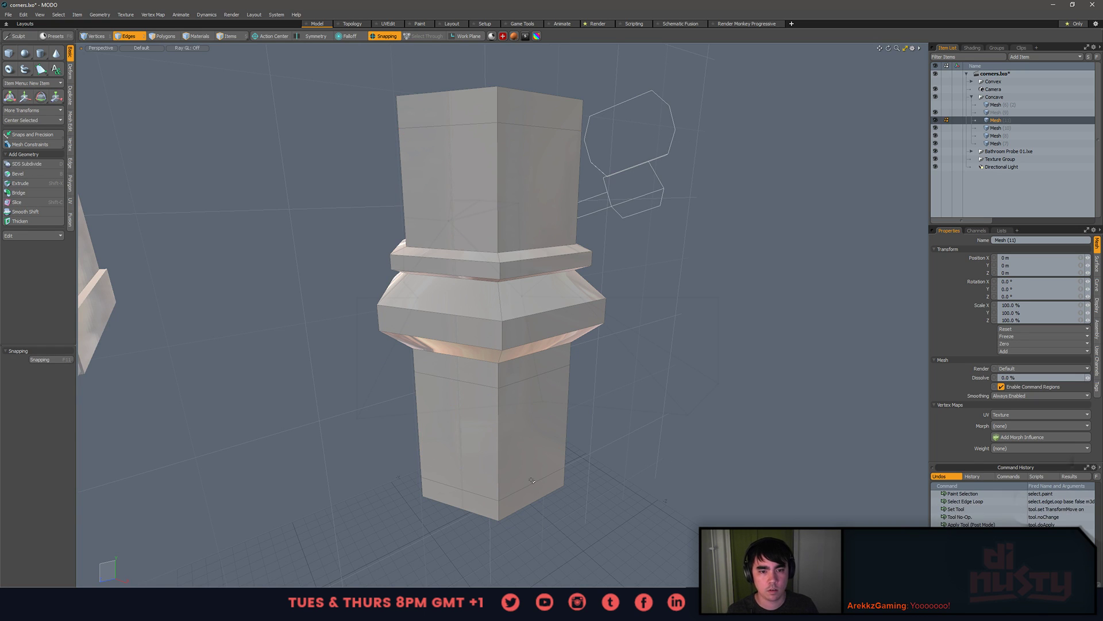
- Remove the extra edge loop near the column's base
double_click(532, 482)
left_click_drag(533, 483, 537, 454, "alt")
key("BackSpace")
key("3")
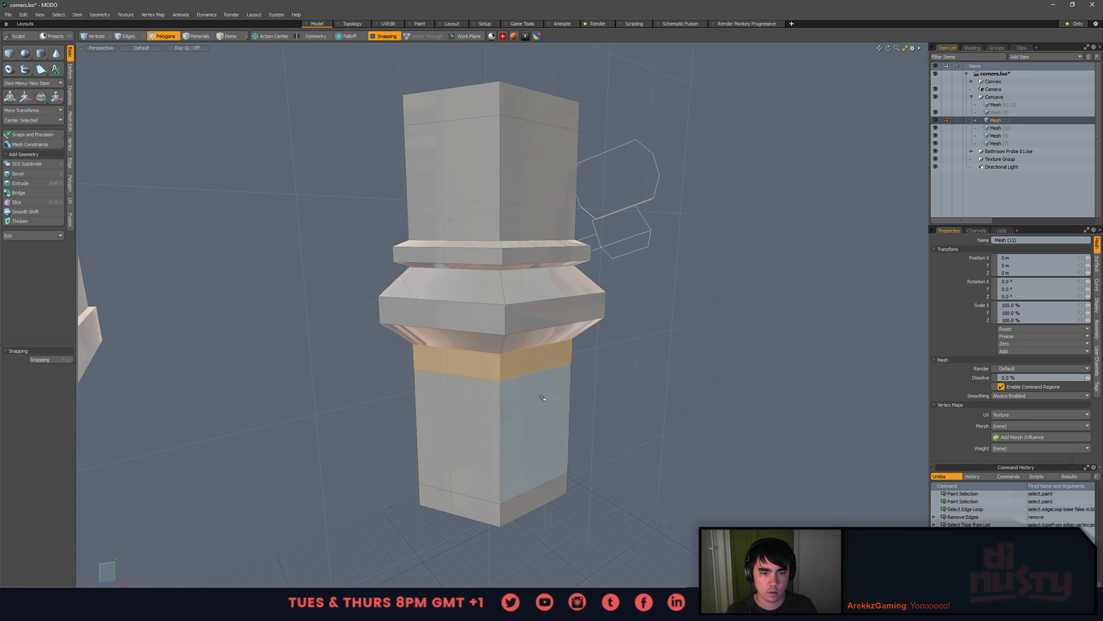
- Bevel the tall polygon band below the main ring and scale it to about 125.5% in X and Z with a reduced height
left_click(545, 416)
left_click(460, 412, "shift")
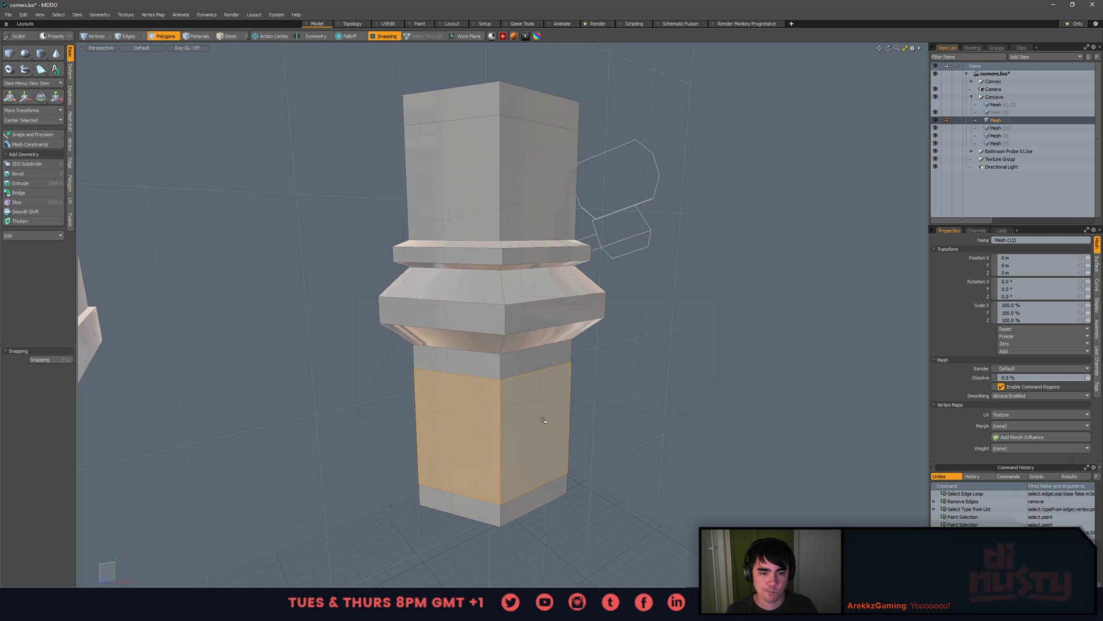
key("l")
key("w")
left_click_drag(549, 418, 506, 425, "alt")
key("r")
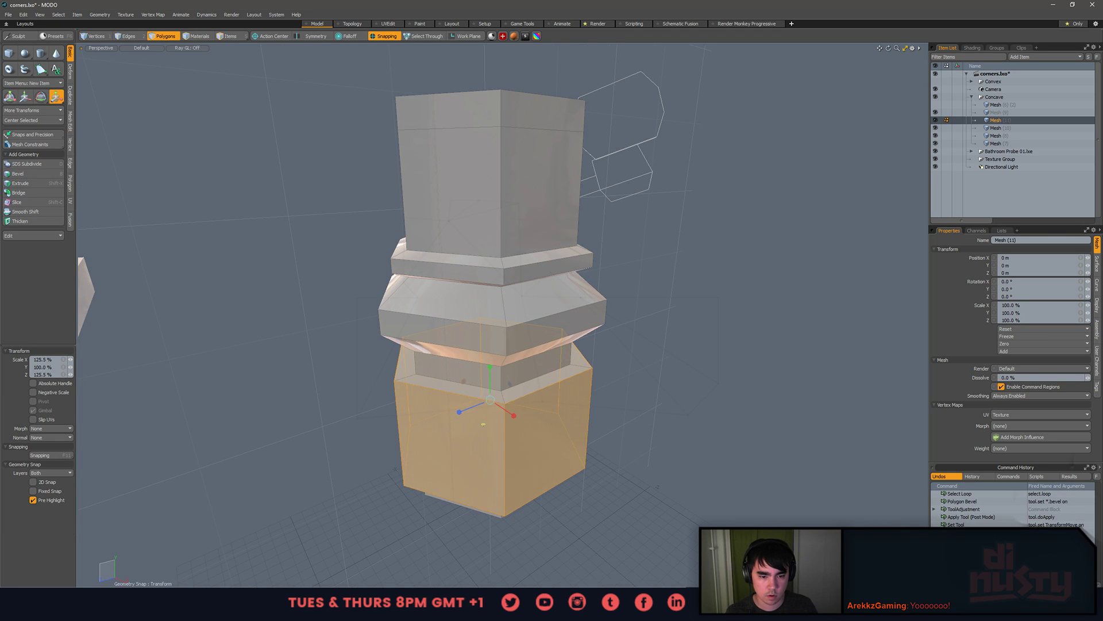
left_click_drag(493, 374, 477, 425)
left_click_drag(650, 402, 473, 219, "alt")
key("q")
left_click(664, 371)
- Bevel the polygon band around the column's top edge outward to form a rim
left_click_drag(602, 262, 619, 332, "alt")
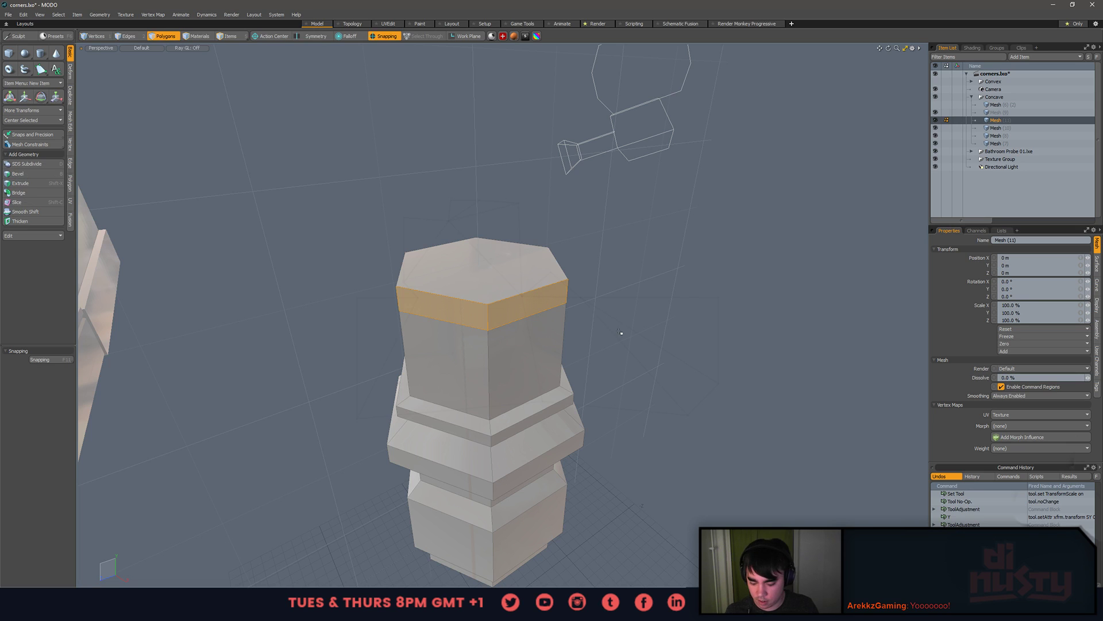
key("shift+h")
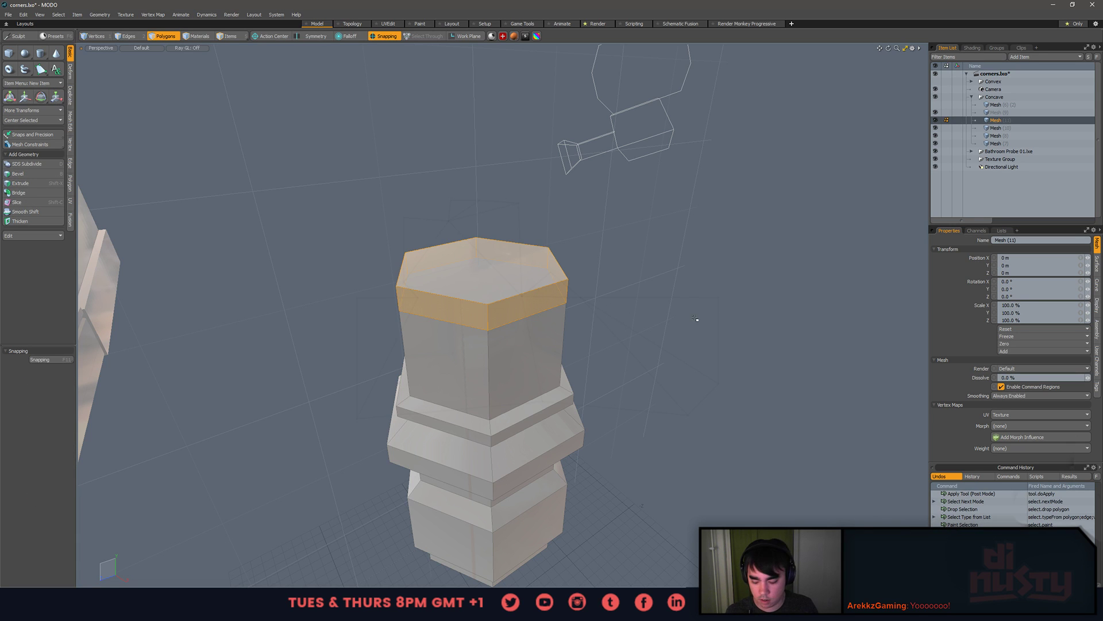
key("b")
left_click_drag(461, 292, 546, 207)
key("q")
- Switch to ZBrush and examine the sculpted convex corner wall from slightly different angles
key("alt+Tab")
left_click(482, 379)
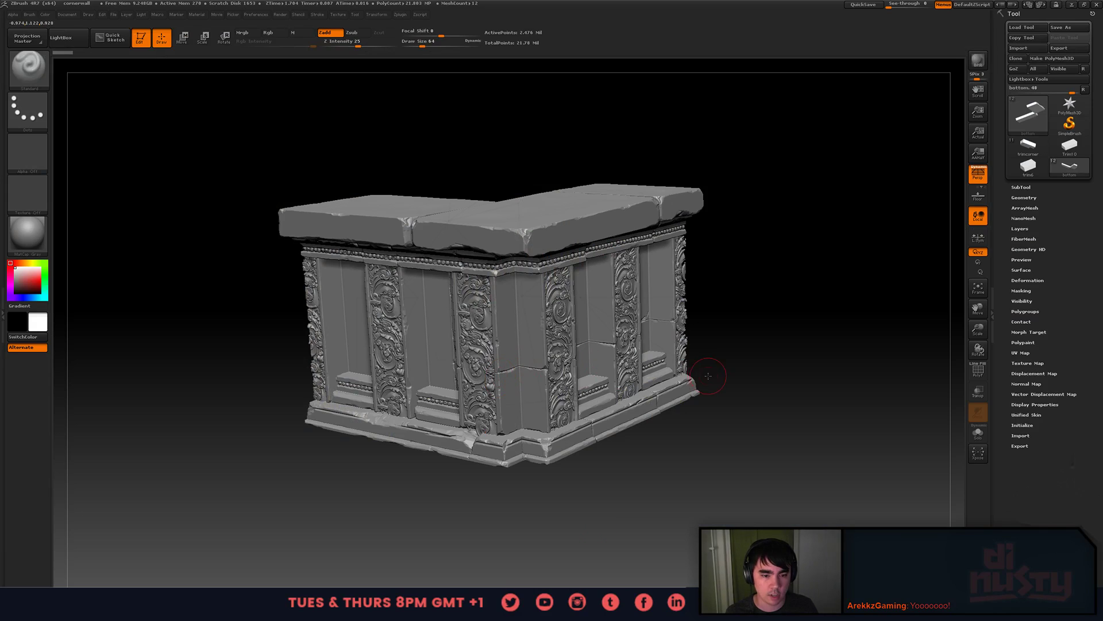
mouse_move(768, 382)
left_mouse_down()
mouse_move(768, 362)
mouse_move(771, 381)
mouse_move(764, 374)
left_mouse_up()
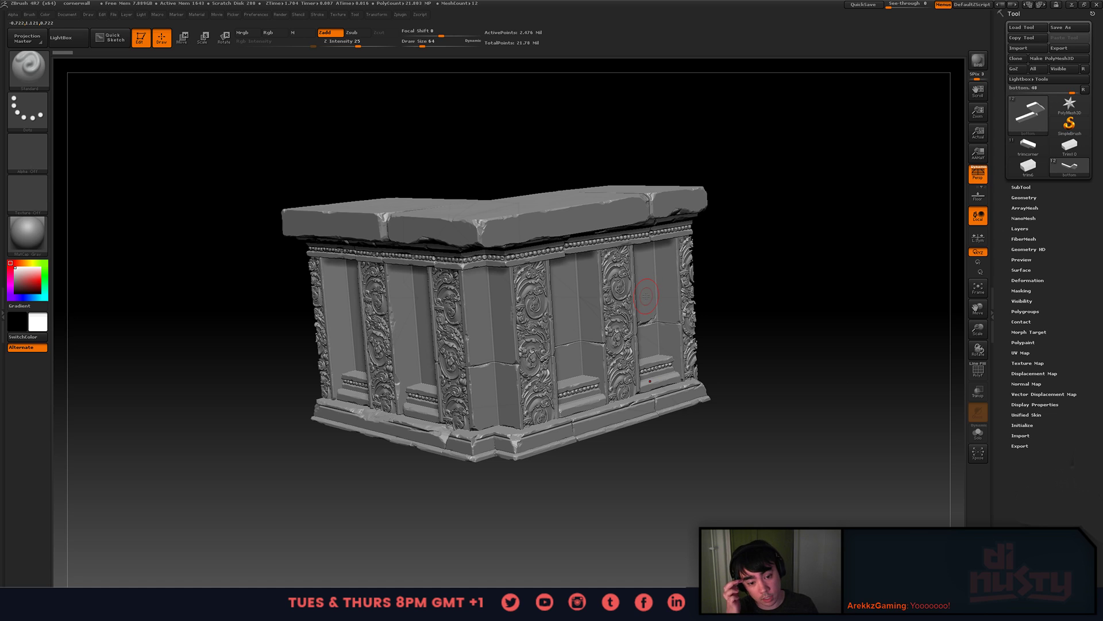
left_click_drag(764, 330, 763, 332)
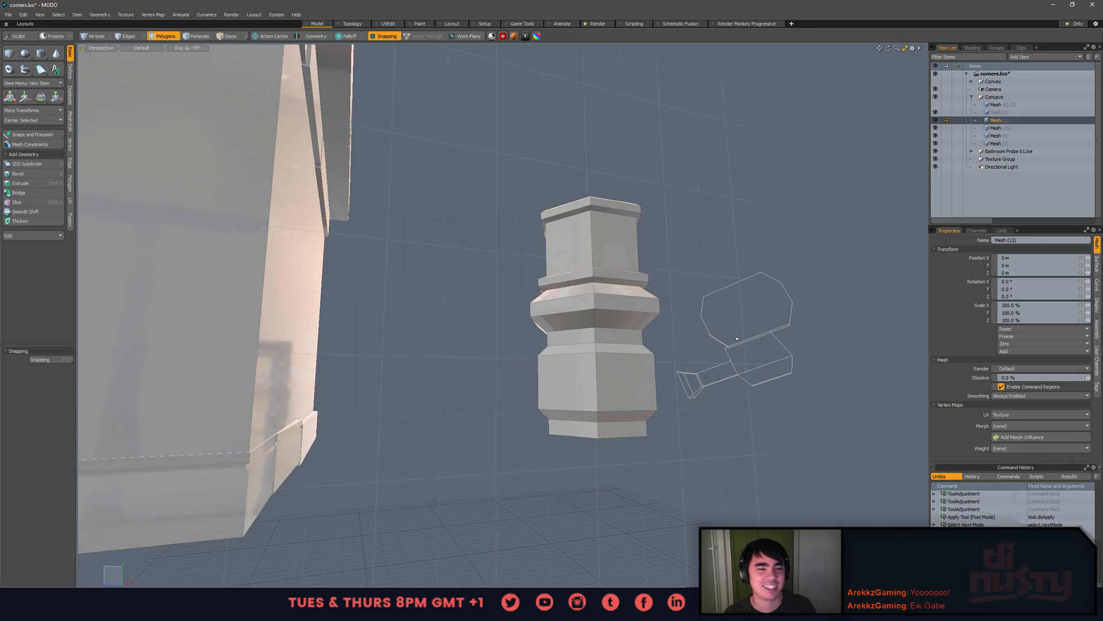
- Return to MODO, duplicate the ringed column segment and stack the copy directly beneath the original
mouse_move(568, 247)
left_mouse_down("alt")
mouse_move(558, 331)
mouse_move(492, 217)
mouse_move(492, 164)
mouse_move(515, 388)
mouse_move(491, 418)
mouse_move(498, 377)
mouse_move(505, 415)
left_mouse_up("alt")
key("3")
key("w")
key("F11")
key("ctrl+v")
key("w")
key("space")
left_click(625, 380)
left_click_drag(624, 379, 625, 346, "alt+shift")
double_click(519, 346)
mouse_move(519, 346)
left_mouse_down("alt")
mouse_move(626, 348)
mouse_move(523, 352)
left_mouse_up("alt")
key("space")
- Copy and paste the lower column segment and move the copy down about 466 mm in Y as a third segment
left_click_drag(624, 350, 535, 359, "alt")
key("3")
double_click(534, 359)
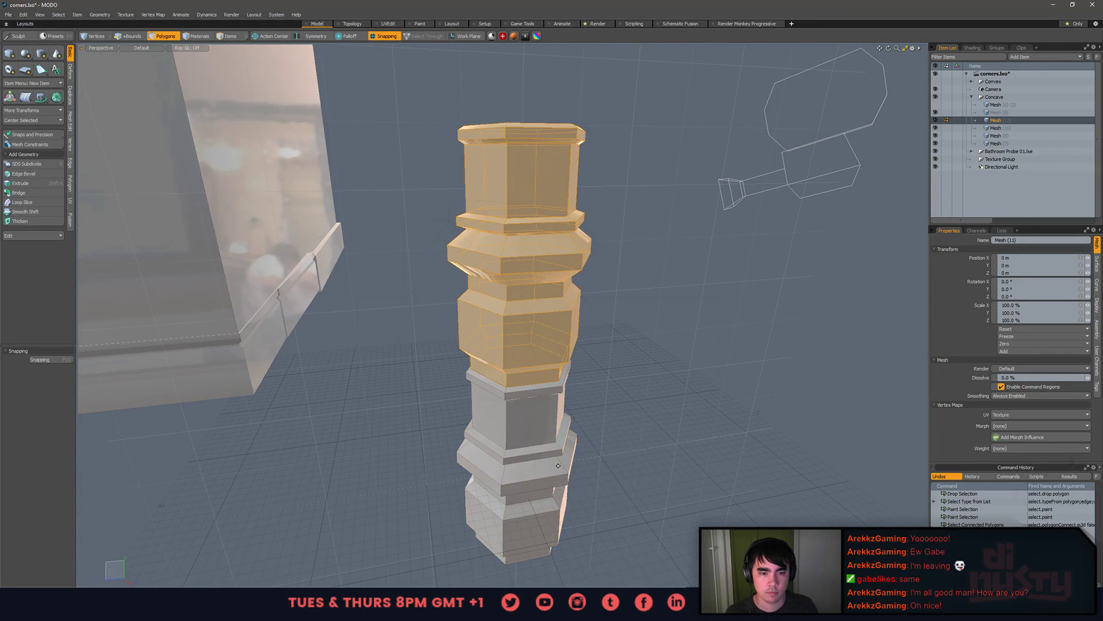
left_click_drag(534, 397, 532, 345, "alt")
double_click(531, 346)
left_click_drag(658, 368, 554, 338, "alt+shift")
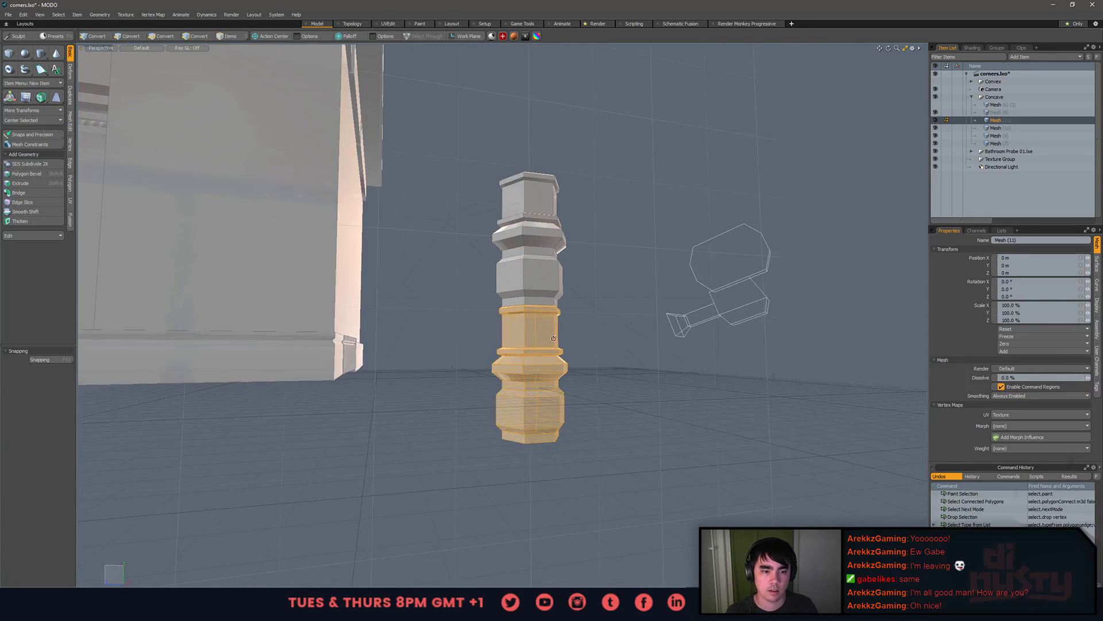
key("w")
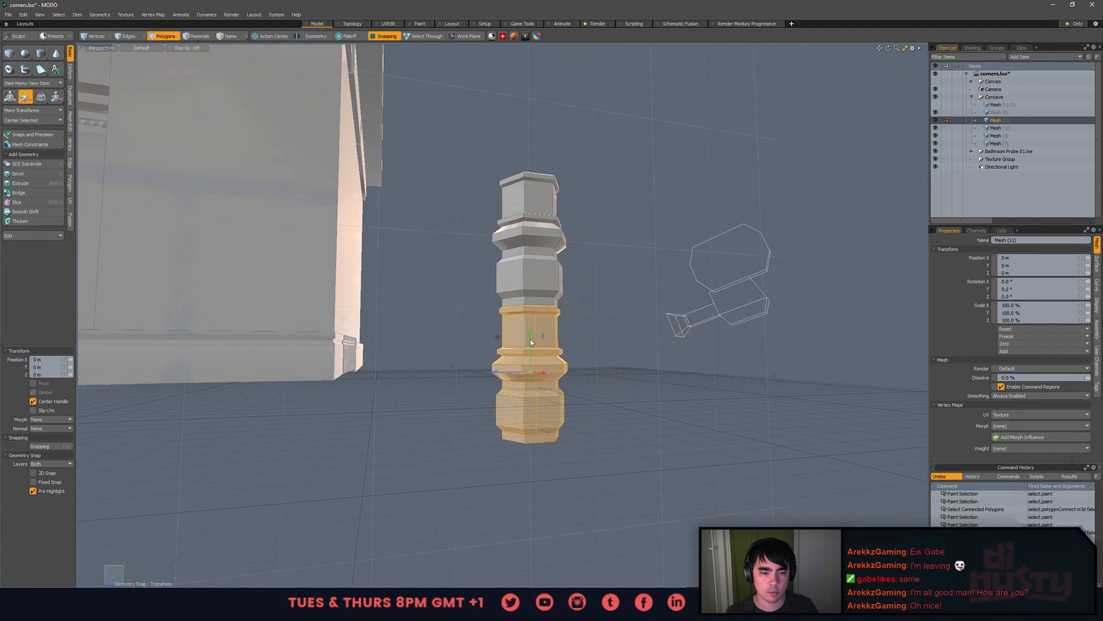
left_click_drag(530, 344, 528, 481)
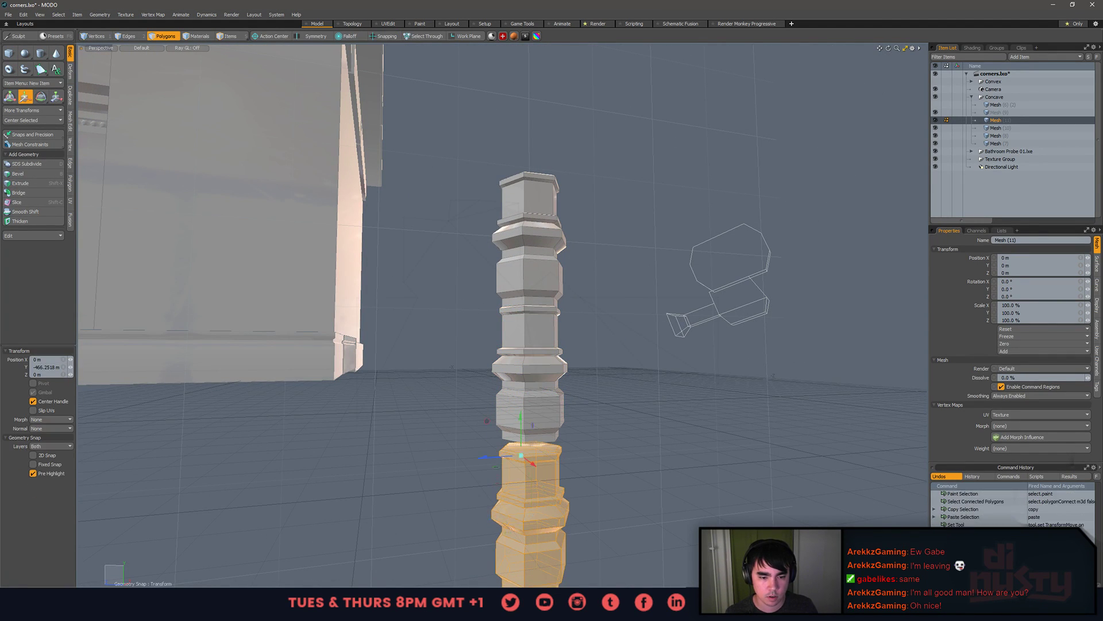
scroll(562, 450, "up", 5)
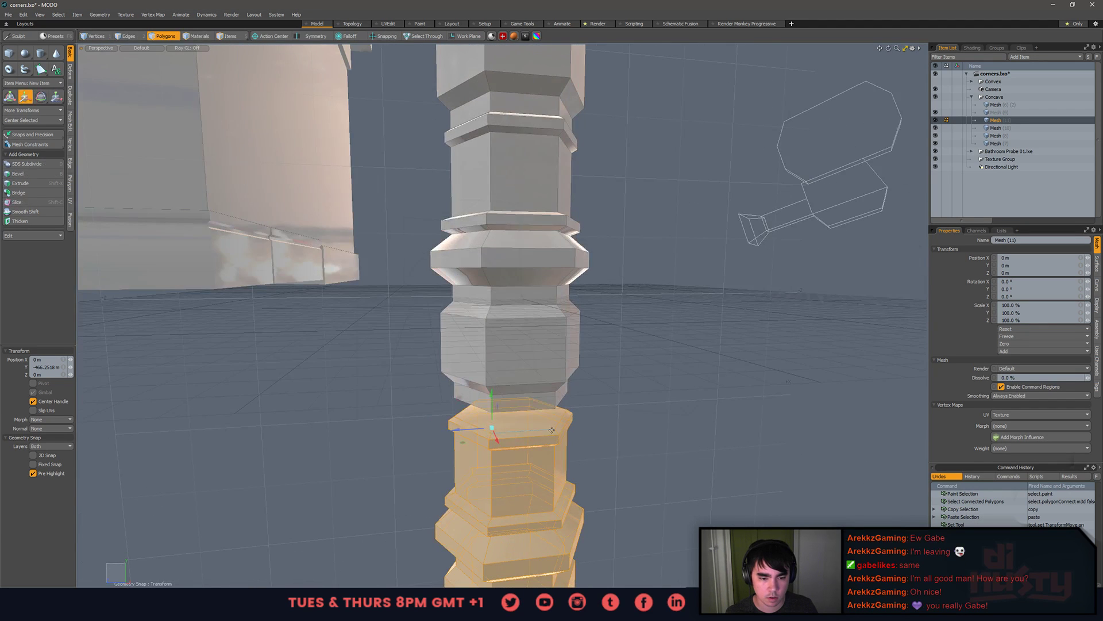
key("x")
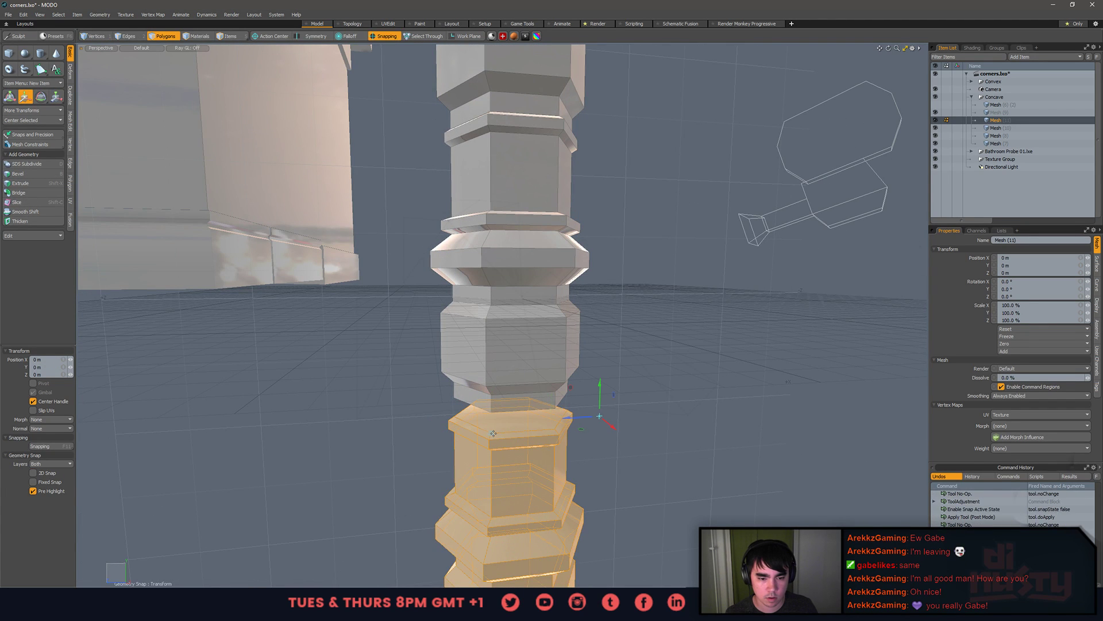
key("space")
- Select all three stacked column segments and move them into the inner corner of the concave wall
scroll(597, 423, "down", 5)
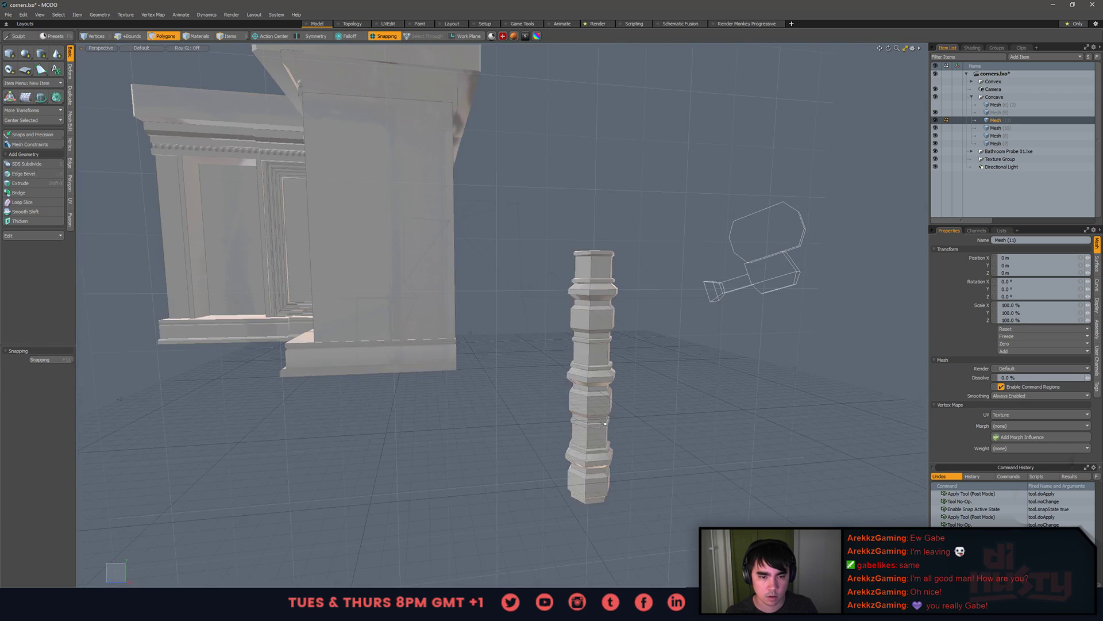
left_click_drag(602, 429, 599, 382)
mouse_move(511, 382)
left_mouse_down("alt")
mouse_move(519, 414)
mouse_move(651, 456)
left_mouse_up("alt")
key("bracketright")
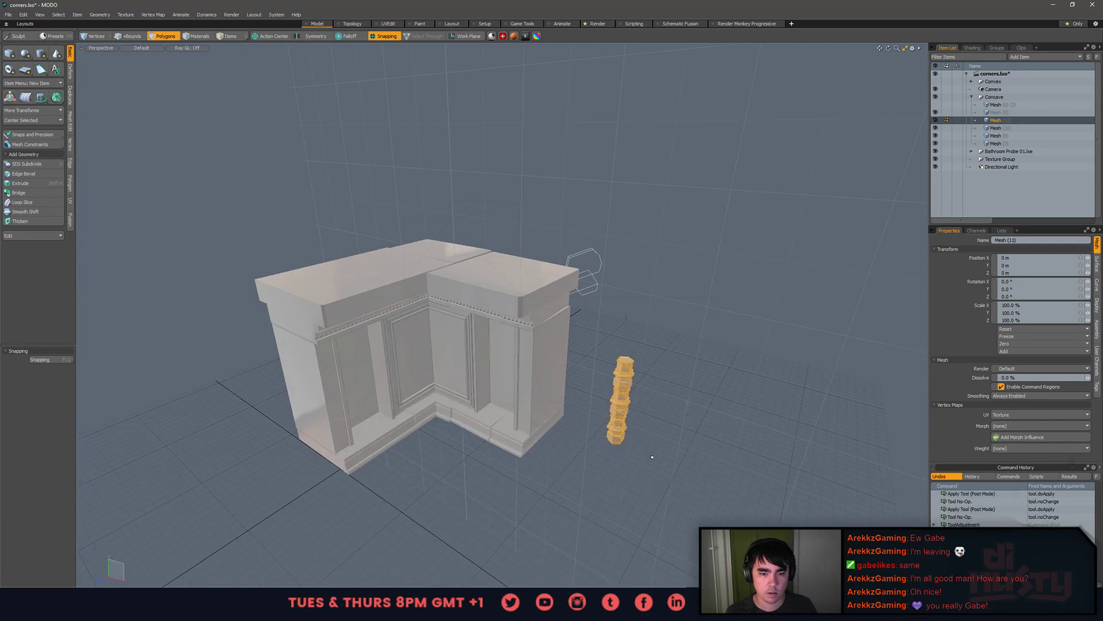
key("w")
left_click_drag(621, 400, 421, 277)
key("shift+a")
left_click_drag(385, 274, 462, 414, "alt")
key("space")
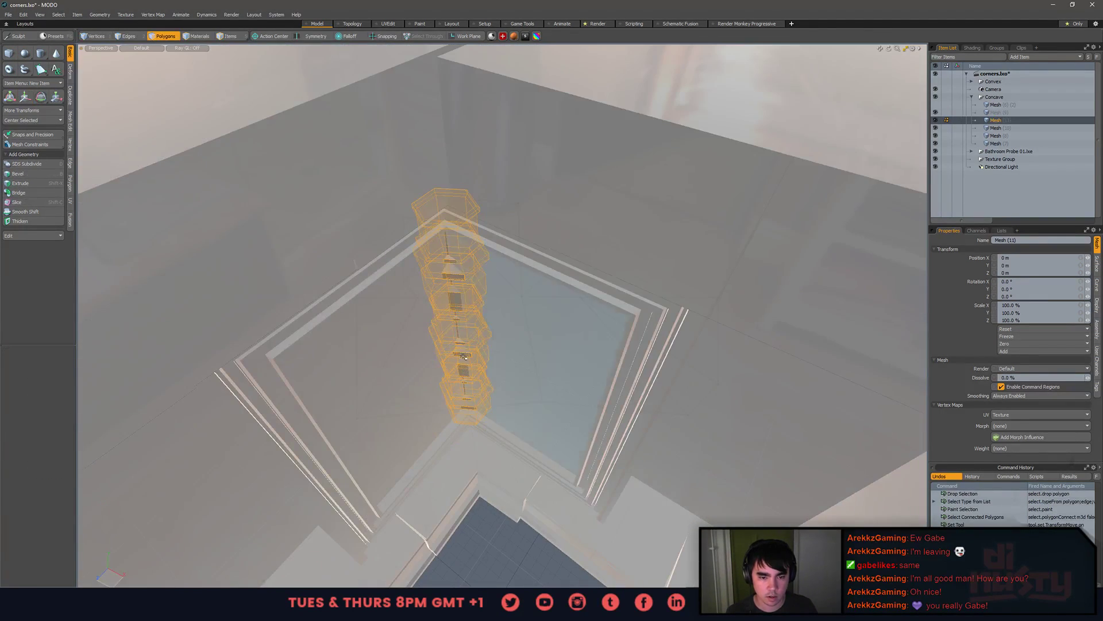
- Shift the stacked column out of the corner onto the adjoining left wall panel
key("w")
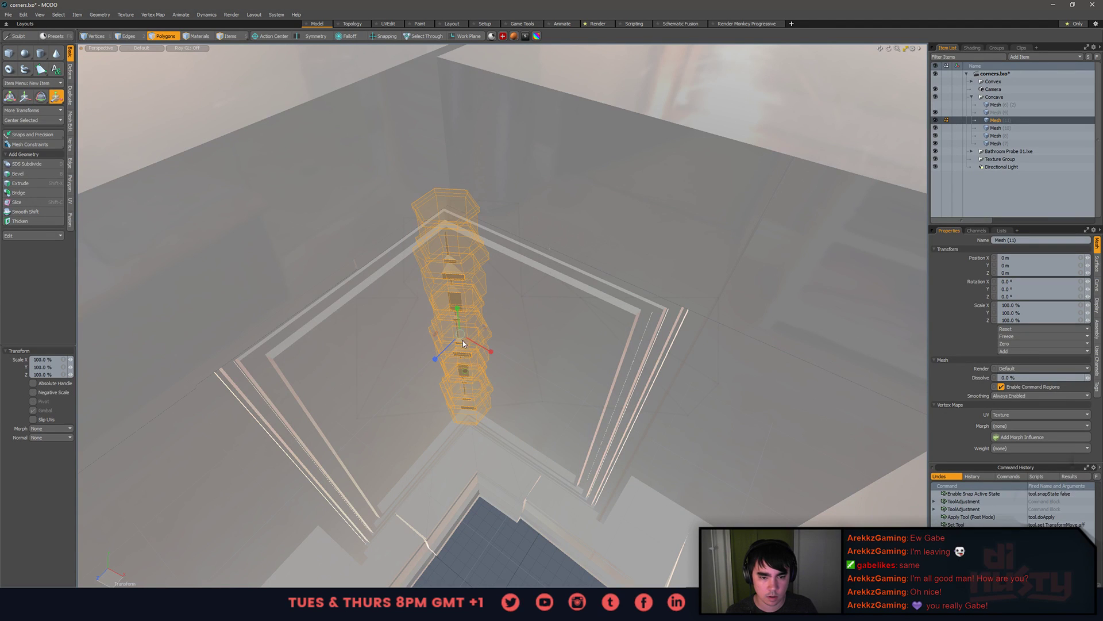
key("r")
left_click_drag(467, 366, 388, 334)
left_click_drag(388, 333, 456, 323, "alt")
key("space")
left_click(528, 334)
left_click(526, 340, "shift")
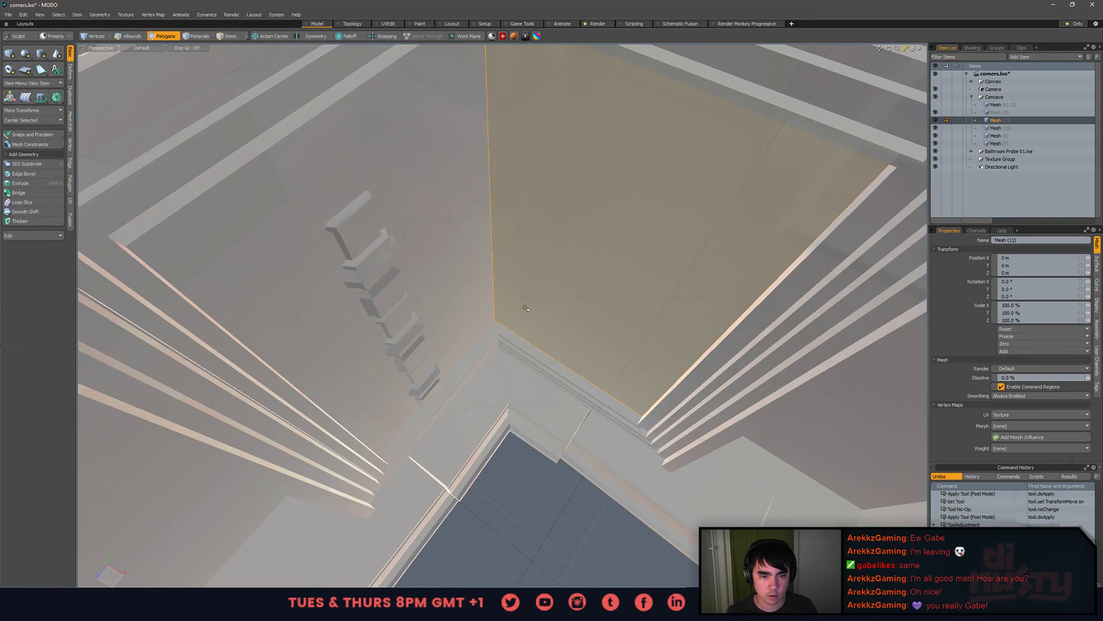
key("y")
left_click_drag(530, 424, 497, 402)
key("space")
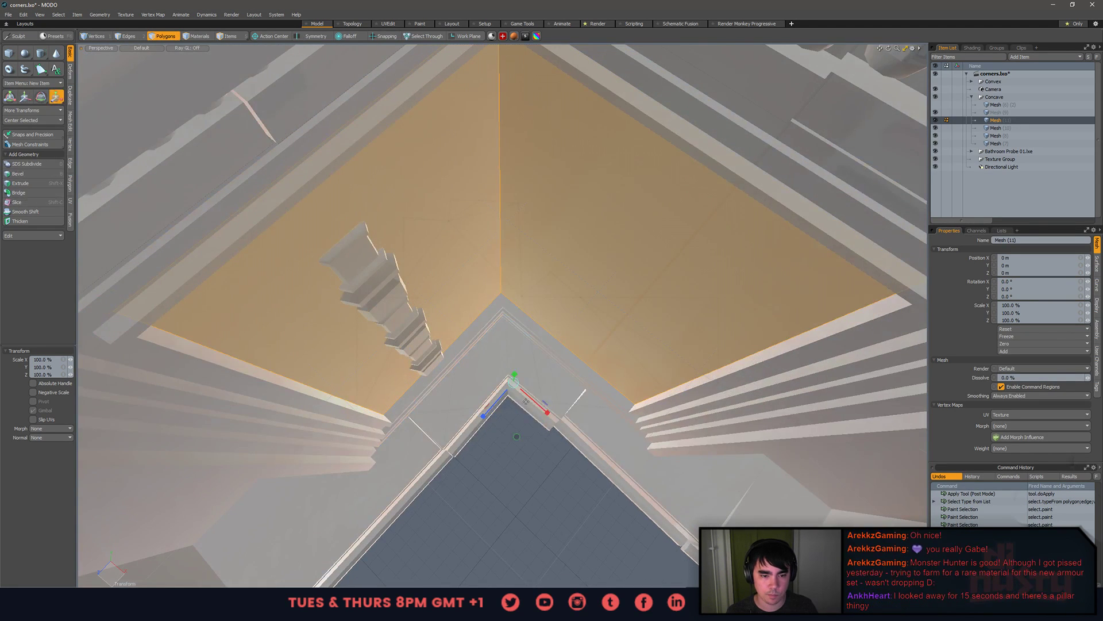
- Push both recessed corner panel faces back into their walls, moving the one behind the column about 41 mm along negative X
key("w")
left_click(551, 311)
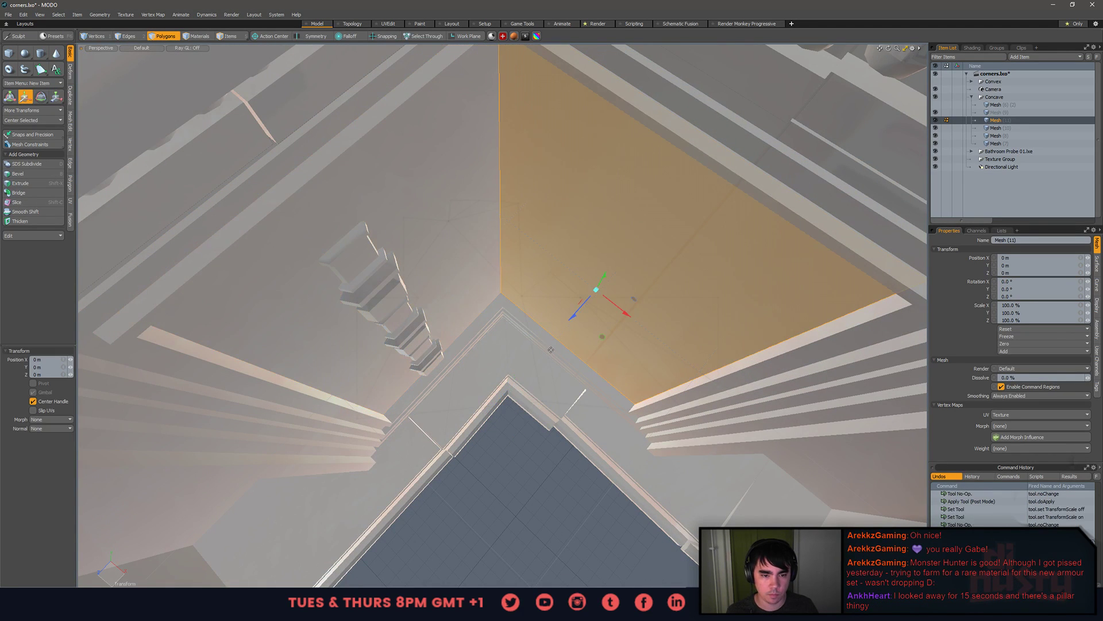
key("ctrl+3")
left_click(592, 306)
key("3")
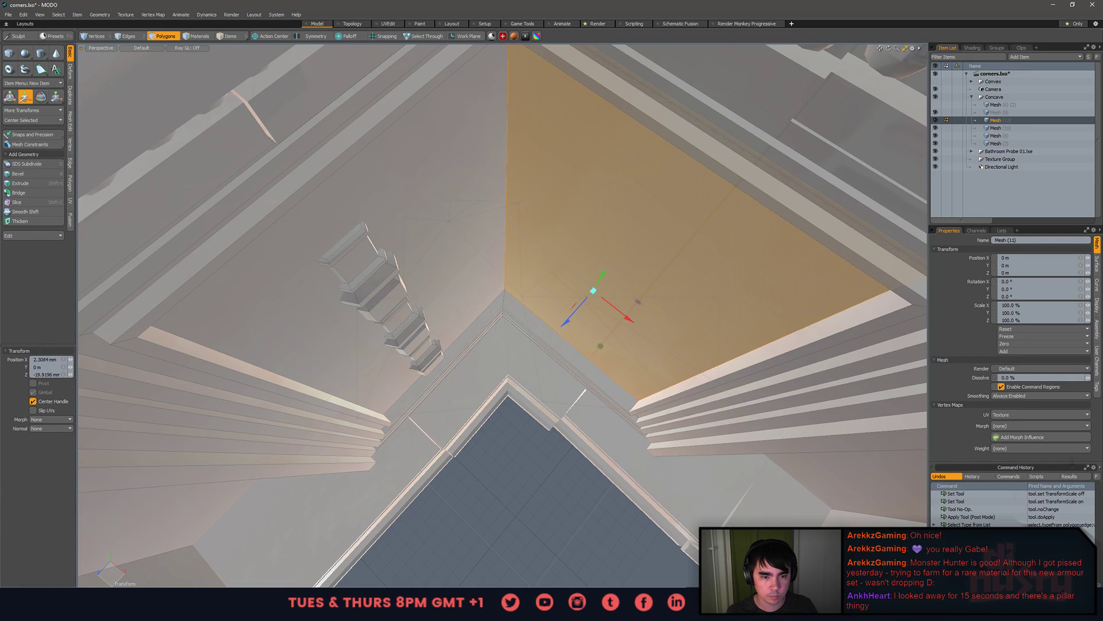
left_click(441, 309)
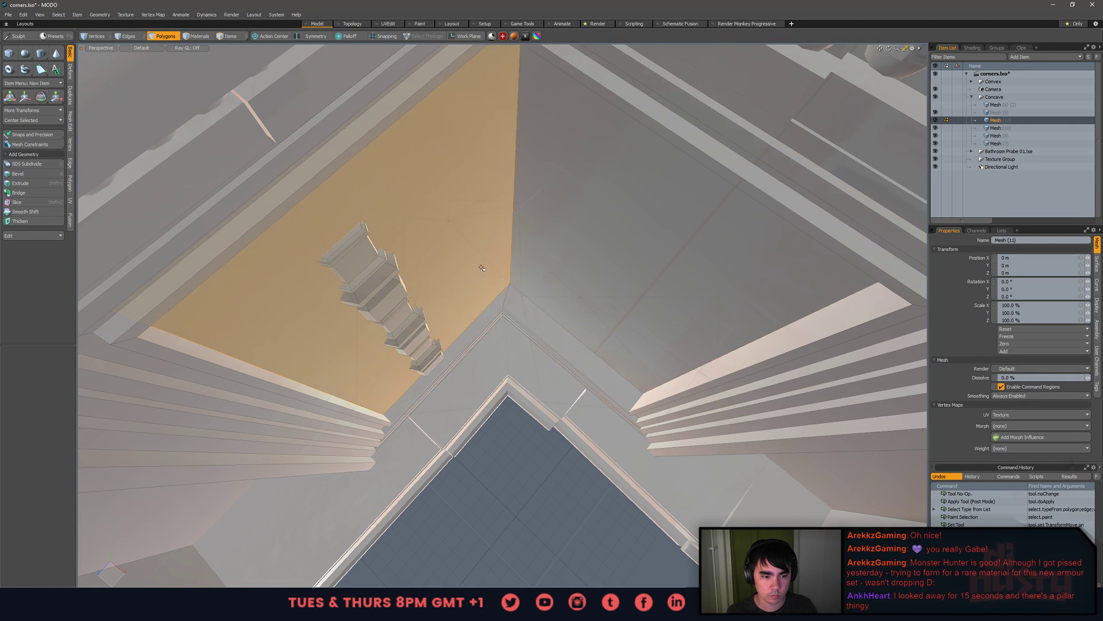
left_click_drag(443, 308, 429, 296)
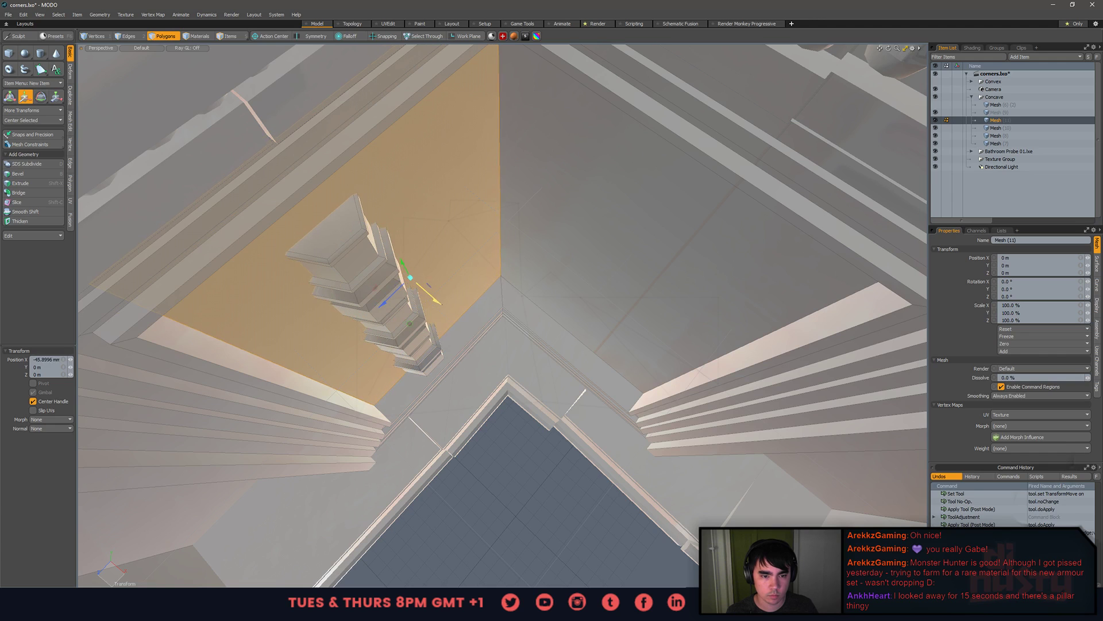
key("space")
- Select all three segments of the stacked column on the left wall and stretch it vertically to fill the recessed panel's height
left_click(460, 336)
left_click_drag(466, 345, 437, 253, "alt")
double_click(429, 234, "shift")
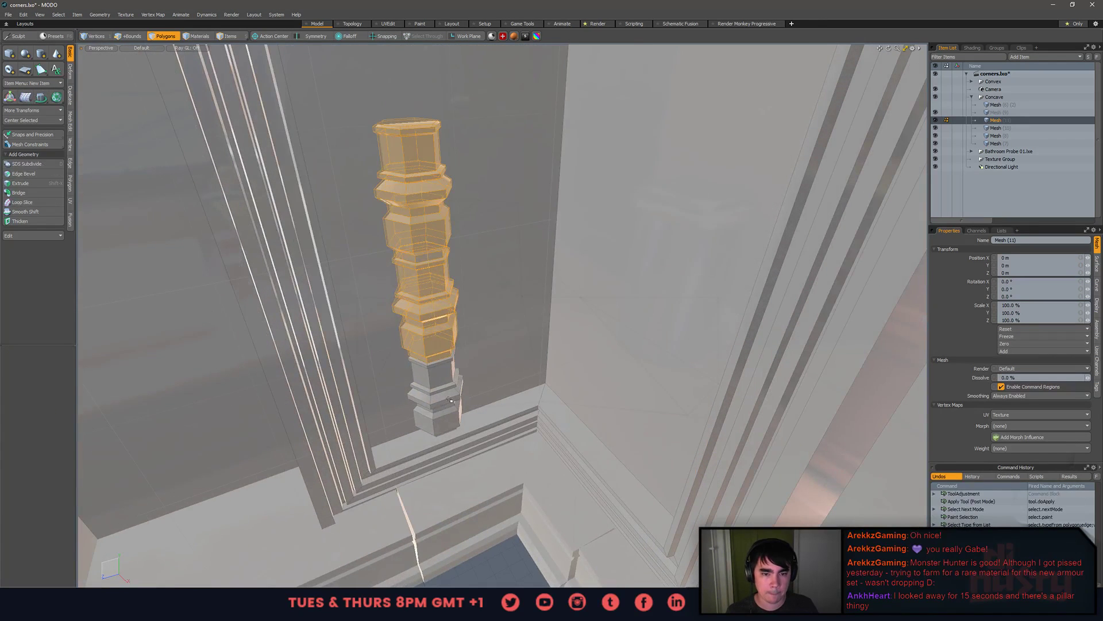
double_click(447, 423, "shift")
key("alt+1")
key("F1")
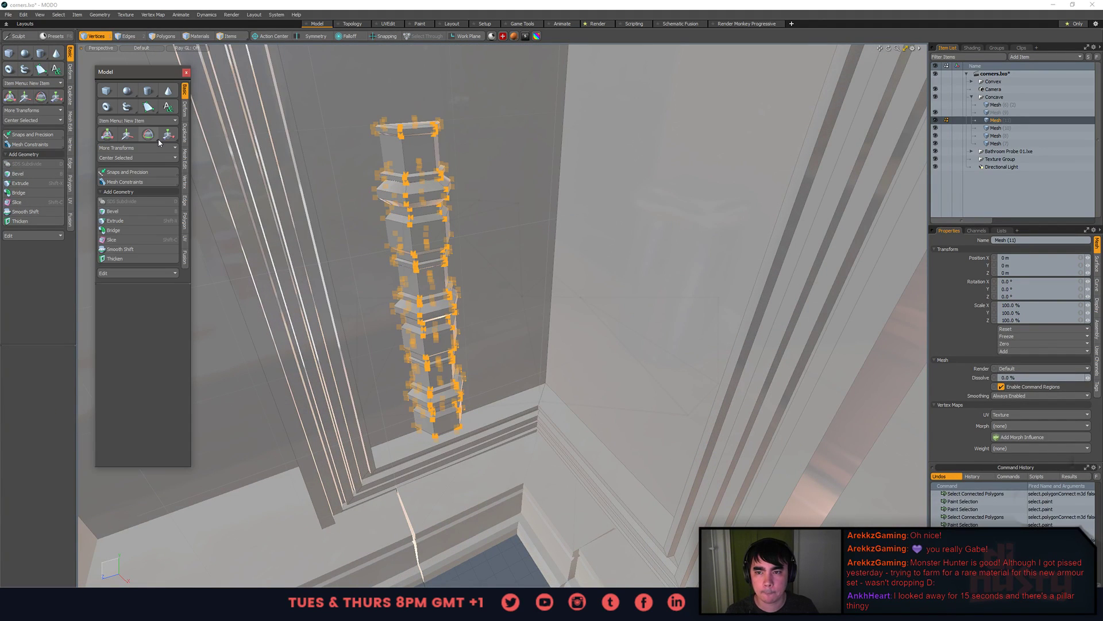
left_click_drag(494, 276, 579, 319, "alt")
key("3")
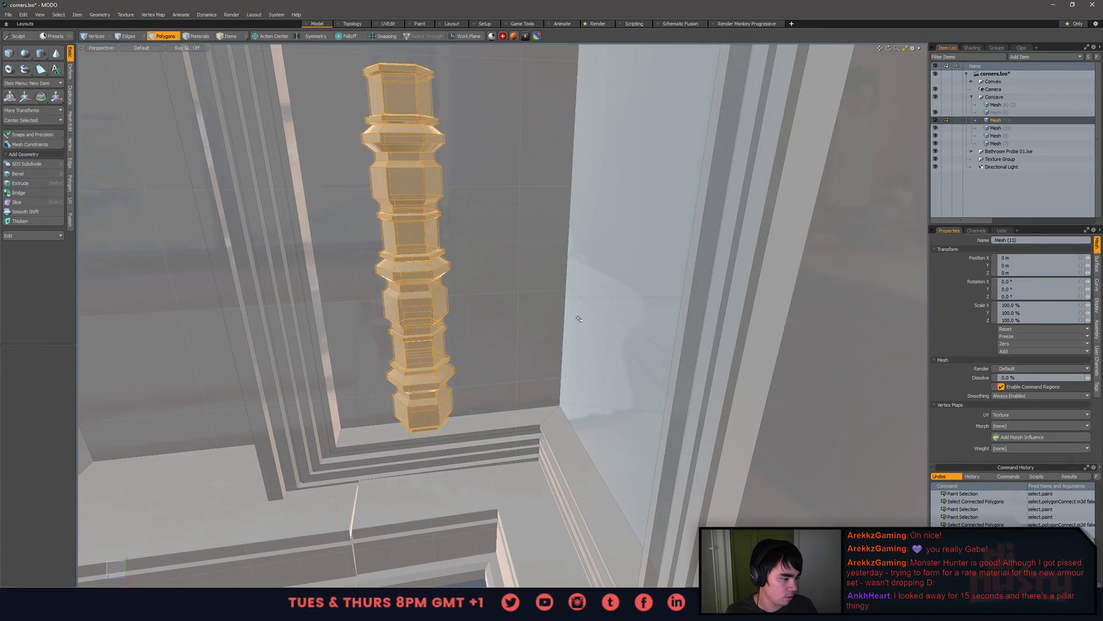
left_click_drag(657, 356, 484, 246, "alt")
key("r")
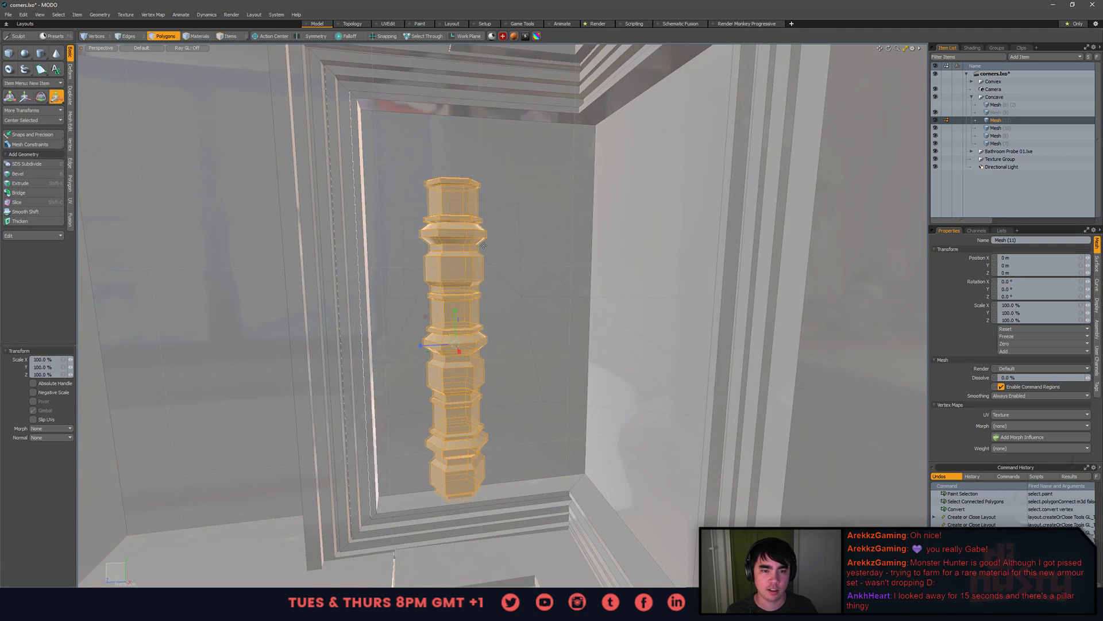
left_click_drag(455, 323, 480, 324)
key("w")
key("r")
left_click(464, 294)
key("w")
key("q")
- Duplicate the full stacked column within the left wall panel and space the two columns side by side as a pair
left_click(508, 322)
double_click(435, 318)
double_click(431, 211, "shift")
double_click(435, 425, "shift")
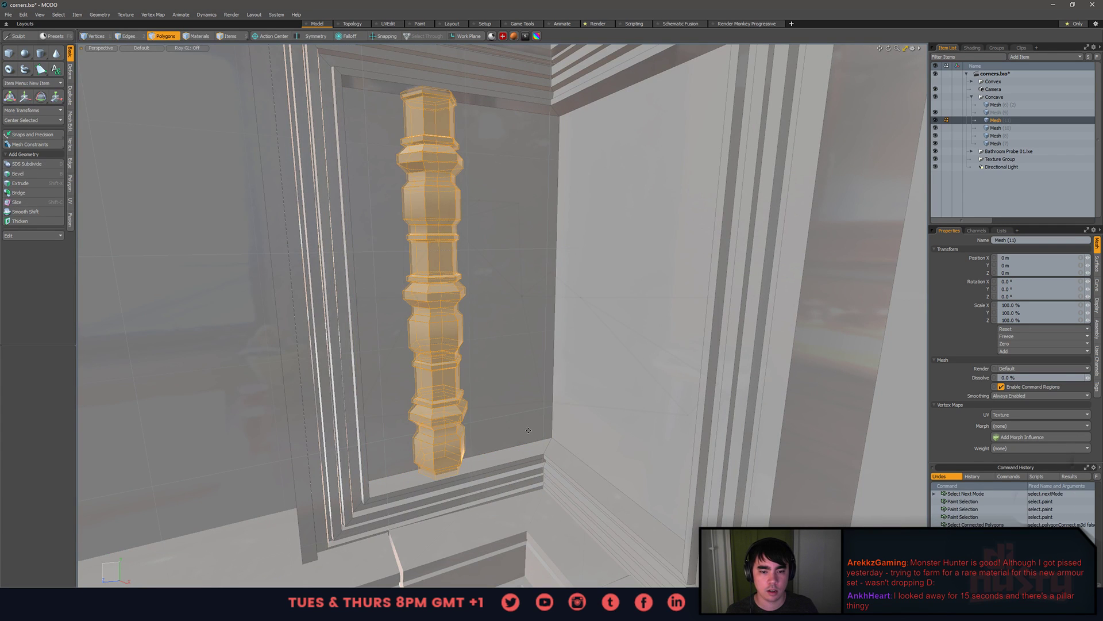
key("a")
left_click_drag(465, 423, 561, 416, "alt")
left_click_drag(560, 417, 480, 411, "alt+shift")
left_click_drag(480, 411, 517, 414, "ctrl+alt")
left_click_drag(517, 414, 481, 399, "alt")
left_click_drag(481, 399, 597, 373, "alt+shift")
left_click_drag(597, 373, 612, 216, "alt")
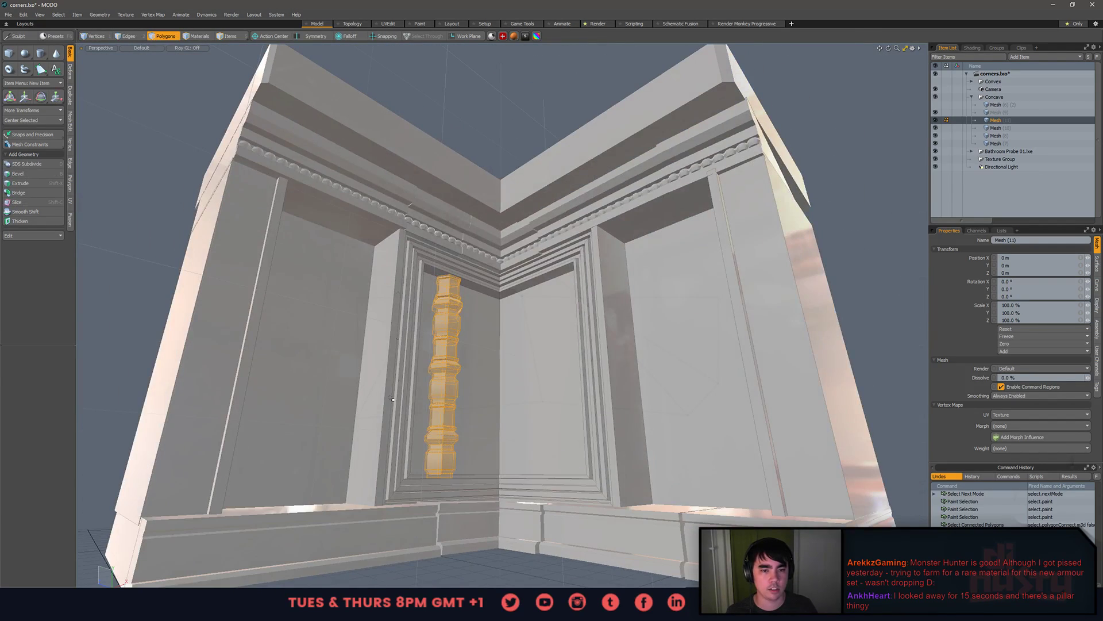
left_click_drag(393, 399, 471, 412, "alt")
key("w")
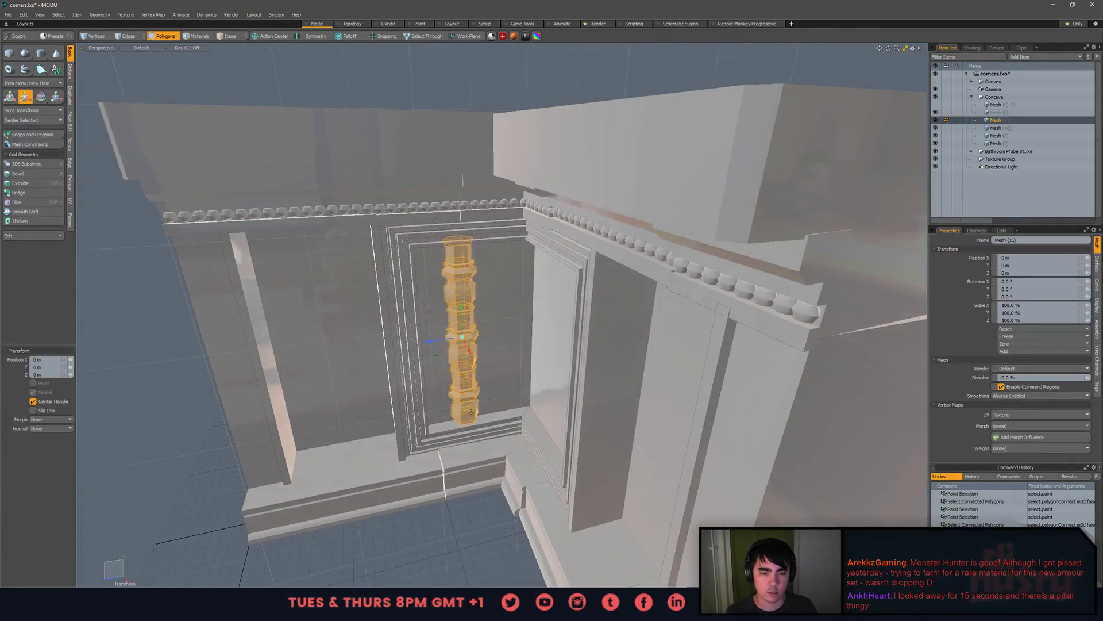
key("ctrl+c")
key("ctrl+v")
left_click_drag(438, 343, 459, 338)
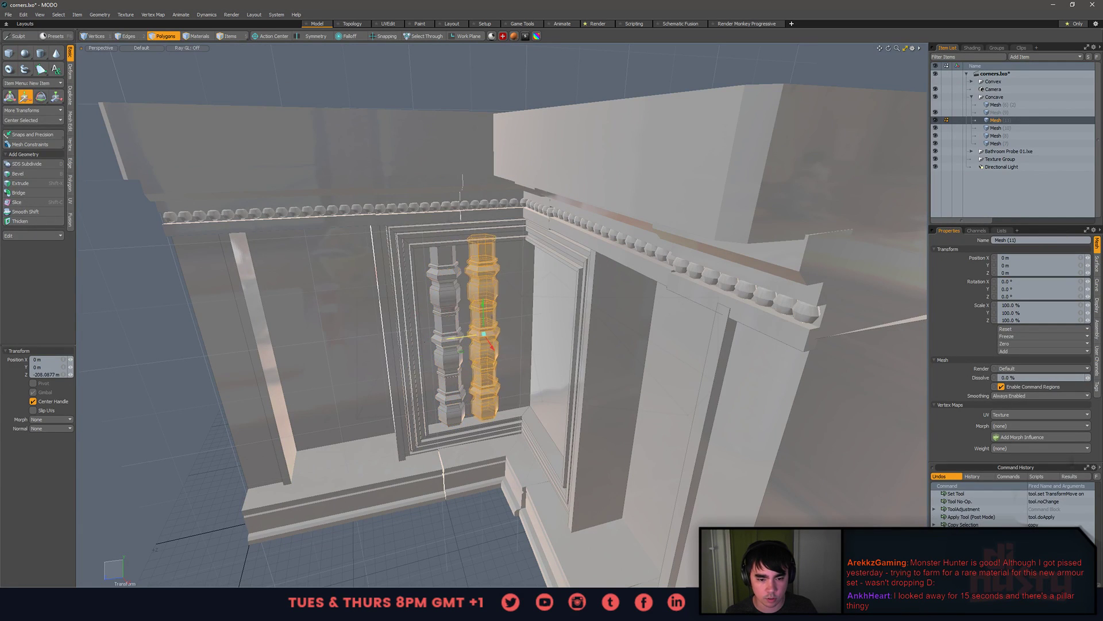
key("ctrl+v")
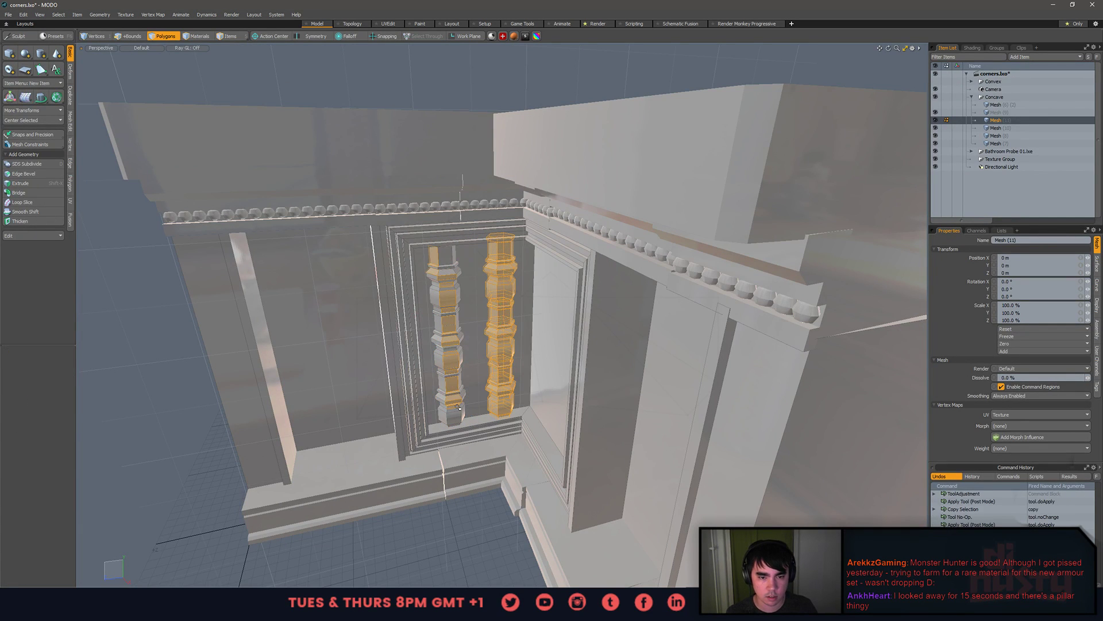
- Copy the pair of columns from the left wall panel and place the copies side by side on the adjoining right wall panel
left_click_drag(471, 358, 333, 409, "alt")
key("ctrl+c")
key("ctrl+v")
key("e")
key("w")
left_click_drag(411, 369, 495, 377)
scroll(499, 362, "up", 8)
left_click_drag(500, 296, 549, 337)
key("ctrl+z")
key("w")
left_click_drag(534, 299, 468, 316)
key("q")
- Select both columns on the left wall panel and nudge them slightly toward the wall
double_click(464, 317)
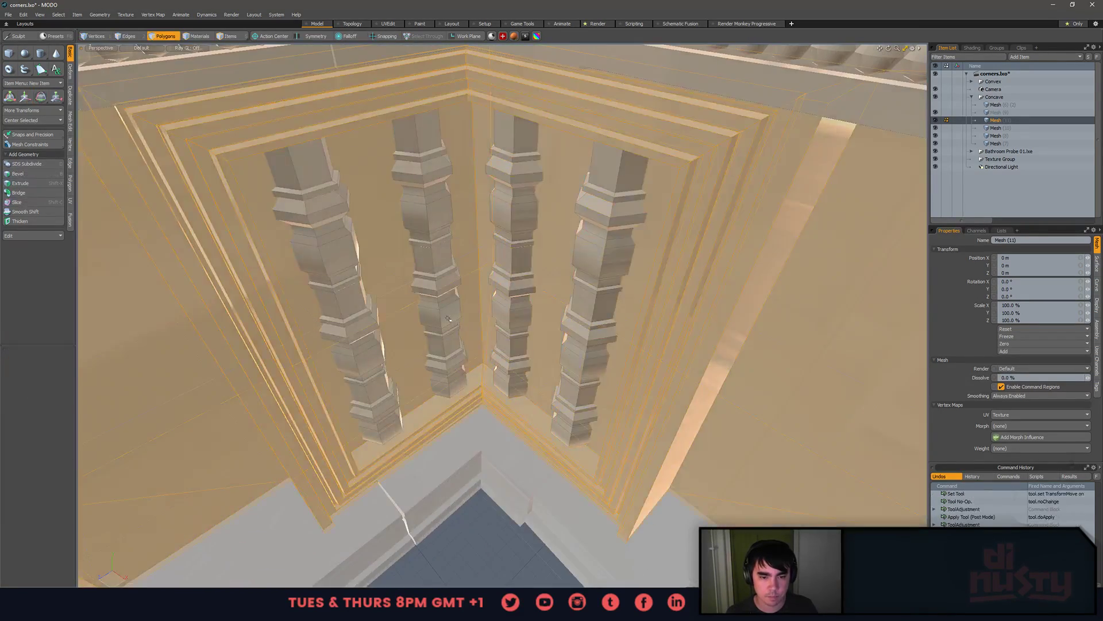
double_click(448, 319)
double_click(367, 359, "shift")
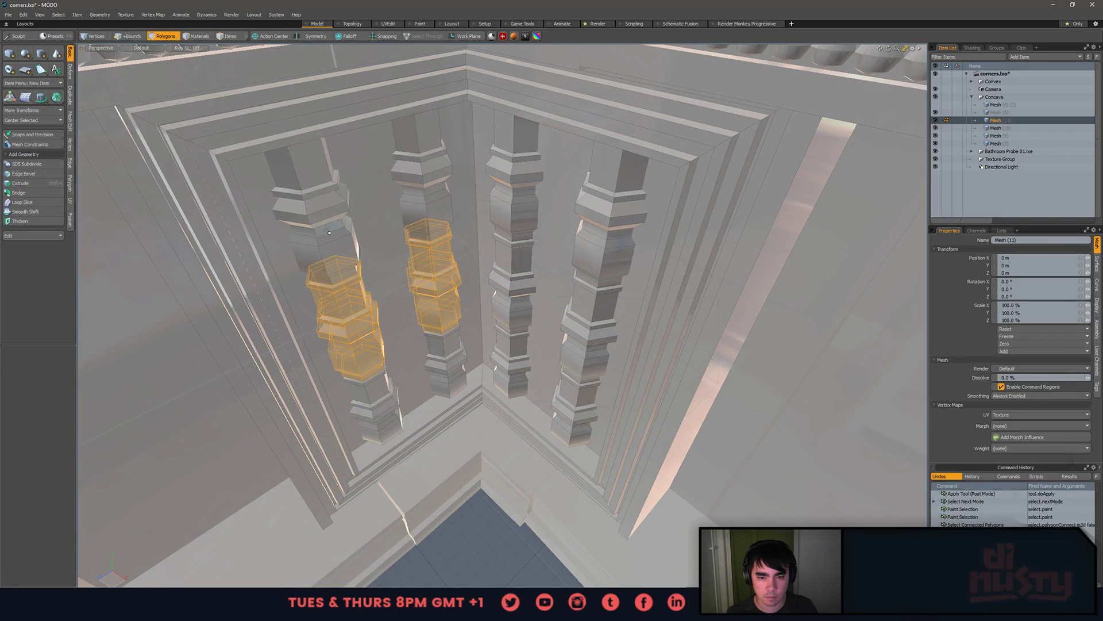
double_click(377, 392, "shift")
left_click_drag(380, 392, 423, 375, "alt")
key("w")
left_click_drag(408, 328, 401, 324)
key("q")
- Select all segments of both columns on the right wall panel and nudge them along Z toward the wall
double_click(509, 174)
left_click_drag(503, 201, 502, 315)
left_click_drag(604, 227, 575, 388, "shift")
double_click(576, 370, "shift")
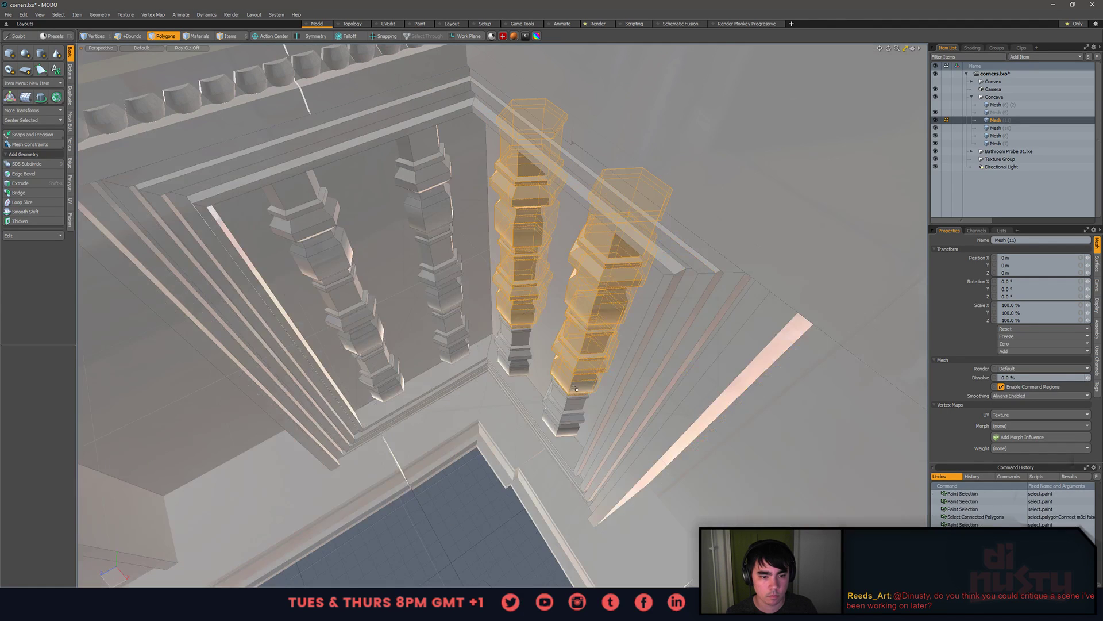
left_click_drag(520, 353, 569, 360, "shift")
key("w")
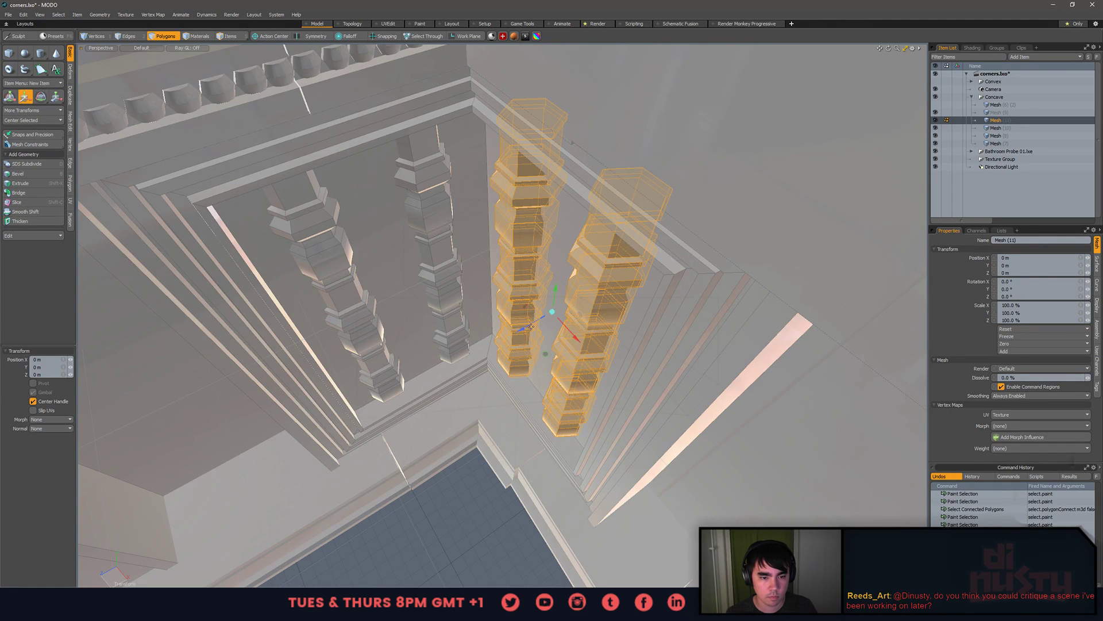
left_click_drag(529, 326, 534, 323)
key("space")
left_click(522, 431)
left_click_drag(522, 431, 469, 341, "alt")
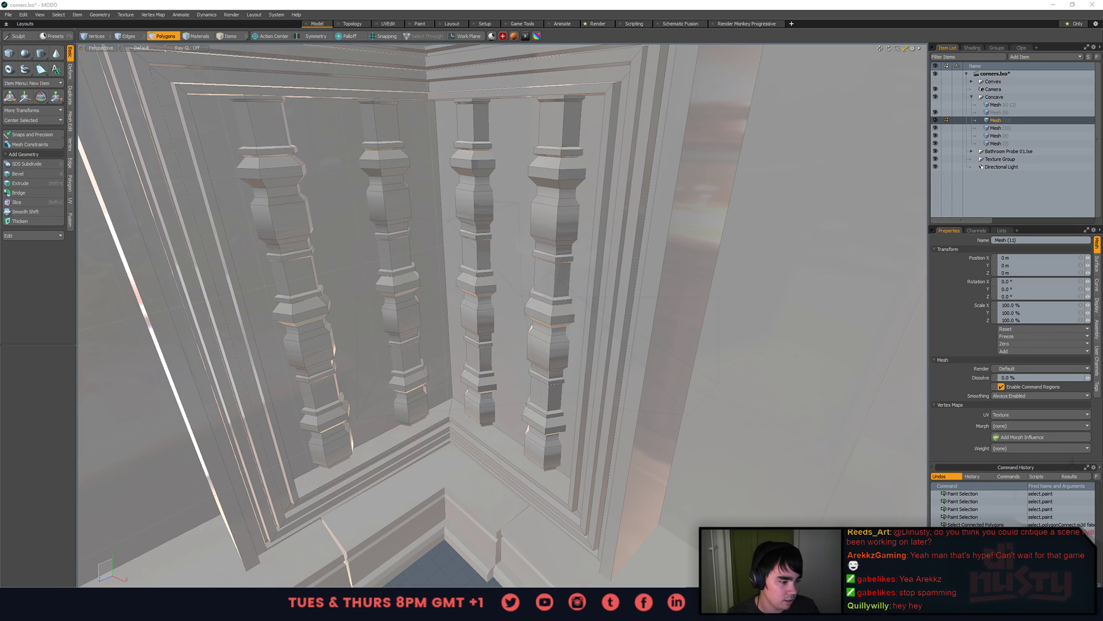
left_click_drag(513, 328, 511, 280, "alt")
double_click(512, 279, "shift")
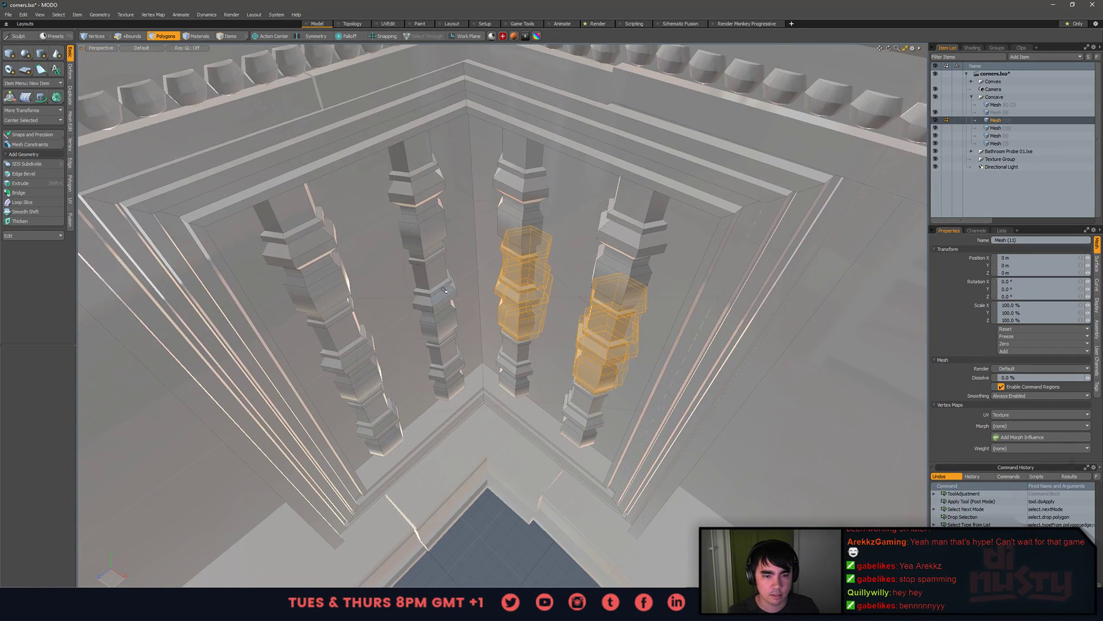
double_click(428, 287, "shift")
double_click(405, 173, "shift")
double_click(525, 184, "shift")
double_click(624, 253, "shift")
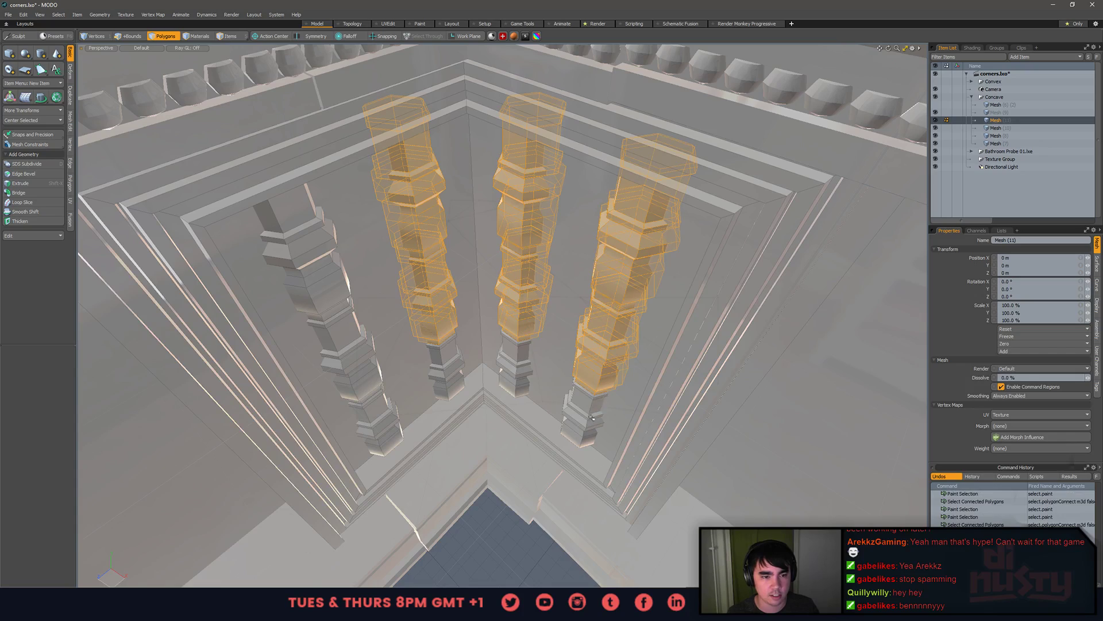
double_click(589, 412, "shift")
double_click(519, 368, "shift")
left_click_drag(648, 465, 501, 304, "alt")
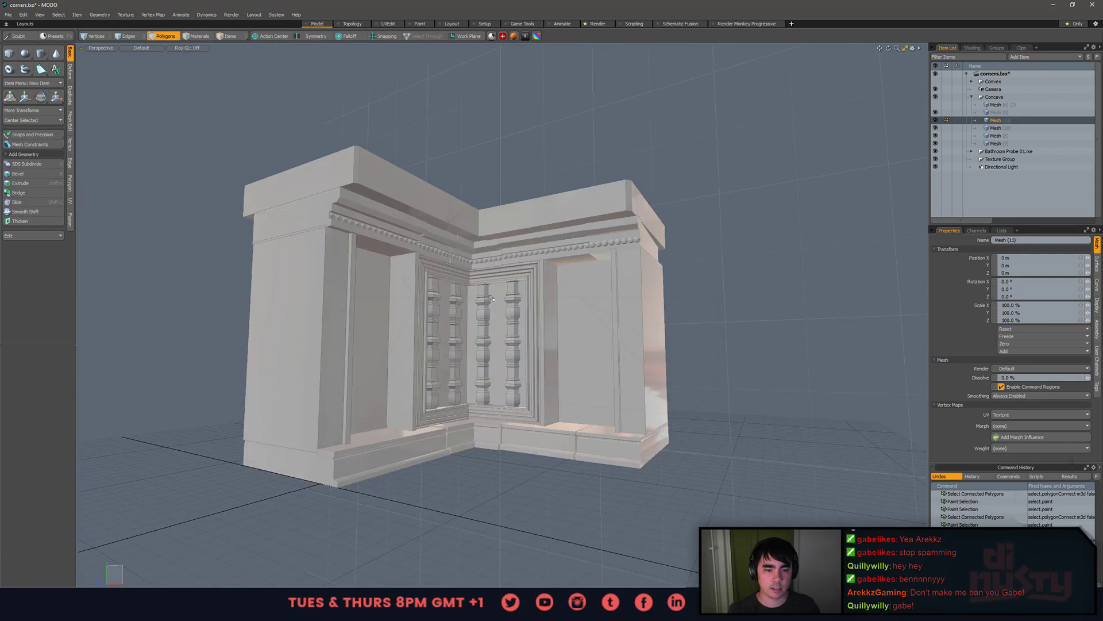
- Examine the concave corner wall and the fit of its four columns from several angles
left_click(495, 287)
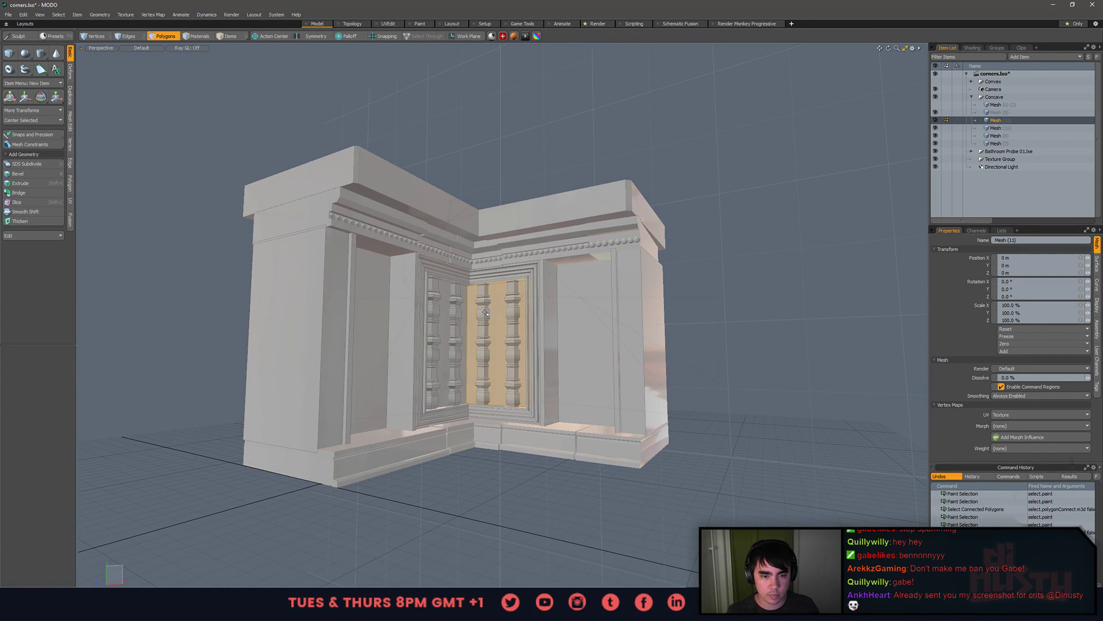
double_click(486, 312)
double_click(506, 311)
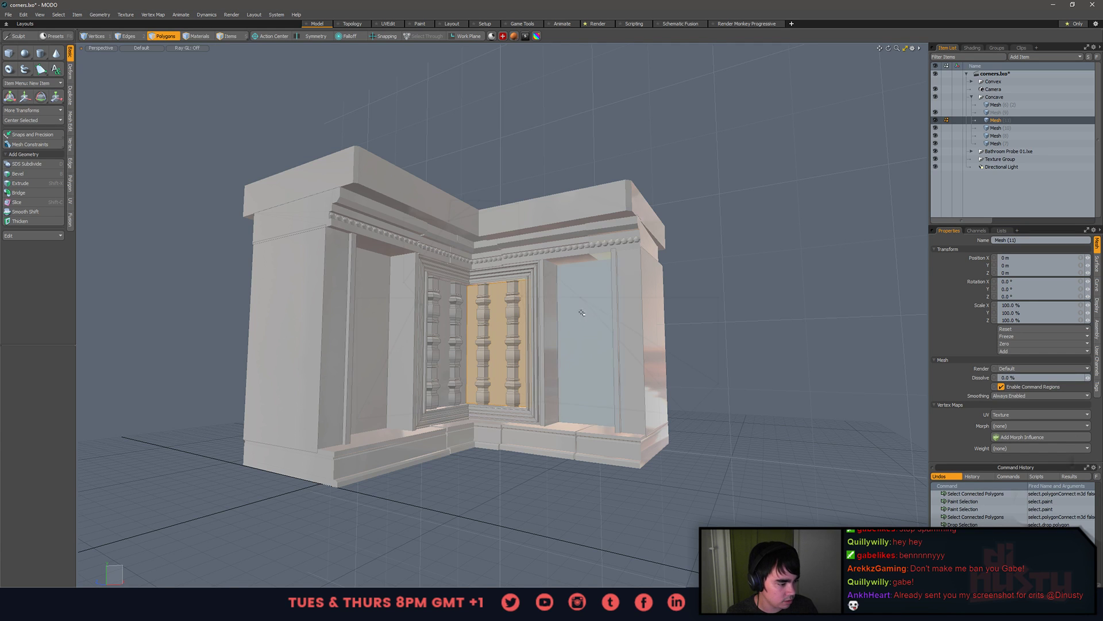
left_click_drag(582, 312, 580, 402, "alt")
left_click(536, 434)
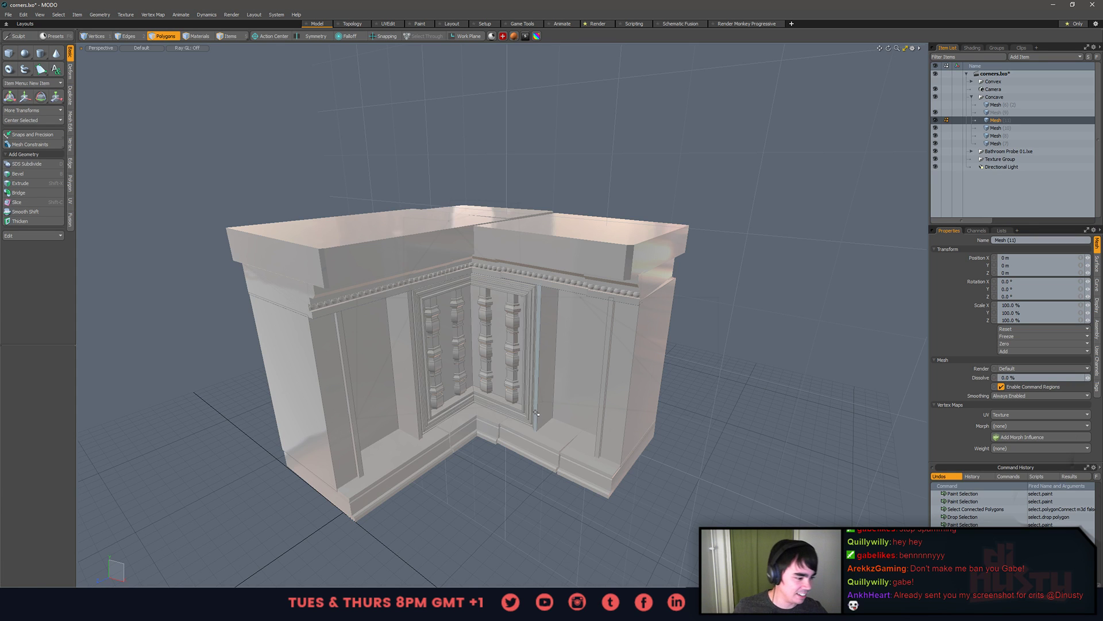
left_click_drag(537, 412, 678, 319, "alt")
key("5")
left_click(627, 230)
left_click(753, 320)
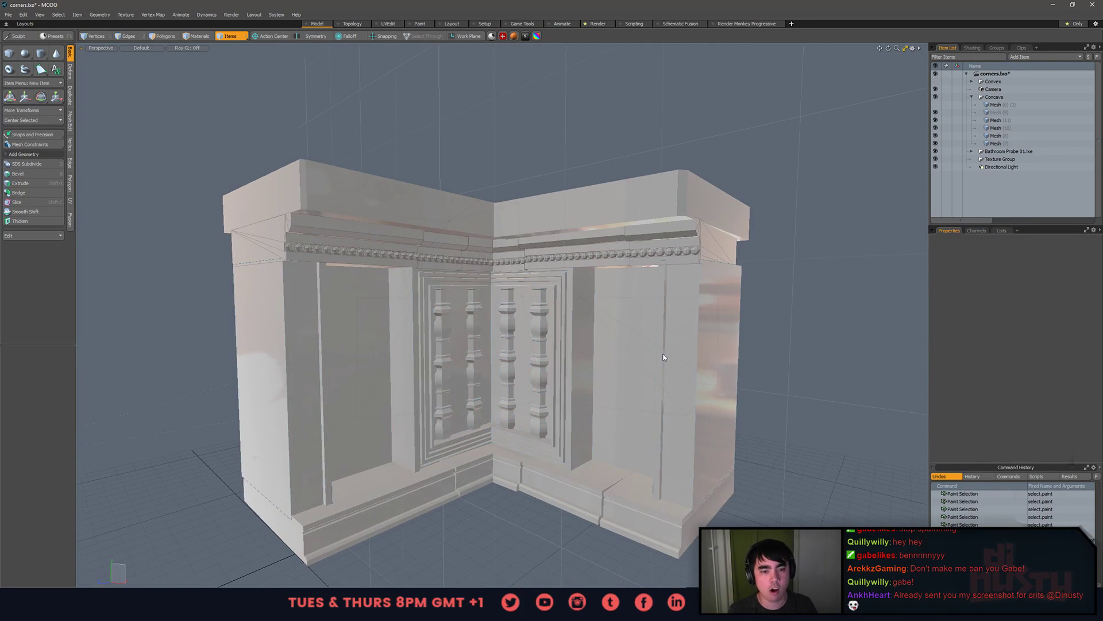
left_click_drag(657, 371, 675, 403, "alt")
left_click(490, 345)
key("3")
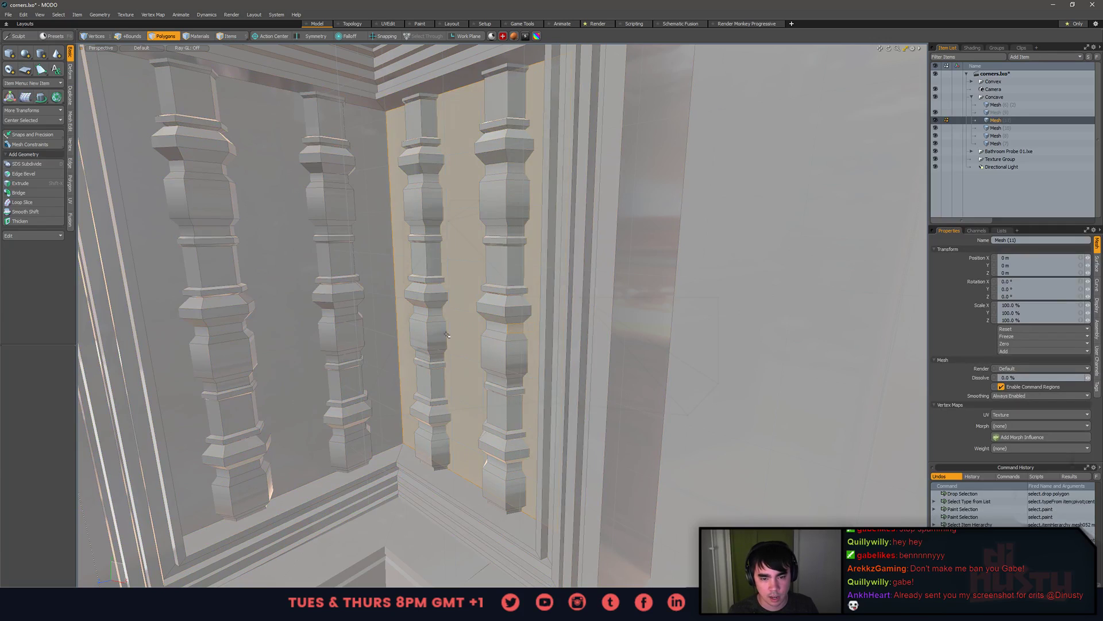
left_click(436, 333)
left_click_drag(432, 227, 434, 270, "shift")
left_click_drag(429, 103, 431, 169, "shift")
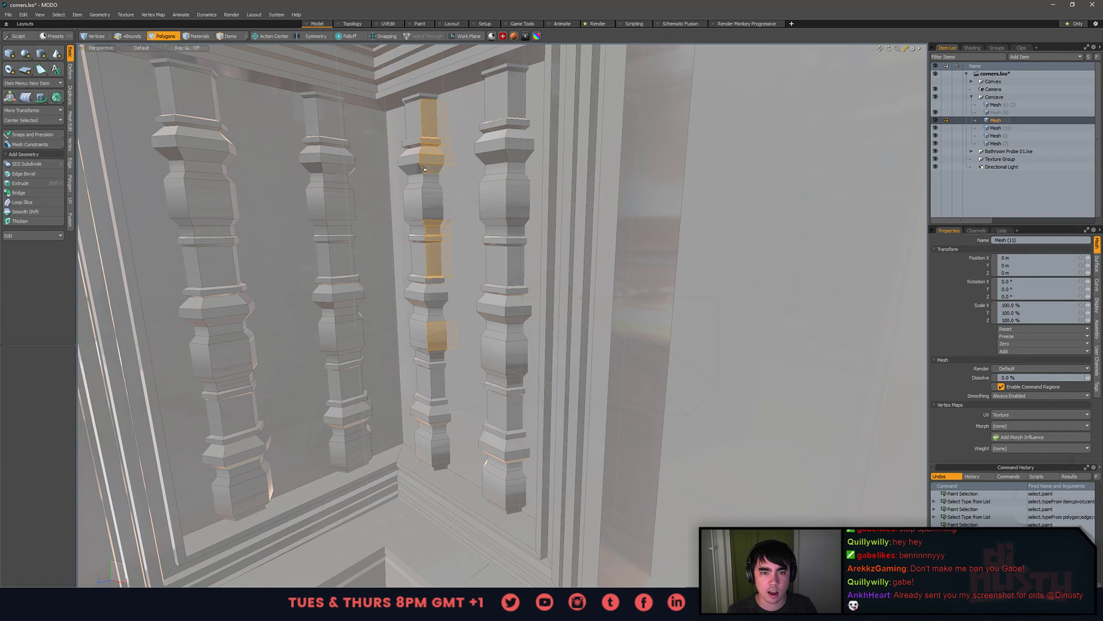
mouse_move(504, 127)
left_mouse_down("shift")
mouse_move(505, 378)
mouse_move(573, 476)
mouse_move(516, 485)
mouse_move(517, 460)
mouse_move(413, 396)
mouse_move(353, 420)
left_mouse_up("shift")
double_click(435, 384, "shift")
double_click(506, 412, "shift")
scroll(509, 415, "down", 3)
left_click(573, 476)
scroll(574, 476, "down", 10)
left_click(523, 493)
left_click(406, 351)
left_click(522, 453)
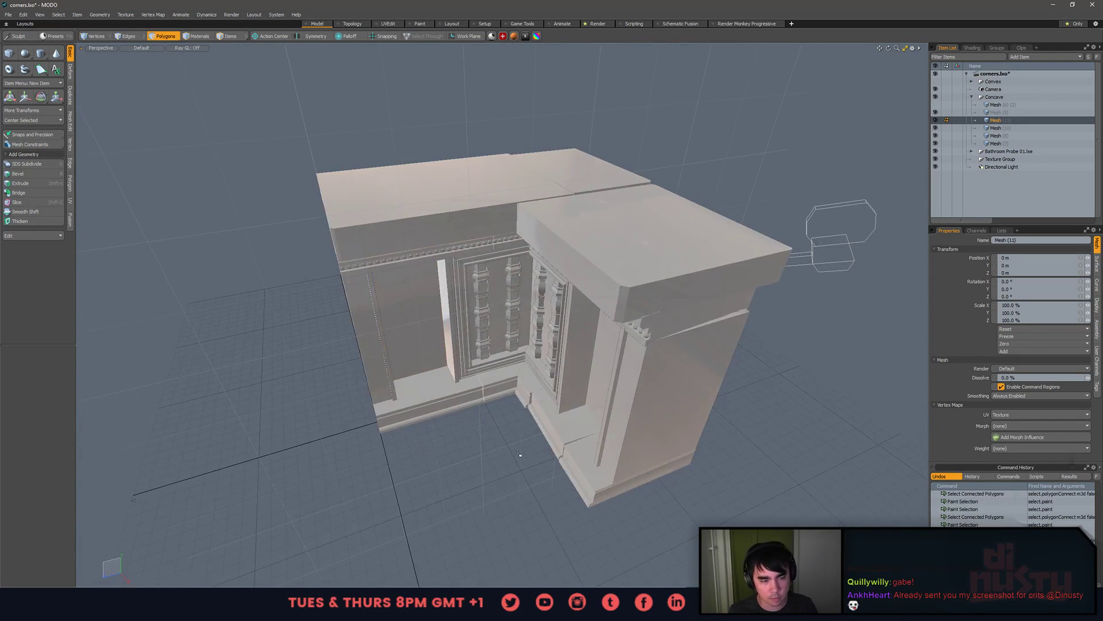
- Delete the Mesh (9) item from the Concave group
left_click_drag(521, 453, 545, 480, "alt")
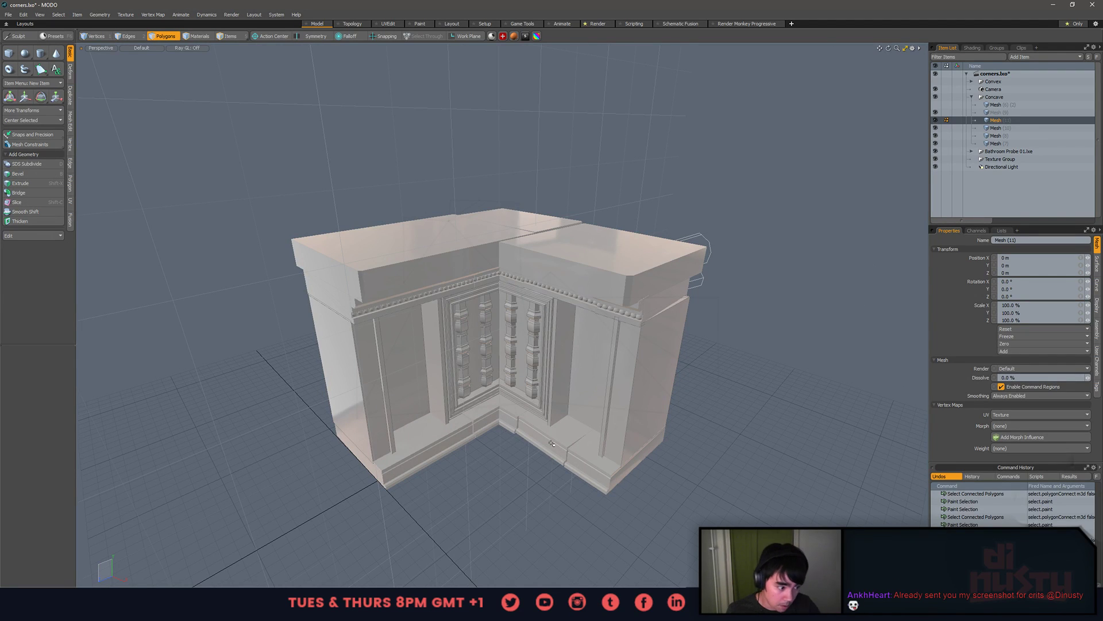
left_click_drag(552, 443, 724, 473, "alt")
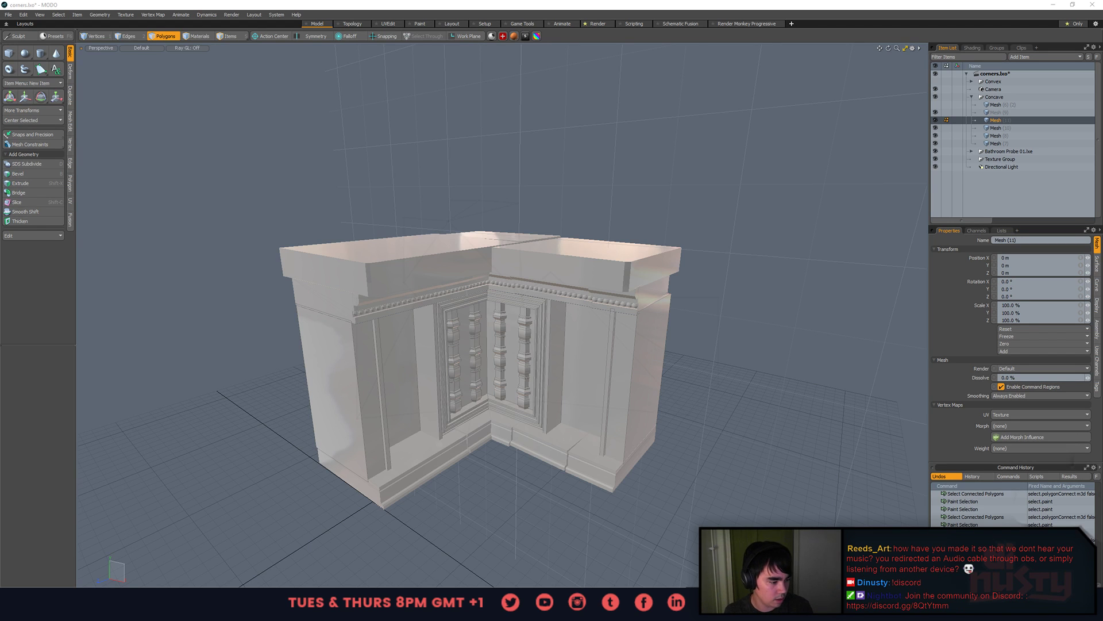
left_click_drag(761, 350, 712, 296, "alt")
scroll(736, 291, "up", 3)
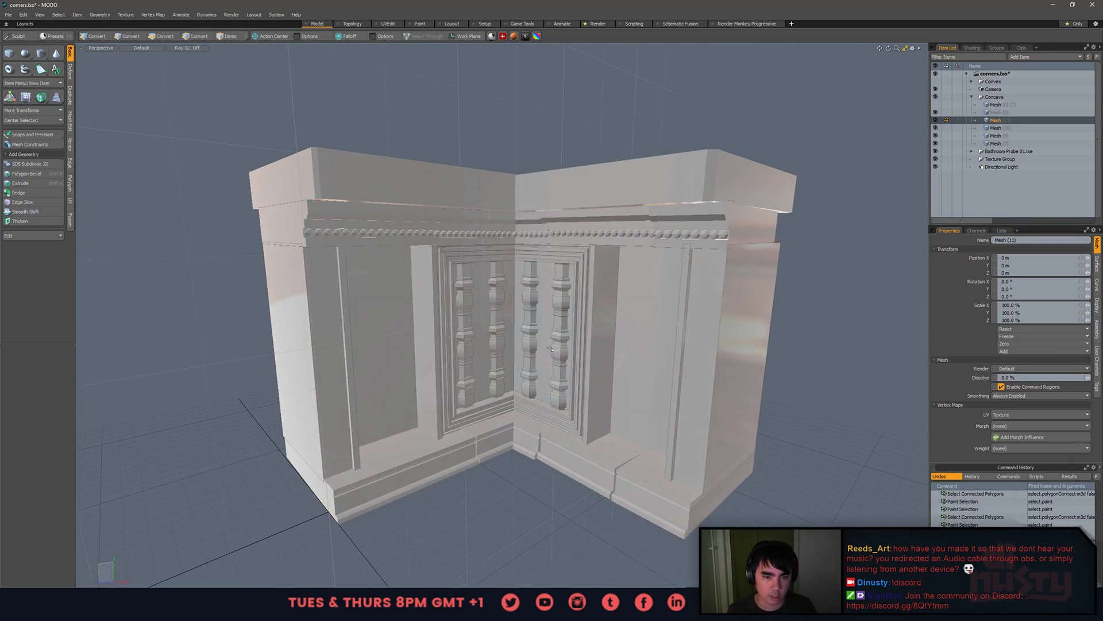
key("5")
left_click(562, 328)
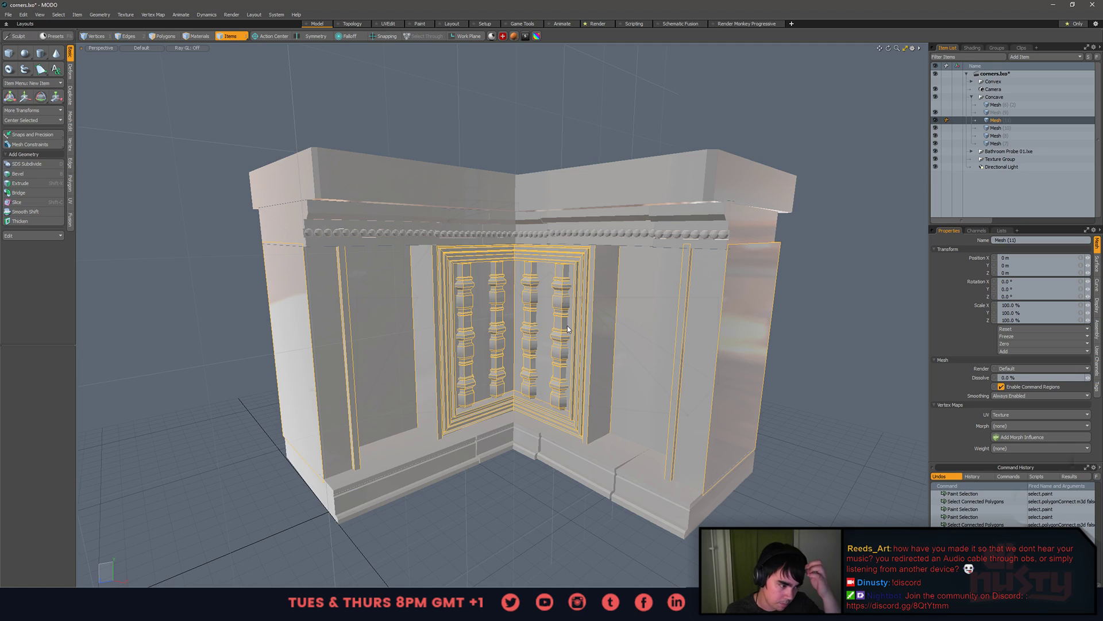
left_click_drag(567, 329, 515, 510, "alt")
left_click(1011, 112)
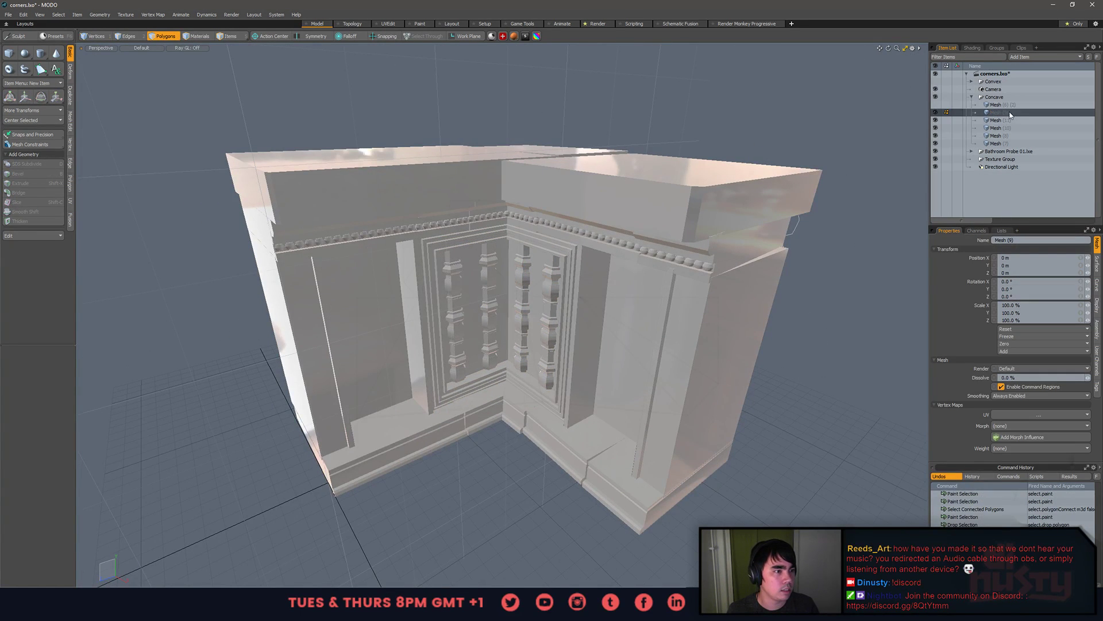
key("Delete")
- Expand the Convex group and make its ornate wall meshes visible alongside the concave wall
left_click(975, 82)
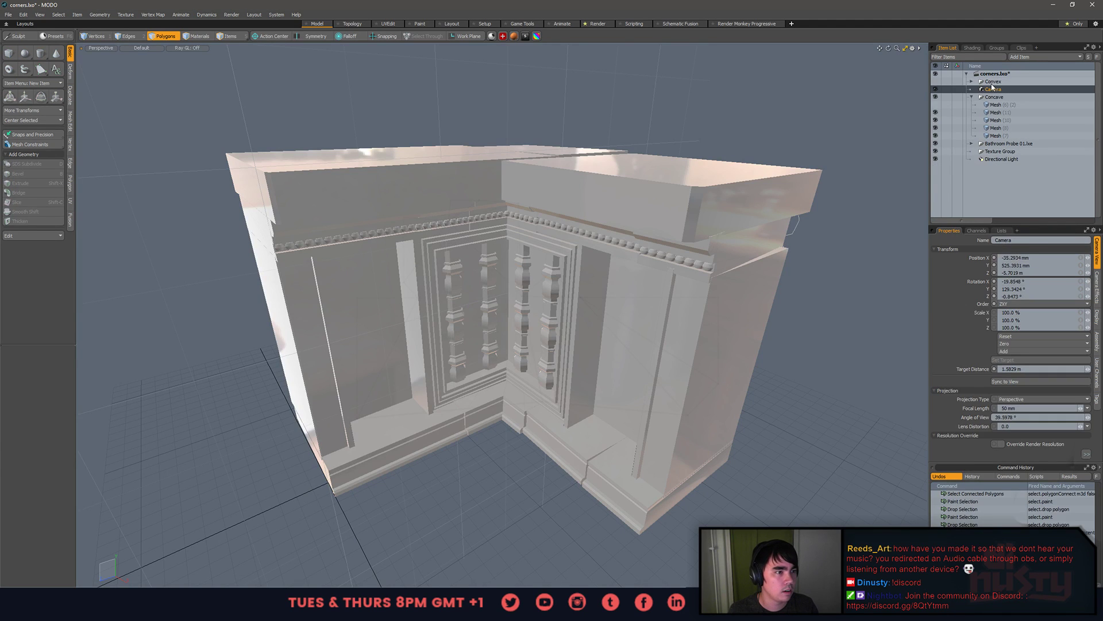
left_click(971, 82)
left_click(966, 97)
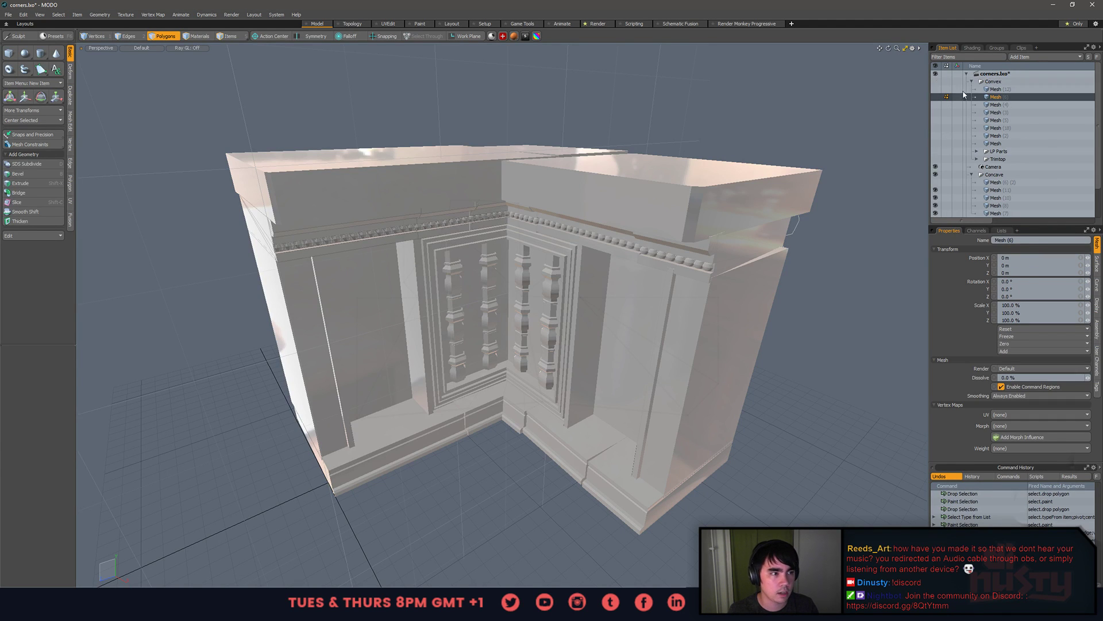
left_click(937, 82)
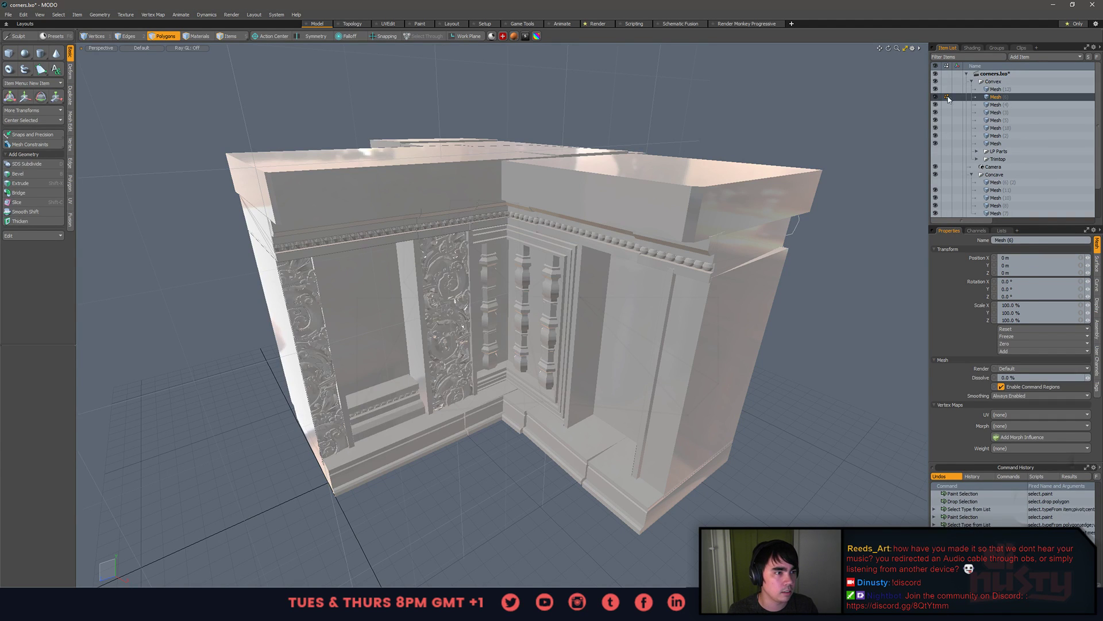
left_click(358, 423)
left_click_drag(517, 352, 618, 477, "alt")
- Collapse the Convex group, select the Concave group and unhide its first mesh
left_click(987, 89)
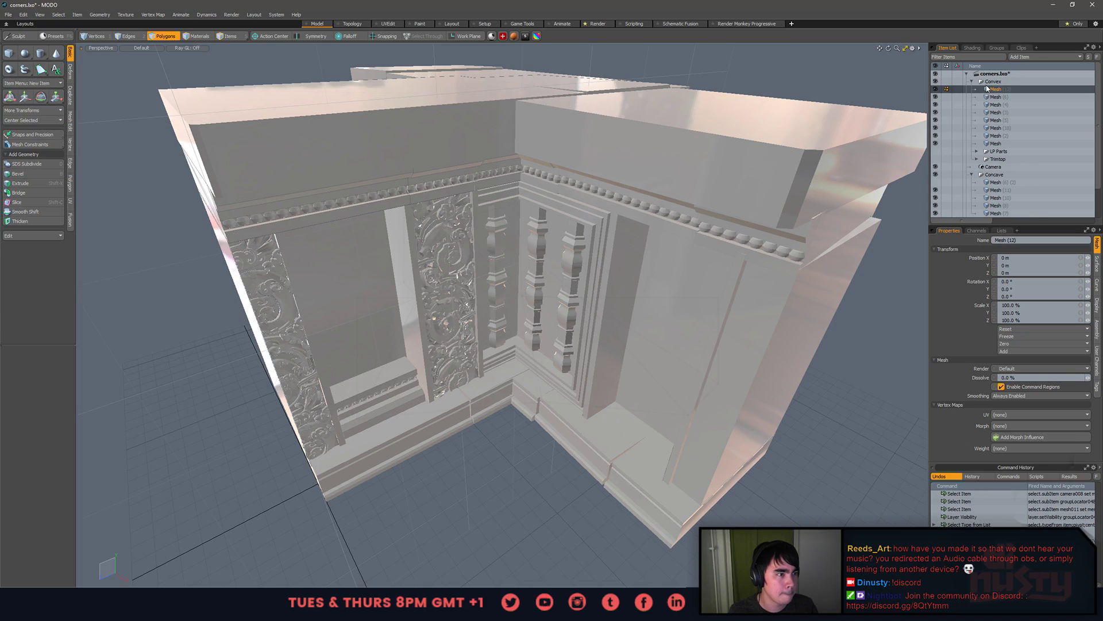
left_click_drag(987, 87, 988, 82)
left_click(973, 82)
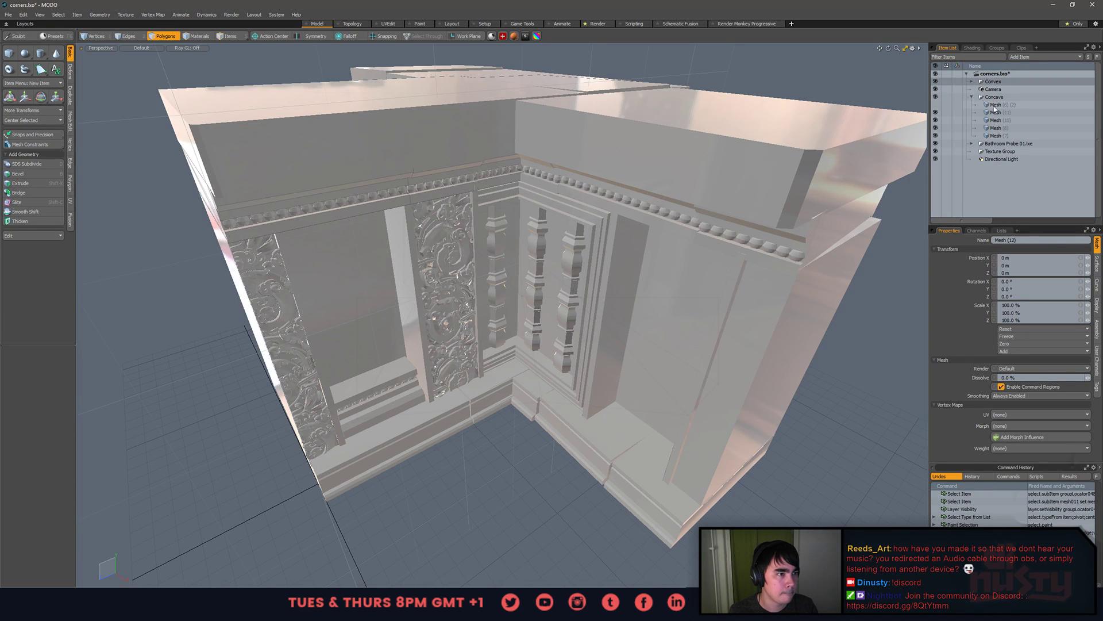
left_click(977, 97)
left_click(937, 104)
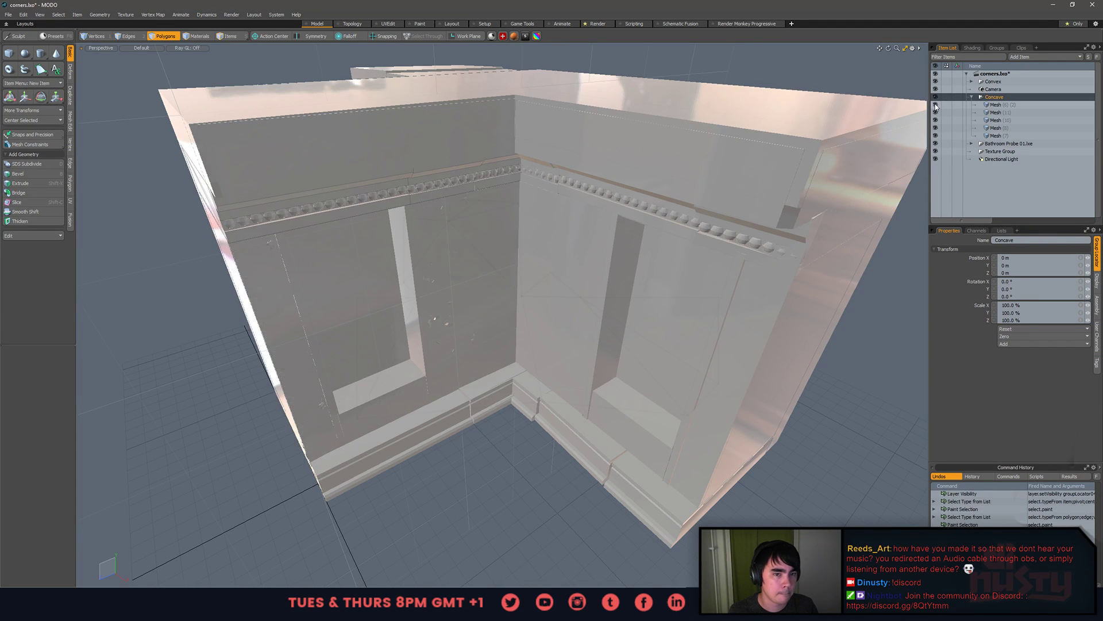
- Hide the Convex group and select the plain wall block mesh inside the Concave group
left_click_drag(707, 345, 752, 325, "alt")
left_click(936, 82)
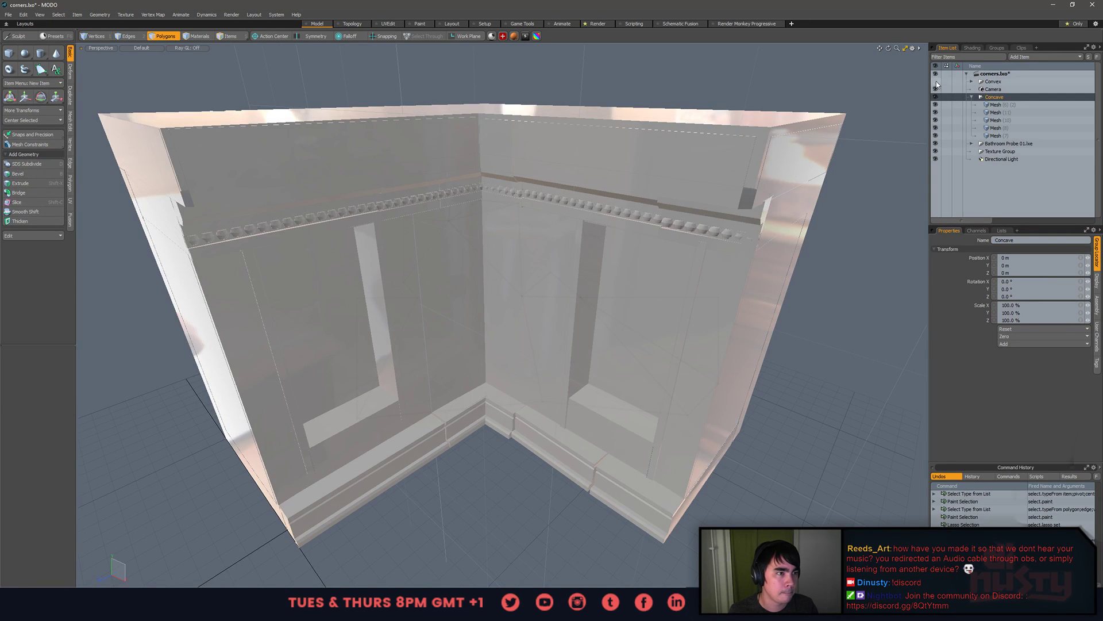
key("5")
left_click(724, 153)
left_click_drag(752, 193, 704, 172, "alt")
left_click(683, 125)
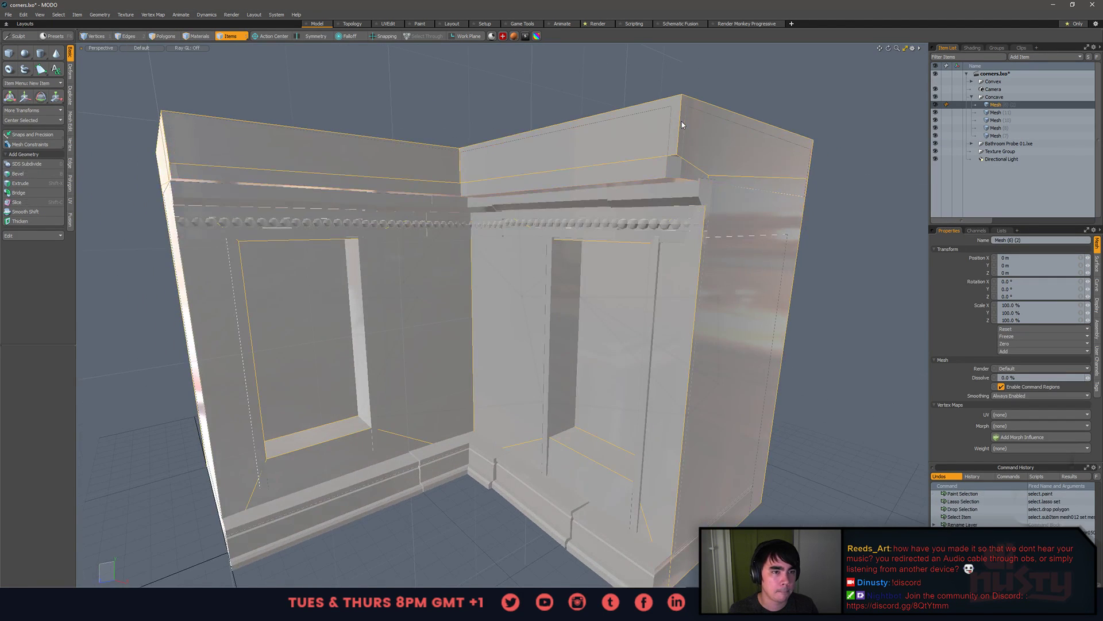
- Try to move the plain wall block mesh out of the Concave group
left_click_drag(998, 107, 1012, 143)
key("shift+h")
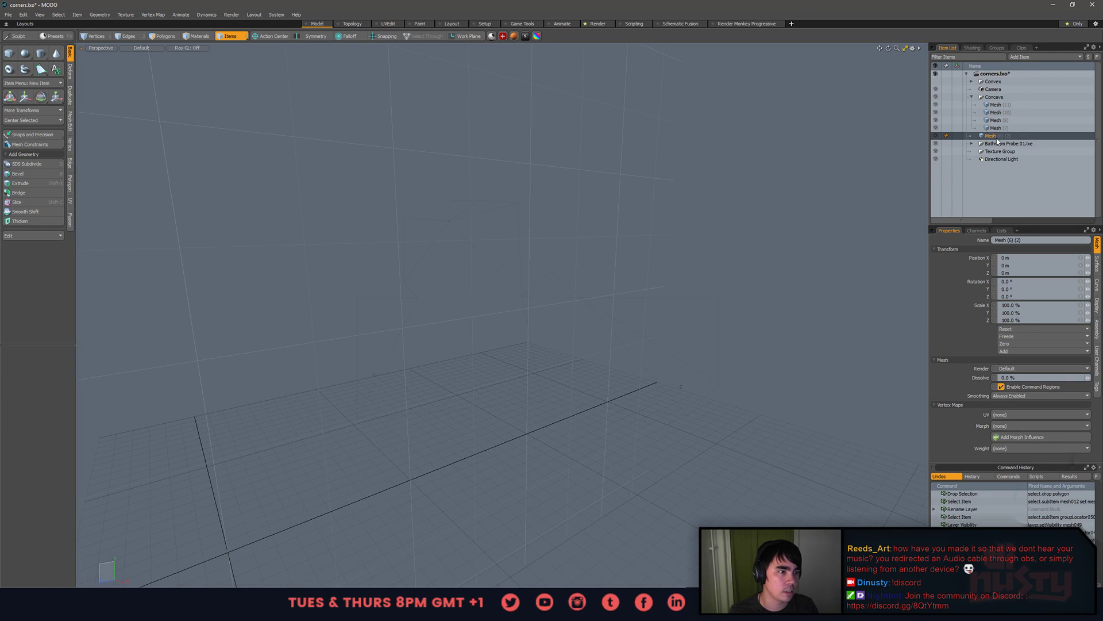
left_click_drag(899, 167, 788, 190, "alt")
key("ctrl+z")
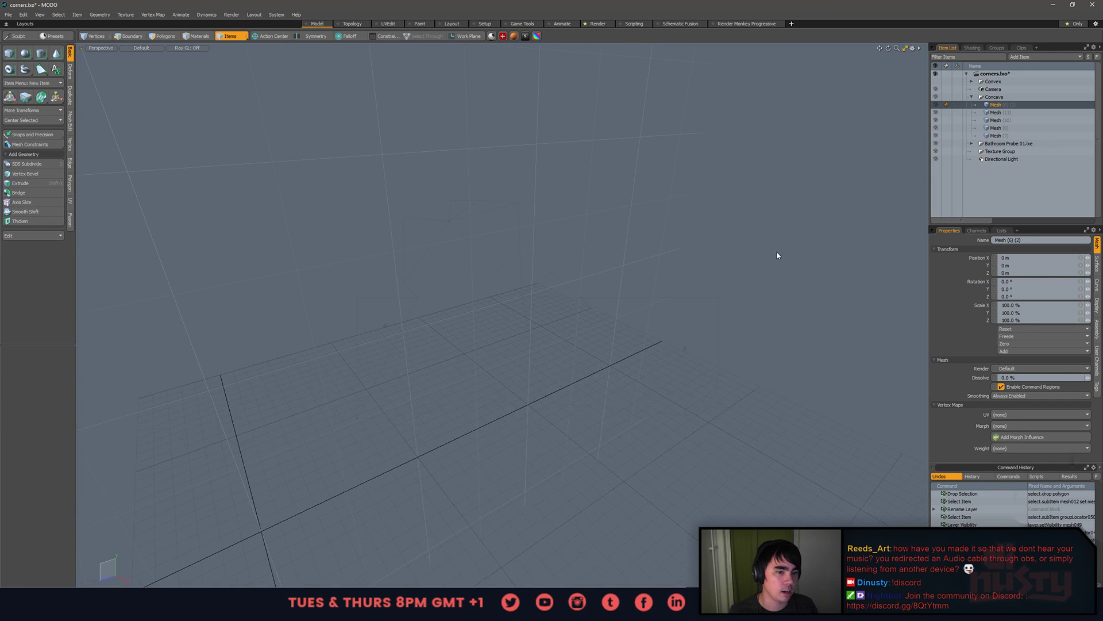
left_click_drag(792, 285, 880, 180, "alt")
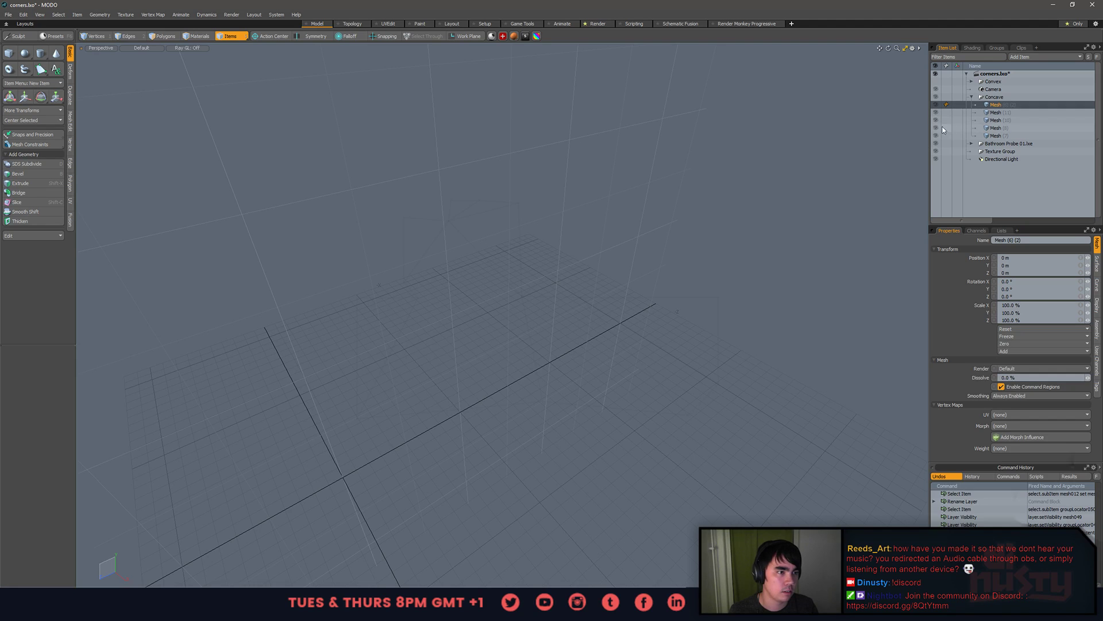
key("u")
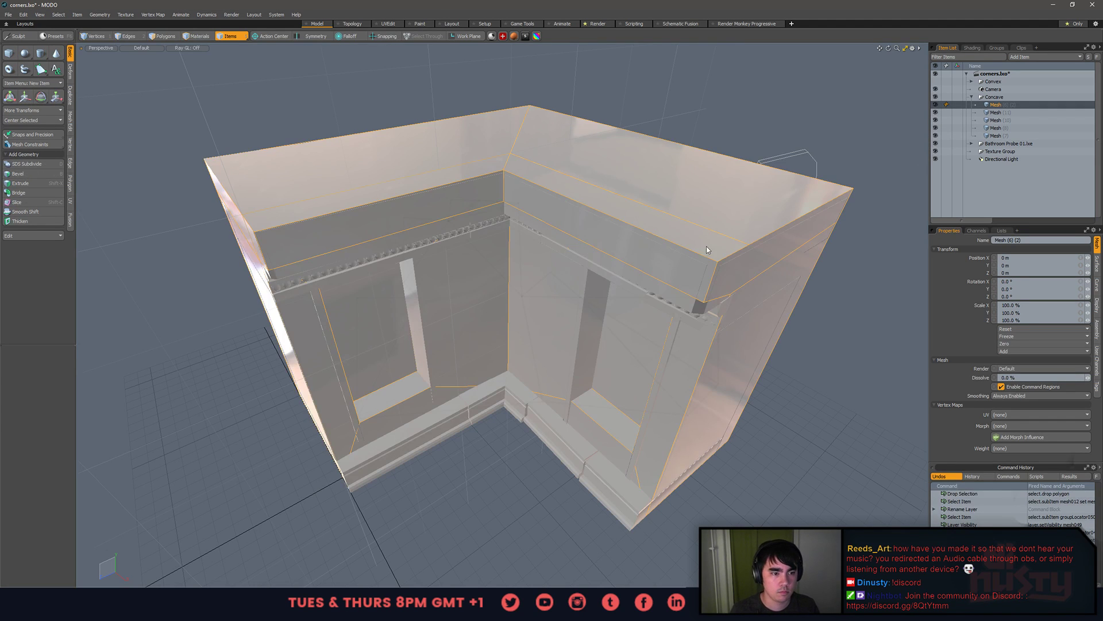
- Put the plain wall block mesh into a new group locator and name it LP
left_click(825, 323)
left_click(765, 243)
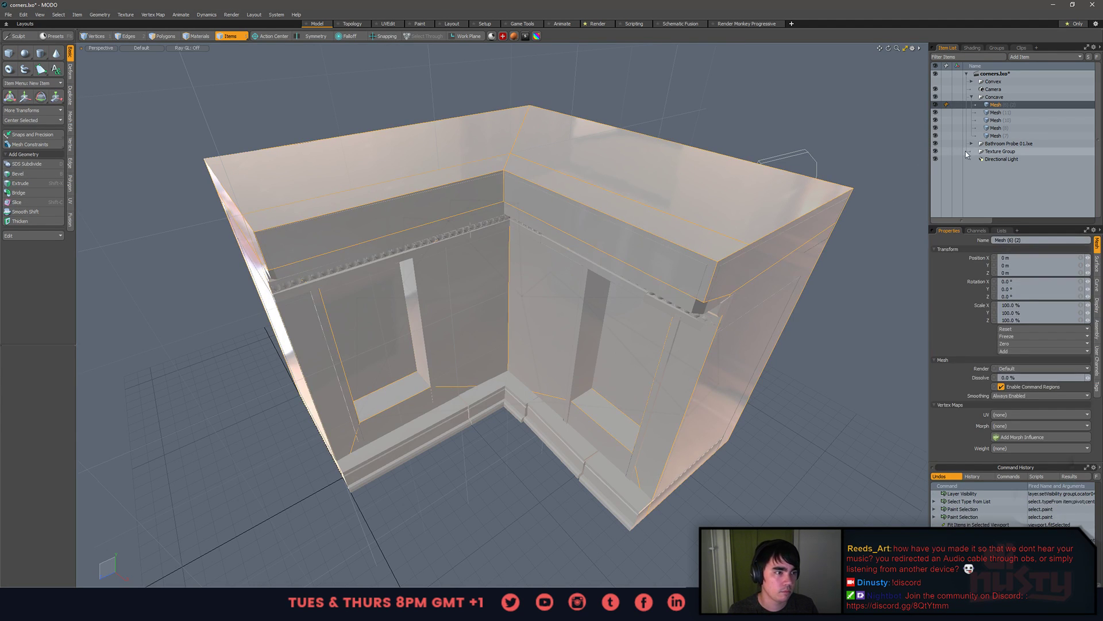
key("ctrl+g")
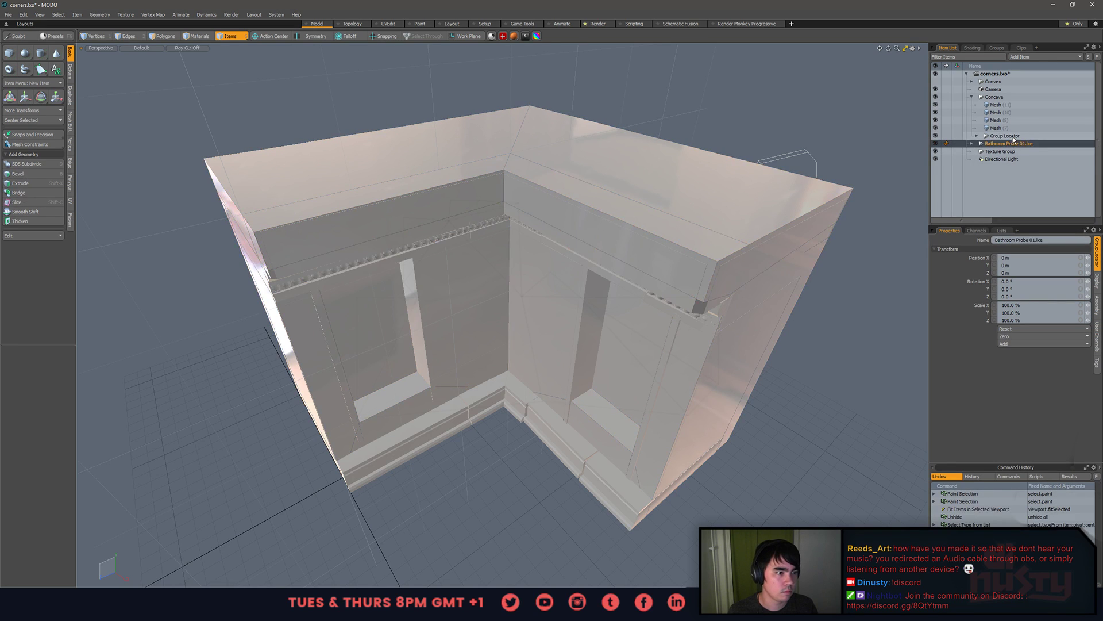
double_click(1004, 136)
type("LP")
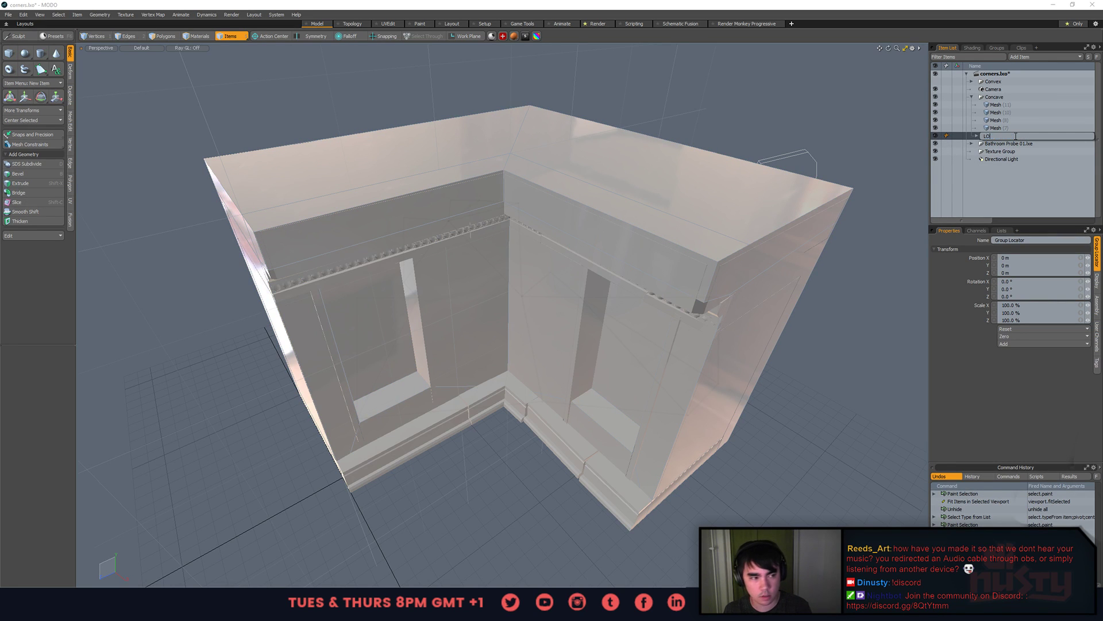
key("Return")
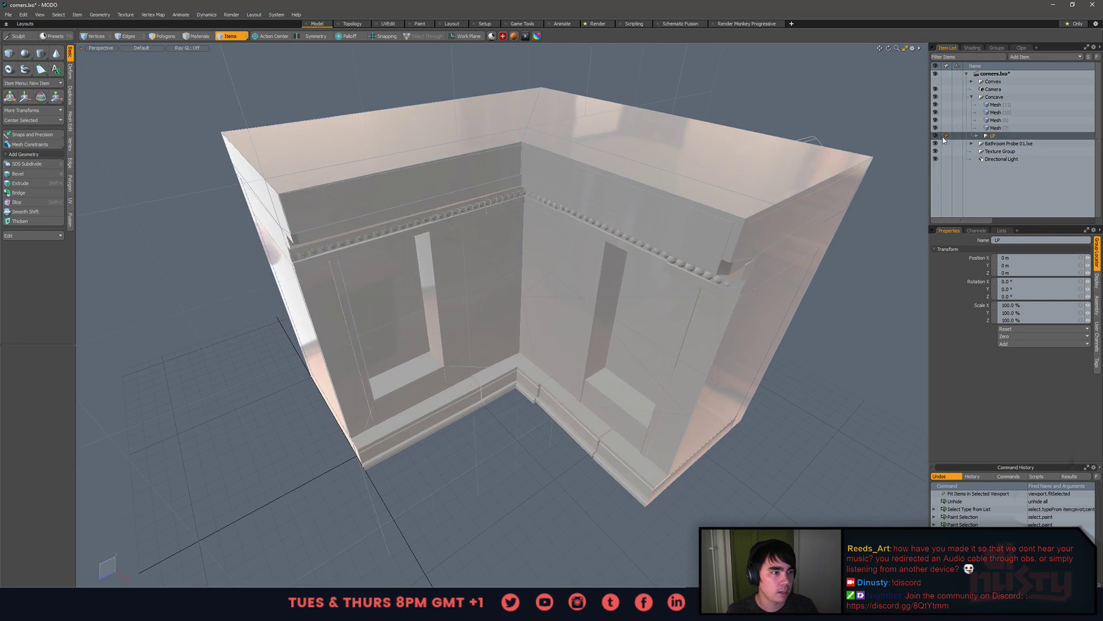
- Hide the LP wall block and select the mesh containing the recessed corner panels and four columns
left_click(851, 110)
left_click_drag(827, 129, 777, 124, "alt")
left_click(646, 208)
left_click_drag(643, 208, 621, 200, "alt")
left_click(631, 167)
left_click(653, 106)
left_click(603, 213)
left_click(621, 199)
left_click(765, 259)
left_click_drag(765, 259, 460, 290, "alt")
left_click(603, 197)
left_click(450, 293)
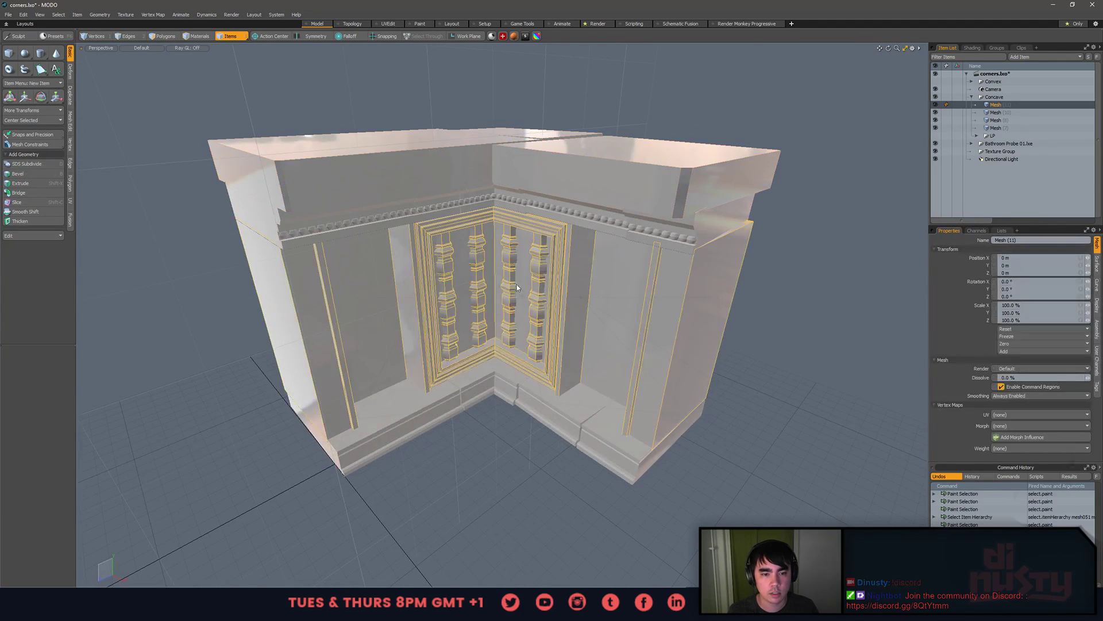
- Select and copy the connected polygons of the concave wall, its panel frames and all four ringed columns
key("3")
double_click(348, 377)
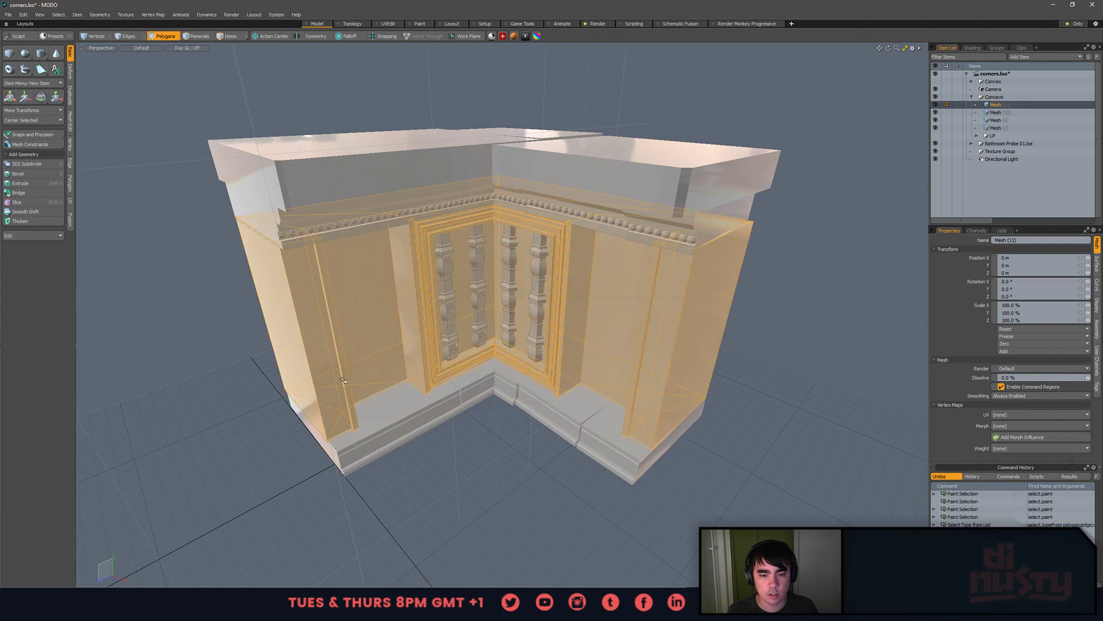
left_click_drag(343, 378, 430, 323, "alt")
double_click(451, 310, "shift")
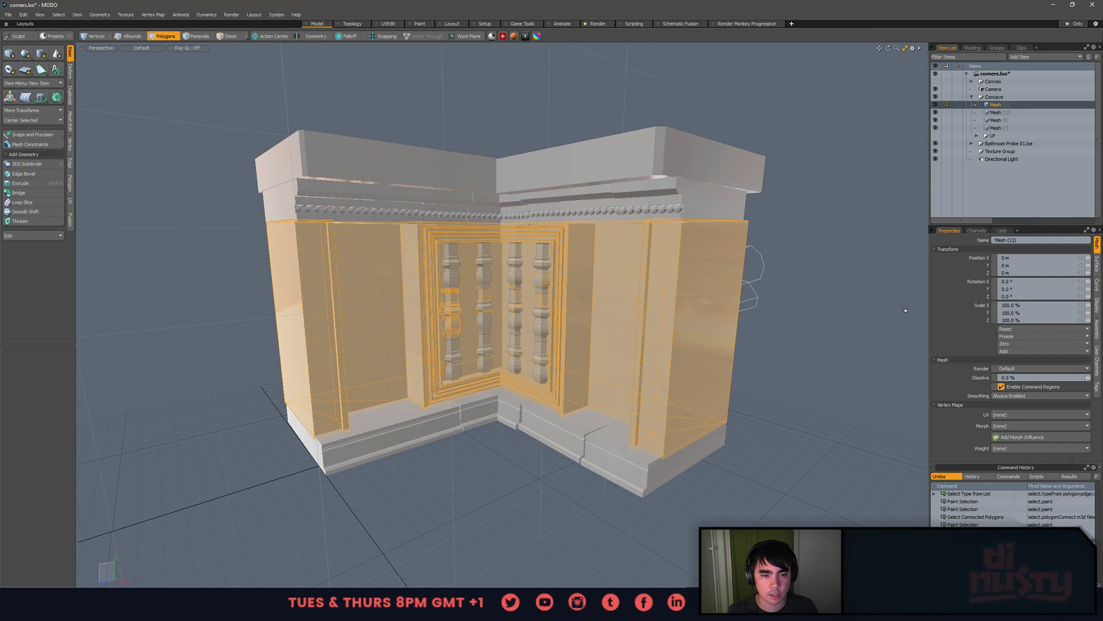
key("bracketright")
left_click_drag(809, 333, 795, 338, "alt+shift")
left_click_drag(546, 270, 434, 268, "shift")
mouse_move(545, 369)
left_mouse_down("shift")
mouse_move(438, 372)
mouse_move(477, 386)
mouse_move(534, 454)
mouse_move(812, 409)
mouse_move(773, 365)
mouse_move(793, 345)
left_mouse_up("shift")
key("bracketright")
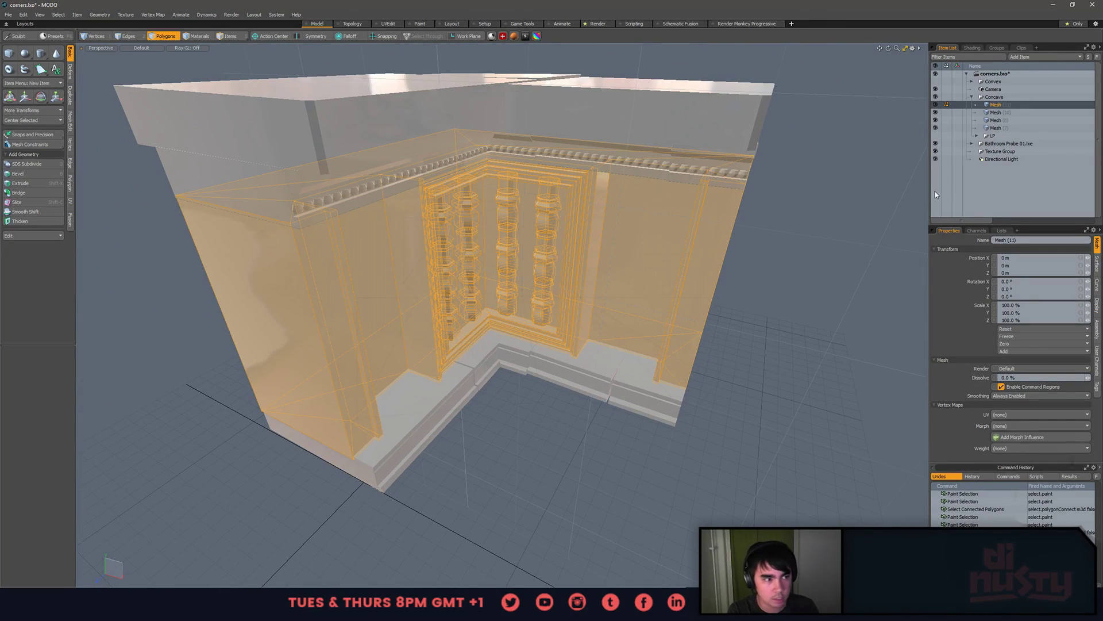
key("ctrl+c")
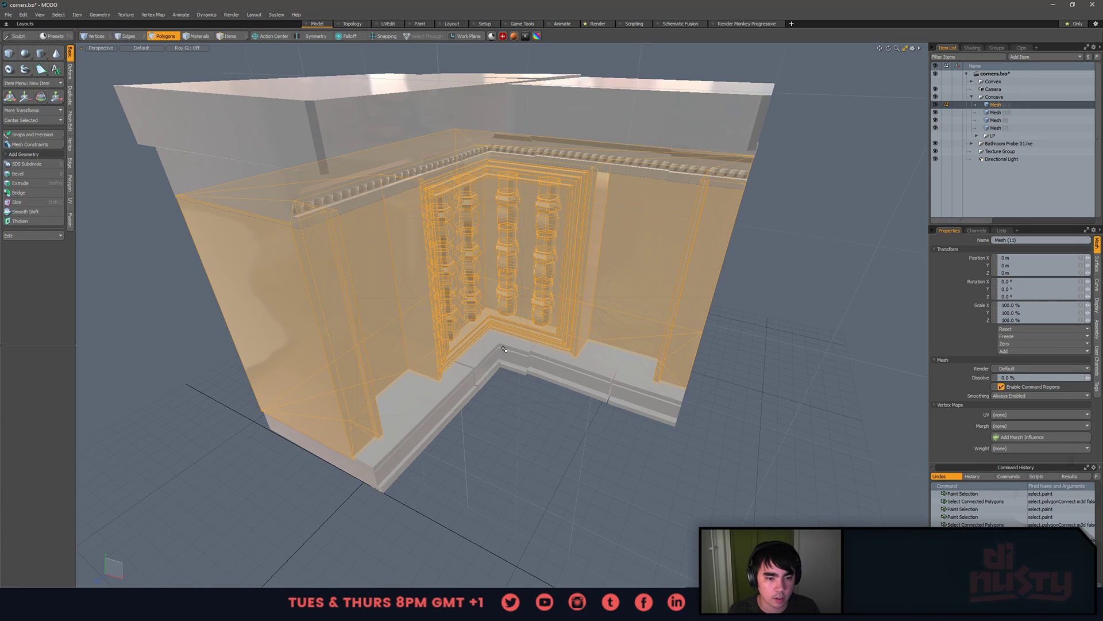
- Make the base moulding mesh active as well and add its inner corner block to the polygon selection
key("5")
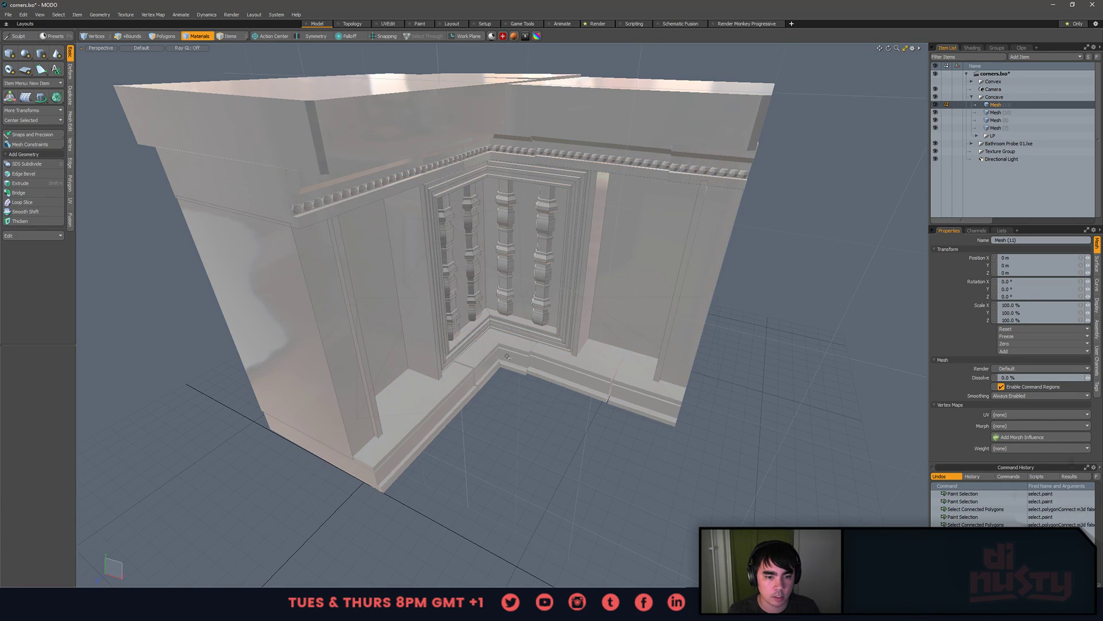
key("5")
left_click(506, 352, "shift")
key("3")
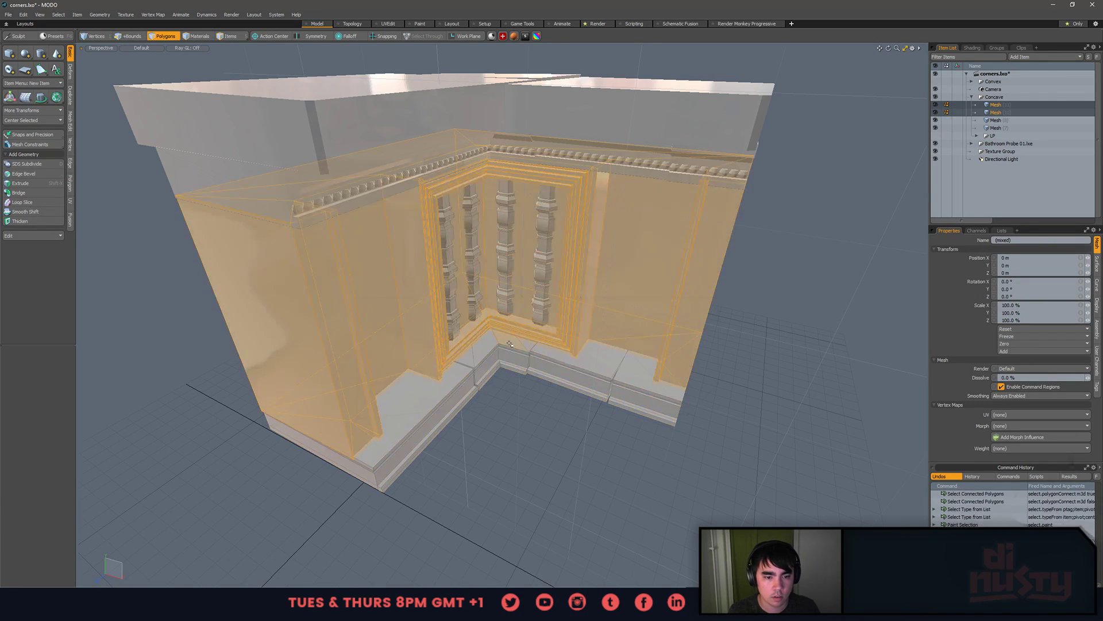
double_click(510, 344, "shift")
mouse_move(510, 344)
left_mouse_down("alt")
mouse_move(447, 256)
mouse_move(520, 283)
left_mouse_up("alt")
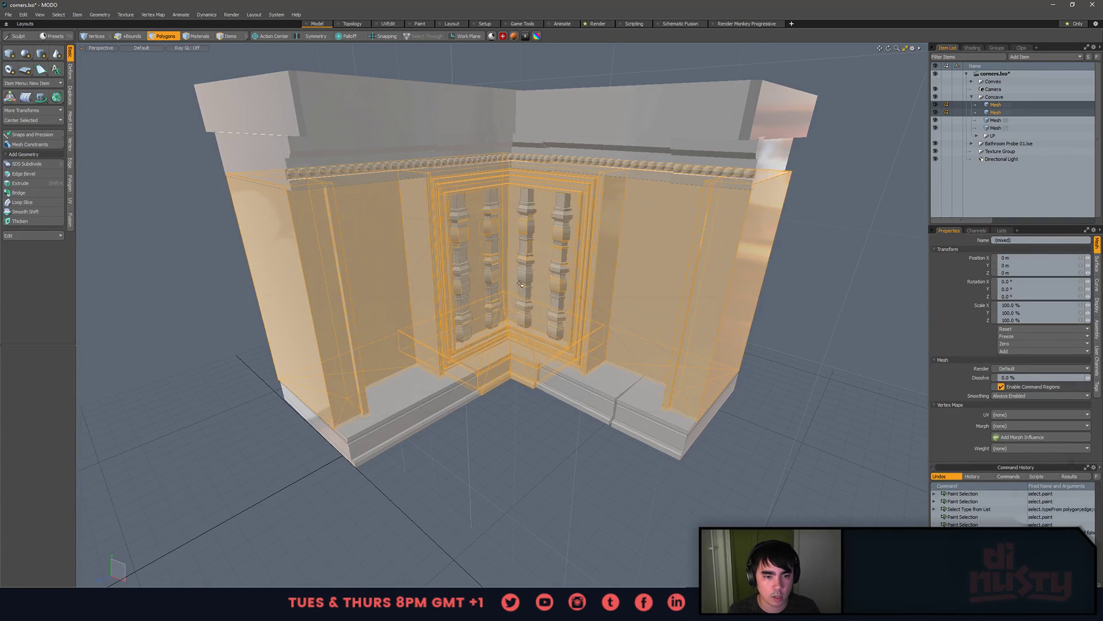
- Add all remaining sections of the four ringed columns to the polygon selection
key("]")
left_click_drag(816, 337, 718, 313, "alt")
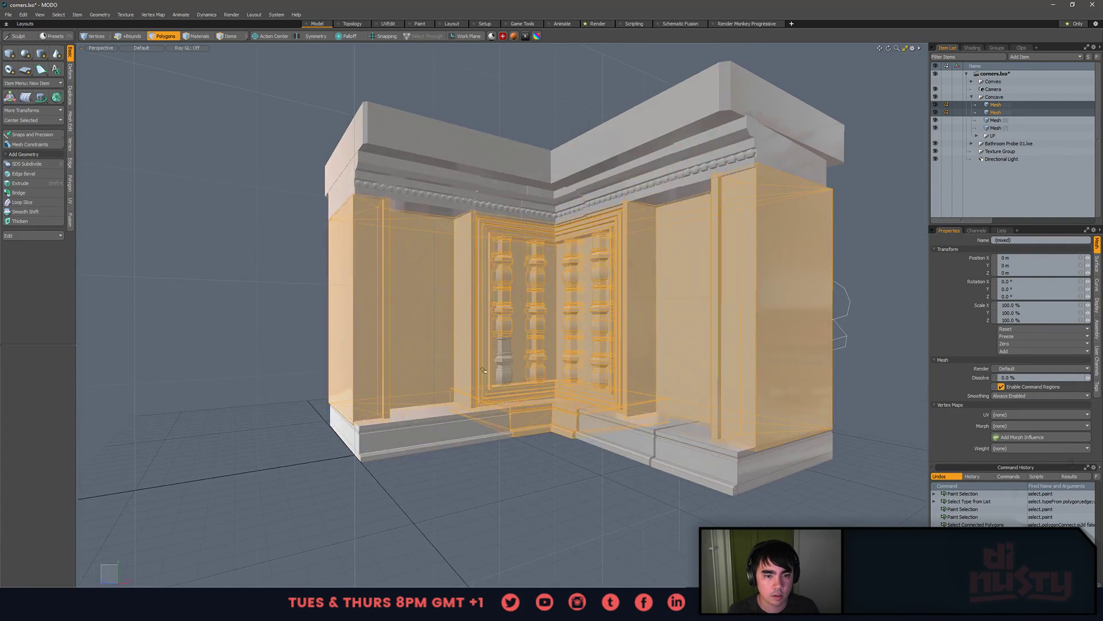
double_click(503, 353, "shift")
scroll(503, 353, "down", 3)
left_click_drag(503, 353, 654, 464, "alt")
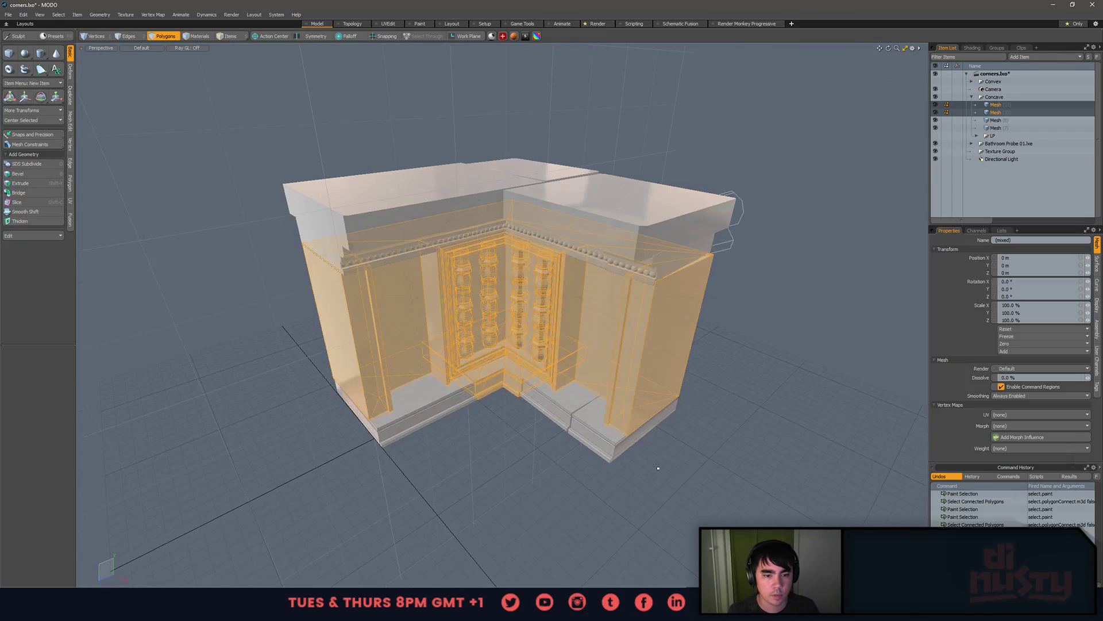
- Copy the selected polygons into a new mesh and hide the other meshes in the Concave group
key("3")
key("ctrl+c")
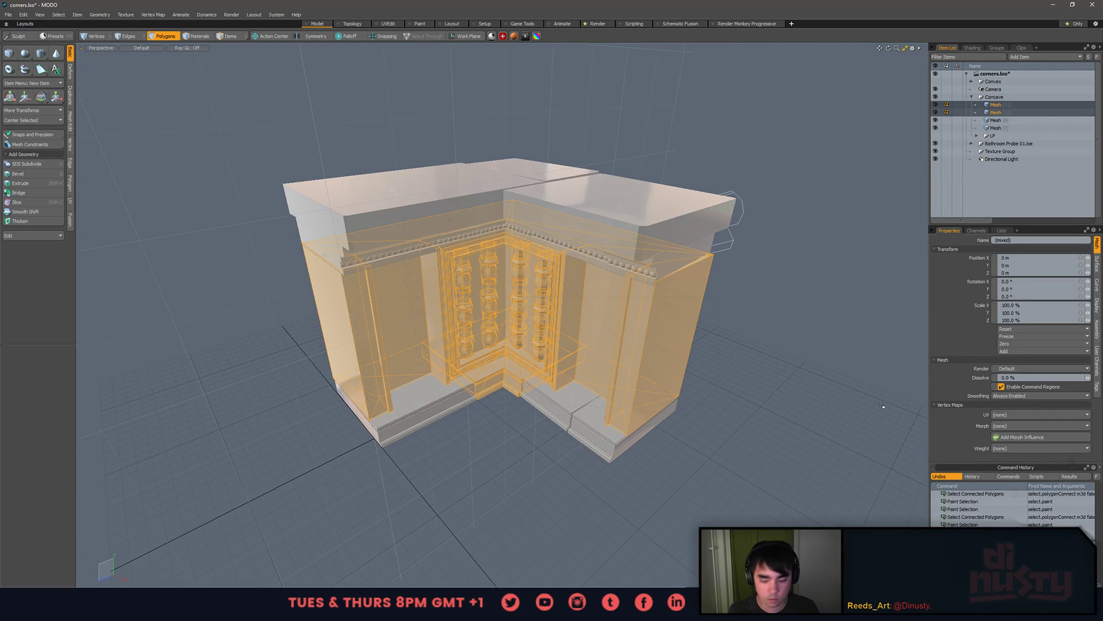
key("n")
key("ctrl+v")
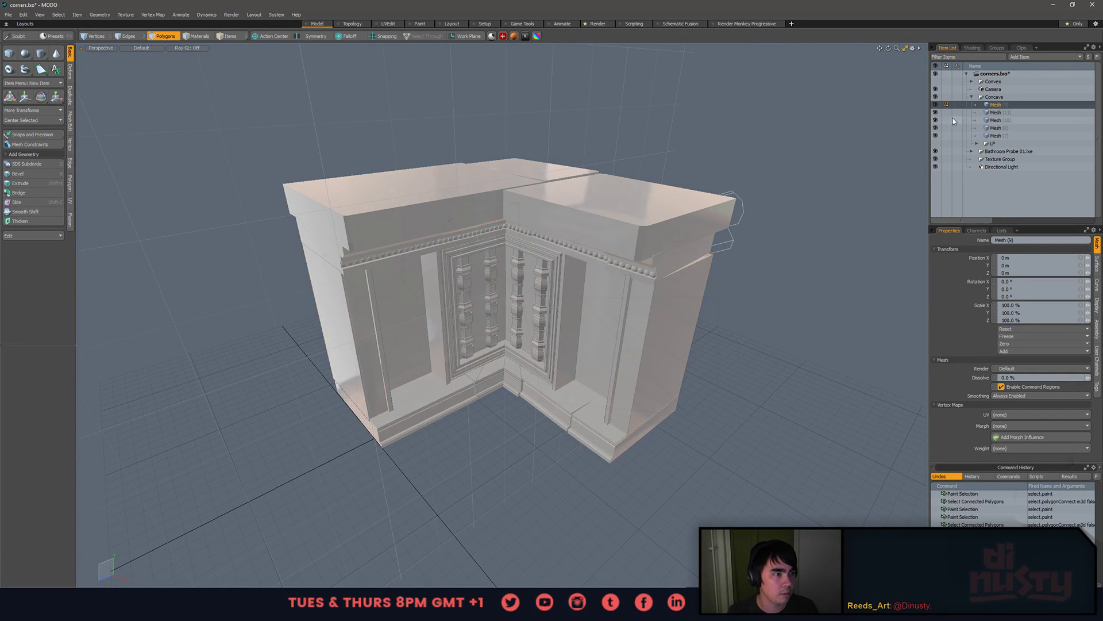
left_click_drag(936, 113, 936, 137)
key("5")
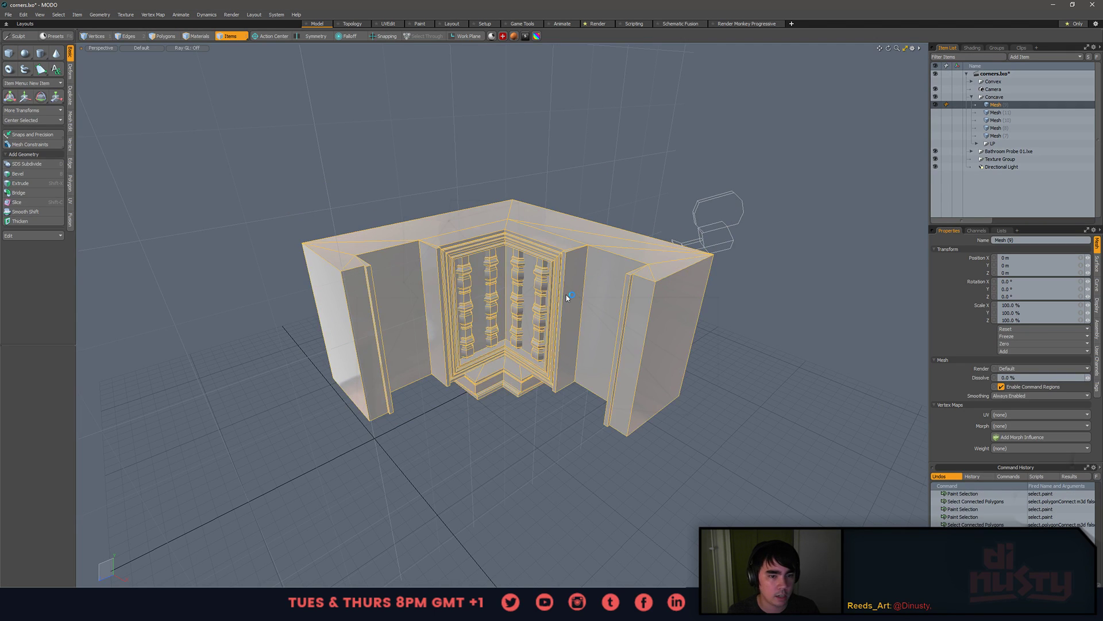
- Export the new combined concave corner mesh on its own in Wavefront OBJ format
left_click(995, 97)
right_click(996, 98)
left_click(949, 2)
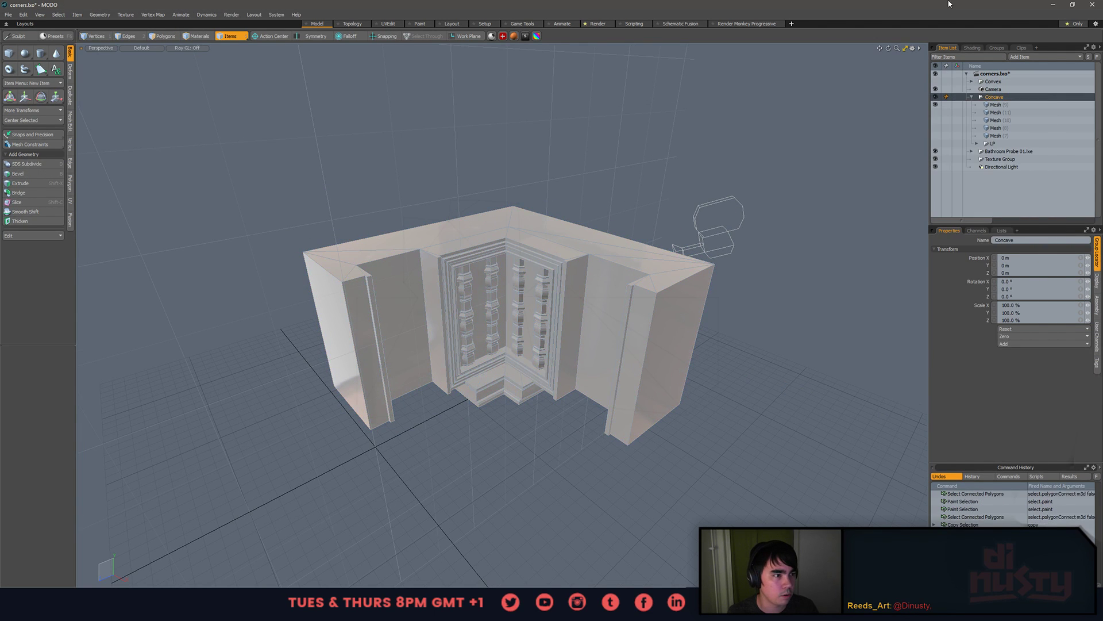
left_click(987, 108)
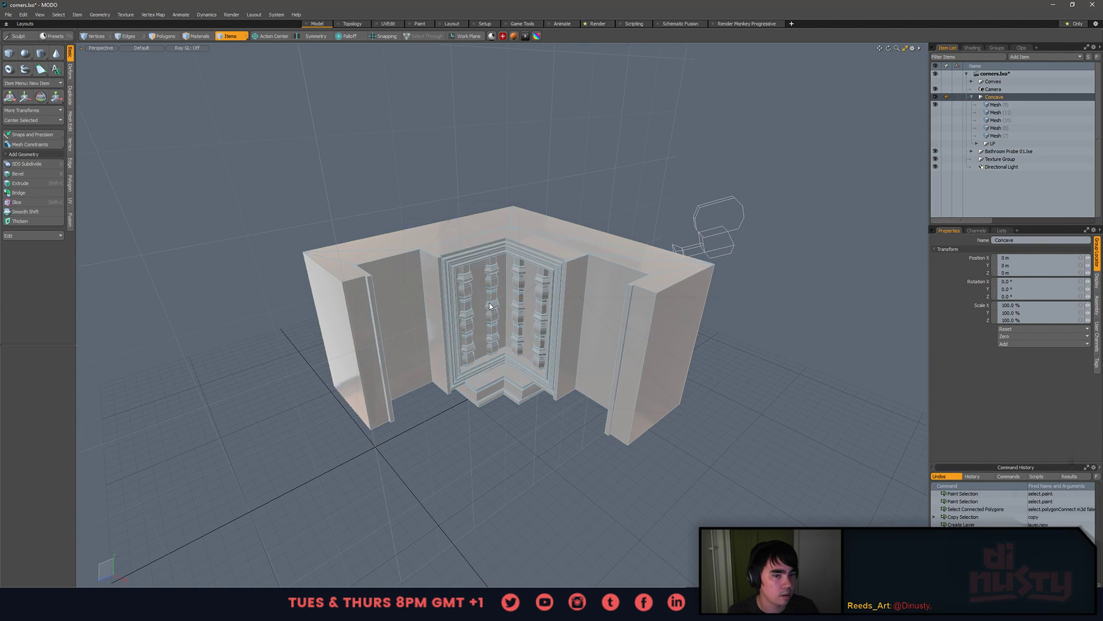
right_click(956, 107)
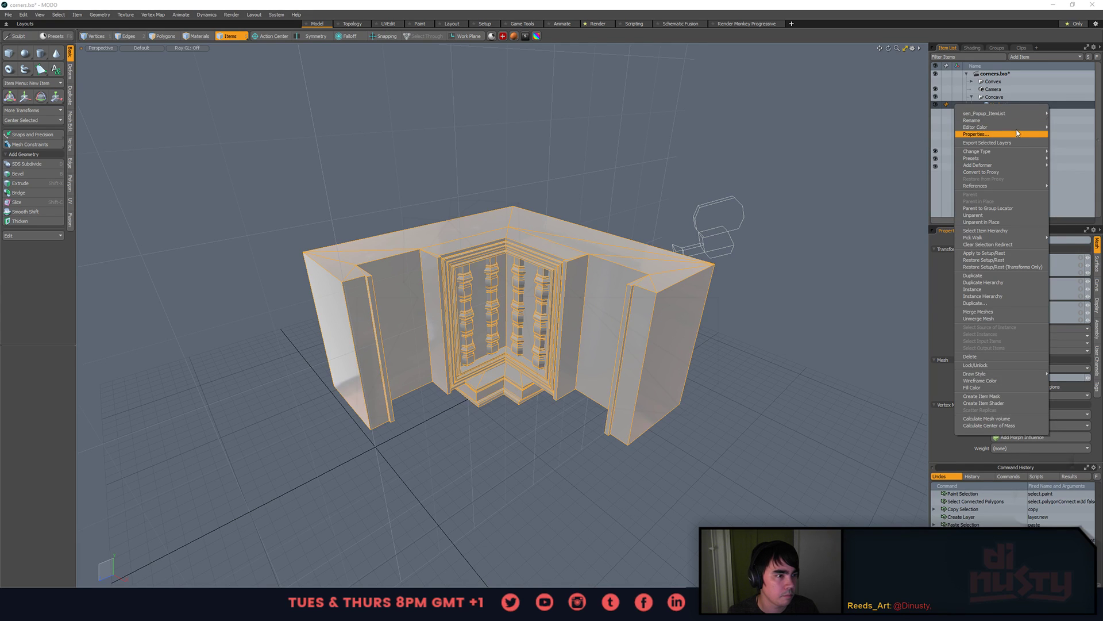
left_click(987, 143)
left_click(588, 290)
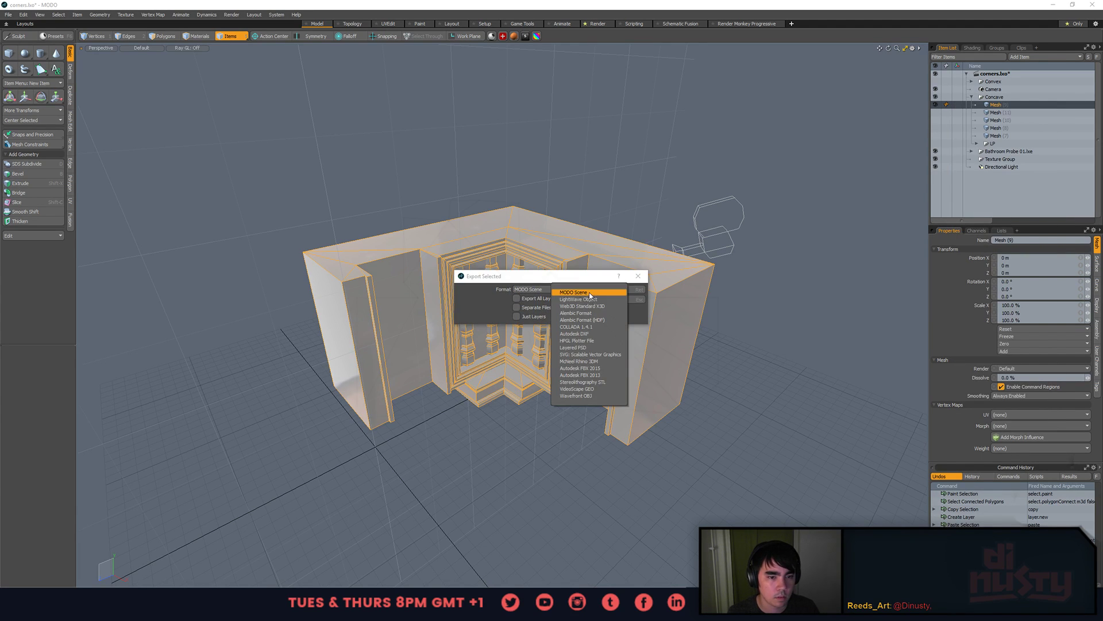
left_click(601, 395)
left_click(632, 289)
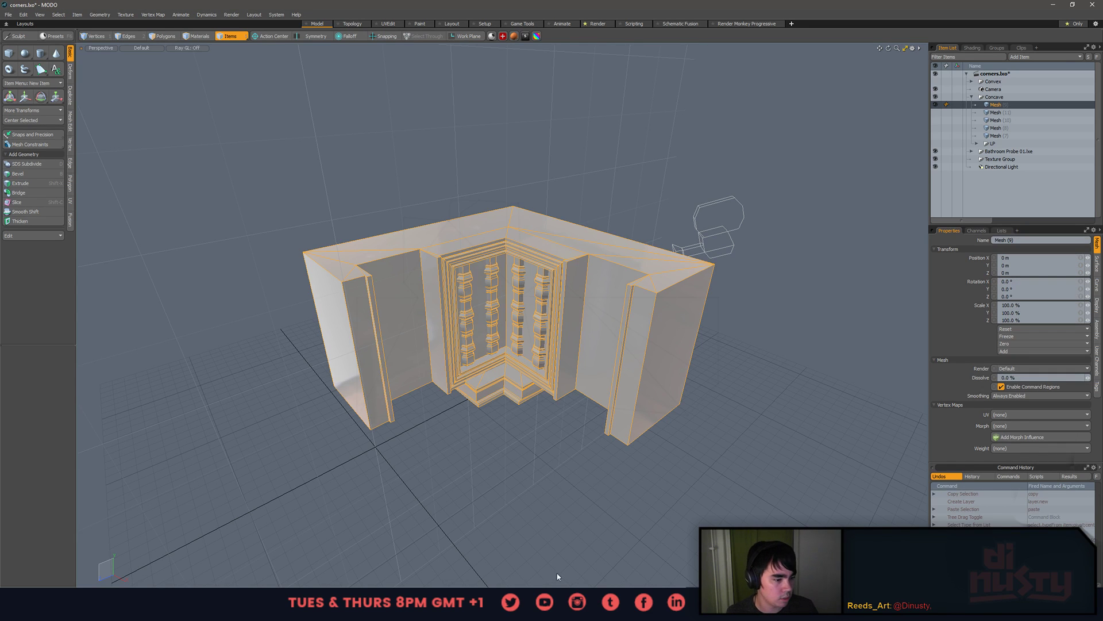
- Switch to ZBrush and look over the sculpted convex corner wall from a slightly different angle
key("alt+Tab")
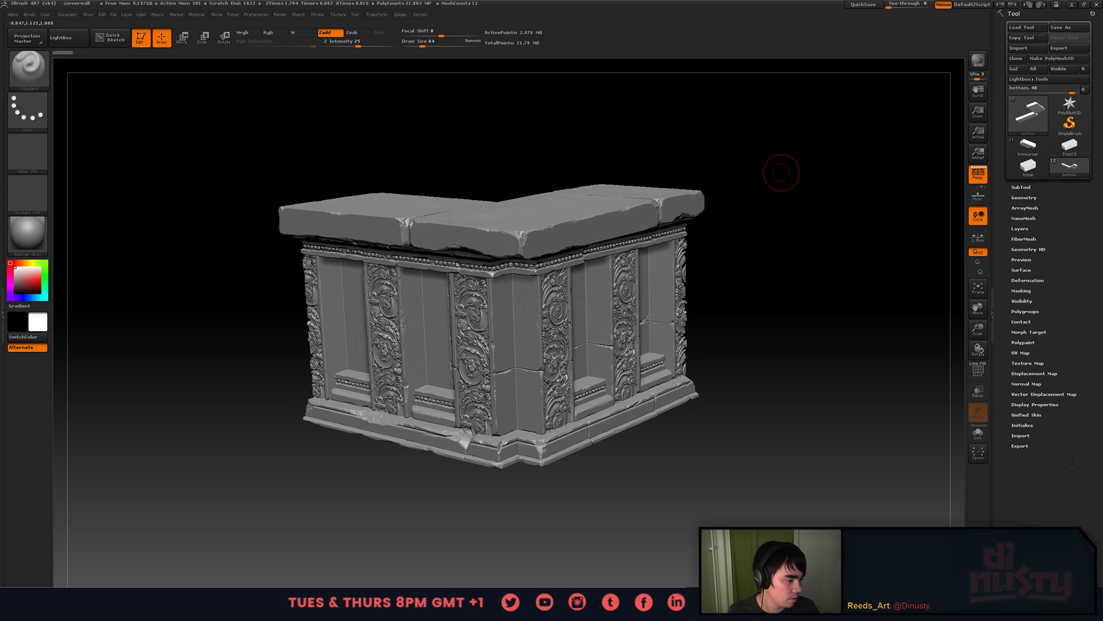
left_click_drag(784, 173, 908, 247)
left_click_drag(889, 504, 955, 508)
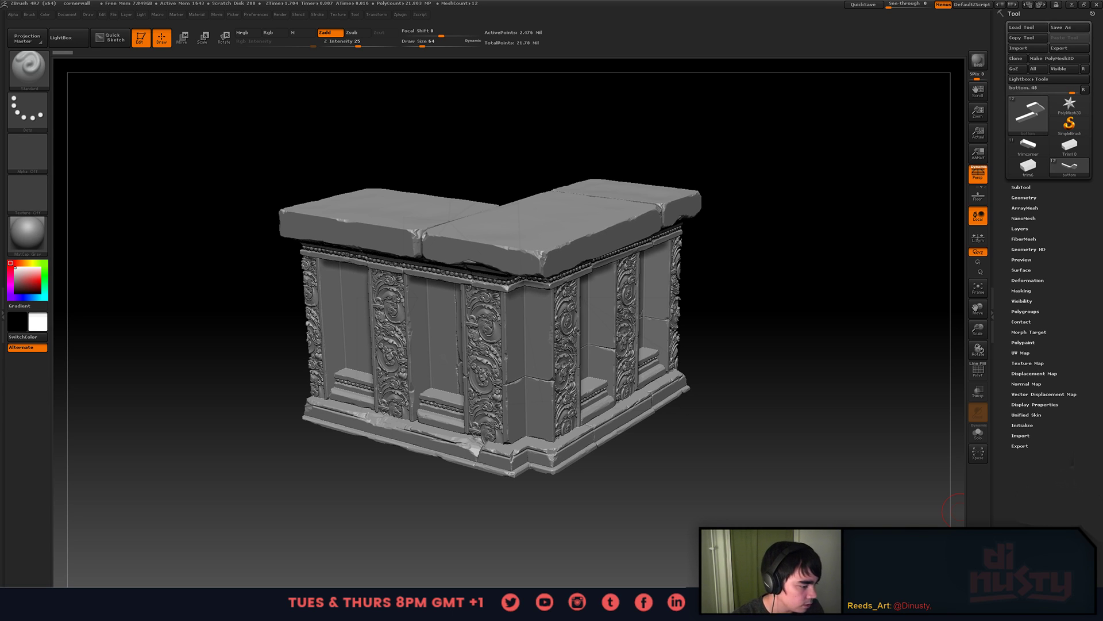
- Check the audio sources in the OBS mixer and return to the ZBrush sculpt
key("alt+Tab")
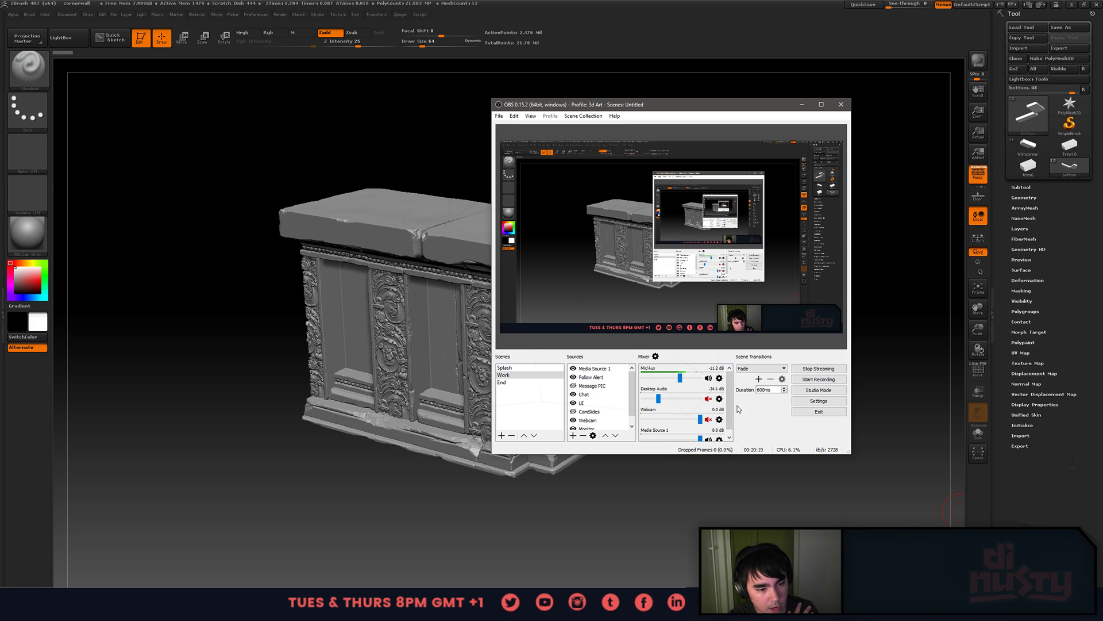
scroll(731, 421, "down", 1)
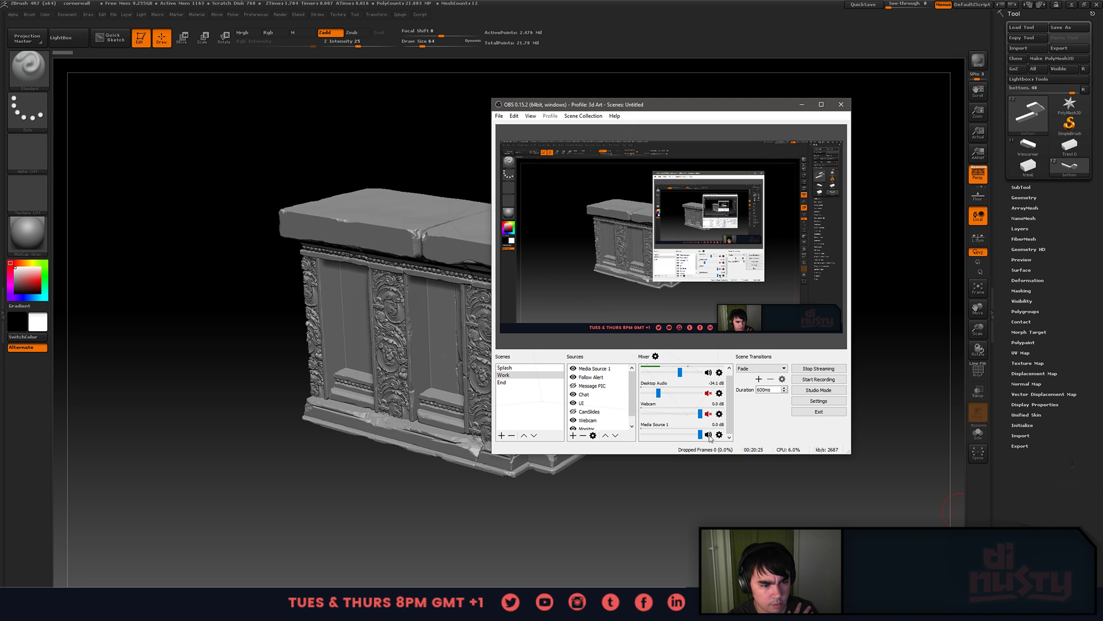
scroll(723, 424, "up", 1)
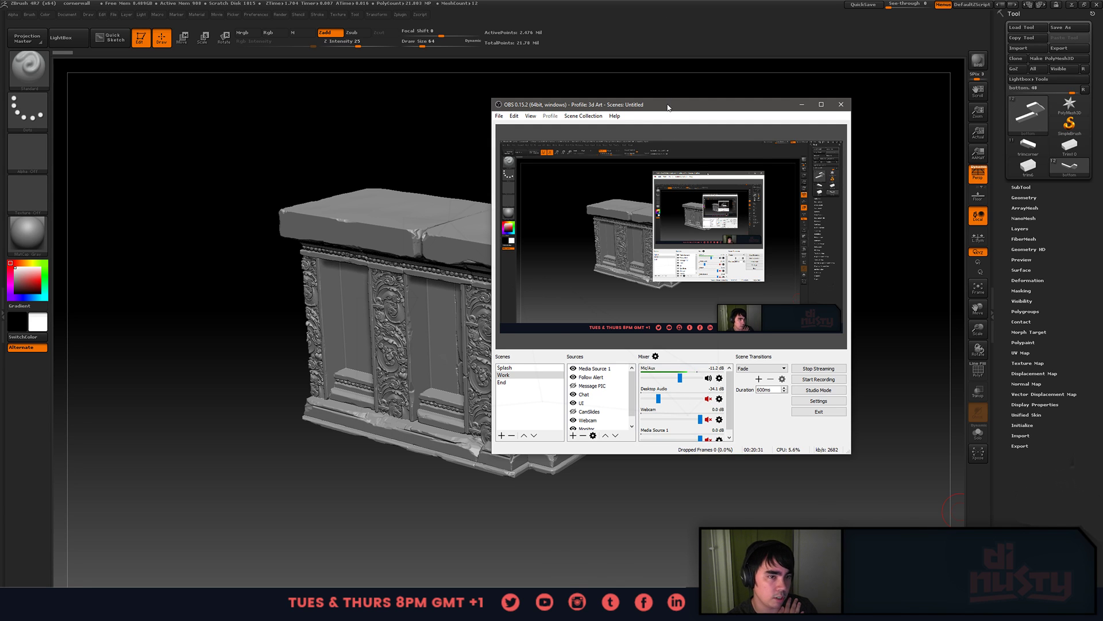
left_click(801, 104)
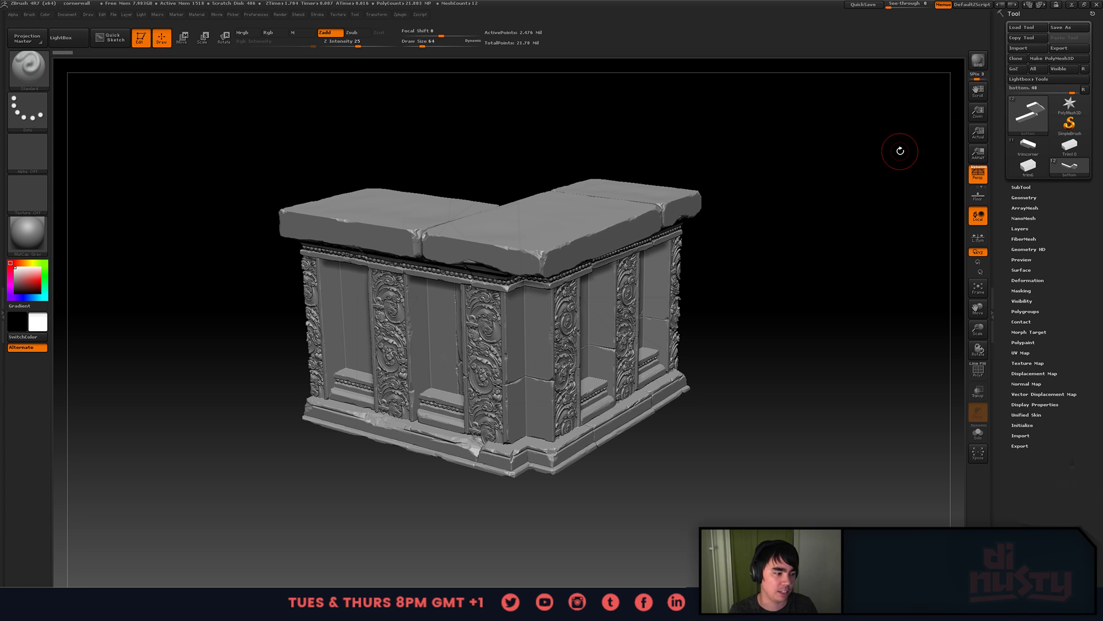
- Switch to the PolyMesh3D star and import the exported concave corner mesh, splitting its nonstandard polygons into quads and triangles
mouse_move(1042, 147)
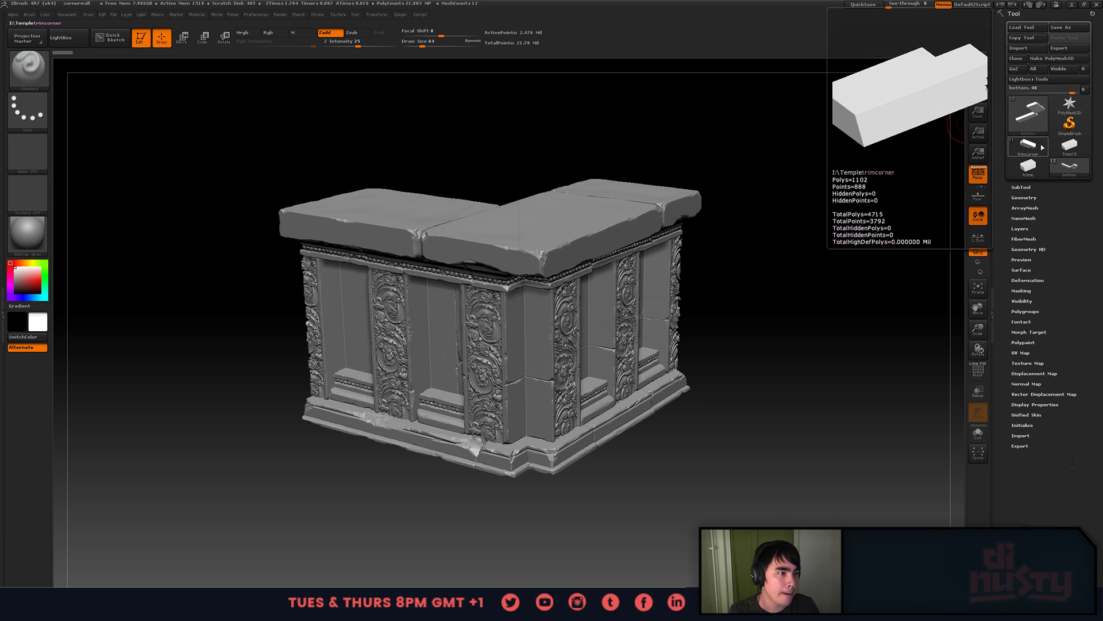
mouse_move(1076, 106)
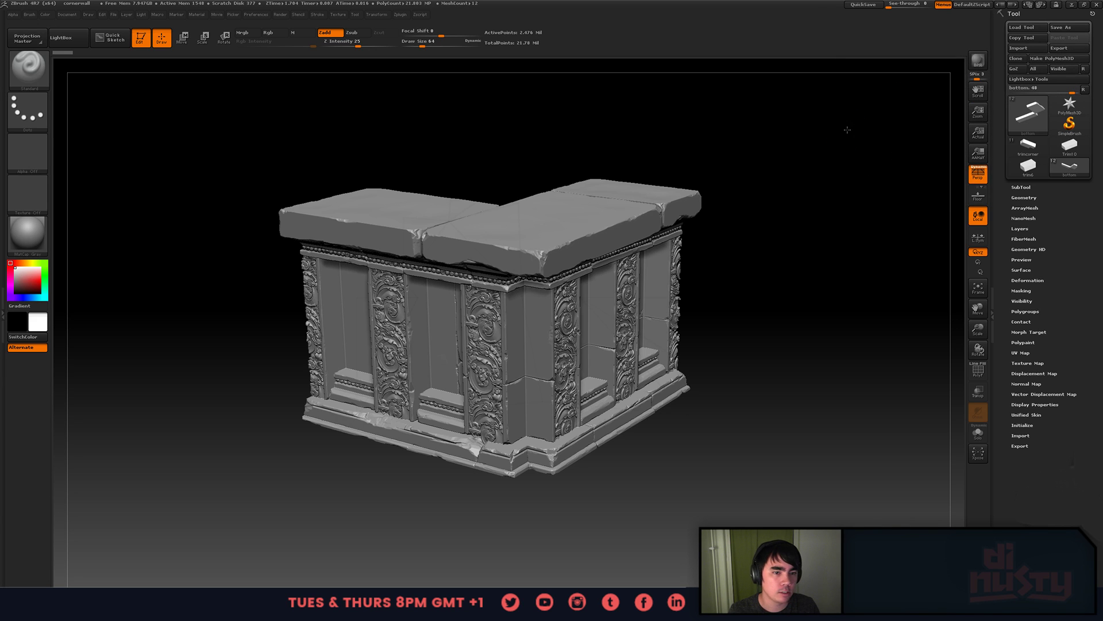
left_click_drag(847, 128, 873, 127)
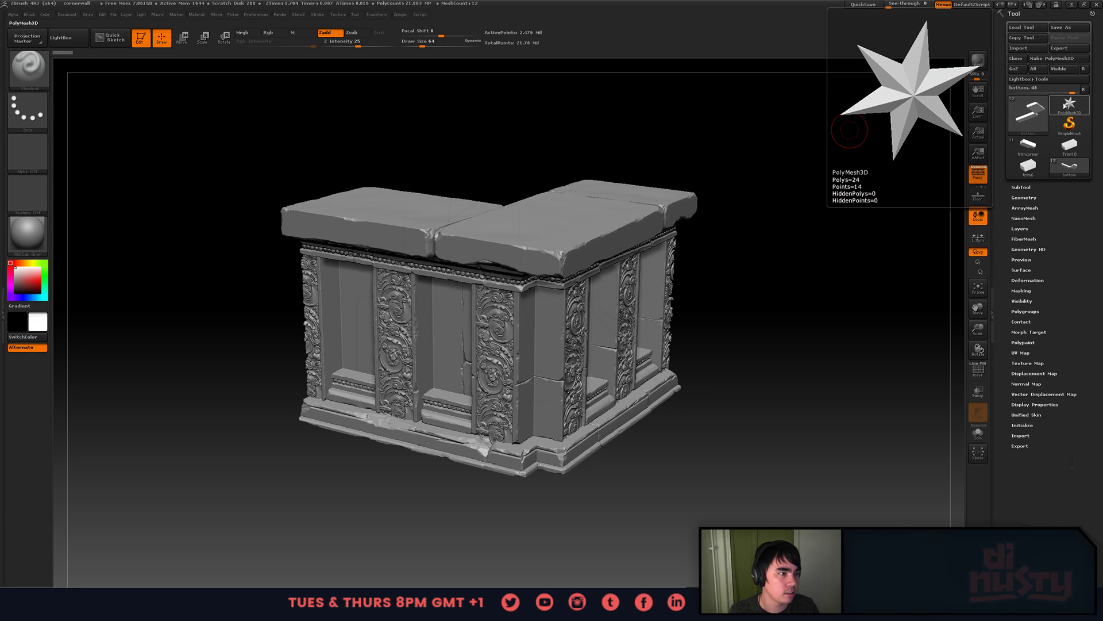
left_click(1064, 105)
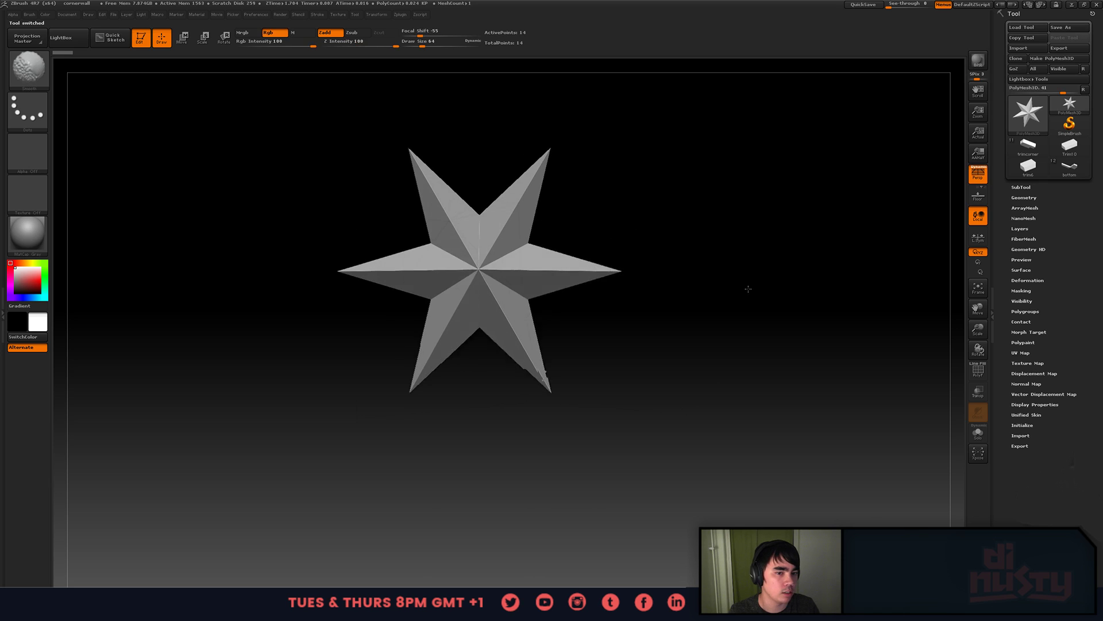
left_click(1020, 48)
left_click_drag(170, 9, 1102, 184)
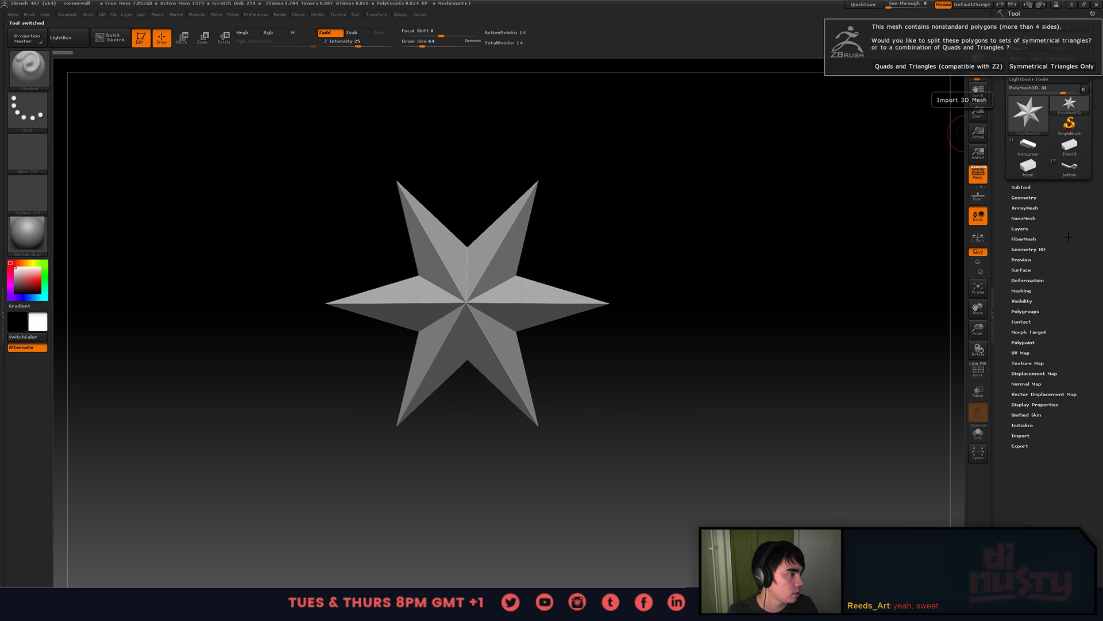
left_click(980, 66)
mouse_move(657, 286)
left_mouse_down()
mouse_move(702, 308)
mouse_move(692, 162)
mouse_move(738, 208)
mouse_move(749, 236)
mouse_move(732, 182)
mouse_move(739, 243)
mouse_move(763, 244)
mouse_move(795, 266)
mouse_move(778, 329)
mouse_move(820, 352)
mouse_move(820, 261)
mouse_move(795, 197)
mouse_move(793, 345)
mouse_move(799, 293)
mouse_move(845, 311)
mouse_move(850, 353)
mouse_move(790, 327)
mouse_move(835, 243)
mouse_move(820, 283)
mouse_move(820, 236)
mouse_move(574, 334)
left_mouse_up()
key("shift+f")
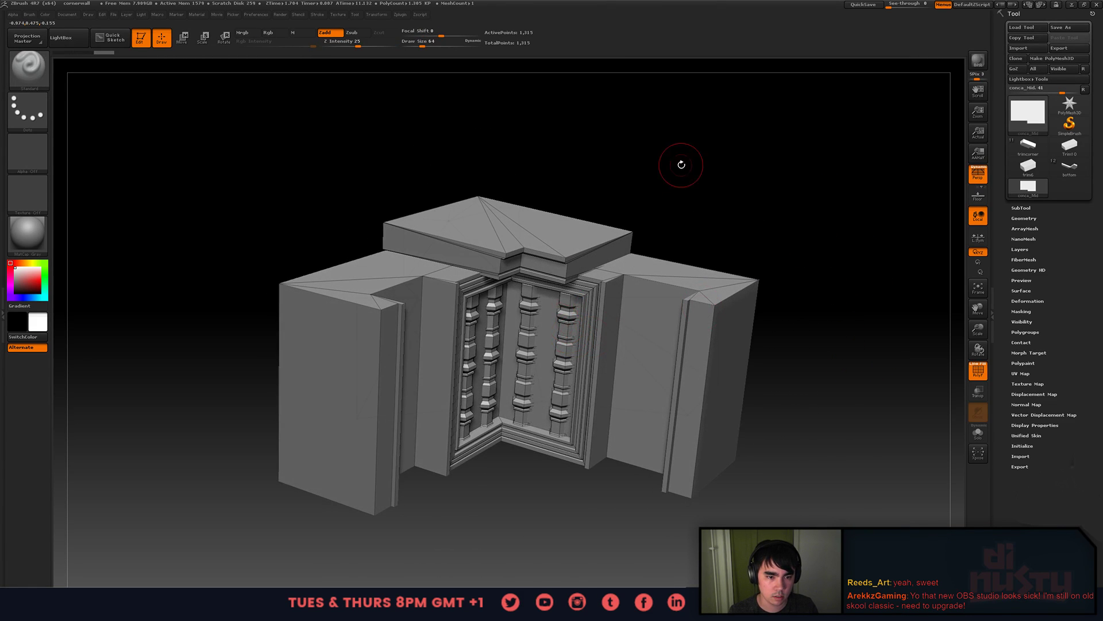
- Assign automatic polygroups to the separate parts of the imported corner mesh
left_click_drag(681, 165, 635, 213)
left_click_drag(779, 173, 827, 196)
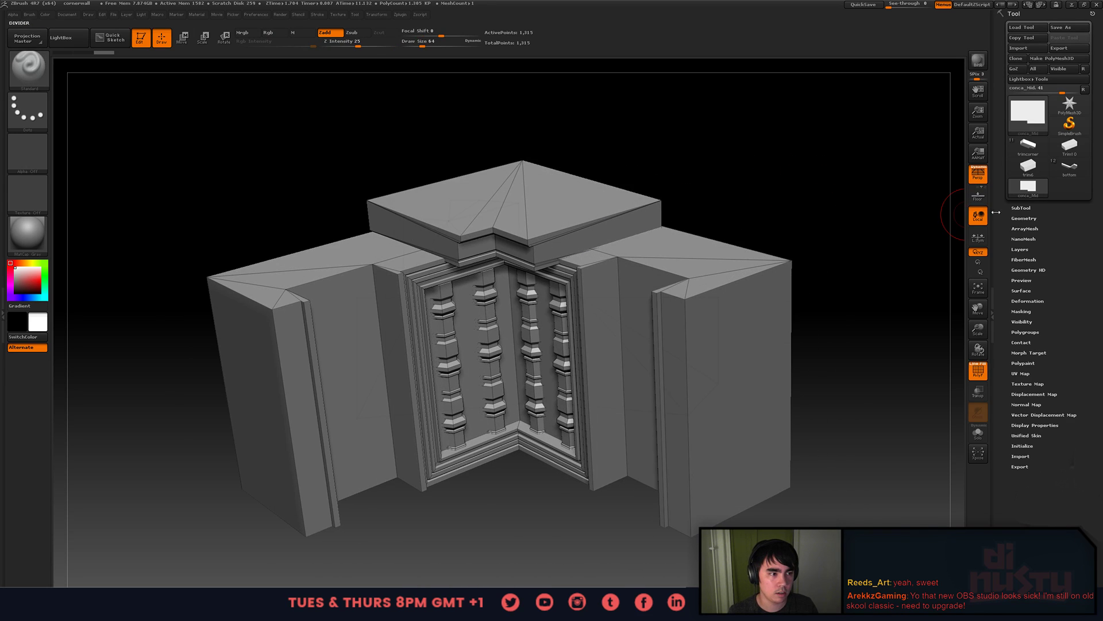
left_click(1026, 332)
left_click(1043, 345)
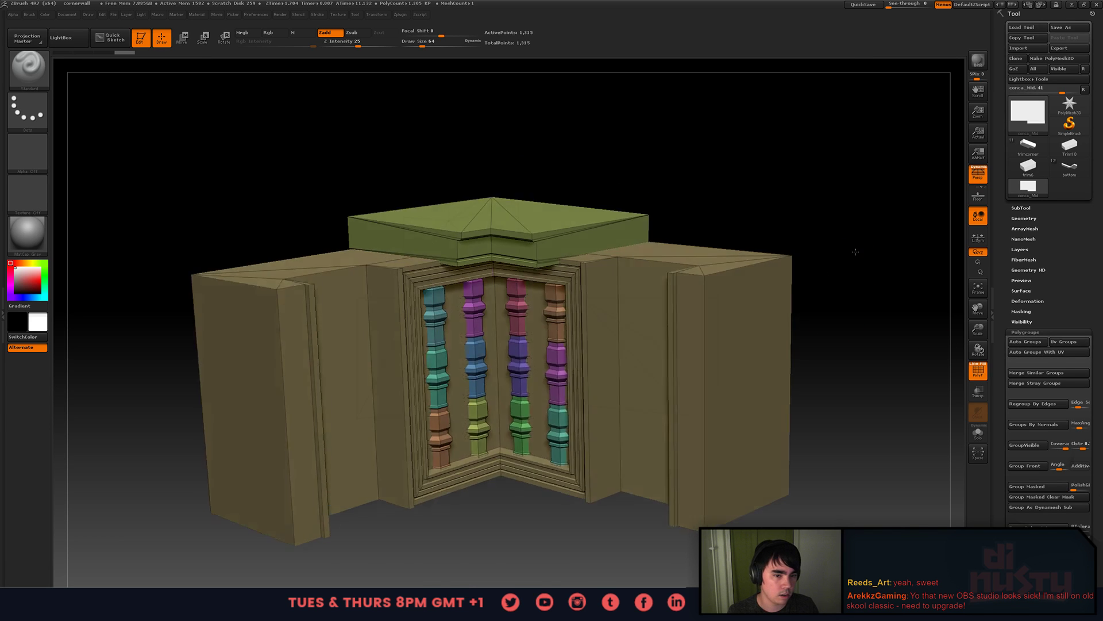
left_click_drag(747, 333, 855, 291)
left_click(850, 291, "ctrl")
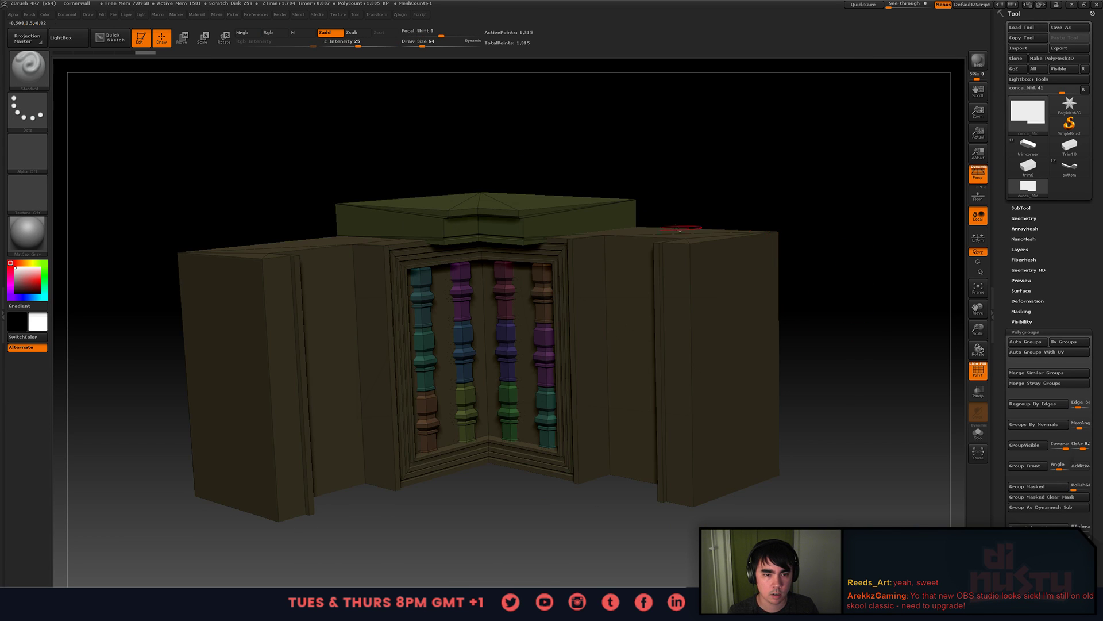
left_click_drag(826, 178, 848, 236, "alt")
left_click_drag(797, 205, 826, 268, "ctrl")
- Isolate the cap slab, give it a new polygroup, and show the whole mesh again
left_click(549, 287, "ctrl+shift")
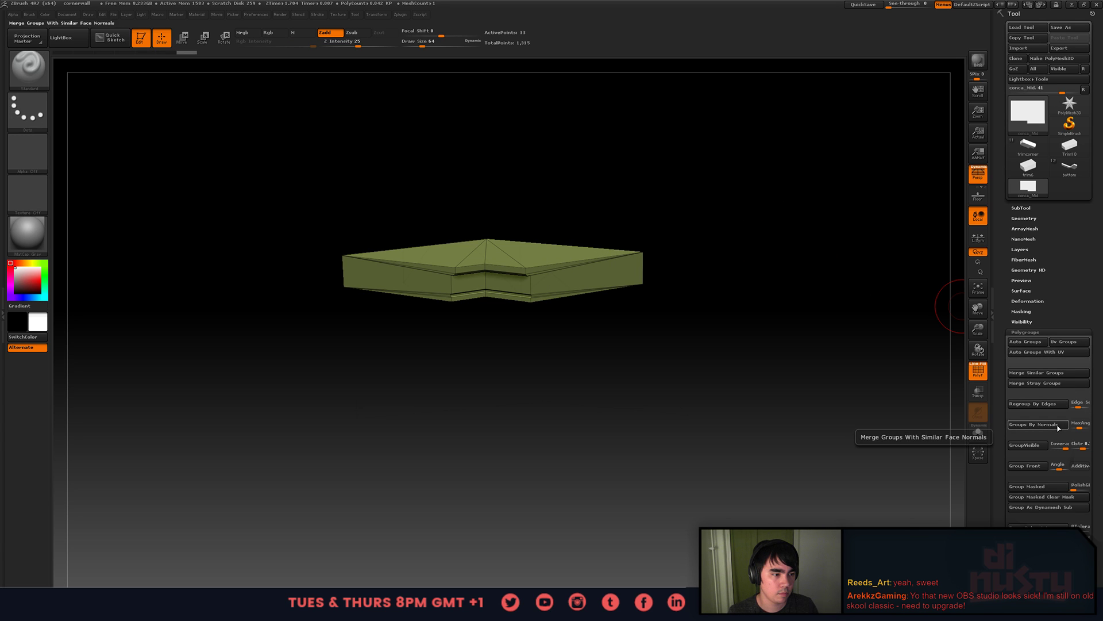
left_click(1046, 425)
left_click(768, 289, "ctrl+shift")
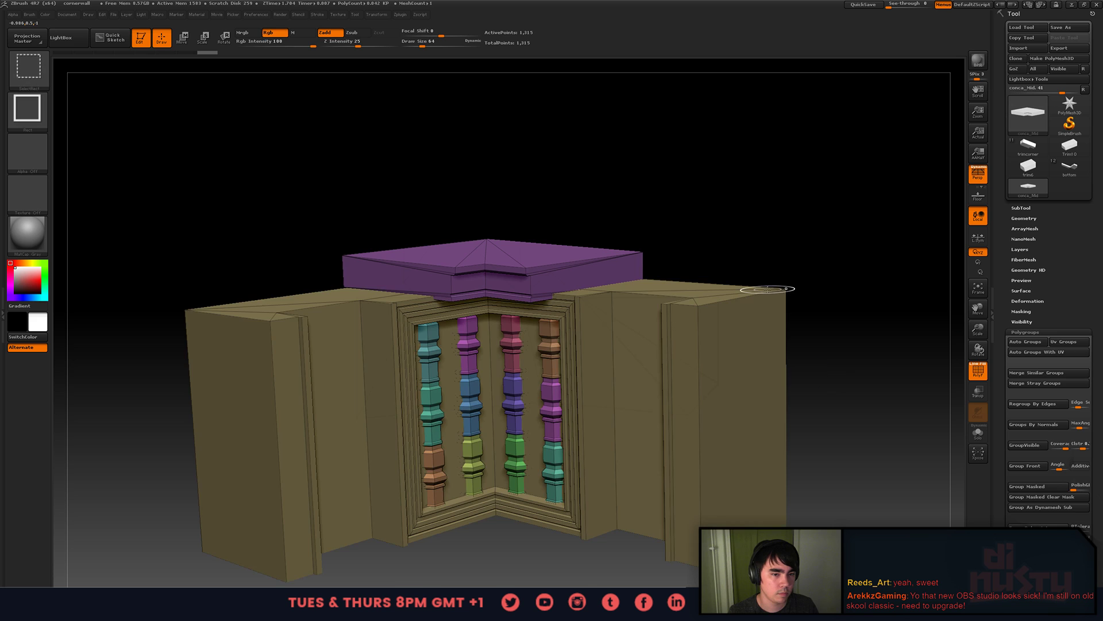
- Hide the cap slab and merge the visible wall, frame and balusters into a single polygroup
left_click(629, 287, "ctrl+shift")
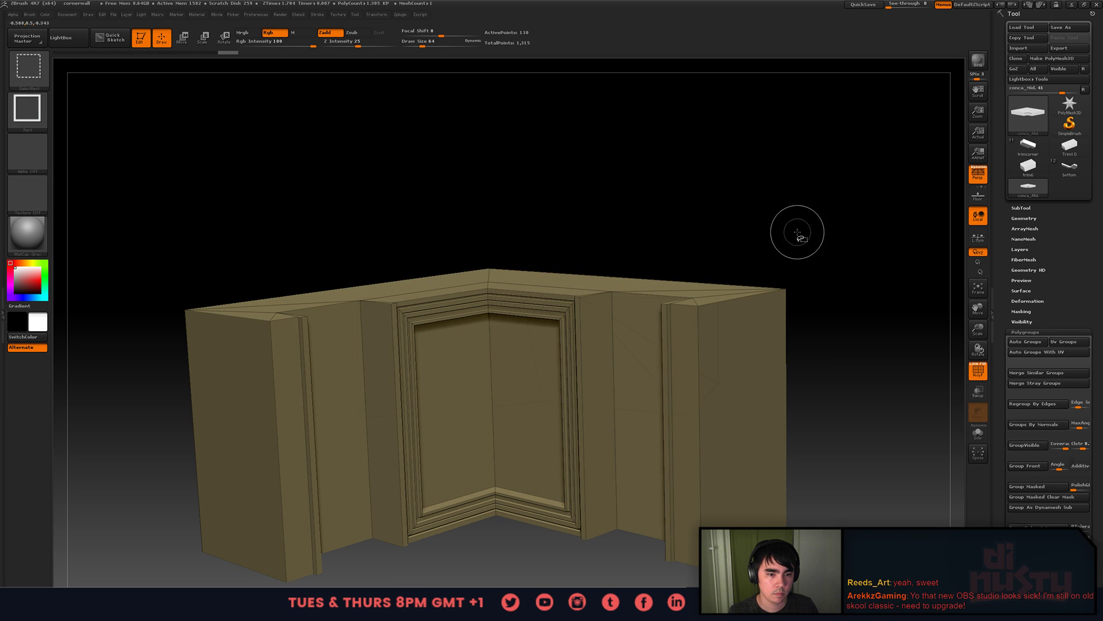
left_click(719, 208, "ctrl+shift")
left_click(494, 246, "ctrl+shift")
left_click(503, 244, "ctrl+shift")
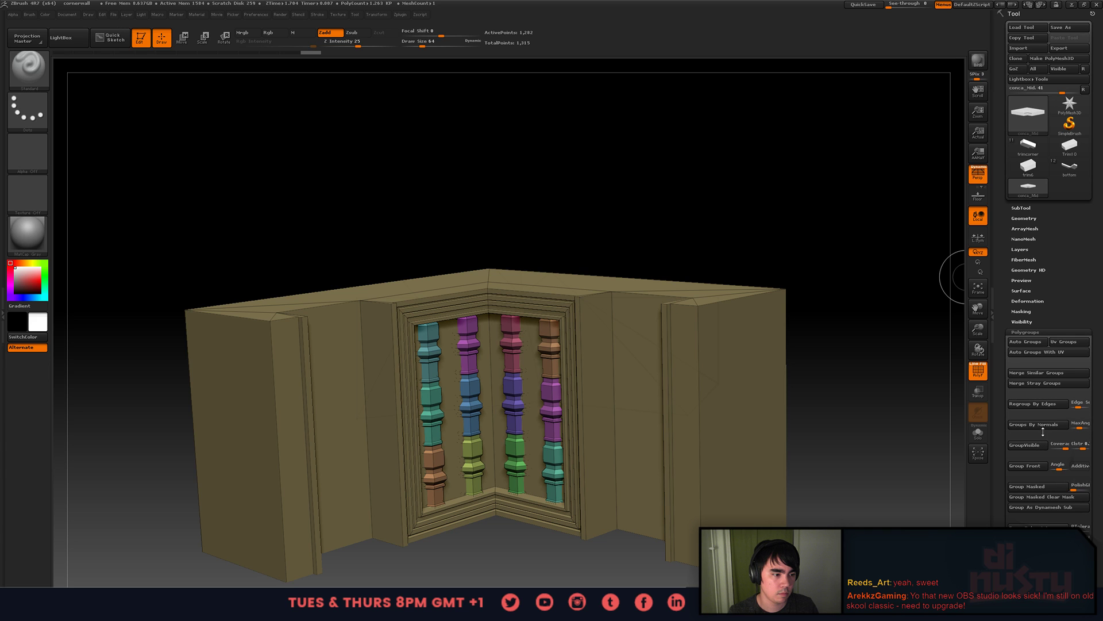
left_click(1034, 446)
- Save the project as concave
mouse_move(751, 234)
left_mouse_down()
mouse_move(776, 207)
mouse_move(761, 222)
mouse_move(712, 172)
mouse_move(690, 185)
mouse_move(760, 237)
mouse_move(828, 261)
left_mouse_up()
key("ctrl")
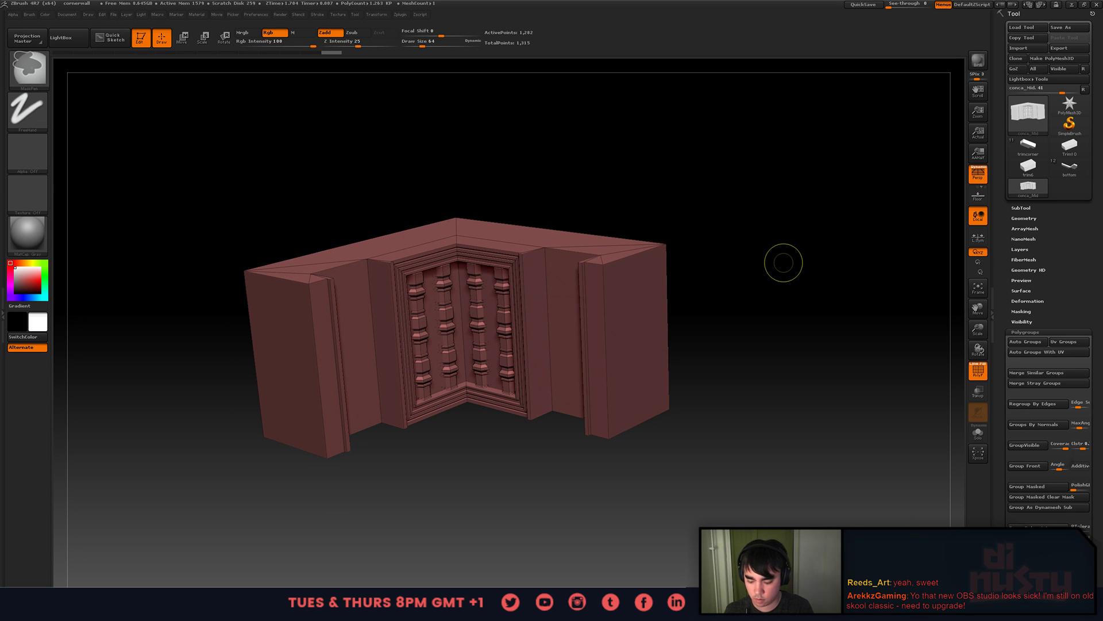
key("ctrl+s")
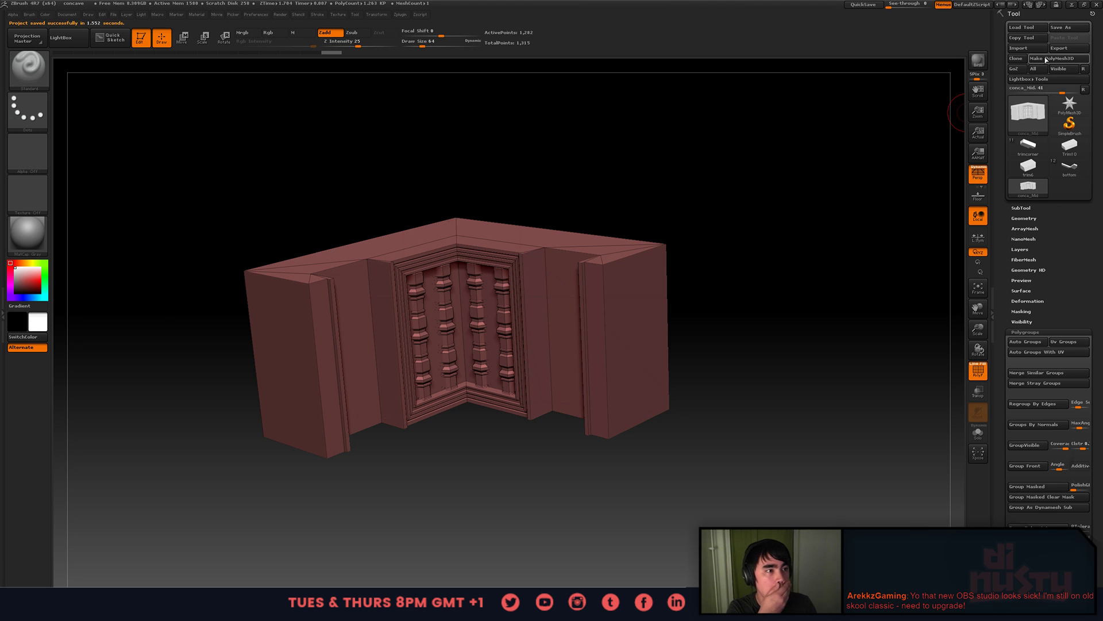
- Dock the Zplugin palette beside the canvas and expand its DynaMesh Master section
left_click(355, 14)
left_click(400, 14)
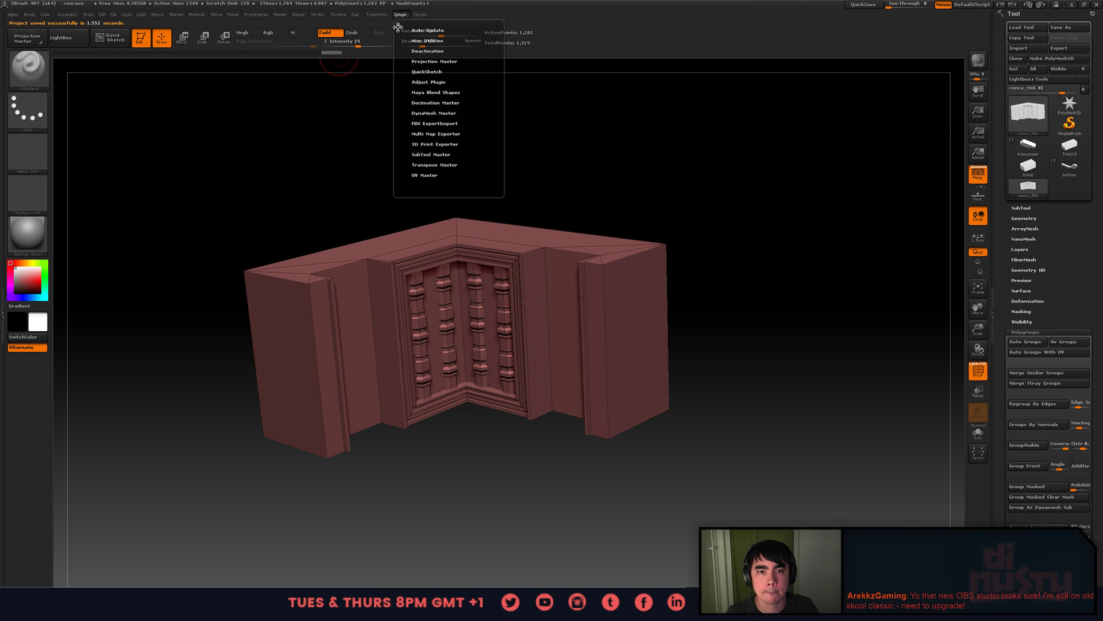
left_click(2, 315)
left_click(485, 16)
mouse_move(508, 16)
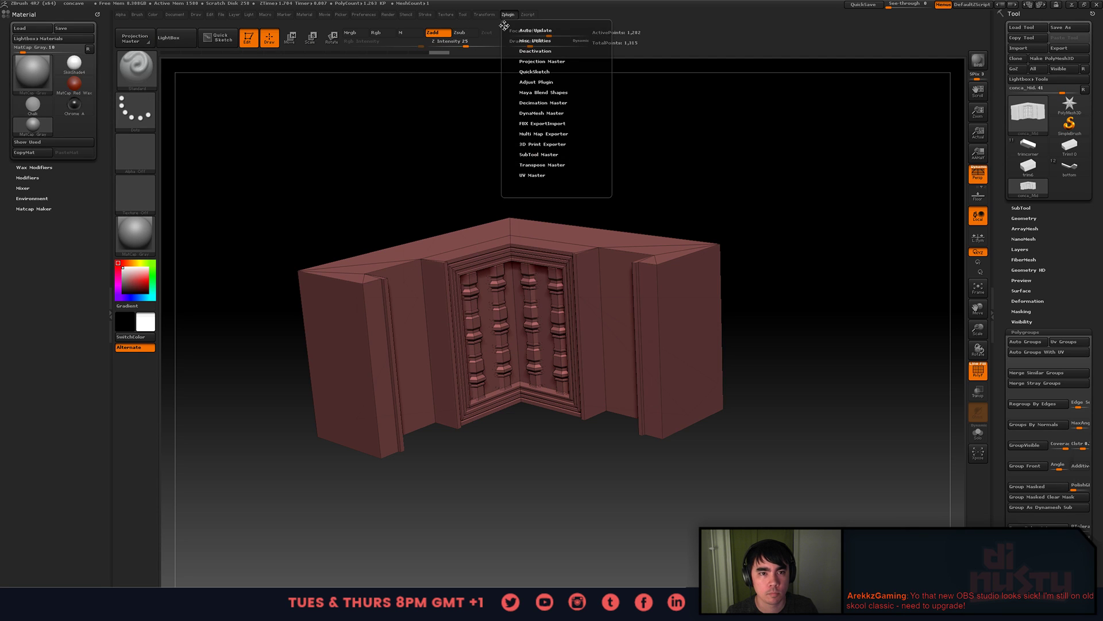
left_click_drag(504, 25, 109, 40)
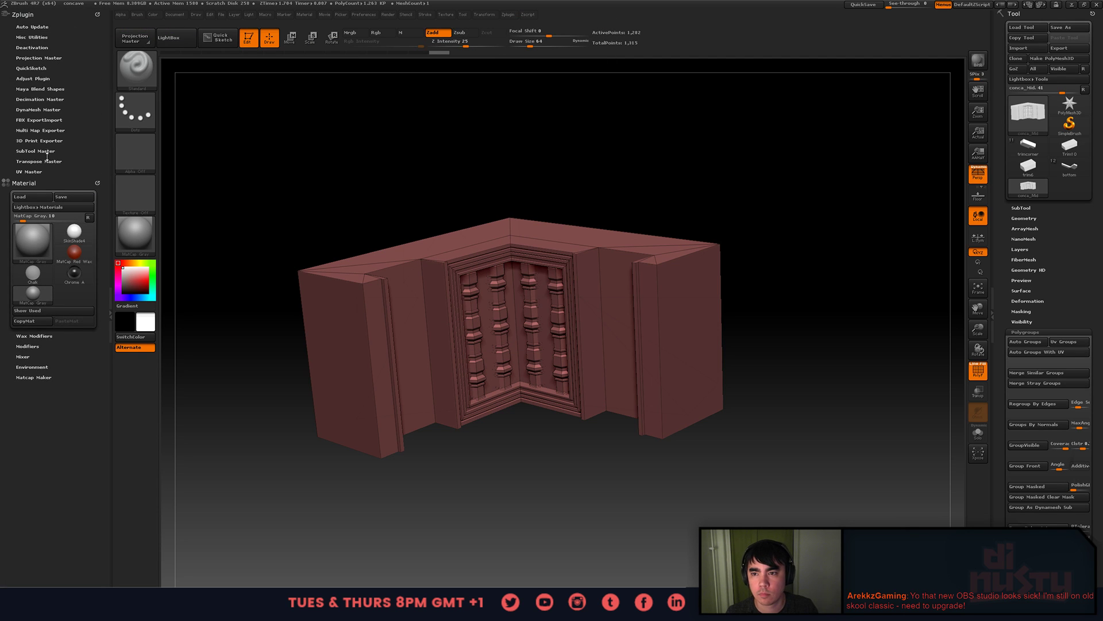
left_click(44, 109)
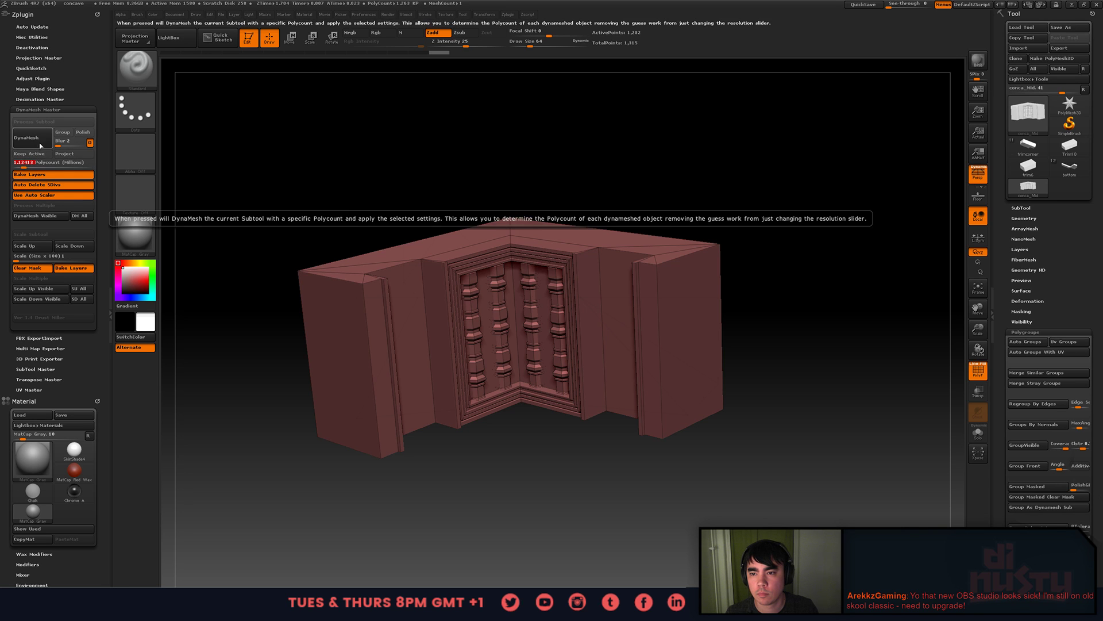
- Set the DynaMesh Master blur to 0 and try DynaMeshing the corner wall while the cap is hidden
left_click_drag(59, 144, 50, 151)
left_click(32, 138)
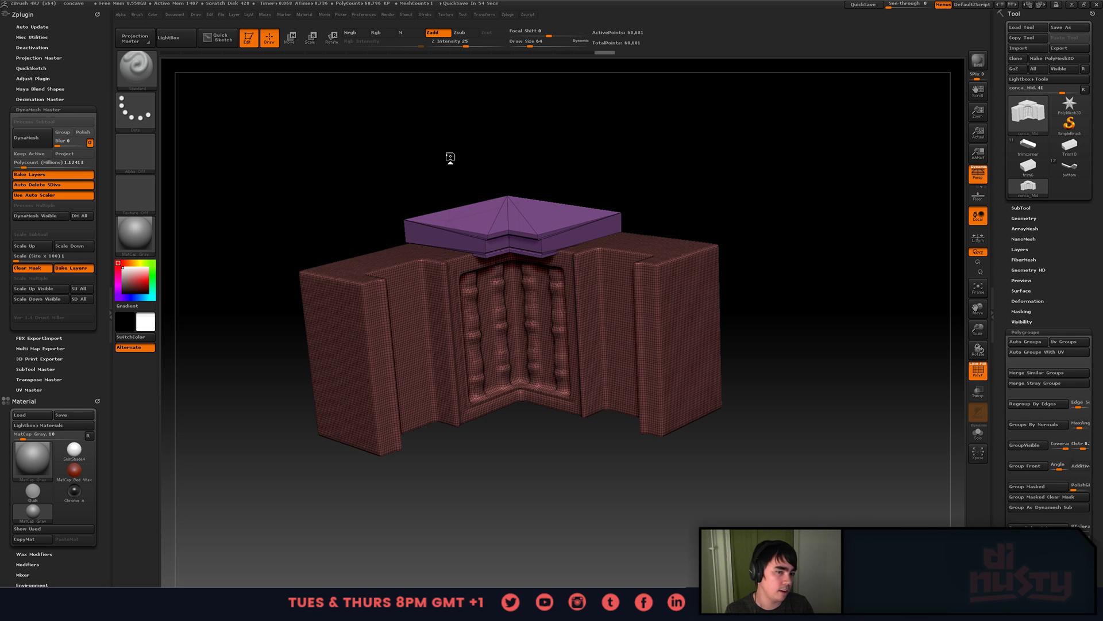
left_click_drag(773, 281, 758, 327)
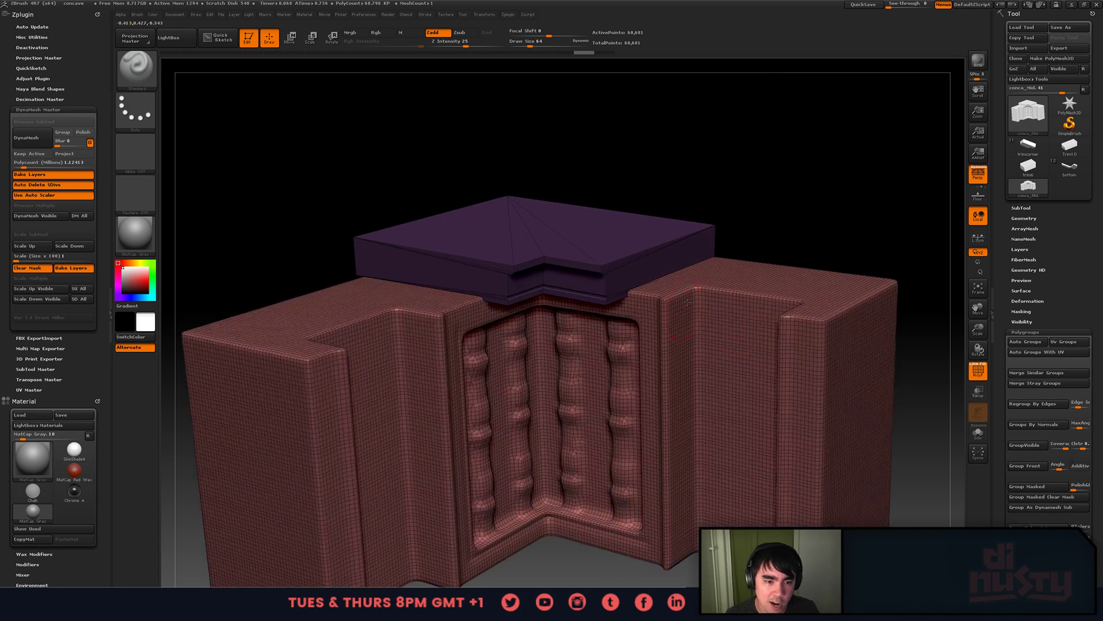
left_click_drag(809, 193, 809, 150)
- Undo the DynaMesh, split the hidden cap slab into its own subtool, and select the wall subtool
left_click(1021, 207)
mouse_move(1028, 223)
key("ctrl+z")
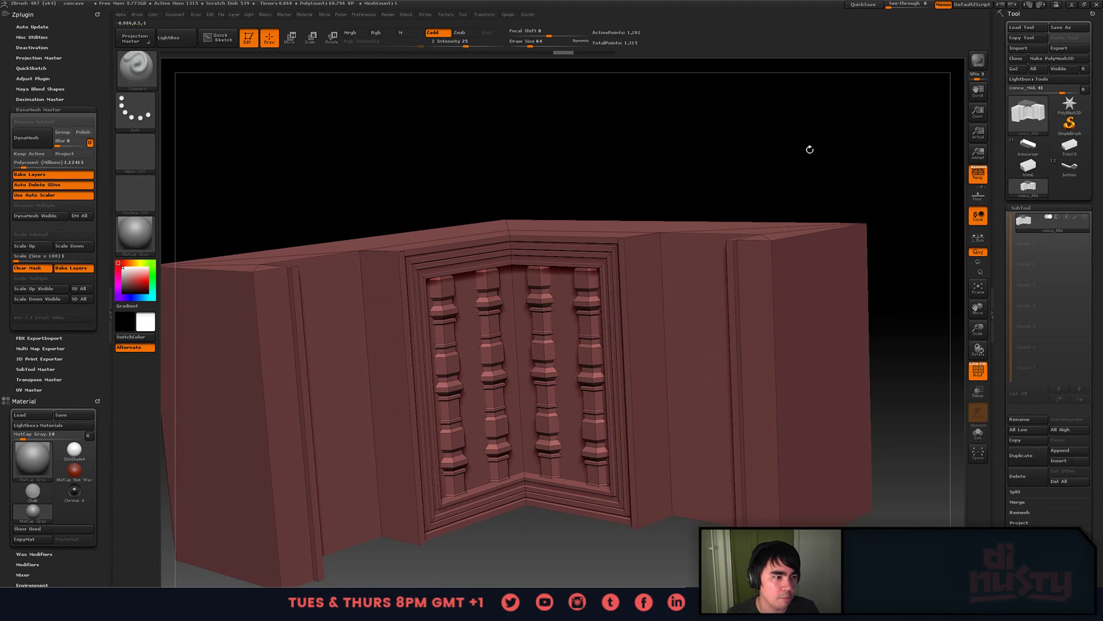
left_click(1030, 492)
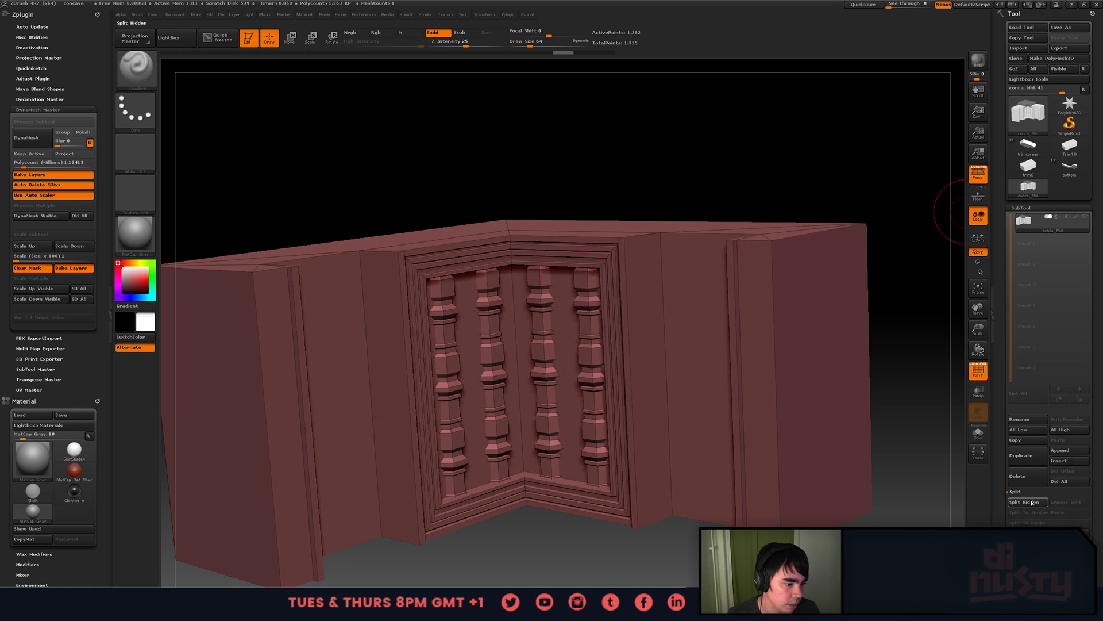
left_click(1029, 503)
left_click(1027, 242)
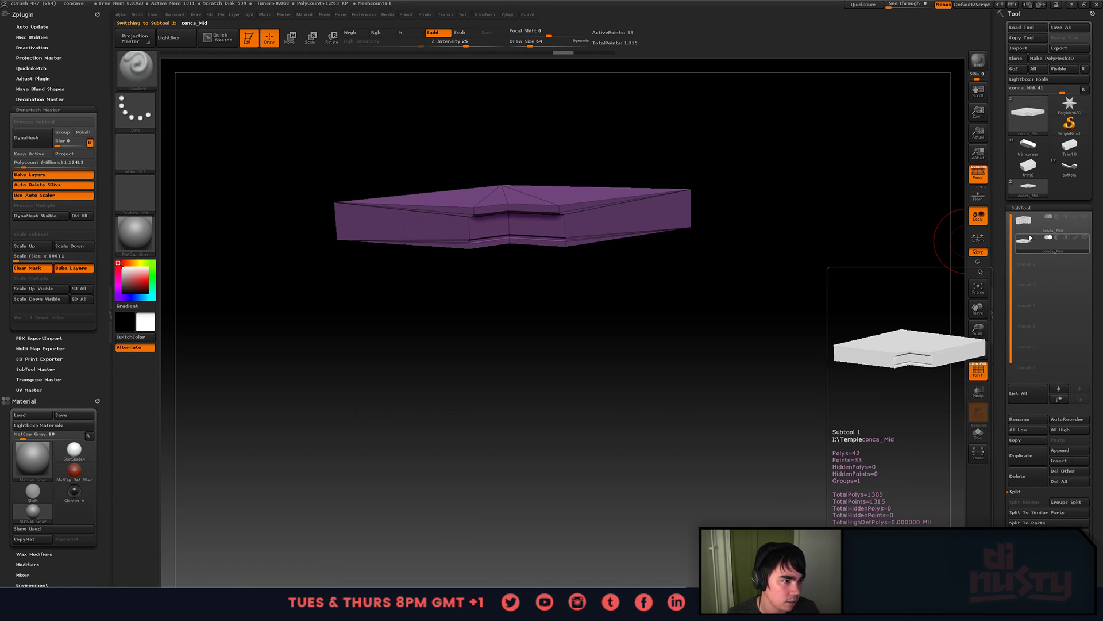
left_click(1027, 223)
- Try DynaMeshing the wall subtool alone, examine its balusters and frame, and undo the remesh
left_click_drag(745, 134, 742, 139)
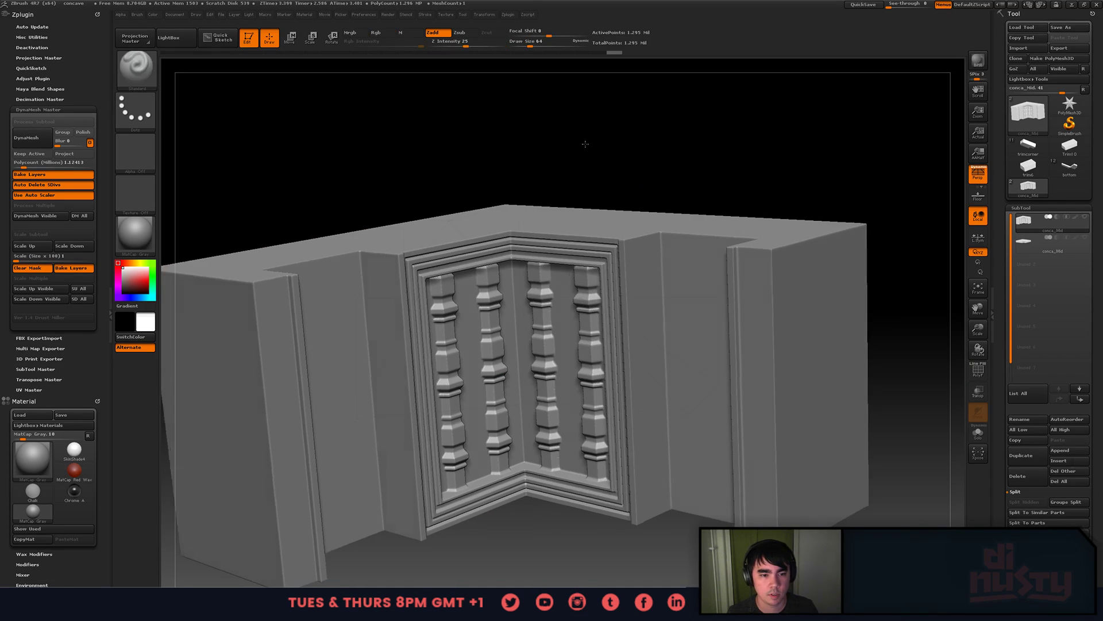
left_click_drag(585, 144, 534, 135, "shift")
key("shift+f")
key("ctrl+z")
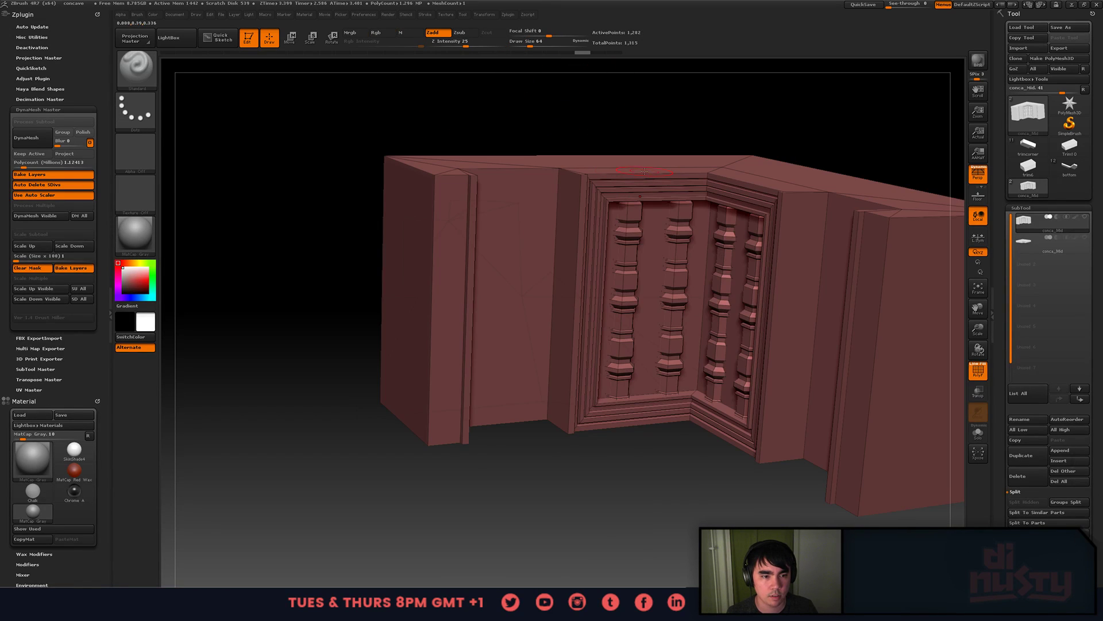
- Set the target polycount to 1.6931 million, DynaMesh the wall subtool, and turn off the polyframe display
left_click_drag(26, 163, 29, 167)
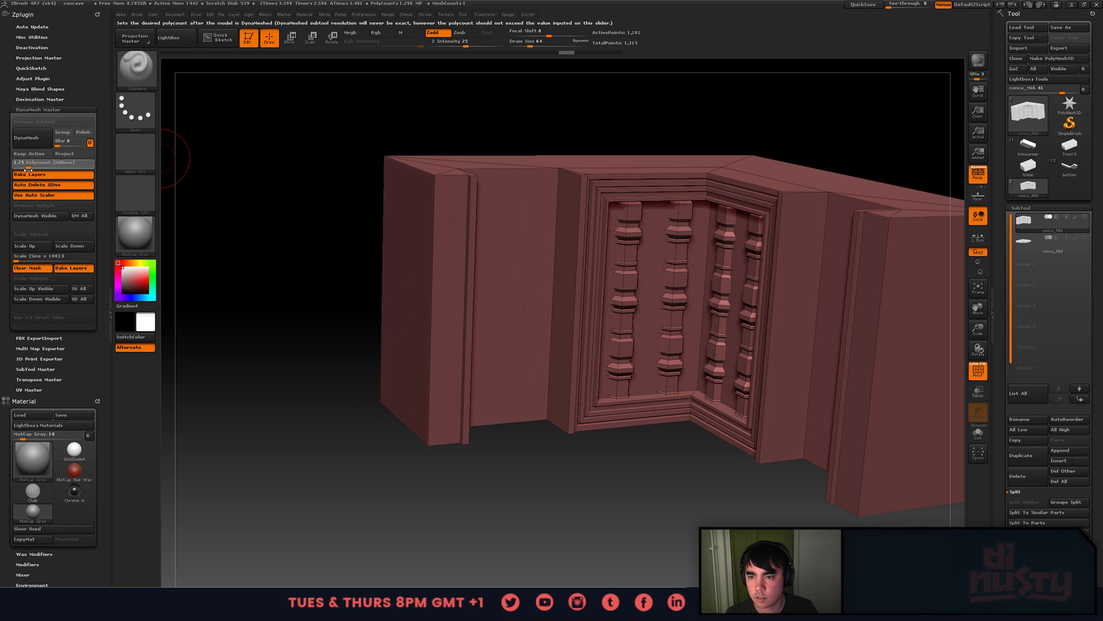
left_click(38, 143)
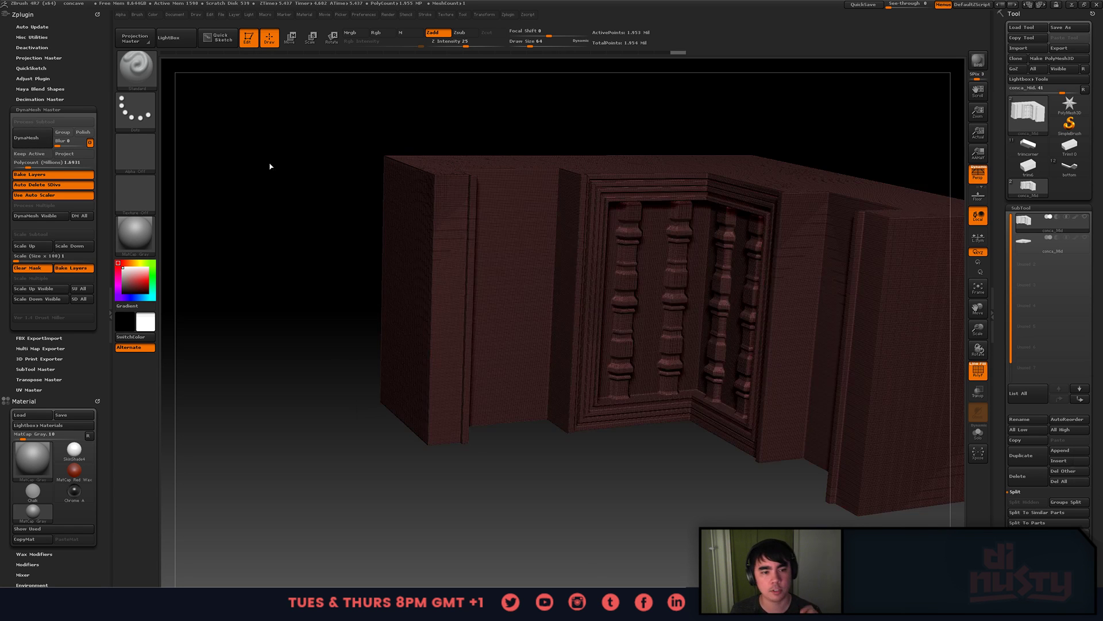
left_click_drag(510, 111, 592, 193)
key("shift+f")
- Isolate a single baluster strip to examine its DynaMeshed edges, and bring the rest of the wall back
left_click_drag(500, 136, 668, 455, "ctrl+shift")
left_click_drag(604, 192, 640, 465, "ctrl+shift")
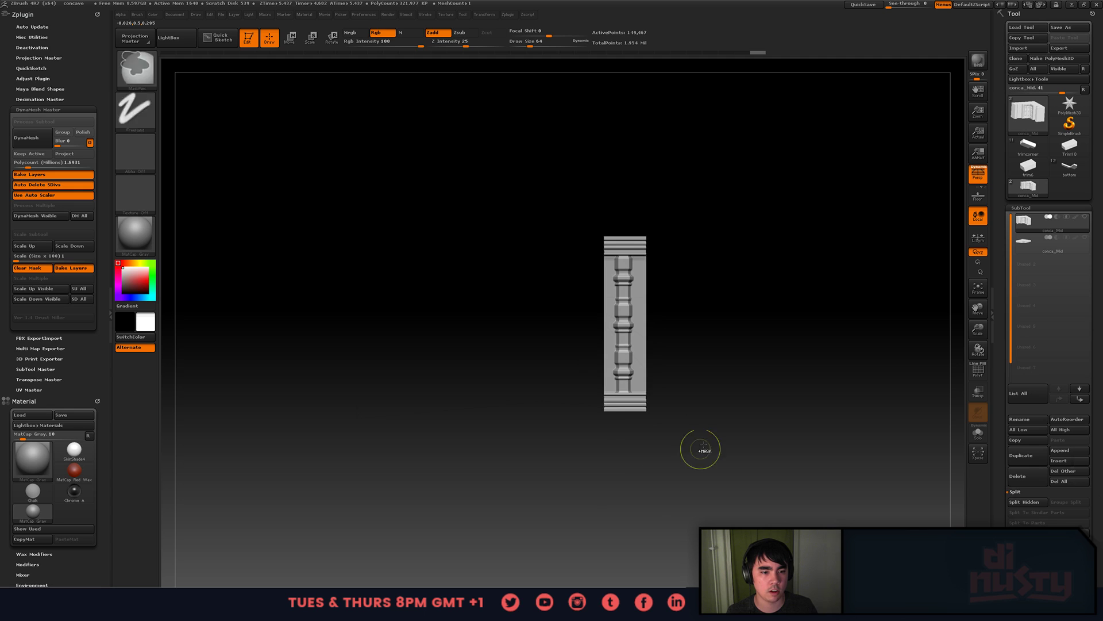
mouse_move(701, 308)
left_mouse_down("alt")
mouse_move(692, 421)
mouse_move(714, 296)
mouse_move(643, 296)
mouse_move(645, 342)
mouse_move(783, 312)
mouse_move(724, 288)
mouse_move(709, 304)
mouse_move(697, 285)
mouse_move(763, 329)
mouse_move(768, 301)
mouse_move(819, 334)
mouse_move(524, 451)
left_mouse_up("alt")
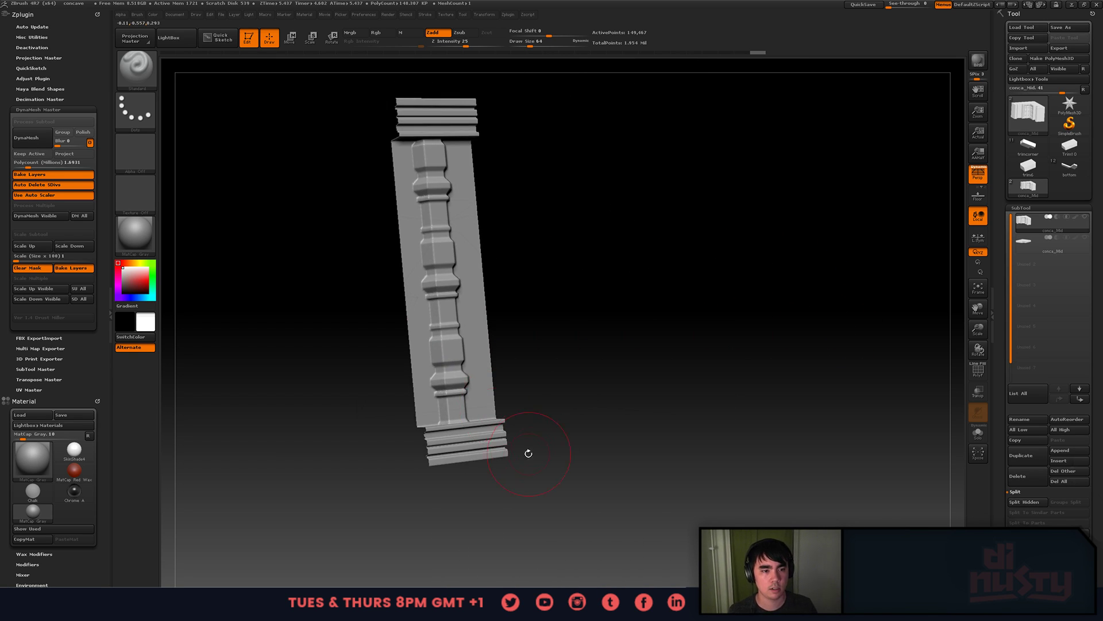
key("ctrl+z")
key("ctrl+z")
key("ctrl+z")
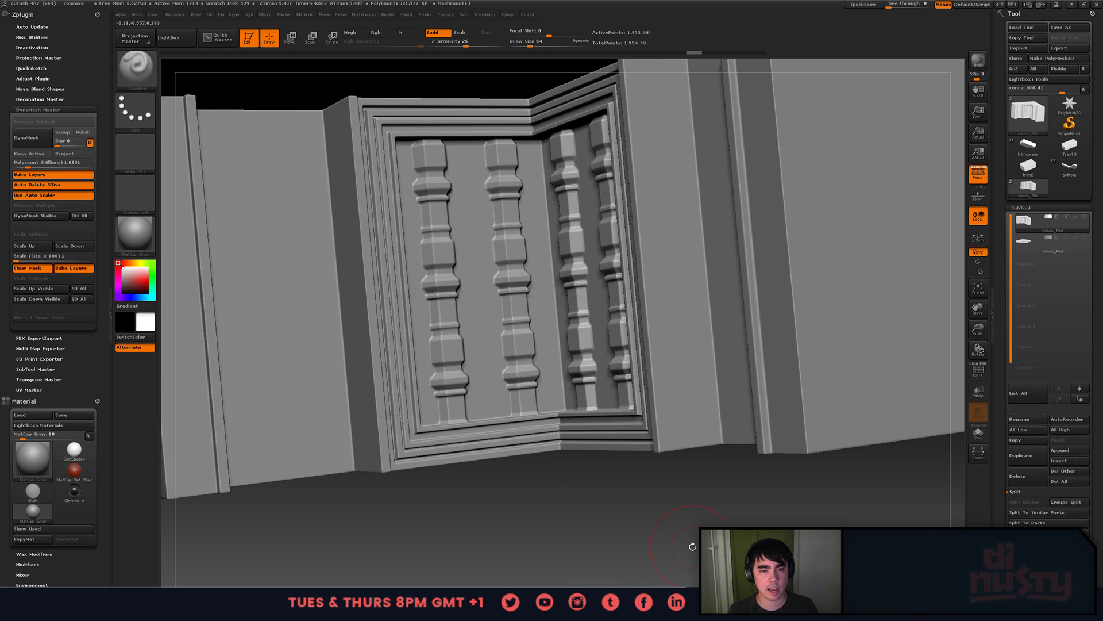
- Turn the polyframe display back on and undo the DynaMesh of the wall subtool
key("shift+f")
key("ctrl+z")
key("ctrl+z")
mouse_move(711, 548)
left_mouse_down("alt")
mouse_move(725, 540)
mouse_move(799, 561)
mouse_move(660, 534)
mouse_move(508, 252)
left_mouse_up("alt")
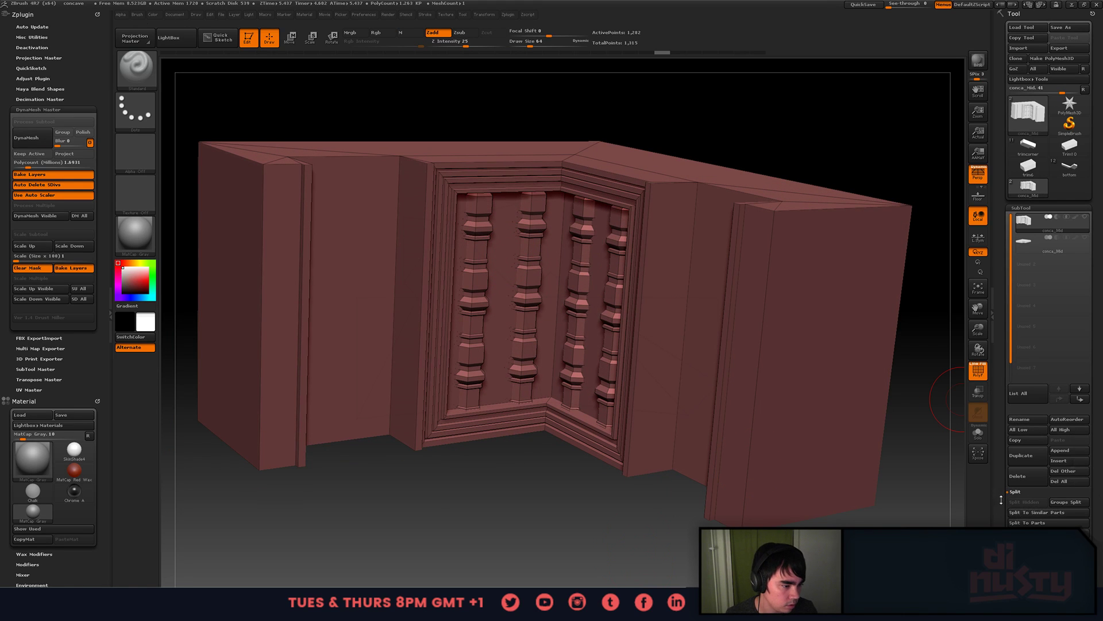
- Regroup the wall subtool automatically so each baluster segment has its own polygroup apart from the wall
scroll(1013, 466, "down", 5)
left_click(1039, 381)
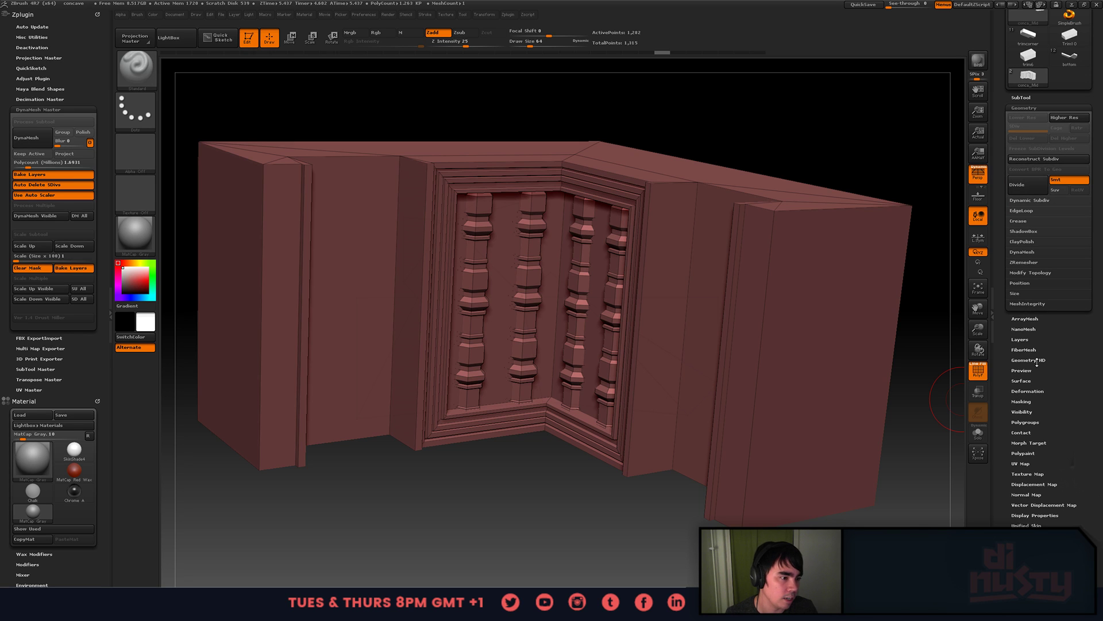
left_click(1035, 424)
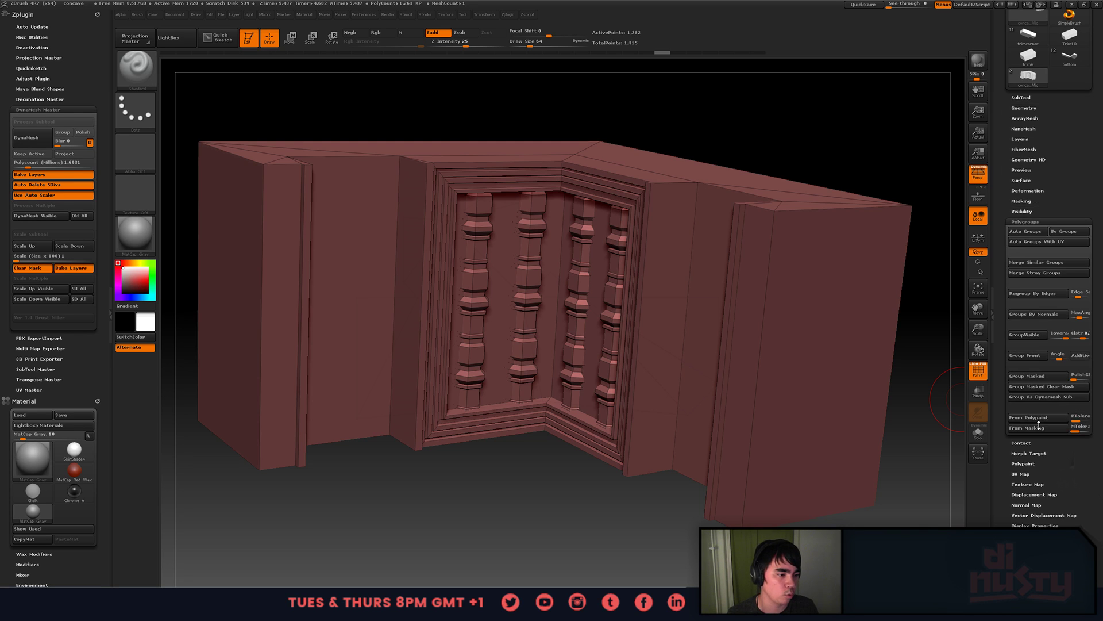
left_click(1034, 241)
left_click_drag(761, 133, 758, 185)
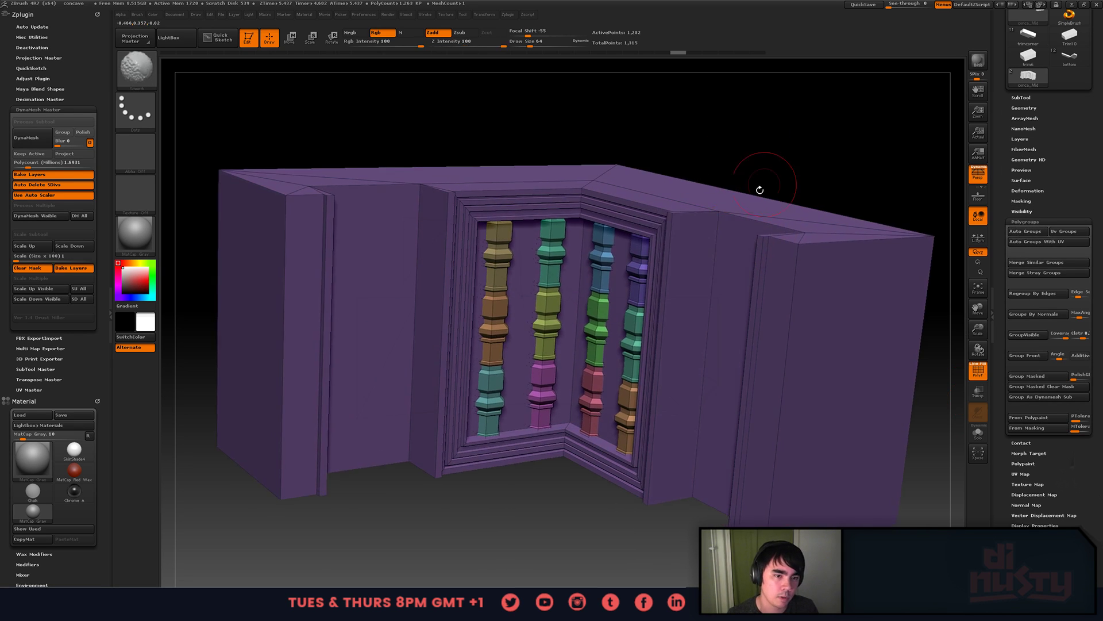
- Isolate the wall without its balusters and assign it a new single polygroup
left_click(736, 240, "ctrl+shift")
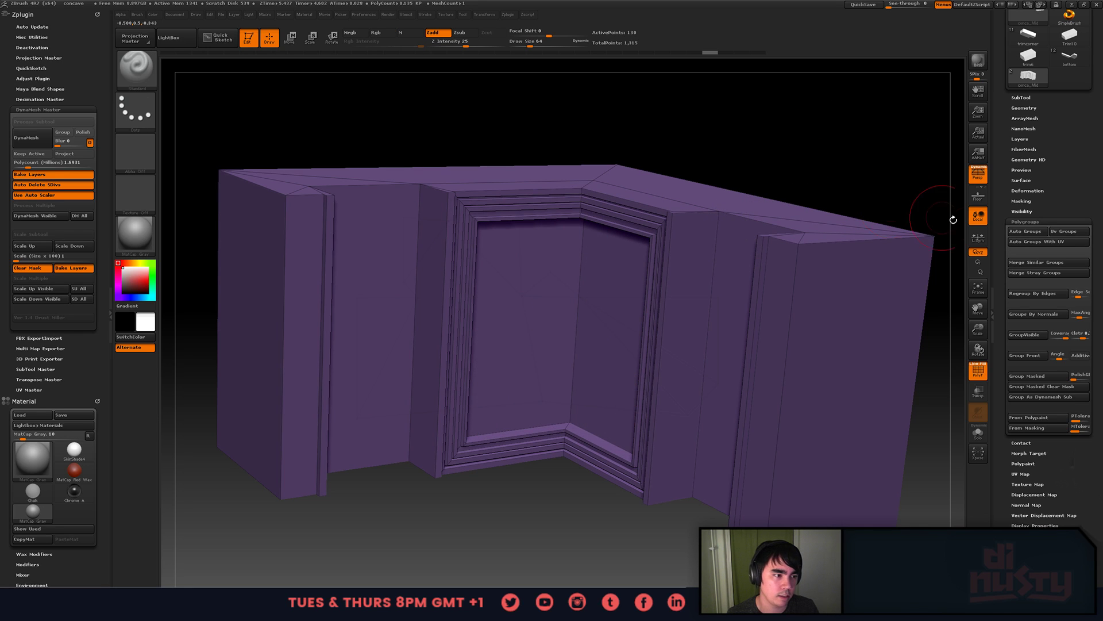
left_click(1034, 355)
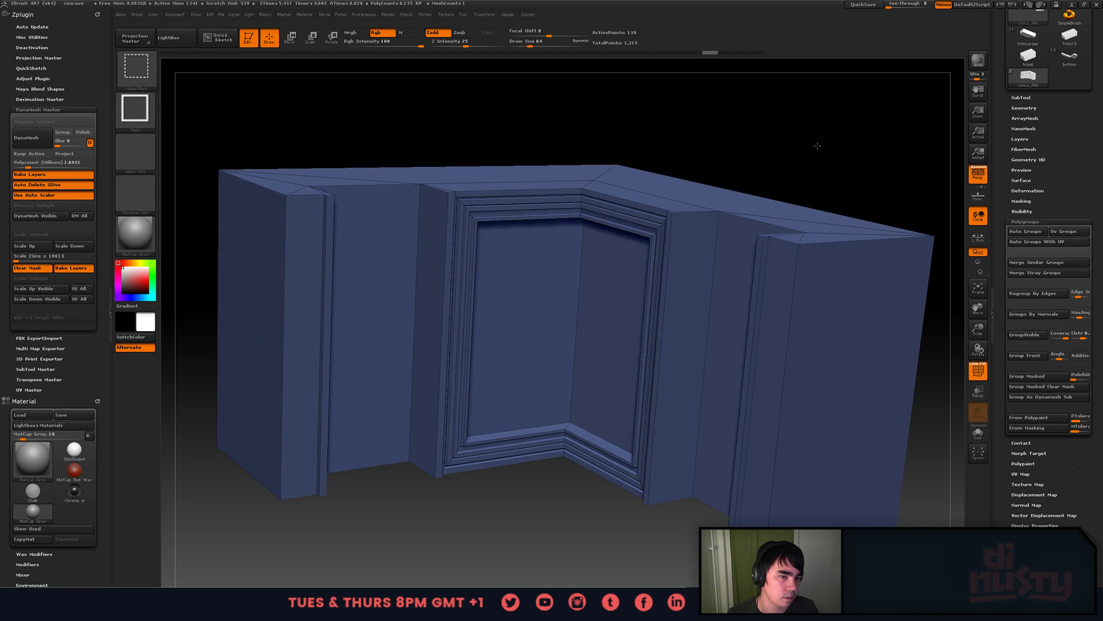
- Isolate the first baluster column and merge its three segments into a single polygroup
left_click(703, 238, "ctrl+shift")
left_click(703, 238, "ctrl+shift")
left_click(710, 230, "ctrl+shift")
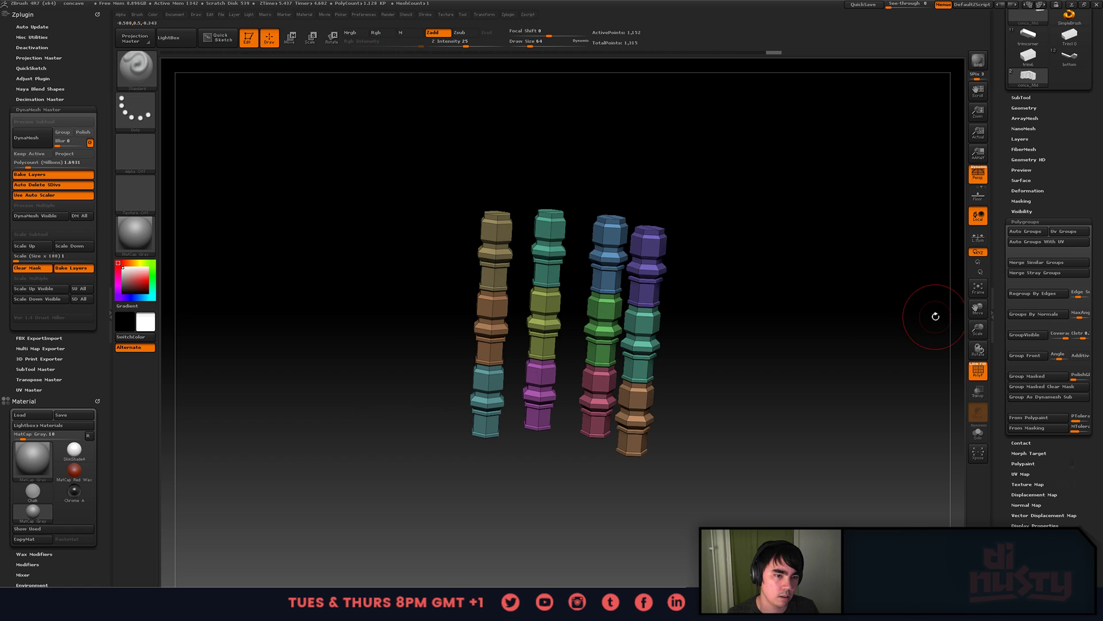
left_click_drag(883, 311, 833, 303)
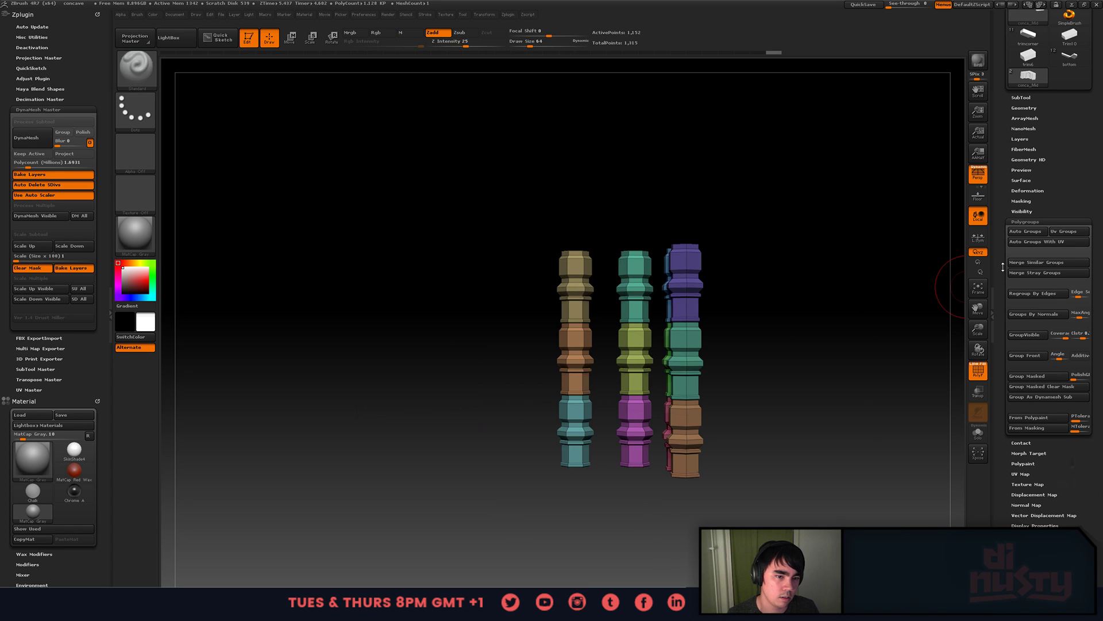
left_click_drag(508, 153, 603, 584, "ctrl+shift")
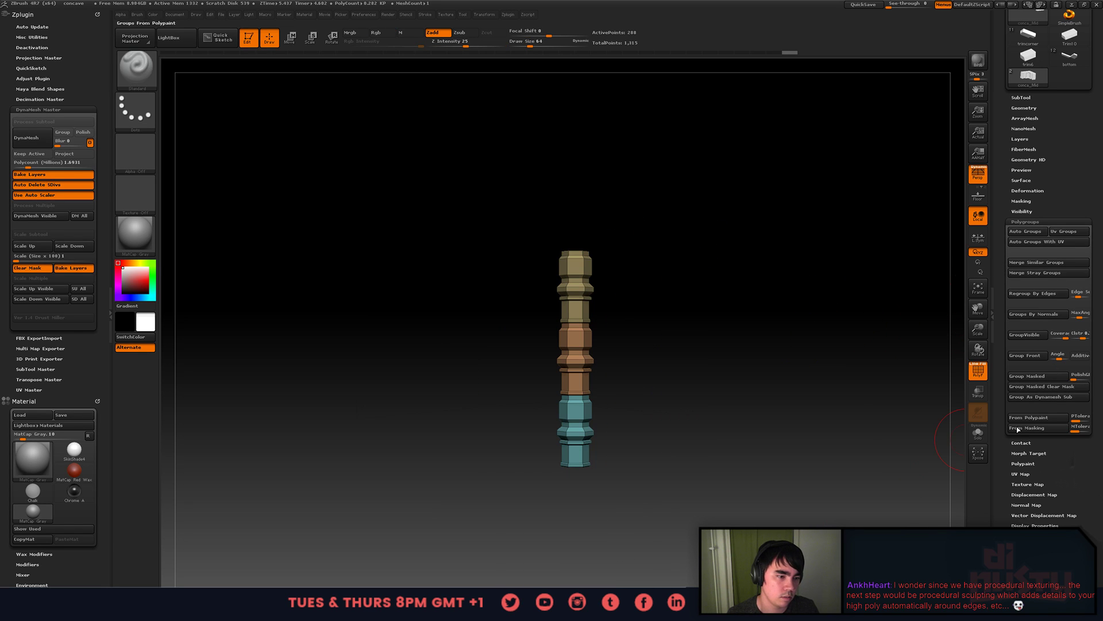
left_click_drag(1007, 365, 1004, 388)
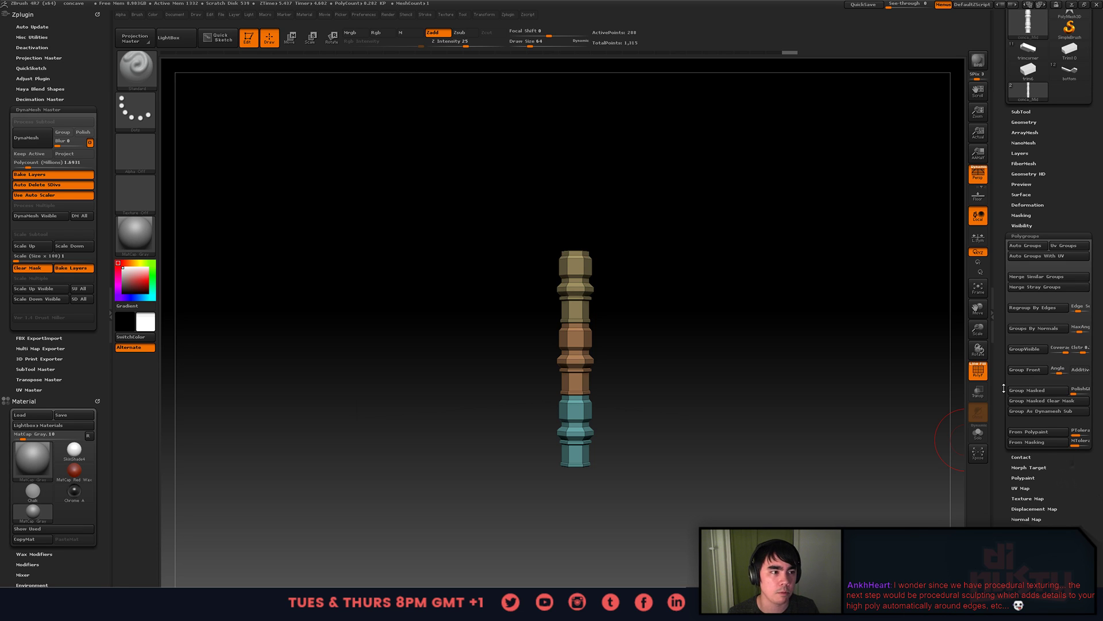
left_click_drag(1004, 388, 1005, 398)
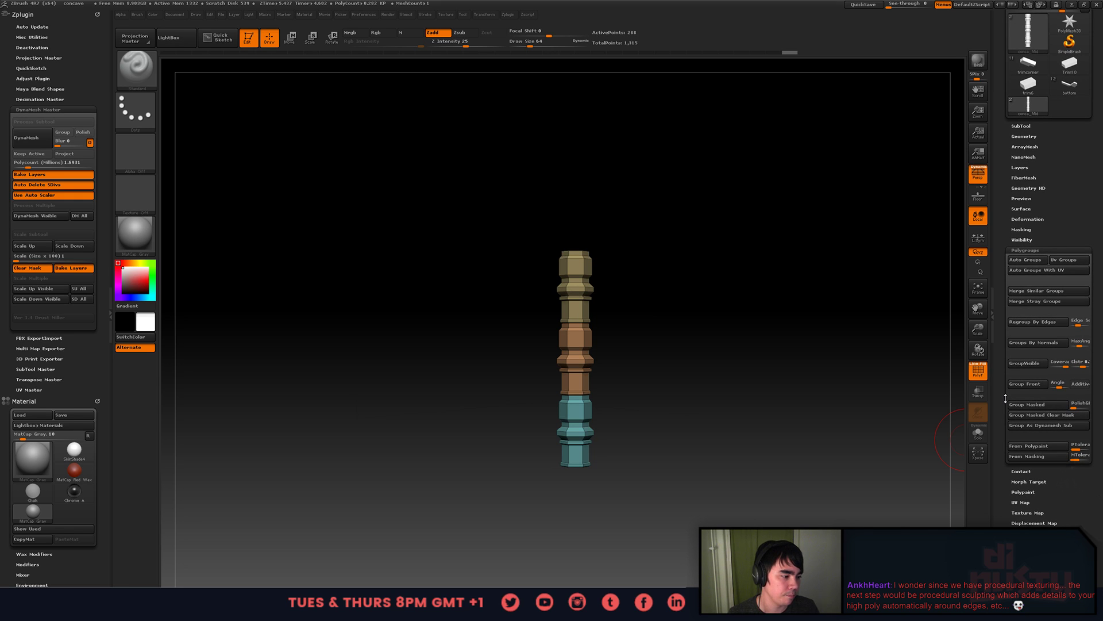
left_click_drag(1005, 397, 1001, 402)
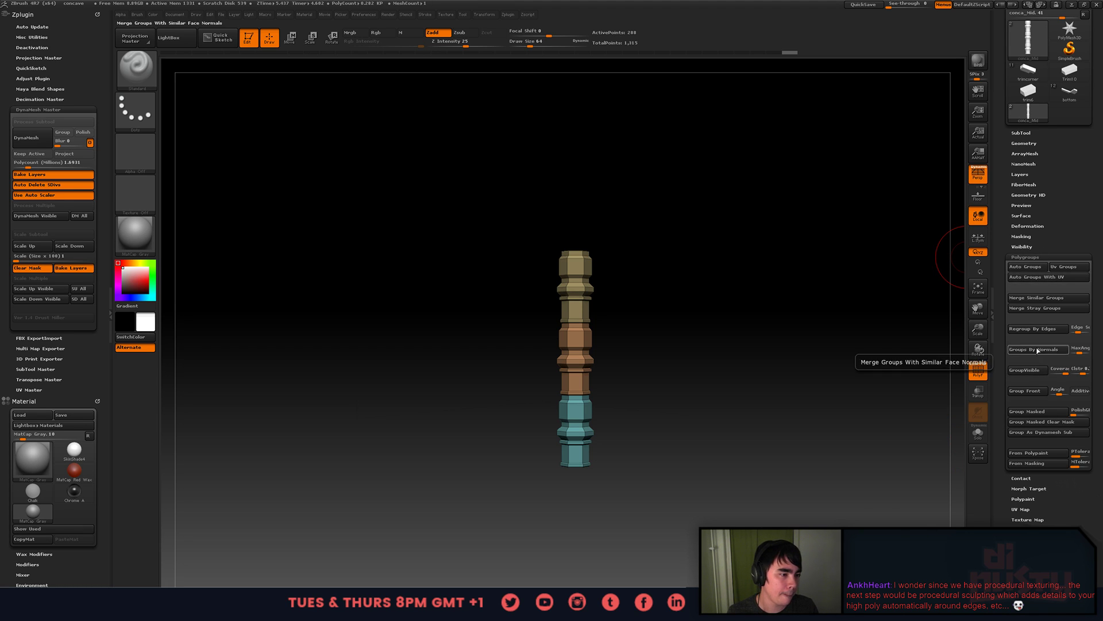
left_click(1025, 370)
- Split the hidden geometry away so the isolated baluster column becomes its own subtool
left_click(758, 320, "ctrl+shift")
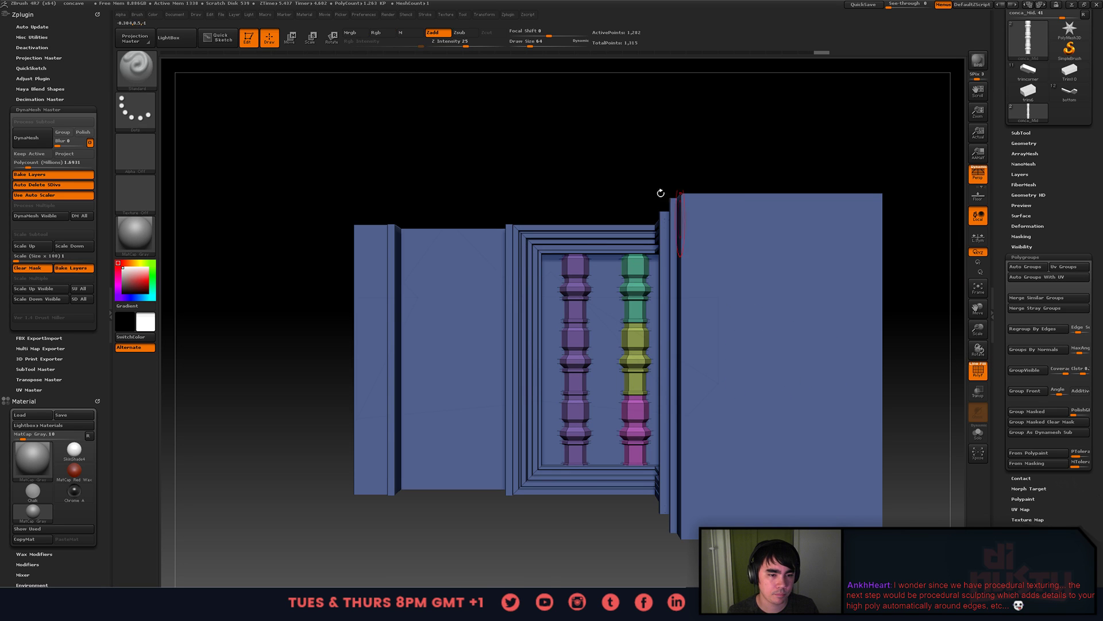
key("ctrl+z")
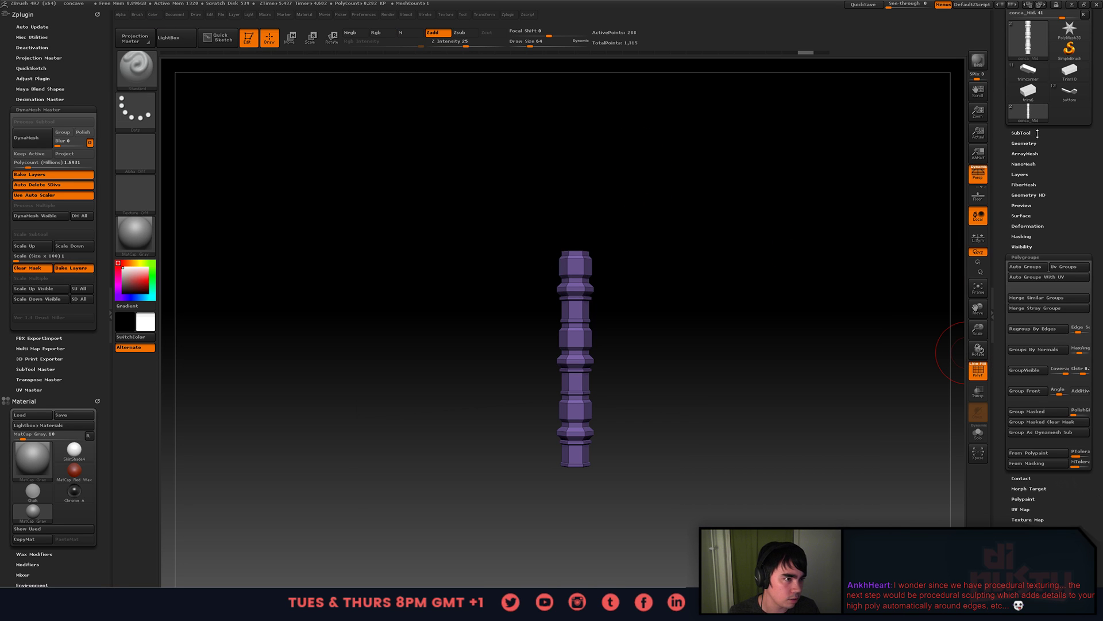
left_click(1038, 133)
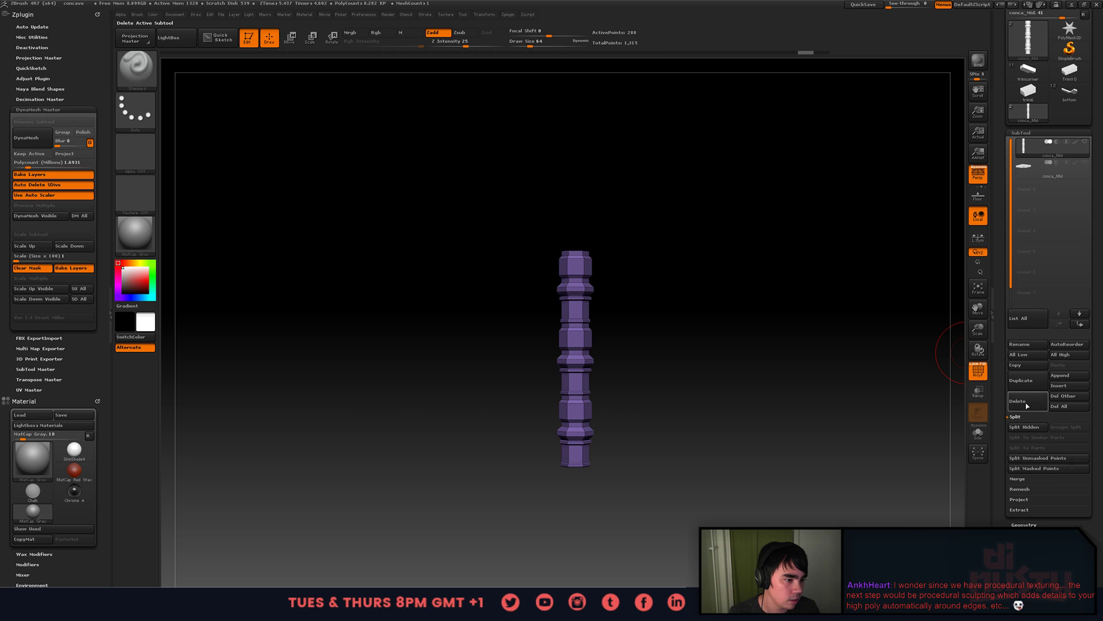
left_click(1025, 427)
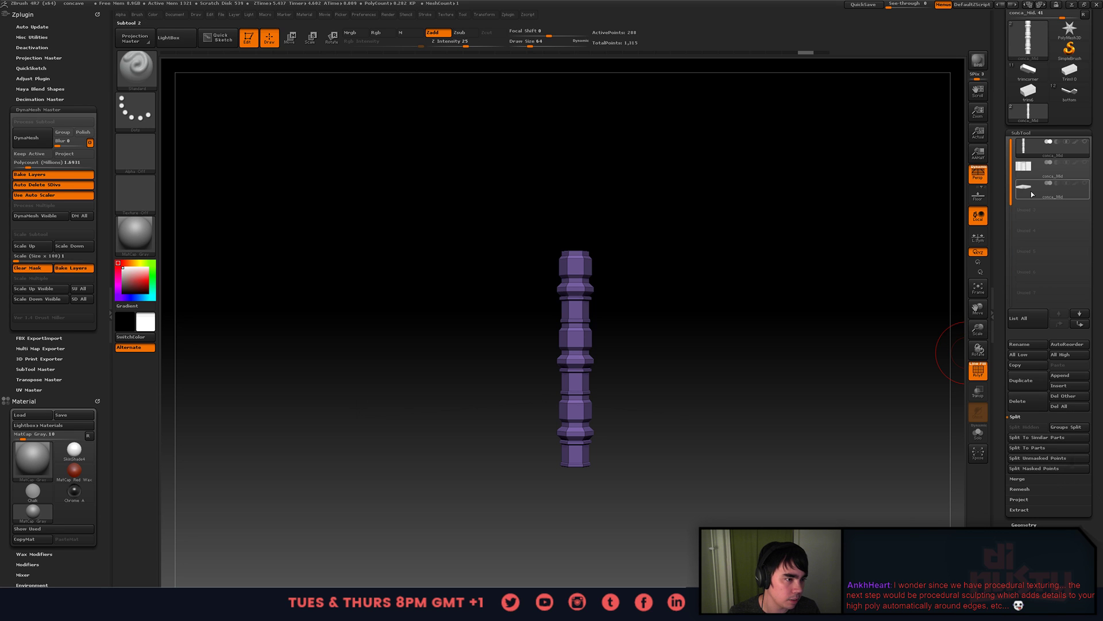
- In the wall subtool, hide the remaining balusters and delete the hidden geometry
left_click(1024, 151)
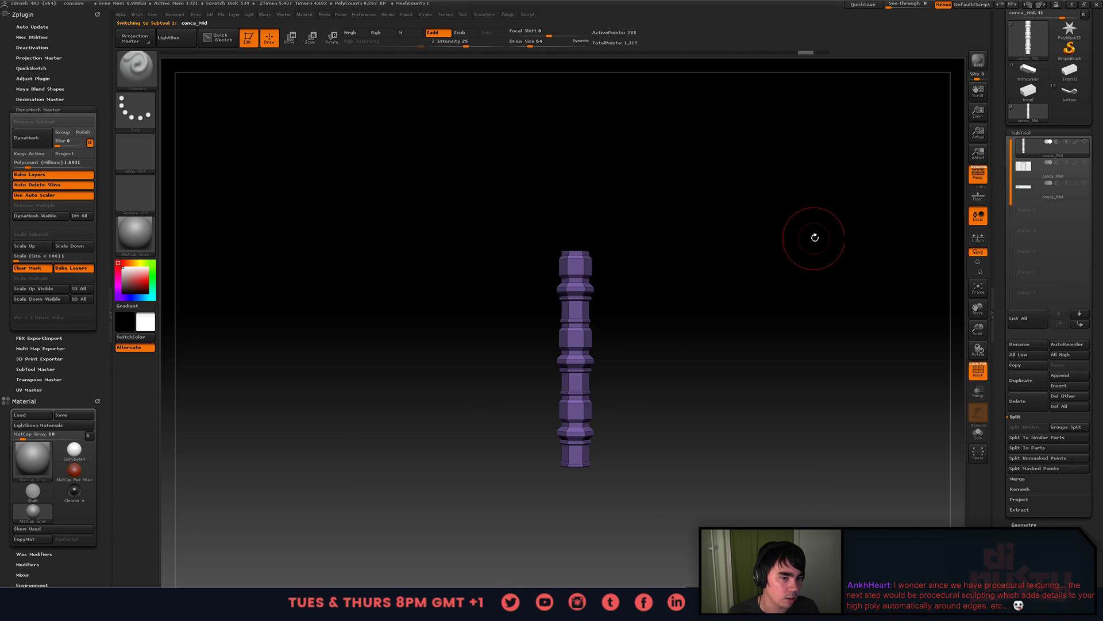
left_click(1029, 166)
left_click_drag(811, 151, 788, 118)
left_click(741, 247, "ctrl+shift")
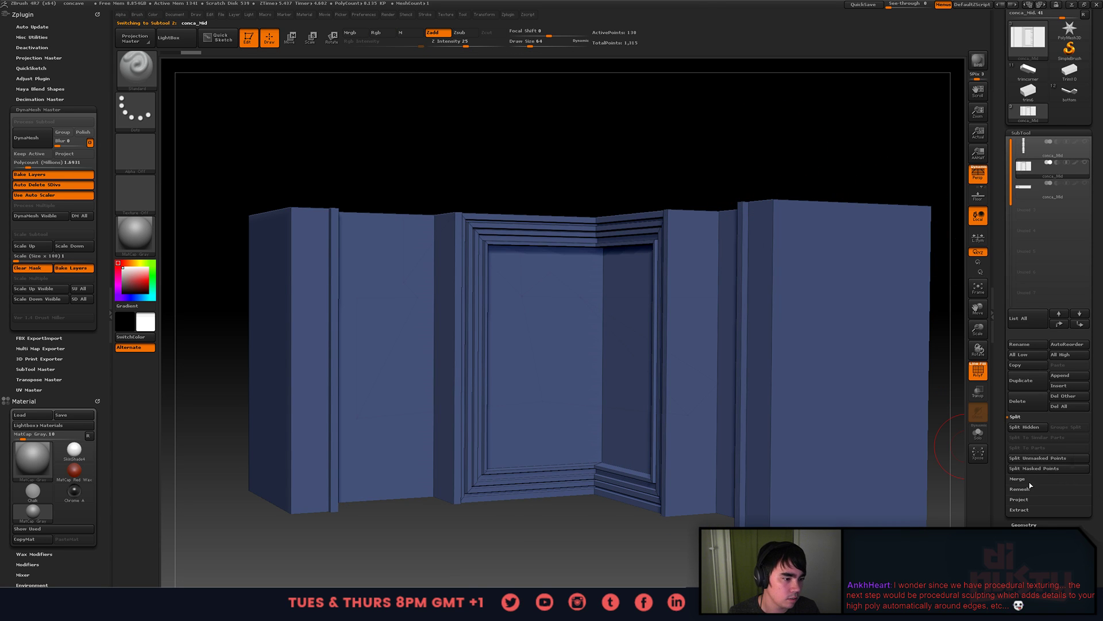
left_click(1023, 523)
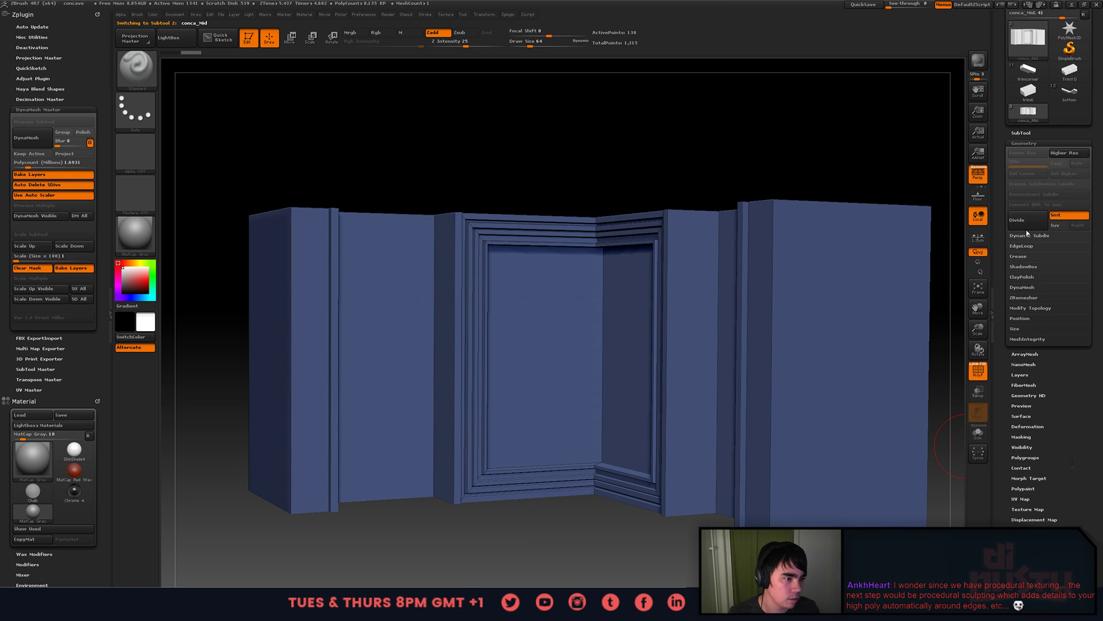
scroll(1019, 289, "up", 2)
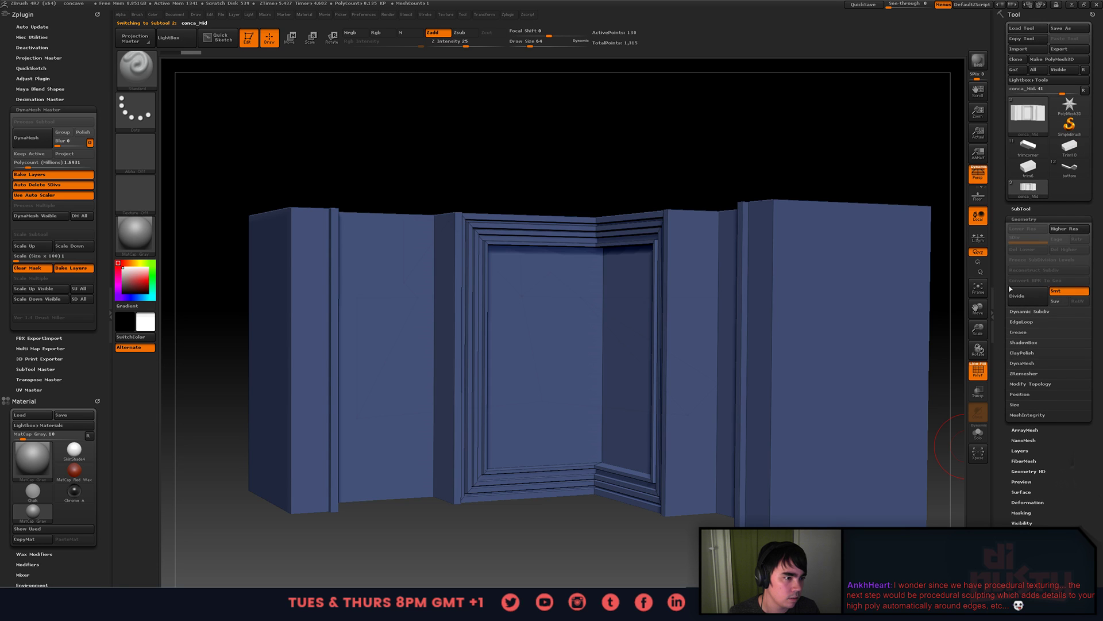
left_click(1021, 209)
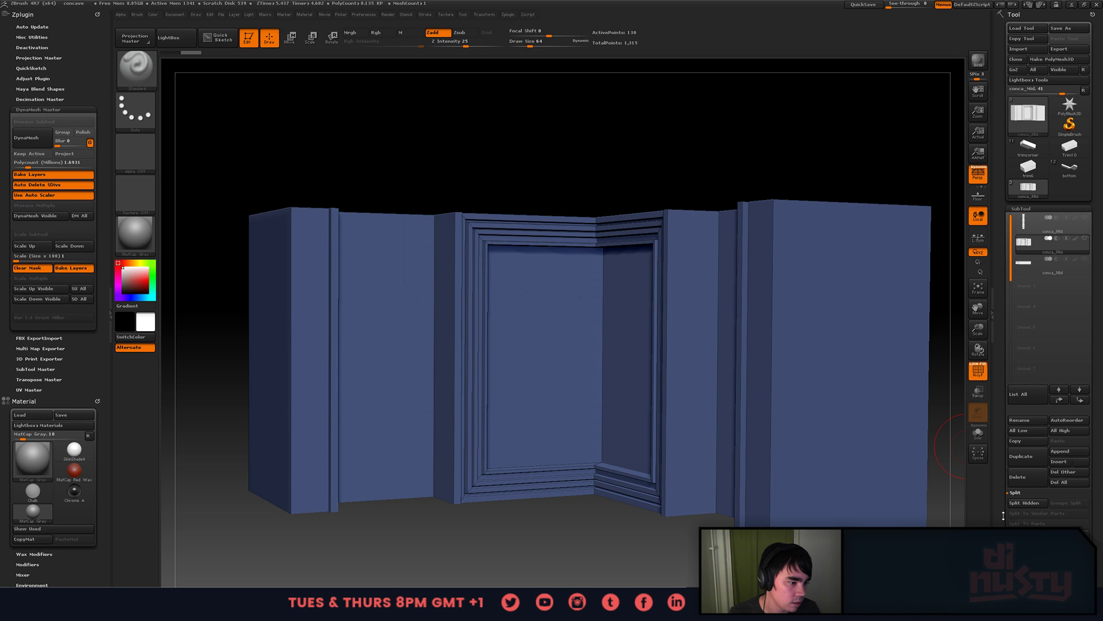
scroll(1003, 516, "down", 4)
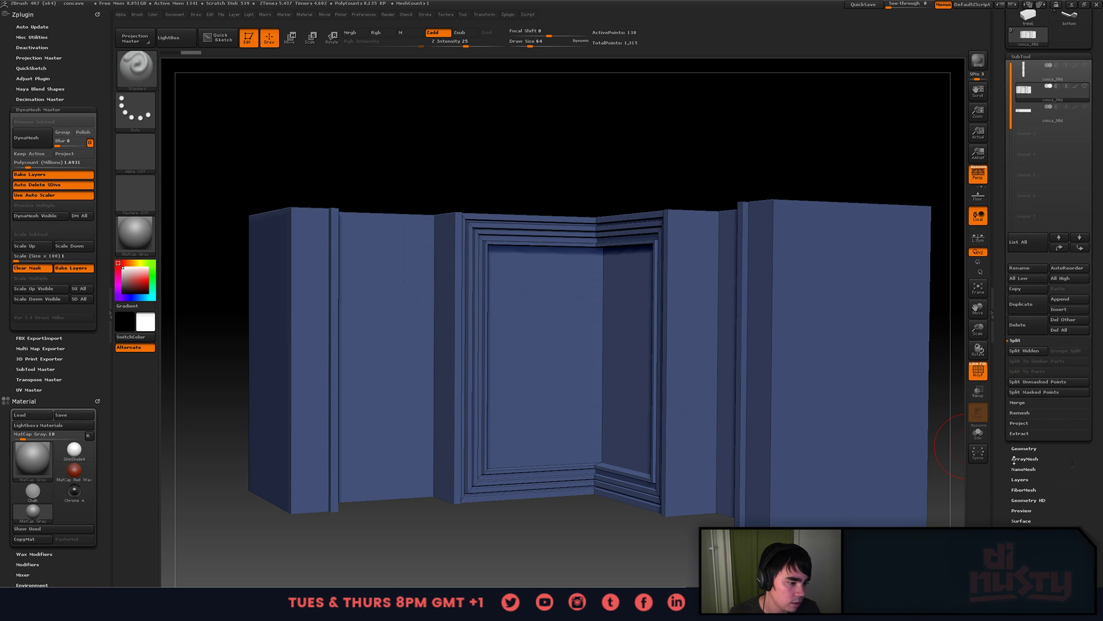
left_click(1022, 449)
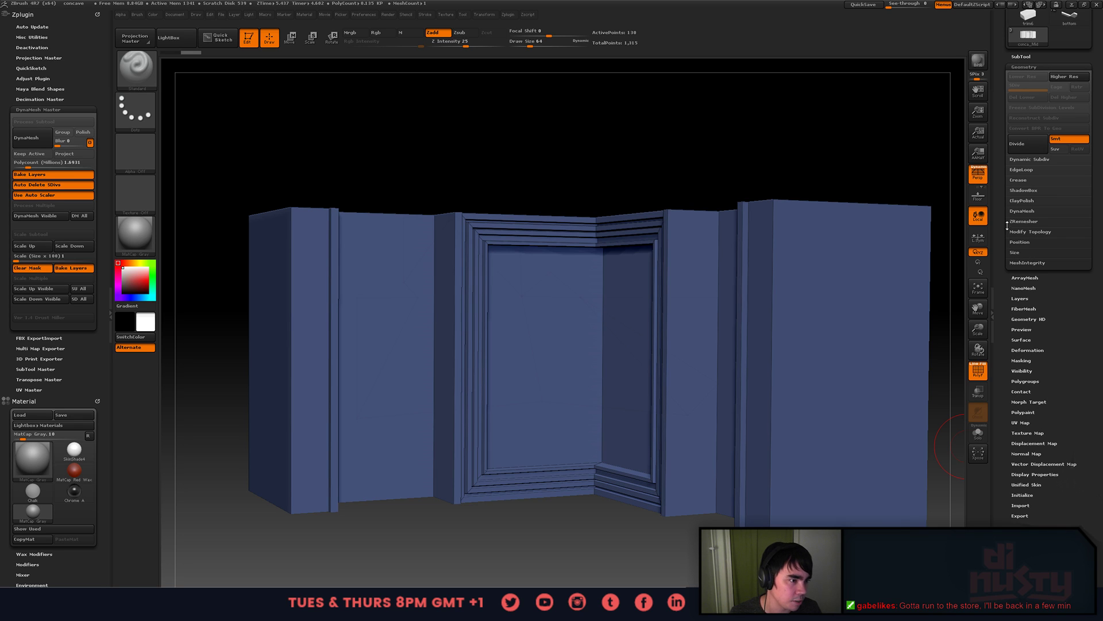
scroll(1005, 223, "up", 1)
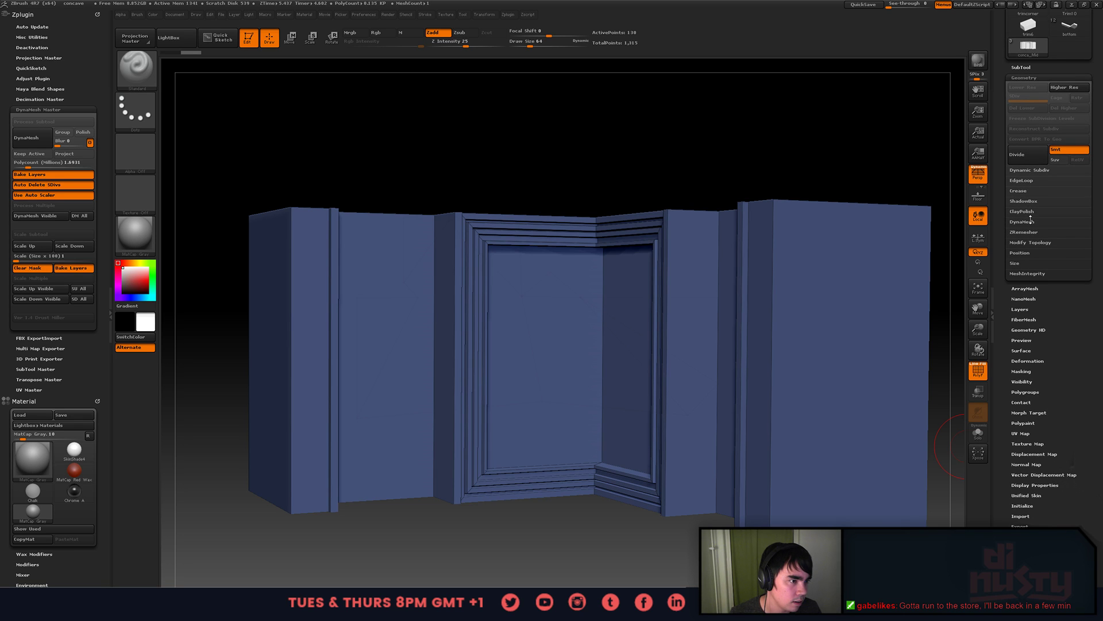
left_click(1022, 232)
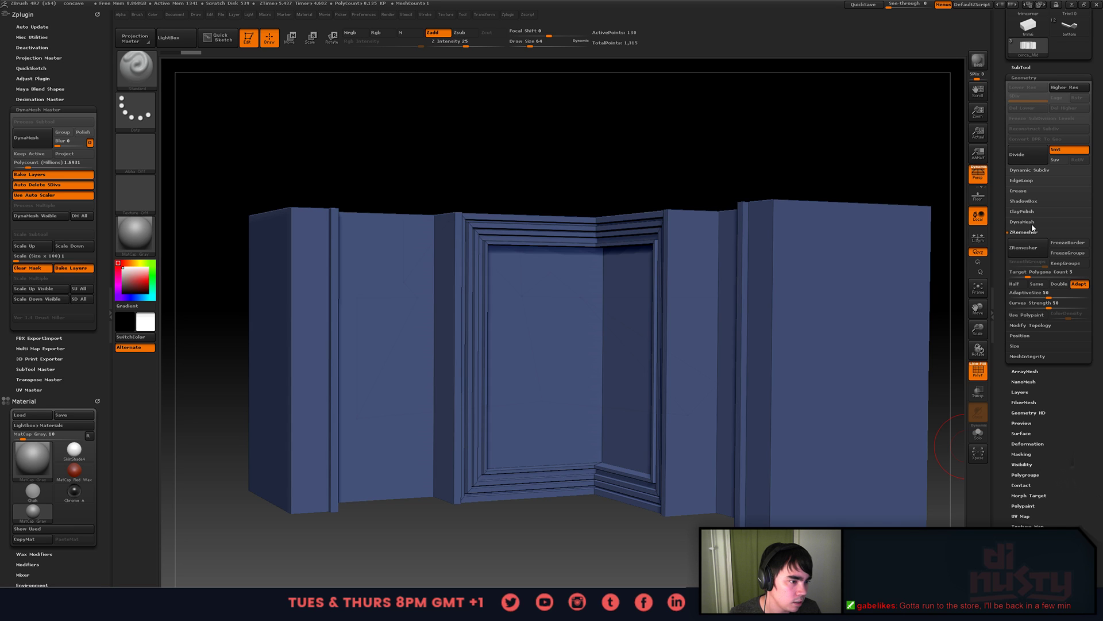
left_click(1044, 325)
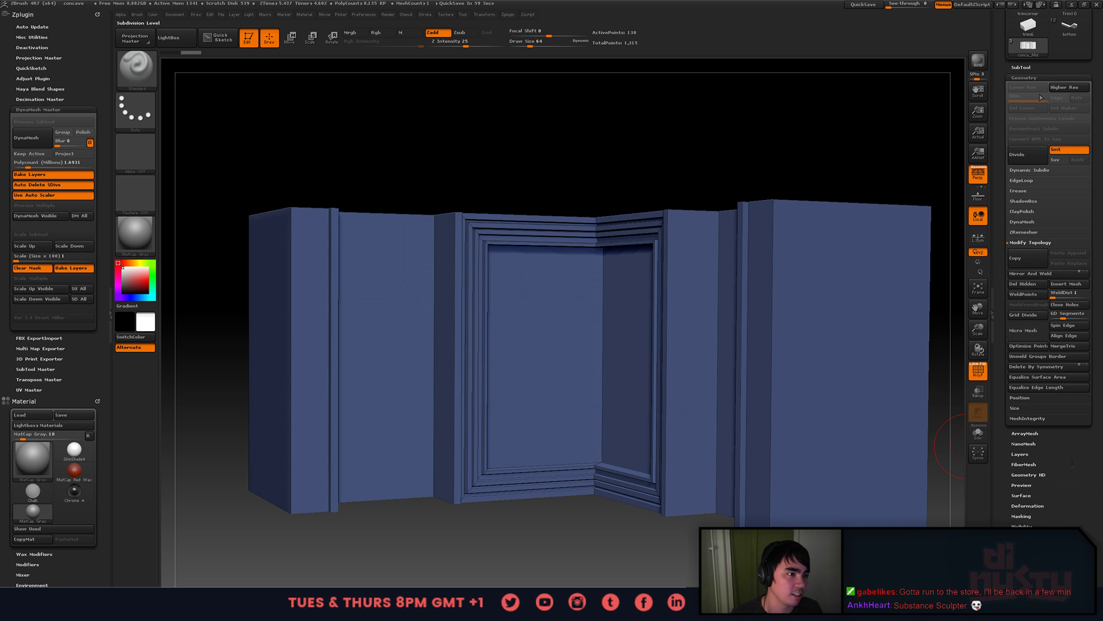
left_click(1024, 283)
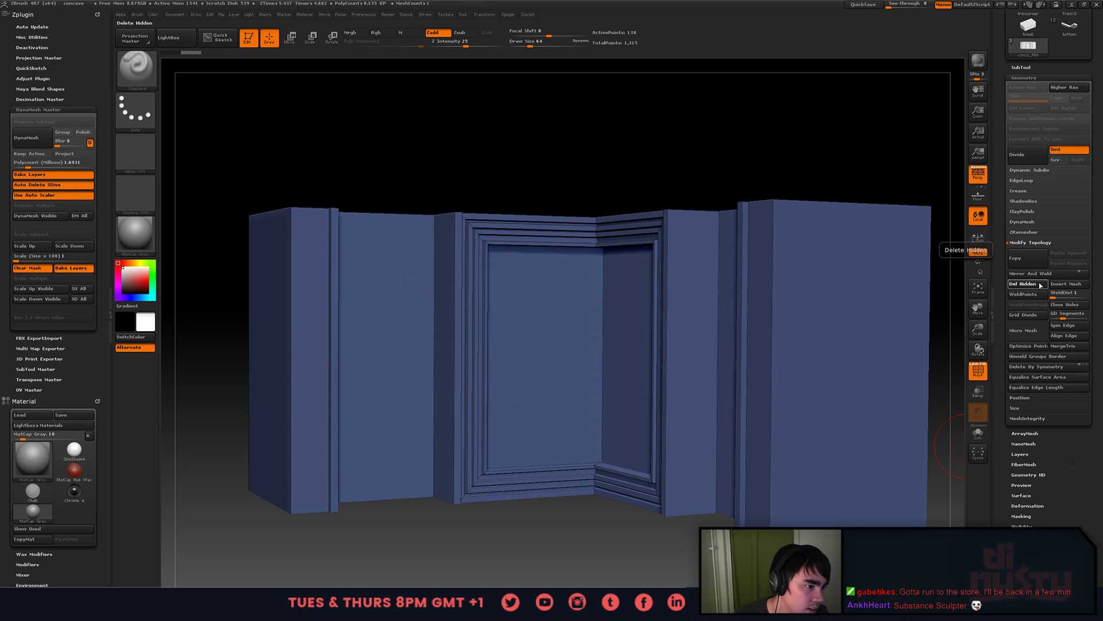
- DynaMesh the wall subtool without balusters and turn off the polyframe display
left_click(1022, 68)
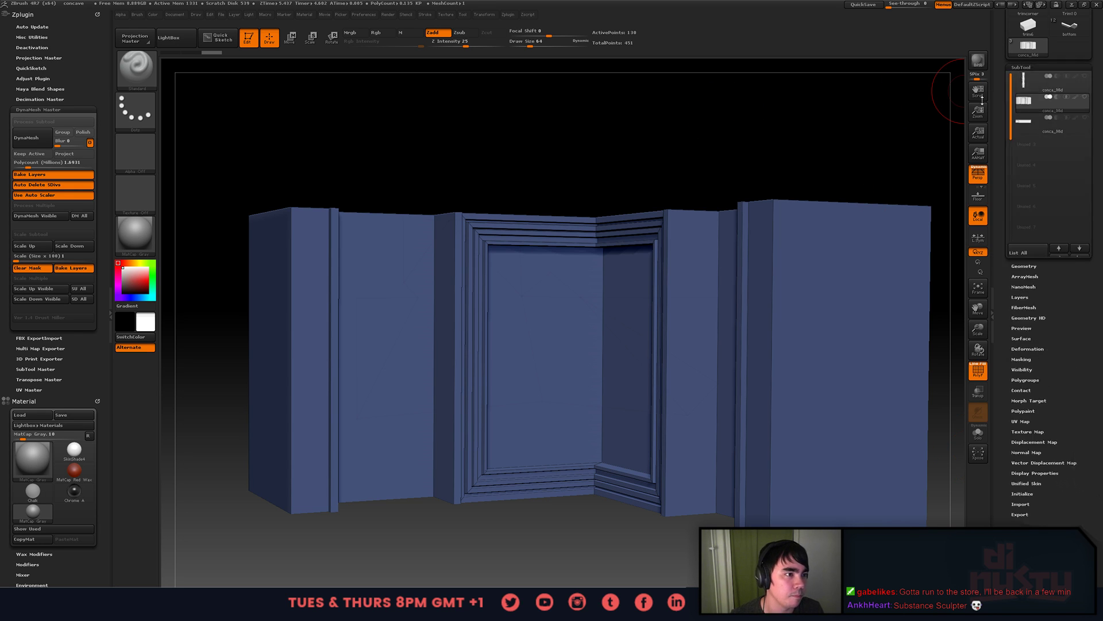
key("f")
left_click_drag(768, 124, 759, 215, "alt")
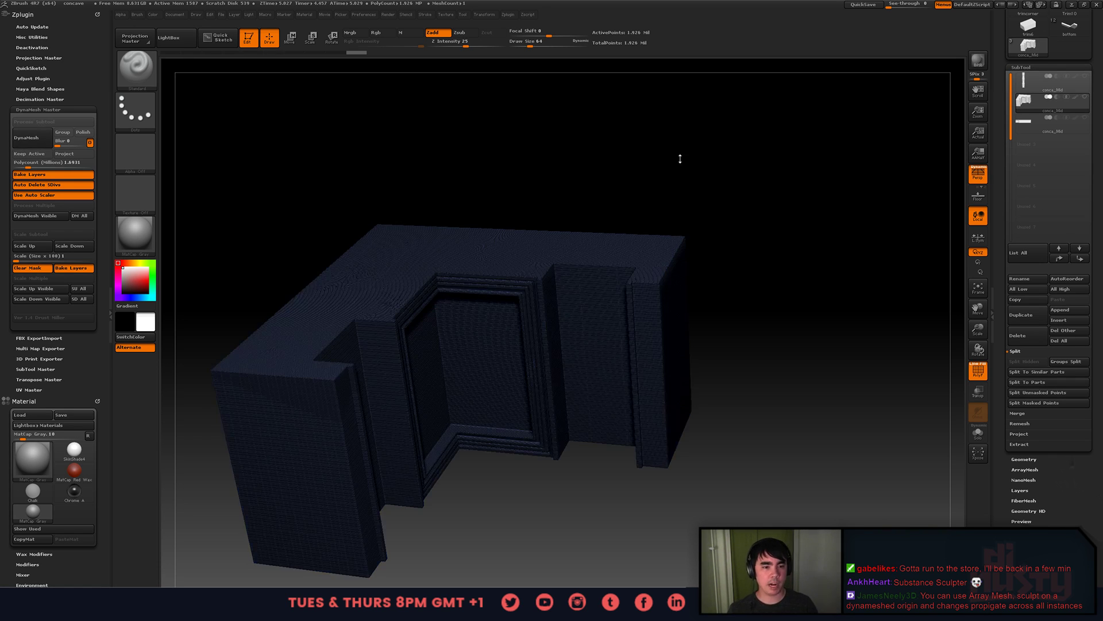
key("shift+f")
mouse_move(763, 197)
left_mouse_down("shift")
mouse_move(753, 182)
mouse_move(614, 188)
mouse_move(788, 258)
mouse_move(796, 310)
left_mouse_up("shift")
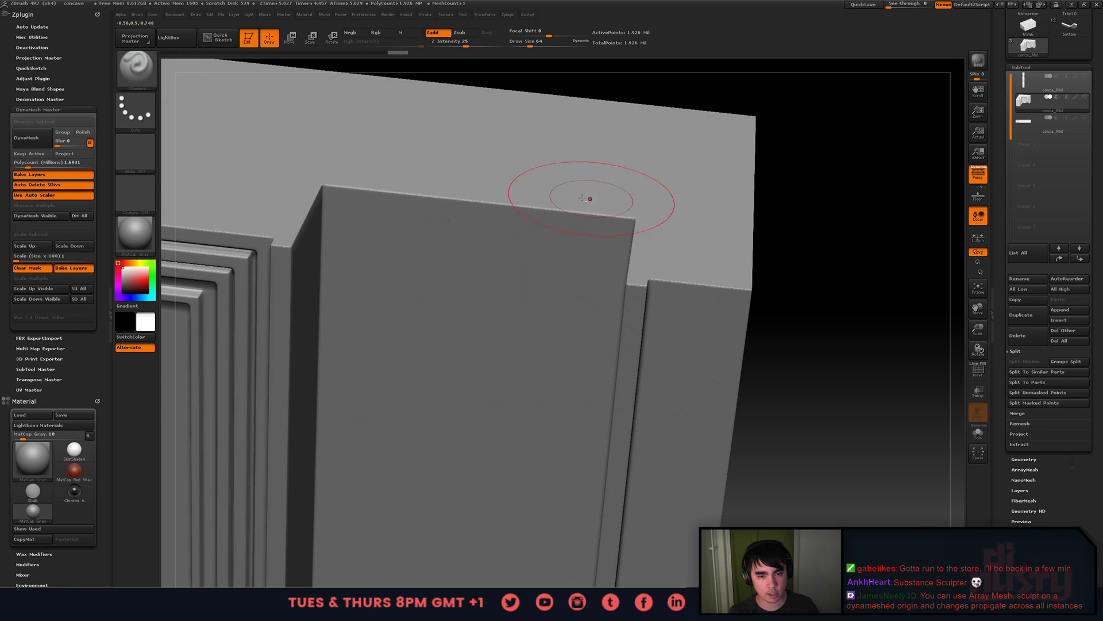
- Set the draw size to 11 and load the Trim Smooth Border brush for the corner beside the panel frame
key("space")
left_click_drag(290, 249, 280, 249)
right_click_drag(286, 246, 580, 301, "alt")
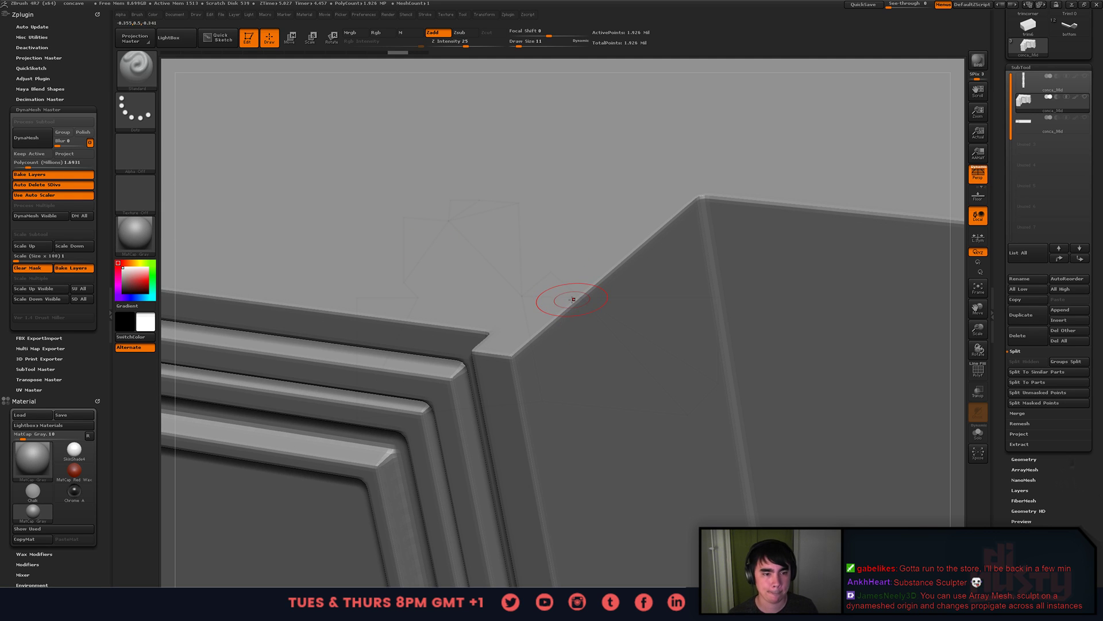
right_click_drag(677, 347, 666, 322)
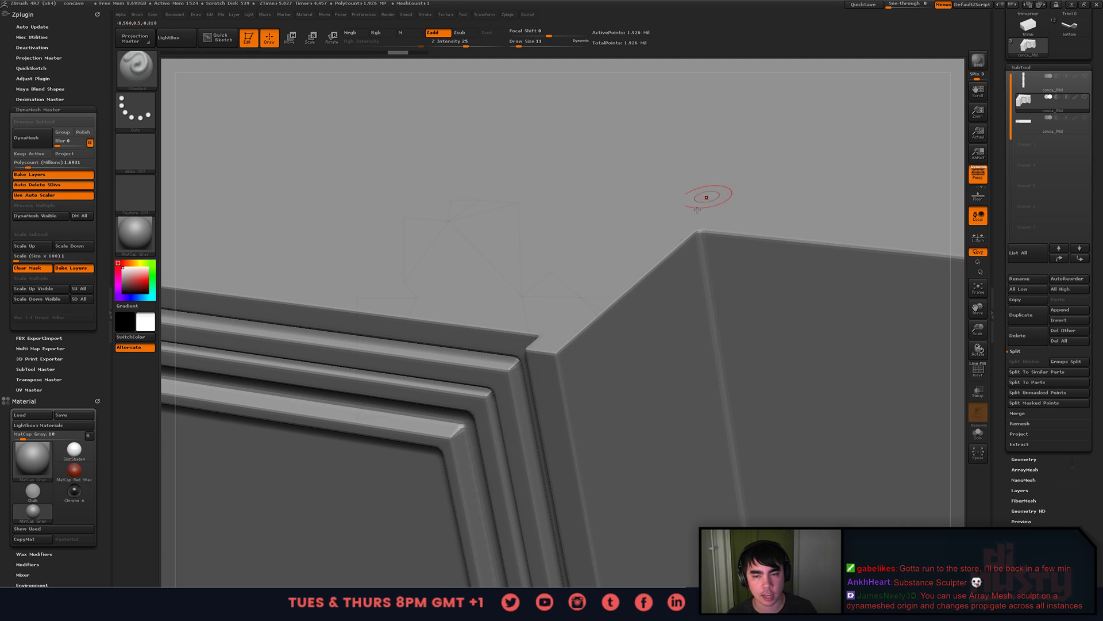
left_click(396, 15)
left_click(129, 75)
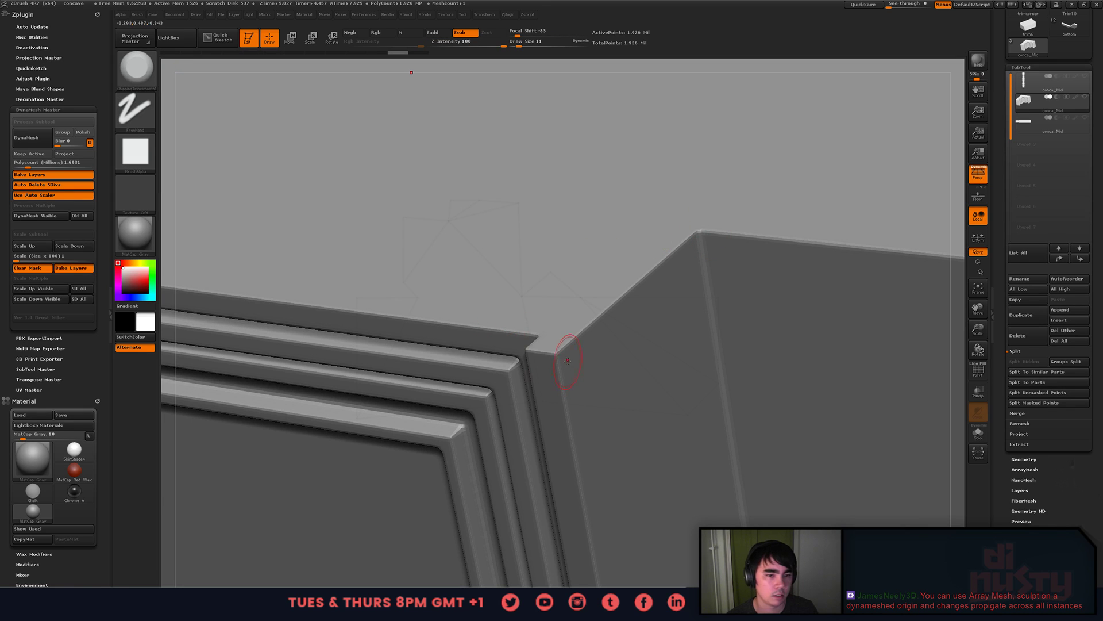
- Try a short trim stroke on the corner edge beside the panel frame and undo it
mouse_move(566, 345)
left_mouse_down()
mouse_move(551, 357)
mouse_move(562, 355)
left_mouse_up()
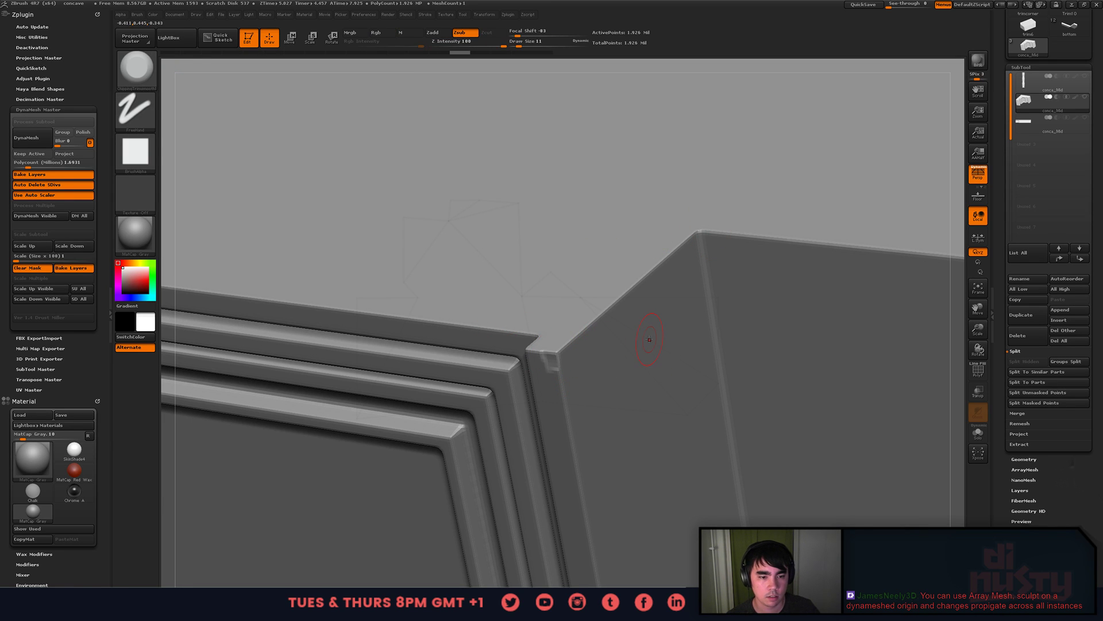
key("ctrl+z")
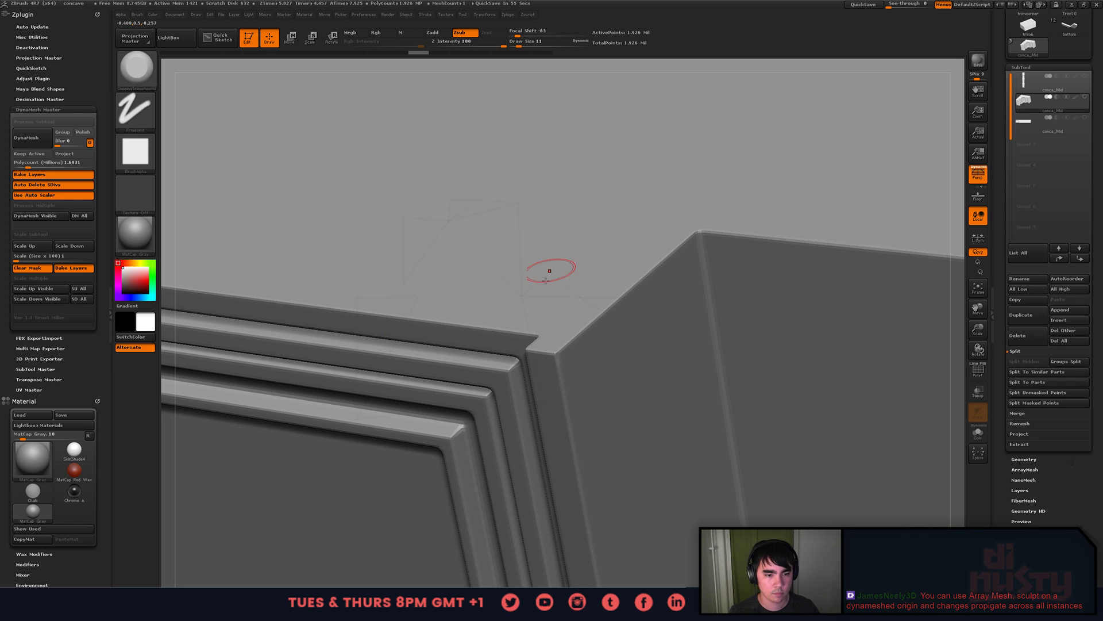
- Mask everything except the top corner edges beside the panel frame and trim a small chip into the exposed edge
mouse_move(678, 246)
left_mouse_down("ctrl")
mouse_move(568, 345)
mouse_move(531, 347)
mouse_move(492, 330)
mouse_move(546, 334)
mouse_move(656, 261)
mouse_move(560, 416)
mouse_move(586, 489)
left_mouse_up("ctrl")
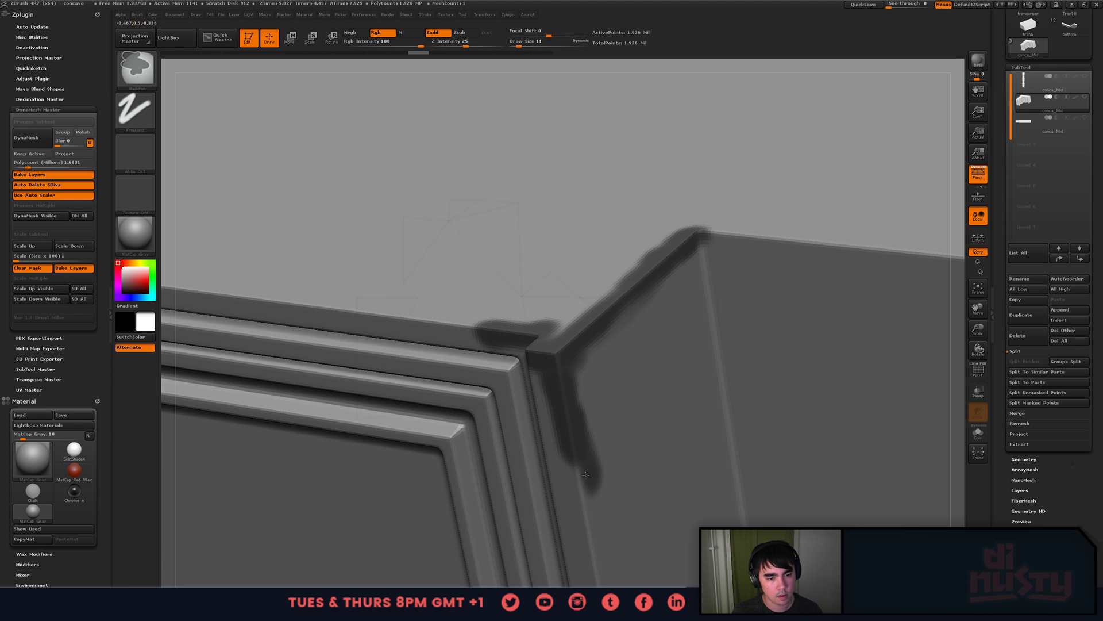
left_click(689, 393, "ctrl")
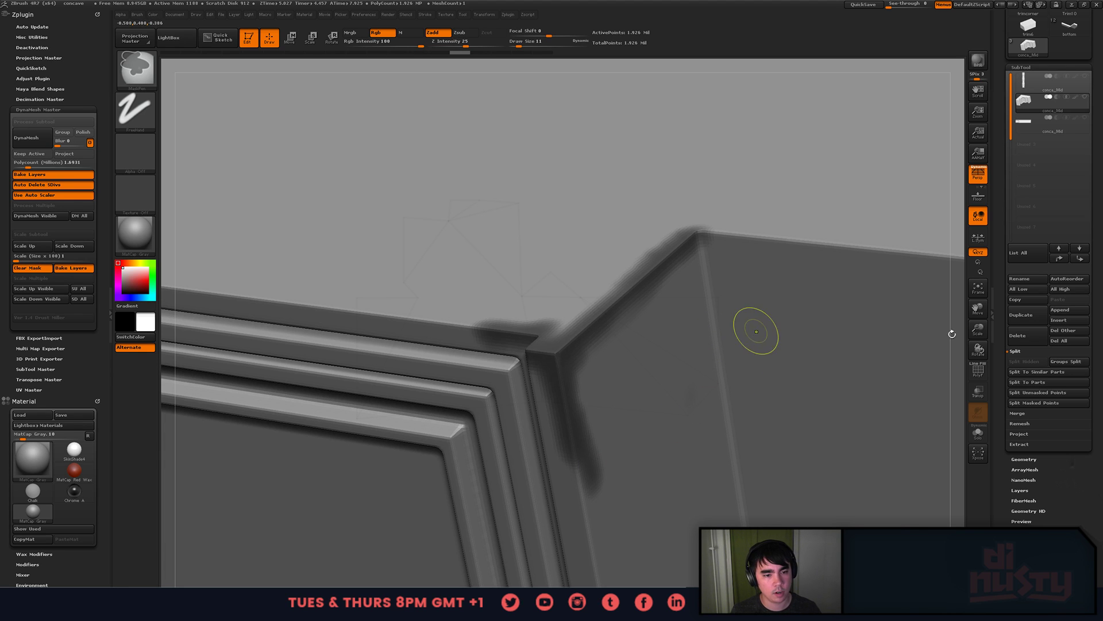
key("ctrl+z")
mouse_move(957, 333)
left_mouse_down()
mouse_move(953, 359)
mouse_move(919, 270)
mouse_move(804, 178)
mouse_move(739, 229)
mouse_move(701, 299)
mouse_move(739, 316)
mouse_move(743, 249)
left_mouse_up()
left_click(770, 167, "ctrl")
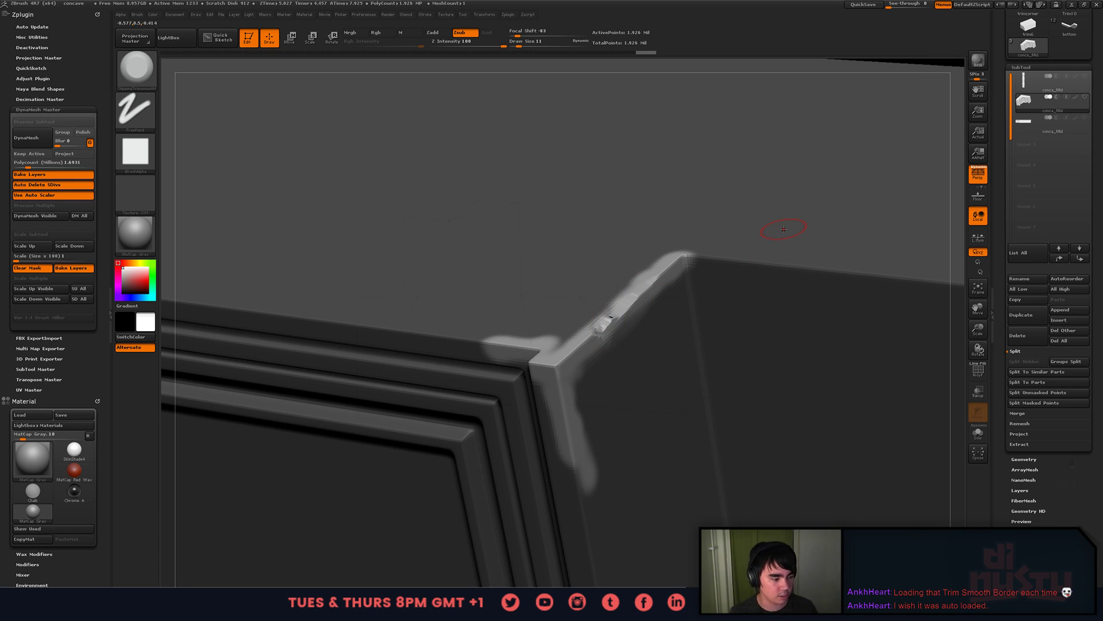
left_click_drag(712, 293, 753, 190, "alt")
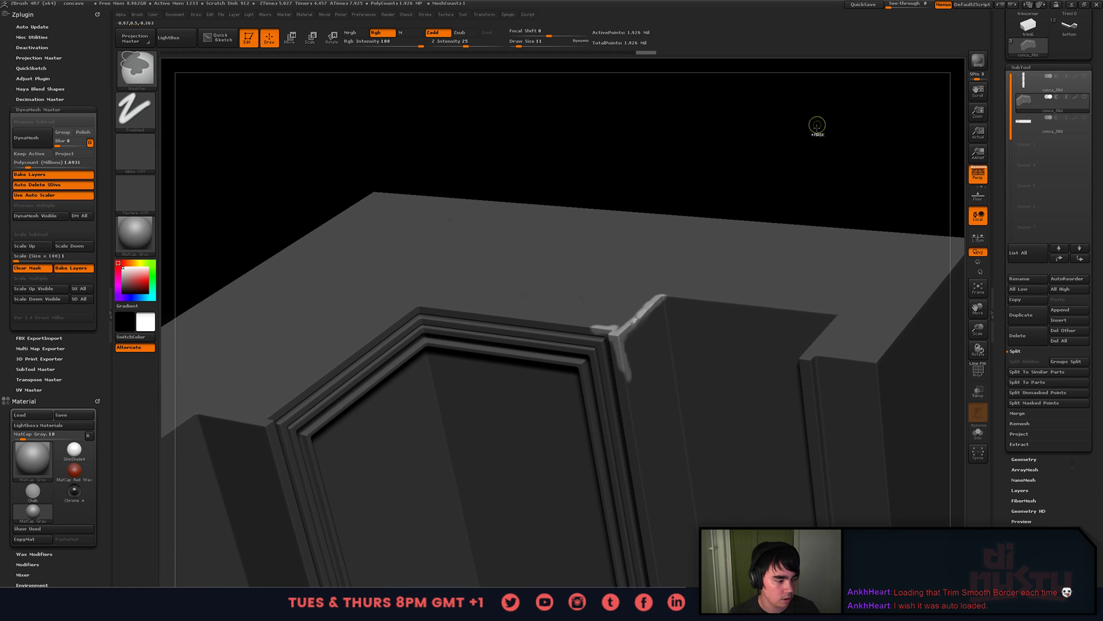
- Clear the mask and inspect the chipped edge beside the panel frame and its mesh density with the polyframe display on
left_click_drag(813, 122, 861, 156, "ctrl")
right_click_drag(661, 295, 581, 357)
right_click_drag(489, 301, 524, 276)
left_click_drag(535, 397, 538, 499)
mouse_move(409, 404)
right_mouse_down("alt")
mouse_move(406, 332)
mouse_move(352, 275)
mouse_move(658, 296)
mouse_move(640, 336)
mouse_move(637, 297)
mouse_move(680, 271)
right_mouse_up("alt")
key("f")
right_click_drag(702, 313, 386, 248)
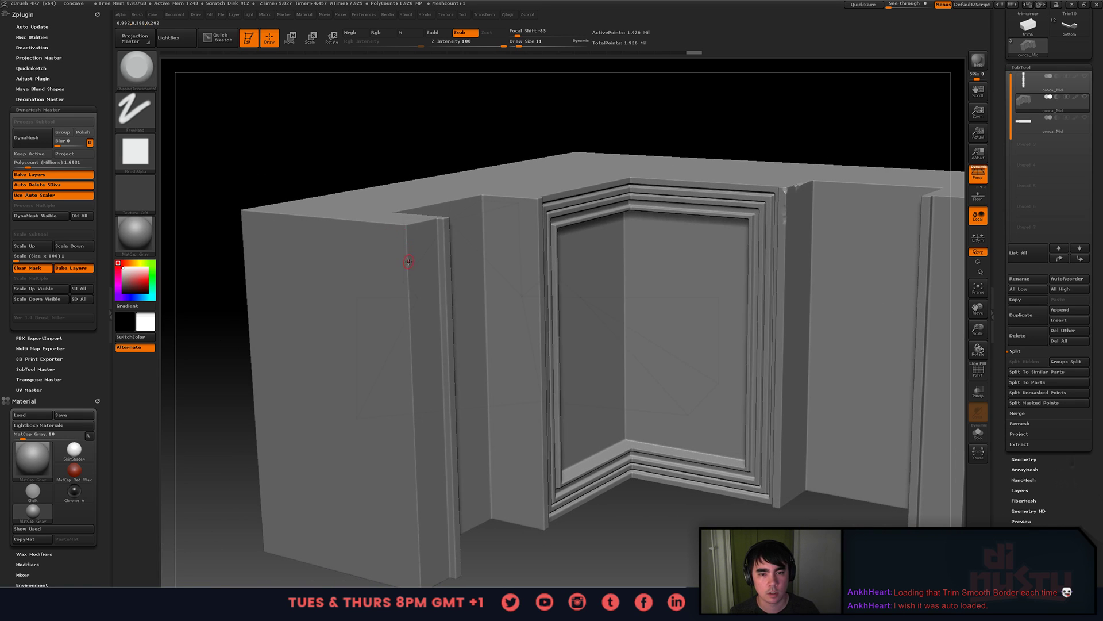
key("shift+f")
right_click_drag(695, 252, 666, 328, "alt")
key("ctrl")
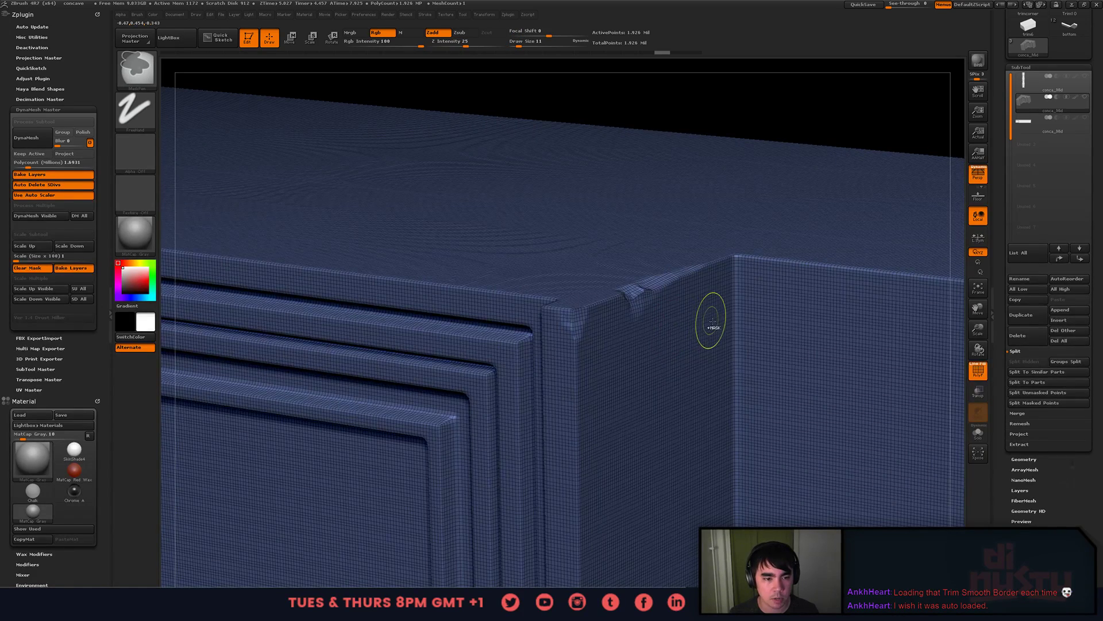
- Undo the edge sculpting and the previous DynaMesh, and DynaMesh the wall again with the polycount set to 2.54655 million
key("ctrl+i")
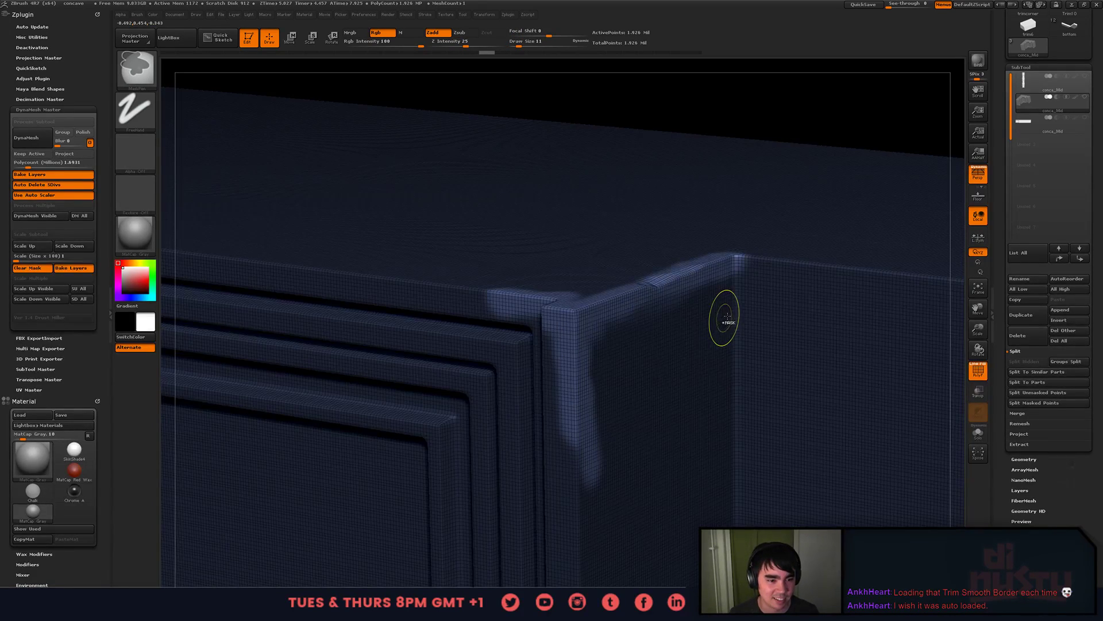
left_click(856, 129, "ctrl")
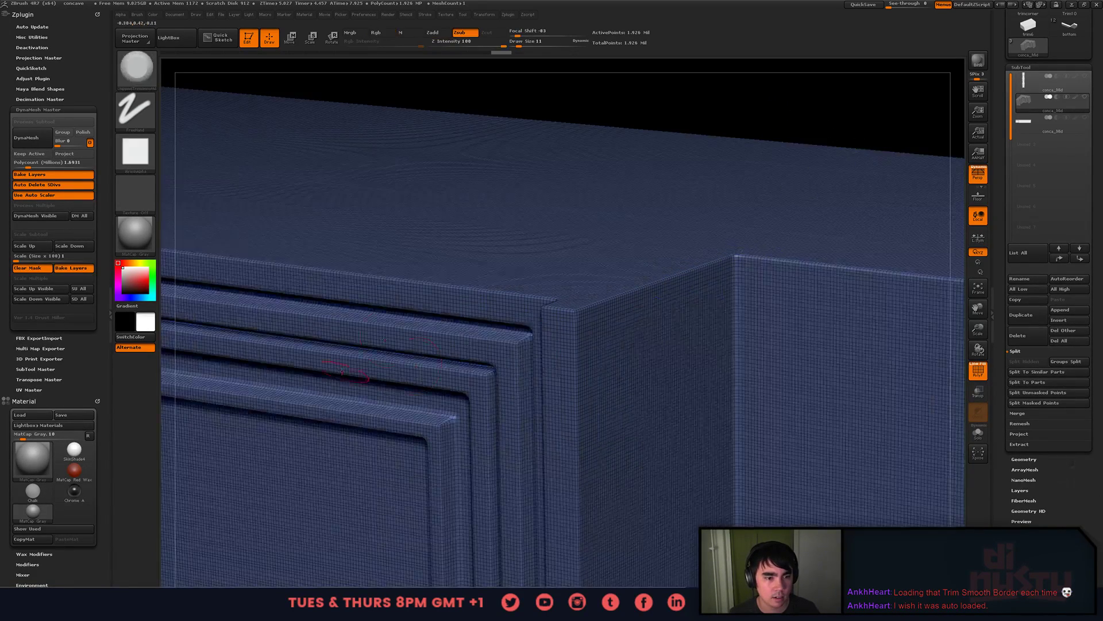
key("shift+f")
key("ctrl+z")
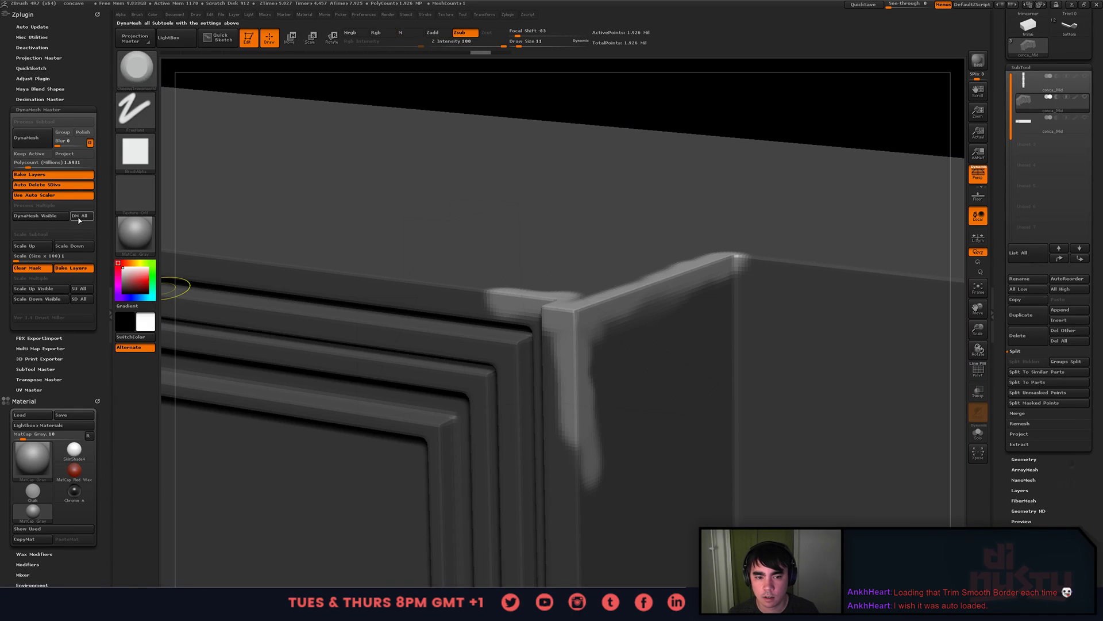
key("ctrl+z")
key("ctrl+z")
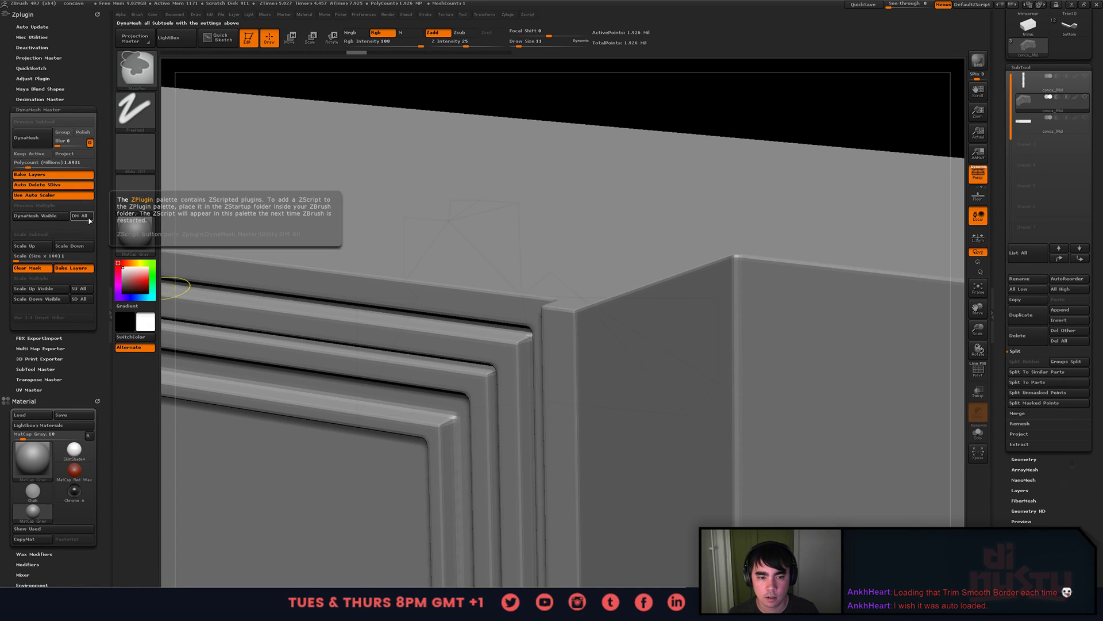
key("ctrl+z")
left_click_drag(29, 163, 36, 167)
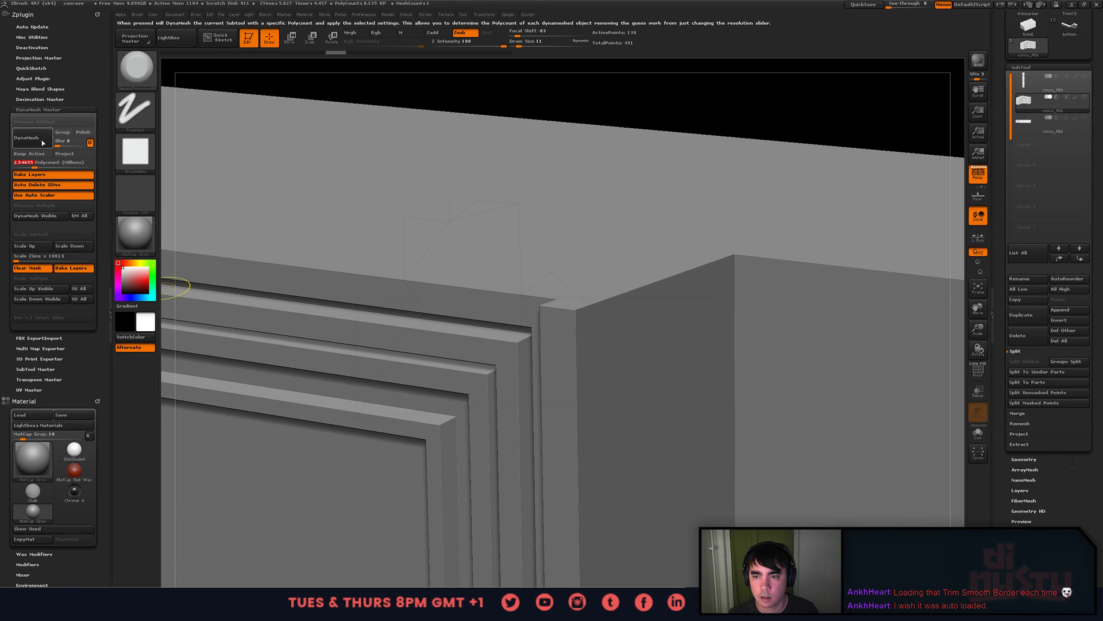
left_click(42, 144)
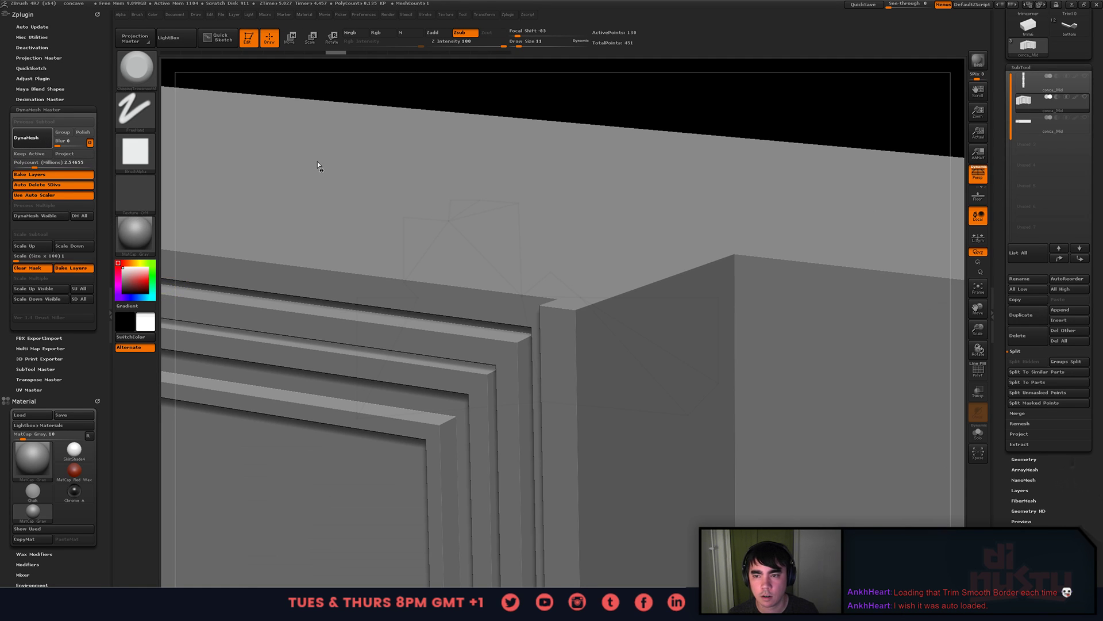
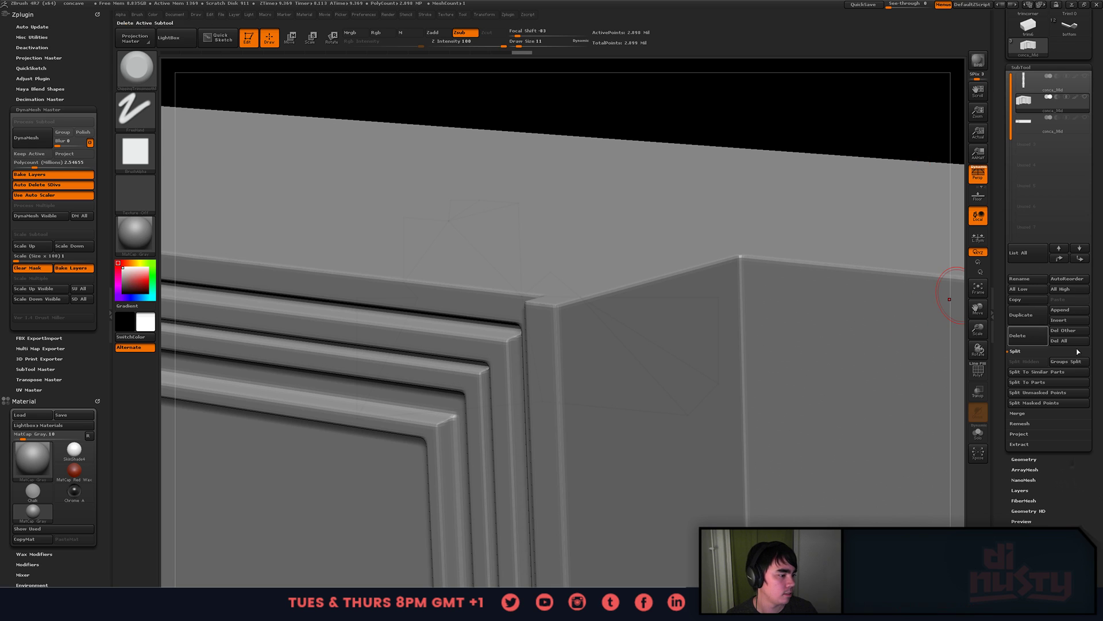
- Isolate the wall's outer end pillar with a rectangular visibility selection made from the top view
left_click_drag(748, 272, 588, 291)
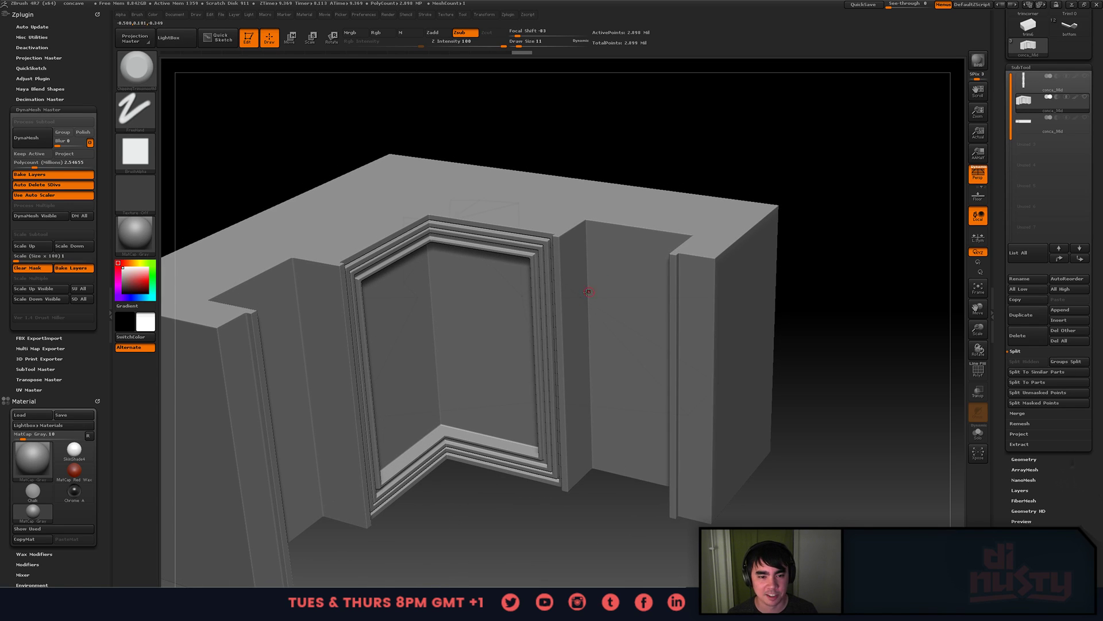
left_click_drag(532, 322, 544, 363, "shift")
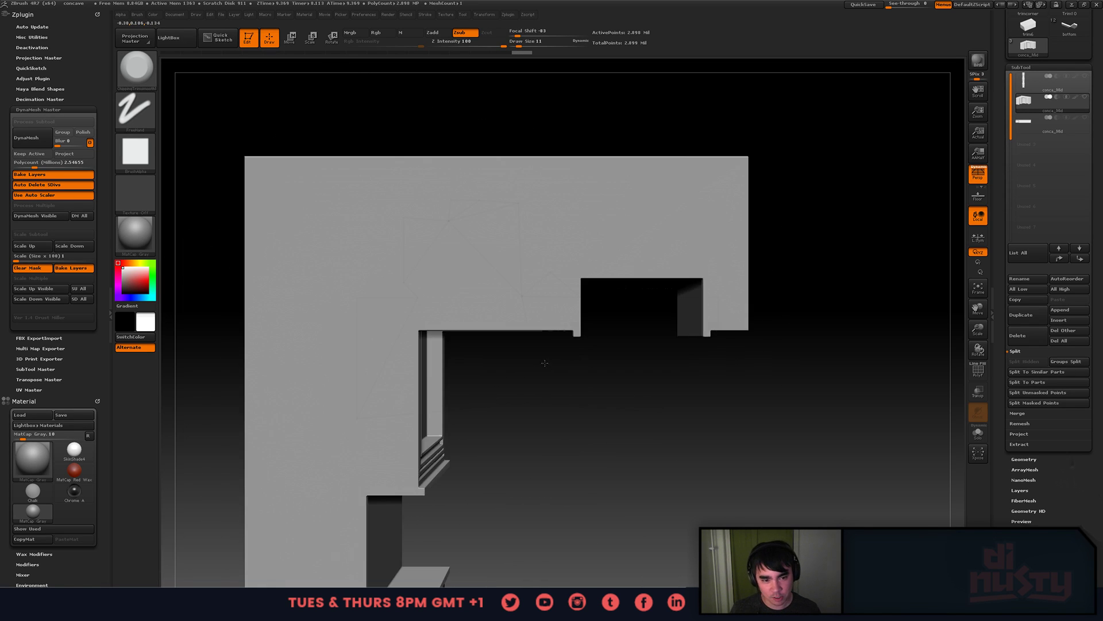
left_click_drag(464, 271, 653, 406, "ctrl+shift")
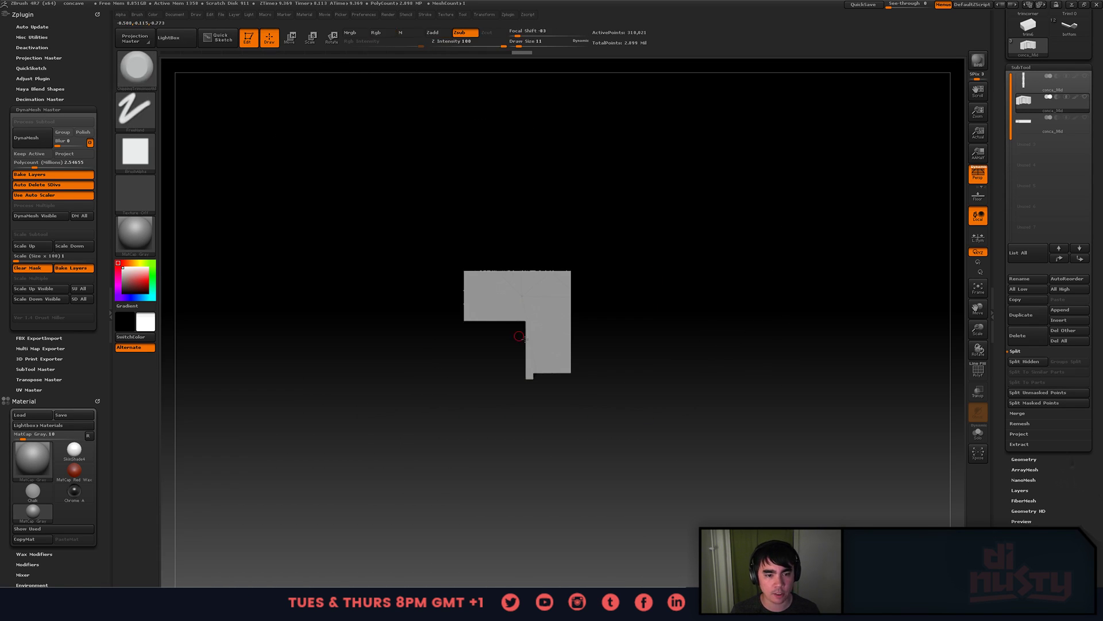
key("f")
- Trim chips into the end pillar's top front corner, along its top side edge and down the upper part of its vertical edge
left_click_drag(616, 291, 569, 259)
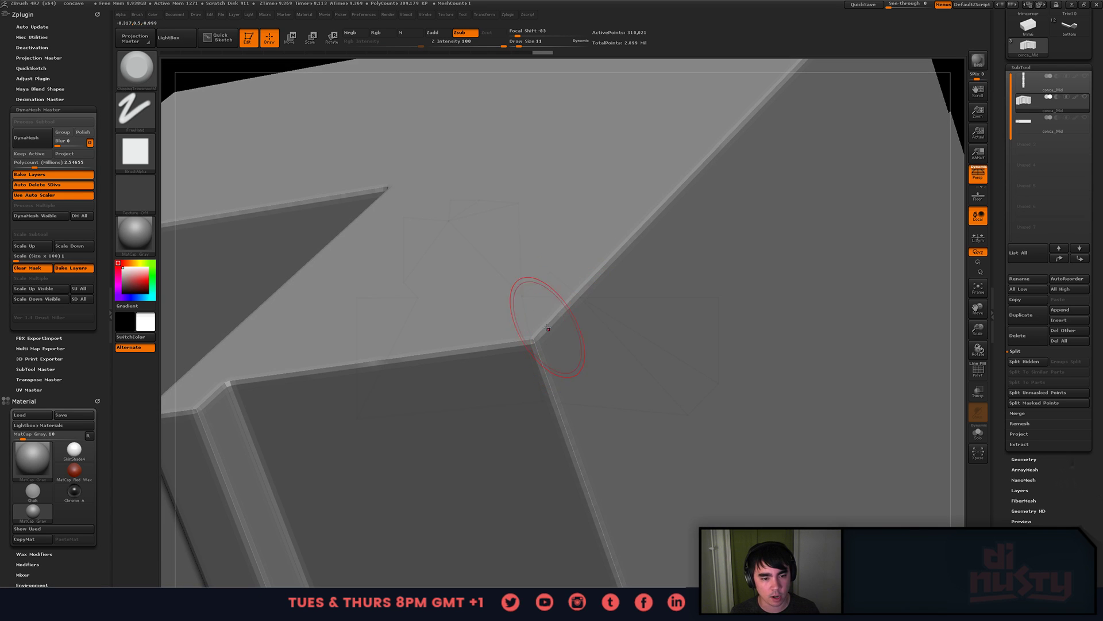
mouse_move(547, 329)
left_mouse_down()
mouse_move(522, 366)
mouse_move(693, 173)
left_mouse_up()
mouse_move(741, 140)
right_mouse_down("alt")
mouse_move(627, 315)
mouse_move(645, 242)
mouse_move(594, 282)
right_mouse_up("alt")
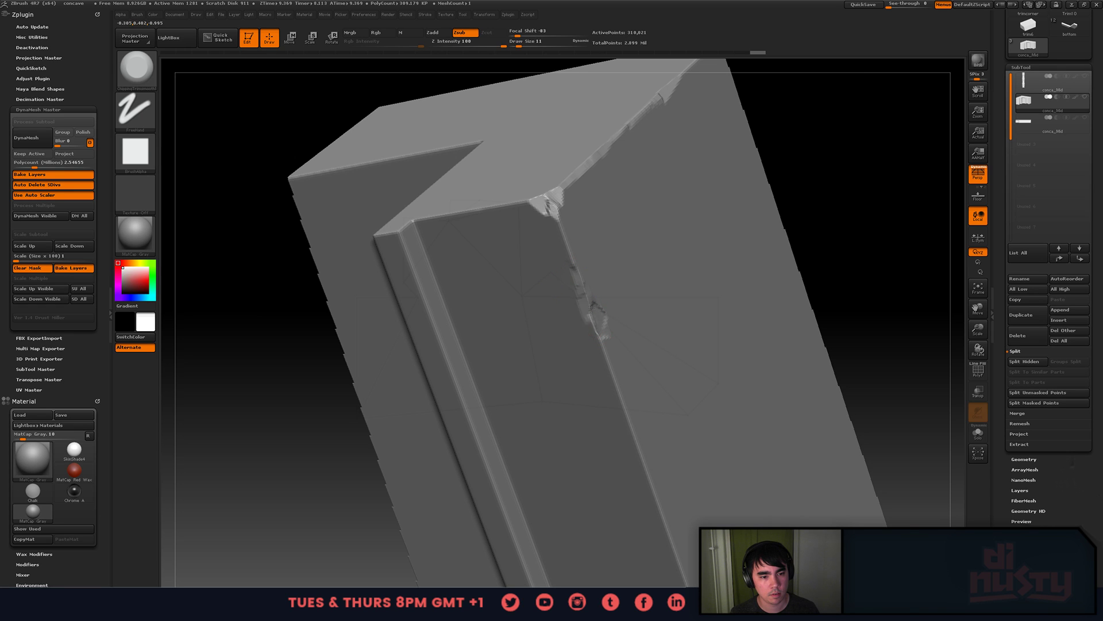
- Hide all but the pillar's front portion and trim uneven wear down its vertical corner edge with Z Intensity set to 52
key("ctrl")
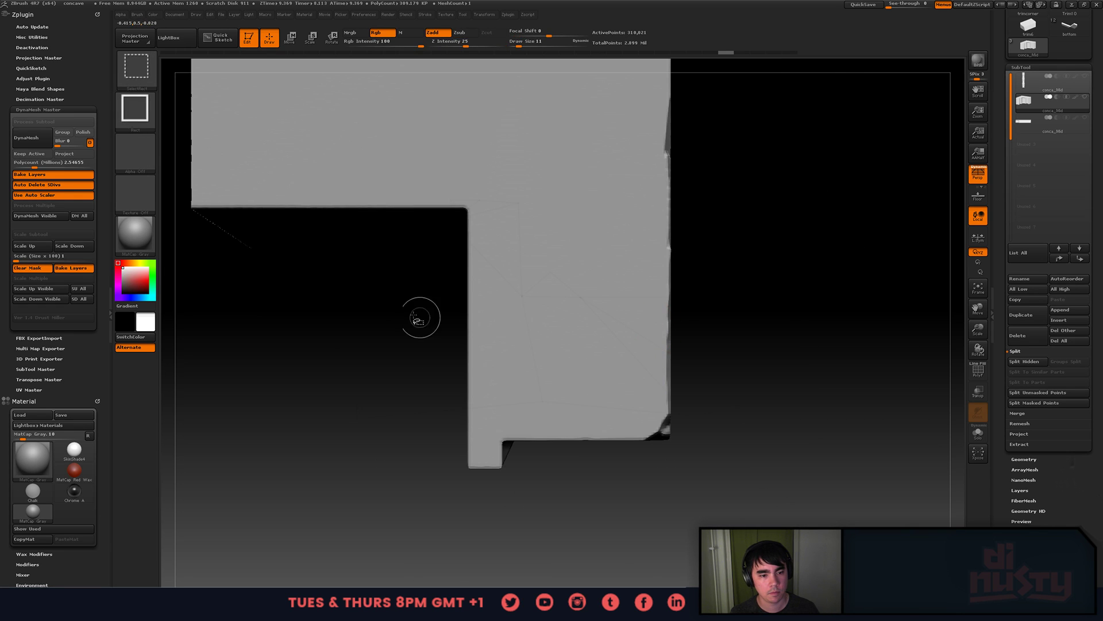
left_click_drag(357, 276, 797, 506, "ctrl+shift")
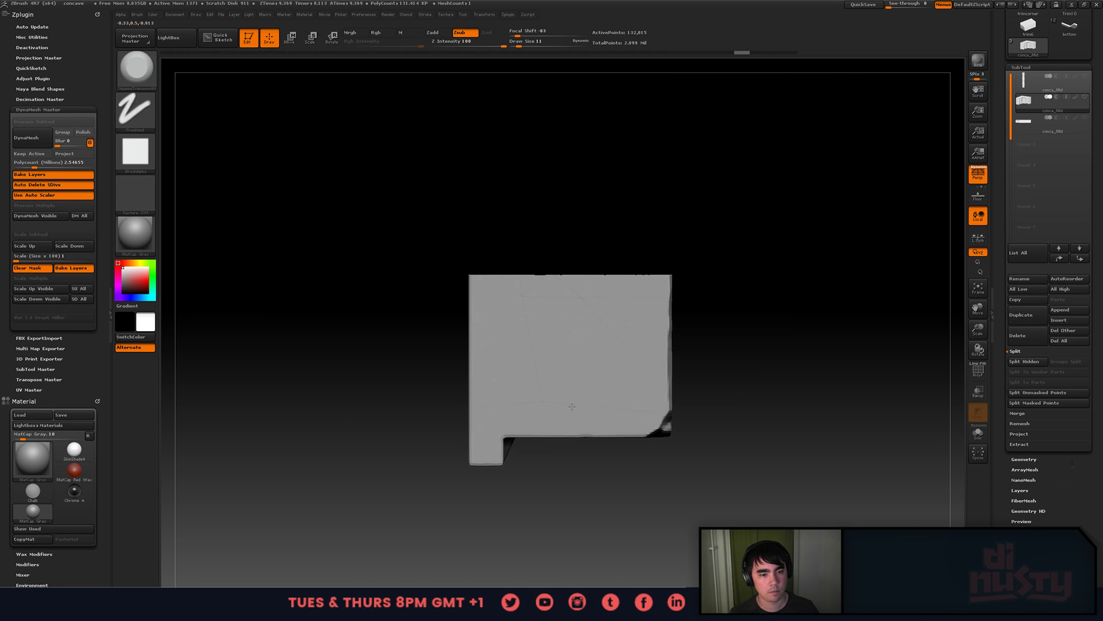
left_click_drag(718, 379, 497, 324)
mouse_move(482, 331)
right_mouse_down("ctrl")
mouse_move(486, 362)
mouse_move(445, 350)
mouse_move(500, 296)
right_mouse_up("ctrl")
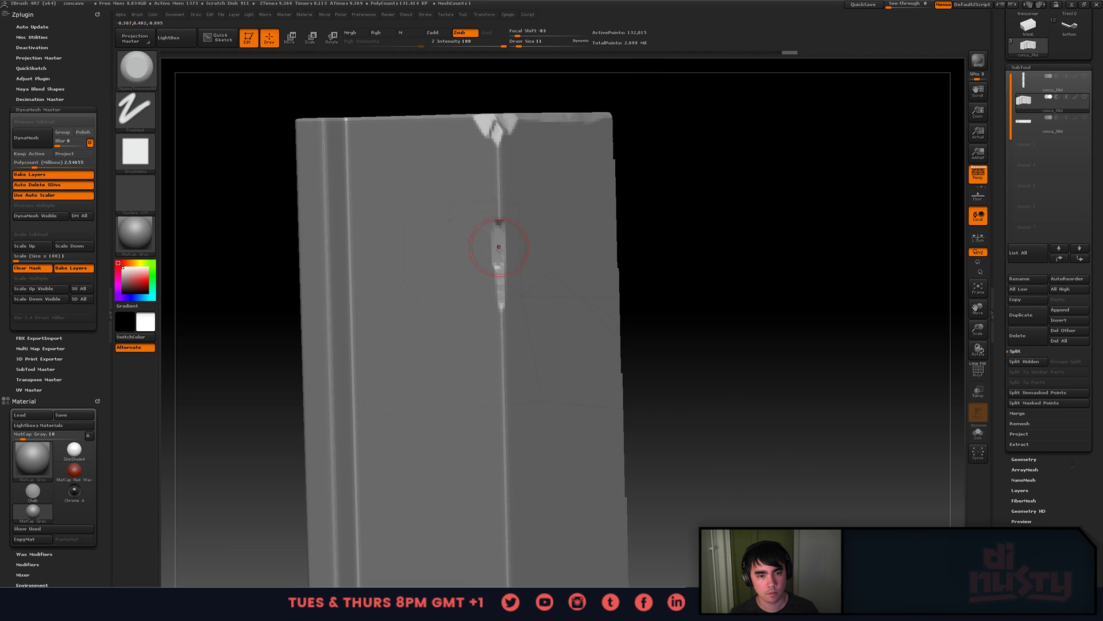
right_click_drag(506, 364, 509, 195, "alt")
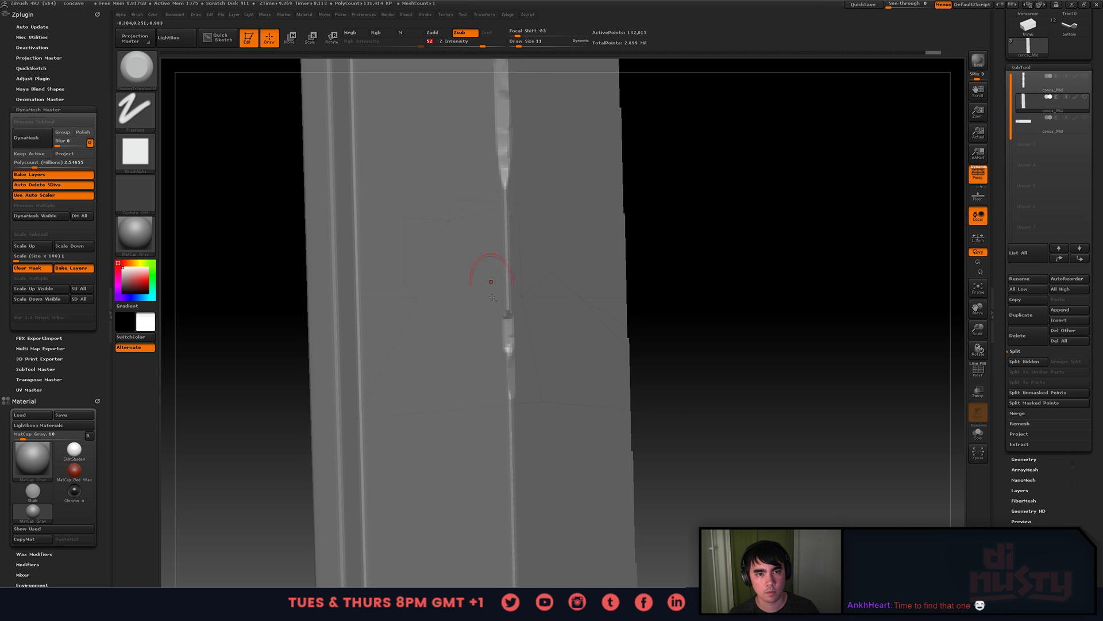
right_click_drag(508, 355, 494, 204, "alt")
left_click_drag(498, 362, 497, 369)
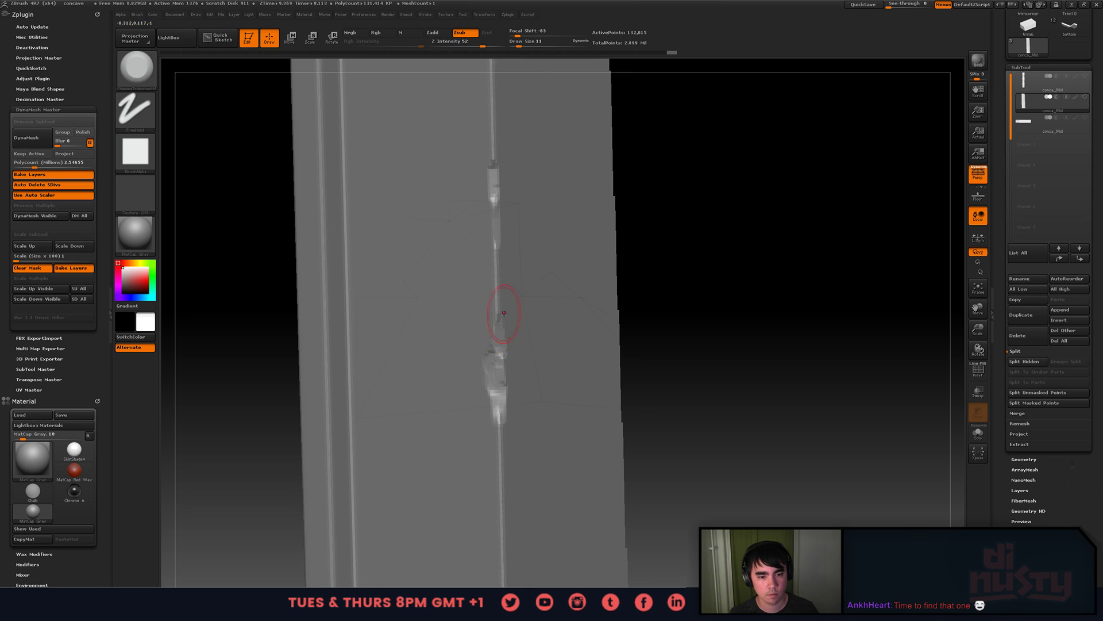
right_click_drag(504, 313, 497, 175, "alt")
right_click_drag(500, 466, 503, 399, "alt")
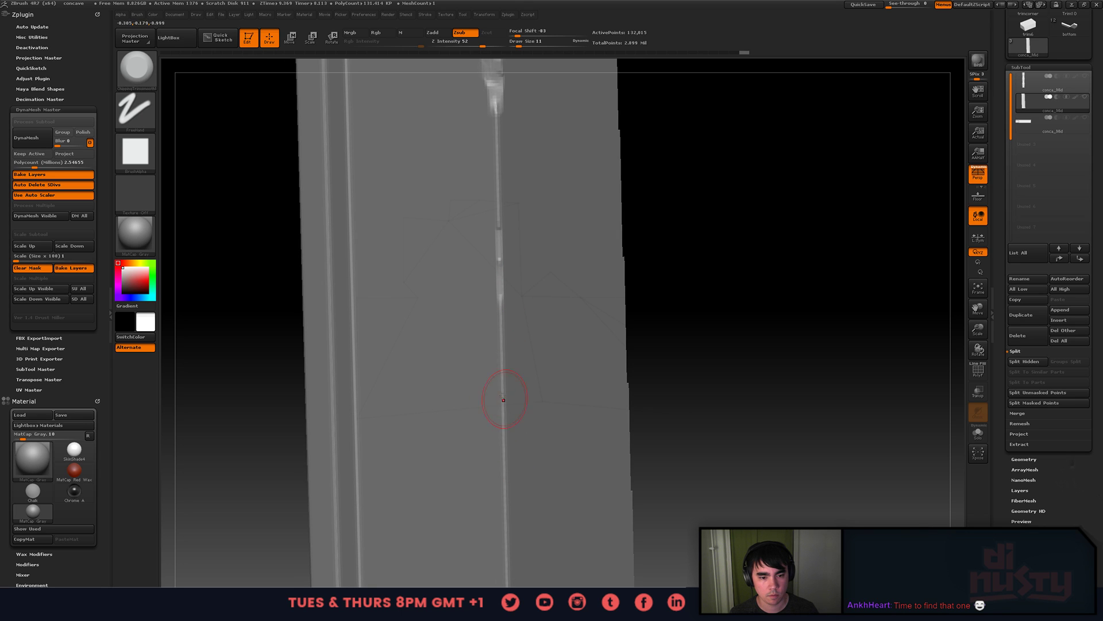
mouse_move(507, 483)
right_mouse_down("alt")
mouse_move(532, 481)
mouse_move(538, 493)
right_mouse_up("alt")
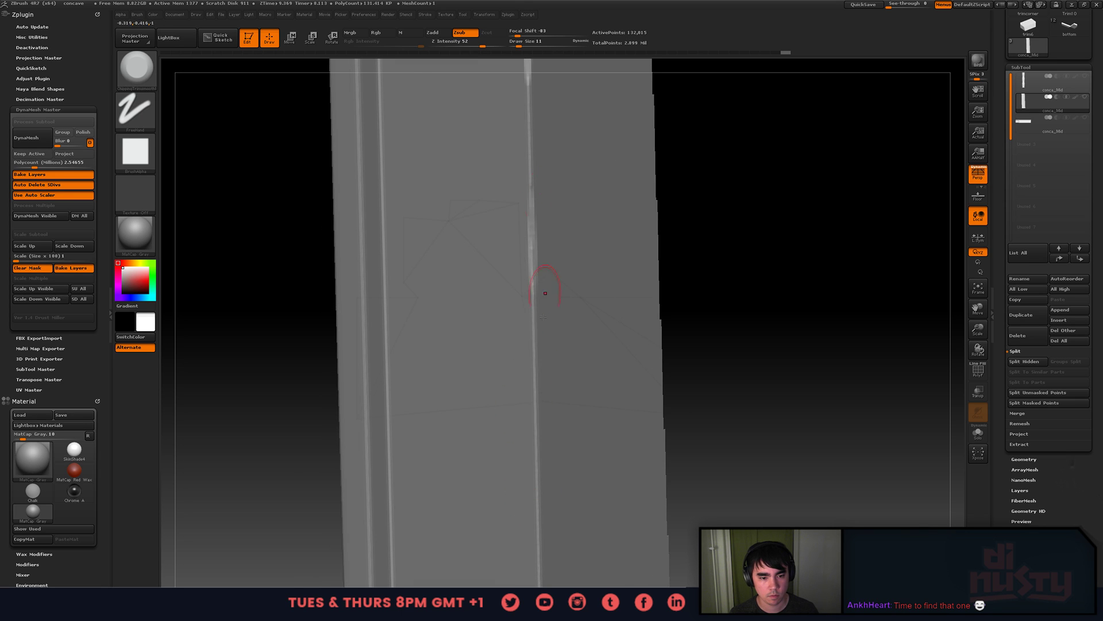
- Trim a small chip into the pillar's bottom front corner and the edges meeting there
mouse_move(517, 404)
right_mouse_down()
mouse_move(542, 389)
mouse_move(558, 307)
right_mouse_up()
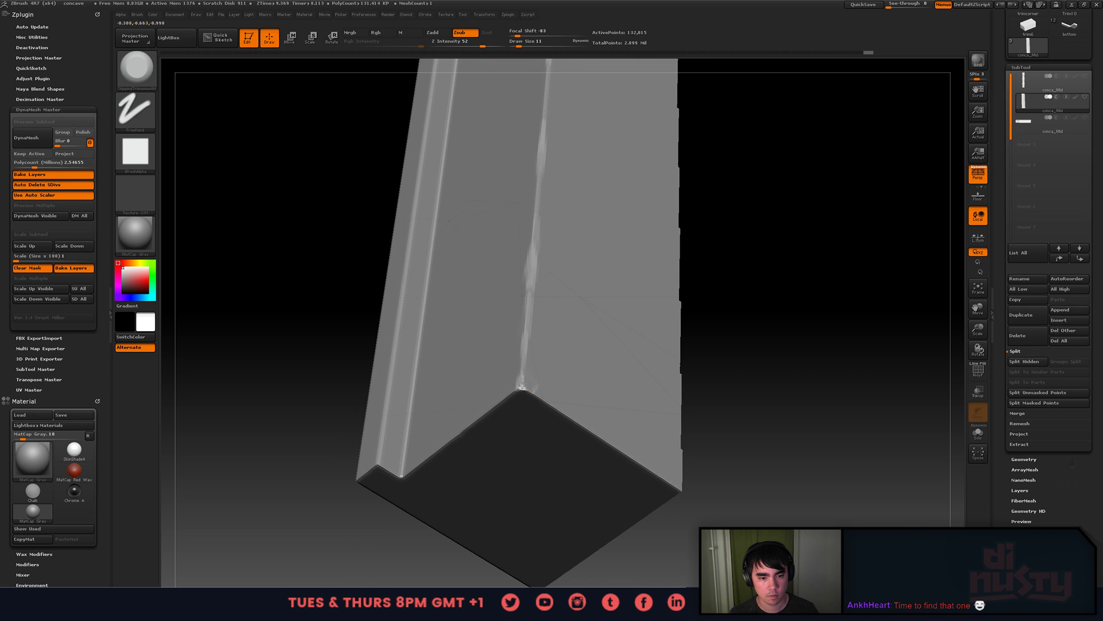
left_click_drag(505, 397, 527, 389)
mouse_move(528, 390)
left_mouse_down("shift")
mouse_move(508, 399)
mouse_move(564, 402)
mouse_move(543, 403)
left_mouse_up("shift")
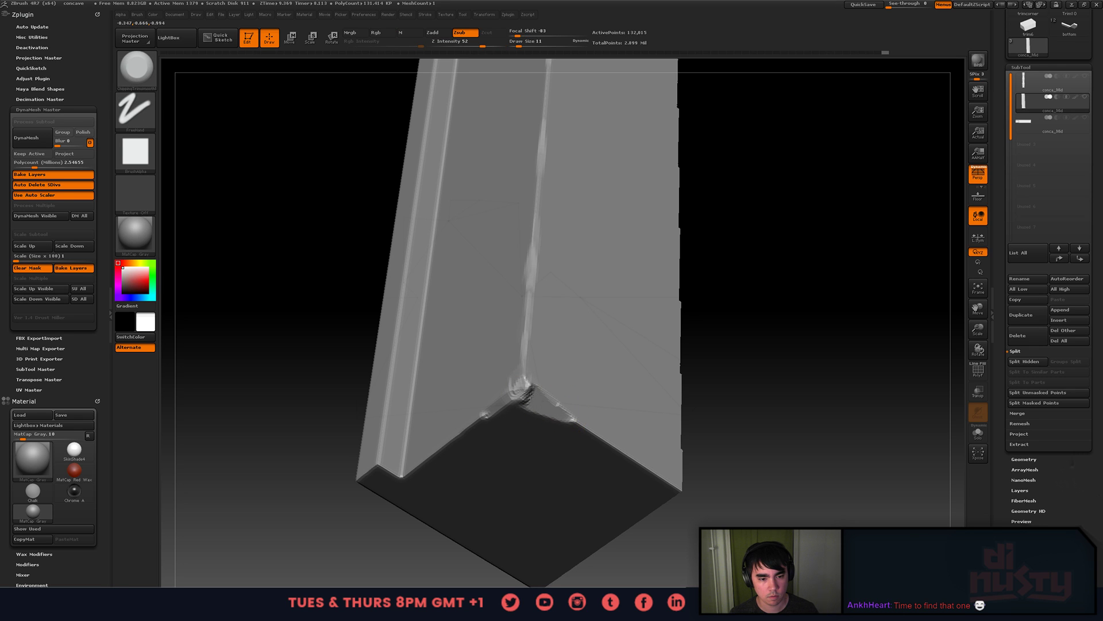
right_click_drag(524, 363, 840, 335)
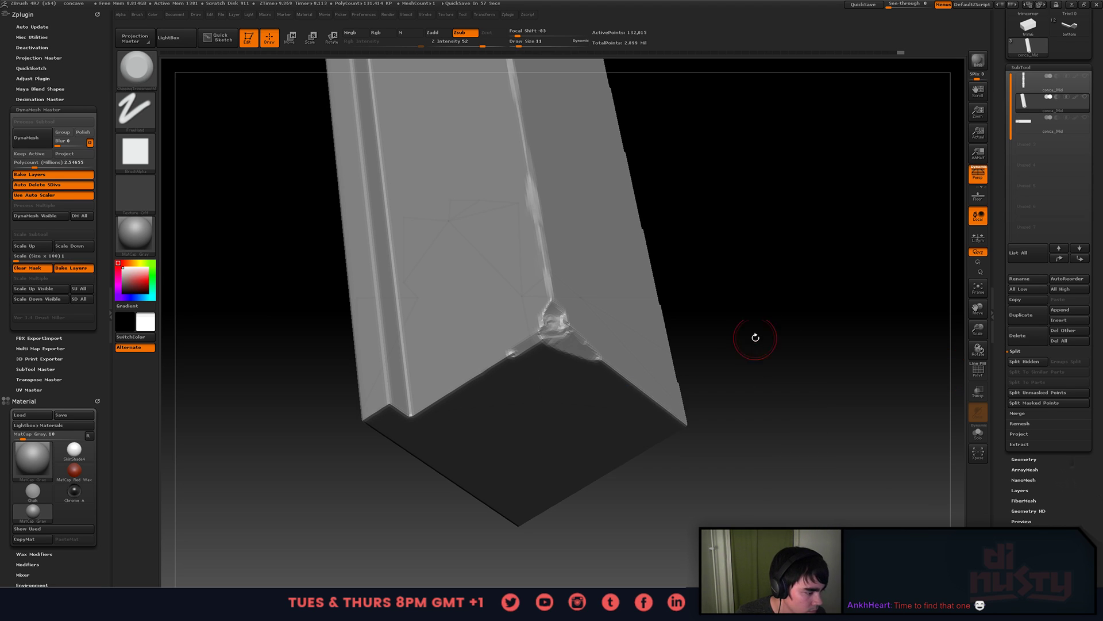
- Set the draw size to 8 and trim chips into the pillar's bottom front edge and the bottom corner of its narrow raised strip
right_click_drag(700, 335, 706, 286)
right_click(706, 286)
mouse_move(635, 311)
left_mouse_down()
mouse_move(702, 320)
mouse_move(632, 304)
left_mouse_up()
key("space")
key("space")
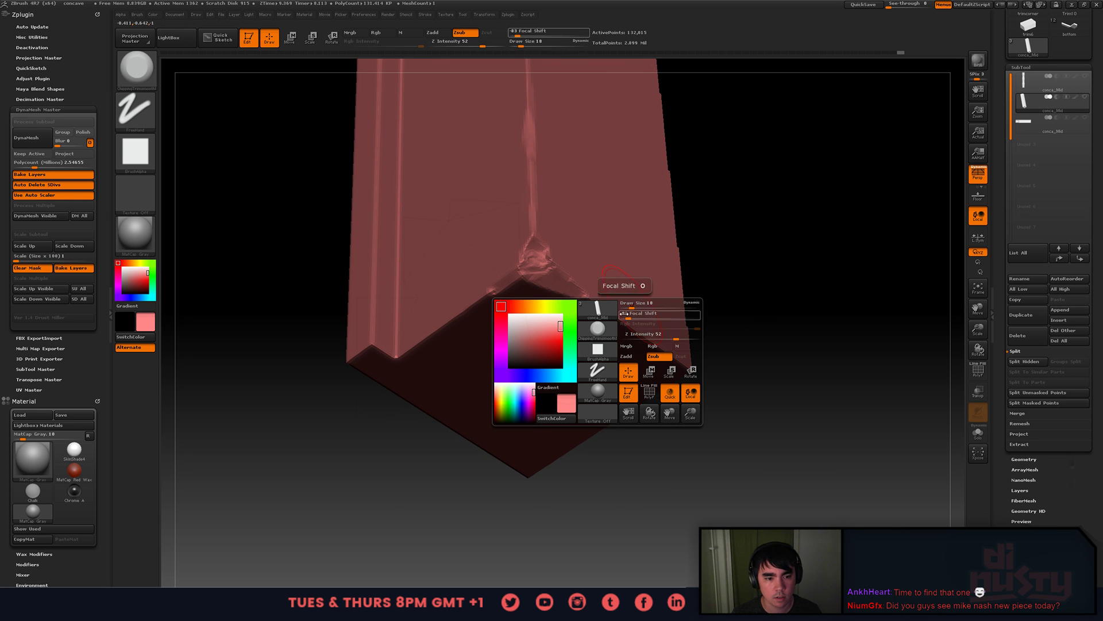
left_click_drag(543, 321, 509, 315)
mouse_move(596, 244)
right_mouse_down("ctrl")
mouse_move(562, 268)
mouse_move(468, 291)
right_mouse_up("ctrl")
mouse_move(458, 313)
left_mouse_down()
mouse_move(421, 329)
mouse_move(481, 294)
left_mouse_up()
key("space")
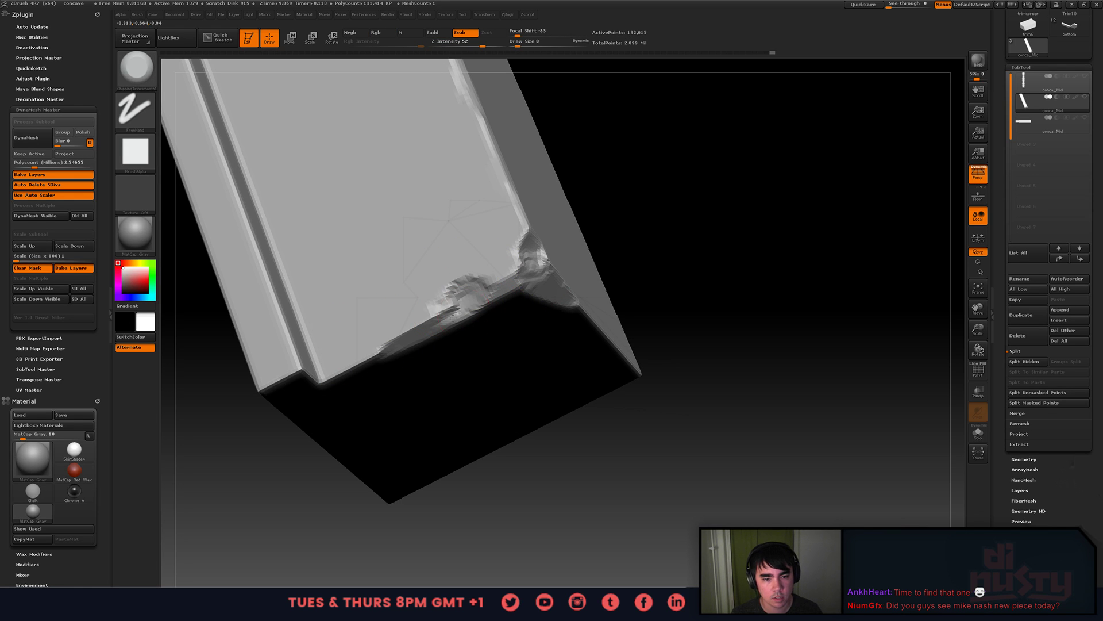
mouse_move(460, 331)
right_mouse_down()
mouse_move(468, 296)
mouse_move(378, 354)
right_mouse_up()
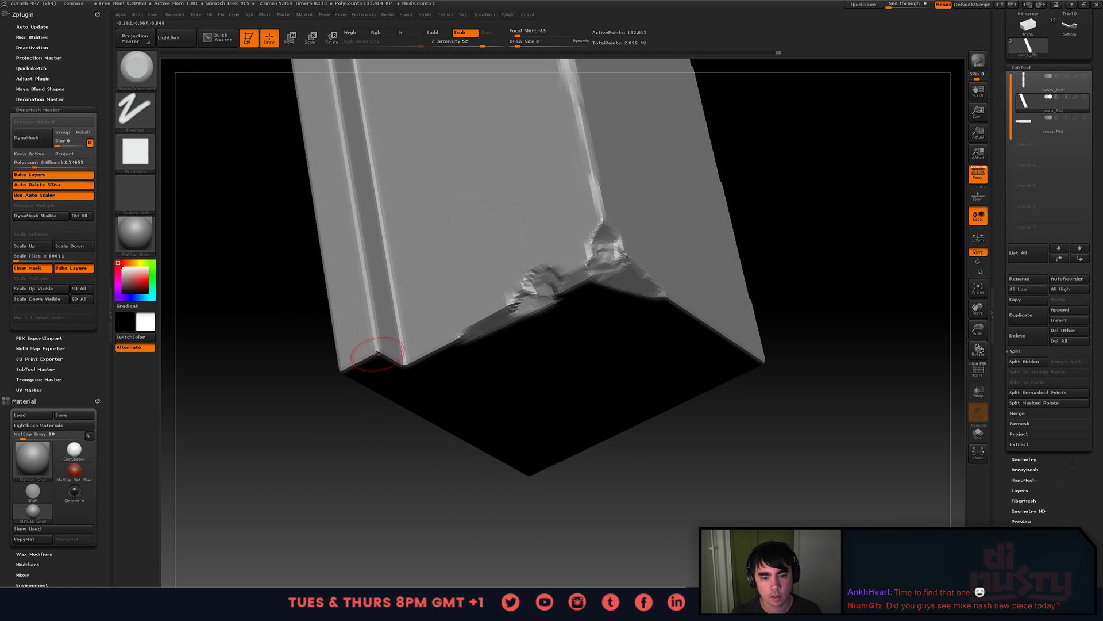
left_click_drag(376, 337, 376, 346)
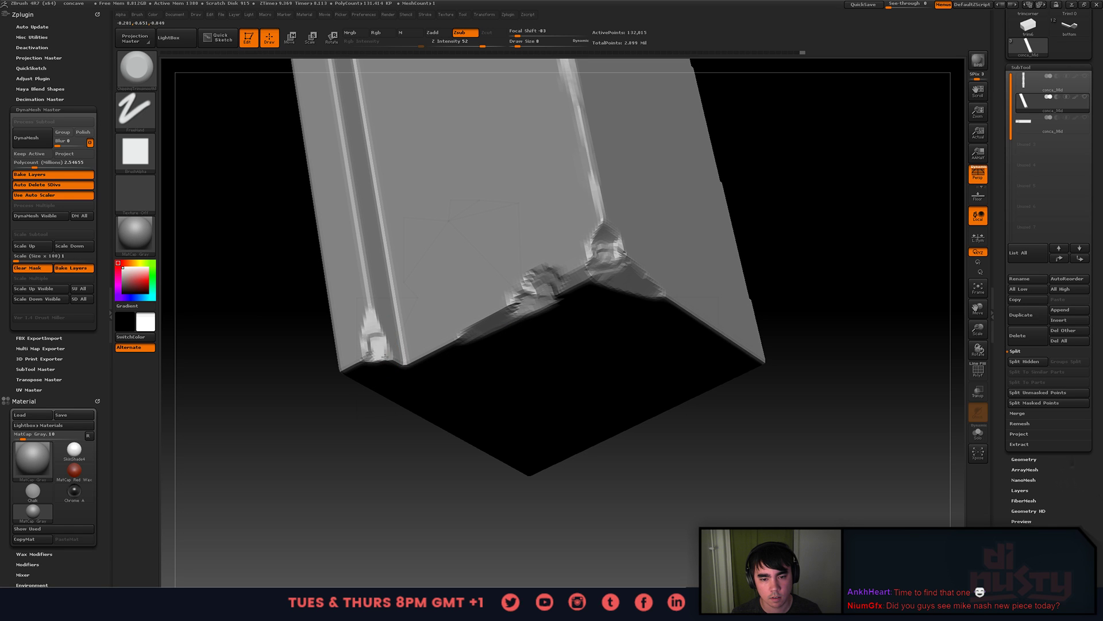
- Set Z Intensity to 63 and draw size to 16, and trim broader wear into the lower part of the pillar's vertical corner edge
mouse_move(373, 357)
right_mouse_down()
mouse_move(415, 329)
mouse_move(376, 278)
mouse_move(342, 281)
mouse_move(497, 386)
mouse_move(501, 322)
mouse_move(512, 353)
mouse_move(493, 305)
right_mouse_up()
left_click_drag(482, 46, 489, 47)
right_click_drag(569, 322, 590, 314)
key("space")
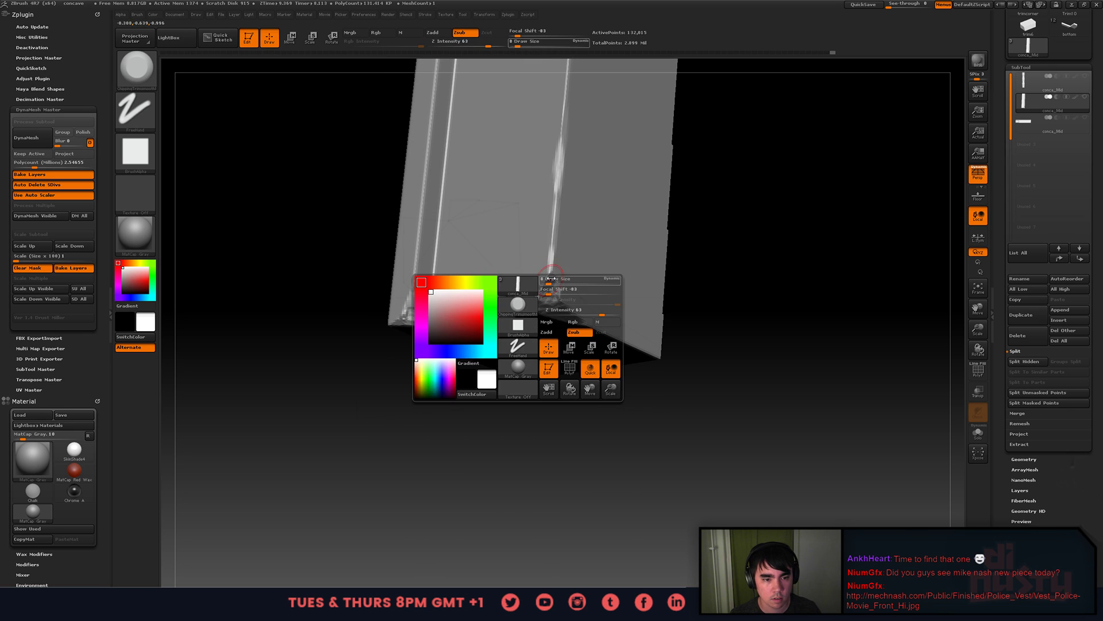
left_click_drag(548, 278, 550, 275)
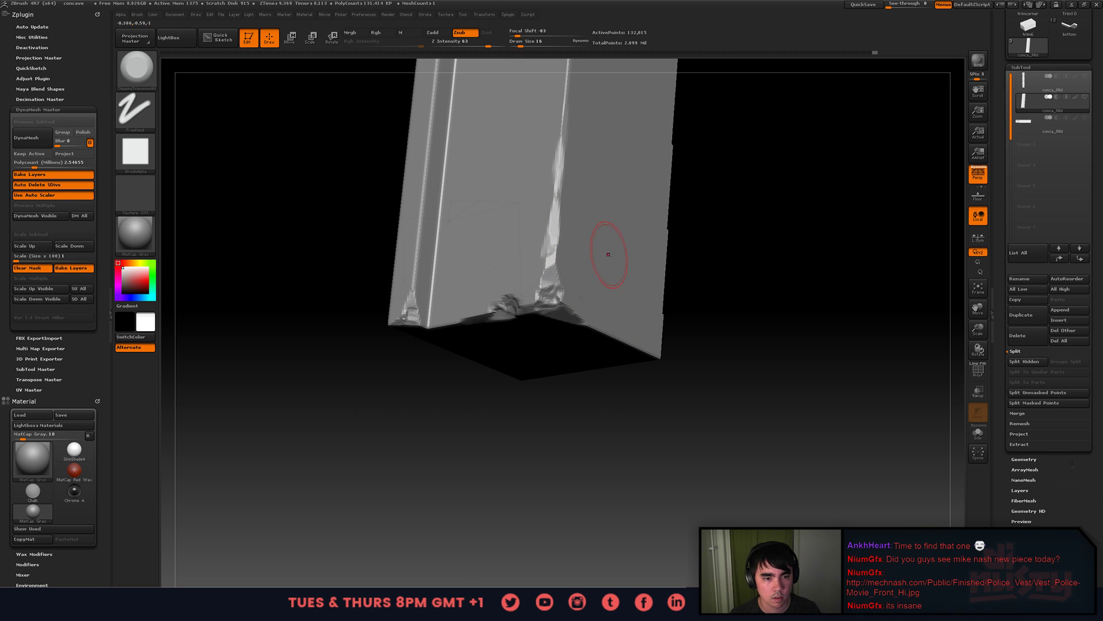
right_click_drag(608, 254, 618, 194)
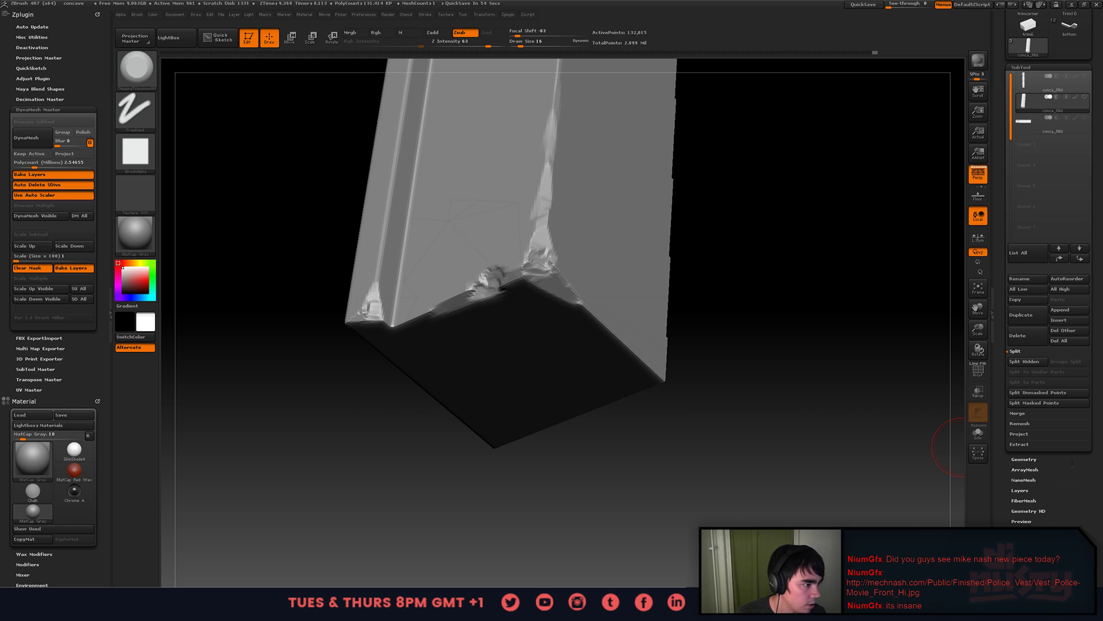
- View the linked Vest_Police-Movie_Front_Hi.jpg artwork in the web browser and close its tab
left_click_drag(1102, 253, 657, 263)
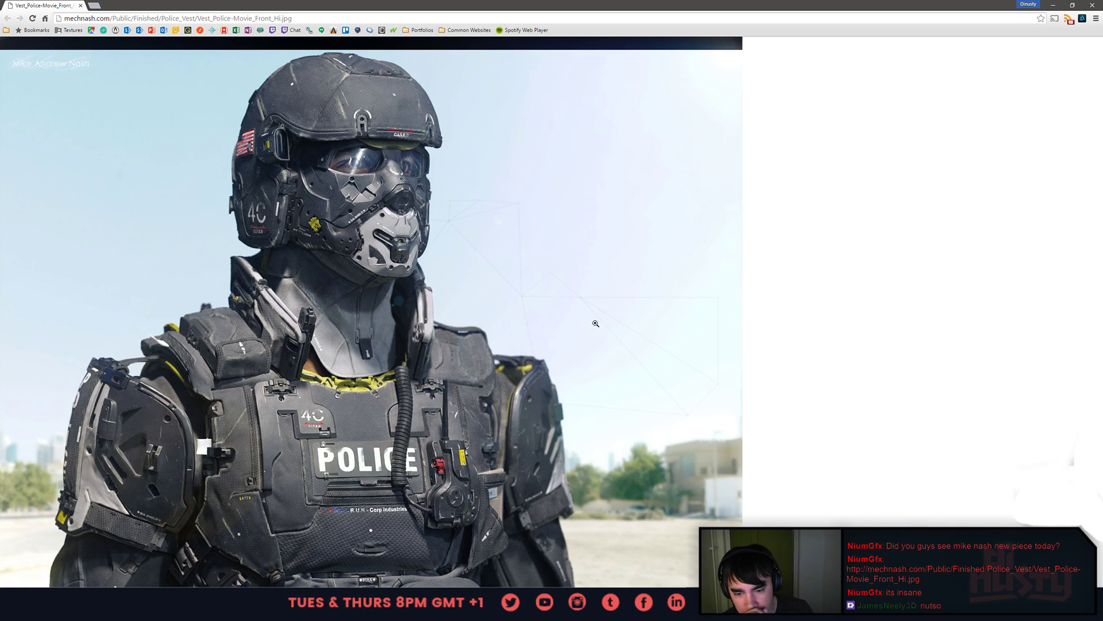
left_click(81, 5)
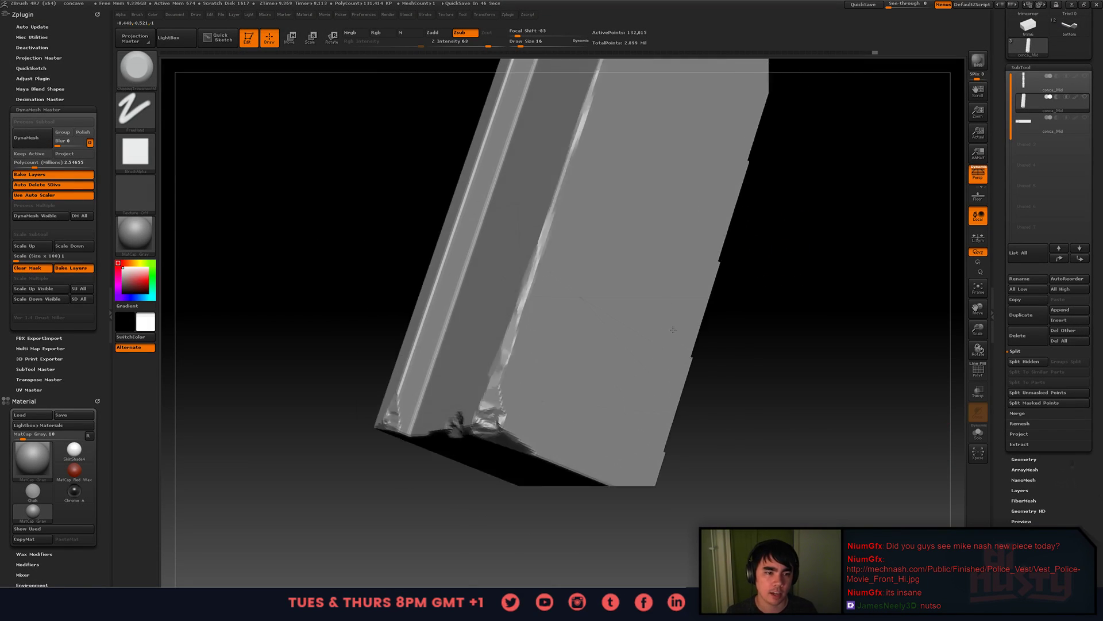
- Set the draw size to 8 and trim small chips along the vertical edge of the pillar's narrow raised strip
right_click_drag(673, 329, 556, 264)
right_click_drag(505, 316, 494, 357, "ctrl")
key("space")
left_click_drag(492, 352, 466, 366)
key("space")
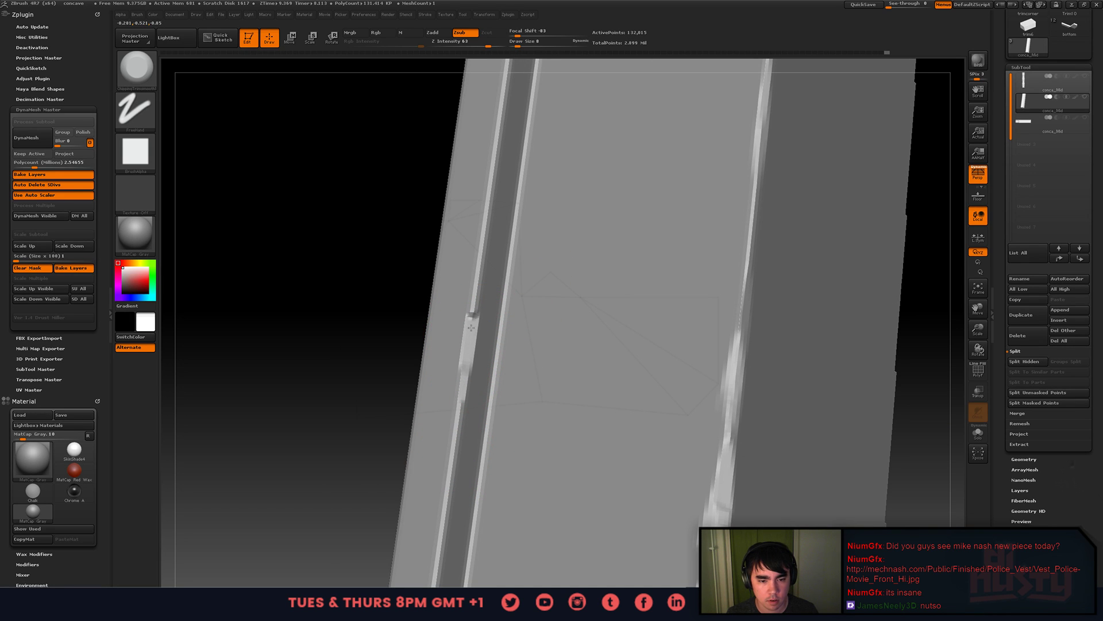
right_click_drag(507, 209, 504, 286)
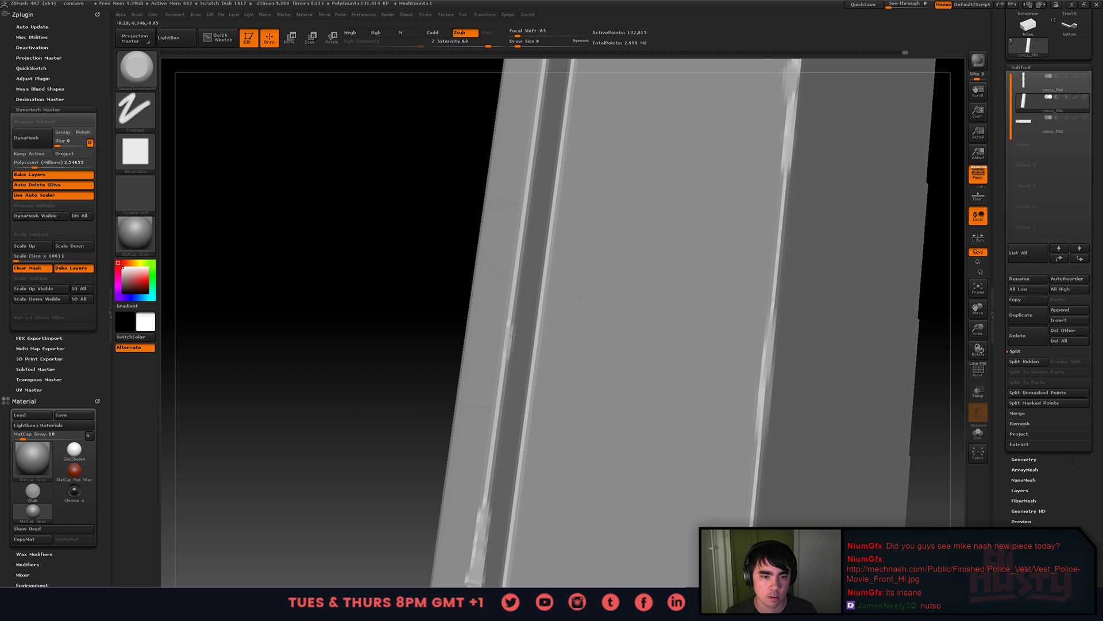
- Trim more small chips higher along the vertical edge of the pillar's narrow raised strip
left_click_drag(513, 335, 519, 276)
mouse_move(536, 187)
left_mouse_down()
mouse_move(517, 287)
mouse_move(529, 149)
mouse_move(510, 270)
left_mouse_up()
mouse_move(519, 222)
right_mouse_down()
mouse_move(562, 197)
mouse_move(554, 306)
right_mouse_up()
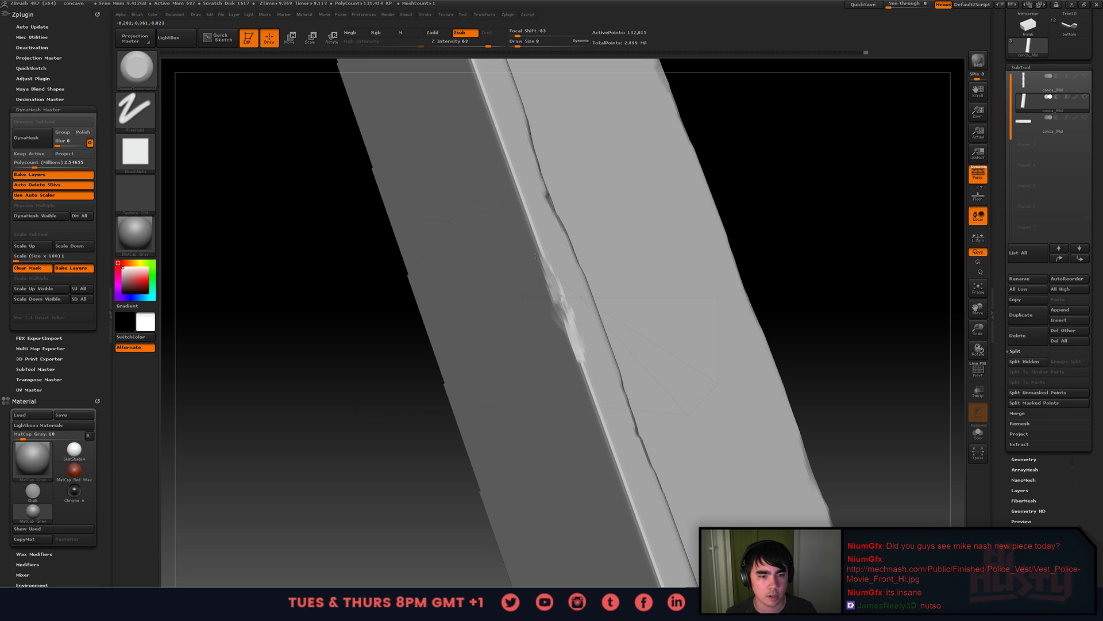
right_click_drag(536, 256, 562, 337)
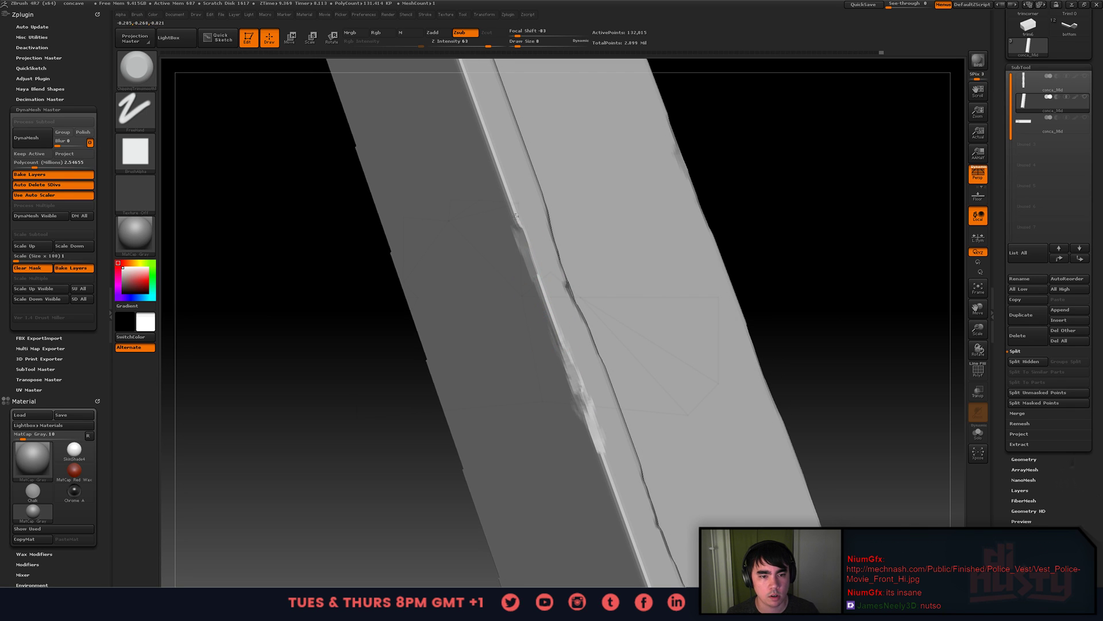
right_click_drag(500, 172, 510, 250)
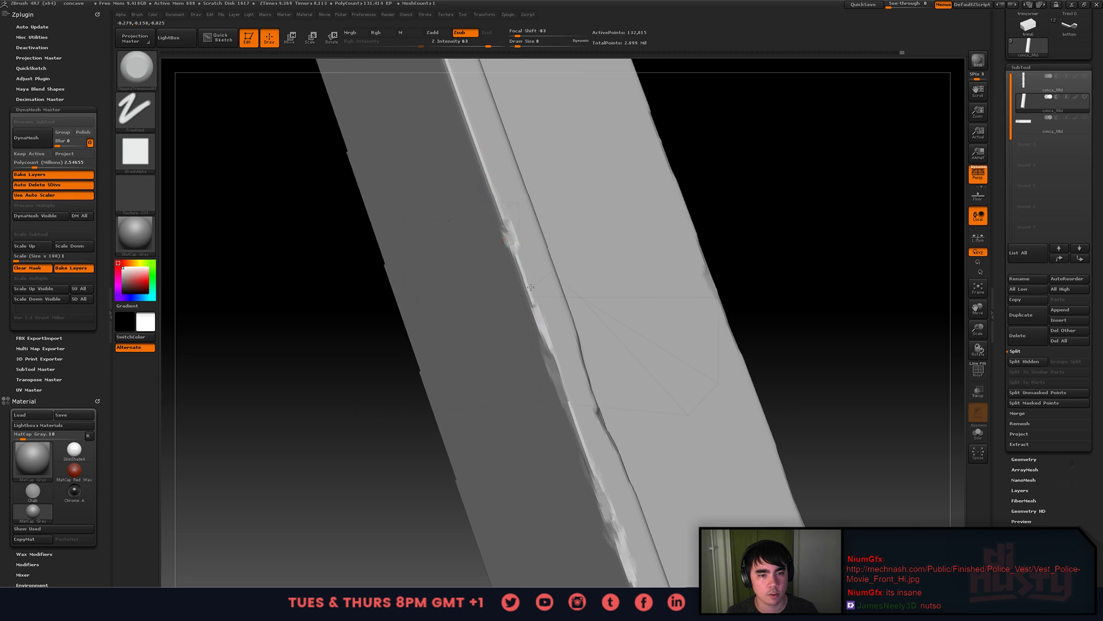
right_click_drag(531, 286, 511, 262)
mouse_move(487, 184)
right_mouse_down()
mouse_move(522, 281)
mouse_move(515, 229)
right_mouse_up()
- Set the draw size to 7 and trim finer chips into the upper part of the raised strip's vertical edge
right_click(546, 251)
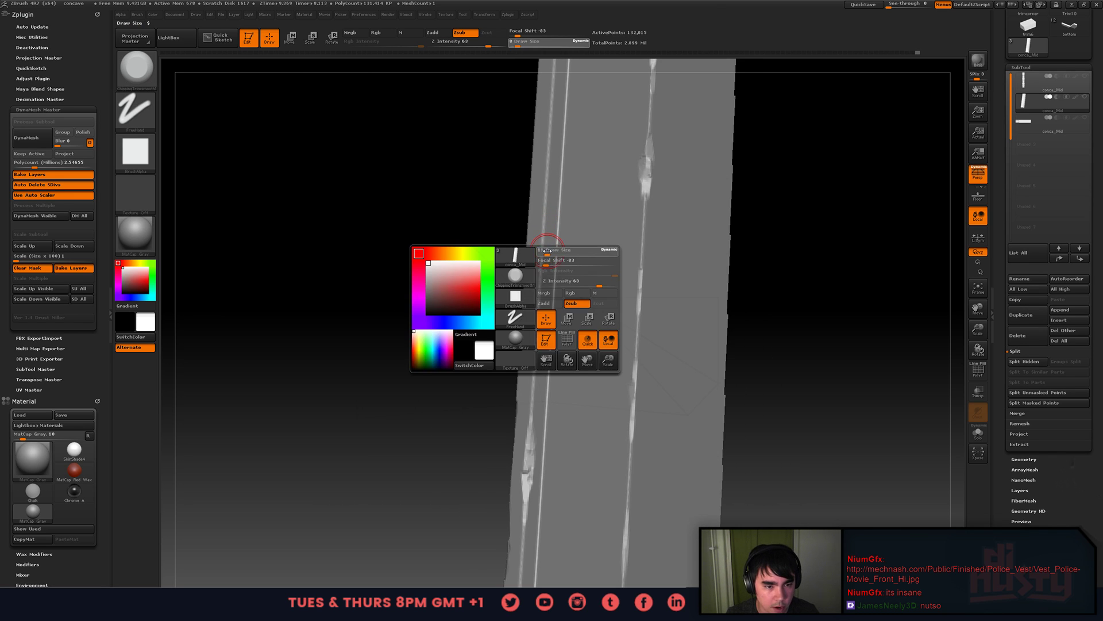
left_click_drag(546, 251, 540, 256)
right_click_drag(544, 224, 559, 333)
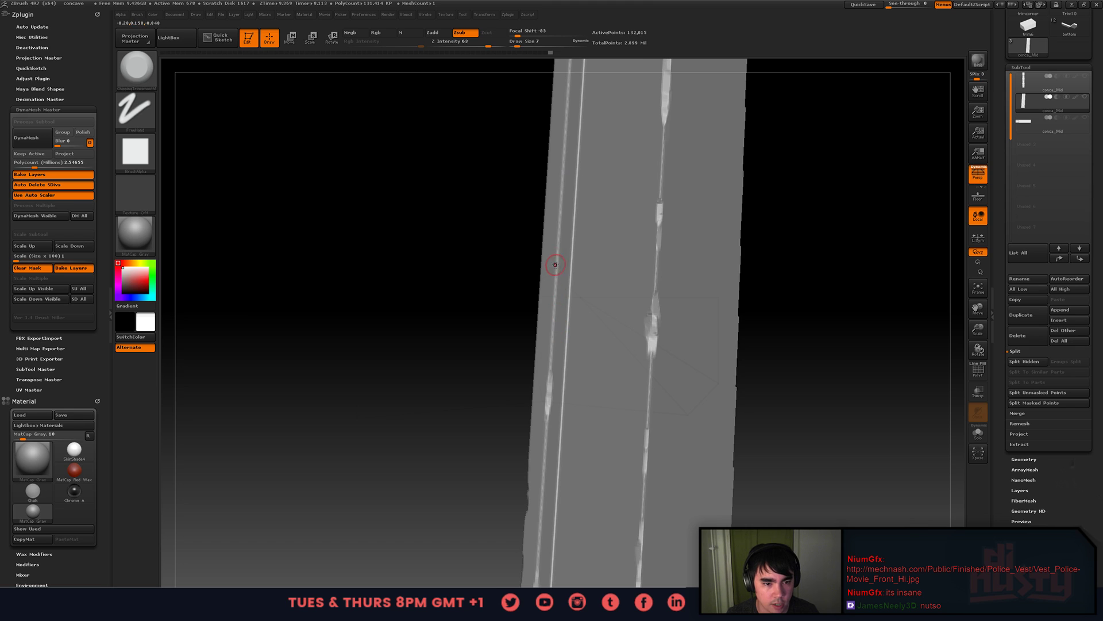
mouse_move(566, 204)
right_mouse_down()
mouse_move(581, 261)
mouse_move(532, 256)
mouse_move(549, 362)
right_mouse_up()
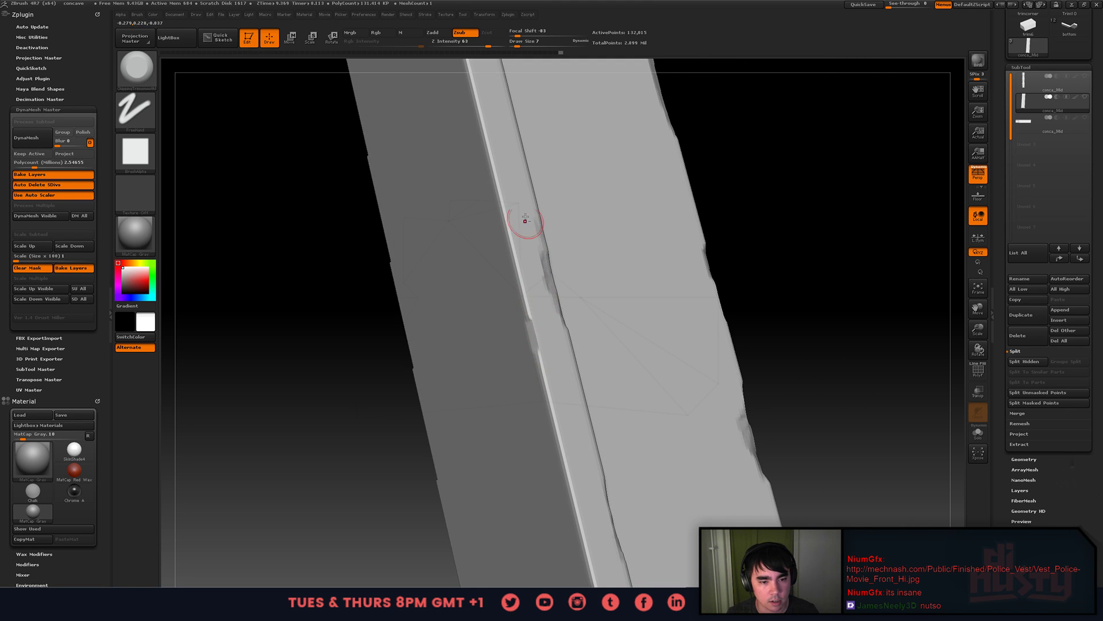
right_click_drag(525, 219, 522, 212)
- Set the draw size to 14 and trim broader wear into the raised strip's edge near the pillar's top end
key("space")
left_click_drag(542, 248, 552, 249)
mouse_move(534, 201)
right_mouse_down()
mouse_move(559, 195)
mouse_move(545, 257)
mouse_move(523, 274)
right_mouse_up()
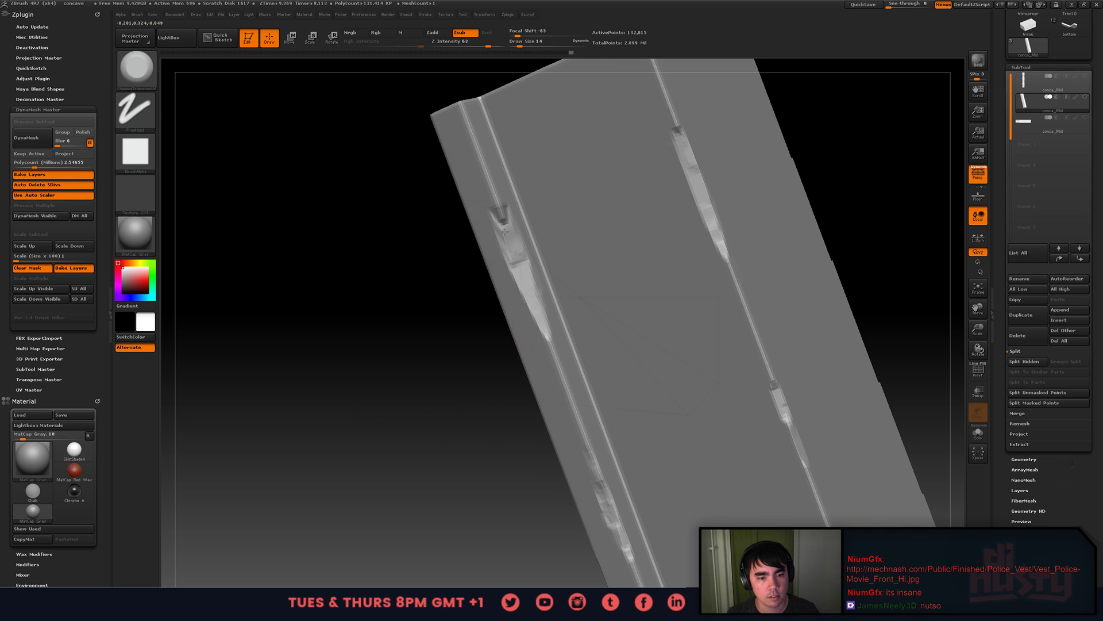
right_click_drag(493, 179, 565, 346)
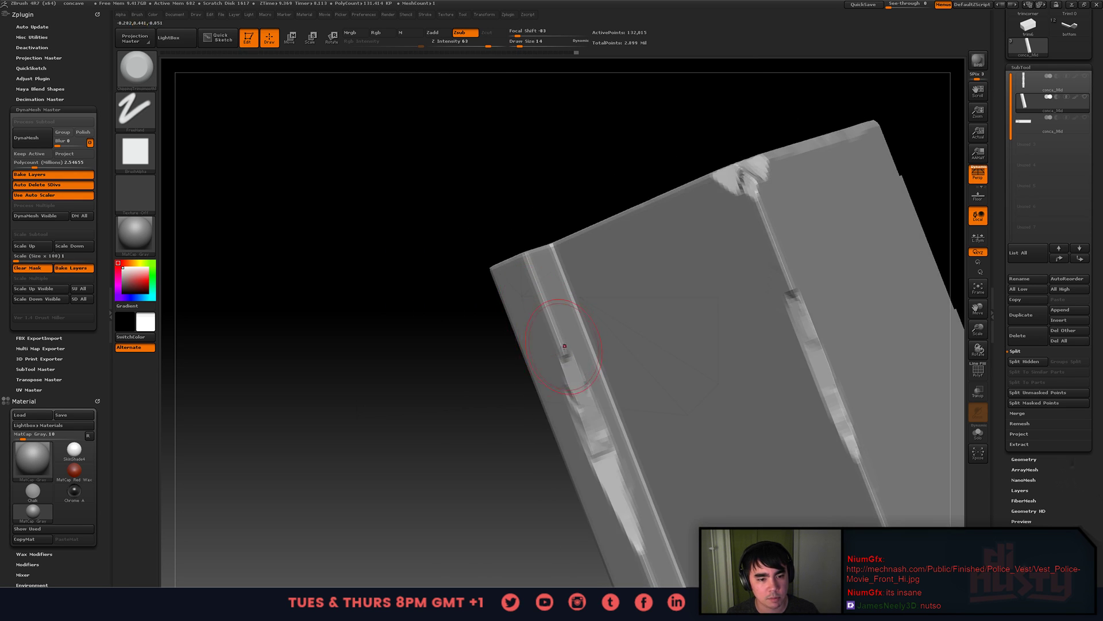
mouse_move(531, 286)
right_mouse_down()
mouse_move(532, 295)
mouse_move(526, 259)
mouse_move(512, 252)
right_mouse_up()
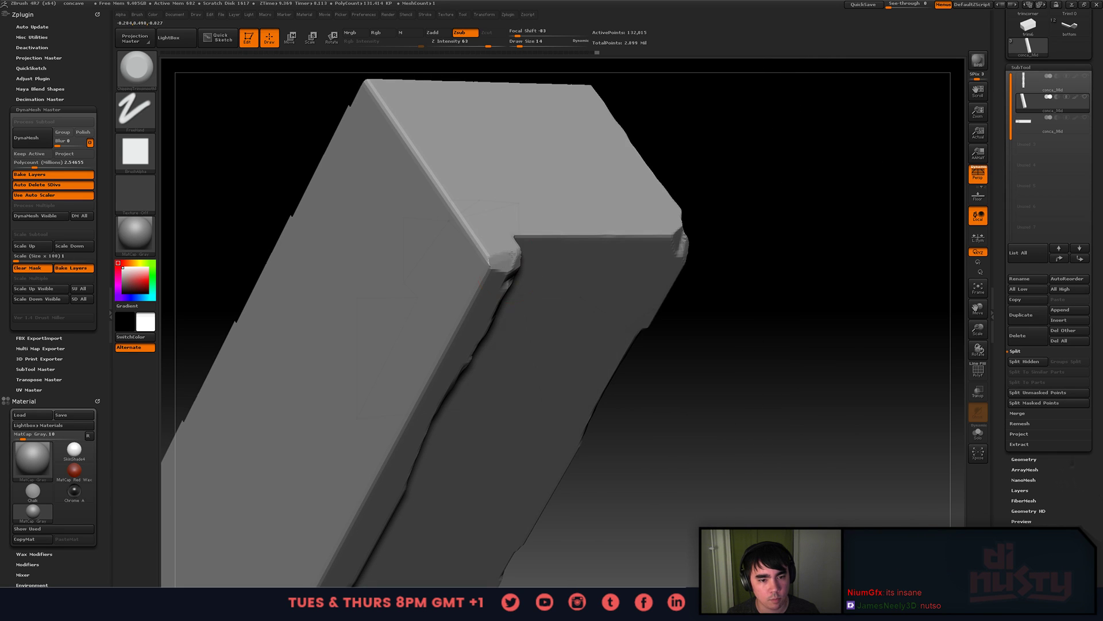
- Trim chips into the pillar's top corner and the adjoining top edges at the raised strip
mouse_move(488, 278)
left_mouse_down()
mouse_move(468, 271)
mouse_move(435, 182)
left_mouse_up()
right_click_drag(436, 183, 484, 250, "alt")
mouse_move(454, 216)
right_mouse_down()
mouse_move(514, 215)
mouse_move(535, 241)
right_mouse_up()
mouse_move(567, 293)
left_mouse_down()
mouse_move(614, 306)
mouse_move(628, 259)
mouse_move(609, 270)
mouse_move(598, 247)
left_mouse_up()
mouse_move(598, 246)
right_mouse_down()
mouse_move(433, 227)
mouse_move(561, 143)
mouse_move(586, 295)
mouse_move(604, 266)
mouse_move(587, 266)
mouse_move(591, 280)
mouse_move(643, 346)
mouse_move(603, 320)
mouse_move(645, 387)
right_mouse_up()
- Set the draw size to 11 and isolate the wall's U-shaped recess, hiding the rest of the mesh
key("space")
mouse_move(638, 347)
left_mouse_down()
mouse_move(628, 346)
mouse_move(673, 323)
left_mouse_up()
mouse_move(672, 323)
right_mouse_down("ctrl")
mouse_move(636, 344)
mouse_move(648, 352)
mouse_move(547, 473)
mouse_move(575, 425)
right_mouse_up("ctrl")
left_click(758, 385, "ctrl+shift")
mouse_move(732, 320)
right_mouse_down()
mouse_move(704, 382)
mouse_move(638, 326)
mouse_move(625, 426)
mouse_move(684, 316)
mouse_move(696, 365)
mouse_move(632, 451)
right_mouse_up()
left_click_drag(687, 299, 684, 310, "ctrl+shift")
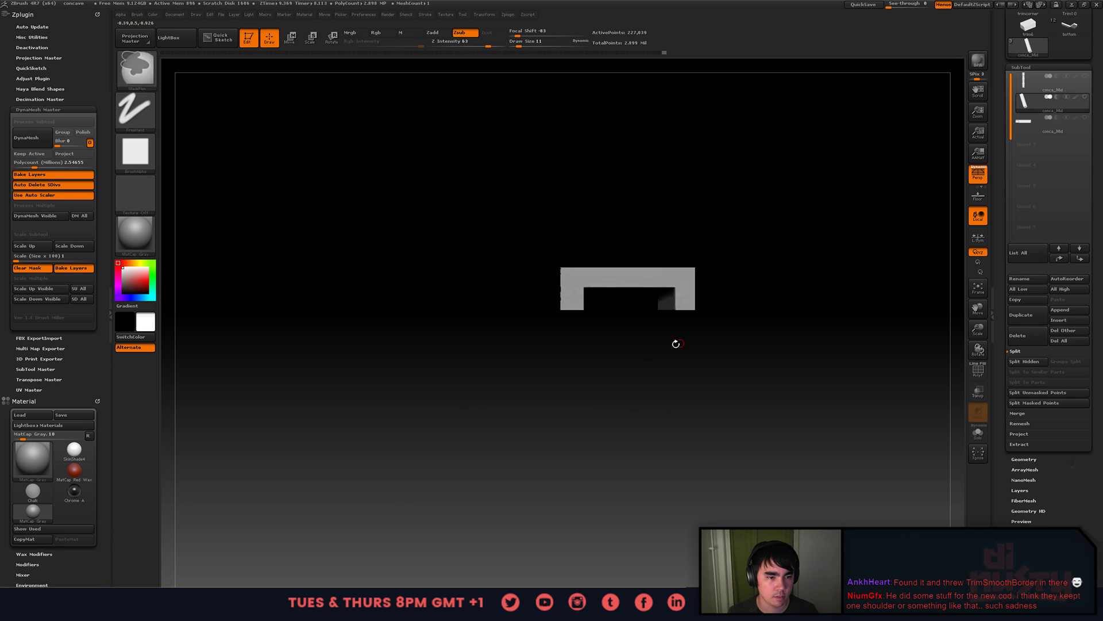
right_click_drag(674, 342, 691, 310)
left_click_drag(500, 214, 820, 337, "ctrl+shift")
left_click(610, 261, "ctrl+shift")
right_click_drag(611, 261, 603, 292)
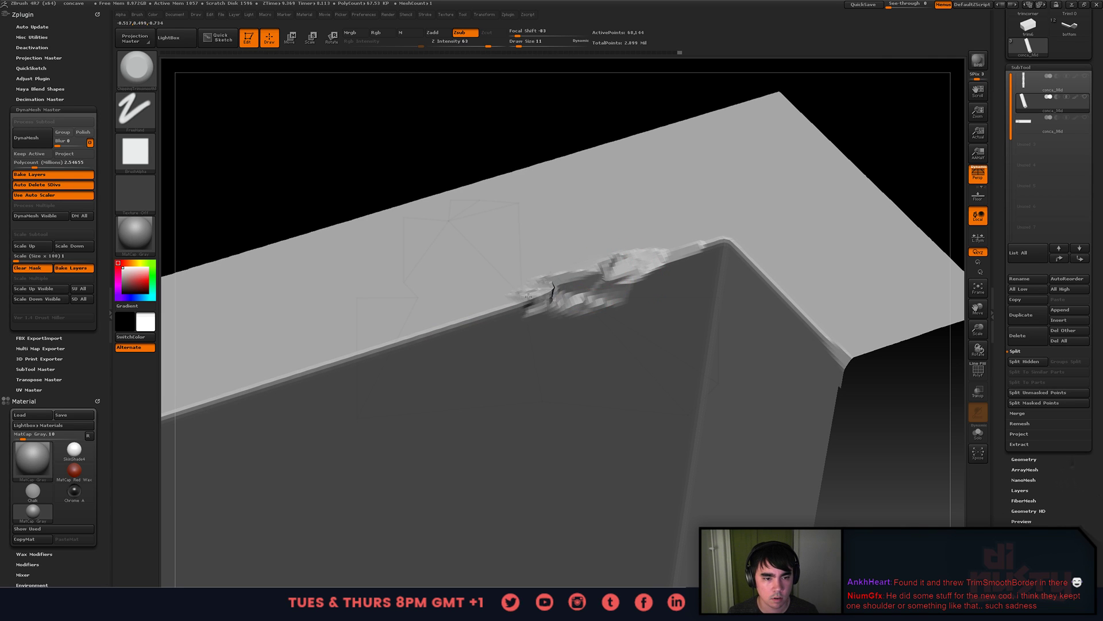
- Trim jagged chips along the recess's inner top edge near its corner
left_click_drag(529, 296, 566, 276)
mouse_move(598, 269)
right_mouse_down()
mouse_move(550, 254)
mouse_move(559, 216)
mouse_move(592, 256)
right_mouse_up()
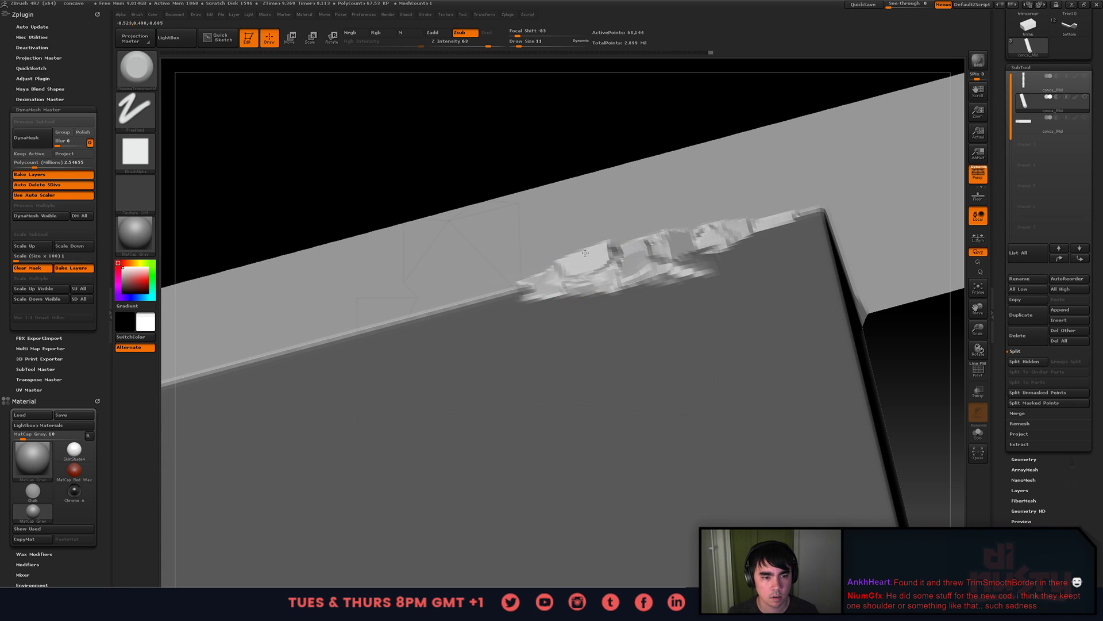
right_click_drag(628, 217, 693, 293)
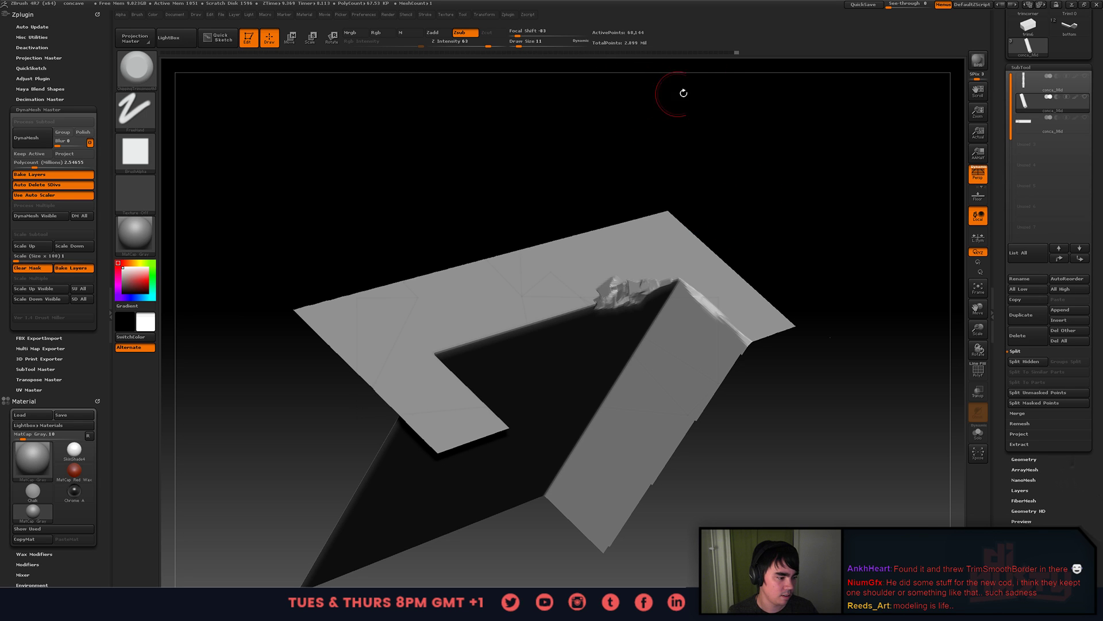
mouse_move(694, 222)
right_mouse_down()
mouse_move(728, 226)
mouse_move(698, 221)
mouse_move(756, 253)
mouse_move(593, 284)
right_mouse_up()
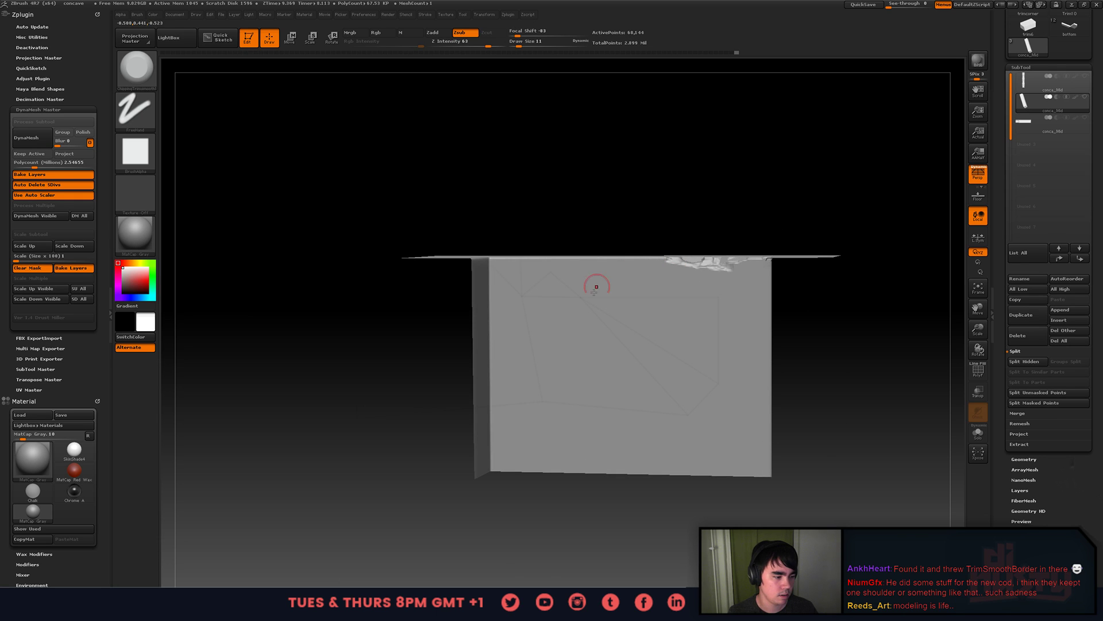
- Isolate a short section of the recess's back wall around its chipped top edge
key("ctrl+shift")
left_click_drag(518, 206, 669, 299, "ctrl+shift")
mouse_move(638, 239)
right_mouse_down()
mouse_move(661, 247)
mouse_move(631, 234)
mouse_move(613, 270)
mouse_move(517, 242)
right_mouse_up()
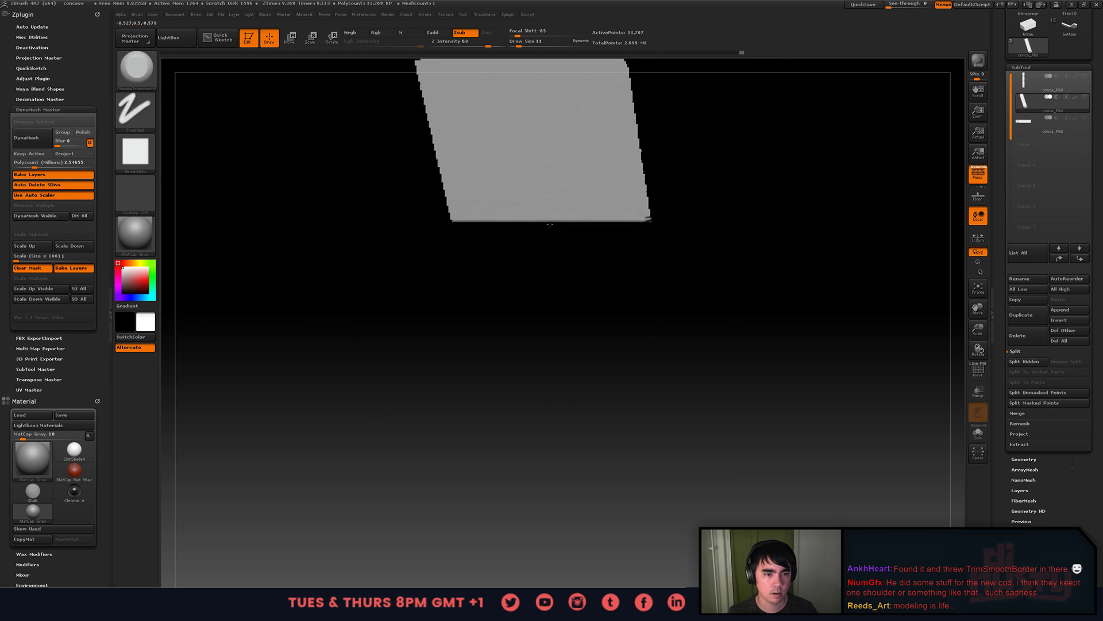
key("ctrl+shift")
left_click_drag(335, 130, 436, 187, "ctrl+shift")
left_click_drag(509, 219, 635, 266, "ctrl+shift")
- Trim and extend the chipped wear along the isolated section's top edge
mouse_move(636, 266)
right_mouse_down()
mouse_move(645, 189)
mouse_move(606, 248)
mouse_move(628, 267)
mouse_move(714, 253)
mouse_move(519, 329)
mouse_move(560, 488)
right_mouse_up()
right_click_drag(642, 337, 597, 302)
left_click_drag(598, 302, 581, 307)
mouse_move(500, 303)
left_mouse_down()
mouse_move(460, 305)
mouse_move(635, 304)
mouse_move(584, 311)
left_mouse_up()
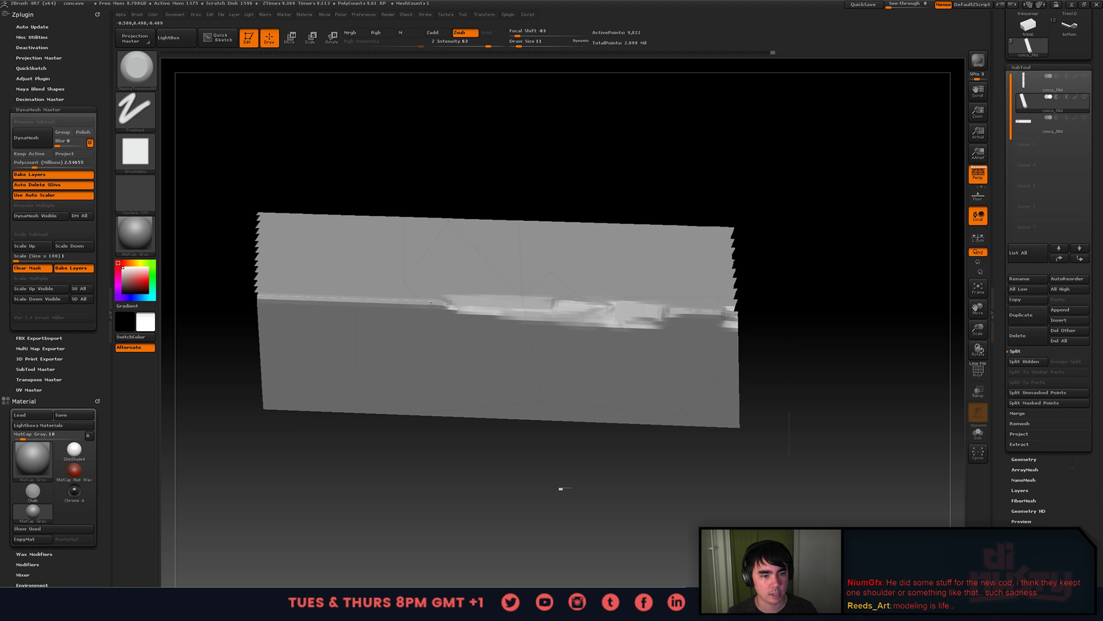
right_click_drag(374, 302, 419, 270)
- Unhide the whole wall and isolate the inner corner with the stepped frame and adjoining pillar
left_click(418, 270, "ctrl+shift")
mouse_move(523, 264)
right_mouse_down()
mouse_move(506, 288)
mouse_move(522, 313)
mouse_move(473, 237)
right_mouse_up()
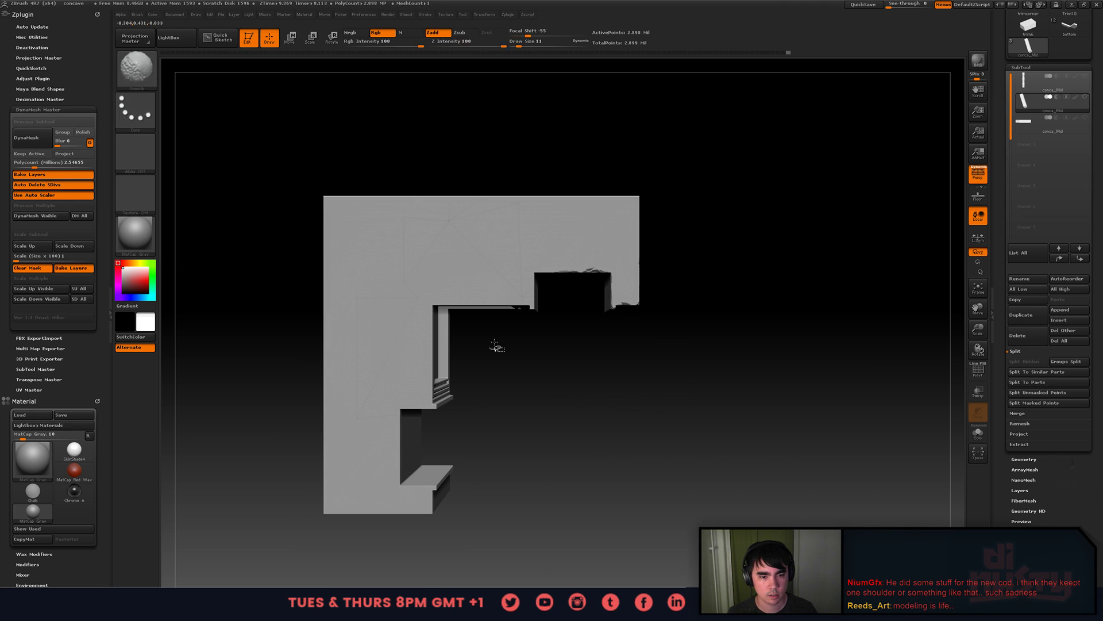
left_click_drag(472, 234, 582, 343, "ctrl+shift")
right_click_drag(582, 343, 513, 336)
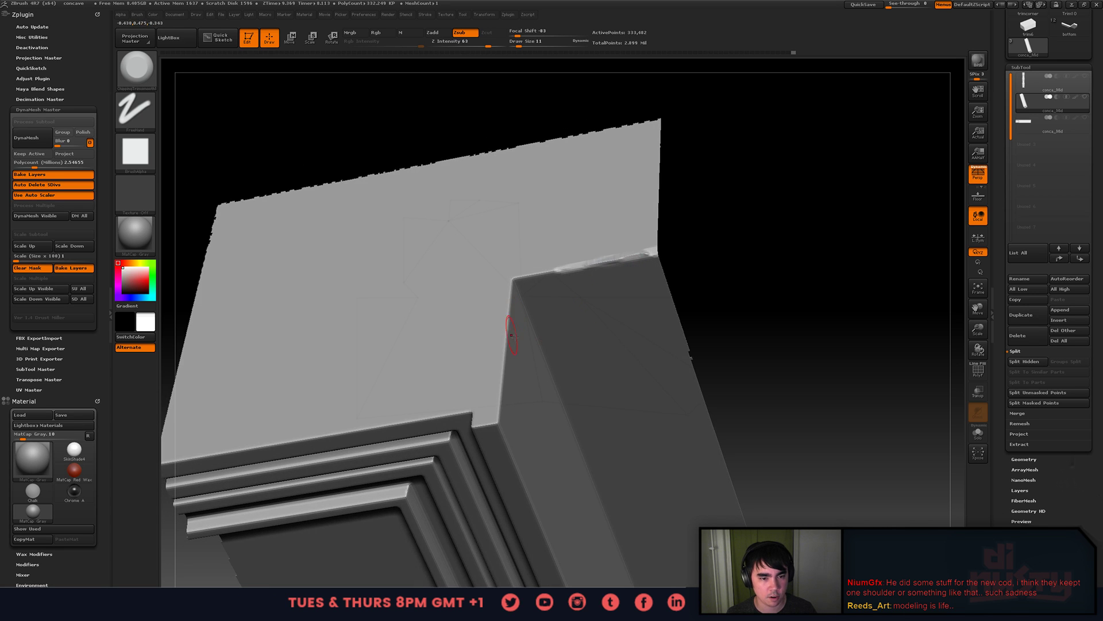
- Trim chips into the pillar's top corner beside the stepped frame and into the upper part of its vertical edge
right_click_drag(533, 292, 542, 310)
mouse_move(527, 339)
right_mouse_down()
mouse_move(520, 368)
mouse_move(539, 353)
mouse_move(539, 371)
mouse_move(554, 240)
right_mouse_up()
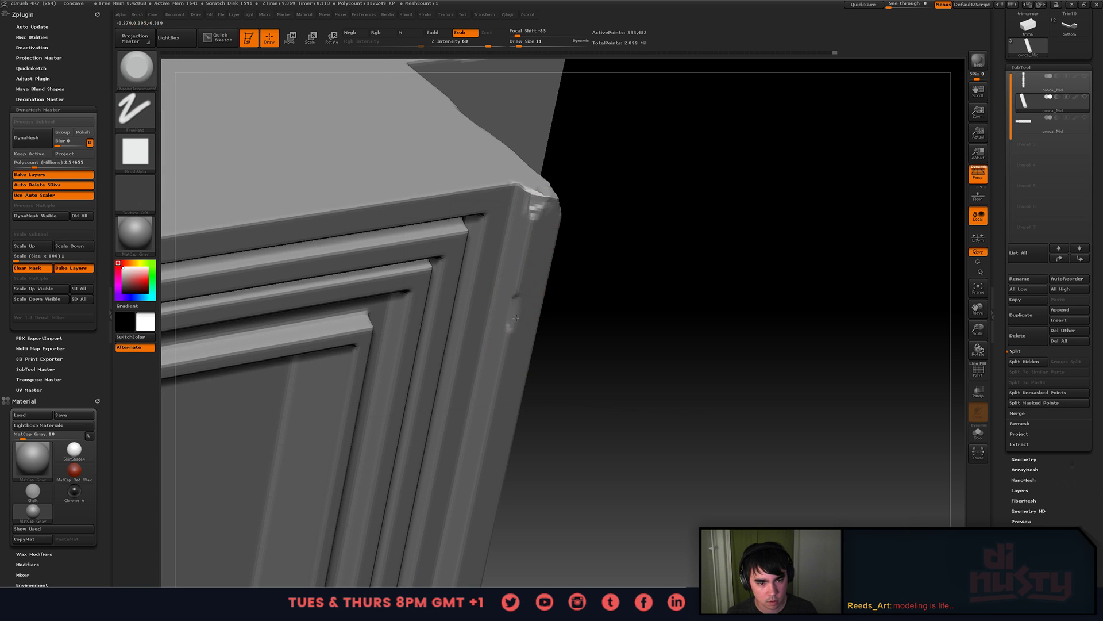
right_click_drag(492, 369, 505, 319)
mouse_move(486, 362)
right_mouse_down()
mouse_move(552, 299)
mouse_move(508, 319)
right_mouse_up()
left_click_drag(546, 333, 561, 428)
left_click_drag(549, 381, 553, 401)
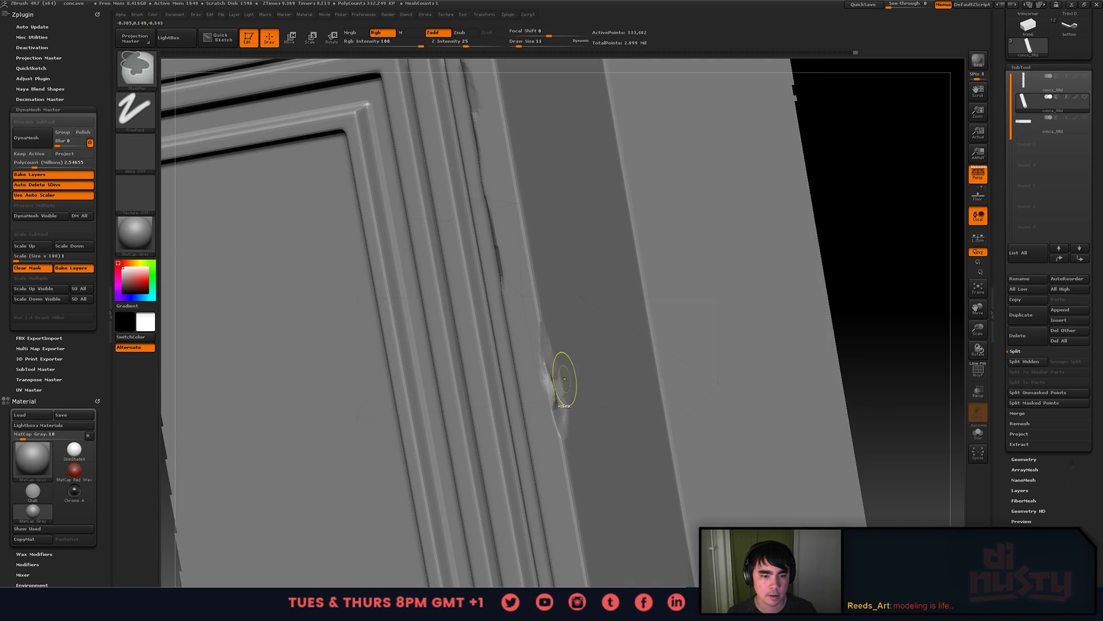
- Trim further chips down the middle of the vertical pillar edge beside the stepped frame
right_click_drag(586, 389, 562, 287)
left_click_drag(524, 253, 552, 347)
right_click_drag(566, 390, 553, 293, "alt")
left_click_drag(566, 366, 577, 459)
right_click_drag(600, 470, 582, 328, "alt")
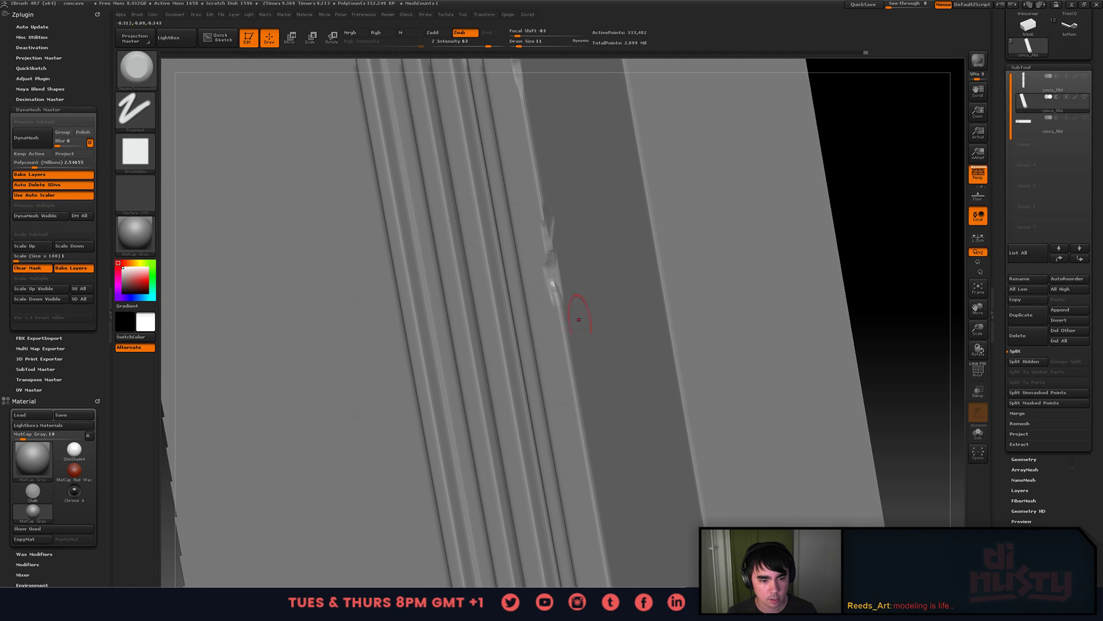
- Trim scattered chips into the lower part of the vertical pillar edge beside the stepped frame
left_click_drag(576, 403, 585, 443)
mouse_move(568, 356)
right_mouse_down()
mouse_move(598, 411)
mouse_move(617, 315)
mouse_move(587, 313)
right_mouse_up()
left_click_drag(585, 336, 566, 250)
mouse_move(601, 374)
right_mouse_down()
mouse_move(588, 399)
mouse_move(569, 269)
right_mouse_up()
left_click_drag(579, 347, 594, 426)
right_click_drag(594, 368, 569, 230, "alt")
left_click_drag(567, 306, 574, 350)
left_click_drag(565, 310, 569, 333)
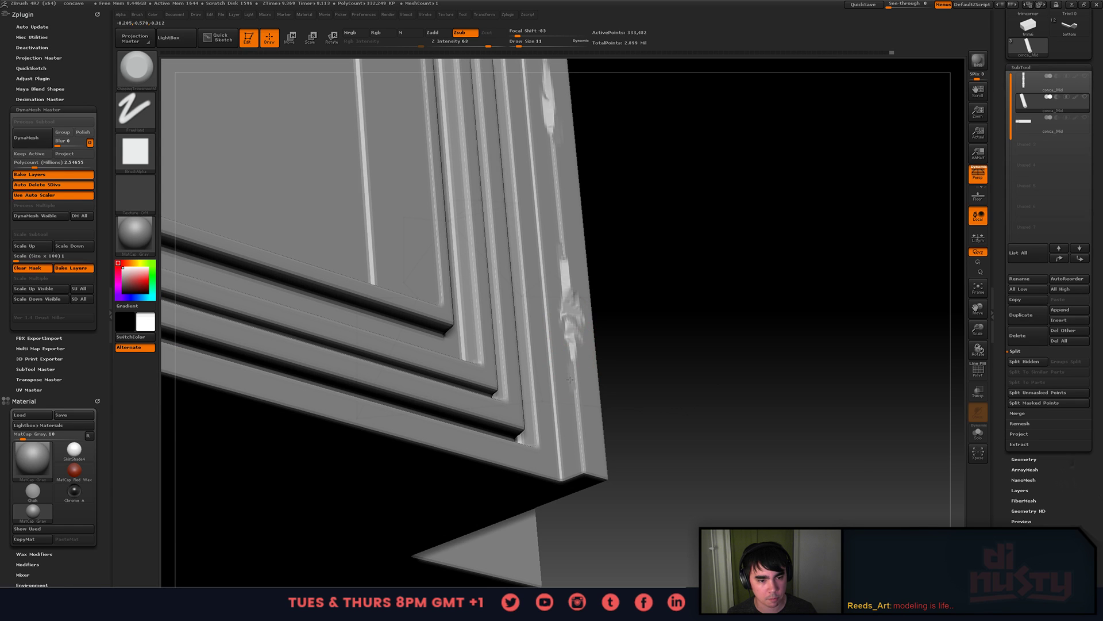
- Trim chips into the bottom end of the vertical edge and its corner beside the stepped frame
right_click_drag(632, 394, 595, 407)
left_click_drag(595, 407, 581, 459)
right_click_drag(581, 459, 581, 449)
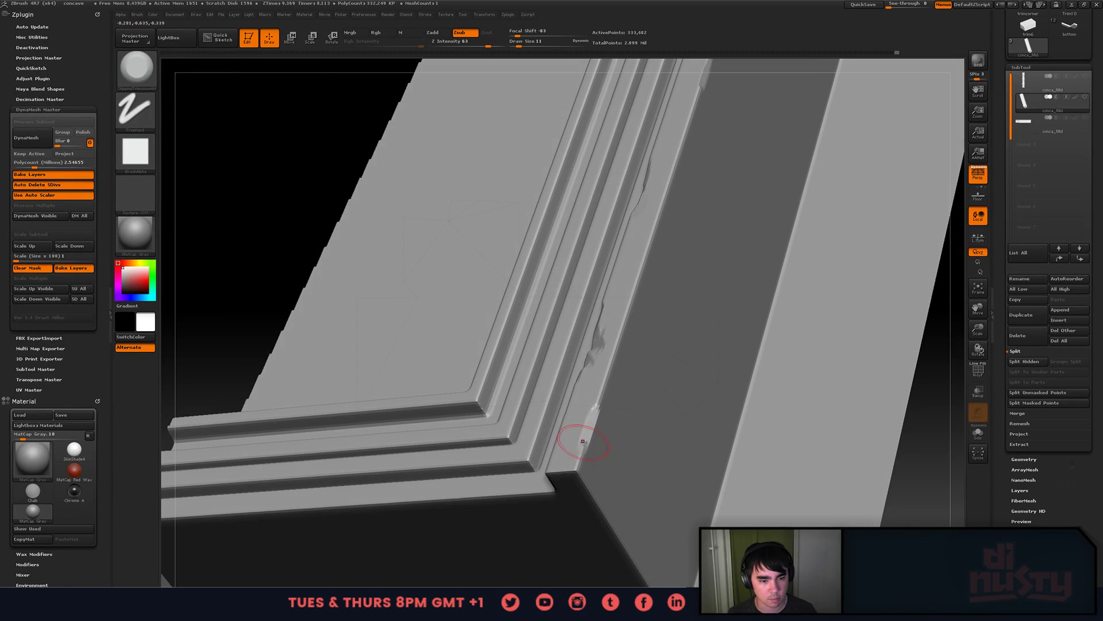
left_click_drag(581, 449, 573, 471)
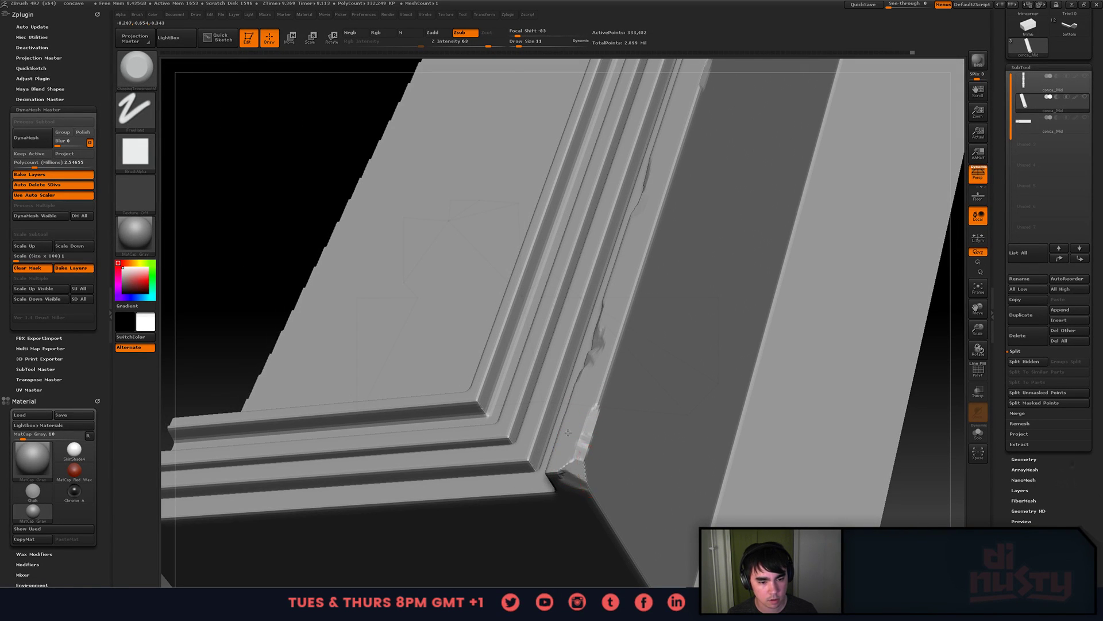
- Trim ragged wear along the bottom edges of the pillar's side and front faces
right_click_drag(597, 514, 560, 381, "alt")
mouse_move(561, 381)
left_mouse_down()
mouse_move(603, 445)
mouse_move(566, 387)
left_mouse_up()
mouse_move(568, 388)
right_mouse_down("shift")
mouse_move(540, 350)
mouse_move(537, 320)
mouse_move(574, 345)
mouse_move(709, 369)
mouse_move(675, 285)
right_mouse_up("shift")
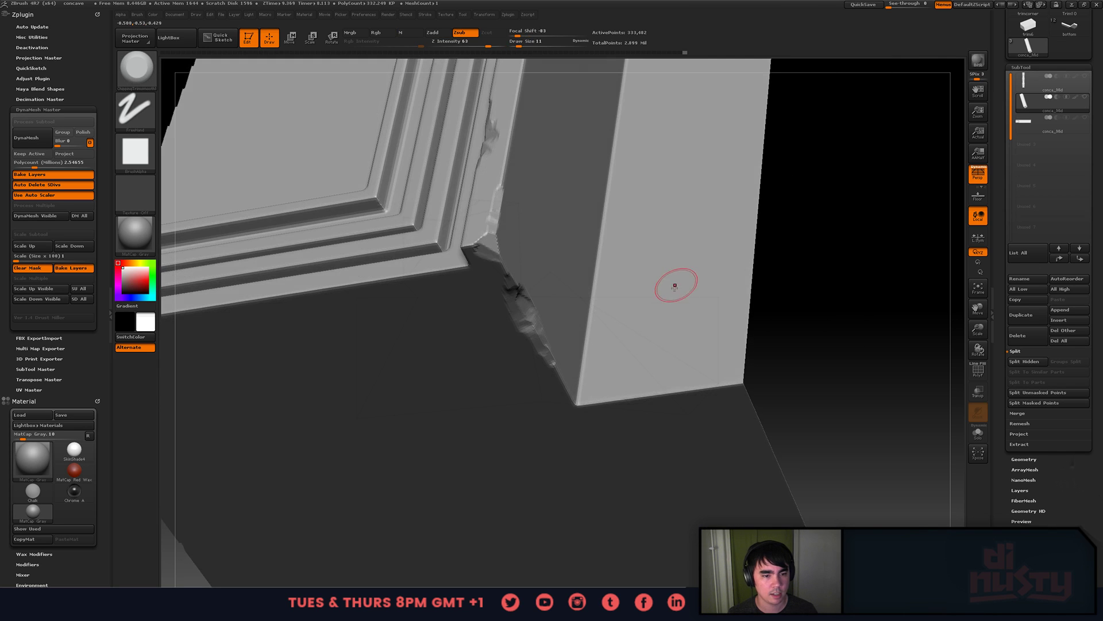
mouse_move(659, 388)
left_mouse_down()
mouse_move(705, 388)
mouse_move(615, 396)
mouse_move(690, 389)
left_mouse_up()
mouse_move(690, 389)
right_mouse_down()
mouse_move(656, 398)
mouse_move(717, 377)
mouse_move(739, 325)
mouse_move(706, 387)
mouse_move(698, 355)
right_mouse_up()
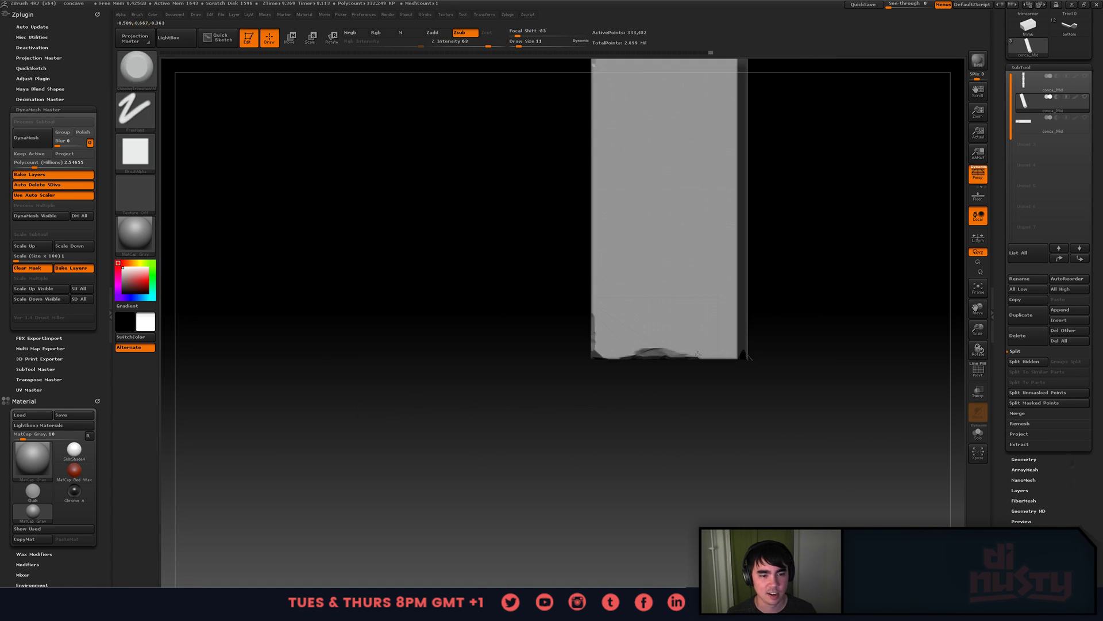
- Isolate the lower section of the stepped frame and trim chips into its outermost bottom edge
left_click_drag(485, 224, 744, 438, "ctrl+shift")
mouse_move(603, 359)
right_mouse_down()
mouse_move(668, 307)
mouse_move(649, 264)
right_mouse_up()
mouse_move(649, 264)
left_mouse_down()
mouse_move(567, 325)
mouse_move(575, 337)
mouse_move(620, 313)
left_mouse_up()
right_click_drag(561, 359, 647, 305, "alt")
mouse_move(583, 325)
left_mouse_down()
mouse_move(527, 366)
mouse_move(637, 286)
left_mouse_up()
- Trim a chip into the lower edge of the frame's innermost moulding and undo the last stroke
mouse_move(637, 286)
right_mouse_down()
mouse_move(635, 276)
mouse_move(631, 289)
mouse_move(661, 308)
mouse_move(652, 294)
mouse_move(718, 320)
mouse_move(749, 369)
right_mouse_up()
left_click_drag(770, 346, 738, 355)
right_click_drag(738, 355, 747, 345)
left_click_drag(762, 361, 743, 364)
mouse_move(743, 364)
right_mouse_down()
mouse_move(758, 320)
mouse_move(772, 350)
right_mouse_up()
mouse_move(780, 369)
left_mouse_down()
mouse_move(745, 377)
mouse_move(771, 368)
left_mouse_up()
mouse_move(771, 368)
right_mouse_down()
mouse_move(783, 359)
mouse_move(801, 371)
right_mouse_up()
key("ctrl+z")
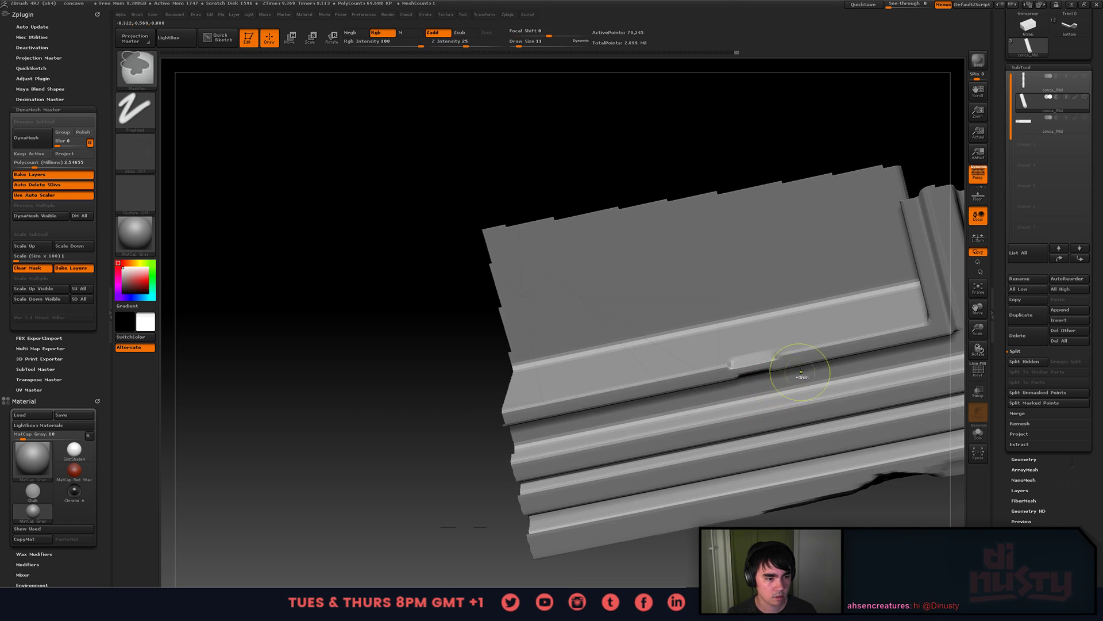
- Widen the chip in the innermost moulding with trim strokes, undo the last one and smooth the chip
left_click_drag(794, 357, 762, 362)
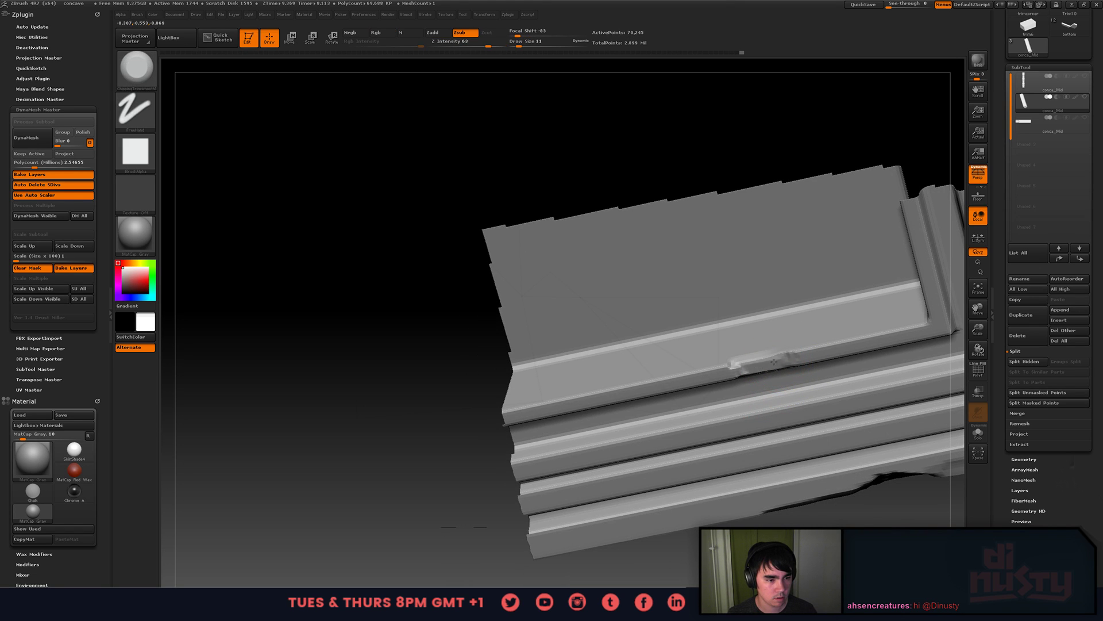
right_click_drag(774, 361, 783, 352)
left_click_drag(784, 352, 776, 354)
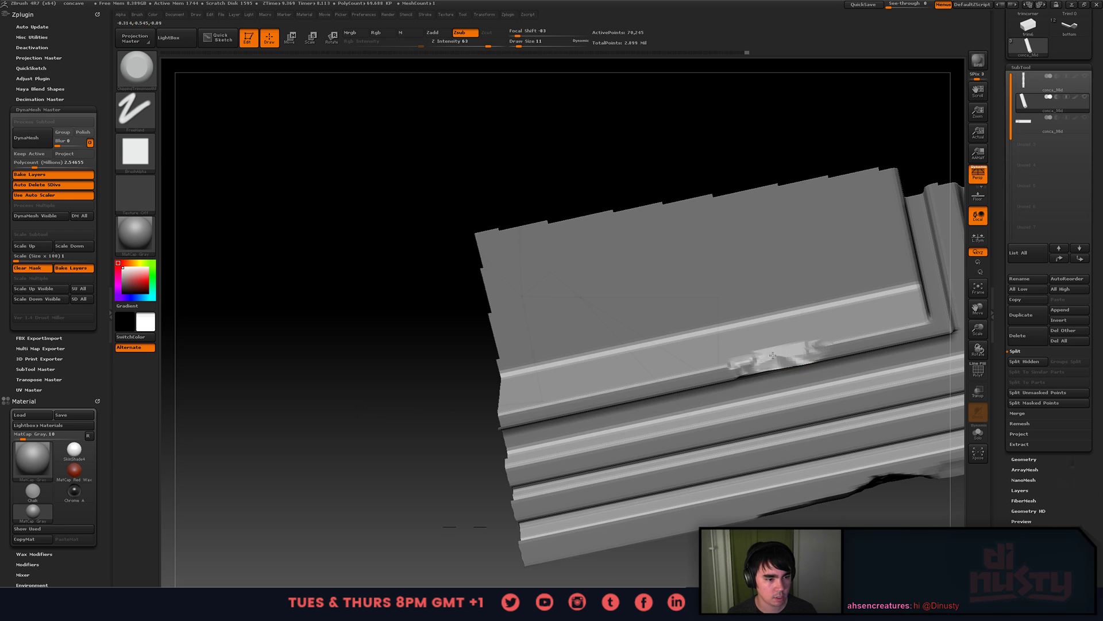
right_click_drag(773, 355, 784, 311)
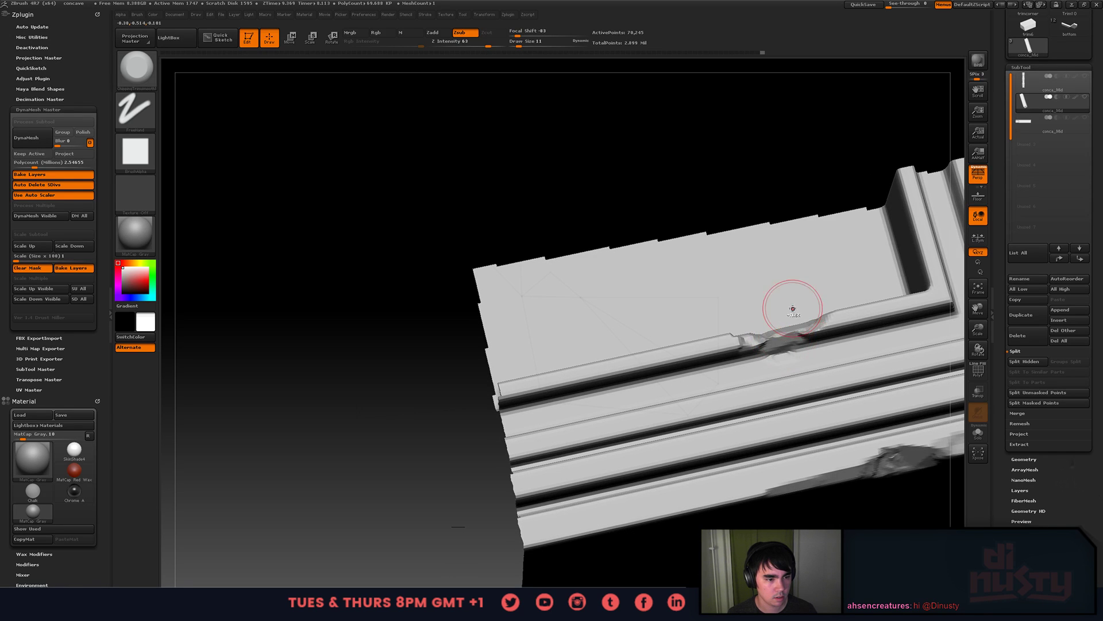
key("ctrl+z")
left_click_drag(794, 345, 792, 334, "shift")
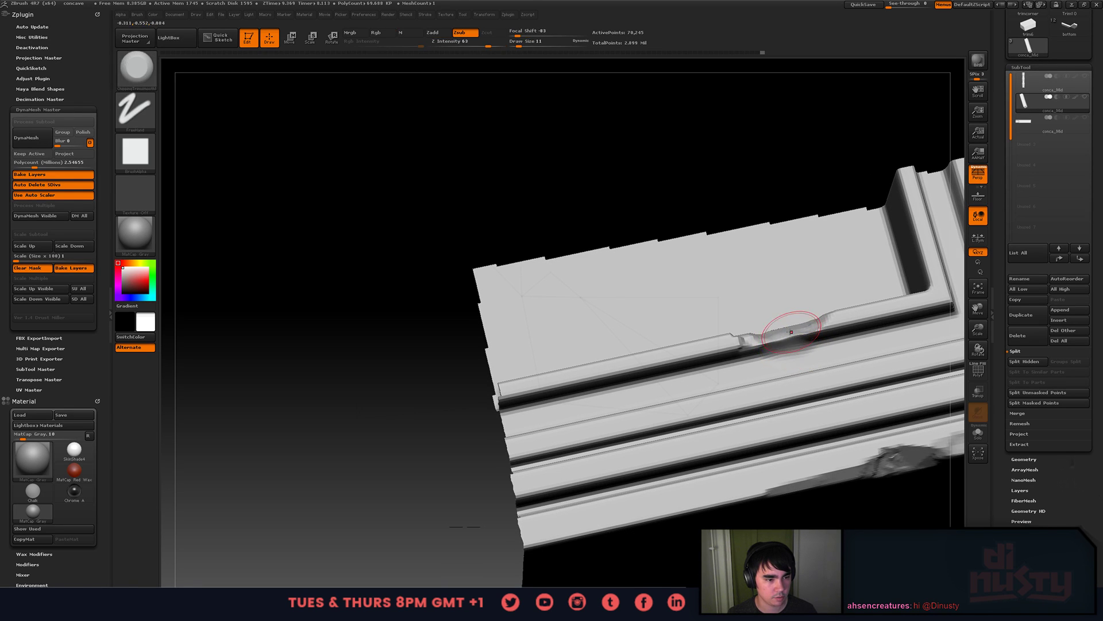
- Set the draw size to 25, paint a mask around the moulding's chip and invert the mask
right_click_drag(791, 331, 794, 320)
key("space")
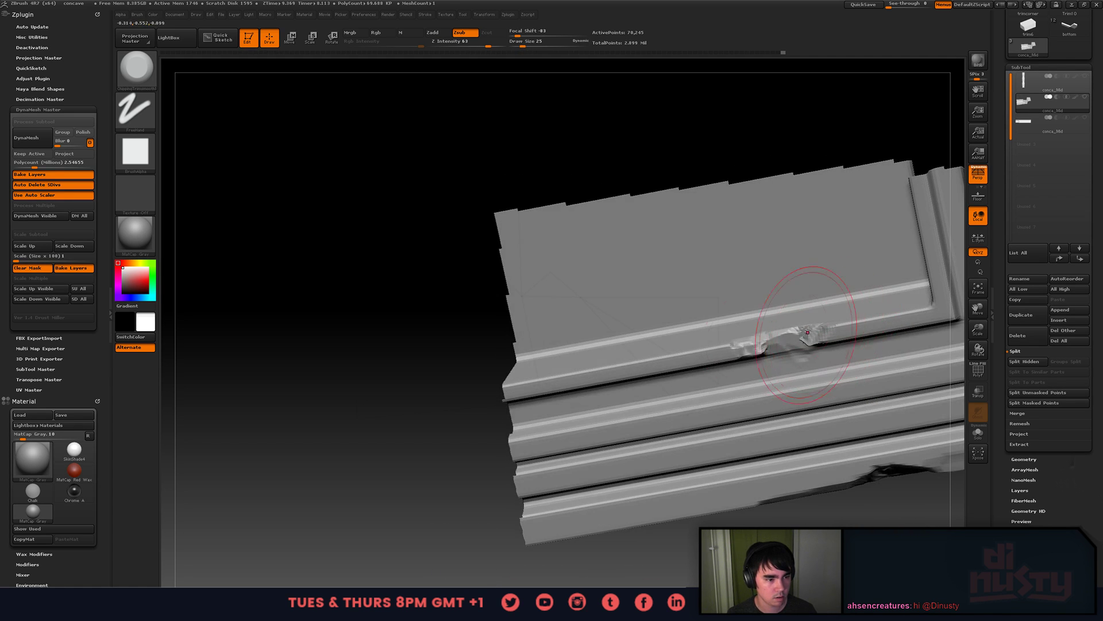
key("ctrl")
mouse_move(667, 298)
left_mouse_down("ctrl+shift")
mouse_move(906, 396)
mouse_move(681, 315)
mouse_move(912, 384)
left_mouse_up("ctrl+shift")
key("ctrl+z")
key("ctrl+z")
left_click_drag(823, 337, 741, 357, "ctrl")
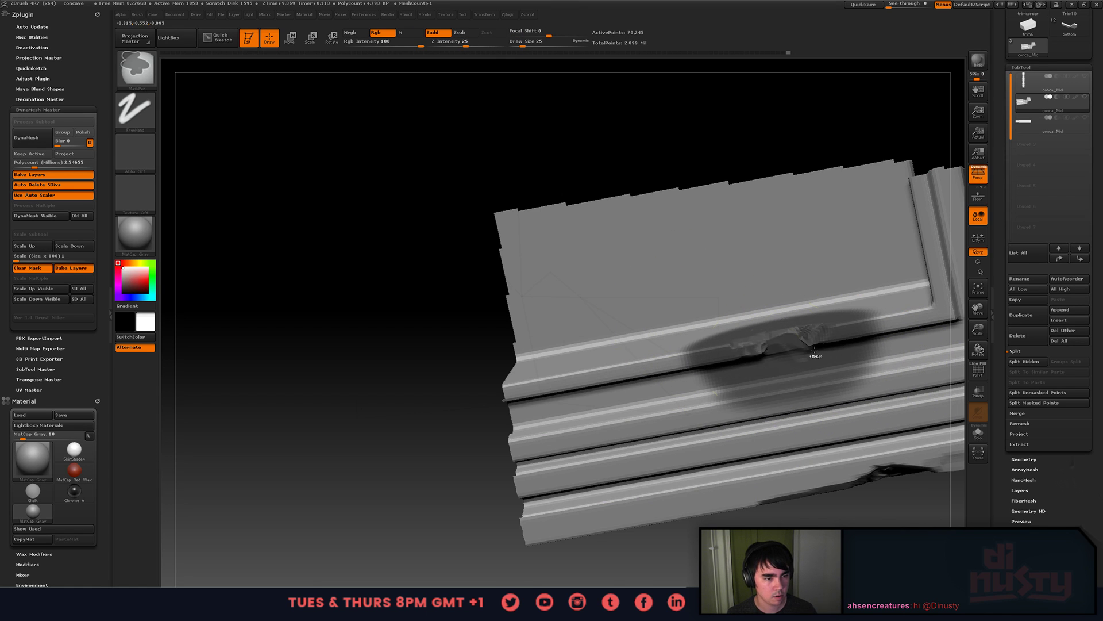
left_click(471, 399, "ctrl")
- Undo the first trim stroke on the unmasked chip, set the draw size to 16 and trim the chip's left end deeper
right_click_drag(471, 399, 336, 388, "alt")
right_click_drag(667, 287, 698, 348, "ctrl")
mouse_move(709, 344)
left_mouse_down()
mouse_move(626, 349)
mouse_move(682, 331)
mouse_move(661, 325)
left_mouse_up()
key("ctrl+z")
key("space")
key("space")
right_click_drag(673, 310, 699, 335)
mouse_move(699, 335)
left_mouse_down()
mouse_move(643, 322)
mouse_move(622, 352)
left_mouse_up()
right_click_drag(621, 351, 632, 332)
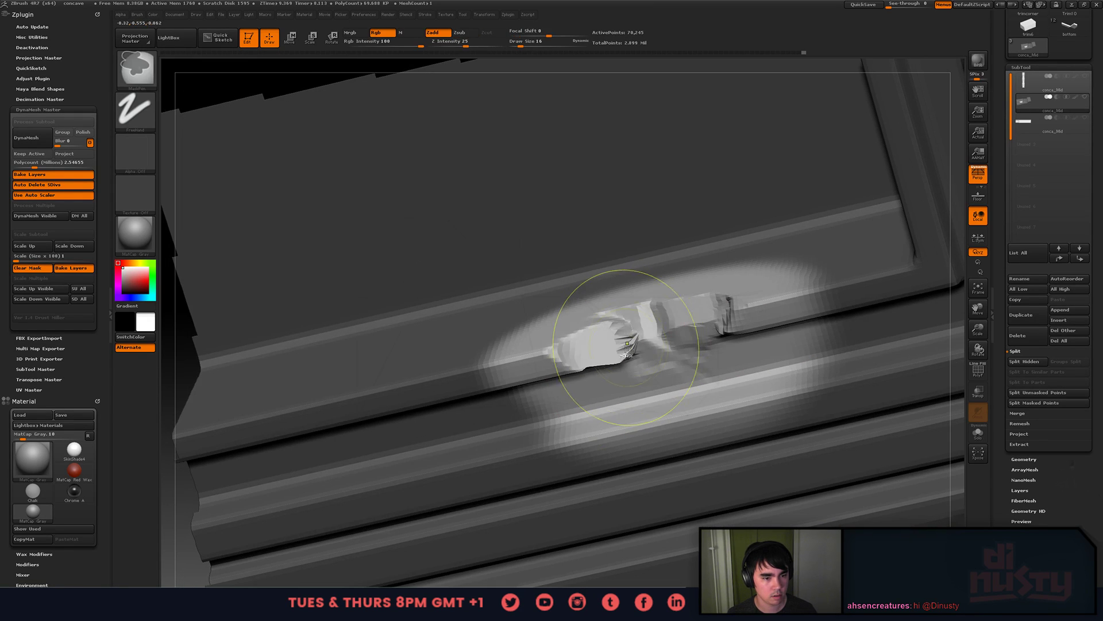
mouse_move(633, 332)
left_mouse_down()
mouse_move(605, 341)
mouse_move(616, 344)
left_mouse_up()
right_click_drag(648, 323, 661, 339)
- Set the draw size to 7 and cut finer breaks into the left end of the moulding's chip
key("space")
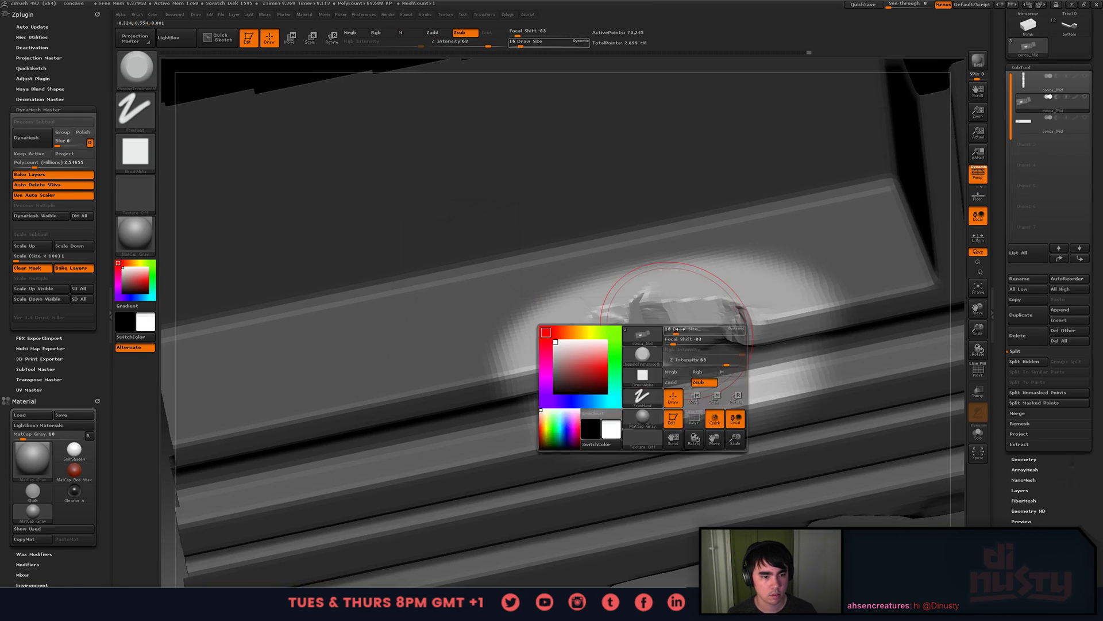
left_click_drag(681, 344, 679, 340)
key("space")
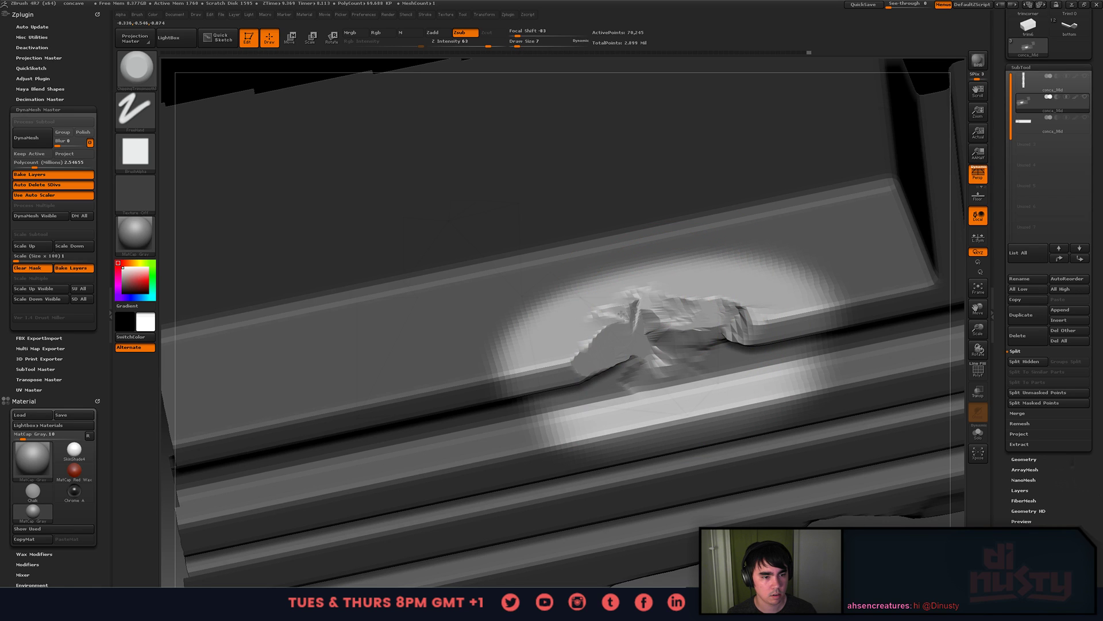
mouse_move(590, 332)
left_mouse_down()
mouse_move(569, 347)
mouse_move(581, 355)
left_mouse_up()
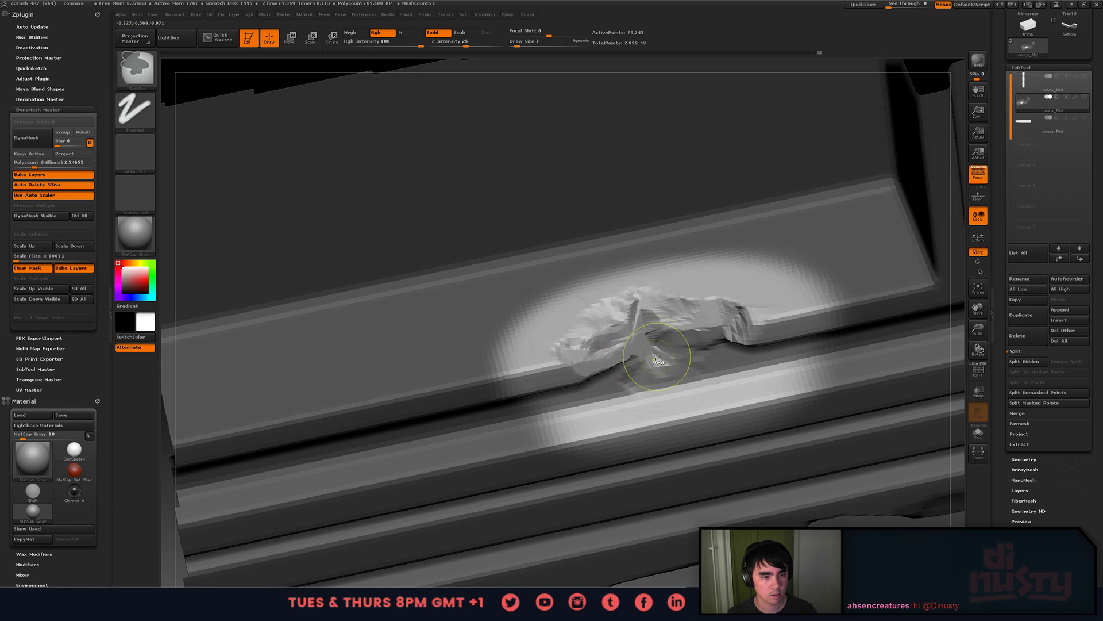
- Clear the mask and smooth the chip in the innermost moulding
right_click_drag(682, 341, 703, 469, "alt")
left_click_drag(703, 468, 726, 500, "ctrl")
right_click_drag(726, 500, 732, 402, "alt")
mouse_move(733, 403)
right_mouse_down()
mouse_move(725, 356)
mouse_move(637, 322)
right_mouse_up()
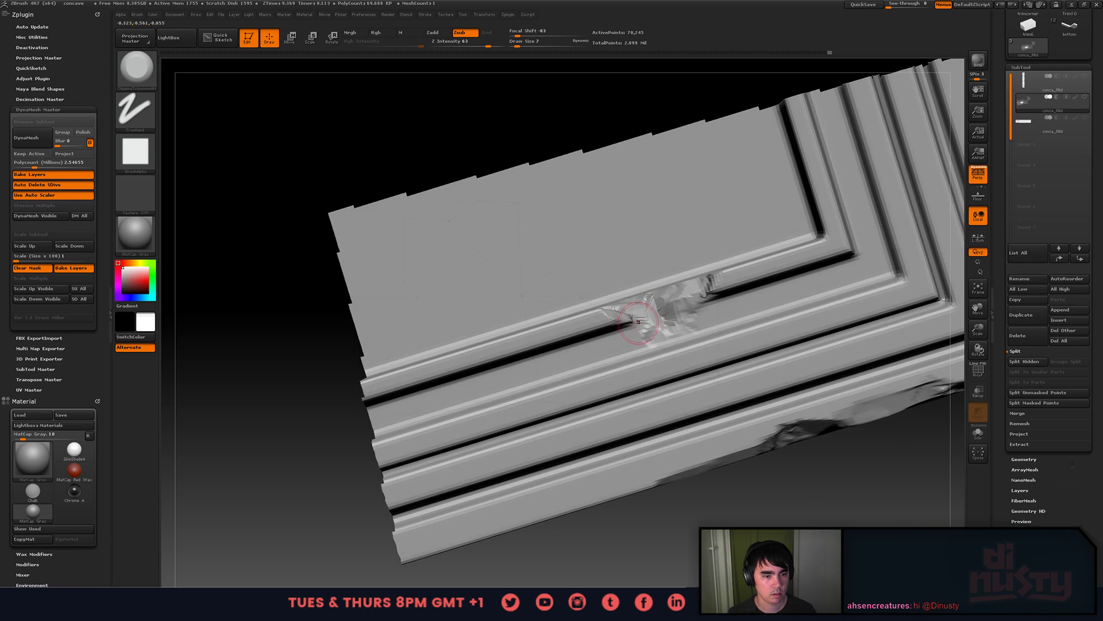
mouse_move(632, 316)
left_mouse_down("shift")
mouse_move(660, 338)
mouse_move(705, 296)
left_mouse_up("shift")
- Save the sculpted wall project
right_click_drag(705, 297, 754, 265, "alt")
key("space")
left_click_drag(719, 294, 730, 293)
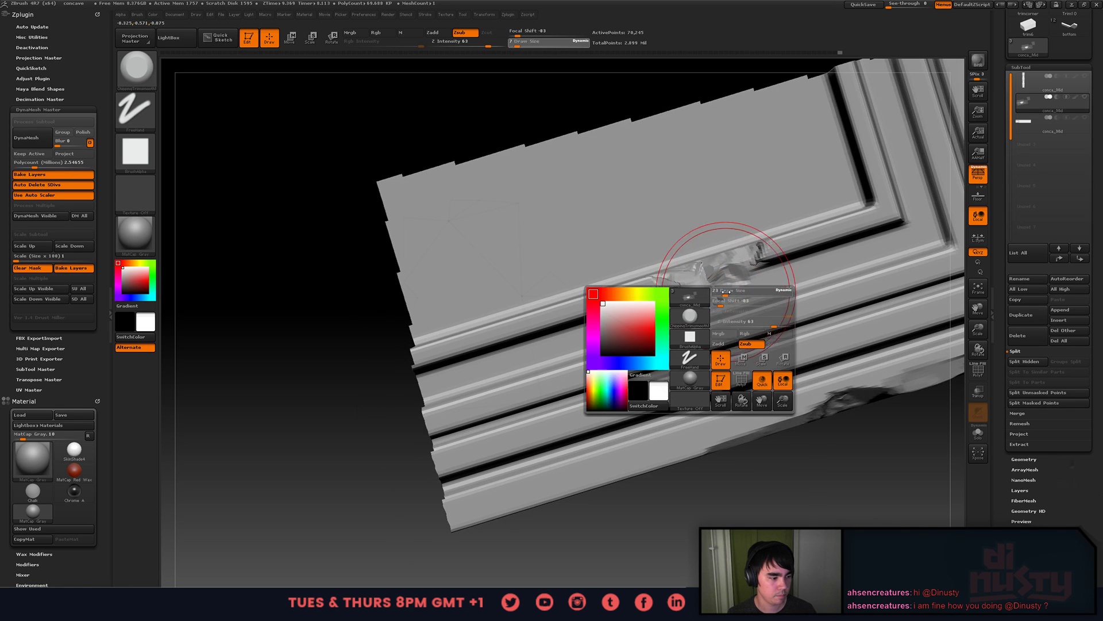
mouse_move(749, 290)
right_mouse_down("ctrl")
mouse_move(669, 316)
mouse_move(712, 298)
mouse_move(686, 307)
right_mouse_up("ctrl")
key("space")
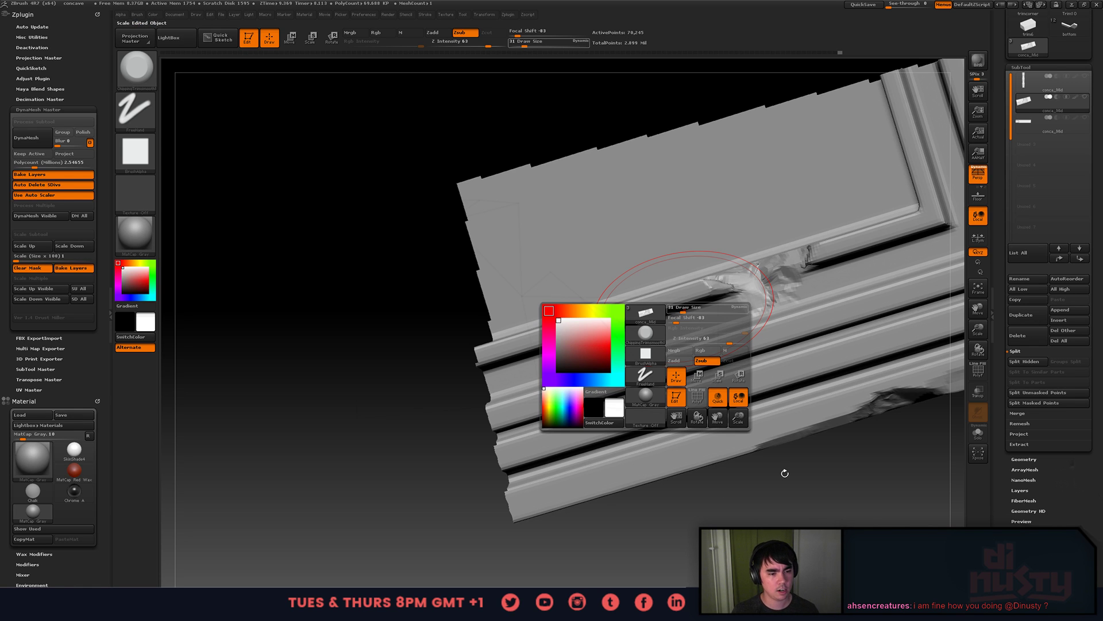
key("alt+Tab")
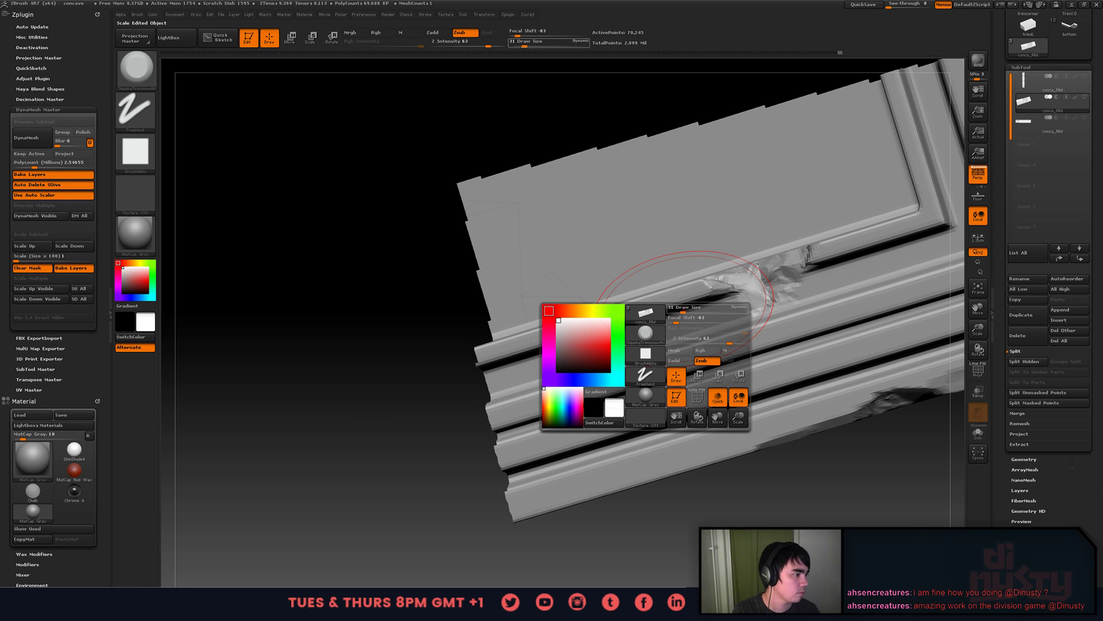
key("ctrl+s")
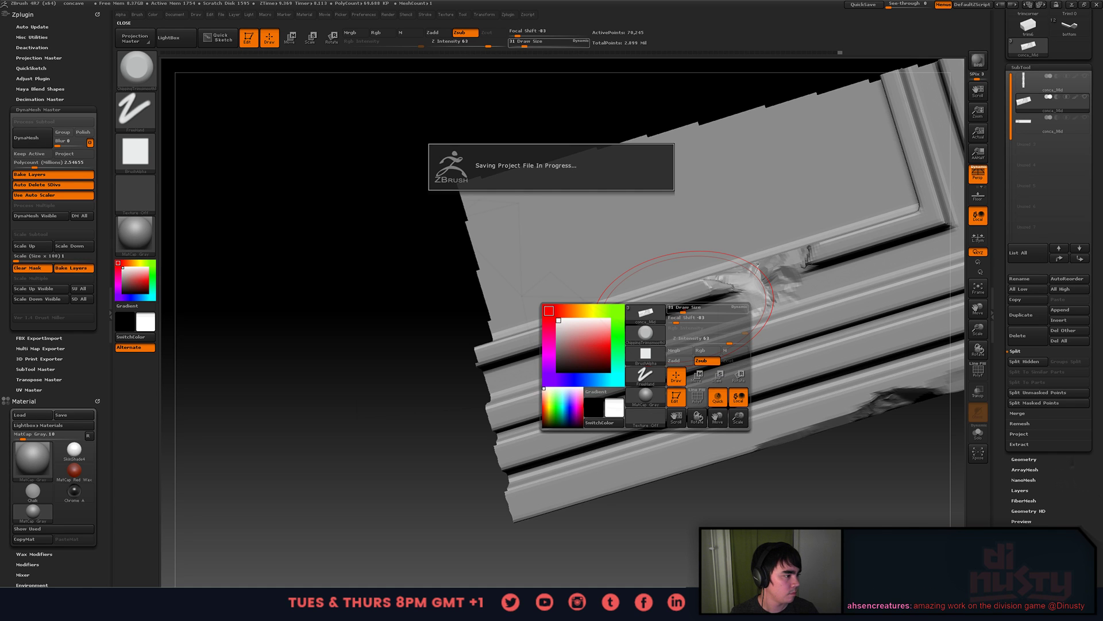
- Switch to Discord, view the technical-questions channel and return to ZBrush
key("alt+Tab")
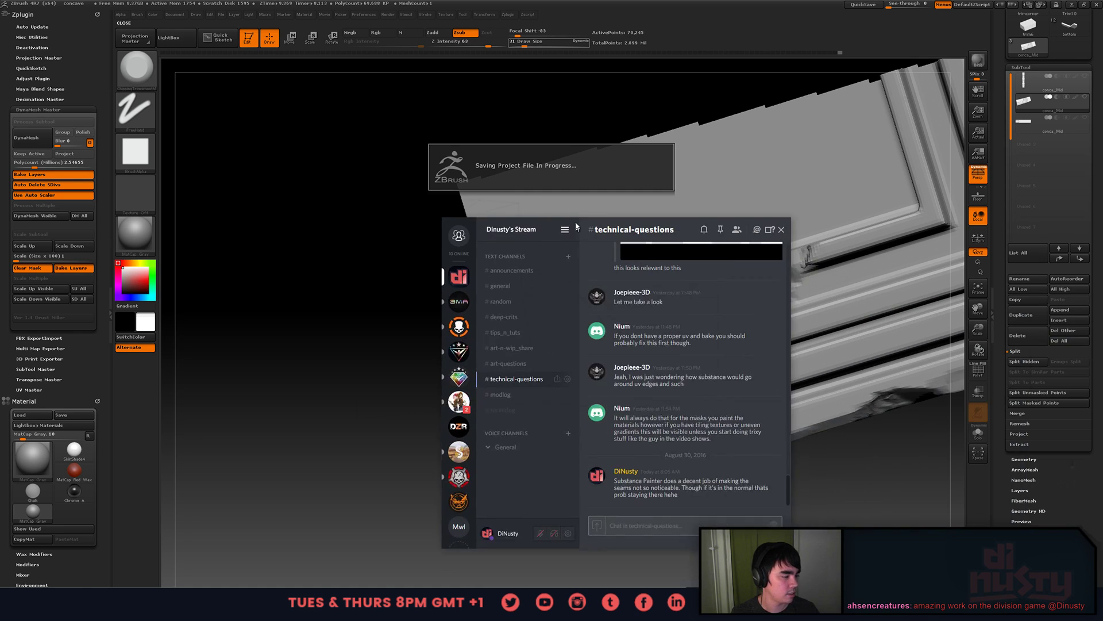
double_click(685, 221)
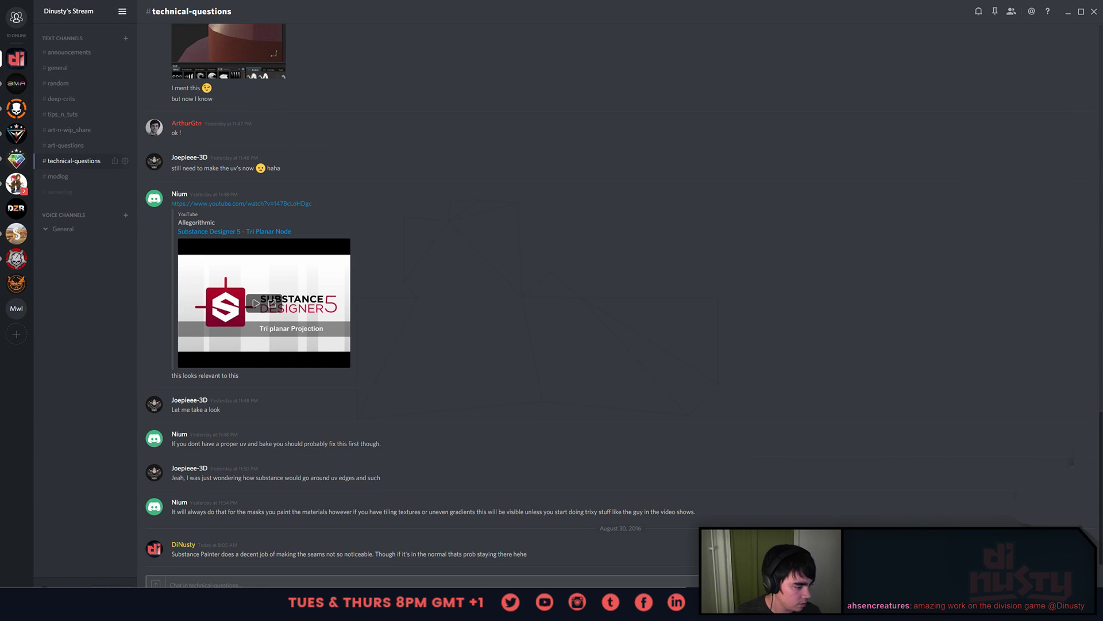
left_click(1068, 12)
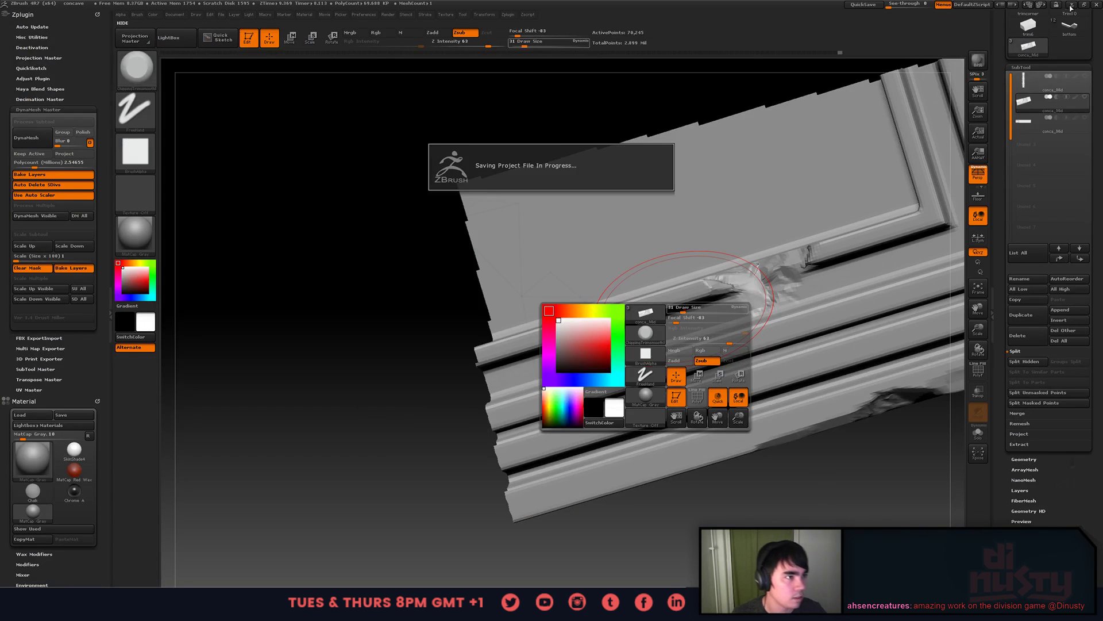
left_click(560, 342)
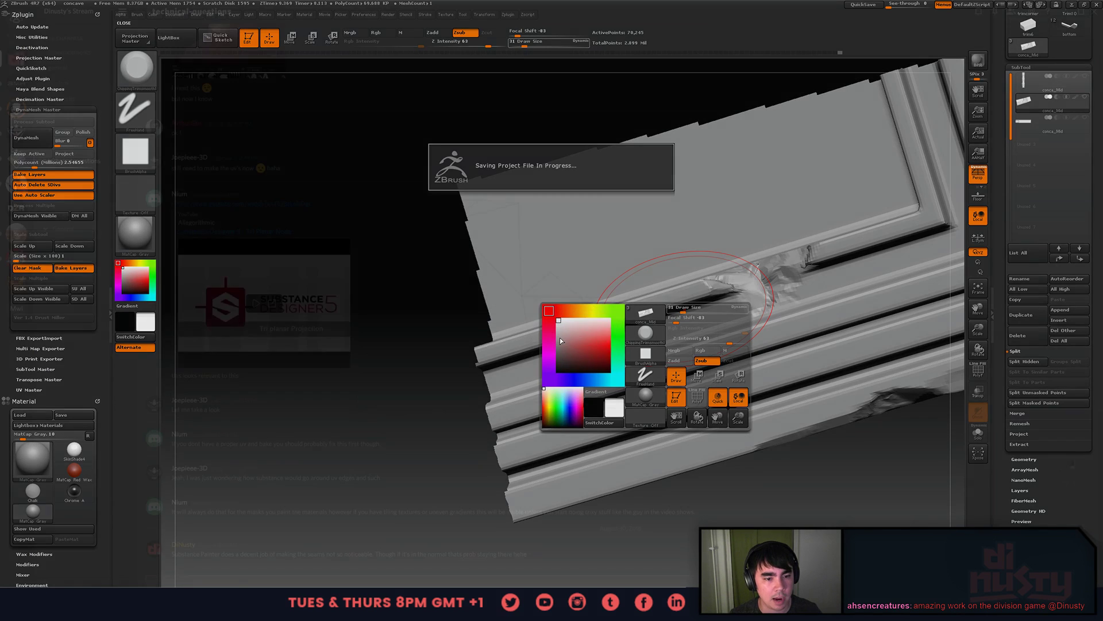
key("alt+Tab")
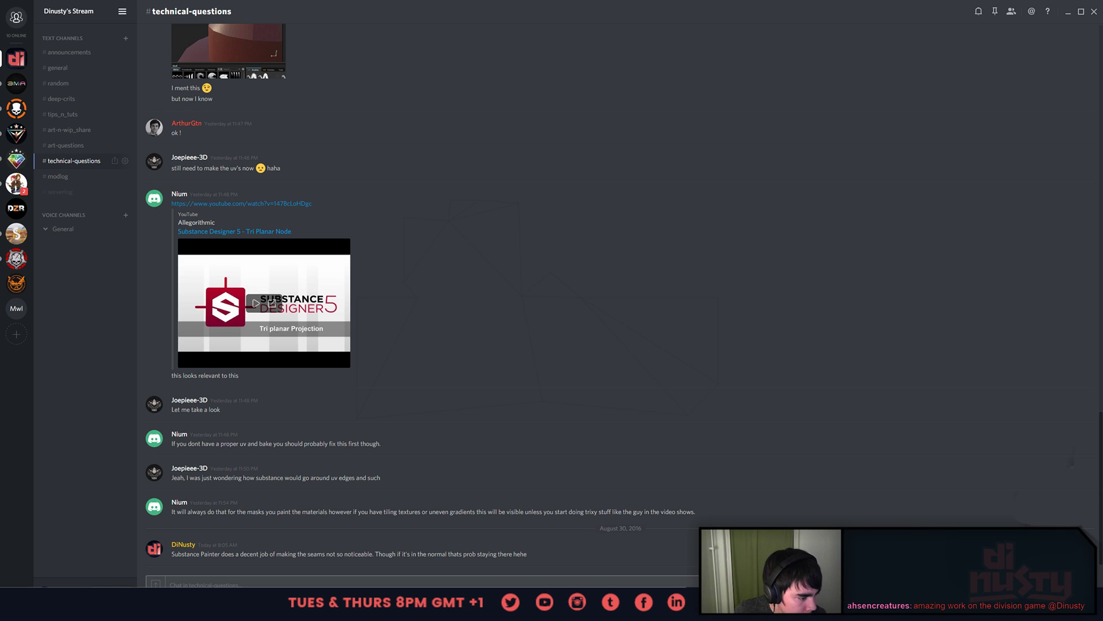
key("alt+Tab")
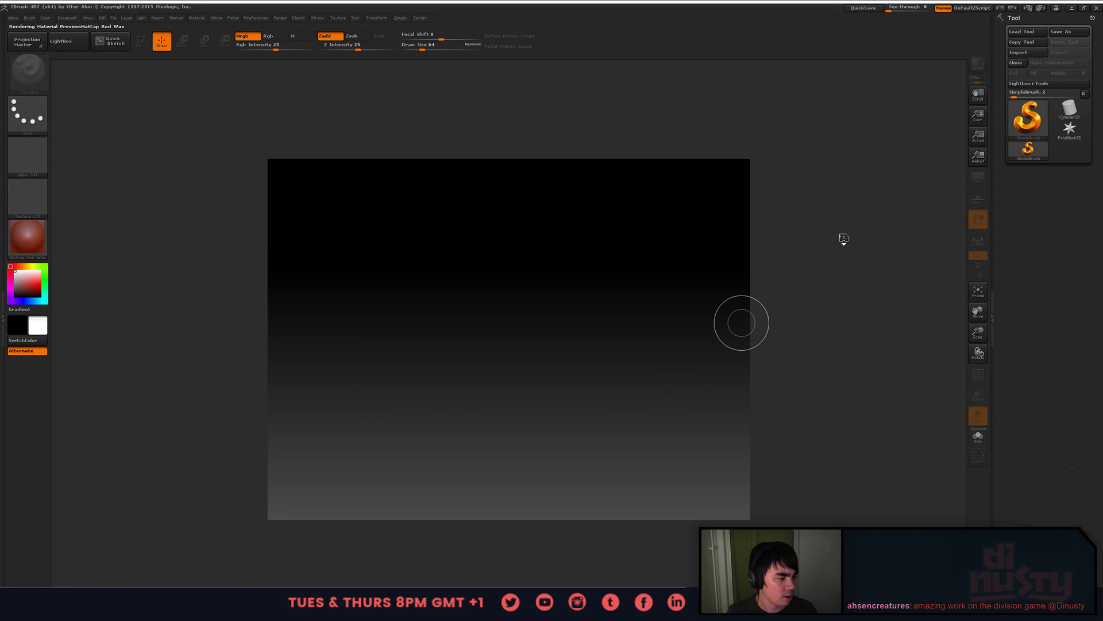
- Open the saved cornerwall project from LightBox in the fresh ZBrush session
key("comma")
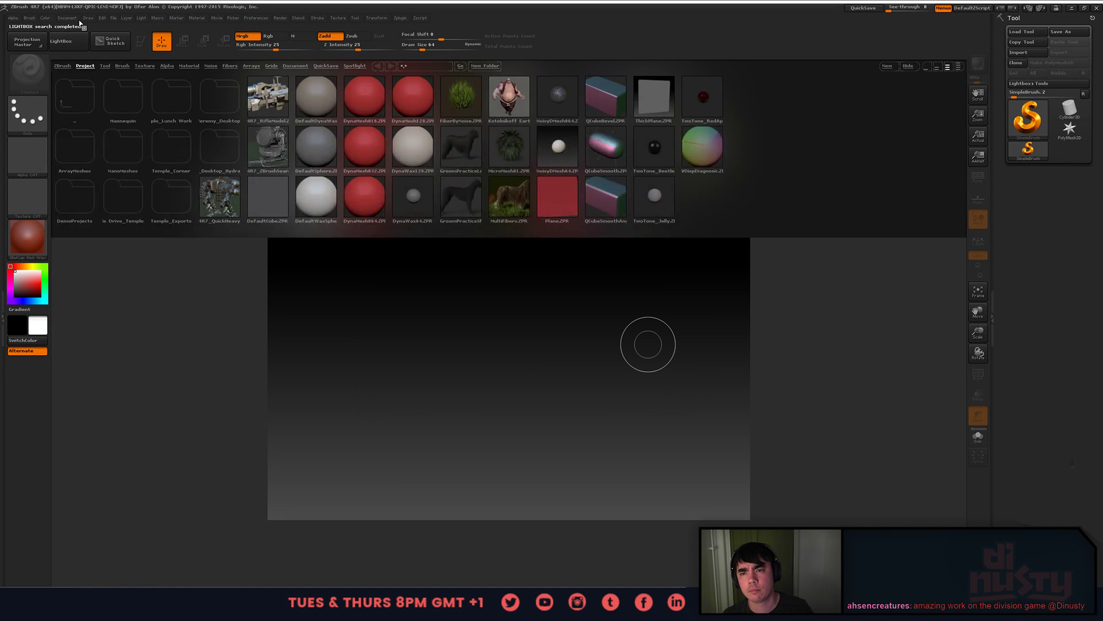
left_click(178, 100)
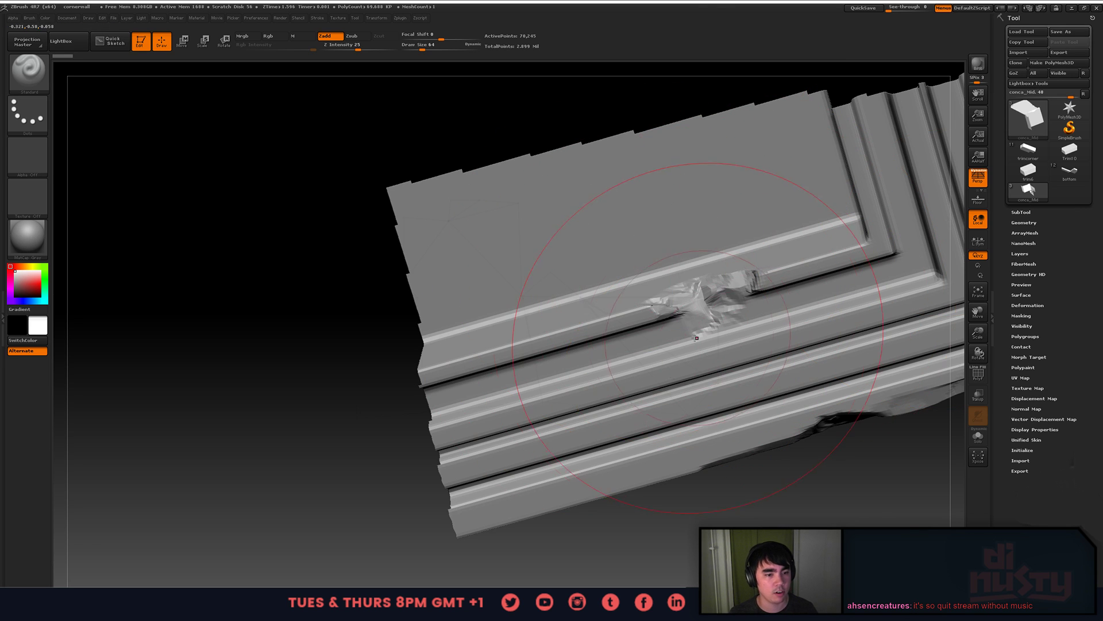
- Set the draw size to 9 and load a square-alpha trim brush from its brush file
key("space")
left_click_drag(677, 310, 666, 309)
right_click_drag(668, 325, 666, 310, "ctrl")
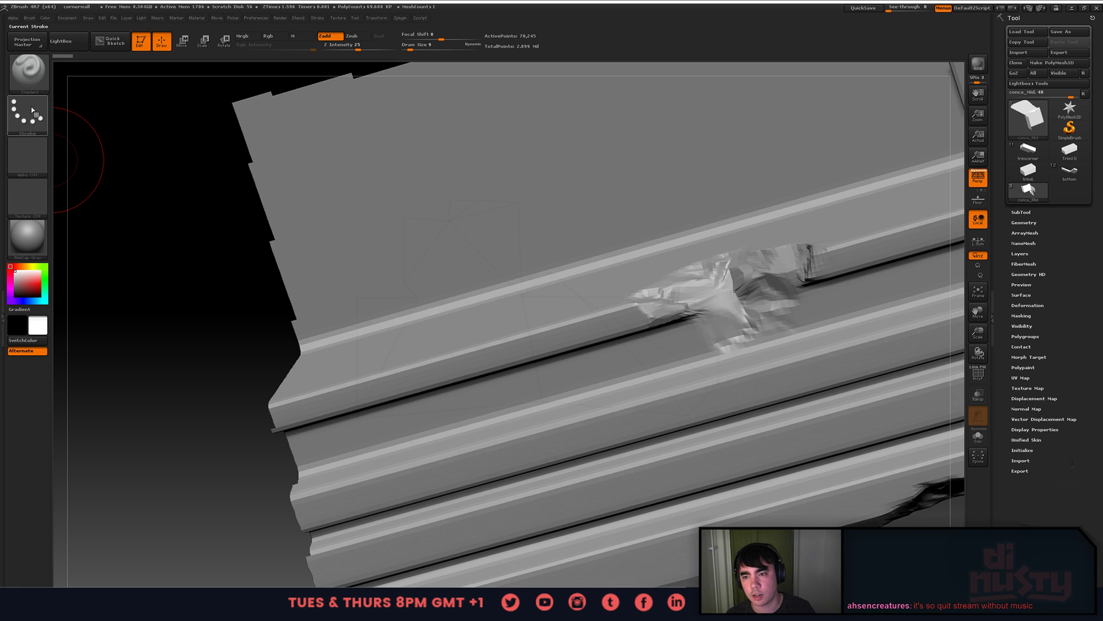
left_click(35, 77)
left_click(36, 76)
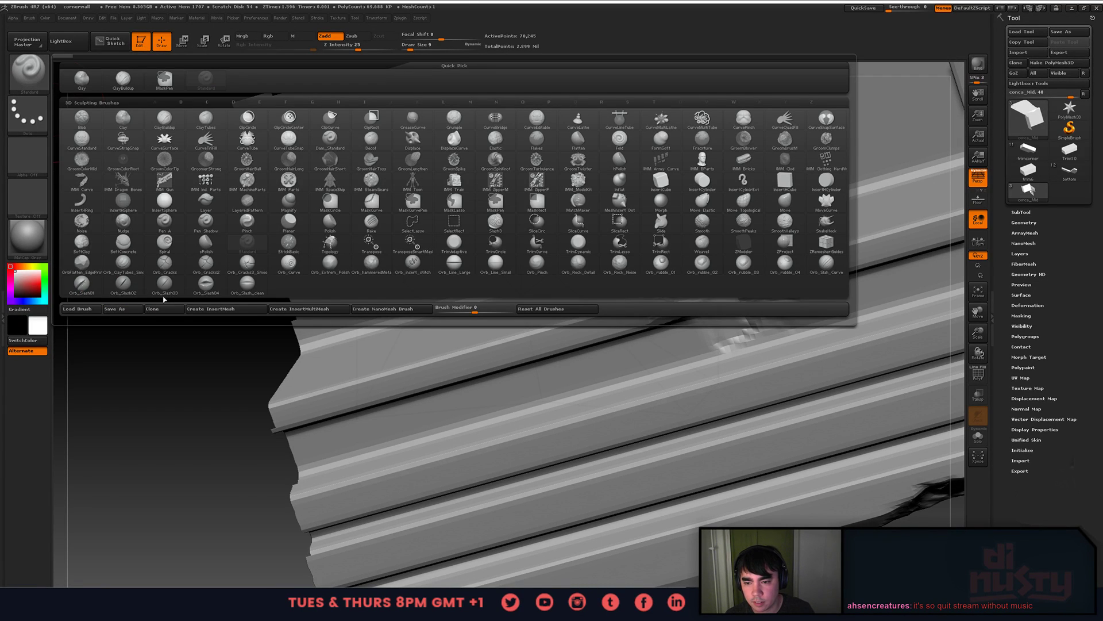
left_click(81, 308)
left_click_drag(219, 12, 584, 118)
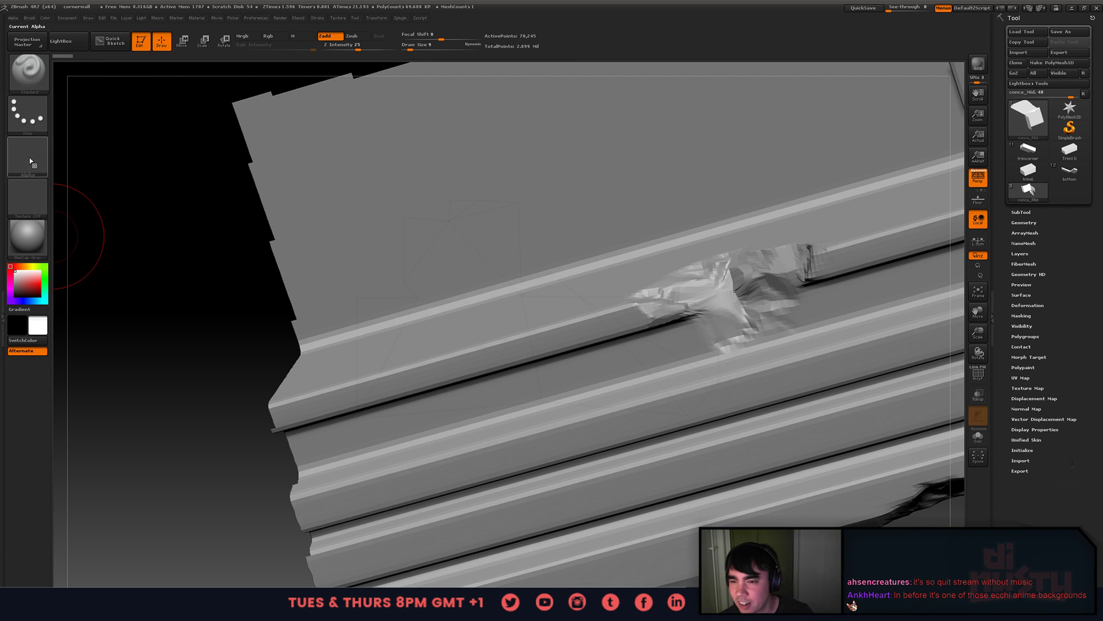
left_click(28, 70)
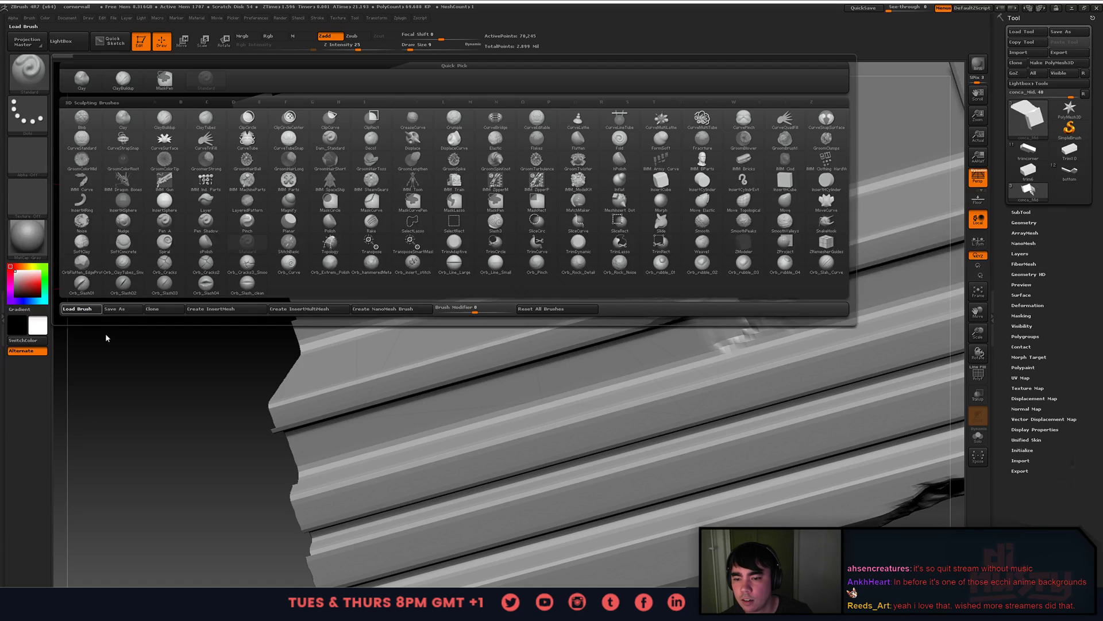
double_click(560, 309)
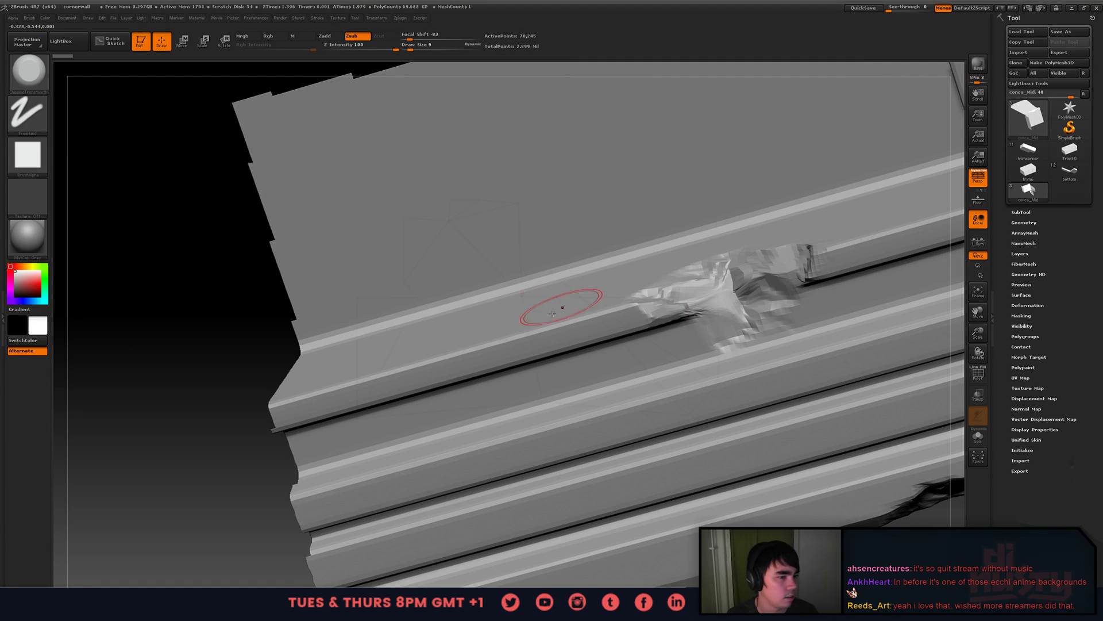
- Set the draw size to 13 and trim a shallow chip into the innermost moulding, left of the existing chip
mouse_move(643, 309)
left_mouse_down()
mouse_move(656, 306)
mouse_move(646, 302)
left_mouse_up()
mouse_move(712, 304)
right_mouse_down("alt")
mouse_move(646, 295)
mouse_move(666, 292)
mouse_move(638, 338)
right_mouse_up("alt")
key("space")
left_click_drag(675, 287, 671, 287)
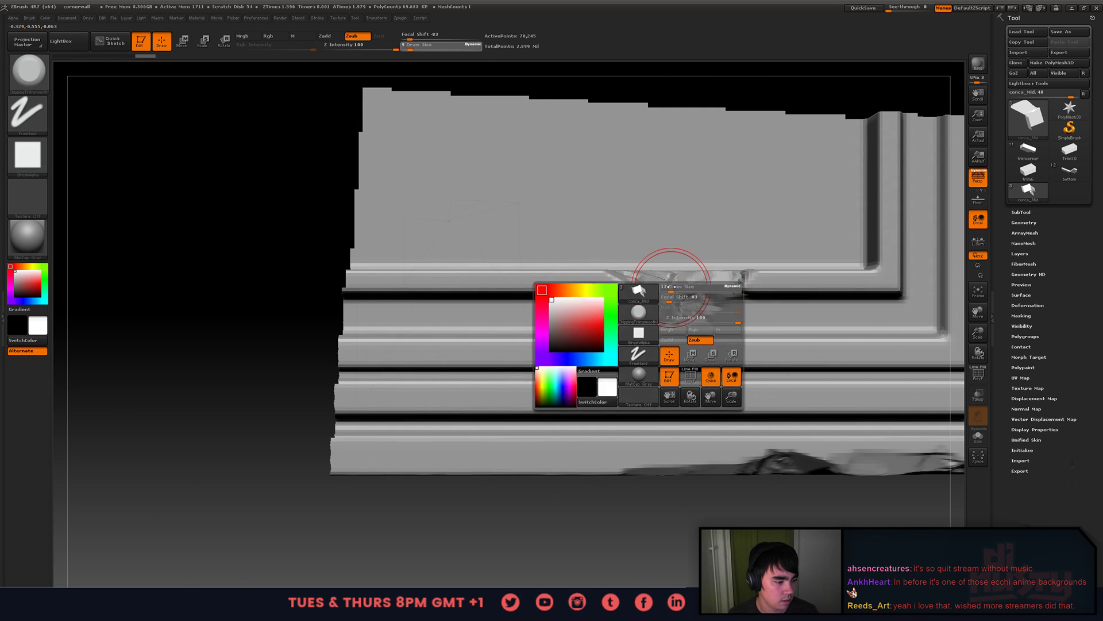
mouse_move(717, 258)
right_mouse_down("ctrl")
mouse_move(693, 270)
mouse_move(672, 214)
mouse_move(650, 280)
mouse_move(667, 272)
mouse_move(683, 298)
mouse_move(666, 306)
right_mouse_up("ctrl")
right_click_drag(667, 306, 641, 296, "alt")
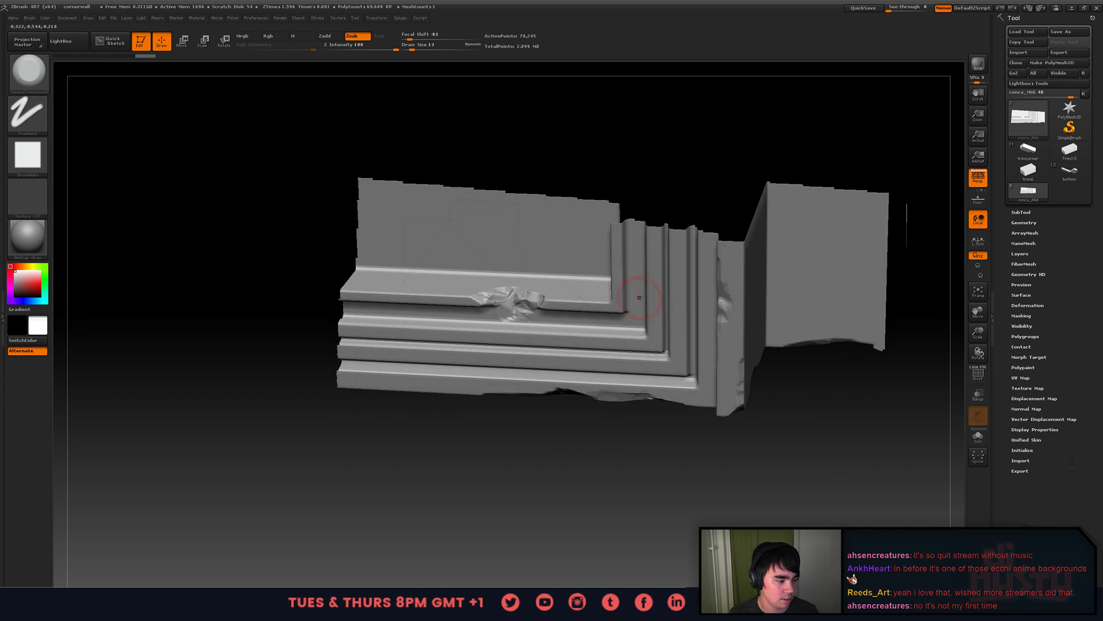
mouse_move(524, 290)
right_mouse_down("ctrl")
mouse_move(544, 298)
mouse_move(529, 291)
mouse_move(505, 321)
mouse_move(481, 287)
mouse_move(529, 277)
mouse_move(451, 278)
mouse_move(420, 292)
right_mouse_up("ctrl")
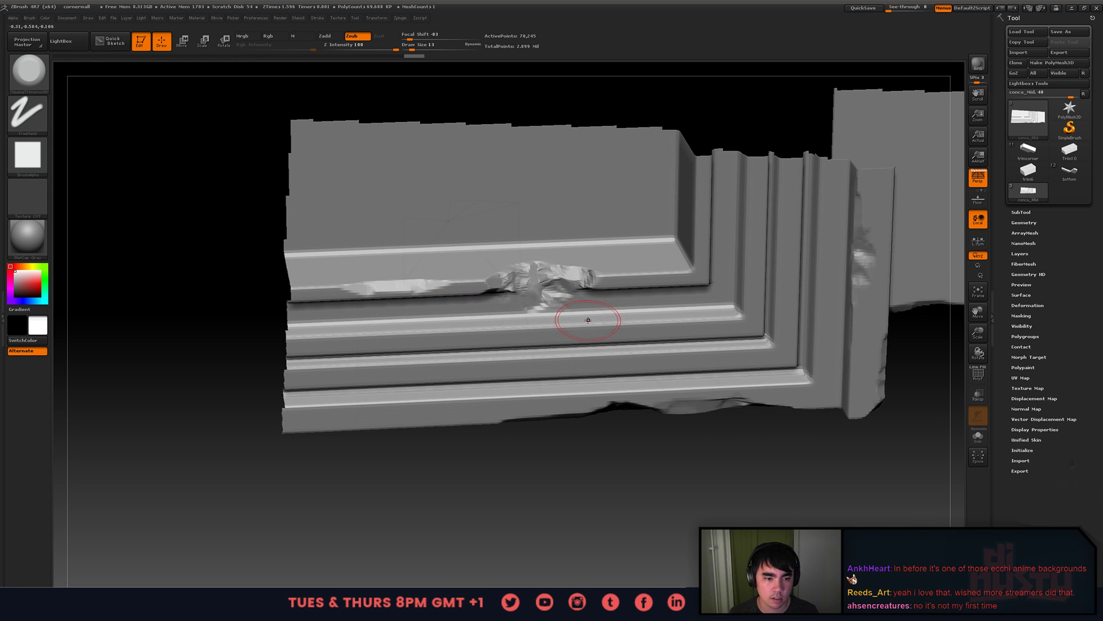
- Trim shallow chips into the frame's outer lower mouldings, reducing the draw size to 12 between strokes
left_click_drag(588, 319, 481, 334)
left_click_drag(572, 357, 730, 346)
right_click_drag(753, 343, 734, 349)
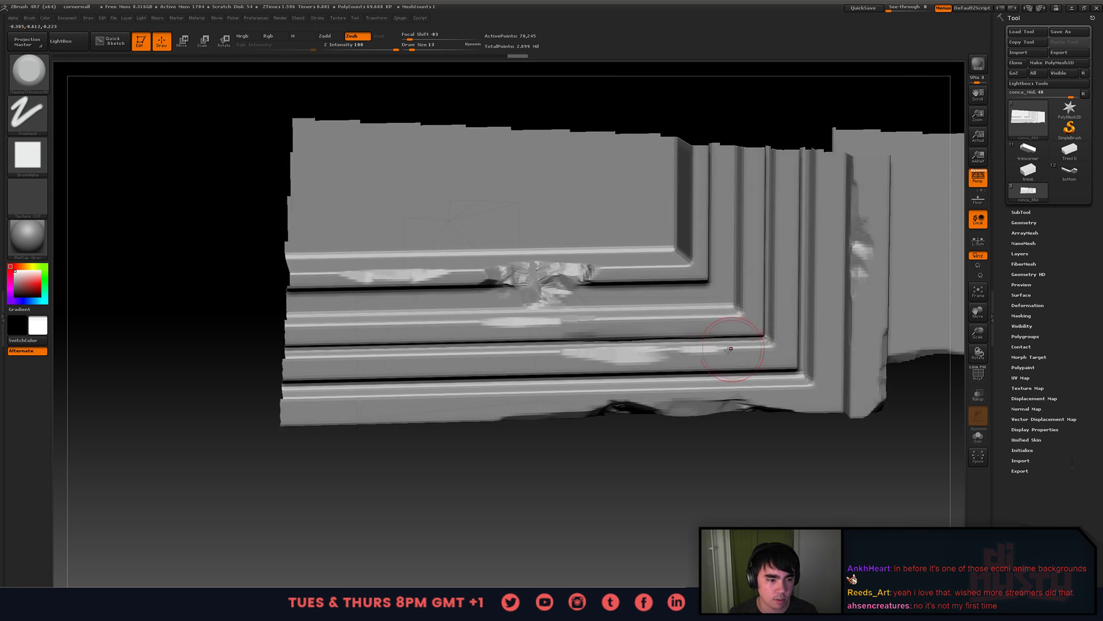
key("s")
left_click_drag(699, 349, 697, 349)
key("shift")
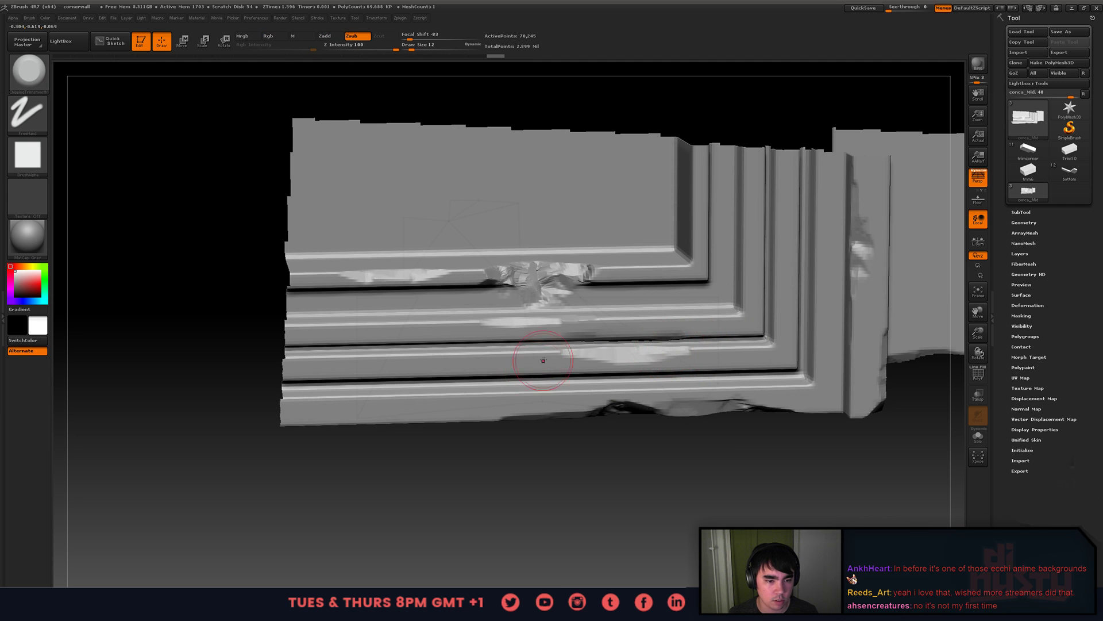
right_click_drag(452, 374, 444, 339)
mouse_move(409, 374)
left_mouse_down()
mouse_move(389, 374)
mouse_move(605, 377)
left_mouse_up()
- Unhide the whole wall and isolate the lower section of the stepped frame on the adjacent wall face
mouse_move(605, 377)
right_mouse_down("alt")
mouse_move(520, 377)
mouse_move(520, 313)
right_mouse_up("alt")
left_click(522, 448, "ctrl+shift")
mouse_move(522, 448)
right_mouse_down("alt")
mouse_move(490, 449)
mouse_move(493, 402)
right_mouse_up("alt")
right_click_drag(493, 402, 498, 383, "shift")
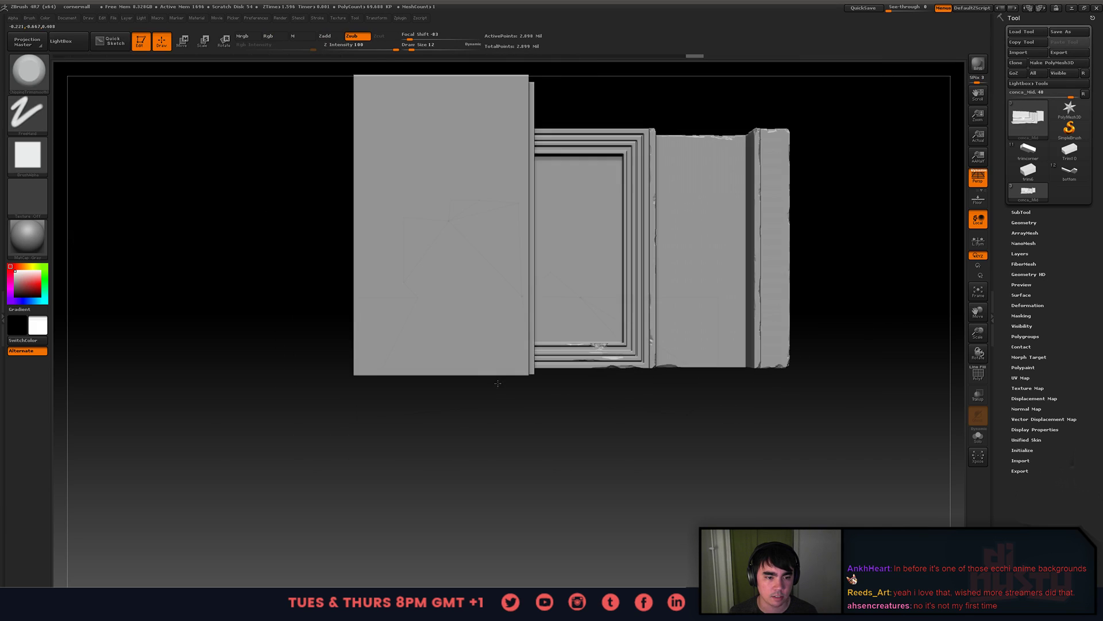
right_click_drag(619, 334, 380, 454, "alt")
left_click_drag(368, 351, 513, 471, "ctrl+shift")
- Trim shallow chips along the lower edge of the isolated frame's innermost moulding
right_click_drag(489, 443, 414, 448)
mouse_move(575, 310)
right_mouse_down()
mouse_move(595, 336)
mouse_move(591, 314)
right_mouse_up()
mouse_move(429, 322)
left_mouse_down()
mouse_move(344, 328)
mouse_move(592, 337)
left_mouse_up()
right_click_drag(592, 338, 400, 323)
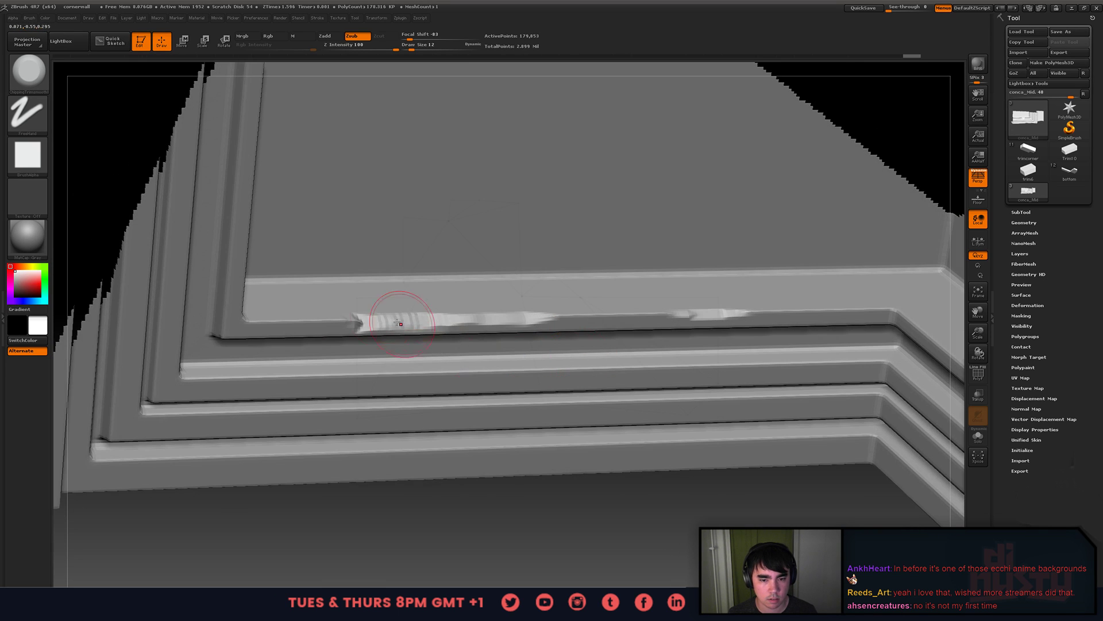
- Smooth the innermost moulding's larger chip and extend its left end toward the frame corner
right_click_drag(512, 374, 426, 348, "ctrl")
mouse_move(427, 349)
left_mouse_down("shift")
mouse_move(387, 315)
mouse_move(370, 326)
mouse_move(389, 329)
left_mouse_up("shift")
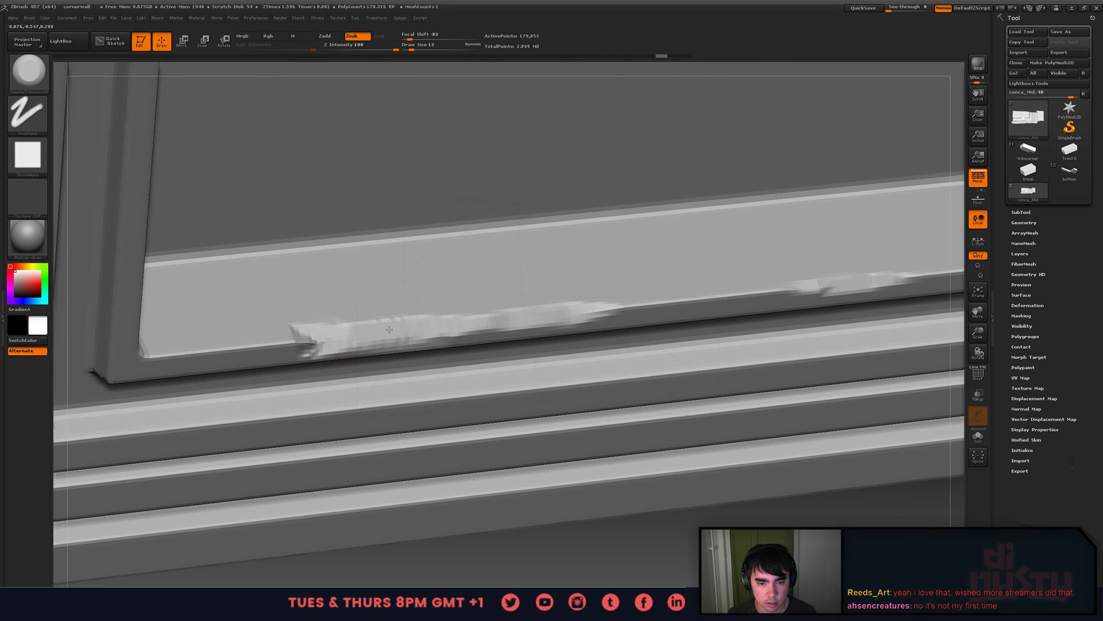
right_click_drag(430, 341, 405, 296)
left_click_drag(264, 296, 224, 282)
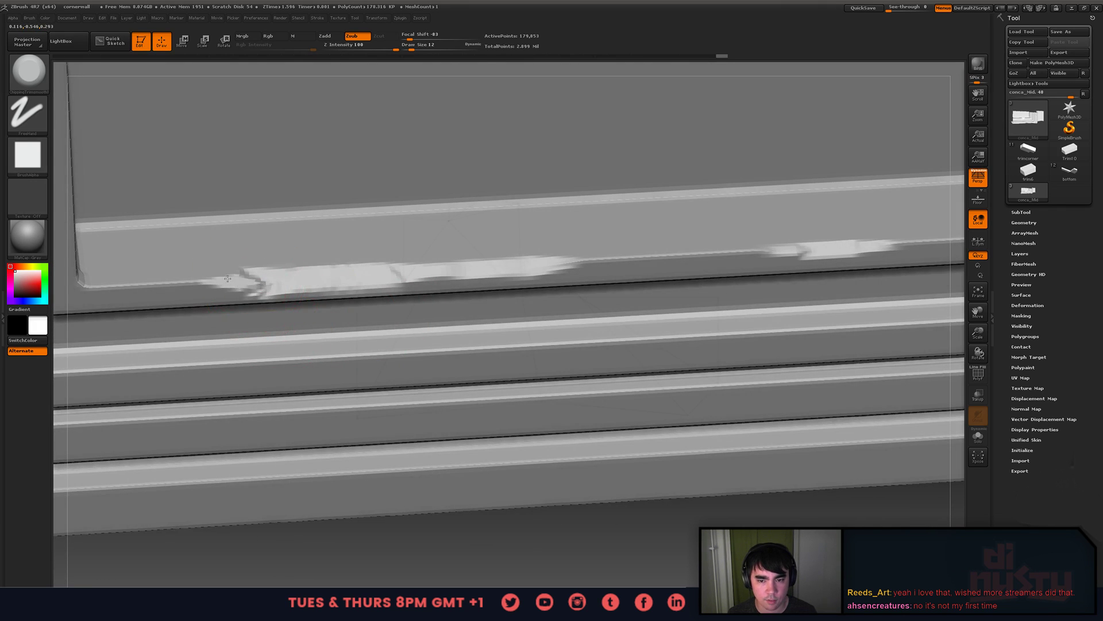
- Trim a long chip into the middle of the frame's second moulding and smooth it
right_click_drag(335, 339, 340, 311)
mouse_move(535, 318)
left_mouse_down()
mouse_move(640, 310)
mouse_move(468, 332)
left_mouse_up()
right_click_drag(468, 332, 491, 303)
left_click_drag(532, 329, 474, 338)
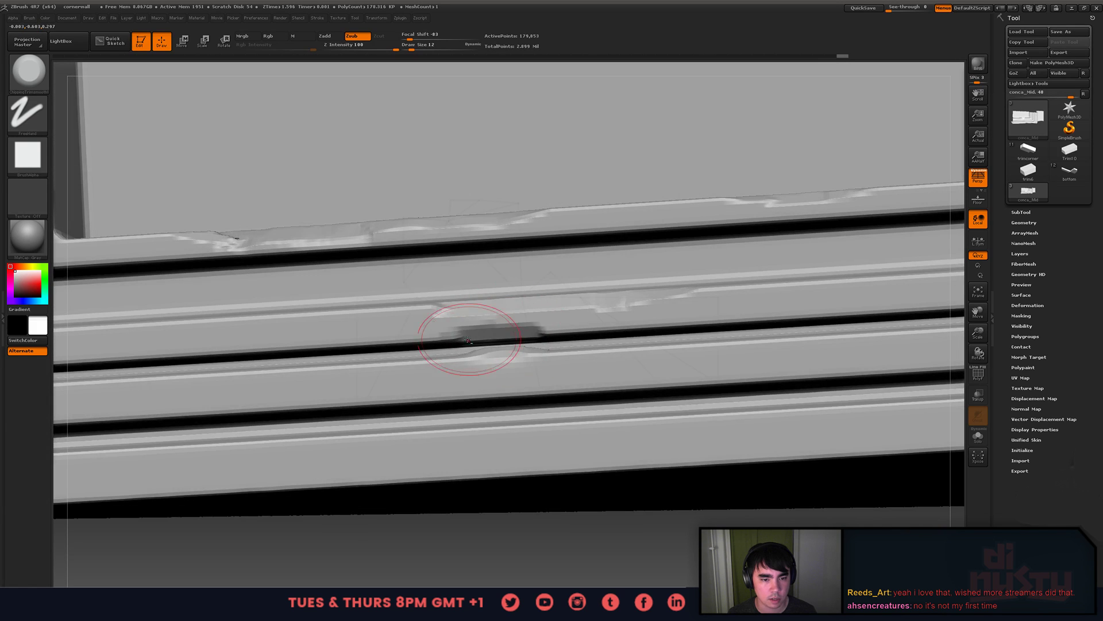
right_click_drag(474, 337, 500, 305)
left_click_drag(500, 305, 517, 316, "shift")
- Trim a long shallow chip into the edge of the frame's outermost lower moulding
mouse_move(517, 316)
right_mouse_down()
mouse_move(534, 340)
mouse_move(570, 350)
right_mouse_up()
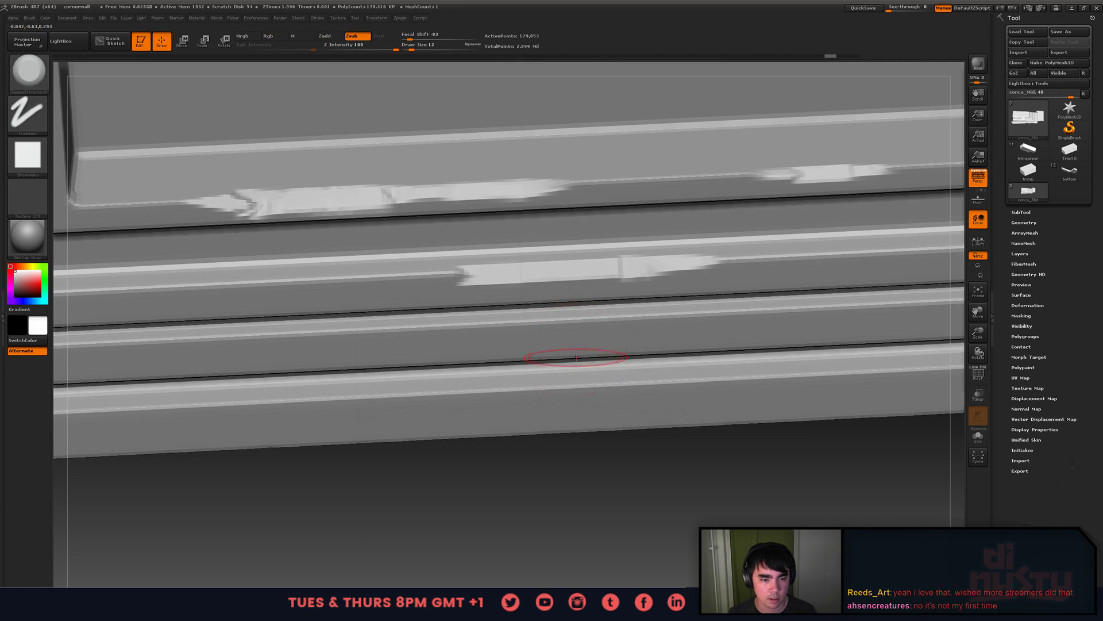
right_click_drag(601, 386, 529, 369)
left_click_drag(540, 375, 629, 368)
right_click_drag(629, 368, 550, 368, "alt")
left_click_drag(551, 368, 670, 365)
right_click_drag(669, 366, 653, 271)
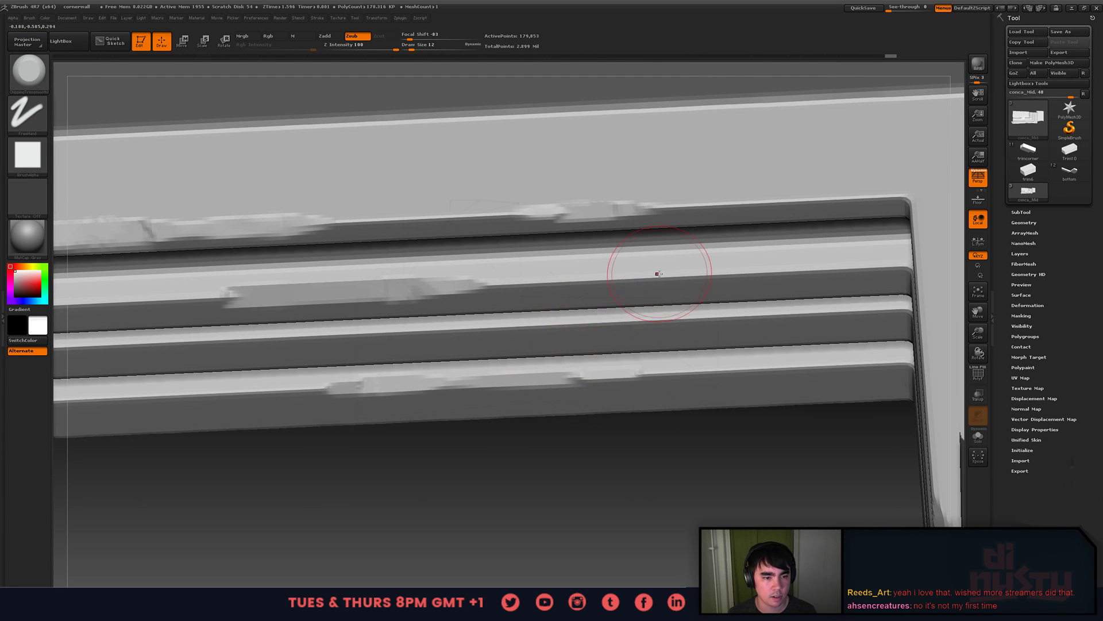
- Trim chips into the second and third mouldings near the frame's right corner
mouse_move(653, 271)
left_mouse_down()
mouse_move(773, 272)
mouse_move(681, 278)
mouse_move(752, 270)
mouse_move(710, 272)
left_mouse_up()
right_click_drag(734, 302, 724, 308)
left_click_drag(724, 308, 665, 315)
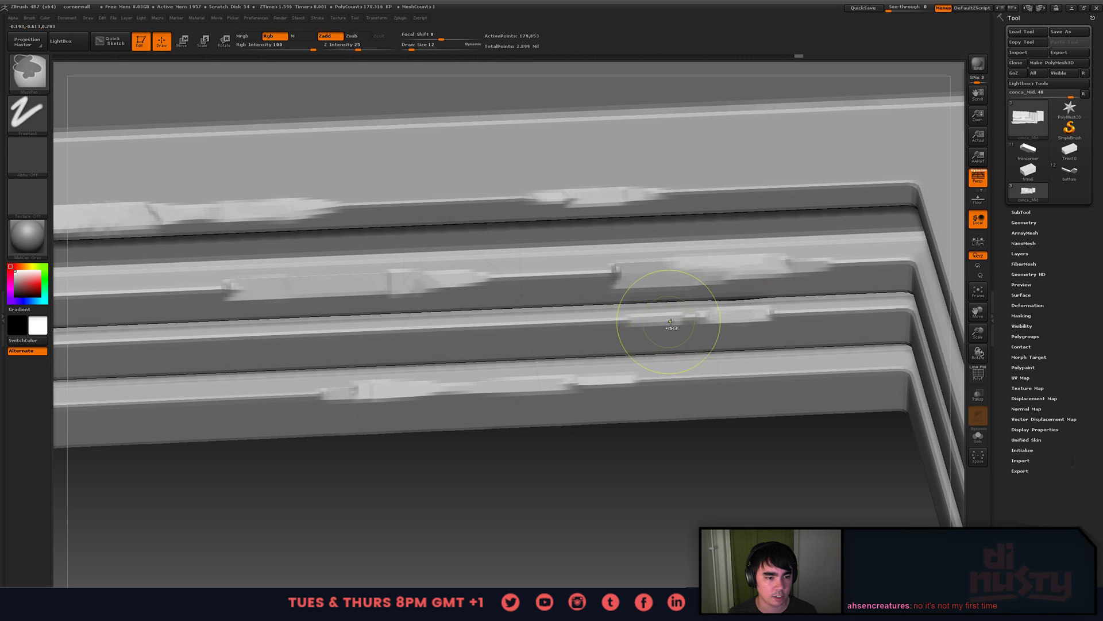
- Undo the chip in the frame's third moulding and switch to the subtractive trim brush with the square alpha
mouse_move(750, 316)
right_mouse_down()
mouse_move(775, 251)
mouse_move(778, 263)
right_mouse_up()
left_click(585, 311, "ctrl+shift")
left_click(584, 311, "ctrl+shift")
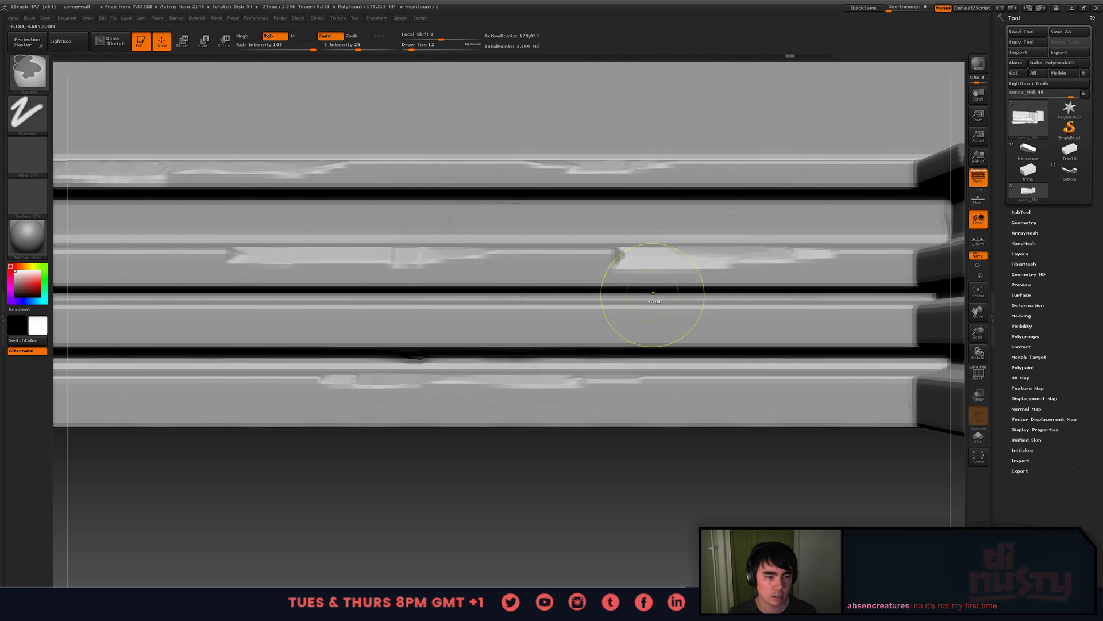
key("ctrl")
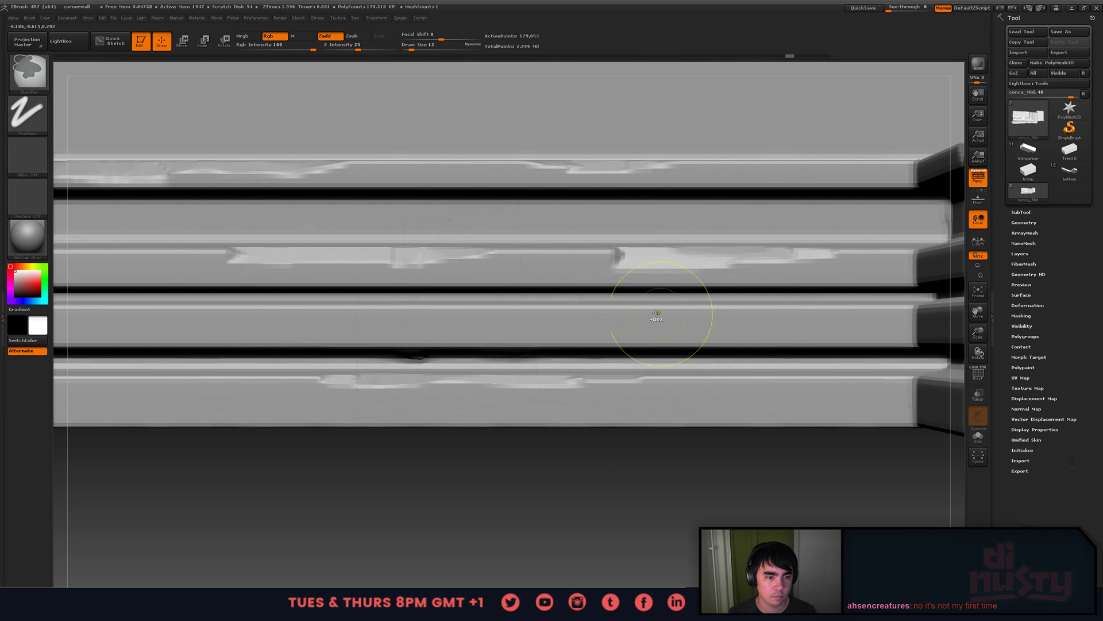
key("ctrl+shift")
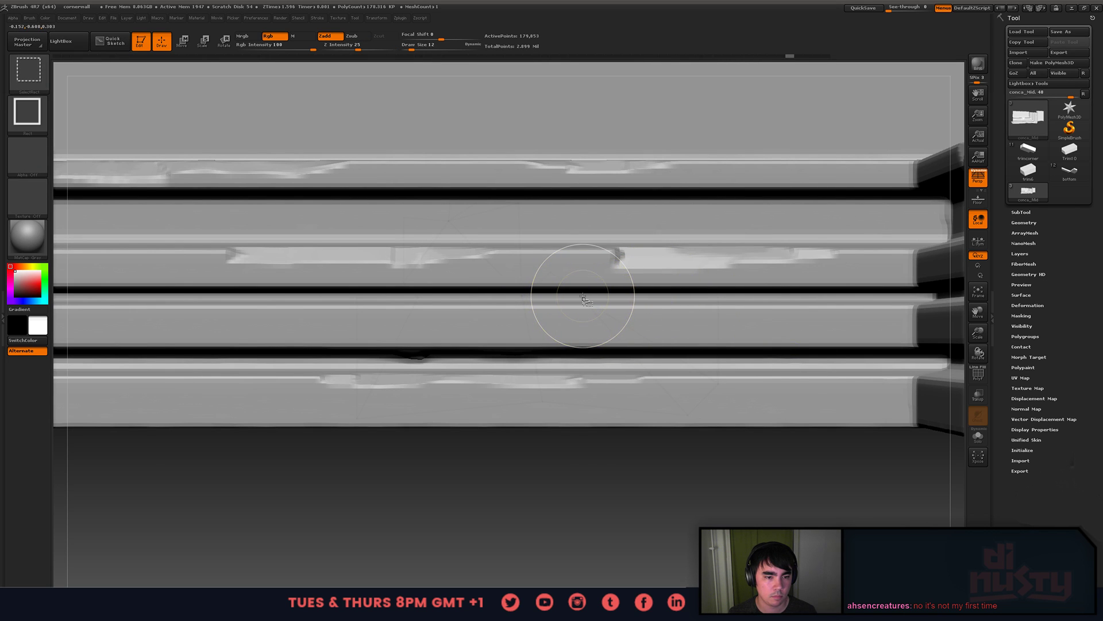
mouse_move(528, 298)
left_mouse_down("ctrl+alt+shift")
mouse_move(581, 323)
mouse_move(808, 362)
left_mouse_up("ctrl+alt+shift")
key("ctrl")
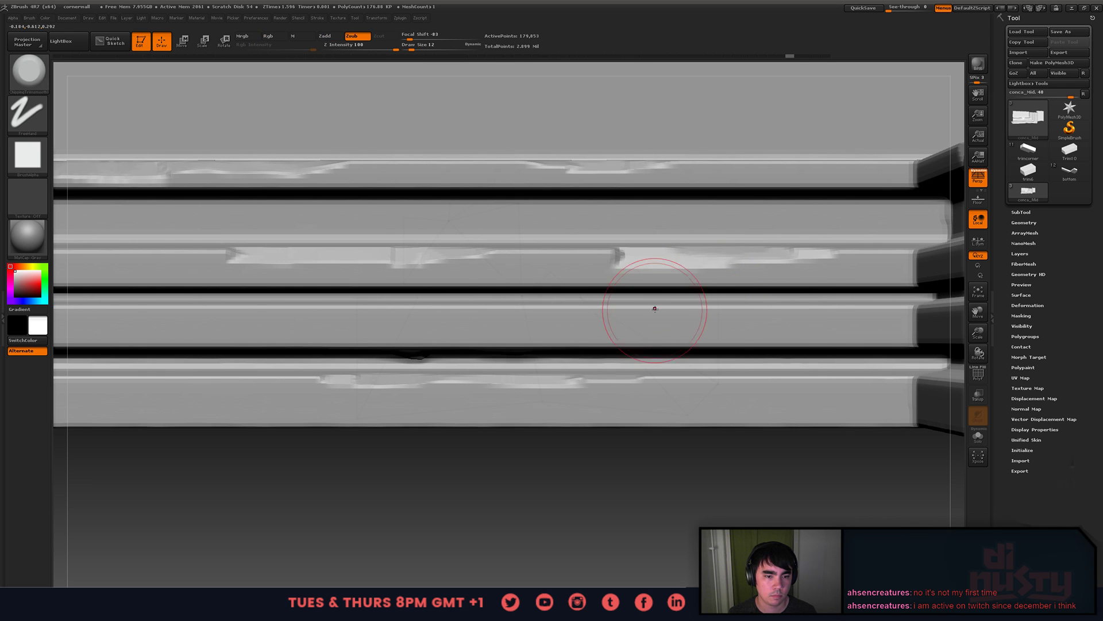
- Trim a new chip into the third moulding near the frame's right corner, adjusting the draw size to 9
left_click_drag(631, 310, 645, 312)
right_click_drag(645, 311, 654, 329)
key("space")
left_click_drag(660, 311, 675, 311)
key("ctrl+z")
key("space")
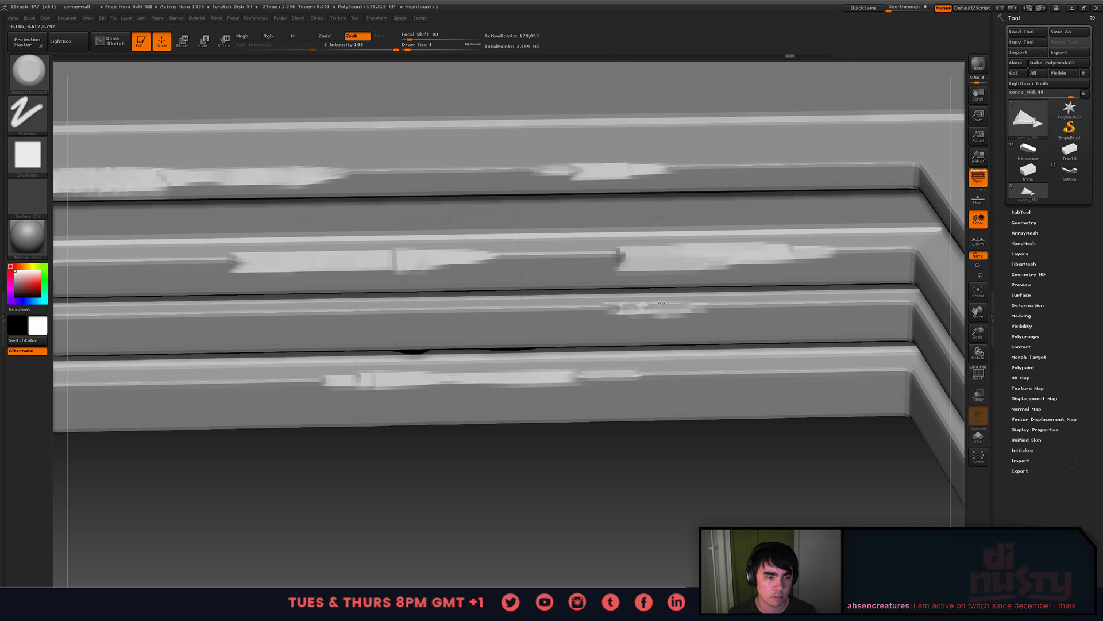
mouse_move(667, 323)
right_mouse_down()
mouse_move(661, 339)
mouse_move(634, 341)
right_mouse_up()
key("space")
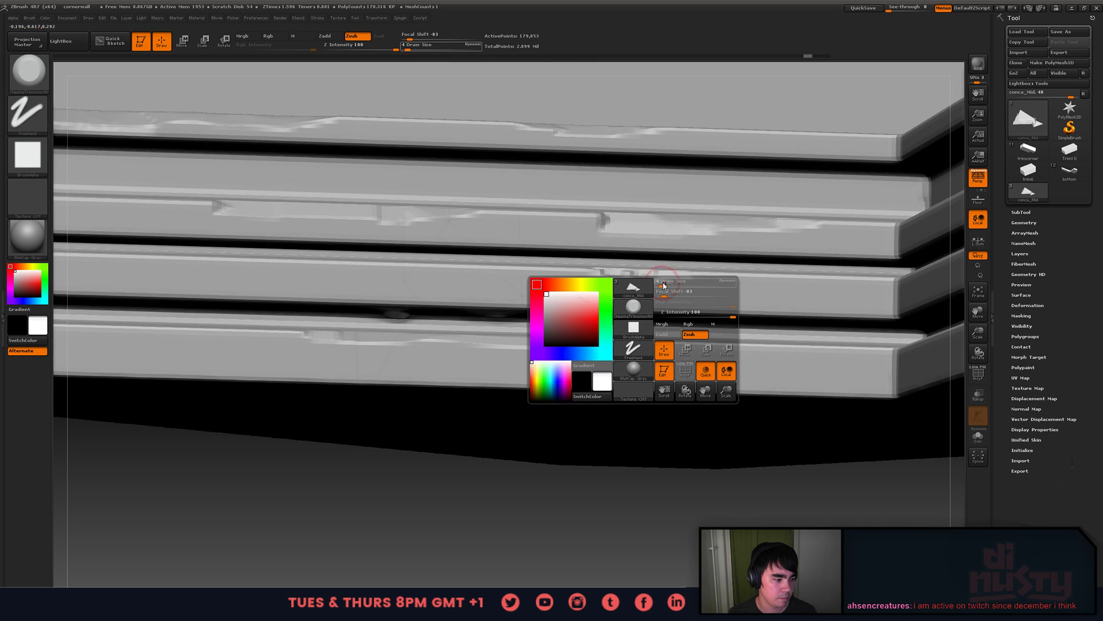
left_click_drag(672, 284, 683, 301)
right_click_drag(677, 292, 666, 253)
left_click_drag(661, 274, 628, 283)
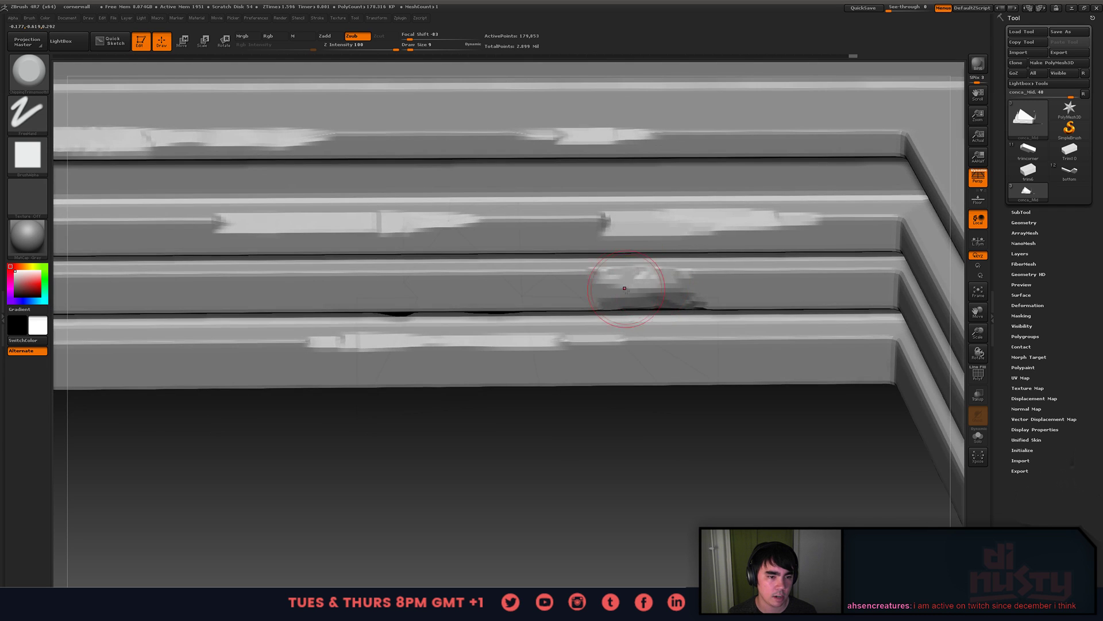
mouse_move(625, 292)
right_mouse_down("ctrl")
mouse_move(548, 276)
mouse_move(608, 296)
right_mouse_up("ctrl")
- Trim chips into the left corners of the second and third mouldings, extending the third moulding's wear along its lower run
right_click_drag(423, 268, 443, 246)
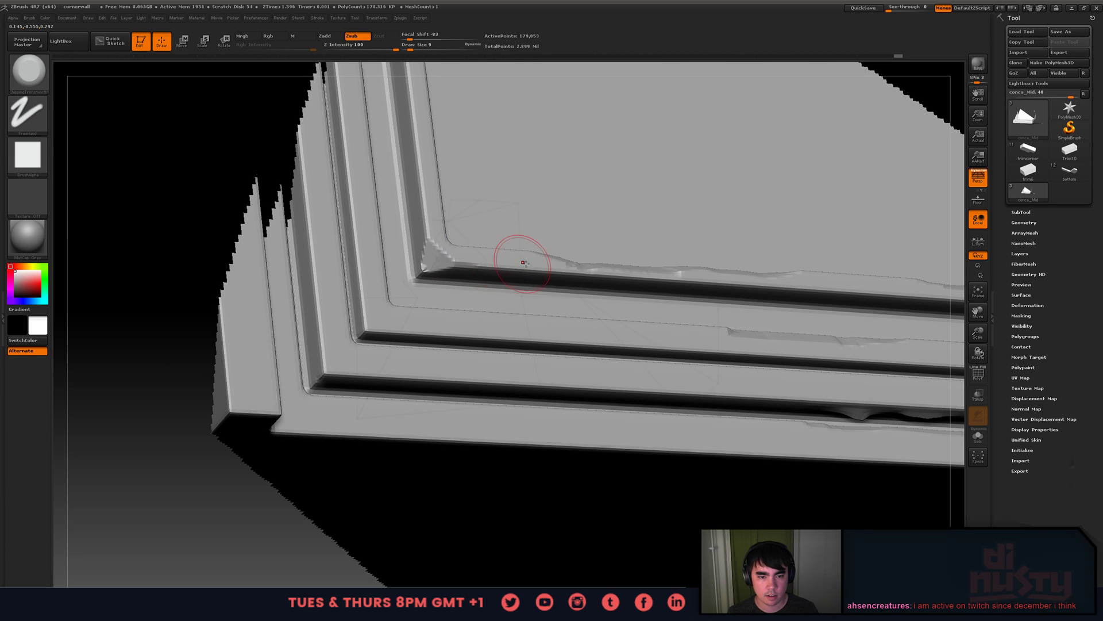
right_click_drag(380, 328, 418, 272, "alt")
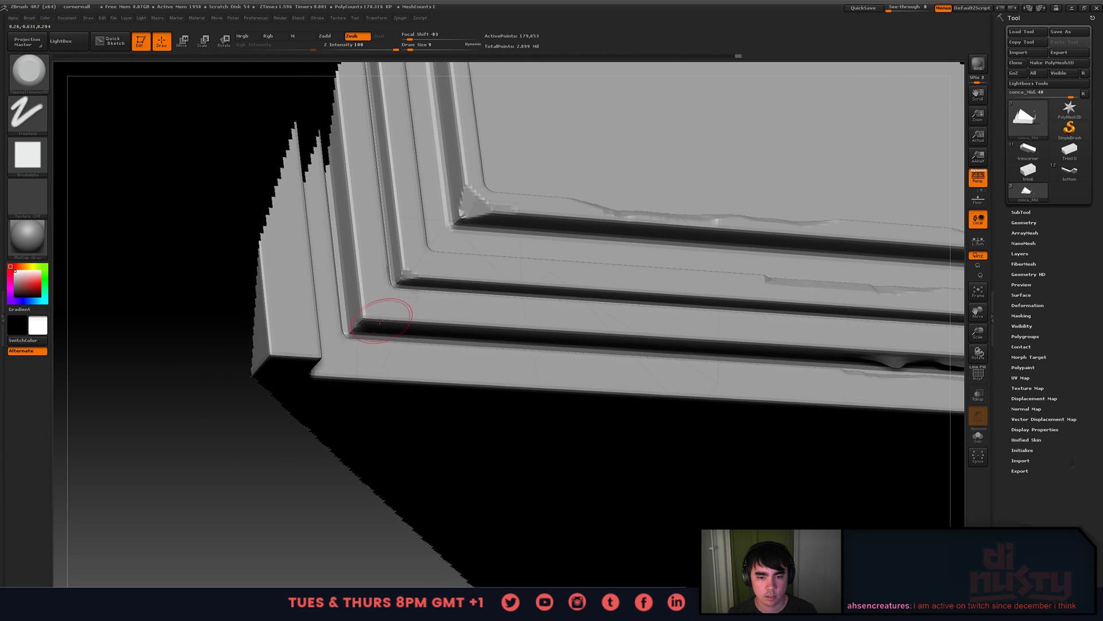
left_click_drag(370, 319, 482, 320)
right_click_drag(567, 320, 423, 288)
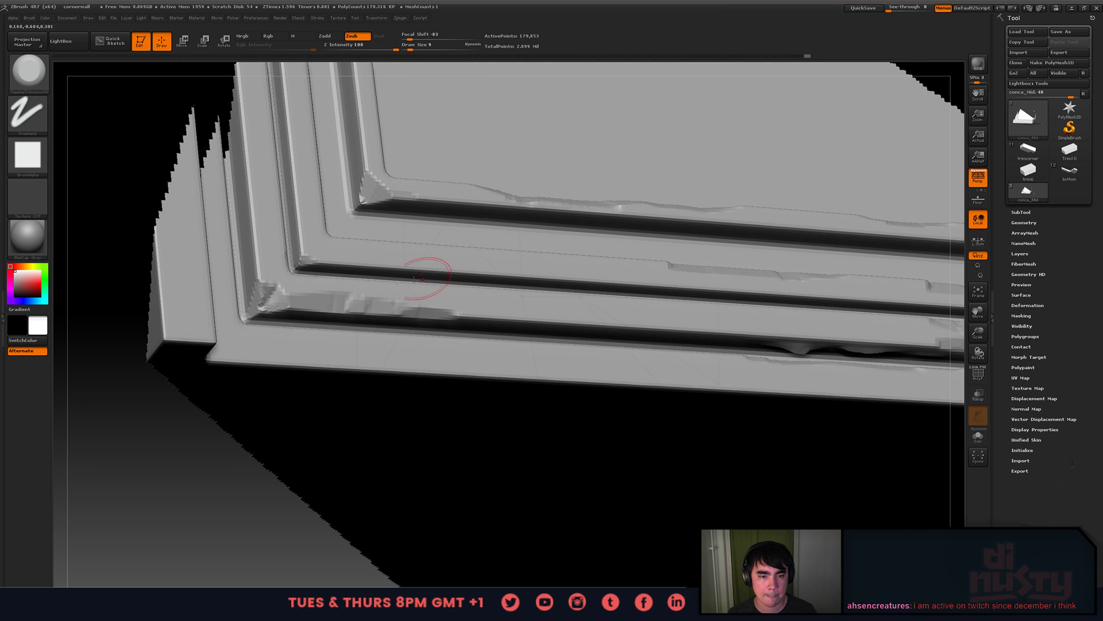
- Trim a narrow chip along the outermost lower moulding near its left corner
mouse_move(308, 239)
right_mouse_down()
mouse_move(301, 269)
mouse_move(418, 324)
right_mouse_up()
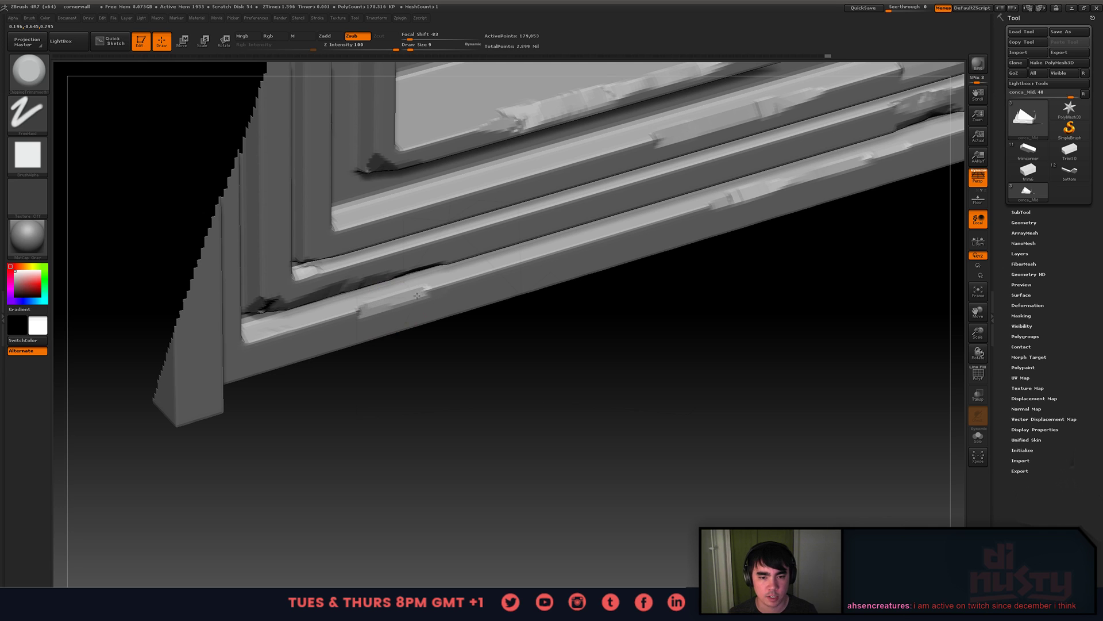
left_click_drag(417, 295, 490, 278)
right_click_drag(365, 306, 392, 315)
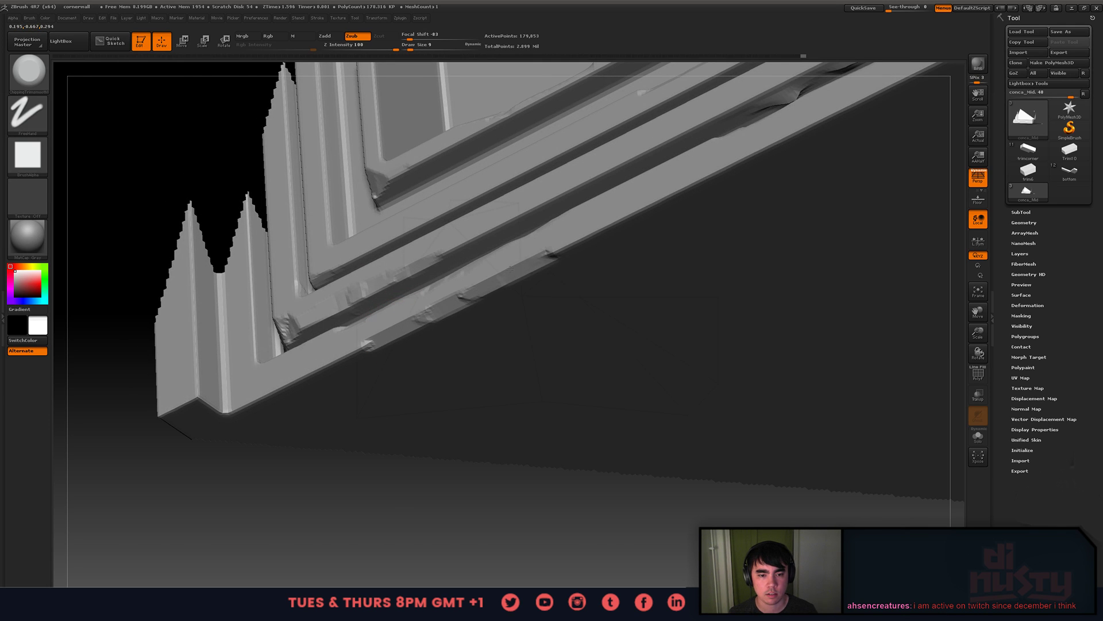
- Carve broader chips along the outermost moulding's lower edge toward the left corner with draw size 11
key("space")
left_click_drag(603, 232, 601, 232)
mouse_move(695, 183)
left_mouse_down()
mouse_move(411, 315)
mouse_move(343, 363)
left_mouse_up()
right_click_drag(367, 346, 404, 326)
key("space")
left_click_drag(415, 328, 393, 323)
left_click_drag(315, 363, 257, 393)
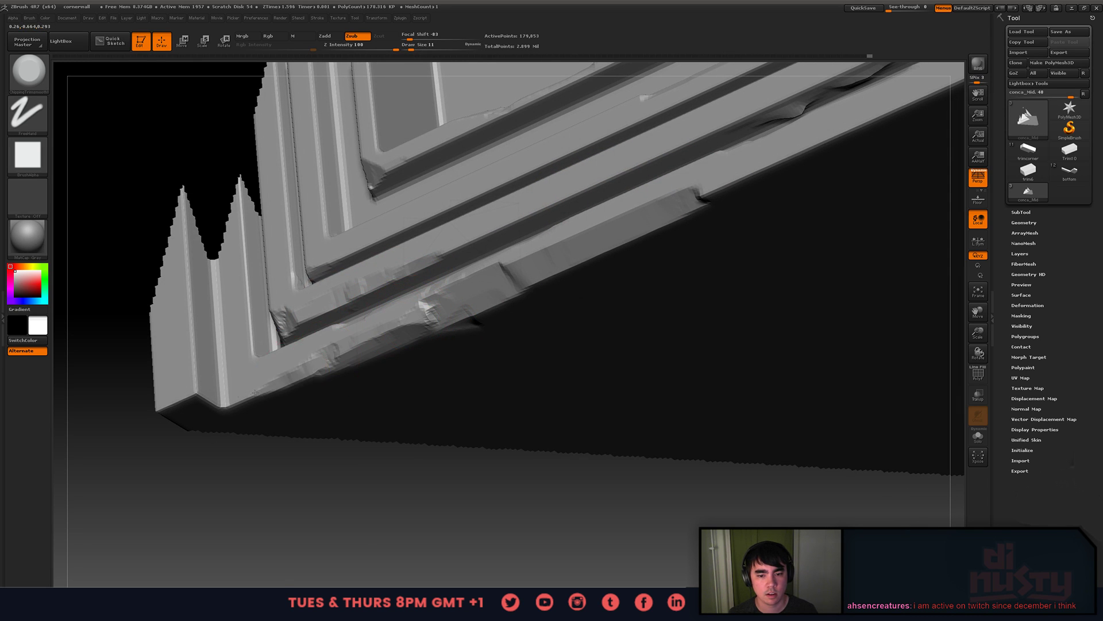
- Isolate the wall section with the vertical stepped frame mouldings by changing which part of the mesh is visible
mouse_move(312, 348)
right_mouse_down()
mouse_move(369, 297)
mouse_move(476, 284)
mouse_move(348, 284)
right_mouse_up()
right_click_drag(556, 302, 436, 288)
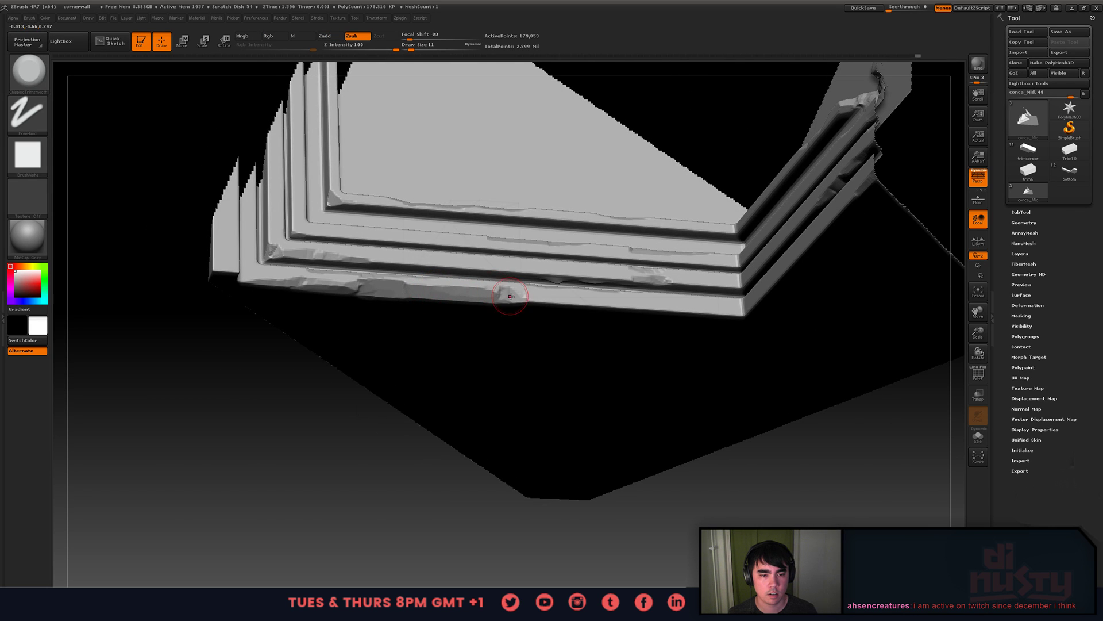
right_click_drag(574, 308, 521, 318)
left_click_drag(391, 183, 505, 337, "ctrl+shift")
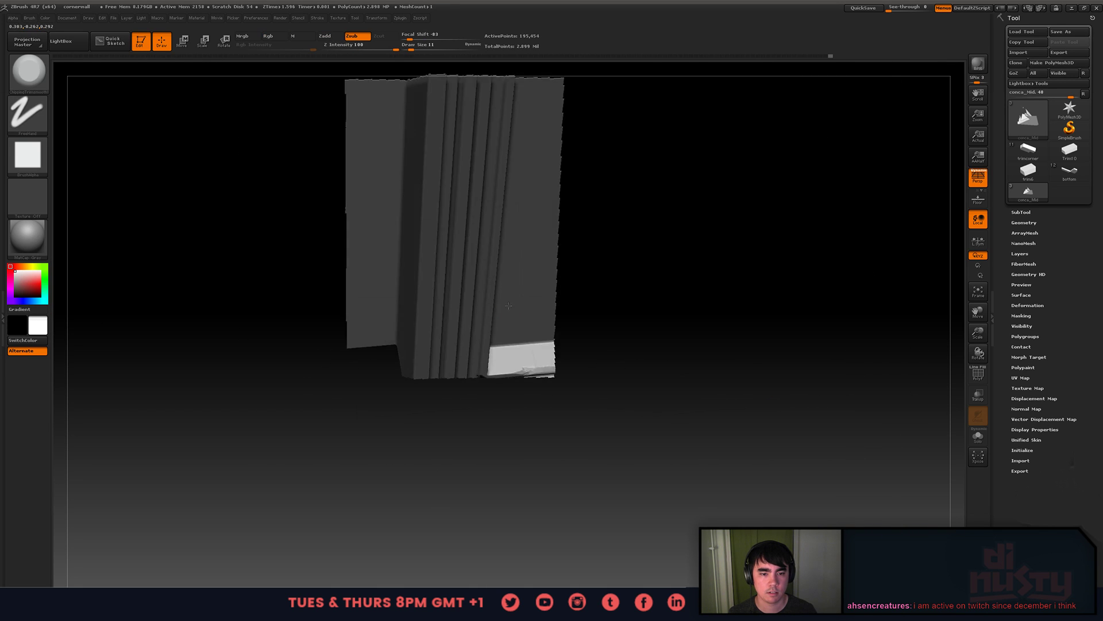
- Carve chipped damage into the edges of the inner vertical ridges, working down to the frame's bottom corner
right_click_drag(506, 336, 478, 289)
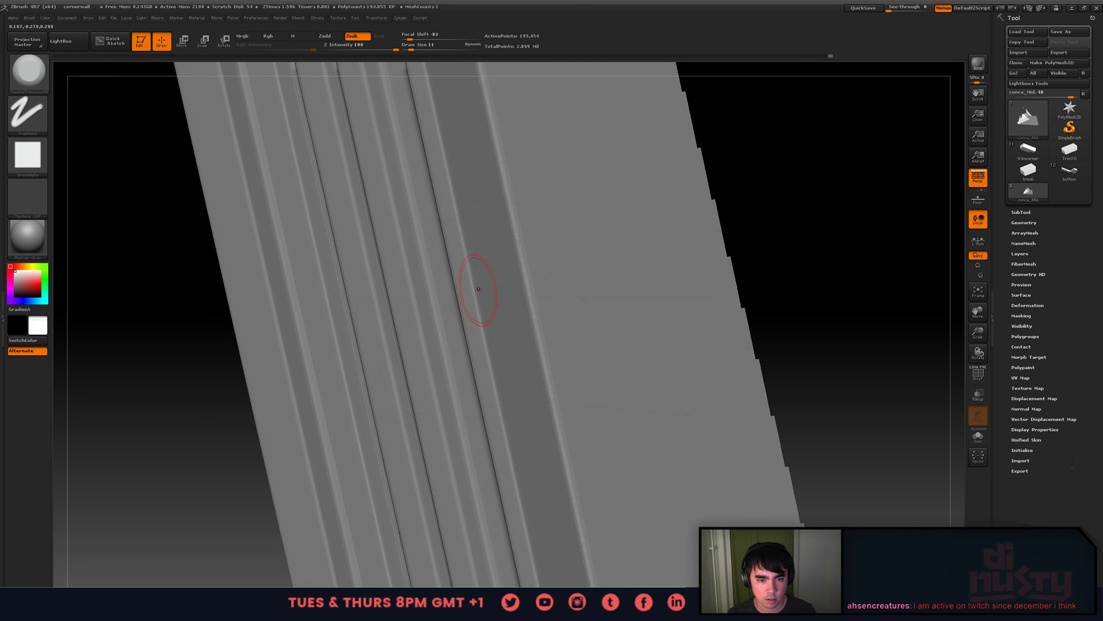
right_click_drag(484, 334, 433, 296)
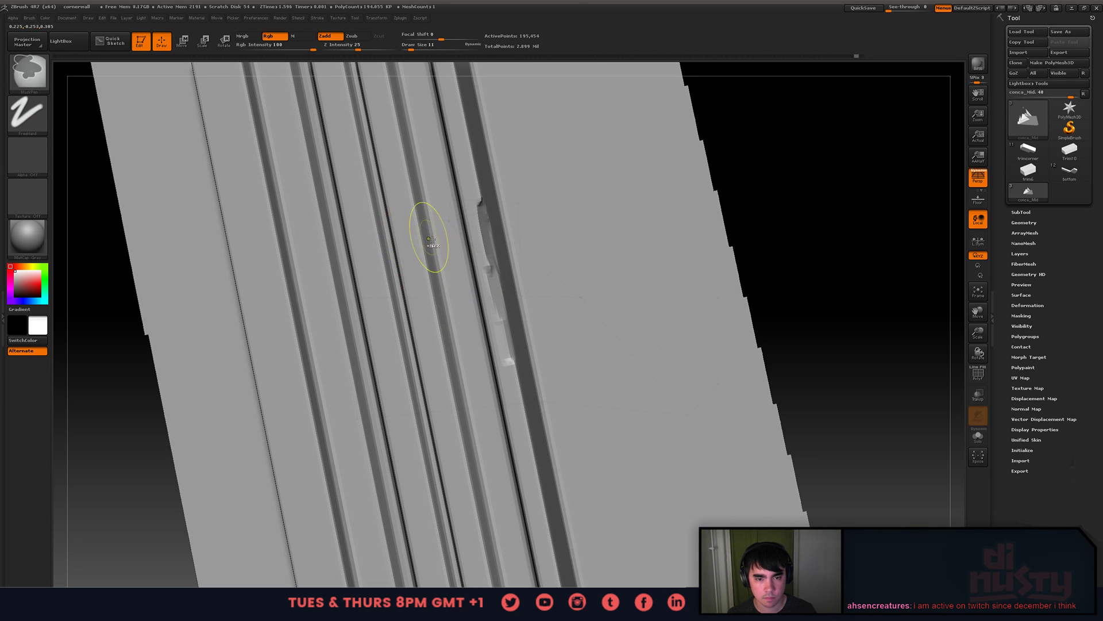
right_click_drag(424, 233, 475, 291)
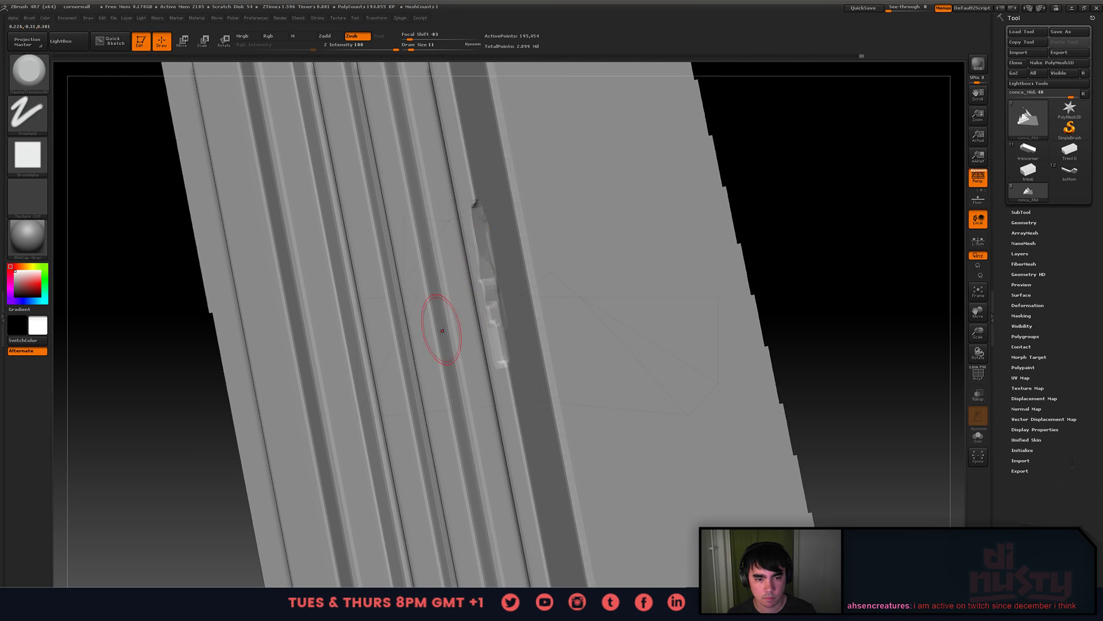
mouse_move(442, 331)
left_mouse_down()
mouse_move(425, 298)
mouse_move(424, 246)
mouse_move(418, 262)
left_mouse_up()
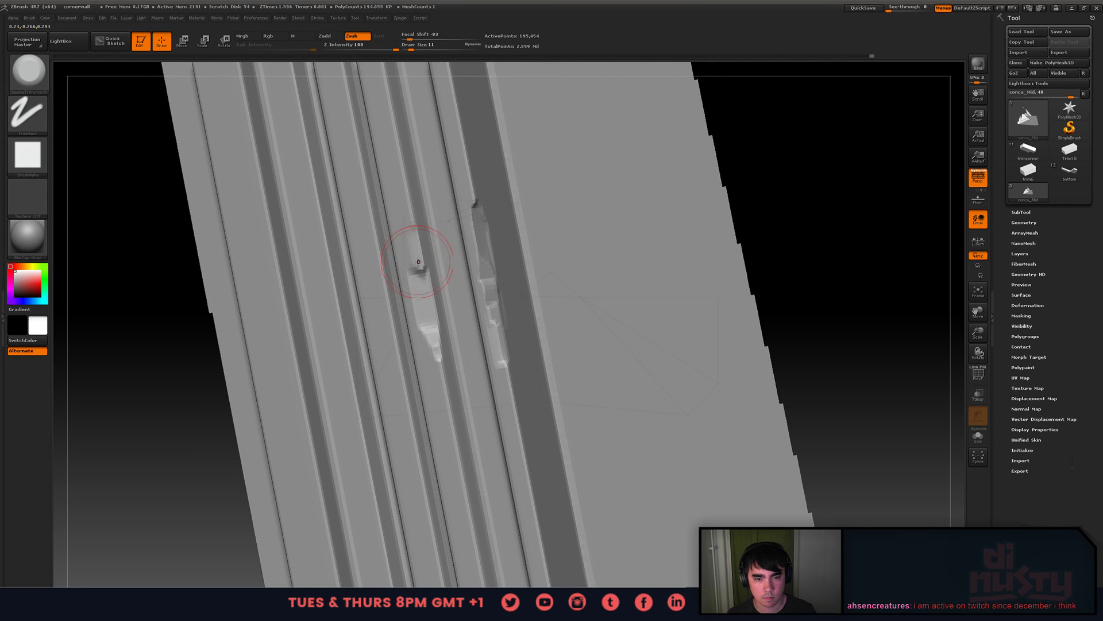
right_click_drag(418, 262, 539, 389)
right_click_drag(538, 459, 549, 488)
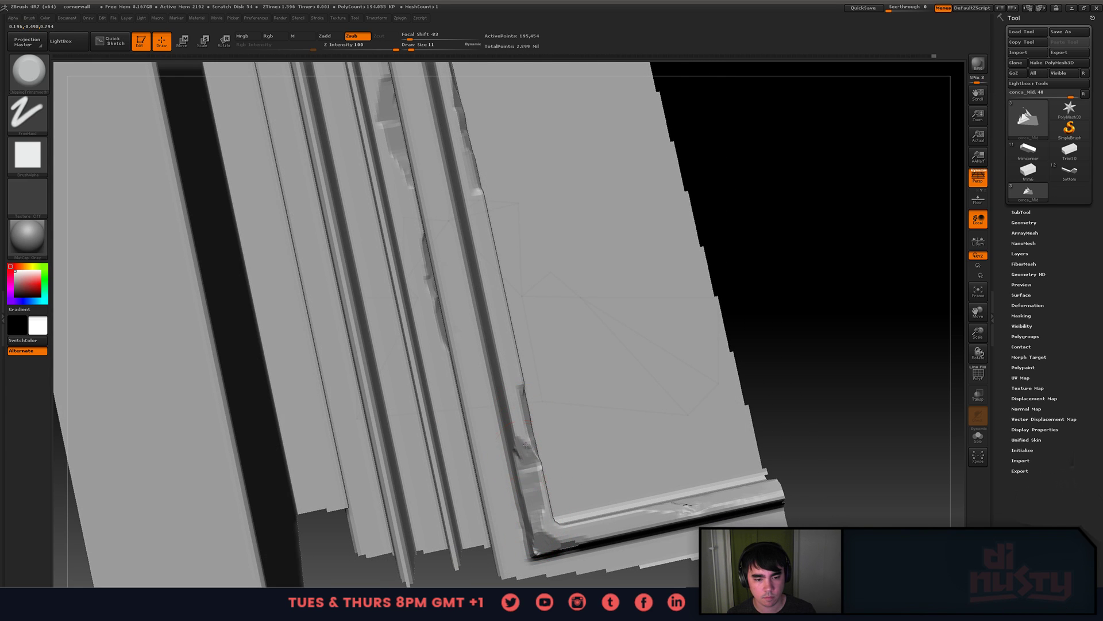
- Carve chips along the outer vertical ridge, continuing upward toward the top of the isolated trim section
right_click_drag(545, 433, 393, 368)
left_click_drag(388, 286, 388, 258)
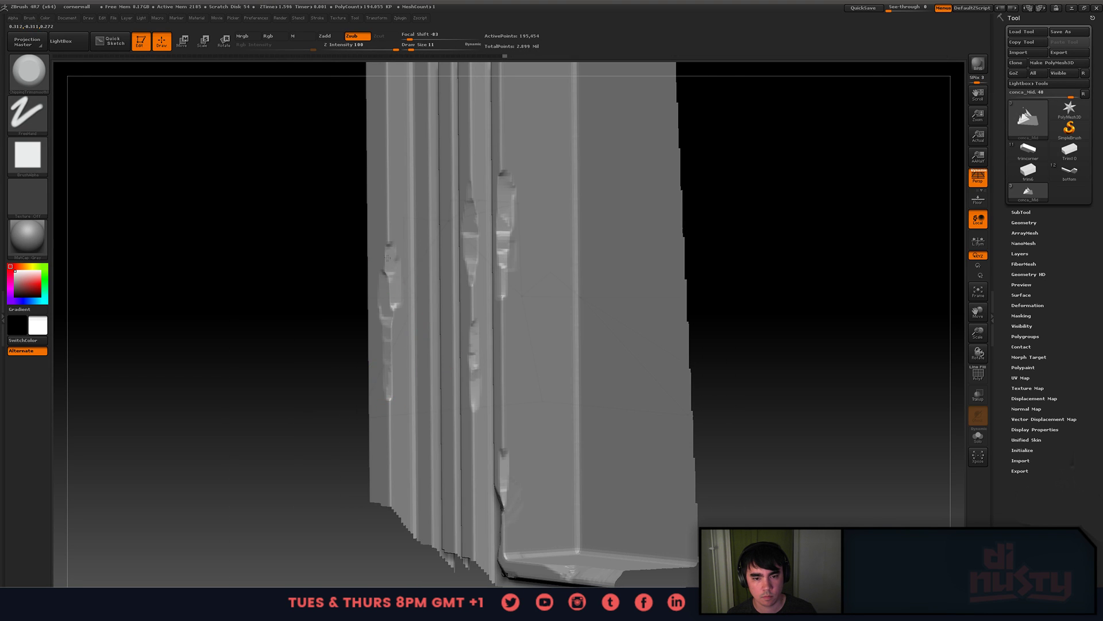
right_click_drag(393, 196, 447, 266, "alt")
left_click_drag(440, 255, 440, 164)
right_click_drag(461, 216, 490, 359, "alt")
right_click_drag(462, 238, 482, 329)
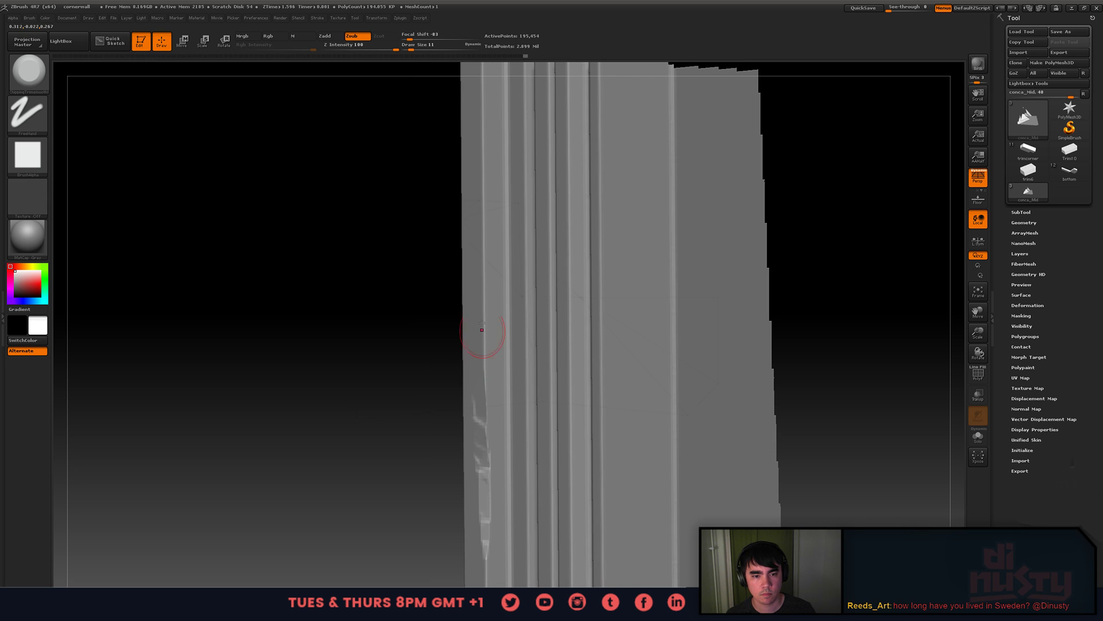
right_click_drag(485, 235, 478, 270)
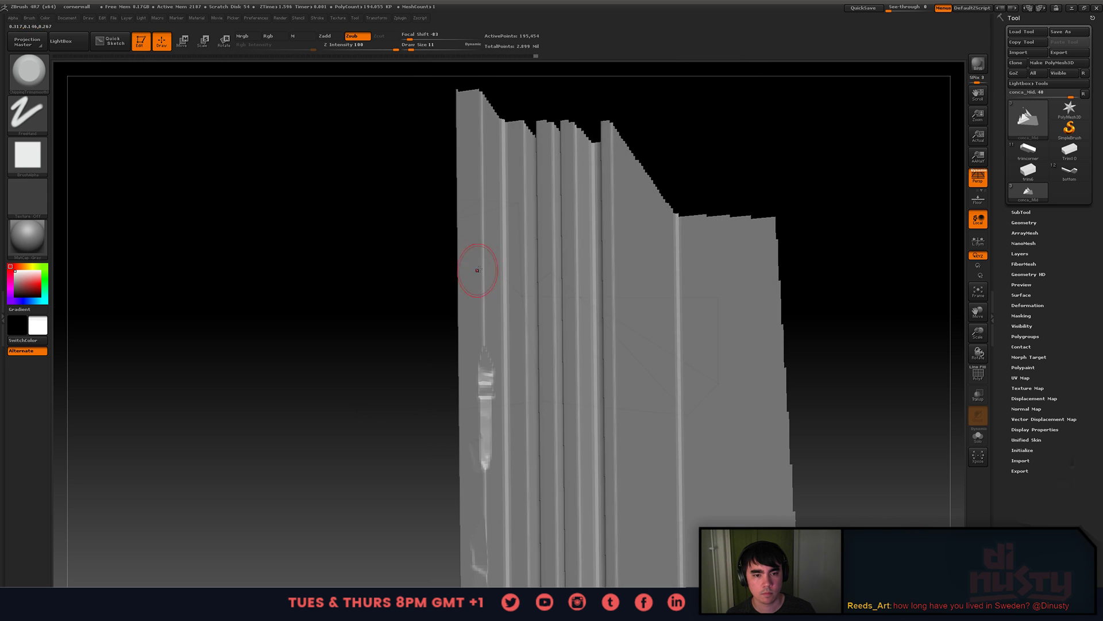
- Chip the outermost corner edge of the trim where it meets the deep side face
right_click_drag(484, 215, 544, 402)
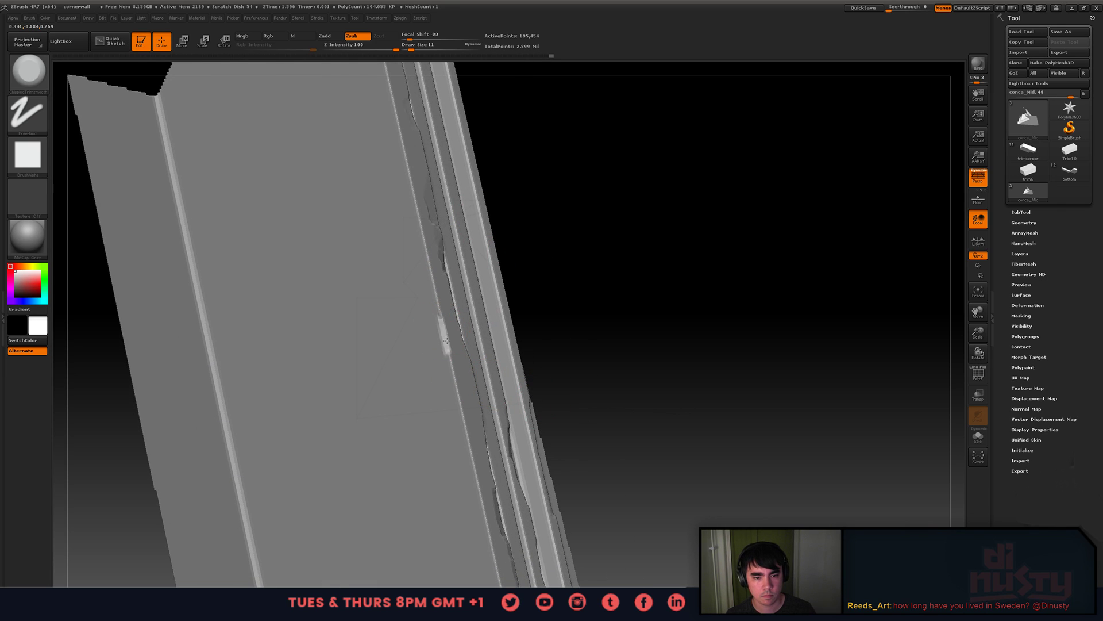
mouse_move(447, 341)
left_mouse_down()
mouse_move(464, 393)
mouse_move(460, 369)
left_mouse_up()
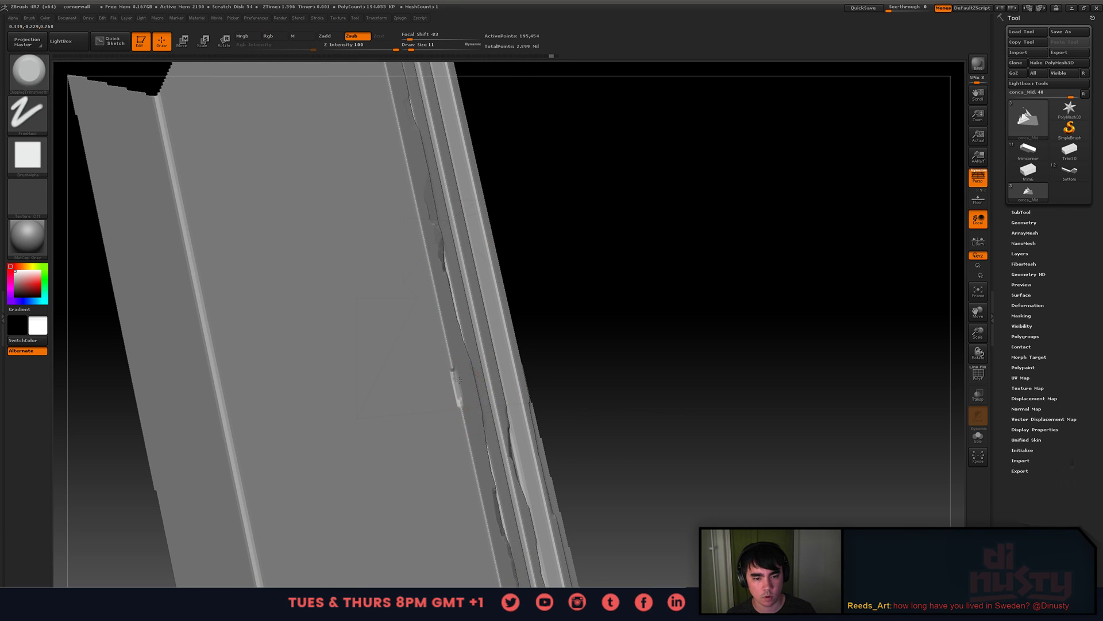
right_click_drag(450, 363, 446, 283, "alt")
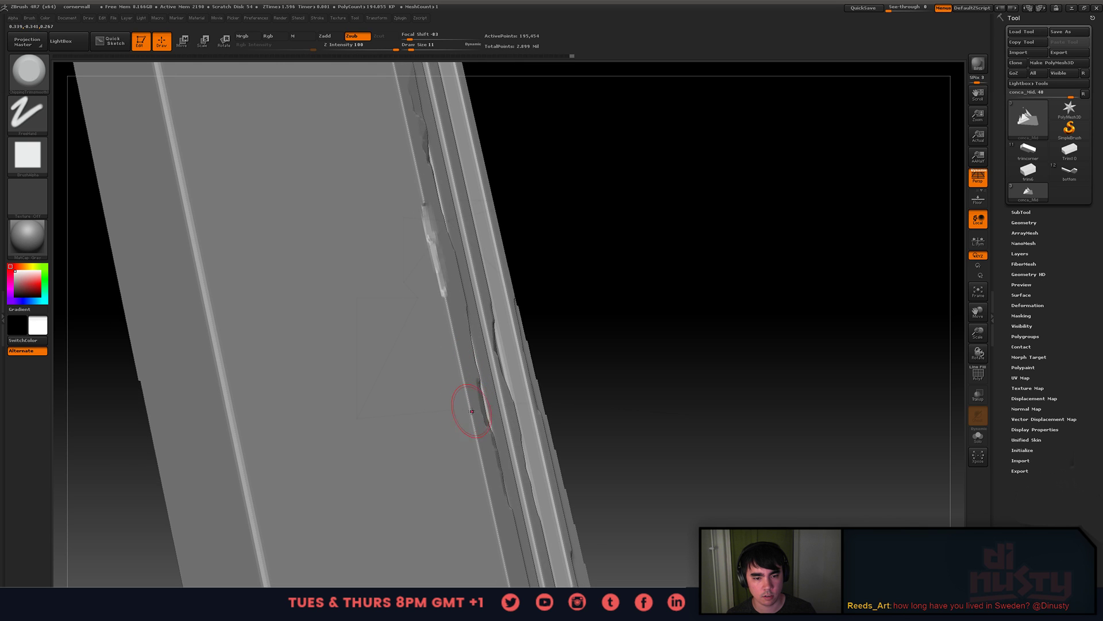
mouse_move(484, 447)
right_mouse_down()
mouse_move(564, 318)
mouse_move(546, 345)
mouse_move(453, 266)
mouse_move(536, 268)
mouse_move(548, 281)
mouse_move(537, 288)
right_mouse_up()
- Add more chips to the upper part of the innermost vertical ridge
right_click(536, 287)
left_click_drag(510, 313, 513, 219)
right_click_drag(511, 267, 525, 403, "alt")
right_click_drag(538, 258, 548, 284, "alt")
right_click_drag(539, 217, 550, 328, "alt")
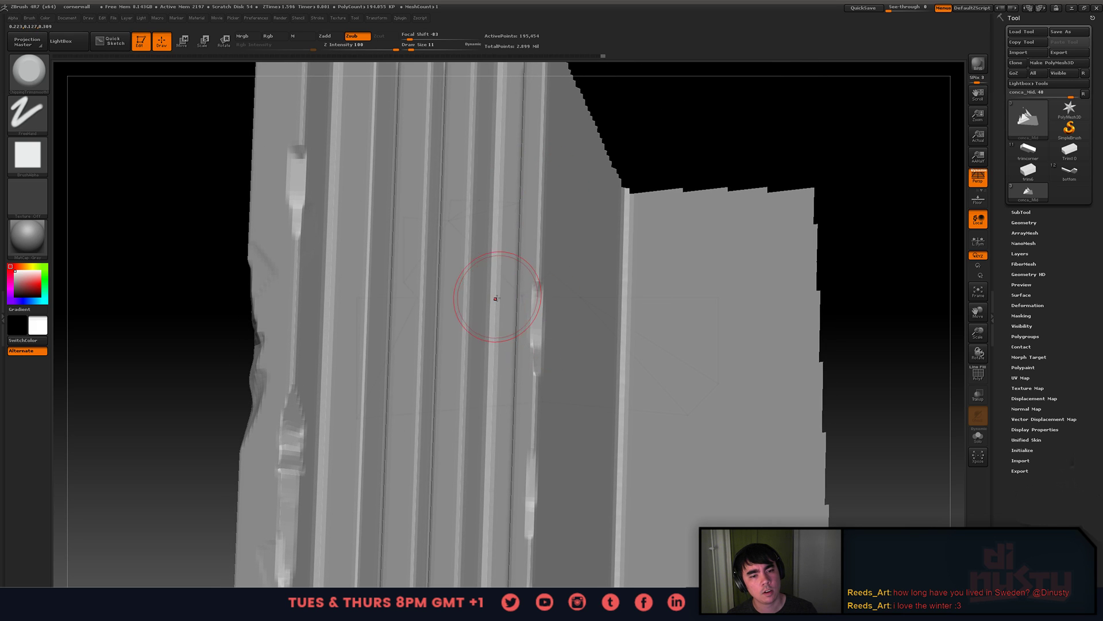
- Carve long chips into the middle vertical ridges and continue the wear toward their upper ends
right_click_drag(477, 224, 540, 279, "alt")
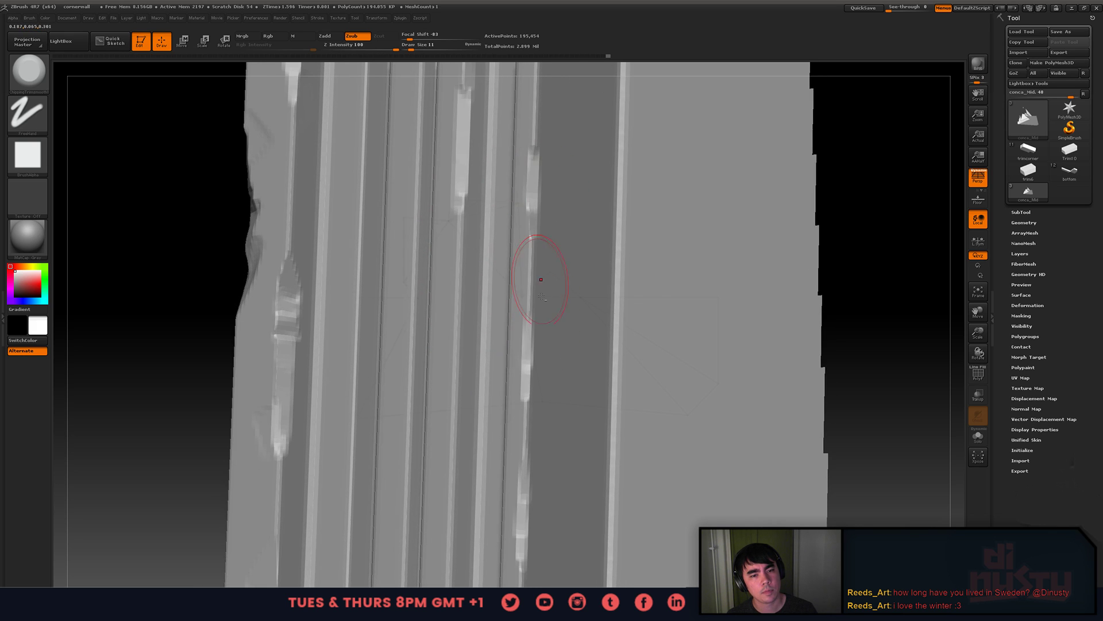
right_click_drag(520, 373, 464, 328, "alt")
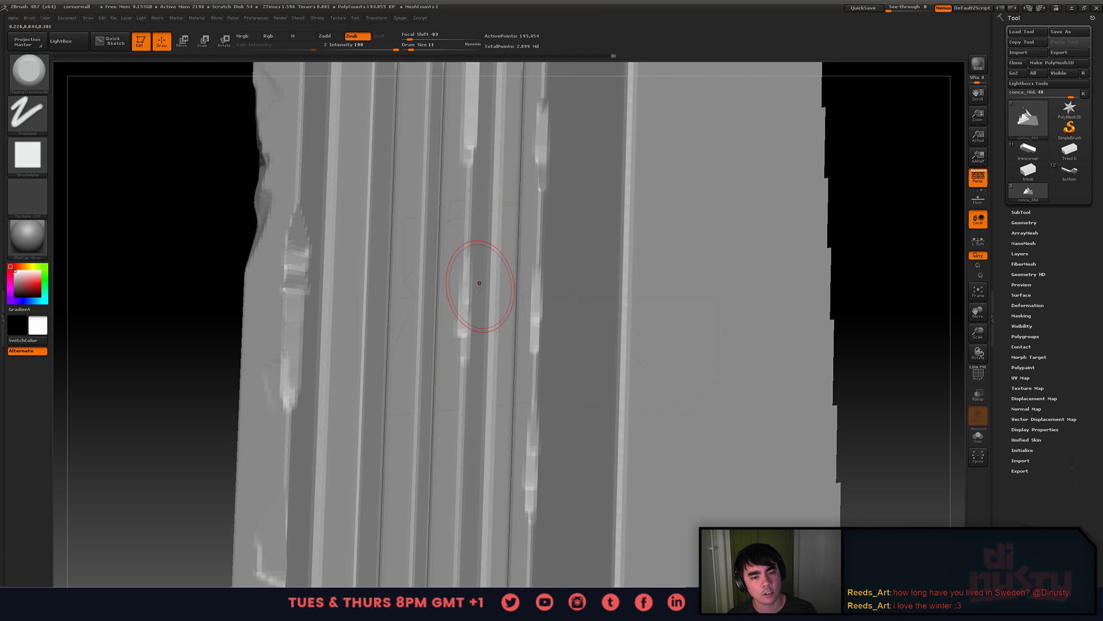
right_click_drag(479, 282, 463, 312)
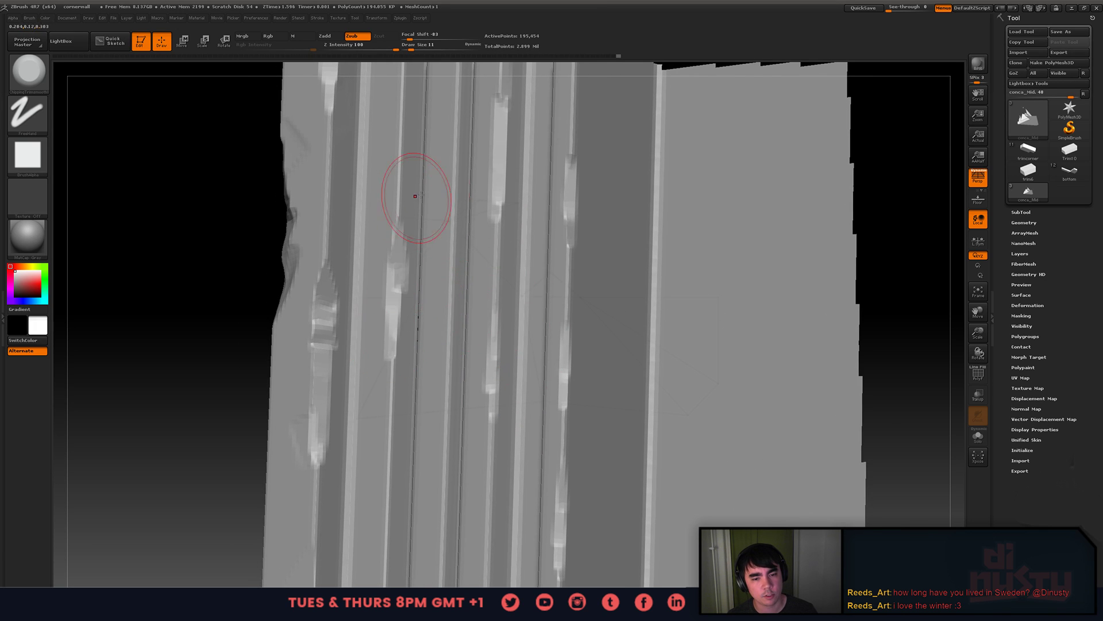
right_click_drag(415, 196, 470, 378)
right_click_drag(446, 256, 447, 297)
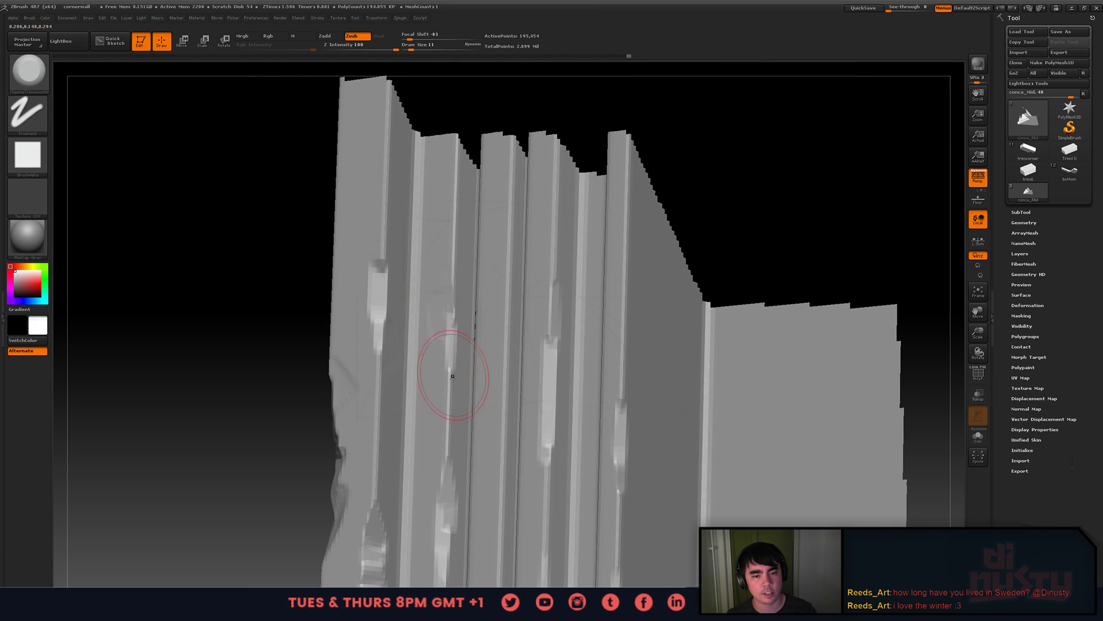
mouse_move(528, 322)
right_mouse_down()
mouse_move(456, 325)
mouse_move(524, 374)
mouse_move(533, 322)
mouse_move(586, 362)
mouse_move(600, 397)
mouse_move(520, 347)
right_mouse_up()
- Set the draw size to 6 and carve finer chips into the narrow ridges between the grooves
key("space")
left_click_drag(520, 346, 514, 344)
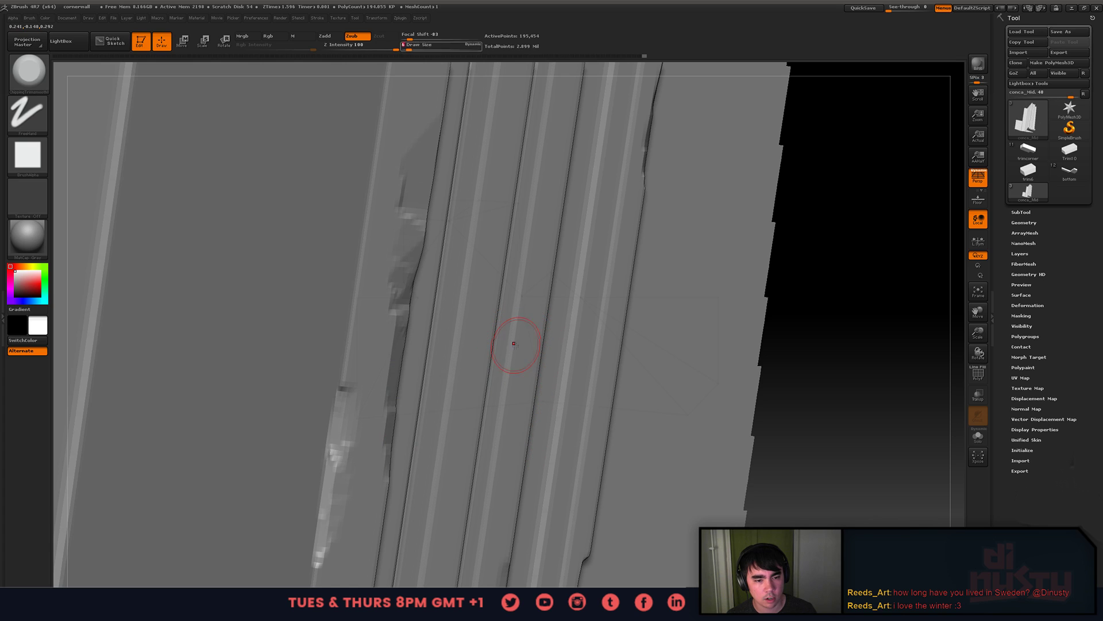
right_click_drag(463, 313, 491, 307)
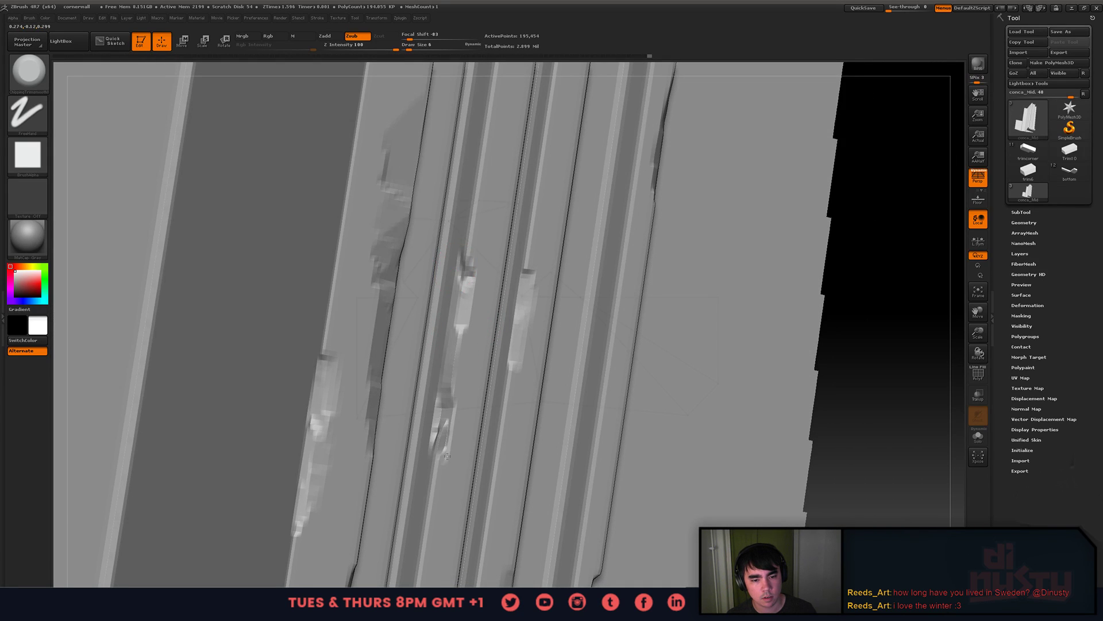
right_click_drag(438, 427, 450, 364, "alt")
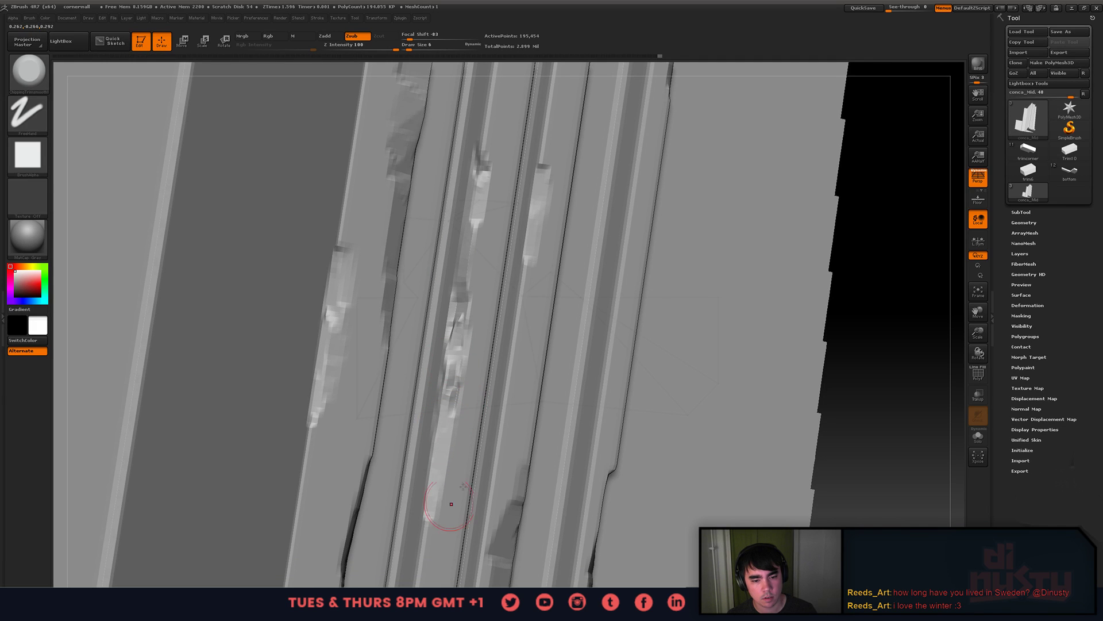
right_click_drag(606, 319, 624, 260)
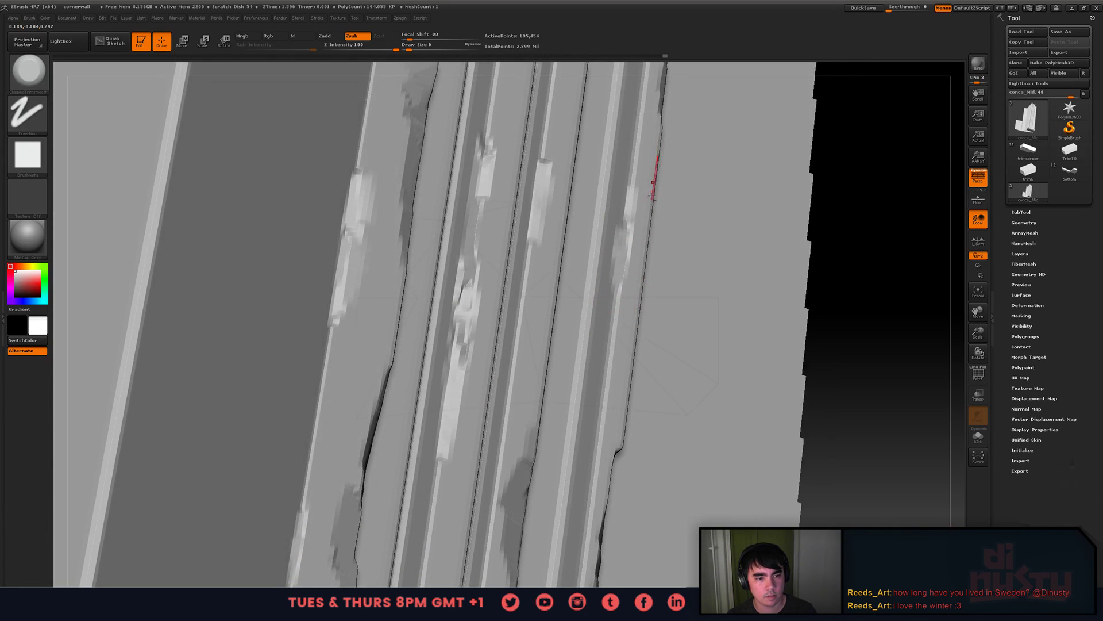
right_click_drag(653, 195, 575, 287)
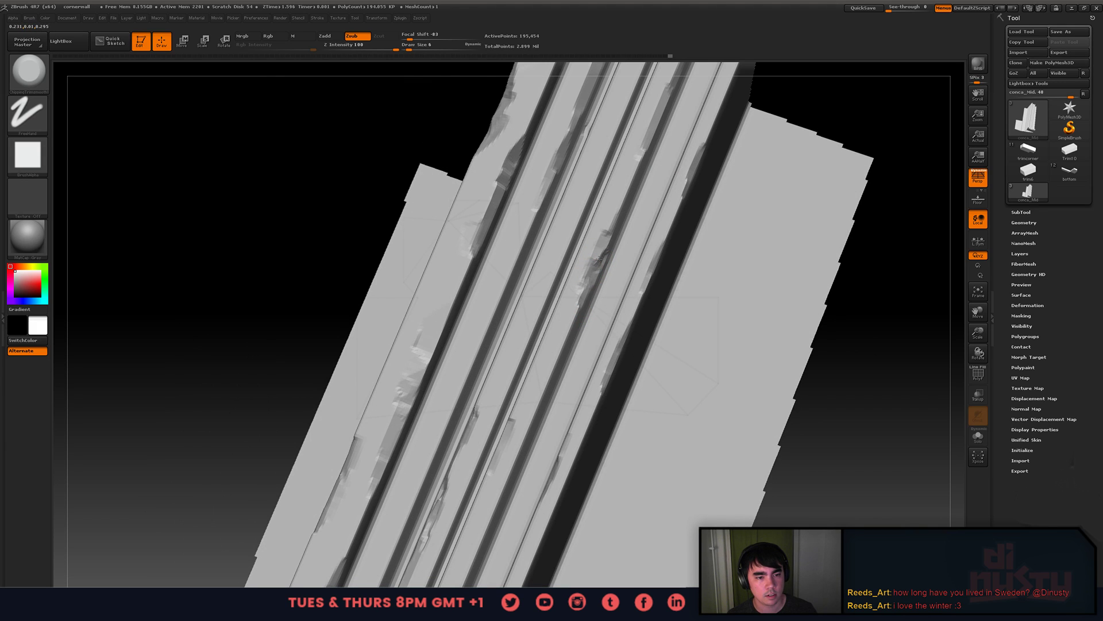
- Show the whole wall and, with a Rect mask stroke, mask the frame's left vertical trim and its bottom trim
right_click_drag(629, 183, 438, 186)
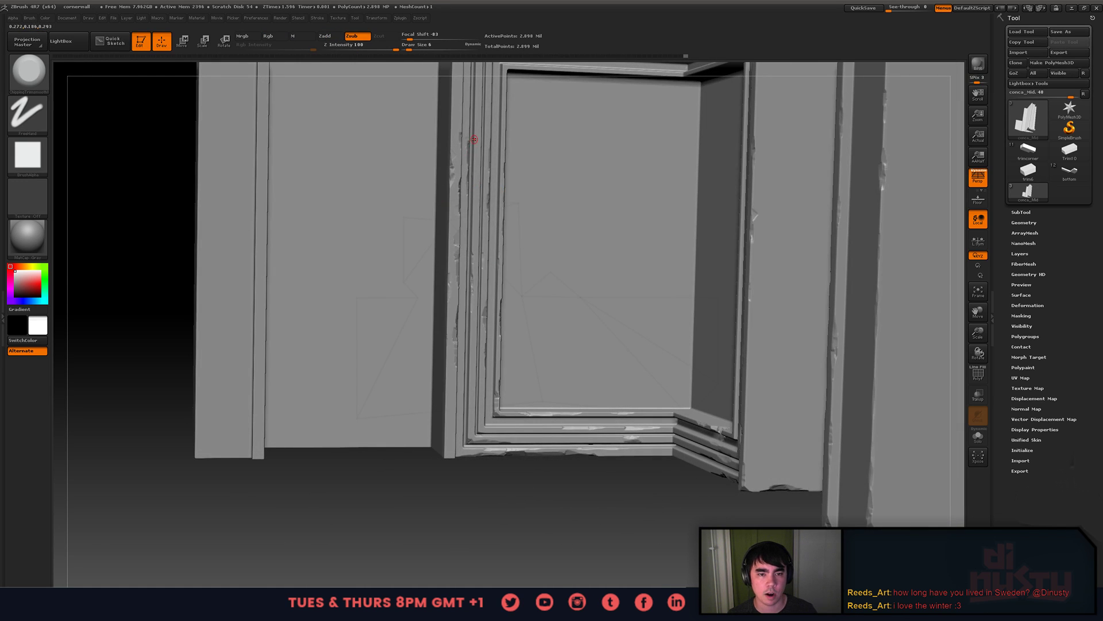
key("ctrl")
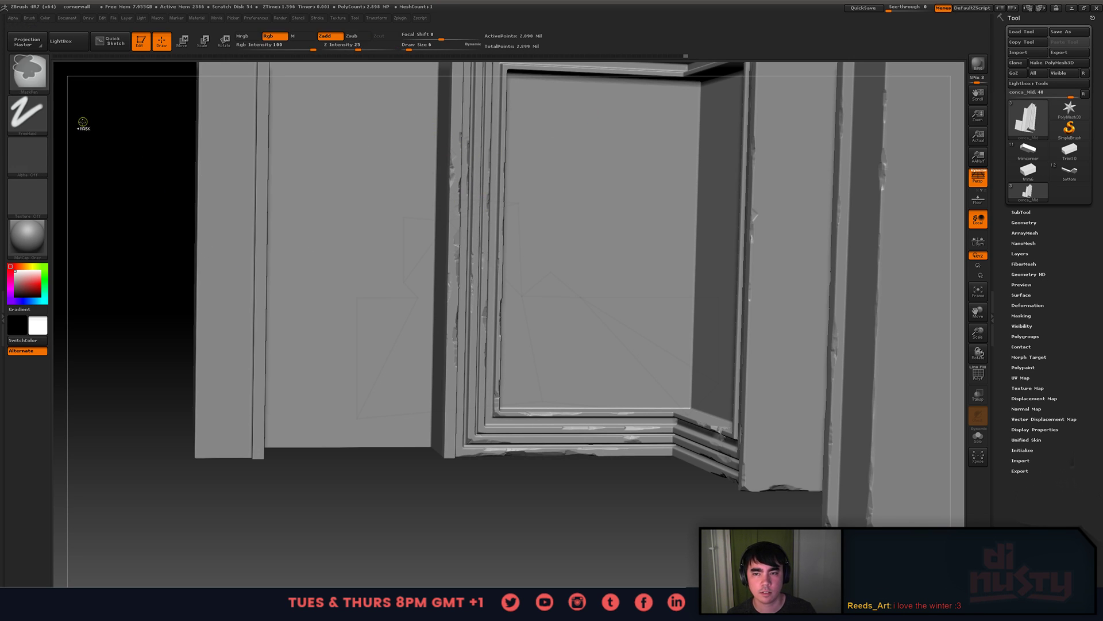
left_click(44, 120)
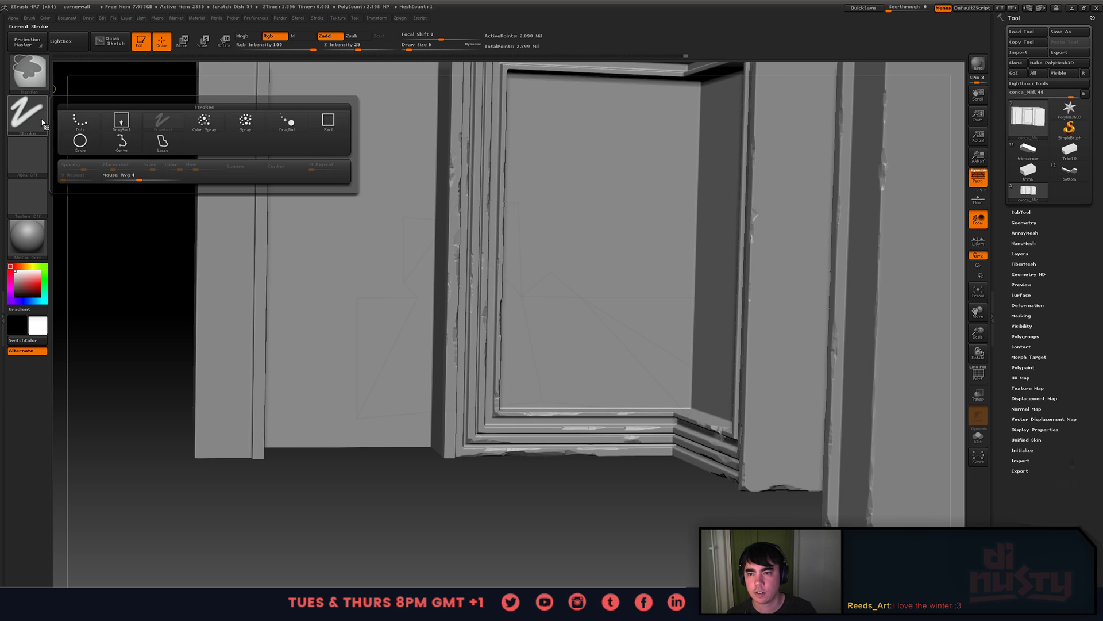
left_click(328, 129)
left_click_drag(418, 112, 567, 364, "ctrl")
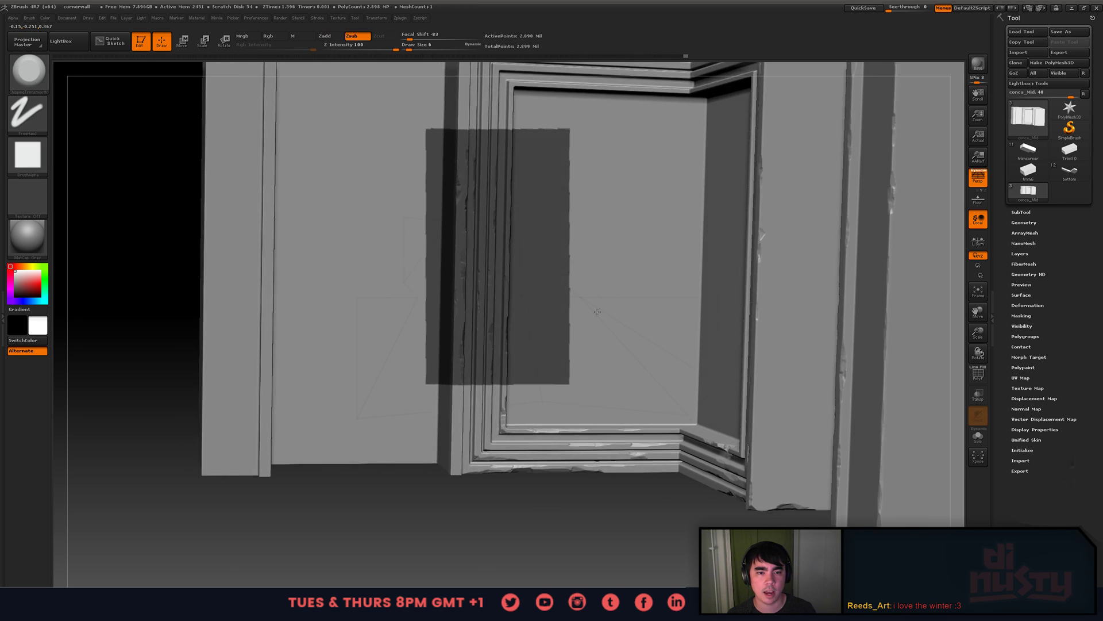
right_click_drag(597, 311, 558, 314)
left_click_drag(484, 394, 686, 482, "ctrl")
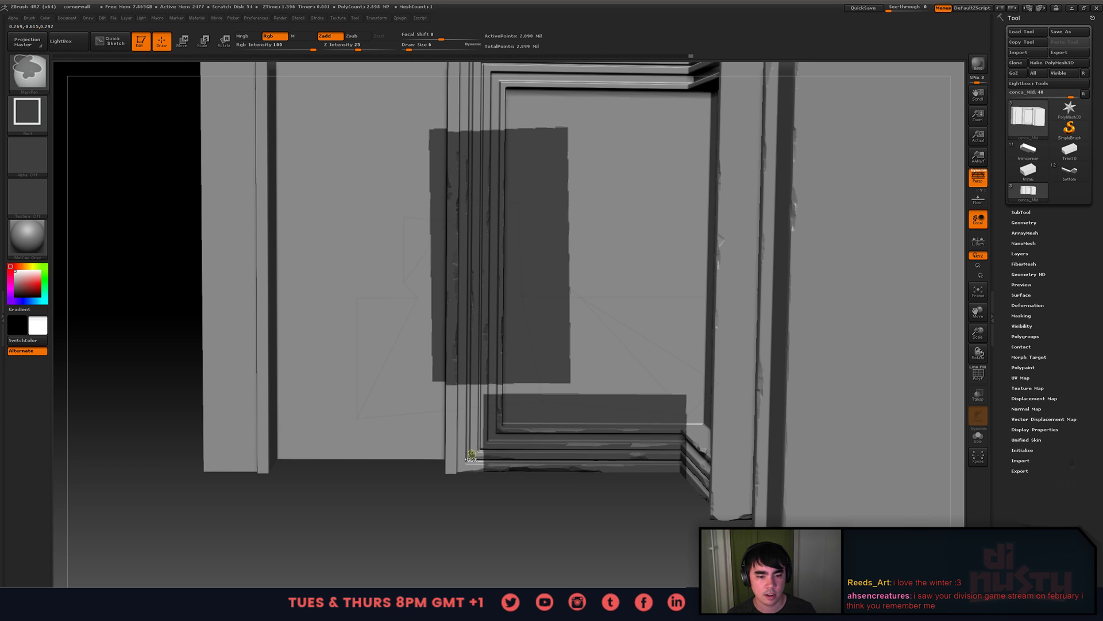
mouse_move(458, 421)
right_mouse_down("ctrl")
mouse_move(517, 419)
mouse_move(471, 440)
right_mouse_up("ctrl")
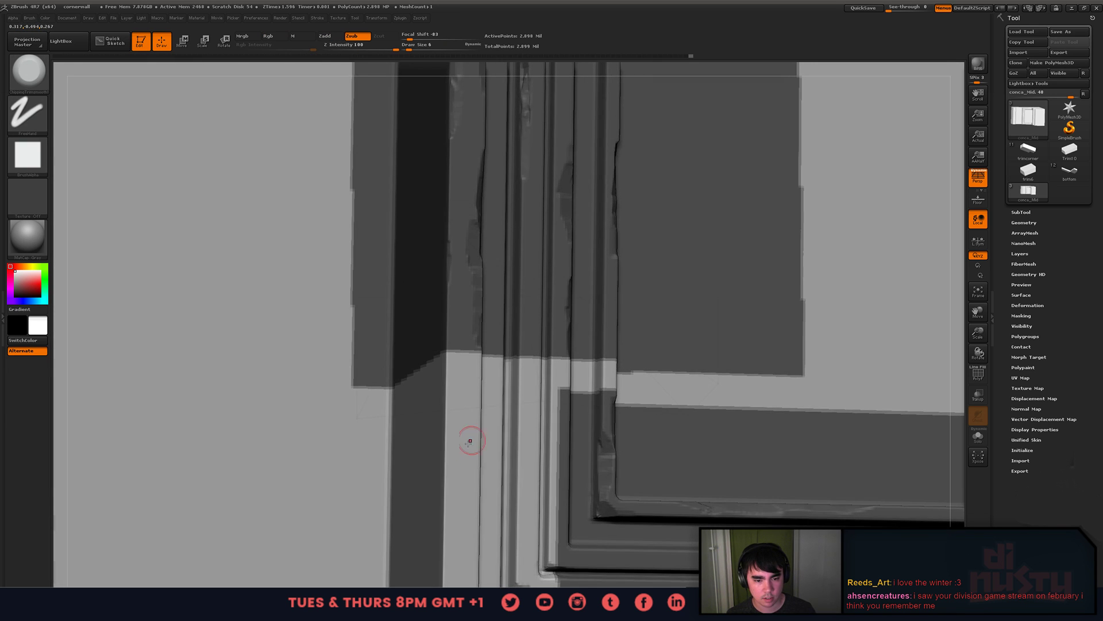
- Chip the frame's unmasked outer edge near the lower corner at draw size 13, and clear the mask
key("space")
left_click_drag(443, 426, 446, 426)
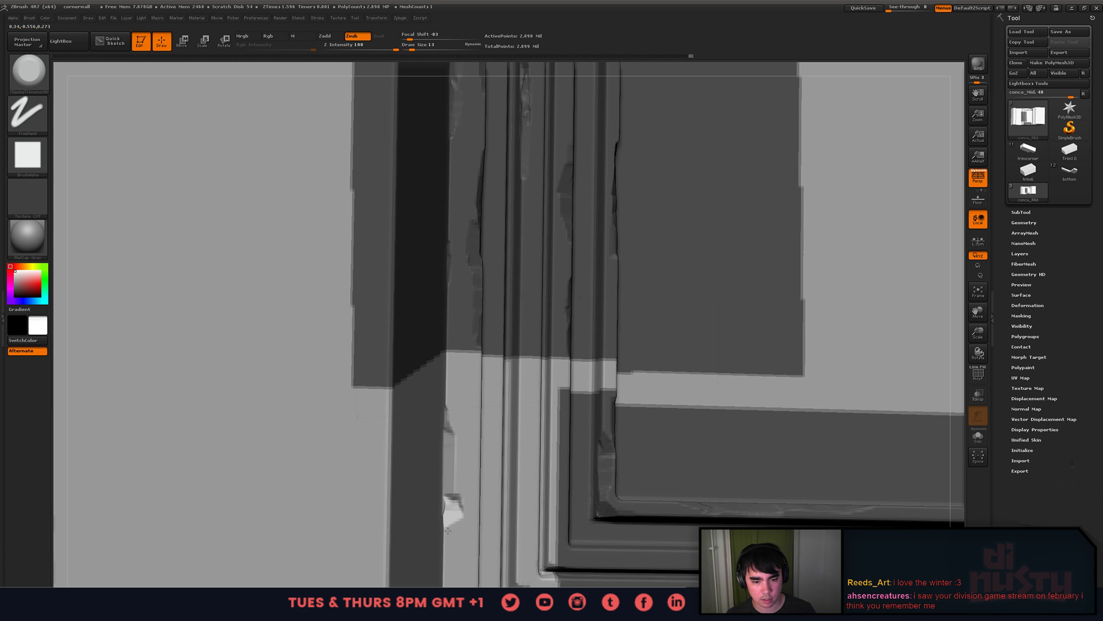
mouse_move(468, 520)
right_mouse_down("alt")
mouse_move(468, 455)
mouse_move(442, 429)
mouse_move(488, 528)
right_mouse_up("alt")
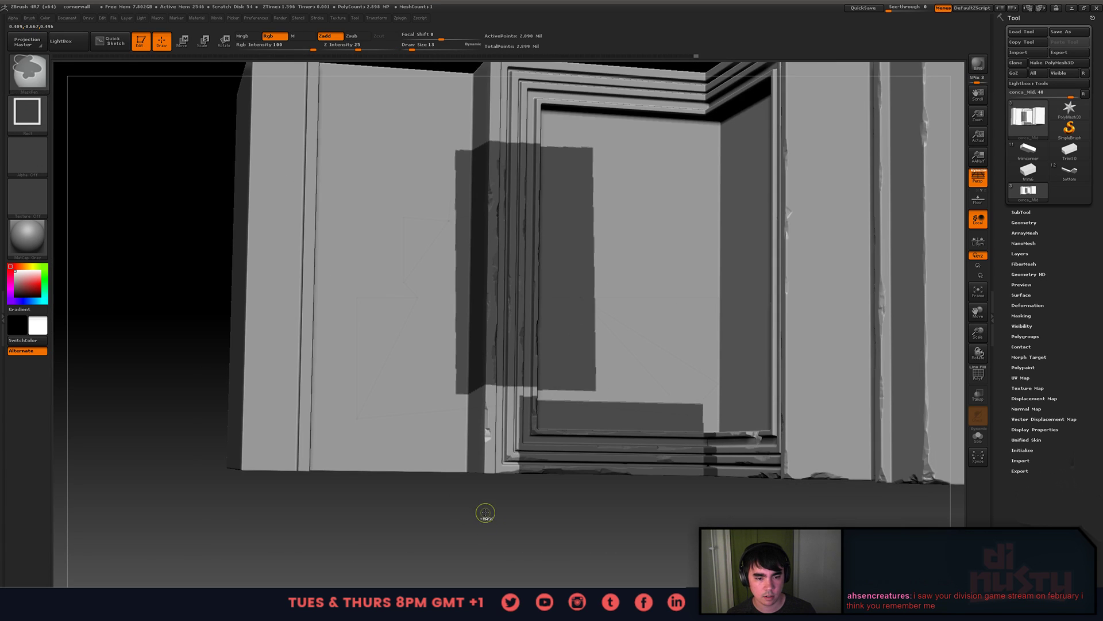
left_click_drag(485, 513, 552, 486, "ctrl")
- Isolate the upper-left corner of the panel frame and fit it in the view
right_click_drag(602, 337, 542, 459, "alt")
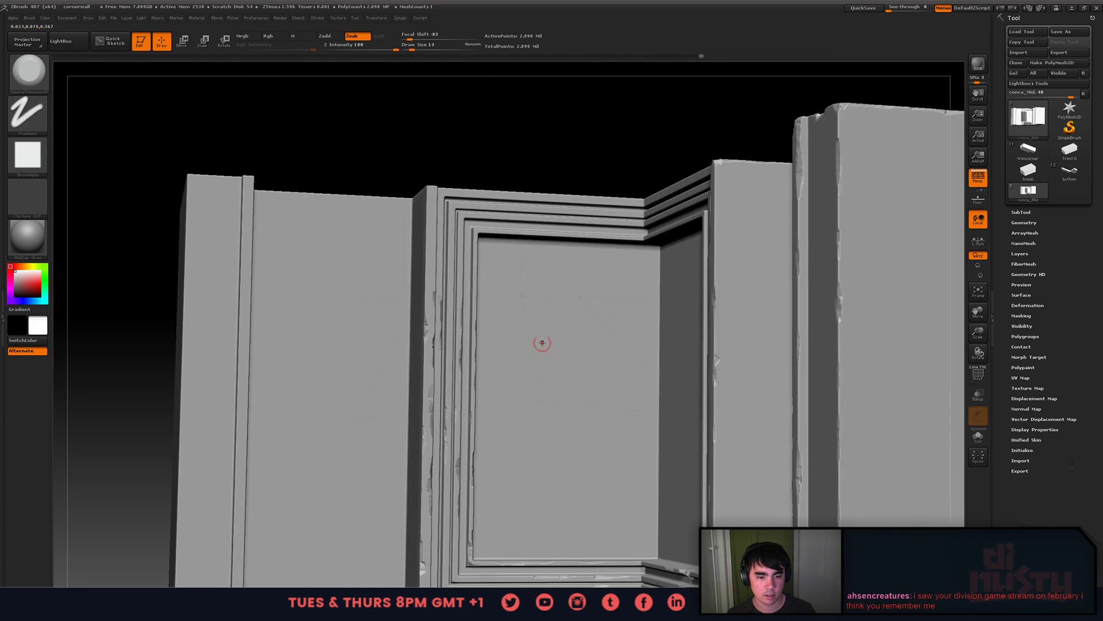
right_click_drag(542, 343, 394, 161)
left_click_drag(394, 160, 598, 357, "ctrl+shift")
key("f")
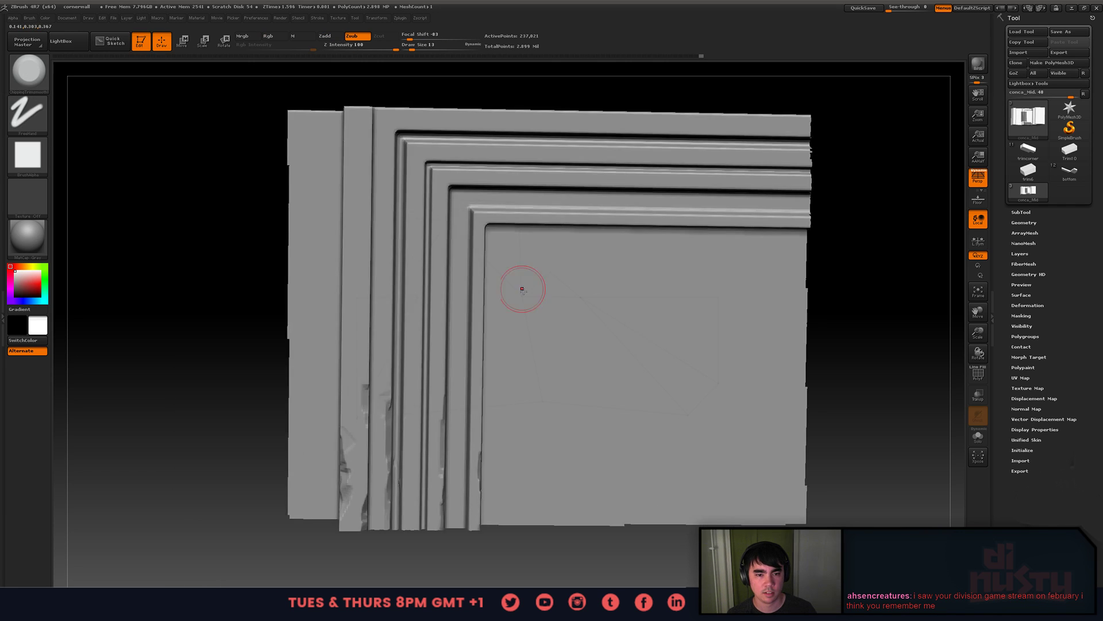
- Carve a chip into the innermost vertical edge just below the frame's upper corner
mouse_move(522, 289)
right_mouse_down()
mouse_move(587, 327)
mouse_move(463, 276)
mouse_move(551, 180)
right_mouse_up()
right_click(464, 275)
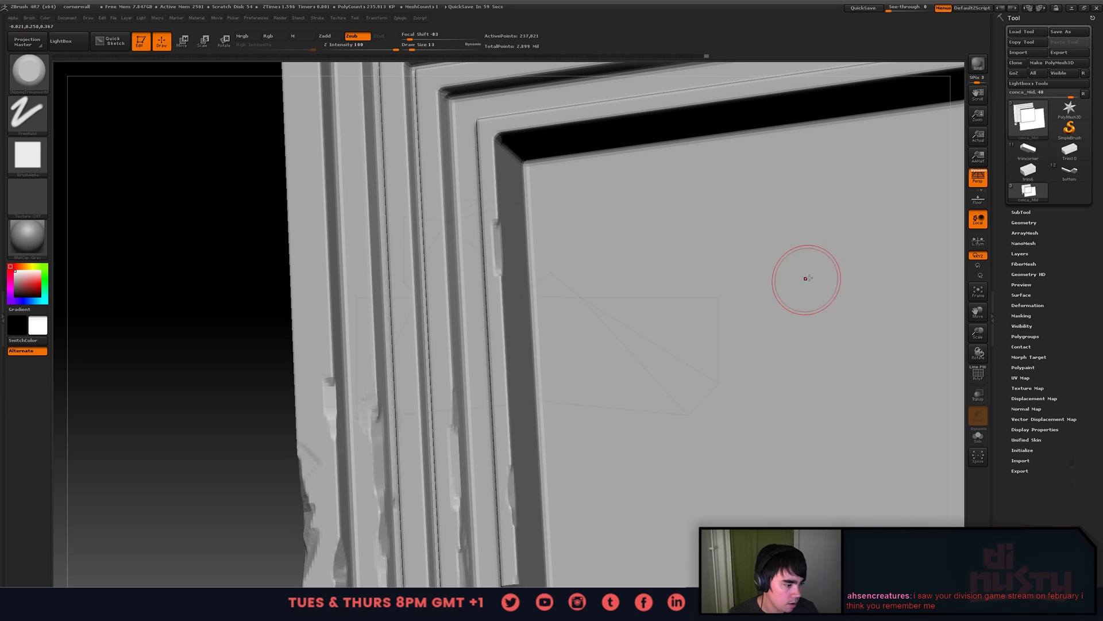
right_click_drag(788, 235, 713, 274)
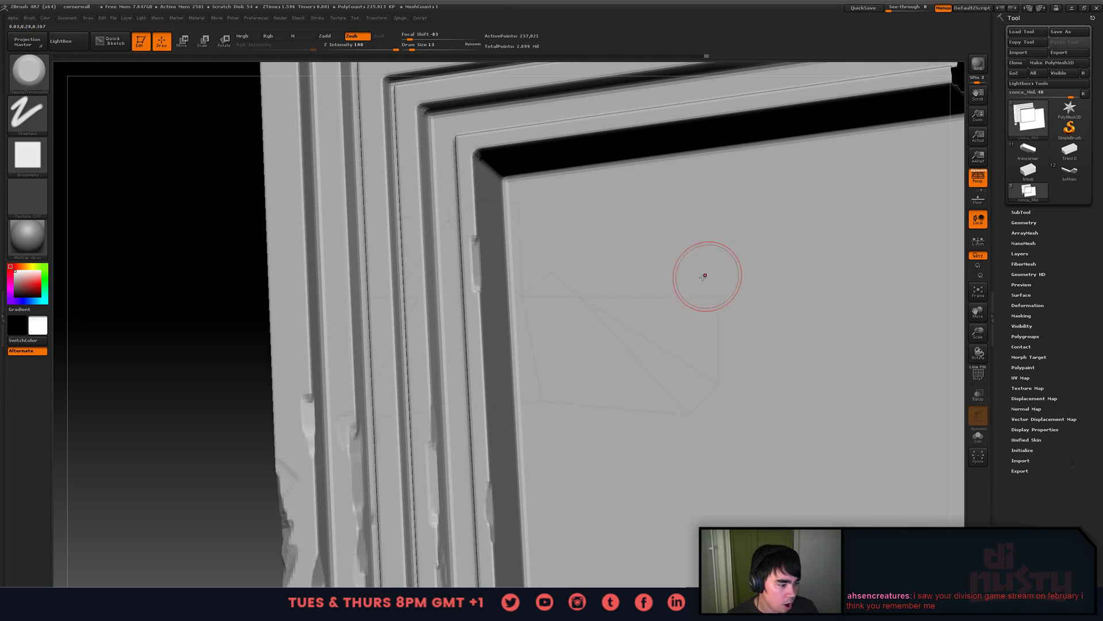
right_click_drag(425, 313, 452, 325)
- Chip the vertical edge of the trim step beside the innermost one, just below the frame's upper corner, at draw size 7
key("space")
left_click_drag(492, 265, 488, 263)
right_click_drag(478, 172, 386, 228, "ctrl")
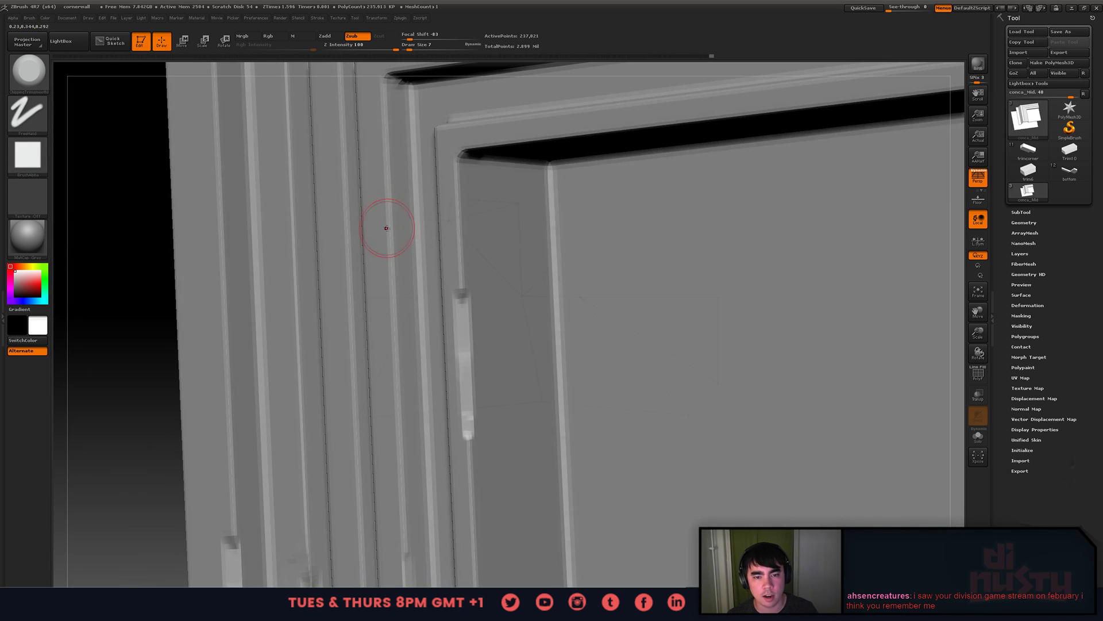
right_click_drag(384, 160, 406, 217, "alt")
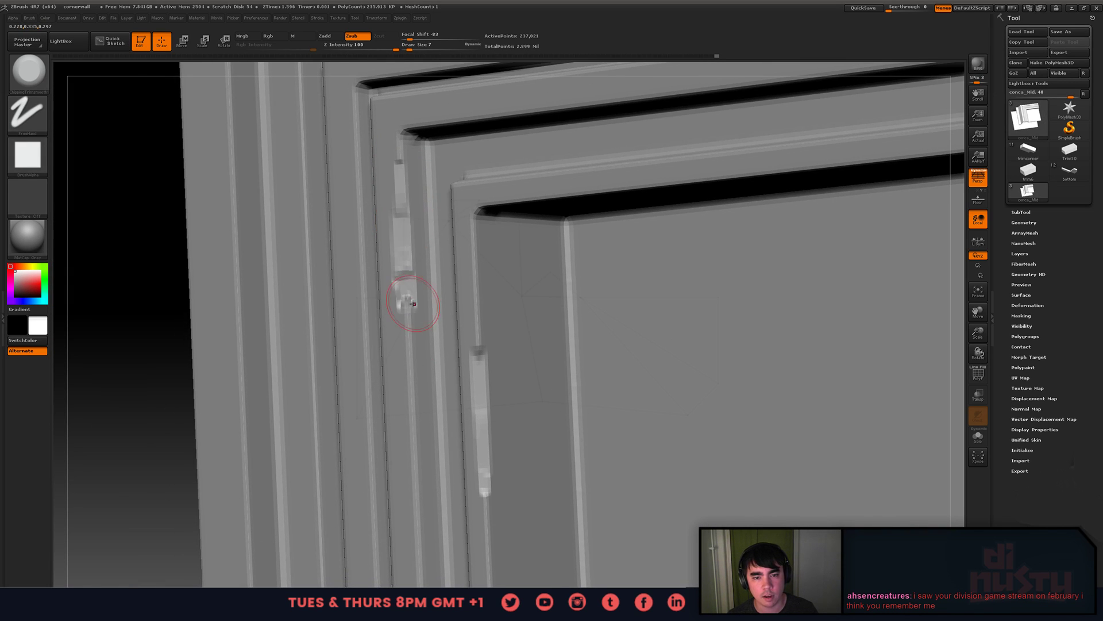
right_click_drag(414, 304, 411, 297)
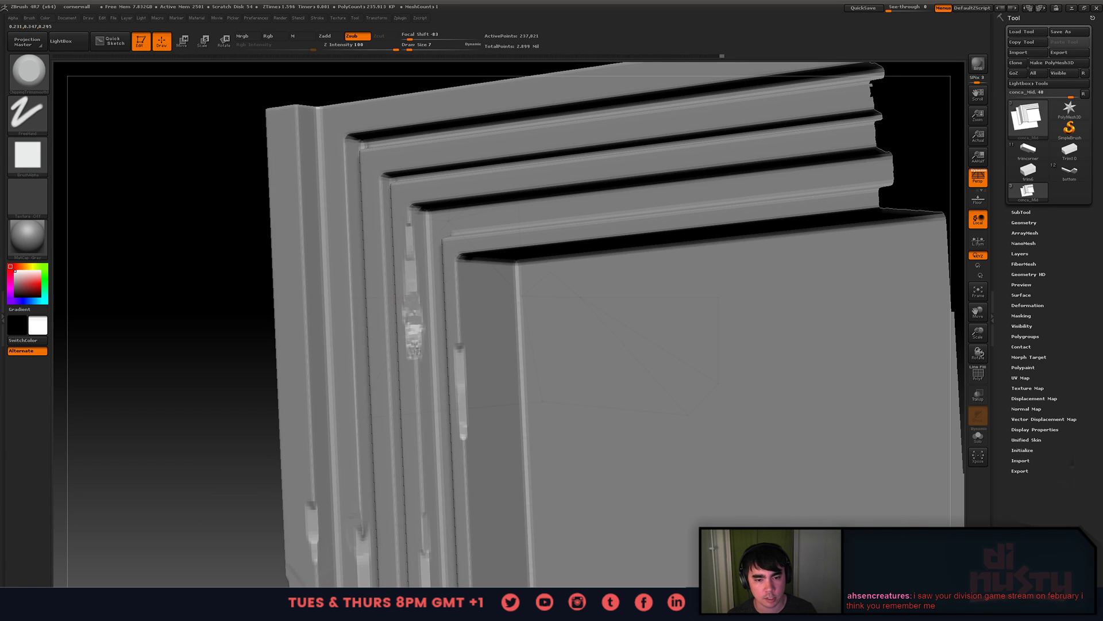
mouse_move(410, 337)
right_mouse_down()
mouse_move(405, 367)
mouse_move(369, 312)
mouse_move(382, 313)
right_mouse_up()
- Isolate the frame's upper-left corner more tightly and chip the inner trim's corner and horizontal edges at draw size 12
key("space")
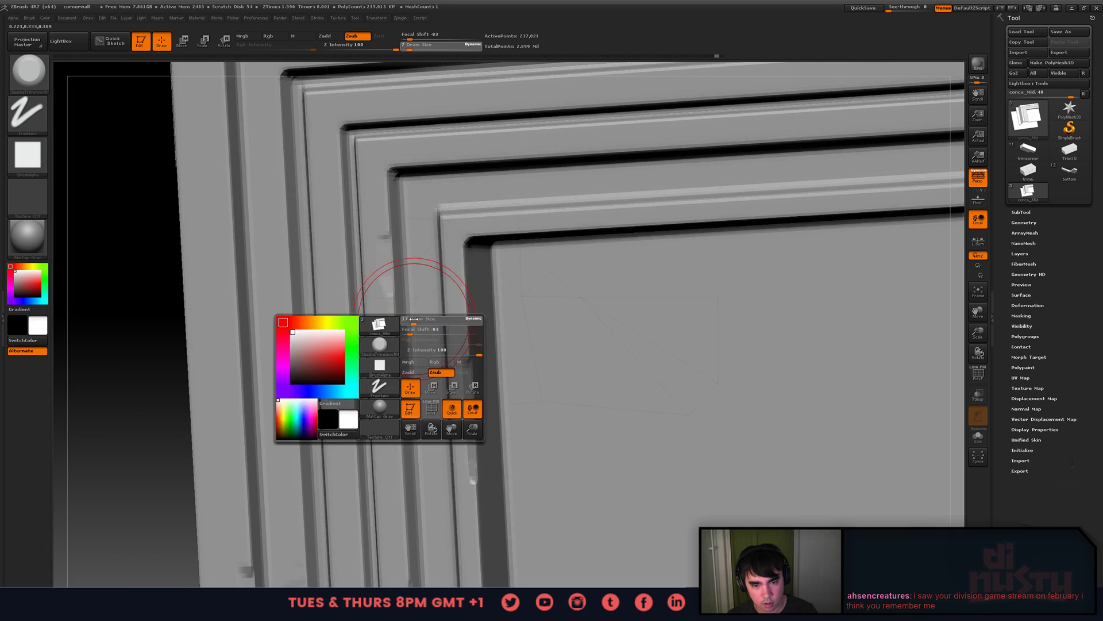
key("f")
left_click_drag(376, 230, 553, 417, "ctrl+shift")
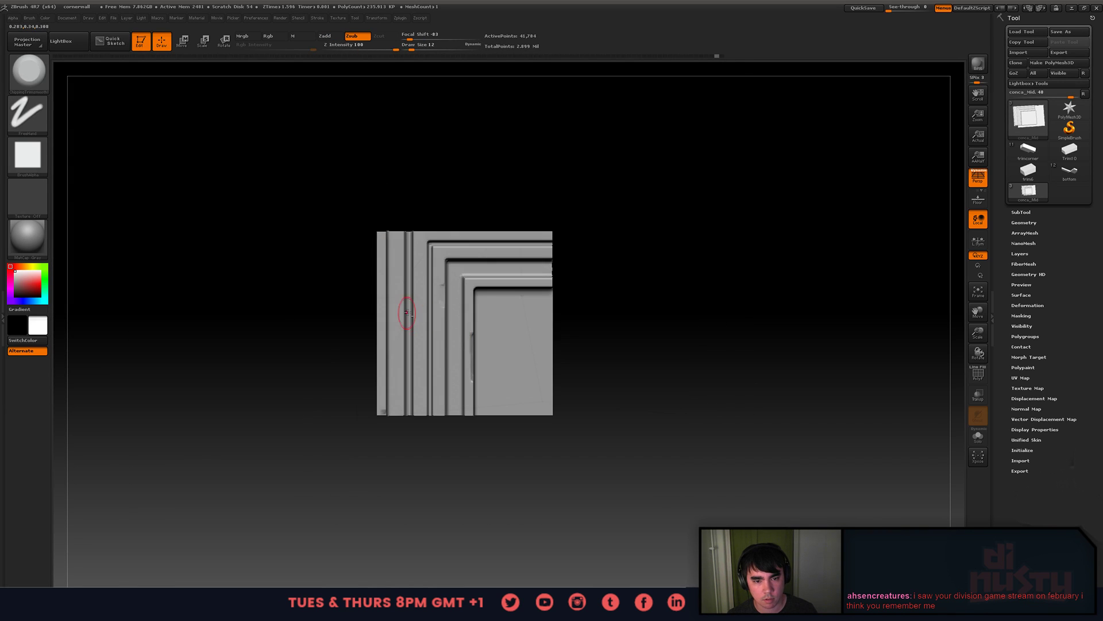
right_click_drag(407, 313, 529, 222)
right_click_drag(603, 217, 560, 280)
right_click_drag(522, 323, 555, 329)
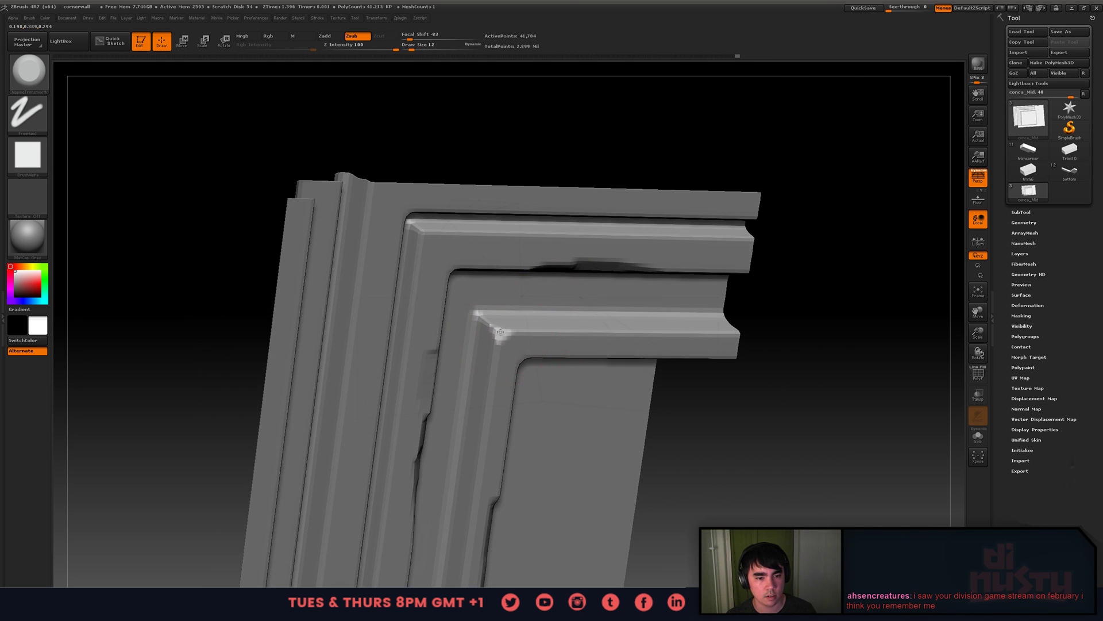
left_click_drag(568, 333, 603, 330)
right_click_drag(609, 321, 485, 310, "alt")
- Show the whole wall and isolate only the middle stretch of the frame's stepped top trim
left_click(667, 309, "ctrl+shift")
mouse_move(661, 313)
right_mouse_down()
mouse_move(679, 290)
mouse_move(674, 270)
right_mouse_up()
right_click_drag(673, 270, 653, 203, "ctrl")
left_click_drag(652, 202, 858, 329, "ctrl+shift")
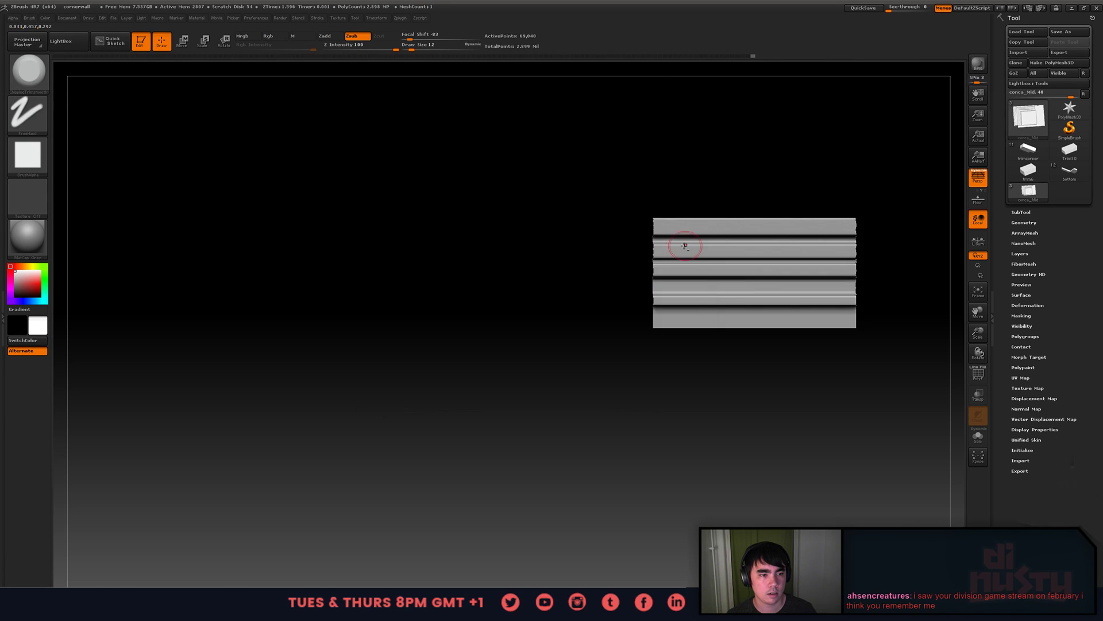
right_click_drag(684, 243, 575, 362)
right_click_drag(575, 362, 471, 290, "ctrl")
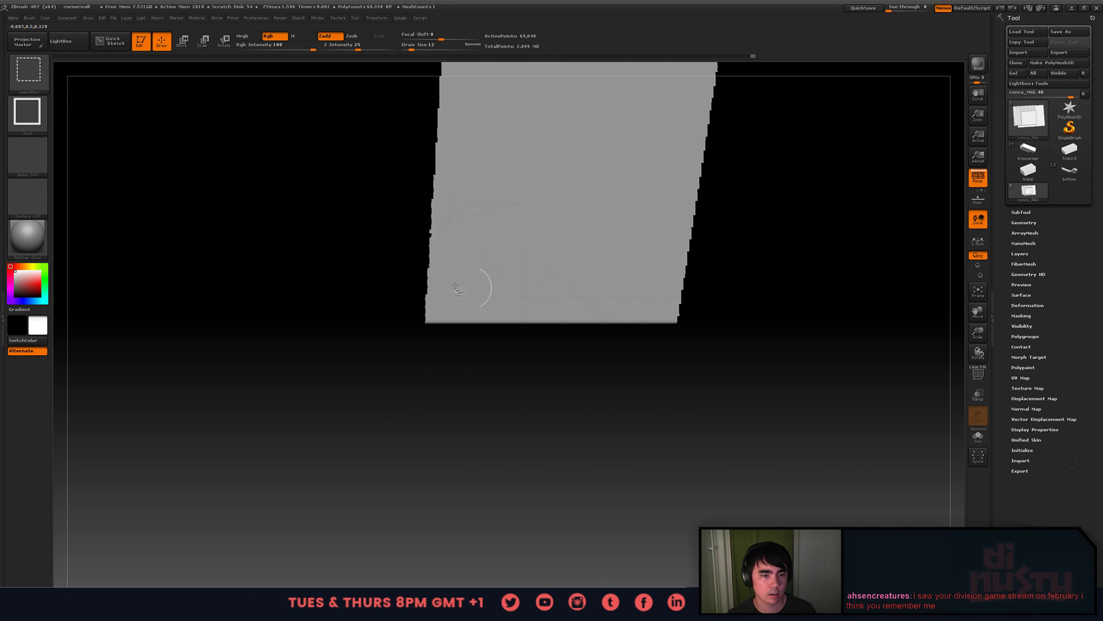
left_click_drag(225, 178, 785, 434, "ctrl+shift")
right_click_drag(632, 321, 580, 357)
right_click_drag(580, 356, 558, 323, "ctrl")
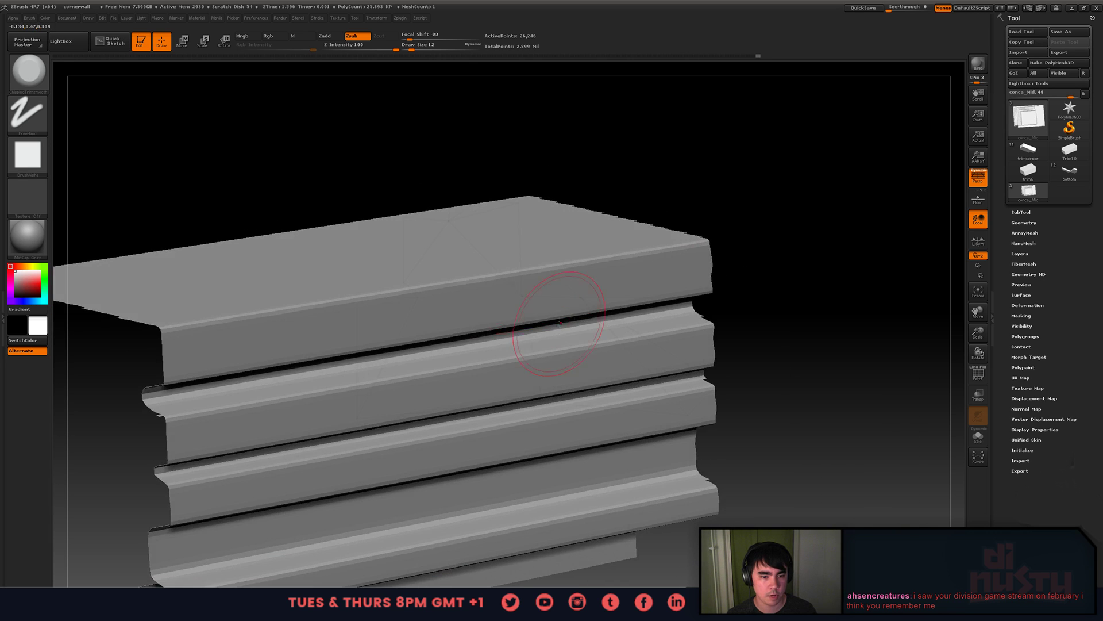
- Carve irregular chips along the outermost edge of the isolated top trim at draw size 12
right_click_drag(333, 296, 344, 293)
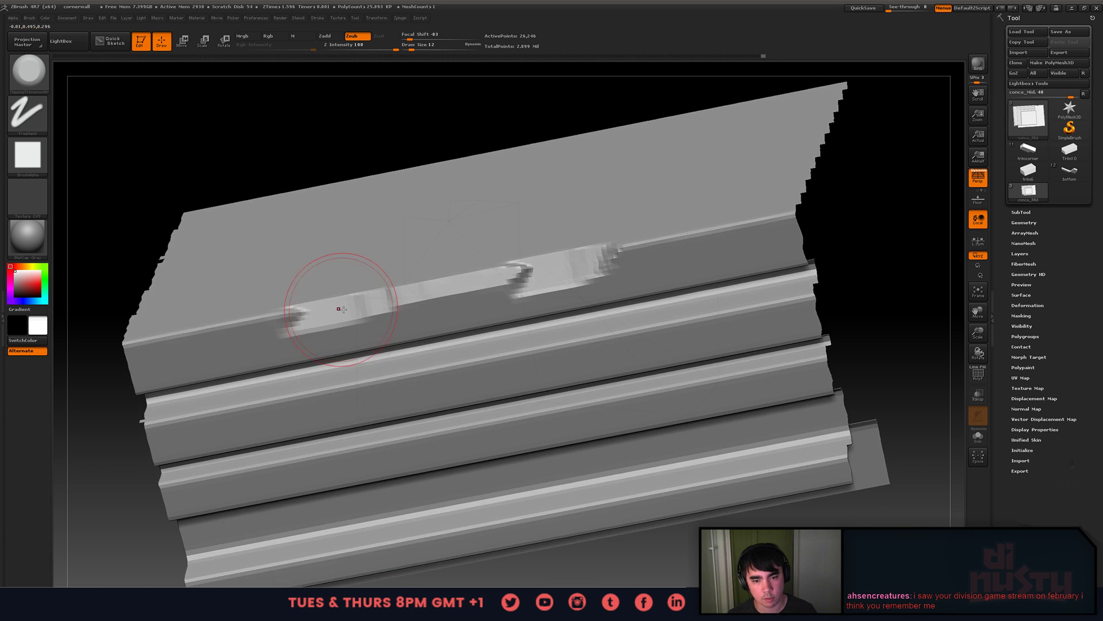
right_click_drag(660, 233, 619, 191)
left_click_drag(426, 239, 322, 255)
right_click_drag(451, 303, 443, 268)
left_click_drag(443, 269, 592, 252)
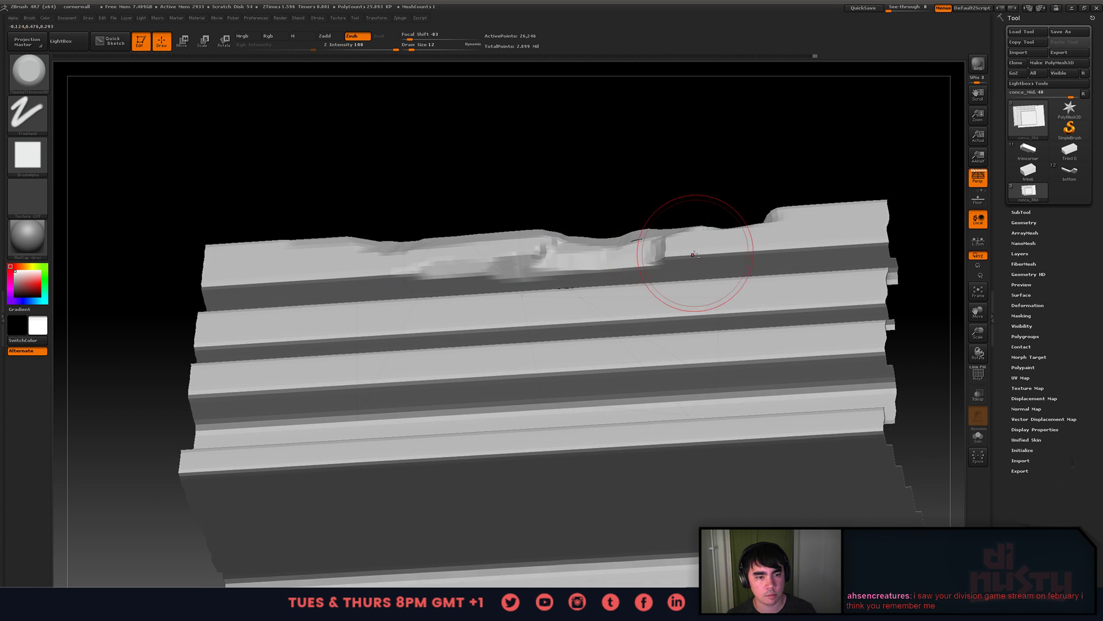
right_click_drag(693, 254, 662, 212, "alt")
- Chip the front edge of the second step in the isolated top trim at both ends
right_click_drag(603, 229, 702, 341)
left_click_drag(722, 240, 528, 242)
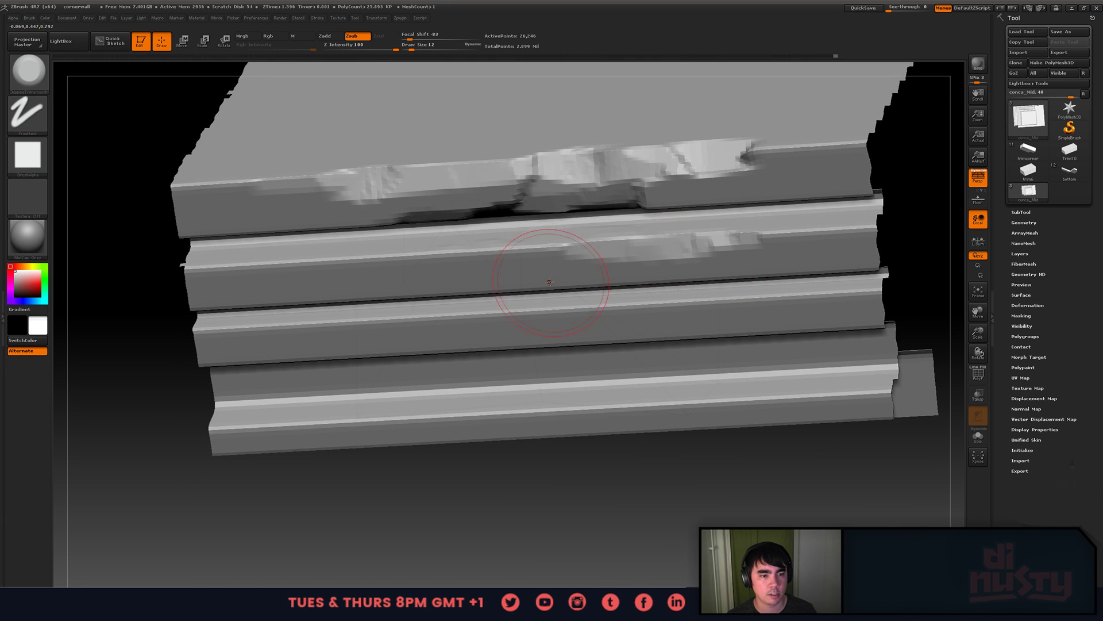
right_click_drag(528, 242, 612, 323, "alt")
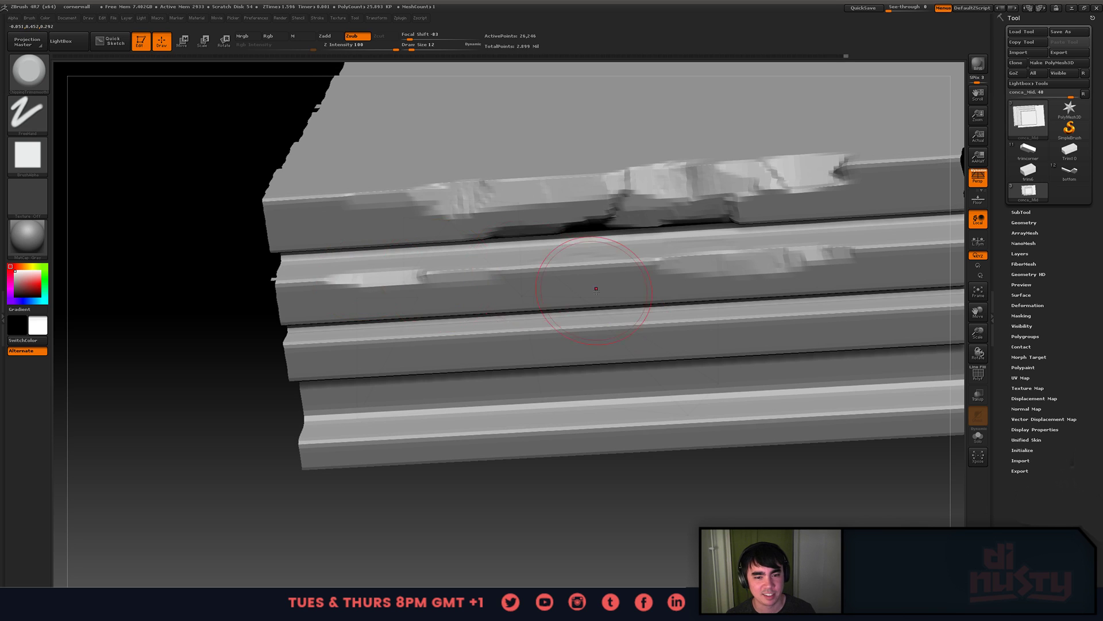
right_click_drag(497, 281, 537, 288)
mouse_move(537, 288)
left_mouse_down()
mouse_move(471, 304)
mouse_move(621, 314)
mouse_move(550, 303)
mouse_move(471, 311)
left_mouse_up()
key("ctrl+z")
key("ctrl+z")
- Chip the third step of the isolated top trim along its lower edge at draw size 7
key("space")
right_click_drag(471, 311, 534, 326)
right_click_drag(635, 305, 709, 265)
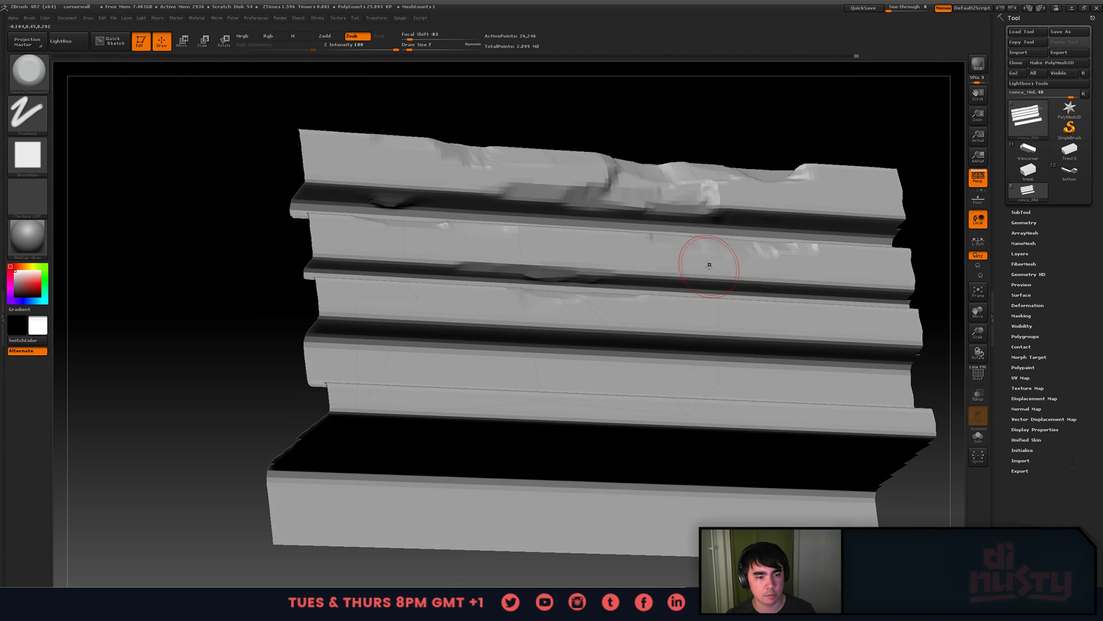
left_click_drag(761, 336, 643, 323)
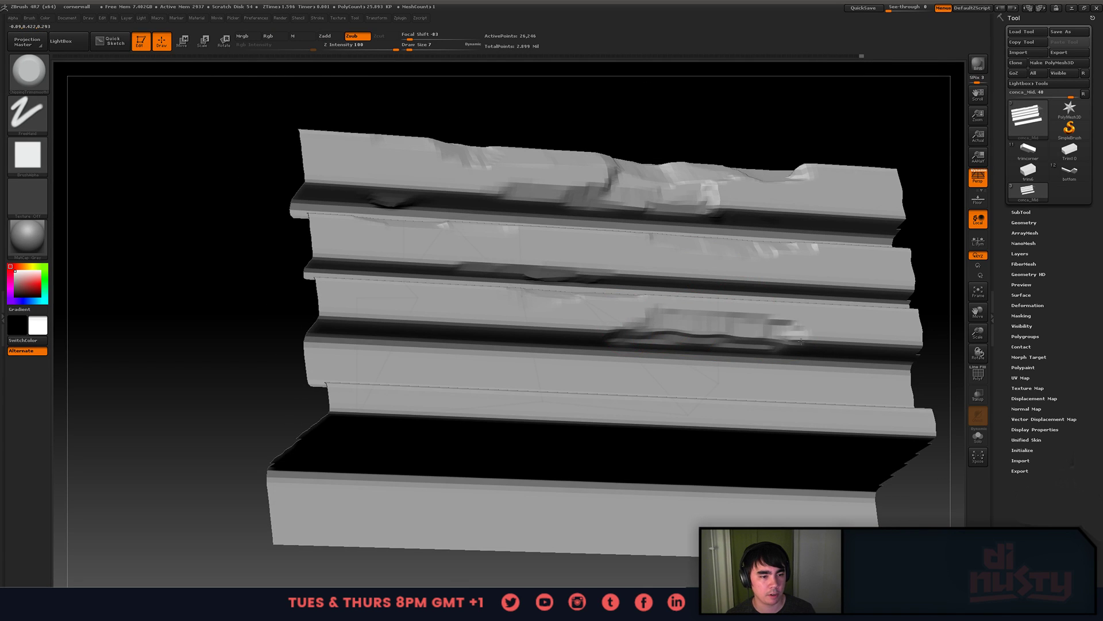
- Chip the innermost step of the isolated top trim along its front and lower edges
mouse_move(715, 328)
right_mouse_down()
mouse_move(624, 307)
mouse_move(567, 329)
mouse_move(632, 302)
right_mouse_up()
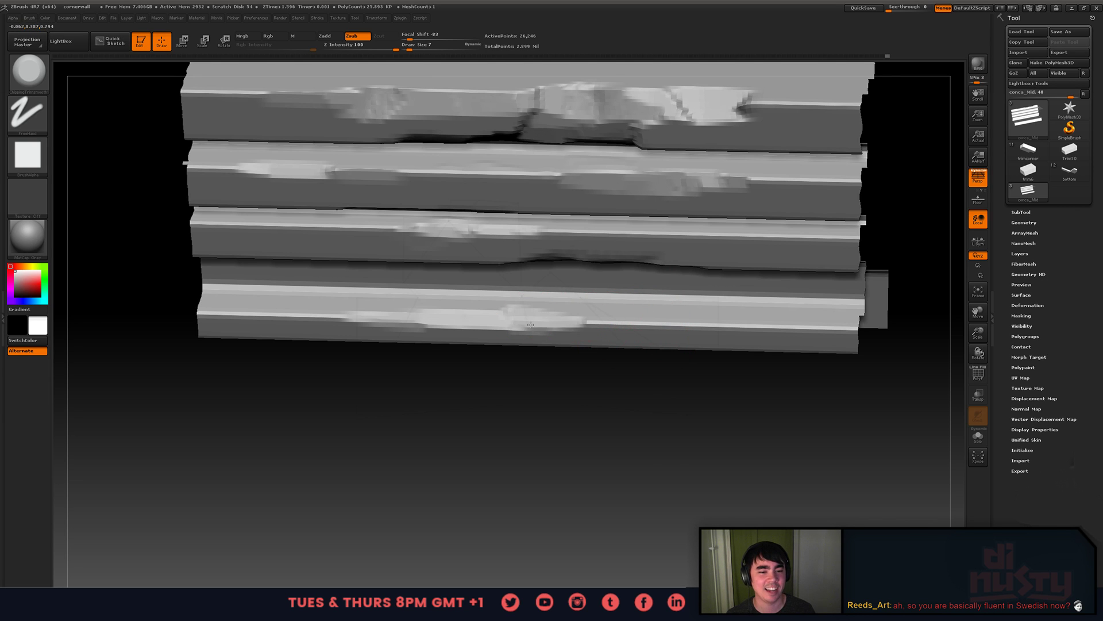
mouse_move(531, 325)
right_mouse_down()
mouse_move(581, 362)
mouse_move(615, 344)
right_mouse_up()
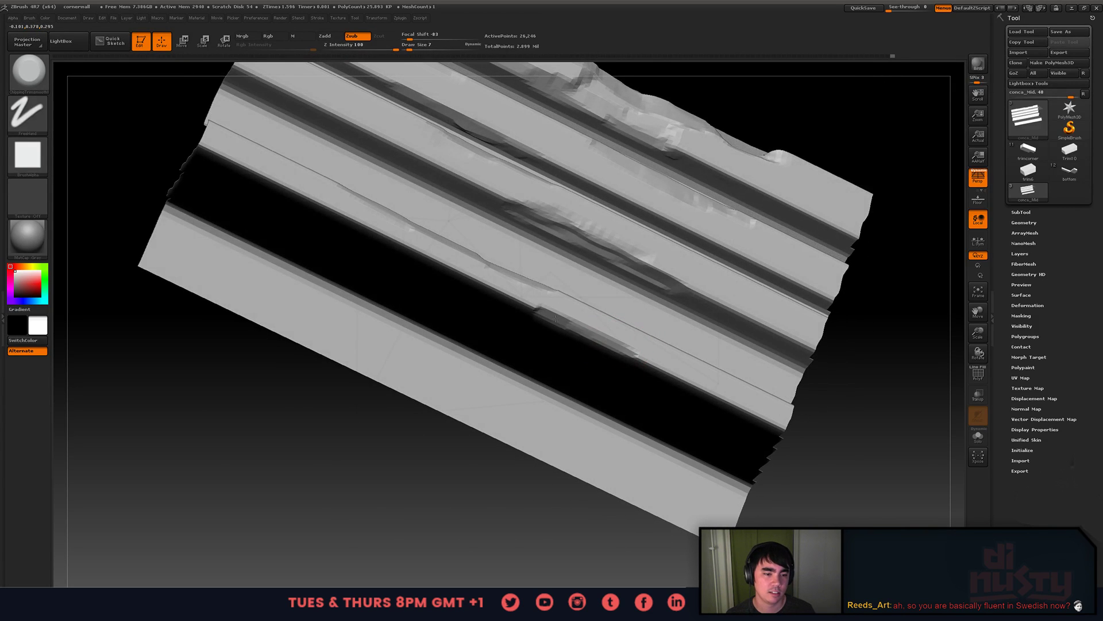
left_click_drag(555, 317, 705, 386)
- Show the hidden geometry again and isolate the frame's upper-left corner together with the neighbouring wall edge
mouse_move(746, 374)
right_mouse_down("ctrl")
mouse_move(562, 269)
mouse_move(523, 320)
right_mouse_up("ctrl")
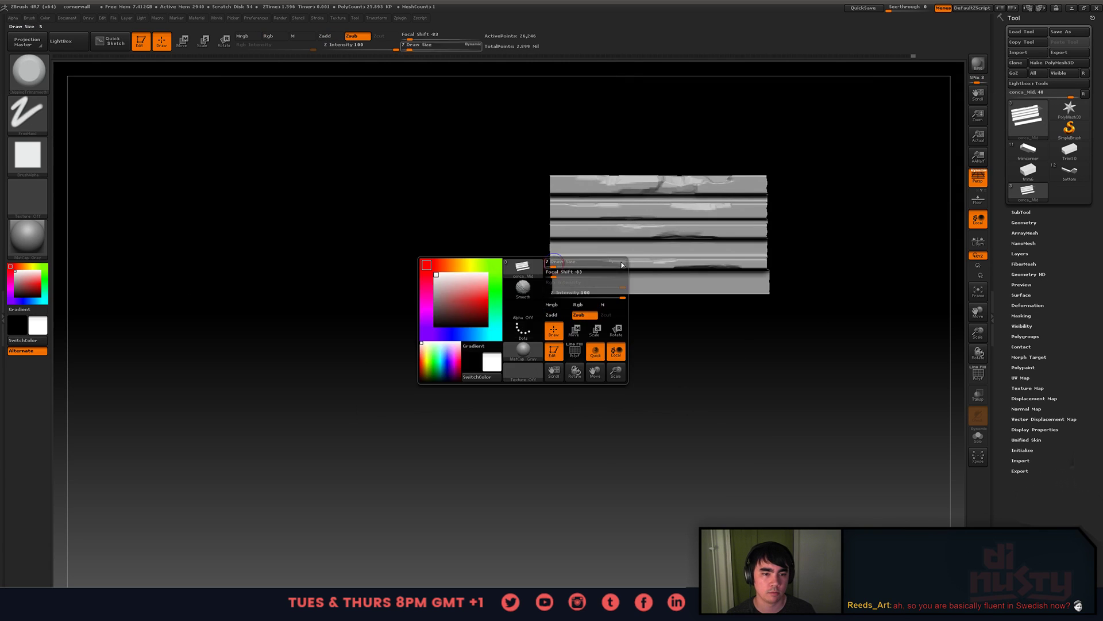
right_click_drag(650, 281, 660, 249)
right_click_drag(729, 327, 724, 356, "ctrl")
left_click_drag(636, 212, 778, 320, "ctrl+shift")
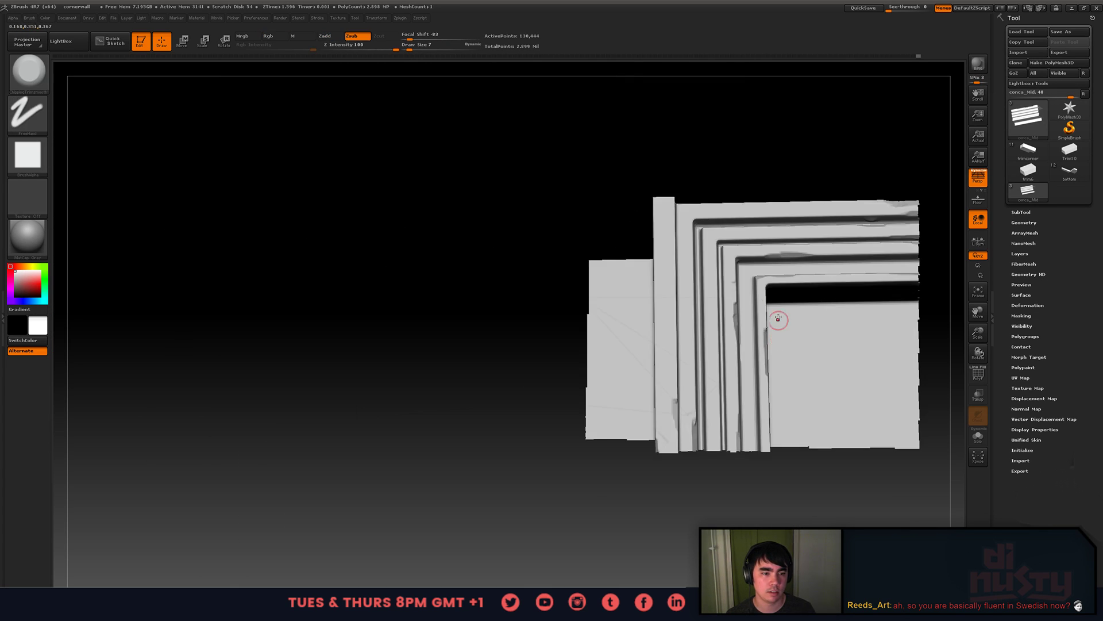
- Chip the frame's outermost top edge beside the upper-left corner at draw size 8
right_click_drag(779, 320, 614, 224, "alt")
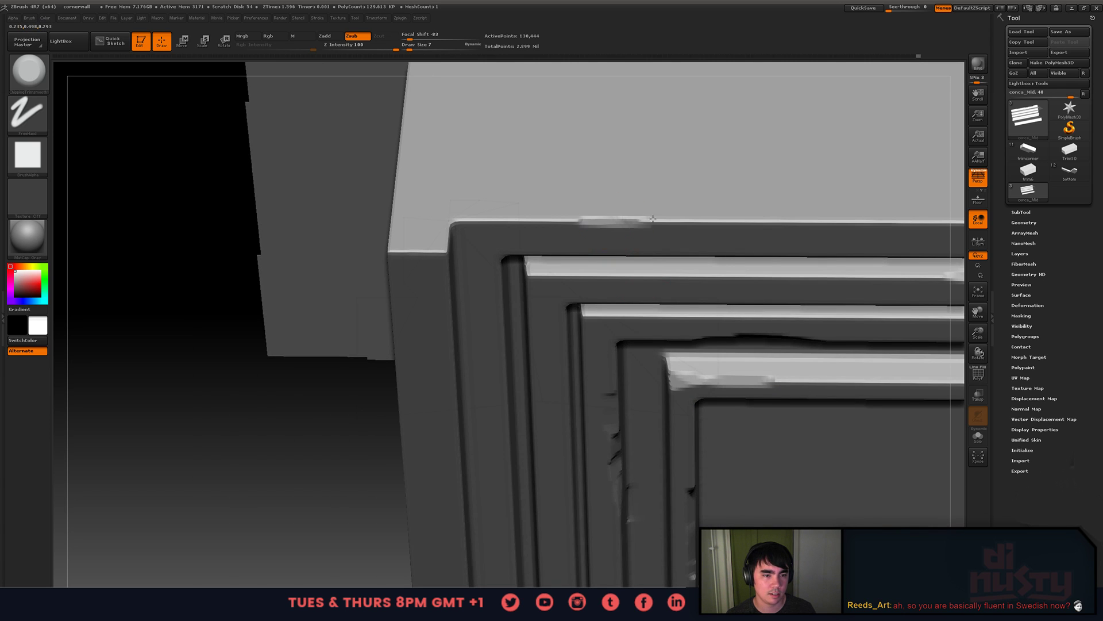
key("space")
mouse_move(586, 221)
left_mouse_down()
mouse_move(759, 228)
mouse_move(706, 225)
left_mouse_up()
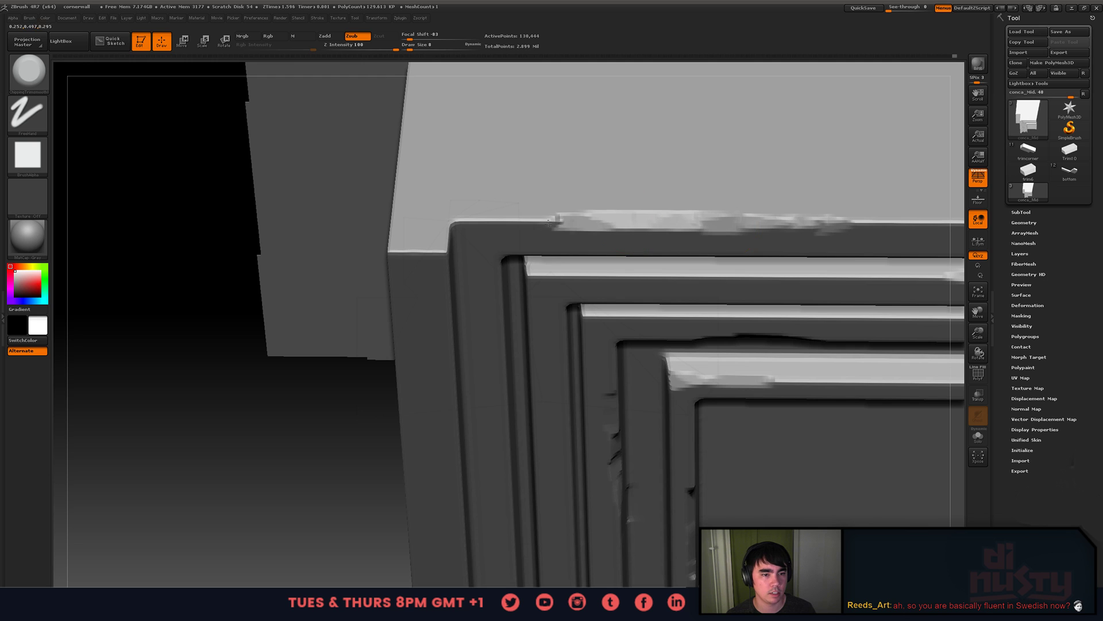
- Chip the second trim step's horizontal edge beside the upper-left corner and wear down its corner
right_click_drag(605, 251, 747, 296, "ctrl")
right_click_drag(747, 296, 566, 253, "alt")
mouse_move(446, 277)
left_mouse_down()
mouse_move(540, 279)
mouse_move(419, 283)
left_mouse_up()
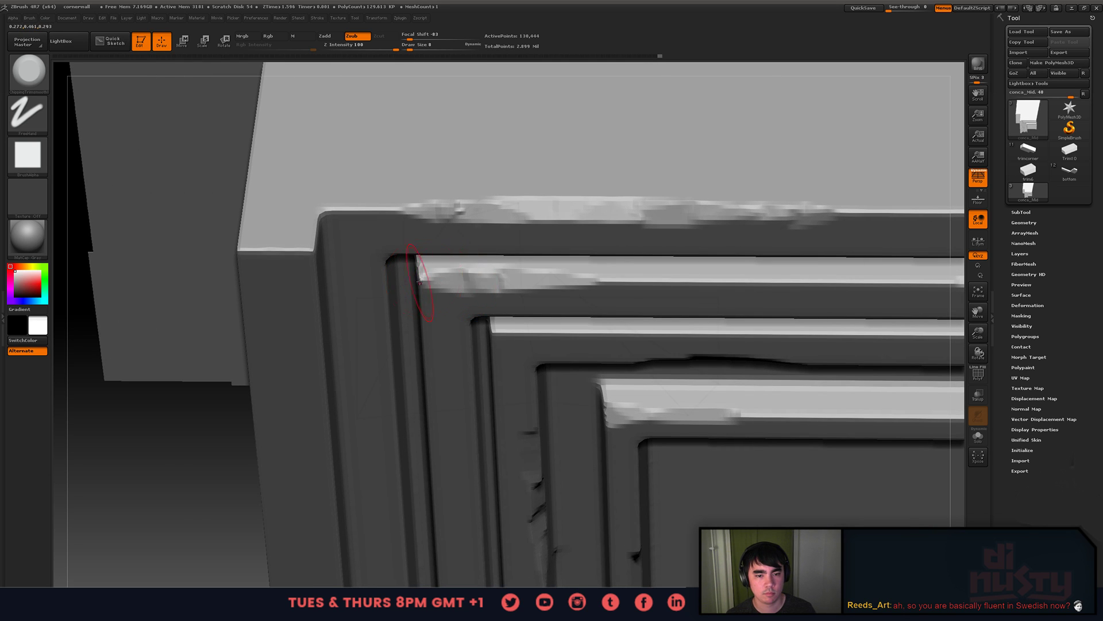
right_click_drag(436, 292, 421, 290)
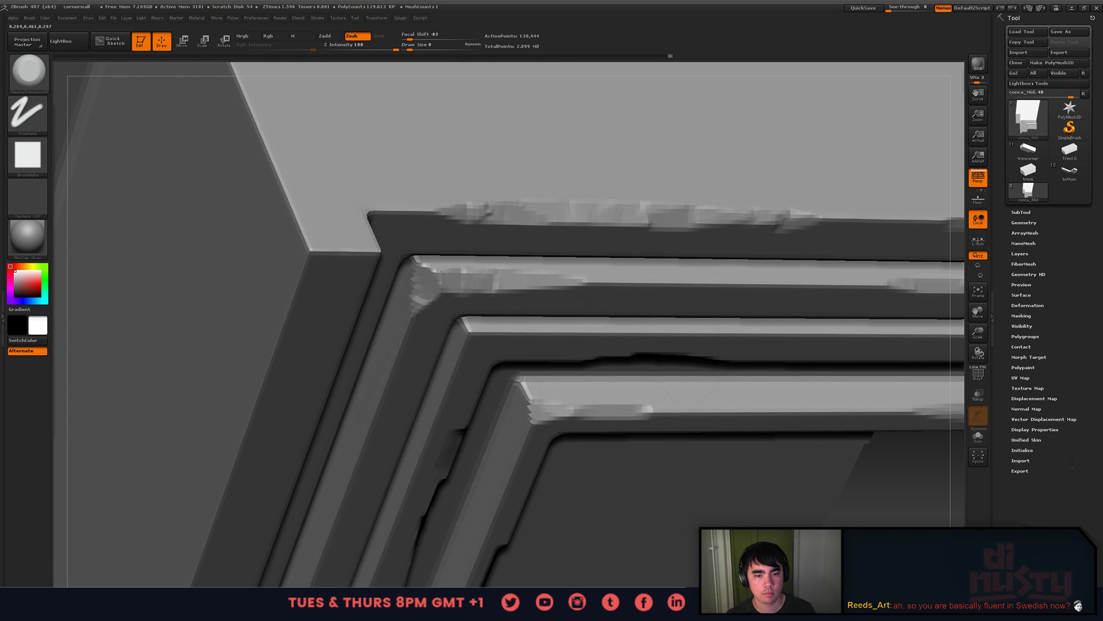
right_click_drag(484, 259, 393, 353, "ctrl")
- Show the whole mesh and isolate the top trim of the adjoining wall's frame beyond the inner corner
key("ctrl+shift")
left_click(717, 407, "ctrl+shift")
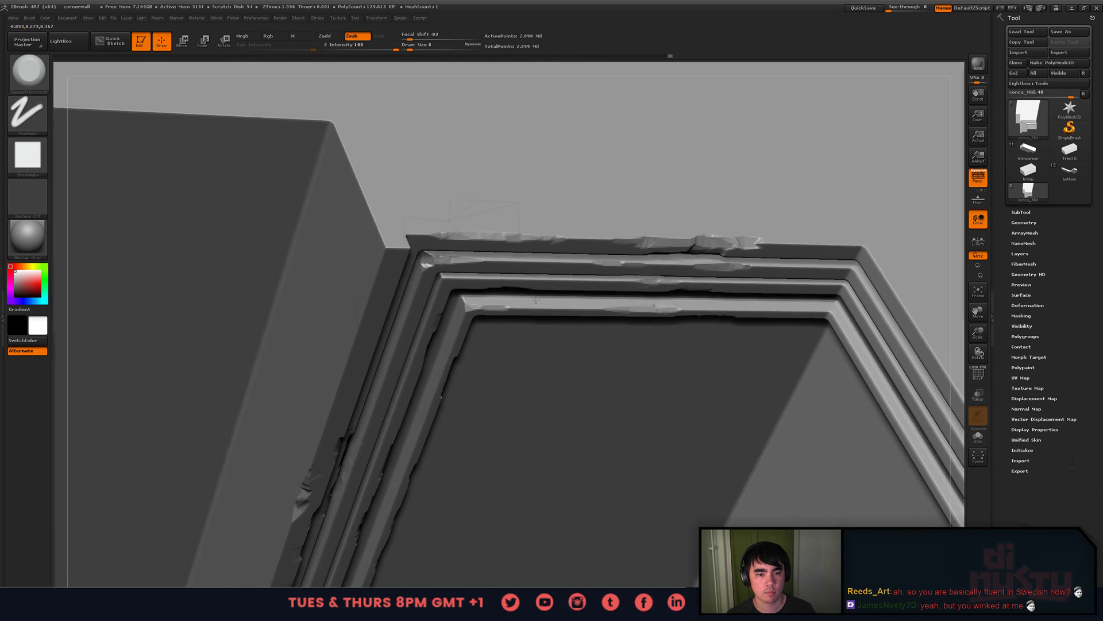
right_click_drag(718, 408, 573, 255)
left_click_drag(546, 222, 768, 320, "ctrl+shift")
right_click_drag(747, 322, 686, 326)
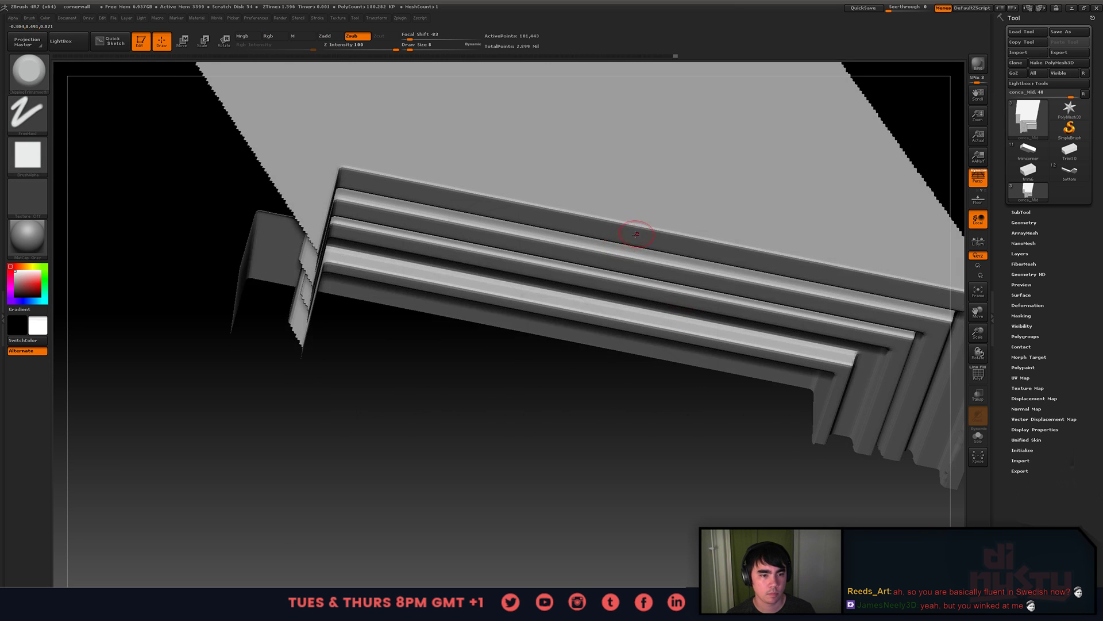
- Chip the adjoining wall's outermost top trim edge in two places at draw size 12
key("space")
left_click_drag(612, 219, 586, 214)
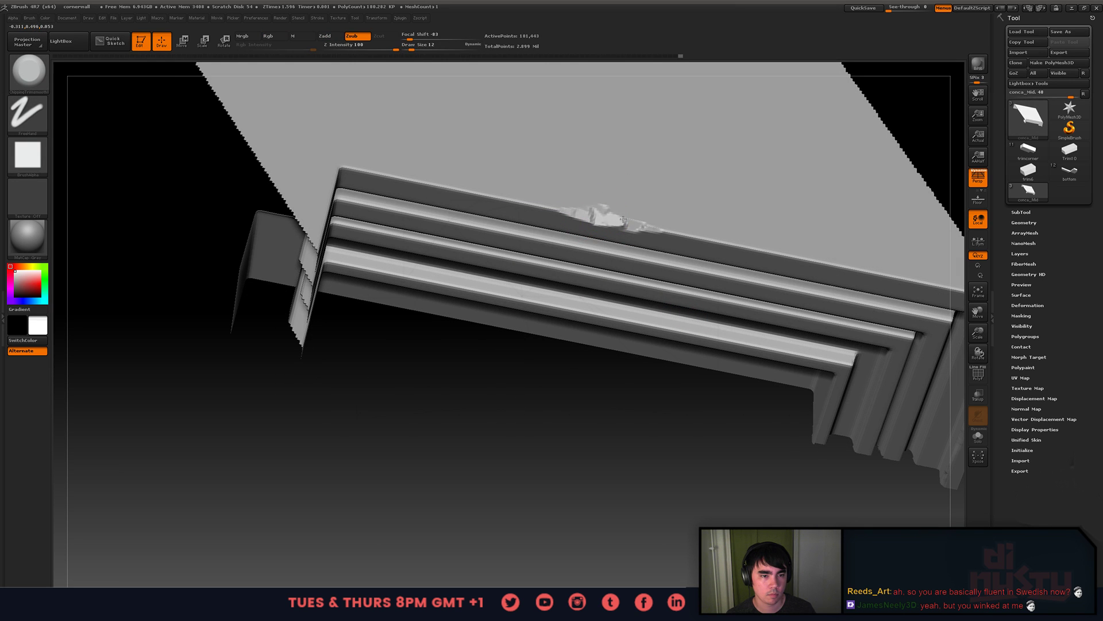
left_click_drag(673, 234, 827, 274)
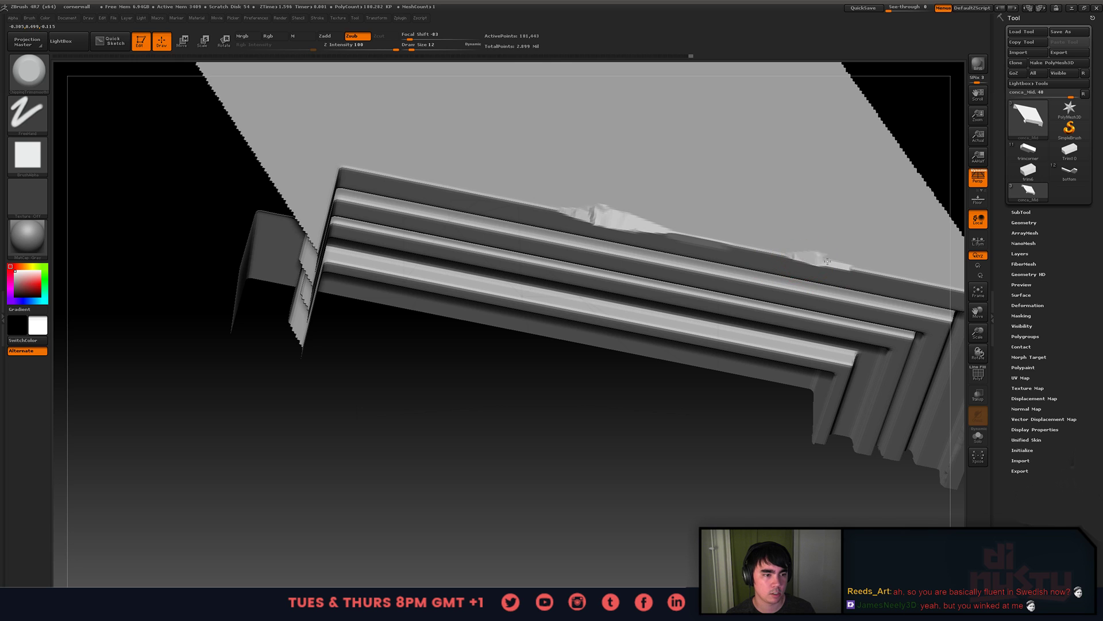
- Chip the second trim step in two places and the outermost edge near the inner corner of the walls
right_click_drag(823, 268, 616, 246, "alt")
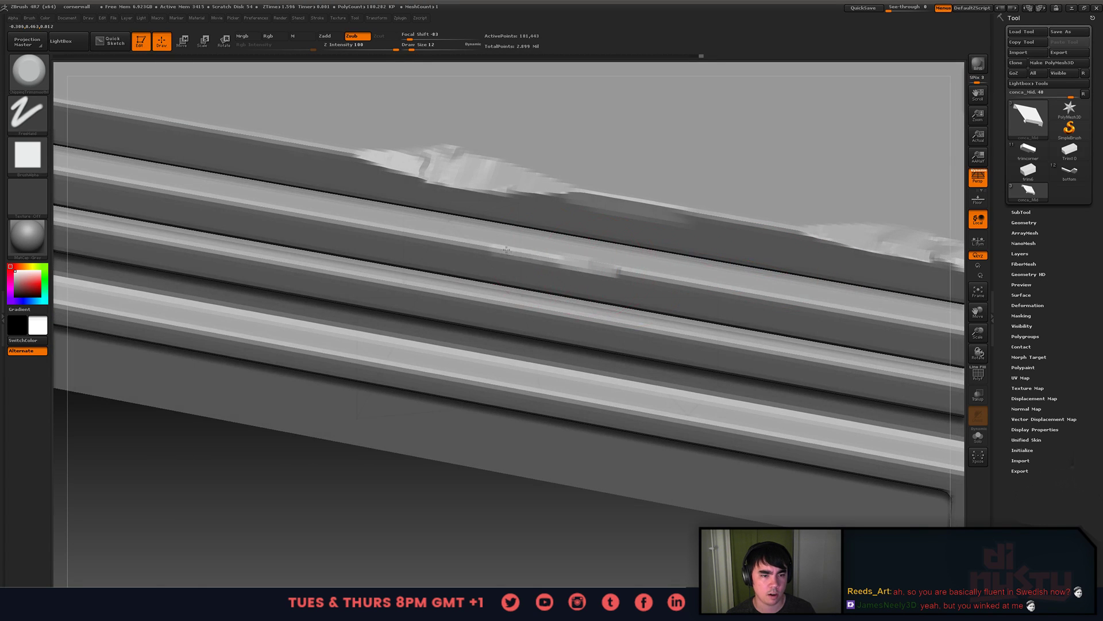
right_click_drag(506, 250, 732, 318, "alt")
mouse_move(303, 234)
left_mouse_down()
mouse_move(307, 247)
mouse_move(296, 247)
mouse_move(328, 244)
left_mouse_up()
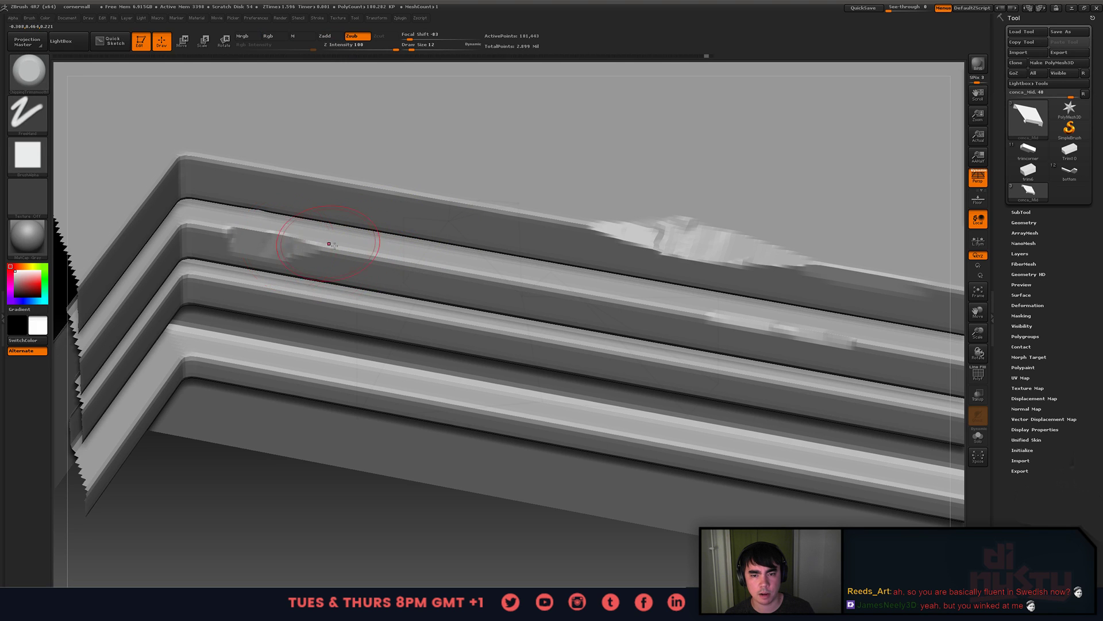
mouse_move(369, 202)
left_mouse_down()
mouse_move(299, 190)
mouse_move(517, 224)
left_mouse_up()
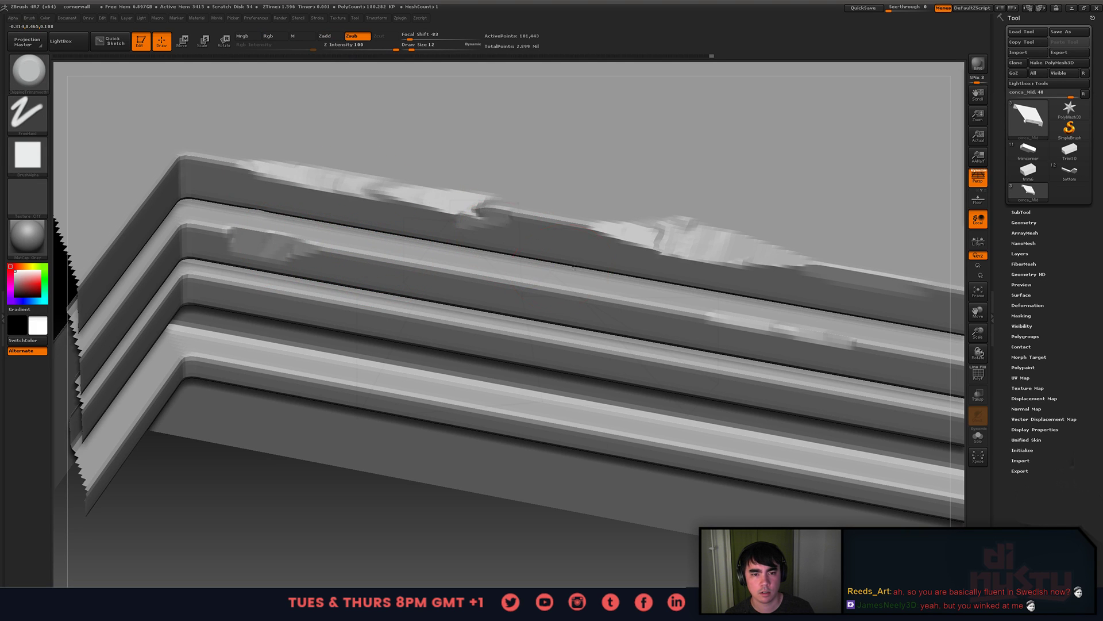
- Chip the innermost trim step near the inner wall corner and the third step's lower edge around its middle
right_click_drag(511, 397, 505, 328, "alt")
left_click_drag(504, 328, 454, 322)
right_click_drag(454, 321, 488, 299, "alt")
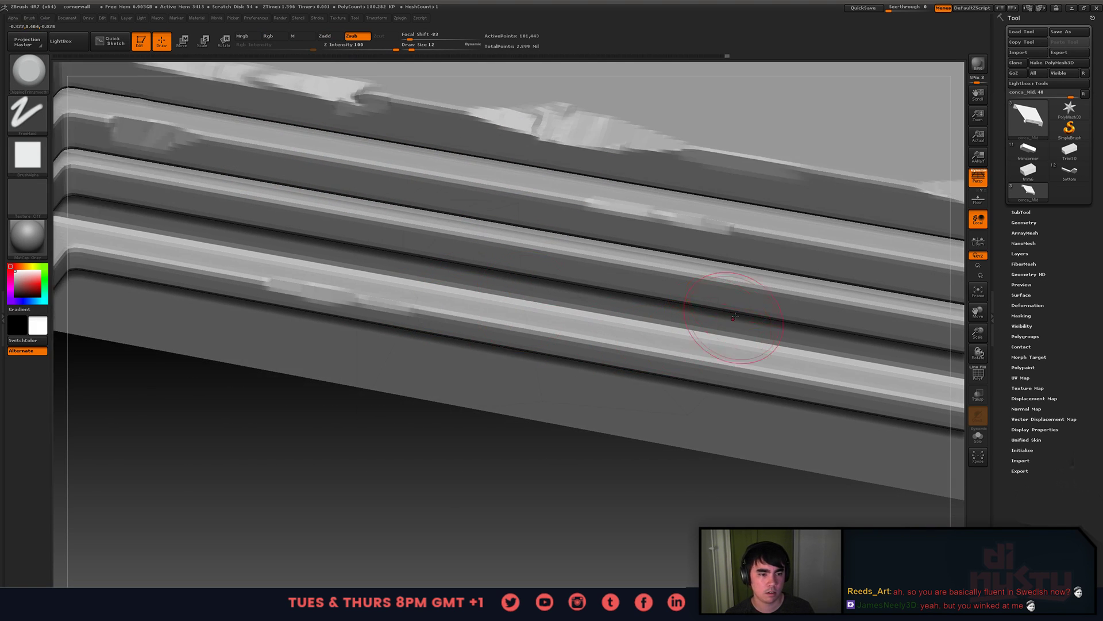
right_click_drag(734, 316, 689, 308)
left_click_drag(689, 308, 801, 300)
right_click_drag(800, 300, 605, 280, "alt")
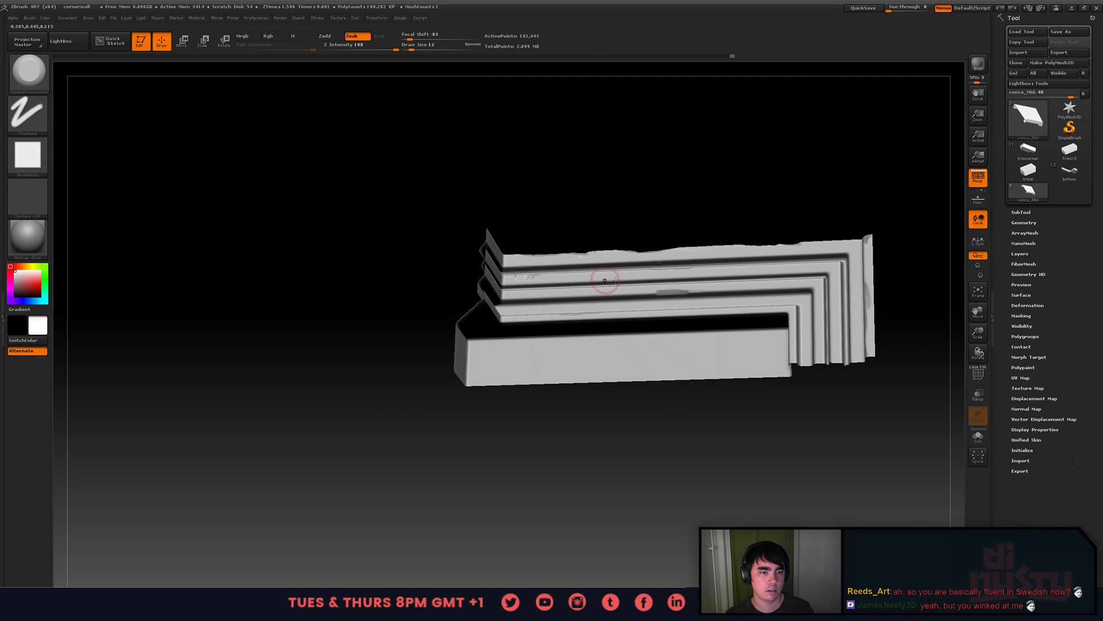
- Chip the innermost step's lower edge and the third step's lower edge toward the frame's far corner
right_click_drag(657, 314, 825, 315, "alt")
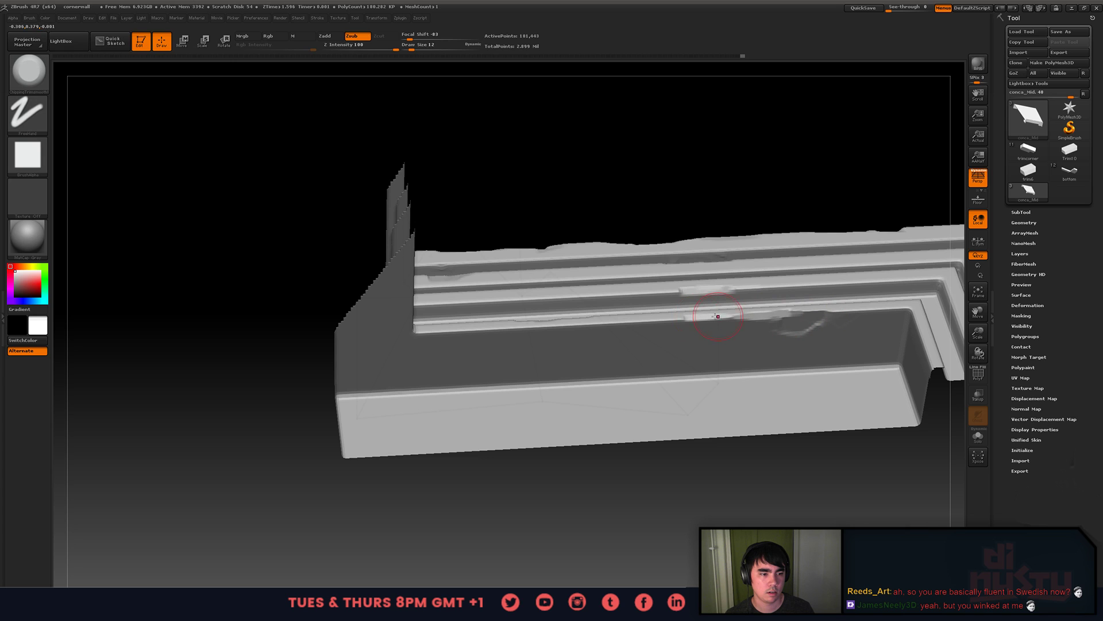
right_click_drag(583, 319, 825, 247)
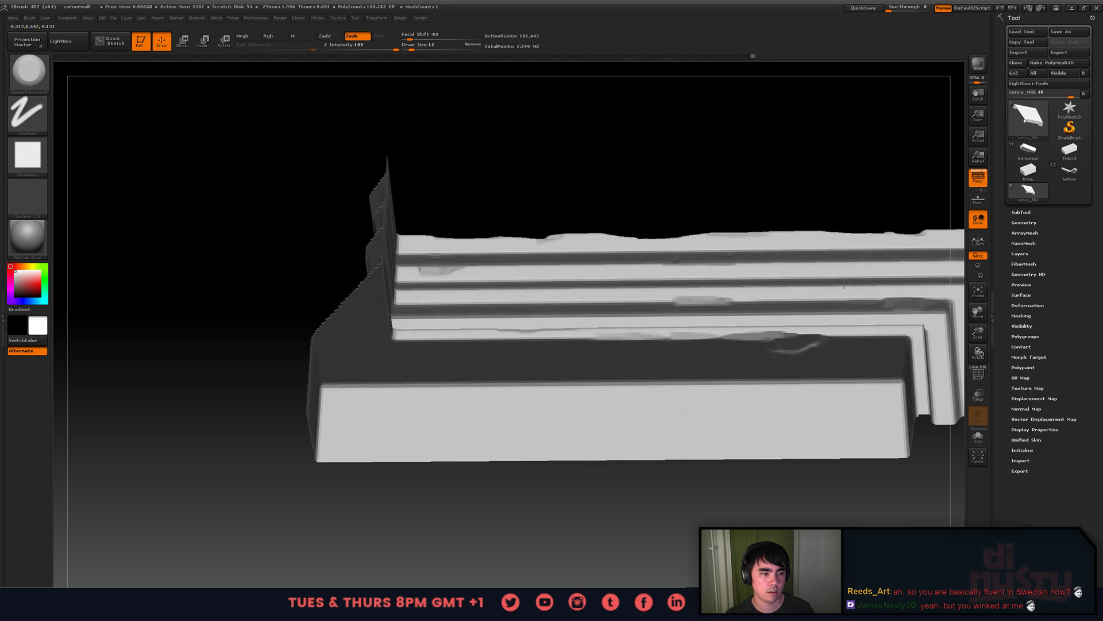
mouse_move(873, 301)
right_mouse_down()
mouse_move(899, 306)
mouse_move(871, 291)
right_mouse_up()
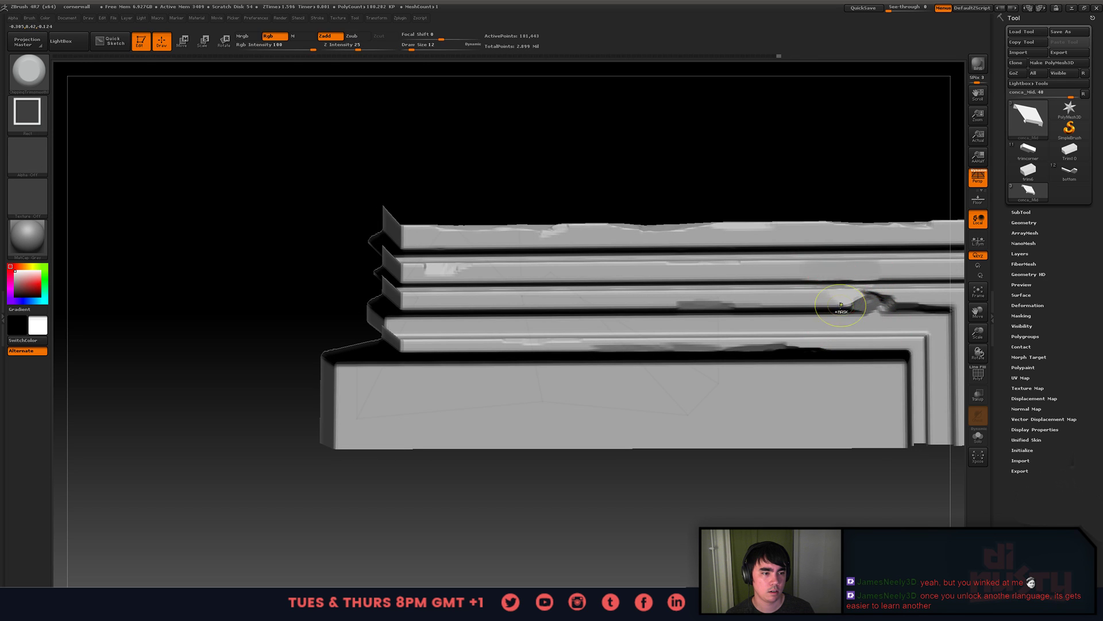
- Reduce the draw size to 8 and chip the second trim step near the frame's far corner
right_click_drag(850, 271, 849, 269)
key("space")
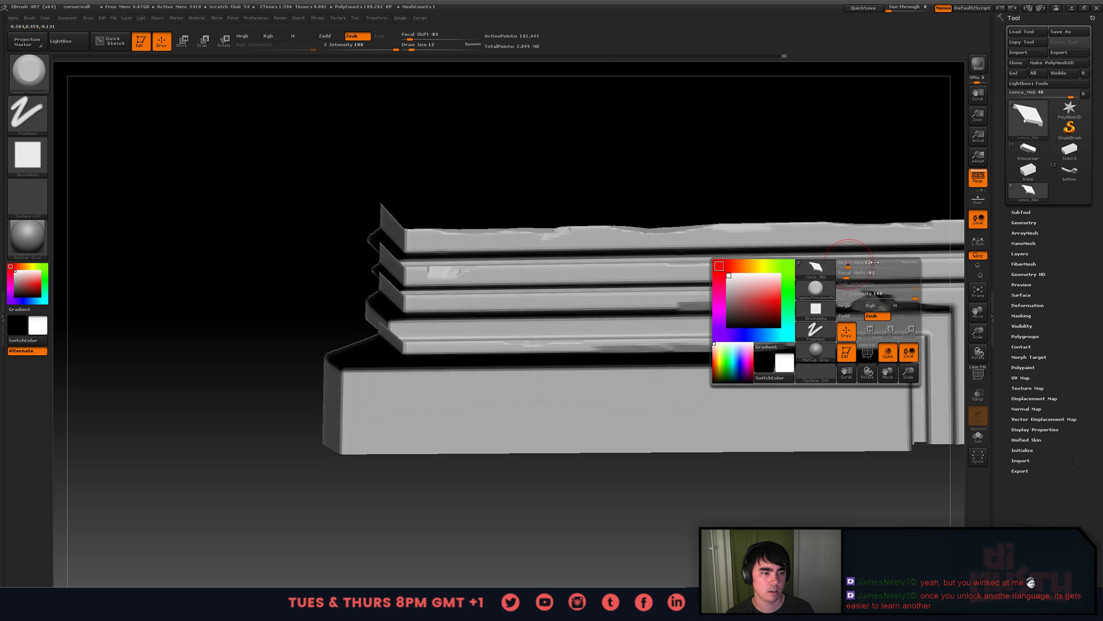
left_click_drag(851, 260, 849, 261)
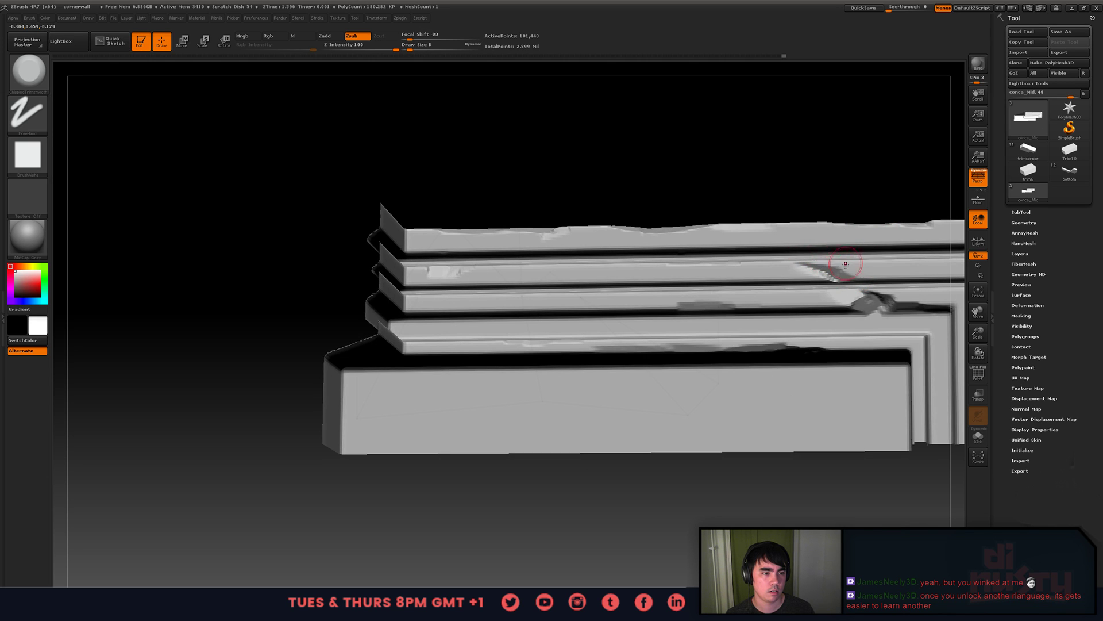
right_click_drag(845, 264, 877, 284)
right_click_drag(756, 295, 580, 313, "alt")
mouse_move(624, 275)
right_mouse_down("ctrl")
mouse_move(685, 338)
mouse_move(575, 321)
mouse_move(606, 202)
right_mouse_up("ctrl")
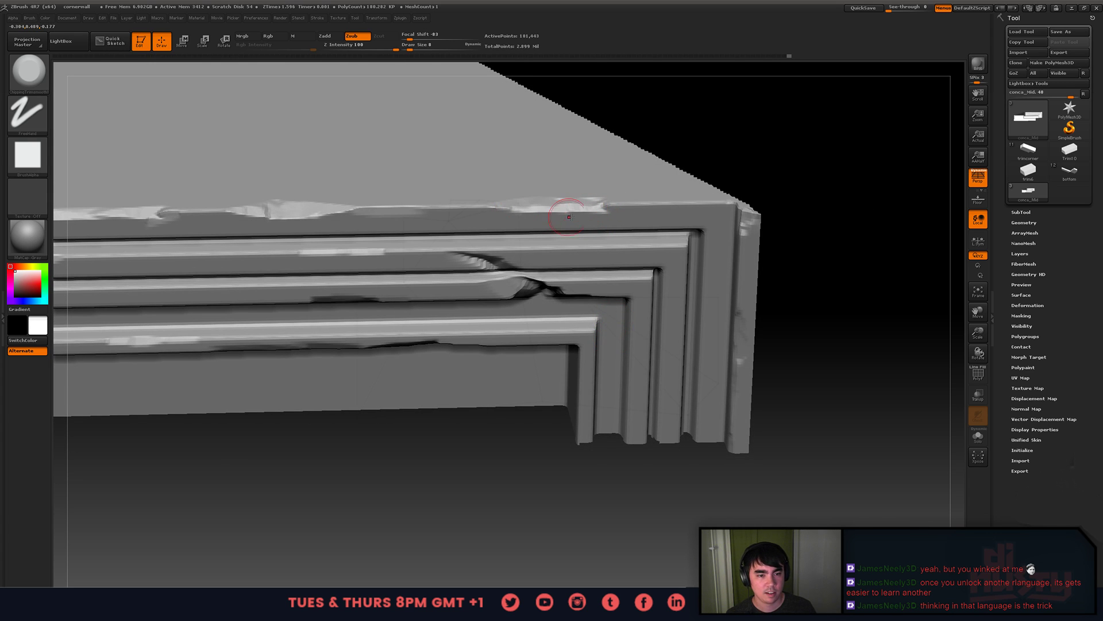
right_click_drag(623, 202, 436, 189, "alt")
mouse_move(437, 190)
right_mouse_down()
mouse_move(461, 258)
mouse_move(440, 241)
right_mouse_up()
right_click_drag(565, 272, 592, 282)
- Isolate the stepped trim around the inner wall corner, chip its outermost edge, and unhide the full mesh
left_click_drag(443, 204, 561, 319, "ctrl+shift")
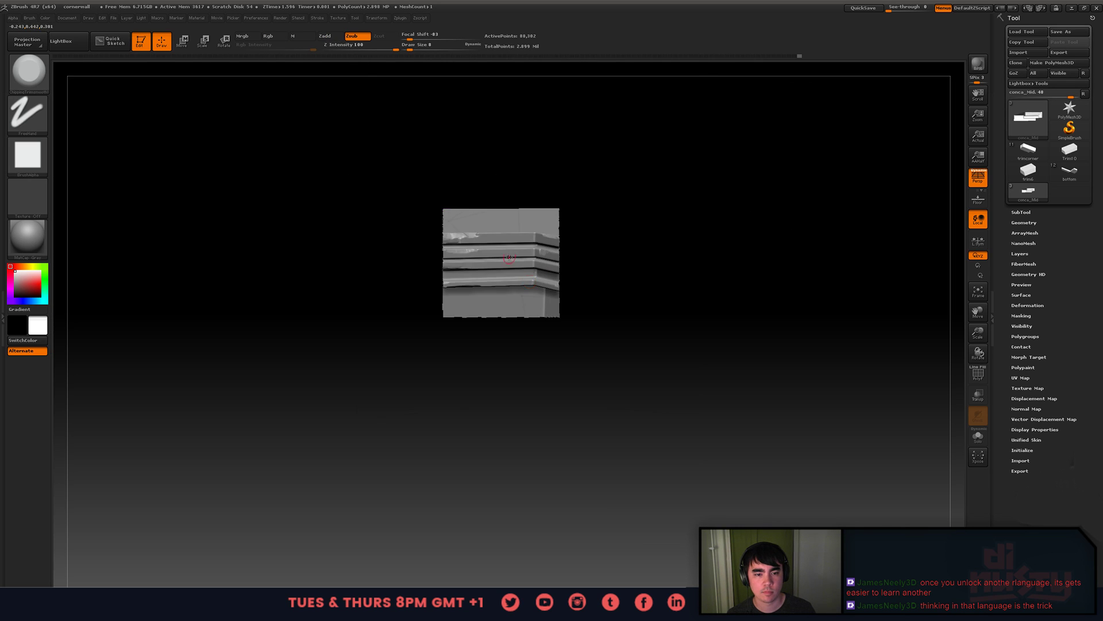
key("f")
mouse_move(564, 261)
right_mouse_down()
mouse_move(561, 288)
mouse_move(541, 257)
mouse_move(563, 331)
mouse_move(575, 315)
mouse_move(552, 197)
right_mouse_up()
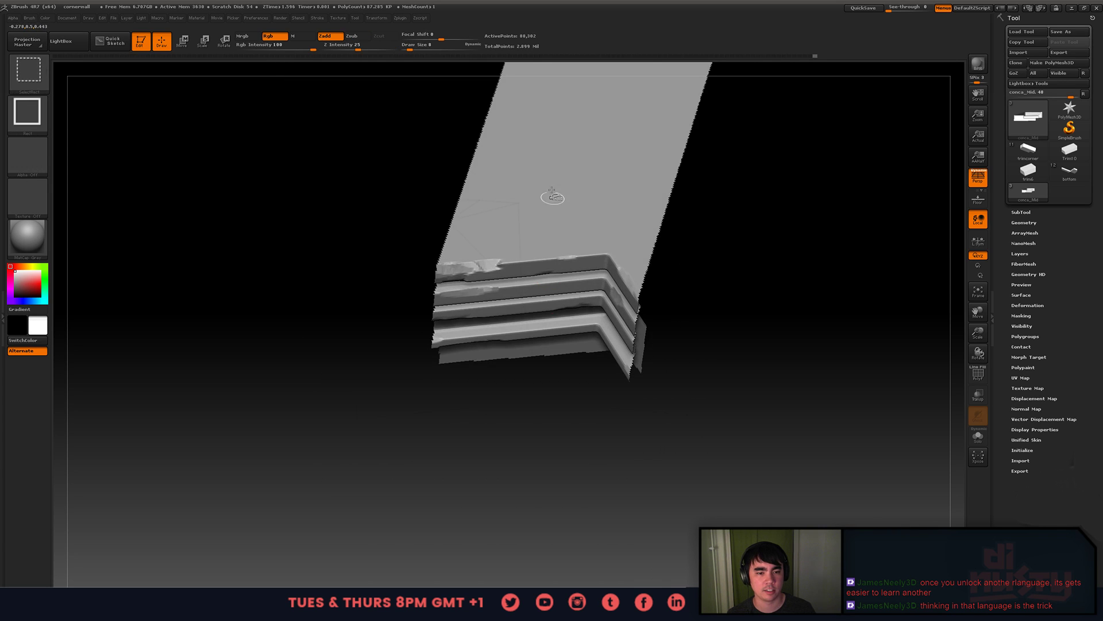
left_click(372, 275, "ctrl+shift")
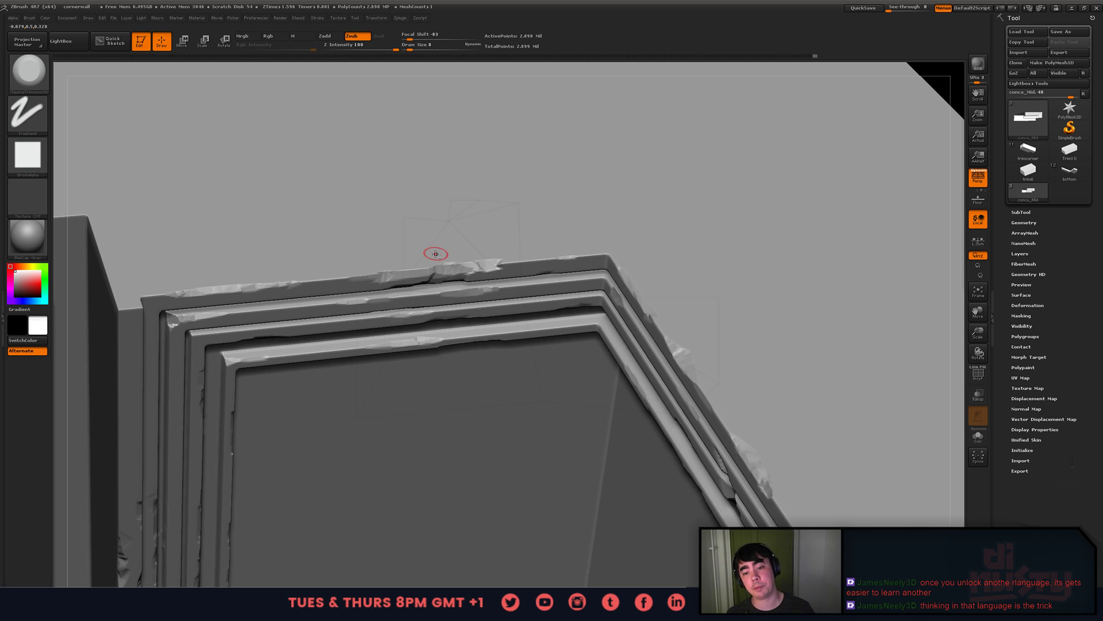
- Isolate the frame's upper outer corner with its border post and chip the post's top corner
right_click_drag(373, 225, 501, 204)
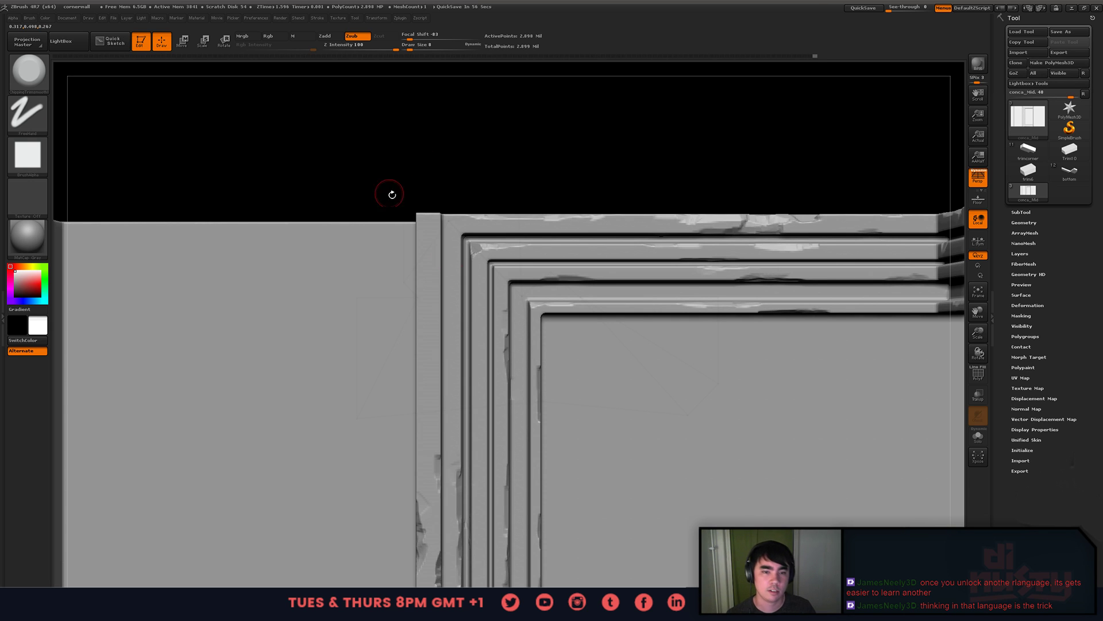
left_click_drag(364, 176, 521, 449, "ctrl+shift")
left_click_drag(352, 253, 540, 221)
left_click_drag(542, 176, 683, 472, "ctrl+shift")
right_click_drag(574, 203, 618, 298, "alt")
right_click_drag(617, 299, 499, 352)
right_click_drag(499, 352, 508, 247, "ctrl")
right_click_drag(508, 247, 547, 270)
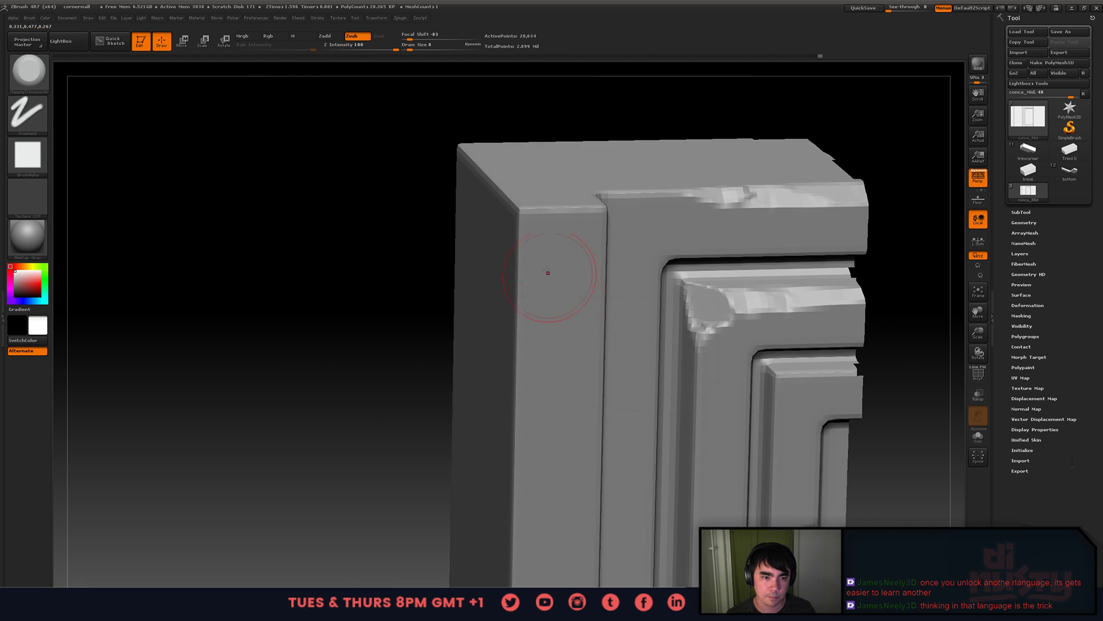
right_click_drag(522, 230, 536, 309)
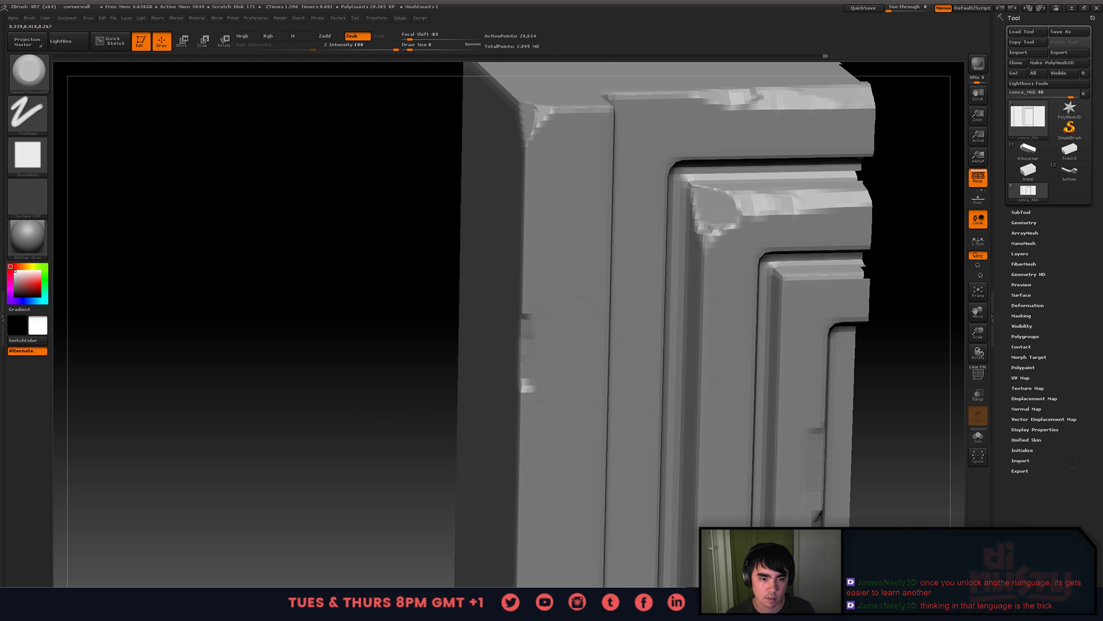
- Chip the border post's outer vertical edge at irregular intervals from the top corner down the isolated section
left_click_drag(521, 357, 522, 296)
right_click_drag(542, 373, 559, 201, "alt")
key("ctrl+z")
left_click_drag(534, 137, 532, 297)
left_click_drag(526, 349, 525, 344)
right_click_drag(527, 338, 526, 301, "alt")
left_click_drag(523, 310, 525, 229)
right_click_drag(533, 411, 537, 279, "alt")
left_click_drag(514, 413, 509, 508)
mouse_move(522, 431)
right_mouse_down()
mouse_move(468, 422)
mouse_move(482, 422)
right_mouse_up()
left_click_drag(501, 452, 494, 384)
- Chip the border post's other vertical edge in two small spots partway down and unhide the full mesh
mouse_move(678, 350)
right_mouse_down()
mouse_move(561, 370)
mouse_move(531, 332)
right_mouse_up()
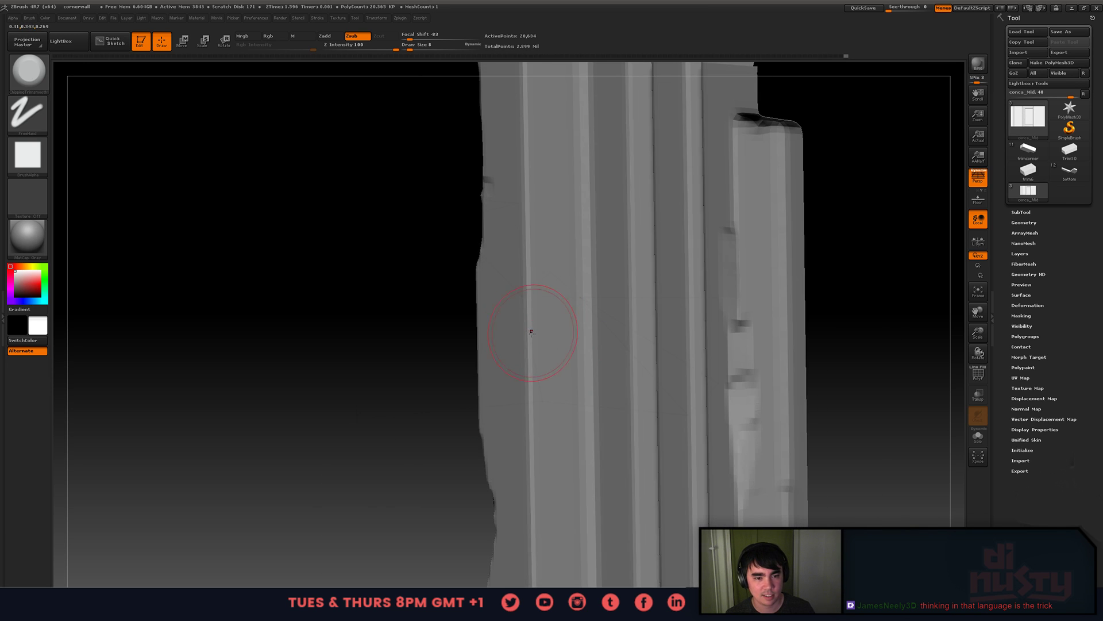
right_click_drag(543, 265, 564, 378, "alt")
left_click_drag(542, 256, 542, 259)
left_click_drag(551, 213, 551, 193)
right_click_drag(517, 230, 244, 347, "ctrl")
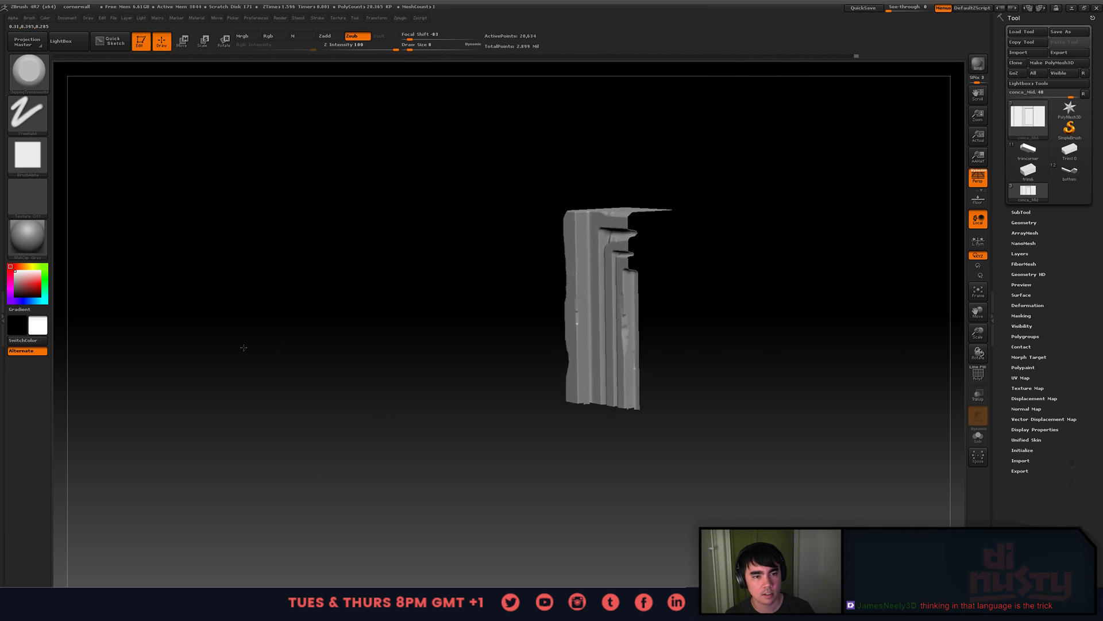
left_click(243, 347, "ctrl+shift")
- Isolate the plain end block's upper section and chip the protruding strip's top corner and the top edges on both sides
mouse_move(623, 382)
right_mouse_down("ctrl")
mouse_move(377, 305)
mouse_move(501, 317)
mouse_move(499, 256)
mouse_move(551, 287)
mouse_move(581, 327)
mouse_move(615, 266)
mouse_move(634, 271)
right_mouse_up("ctrl")
right_click_drag(482, 283, 715, 257)
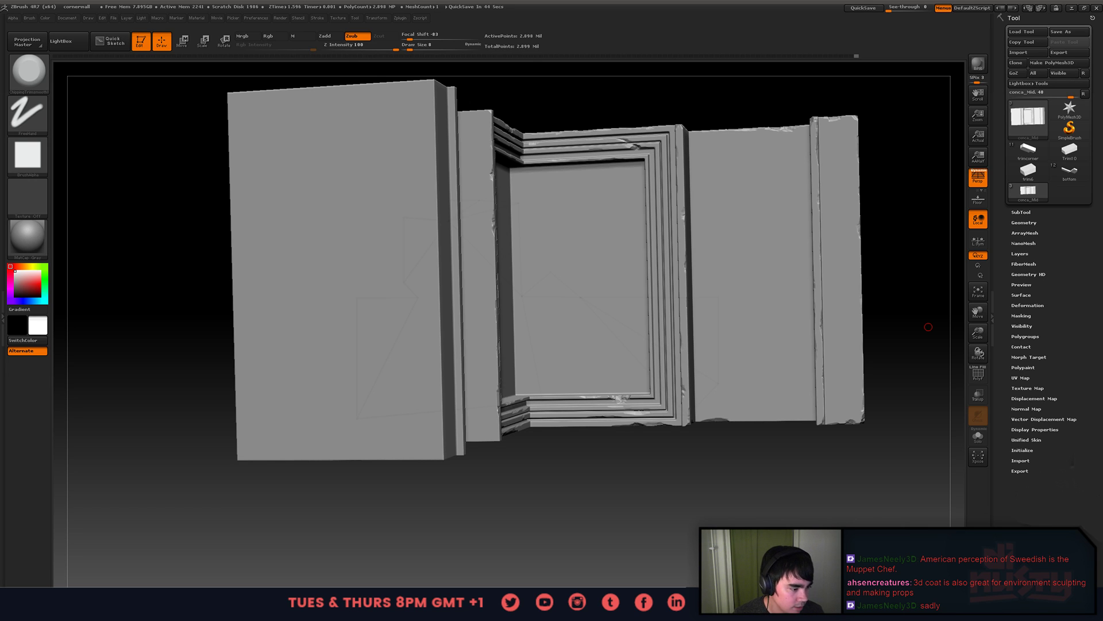
right_click_drag(524, 312, 378, 242)
left_click_drag(365, 219, 482, 323, "ctrl+shift")
right_click_drag(492, 308, 532, 310)
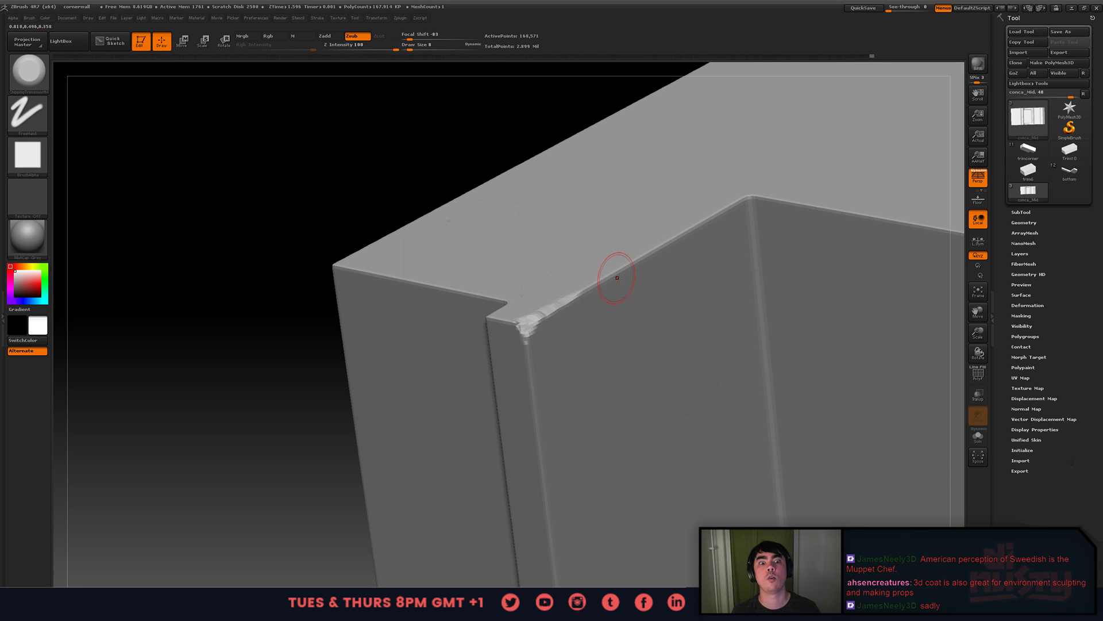
right_click_drag(616, 274, 448, 291)
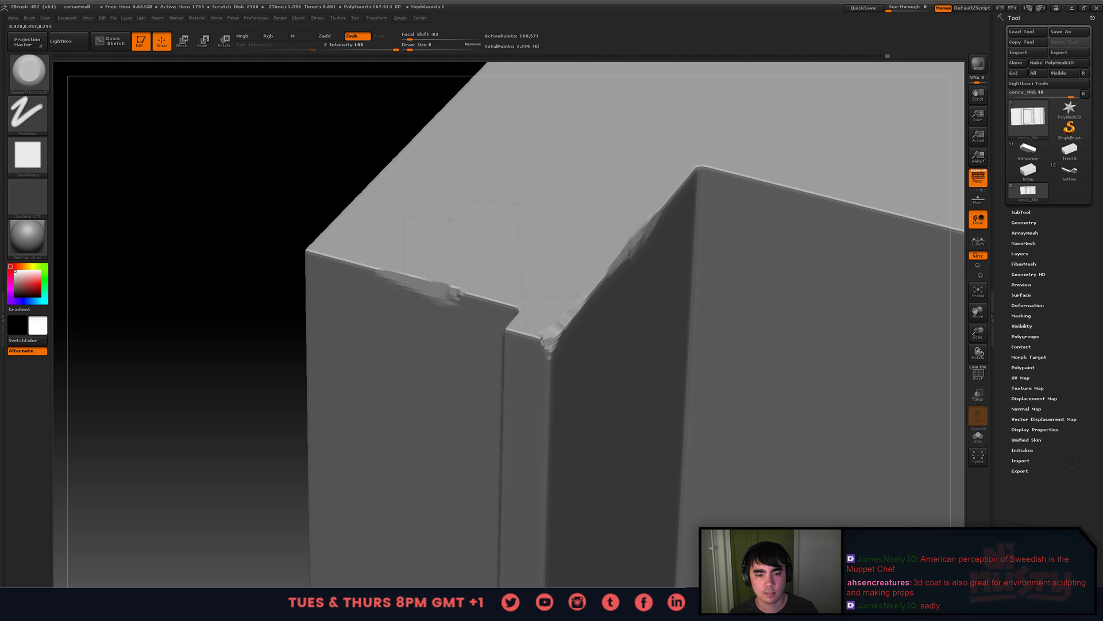
- Isolate the block's strip corner more tightly, chip the strip's upper vertical edges, and unhide the full mesh
mouse_move(447, 277)
right_mouse_down()
mouse_move(450, 291)
mouse_move(468, 259)
mouse_move(423, 284)
right_mouse_up()
left_click_drag(392, 243, 546, 343, "ctrl+shift")
right_click_drag(519, 323, 622, 320)
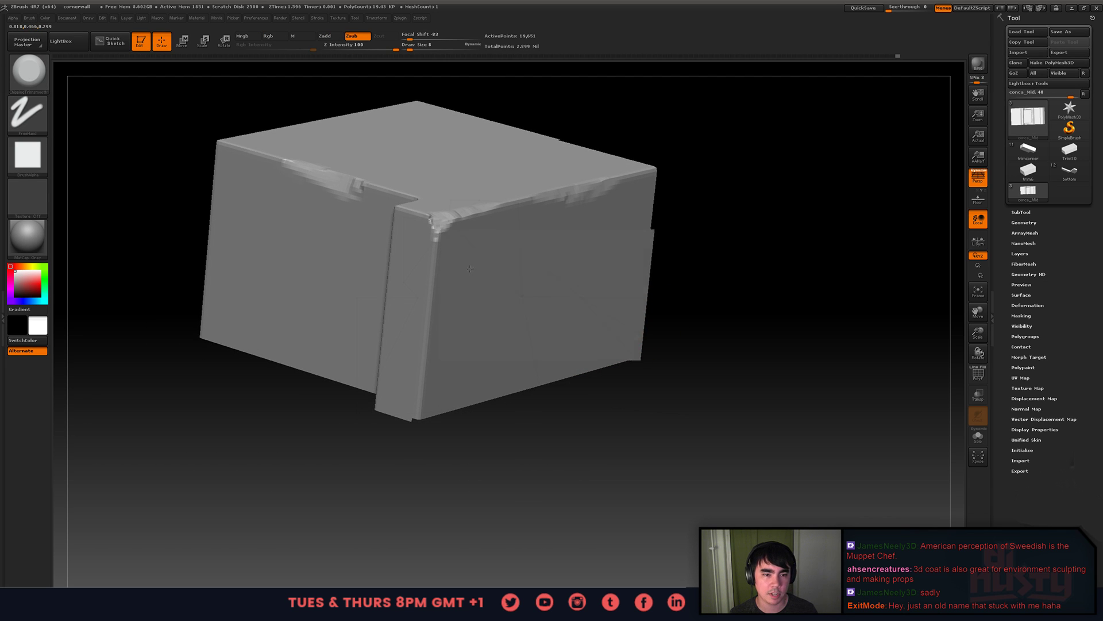
mouse_move(471, 268)
right_mouse_down()
mouse_move(506, 310)
mouse_move(463, 331)
mouse_move(491, 338)
right_mouse_up()
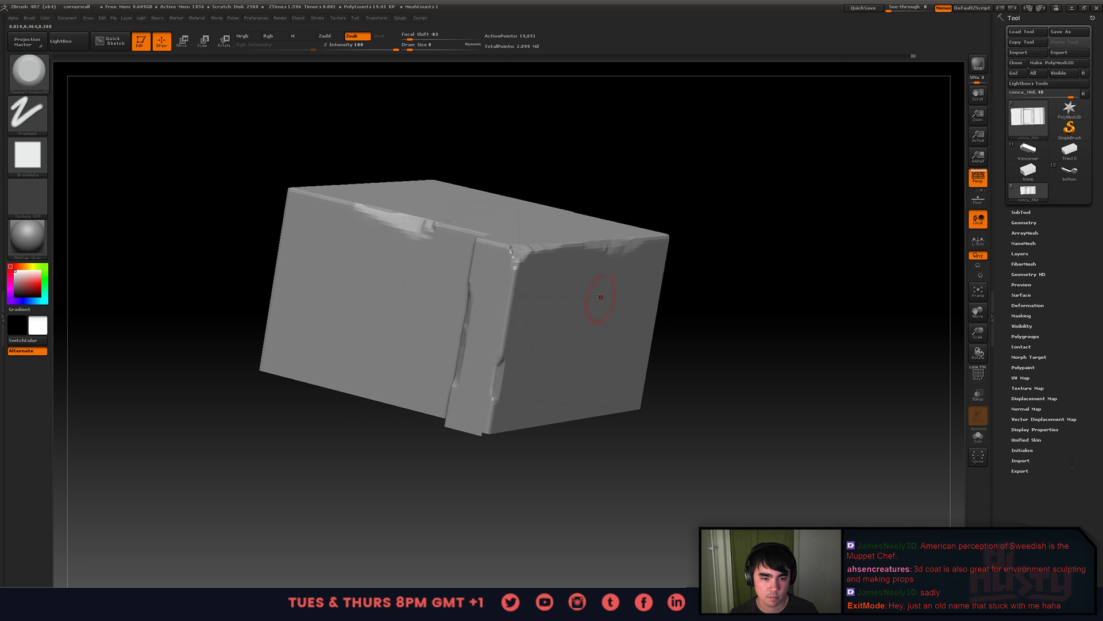
right_click_drag(596, 294, 609, 247, "ctrl")
right_click_drag(609, 247, 670, 311)
left_click(672, 310, "ctrl+shift")
- Isolate the block's middle section, chip the strip's vertical edge in two long patches at draw size 14, and unhide the mesh
right_click_drag(571, 353, 316, 270, "ctrl")
right_click_drag(316, 270, 388, 296, "alt")
left_click_drag(338, 233, 435, 328, "ctrl+shift")
right_click_drag(435, 328, 450, 259)
right_click_drag(449, 258, 442, 285, "ctrl")
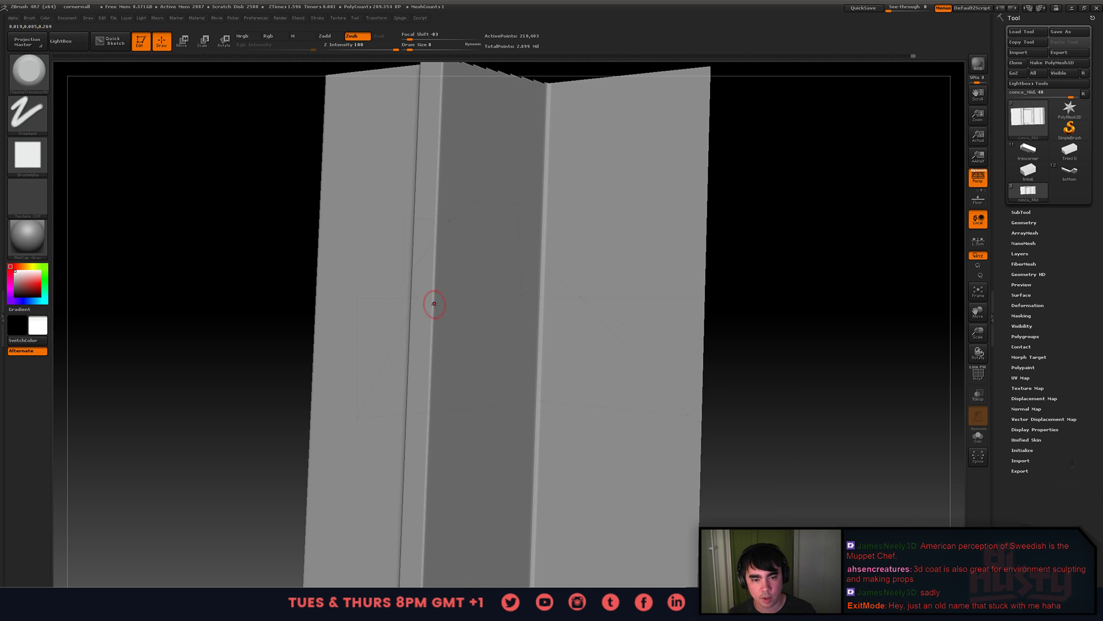
key("space")
left_click_drag(436, 270, 435, 261)
right_click_drag(432, 218, 400, 325)
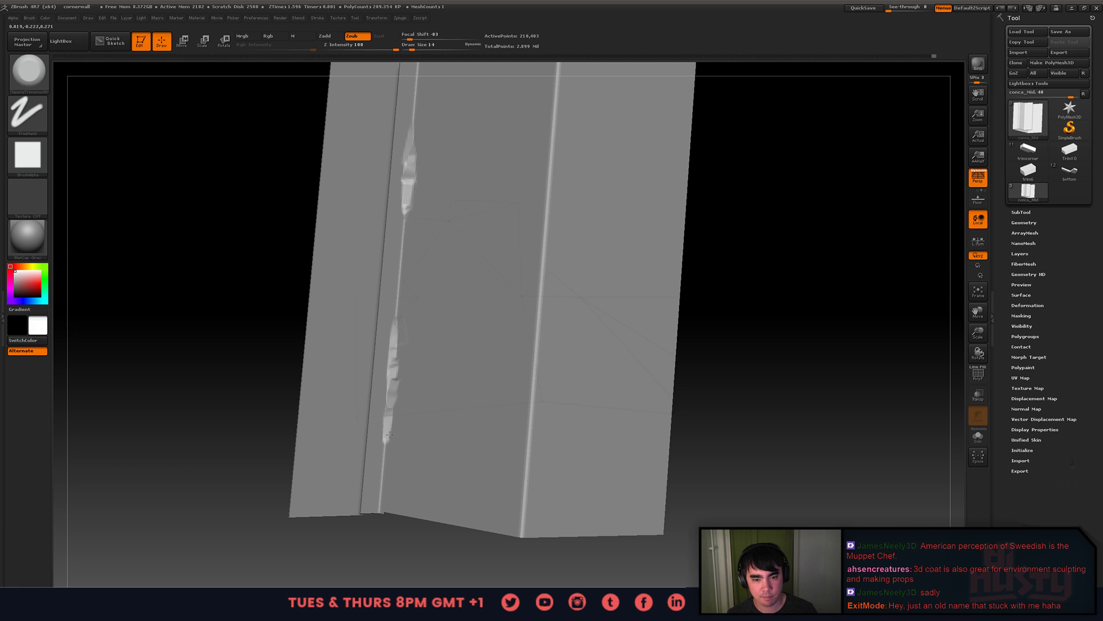
right_click_drag(389, 435, 438, 351)
right_click_drag(384, 266, 430, 312)
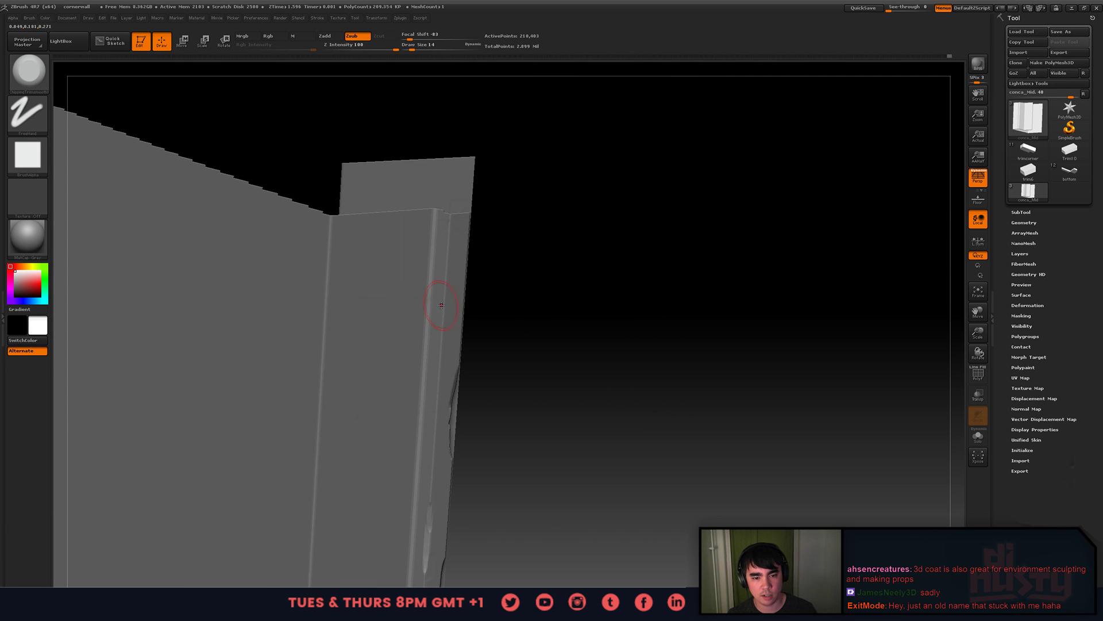
left_click(572, 307, "ctrl+shift")
- Isolate the end block's lower section and chip its bottom outer corner, front bottom edge and the strip's lower corner
mouse_move(566, 305)
right_mouse_down("alt")
mouse_move(517, 253)
mouse_move(411, 242)
mouse_move(377, 168)
mouse_move(345, 173)
right_mouse_up("alt")
right_click_drag(339, 413, 338, 305, "alt")
left_click_drag(339, 305, 509, 476, "ctrl+shift")
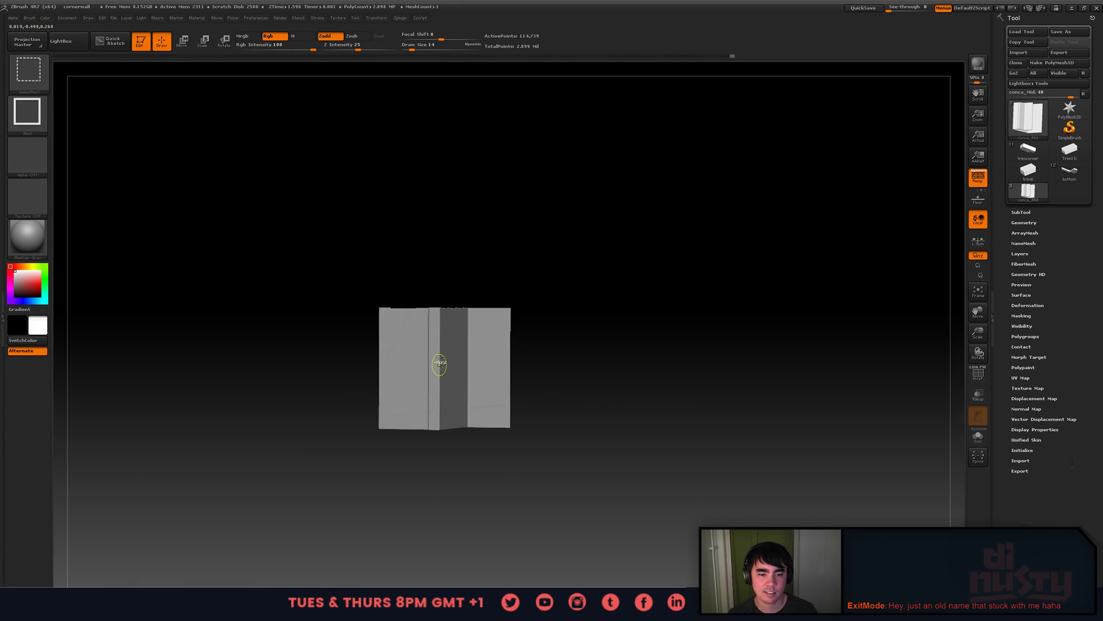
right_click_drag(438, 364, 428, 322)
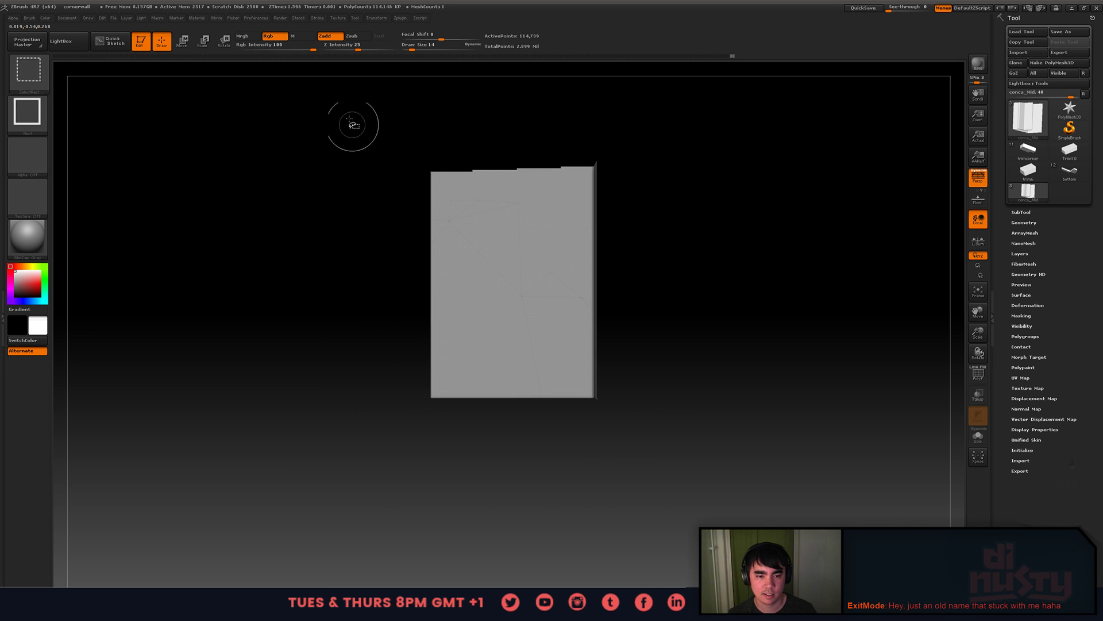
left_click_drag(389, 130, 556, 490, "ctrl+shift")
mouse_move(520, 379)
right_mouse_down()
mouse_move(542, 312)
mouse_move(478, 328)
mouse_move(517, 333)
mouse_move(477, 367)
right_mouse_up()
left_click_drag(373, 390, 358, 402)
mouse_move(362, 398)
right_mouse_down()
mouse_move(427, 373)
mouse_move(497, 328)
right_mouse_up()
right_click_drag(381, 402, 465, 410)
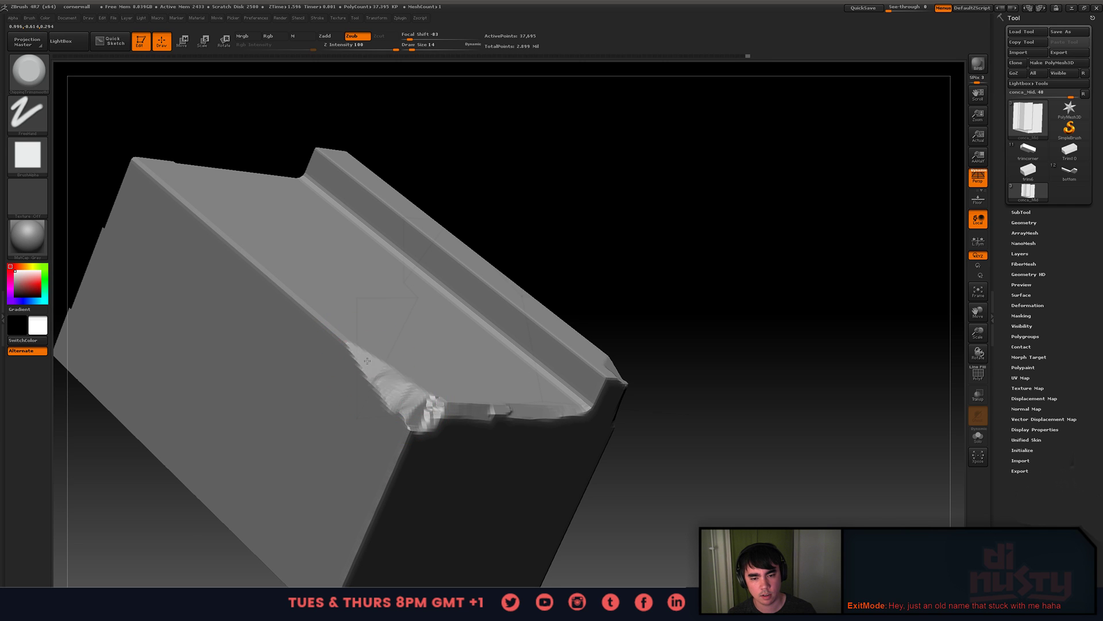
- Extend the bottom corner's chipping up the block's outer vertical edge
right_click_drag(367, 361, 413, 389)
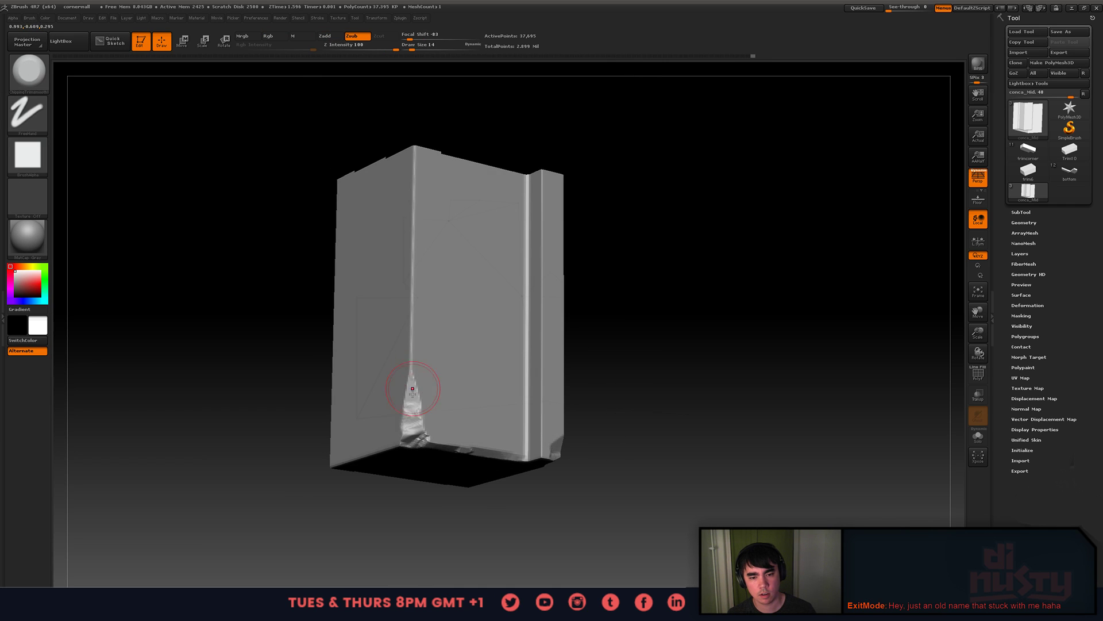
right_click_drag(460, 360, 419, 394)
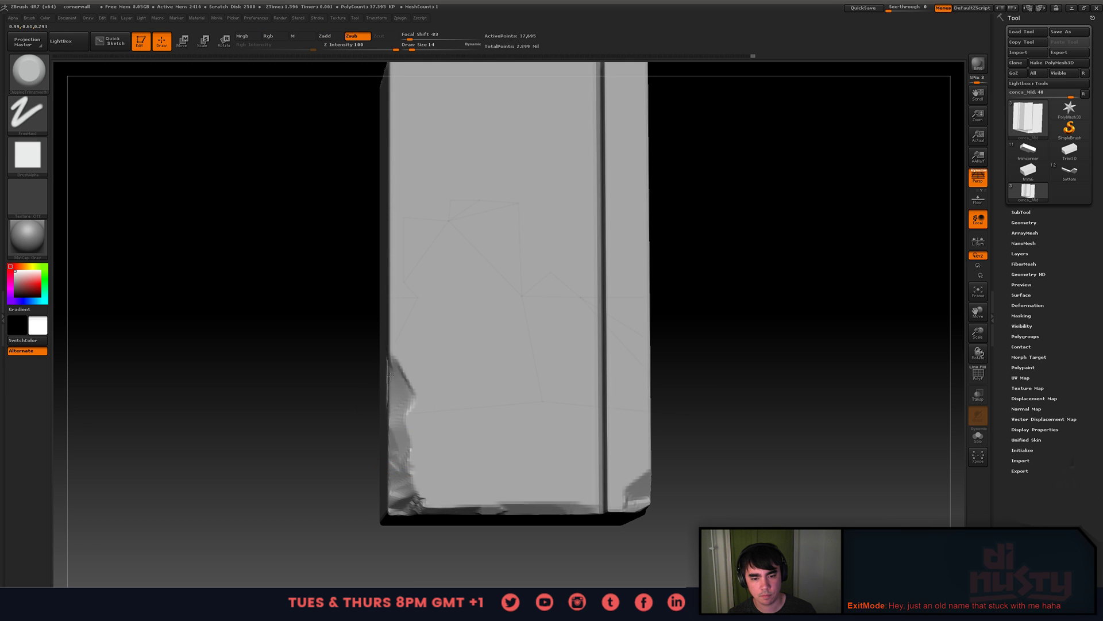
right_click_drag(392, 304, 424, 253)
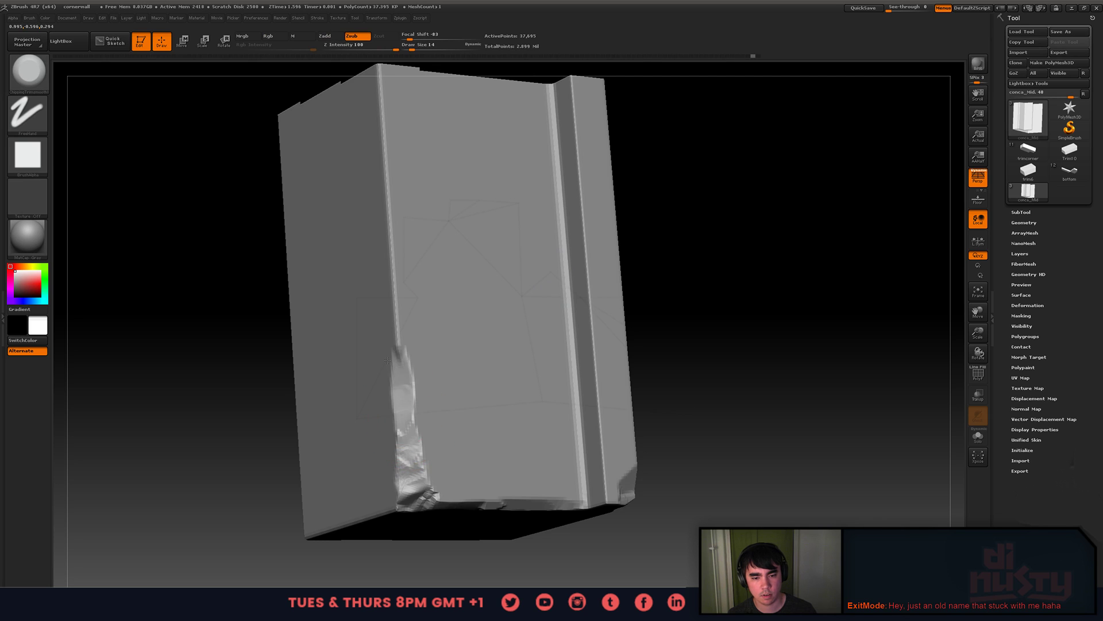
mouse_move(388, 360)
right_mouse_down()
mouse_move(443, 382)
mouse_move(428, 408)
mouse_move(449, 437)
right_mouse_up()
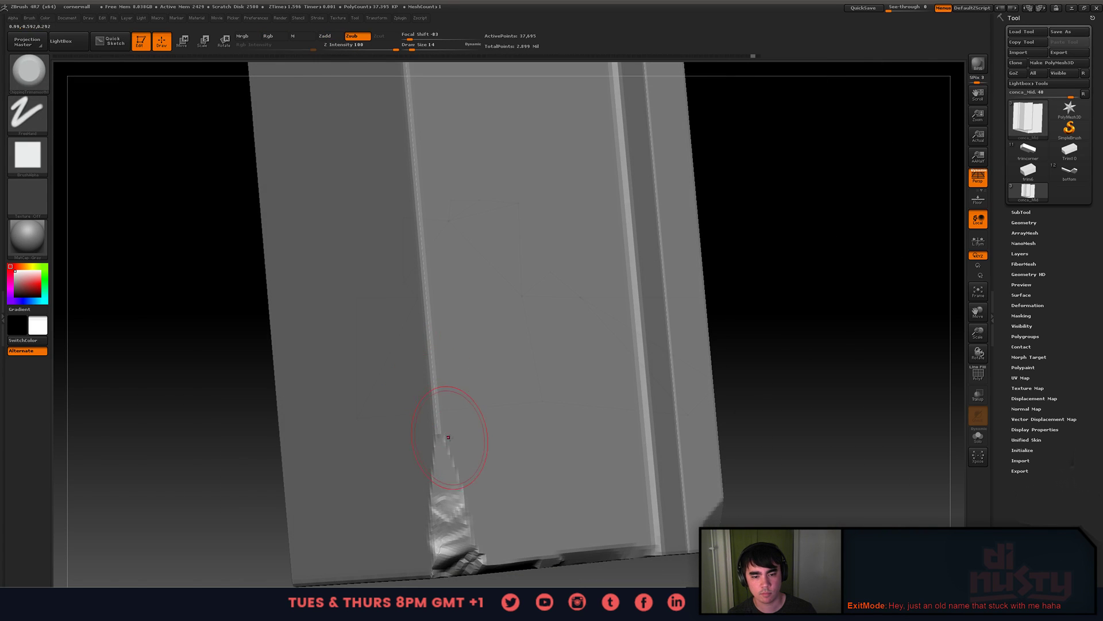
- Gouge a long, irregular chip into the block's outer vertical edge above the damaged bottom corner
right_click_drag(422, 359, 454, 344)
key("shift")
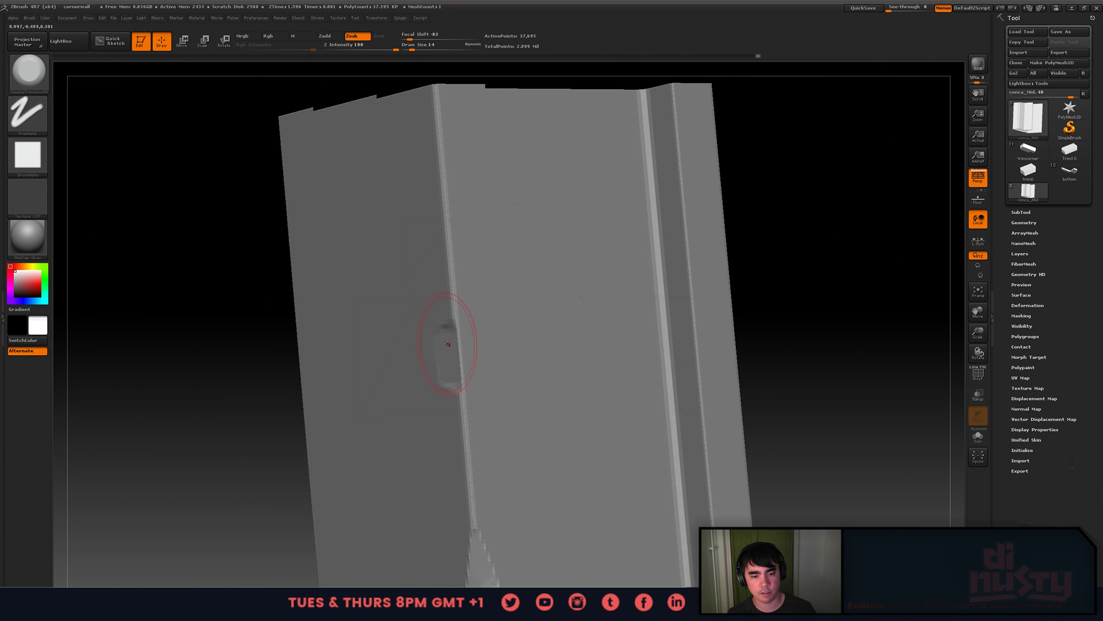
key("shift")
mouse_move(449, 381)
left_mouse_down()
mouse_move(450, 214)
mouse_move(471, 338)
left_mouse_up()
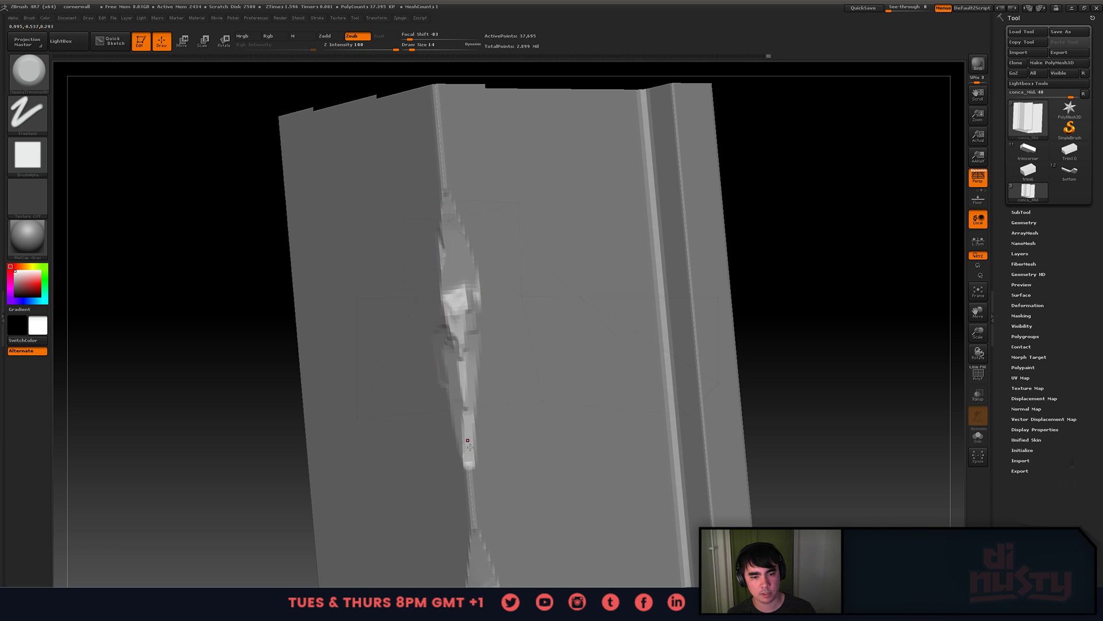
- Carve the lower part of the outer vertical edge to join the mid-height gouge with the bottom corner's chipping
right_click_drag(468, 440, 458, 364)
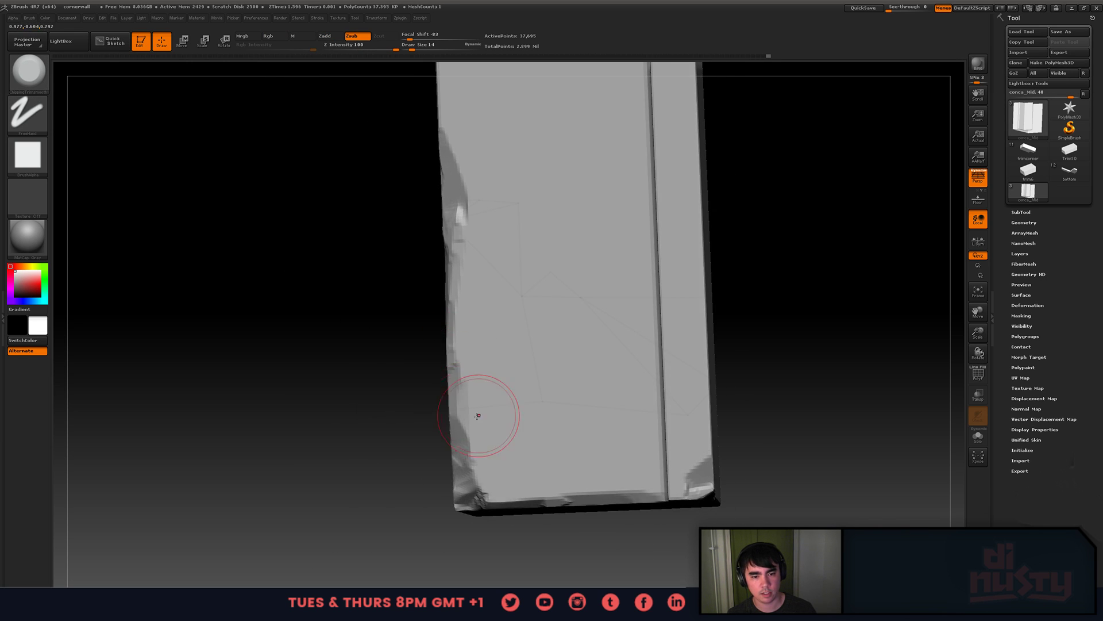
right_click_drag(478, 415, 438, 345)
key("shift")
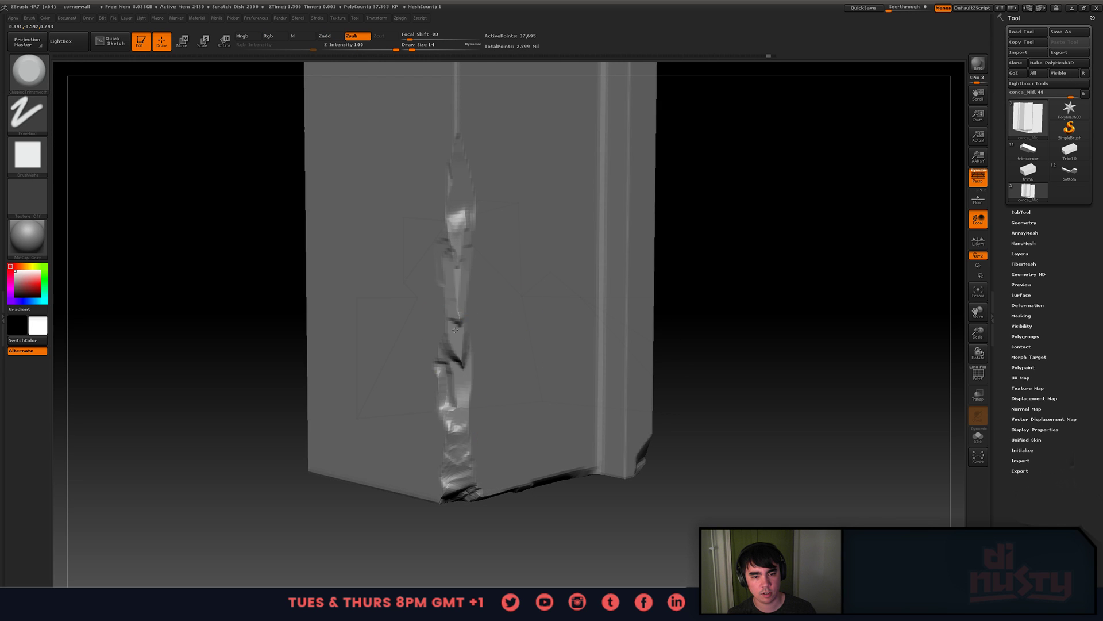
mouse_move(458, 323)
right_mouse_down()
mouse_move(423, 301)
mouse_move(469, 317)
right_mouse_up()
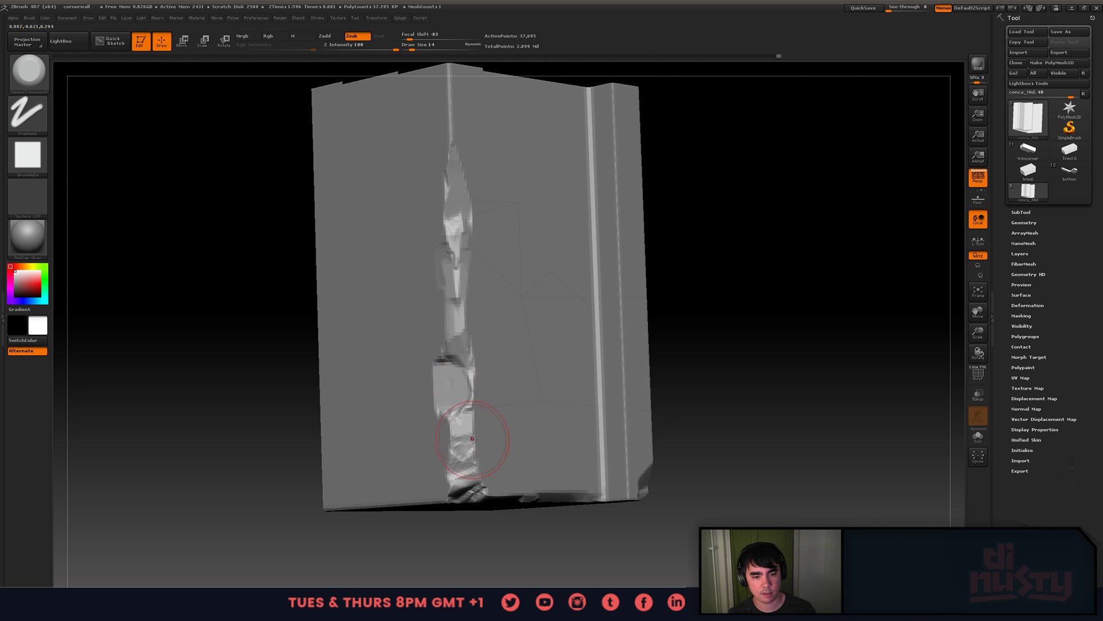
key("ctrl")
key("alt")
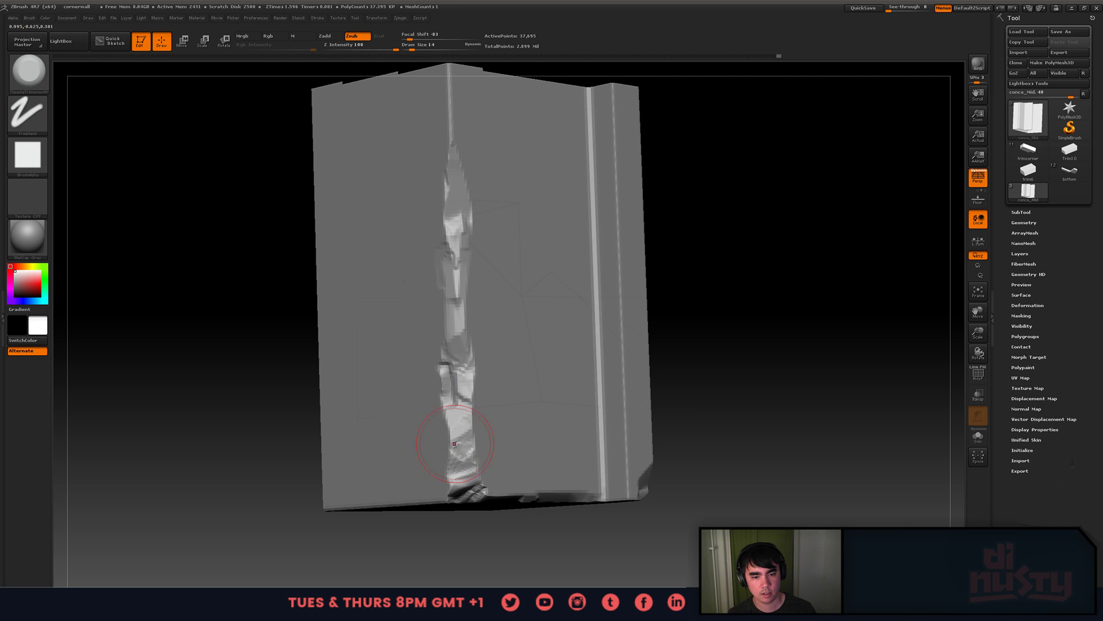
- Carve a broad chip across the faces around the end block's bottom outer corner, and show the whole wall mesh again
right_click_drag(520, 440, 493, 463)
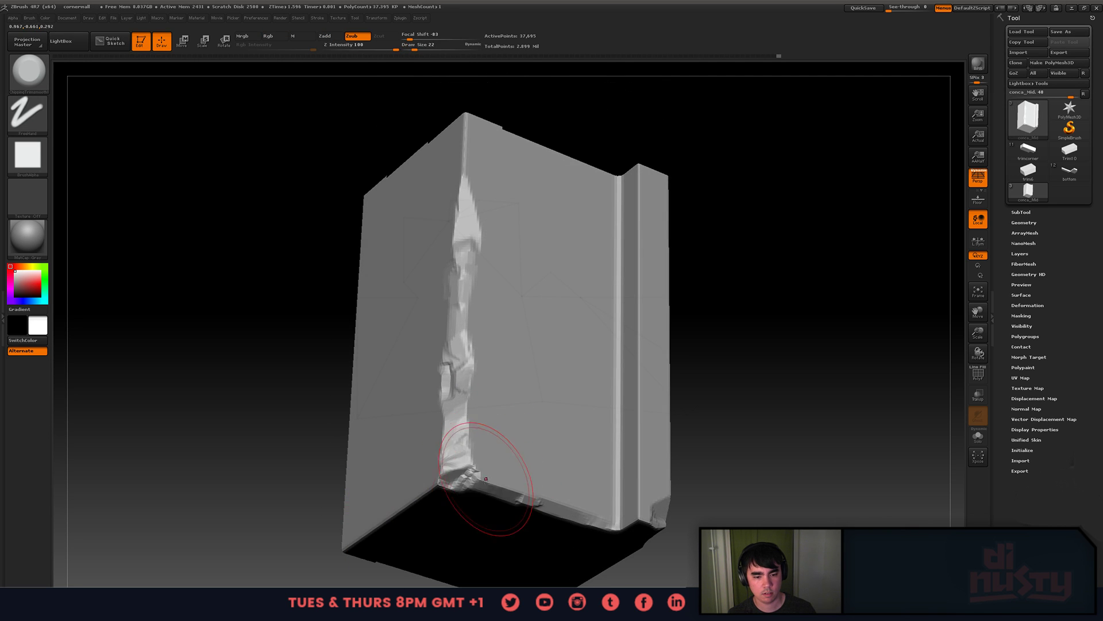
mouse_move(456, 456)
left_mouse_down()
mouse_move(480, 464)
mouse_move(444, 453)
mouse_move(416, 495)
left_mouse_up()
key("space")
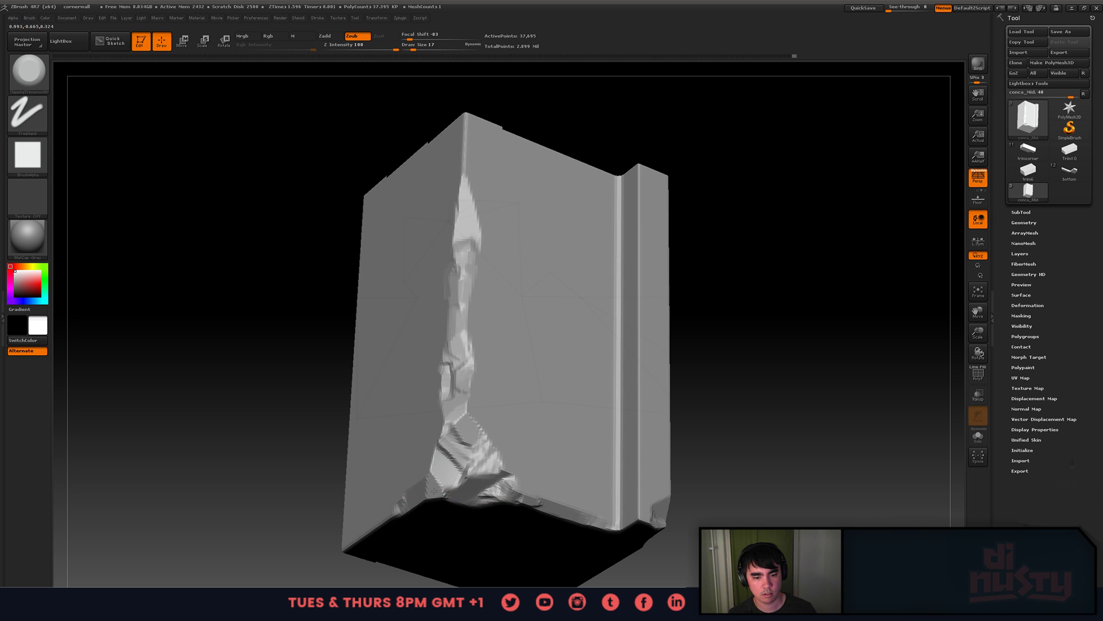
right_click_drag(434, 490, 454, 420)
key("space")
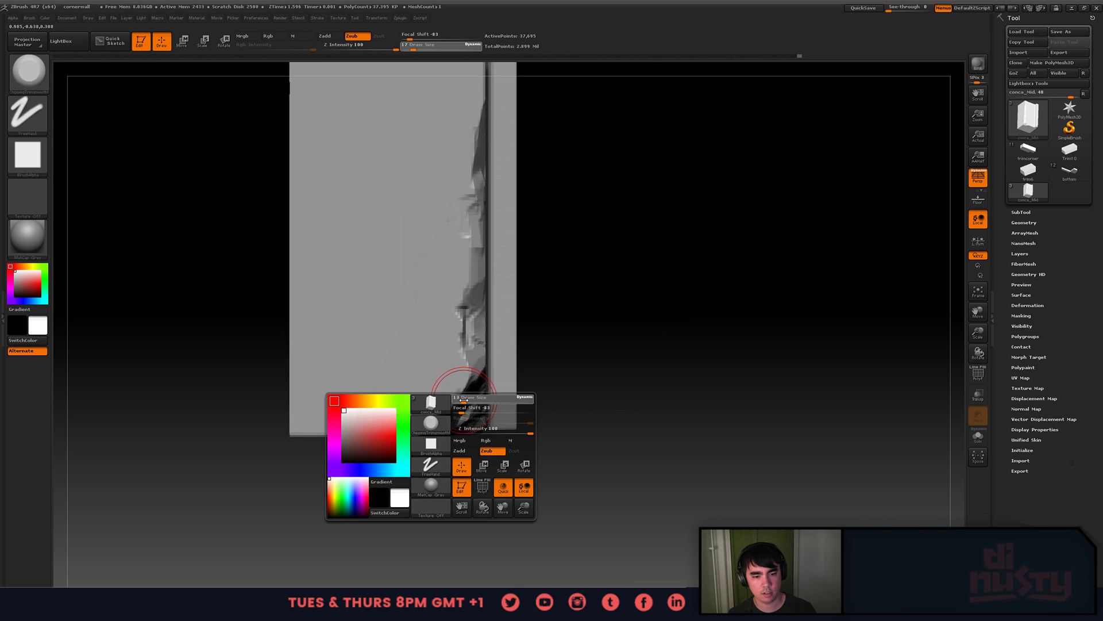
left_click_drag(464, 398, 458, 398)
right_click_drag(460, 404, 626, 416)
key("f")
left_click(626, 416, "ctrl+shift")
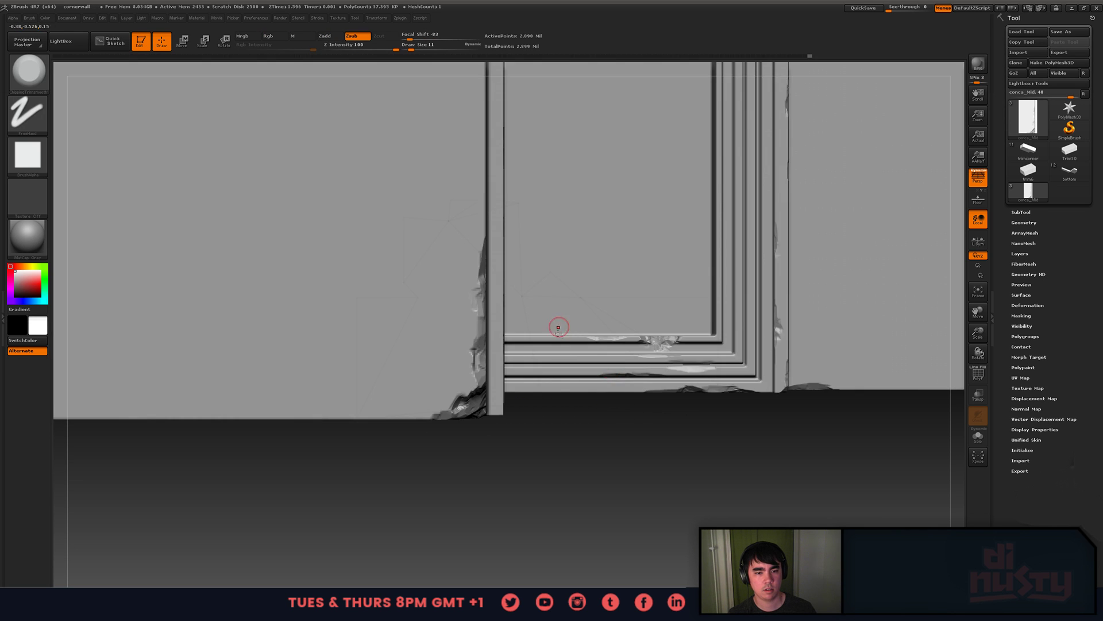
- Isolate the lower band of the plain recessed wall segment between the end post and the panel frame
mouse_move(559, 327)
right_mouse_down()
mouse_move(440, 353)
mouse_move(480, 322)
mouse_move(528, 348)
mouse_move(545, 384)
mouse_move(500, 394)
right_mouse_up()
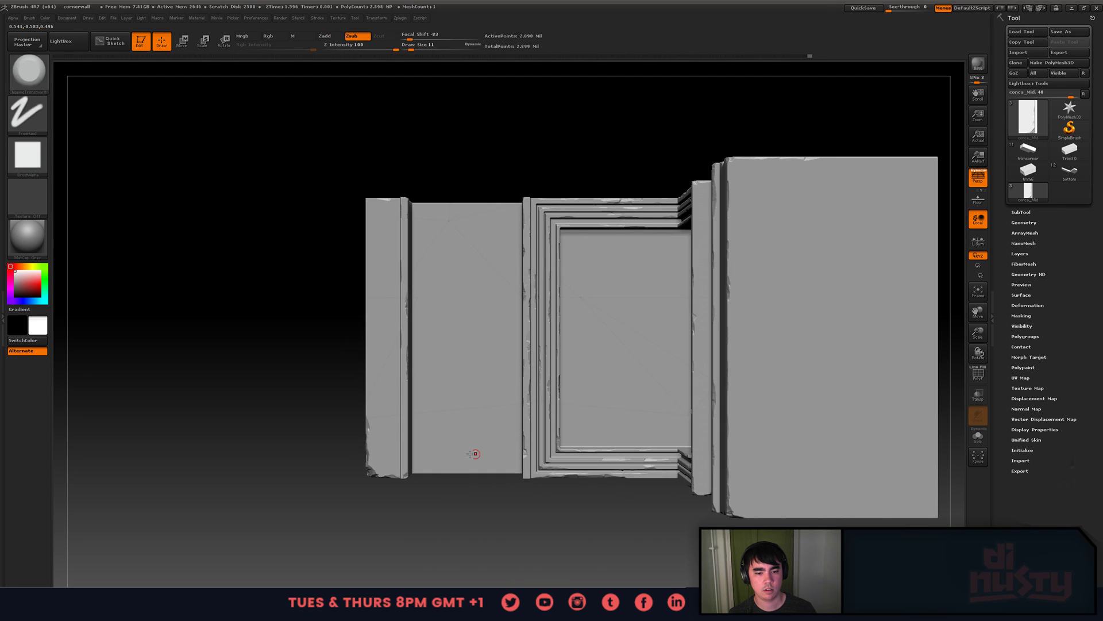
left_click_drag(390, 440, 559, 502, "ctrl+shift")
mouse_move(559, 502)
right_mouse_down()
mouse_move(552, 453)
mouse_move(546, 478)
right_mouse_up()
mouse_move(348, 350)
left_mouse_down("ctrl+shift")
mouse_move(407, 387)
mouse_move(458, 461)
left_mouse_up("ctrl+shift")
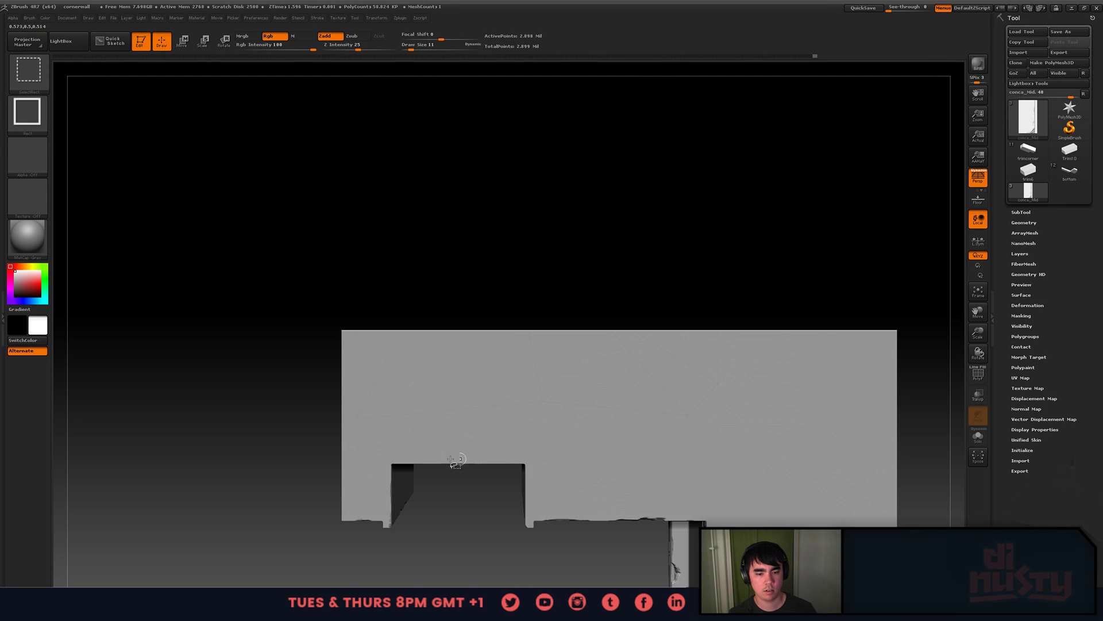
left_click(432, 415, "ctrl+shift")
mouse_move(374, 416)
left_mouse_down("ctrl+shift")
mouse_move(586, 527)
mouse_move(557, 498)
left_mouse_up("ctrl+shift")
mouse_move(558, 498)
right_mouse_down()
mouse_move(534, 373)
mouse_move(505, 315)
mouse_move(561, 382)
mouse_move(543, 337)
right_mouse_up()
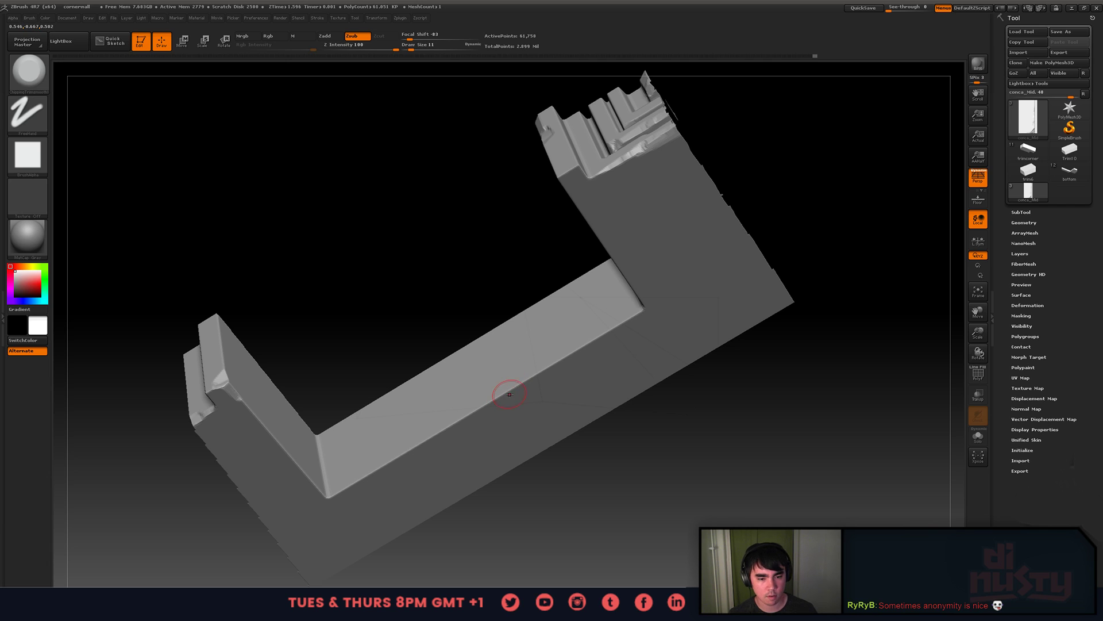
- Chip the isolated recess's bottom edge along most of its length with draw size 14, reworking the strokes near one end
key("bracketright")
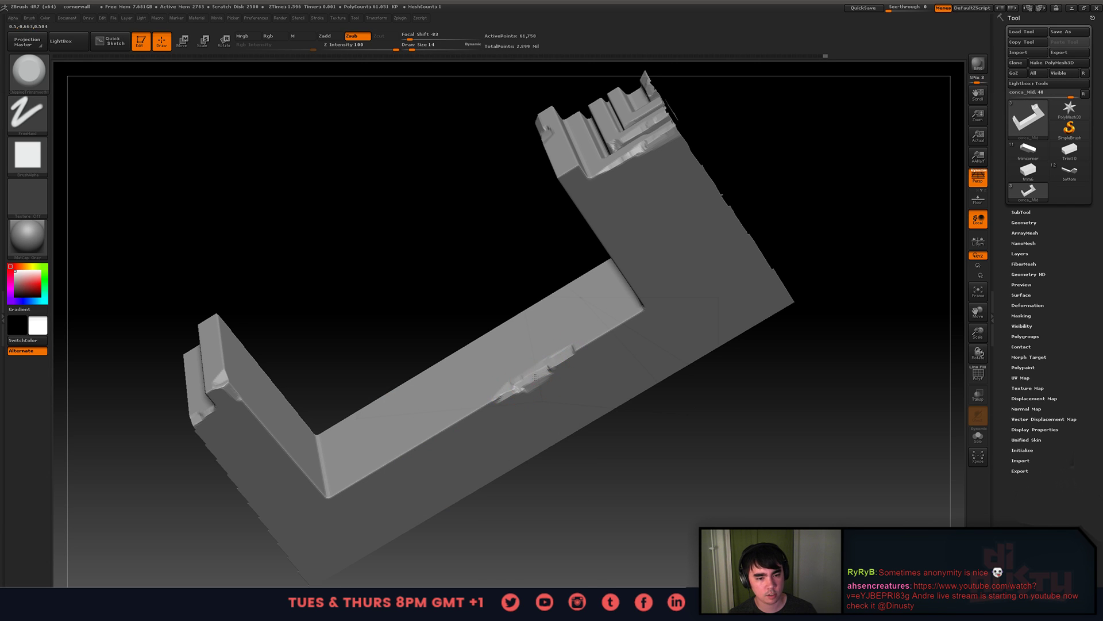
mouse_move(402, 242)
left_mouse_down()
mouse_move(494, 322)
mouse_move(563, 357)
mouse_move(592, 339)
mouse_move(546, 371)
mouse_move(453, 400)
left_mouse_up()
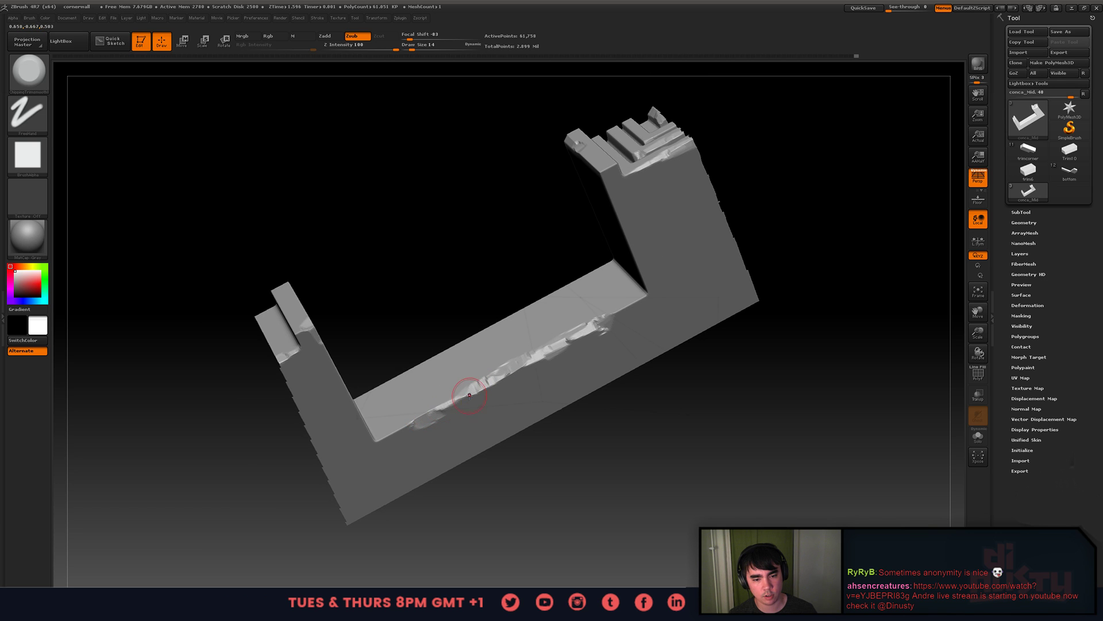
key("ctrl+z")
key("ctrl+z")
key("ctrl+z")
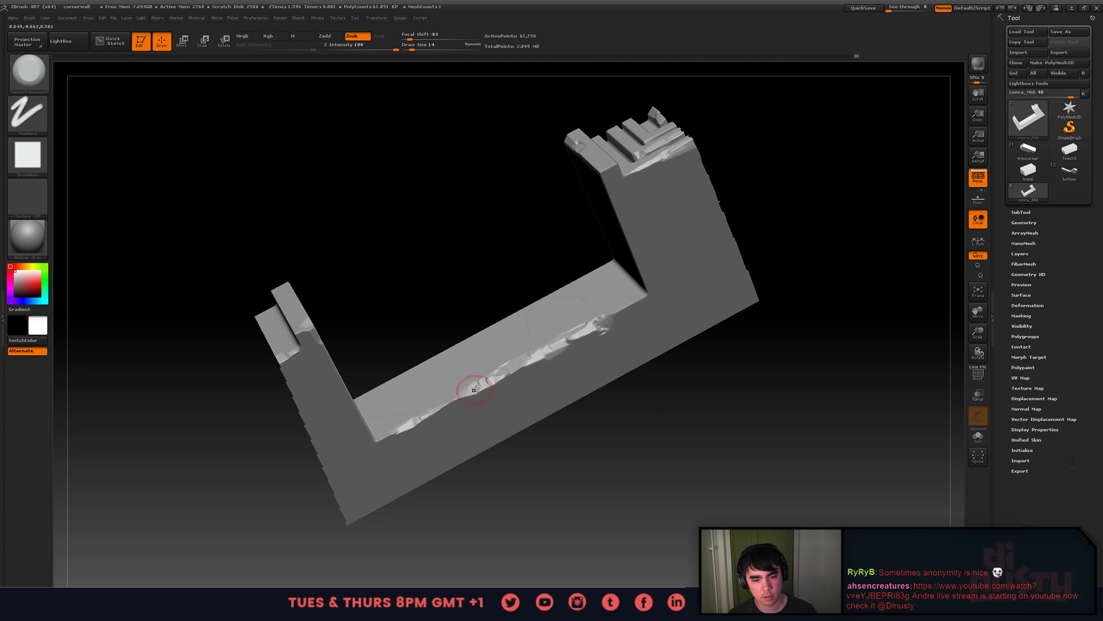
mouse_move(479, 423)
left_mouse_down()
mouse_move(485, 447)
mouse_move(540, 461)
mouse_move(552, 363)
mouse_move(411, 323)
left_mouse_up()
left_click(542, 460, "ctrl+shift")
- Isolate the end block's upper section and chip its outer vertical edge and top outer corner
mouse_move(398, 248)
left_mouse_down("ctrl+shift")
mouse_move(527, 395)
mouse_move(483, 493)
mouse_move(509, 452)
mouse_move(456, 368)
mouse_move(477, 297)
left_mouse_up("ctrl+shift")
mouse_move(492, 338)
left_mouse_down()
mouse_move(468, 266)
mouse_move(500, 325)
mouse_move(489, 216)
left_mouse_up()
right_click_drag(486, 206, 501, 333, "alt")
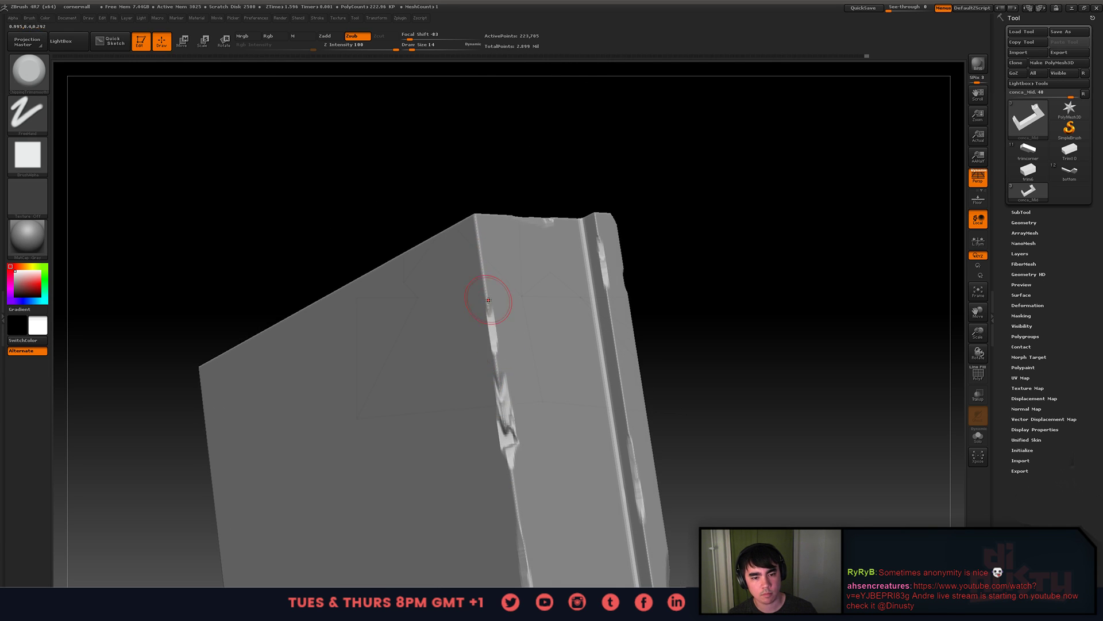
left_click_drag(501, 387, 498, 363)
right_click_drag(474, 255, 473, 231)
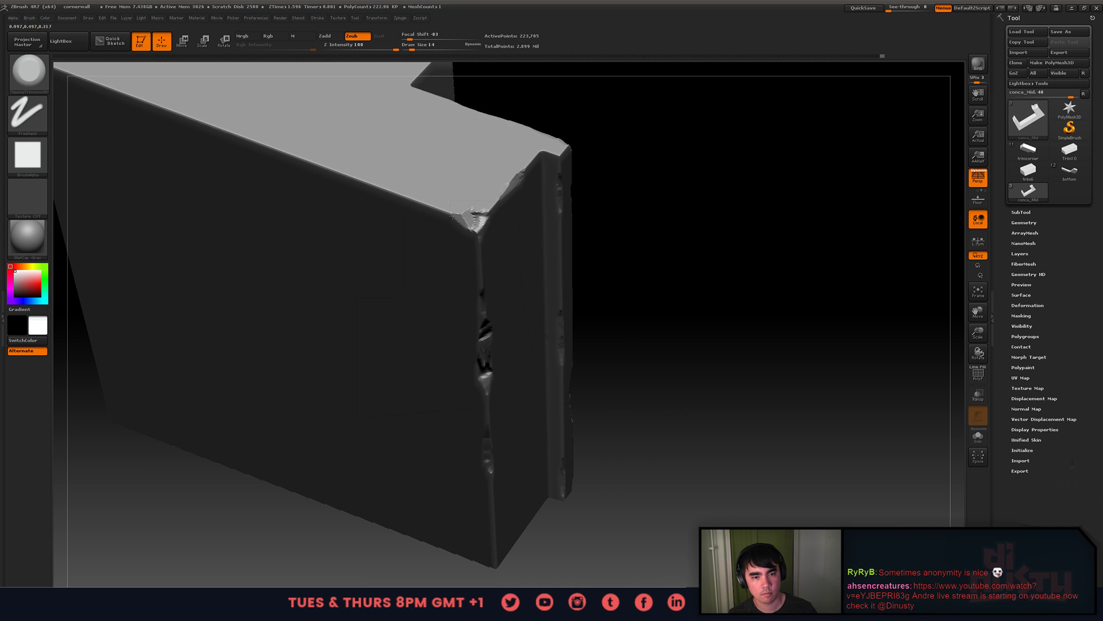
left_click_drag(451, 216, 492, 200)
right_click_drag(492, 200, 481, 165)
left_click(724, 291, "ctrl+shift")
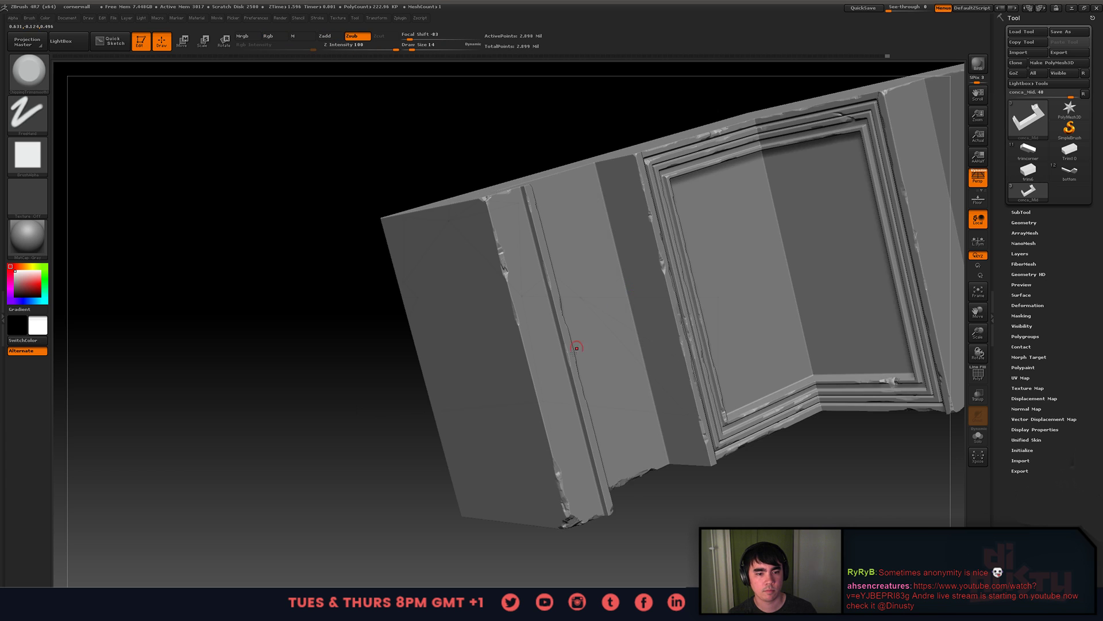
- Isolate the middle of the end block's outer vertical edge and carve shallow, narrow chips into it
right_click_drag(577, 348, 522, 388)
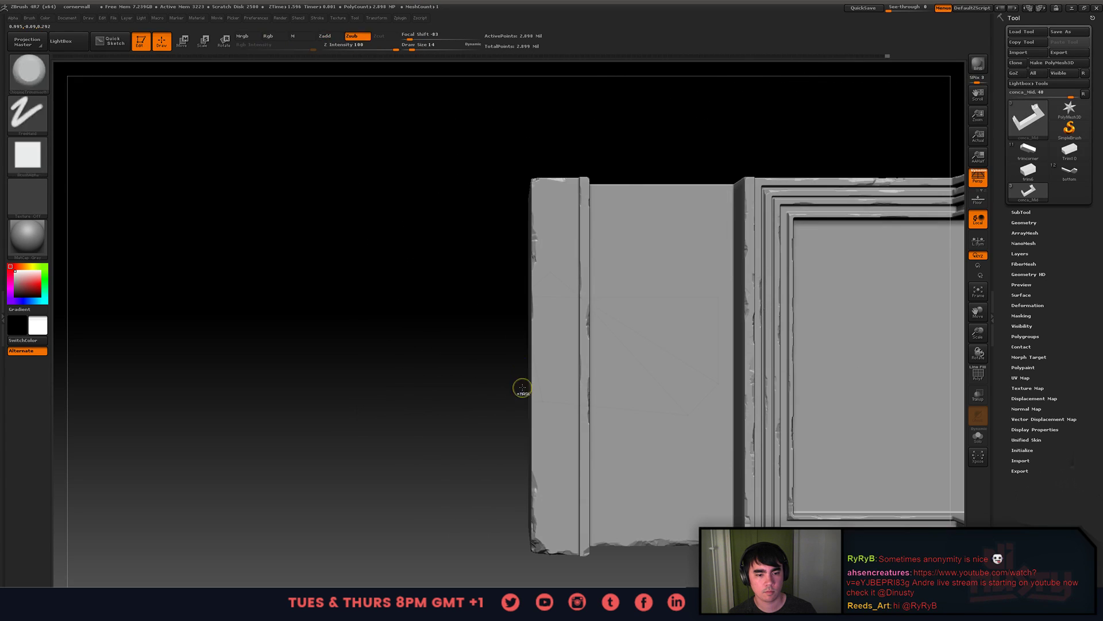
left_click_drag(474, 305, 579, 465, "ctrl+shift")
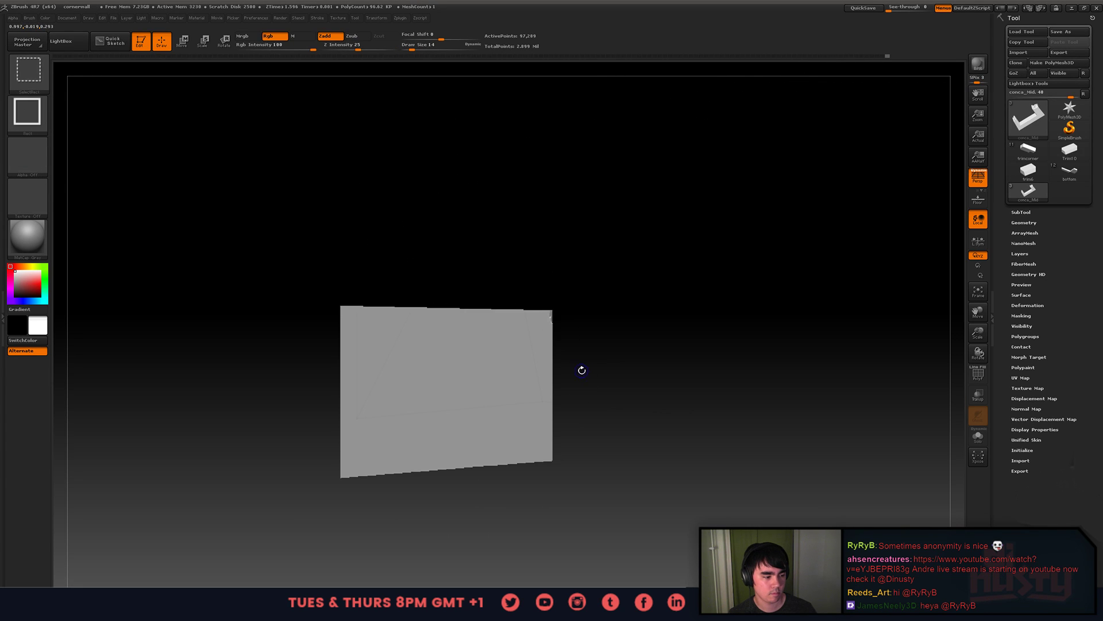
right_click_drag(448, 241, 552, 414)
key("f")
right_click_drag(552, 413, 568, 413)
left_click_drag(536, 419, 538, 397)
right_click_drag(574, 363, 601, 365)
right_click_drag(601, 364, 609, 339, "ctrl")
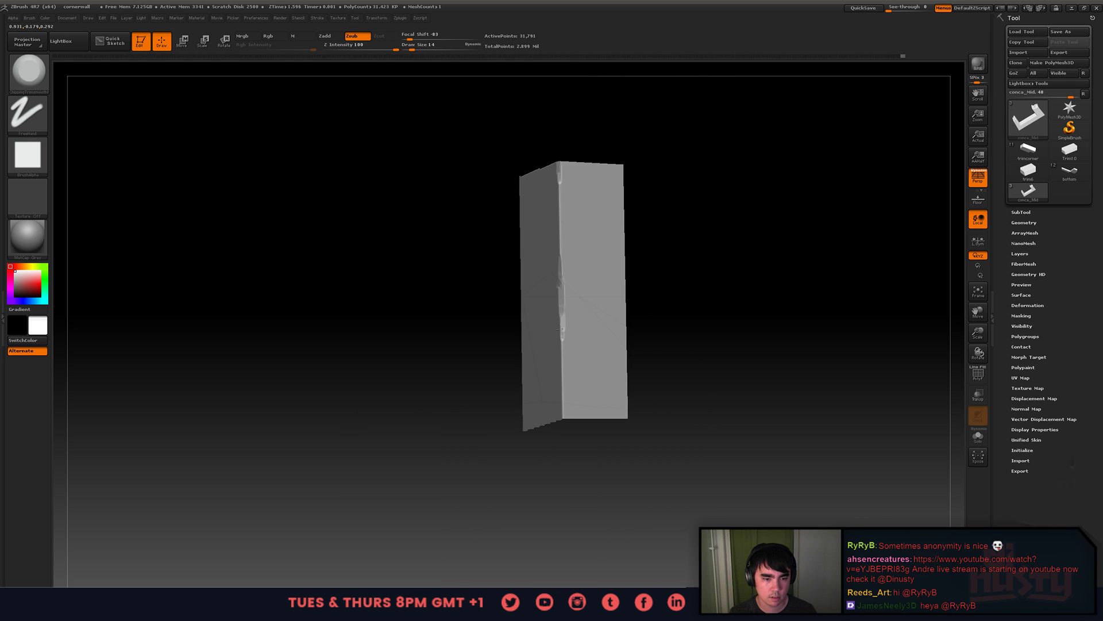
- Show the whole wall mesh again and save the project
left_click(625, 438, "ctrl+shift")
mouse_move(634, 376)
right_mouse_down("ctrl")
mouse_move(632, 351)
mouse_move(609, 397)
mouse_move(571, 406)
right_mouse_up("ctrl")
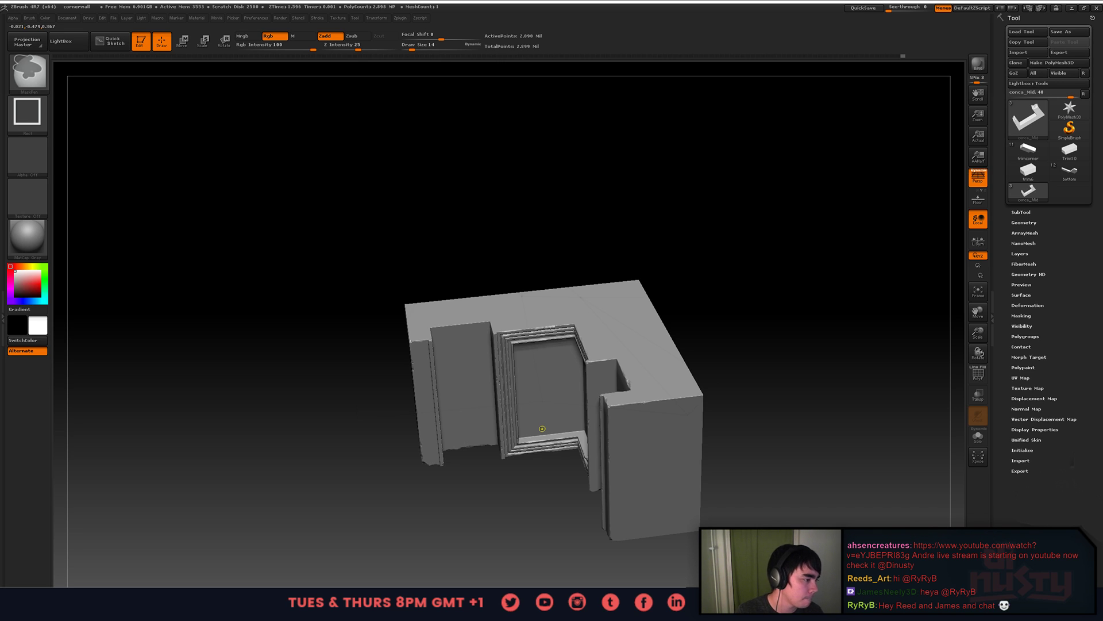
key("ctrl+s")
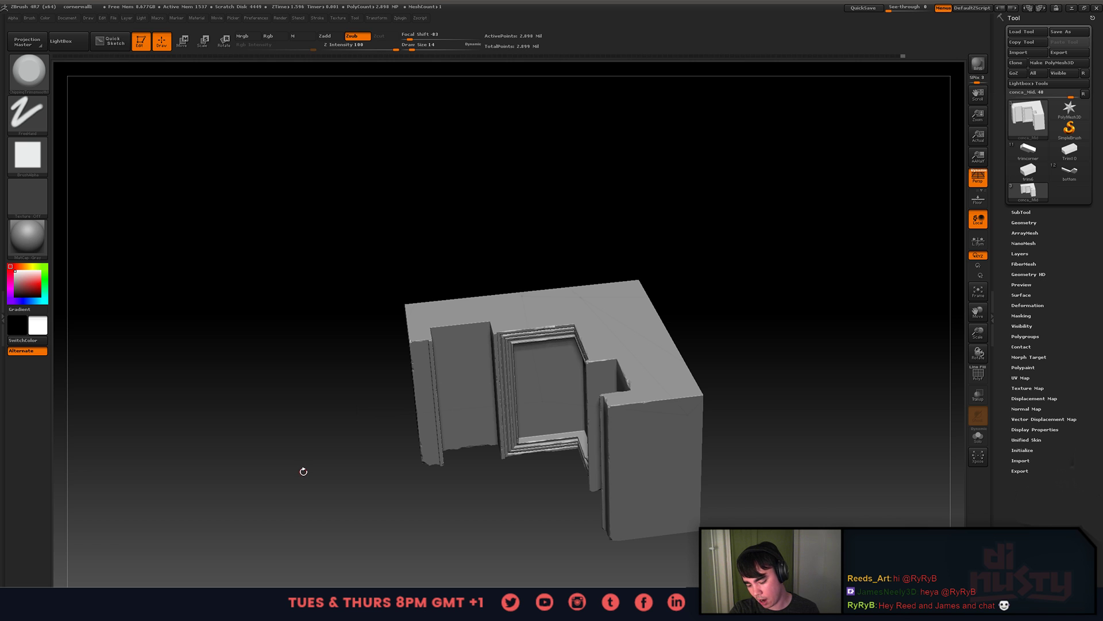
- Isolate the upper part of a plain recess so its top edge can be sculpted
left_click_drag(767, 244, 524, 352)
right_click_drag(524, 352, 421, 310, "alt")
left_click_drag(342, 256, 701, 429, "ctrl+shift")
left_click_drag(561, 365, 816, 443)
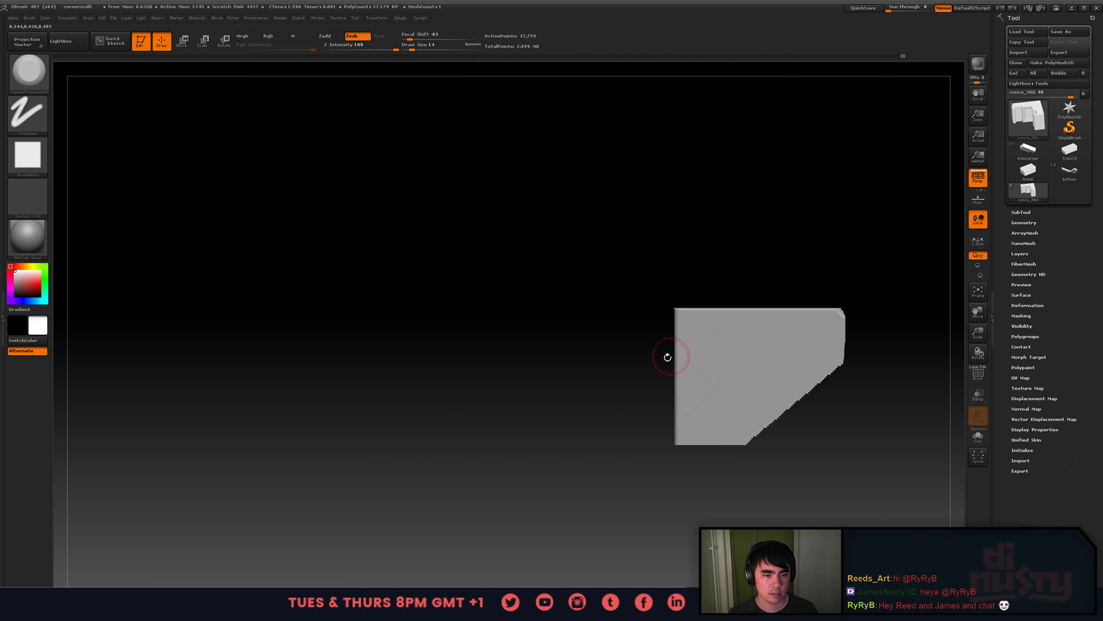
left_click_drag(665, 357, 623, 351)
mouse_move(624, 350)
right_mouse_down()
mouse_move(566, 328)
mouse_move(563, 356)
right_mouse_up()
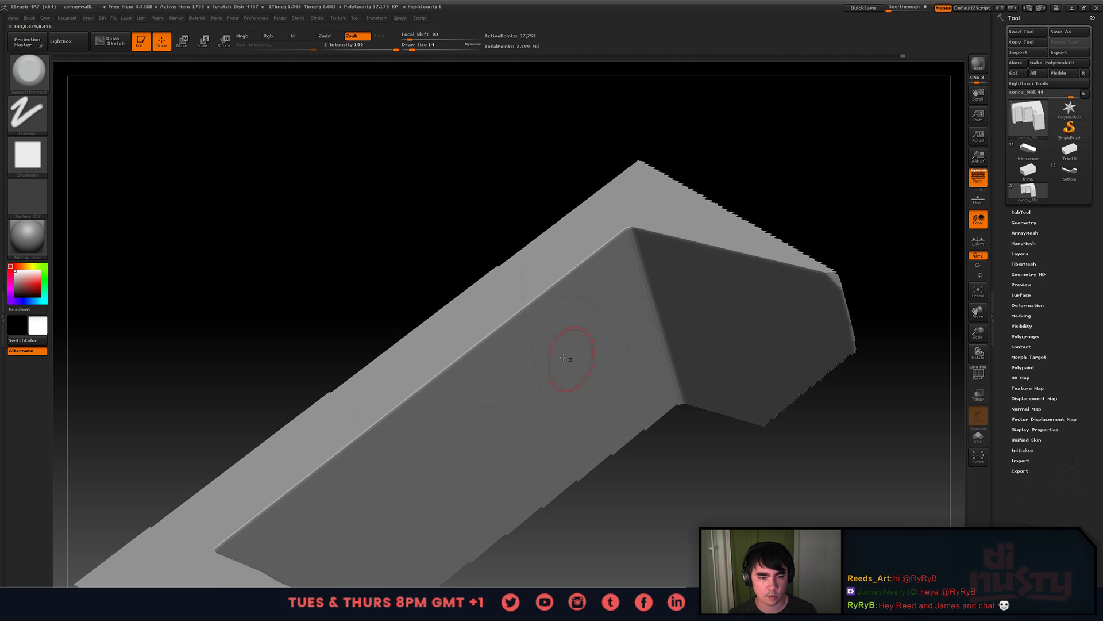
- Chip irregular damage along the isolated recess's top edge, and bring back the hidden parts of the wall
left_click_drag(533, 306, 463, 353)
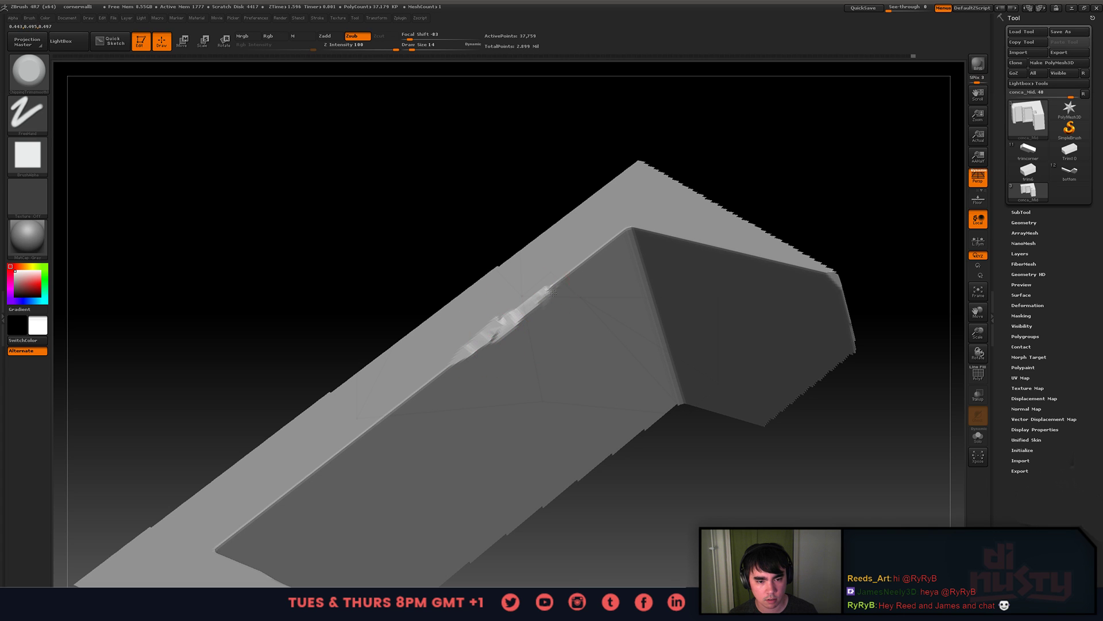
left_click_drag(553, 293, 466, 383)
left_click_drag(482, 345, 295, 480)
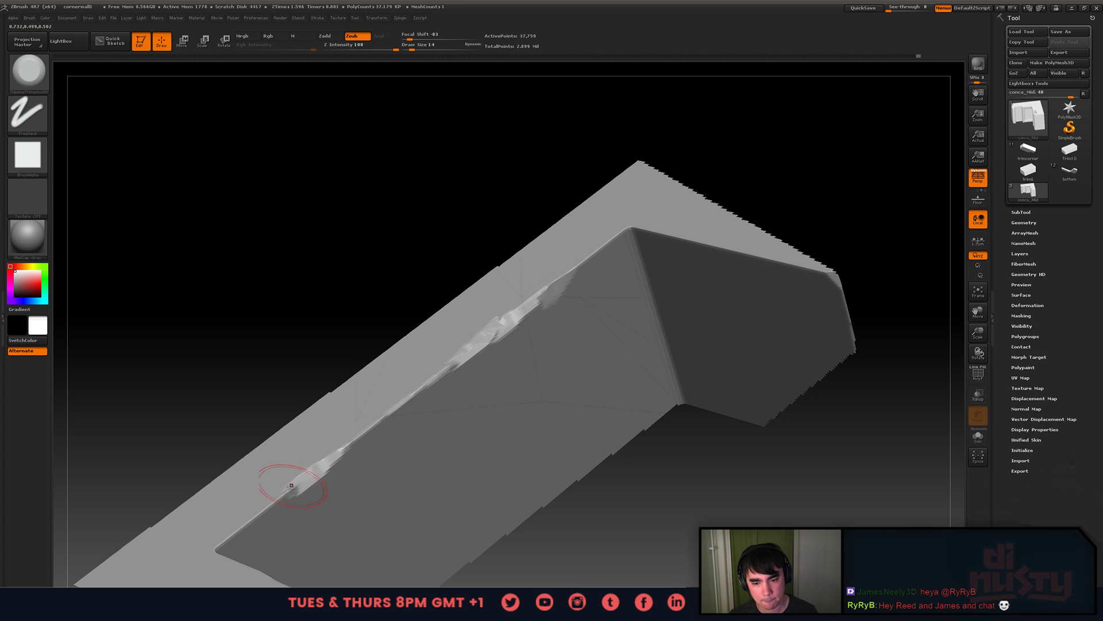
right_click_drag(296, 481, 392, 476)
mouse_move(559, 399)
right_mouse_down("alt")
mouse_move(582, 406)
mouse_move(586, 460)
right_mouse_up("alt")
right_click_drag(586, 460, 575, 413)
mouse_move(567, 262)
left_mouse_down()
mouse_move(511, 246)
mouse_move(610, 279)
left_mouse_up()
mouse_move(624, 277)
right_mouse_down("alt")
mouse_move(495, 227)
mouse_move(572, 283)
mouse_move(512, 273)
mouse_move(389, 328)
right_mouse_up("alt")
left_click(390, 328, "ctrl+shift")
- Examine the edge damage across the whole corner wall and open the subtool list
right_click_drag(508, 319, 470, 311, "alt")
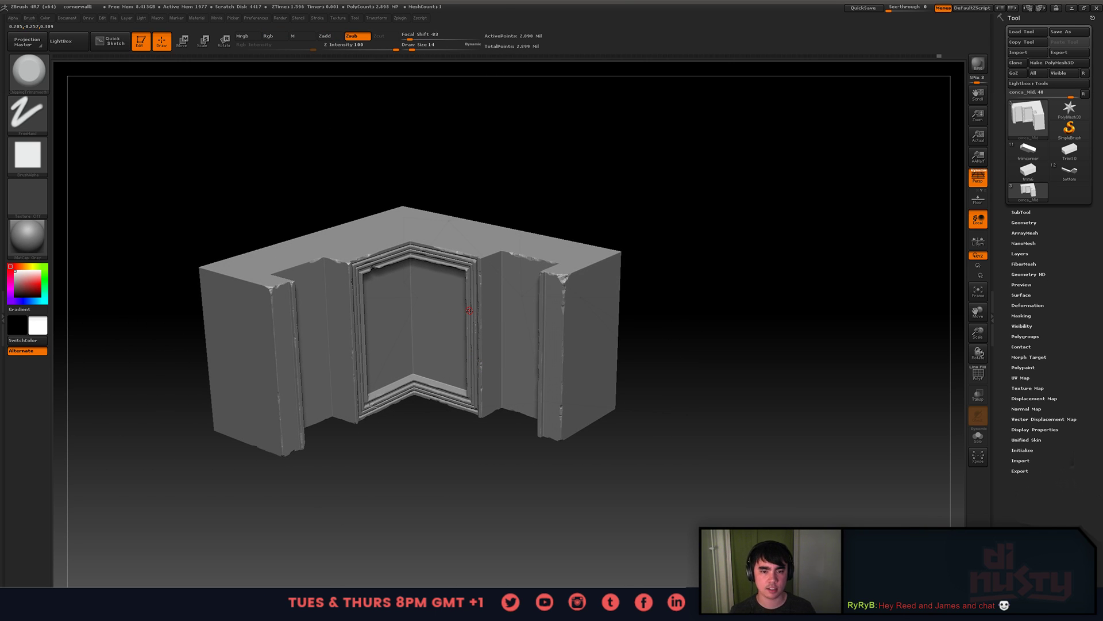
right_click_drag(488, 361, 511, 330, "alt")
right_click_drag(584, 296, 625, 276)
right_click_drag(625, 276, 790, 258, "alt")
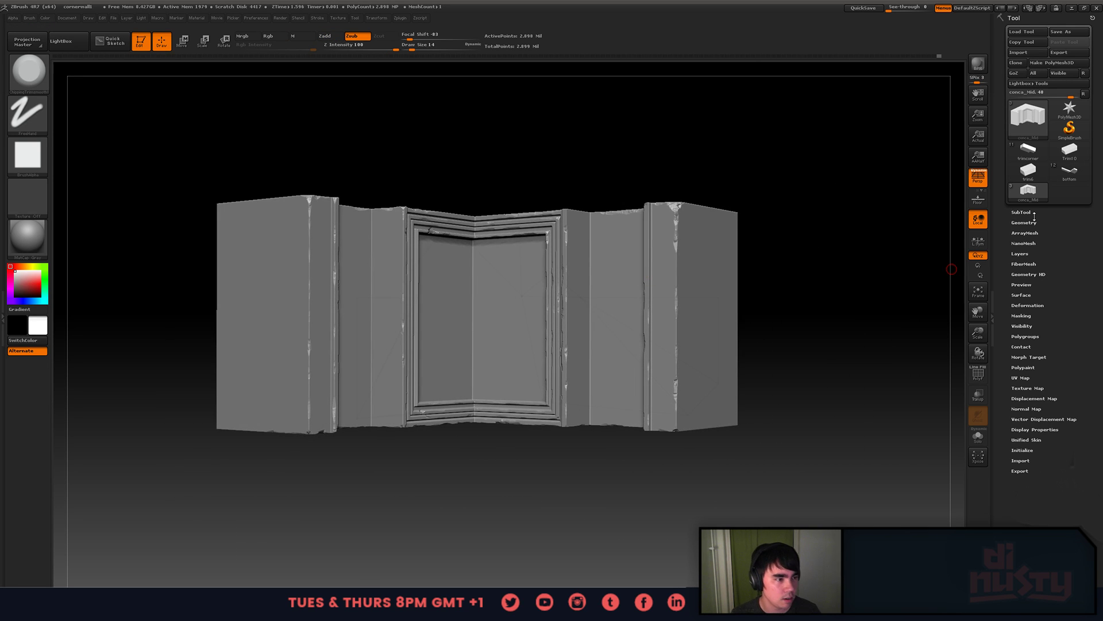
left_click(1021, 212)
right_click_drag(818, 315, 843, 285)
- Switch between the column, slab and wall subtools, and examine the faceted column up close within the panel
key("n")
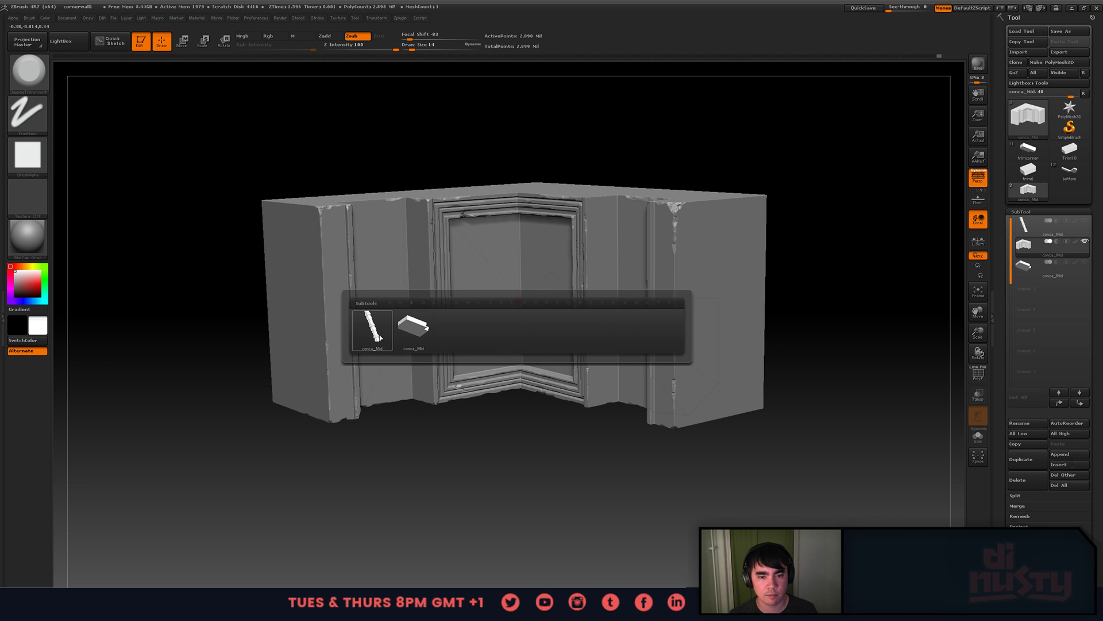
left_click(379, 338)
key("n")
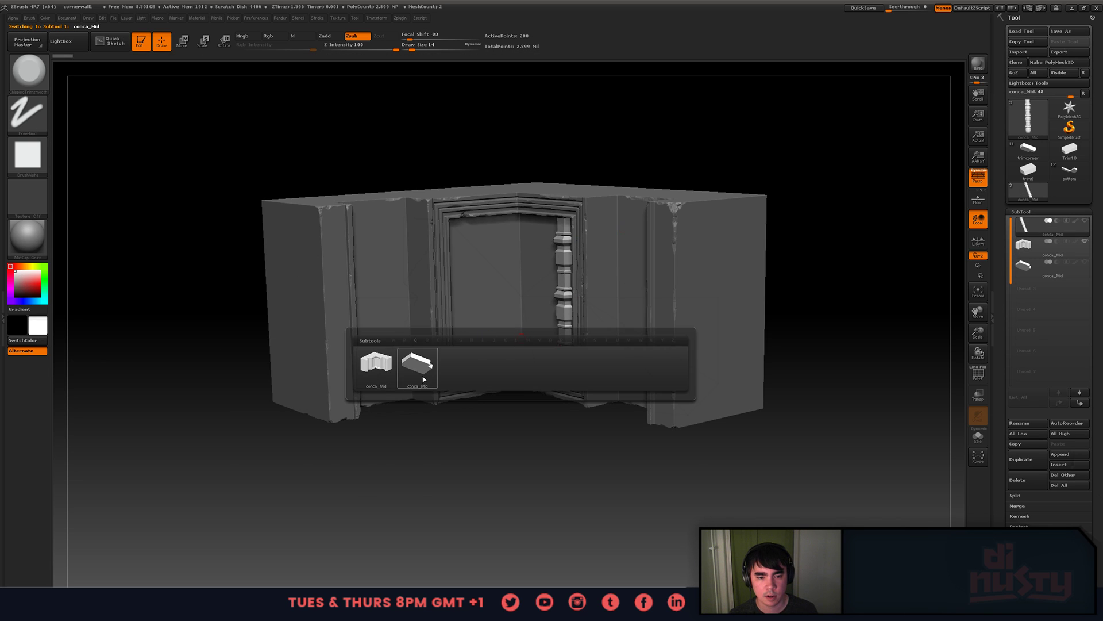
left_click(414, 368)
key("n")
left_click(357, 393)
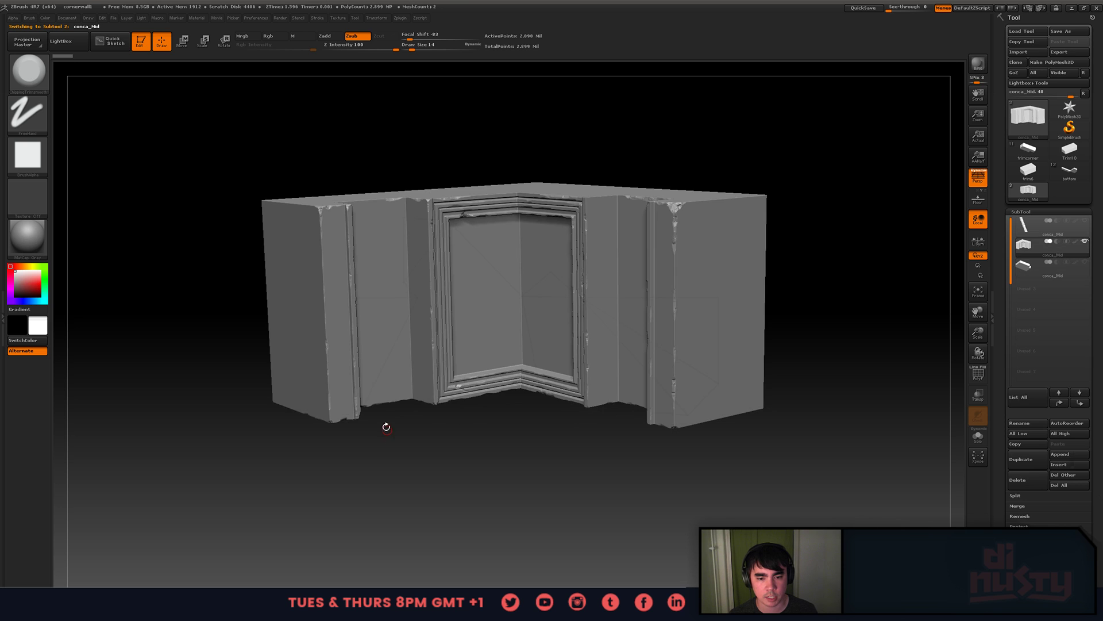
key("n")
left_click(251, 410)
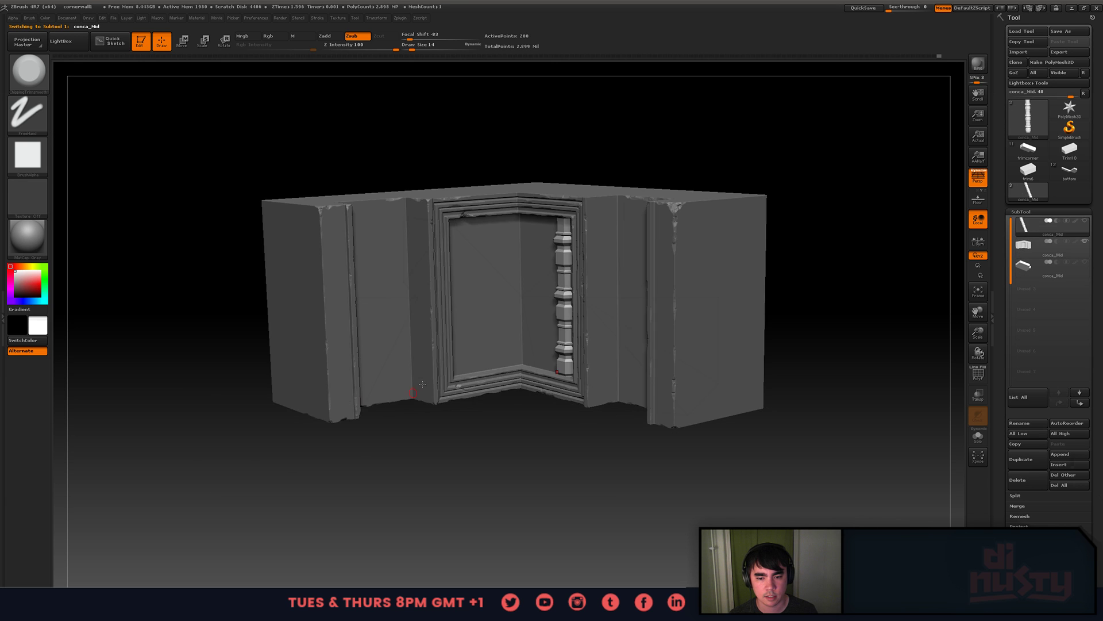
left_click_drag(414, 401, 517, 413)
left_click_drag(536, 309, 516, 287)
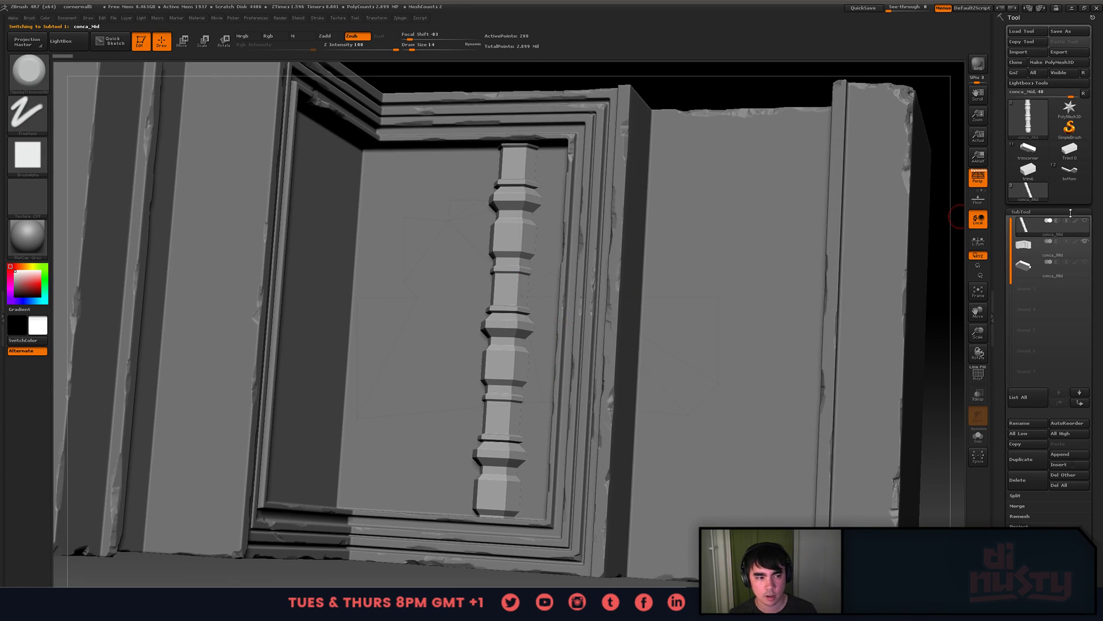
- Hide the corner wall, make the notched slab the active subtool, and inspect its wireframe
left_click(1085, 243)
left_click_drag(537, 377, 647, 354)
key("n")
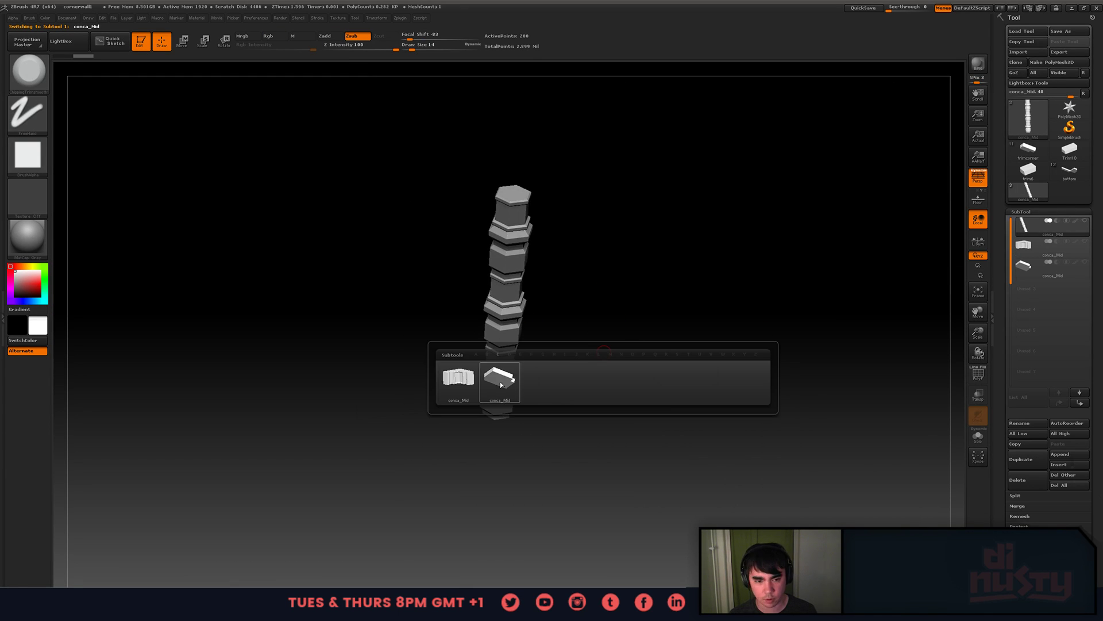
left_click(502, 379)
right_click_drag(537, 344, 566, 361)
key("shift+f")
right_click_drag(494, 383, 548, 362)
key("shift+f")
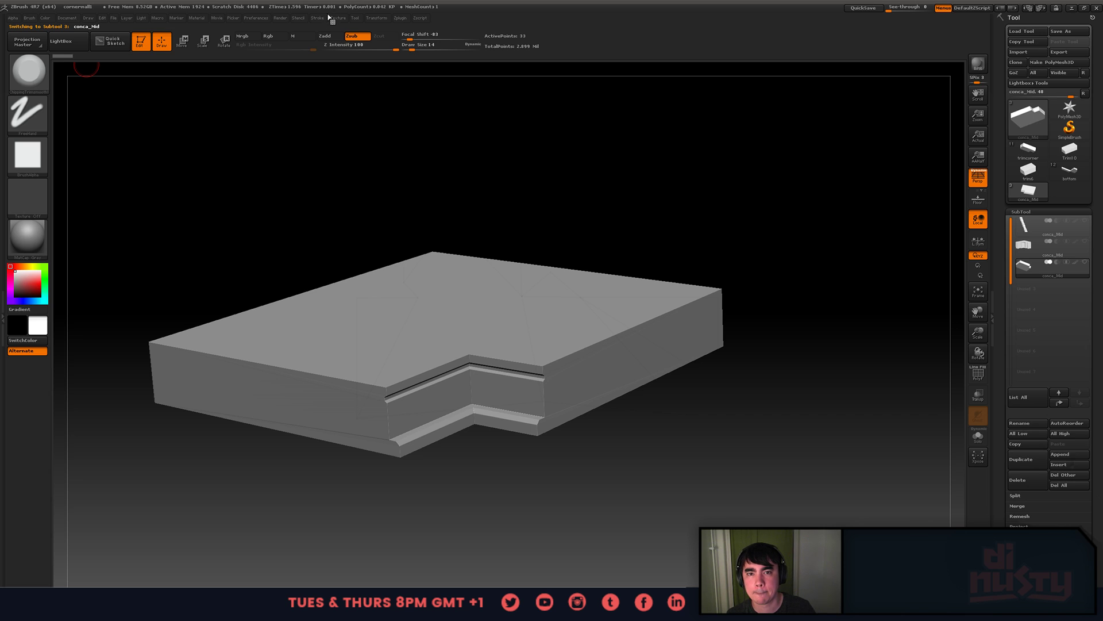
- Convert the low-poly notched slab into a dense, sculptable mesh with the remeshing plugin
left_click(400, 18)
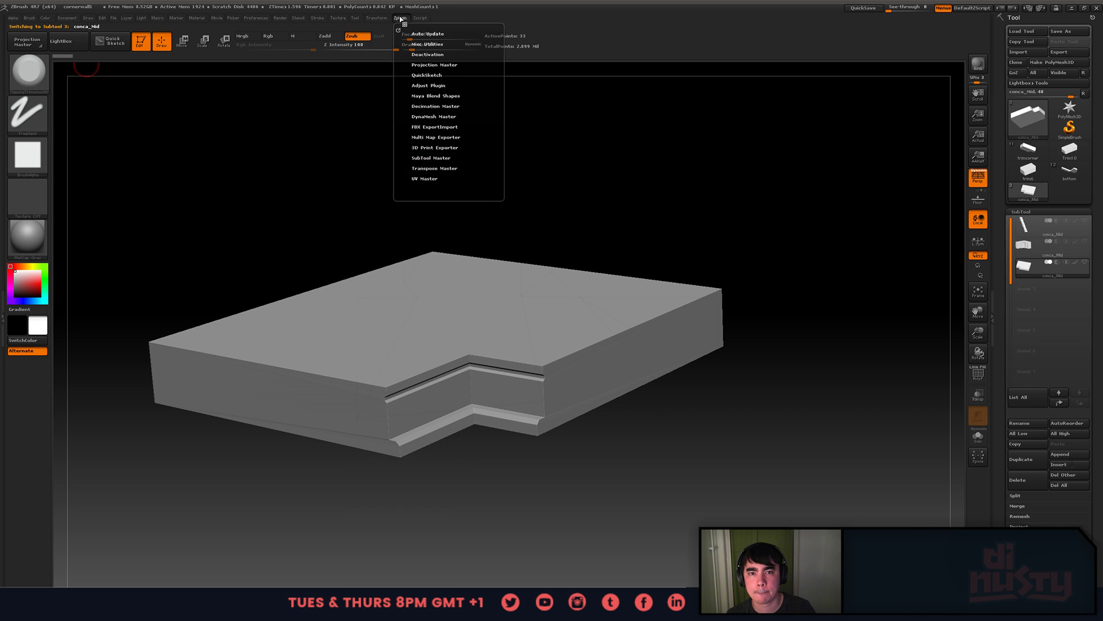
left_click(436, 106)
scroll(403, 133, "down", 1)
left_click_drag(405, 145, 403, 306)
left_click(434, 259)
left_click_drag(430, 170, 417, 180)
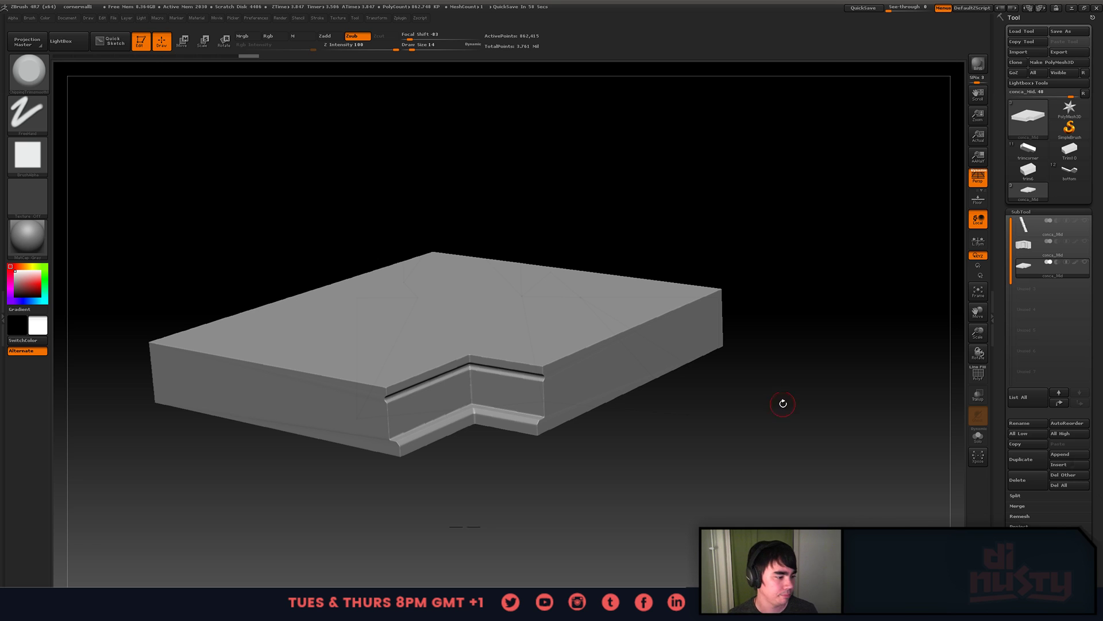
- Inspect the slab's wireframe and carve chips along one side of the notch's upper edge, including its outer corner
mouse_move(663, 307)
left_mouse_down()
mouse_move(707, 322)
mouse_move(652, 316)
left_mouse_up()
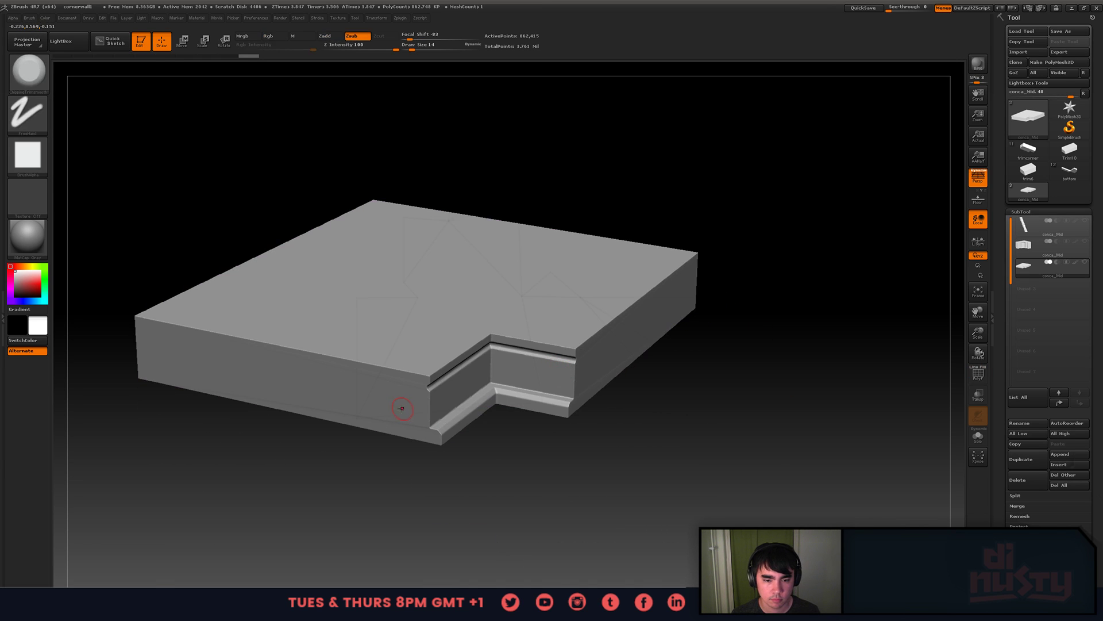
left_click_drag(422, 389, 540, 374)
key("shift+f")
key("shift+f")
mouse_move(477, 396)
left_mouse_down("alt")
mouse_move(380, 383)
mouse_move(424, 353)
mouse_move(504, 328)
left_mouse_up("alt")
left_click_drag(582, 295, 593, 290)
- Chip the other side of the notch's upper edge and break away its outer corner
mouse_move(665, 271)
right_mouse_down("alt")
mouse_move(614, 280)
mouse_move(742, 285)
right_mouse_up("alt")
left_click_drag(646, 301, 723, 311)
right_click_drag(723, 311, 598, 301, "alt")
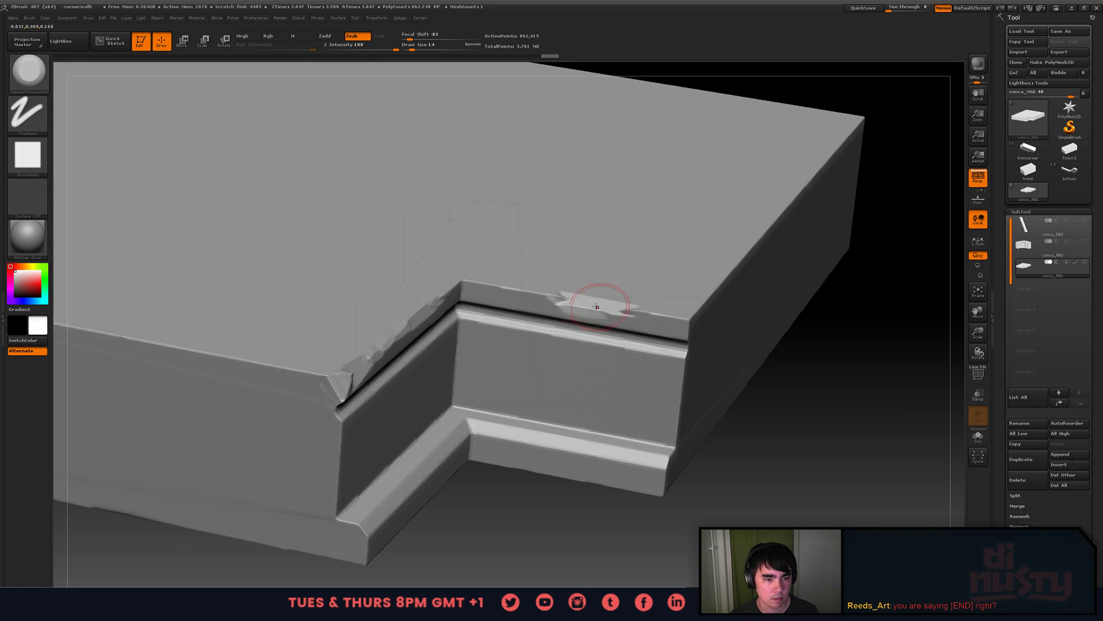
mouse_move(598, 300)
left_mouse_down()
mouse_move(552, 295)
mouse_move(667, 315)
left_mouse_up()
mouse_move(667, 315)
right_mouse_down("alt")
mouse_move(576, 329)
mouse_move(609, 318)
right_mouse_up("alt")
left_click_drag(609, 319, 647, 315)
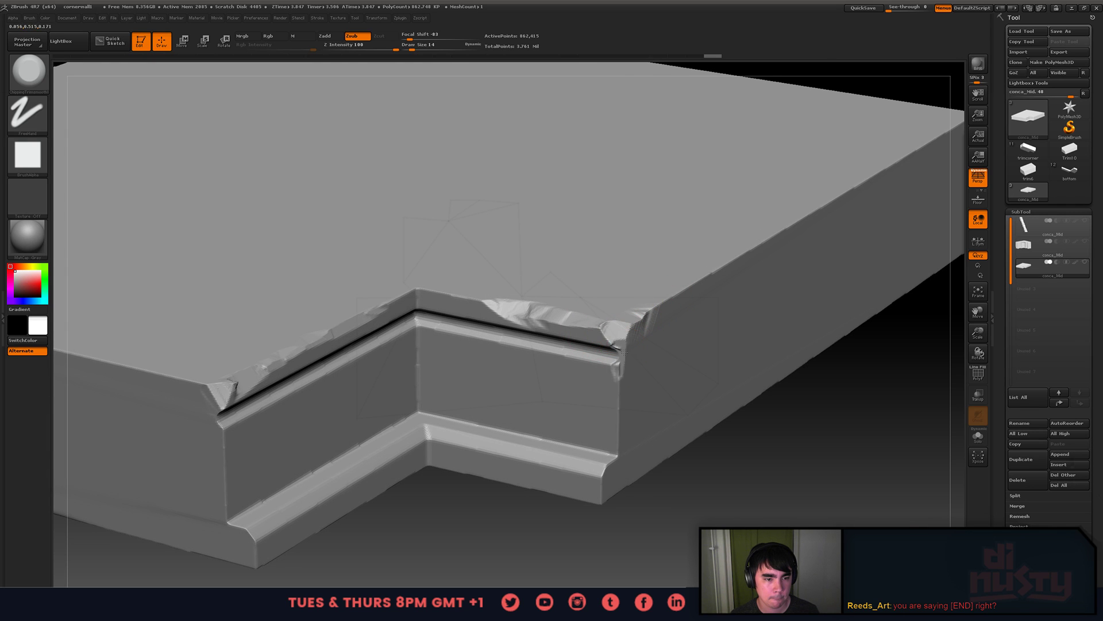
- Set the brush draw size to 8 and chip the notch's outer vertical edges and both ends of the lower moulding
right_click_drag(624, 420, 647, 351)
key("space")
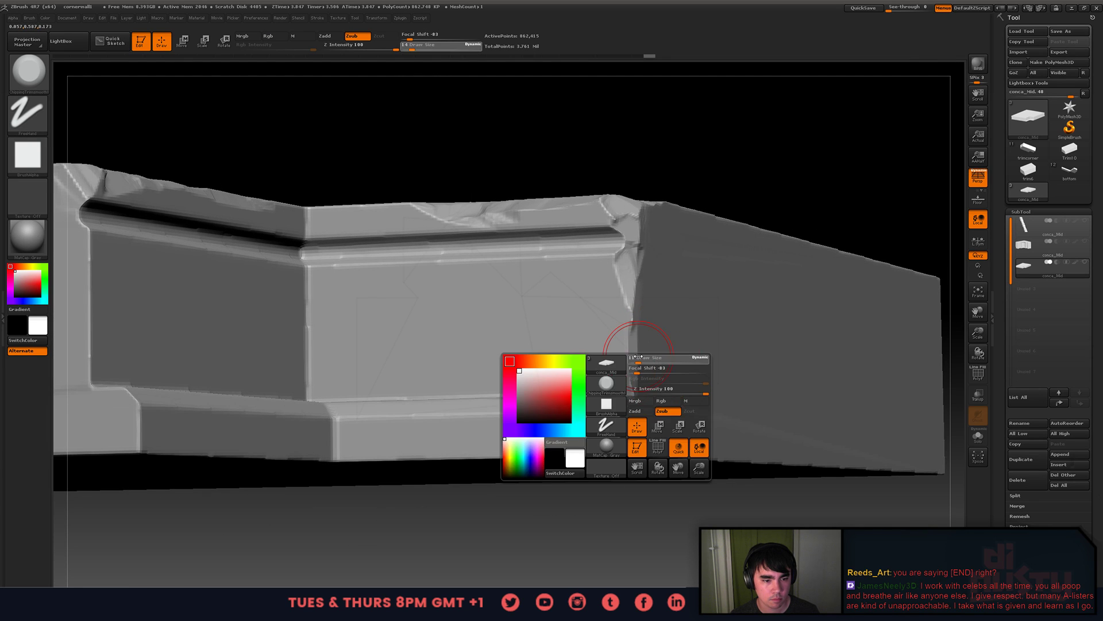
left_click_drag(643, 347, 633, 344)
right_click_drag(632, 373, 619, 413)
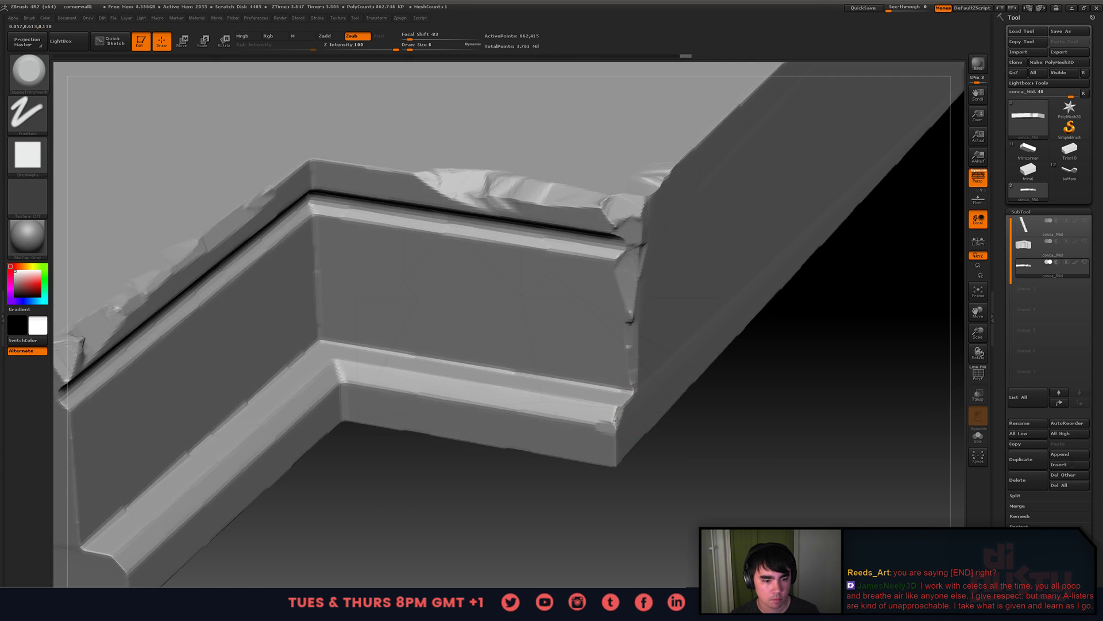
left_click_drag(624, 412, 597, 405)
right_click_drag(593, 406, 662, 313, "alt")
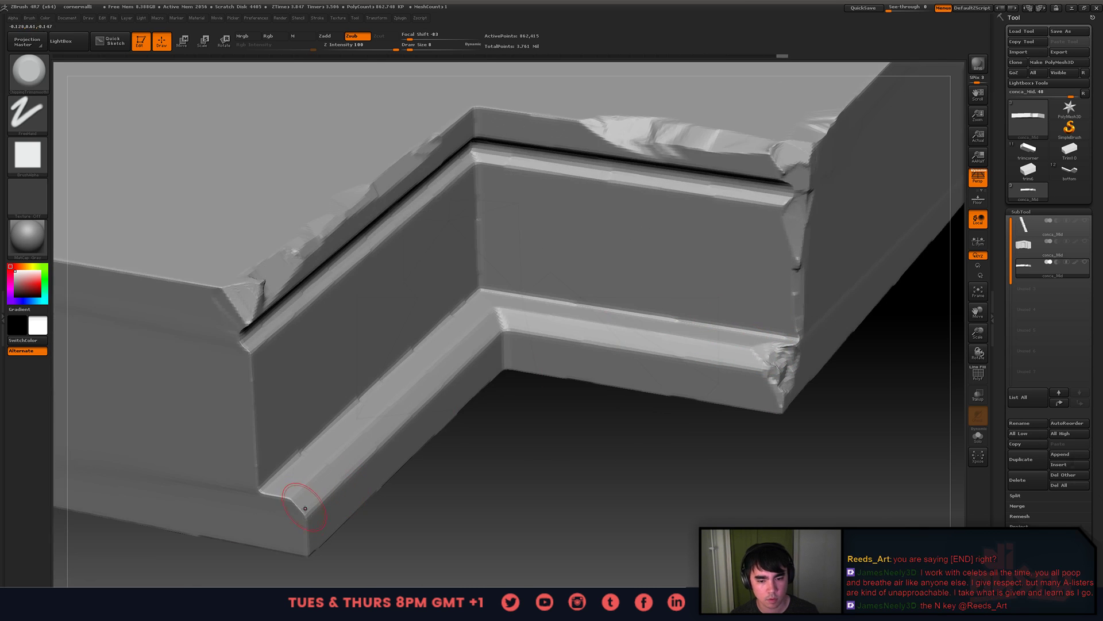
left_click_drag(305, 508, 300, 506)
mouse_move(300, 506)
right_mouse_down()
mouse_move(306, 411)
mouse_move(322, 379)
mouse_move(357, 374)
right_mouse_up()
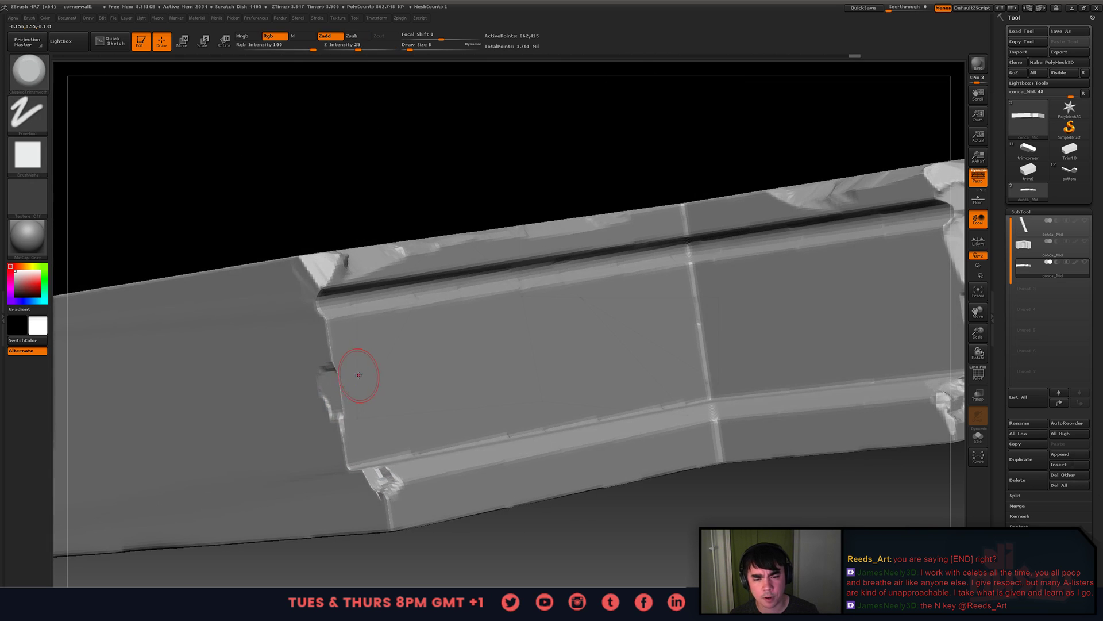
- Set the brush draw size to 13 and carve shallow chips along the slab's long top edge beside the notch
key("space")
mouse_move(357, 372)
left_mouse_down()
mouse_move(368, 372)
mouse_move(332, 368)
mouse_move(326, 320)
left_mouse_up()
mouse_move(328, 287)
right_mouse_down()
mouse_move(294, 272)
mouse_move(488, 237)
right_mouse_up()
left_click_drag(497, 243, 439, 237)
right_click_drag(424, 251, 649, 251, "alt")
mouse_move(440, 233)
left_mouse_down()
mouse_move(362, 230)
mouse_move(494, 232)
left_mouse_up()
right_click_drag(397, 226, 556, 236, "alt")
left_click_drag(357, 229, 259, 219)
right_click_drag(250, 222, 515, 230, "alt")
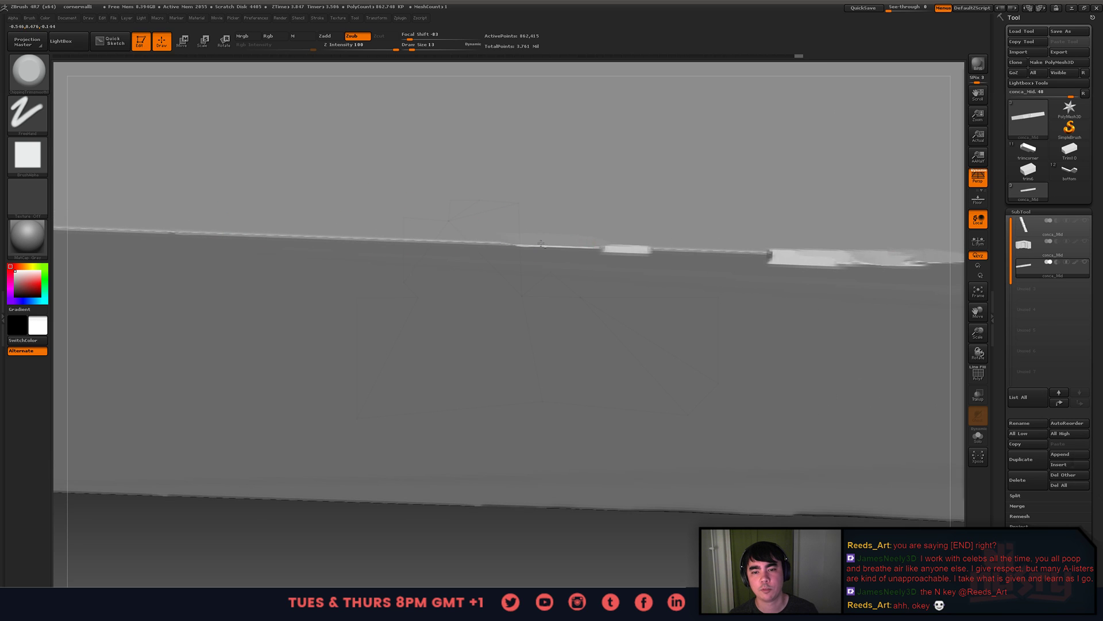
left_click_drag(649, 240, 391, 243)
- Adjust the brush size and isolate the slab's notched corner, hiding the rest of the mesh
right_click_drag(391, 243, 454, 356)
right_click(318, 408)
right_click(424, 371)
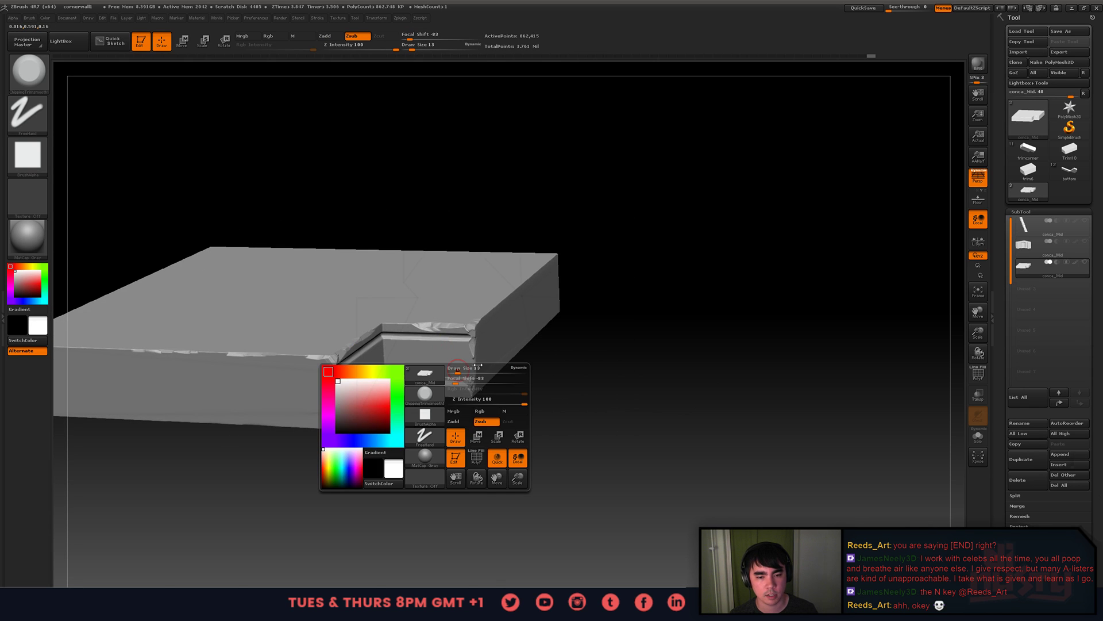
left_click_drag(458, 371, 462, 371)
right_click_drag(526, 337, 464, 414)
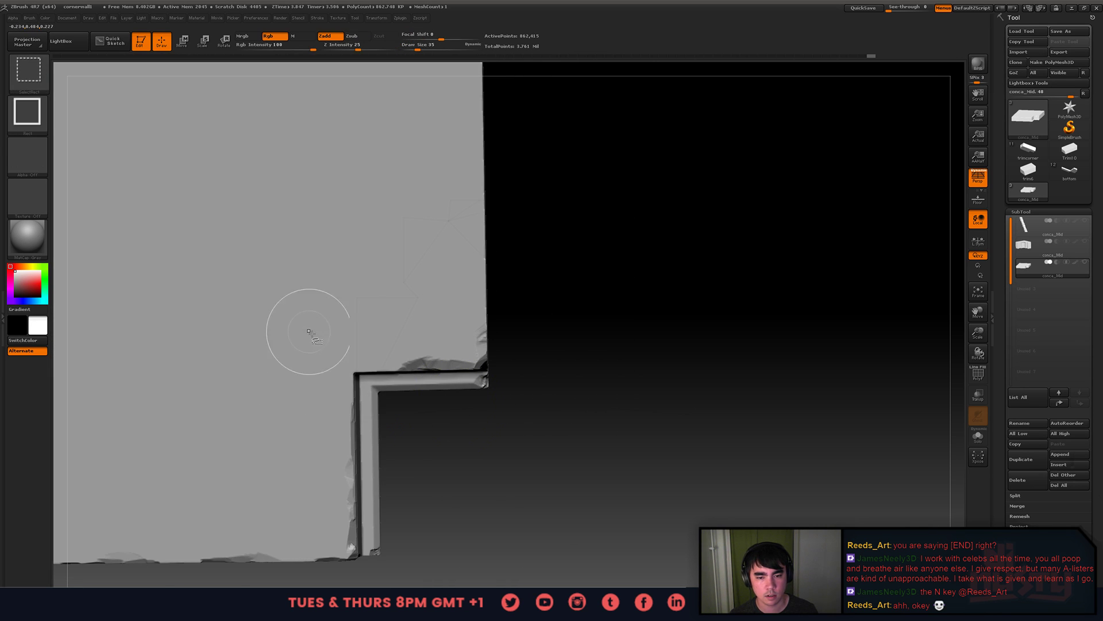
right_click_drag(335, 345, 346, 303, "alt")
left_click_drag(191, 215, 646, 577, "ctrl+shift")
right_click_drag(333, 402, 230, 390)
mouse_move(329, 355)
right_mouse_down()
mouse_move(257, 318)
mouse_move(360, 281)
mouse_move(422, 443)
mouse_move(467, 451)
right_mouse_up()
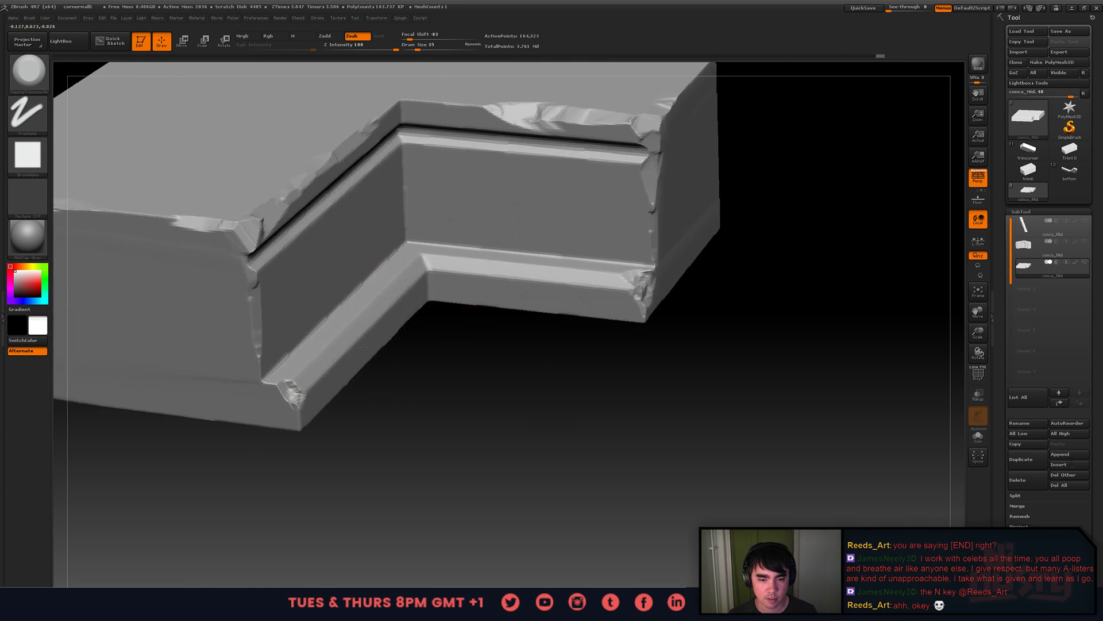
- Set the brush draw size to 8 and carve a chip into one run of the notch's lower moulding near the inner corner
right_click_drag(368, 331, 378, 400, "alt")
key("space")
left_click_drag(423, 340, 410, 340)
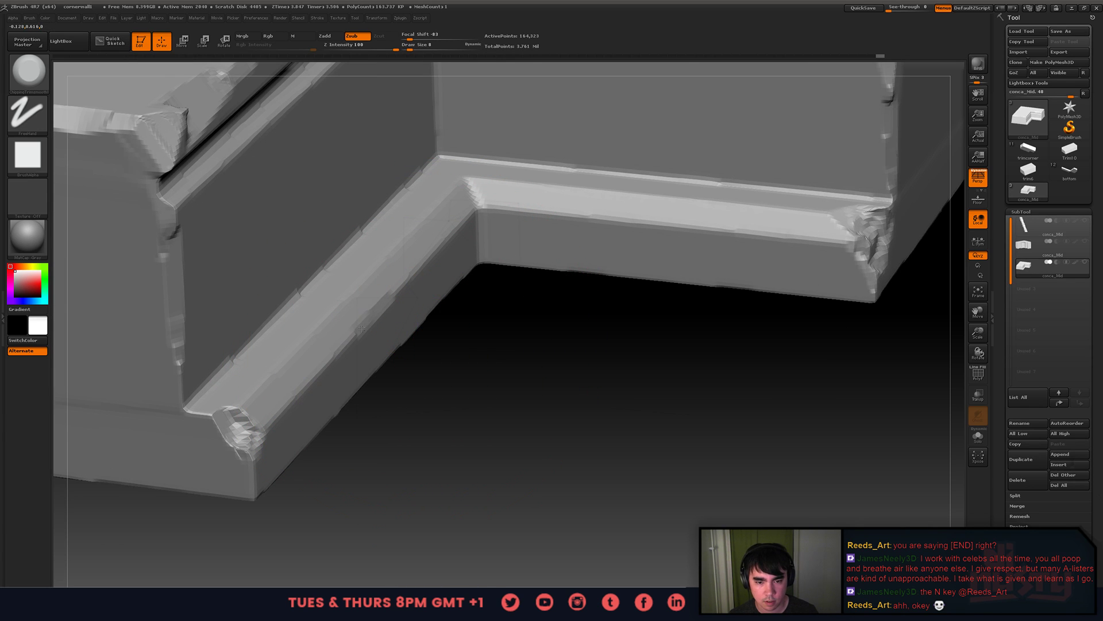
right_click_drag(413, 245, 397, 255)
mouse_move(396, 255)
left_mouse_down()
mouse_move(406, 232)
mouse_move(437, 218)
mouse_move(468, 231)
left_mouse_up()
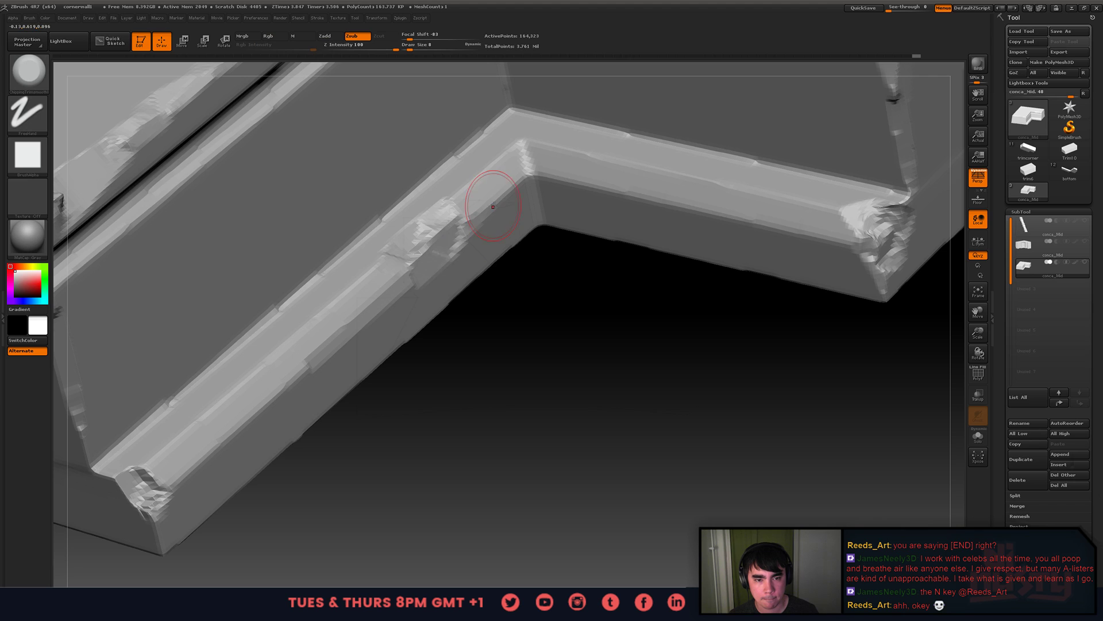
- Chip the other run of the lower moulding and wear down the upper moulding's edge
right_click_drag(484, 191, 574, 227)
mouse_move(811, 283)
left_mouse_down()
mouse_move(840, 256)
mouse_move(713, 261)
left_mouse_up()
right_click_drag(713, 261, 519, 210)
left_click_drag(519, 210, 574, 209)
mouse_move(574, 209)
right_mouse_down()
mouse_move(516, 216)
mouse_move(477, 180)
mouse_move(611, 241)
right_mouse_up()
left_click_drag(560, 226, 631, 222)
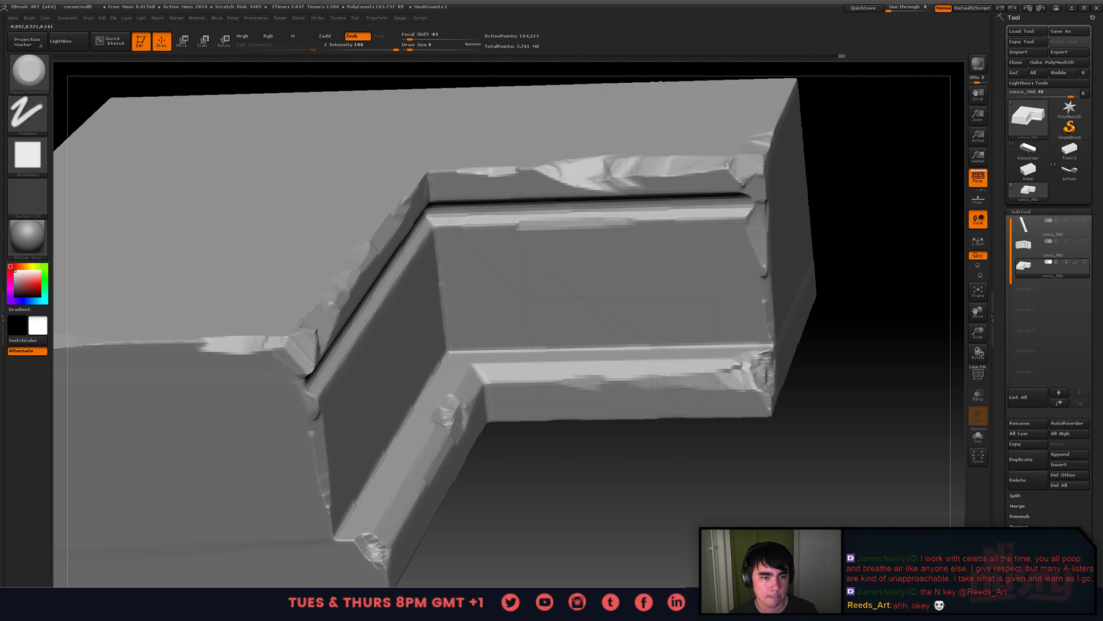
- Unhide the rest of the slab and examine the chipped notch mouldings up close
right_click_drag(590, 228, 540, 413)
left_click(555, 414, "ctrl+shift")
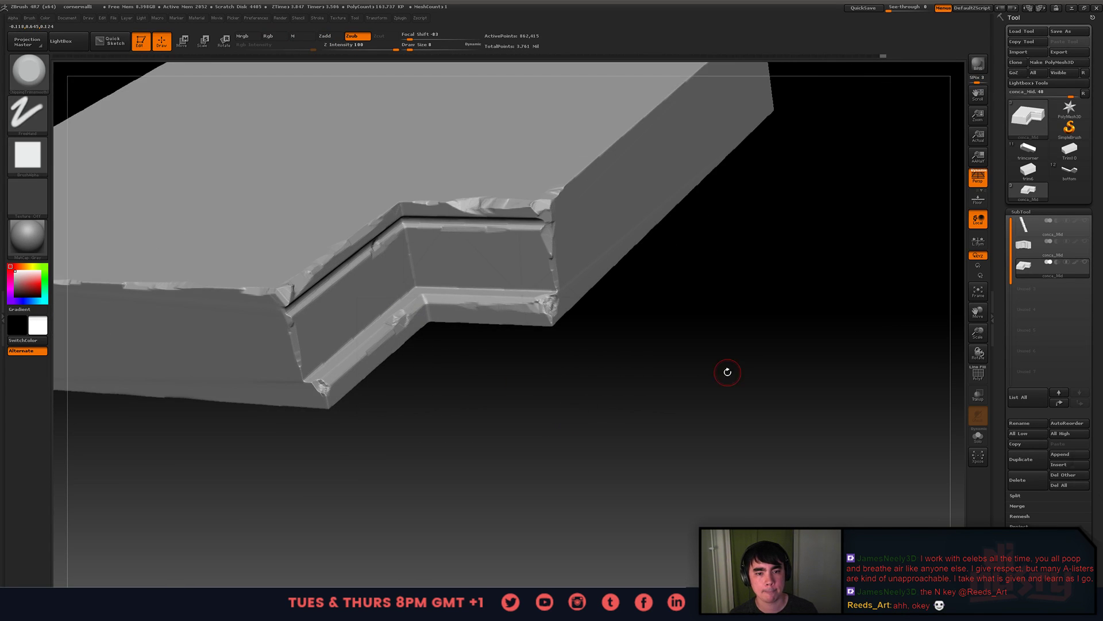
right_click_drag(727, 372, 436, 397, "ctrl")
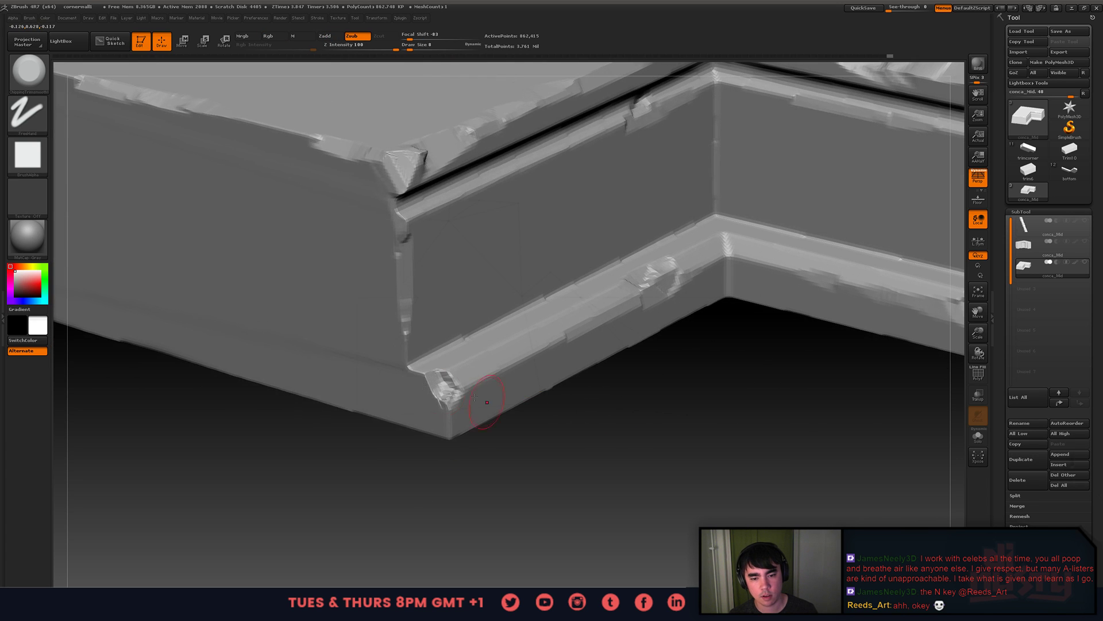
- Set the brush draw size to 16 and undo the last two changes on the slab
key("space")
mouse_move(416, 364)
left_mouse_down()
mouse_move(449, 408)
mouse_move(445, 382)
mouse_move(483, 420)
mouse_move(576, 382)
mouse_move(572, 373)
mouse_move(567, 387)
mouse_move(591, 362)
mouse_move(298, 342)
left_mouse_up()
key("space")
key("ctrl+z")
key("ctrl+z")
- Smooth the vertical edge at the slab's corner away from the notch, and chip that edge and its upper corner
key("f")
left_click_drag(512, 416, 466, 339, "alt")
left_click_drag(467, 339, 447, 389)
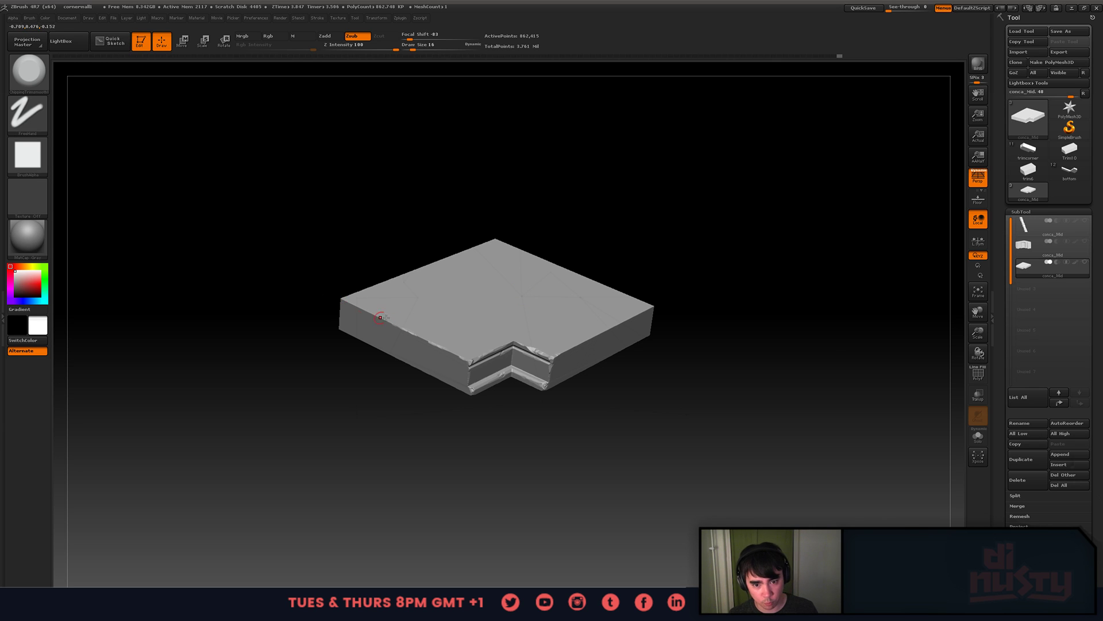
mouse_move(362, 313)
left_mouse_down()
mouse_move(406, 275)
mouse_move(466, 318)
mouse_move(312, 344)
mouse_move(451, 328)
mouse_move(435, 358)
mouse_move(564, 344)
mouse_move(506, 347)
left_mouse_up()
key("shift")
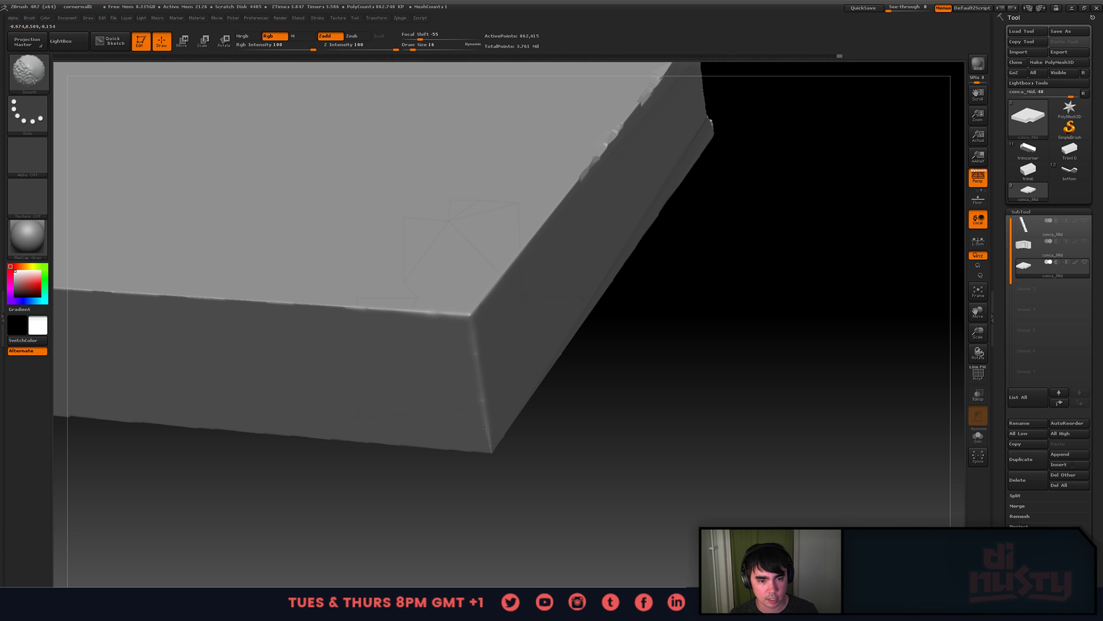
left_click_drag(486, 428, 491, 451, "shift")
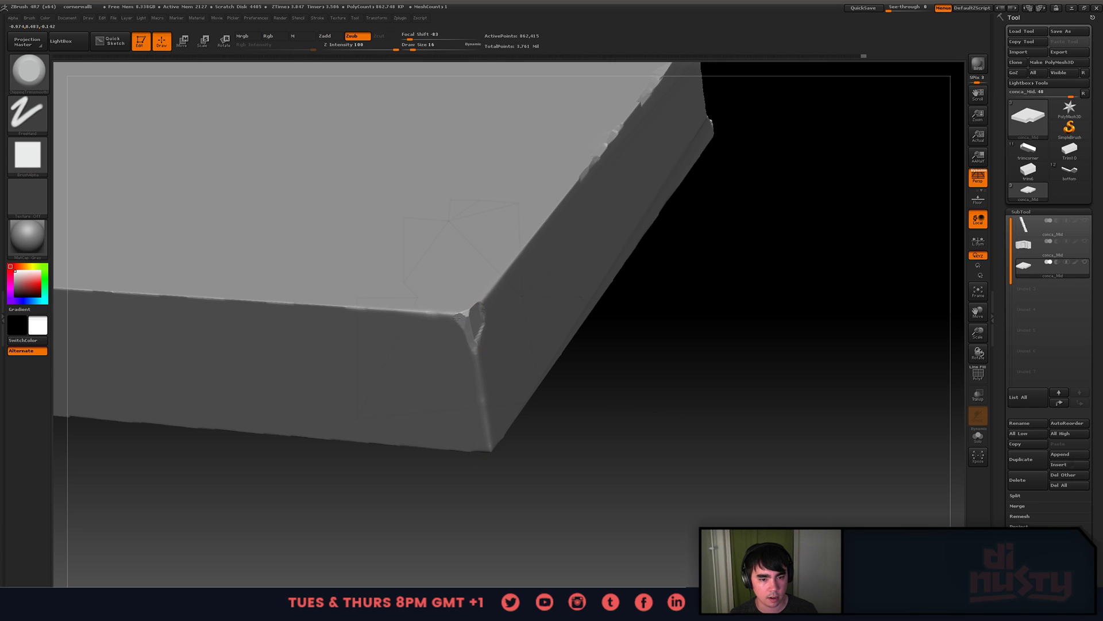
mouse_move(458, 317)
left_mouse_down()
mouse_move(444, 315)
mouse_move(500, 282)
left_mouse_up()
right_click_drag(506, 313, 516, 283)
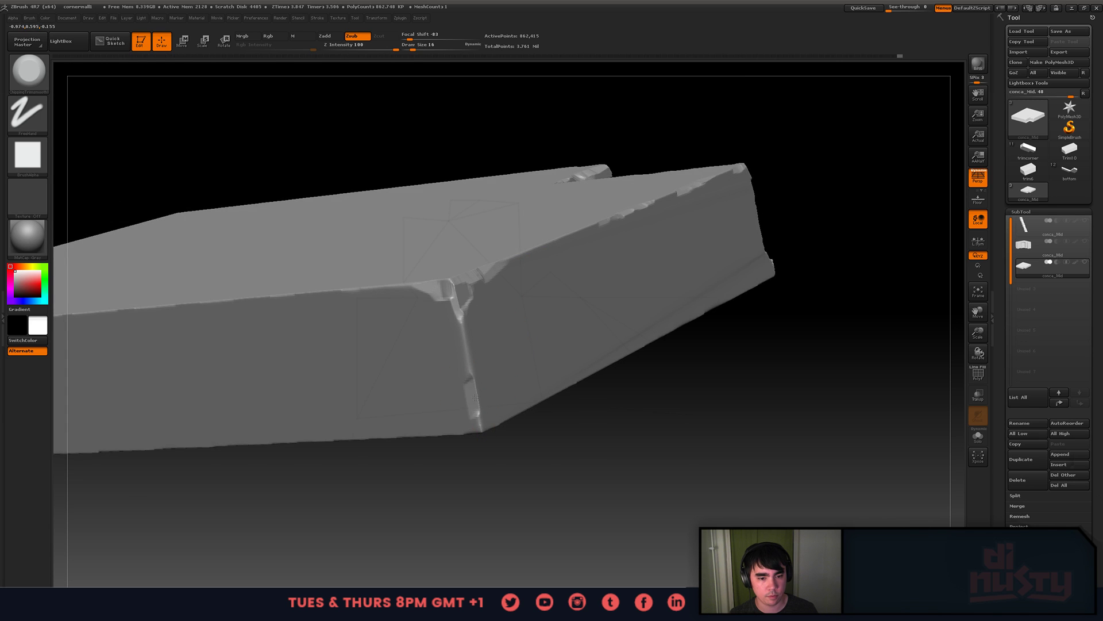
- Chip the lower end of that vertical edge and the adjoining underside edges of the slab
mouse_move(475, 397)
right_mouse_down()
mouse_move(483, 375)
mouse_move(485, 422)
right_mouse_up()
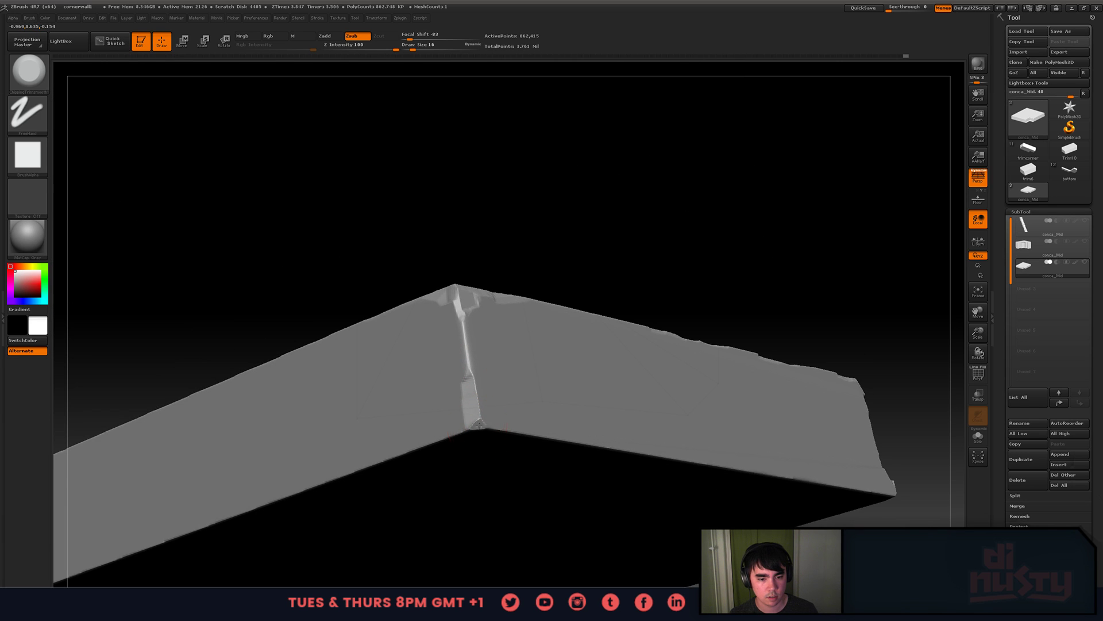
key("shift")
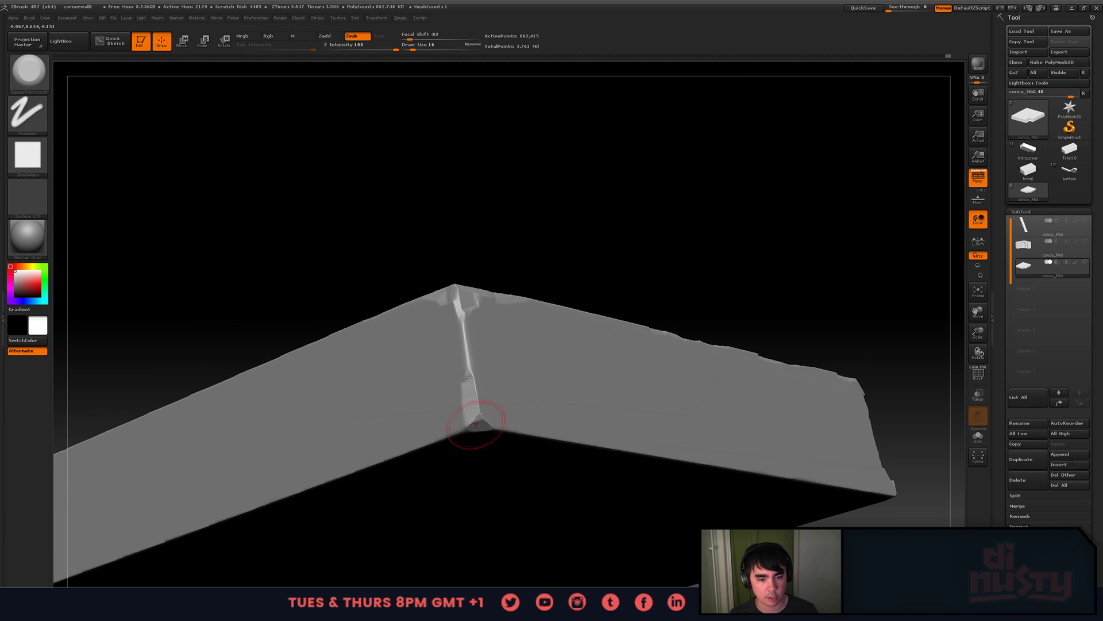
mouse_move(476, 425)
left_mouse_down()
mouse_move(459, 428)
mouse_move(474, 420)
left_mouse_up()
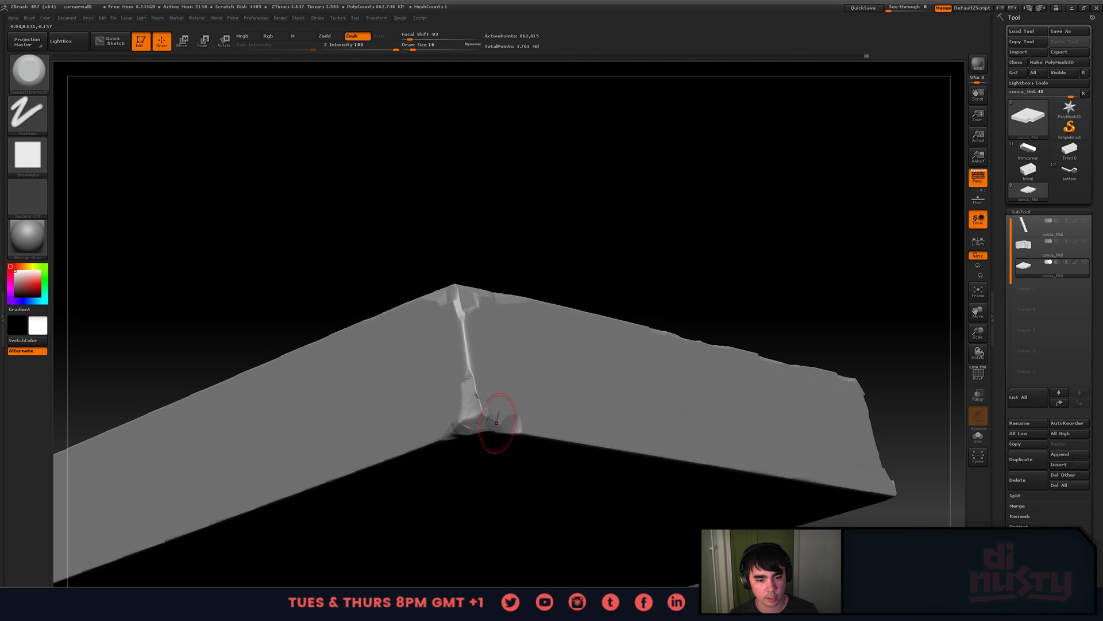
right_click_drag(495, 433, 502, 431, "shift")
right_click_drag(504, 373, 494, 411)
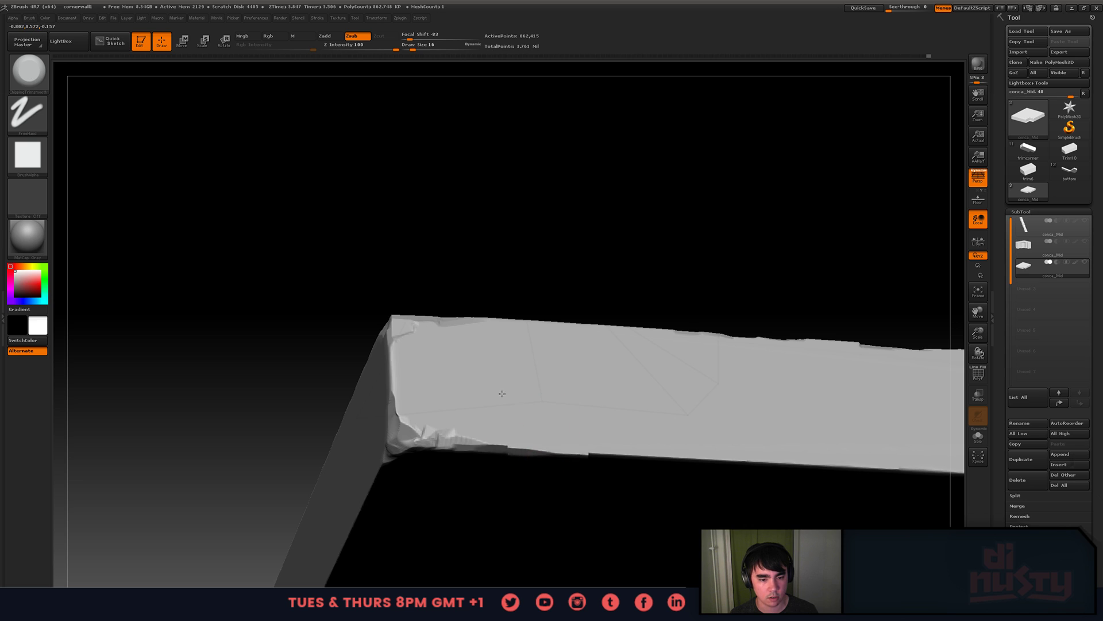
- Review the edge damage around the whole slab and save the project
right_click_drag(498, 451, 658, 404)
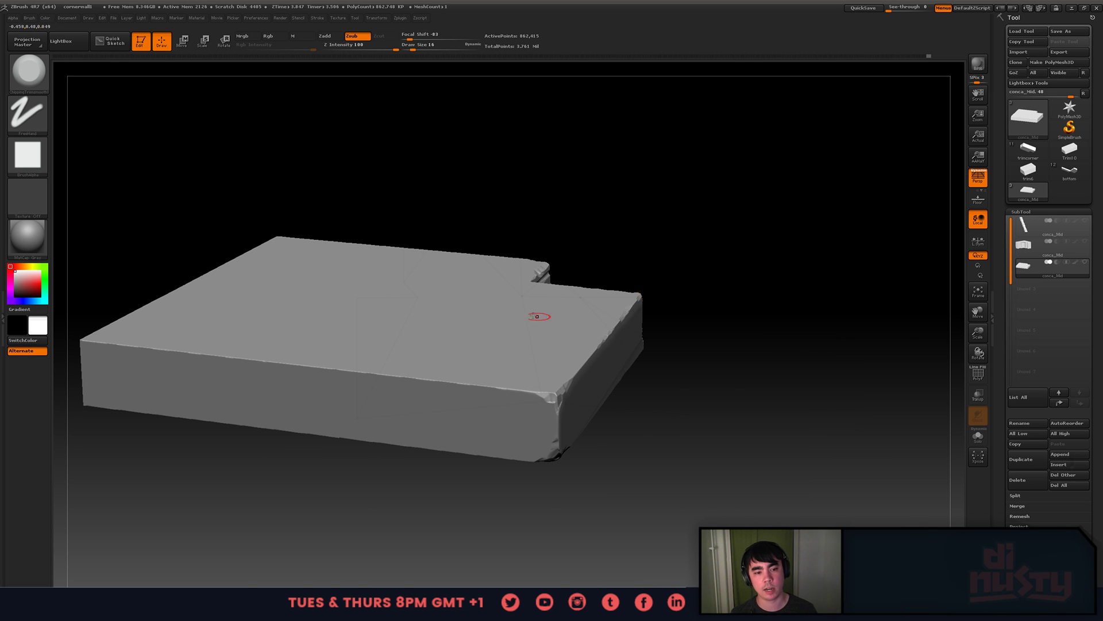
mouse_move(539, 316)
right_mouse_down()
mouse_move(504, 352)
mouse_move(540, 338)
mouse_move(520, 384)
mouse_move(552, 423)
mouse_move(540, 406)
right_mouse_up()
left_click_drag(598, 447, 590, 449)
right_click_drag(616, 430, 562, 409, "alt")
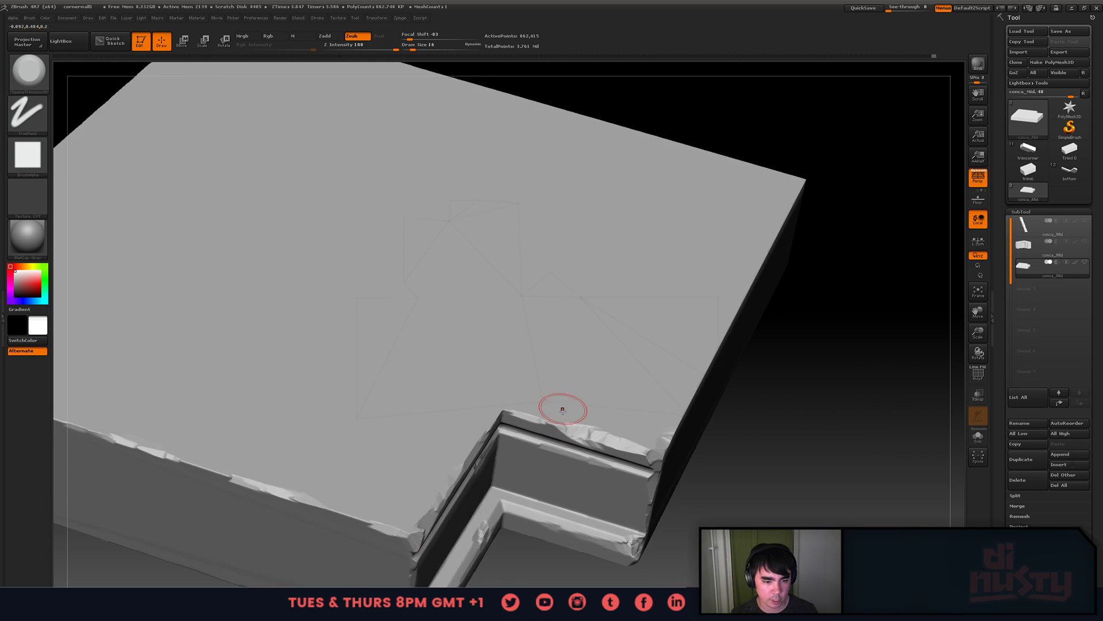
key("f")
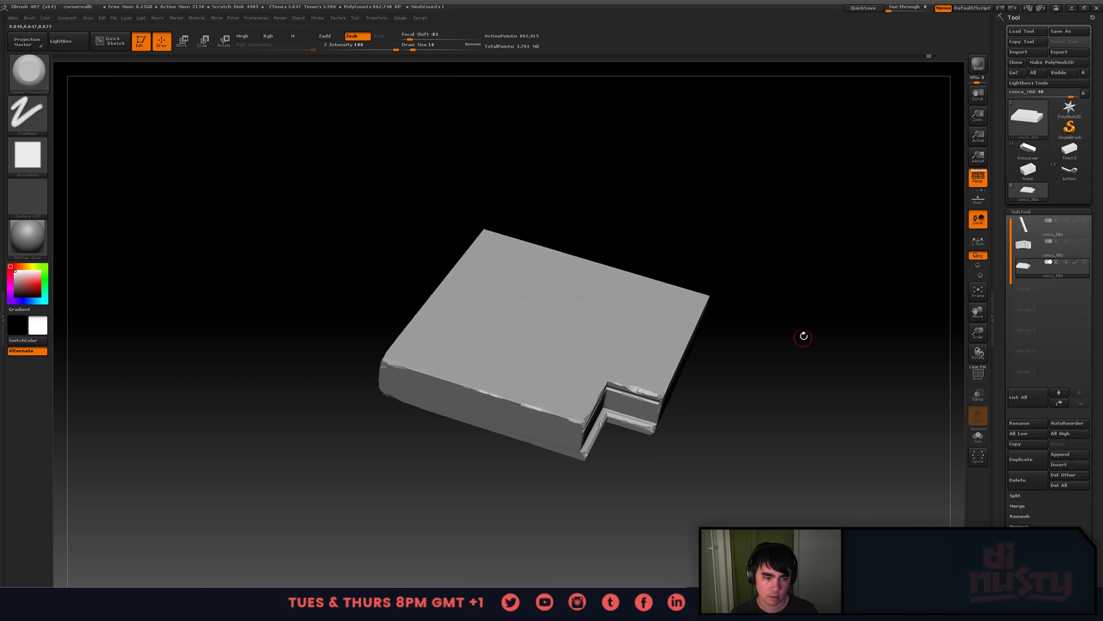
key("ctrl")
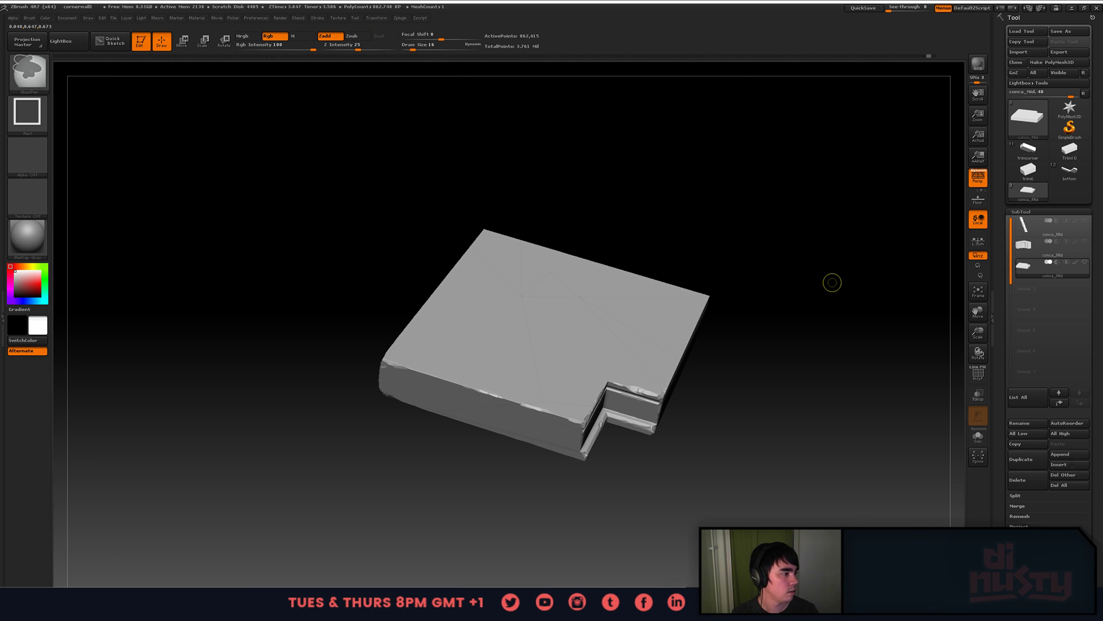
key("ctrl+s")
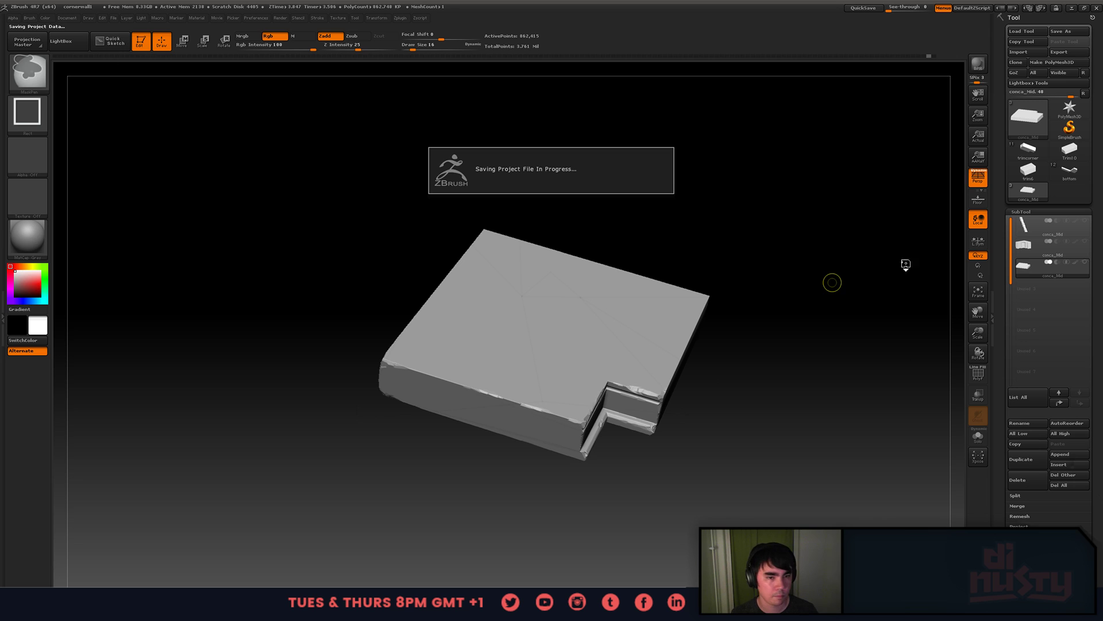
- Make the faceted column the active subtool and frame it in the view
left_click(1035, 227)
left_click_drag(779, 388, 1004, 328, "shift")
key("f")
left_click(1026, 212)
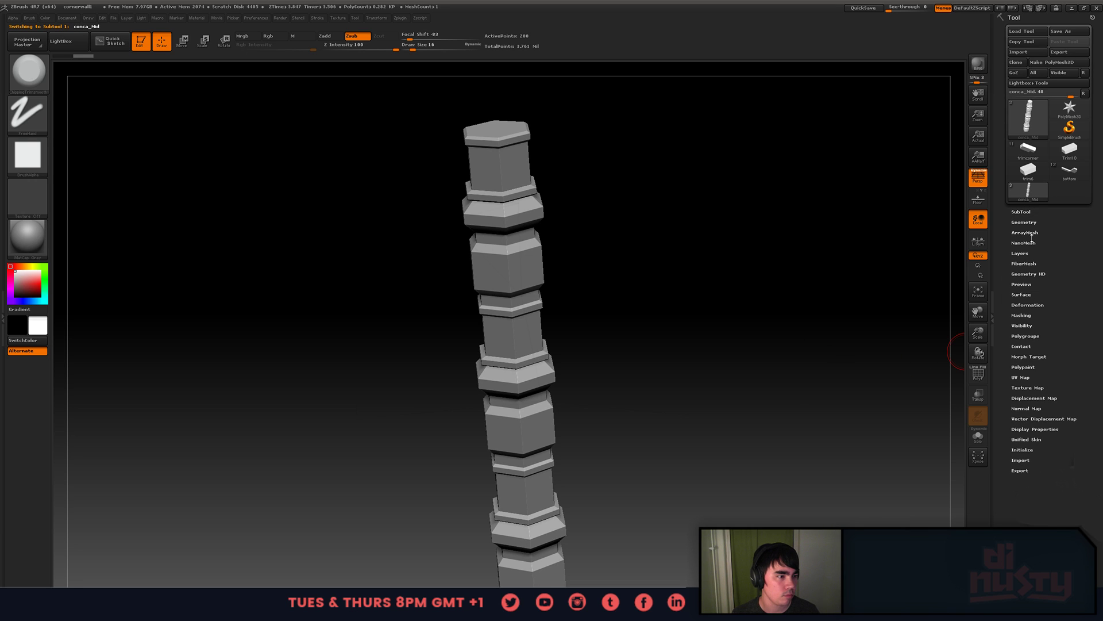
- Try subdividing the faceted column's mesh by one level with smoothing
left_click(1036, 223)
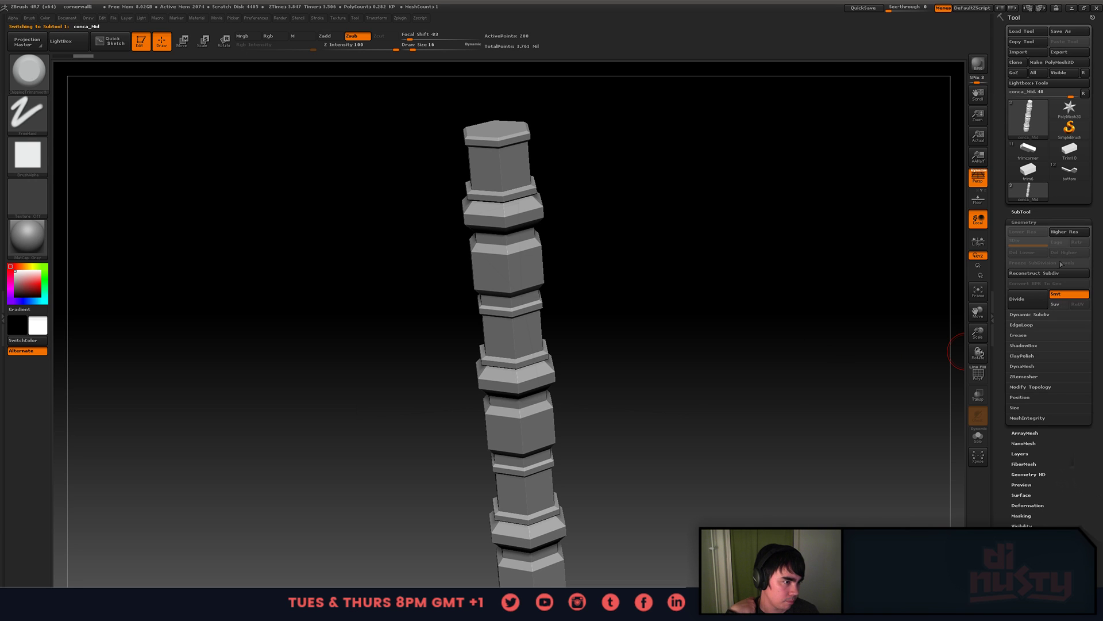
left_click(1045, 299)
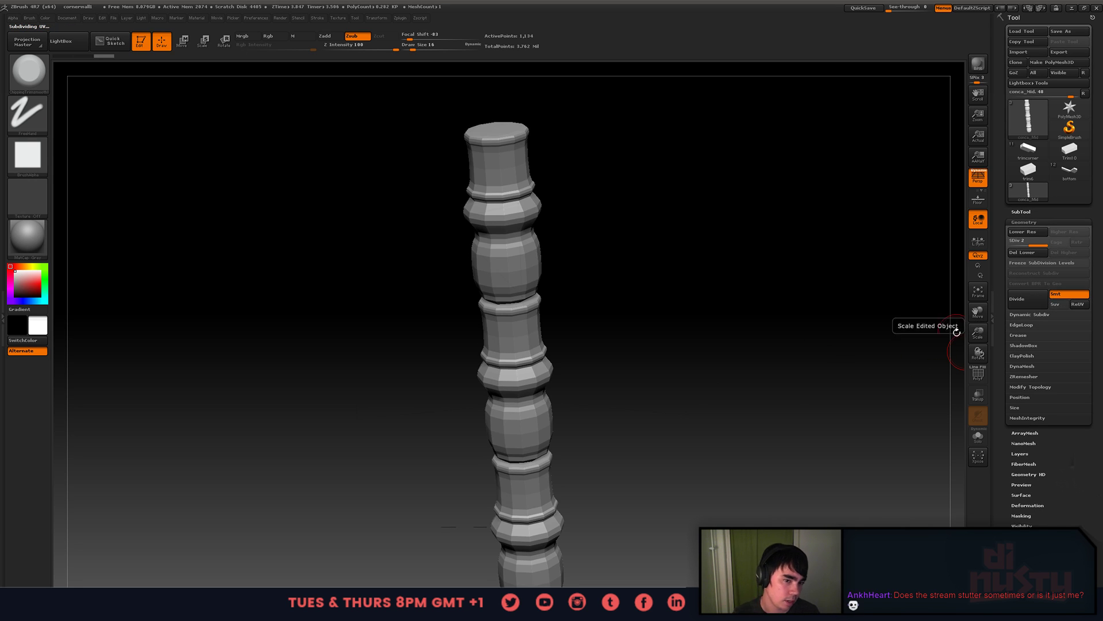
left_click_drag(896, 328, 886, 296)
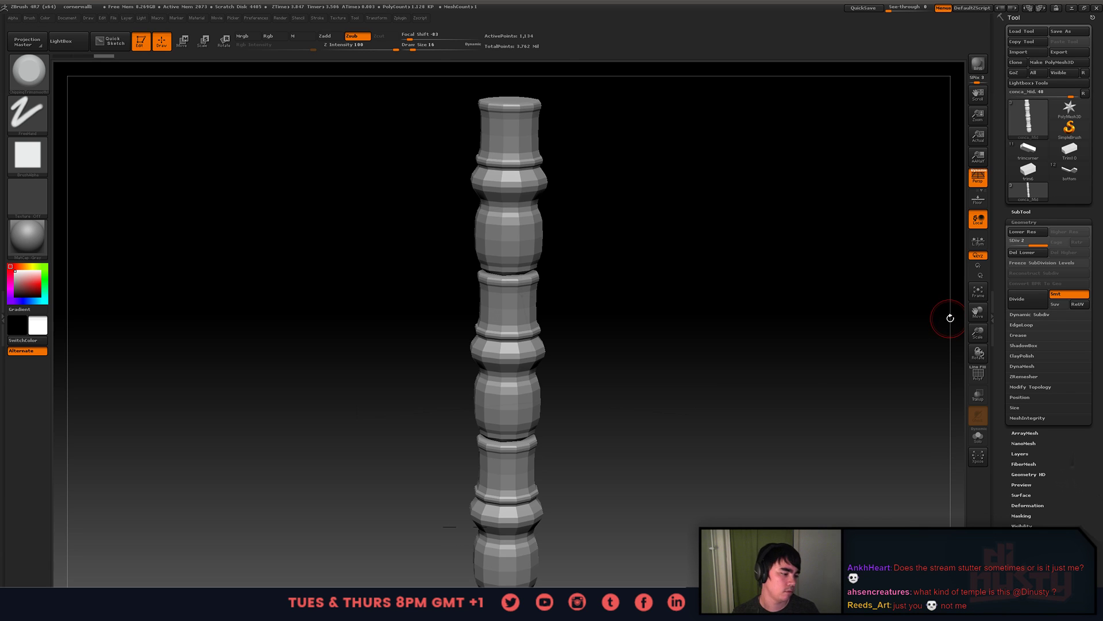
left_click_drag(941, 318, 845, 286)
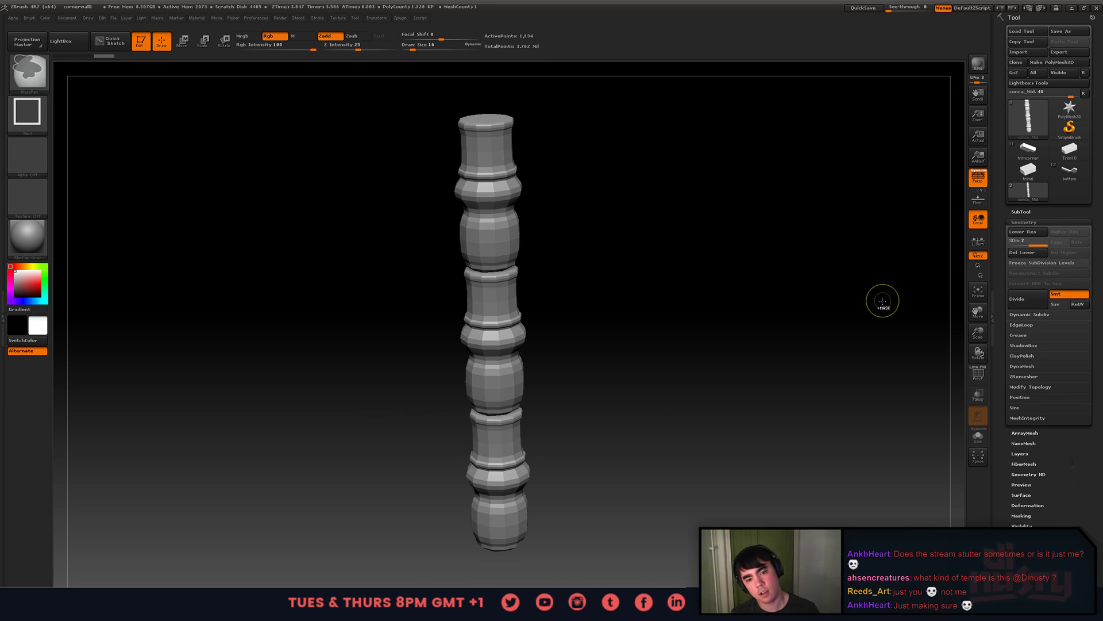
key("shift+d")
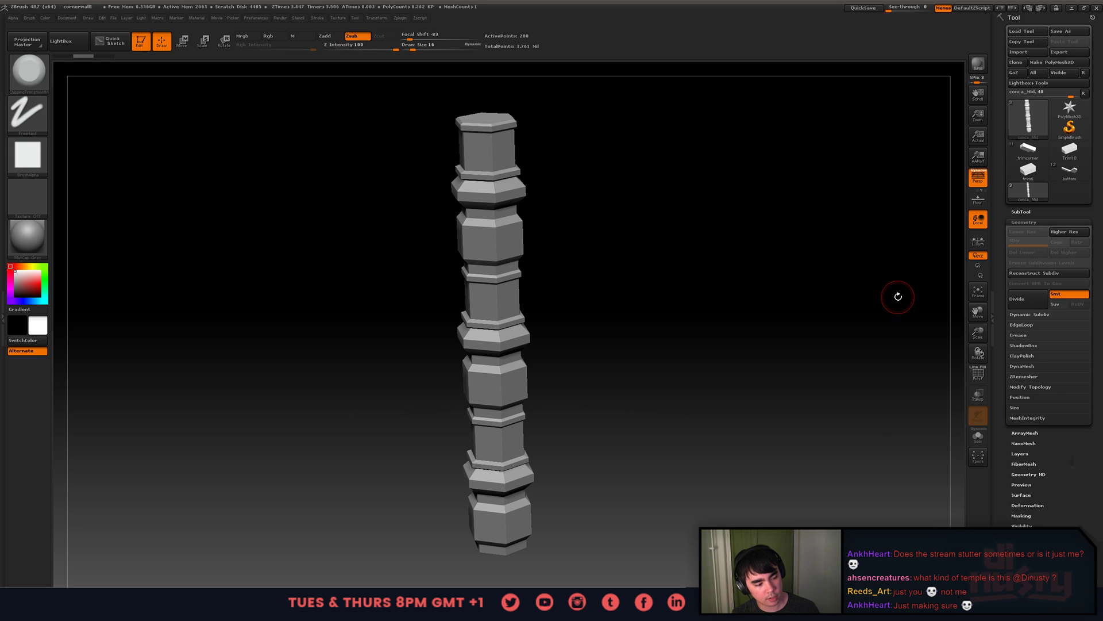
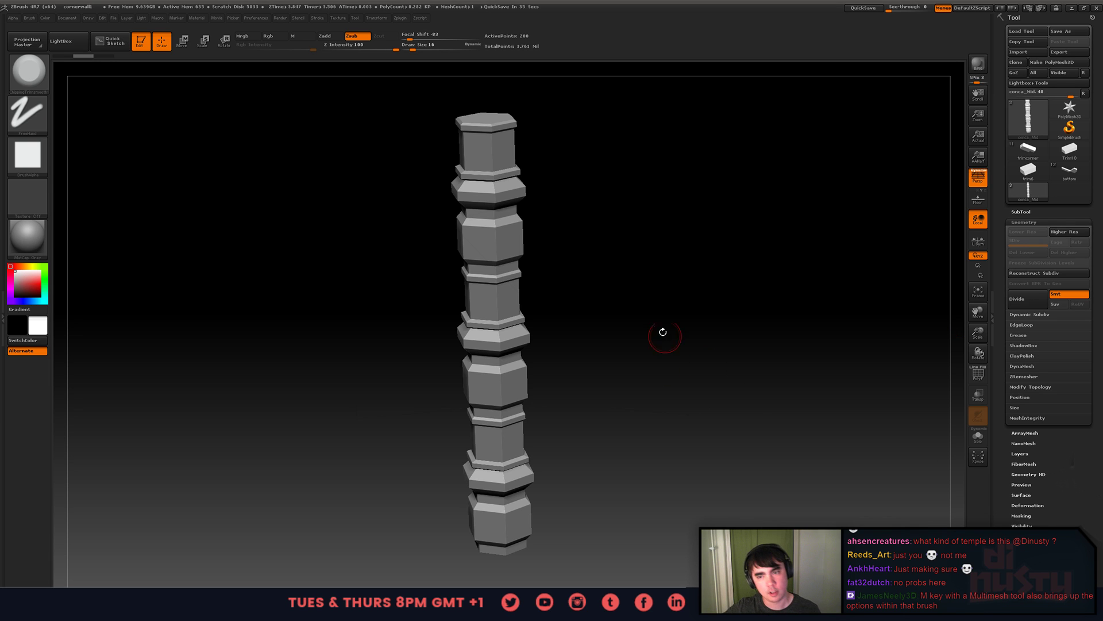
- Try inserting a turbine part on the column's upper section with the IMM MachineParts brush
left_click(32, 75)
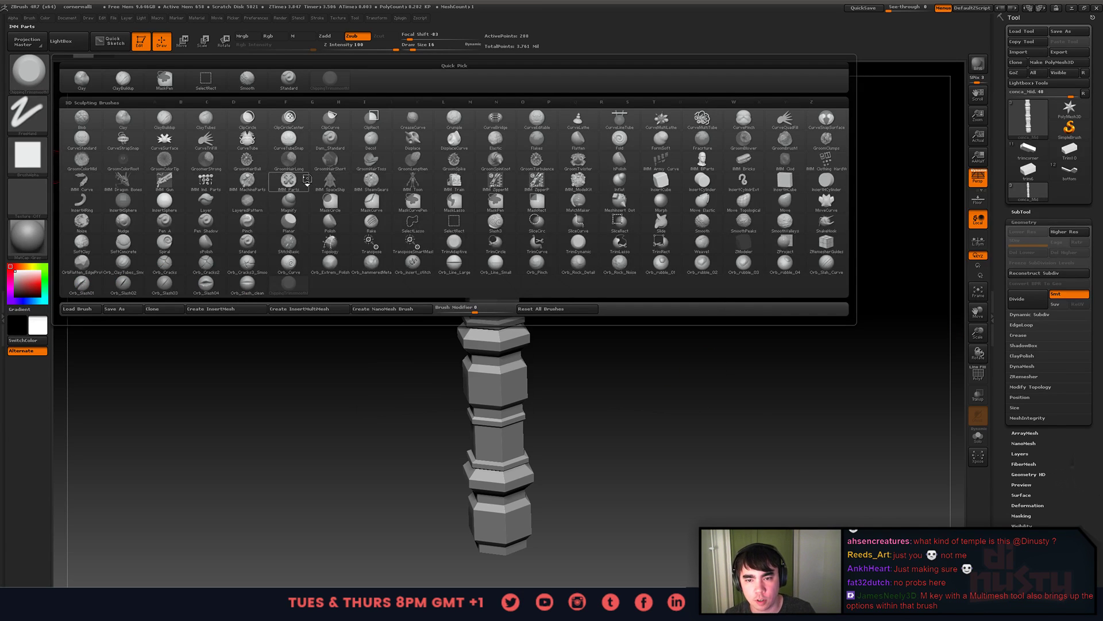
key("m")
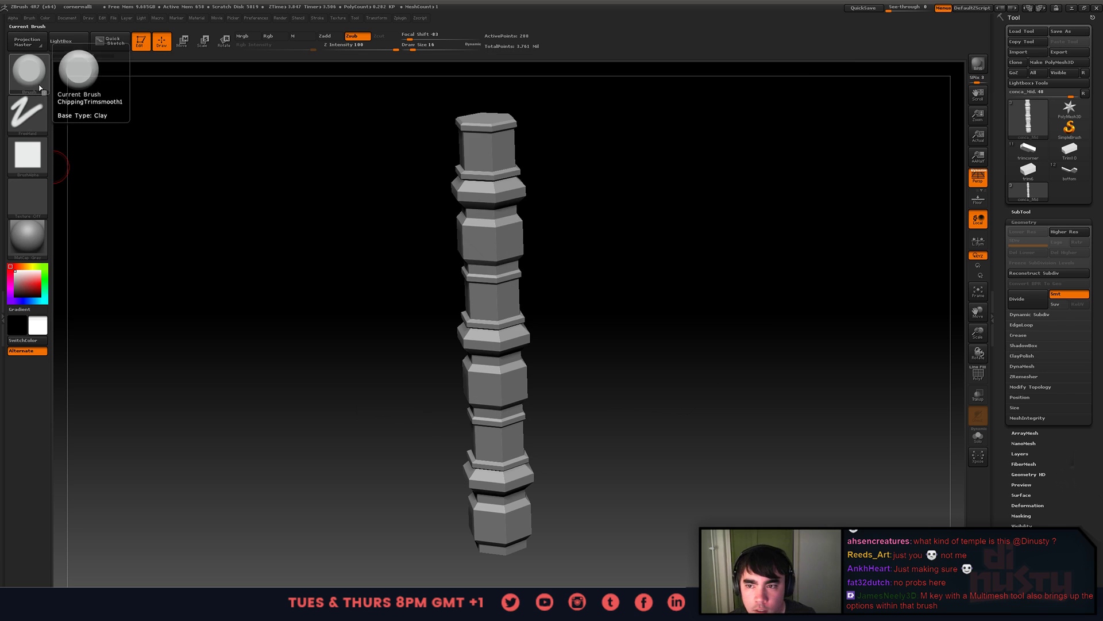
left_click(30, 74)
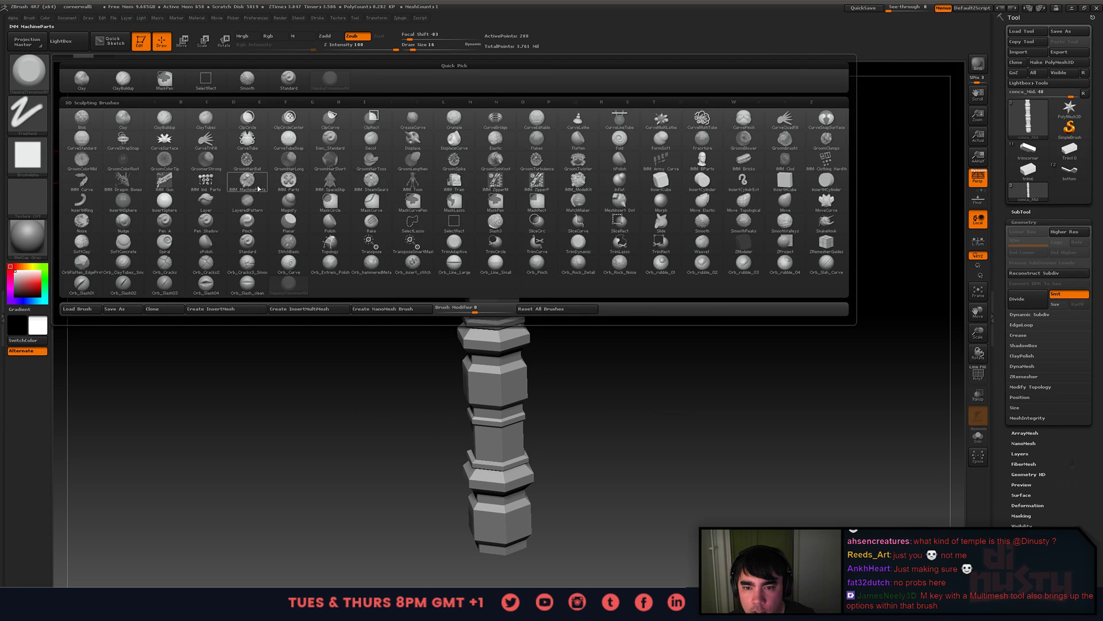
left_click(366, 191)
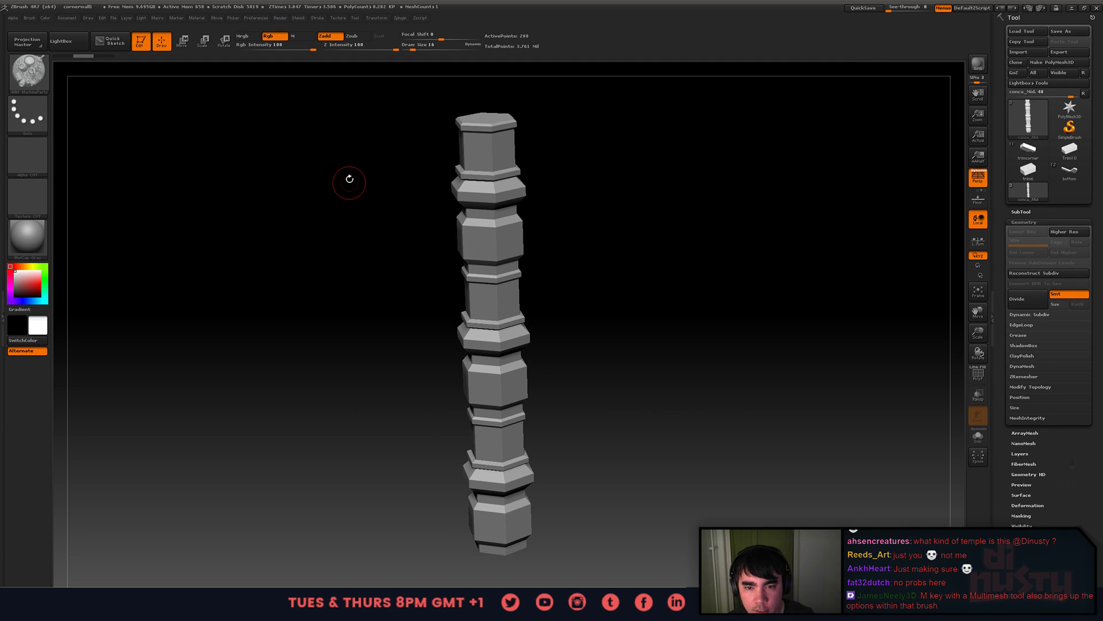
key("m")
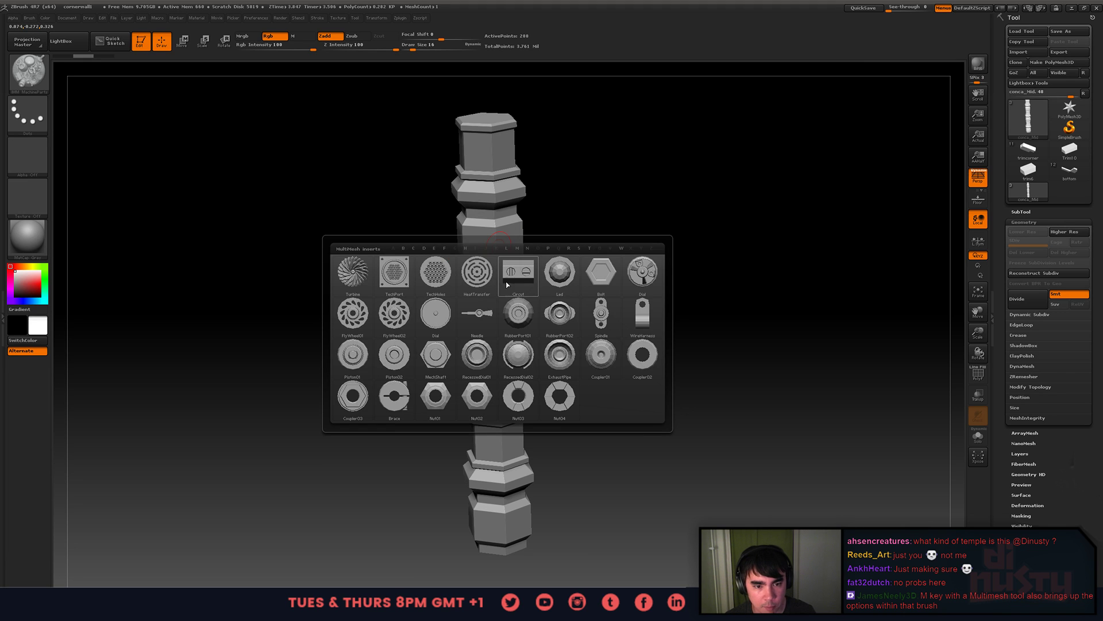
left_click(404, 300)
left_click_drag(482, 243, 505, 278)
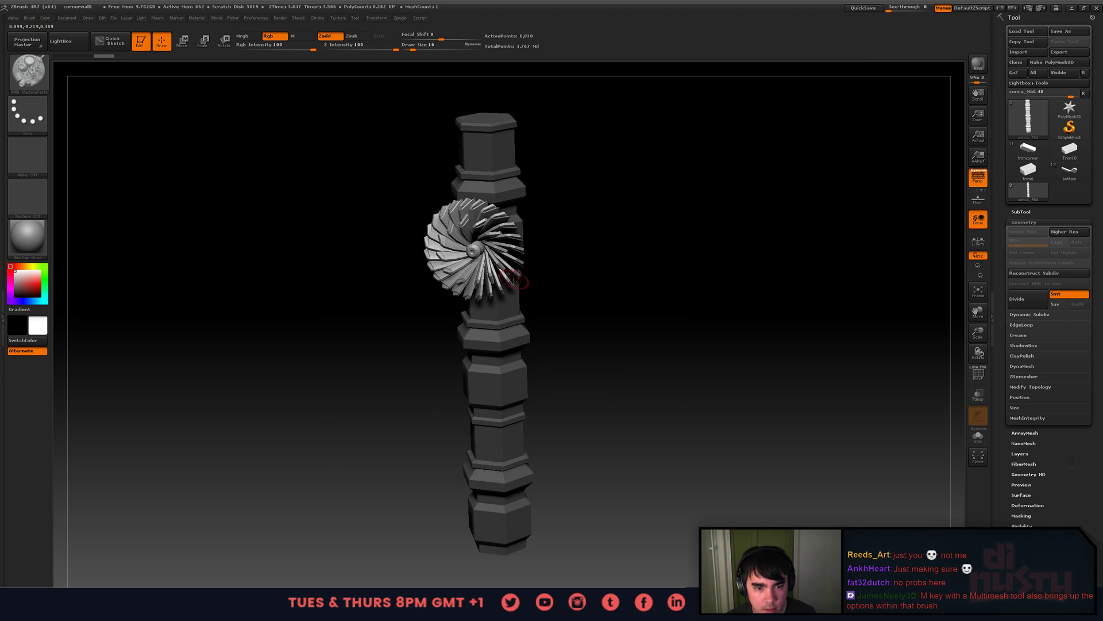
- Try inserting a HeatTransfer part on the column's collar below the turbine
key("m")
left_click(482, 355)
mouse_move(509, 339)
left_mouse_down()
mouse_move(537, 345)
mouse_move(520, 344)
left_mouse_up()
left_click_drag(566, 381, 506, 223)
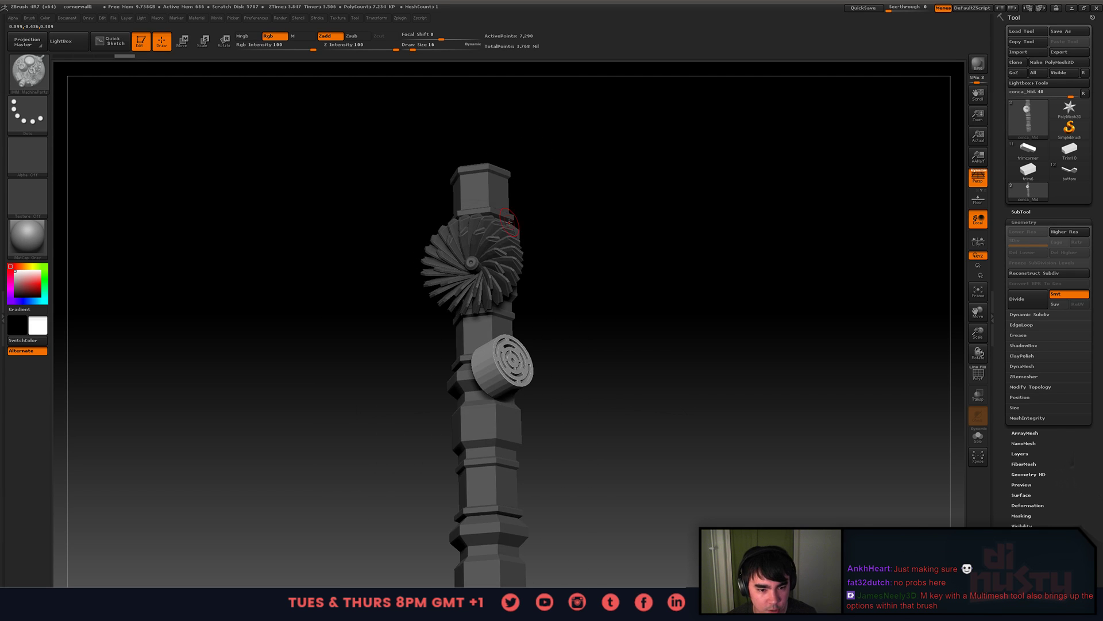
- Undo both inserted machine parts and switch back to the ChippingTrimsmooth1 brush
key("ctrl+z")
key("ctrl+z")
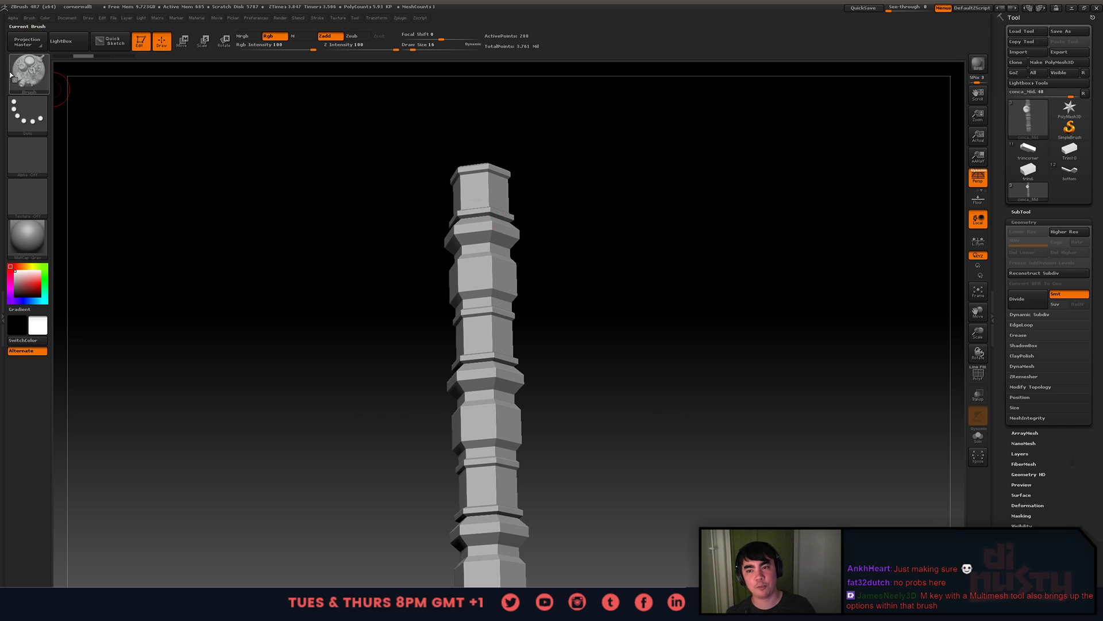
left_click(28, 72)
left_click(303, 283)
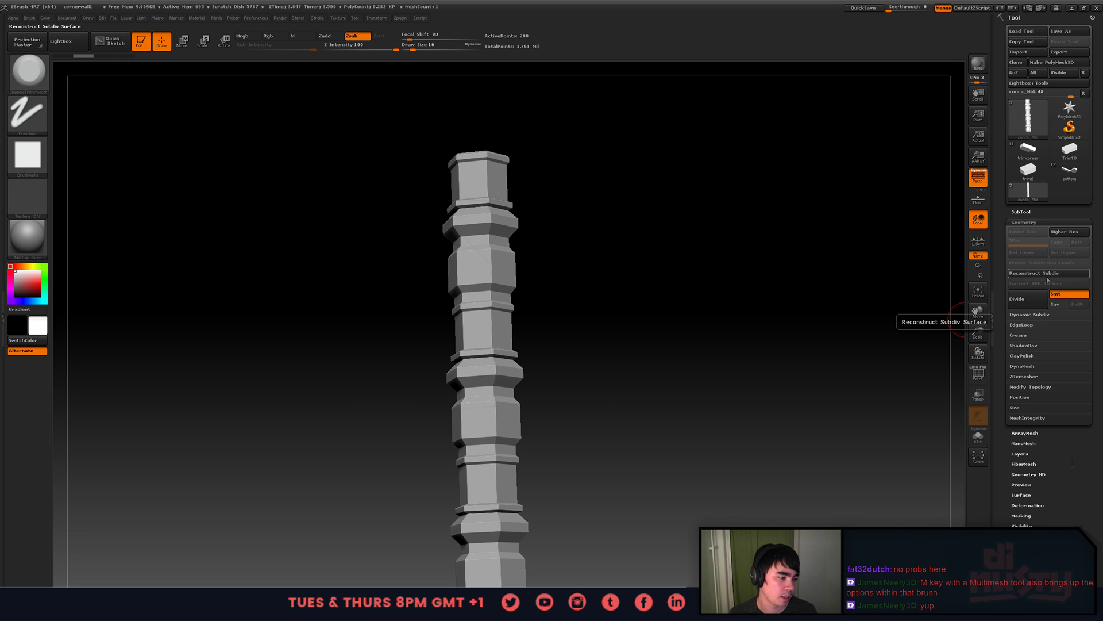
- Try dividing the bare column mesh again by one subdivision level
left_click(1039, 305)
key("shift+d")
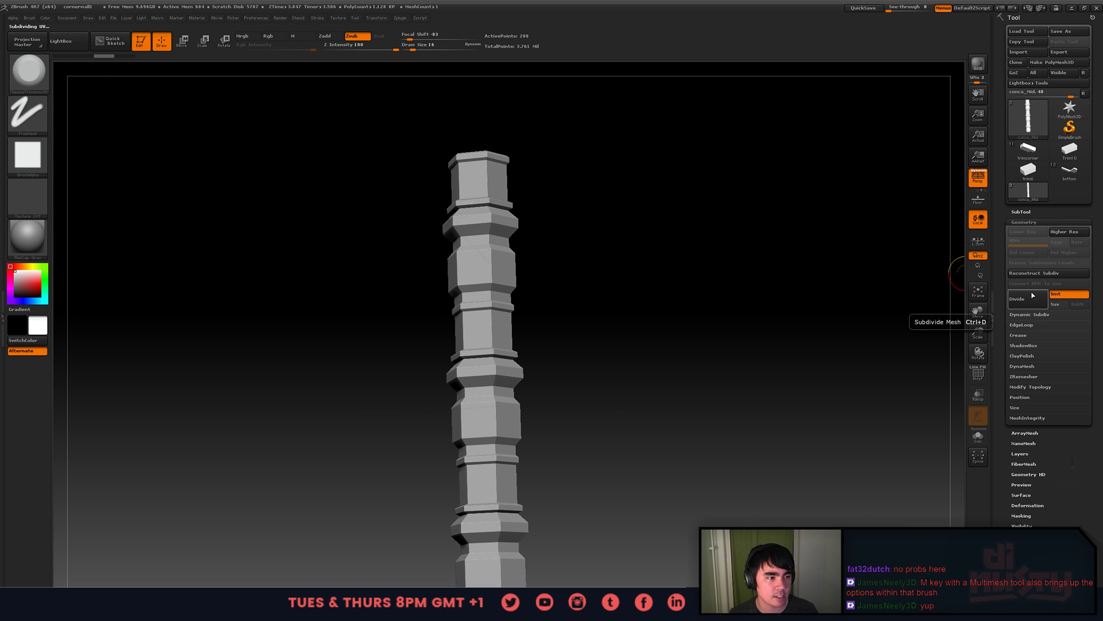
left_click_drag(650, 314, 679, 352)
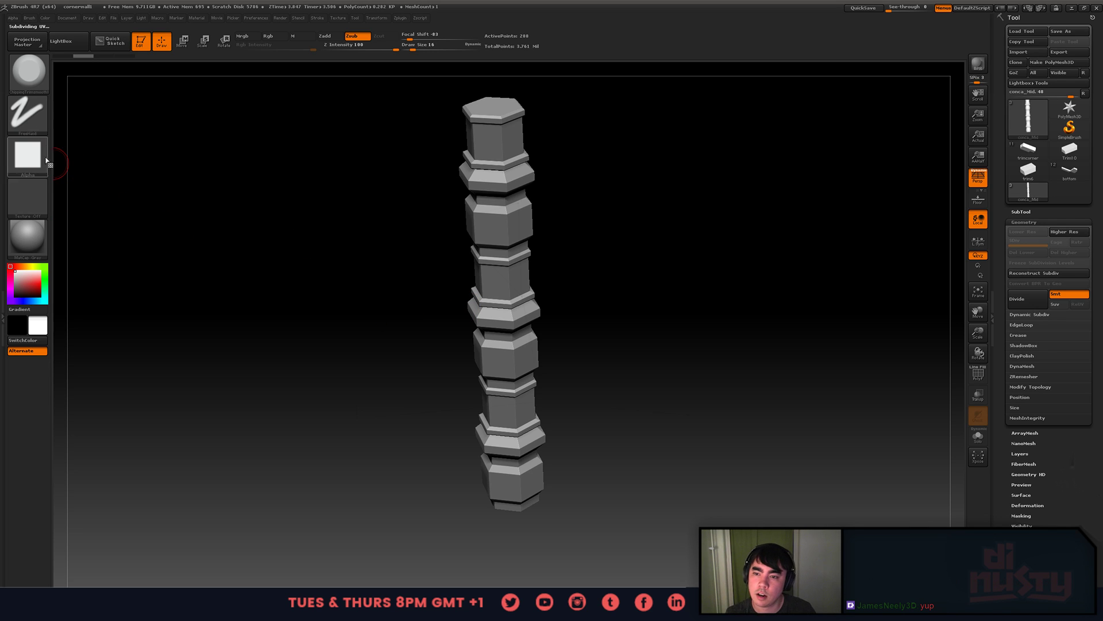
- Remesh the faceted column into a dense, even mesh with DynaMesh Master
left_click(400, 17)
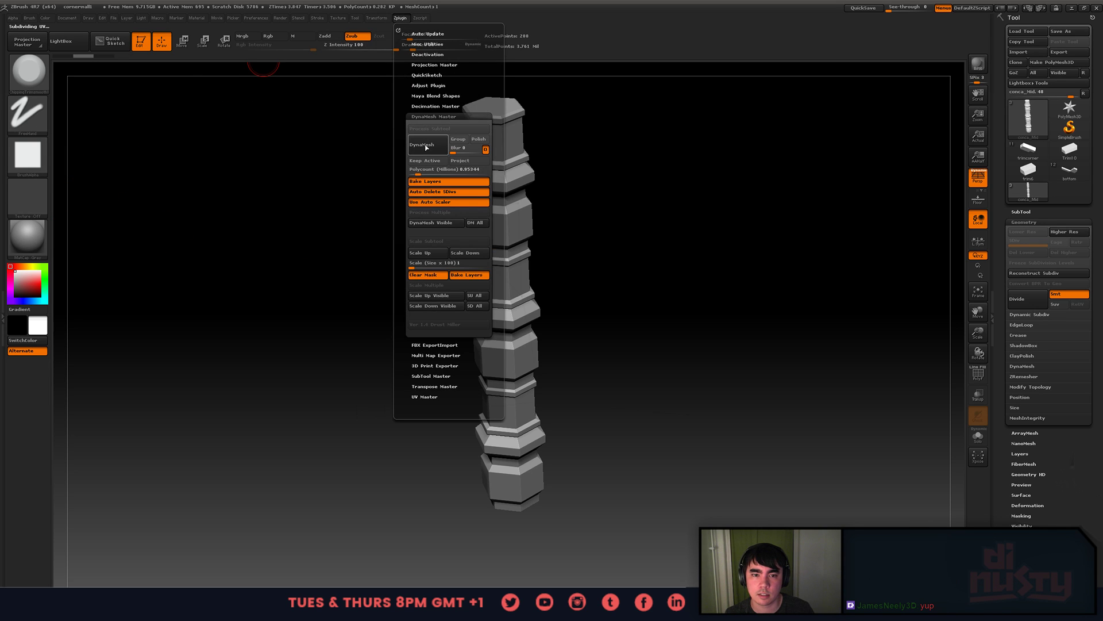
left_click(426, 147)
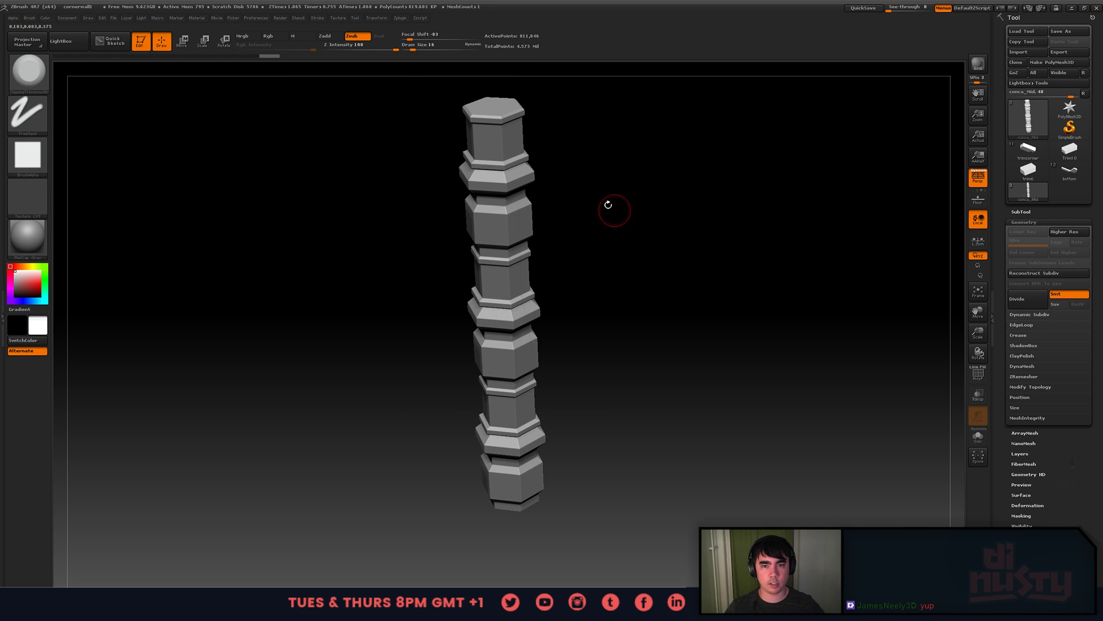
left_click_drag(645, 239, 894, 312, "shift")
- Soften the column's hard edges with the Polish deformation
left_click(1026, 221)
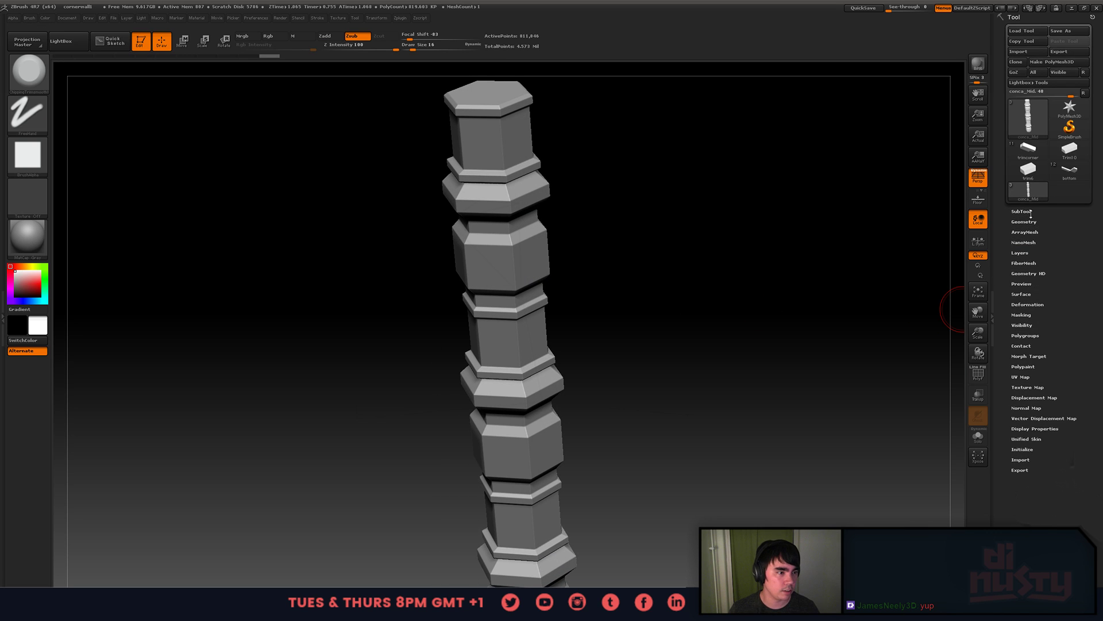
left_click(1028, 304)
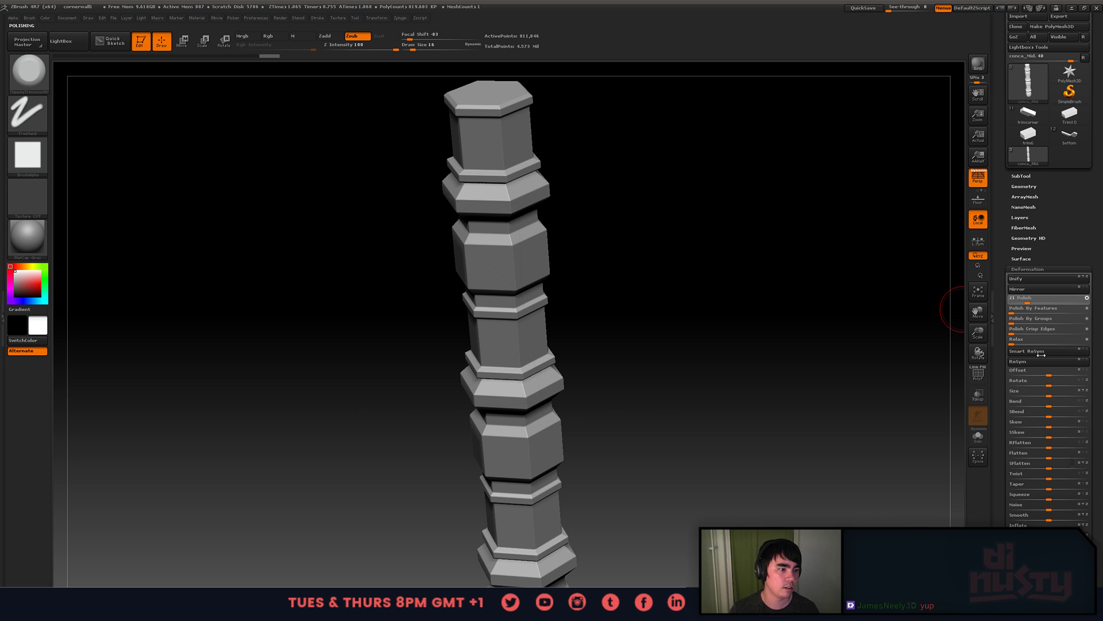
left_click_drag(680, 258, 889, 329, "alt")
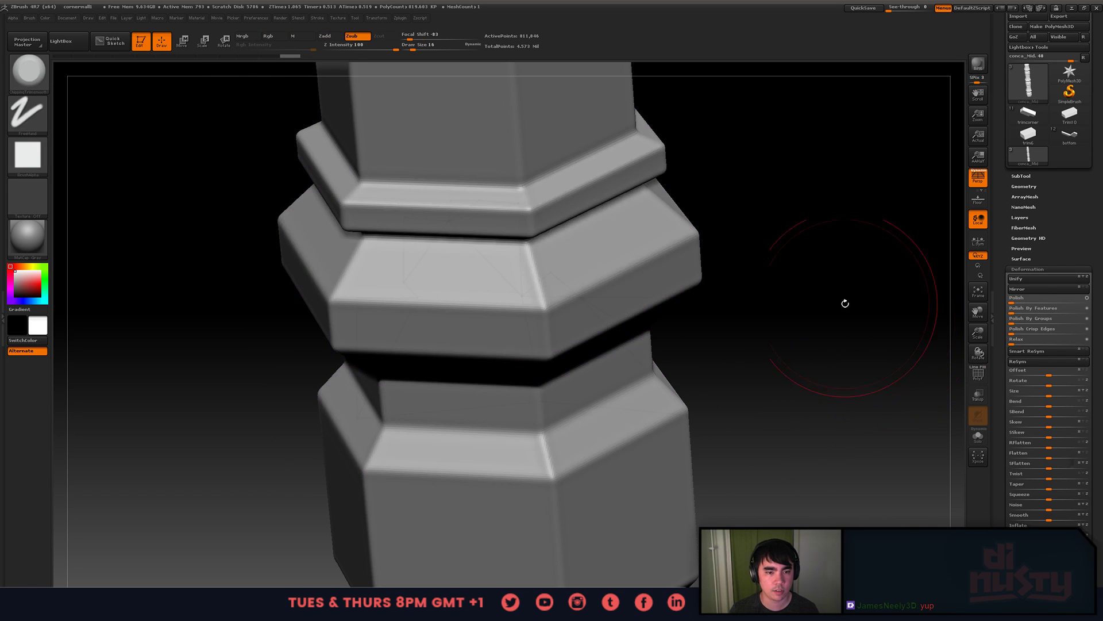
- Compare the collar's edges before and after polishing by stepping through the undo history, ending on the polished version
key("ctrl+z")
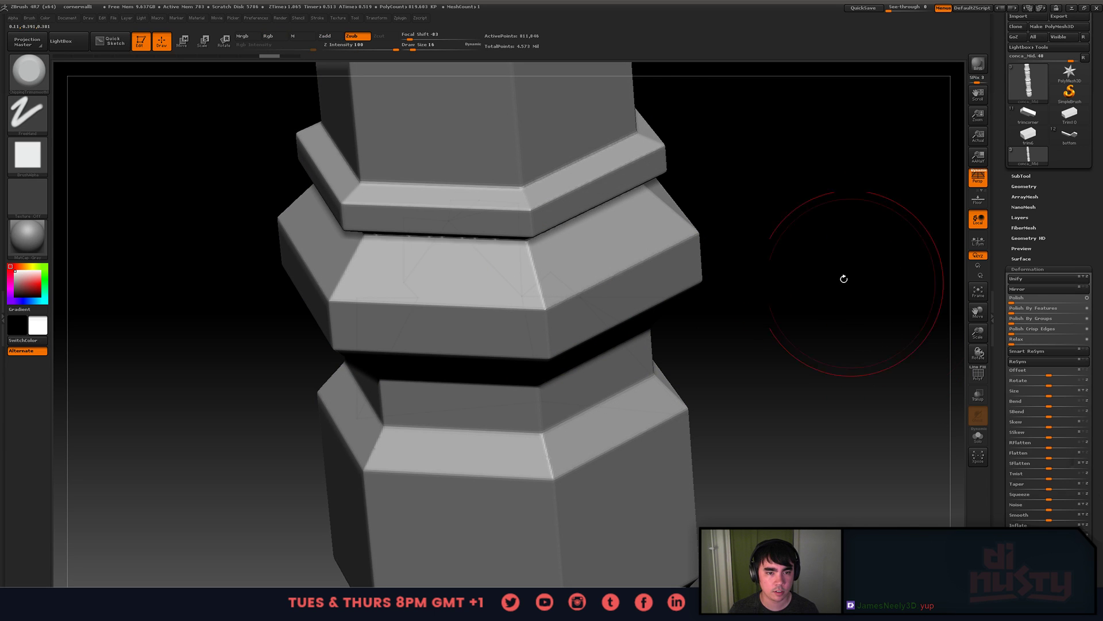
left_click_drag(269, 56, 290, 57)
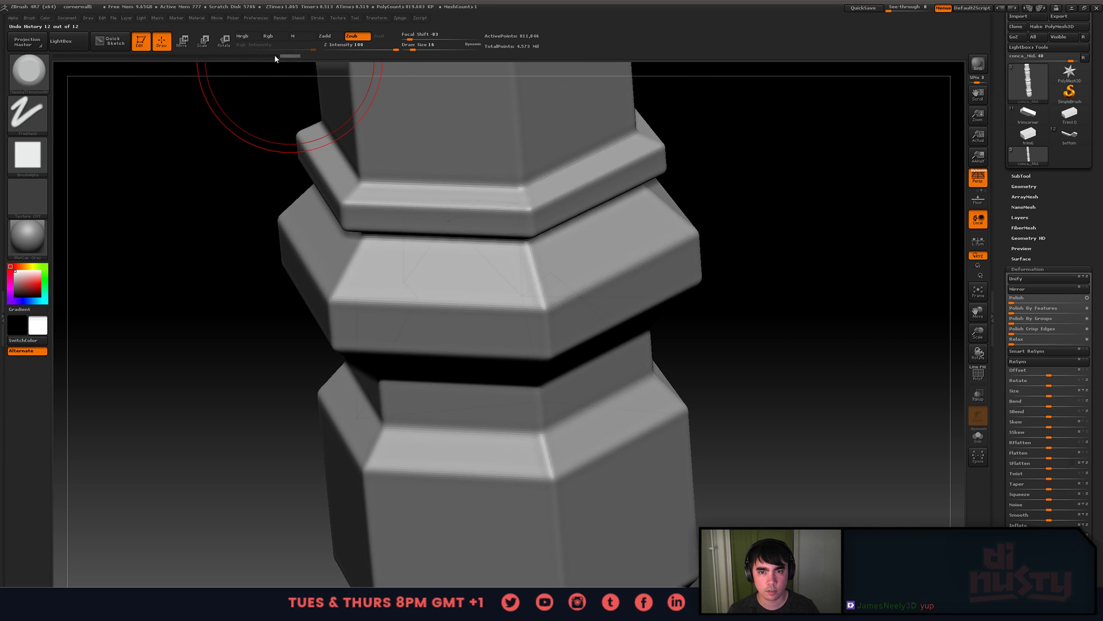
left_click(274, 56)
left_click(291, 56)
left_click(274, 56)
left_click(290, 56)
left_click(274, 55)
left_click(292, 54)
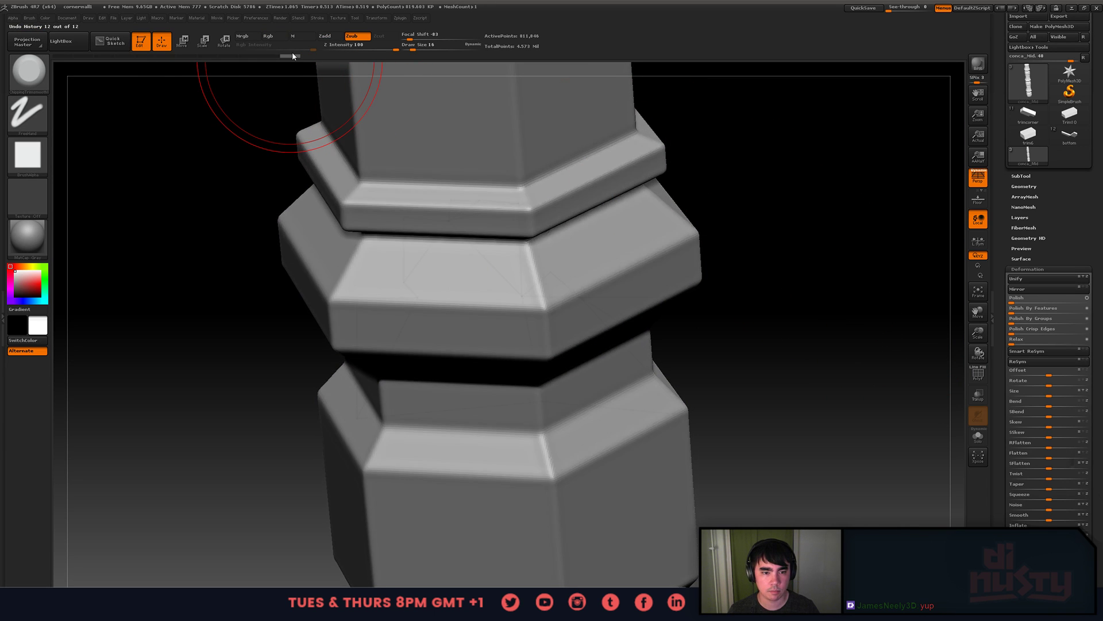
left_click(273, 56)
left_click(291, 55)
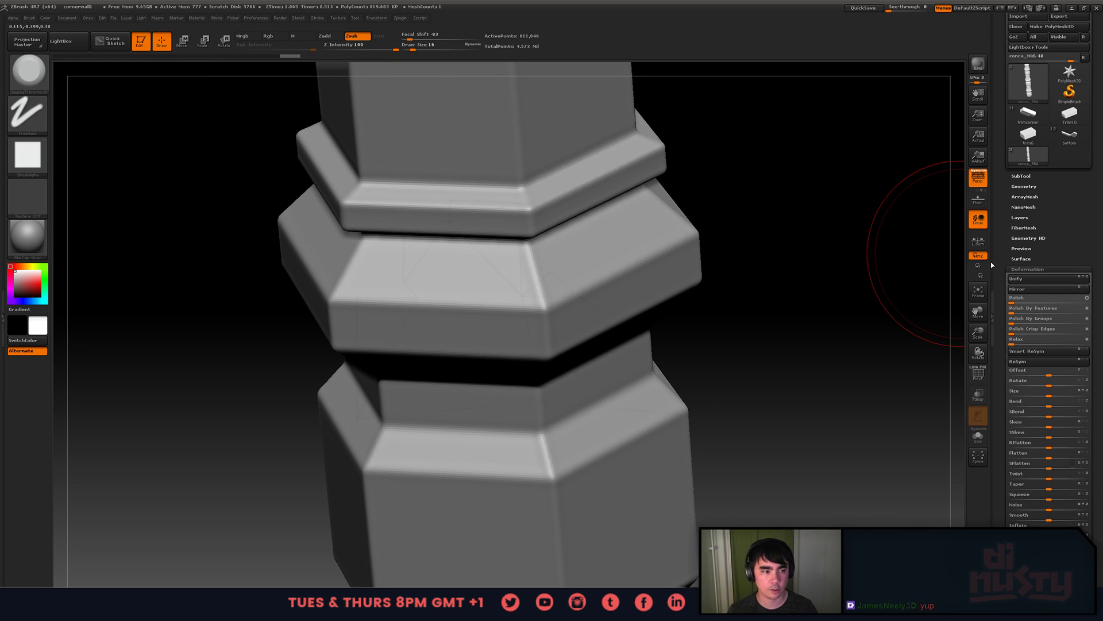
- Try chipping the collar's front corner with a draw size of 5, undo the strokes and restore the polished state
mouse_move(638, 263)
left_mouse_down()
mouse_move(549, 310)
mouse_move(541, 301)
mouse_move(560, 302)
left_mouse_up()
key("ctrl+z")
key("space")
left_click(609, 282)
key("ctrl+z")
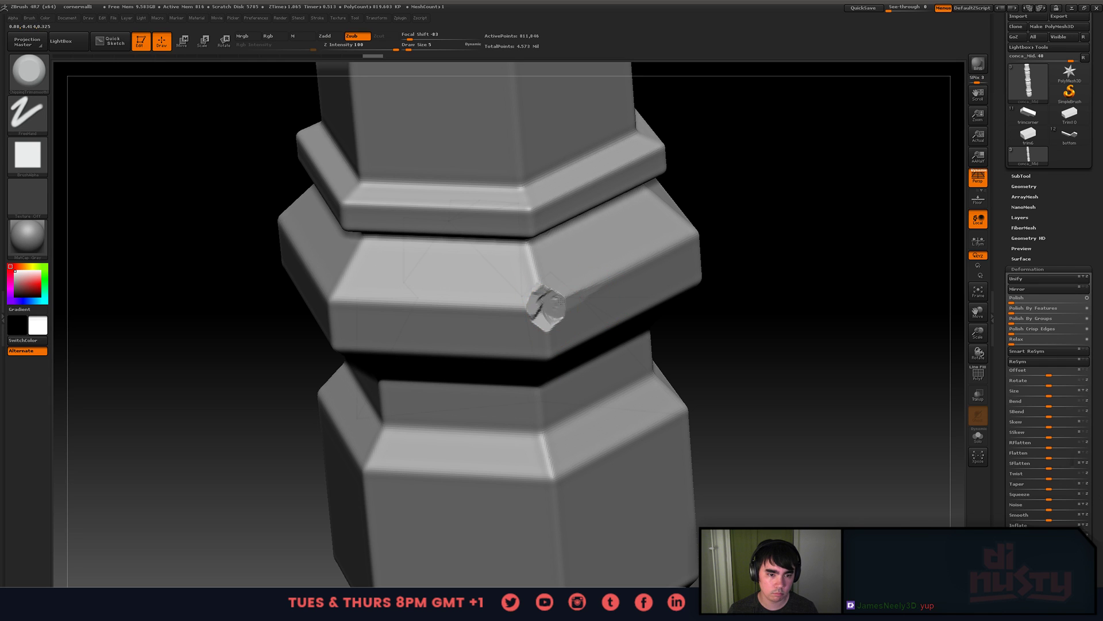
key("ctrl+z")
key("ctrl+z")
key("ctrl+z")
key("ctrl+z")
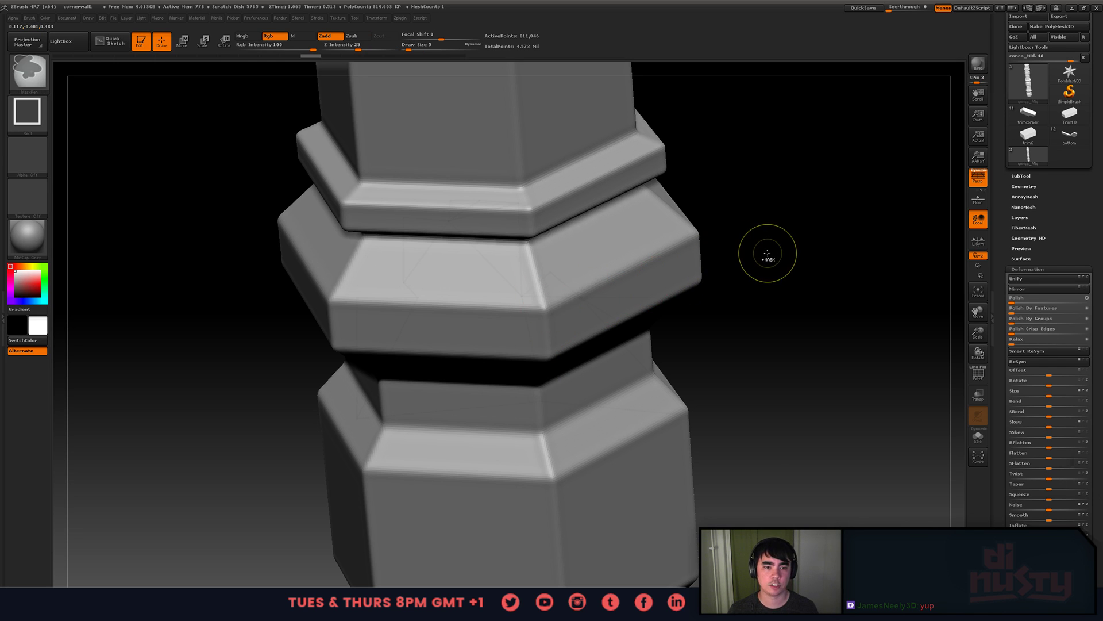
key("ctrl+z")
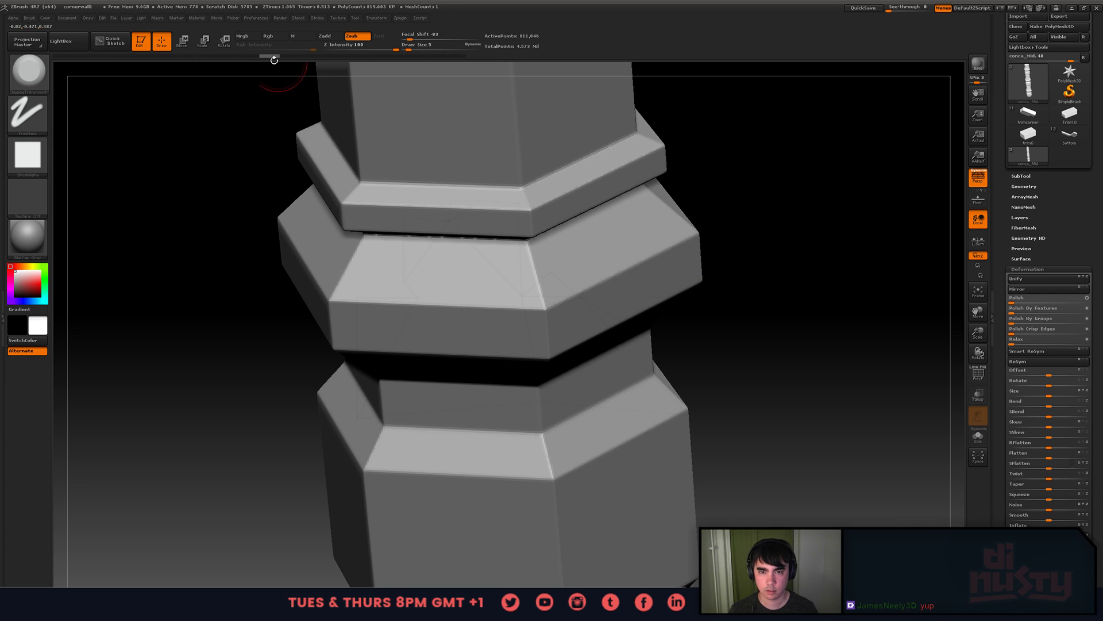
left_click(285, 57)
- Examine the polished column sections and the carved doorway column in the temple reference photo
left_click_drag(828, 306, 804, 335)
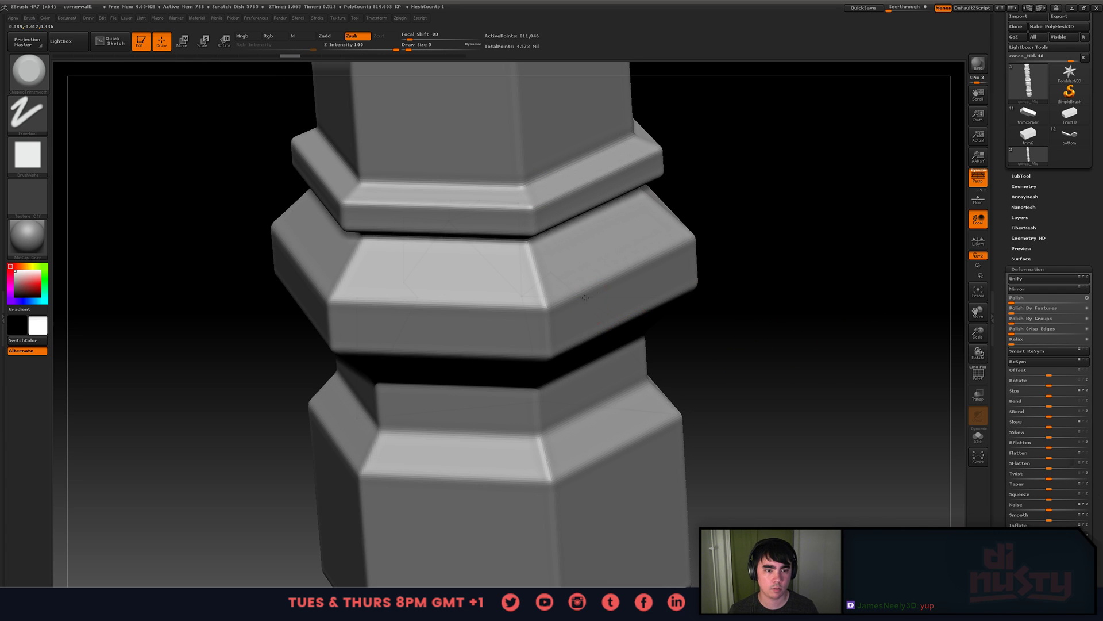
left_click_drag(691, 352, 813, 296)
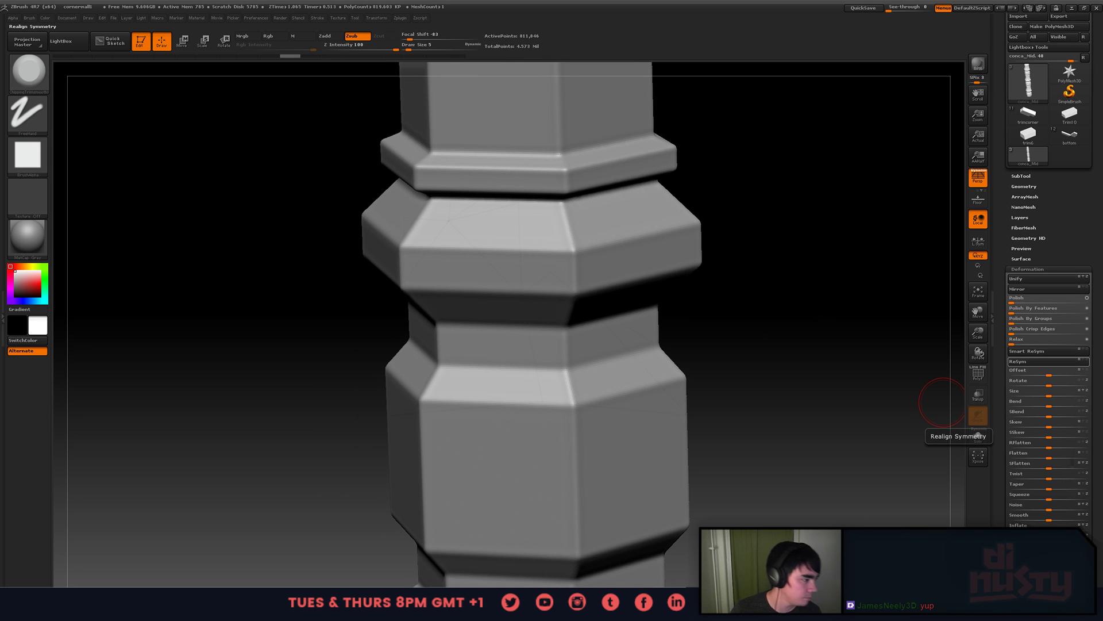
key("alt+Tab")
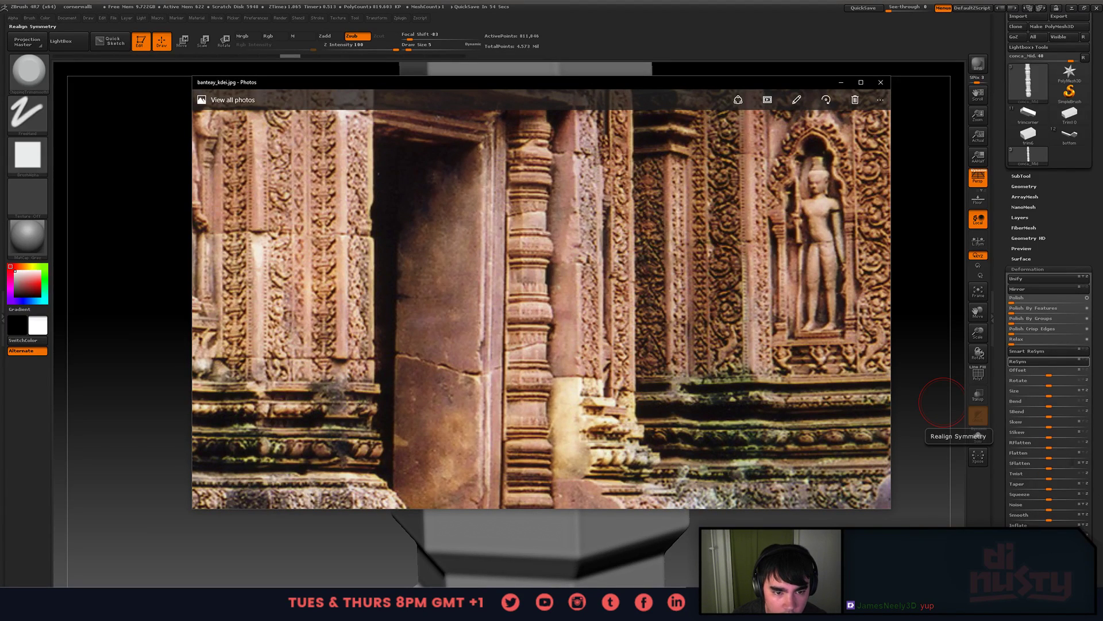
key("Right")
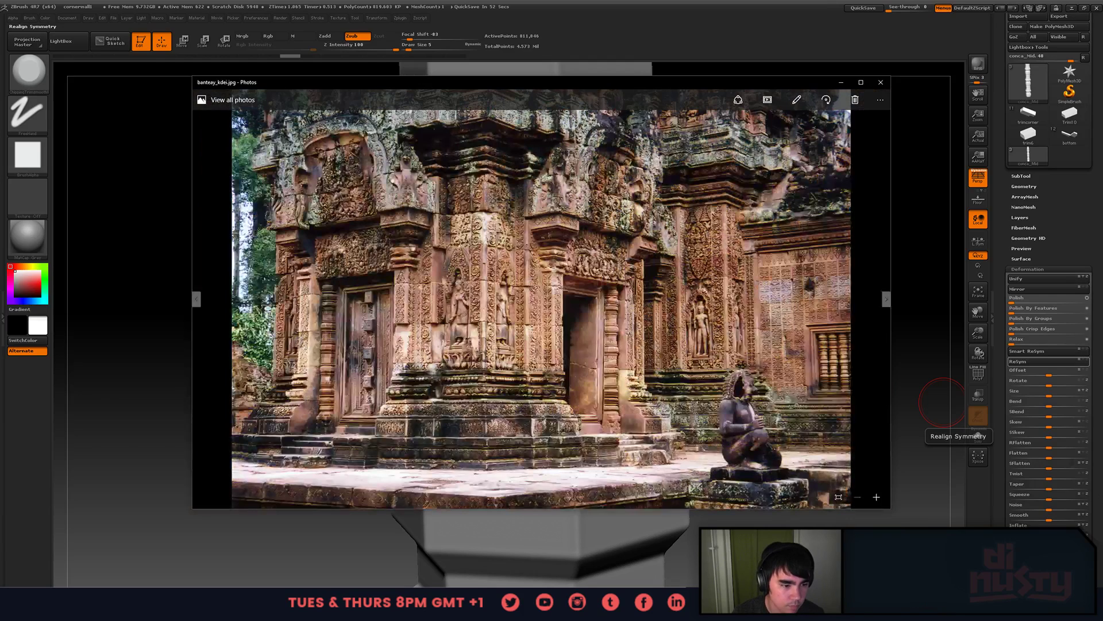
scroll(575, 287, "up", 4)
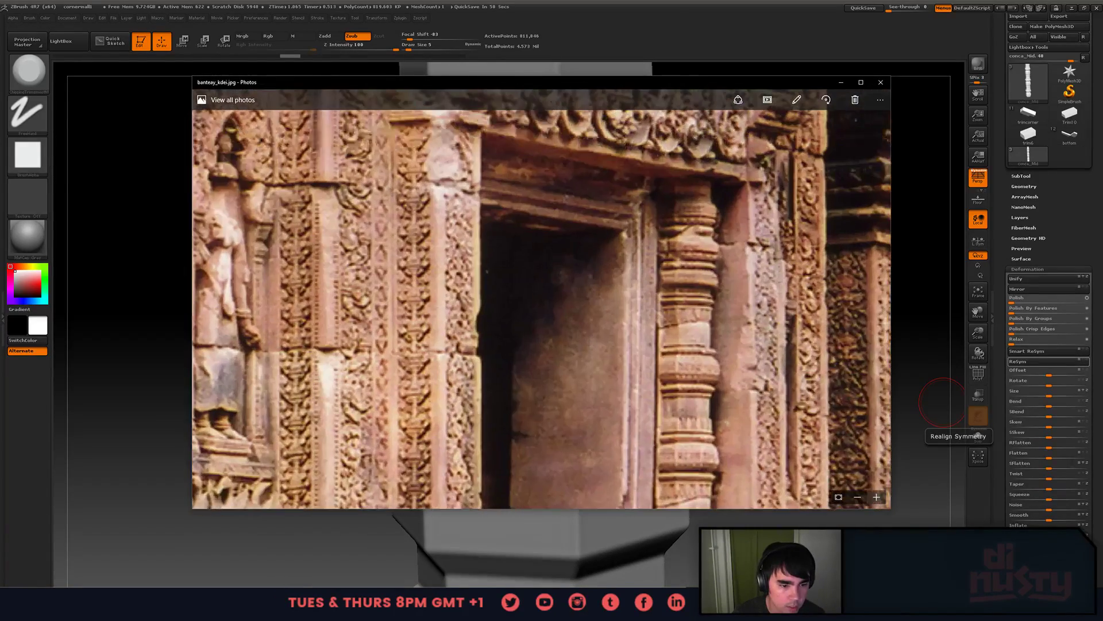
left_click_drag(558, 270, 636, 187)
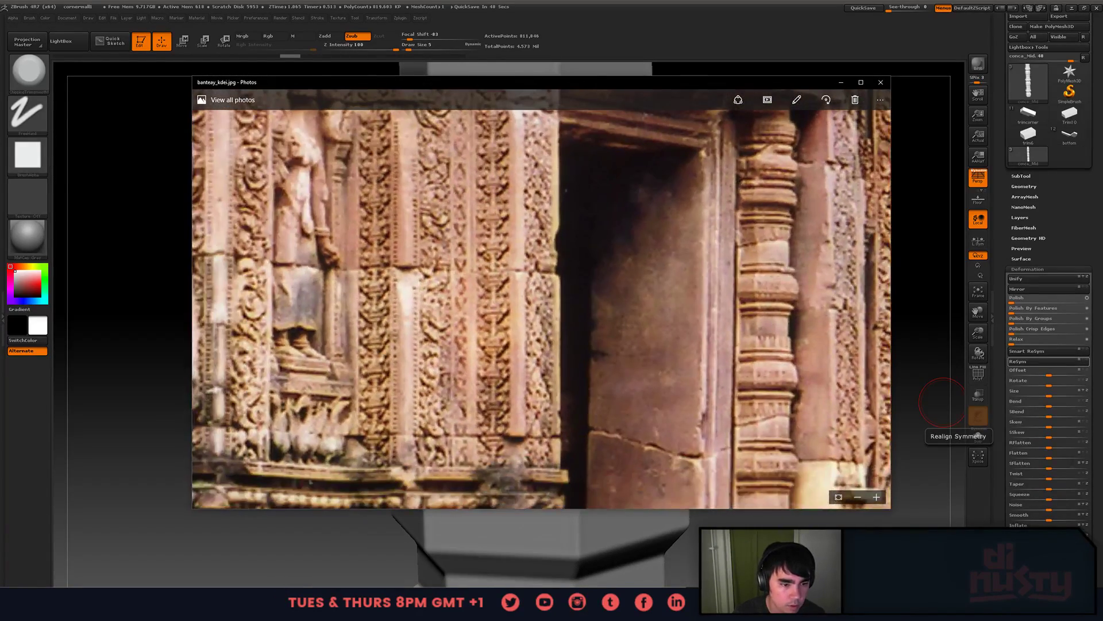
left_click(887, 23)
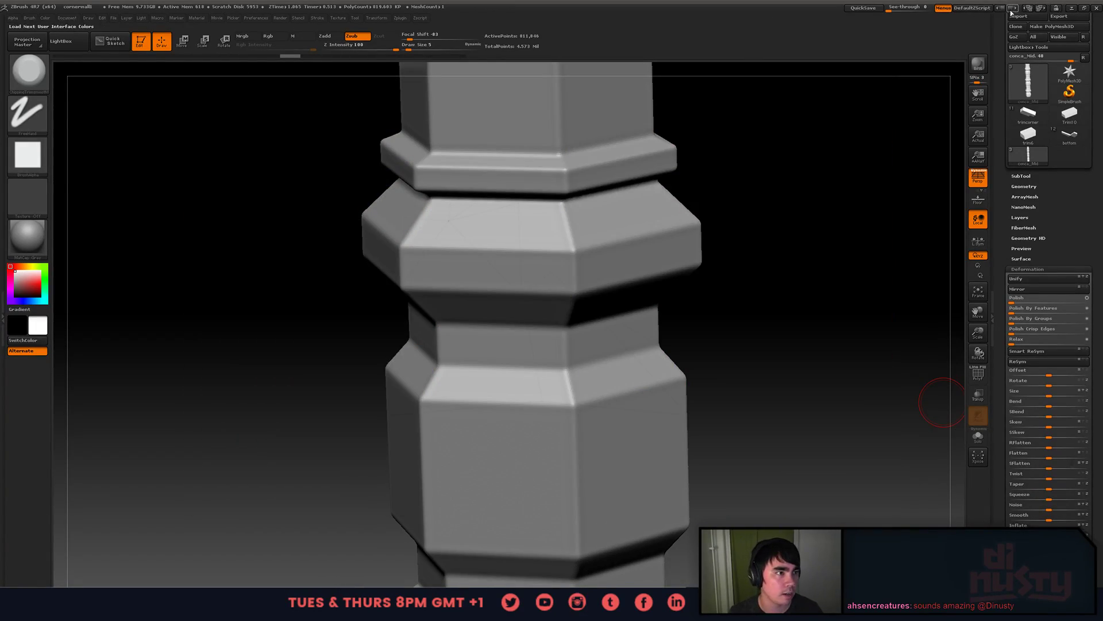
- Compare the column with the reference photo at see-through 35, inspect its hexagonal end, and reset the see-through to 0
left_click(895, 9)
left_click_drag(895, 9, 903, 9)
mouse_move(710, 219)
left_mouse_down()
mouse_move(607, 287)
mouse_move(623, 280)
mouse_move(606, 276)
left_mouse_up()
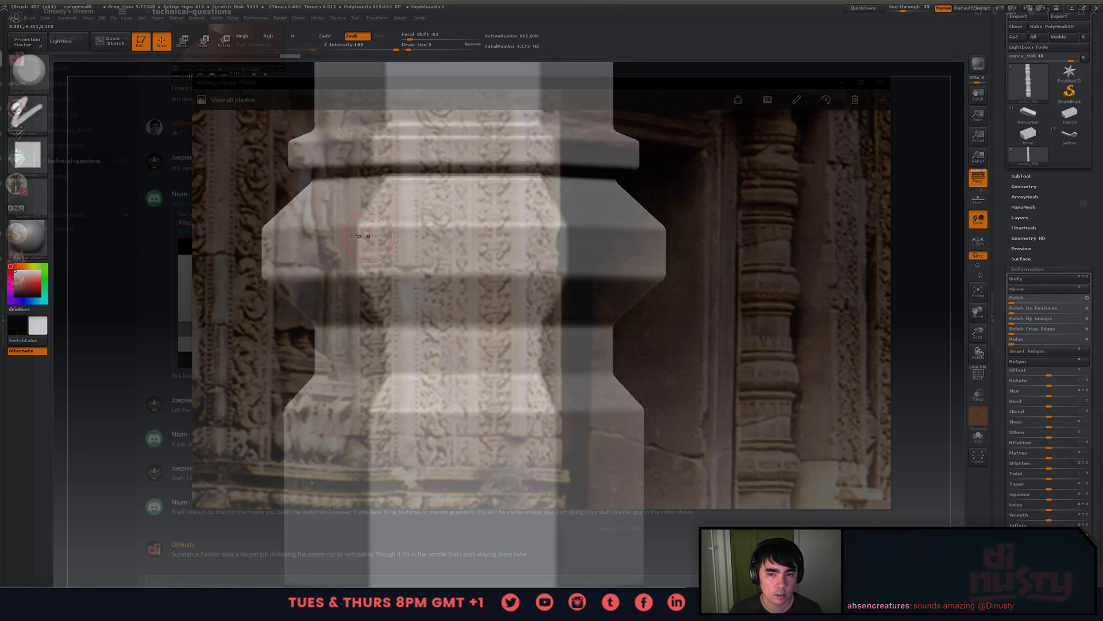
left_click_drag(551, 247, 520, 249)
mouse_move(586, 296)
left_mouse_down()
mouse_move(580, 345)
mouse_move(536, 286)
mouse_move(525, 339)
mouse_move(414, 279)
mouse_move(445, 299)
mouse_move(460, 260)
mouse_move(500, 247)
left_mouse_up()
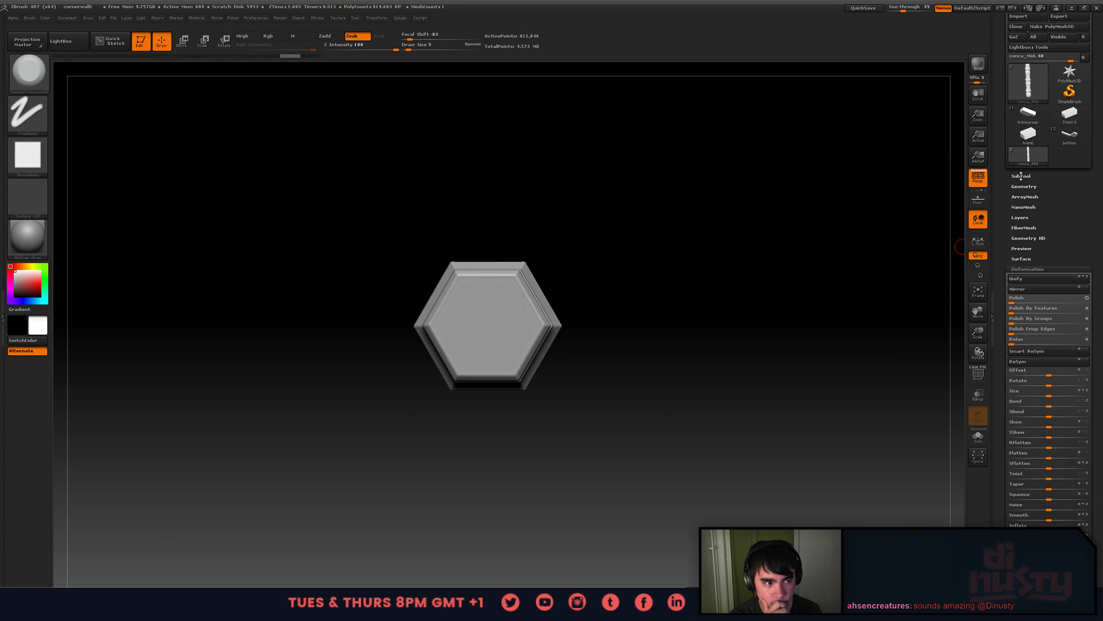
left_click_drag(914, 9, 885, 11)
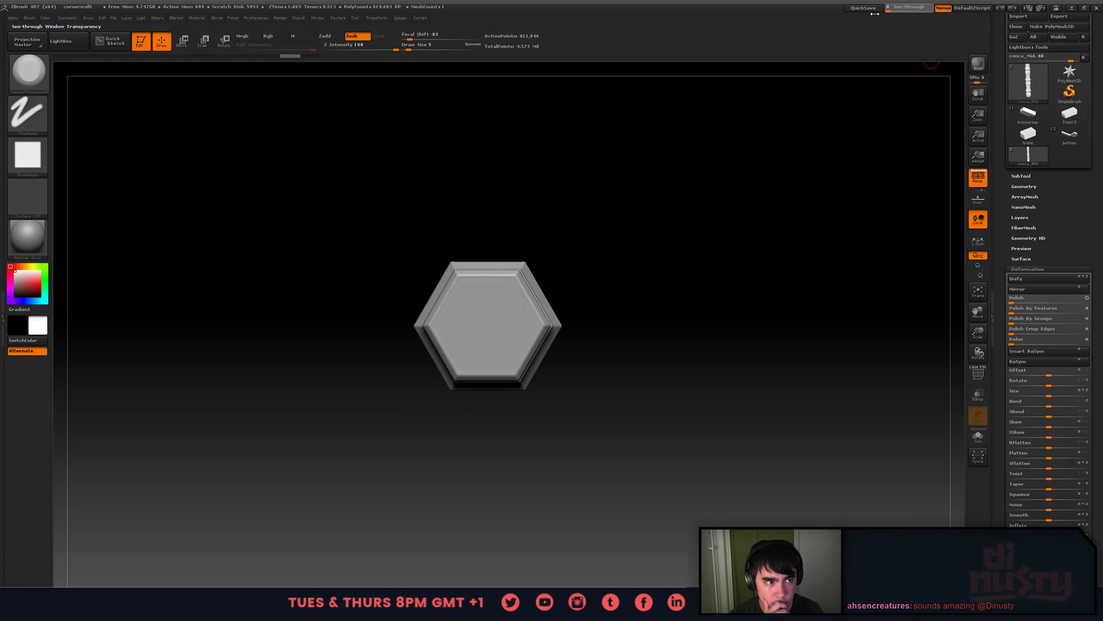
left_click(1044, 269)
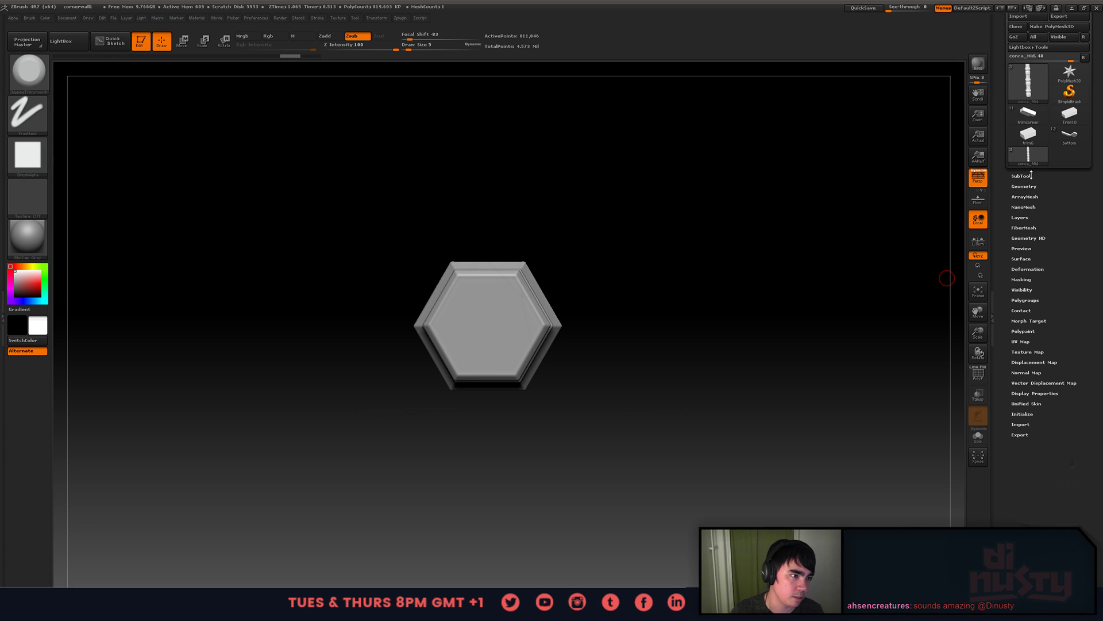
- Try to realign the column's symmetry with Smart ReSym and close the unresponsive program
left_click(1029, 175)
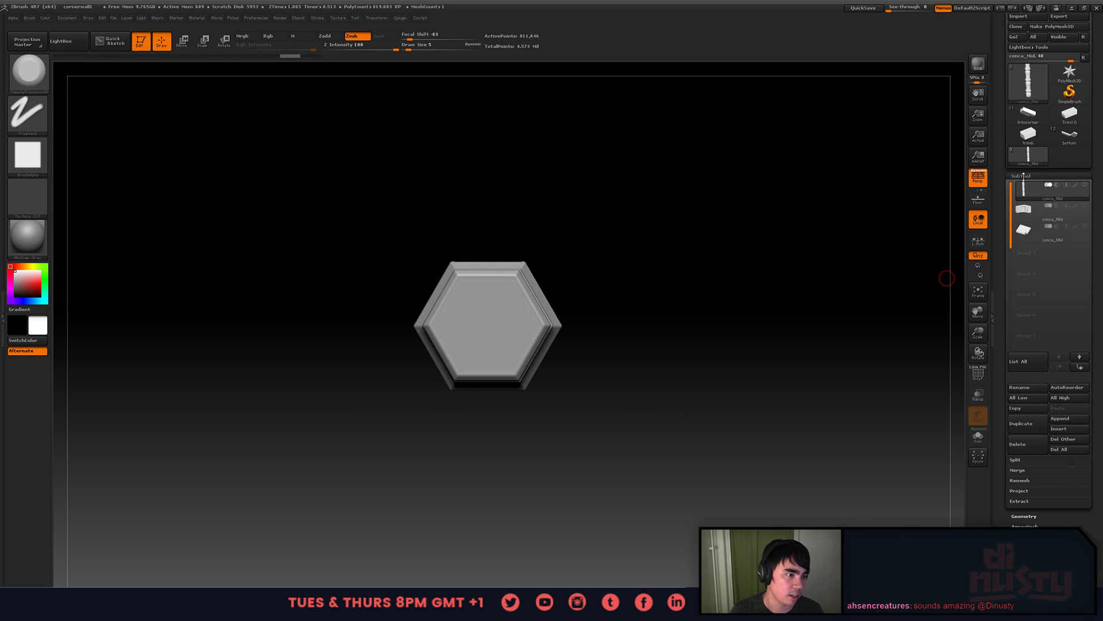
left_click(1026, 175)
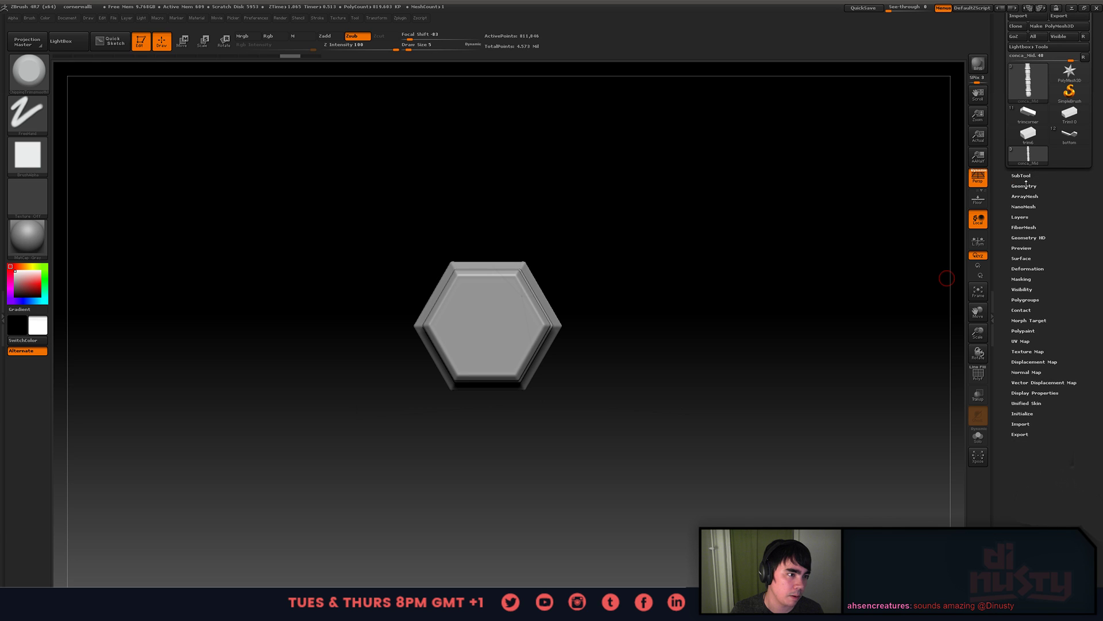
left_click(1026, 185)
left_click(1028, 185)
left_click(1037, 183)
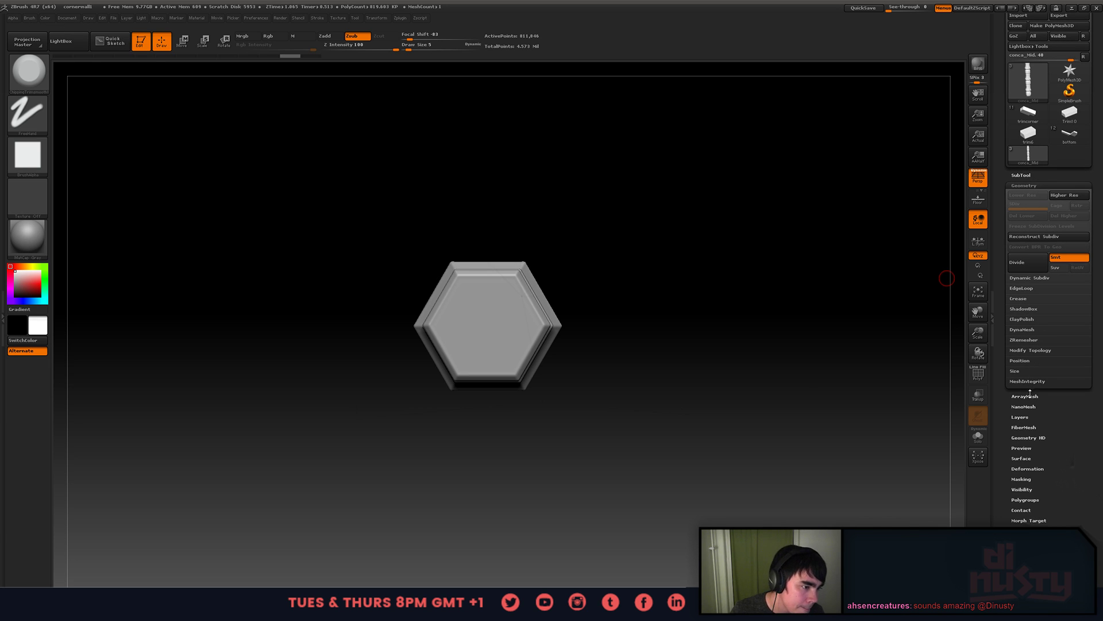
left_click(1034, 185)
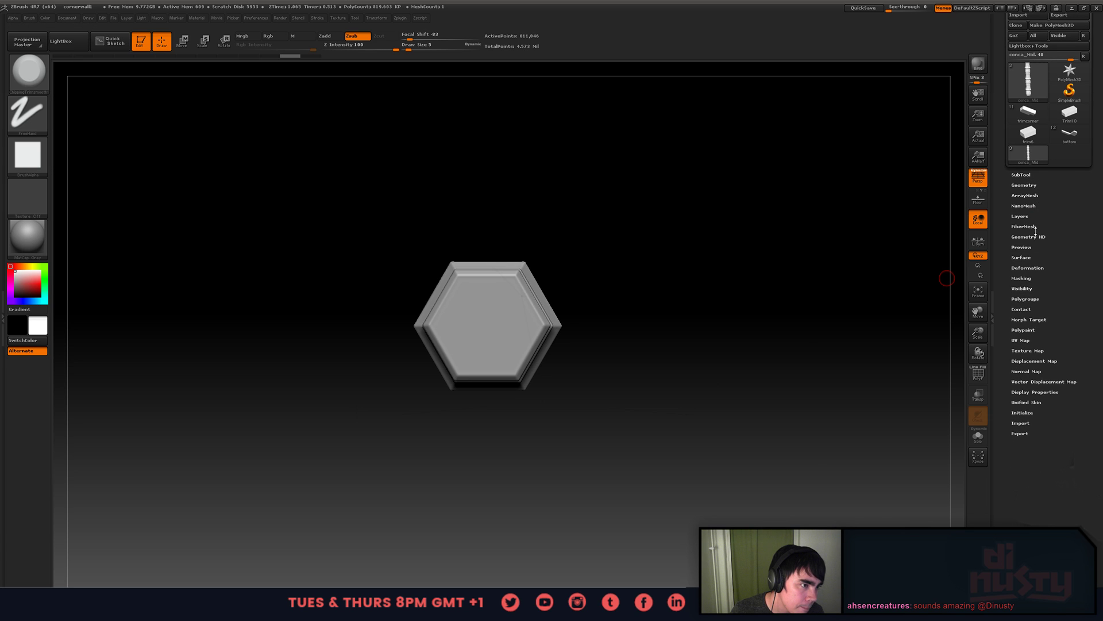
left_click(1036, 267)
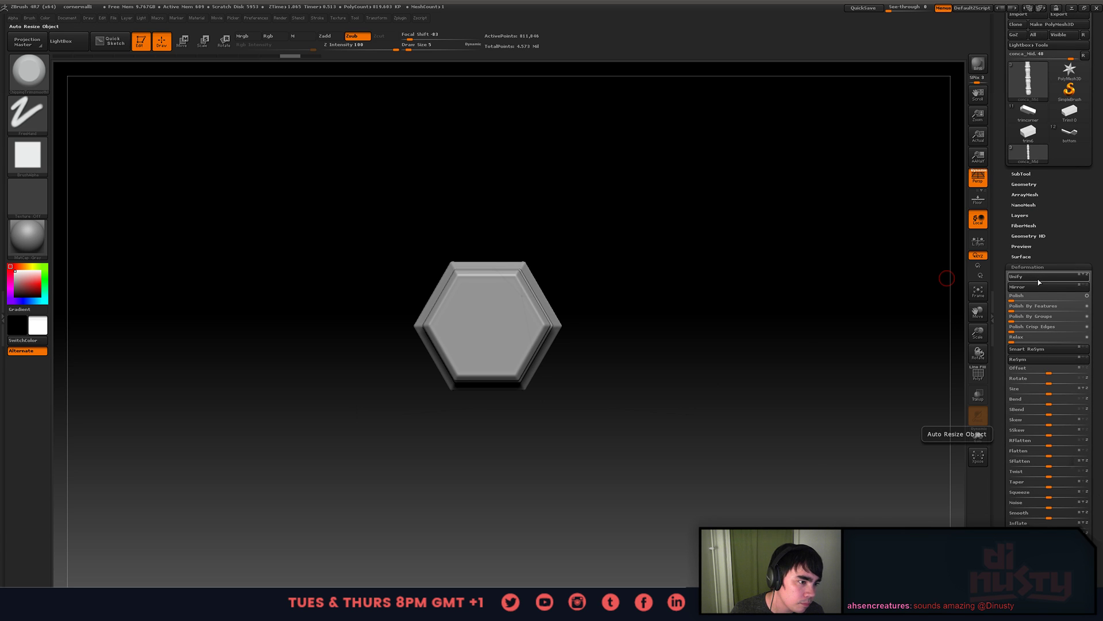
left_click(1053, 349)
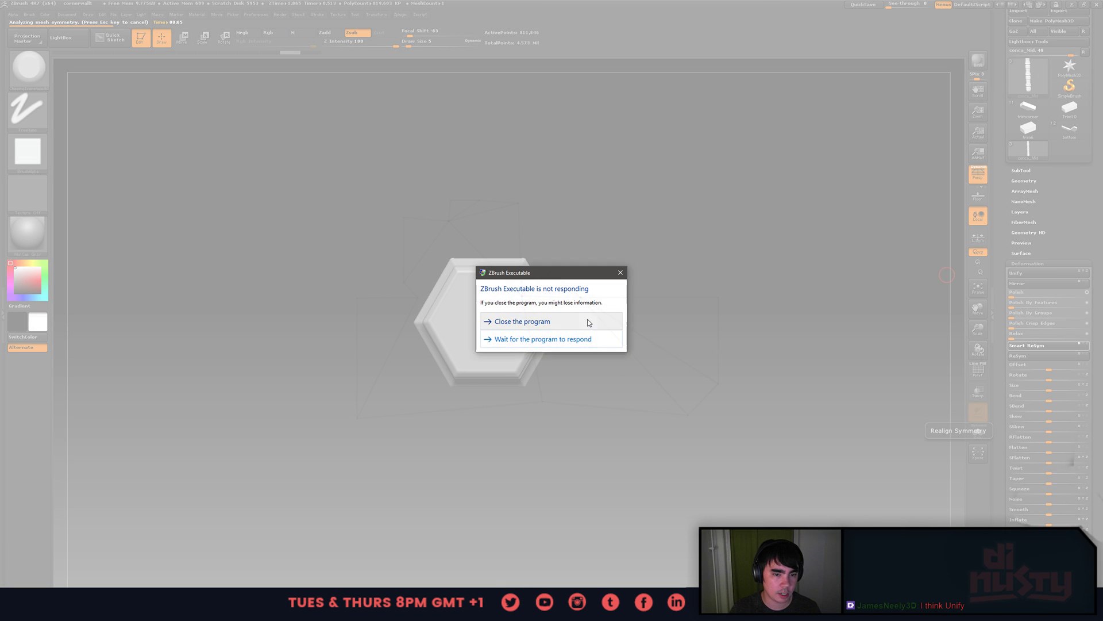
left_click(587, 320)
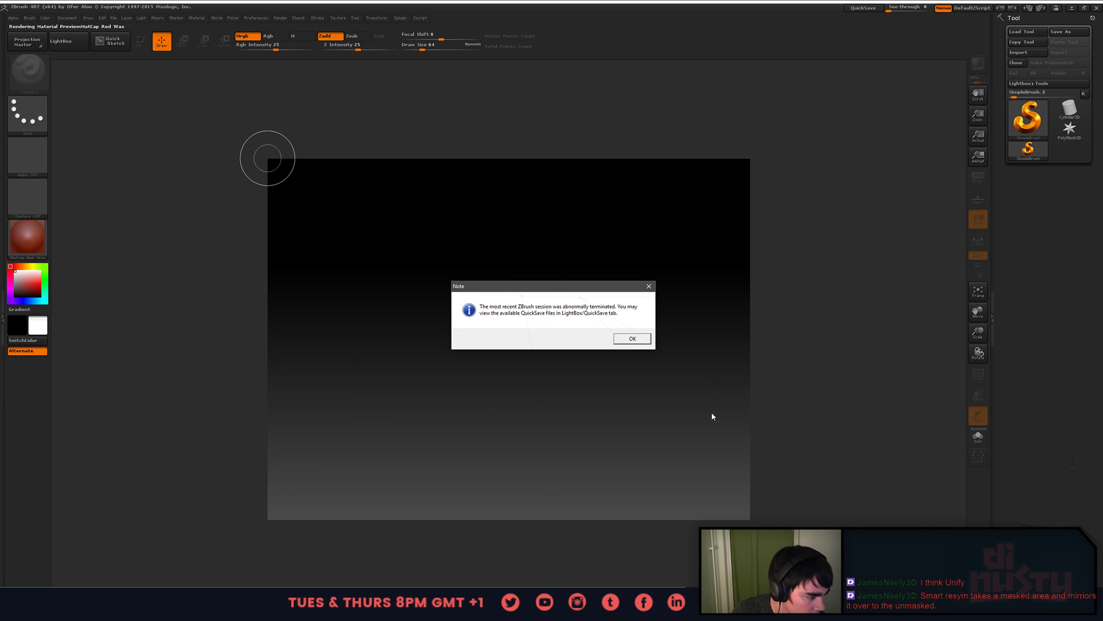
- Try to recover the work from the most recent QuickSave file and clear the stray drawing from the canvas
left_click(635, 338)
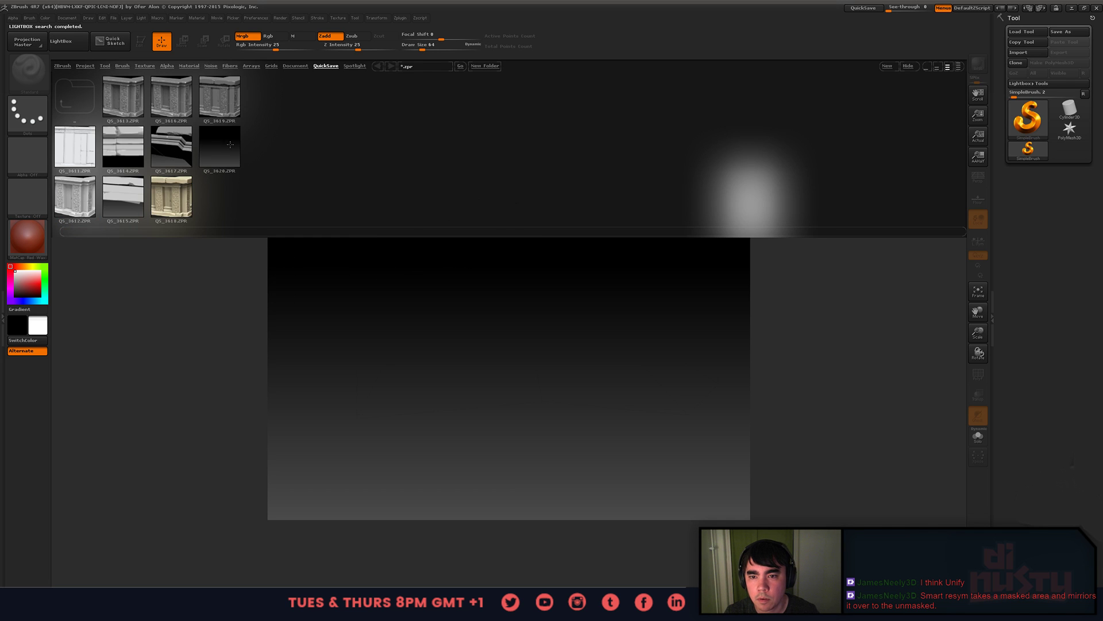
double_click(229, 144)
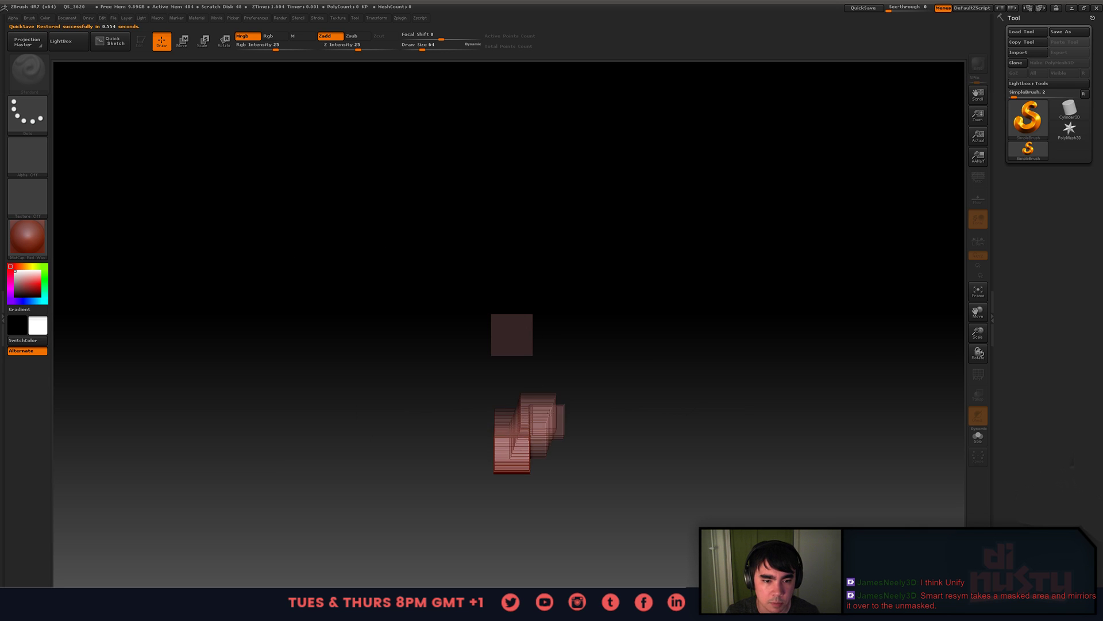
key("ctrl+n")
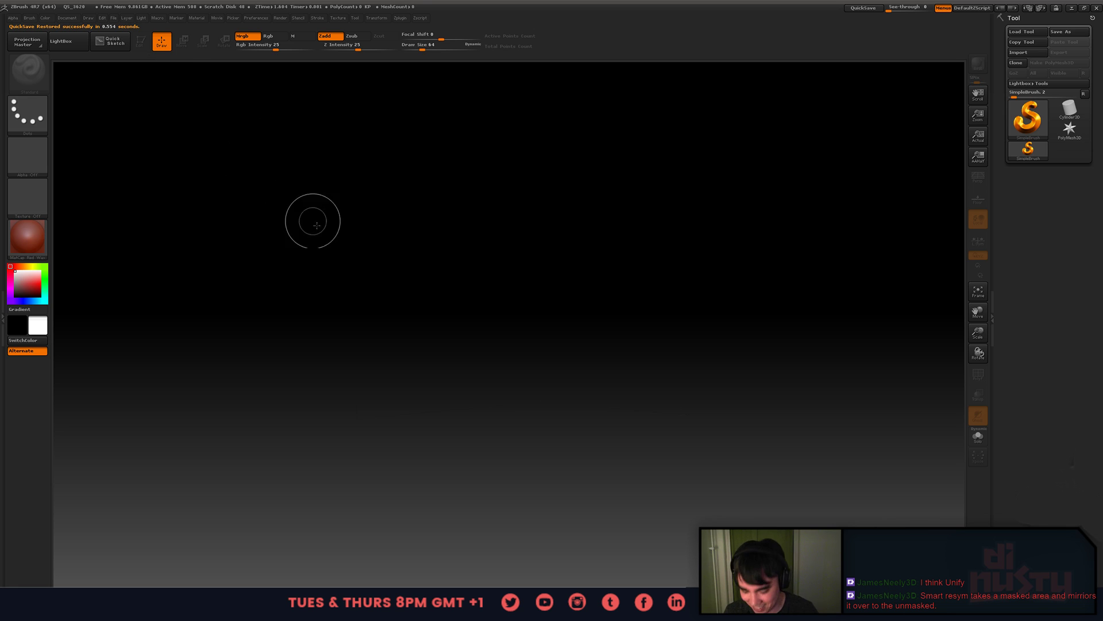
- Load the saved cornerwall1 project from the LightBox project files
key("comma")
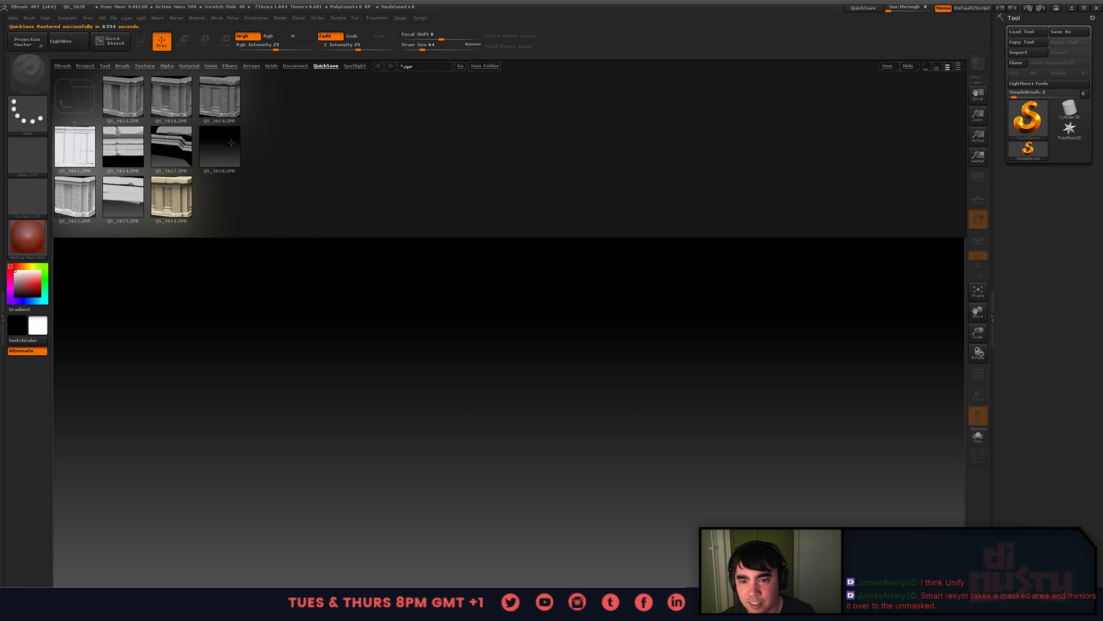
left_click(85, 67)
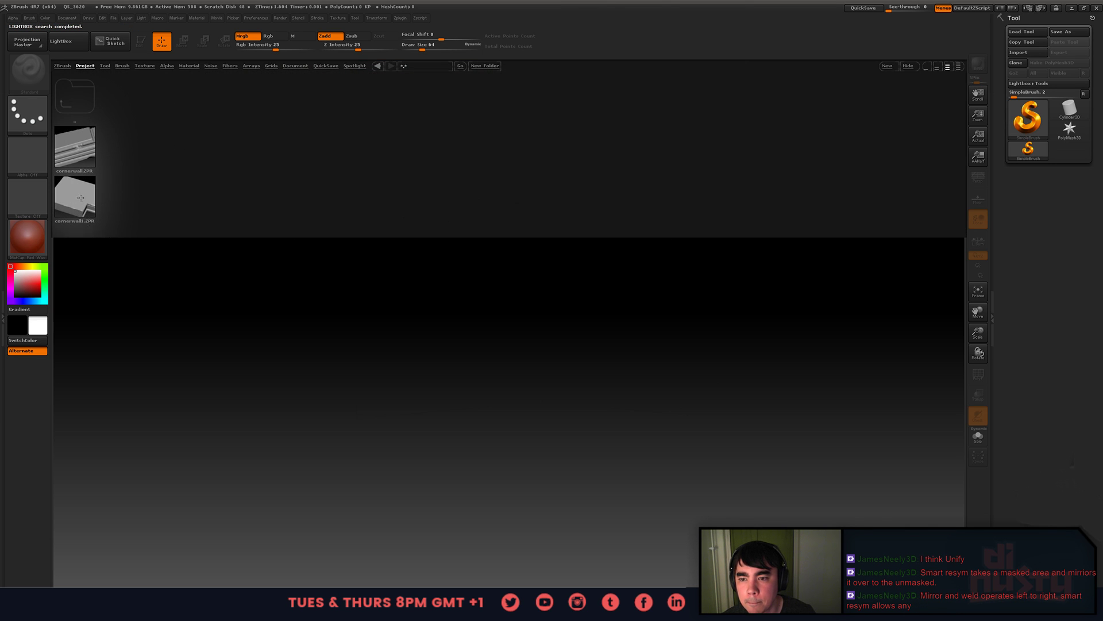
double_click(81, 198)
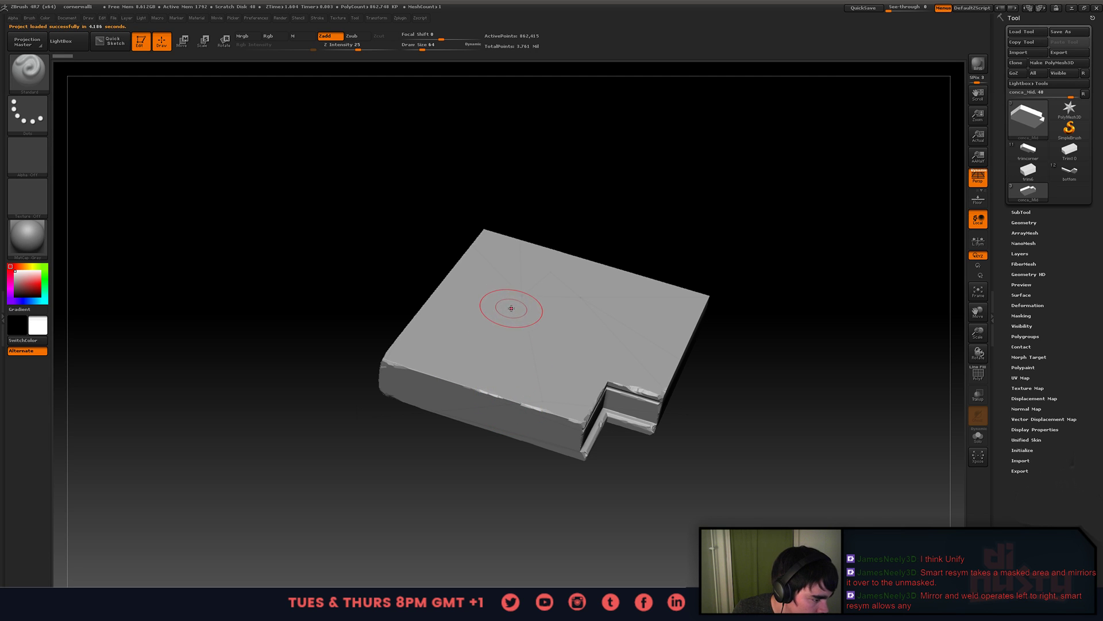
left_click_drag(735, 270, 833, 218)
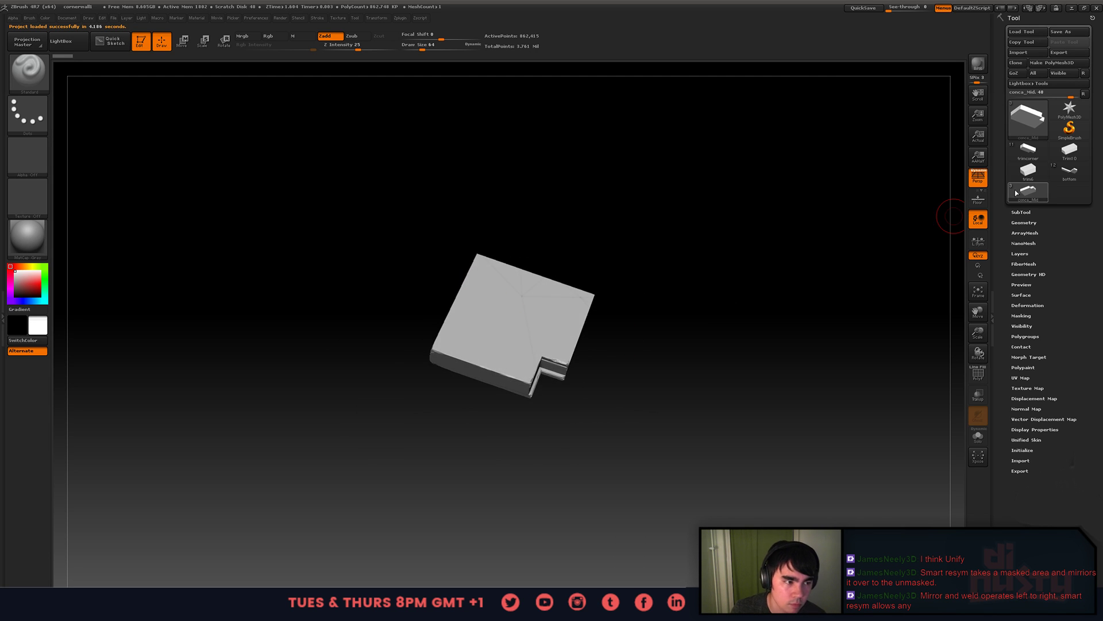
left_click_drag(656, 323, 658, 273)
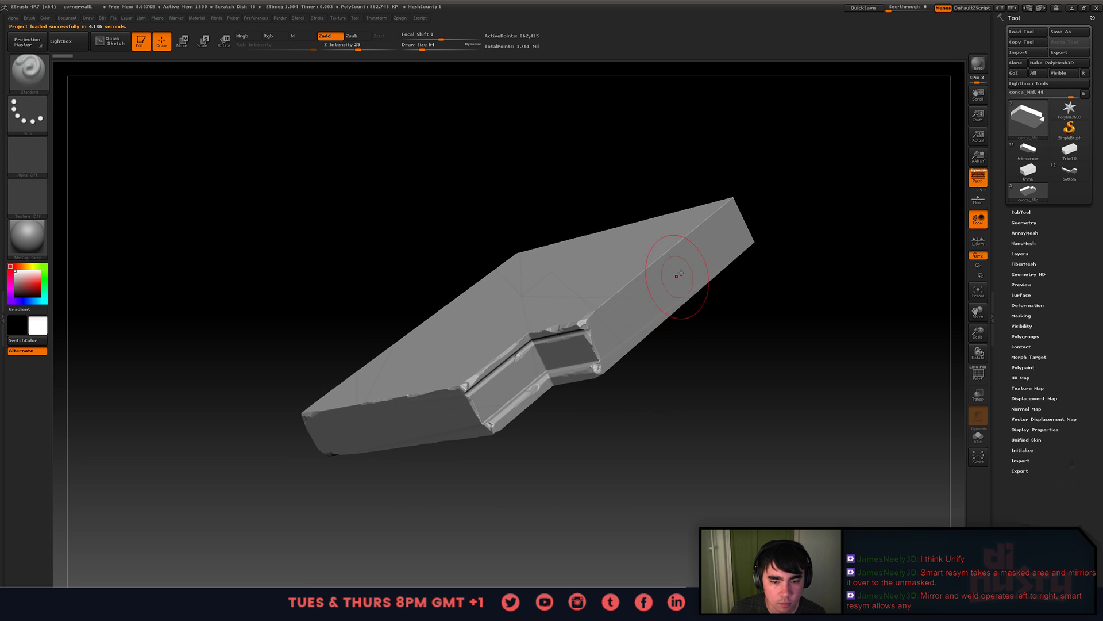
- Select the column subtool, turn on its polyframe display and view its hexagonal end face-on
left_click(1024, 212)
left_click(1028, 224)
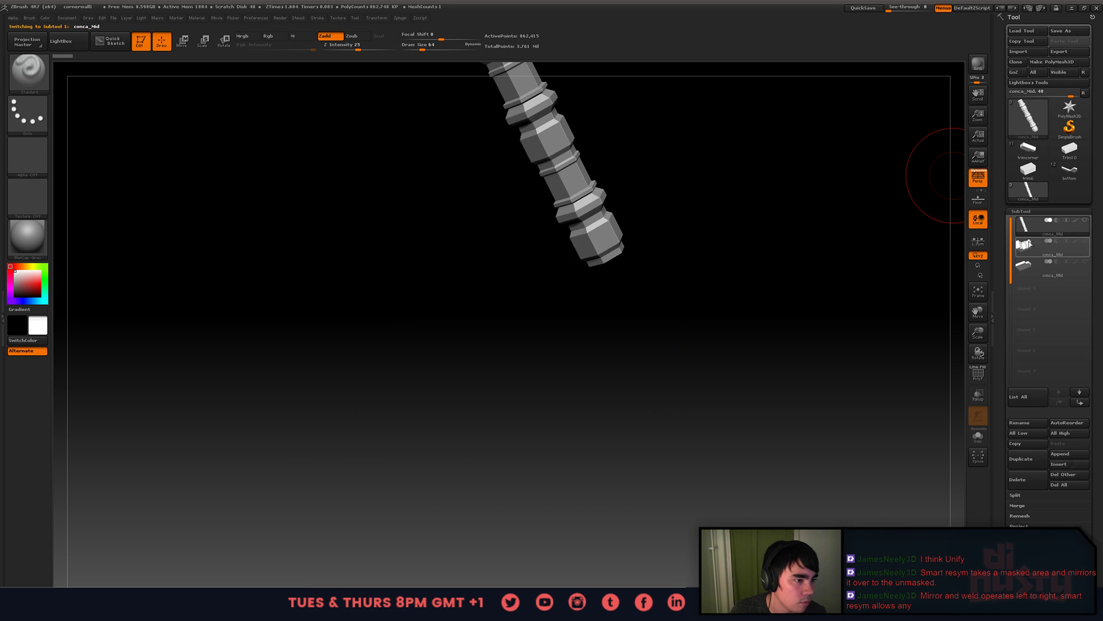
key("f")
key("shift+f")
left_click_drag(722, 345, 674, 226)
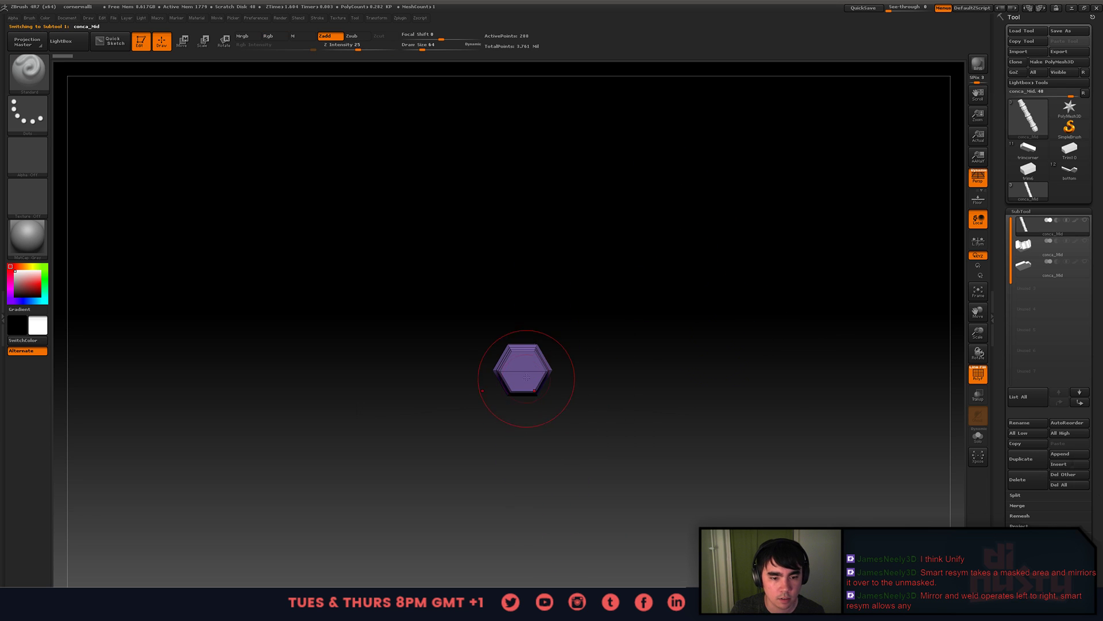
key("f")
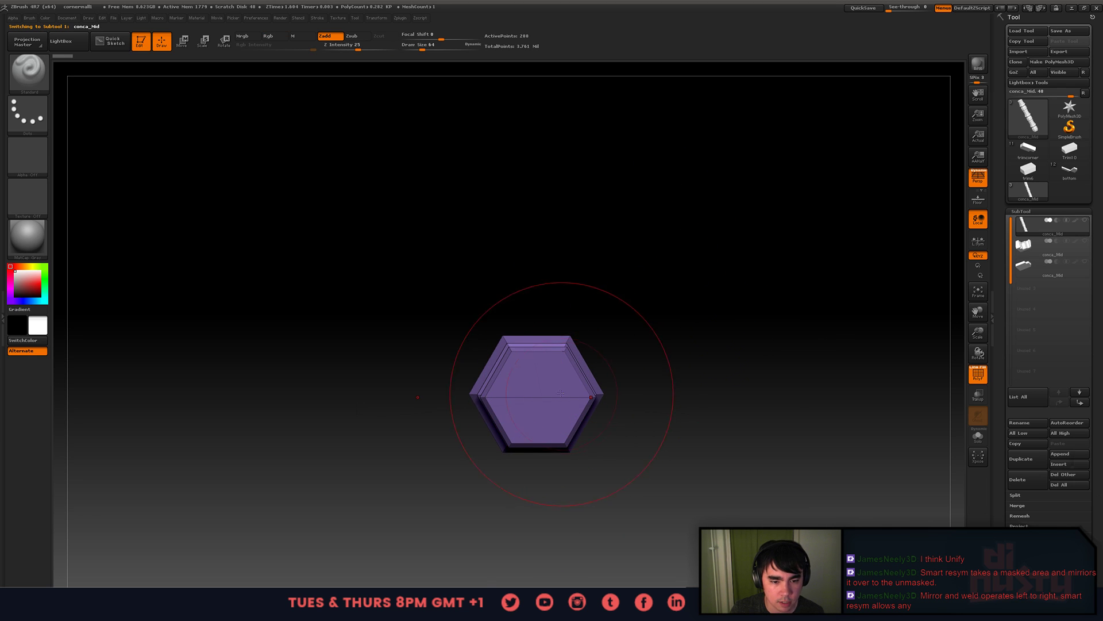
- Switch the column's symmetry to the Y axis and dock the Transform and Material palettes beside the canvas
left_click(338, 18)
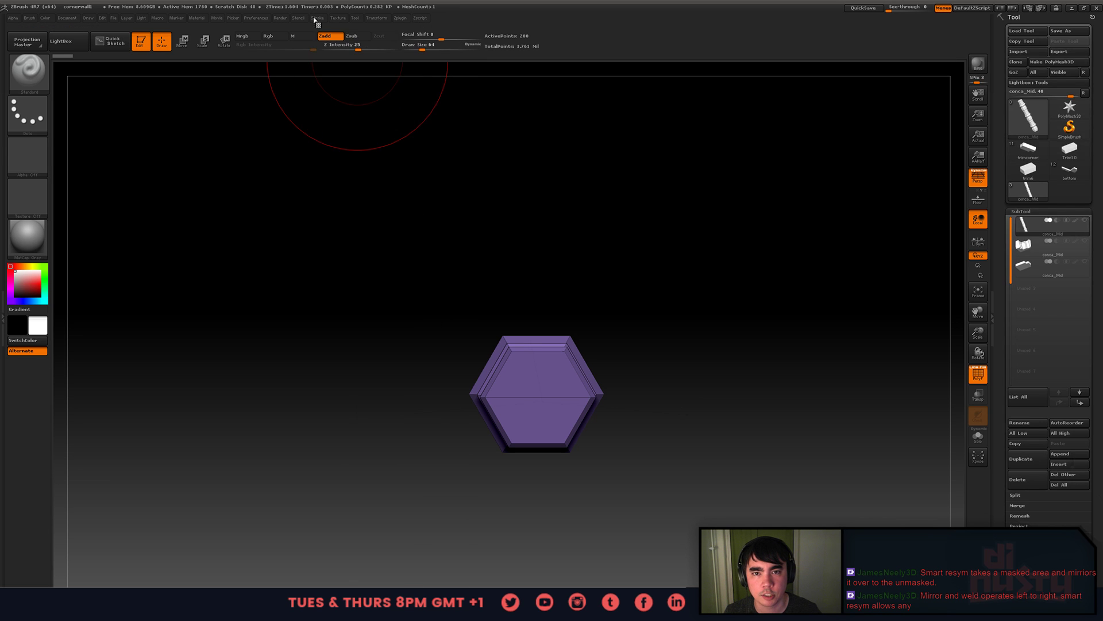
left_click(354, 17)
mouse_move(376, 18)
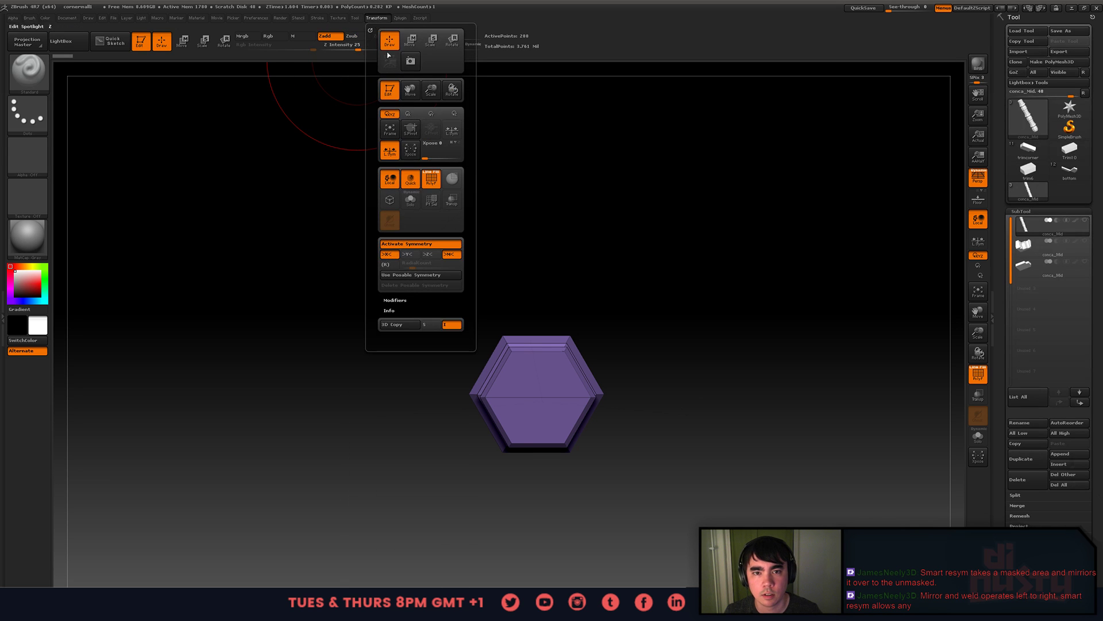
left_click(412, 259)
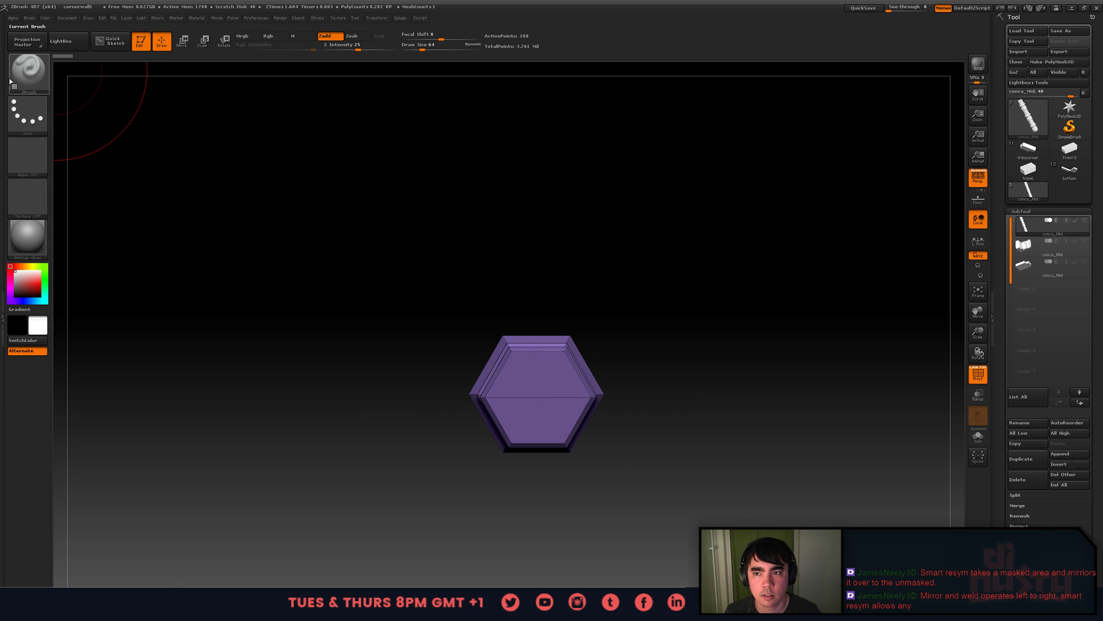
left_click(197, 18)
mouse_move(511, 23)
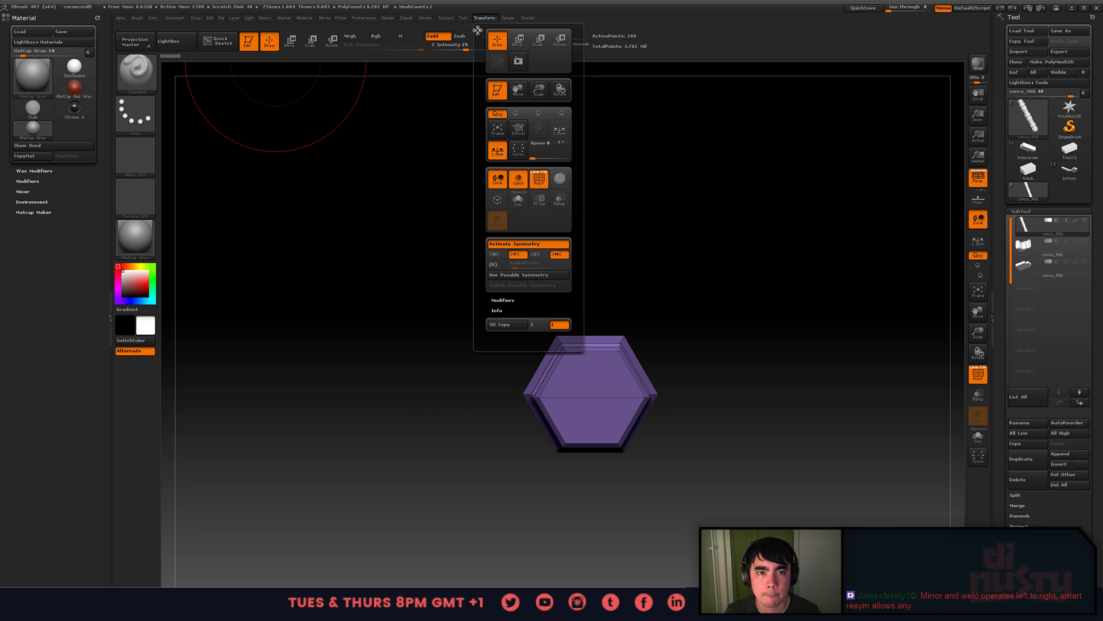
left_click_drag(476, 32, 57, 34)
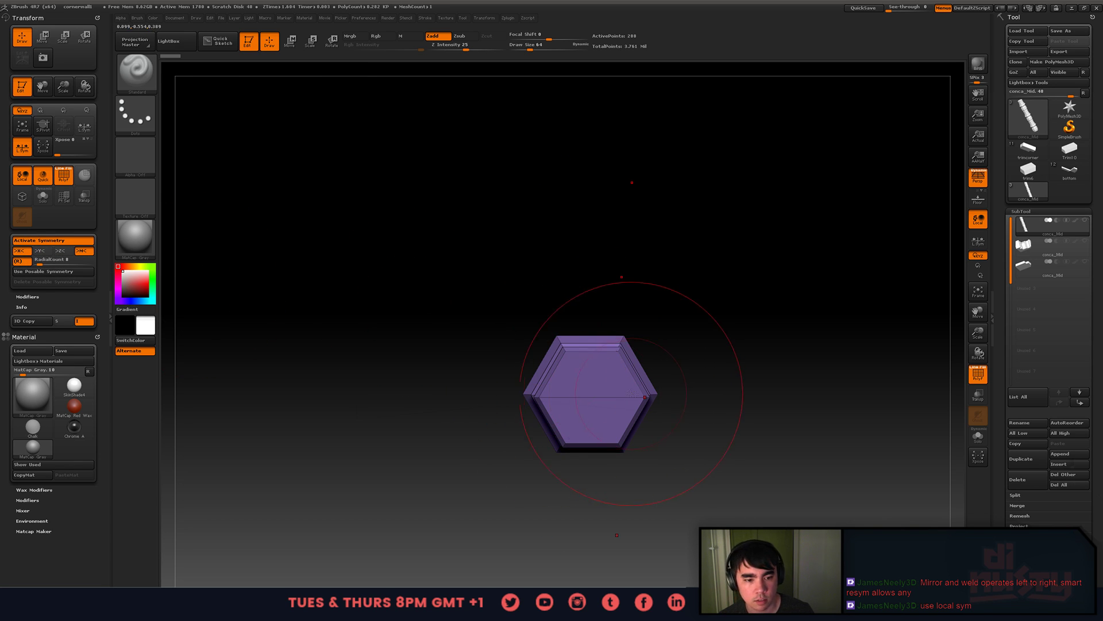
- Set the column's radial symmetry to the Y axis and try posable and local symmetry on it
left_click(43, 252)
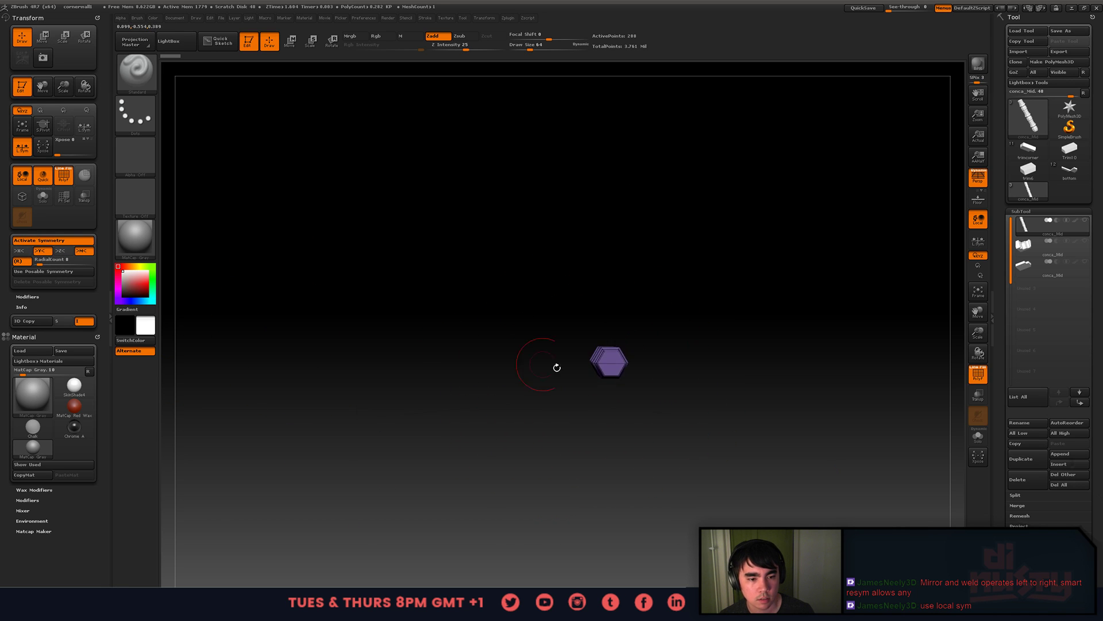
mouse_move(591, 381)
left_mouse_down("alt")
mouse_move(557, 365)
mouse_move(583, 308)
left_mouse_up("alt")
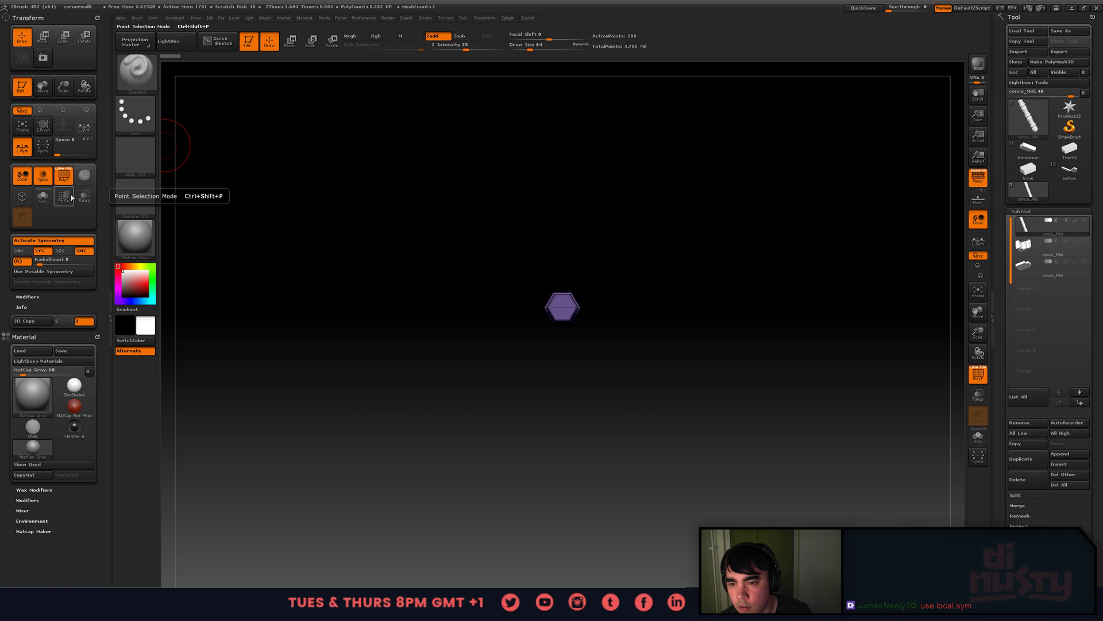
left_click(81, 273)
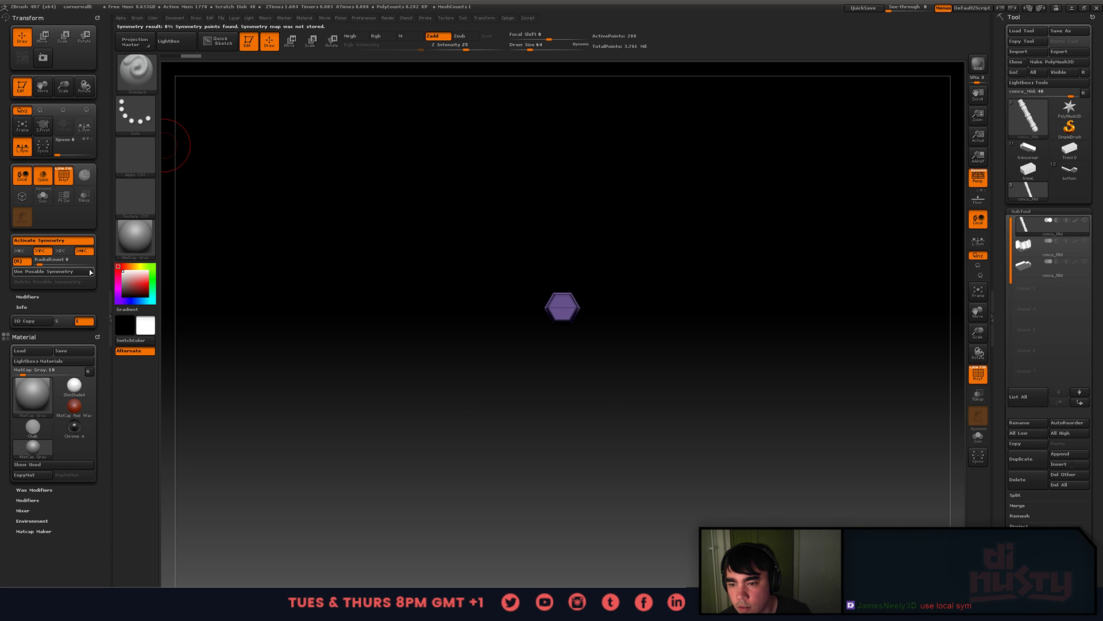
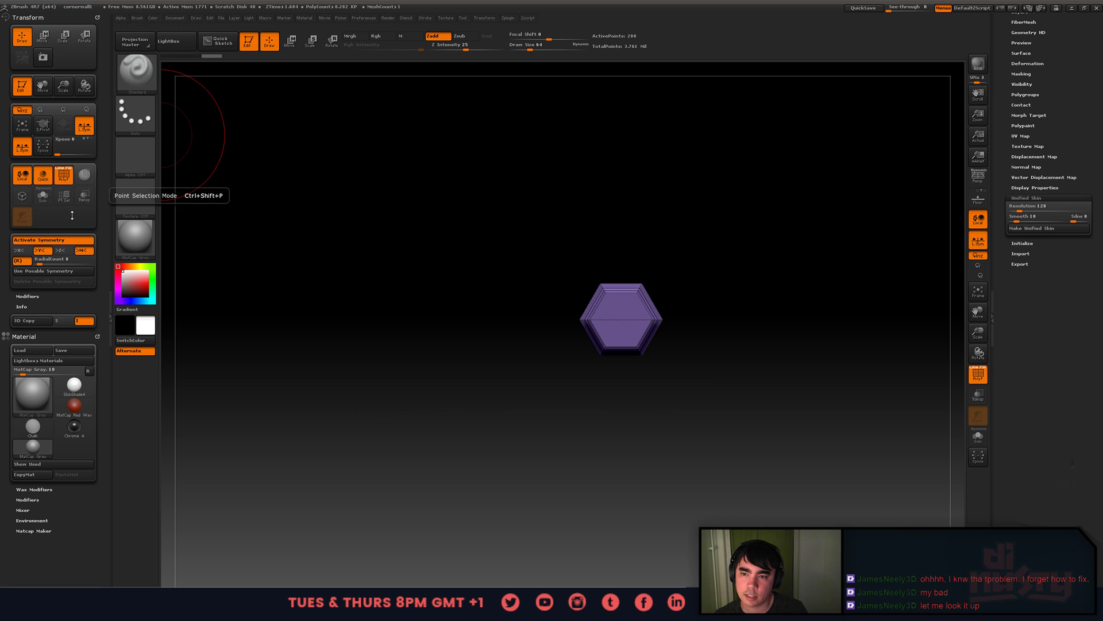
left_click(82, 129)
left_click(84, 129)
left_click_drag(698, 297, 626, 242, "alt")
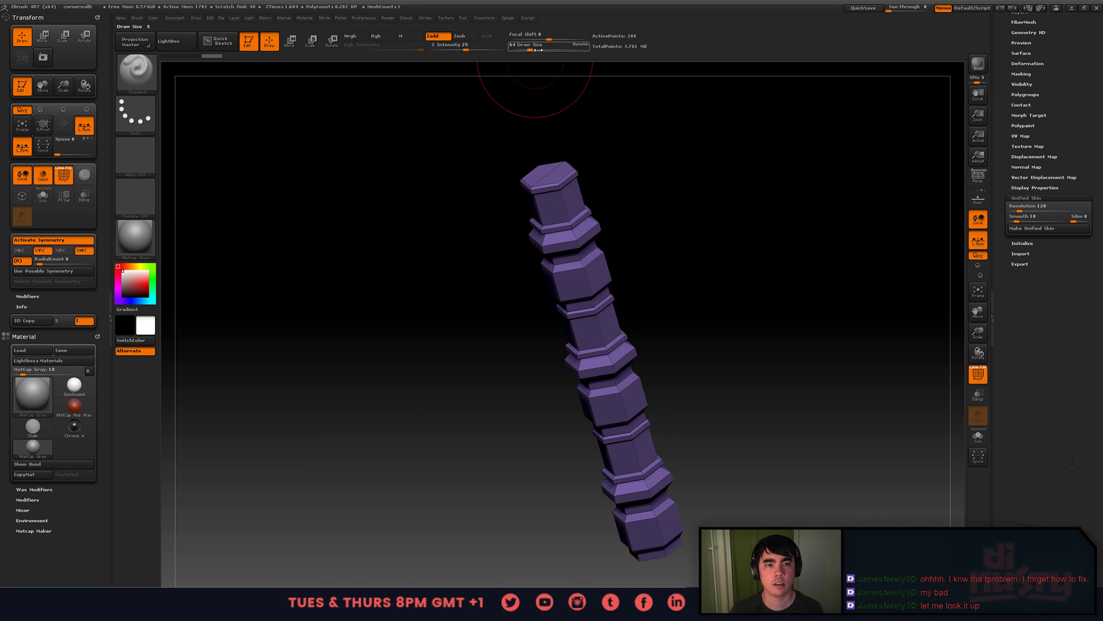
- DynaMesh the whole column with DynaMesh Master after adjusting its target polycount, and turn off the polyframe display
left_click(508, 18)
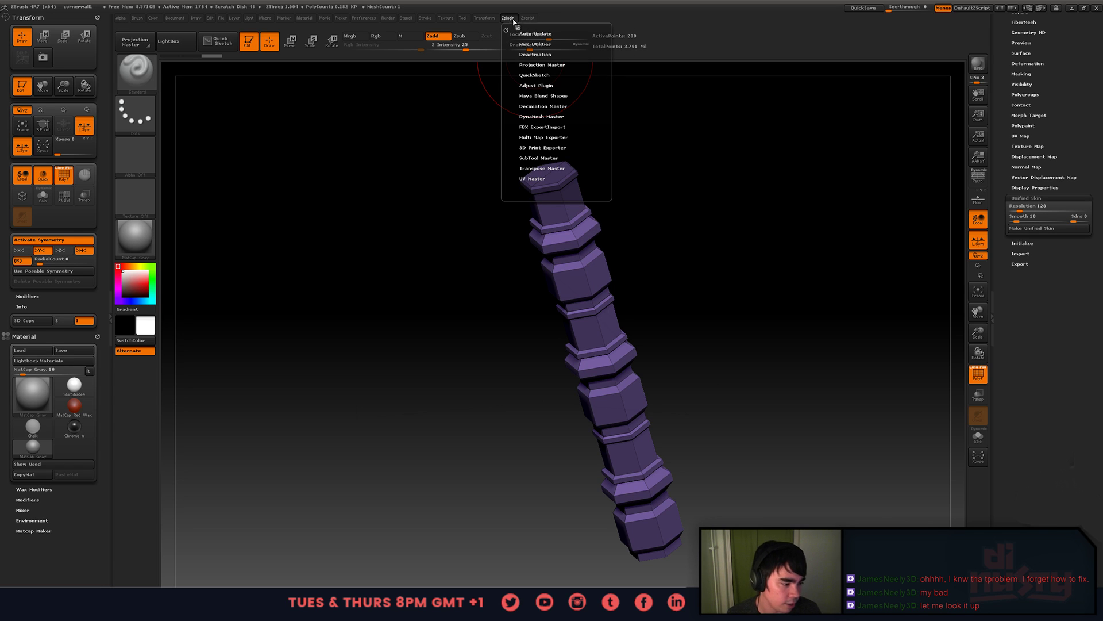
left_click(551, 116)
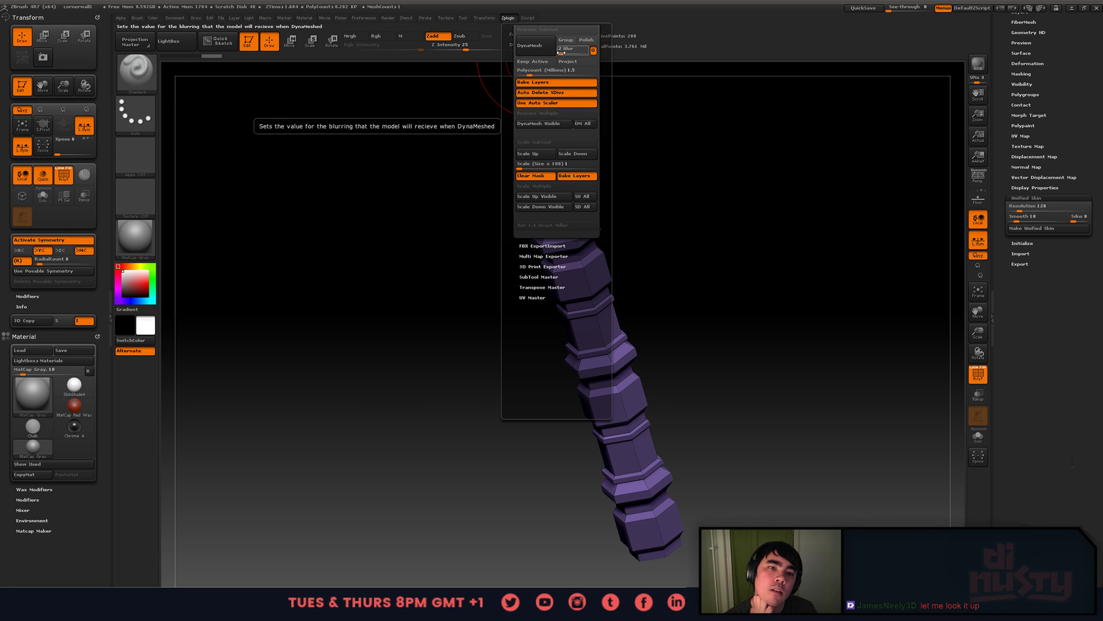
left_click_drag(527, 73, 525, 75)
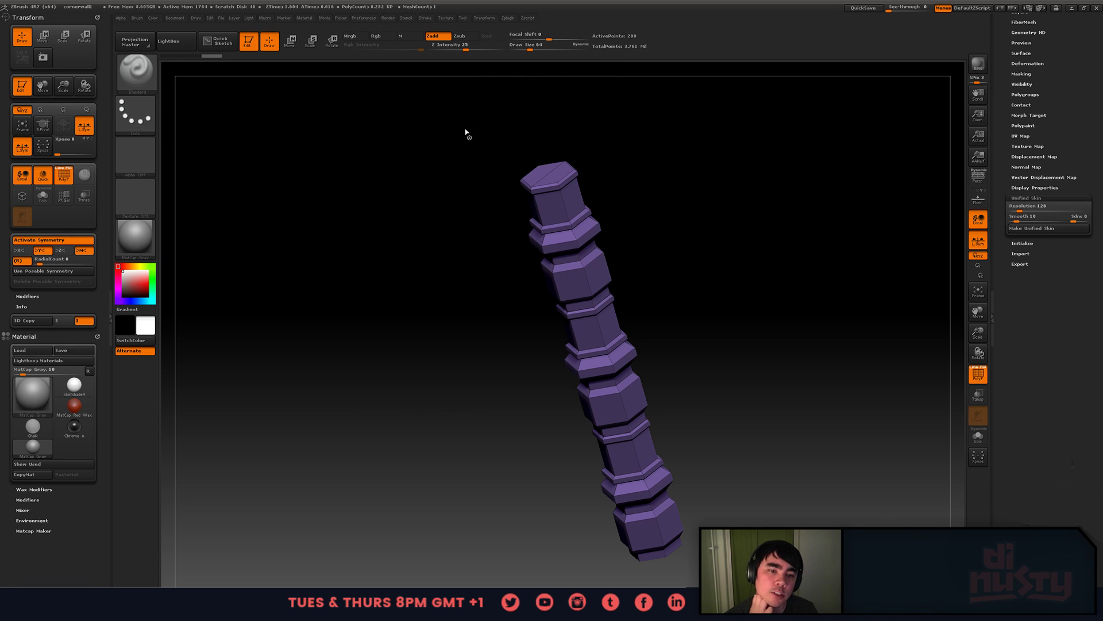
left_click_drag(467, 133, 468, 165, "ctrl")
key("shift+f")
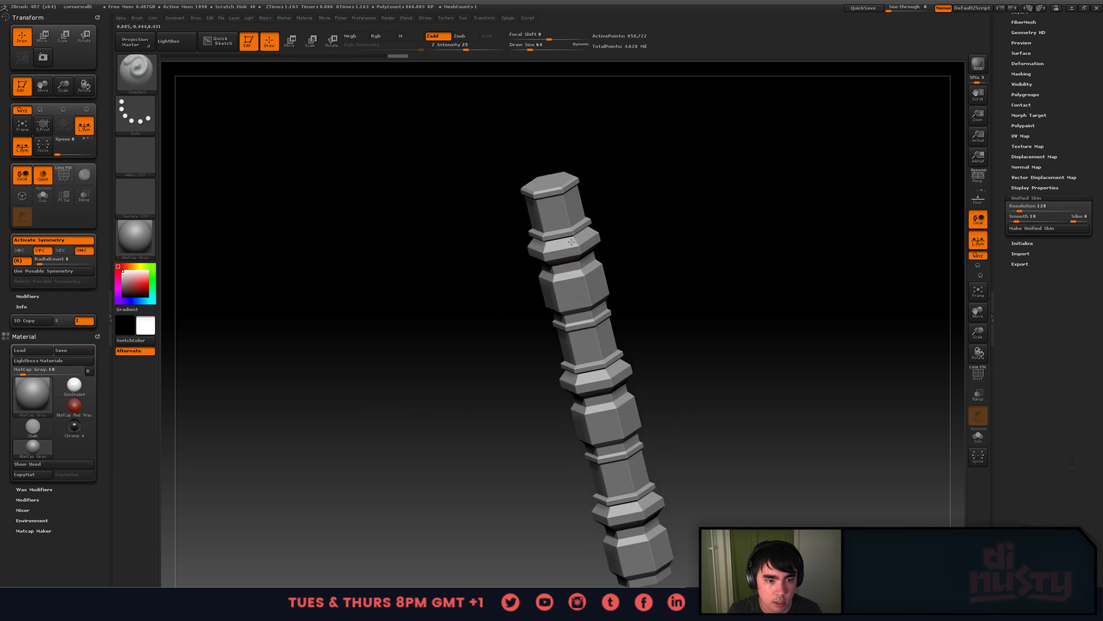
- Set the draw size to 11, check the radial symmetry points around the column and adjust the radial count
right_click_drag(572, 242, 706, 299, "ctrl")
key("space")
left_click_drag(628, 276, 616, 277)
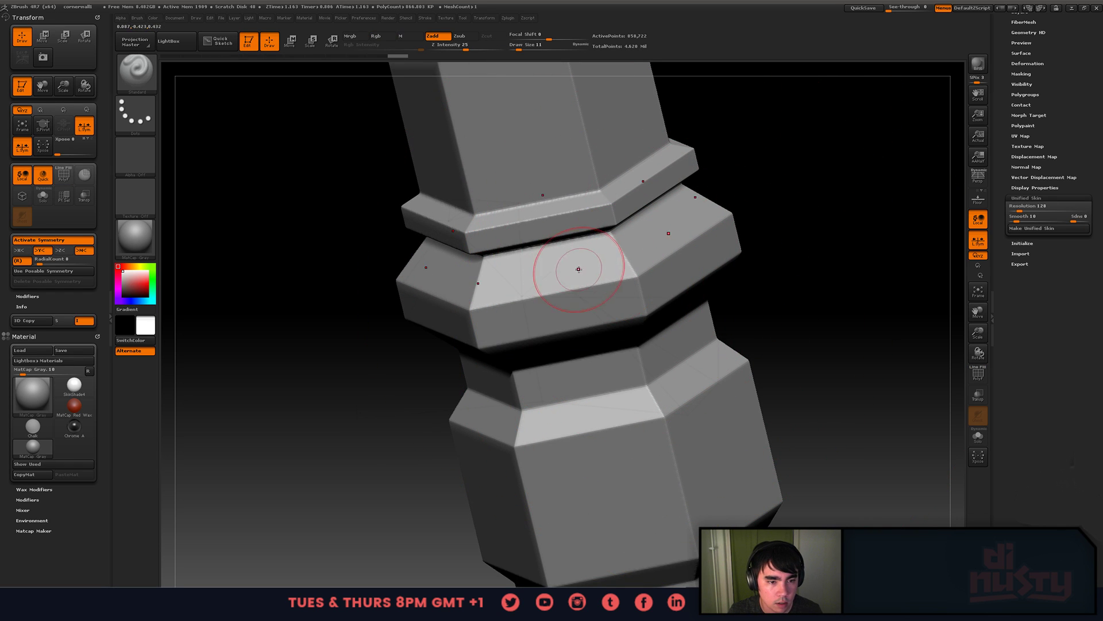
right_click_drag(569, 273, 576, 339)
mouse_move(576, 339)
right_mouse_down("ctrl")
mouse_move(566, 305)
mouse_move(580, 356)
mouse_move(575, 328)
right_mouse_up("ctrl")
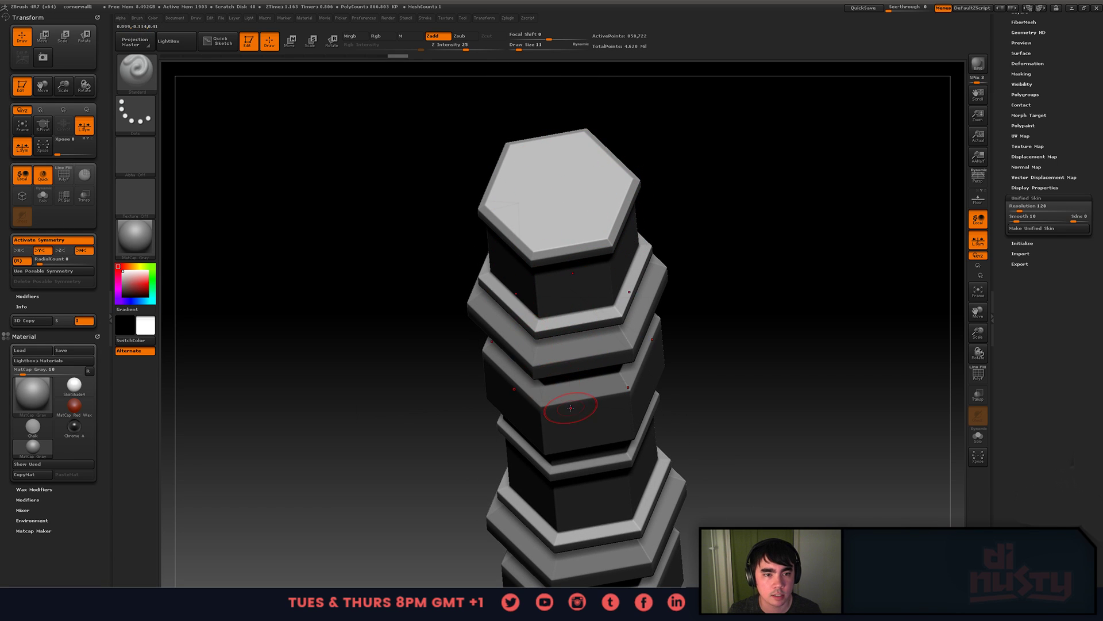
left_click_drag(38, 262, 37, 264)
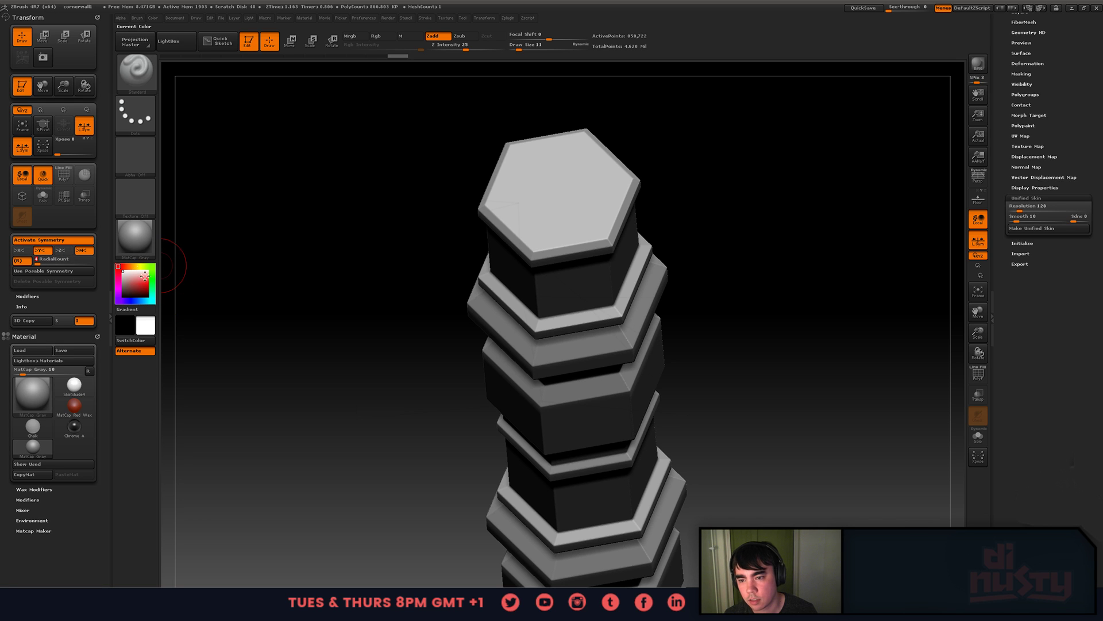
- Set the radial symmetry count to 6, test a stroke on the column and undo it
key("Return")
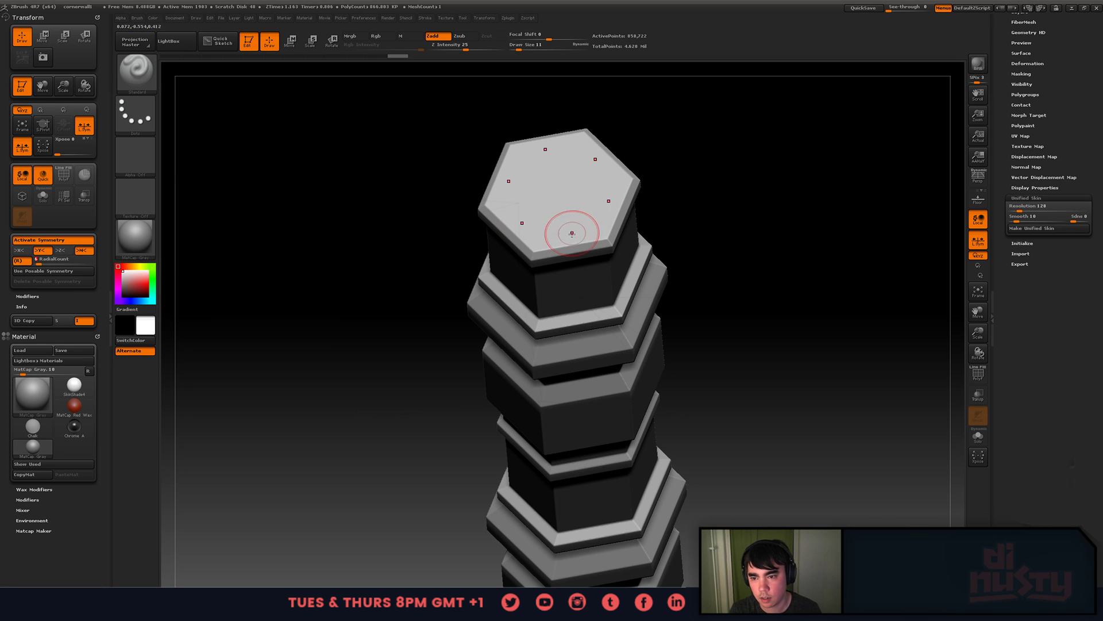
left_click_drag(578, 287, 578, 294)
mouse_move(581, 291)
right_mouse_down()
mouse_move(595, 249)
mouse_move(560, 230)
mouse_move(543, 236)
mouse_move(578, 239)
mouse_move(603, 318)
mouse_move(908, 224)
right_mouse_up()
key("ctrl+z")
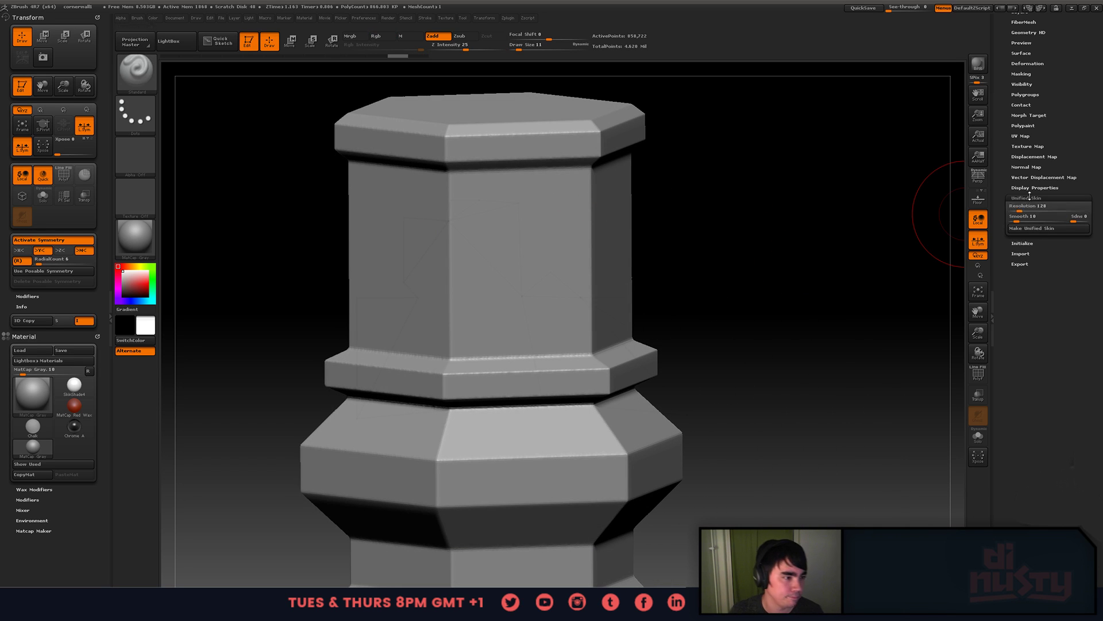
left_click(987, 258)
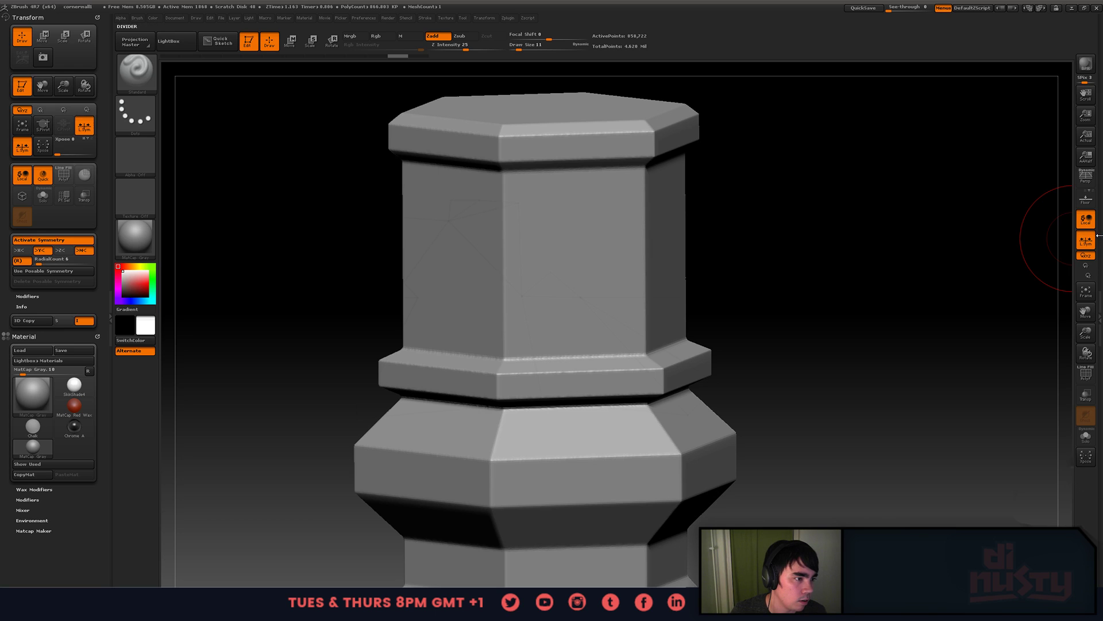
left_click_drag(1098, 236, 1008, 259)
left_click(982, 244)
left_click(982, 245)
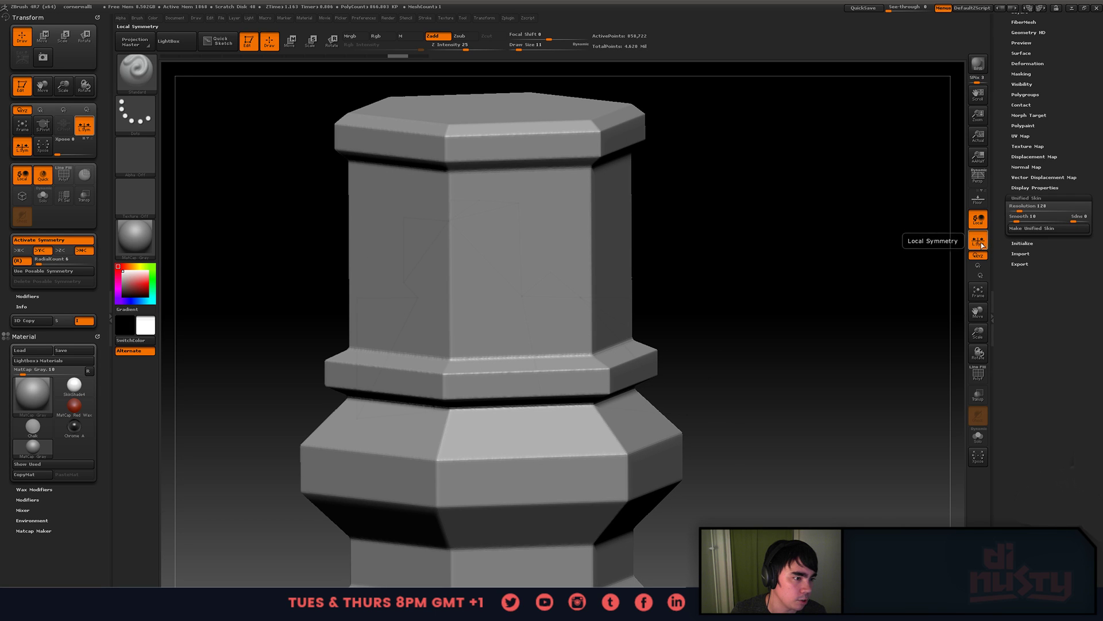
left_click(982, 245)
left_click(981, 244)
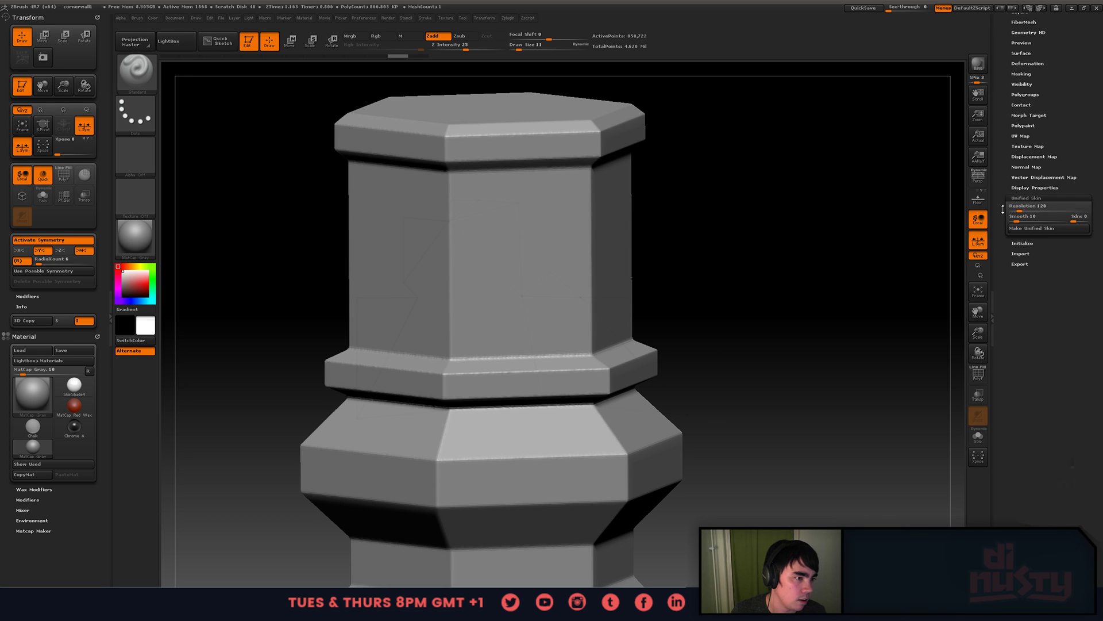
- Expand the column tool's Deformation options
left_click_drag(1003, 209, 1001, 280)
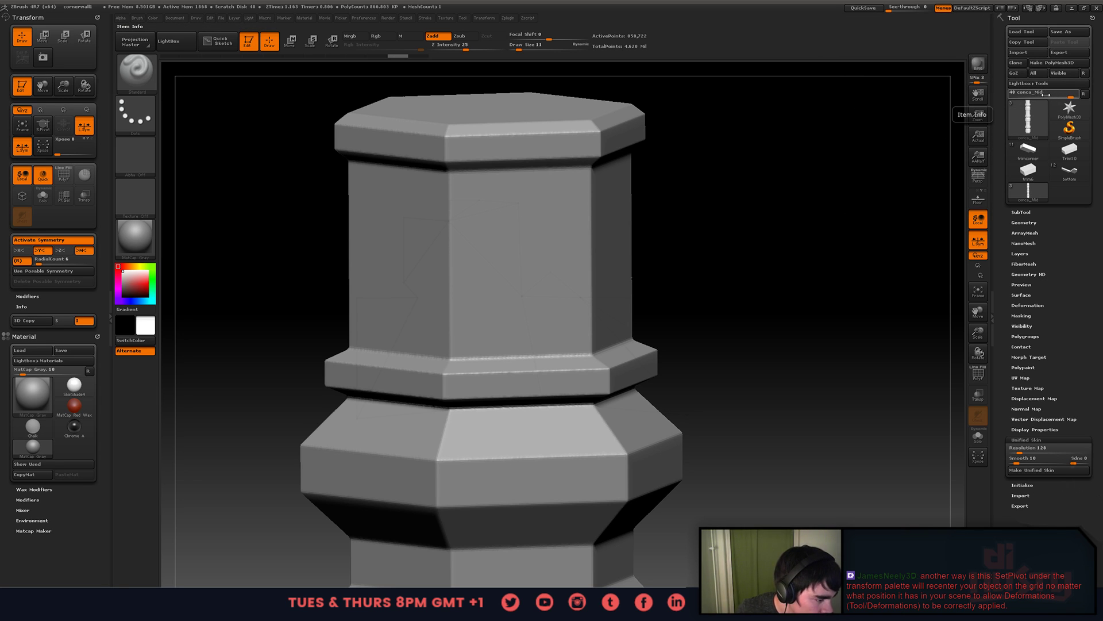
mouse_move(1027, 102)
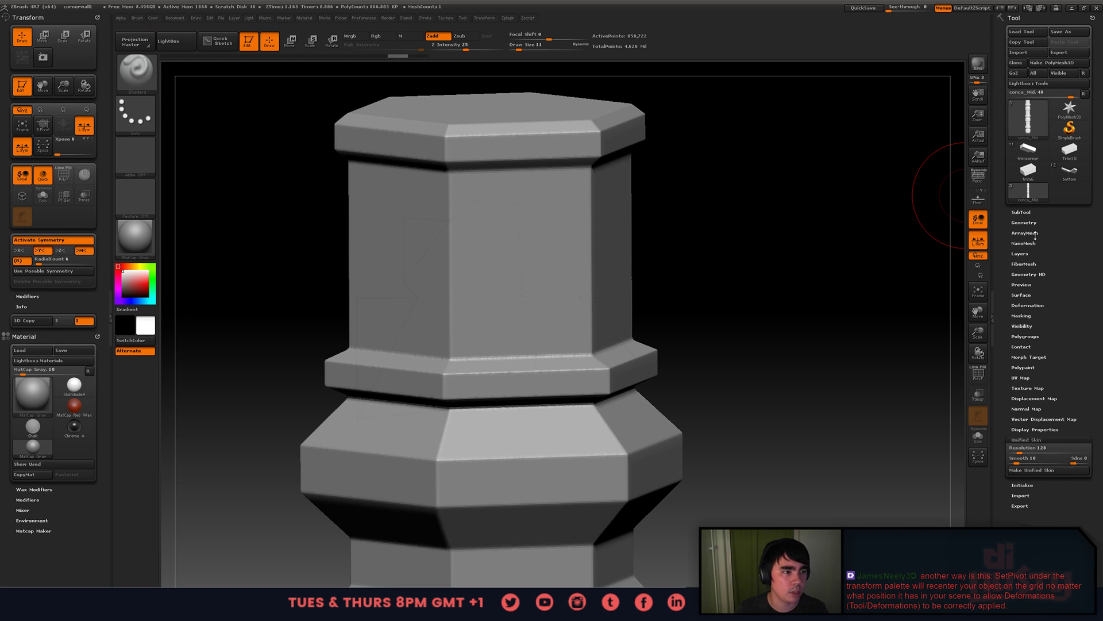
left_click(1032, 305)
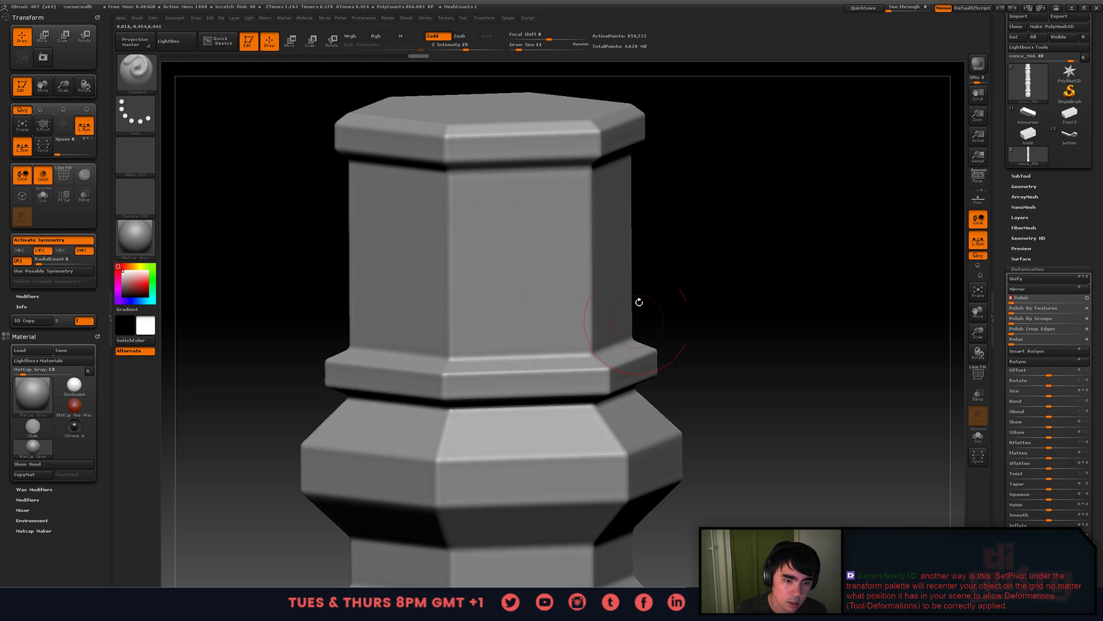
- Examine the column's upper section and compare it with the temple reference photo
mouse_move(638, 302)
left_mouse_down()
mouse_move(605, 315)
mouse_move(632, 286)
left_mouse_up()
right_click_drag(631, 286, 638, 263)
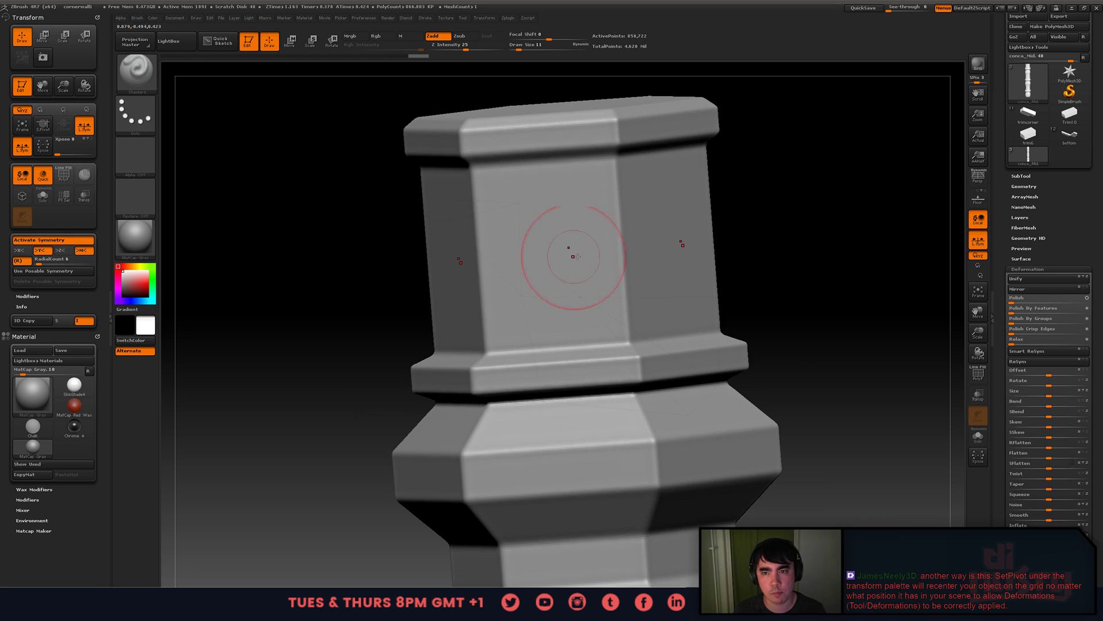
right_click_drag(571, 255, 576, 263)
left_click(136, 74)
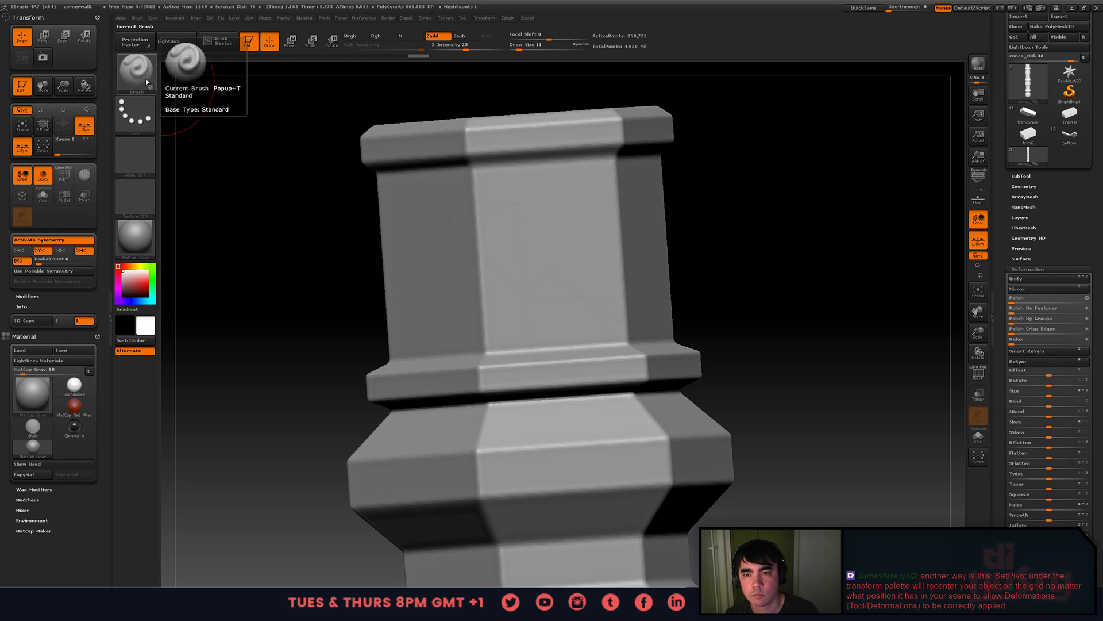
key("alt+Tab")
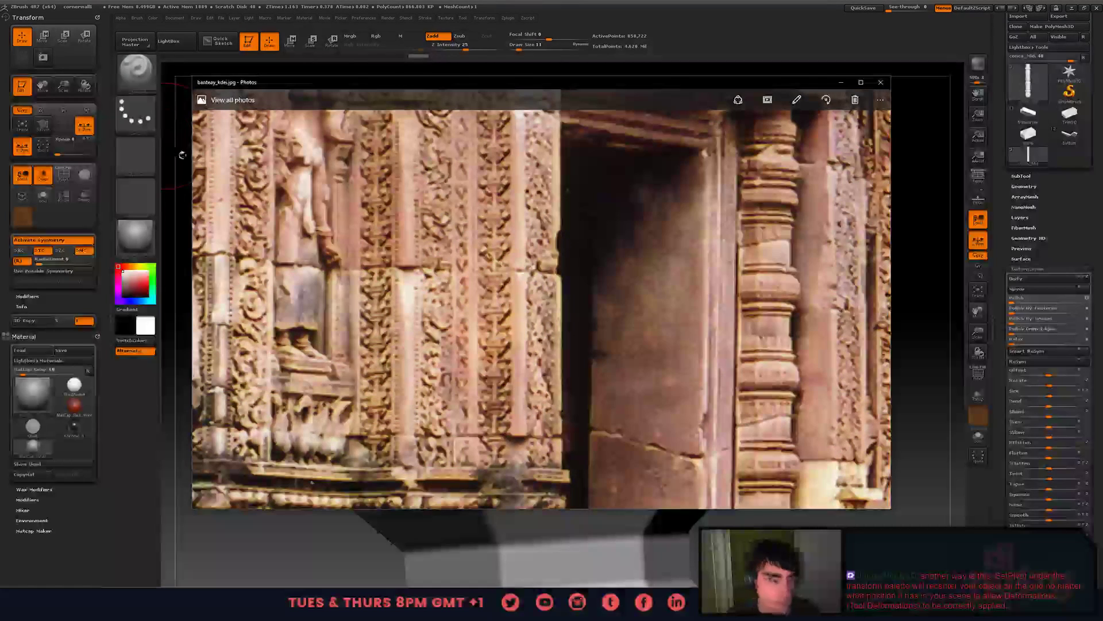
key("alt+Tab")
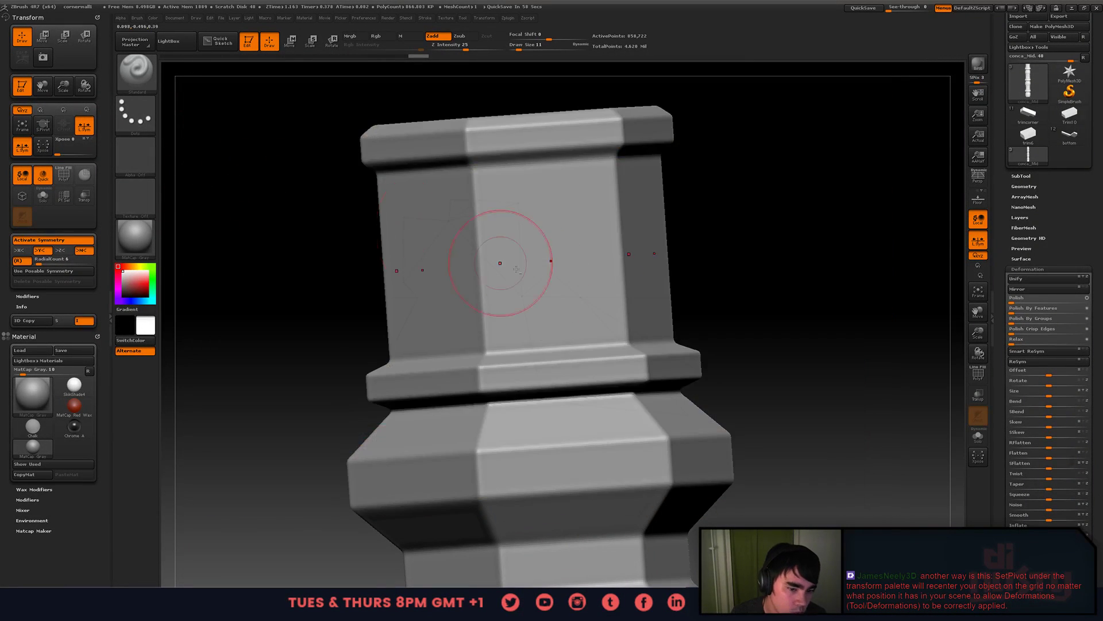
- Smooth the edges of the bulging ring below the column's upper collar
right_click_drag(500, 264, 519, 220, "alt")
left_click_drag(506, 350, 514, 380, "shift")
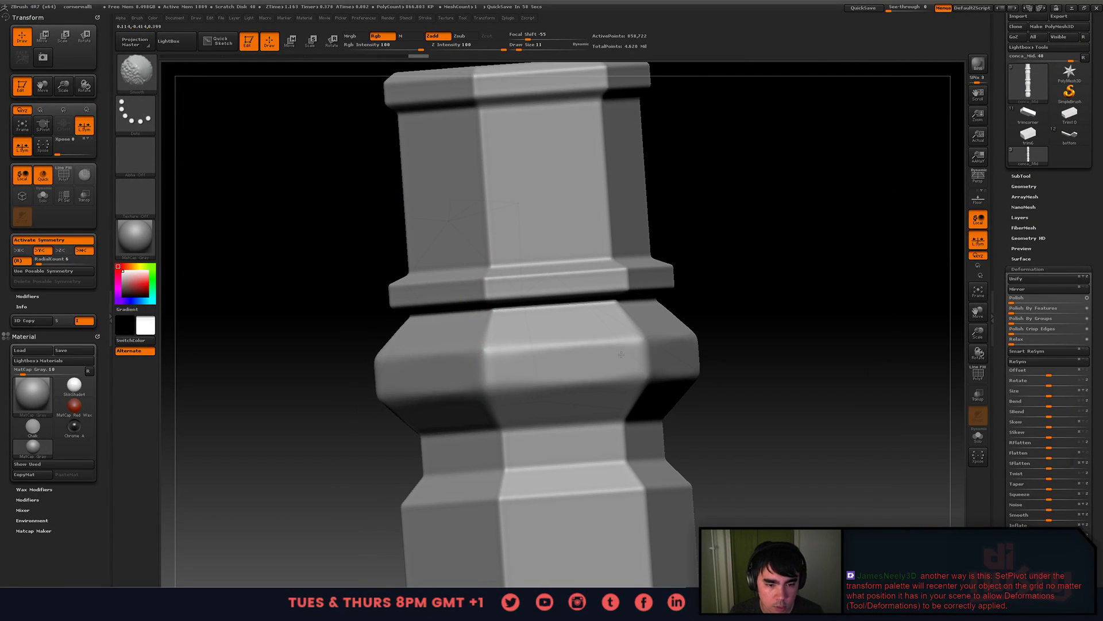
mouse_move(603, 352)
left_mouse_down("shift")
mouse_move(499, 356)
mouse_move(513, 378)
left_mouse_up("shift")
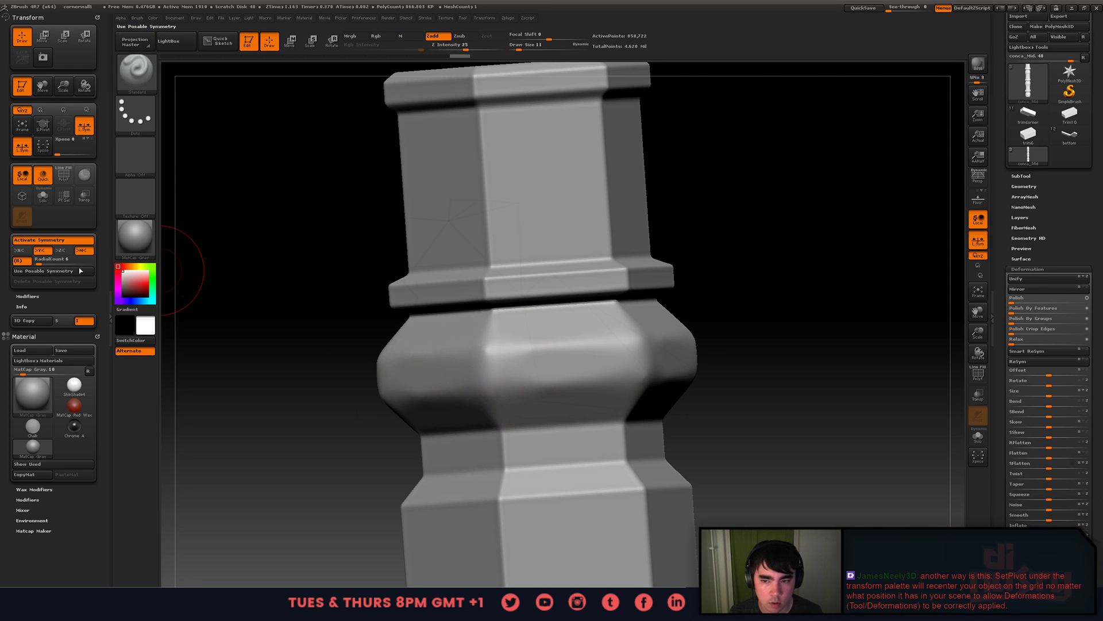
- Try a Standard brush stroke on the bulging ring with a higher radial symmetry count
left_click_drag(43, 262, 47, 263)
mouse_move(517, 327)
left_mouse_down()
mouse_move(532, 359)
mouse_move(498, 359)
left_mouse_up()
key("ctrl+z")
key("ctrl+z")
- Reduce the draw size to 5 and switch to the Orb clay tubes brush
key("space")
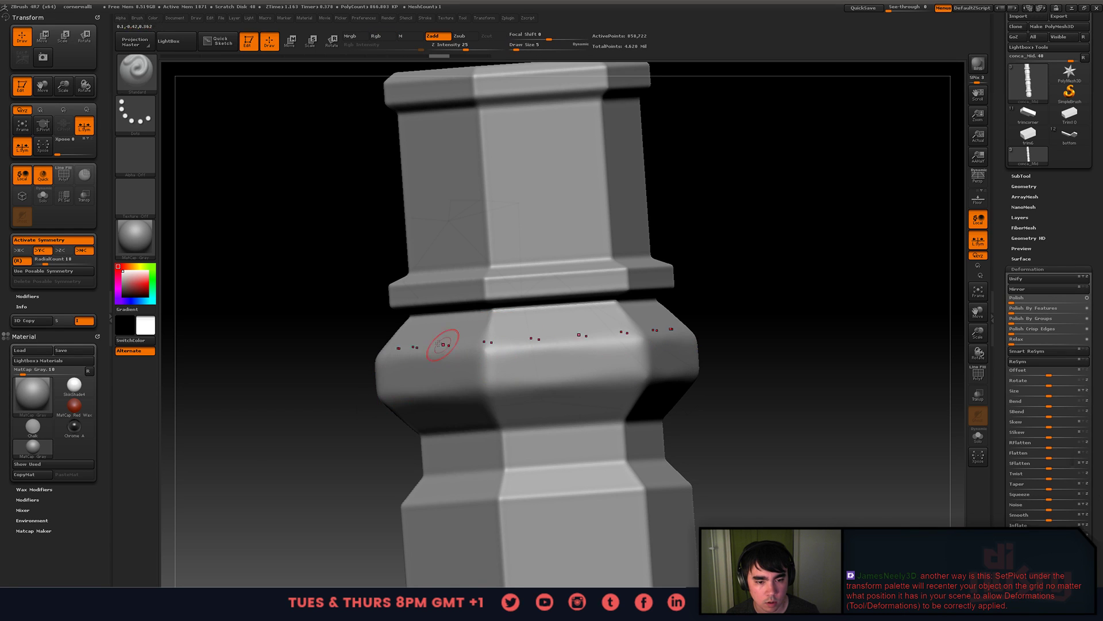
left_click(140, 235)
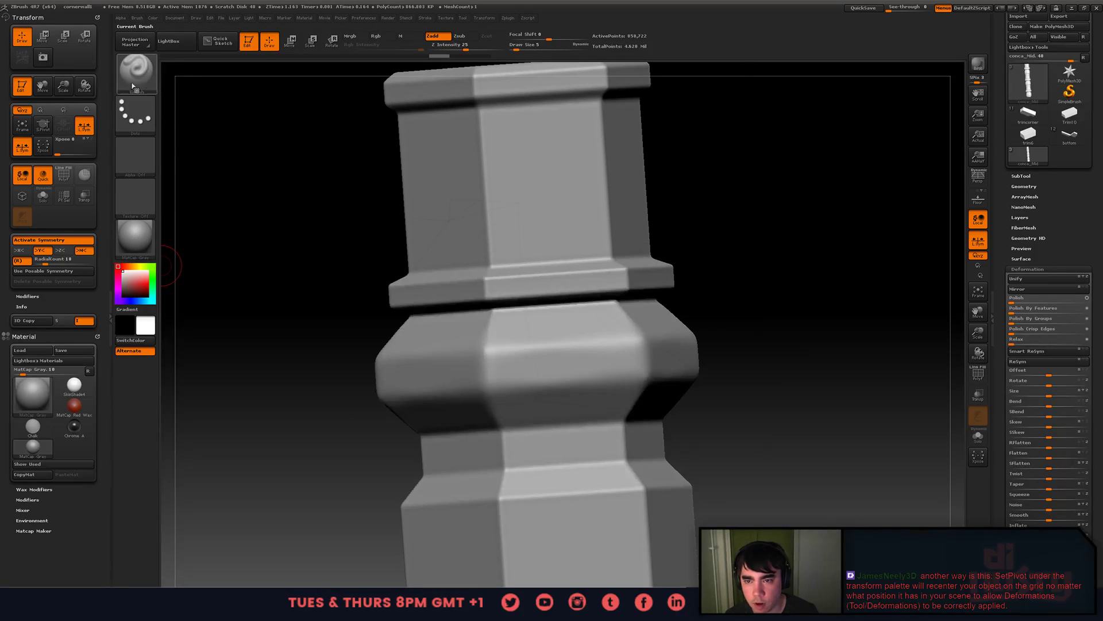
left_click(147, 81)
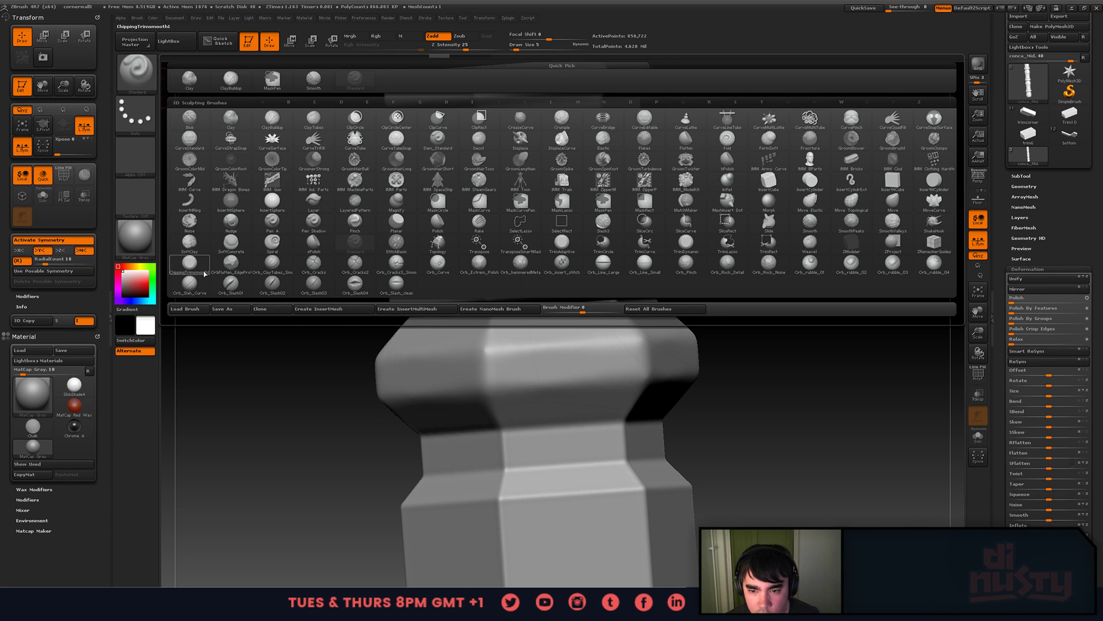
left_click(274, 262)
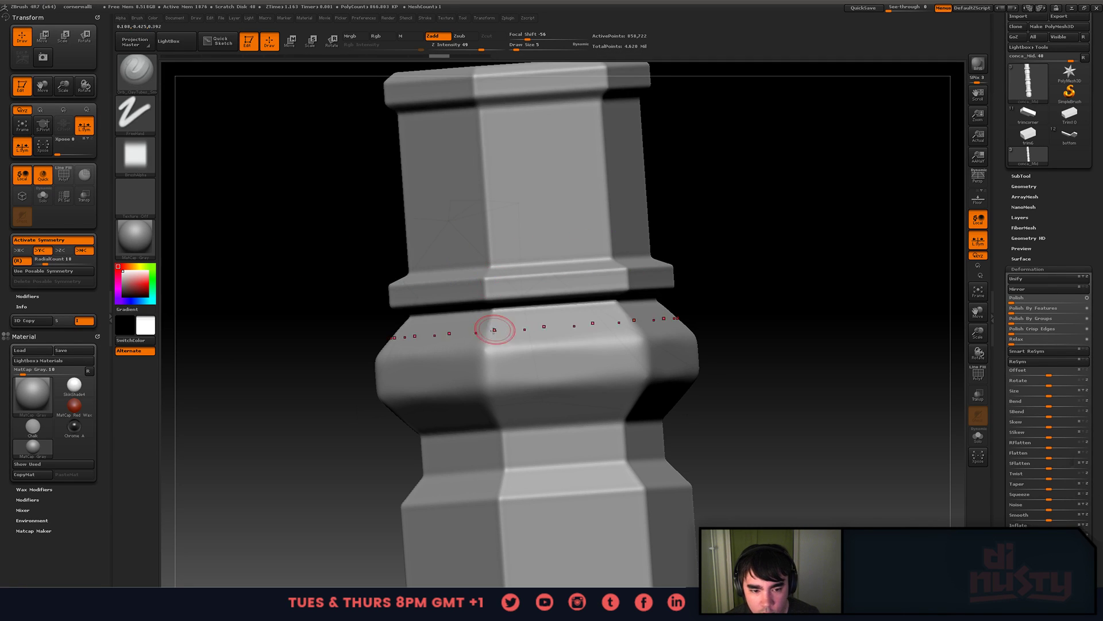
- Set the radial symmetry count to 6 and sculpt a row of small round beads around the bulging ring
mouse_move(495, 347)
left_mouse_down()
mouse_move(485, 355)
mouse_move(506, 351)
left_mouse_up()
key("ctrl+z")
mouse_move(517, 350)
right_mouse_down()
mouse_move(510, 369)
mouse_move(541, 353)
right_mouse_up()
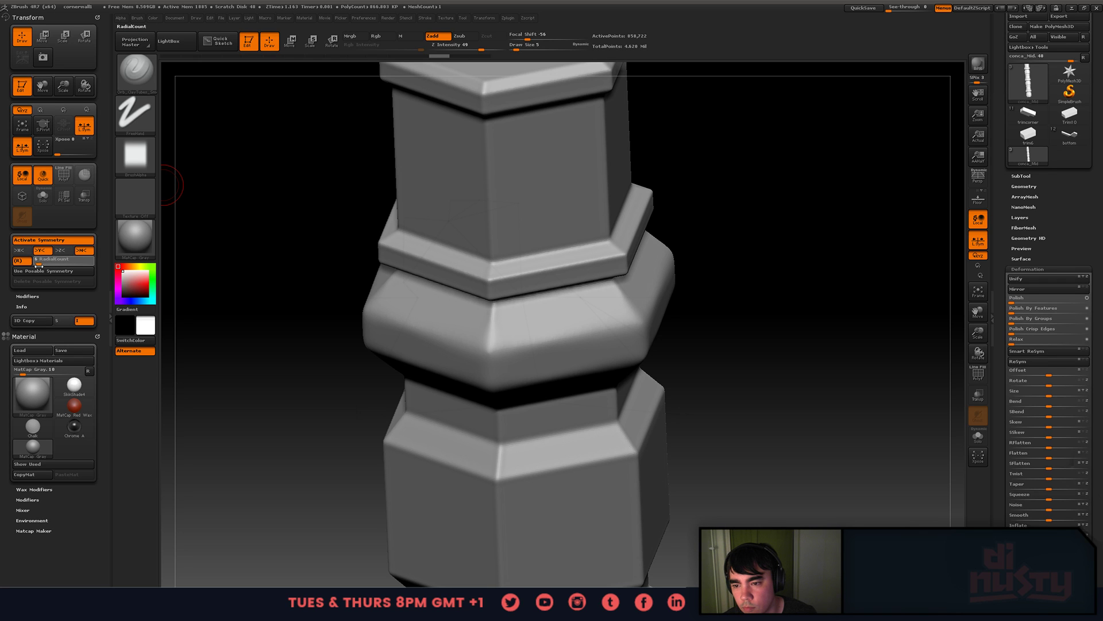
left_click(510, 348)
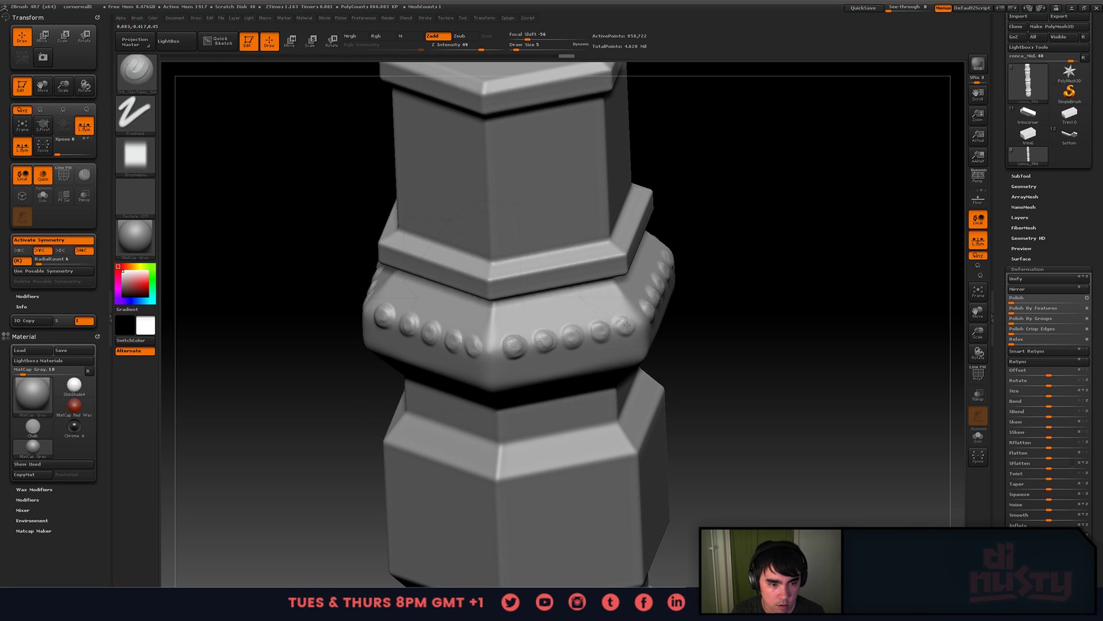
mouse_move(631, 336)
left_mouse_down()
mouse_move(511, 305)
mouse_move(492, 247)
mouse_move(571, 216)
mouse_move(557, 251)
mouse_move(509, 251)
mouse_move(556, 303)
mouse_move(591, 275)
mouse_move(591, 253)
mouse_move(596, 261)
left_mouse_up()
- Isolate the beaded upper section of the column, and show the whole column again
left_click_drag(406, 140, 719, 337, "ctrl+shift")
left_click(722, 345, "ctrl+shift")
left_click_drag(457, 133, 732, 372, "ctrl+shift")
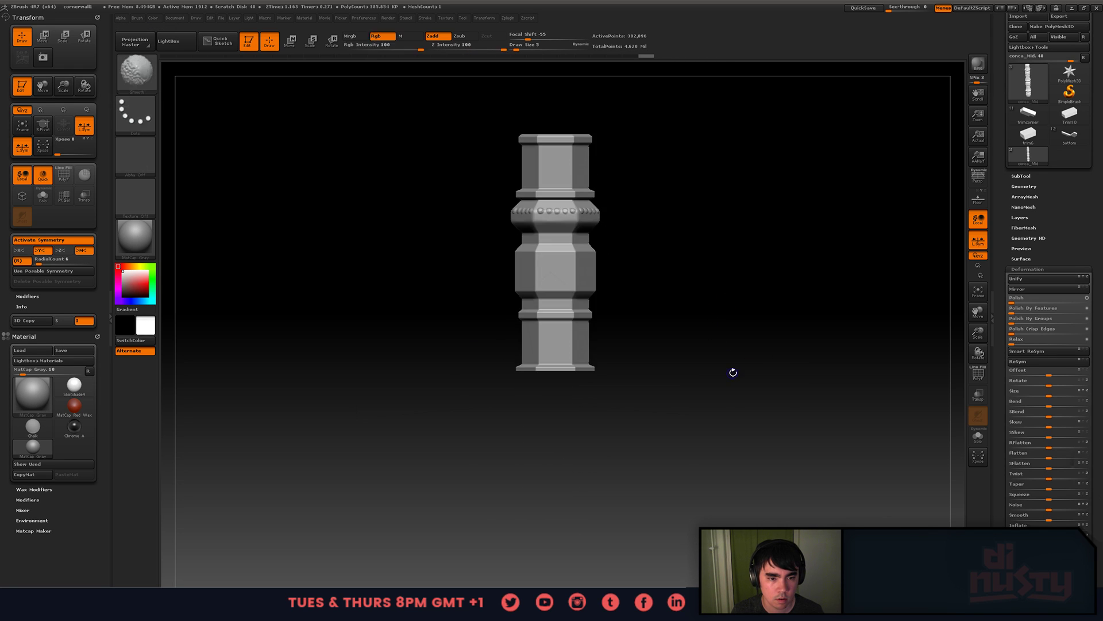
left_click(727, 325, "ctrl+shift")
- Switch to Move mode and draw a straight transpose line down the full height of the column
left_click_drag(729, 327, 726, 357, "alt")
key("w")
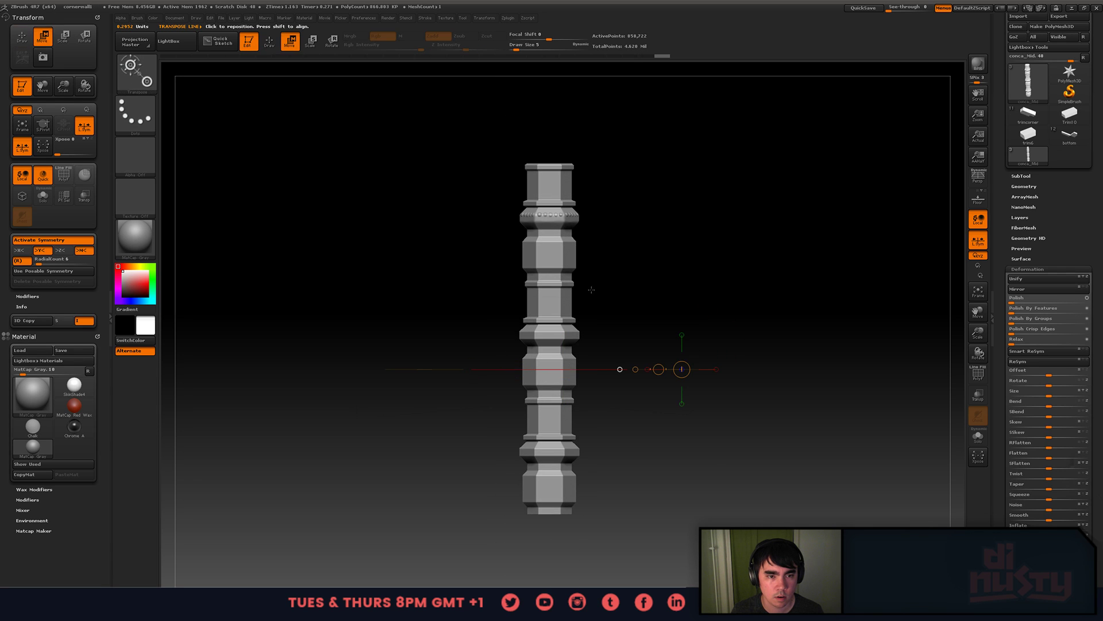
mouse_move(565, 170)
left_mouse_down("shift")
mouse_move(552, 536)
mouse_move(565, 541)
mouse_move(567, 515)
left_mouse_up("shift")
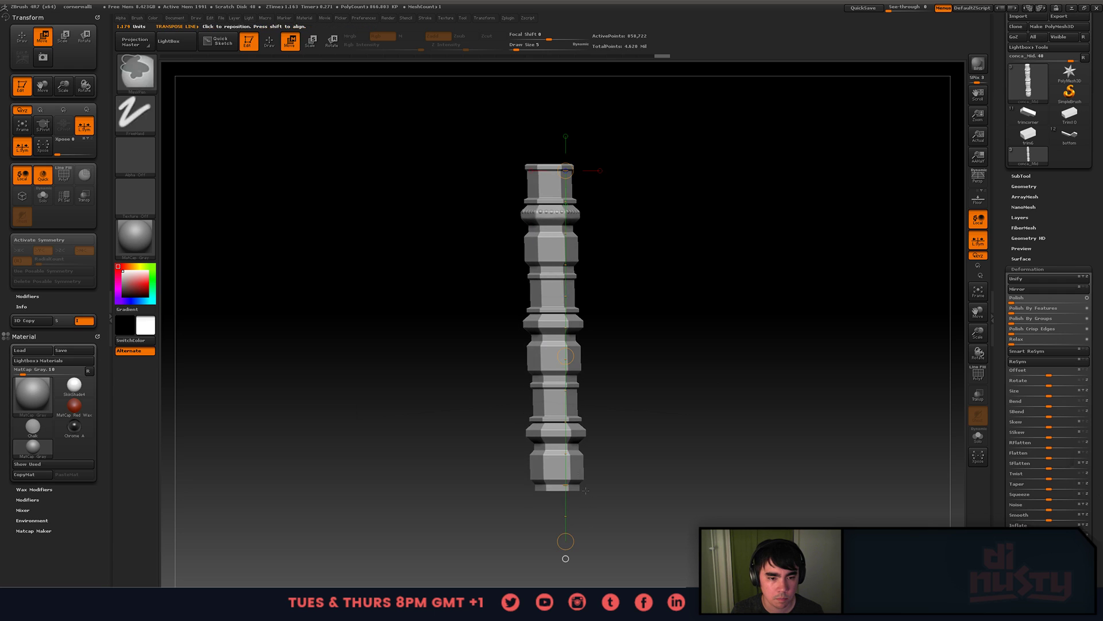
- Undo the column's shift and try copying the column with the transpose line
key("ctrl+z")
mouse_move(565, 356)
left_mouse_down("ctrl")
mouse_move(620, 352)
mouse_move(566, 356)
left_mouse_up("ctrl")
key("ctrl+z")
key("ctrl+z")
key("ctrl+z")
key("ctrl+z")
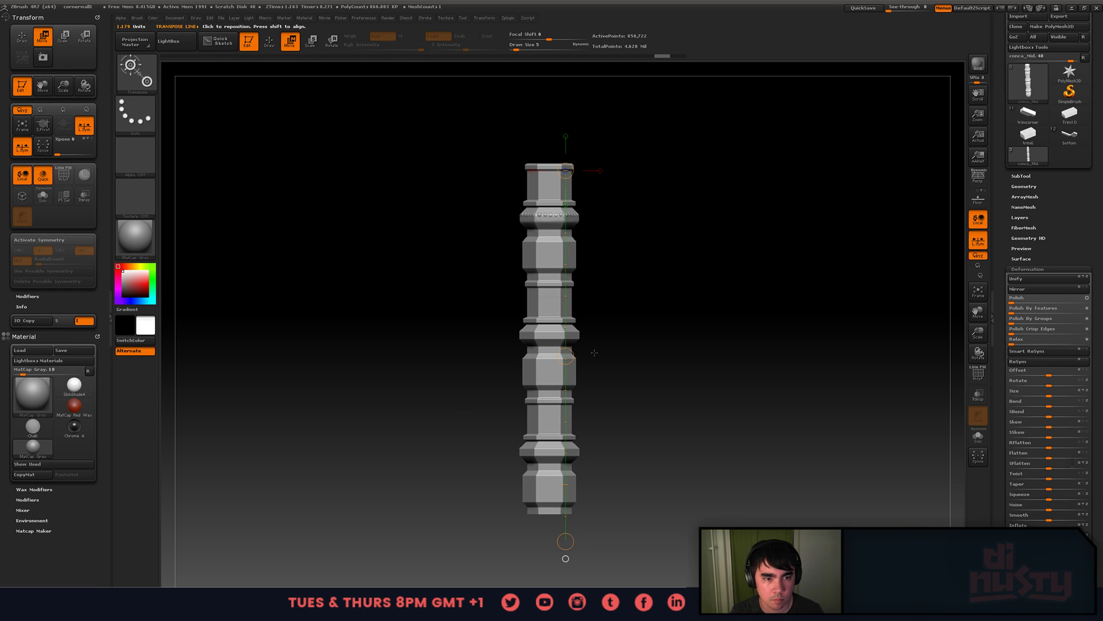
- Try recentring the transpose line on the column's axis, and restore the hidden part of the column
left_click_drag(574, 357, 552, 327)
key("ctrl+z")
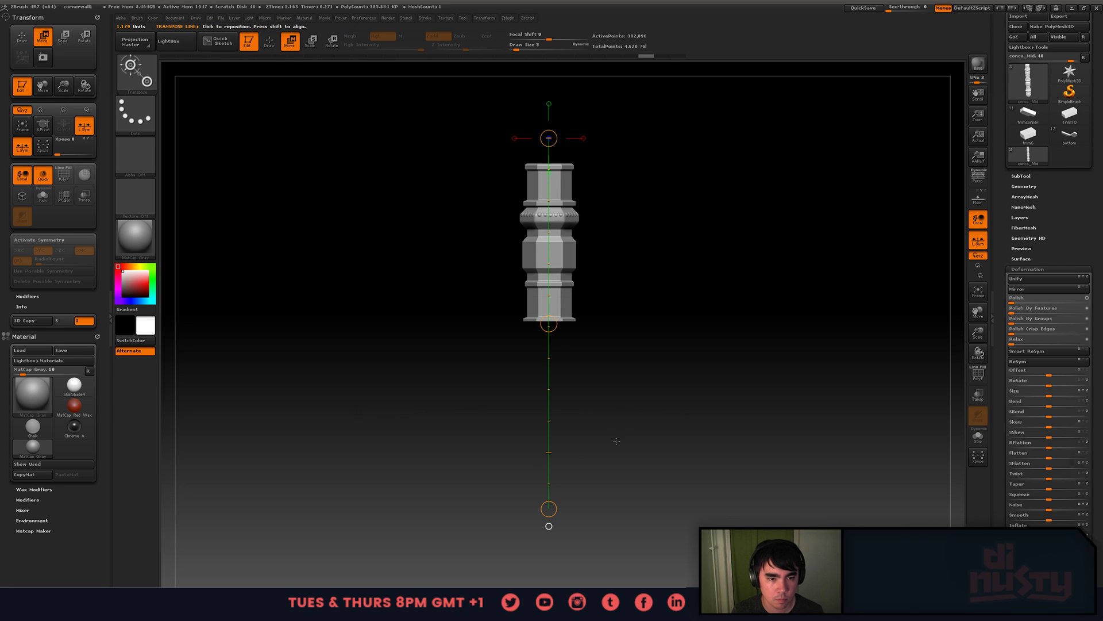
left_click_drag(617, 441, 628, 388)
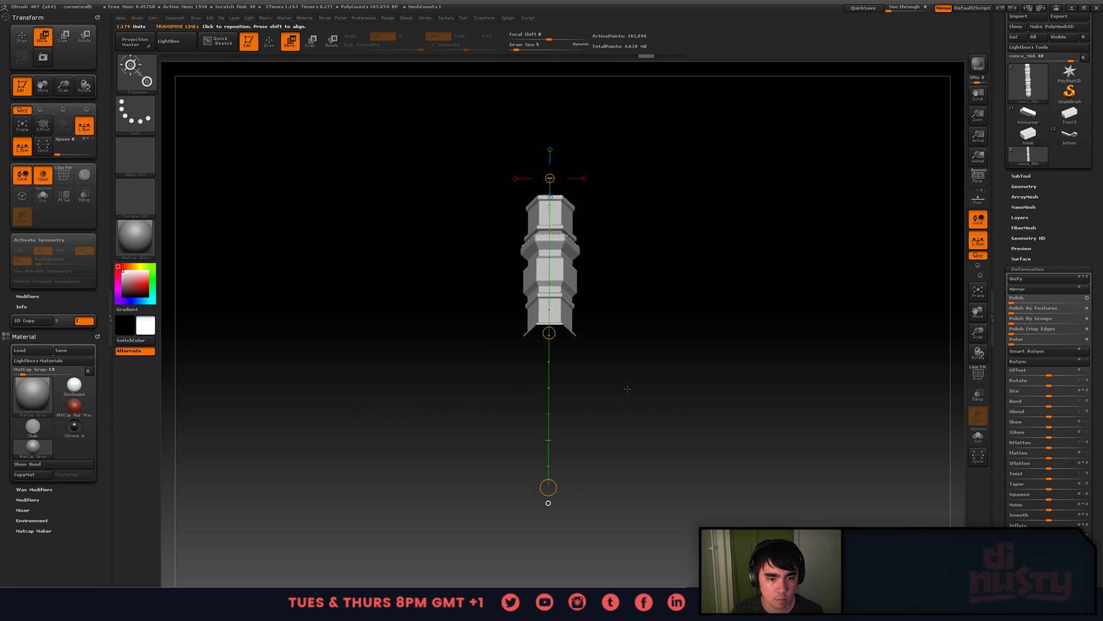
key("ctrl+shift+z")
left_click_drag(556, 505, 548, 541)
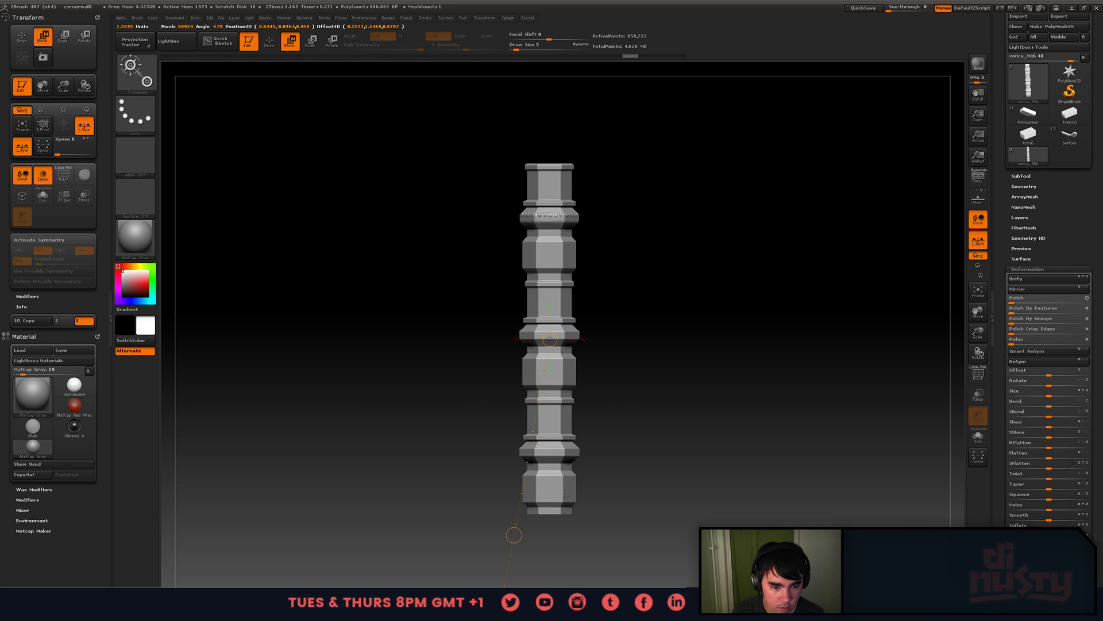
- Draw a vertical transpose line about 1.2 units long through the column's centre, from its top to just below its base
left_click_drag(550, 165, 550, 486)
left_click_drag(555, 549, 547, 474)
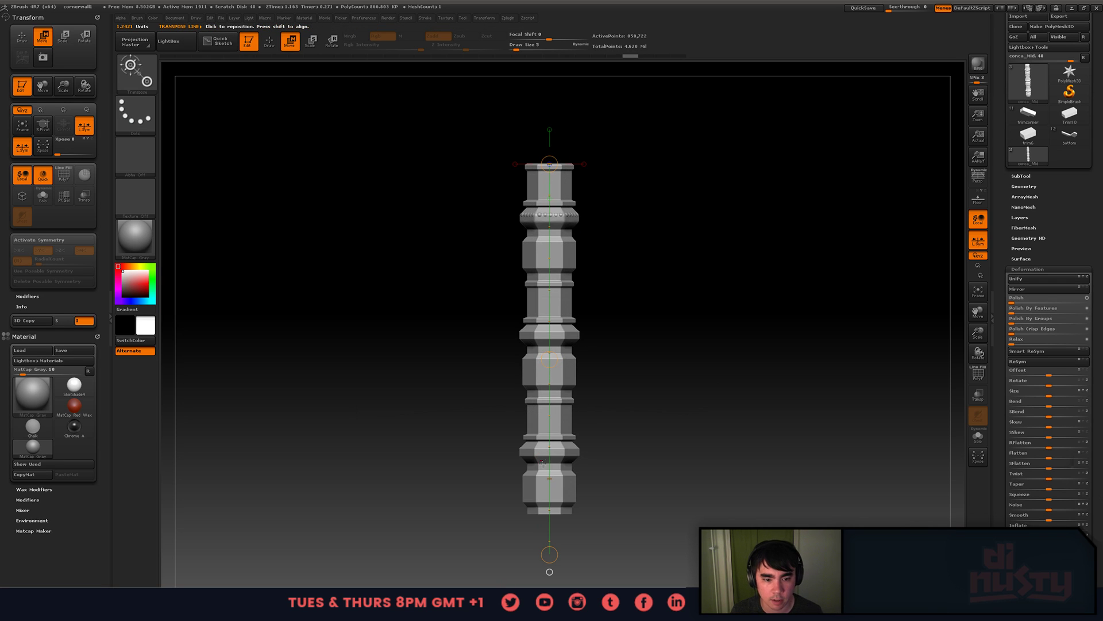
mouse_move(554, 361)
left_mouse_down()
mouse_move(555, 326)
mouse_move(554, 361)
left_mouse_up()
left_click_drag(556, 557, 555, 540)
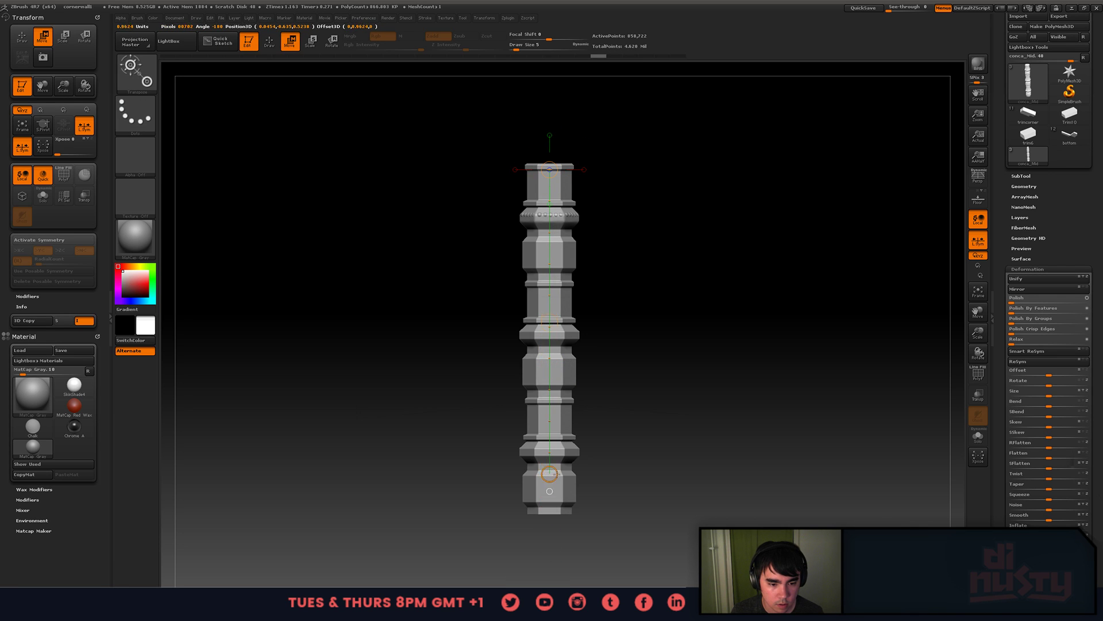
left_click_drag(556, 474, 556, 552)
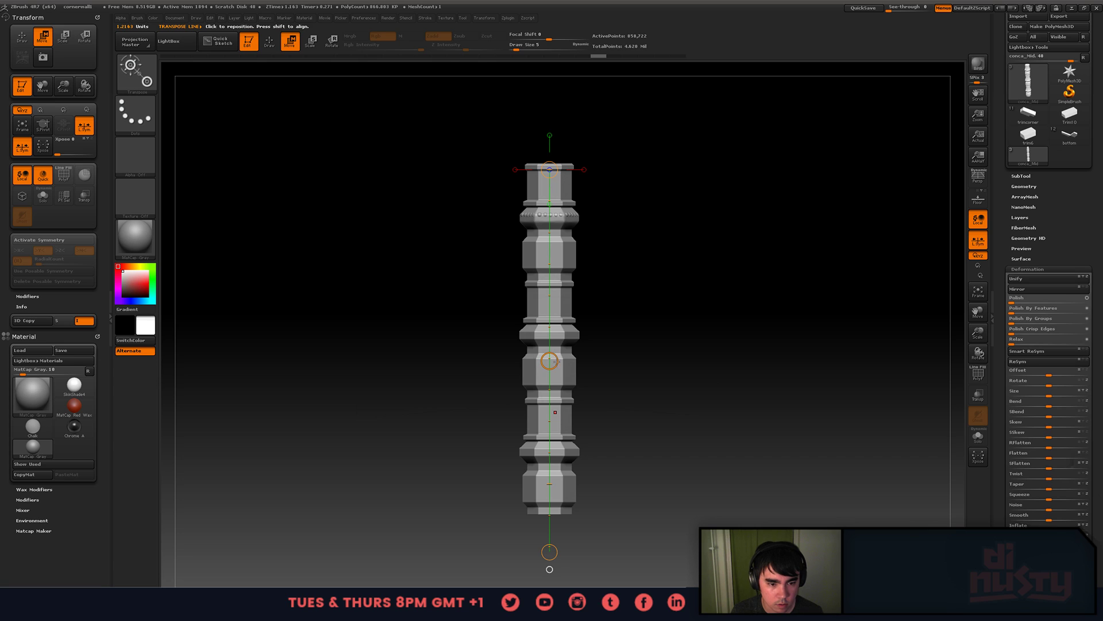
- Try shifting, duplicating and stretching the column with the transpose line's handles, undoing each attempt
left_click_drag(557, 362, 555, 368)
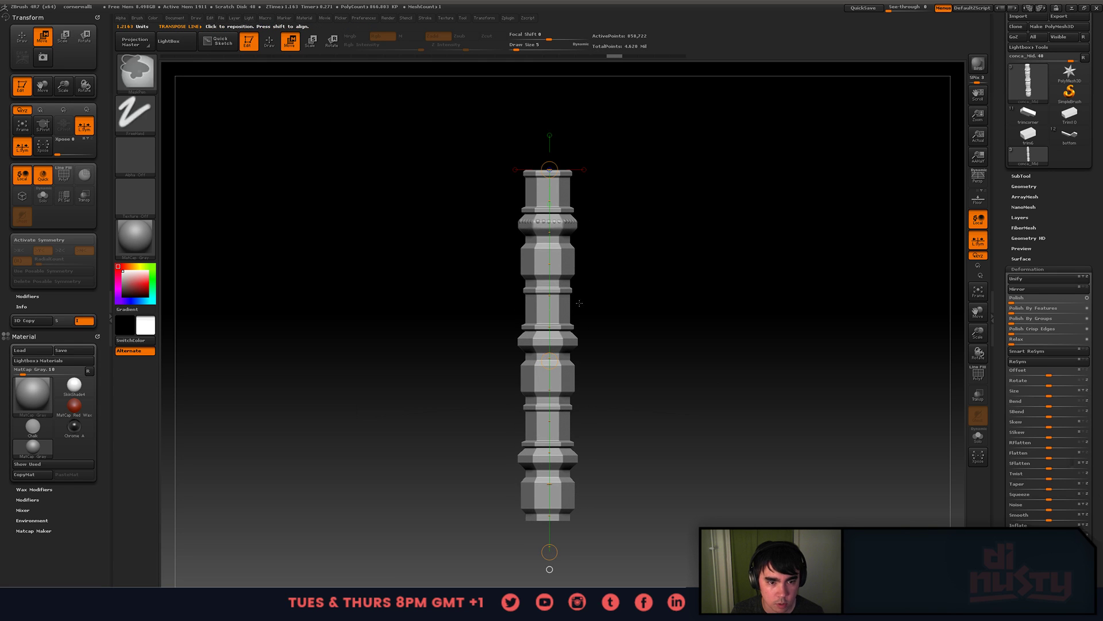
key("ctrl+z")
left_click(550, 202)
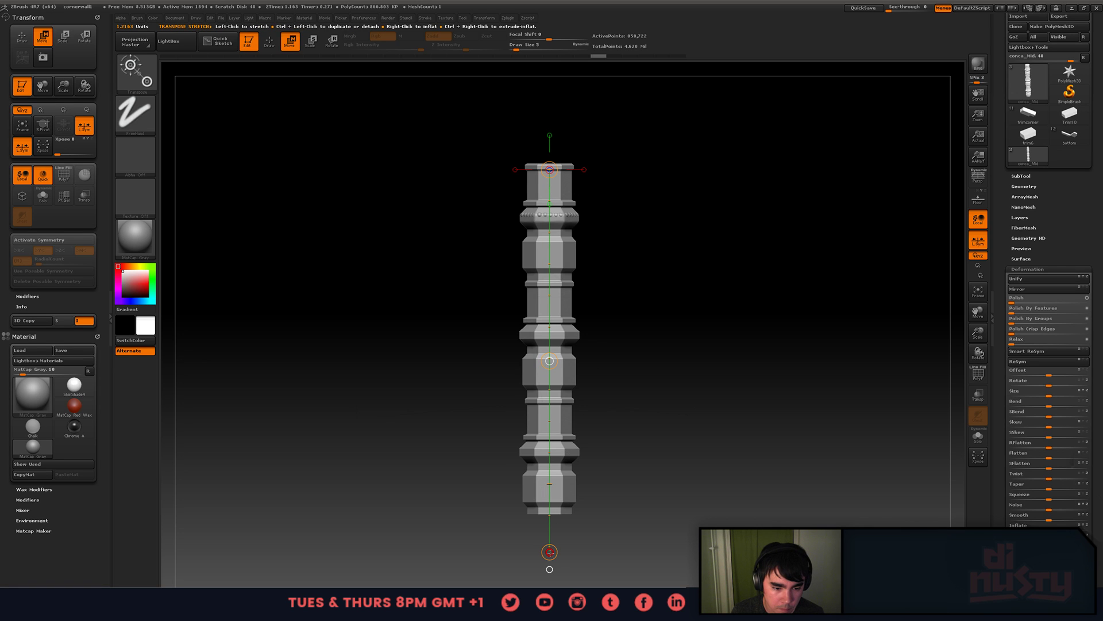
left_click_drag(550, 552, 631, 496, "ctrl")
key("ctrl+z")
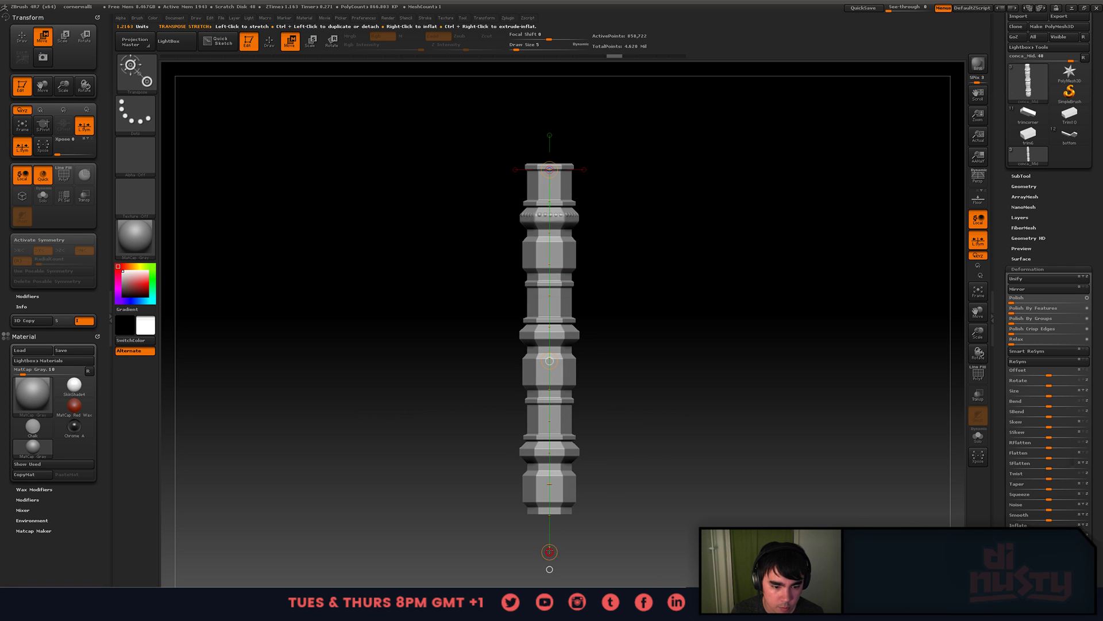
left_click_drag(550, 552, 569, 428)
key("ctrl+z")
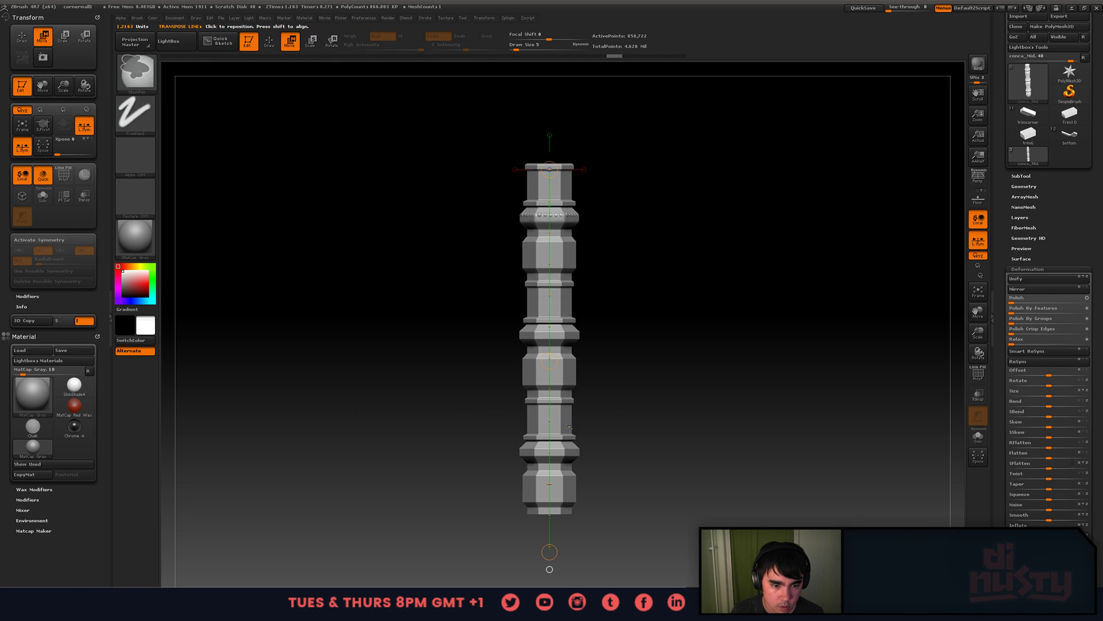
- Shorten the transpose line to about 0.61 units, ending near the column's midpoint, and return to Draw mode
mouse_move(550, 552)
left_mouse_down()
mouse_move(555, 446)
mouse_move(555, 554)
left_mouse_up()
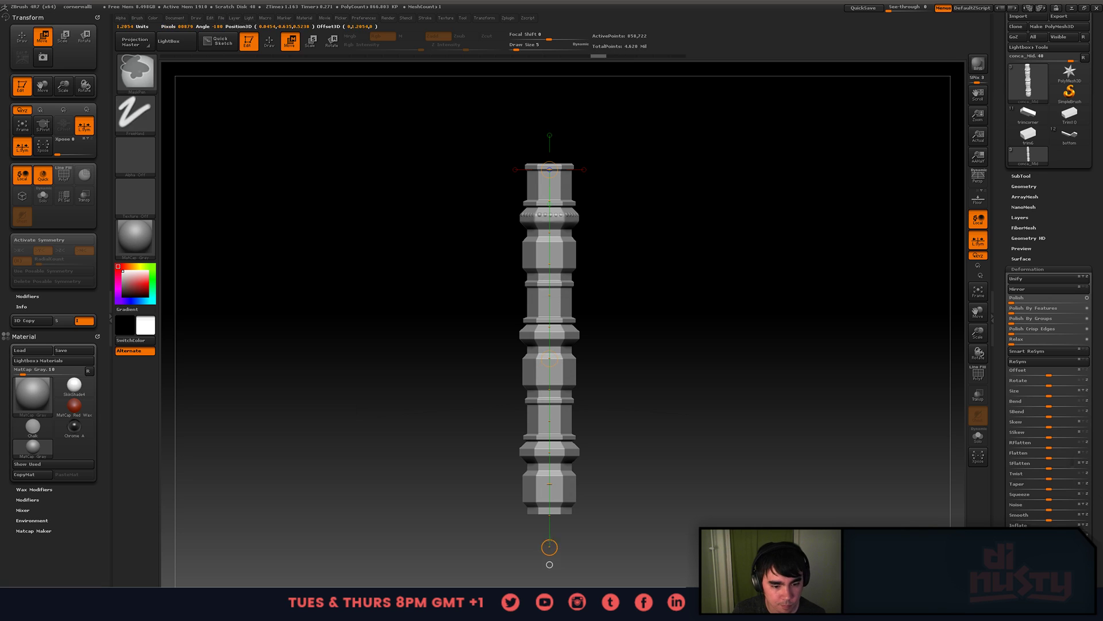
key("ctrl+z")
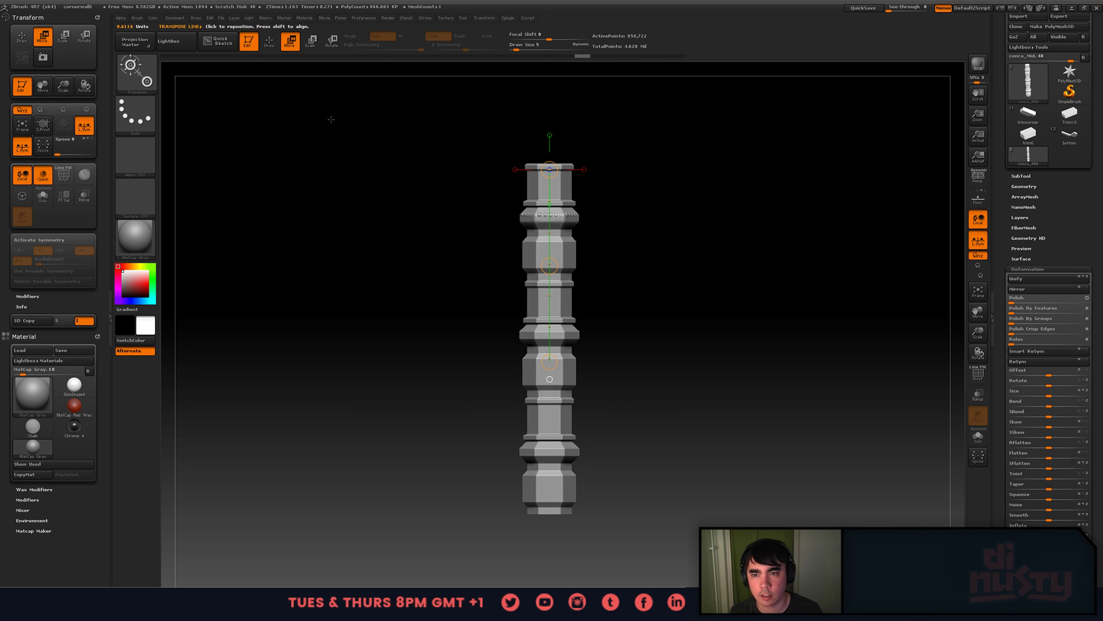
key("q")
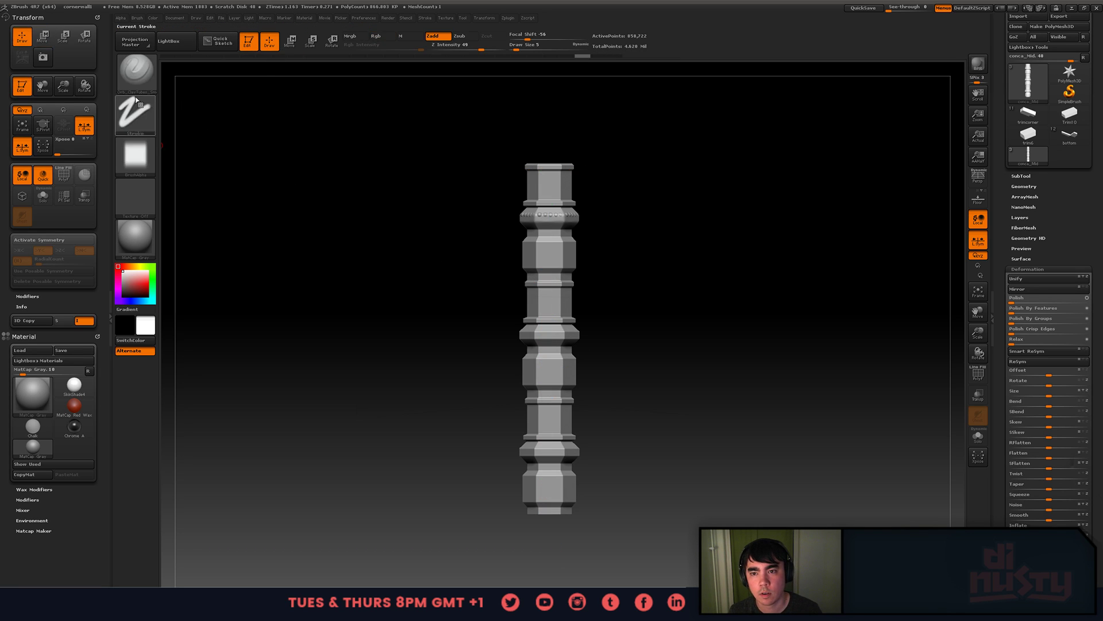
- Cut away the lower part of the column with the TrimRect brush, keeping the upper section with the bead row
left_click(131, 80, "ctrl+shift")
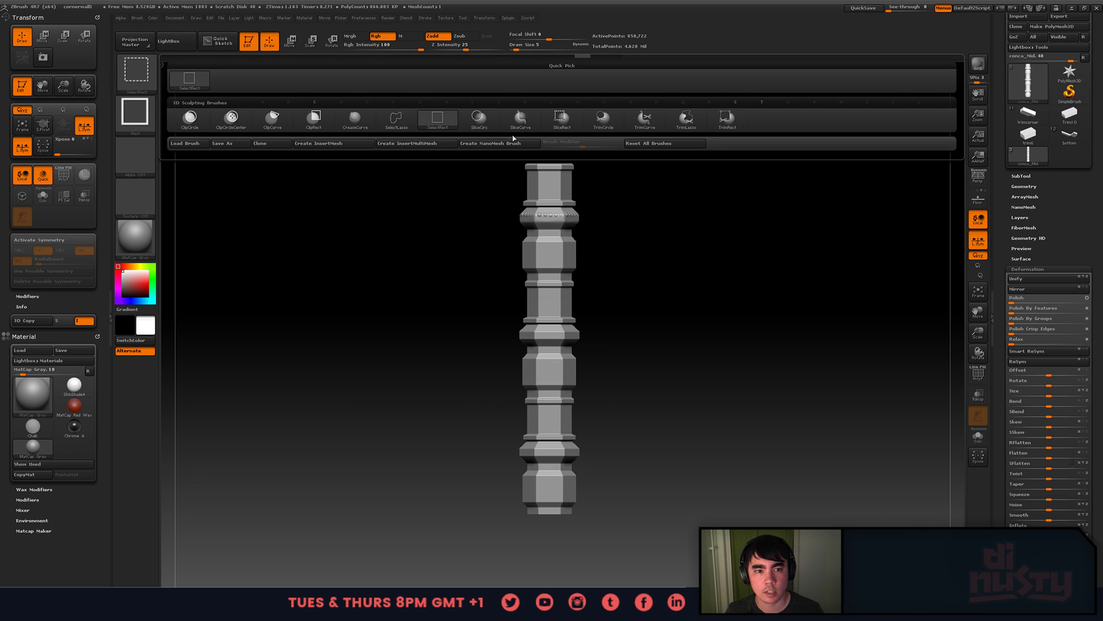
left_click(561, 119)
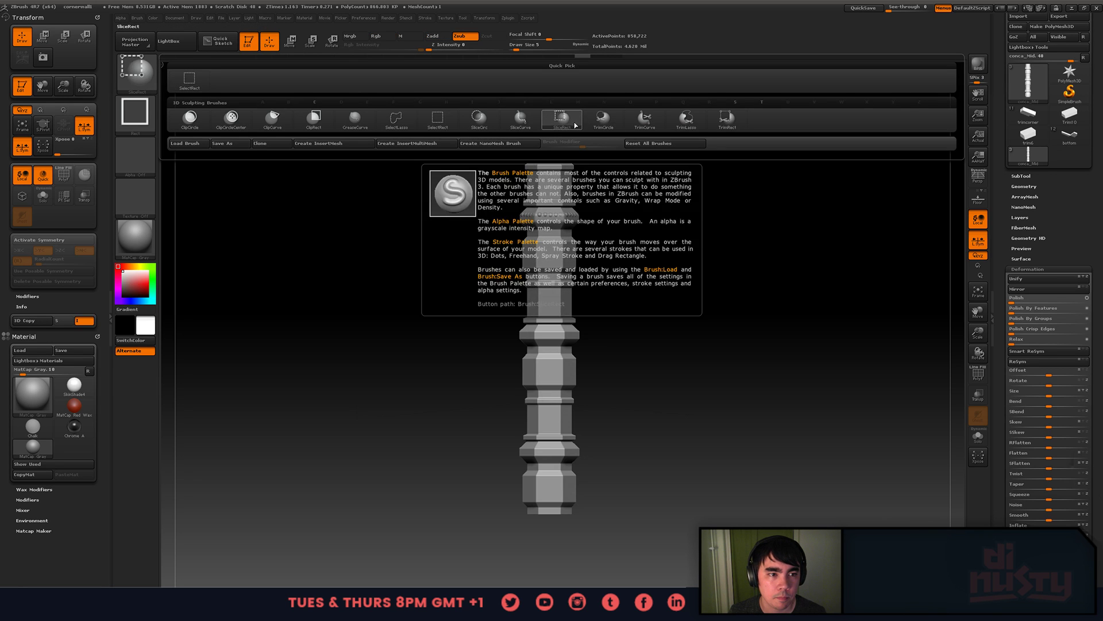
left_click(712, 132)
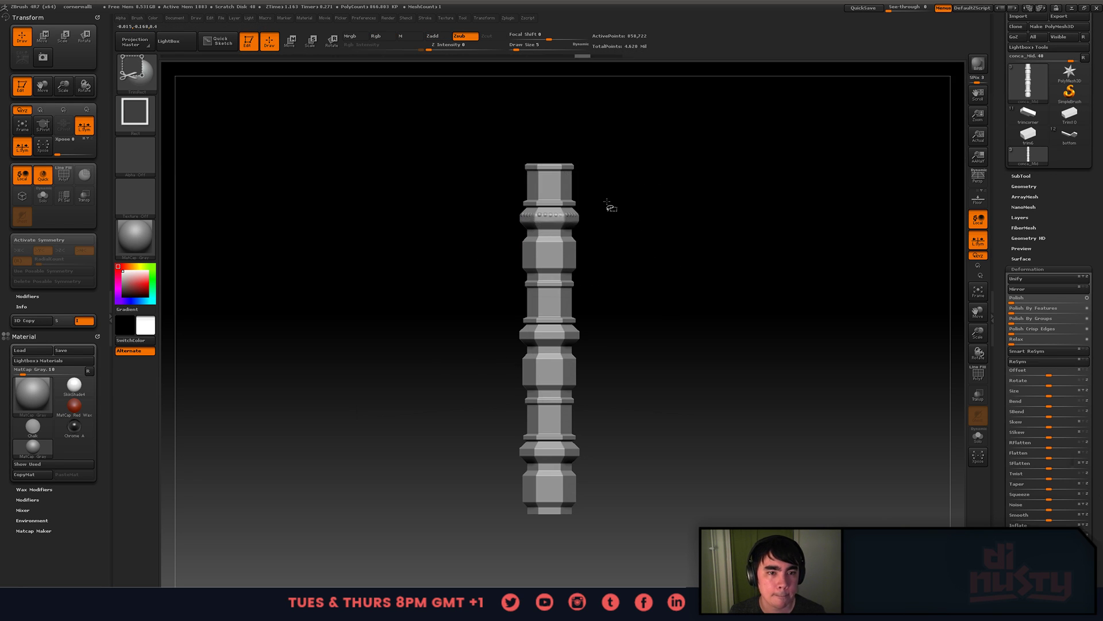
mouse_move(436, 130)
left_mouse_down()
mouse_move(606, 195)
mouse_move(739, 332)
mouse_move(720, 331)
mouse_move(724, 321)
mouse_move(708, 378)
mouse_move(701, 327)
left_mouse_up()
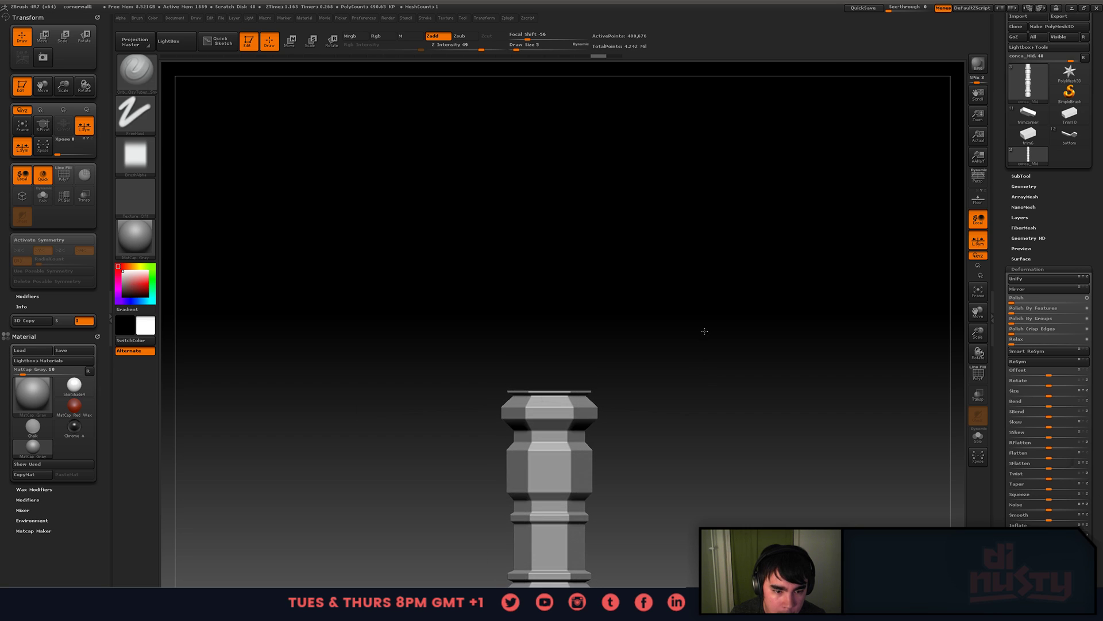
key("ctrl+z")
key("ctrl+shift")
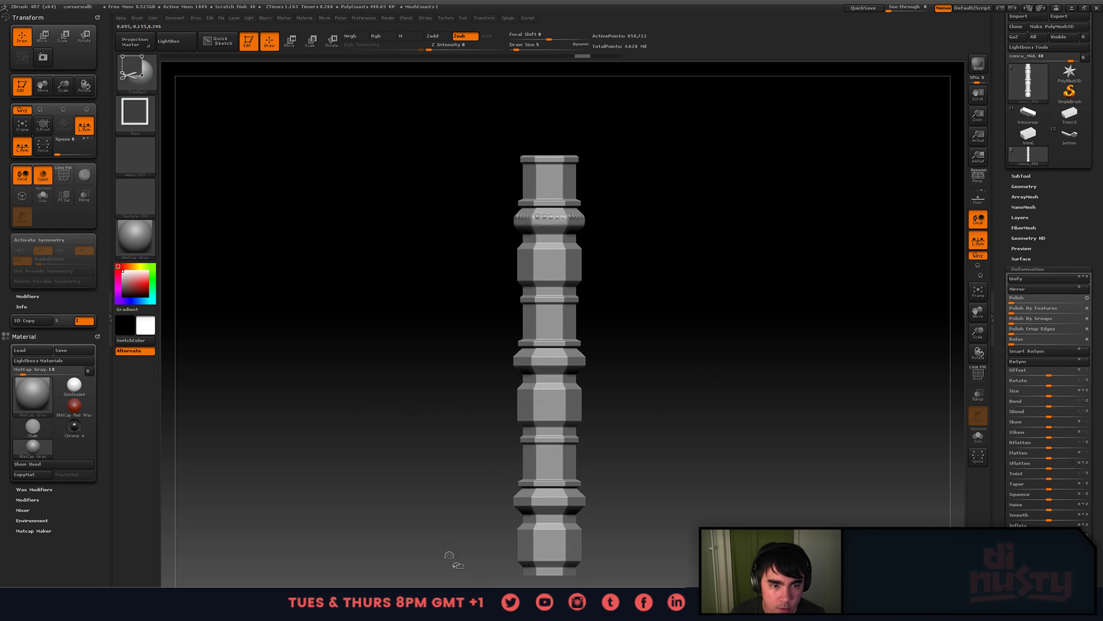
mouse_move(461, 573)
left_mouse_down("ctrl+shift")
mouse_move(609, 424)
mouse_move(662, 406)
mouse_move(643, 364)
mouse_move(648, 340)
left_mouse_up("ctrl+shift")
mouse_move(709, 364)
left_mouse_down()
mouse_move(675, 424)
mouse_move(661, 285)
mouse_move(697, 310)
mouse_move(685, 365)
mouse_move(704, 413)
mouse_move(695, 391)
mouse_move(690, 410)
mouse_move(709, 359)
left_mouse_up()
key("shift+f")
key("shift+f")
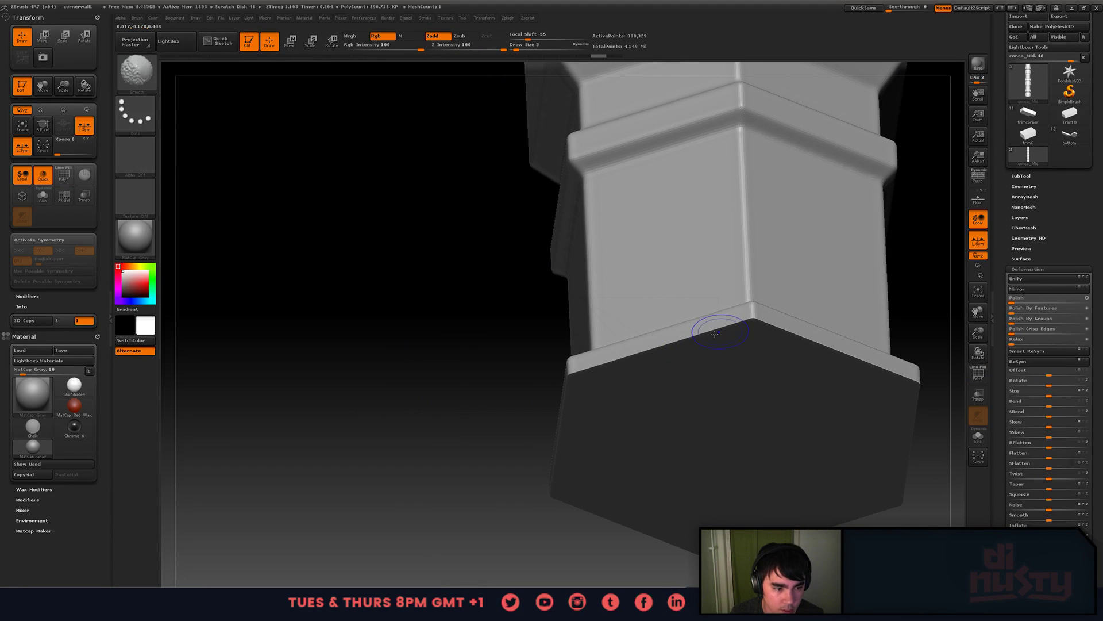
key("ctrl+z")
- Sculpt a raised bead on each corner of the block below the beaded band, using radial symmetry with a count of 6
mouse_move(701, 372)
right_mouse_down("alt")
mouse_move(669, 351)
mouse_move(661, 452)
mouse_move(599, 322)
mouse_move(680, 294)
right_mouse_up("alt")
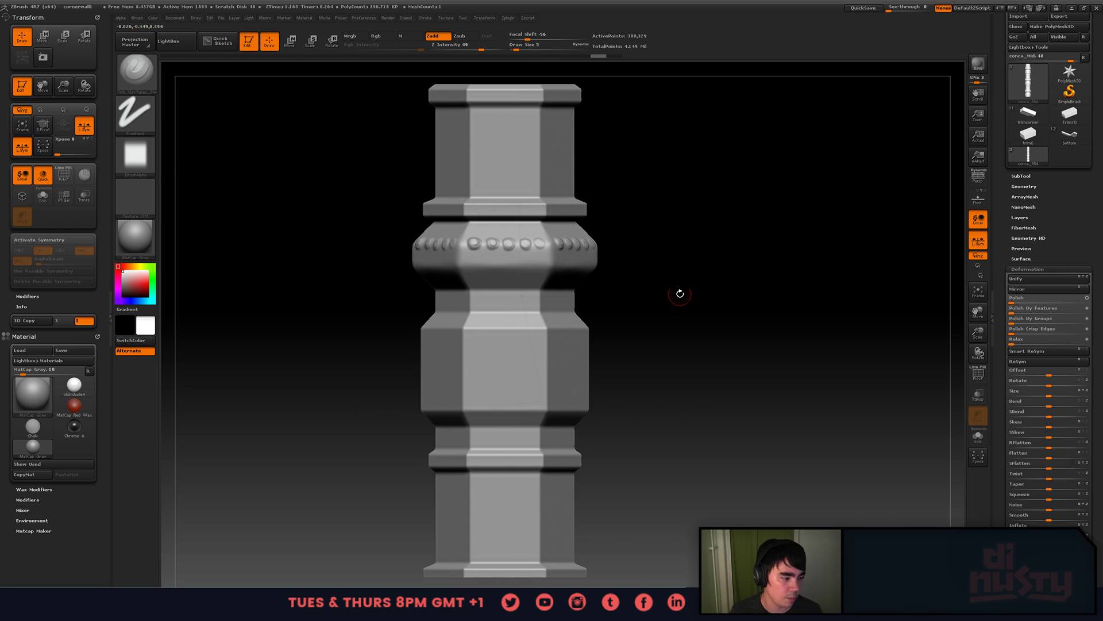
right_click_drag(514, 316, 461, 297, "alt")
mouse_move(524, 284)
right_mouse_down()
mouse_move(546, 308)
mouse_move(571, 306)
mouse_move(615, 381)
right_mouse_up()
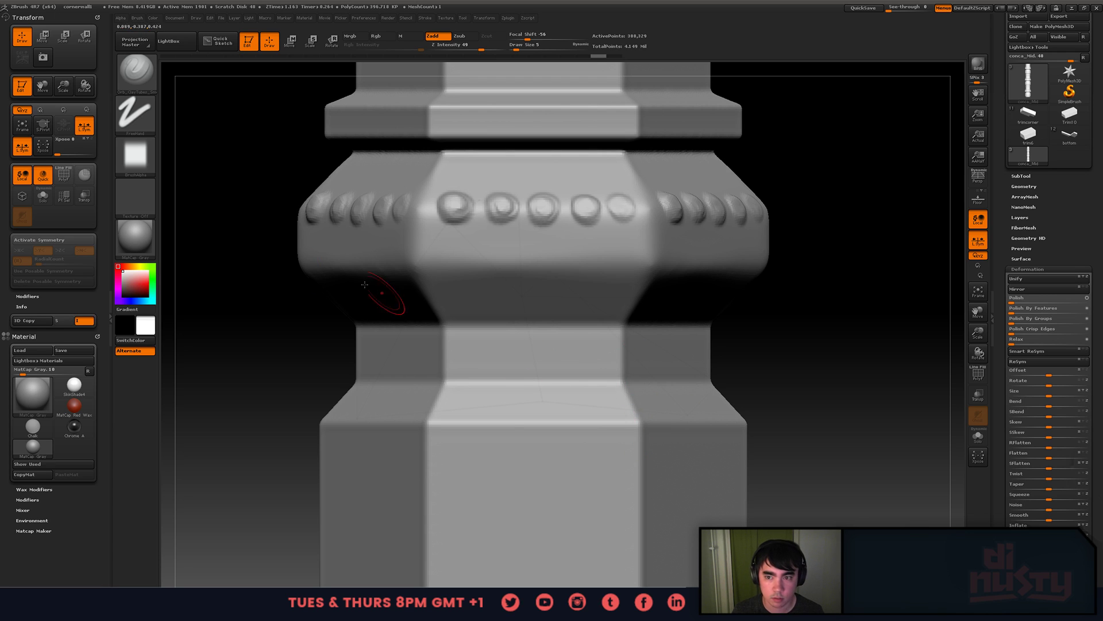
right_click_drag(365, 284, 598, 369)
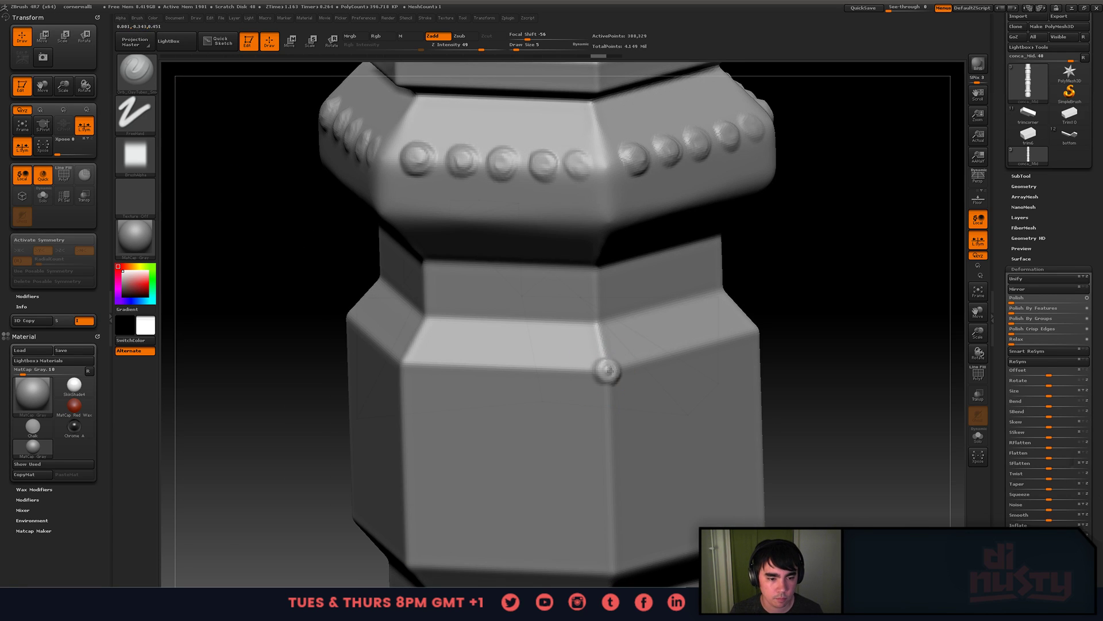
key("ctrl+z")
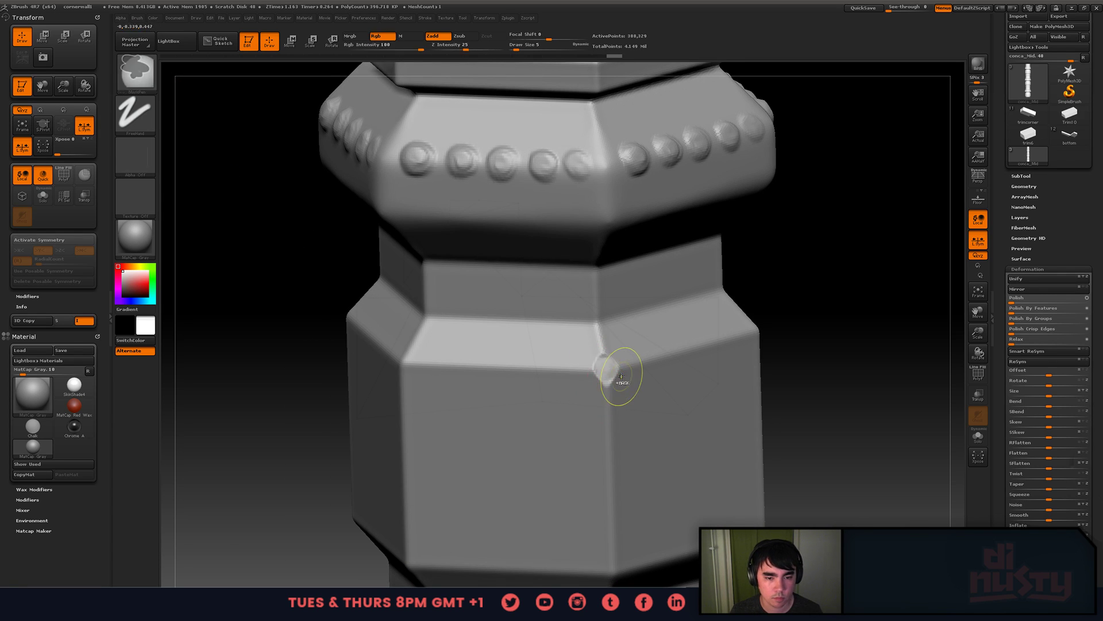
key("x")
left_click(607, 369)
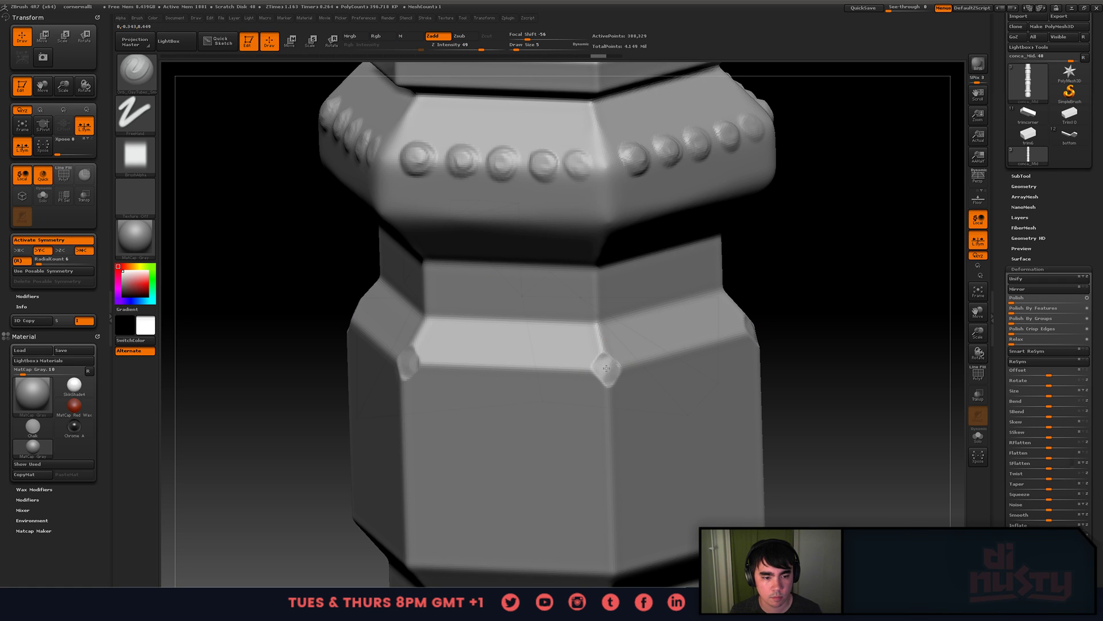
key("ctrl+z")
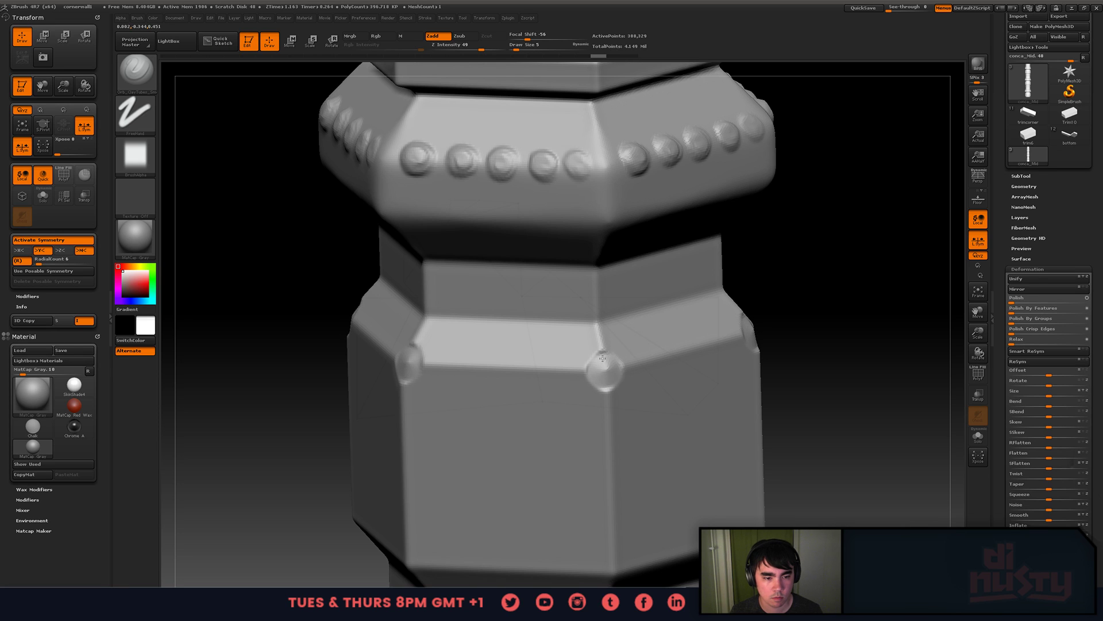
left_click(610, 369)
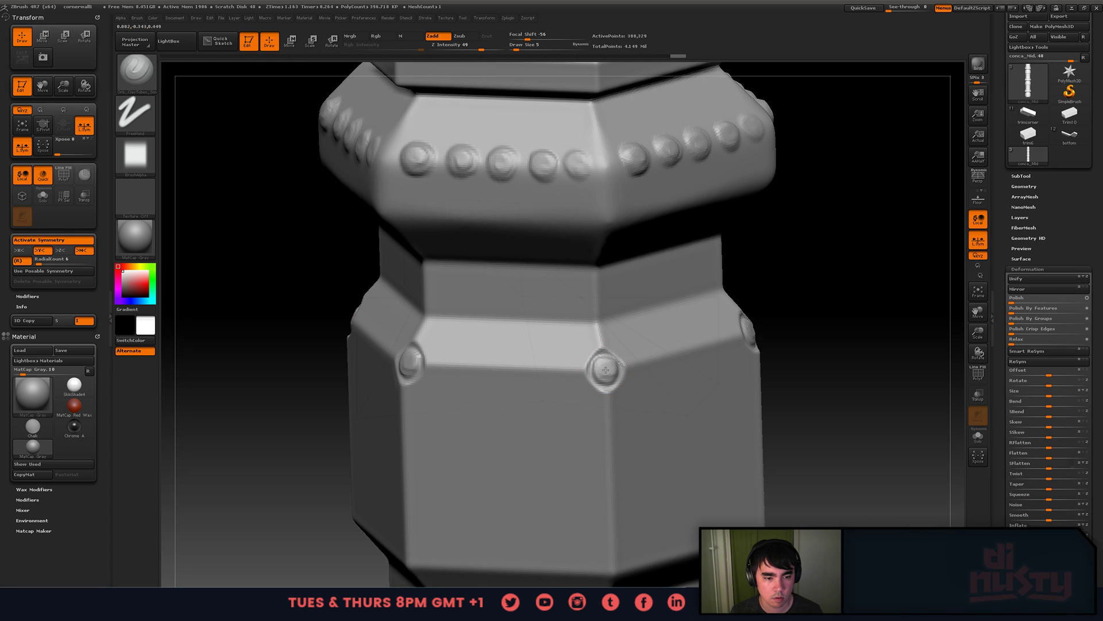
- Try drawing a thin horizontal ridge around the neck below the beaded band at draw size 2
mouse_move(615, 374)
right_mouse_down()
mouse_move(574, 340)
mouse_move(626, 357)
mouse_move(624, 368)
right_mouse_up()
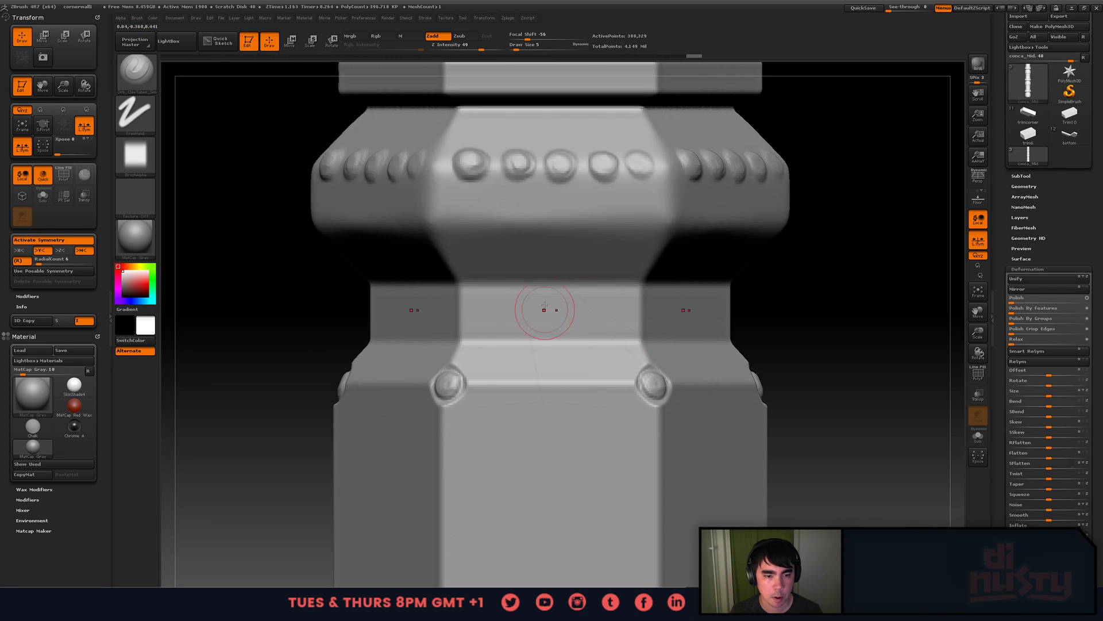
key("x")
key("x")
key("space")
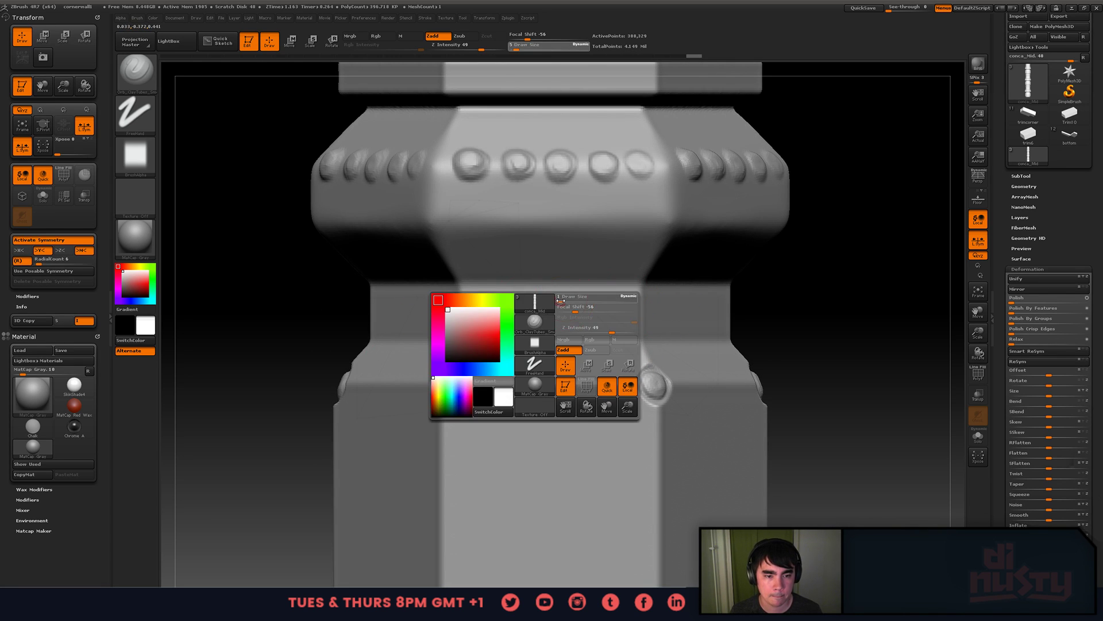
left_click_drag(561, 300, 559, 301)
left_click_drag(489, 292, 638, 290)
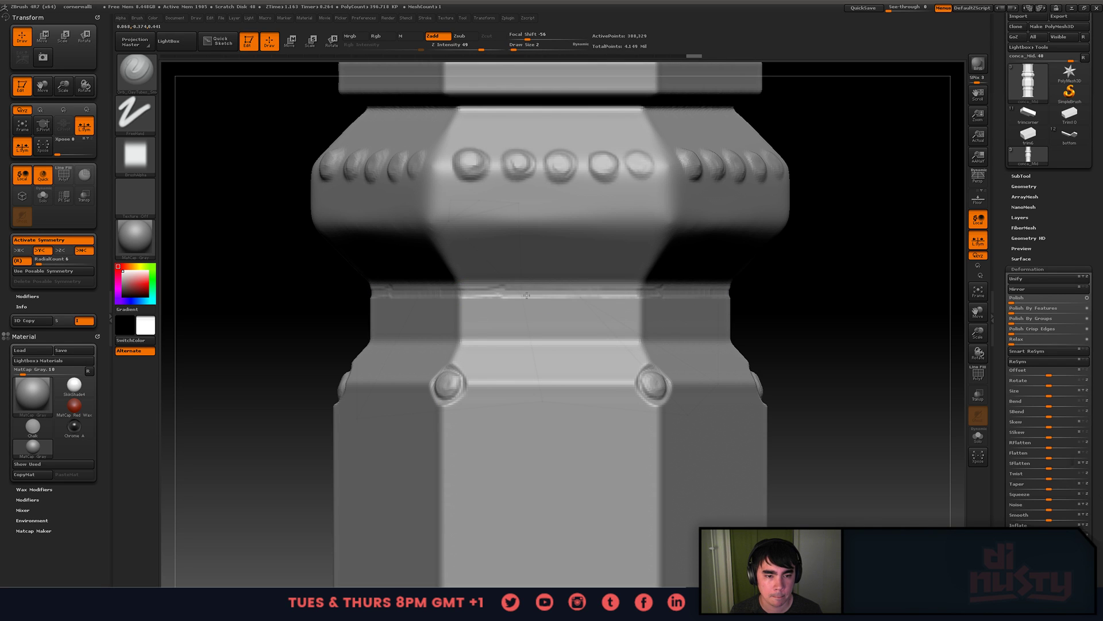
key("ctrl+z")
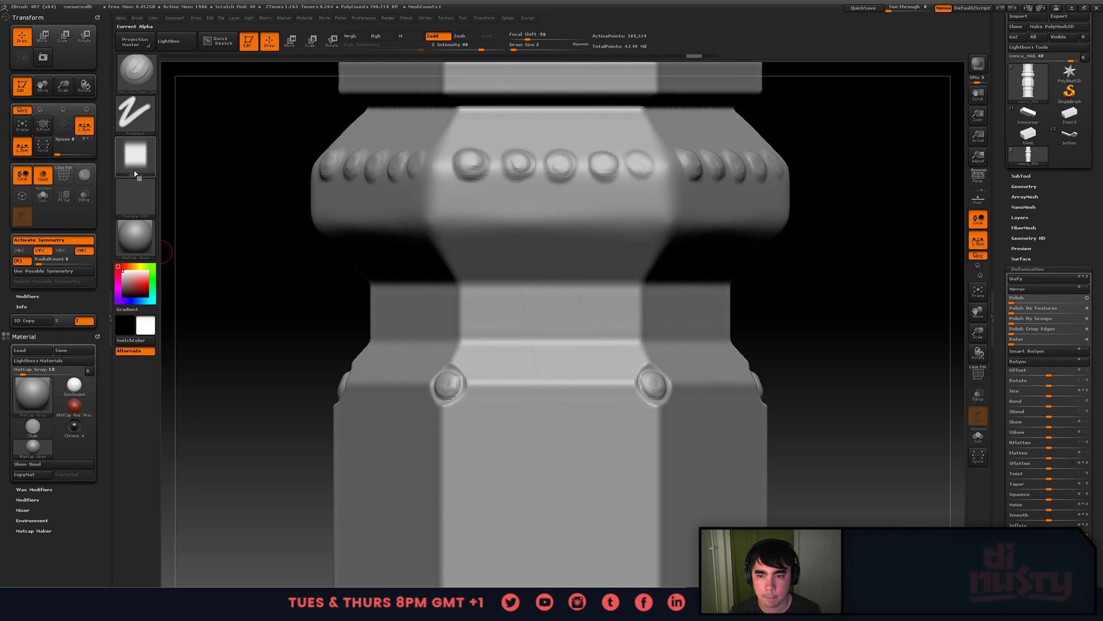
- Switch to an Orb cracks brush and try horizontal strokes around the neck, raising the draw size to 8
left_click(136, 70)
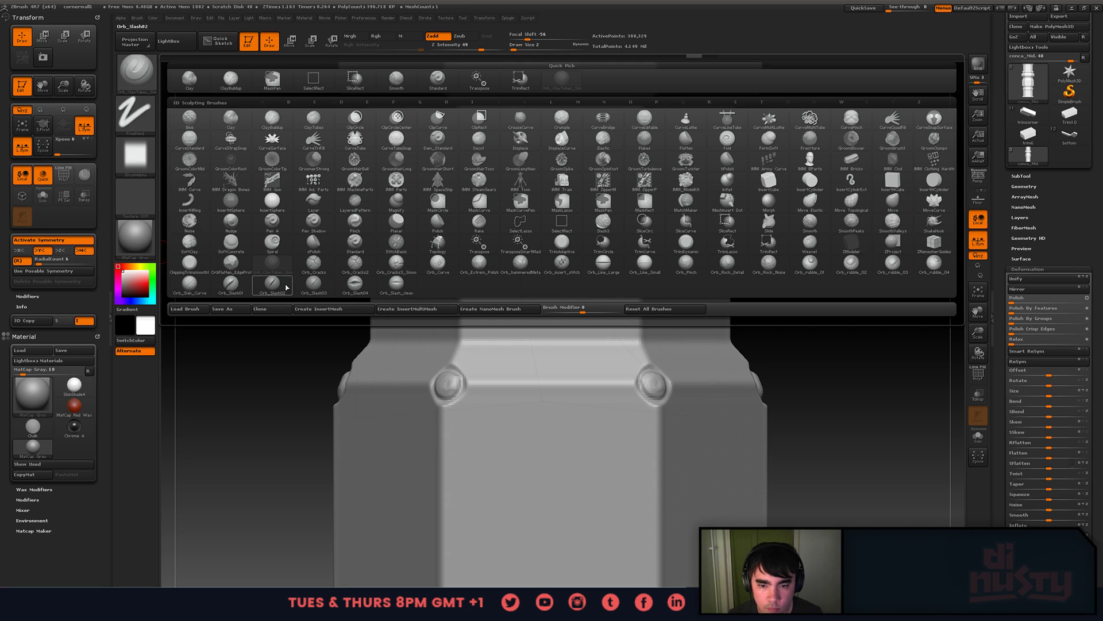
left_click(402, 268)
left_click_drag(443, 307, 546, 310)
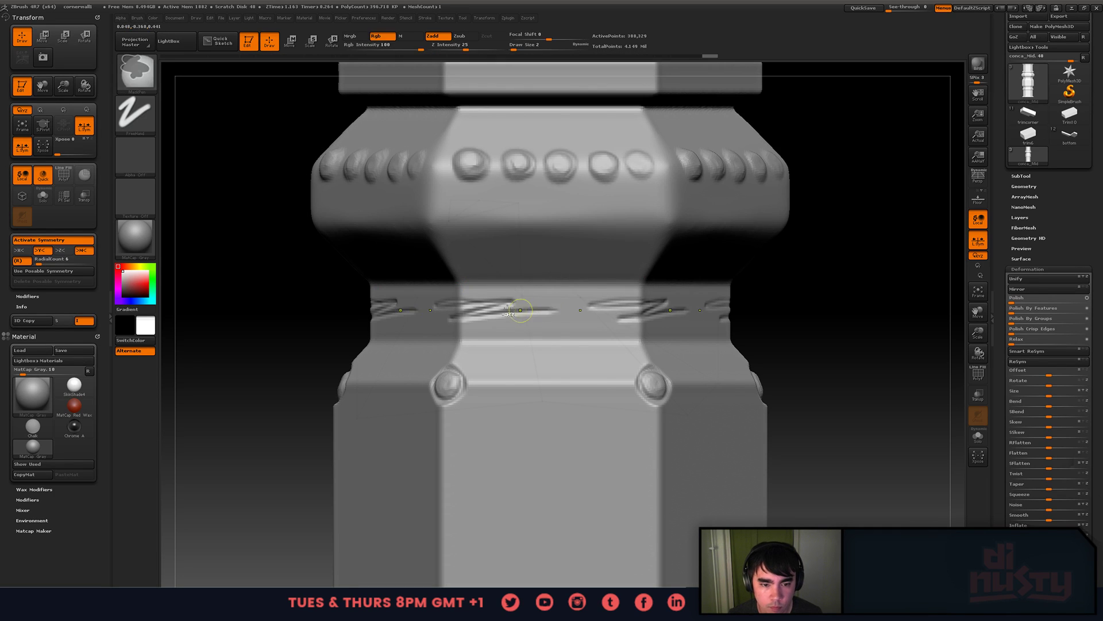
key("ctrl+z")
key("space")
left_click(476, 302)
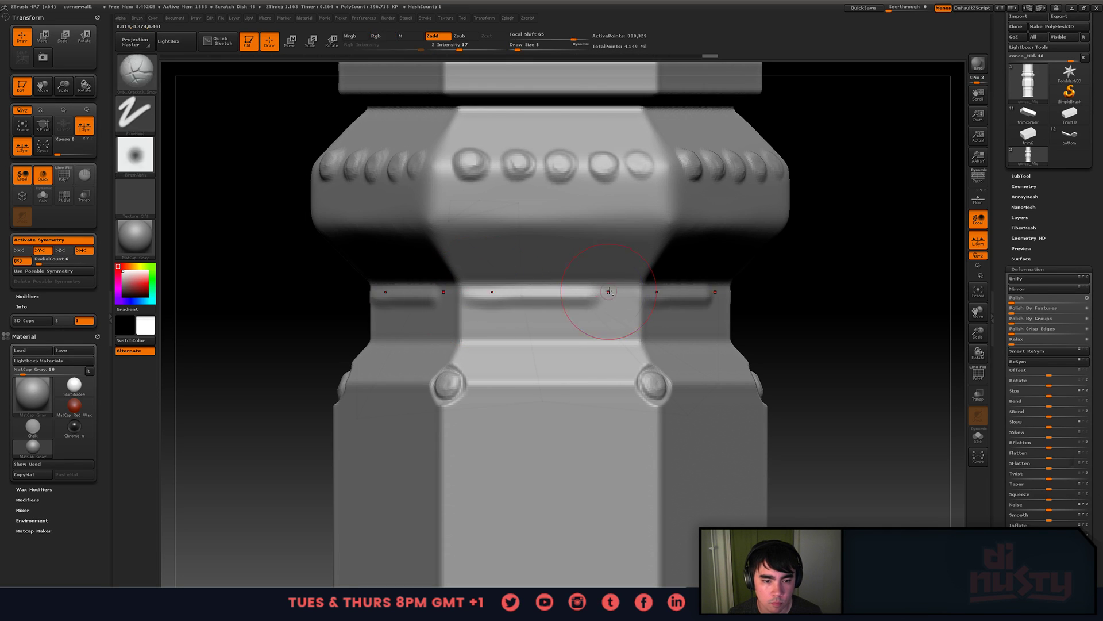
- Set the draw size to 4 and carve parallel horizontal grooves around the neck below the beaded band
key("space")
left_click_drag(579, 299, 572, 299)
left_click_drag(463, 297, 638, 296)
key("ctrl+z")
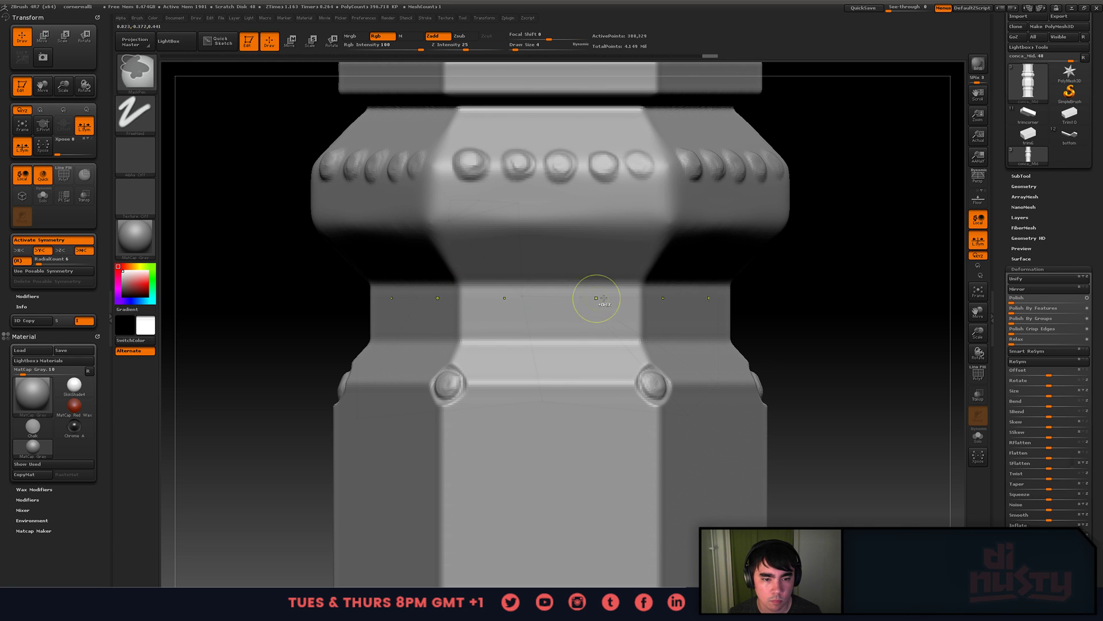
mouse_move(621, 299)
left_mouse_down()
mouse_move(517, 298)
mouse_move(666, 300)
left_mouse_up()
key("ctrl+z")
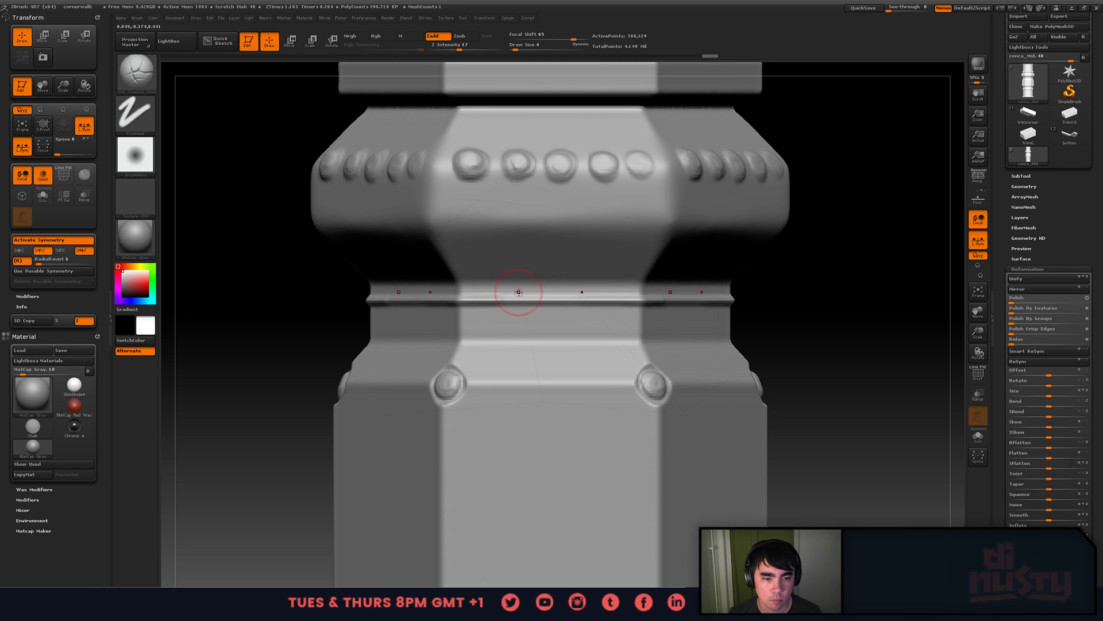
key("ctrl+z")
mouse_move(456, 296)
left_mouse_down()
mouse_move(382, 293)
mouse_move(546, 315)
mouse_move(441, 316)
mouse_move(545, 336)
mouse_move(500, 336)
left_mouse_up()
- Carve and smooth a thin groove around the ledge above the beaded band, and add small bead-like notches along it
right_click_drag(500, 337, 559, 297, "alt")
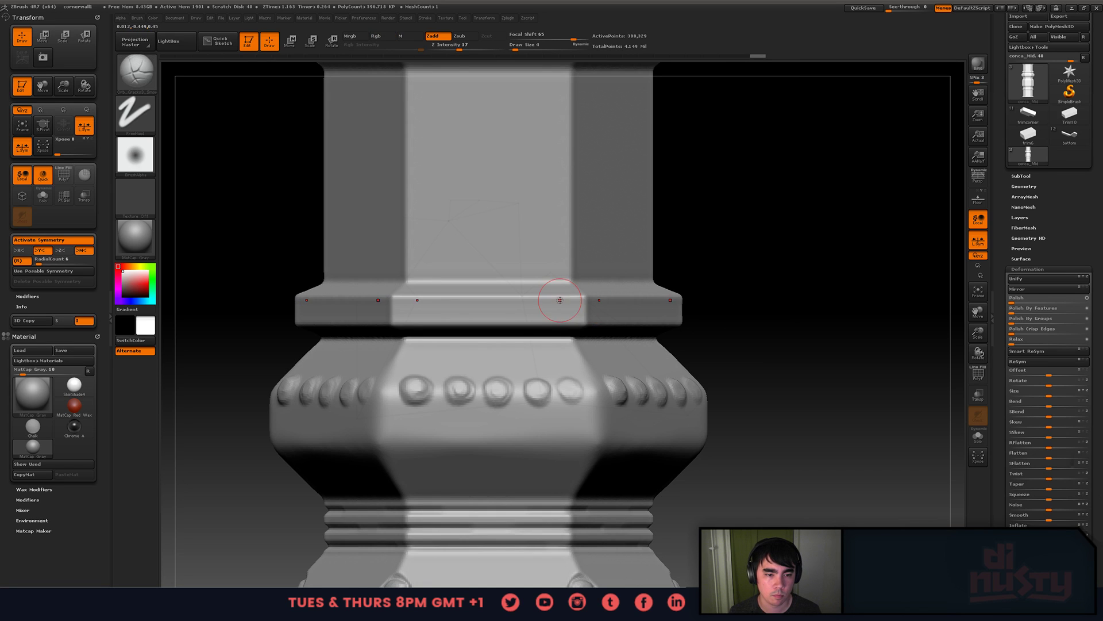
mouse_move(512, 302)
left_mouse_down("shift")
mouse_move(400, 302)
mouse_move(603, 307)
left_mouse_up("shift")
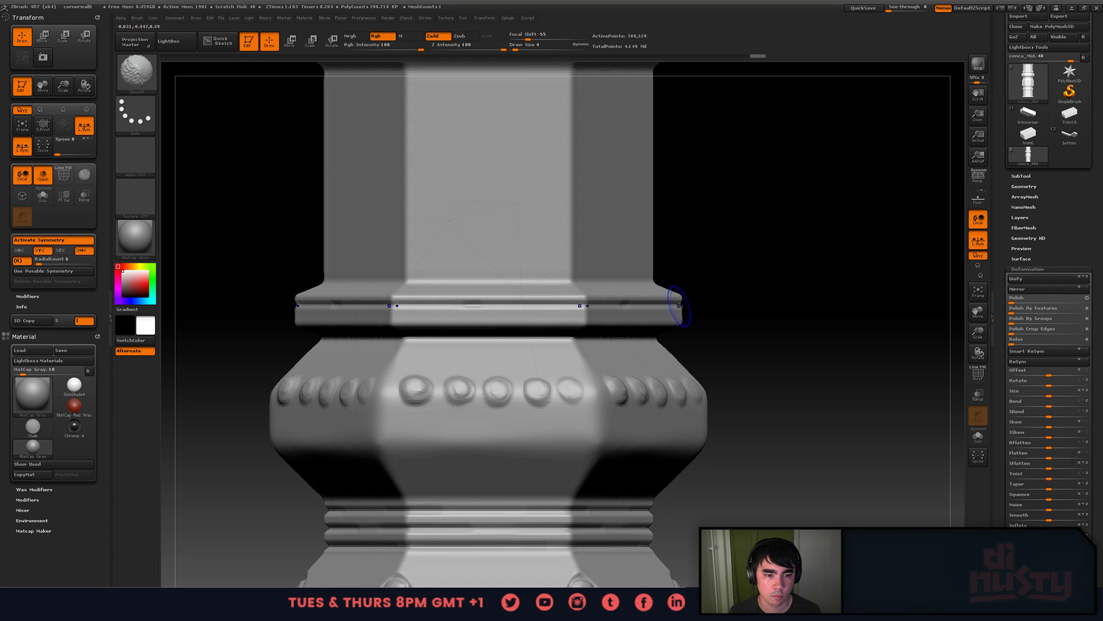
left_click_drag(541, 320, 451, 323)
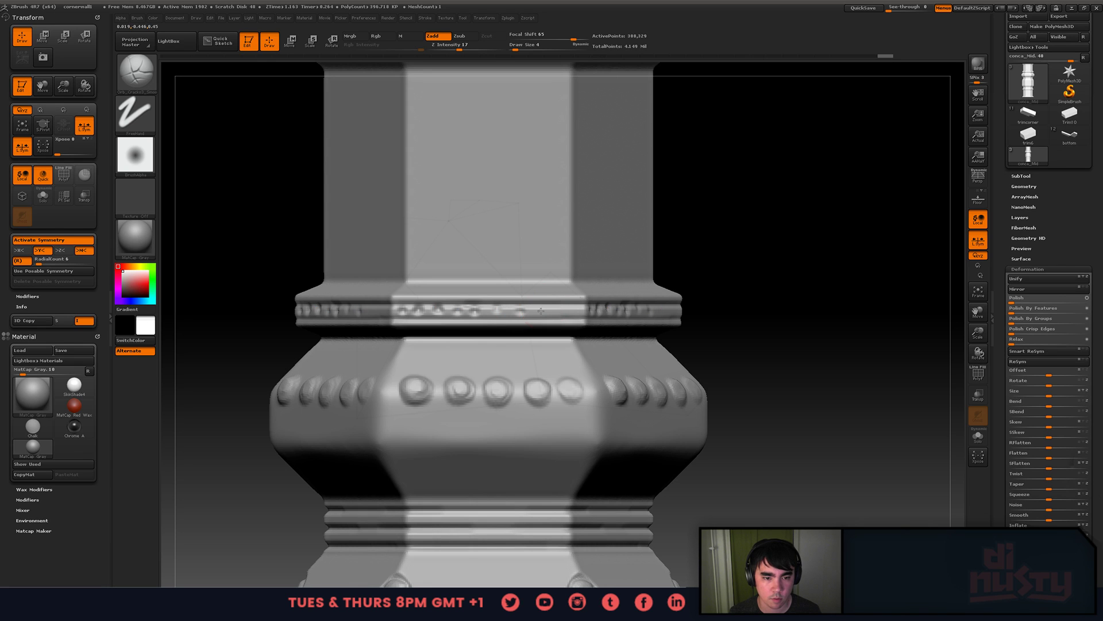
- Turn on perspective and examine the ornamented column section from an angle
right_click_drag(580, 307, 521, 307, "alt")
key("p")
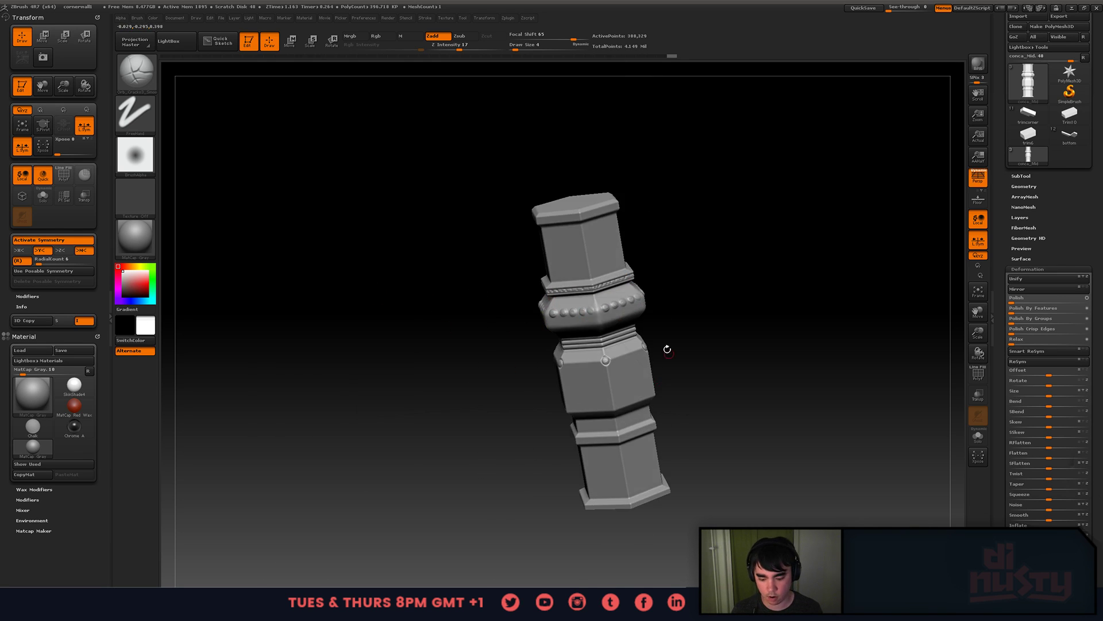
right_click_drag(669, 351, 686, 379)
right_click_drag(686, 379, 625, 351, "alt")
right_click_drag(483, 397, 606, 315, "alt")
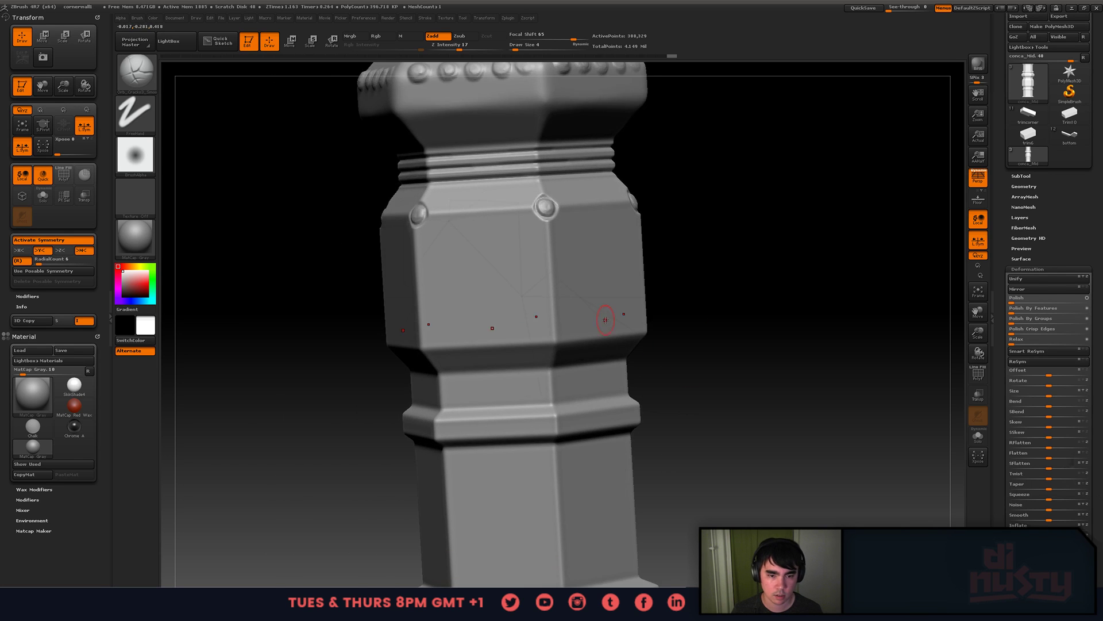
- Try a short stroke near a corner bead on the block below the grooved neck, and undo it
right_click_drag(514, 236, 529, 275)
right_click_drag(528, 127, 469, 187, "alt")
mouse_move(488, 153)
left_mouse_down()
mouse_move(475, 148)
mouse_move(457, 175)
mouse_move(477, 150)
left_mouse_up()
key("ctrl+z")
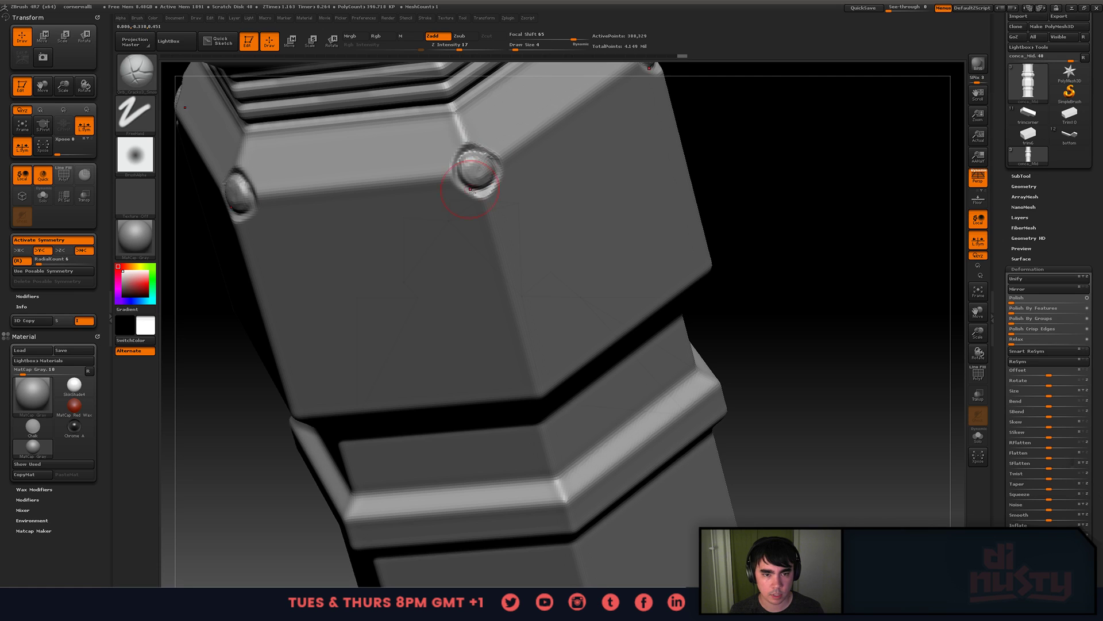
- Switch to the chipping trim brush and chip the upper and lower edges of the block below the grooved neck
mouse_move(469, 208)
right_mouse_down("alt")
mouse_move(488, 155)
mouse_move(555, 196)
right_mouse_up("alt")
key("b")
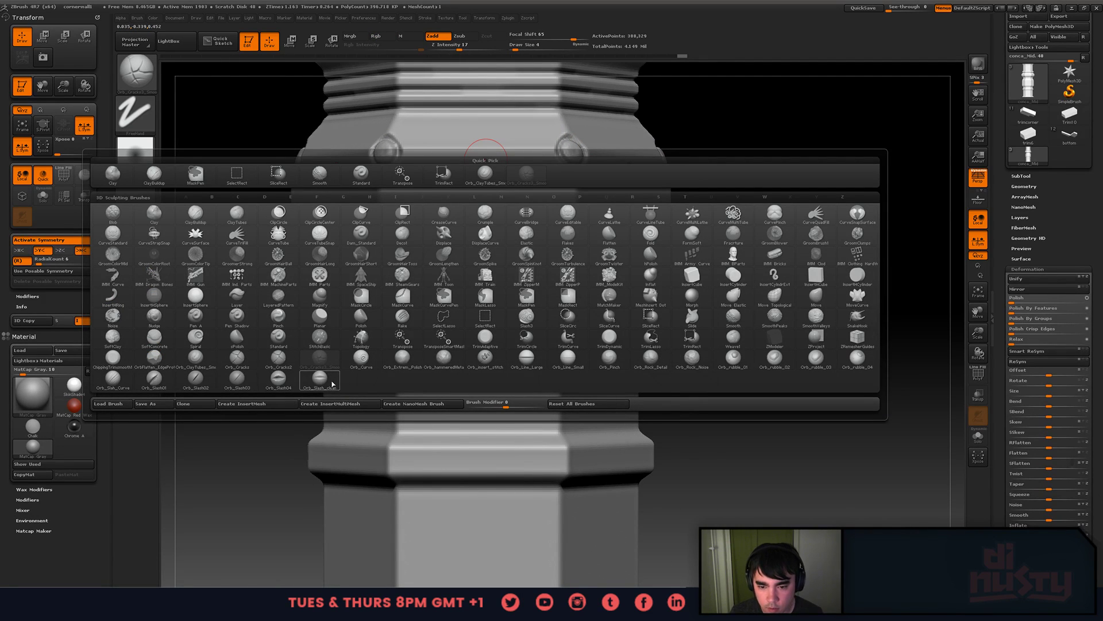
left_click(112, 357)
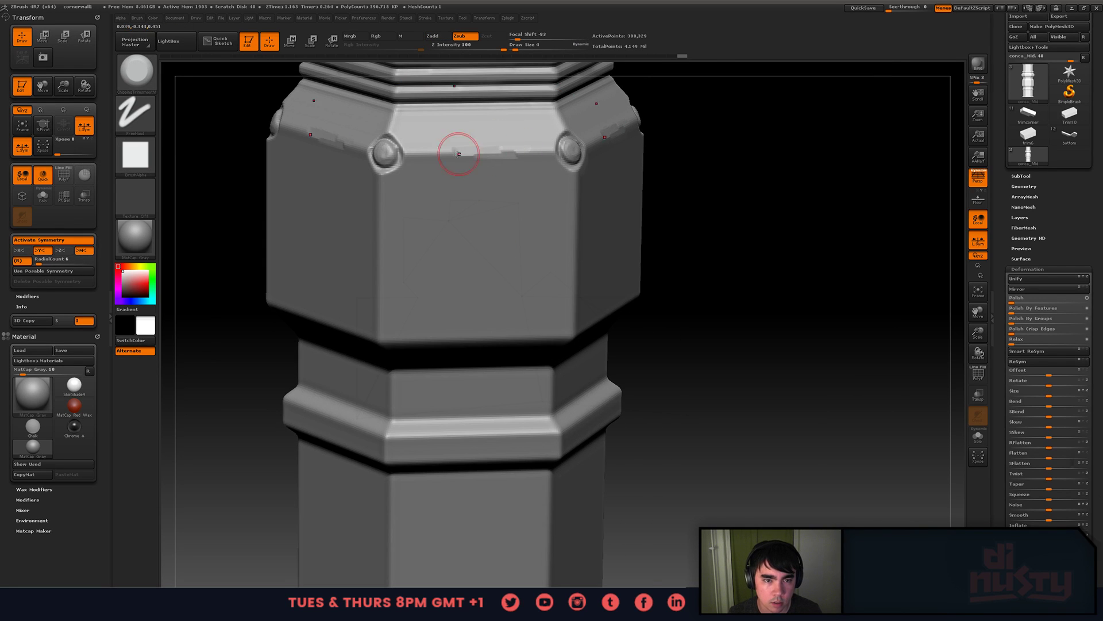
left_click_drag(459, 154, 566, 146)
right_click_drag(566, 147, 555, 233)
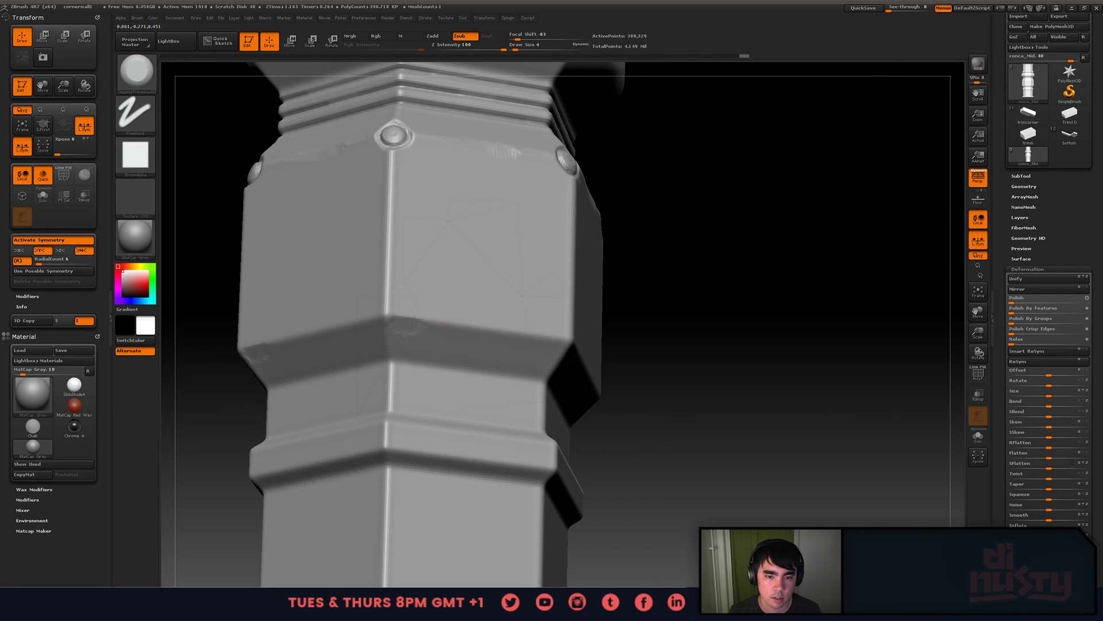
mouse_move(414, 321)
left_mouse_down()
mouse_move(386, 318)
mouse_move(430, 317)
left_mouse_up()
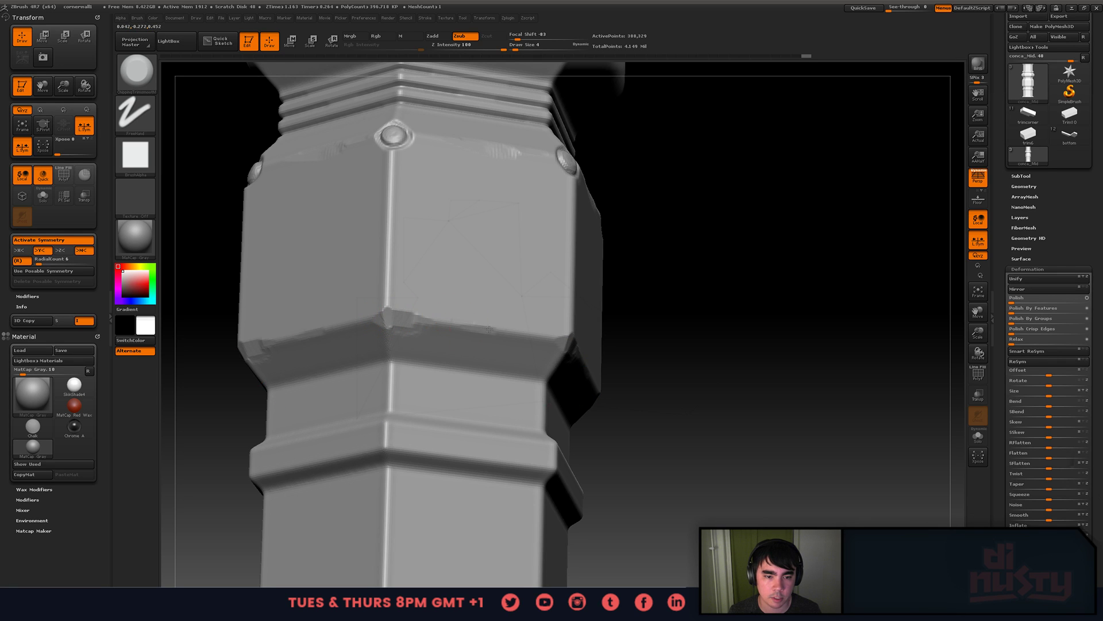
right_click_drag(489, 328, 519, 303)
left_click_drag(520, 303, 535, 303)
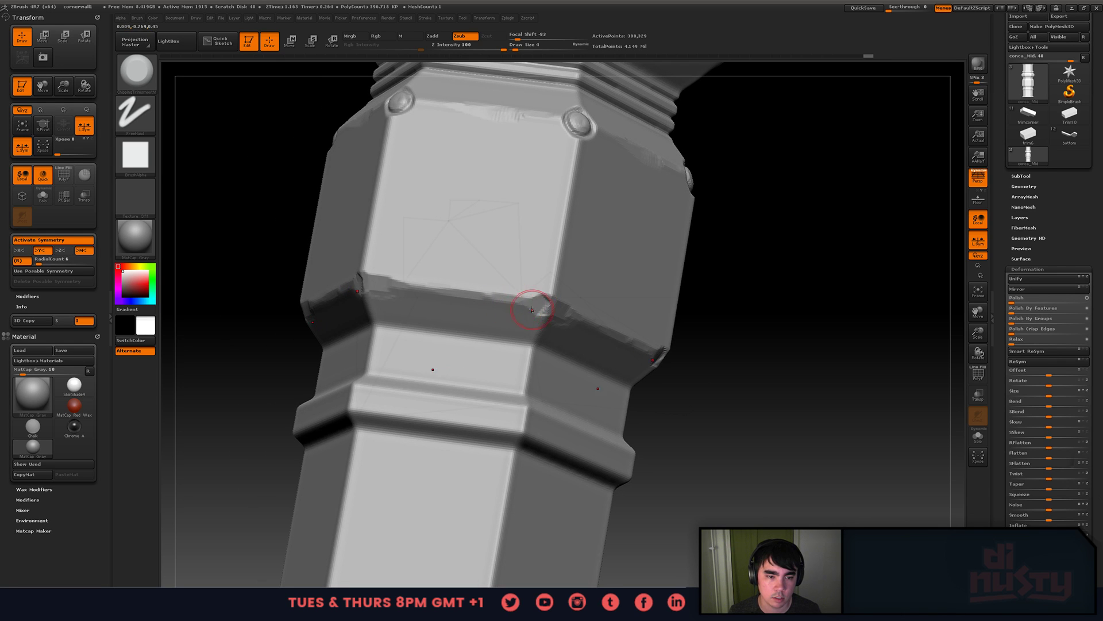
- Chip the upper and lower edges of the protruding ring beneath the block so they look worn
key("b")
right_click_drag(532, 310, 499, 259, "shift")
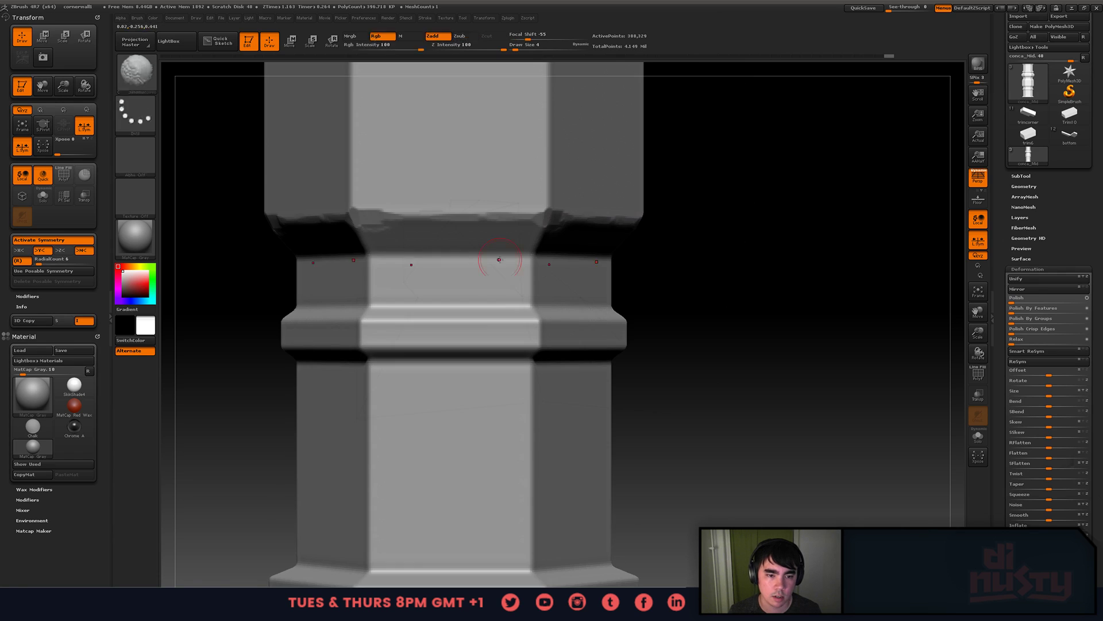
key("ctrl+shift")
left_click_drag(489, 324, 437, 324, "ctrl+shift")
right_click_drag(415, 321, 530, 322)
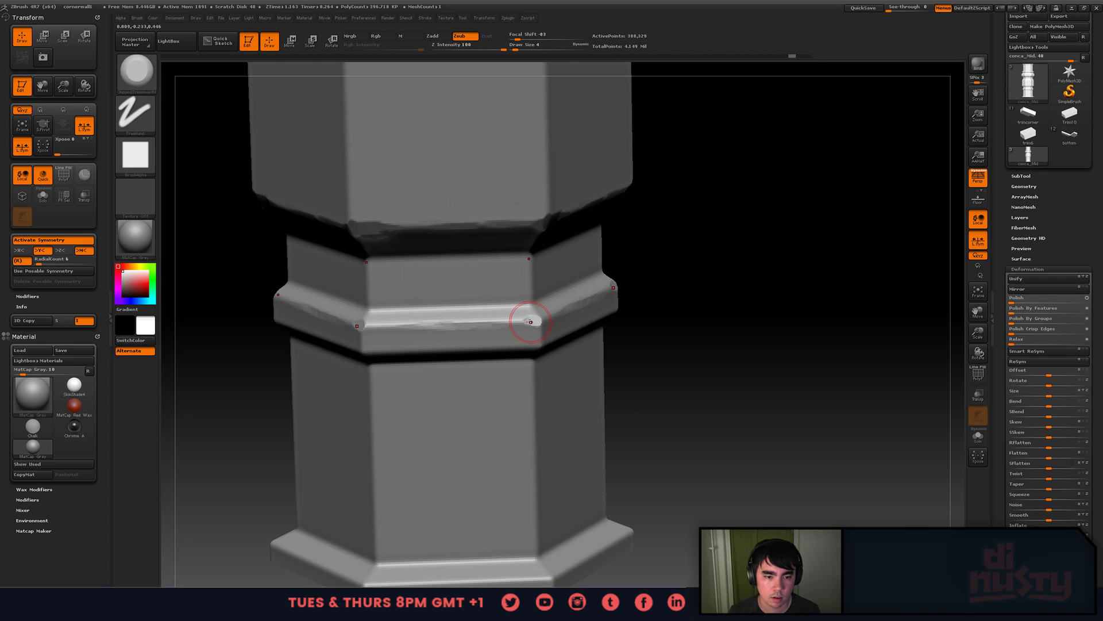
right_click_drag(554, 319, 464, 316)
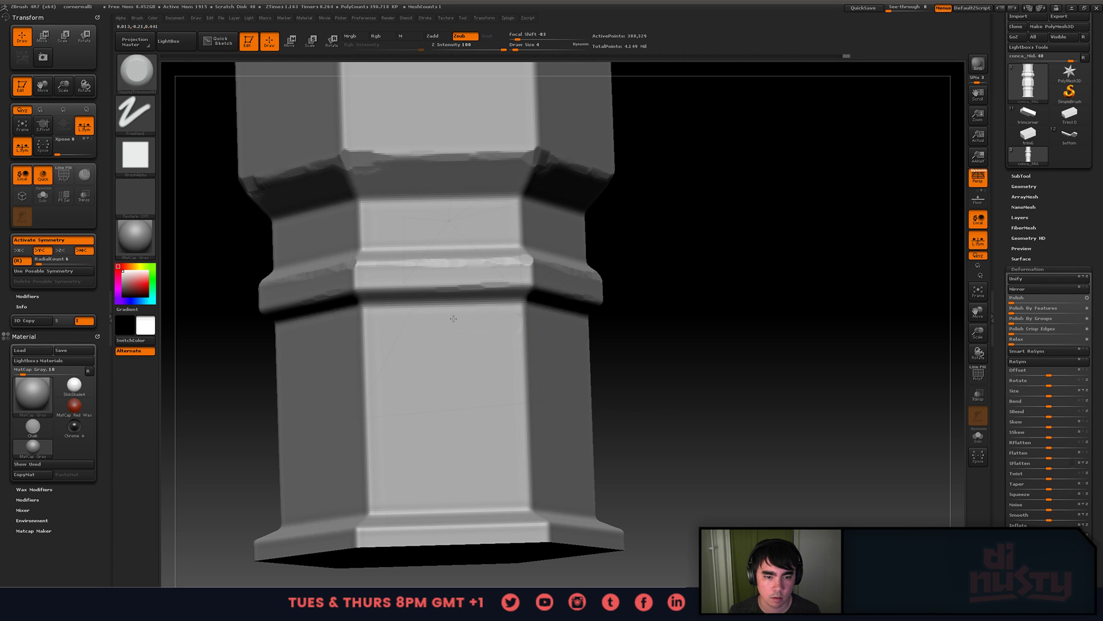
- Chip and break up the edges and corners of the base flange at the column's foot
mouse_move(473, 320)
right_mouse_down()
mouse_move(478, 346)
mouse_move(463, 354)
mouse_move(529, 320)
mouse_move(515, 337)
mouse_move(533, 362)
right_mouse_up()
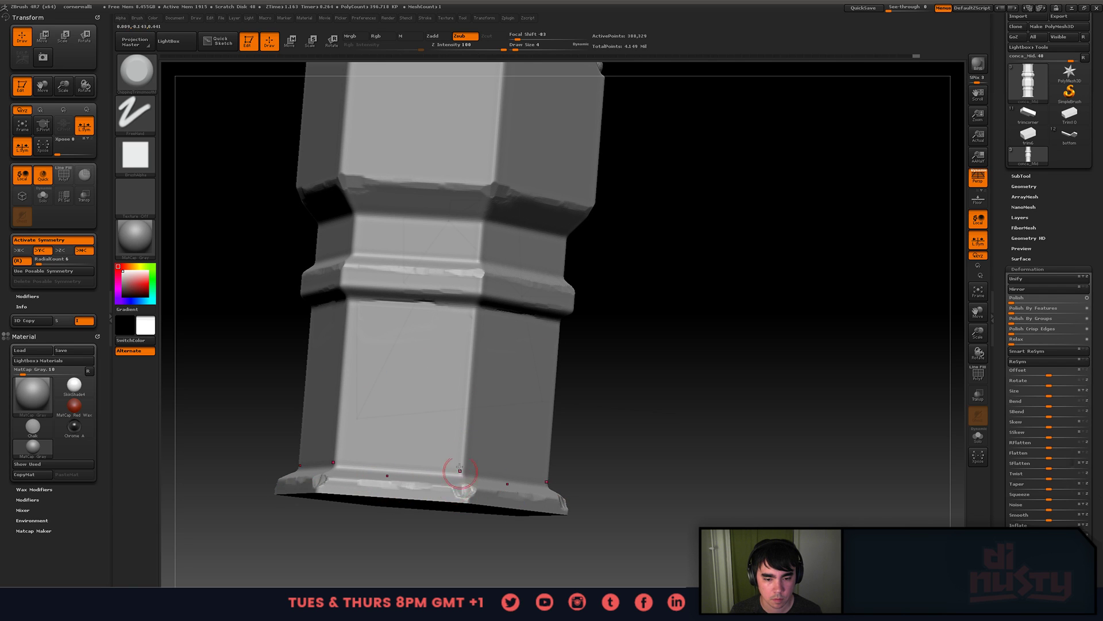
right_click_drag(459, 471, 475, 482)
left_click_drag(452, 489, 474, 487)
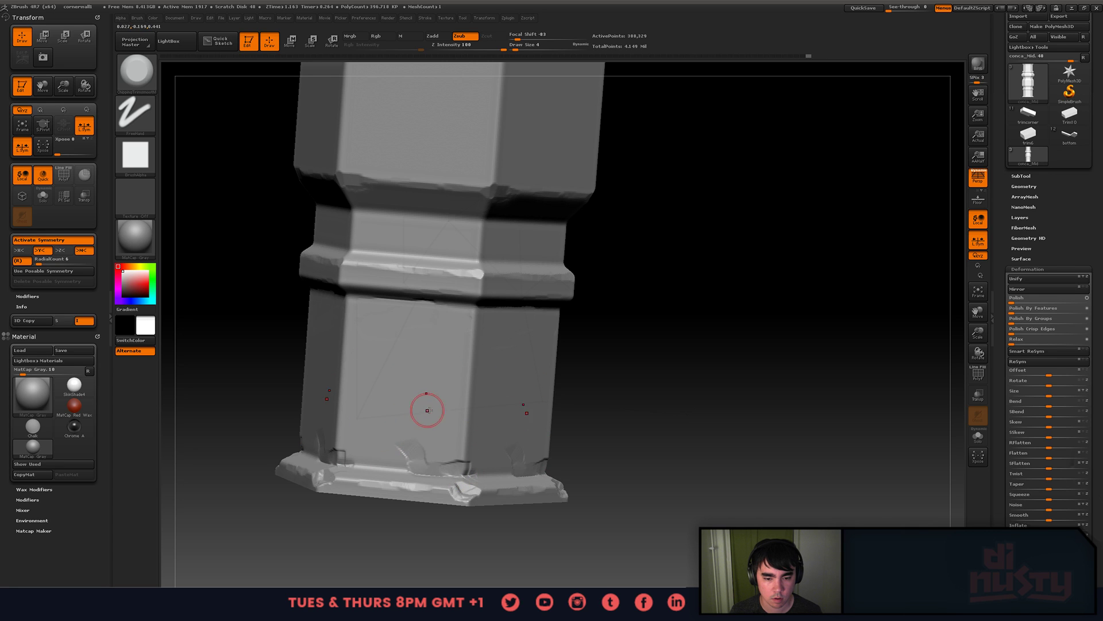
right_click_drag(427, 410, 414, 391)
- Switch to the Orb_Cracks brush, try short slanted strokes just above the base flange, and undo them
key("space")
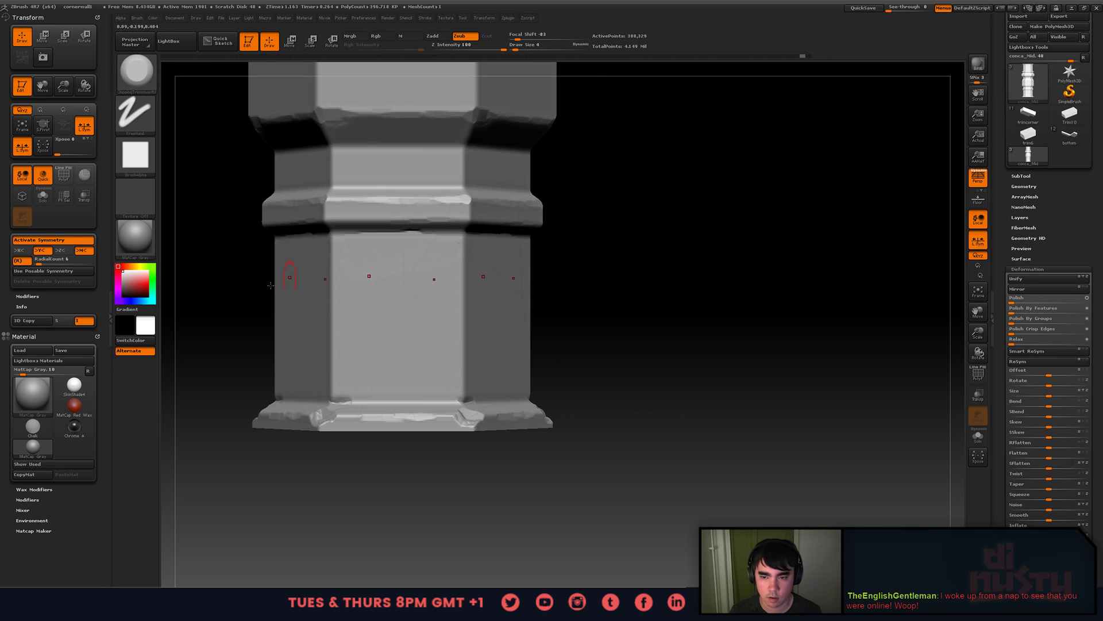
left_click(149, 70)
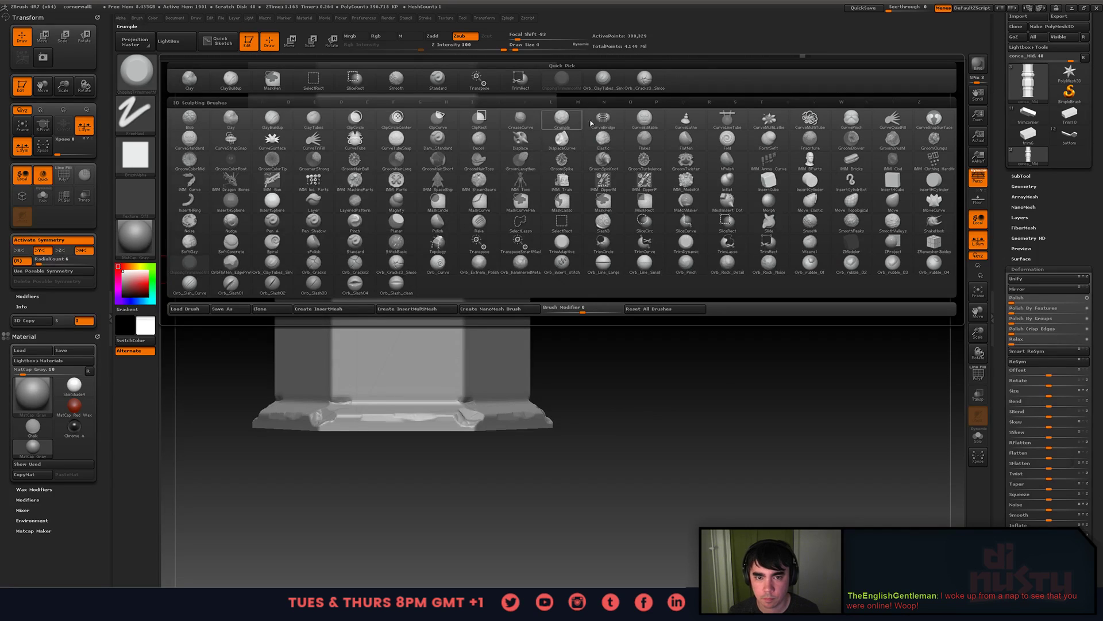
left_click(651, 84)
mouse_move(460, 399)
left_mouse_down()
mouse_move(341, 401)
mouse_move(458, 403)
left_mouse_up()
left_click_drag(559, 364, 498, 394)
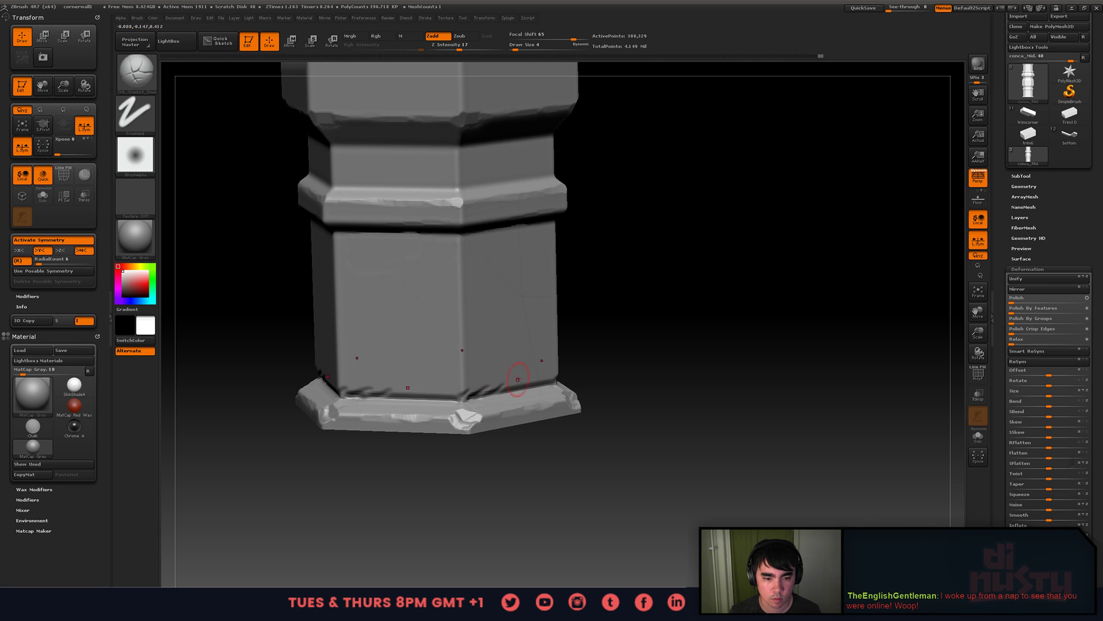
right_click_drag(430, 396, 460, 388, "shift")
mouse_move(402, 356)
right_mouse_down("ctrl")
mouse_move(344, 402)
mouse_move(399, 360)
right_mouse_up("ctrl")
key("ctrl+z")
key("ctrl+z")
- Carve a wavy groove around the shaft just above the base flange, and check the reference photo
mouse_move(351, 364)
left_mouse_down()
mouse_move(589, 362)
mouse_move(354, 362)
left_mouse_up()
key("ctrl+z")
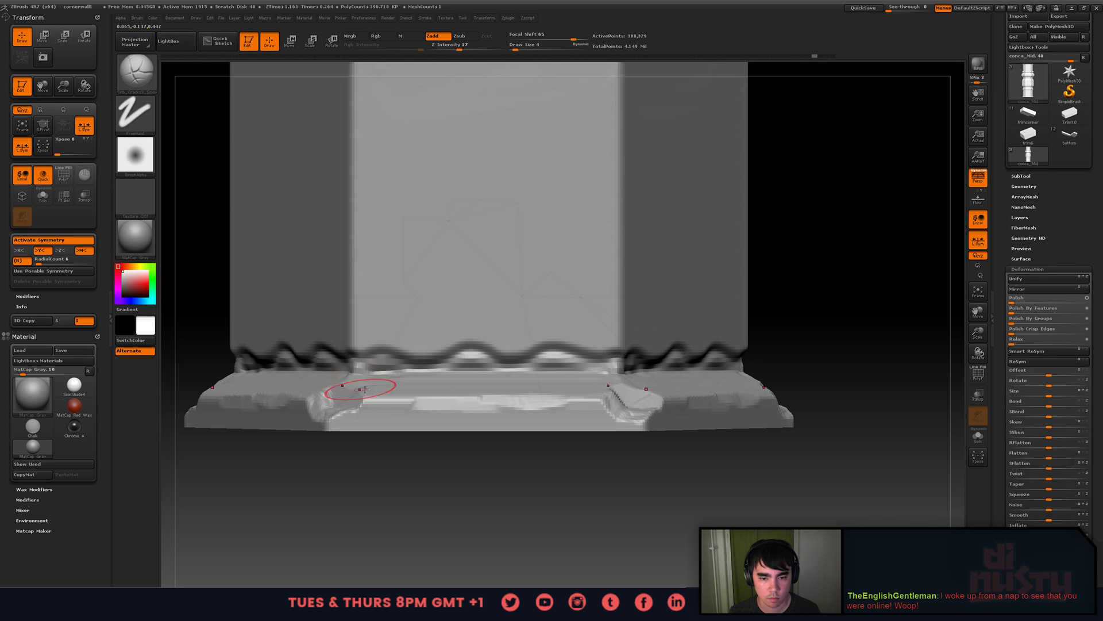
right_click_drag(360, 389, 212, 390)
left_click_drag(359, 287, 638, 379)
key("alt+Tab")
key("alt+Tab")
- Switch to the Orb_ClayTubes brush and reset the accidentally picked main color to white
key("b")
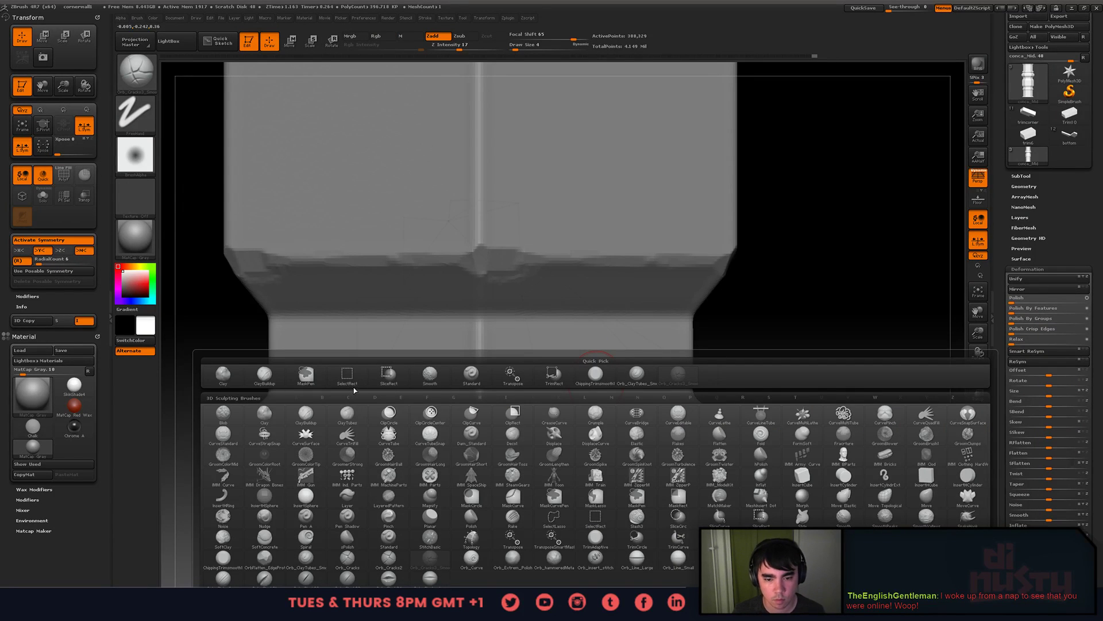
left_click(623, 378)
mouse_move(595, 393)
right_mouse_down("shift")
mouse_move(313, 403)
mouse_move(509, 360)
right_mouse_up("shift")
key("c")
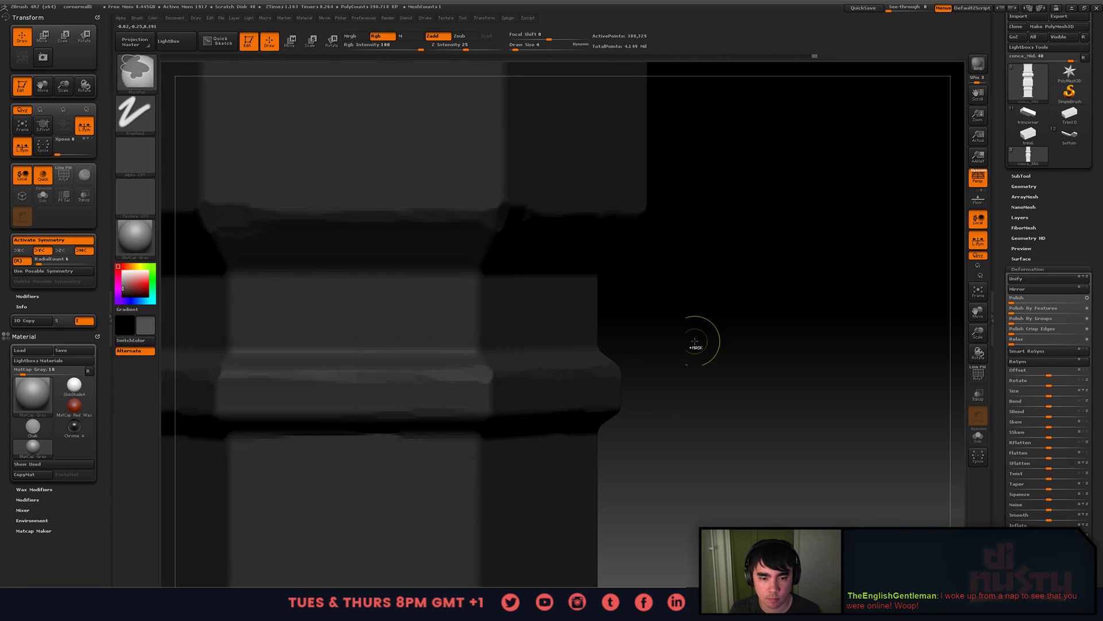
left_click_drag(697, 347, 947, 339, "alt")
key("c")
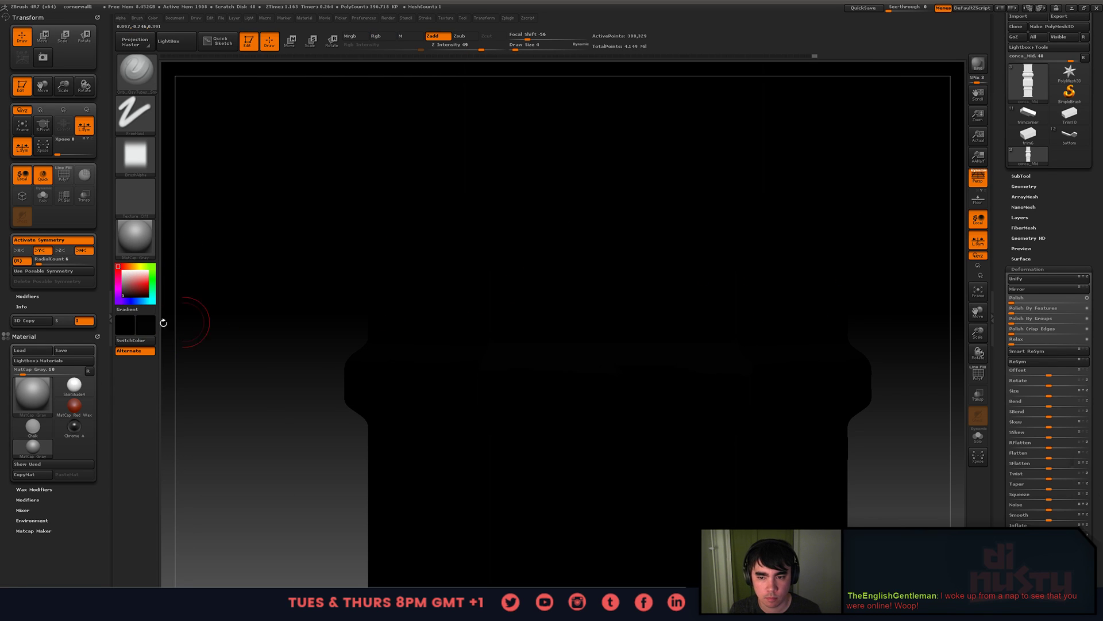
left_click(119, 267)
- Build up a row of raised vertical strokes of uneven height around the recessed neck above the ring, and smooth them
left_click_drag(541, 326, 540, 295)
key("ctrl+z")
left_click_drag(544, 335, 545, 340)
mouse_move(568, 302)
left_mouse_down()
mouse_move(570, 341)
mouse_move(593, 345)
left_mouse_up()
mouse_move(618, 291)
left_mouse_down()
mouse_move(619, 340)
mouse_move(645, 343)
left_mouse_up()
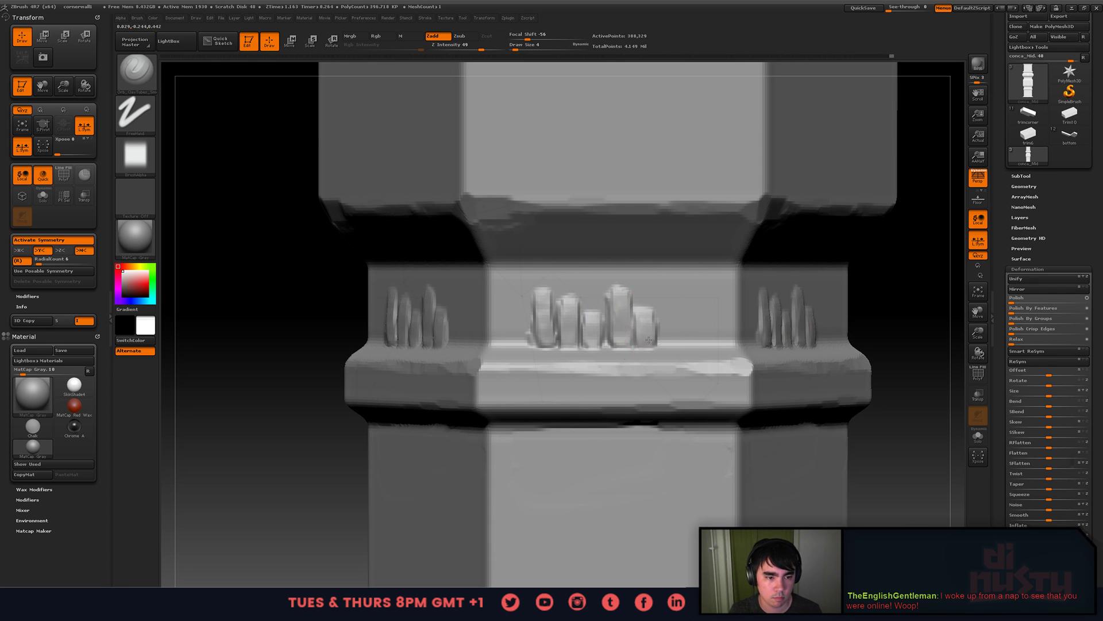
mouse_move(669, 305)
left_mouse_down()
mouse_move(671, 343)
mouse_move(674, 303)
mouse_move(707, 345)
left_mouse_up()
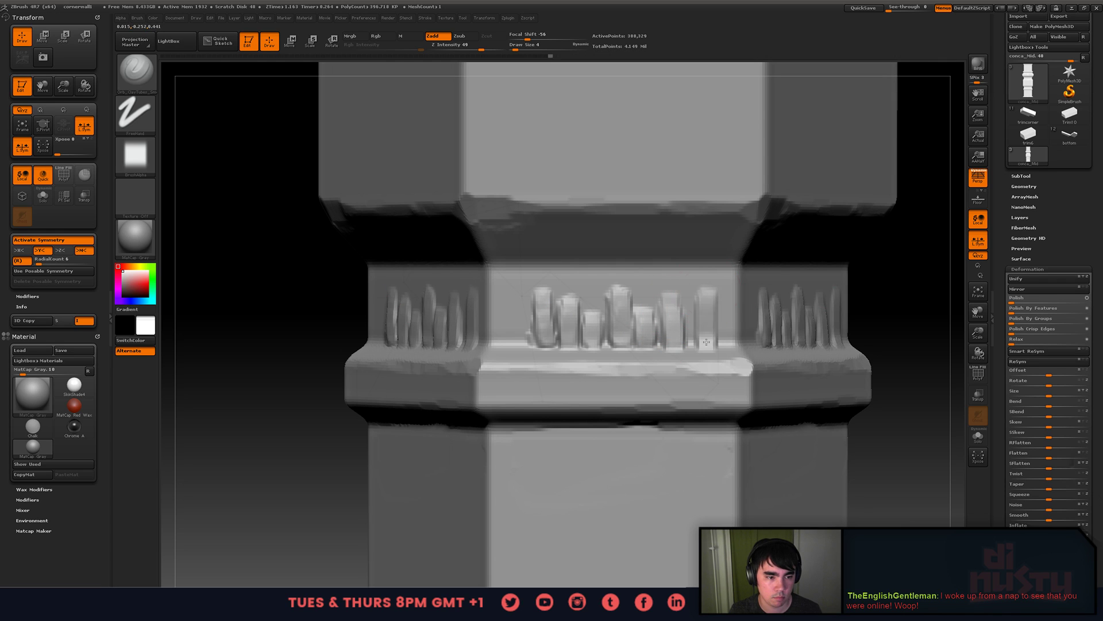
mouse_move(706, 287)
left_mouse_down()
mouse_move(708, 347)
mouse_move(727, 350)
left_mouse_up()
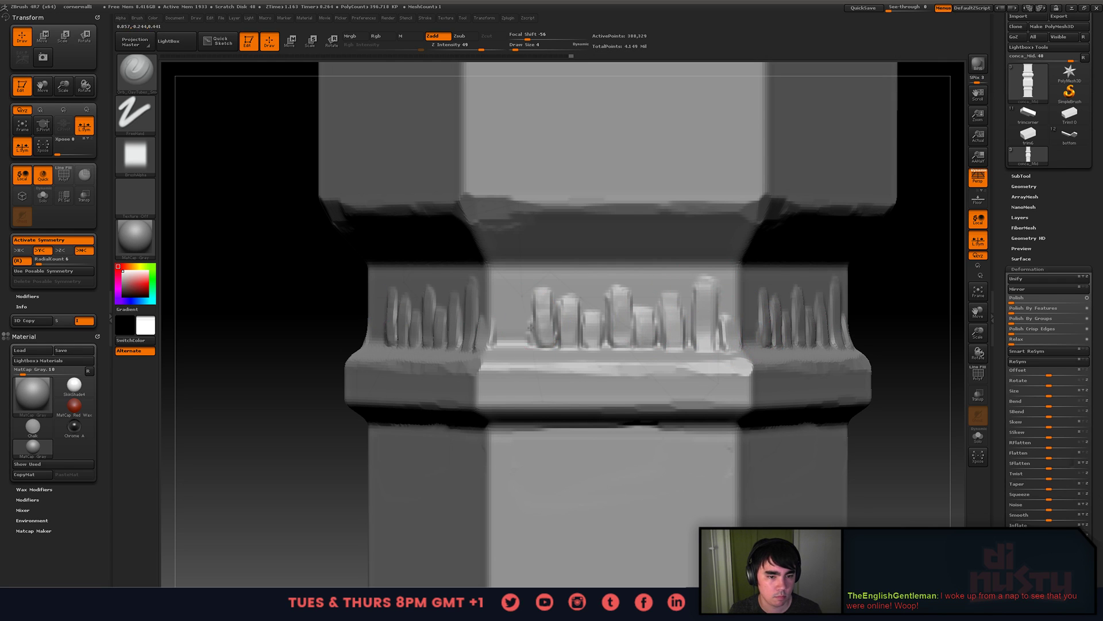
mouse_move(522, 313)
left_mouse_down()
mouse_move(522, 342)
mouse_move(499, 345)
mouse_move(504, 315)
mouse_move(544, 340)
mouse_move(680, 336)
left_mouse_up()
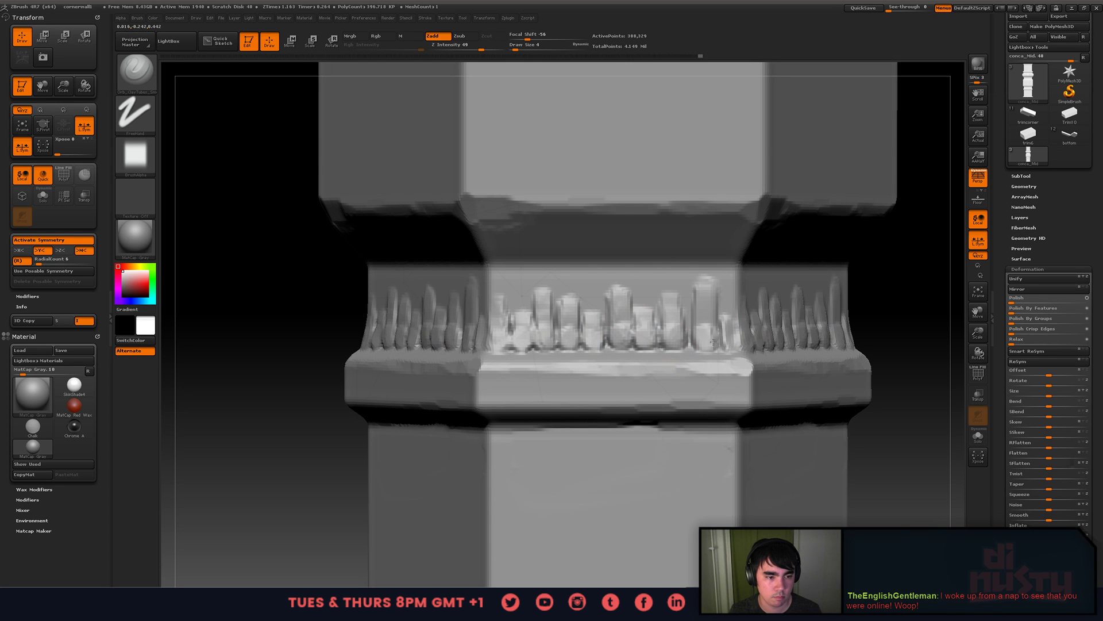
key("shift")
mouse_move(719, 346)
left_mouse_down("shift")
mouse_move(710, 333)
mouse_move(535, 340)
left_mouse_up("shift")
- Compare the column with the reference photo banteay_kdei.jpg, and undo a trial dab on the block
right_click_drag(666, 295, 417, 292, "ctrl")
mouse_move(416, 292)
left_mouse_down()
mouse_move(569, 253)
mouse_move(552, 264)
mouse_move(582, 314)
mouse_move(611, 320)
mouse_move(606, 266)
mouse_move(607, 277)
mouse_move(638, 278)
left_mouse_up()
key("alt+Tab")
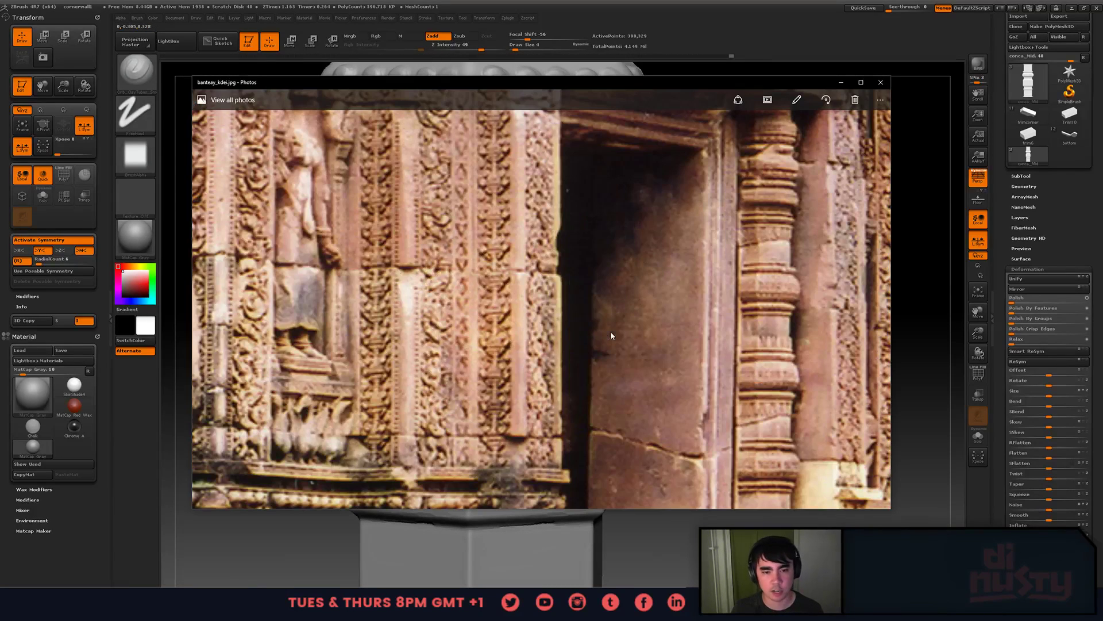
key("alt+Tab")
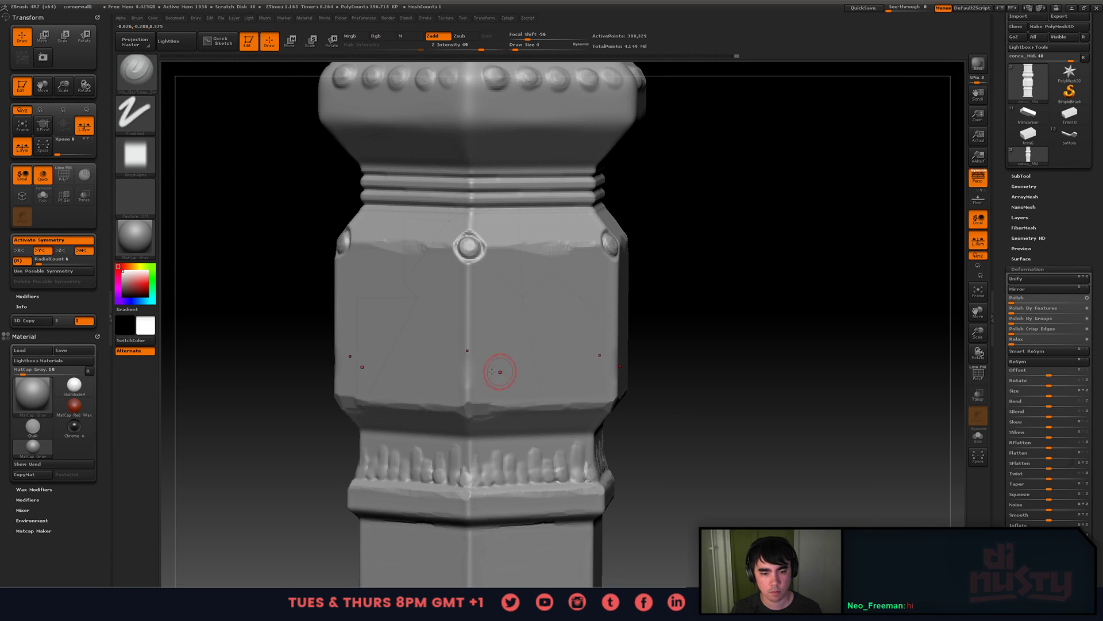
left_click(494, 368)
key("ctrl+z")
- Turn off perspective, enlarge the brush, and carve two recessed horizontal bands around the block
right_click_drag(536, 370, 545, 350, "shift")
key("p")
key("space")
left_click_drag(607, 319, 609, 318)
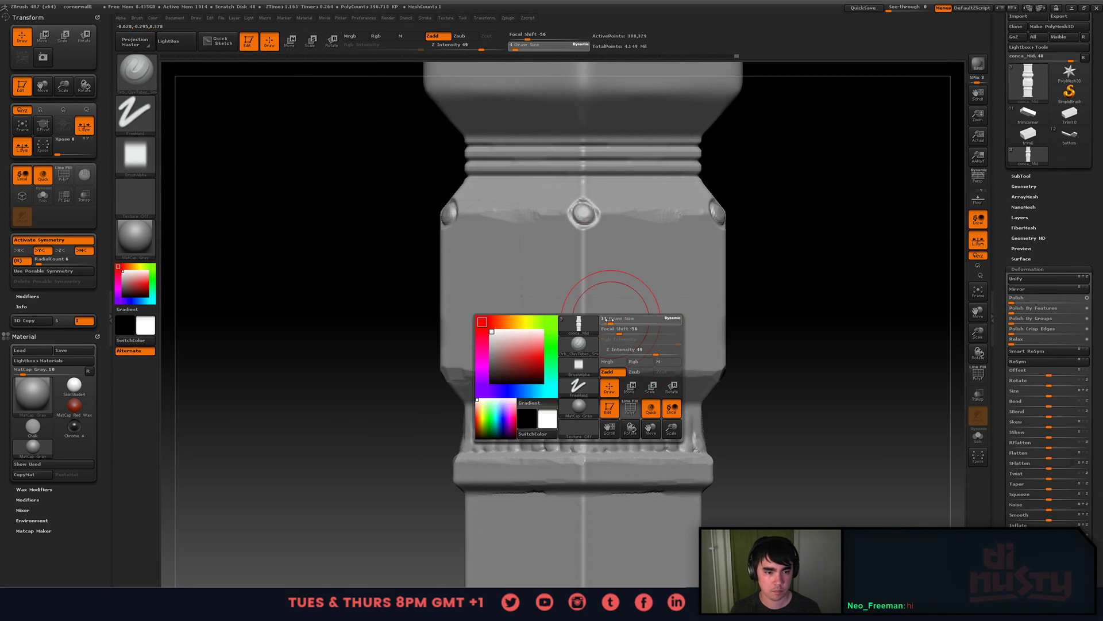
left_click(592, 337)
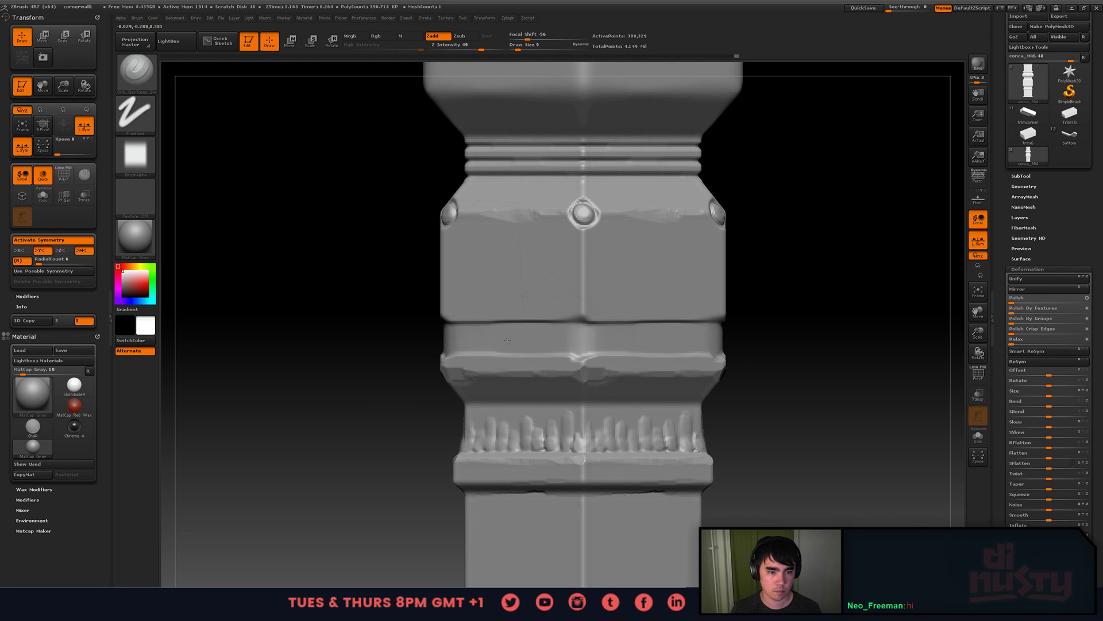
key("ctrl+z")
mouse_move(626, 335)
left_mouse_down("alt")
mouse_move(716, 347)
mouse_move(638, 346)
left_mouse_up("alt")
mouse_move(587, 253)
left_mouse_down("alt")
mouse_move(649, 256)
mouse_move(595, 262)
left_mouse_up("alt")
- Examine the banded block up close and against the temple reference photo, undoing a trial stroke on its lower band
mouse_move(643, 280)
right_mouse_down()
mouse_move(635, 301)
mouse_move(650, 345)
mouse_move(783, 300)
right_mouse_up()
key("space")
left_click_drag(789, 288, 787, 289)
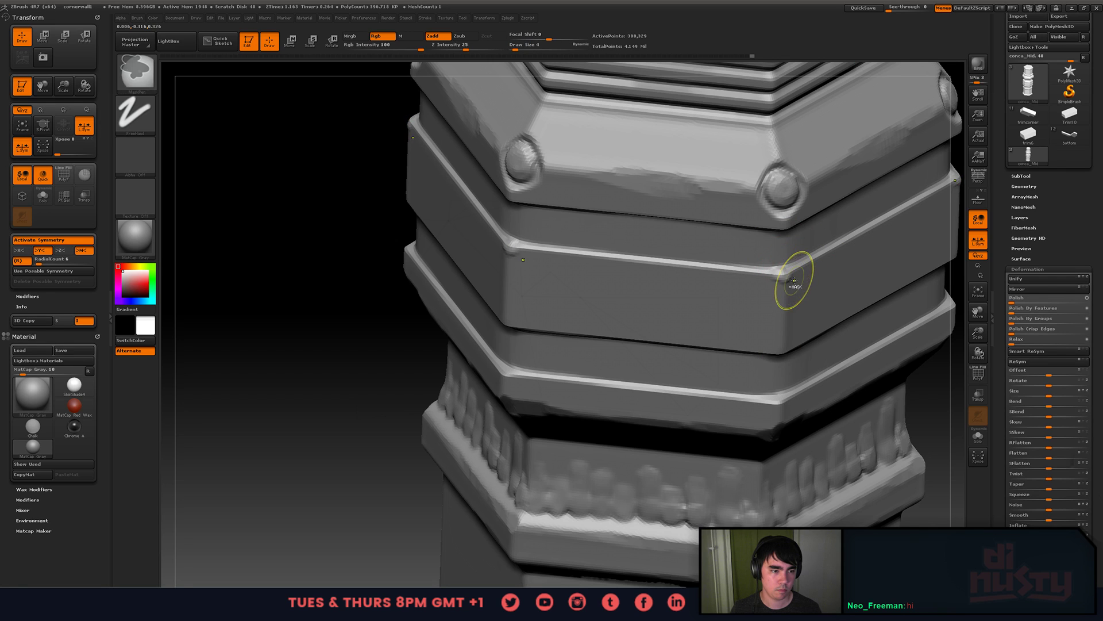
right_click_drag(704, 322, 568, 377)
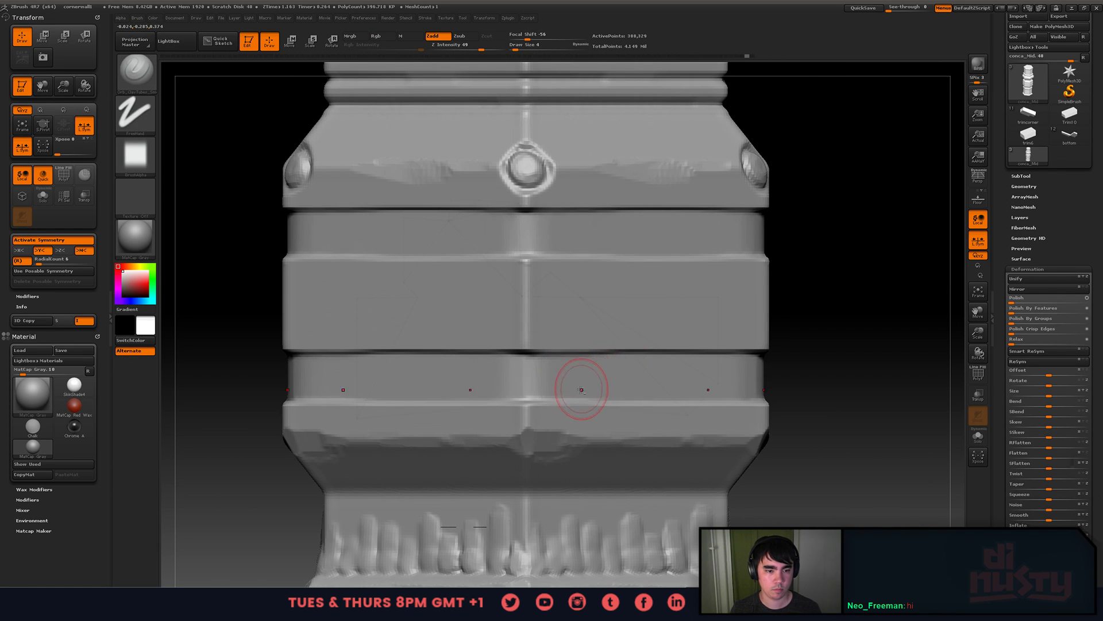
left_click_drag(652, 338, 546, 411)
key("ctrl+z")
right_click_drag(631, 351, 574, 364, "alt")
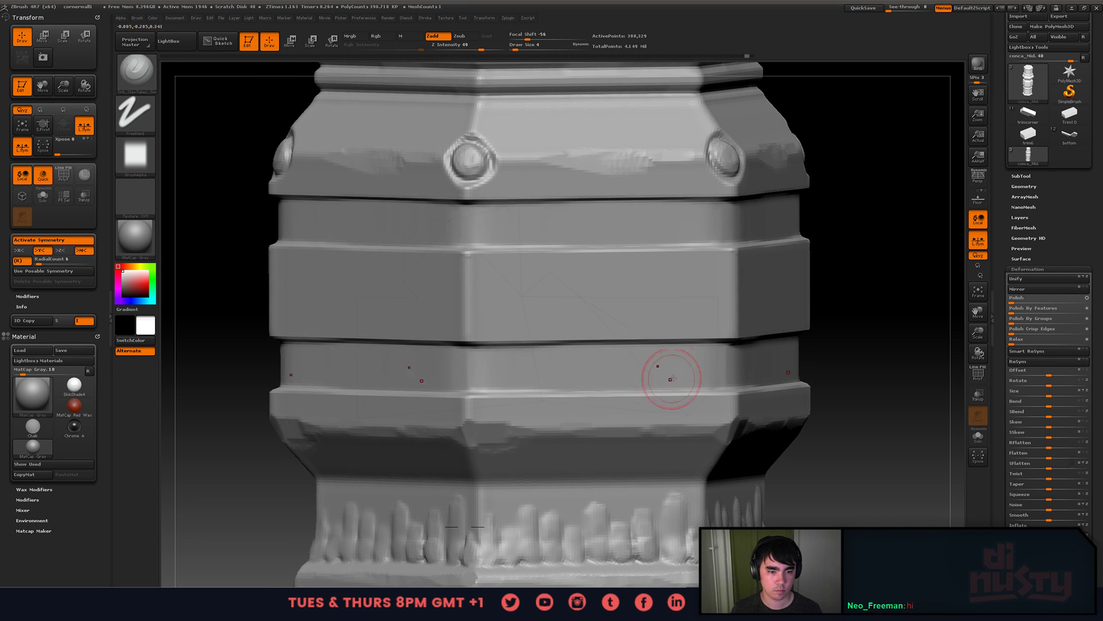
mouse_move(670, 379)
right_mouse_down()
mouse_move(538, 411)
mouse_move(599, 286)
mouse_move(572, 355)
right_mouse_up()
key("alt+Tab")
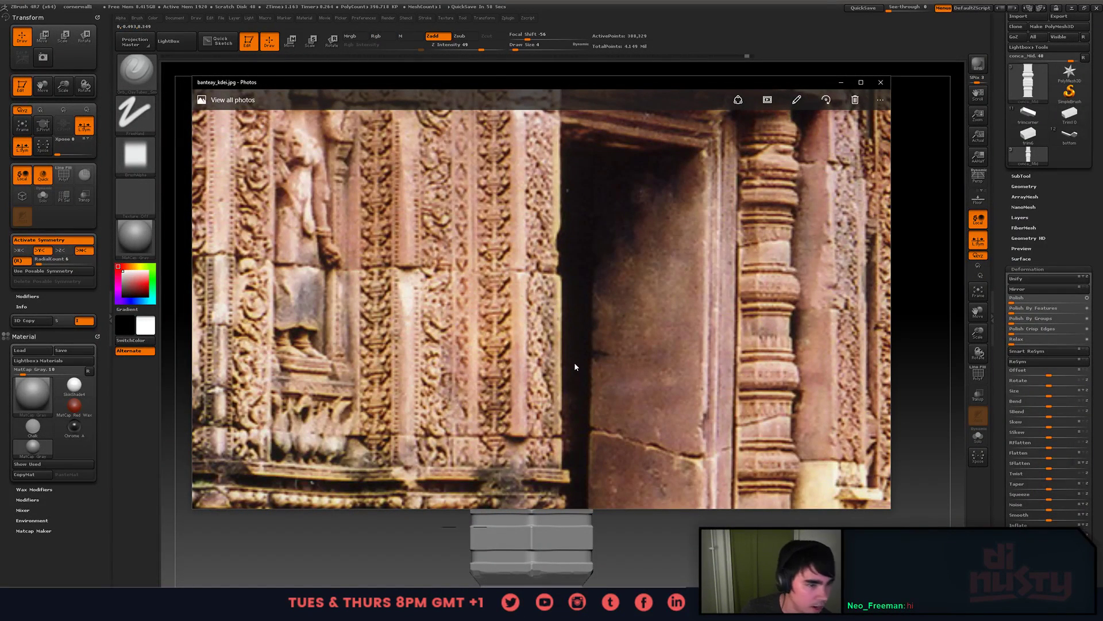
key("alt+Tab")
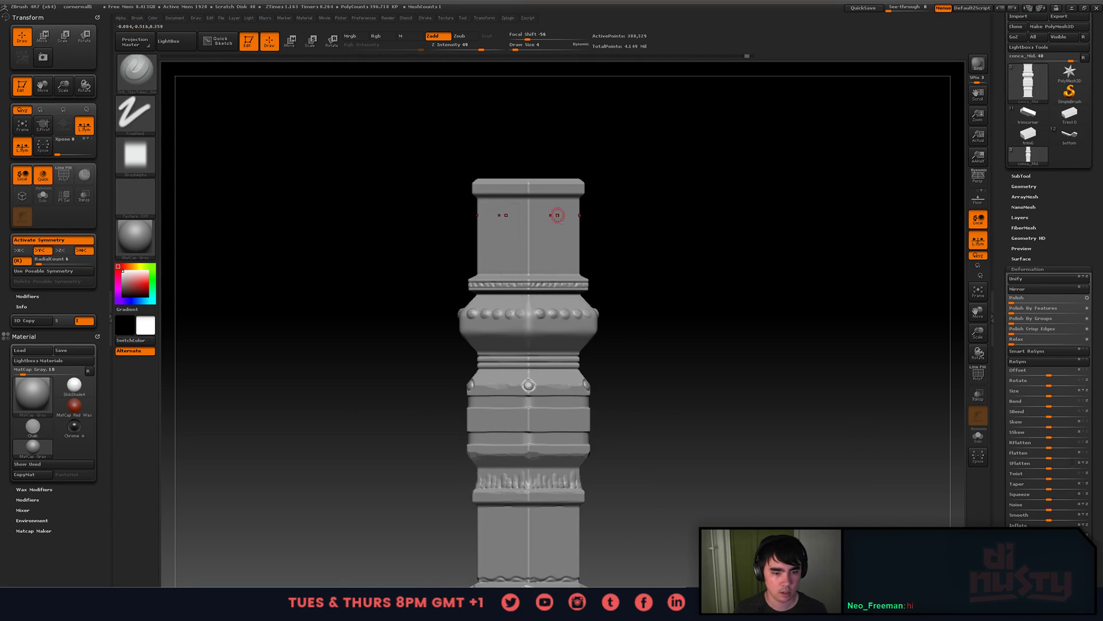
- Build up staggered rows of round beads beneath the first bead row on the column's bulge, filling the gaps between beads
right_click_drag(558, 215, 666, 351, "alt")
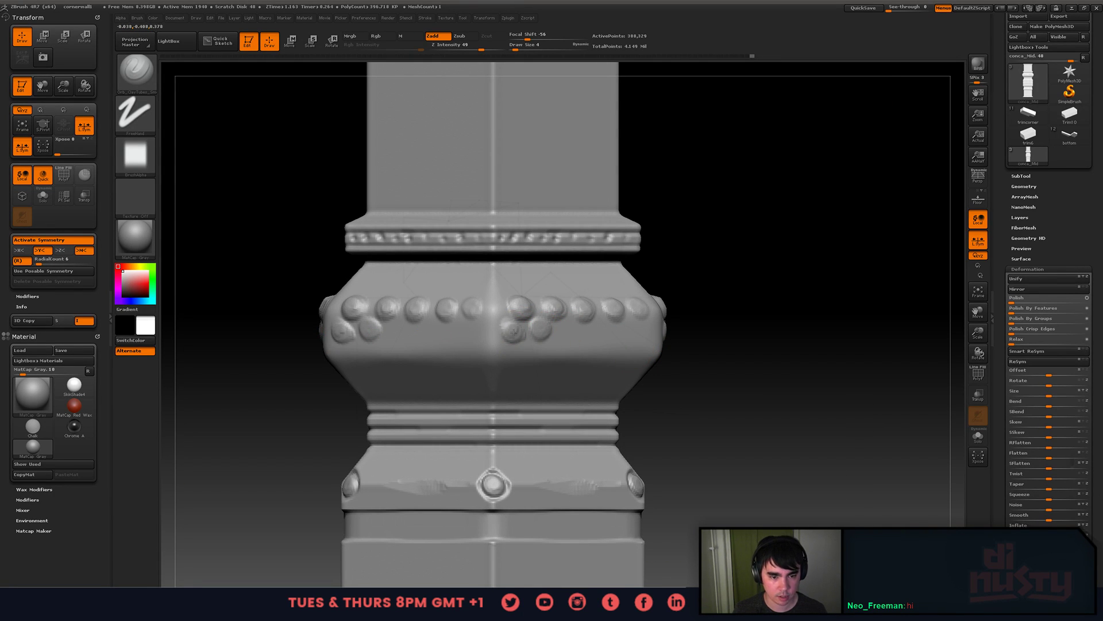
right_click_drag(513, 332, 574, 332)
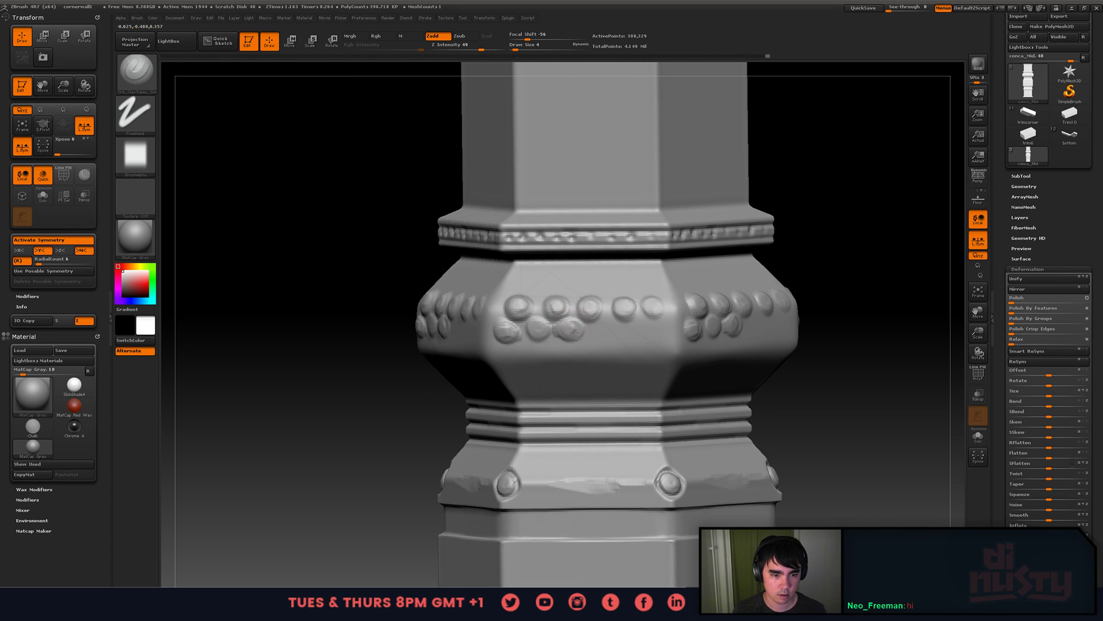
right_click_drag(545, 340, 536, 351)
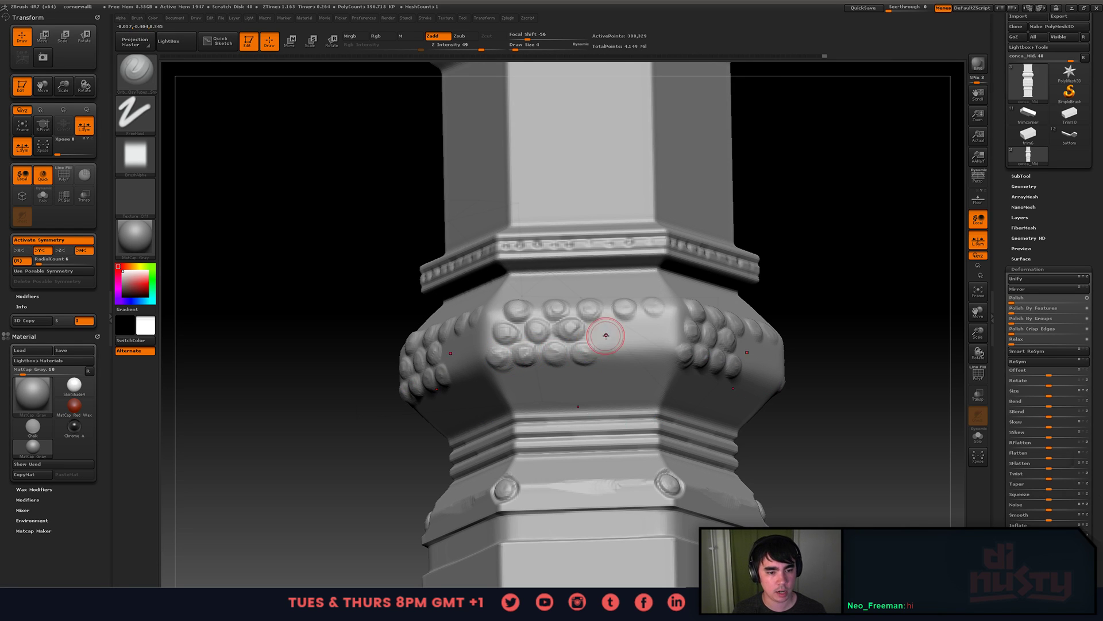
left_click(629, 327)
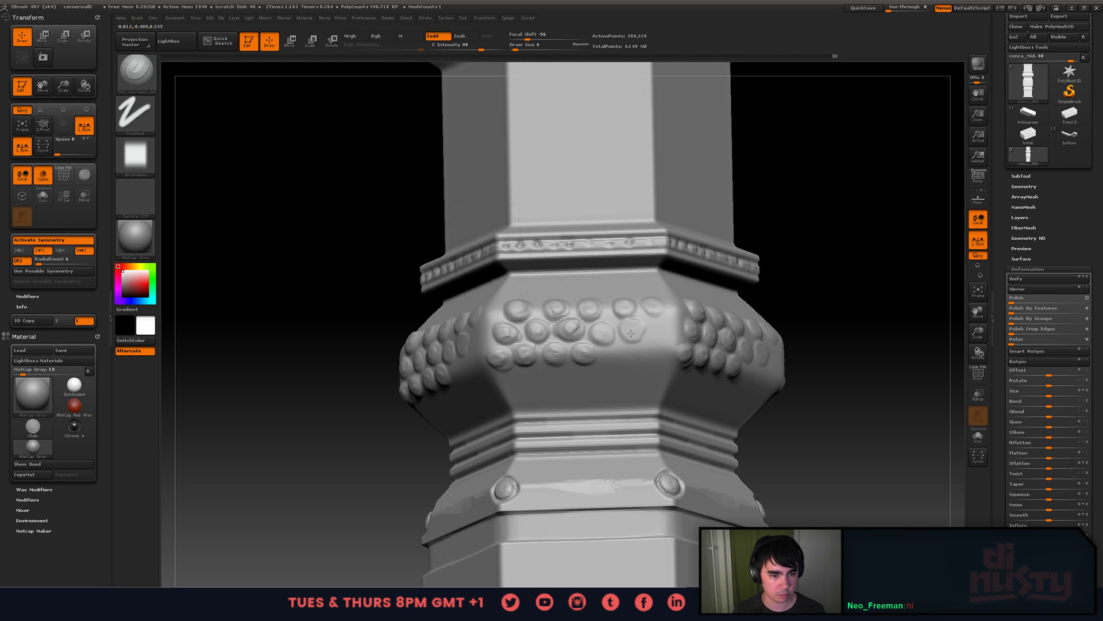
left_click_drag(631, 333, 642, 331)
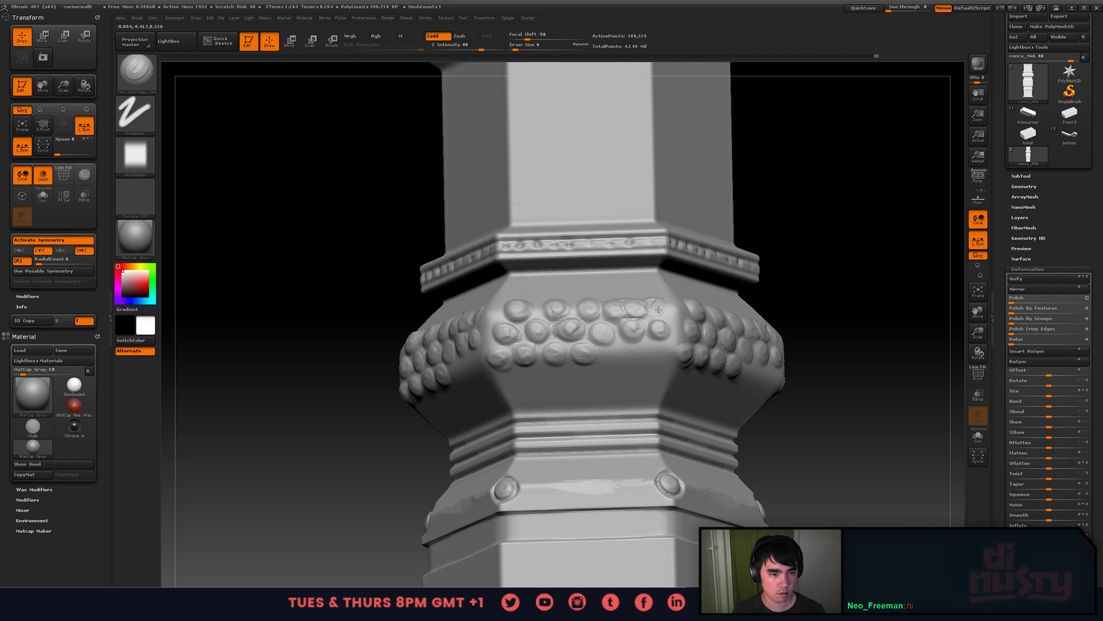
right_click_drag(665, 309, 661, 327)
left_click_drag(633, 308, 628, 306)
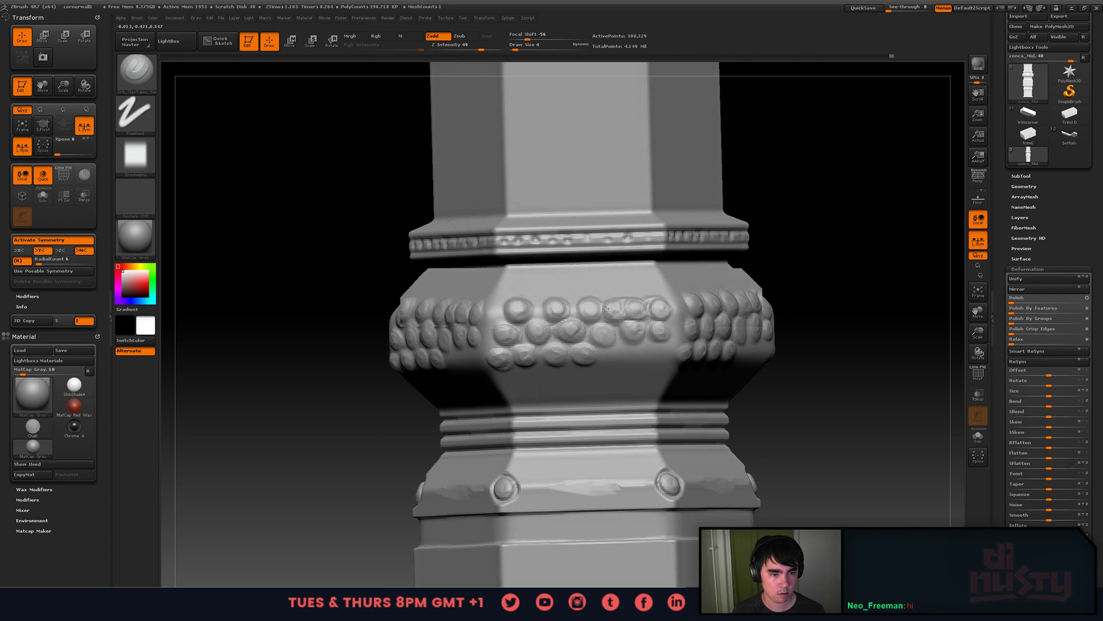
- Cover the bulge's upper slope with further rows of packed beads up to the ornamented ring above it
right_click_drag(569, 247, 580, 296)
left_click_drag(575, 295, 582, 291)
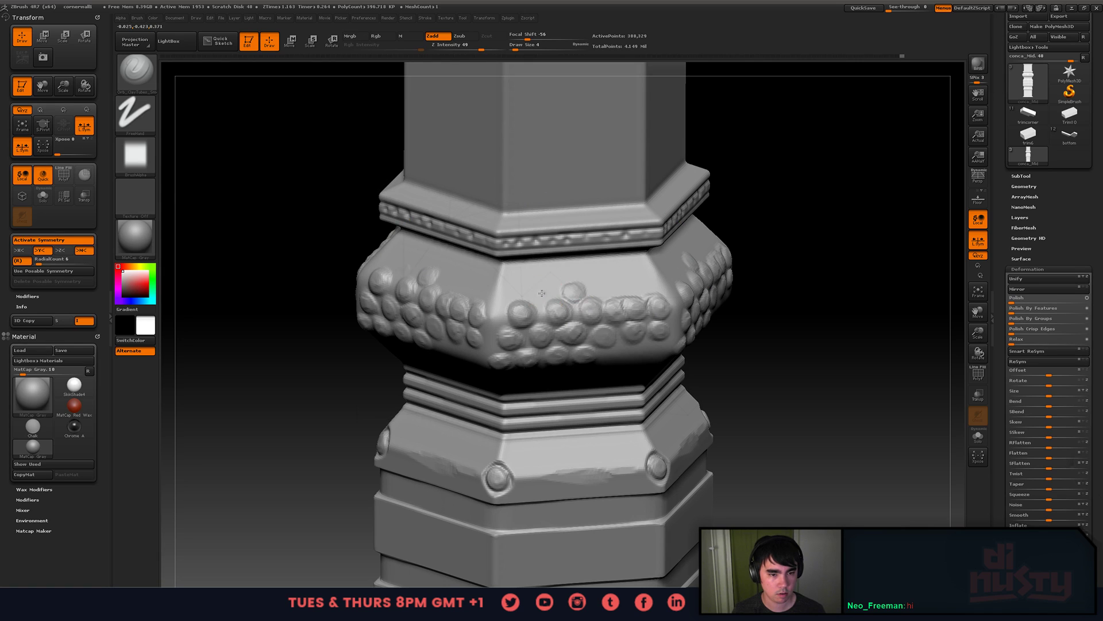
left_click_drag(507, 294, 522, 293)
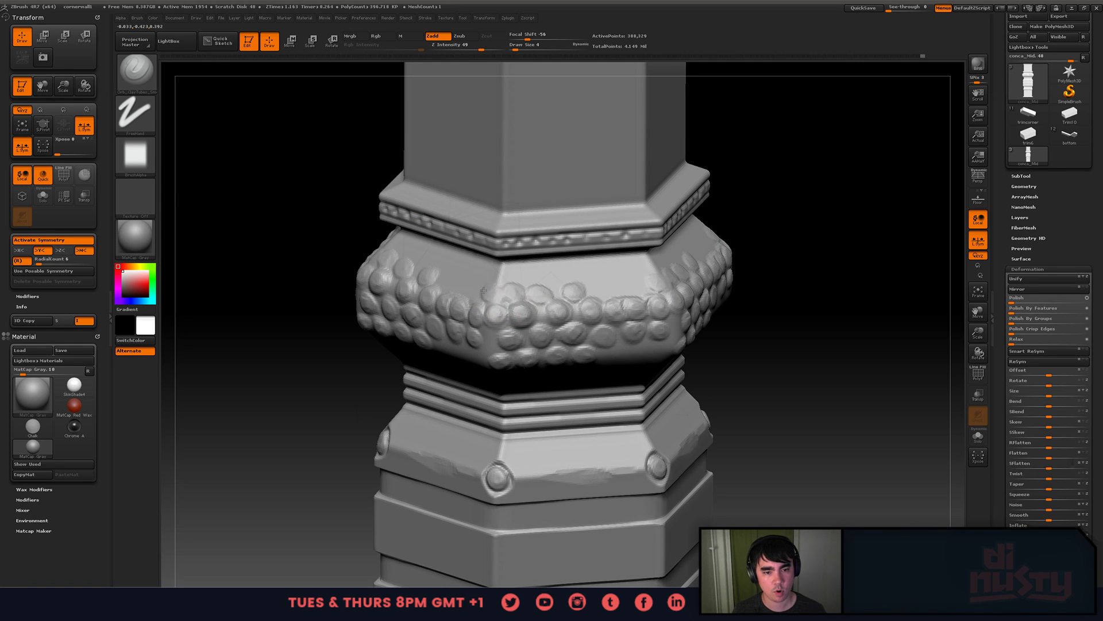
left_click_drag(486, 291, 488, 293)
mouse_move(494, 293)
right_mouse_down()
mouse_move(554, 322)
mouse_move(621, 310)
right_mouse_up()
left_click_drag(631, 289, 639, 289)
mouse_move(638, 288)
left_mouse_down()
mouse_move(595, 298)
mouse_move(571, 265)
mouse_move(528, 280)
mouse_move(484, 266)
mouse_move(453, 272)
left_mouse_up()
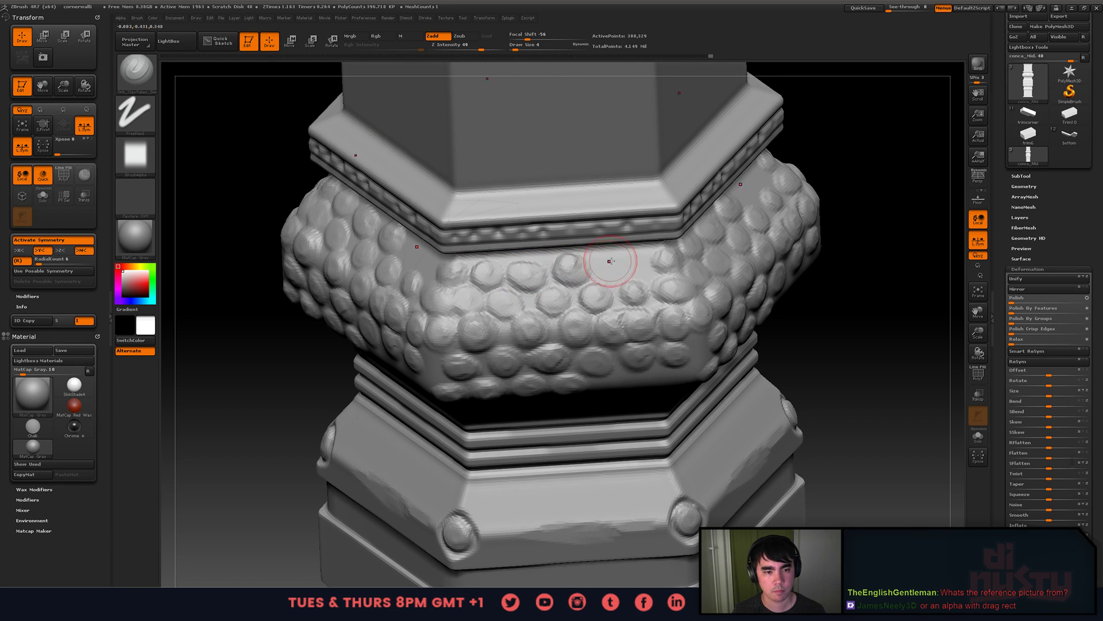
mouse_move(609, 262)
left_mouse_down()
mouse_move(615, 272)
mouse_move(643, 264)
left_mouse_up()
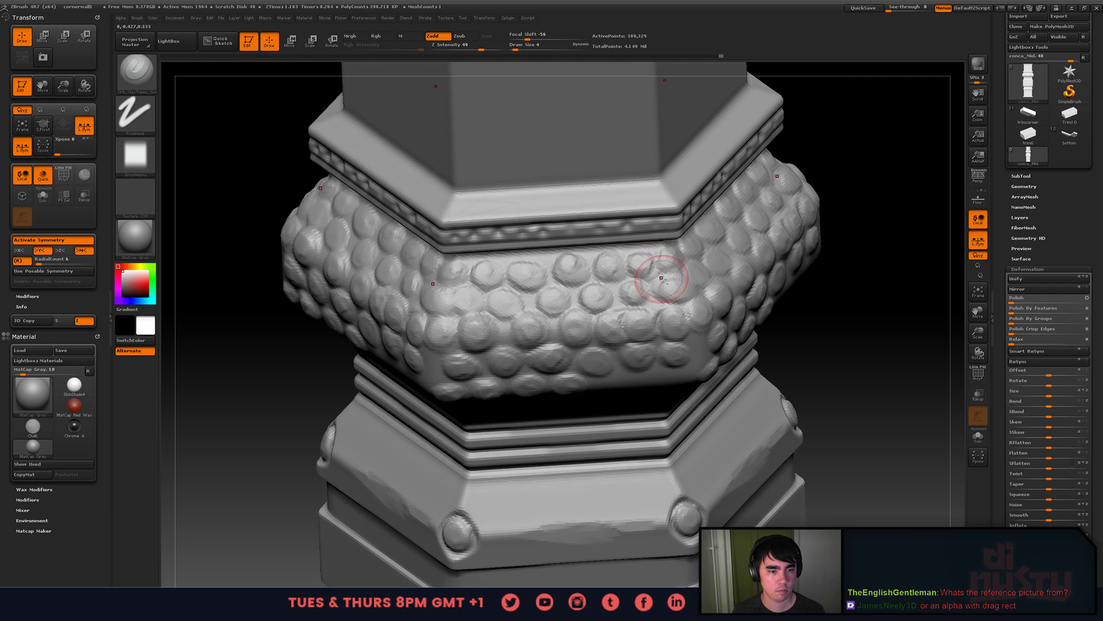
- Fill the bead gaps near the bulge's corner and add another bead row along the start of its underside
right_click_drag(660, 278, 618, 258)
right_click_drag(618, 258, 581, 246, "ctrl")
mouse_move(639, 290)
right_mouse_down("ctrl")
mouse_move(675, 346)
mouse_move(632, 350)
right_mouse_up("ctrl")
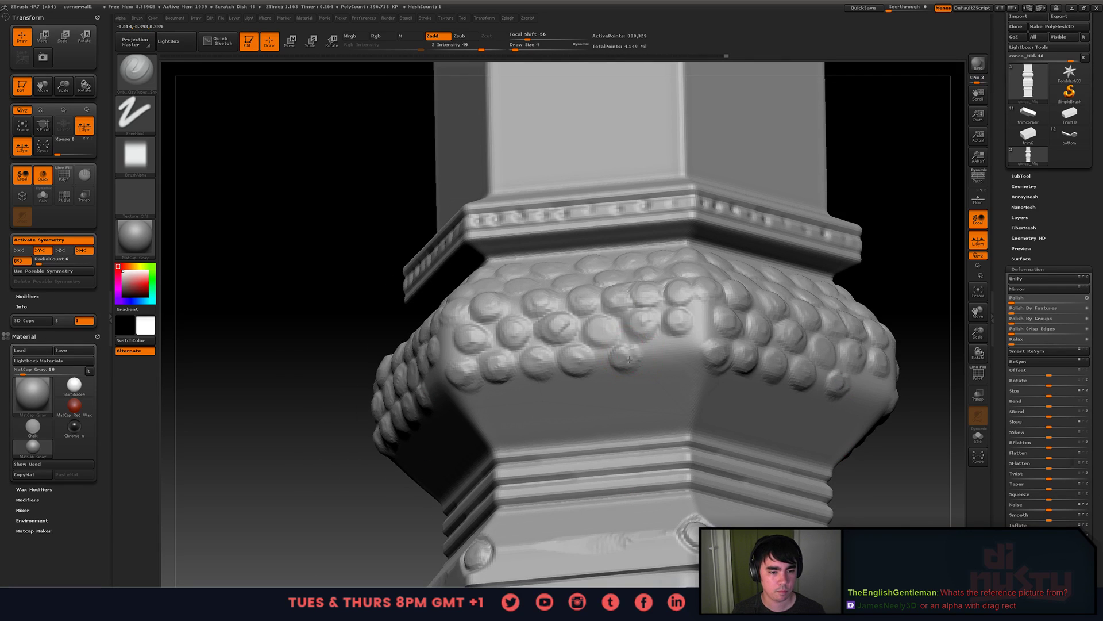
mouse_move(670, 346)
left_mouse_down()
mouse_move(696, 345)
mouse_move(696, 357)
mouse_move(713, 323)
mouse_move(697, 325)
left_mouse_up()
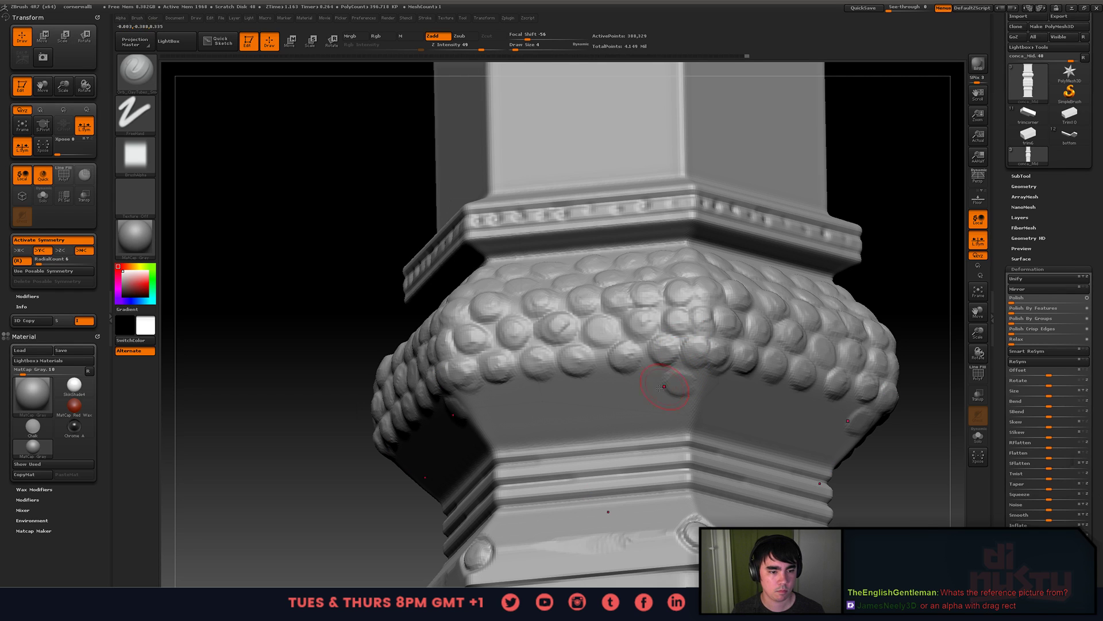
left_click_drag(641, 388, 680, 382)
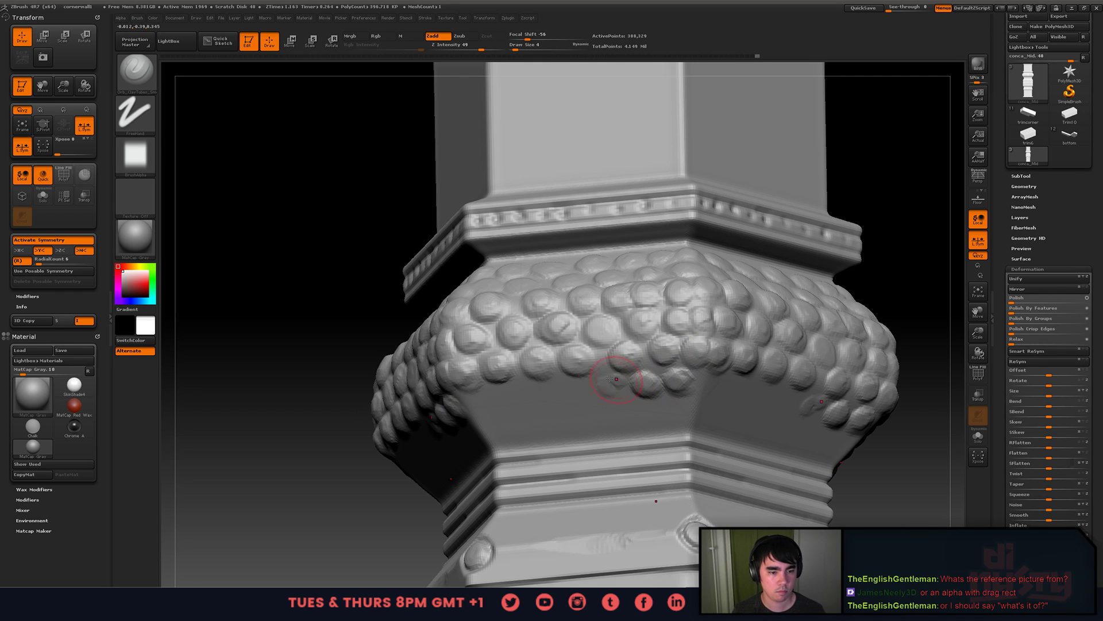
left_click_drag(599, 389, 602, 380)
mouse_move(602, 380)
right_mouse_down()
mouse_move(618, 377)
mouse_move(602, 368)
mouse_move(616, 340)
right_mouse_up()
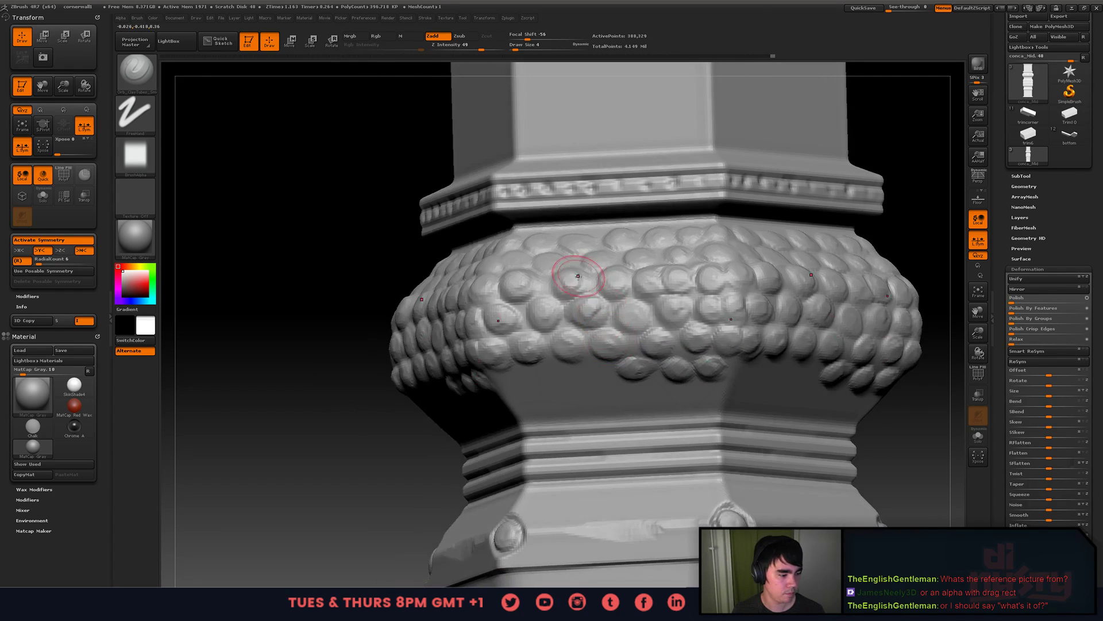
left_click_drag(594, 369, 595, 375)
right_click_drag(595, 375, 563, 370)
left_click_drag(516, 377, 512, 376)
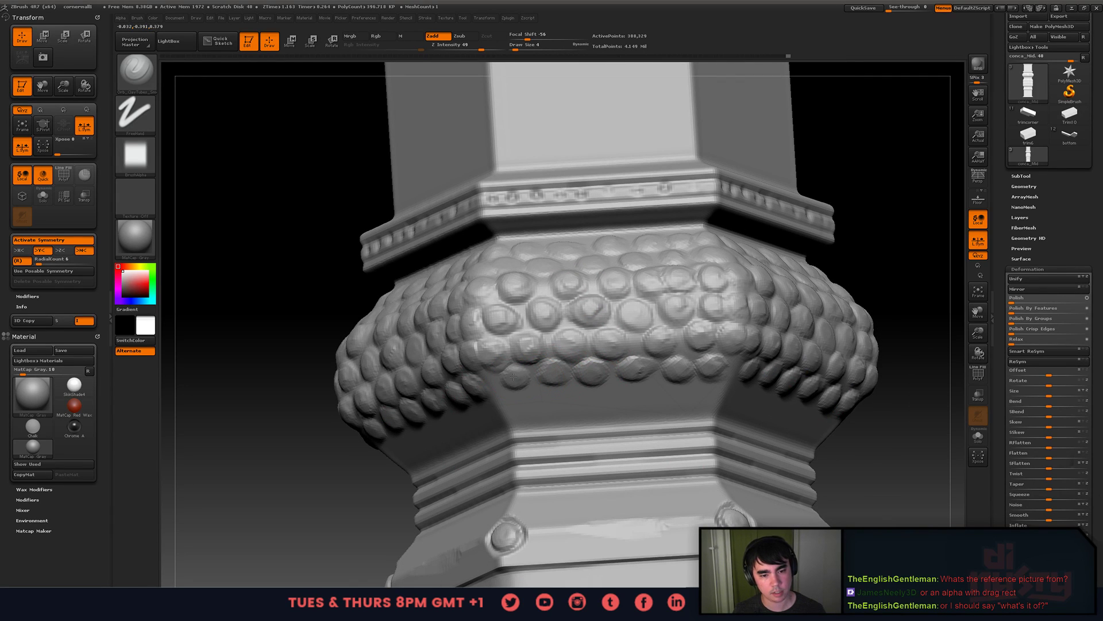
- Continue the beads down the bulge's underside until they reach the ridged mouldings below
right_click_drag(492, 381, 508, 408)
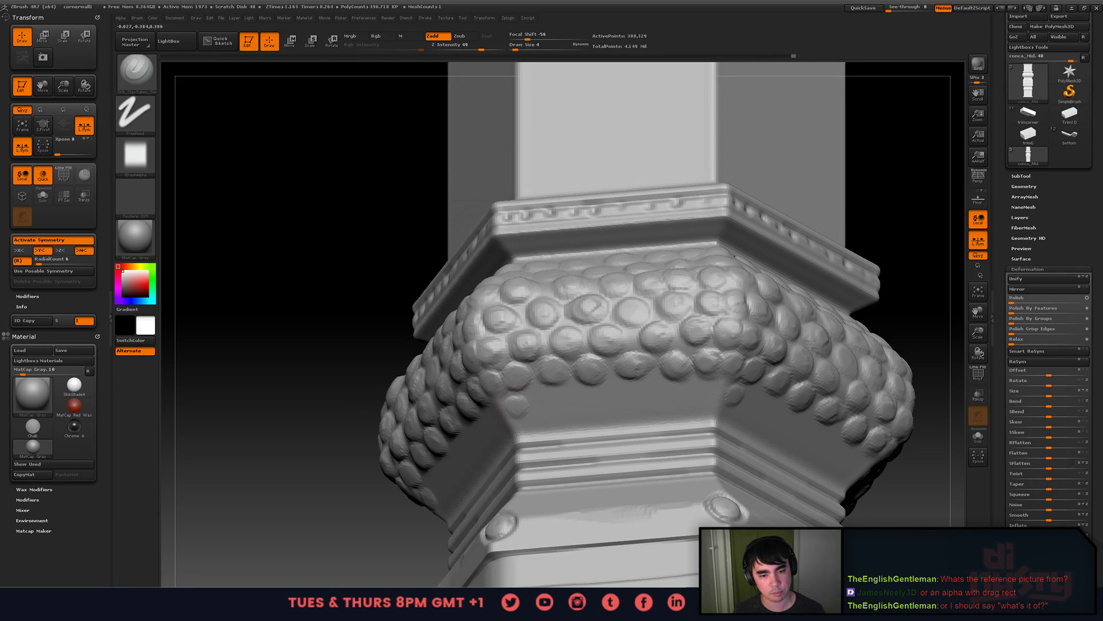
left_click_drag(519, 402, 515, 406)
mouse_move(541, 398)
left_mouse_down()
mouse_move(702, 386)
mouse_move(675, 416)
mouse_move(529, 420)
left_mouse_up()
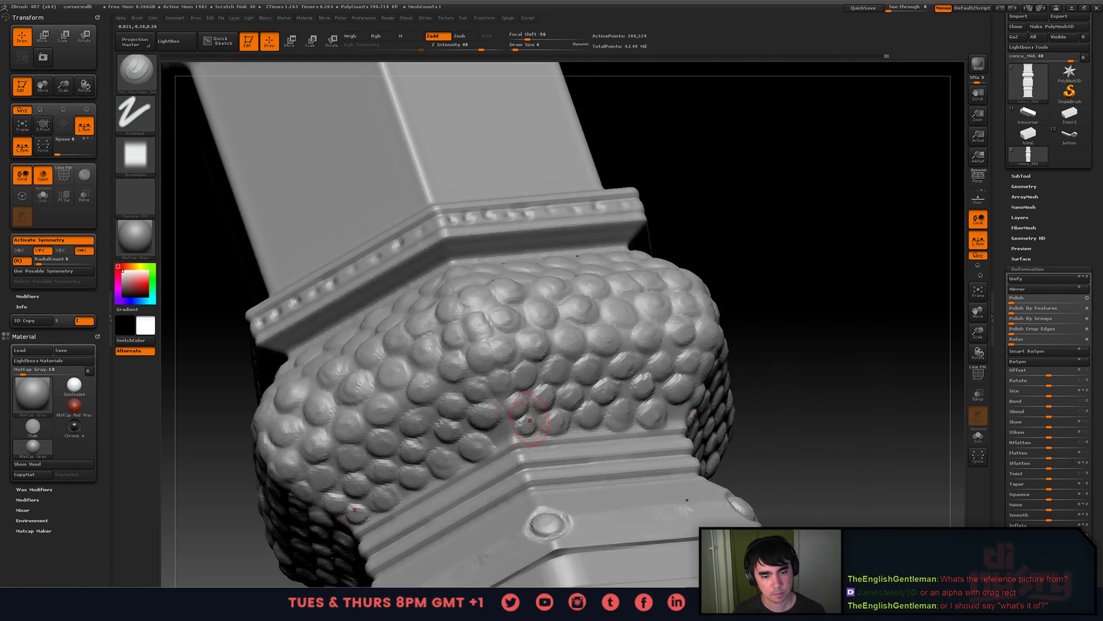
- Switch to the Orb crack brush and cut a crease along the upper and lower borders of the beaded bulge
left_click_drag(742, 402, 767, 364, "shift")
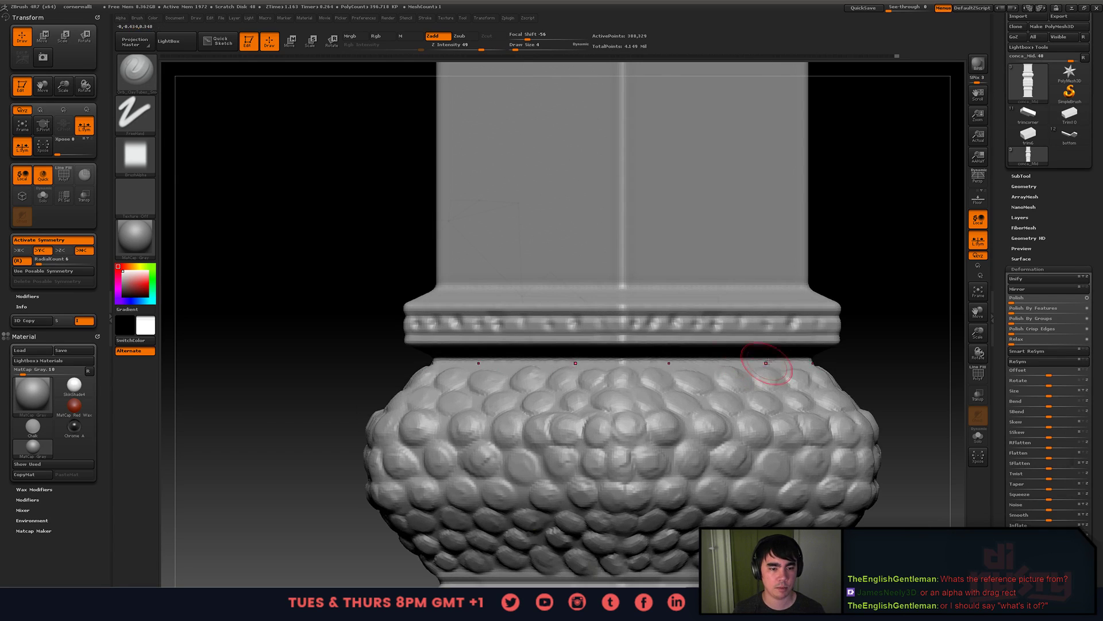
left_click(140, 77)
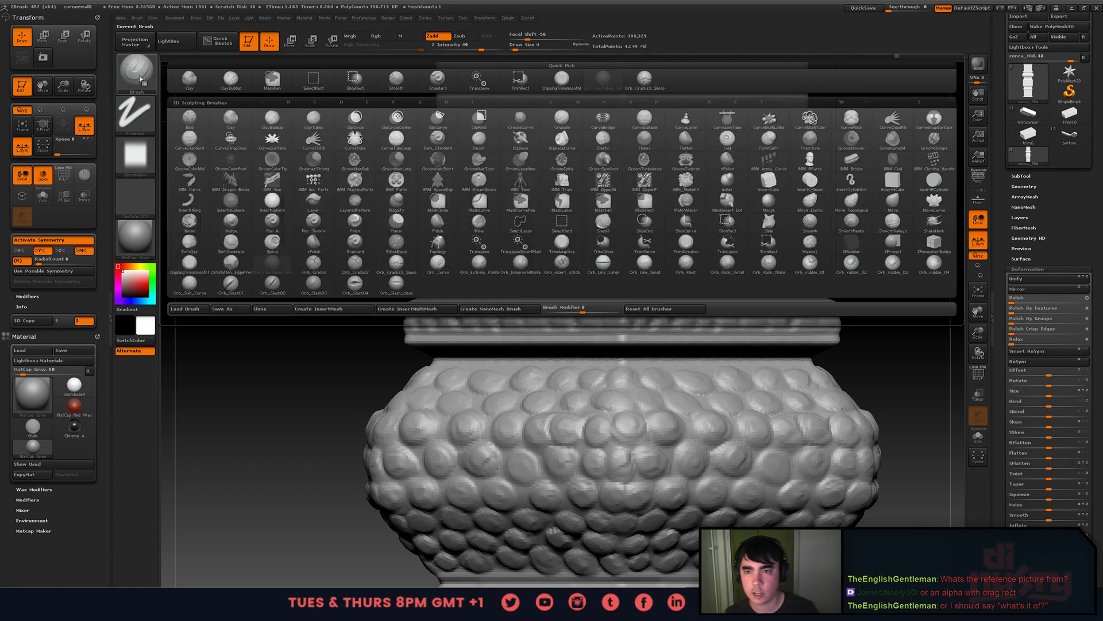
left_click(644, 79)
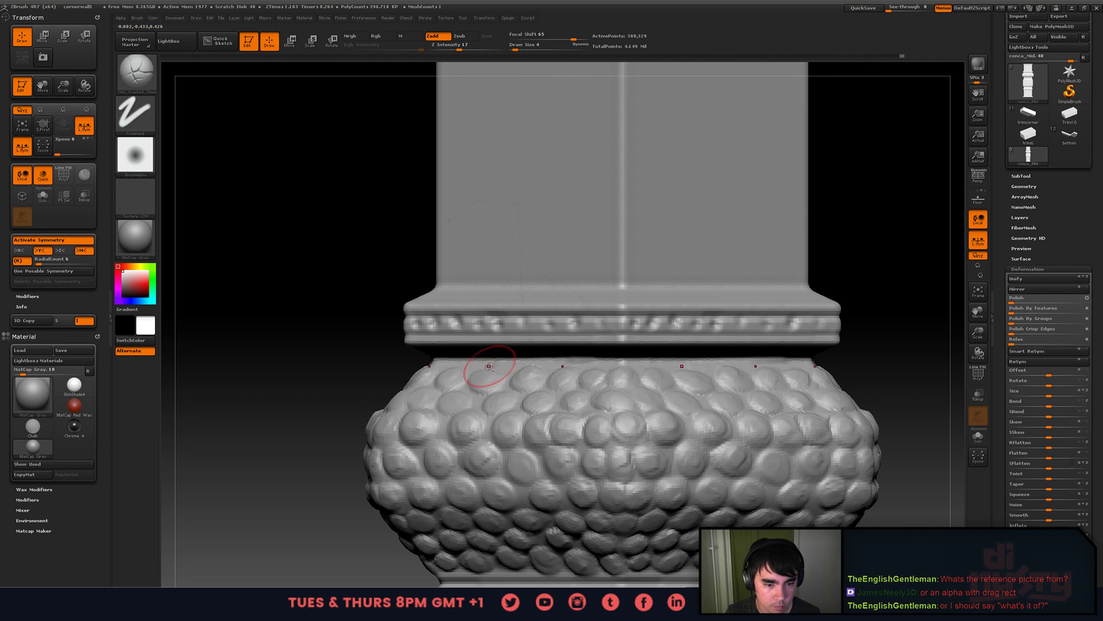
left_click_drag(833, 364, 681, 407, "alt")
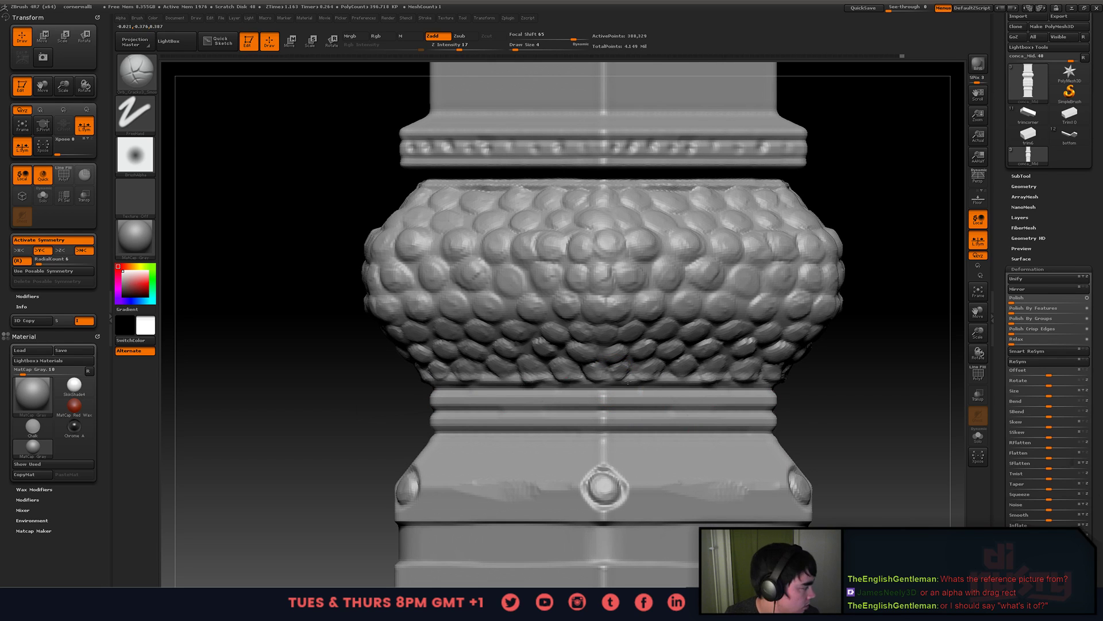
mouse_move(833, 394)
left_mouse_down()
mouse_move(678, 374)
mouse_move(702, 387)
left_mouse_up()
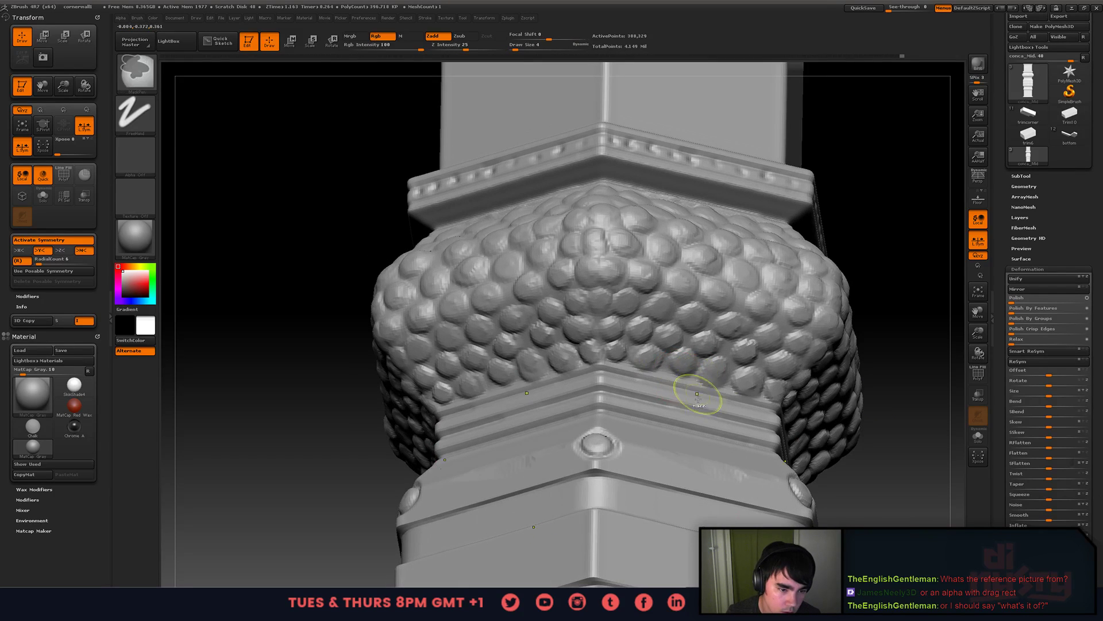
left_click_drag(890, 367, 902, 428)
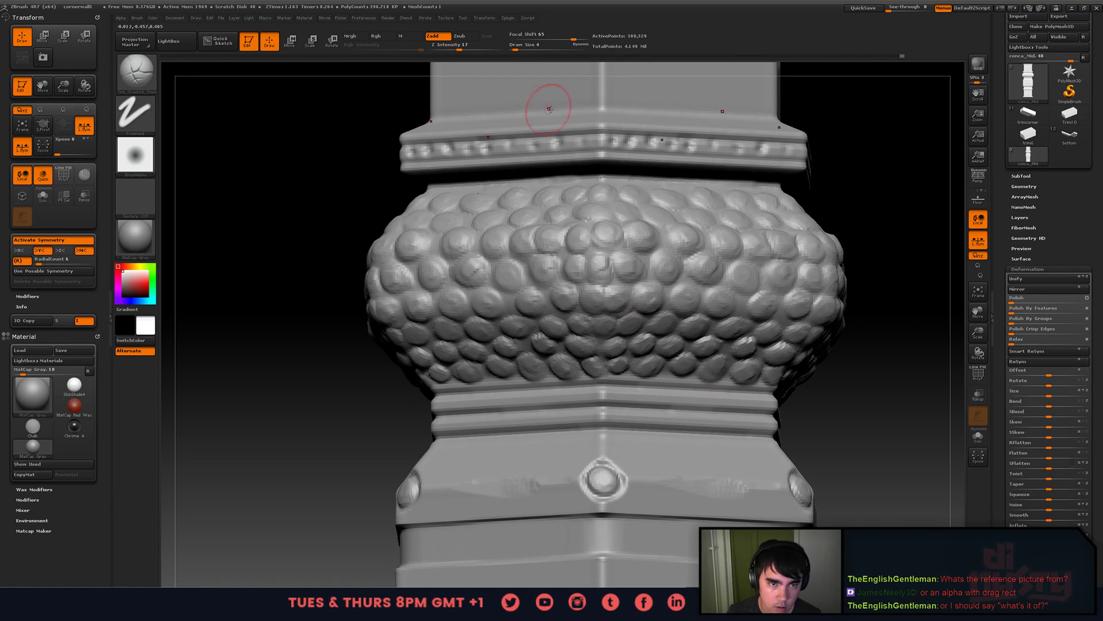
left_click(904, 58)
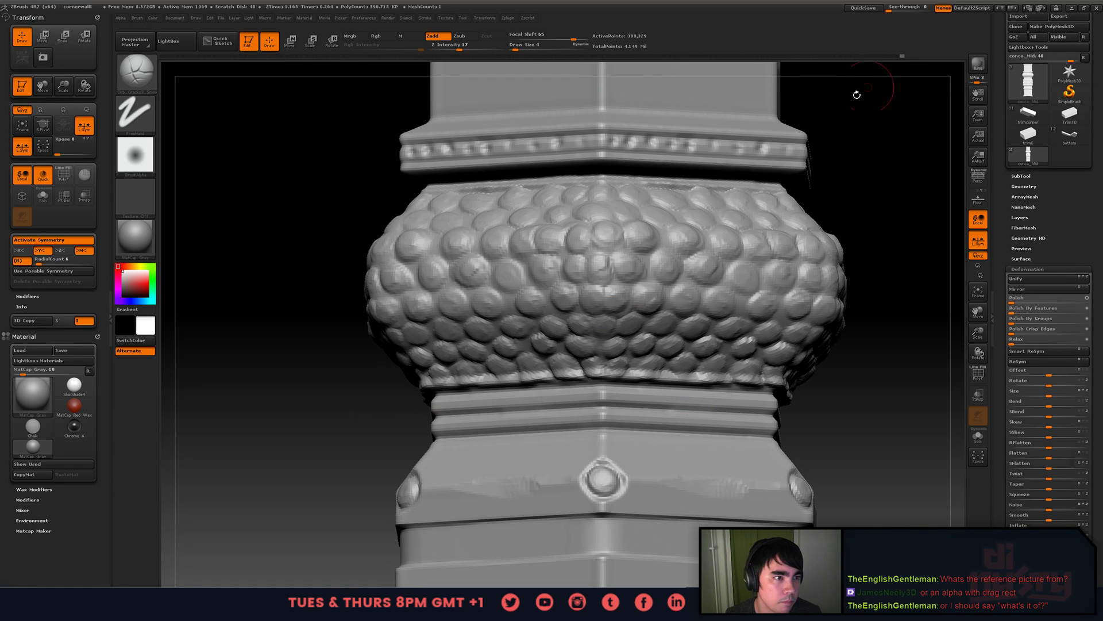
- Enable the perspective view and frame the whole hexagonal column
mouse_move(862, 345)
left_mouse_down()
mouse_move(842, 367)
mouse_move(650, 385)
mouse_move(701, 383)
mouse_move(713, 316)
left_mouse_up()
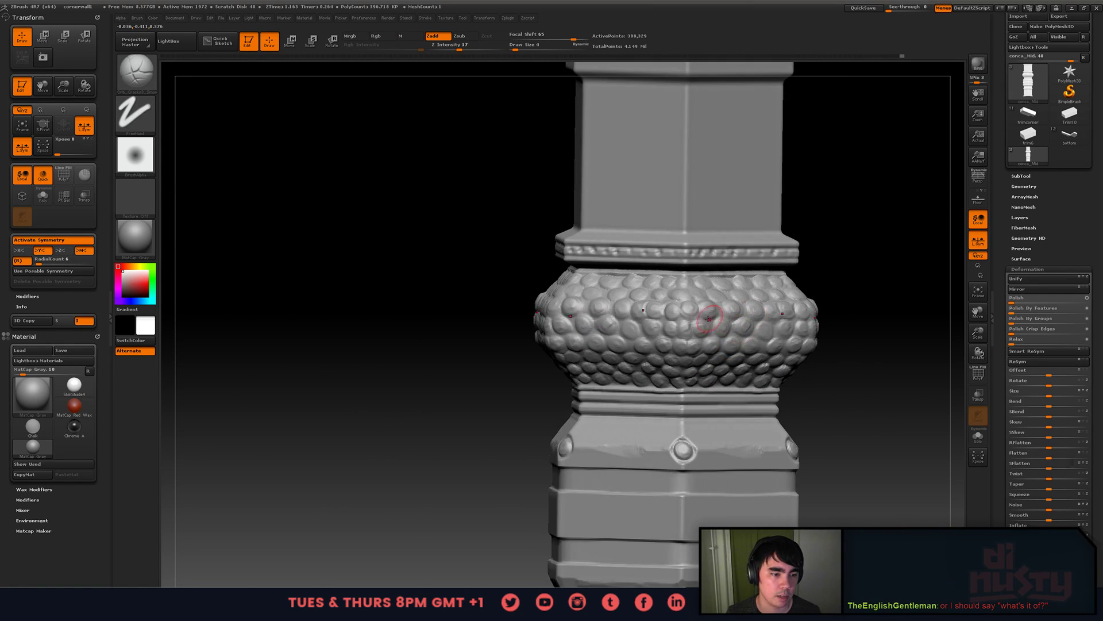
left_click_drag(841, 333, 675, 313, "shift")
key("p")
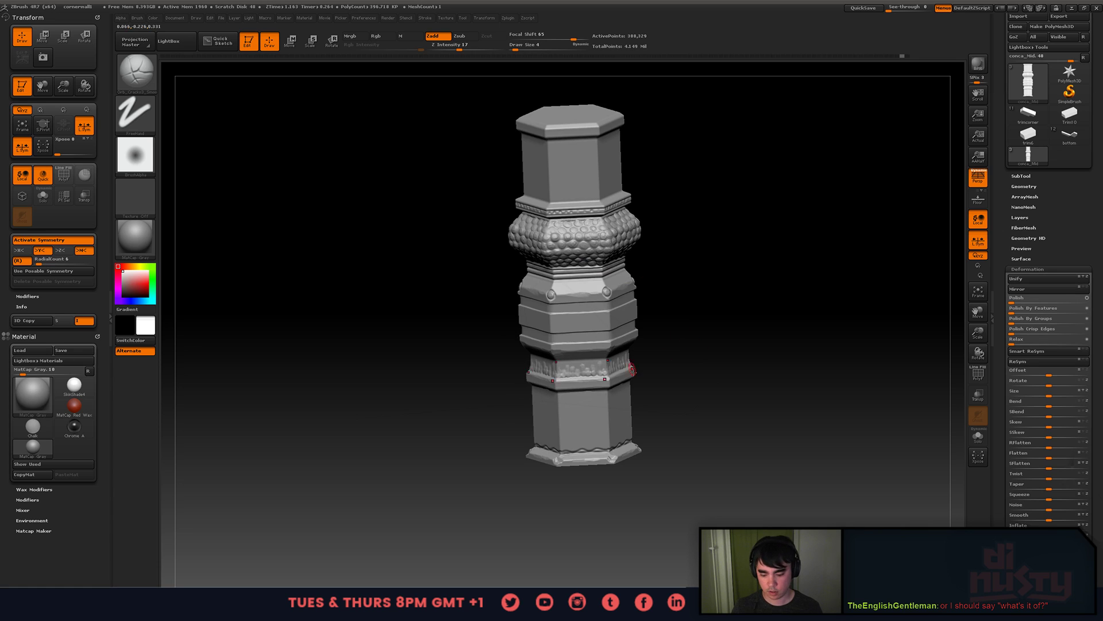
key("f")
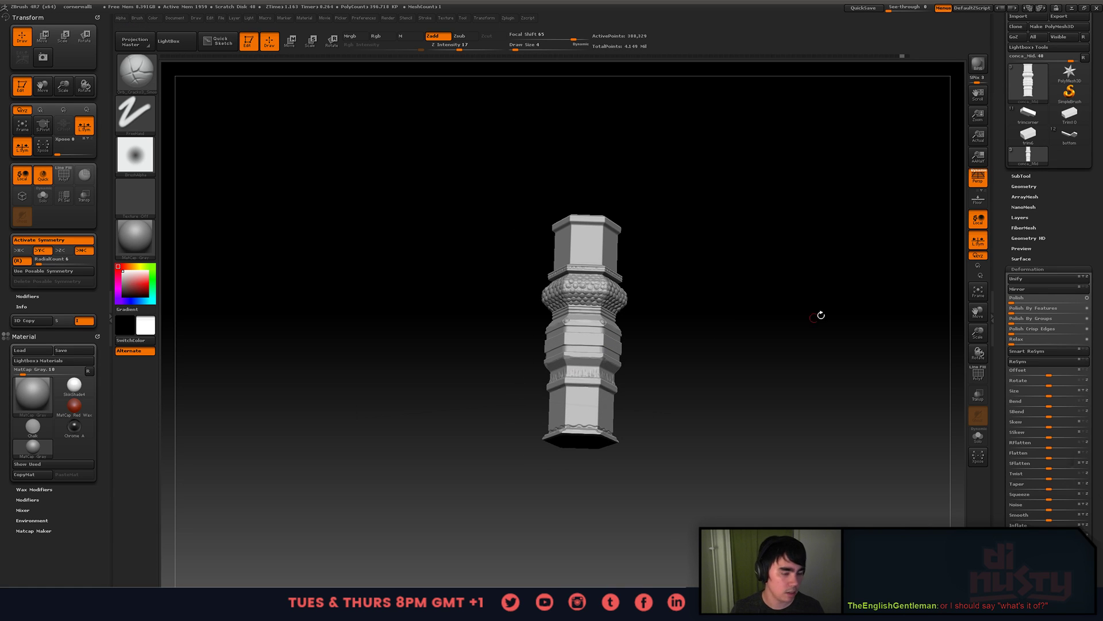
- Show all subtools to check the column against the surrounding corner wall, and hide the other subtools again
left_click(1021, 177)
left_click(1086, 190, "shift")
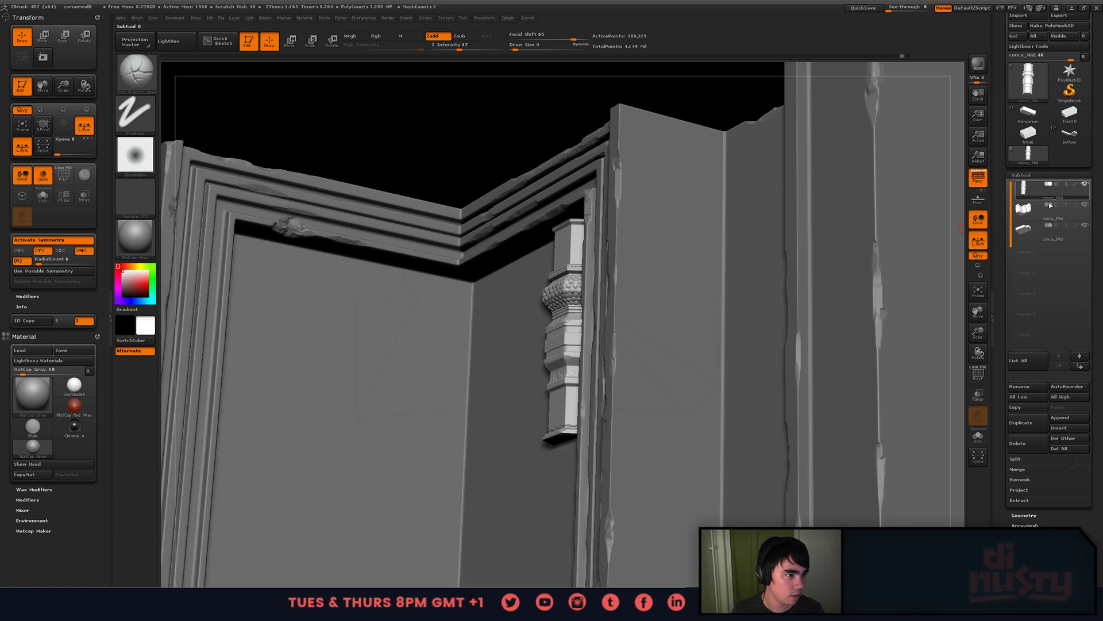
key("f")
left_click_drag(697, 262, 671, 296)
left_click_drag(688, 282, 706, 234)
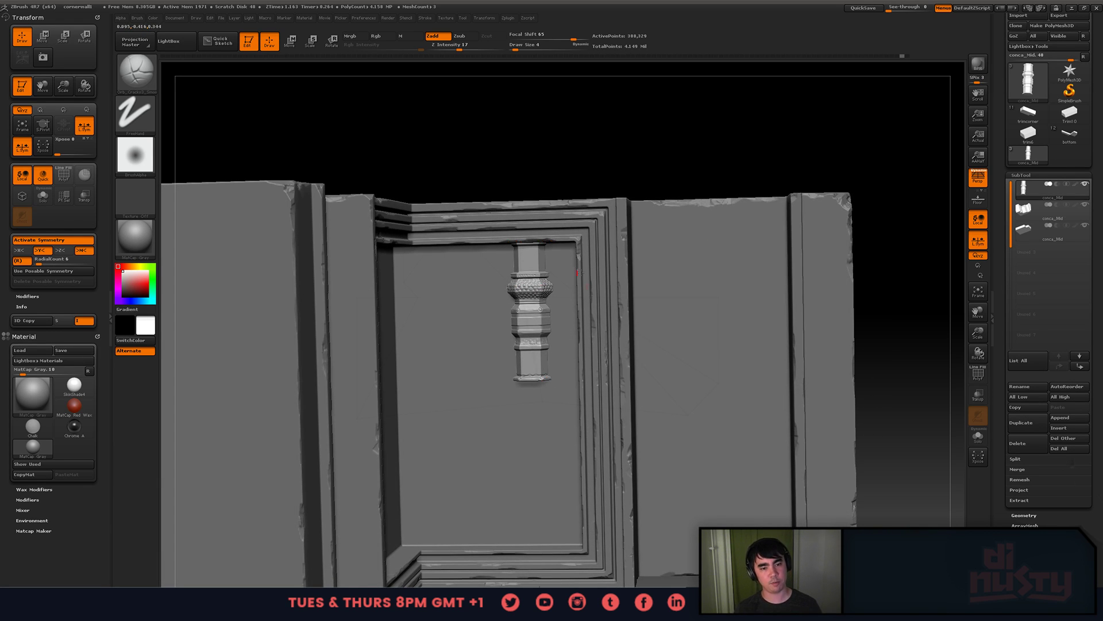
left_click_drag(580, 273, 677, 187, "alt")
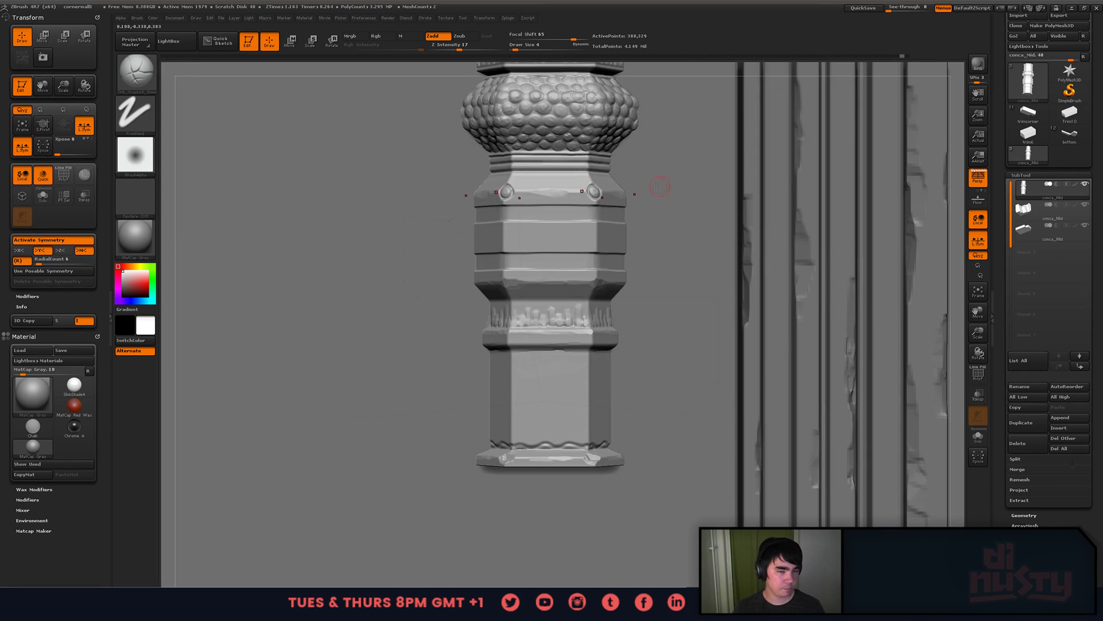
left_click(1085, 184)
left_click_drag(655, 340, 516, 290, "alt")
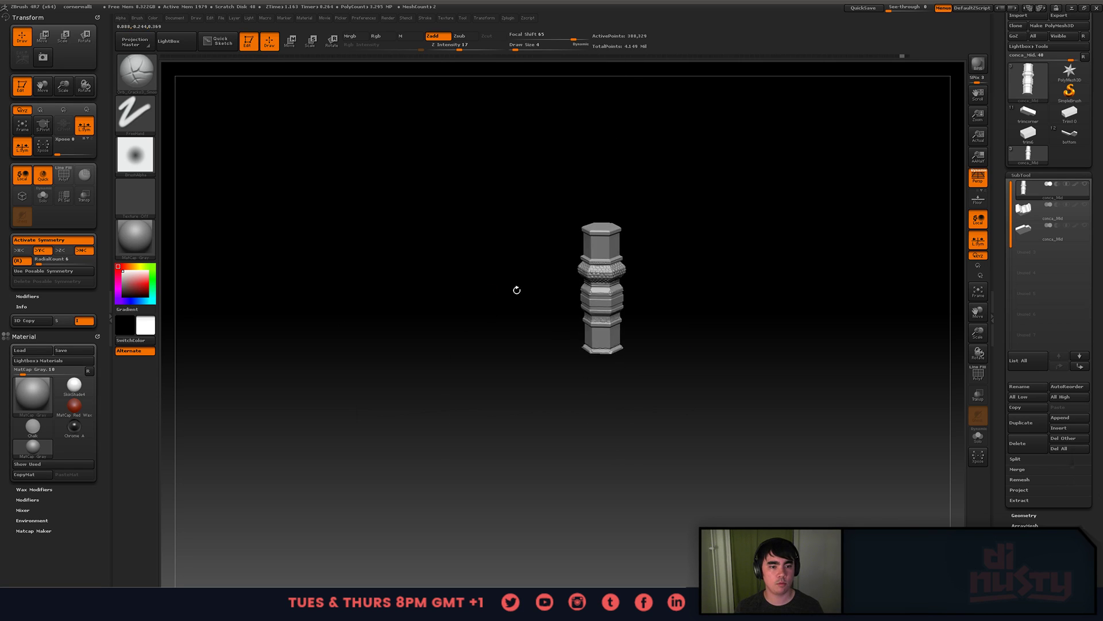
- Switch to the carved low corner wall tool and examine it from several angles
left_click(1073, 136)
left_click_drag(742, 265, 666, 299, "alt")
left_click_drag(765, 347, 782, 336, "shift")
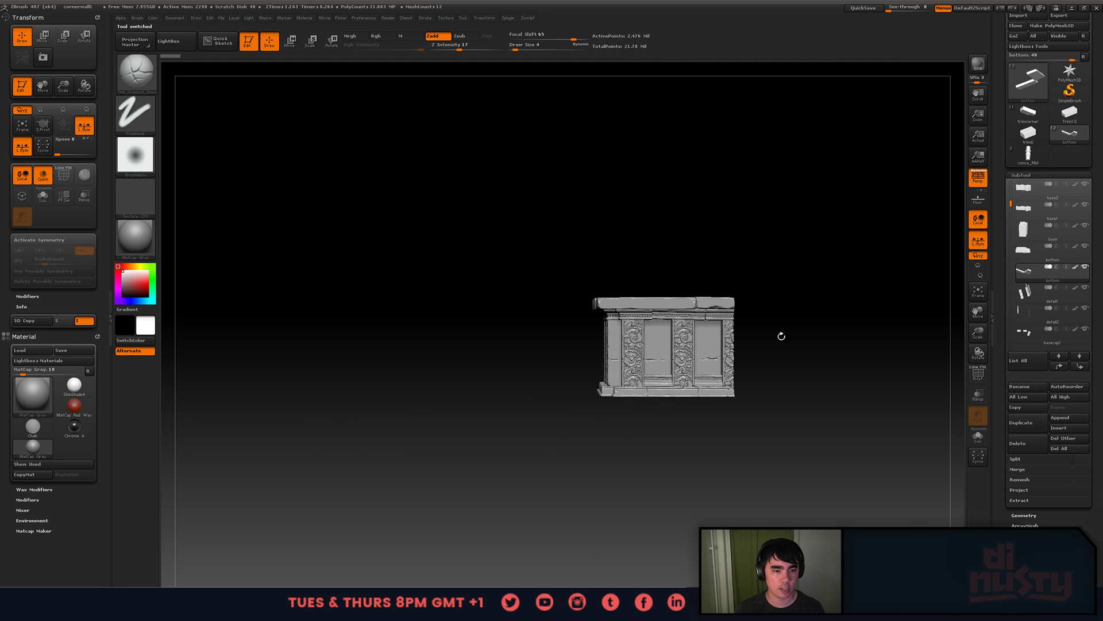
left_click_drag(626, 313, 493, 346)
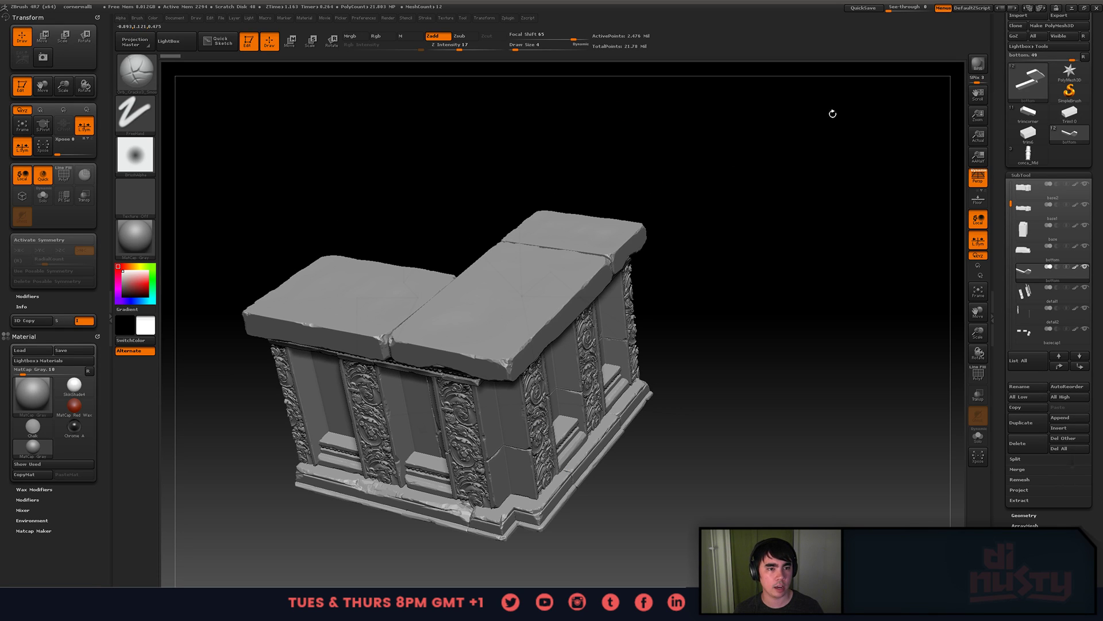
left_click_drag(768, 230, 791, 171)
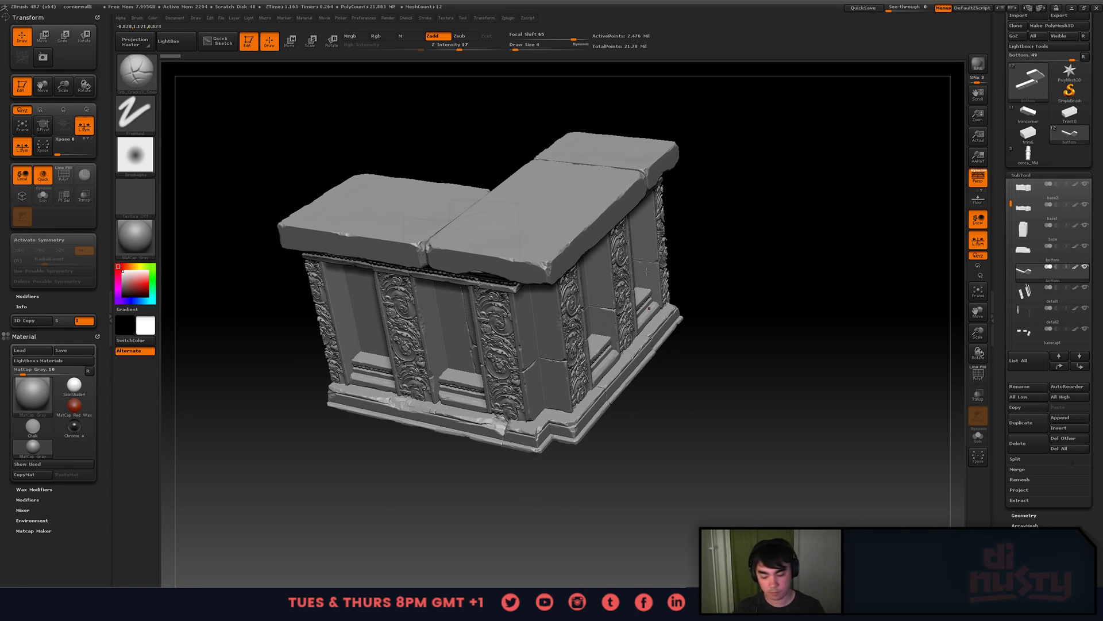
mouse_move(738, 216)
left_mouse_down()
mouse_move(739, 202)
mouse_move(761, 212)
left_mouse_up()
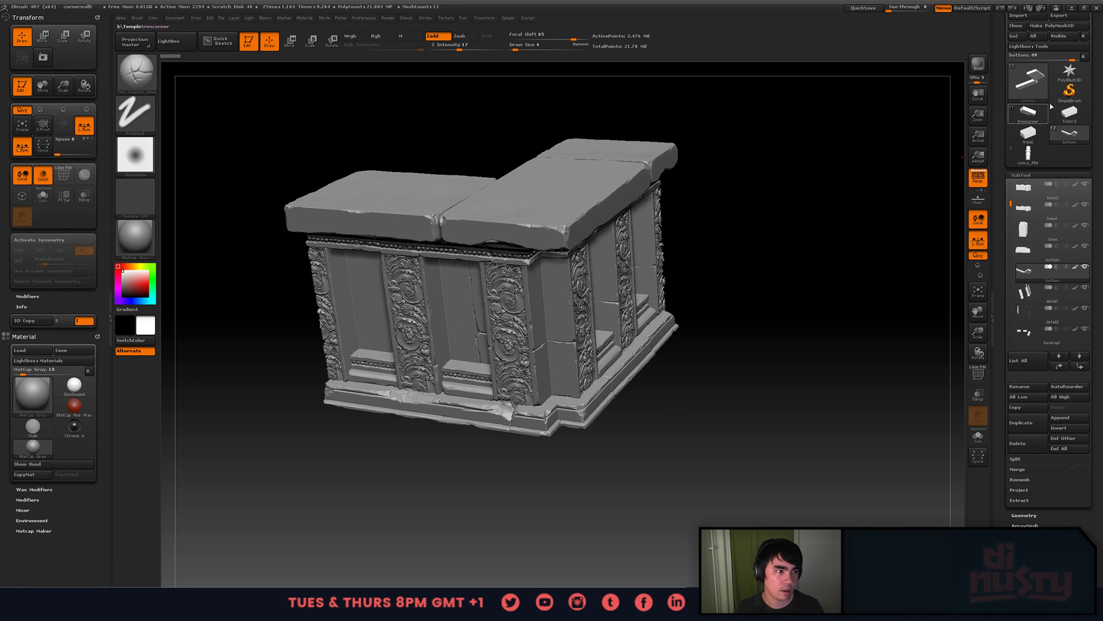
- Return to the hexagonal column tool, frame it and save the project
left_click(1028, 80)
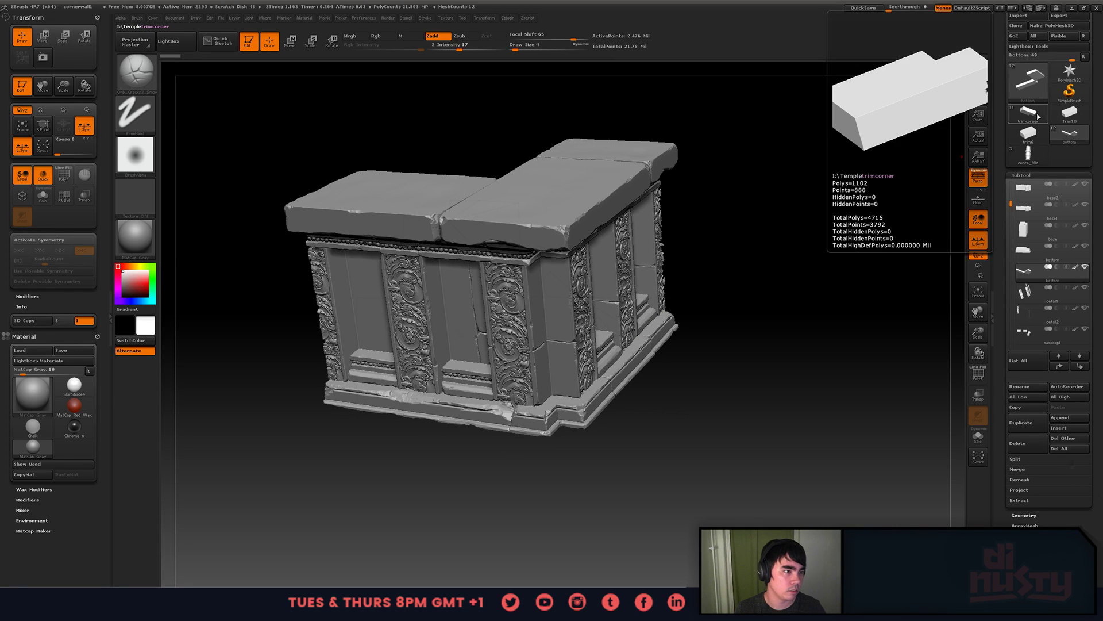
left_click(1037, 117)
left_click_drag(962, 142, 737, 258)
left_click(1028, 153)
left_click_drag(675, 285, 627, 256)
key("f")
left_click_drag(684, 234, 710, 225)
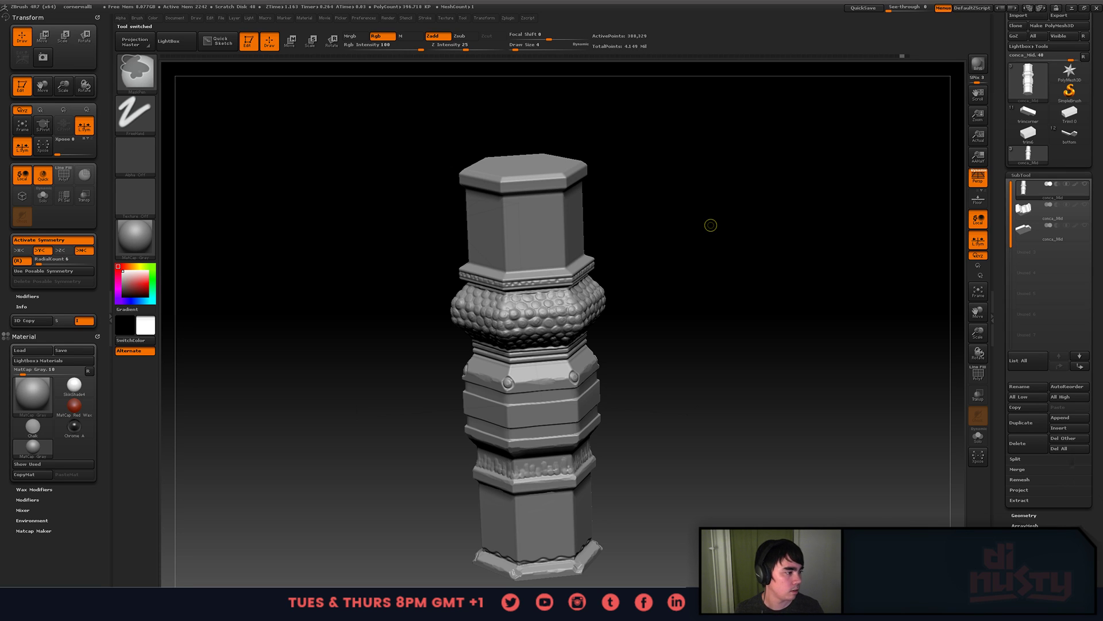
key("ctrl+s")
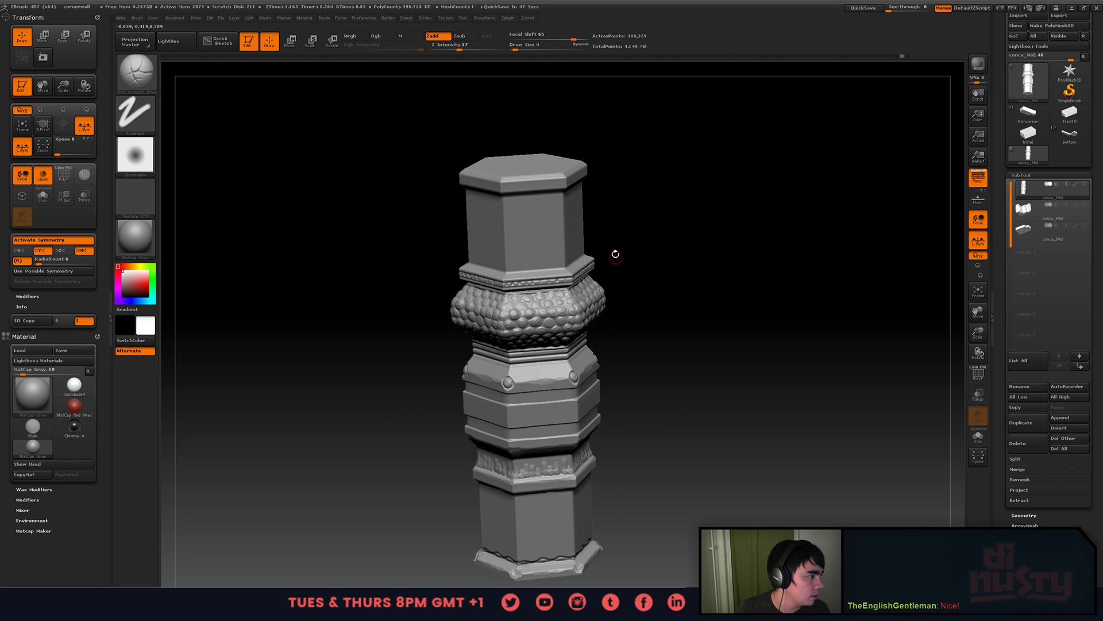
- Set the masking brush's stroke to Rect for working on the column's upper faces
left_click_drag(601, 273, 574, 304)
mouse_move(576, 305)
right_mouse_down()
mouse_move(581, 270)
mouse_move(621, 298)
mouse_move(670, 421)
mouse_move(724, 496)
right_mouse_up()
left_click_drag(524, 265, 574, 413, "ctrl")
left_click_drag(368, 296, 347, 308, "ctrl")
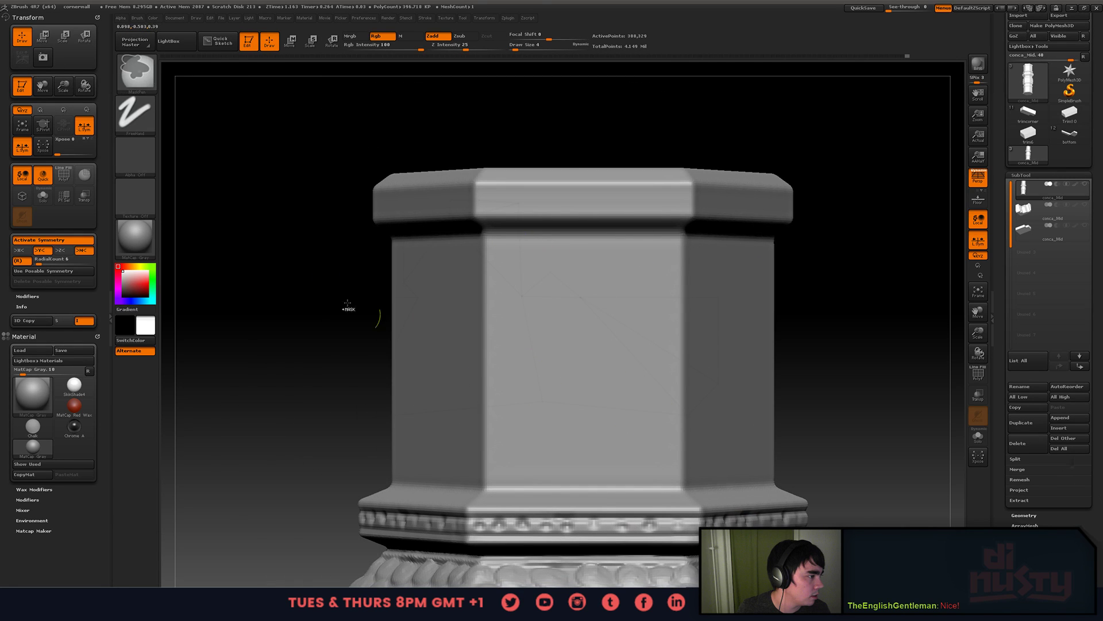
left_click(135, 114)
left_click(435, 119)
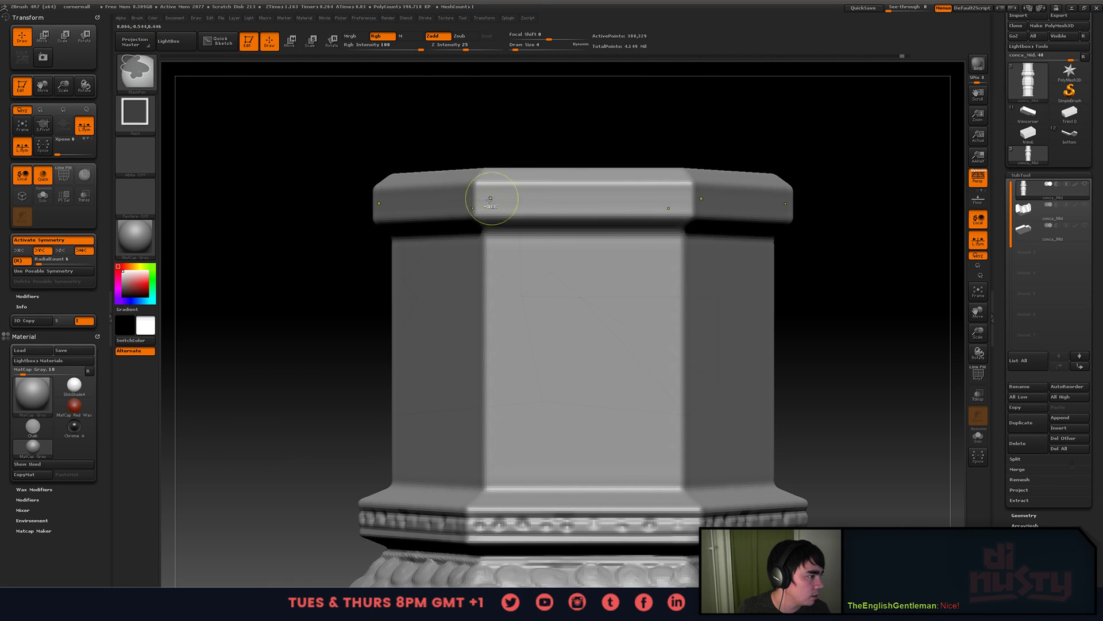
- Try masking rectangular panels on the column's upper faces with the mask inverted, and undo the attempts
mouse_move(517, 261)
left_mouse_down("ctrl")
mouse_move(660, 394)
mouse_move(645, 424)
mouse_move(665, 480)
left_mouse_up("ctrl")
left_click(850, 379, "ctrl")
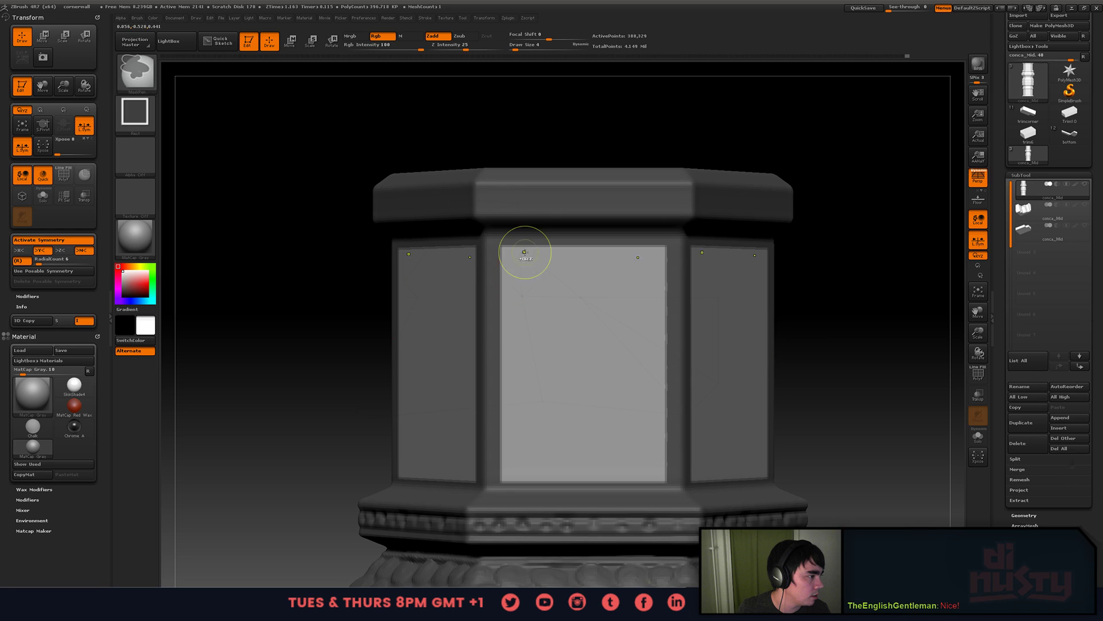
key("ctrl+z")
key("ctrl+z")
left_click_drag(519, 261, 652, 465, "ctrl")
key("ctrl+z")
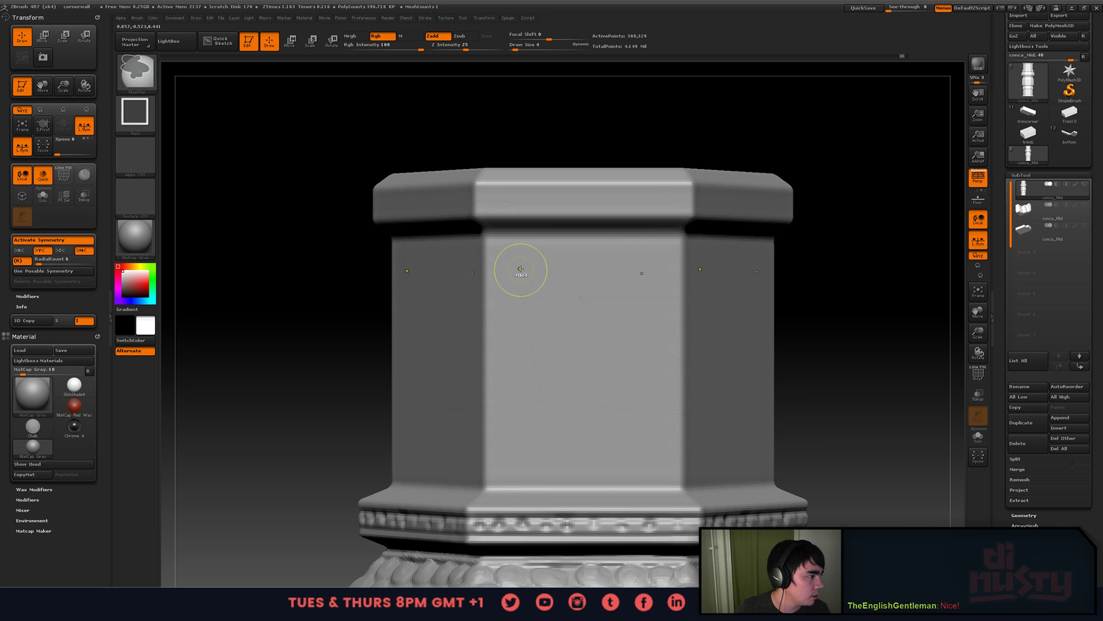
- Mask everything except a rectangular panel on each upper face of the column, and open the Deformation settings
left_click_drag(509, 258, 658, 469, "ctrl")
left_click(855, 398, "ctrl")
left_click_drag(855, 398, 953, 407)
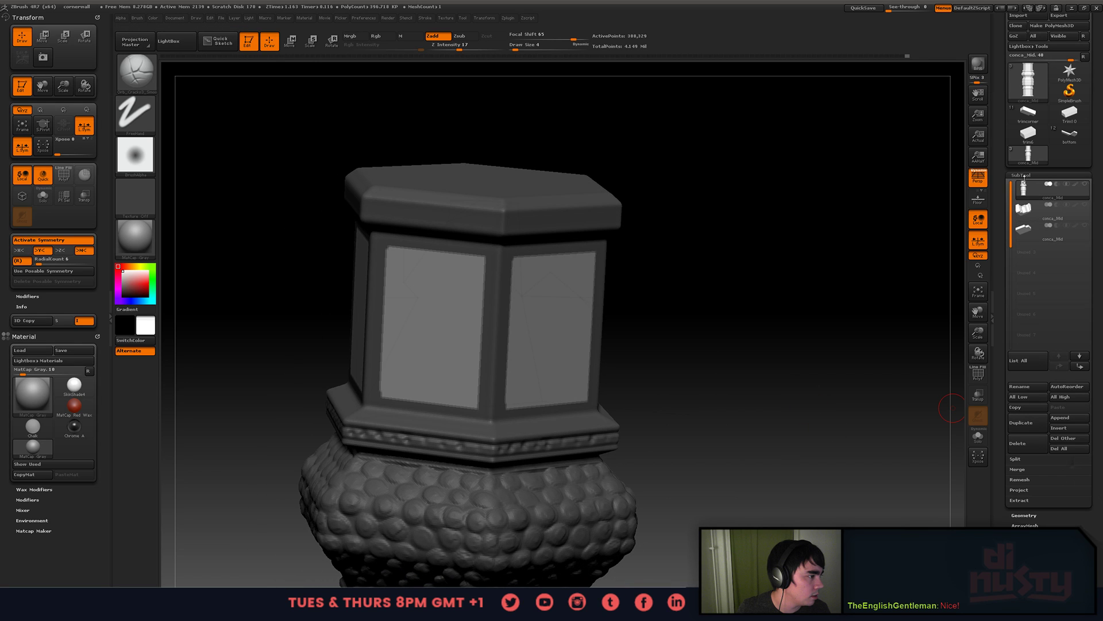
left_click(1028, 175)
left_click_drag(1030, 172, 1031, 170)
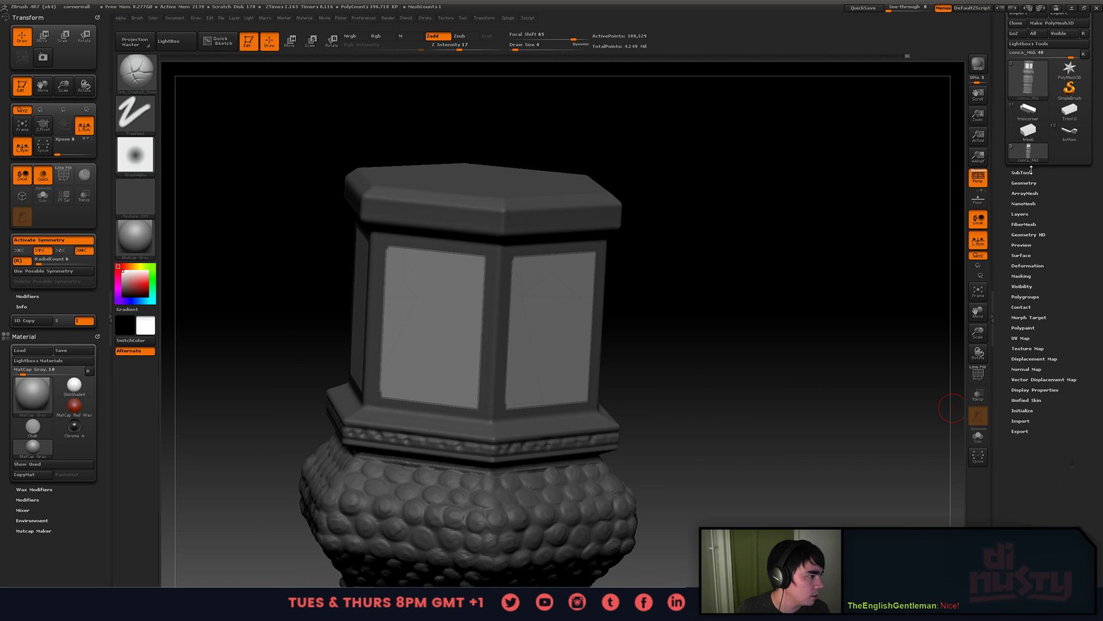
left_click(1034, 265)
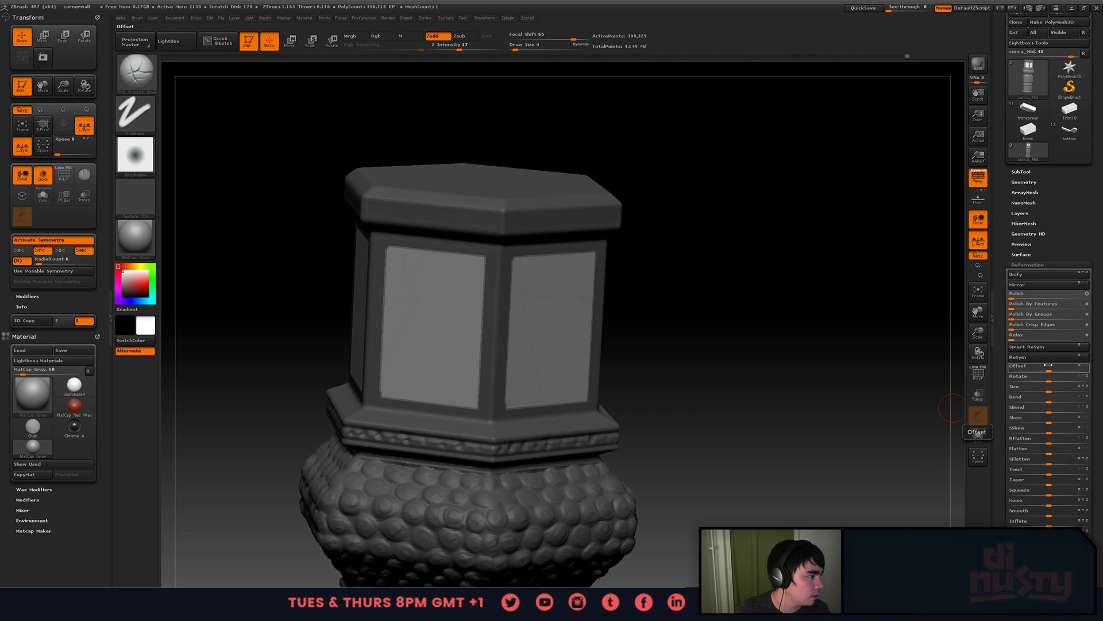
- Try the Offset deformation along different axes and Squeeze on the unmasked panels, and undo each attempt
mouse_move(1049, 368)
left_mouse_down()
mouse_move(1074, 369)
mouse_move(1041, 372)
left_mouse_up()
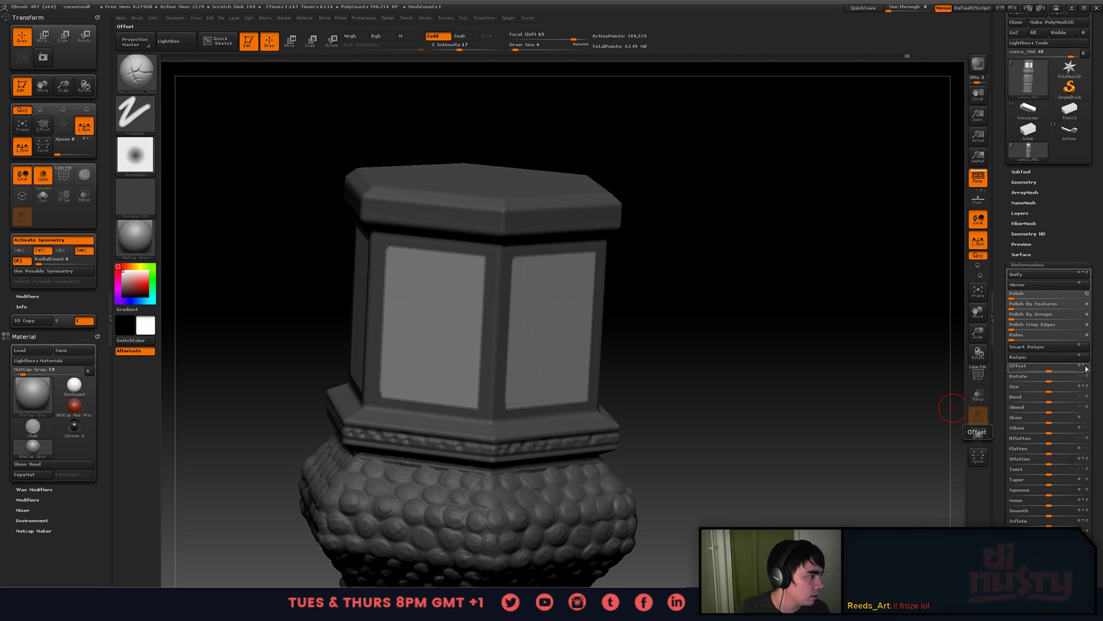
mouse_move(1049, 371)
left_mouse_down()
mouse_move(1073, 369)
mouse_move(1038, 370)
left_mouse_up()
key("ctrl+z")
left_click(1080, 367)
key("ctrl+z")
left_click(1087, 368)
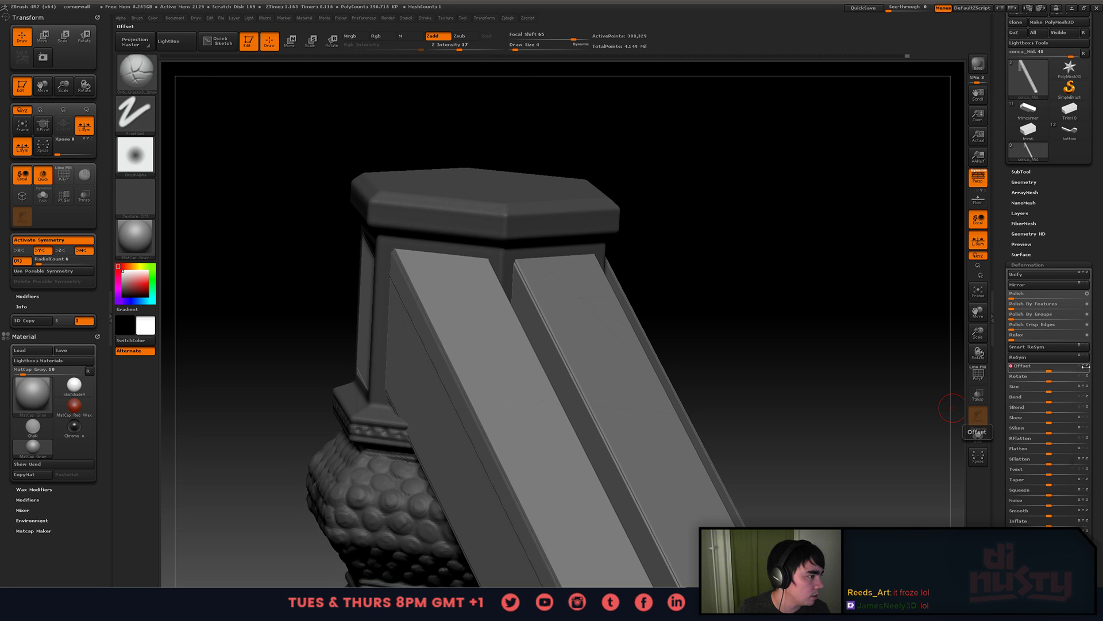
key("ctrl+z")
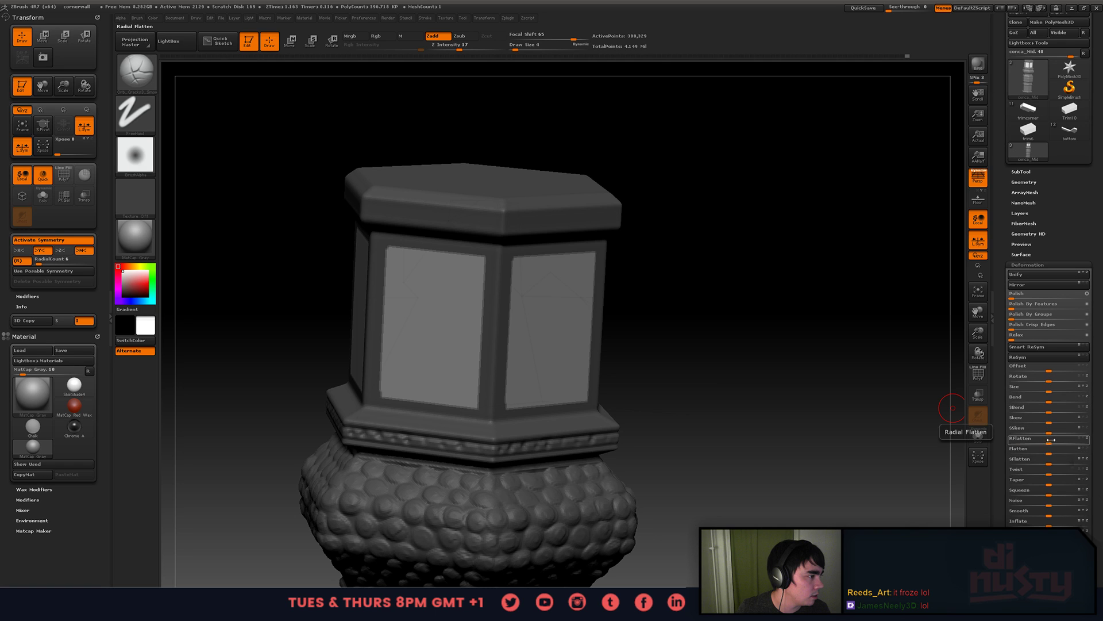
left_click_drag(1049, 494, 1063, 496)
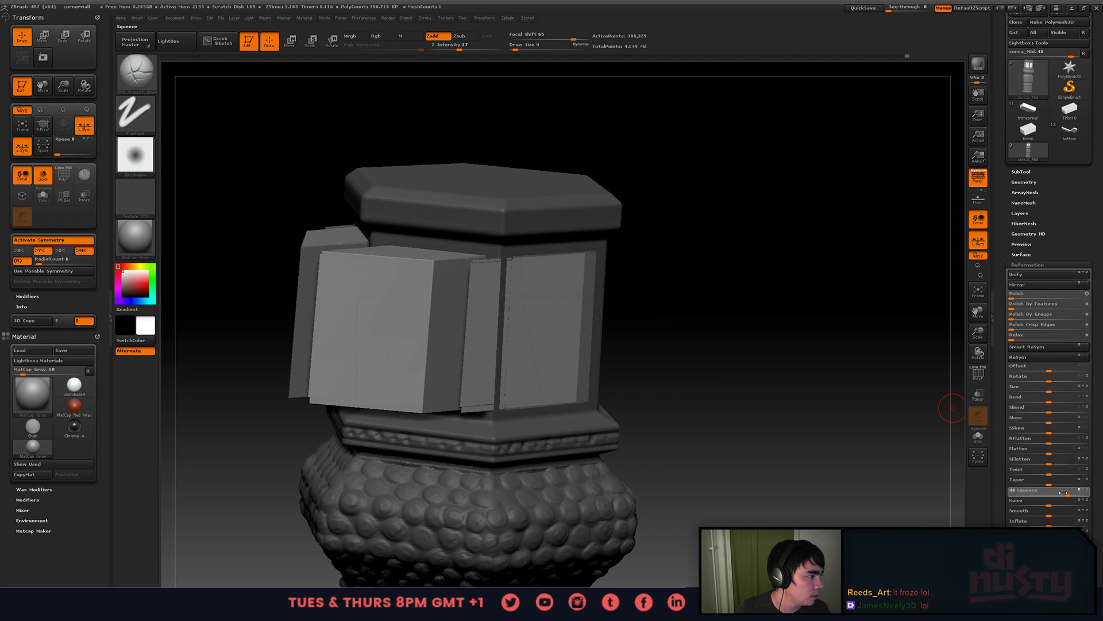
key("ctrl+z")
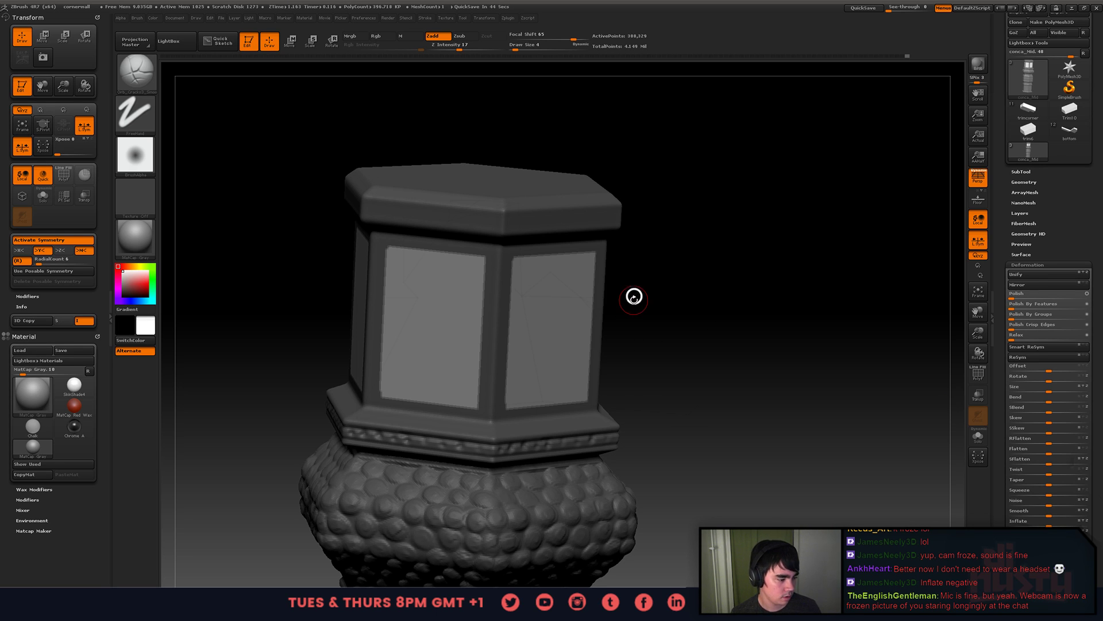
- Apply a negative Inflate deformation to the unmasked panels to recess them into the column's upper faces
mouse_move(632, 295)
left_mouse_down()
mouse_move(674, 273)
mouse_move(652, 318)
mouse_move(697, 307)
left_mouse_up()
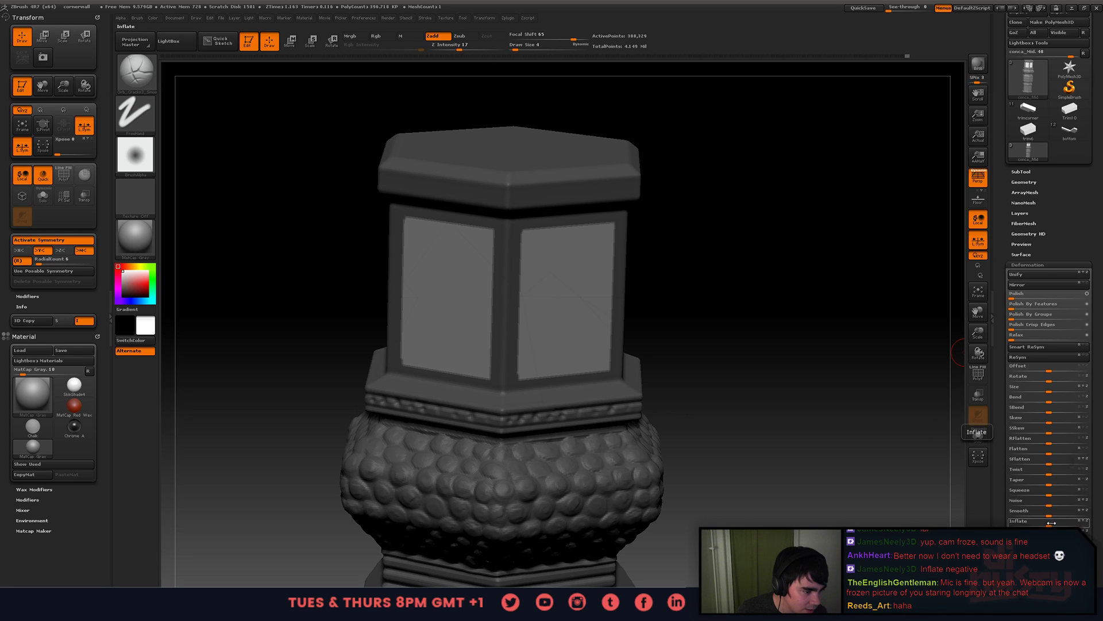
left_click_drag(1046, 525, 1050, 525)
left_click_drag(756, 419, 776, 402)
key("ctrl+z")
key("ctrl+z")
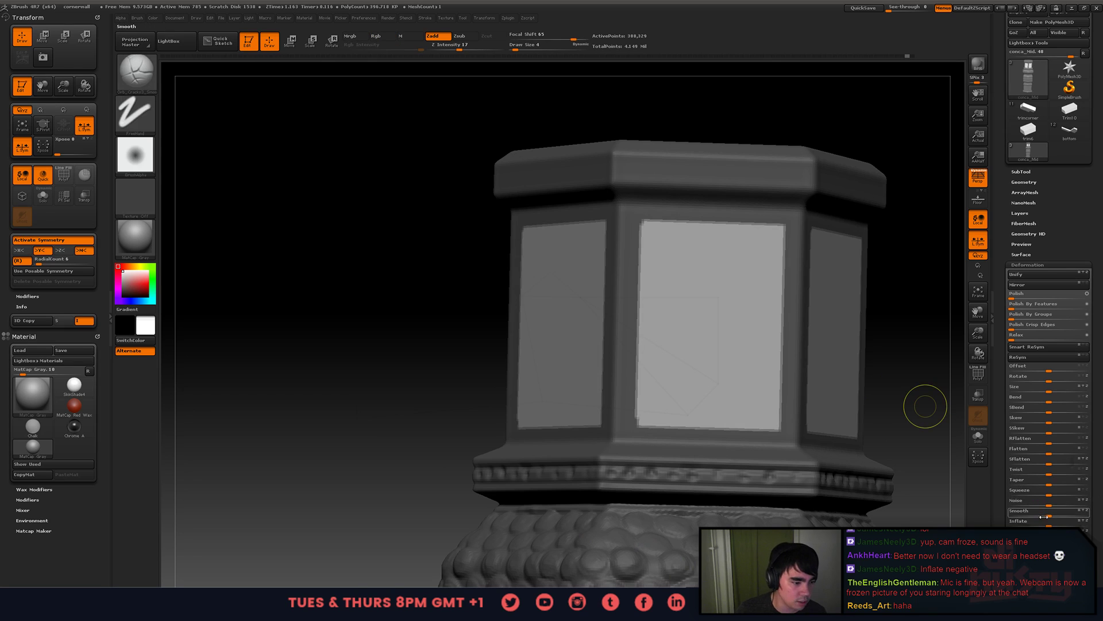
left_click_drag(1049, 522, 1048, 524)
left_click_drag(920, 443, 718, 321, "alt")
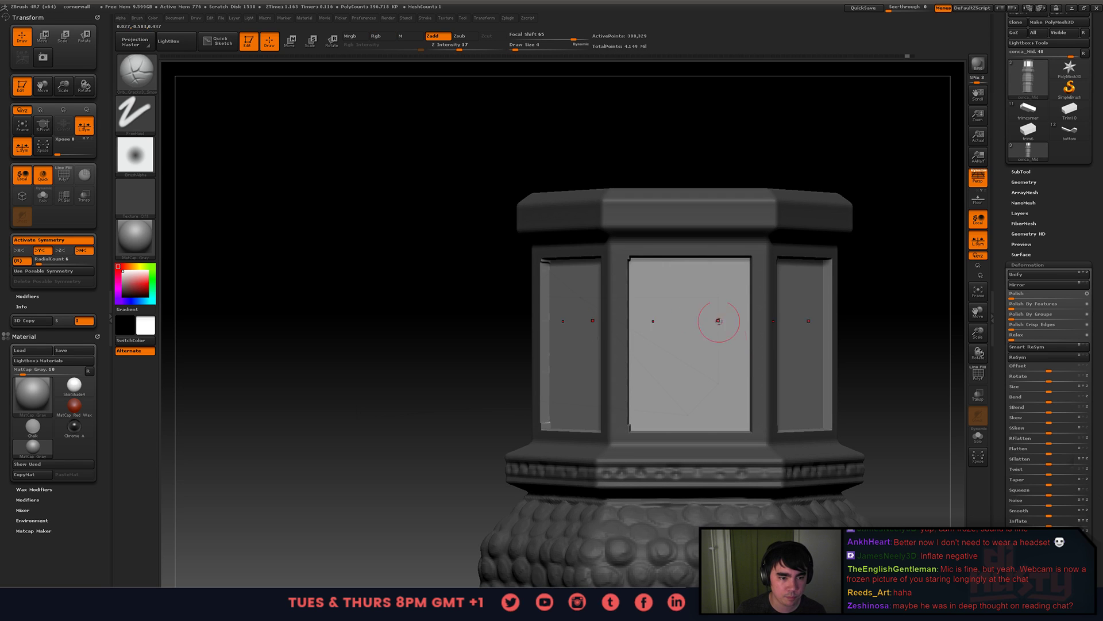
- Try diagonal brush strokes across the recessed panels, and undo them
left_click_drag(640, 267, 631, 281)
left_click_drag(737, 302, 662, 346)
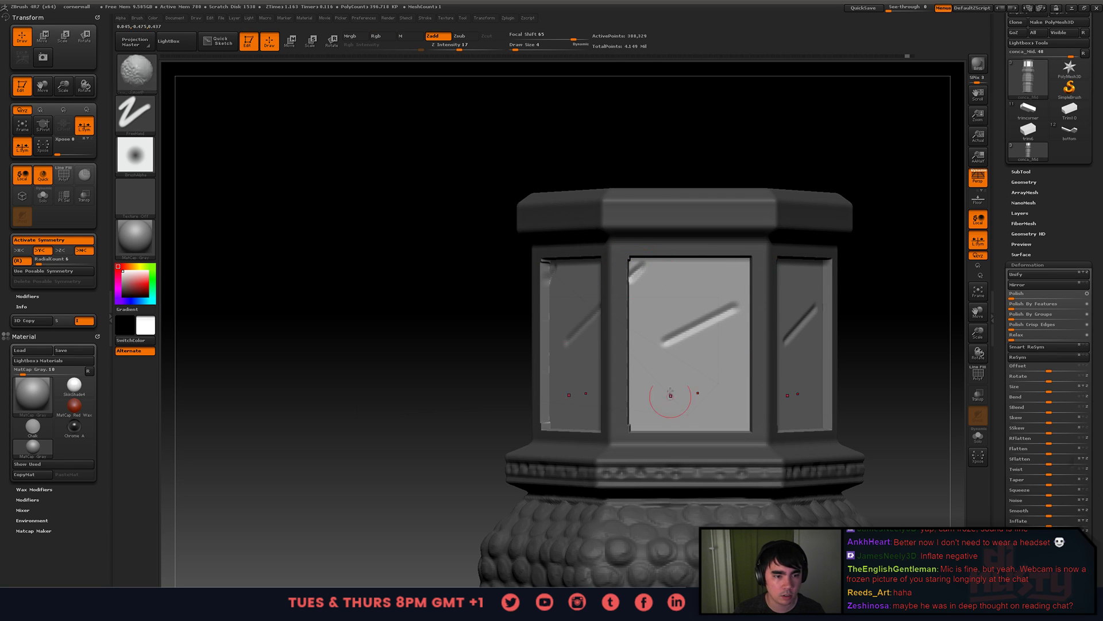
key("ctrl+z")
key("ctrl+z")
- Adjust the brush size and sculpt parallel vertical flutes across the full height of the recessed panels
left_click_drag(637, 264, 636, 429)
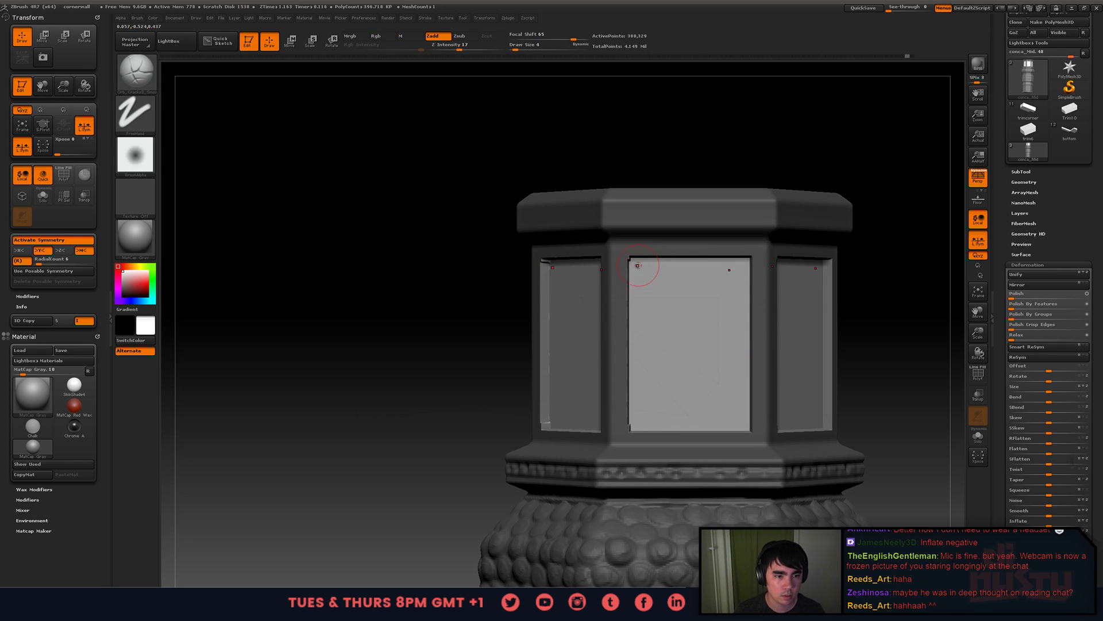
key("space")
mouse_move(642, 262)
left_mouse_down()
mouse_move(646, 429)
mouse_move(666, 290)
mouse_move(692, 429)
left_mouse_up()
key("ctrl+z")
mouse_move(686, 397)
left_mouse_down()
mouse_move(702, 260)
mouse_move(716, 435)
mouse_move(722, 225)
left_mouse_up()
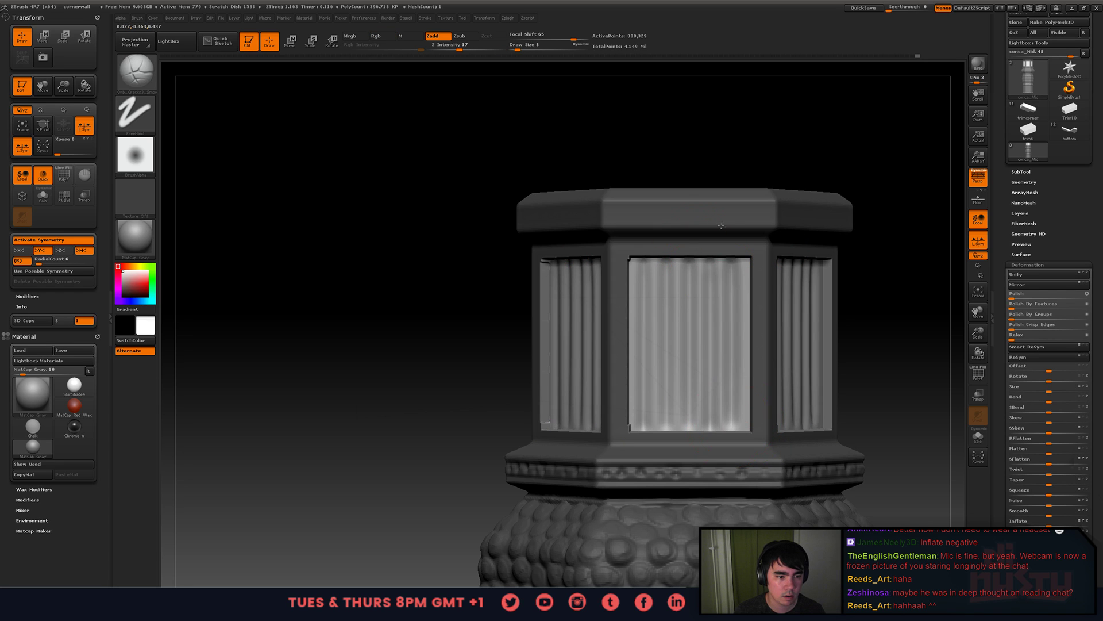
- Set the draw size to 1 and smooth one vertical edge of the upper recessed panels
mouse_move(781, 270)
right_mouse_down("ctrl")
mouse_move(864, 212)
mouse_move(764, 264)
right_mouse_up("ctrl")
right_click_drag(765, 264, 678, 242, "alt")
right_click_drag(679, 241, 747, 552, "ctrl")
right_click_drag(746, 552, 689, 454)
right_click_drag(690, 454, 678, 489, "ctrl")
right_click_drag(601, 412, 592, 284, "alt")
key("space")
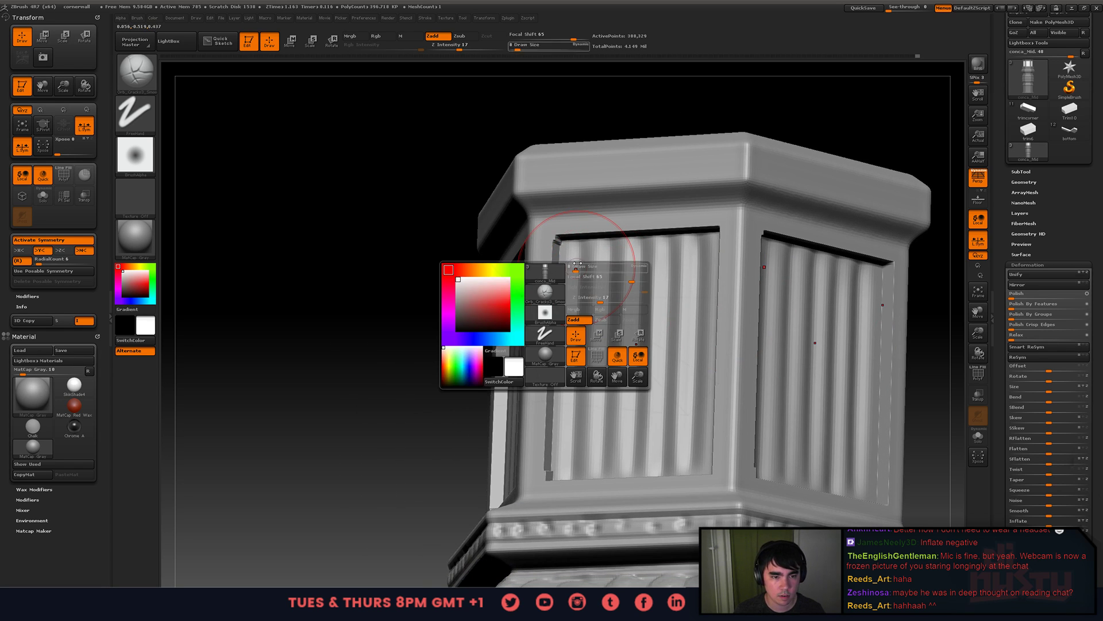
left_click_drag(577, 263, 555, 240)
key("shift")
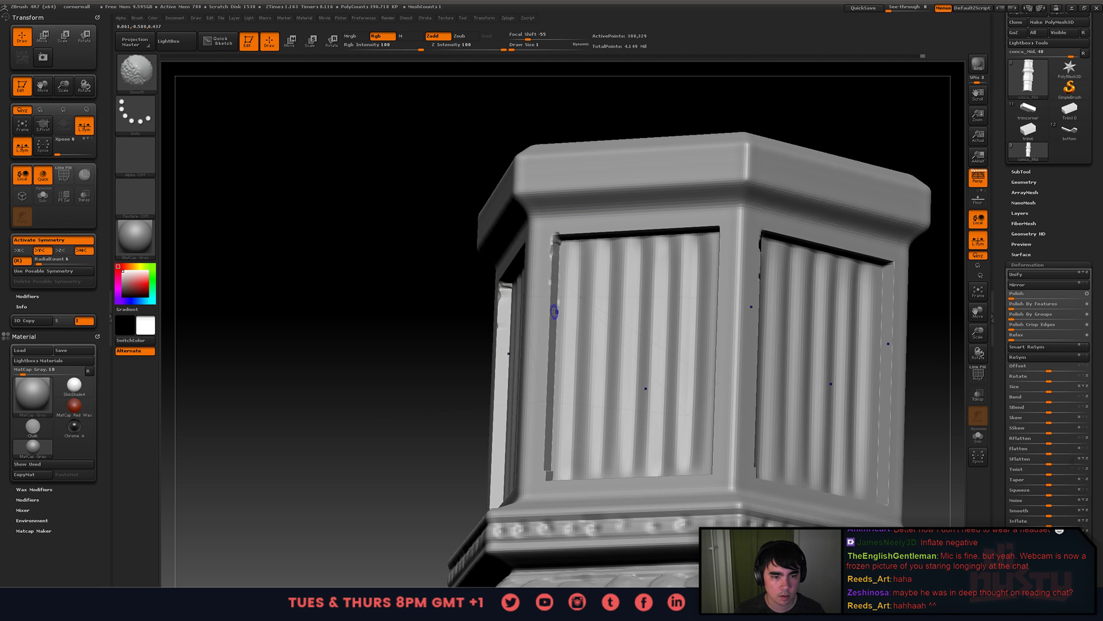
mouse_move(547, 472)
right_mouse_down()
mouse_move(596, 419)
mouse_move(637, 417)
right_mouse_up()
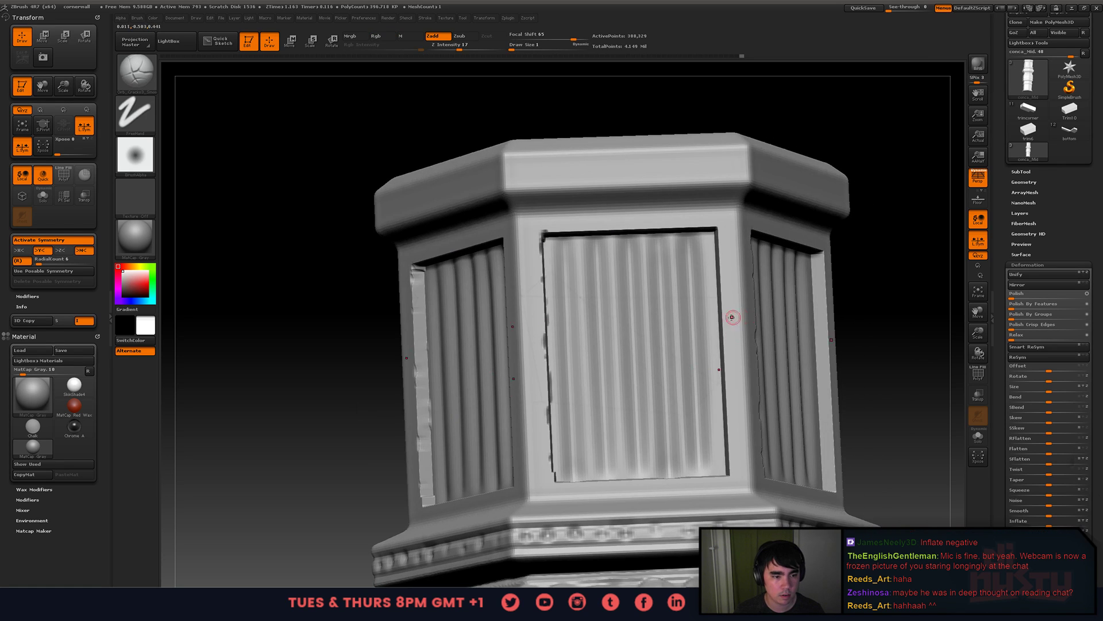
- Brush and smooth the opposite vertical edge and the upper edge of the fluted panels' recesses
left_click_drag(728, 308, 722, 319)
right_click_drag(722, 318, 730, 318)
left_click_drag(730, 319, 731, 353, "shift")
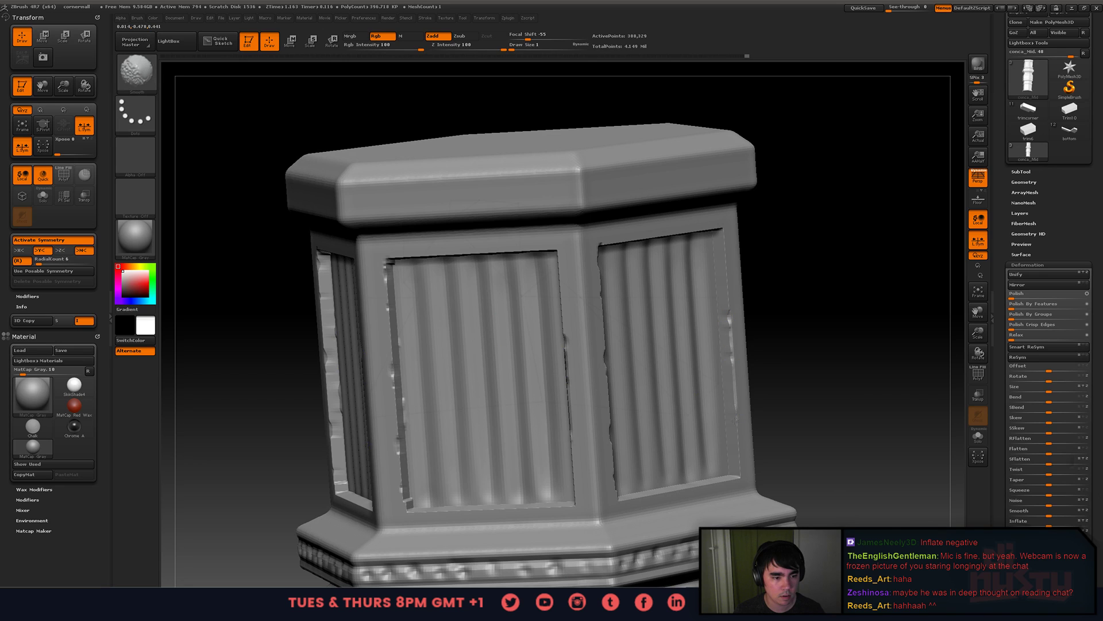
right_click_drag(703, 229, 684, 211)
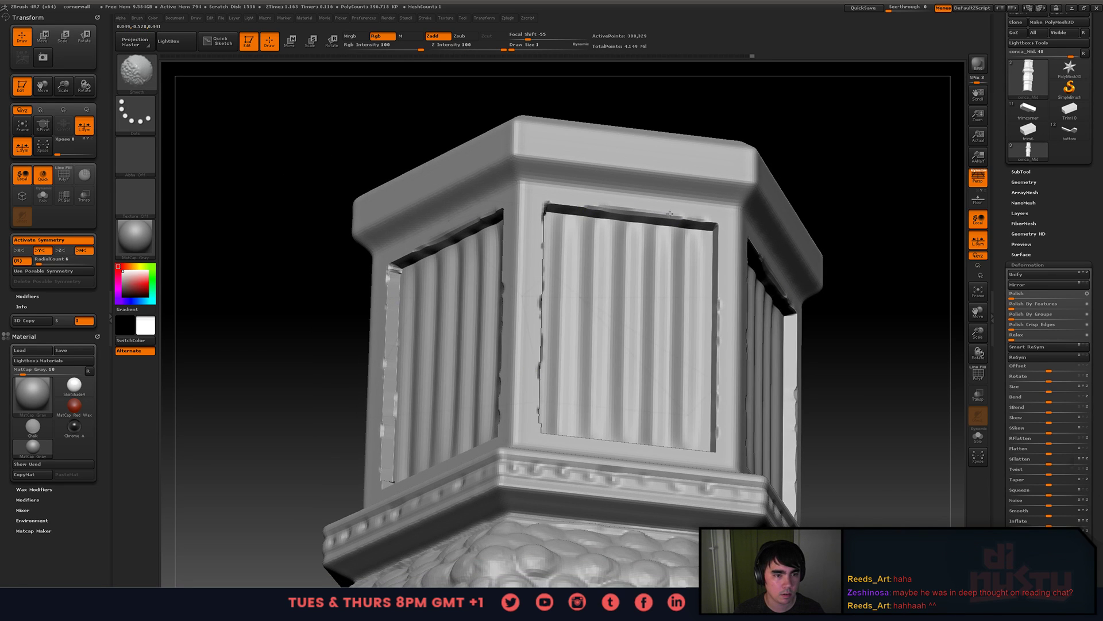
- Try a larger brush stroke along the upper edge of the recessed panel, and undo it
key("space")
mouse_move(647, 210)
left_mouse_down()
mouse_move(635, 208)
mouse_move(671, 214)
left_mouse_up()
key("ctrl+z")
- Isolate the column's lowest section with a rectangular selection, hiding the rest of the mesh
mouse_move(814, 239)
right_mouse_down("ctrl")
mouse_move(641, 298)
mouse_move(781, 342)
right_mouse_up("ctrl")
right_click_drag(781, 342, 551, 190, "alt")
right_click_drag(552, 190, 705, 279, "ctrl")
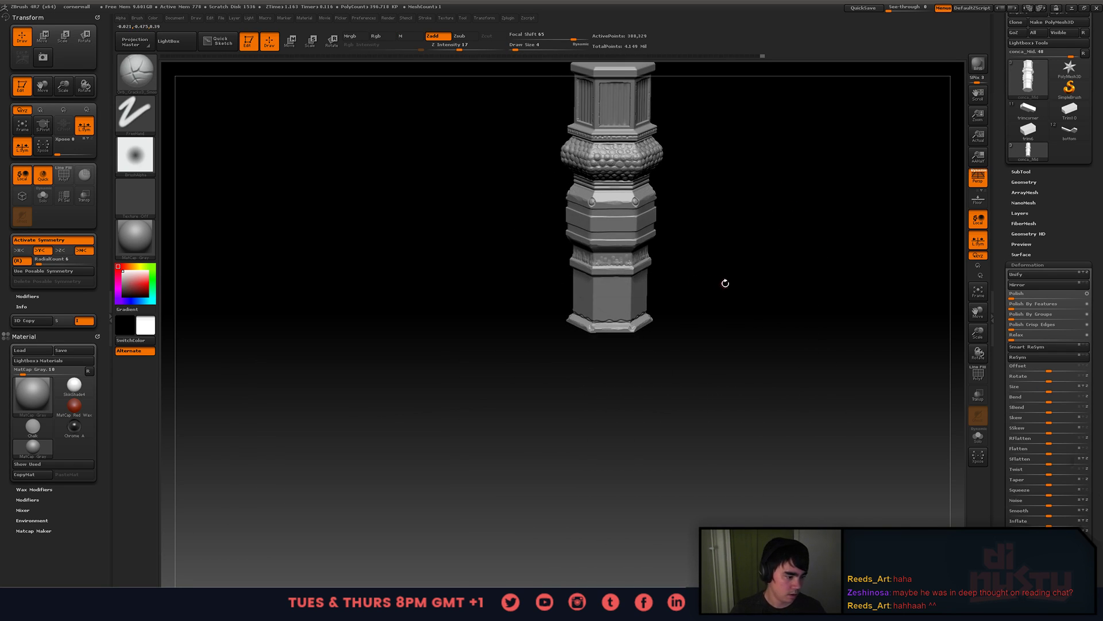
mouse_move(746, 213)
right_mouse_down("alt")
mouse_move(759, 305)
mouse_move(770, 296)
mouse_move(741, 288)
mouse_move(758, 288)
right_mouse_up("alt")
right_click_drag(757, 289, 757, 296, "ctrl")
mouse_move(757, 296)
right_mouse_down("alt")
mouse_move(738, 236)
mouse_move(754, 221)
right_mouse_up("alt")
left_click_drag(443, 333, 724, 474, "ctrl+shift")
key("ctrl+z")
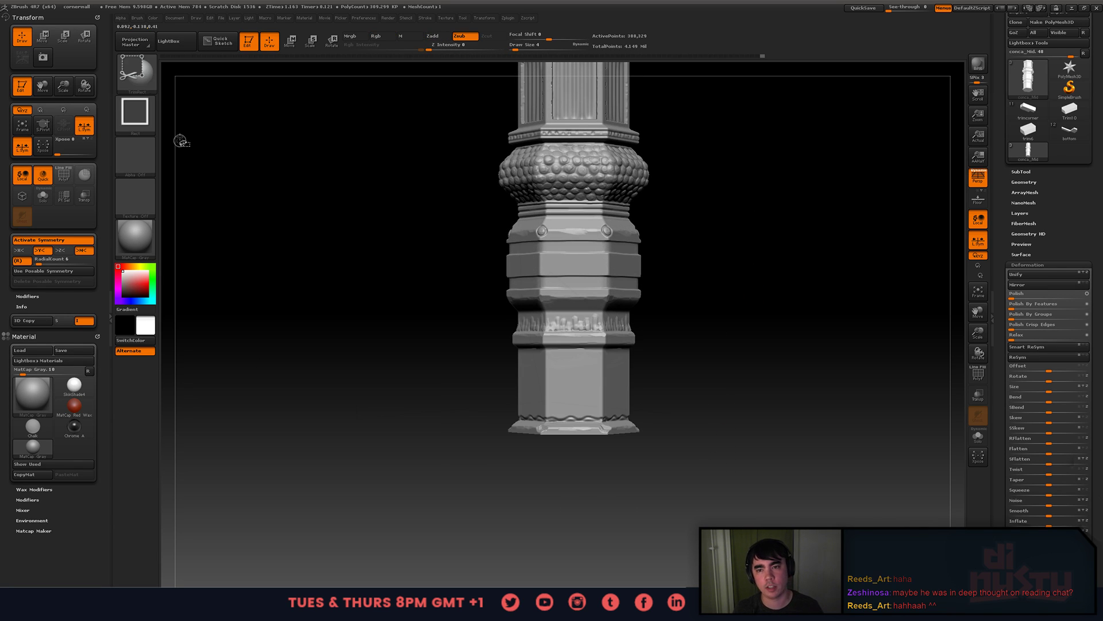
left_click(144, 74)
left_click(189, 79)
left_click_drag(411, 315, 723, 488, "ctrl+shift")
key("f")
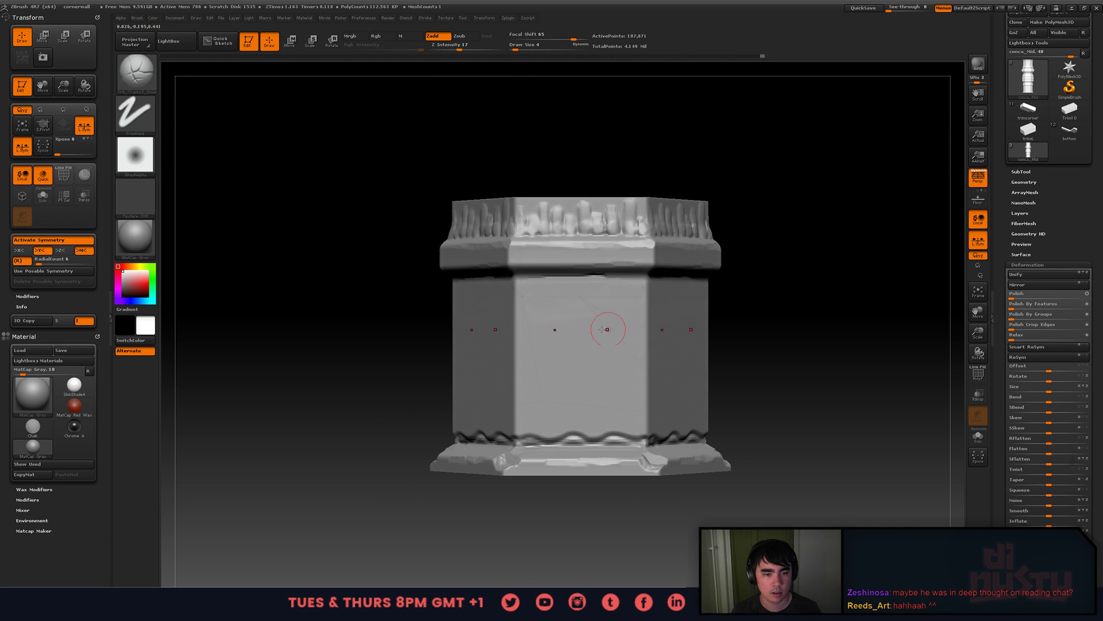
- Try rectangular masks on the flat faces of the column's base section, and undo them
left_click_drag(527, 281, 631, 422, "ctrl")
left_click_drag(764, 388, 787, 371)
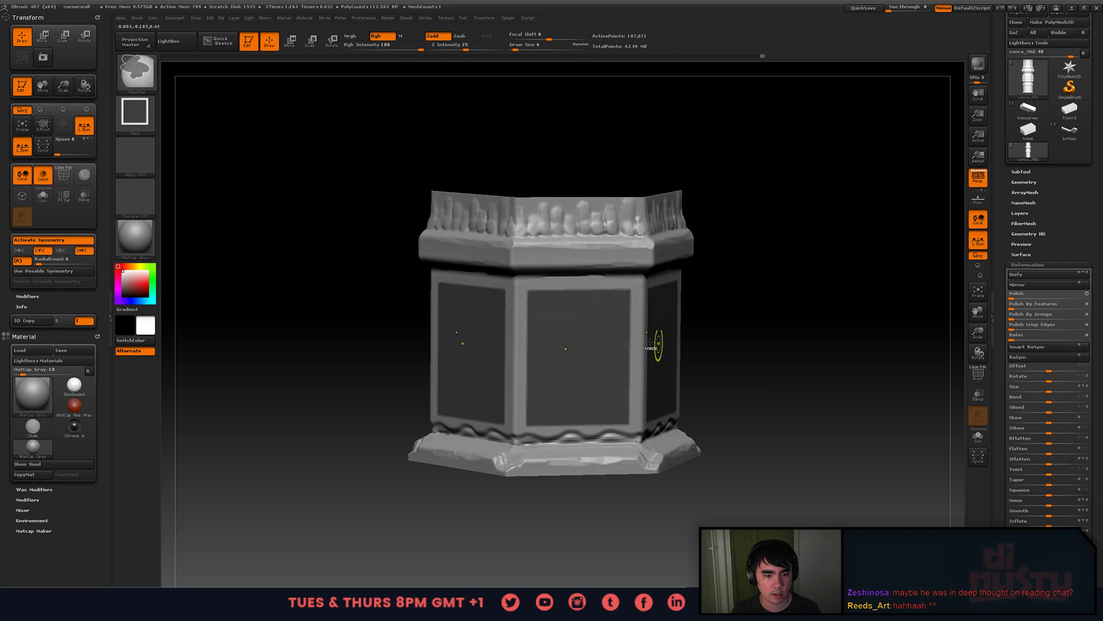
key("ctrl+z")
left_click_drag(542, 300, 630, 409, "ctrl+shift")
key("ctrl+z")
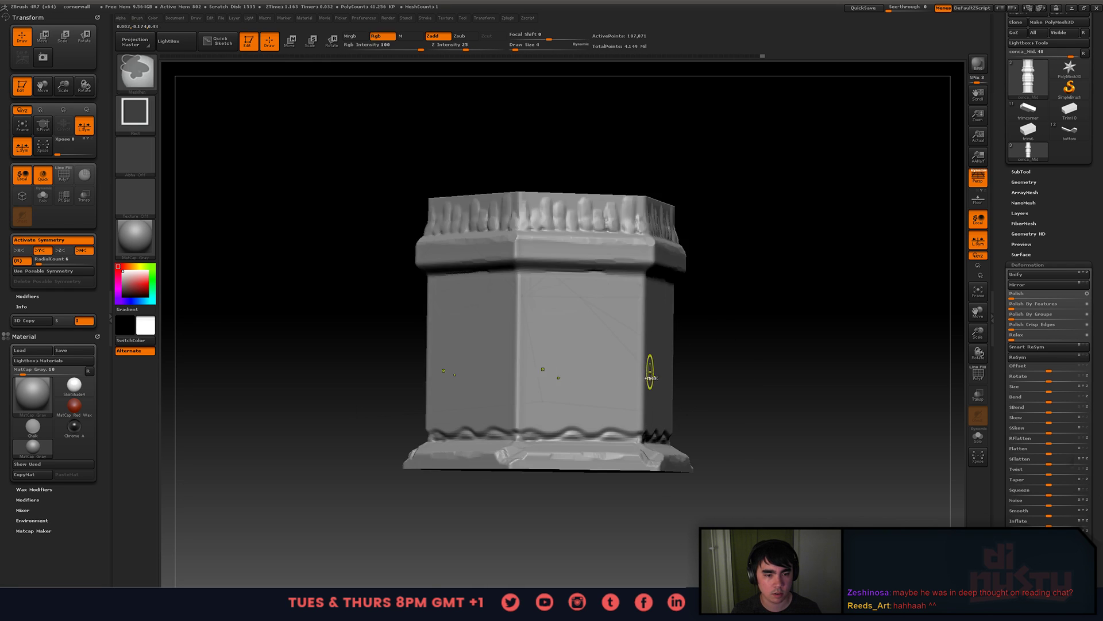
- Mask everything except a rectangular panel on each base face, and recess the panels with a negative Inflate deformation
left_click_drag(730, 371, 704, 362, "shift")
left_click_drag(515, 299, 606, 414, "ctrl")
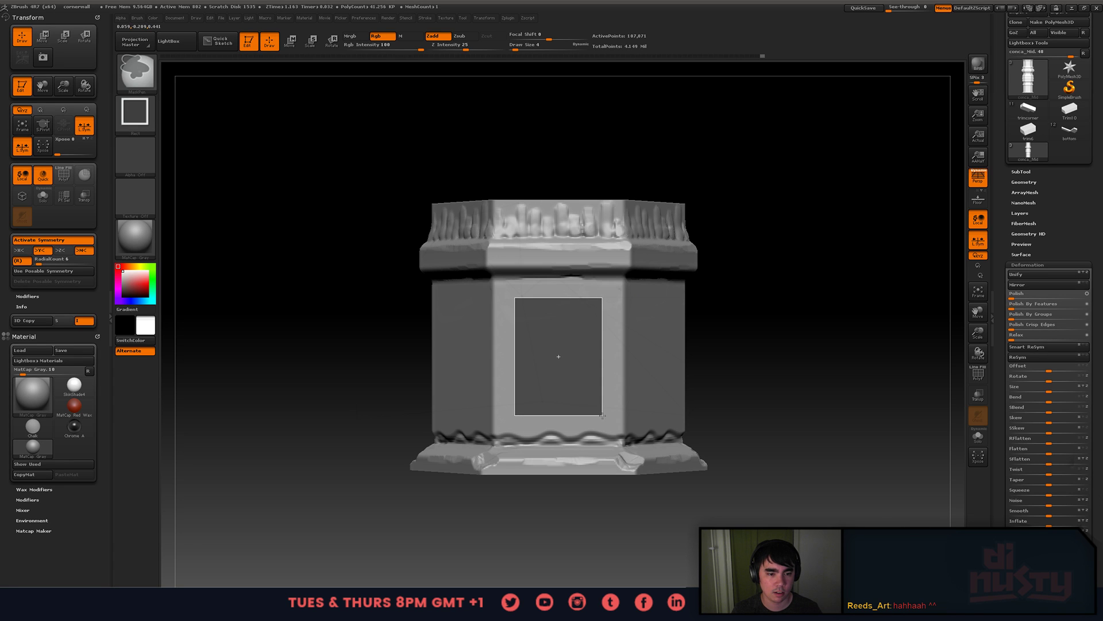
left_click_drag(607, 419, 608, 419, "ctrl")
left_click(766, 350, "ctrl")
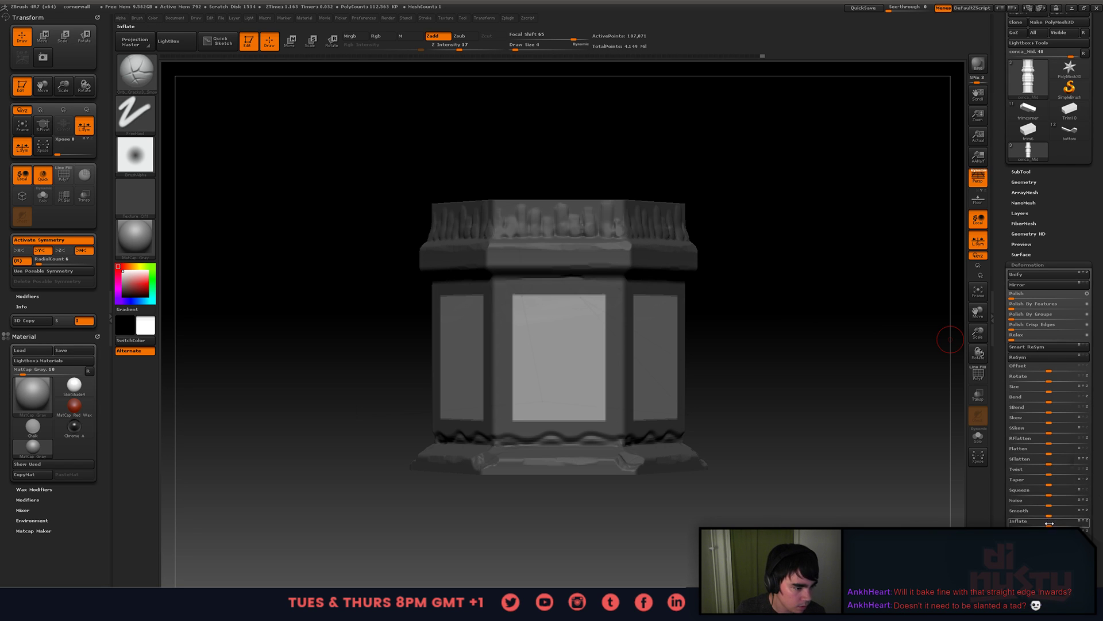
left_click_drag(1049, 522, 1047, 523)
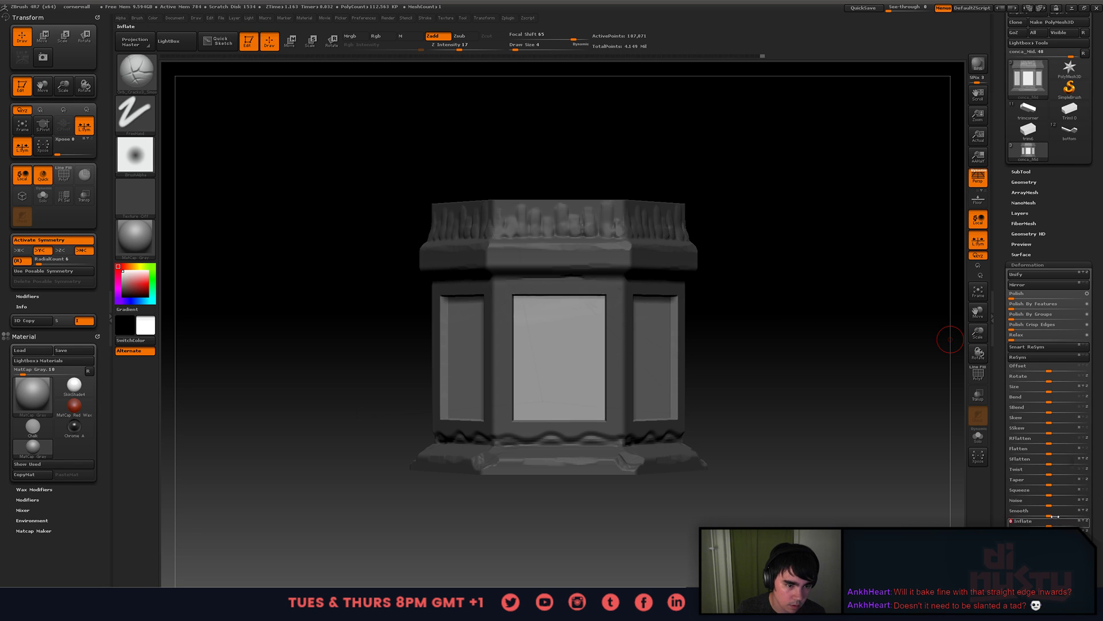
- Try narrow vertical flute strokes across the base section's recessed panels
mouse_move(526, 296)
left_mouse_down()
mouse_move(526, 420)
mouse_move(545, 273)
mouse_move(561, 436)
left_mouse_up()
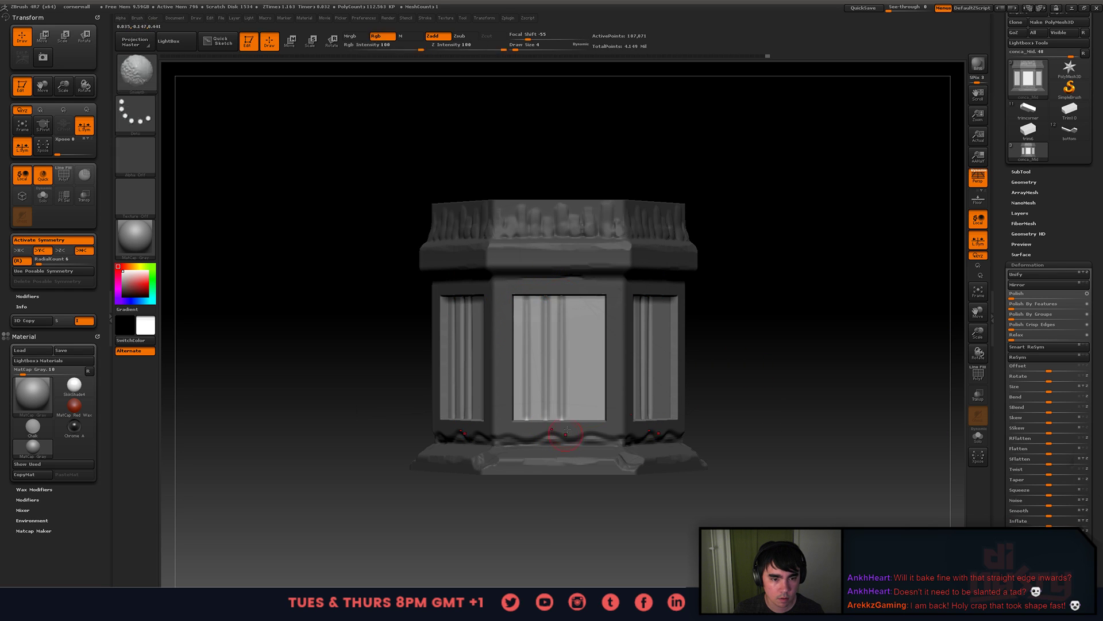
mouse_move(590, 335)
right_mouse_down("alt")
mouse_move(557, 334)
mouse_move(630, 244)
right_mouse_up("alt")
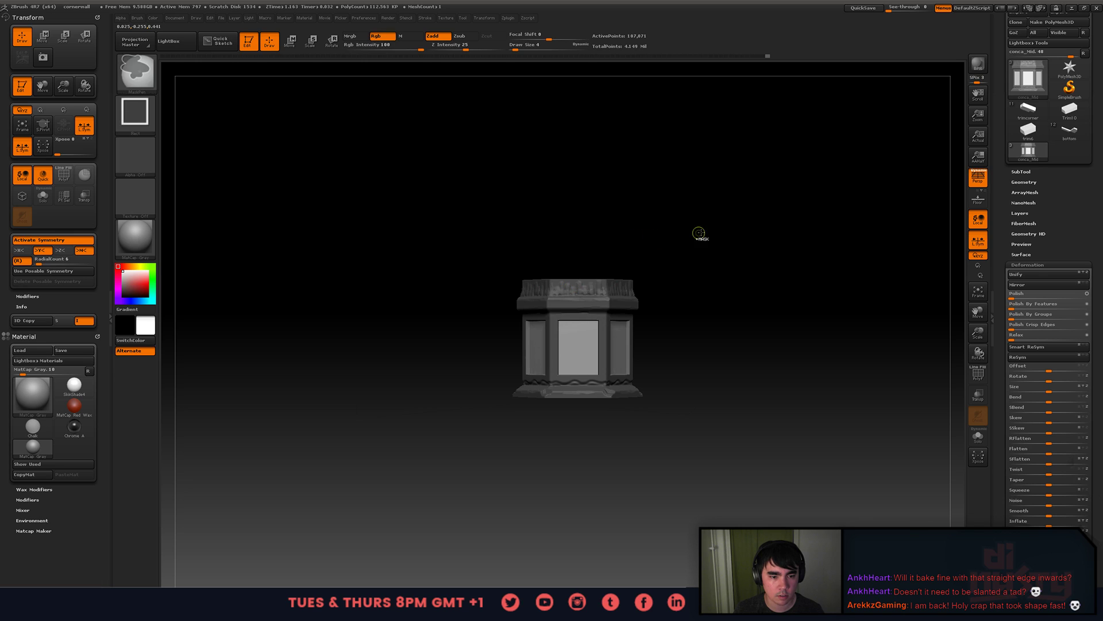
- Unhide the rest of the column and set the draw size to 7
left_click(713, 236, "ctrl+shift")
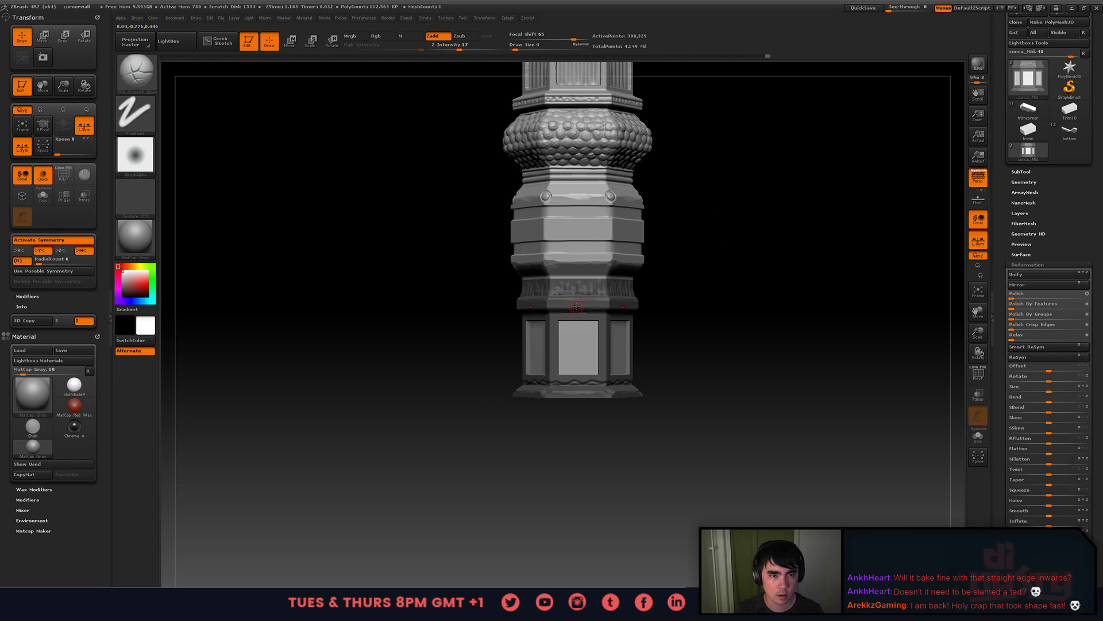
right_click_drag(695, 236, 700, 286, "alt")
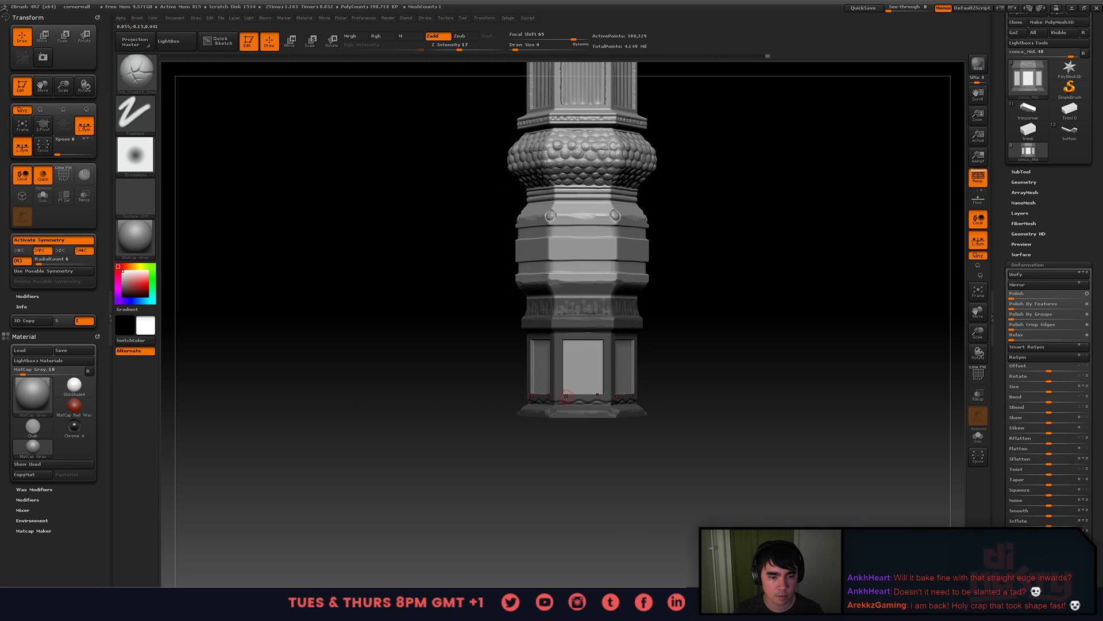
key("space")
left_click_drag(573, 355, 576, 355)
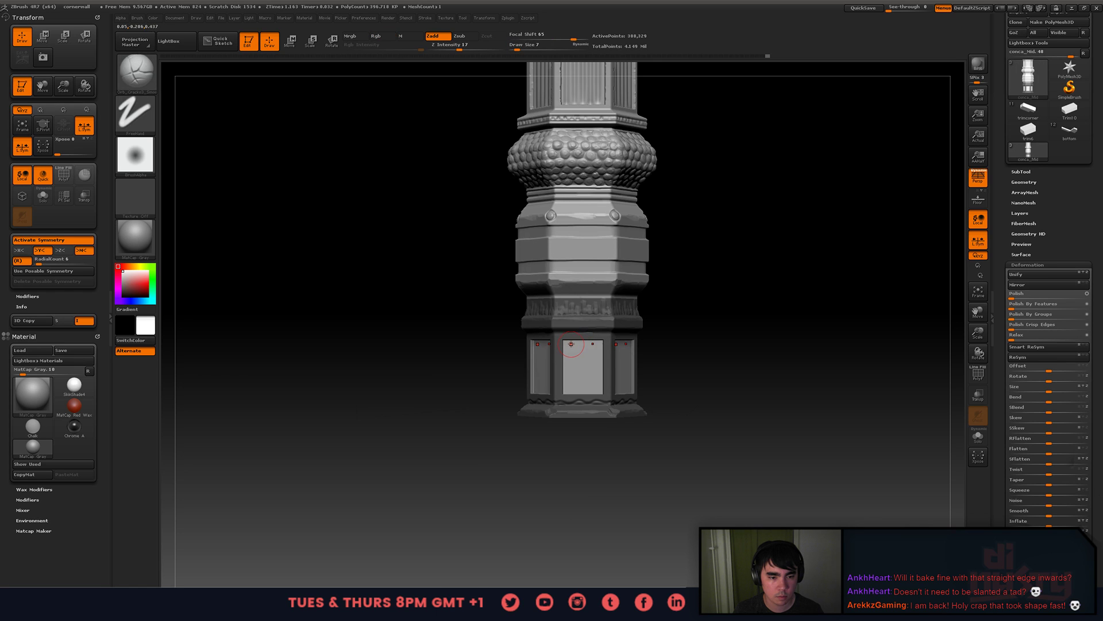
- Try vertical flute strokes in the base panels with the larger brush, and undo them
left_click_drag(573, 398, 575, 342)
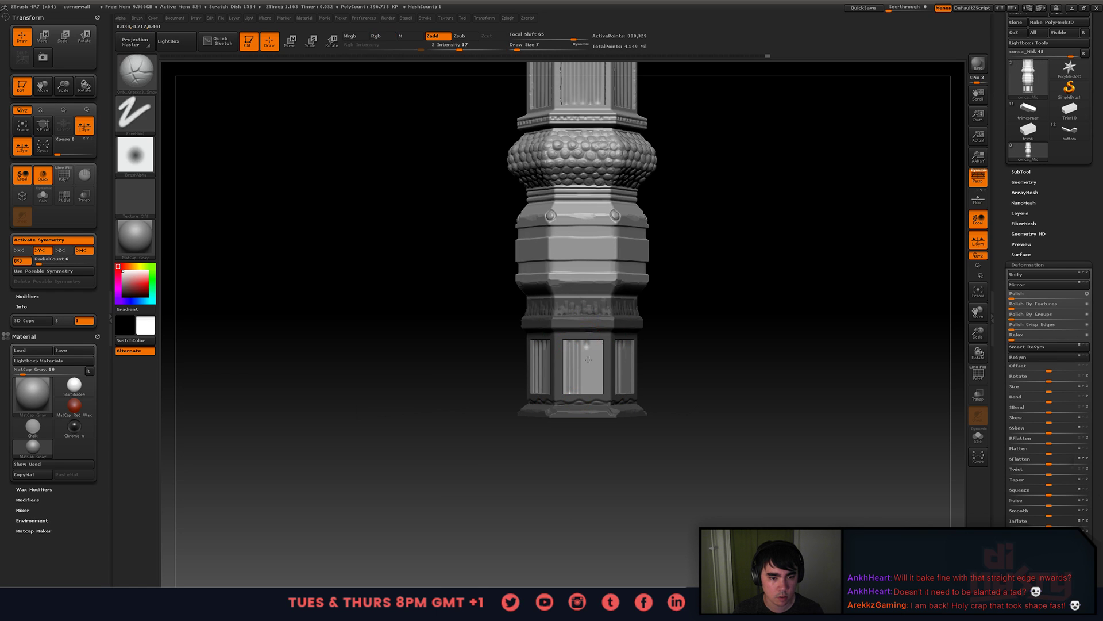
left_click_drag(596, 400, 597, 339)
key("ctrl+z")
key("ctrl+z")
key("ctrl+z")
key("ctrl+z")
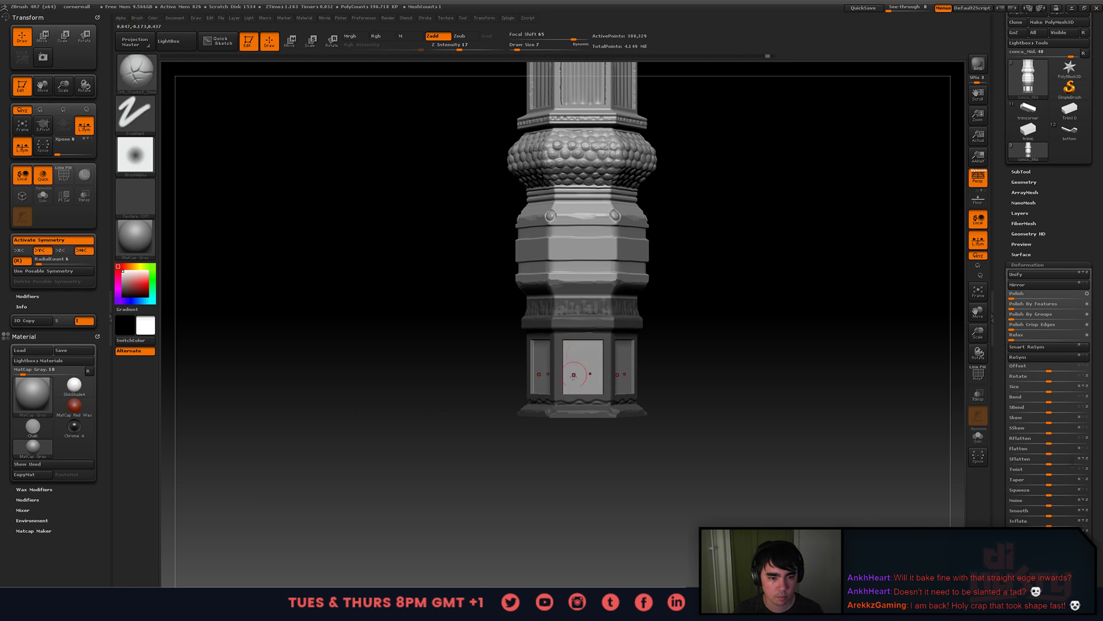
- Sculpt parallel vertical flutes across the full height of the base section's recessed panels
left_click_drag(568, 346, 576, 397)
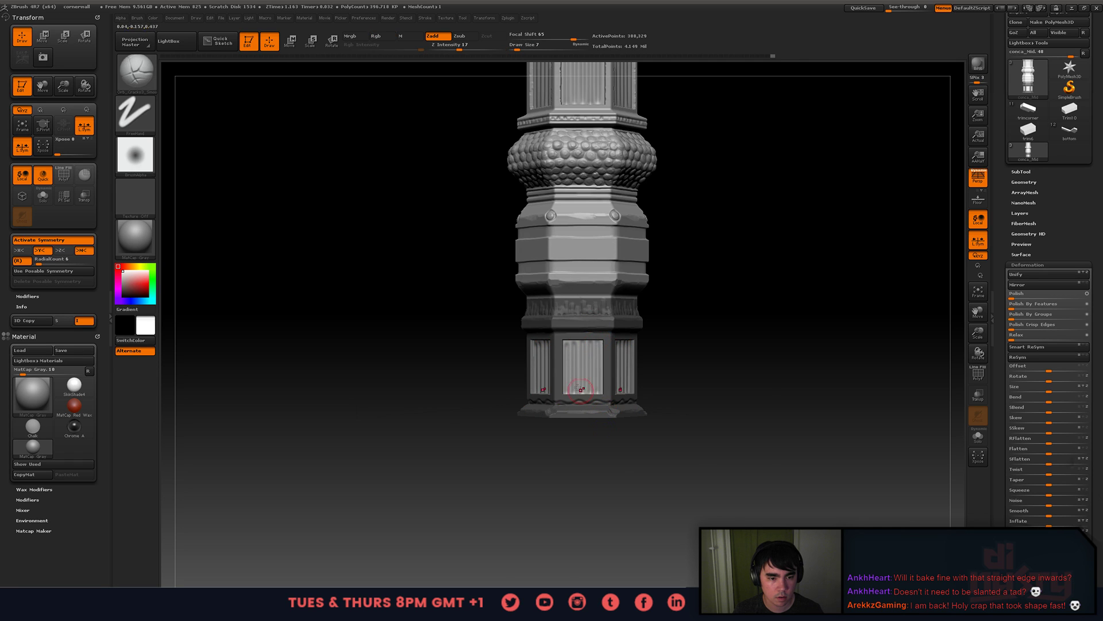
right_click_drag(580, 389, 613, 368, "ctrl")
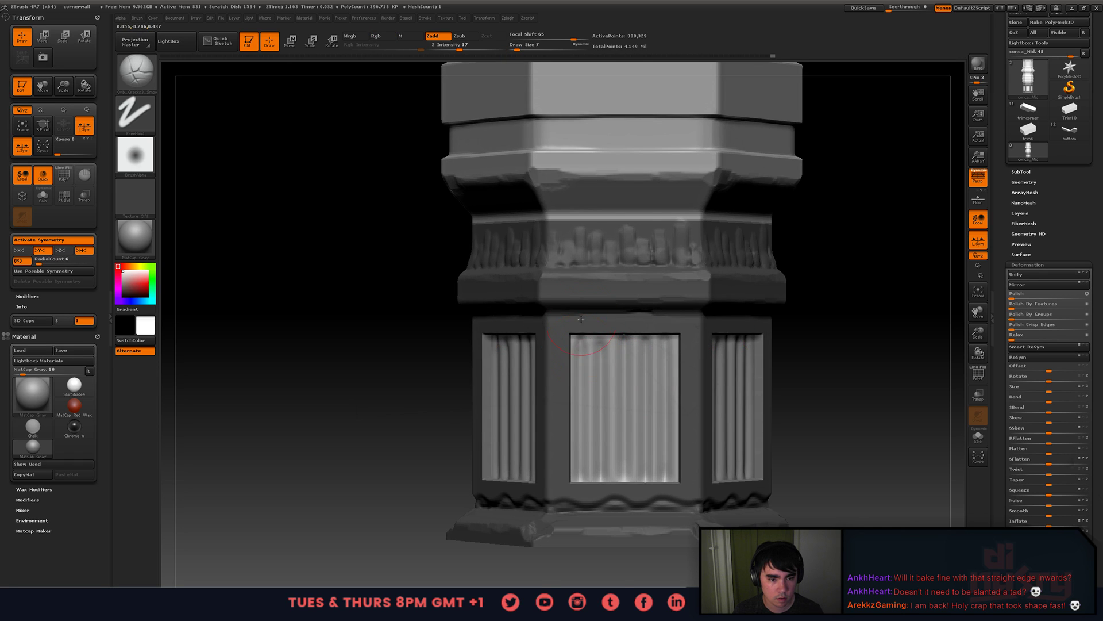
right_click_drag(619, 337, 681, 325, "ctrl")
- Switch to Move mode with symmetry and perspective turned off
key("w")
key("x")
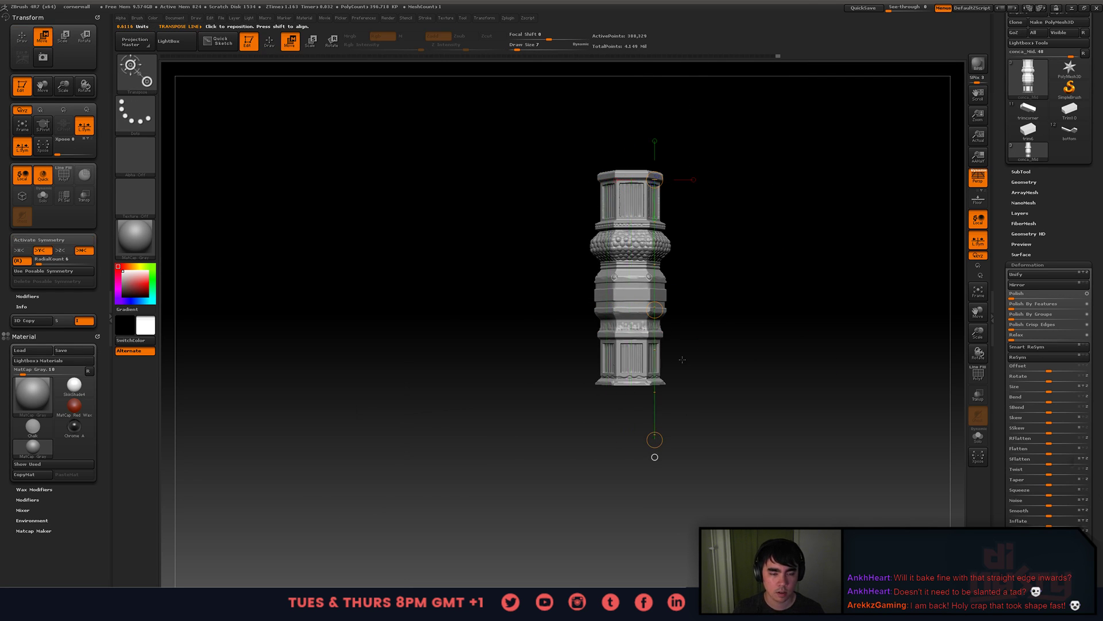
mouse_move(740, 299)
right_mouse_down("alt")
mouse_move(632, 310)
mouse_move(708, 320)
right_mouse_up("alt")
key("p")
- Duplicate the column segment straight down twice to stack three segments end to end, and clear the mask
mouse_move(580, 345)
left_mouse_down()
mouse_move(677, 308)
mouse_move(580, 430)
left_mouse_up()
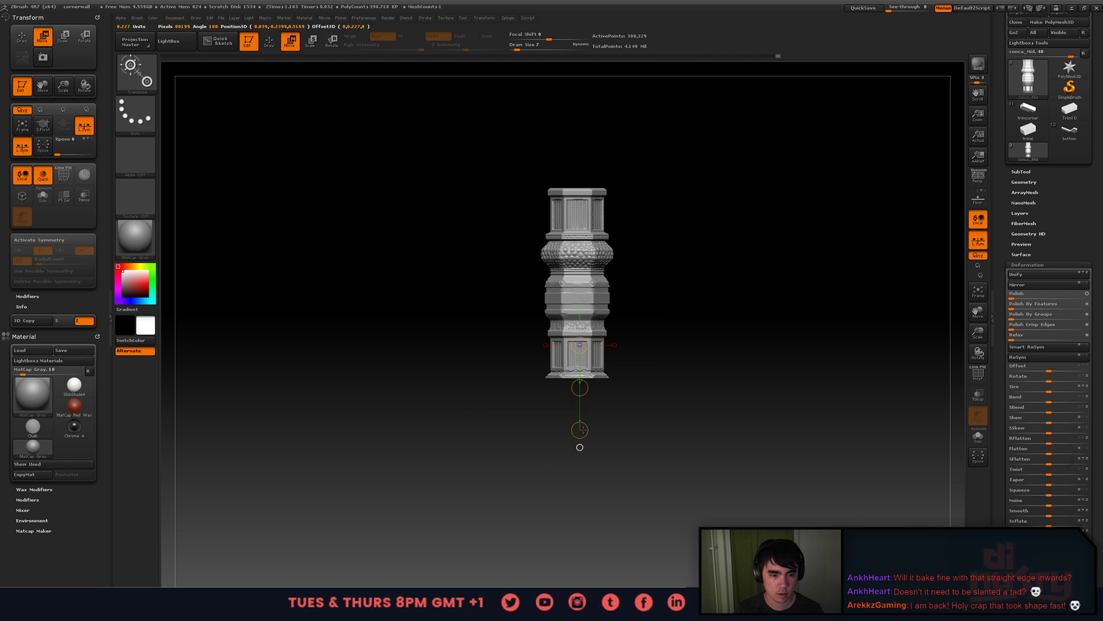
left_click_drag(580, 387, 585, 575, "ctrl")
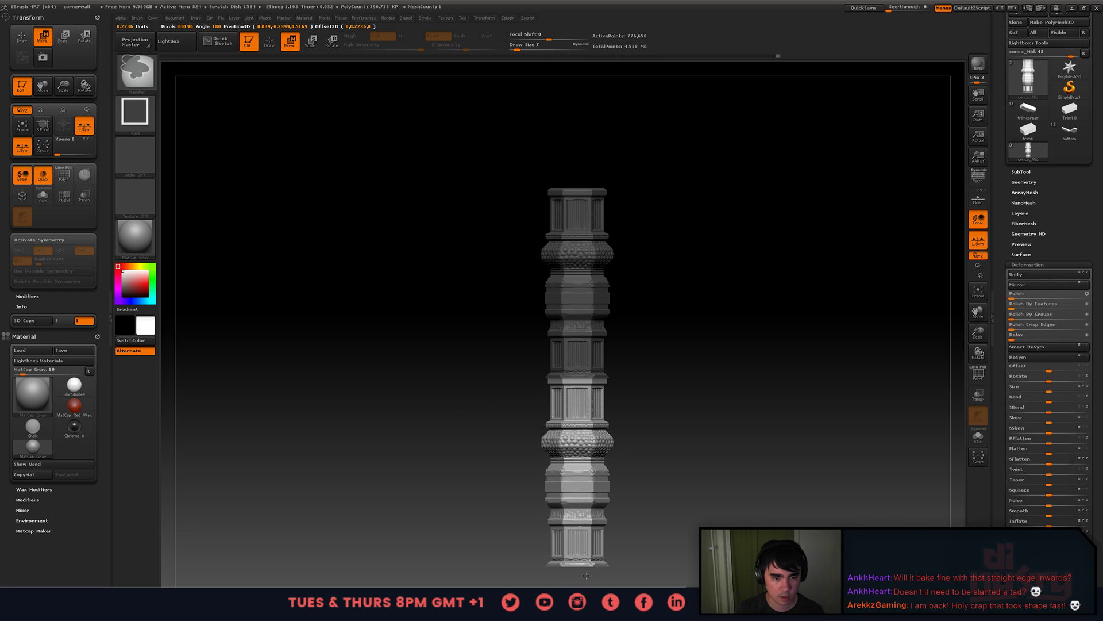
mouse_move(589, 381)
right_mouse_down()
mouse_move(753, 378)
mouse_move(749, 252)
mouse_move(697, 276)
mouse_move(686, 250)
mouse_move(650, 284)
mouse_move(613, 332)
mouse_move(646, 354)
right_mouse_up()
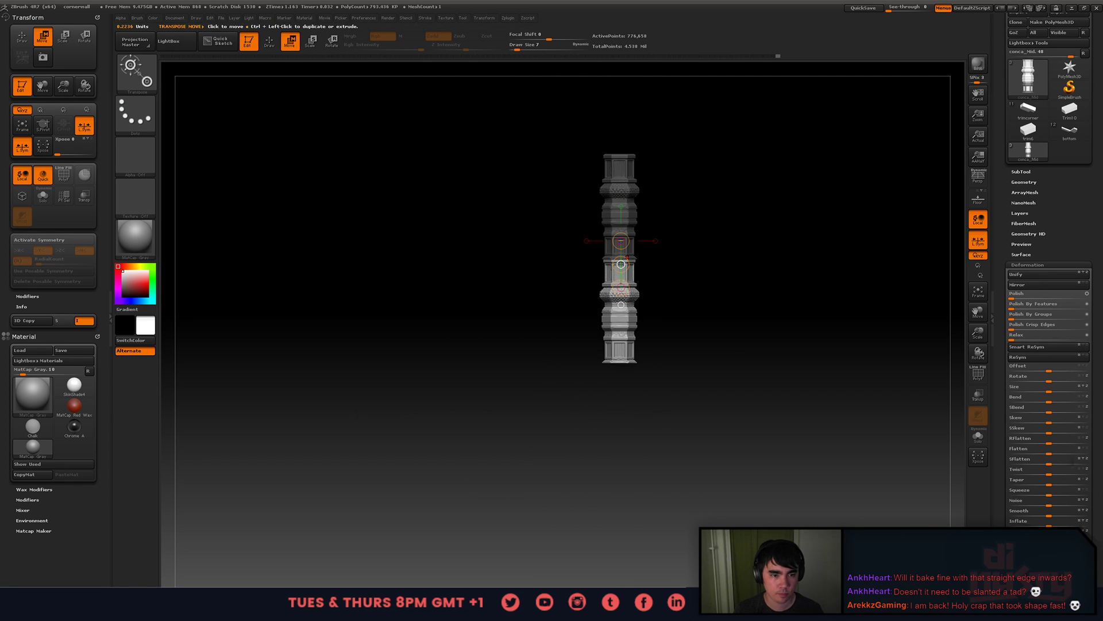
left_click_drag(626, 256, 626, 370, "ctrl")
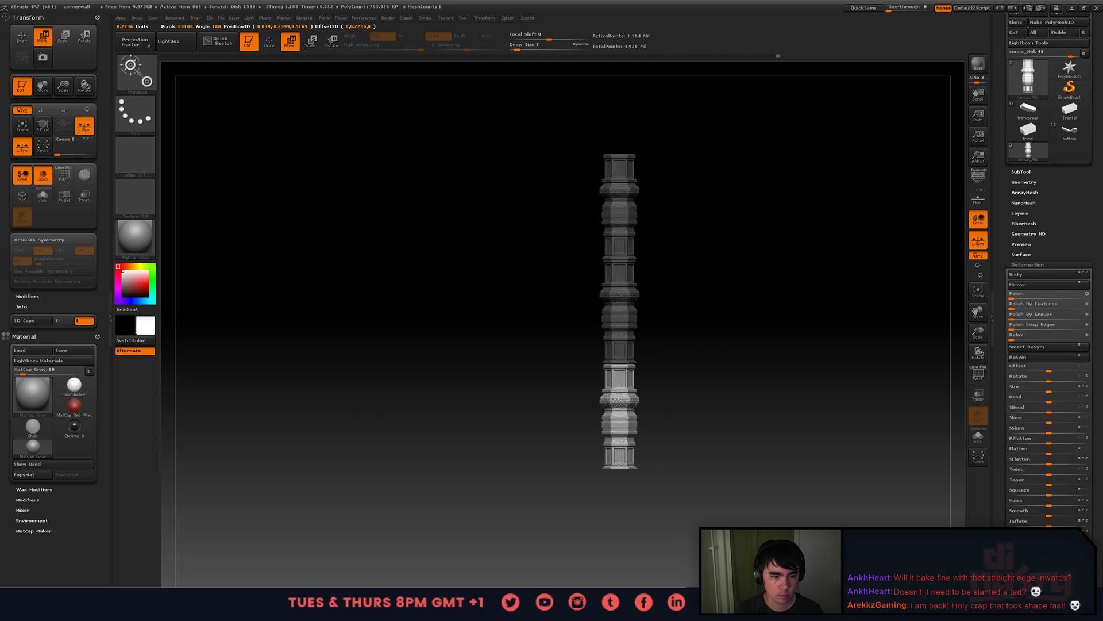
key("q")
left_click(692, 373, "ctrl")
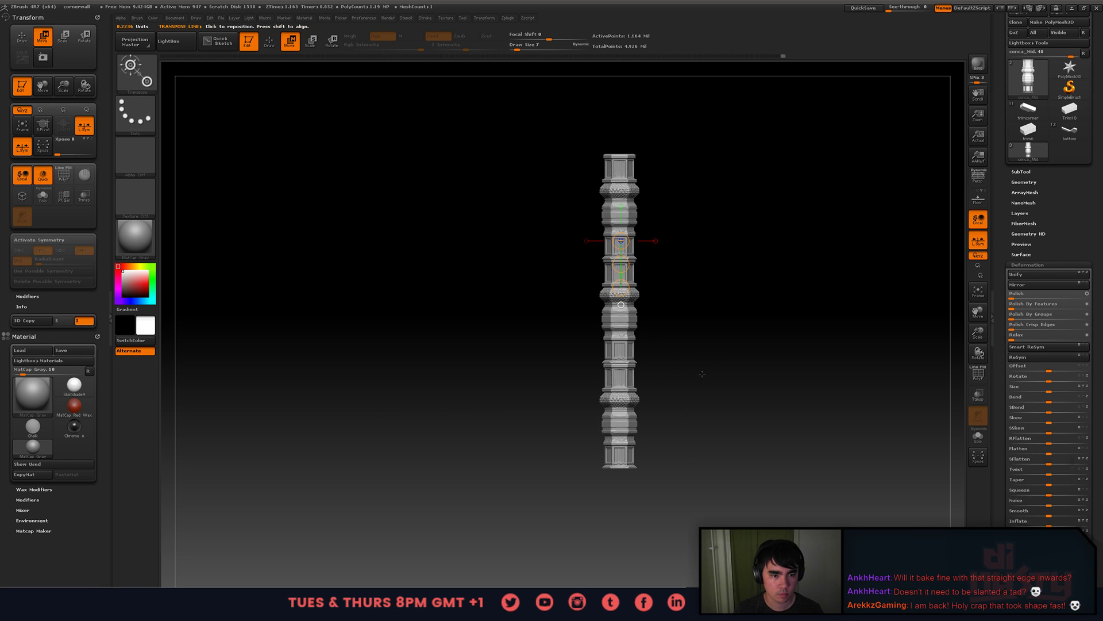
- Show the wall subtools together with the column and face the wall from the front
left_click_drag(708, 363, 747, 353)
left_click(1022, 172)
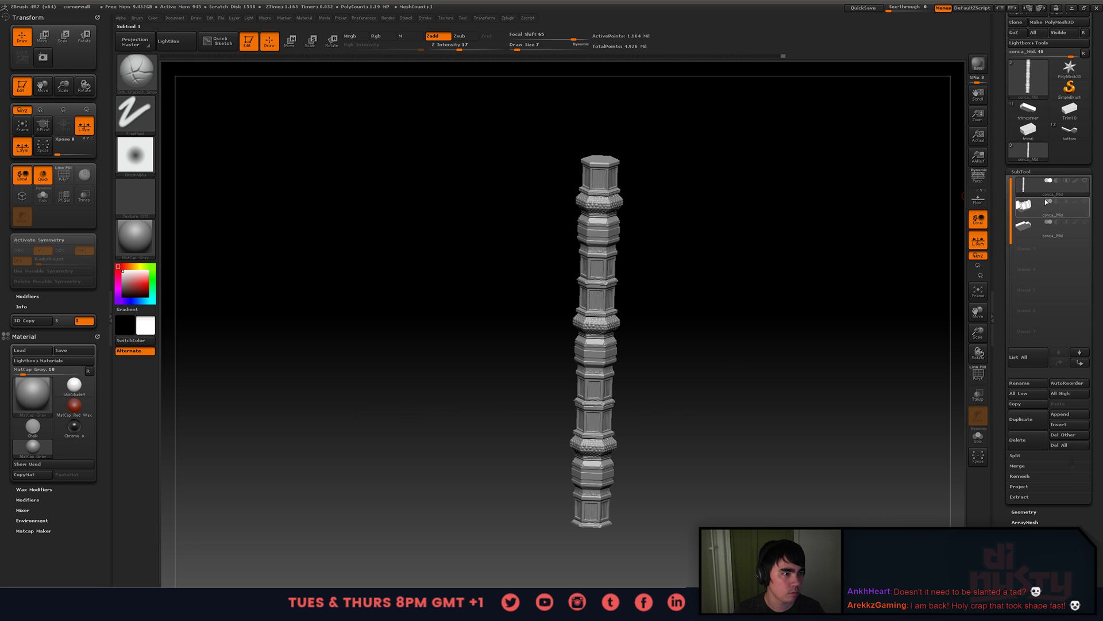
left_click(1085, 181)
mouse_move(957, 353)
left_mouse_down()
mouse_move(868, 339)
mouse_move(781, 300)
mouse_move(781, 286)
mouse_move(819, 303)
mouse_move(862, 301)
left_mouse_up()
left_click_drag(761, 298, 751, 292, "alt")
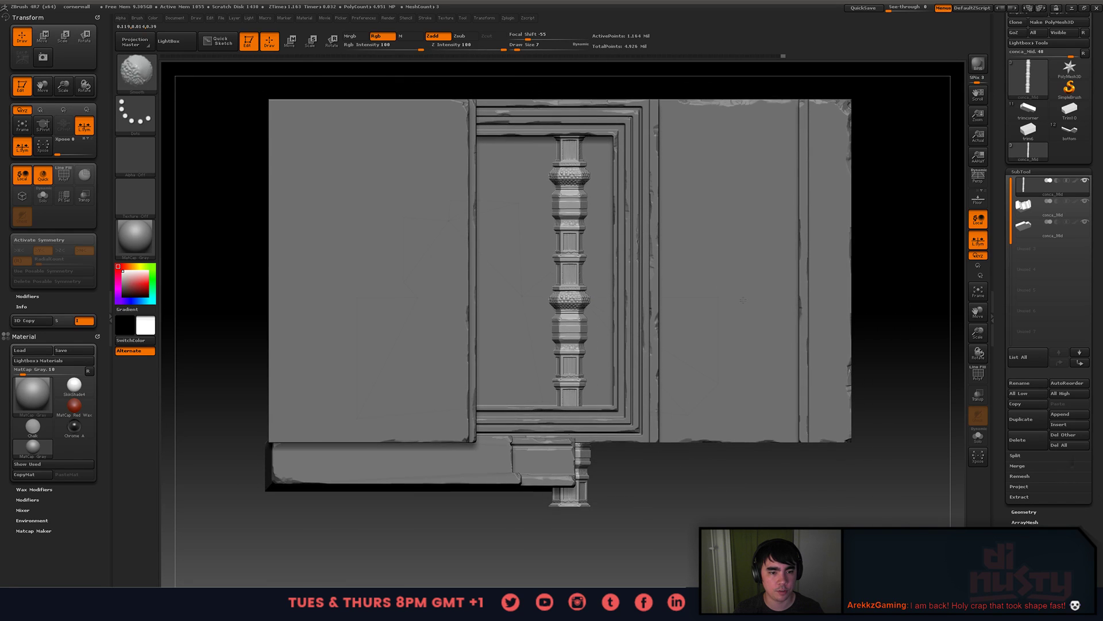
- Try to rotate and stretch the stacked column against the wall, and undo everything back to a single segment
key("r")
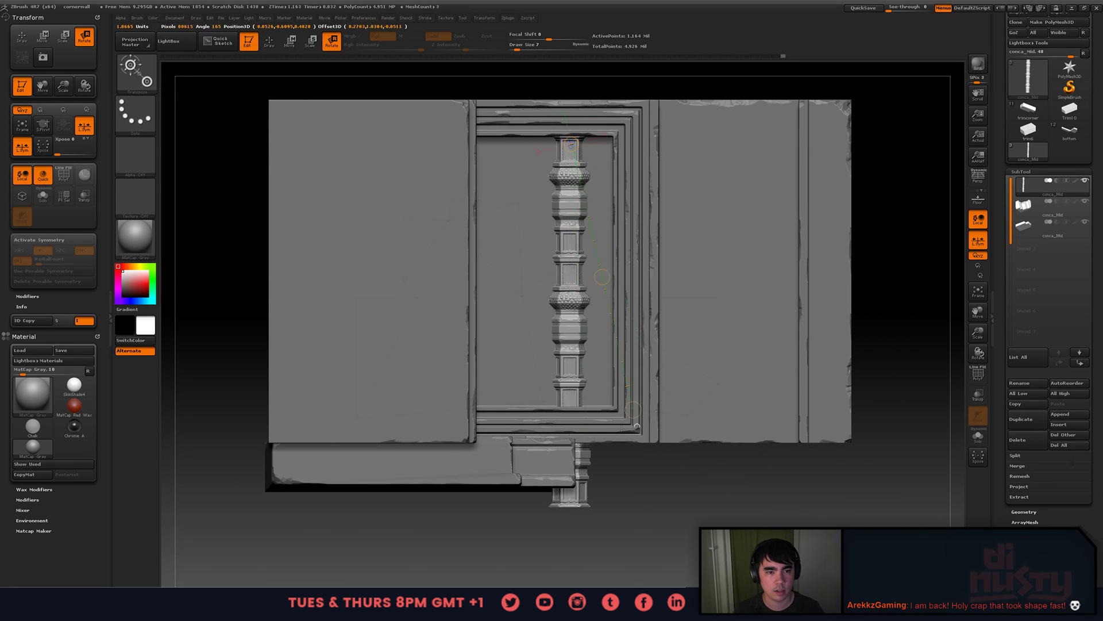
mouse_move(571, 532)
left_mouse_down()
mouse_move(554, 438)
mouse_move(588, 571)
left_mouse_up()
key("ctrl+z")
key("q")
key("w")
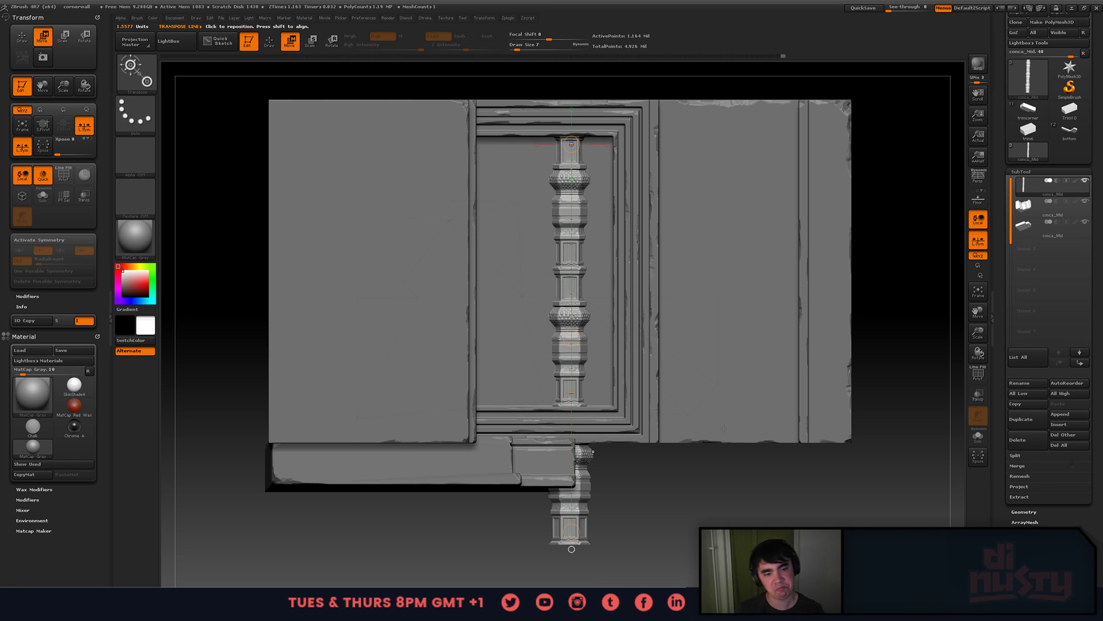
key("ctrl+z")
key("ctrl+z")
key("ctrl+z")
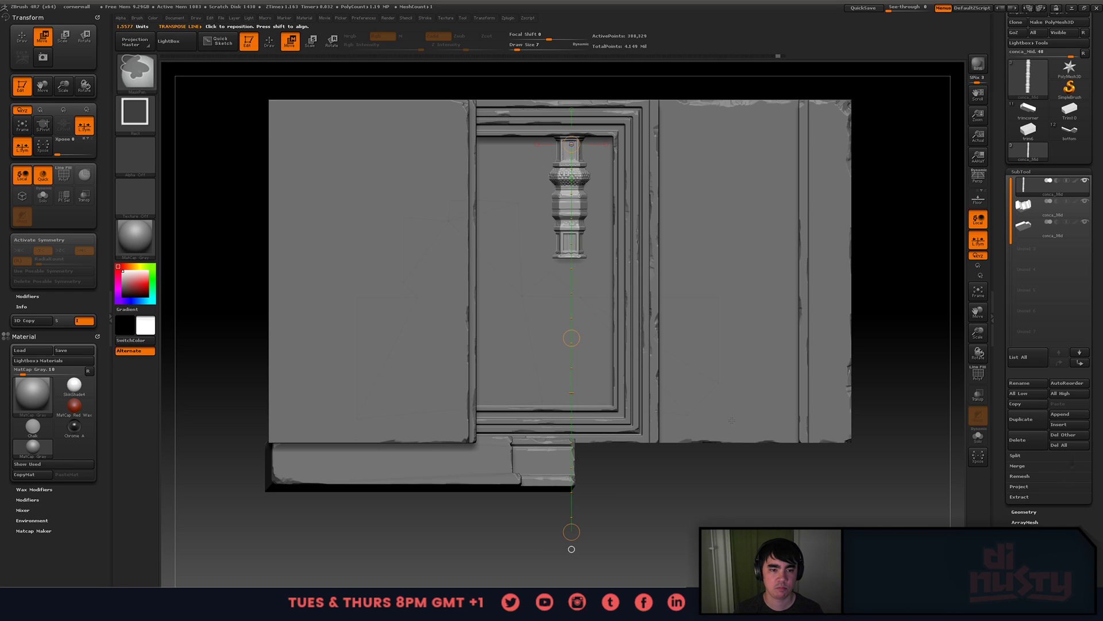
- Duplicate the single column segment and place the copy aside, below and to the right of the original
key("q")
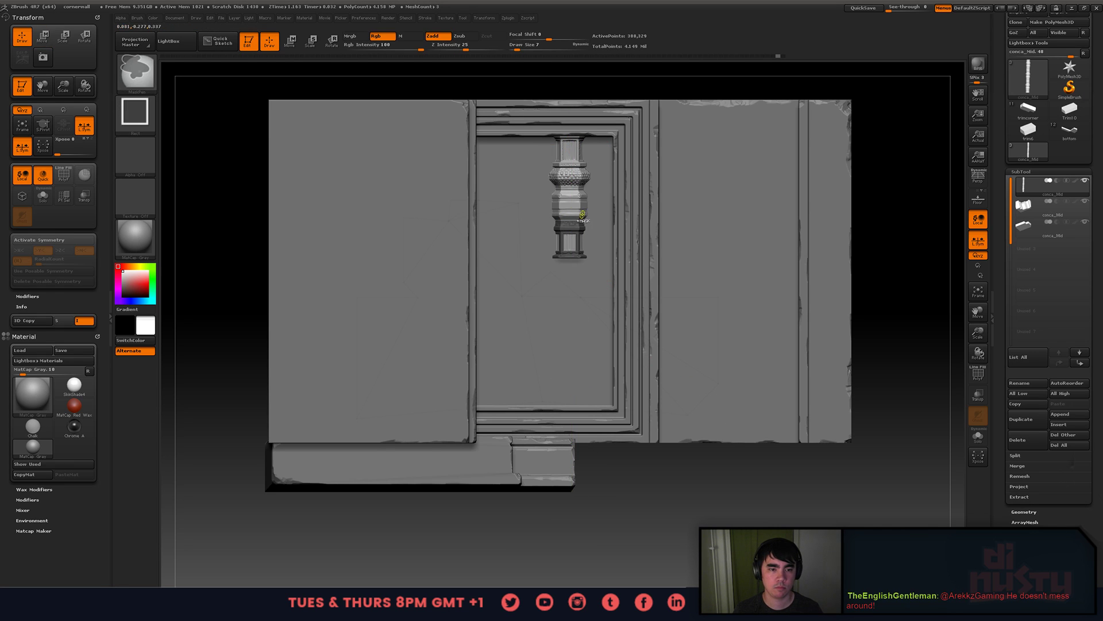
key("w")
left_click_drag(571, 144, 571, 532)
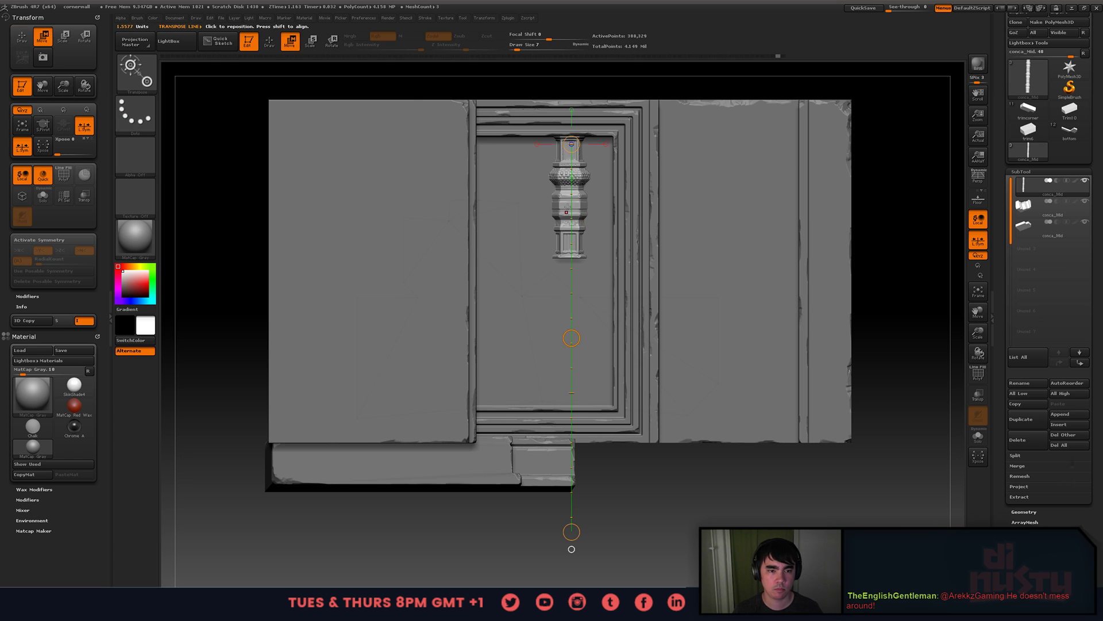
left_click_drag(571, 338, 755, 545, "ctrl")
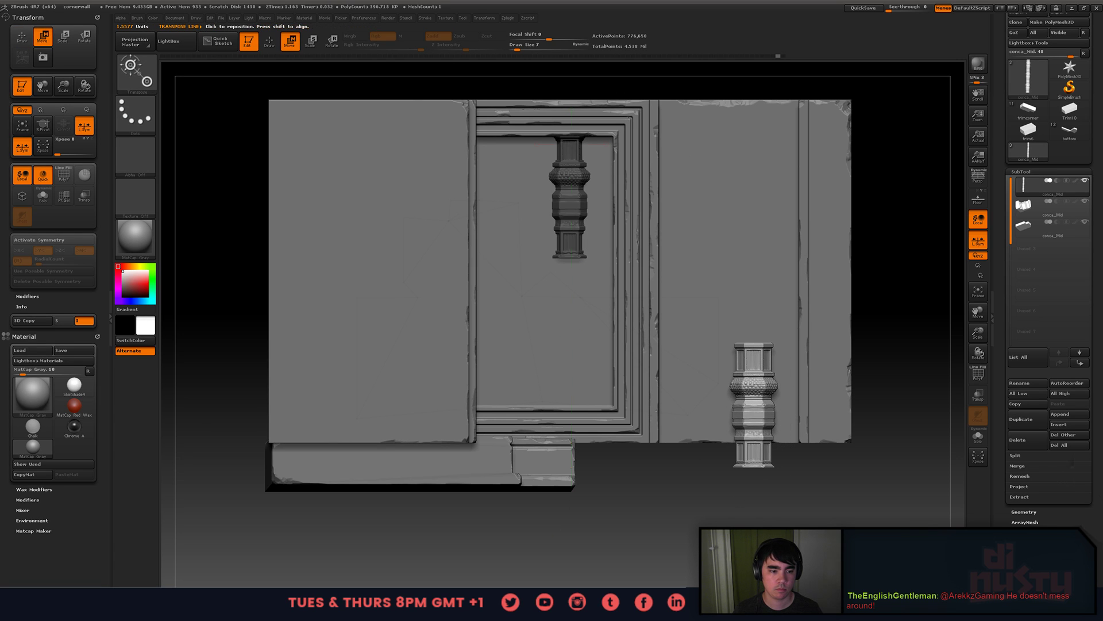
- Turn the copied segment upside down and align it end to end directly beneath the original
key("e")
left_click_drag(753, 442, 753, 524)
key("r")
key("w")
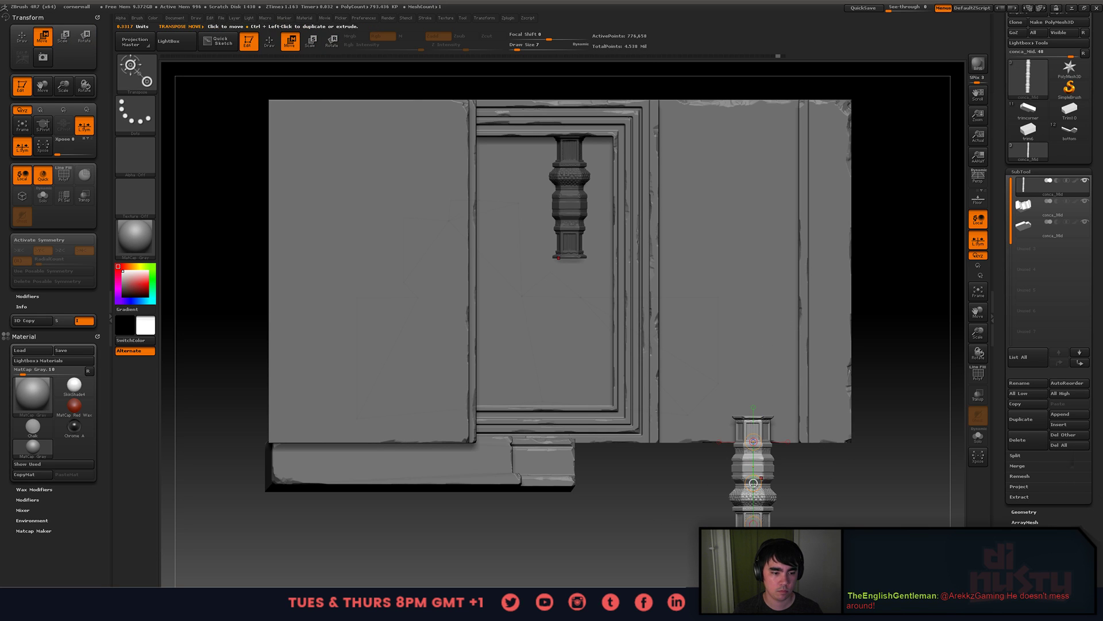
left_click_drag(658, 414, 607, 264)
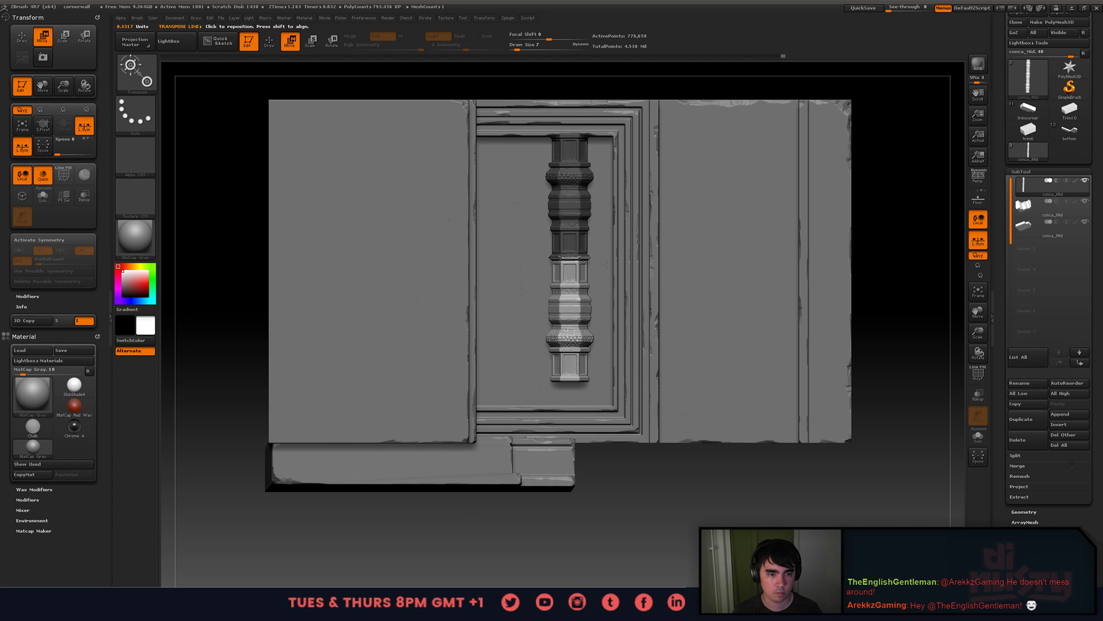
key("ctrl+z")
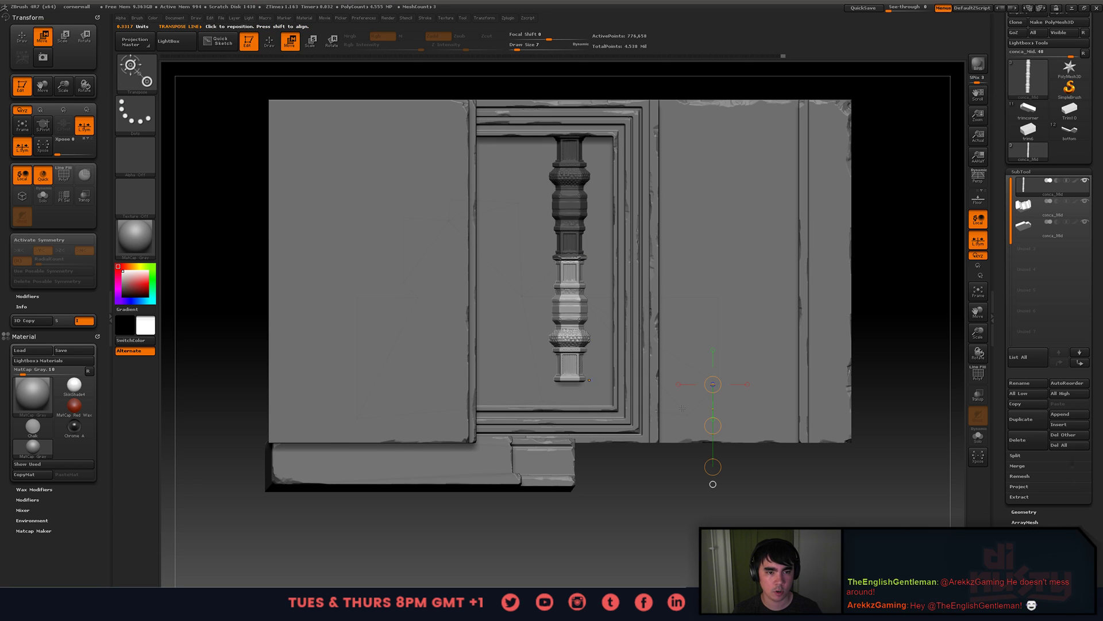
- Nudge the flipped segment slightly down and sideways to line up with the original at the joint, and clear the mask
left_click_drag(615, 314, 665, 458, "alt")
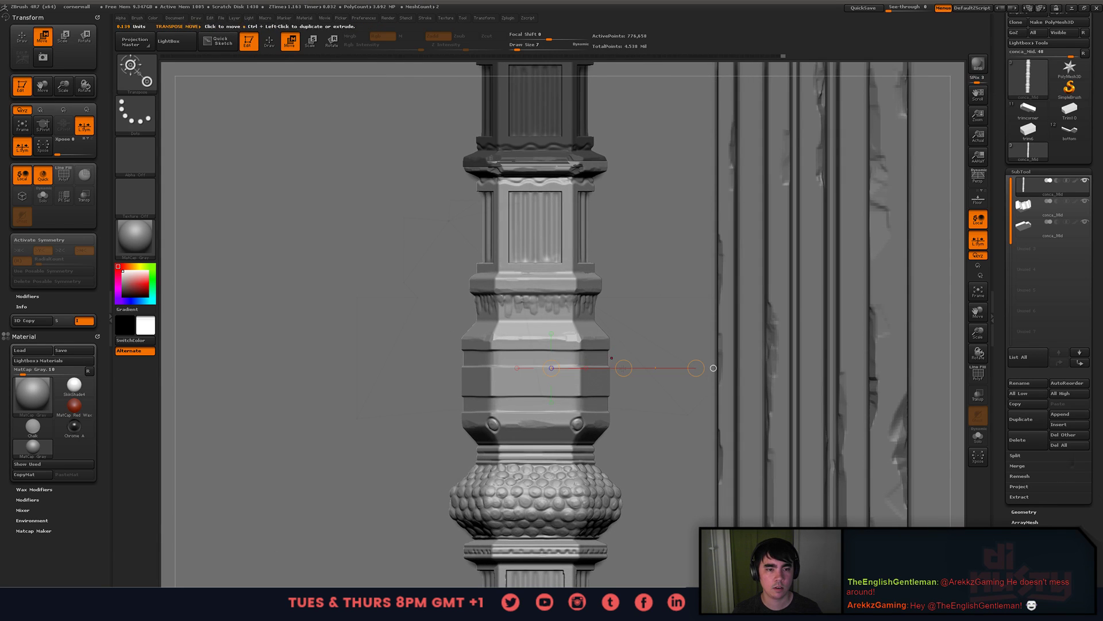
left_click_drag(624, 368, 541, 358)
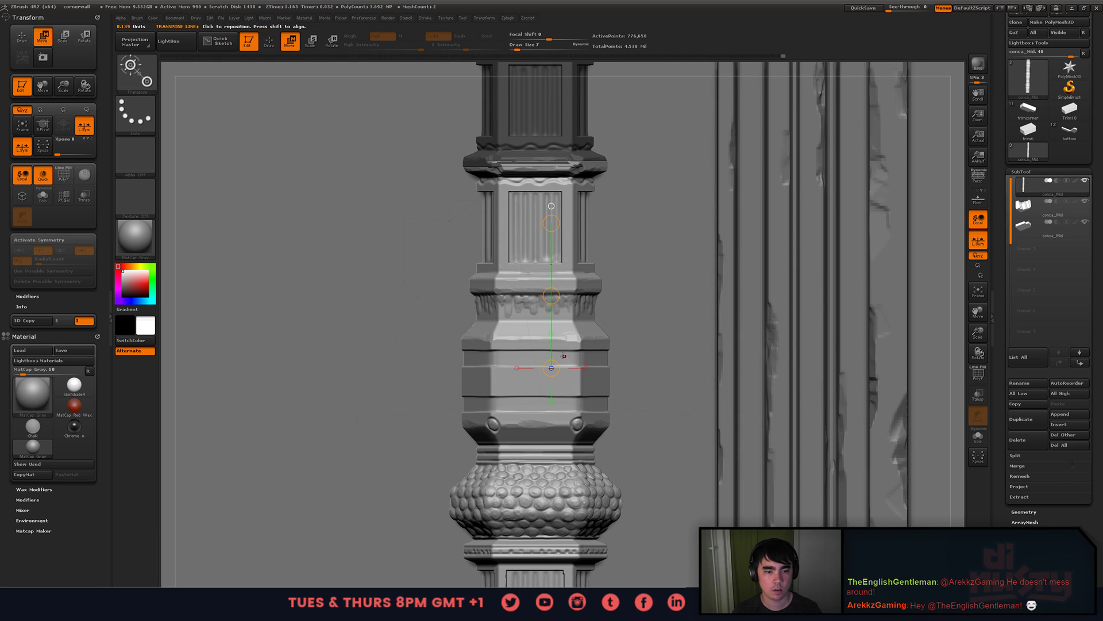
mouse_move(551, 295)
left_mouse_down()
mouse_move(549, 316)
mouse_move(548, 300)
left_mouse_up()
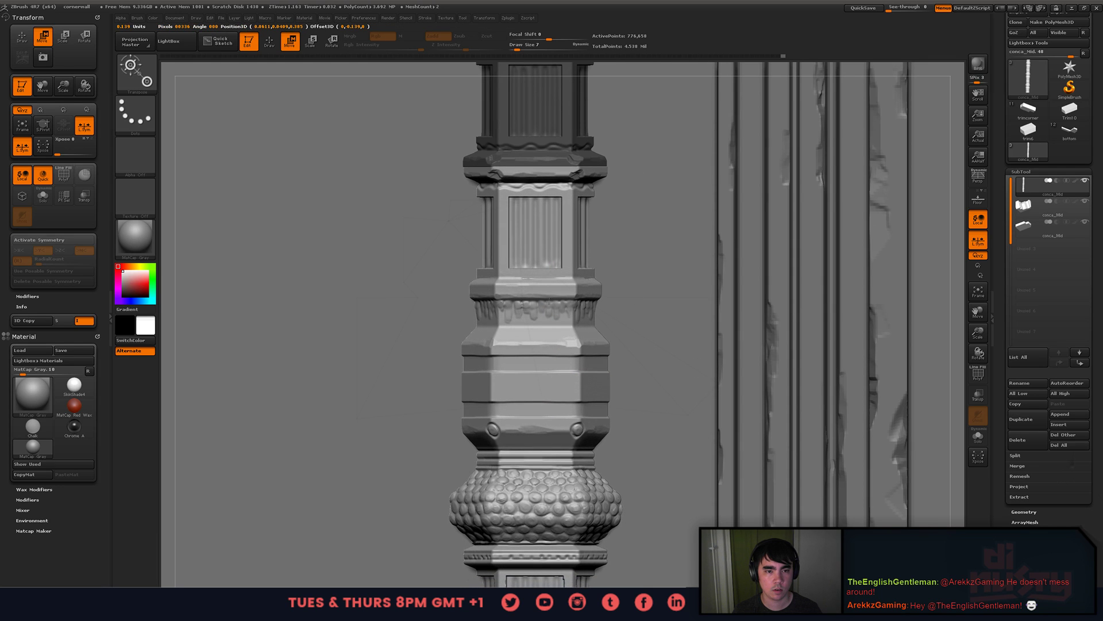
left_click_drag(551, 206, 713, 368)
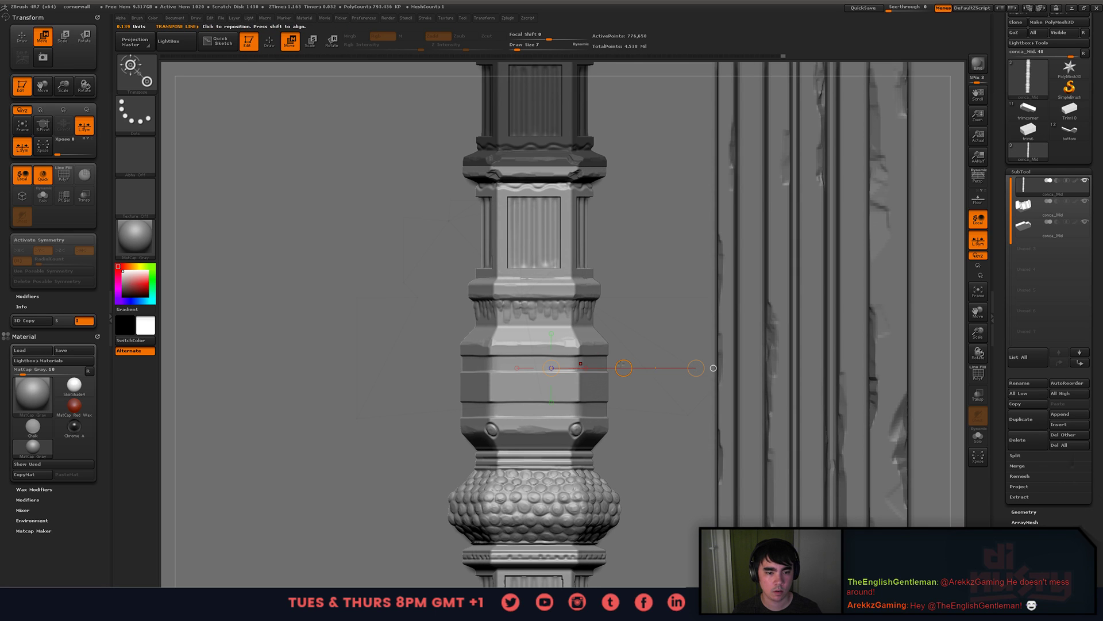
key("ctrl+z")
left_click_drag(551, 295, 550, 293)
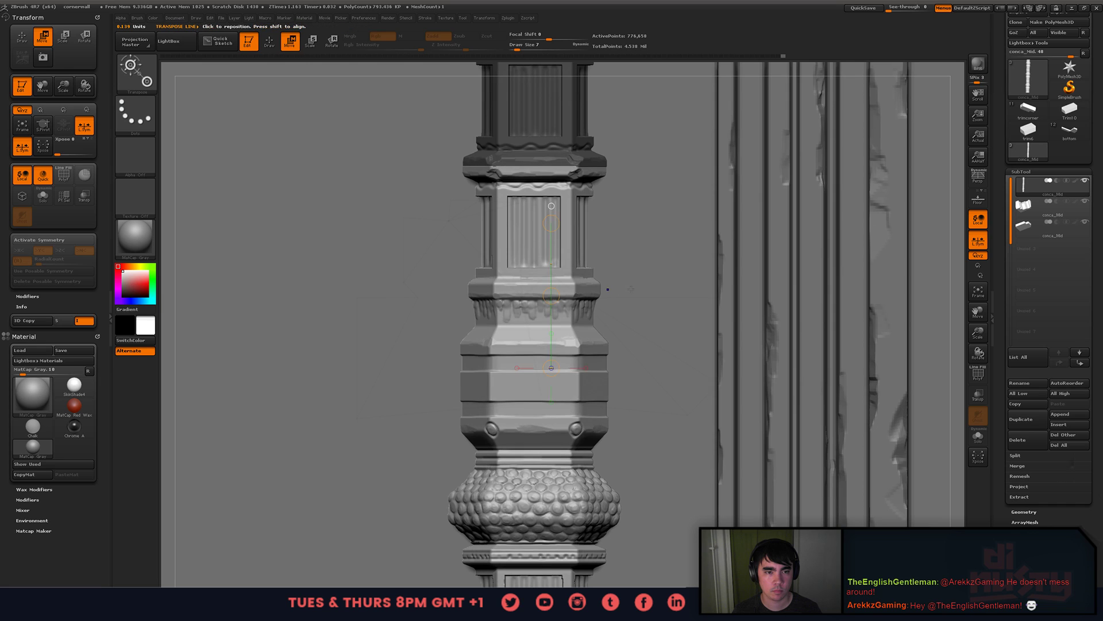
left_click_drag(616, 343, 440, 317, "alt")
left_click_drag(626, 304, 621, 230, "ctrl")
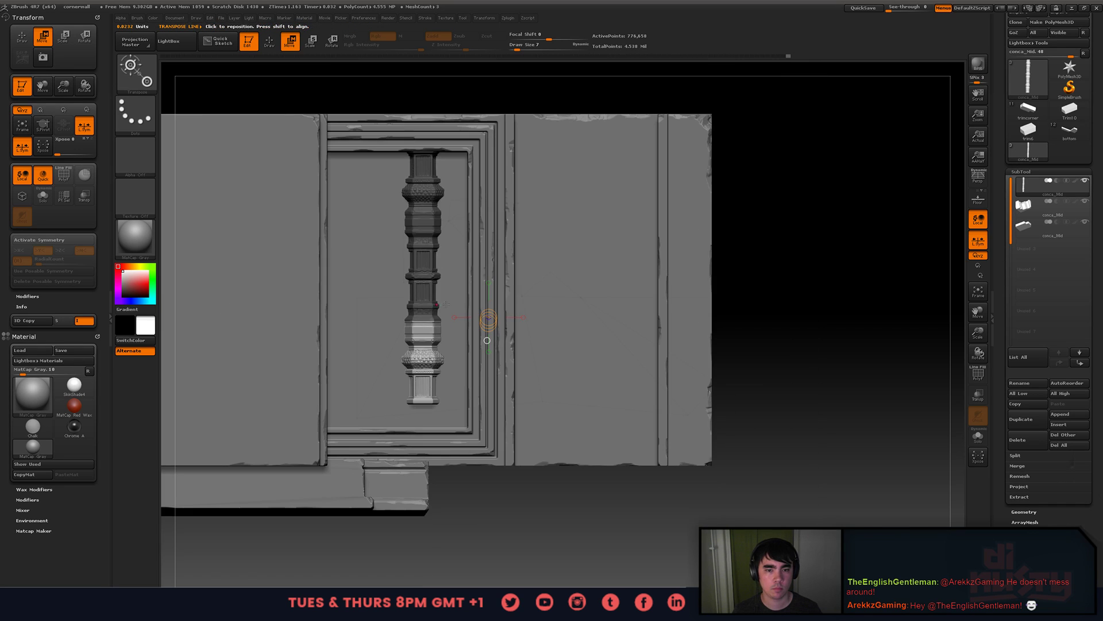
left_click(591, 476, "ctrl")
left_click_drag(592, 475, 598, 485, "ctrl")
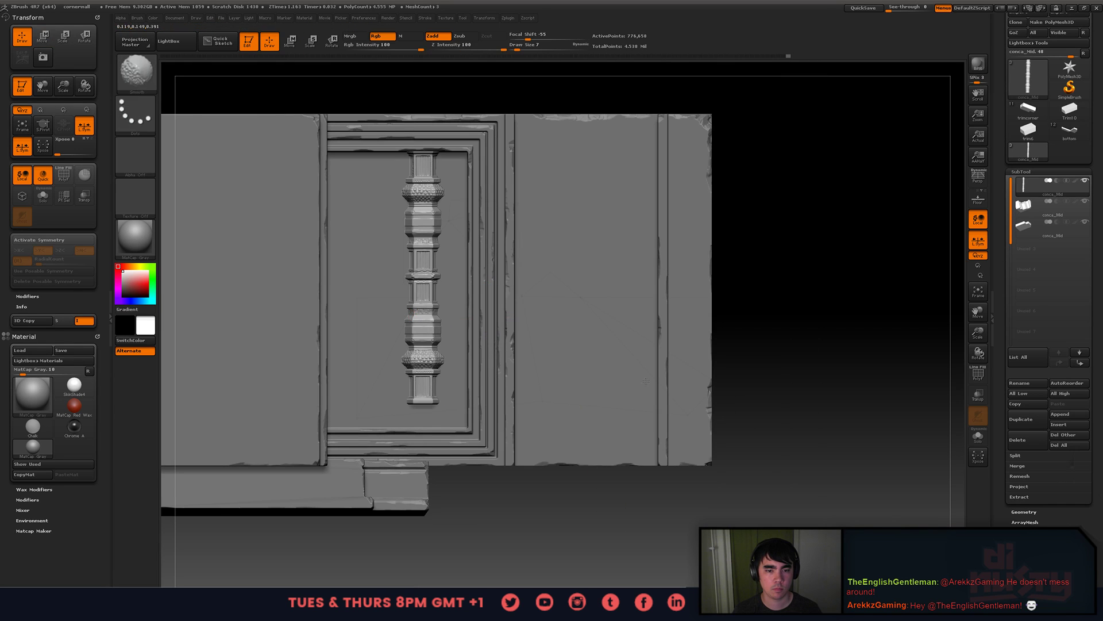
- Stretch the mirrored column downward until its base reaches the lower inner edge of the wall recess
key("r")
left_click_drag(469, 268, 549, 276, "alt")
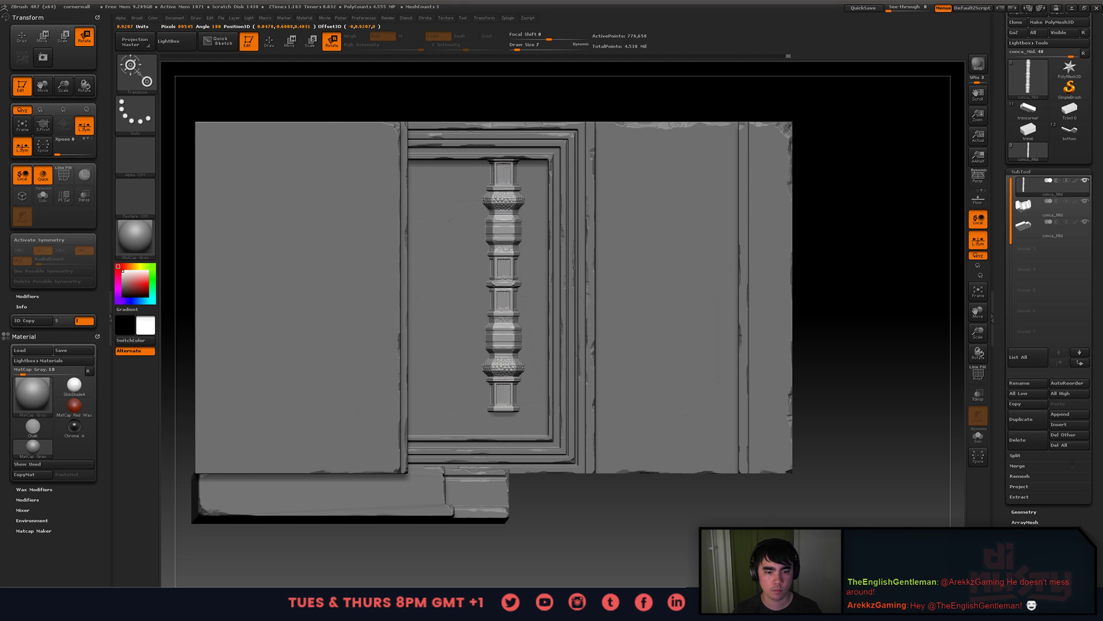
left_click_drag(513, 406, 494, 339)
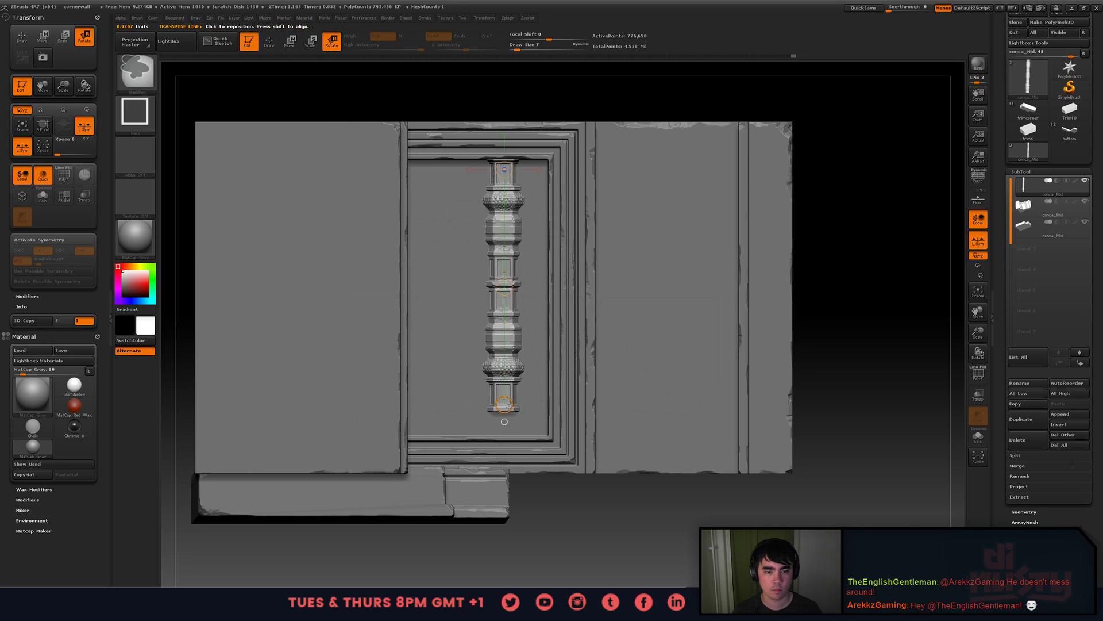
key("w")
left_click_drag(505, 422, 504, 437)
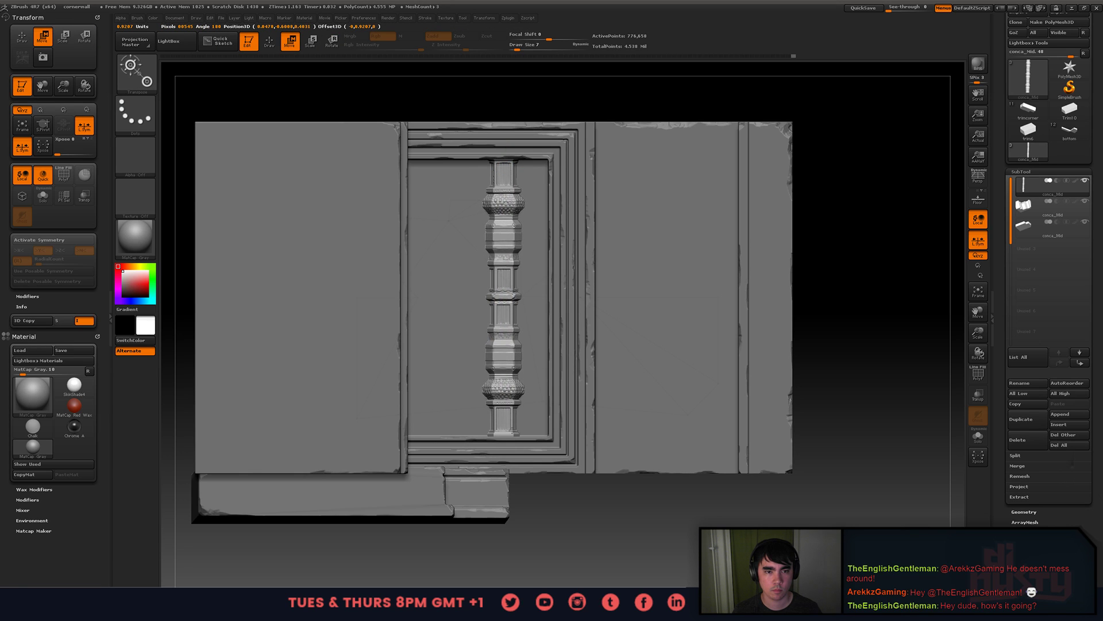
- Duplicate the full-height column straight to the left inside the recess, and clear the mask
key("q")
mouse_move(563, 430)
right_mouse_down("alt")
mouse_move(543, 423)
mouse_move(636, 539)
mouse_move(561, 466)
mouse_move(527, 453)
mouse_move(635, 486)
right_mouse_up("alt")
mouse_move(635, 486)
right_mouse_down()
mouse_move(606, 483)
mouse_move(586, 447)
mouse_move(670, 442)
mouse_move(565, 357)
right_mouse_up()
key("w")
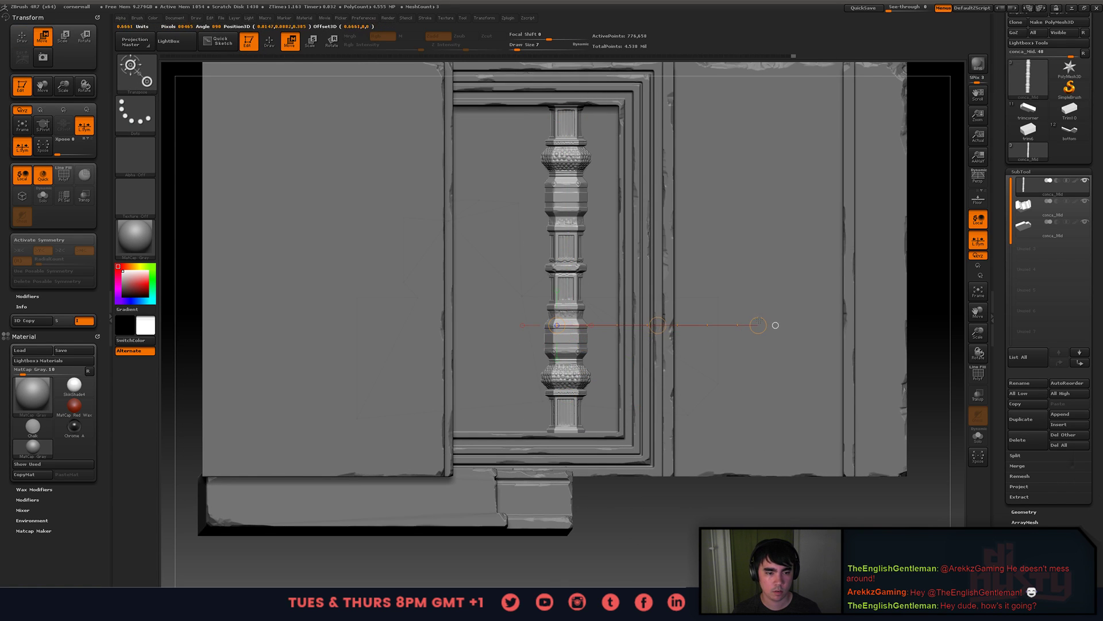
left_click_drag(658, 325, 572, 325, "ctrl")
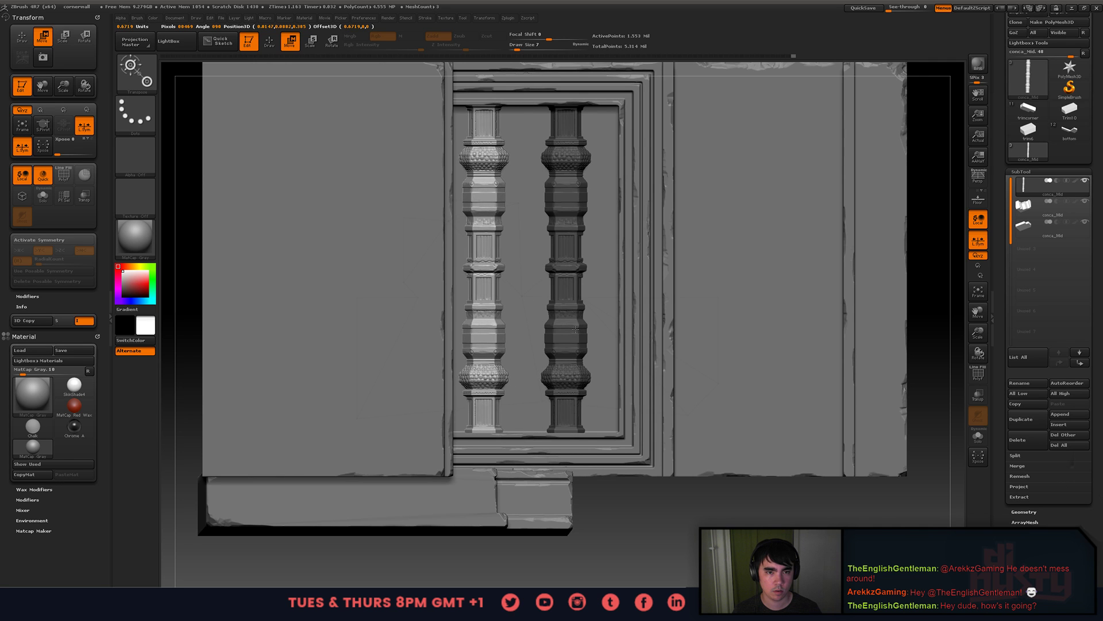
right_click_drag(619, 397, 617, 402)
right_click_drag(620, 418, 668, 475)
left_click_drag(668, 475, 674, 462, "ctrl")
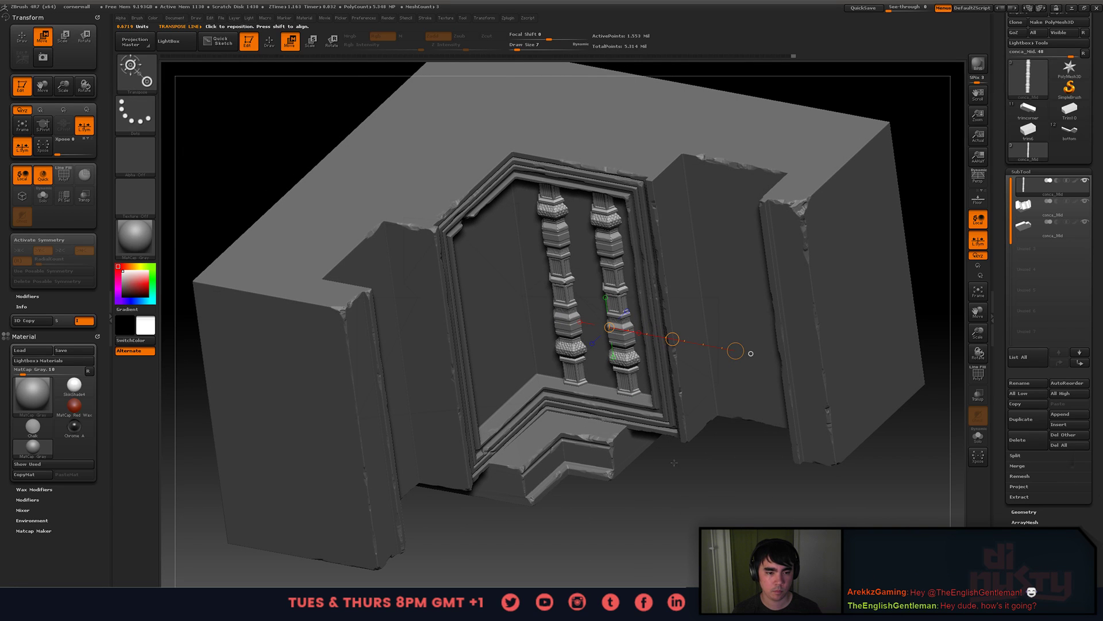
- Return to Draw mode and set the brush's focal shift to -74
key("q")
mouse_move(674, 452)
right_mouse_down()
mouse_move(684, 305)
mouse_move(700, 367)
right_mouse_up()
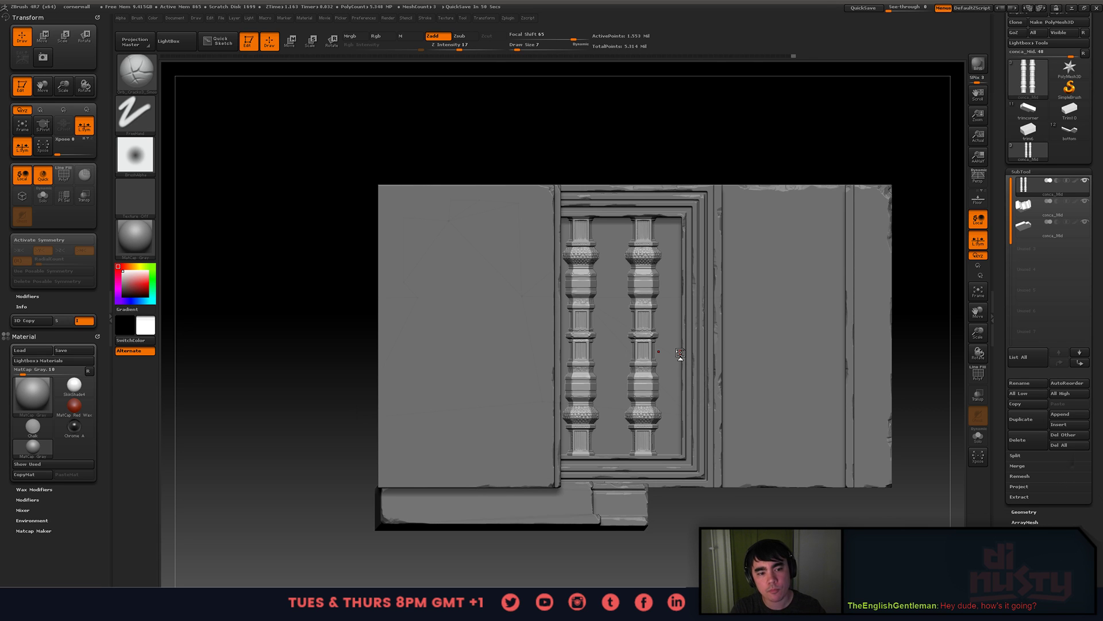
right_click_drag(650, 312, 600, 349)
right_click_drag(600, 349, 628, 269, "alt")
key("space")
left_click_drag(623, 280, 632, 281)
right_click_drag(638, 278, 603, 320)
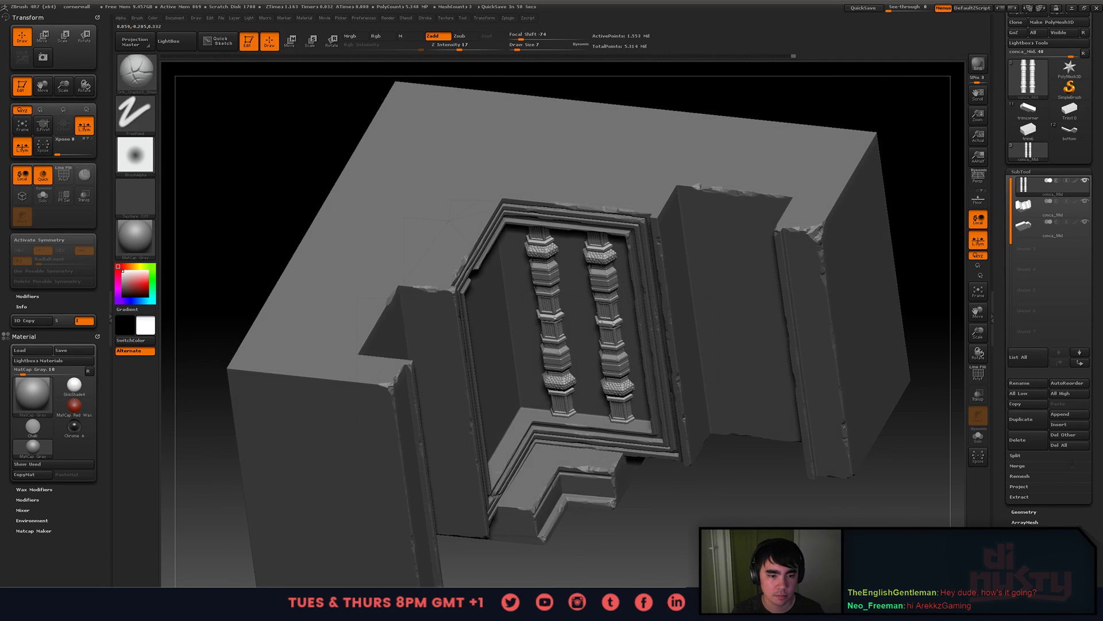
- Isolate the column subtool and, viewed from above, duplicate both columns in front of the originals
left_click(1081, 185)
left_click(1085, 180, "ctrl+shift")
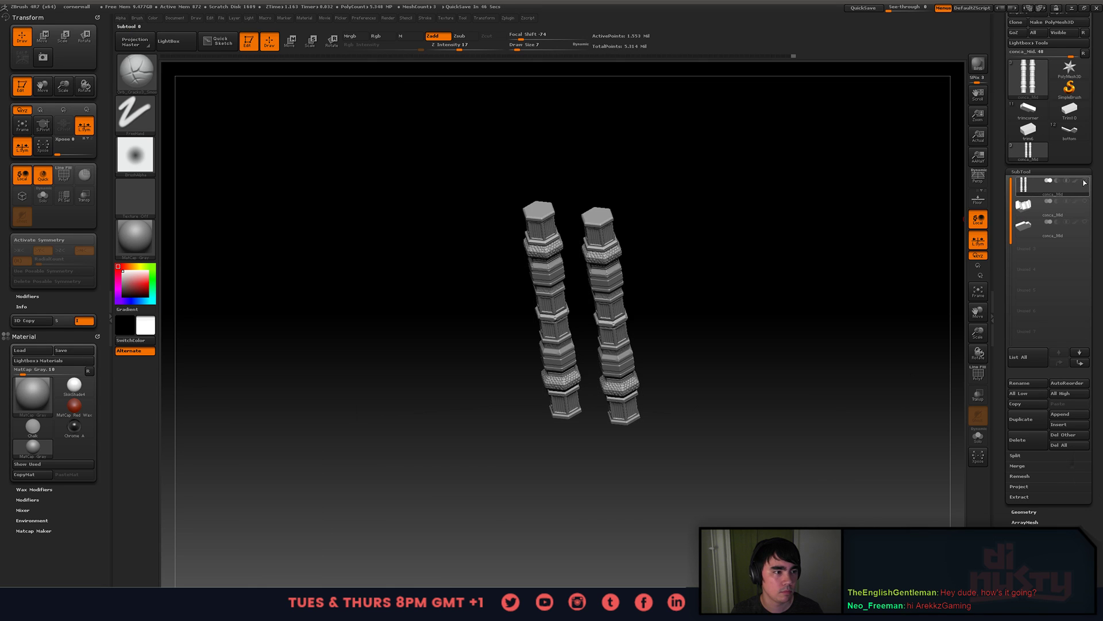
mouse_move(678, 368)
left_mouse_down()
mouse_move(644, 291)
mouse_move(592, 387)
left_mouse_up()
key("w")
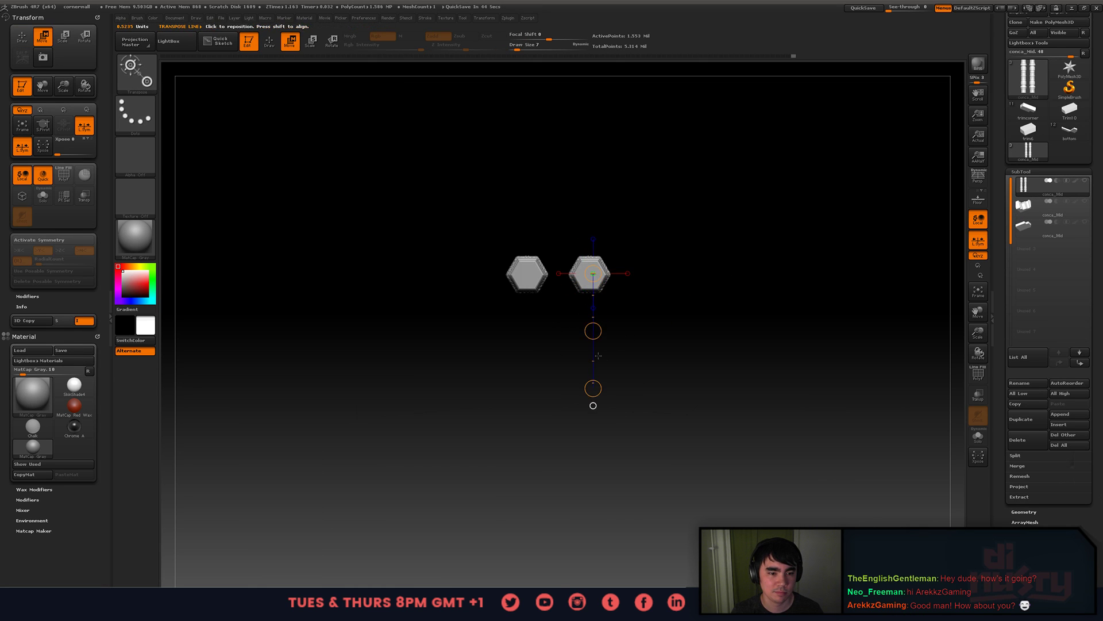
left_click_drag(591, 327, 596, 408, "ctrl")
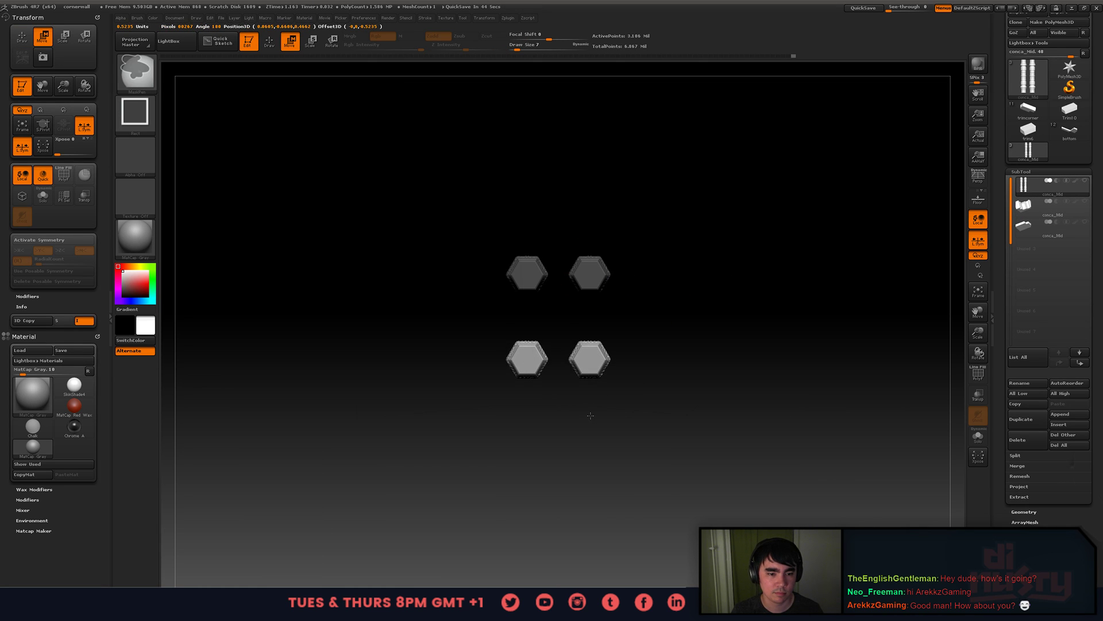
key("e")
mouse_move(586, 360)
left_mouse_down()
mouse_move(676, 360)
mouse_move(610, 291)
left_mouse_up()
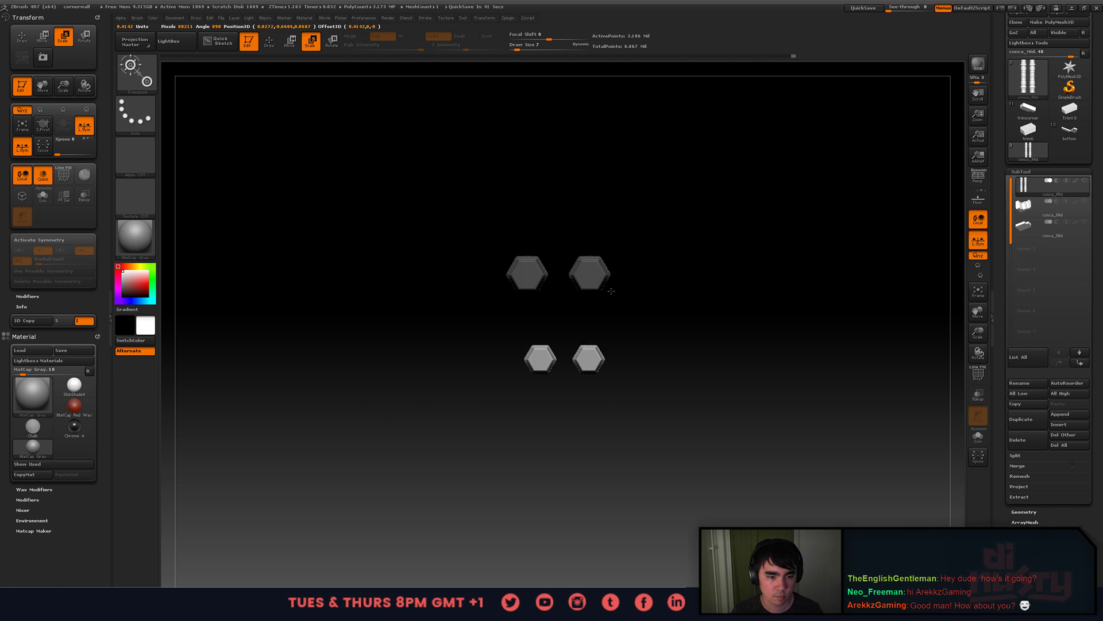
key("ctrl+z")
- Rotate the duplicated pair of columns a quarter turn so its row runs perpendicular to the original pair
key("r")
left_click_drag(676, 360, 643, 270)
key("q")
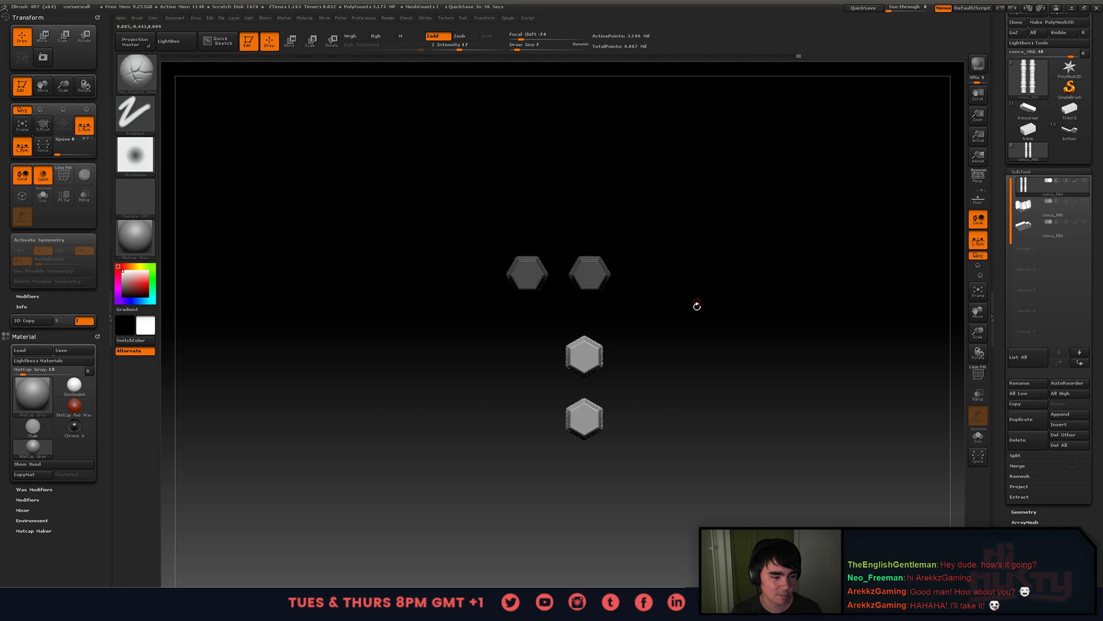
- Show the wall subtools with the columns again and turn perspective on
left_click_drag(697, 306, 711, 223)
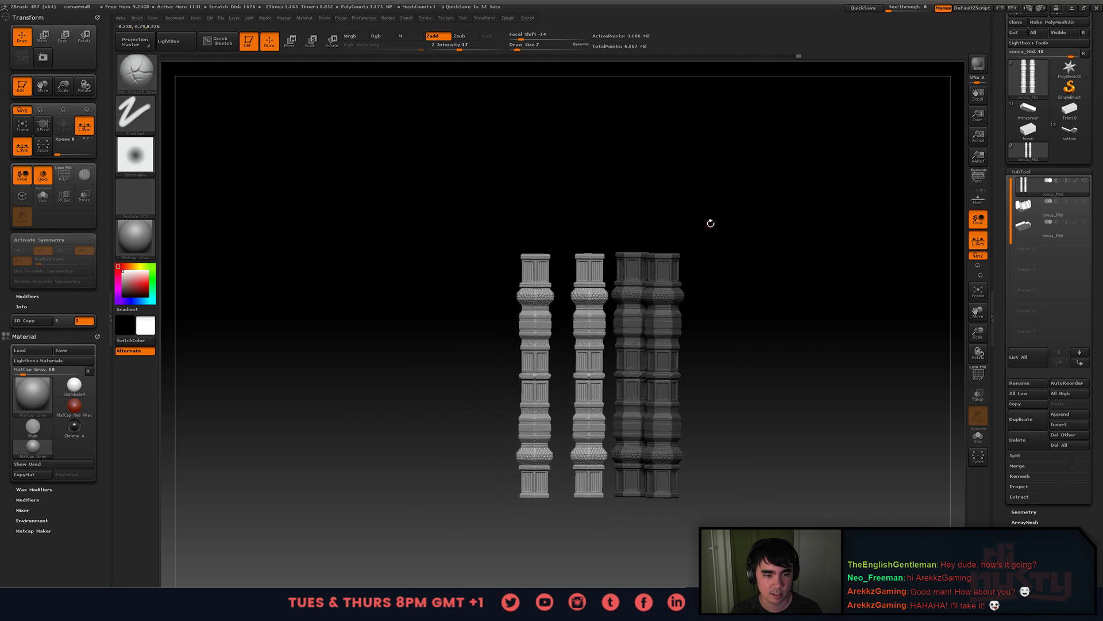
left_click(1085, 180)
left_click_drag(945, 227, 908, 279)
key("p")
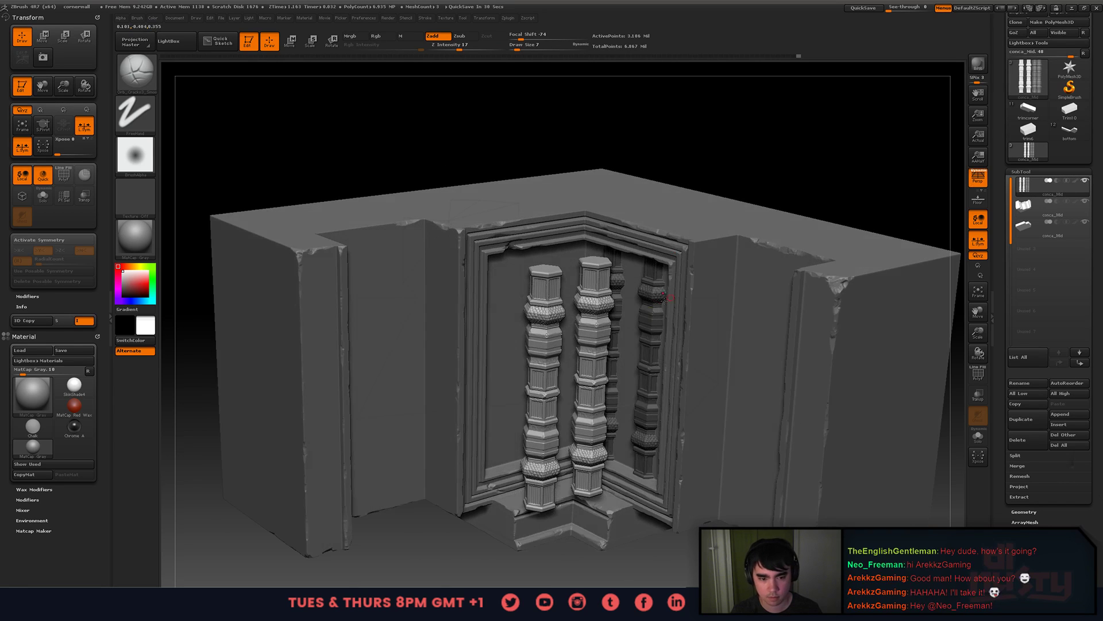
- Slide the rotated column pair horizontally along the adjacent recess wall toward the inner corner, keeping its height
mouse_move(664, 298)
left_mouse_down()
mouse_move(644, 329)
mouse_move(561, 338)
left_mouse_up()
key("w")
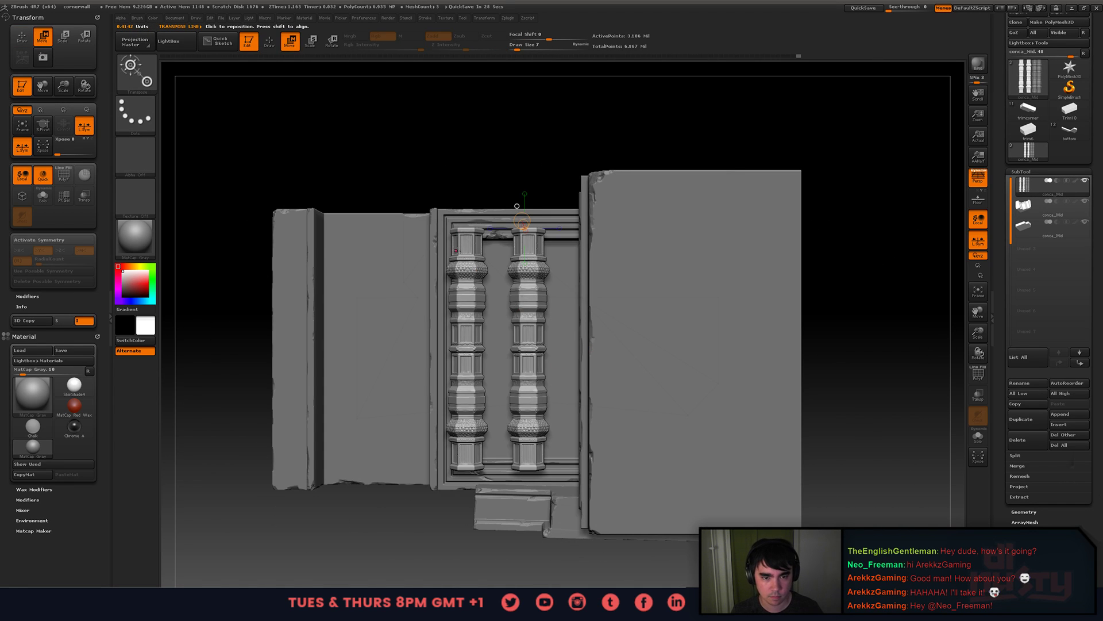
left_click_drag(468, 244, 467, 124, "shift")
left_click_drag(467, 184, 468, 184)
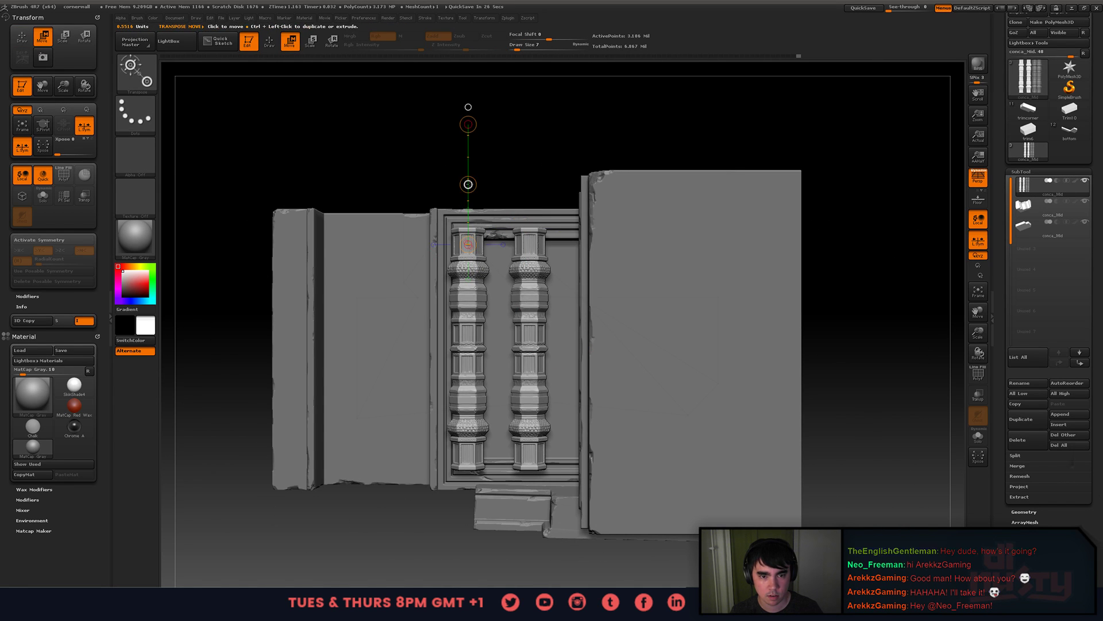
key("ctrl+z")
left_click_drag(468, 244, 332, 244, "shift")
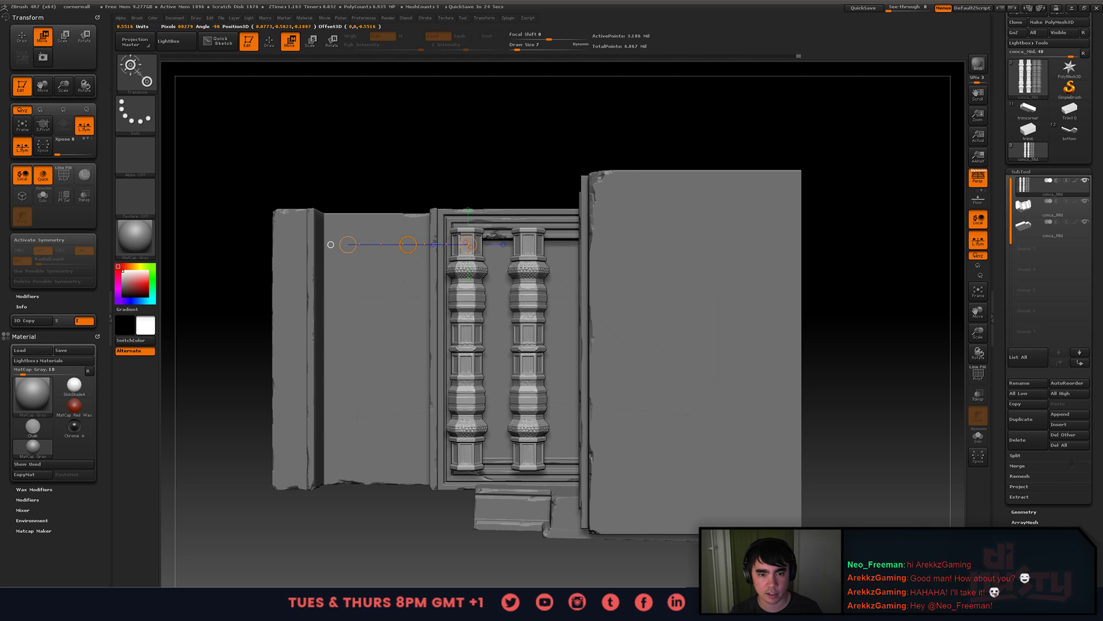
left_click_drag(408, 246, 419, 262)
right_click_drag(418, 270, 425, 339)
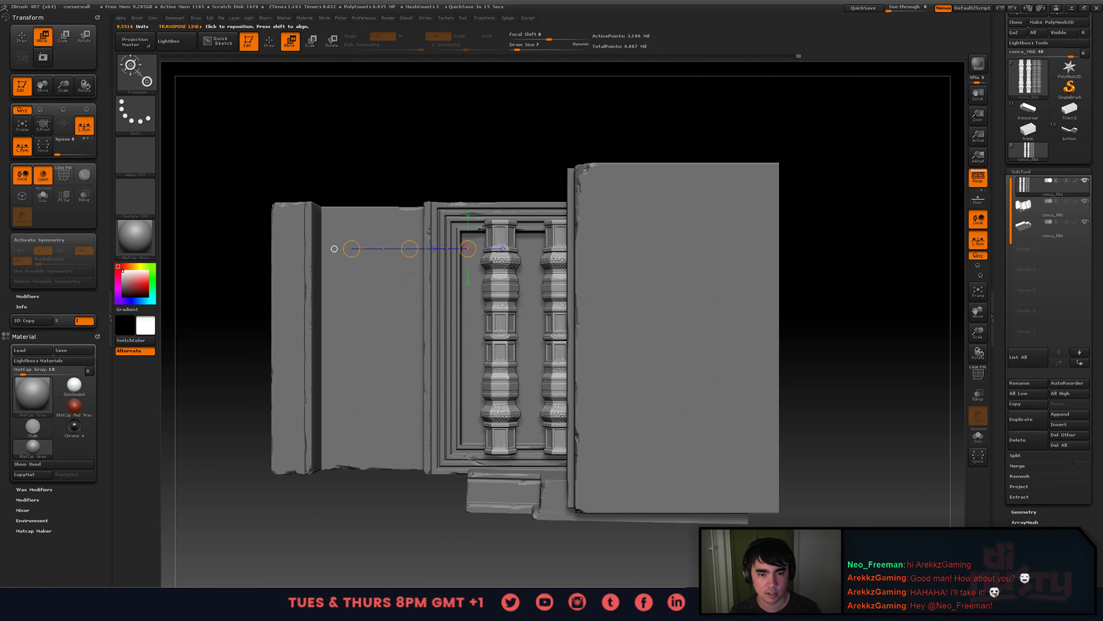
left_click_drag(410, 249, 405, 250)
- Move the rotated column pair back toward the adjacent recess wall so it stands inside the frame
right_click_drag(408, 265, 473, 296, "shift")
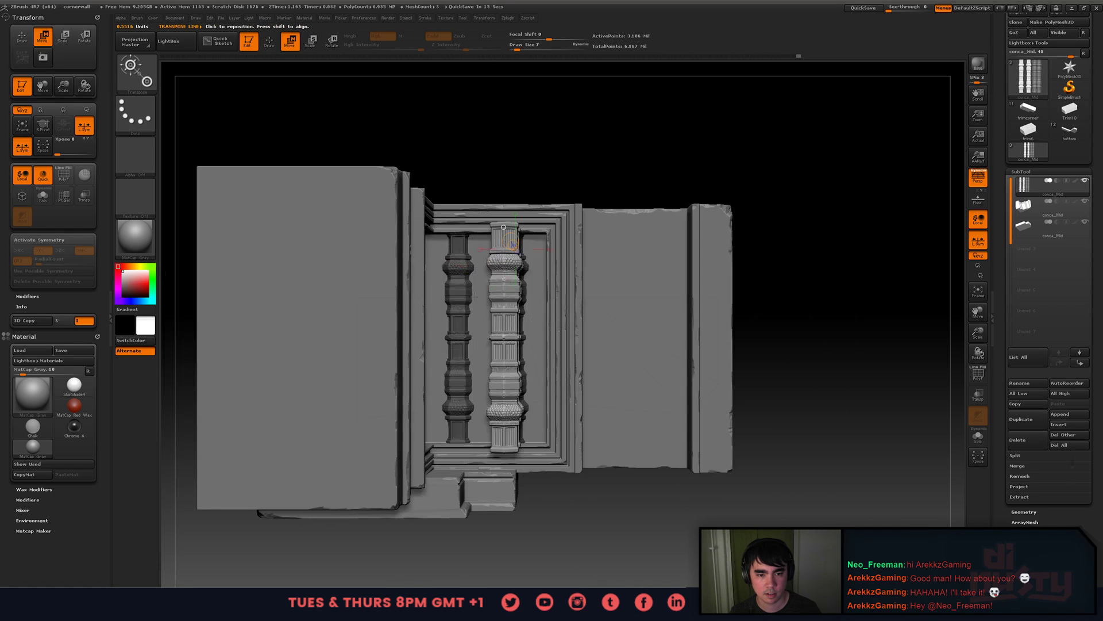
left_click_drag(504, 318, 377, 316, "shift")
right_click_drag(376, 263, 468, 290)
left_click_drag(468, 291, 363, 239)
right_click_drag(598, 255, 529, 234)
right_click_drag(528, 234, 601, 165, "ctrl")
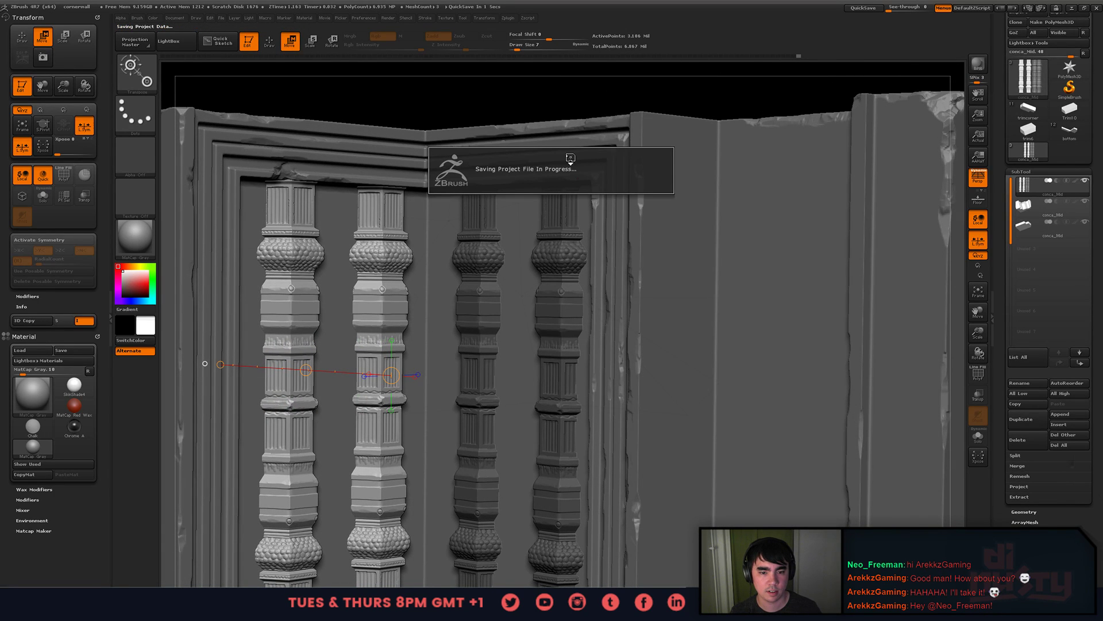
- Slide the unmasked column pair along its recess wall with a Move line running toward the inner corner
key("q")
mouse_move(532, 213)
right_mouse_down()
mouse_move(351, 303)
mouse_move(236, 311)
right_mouse_up()
key("w")
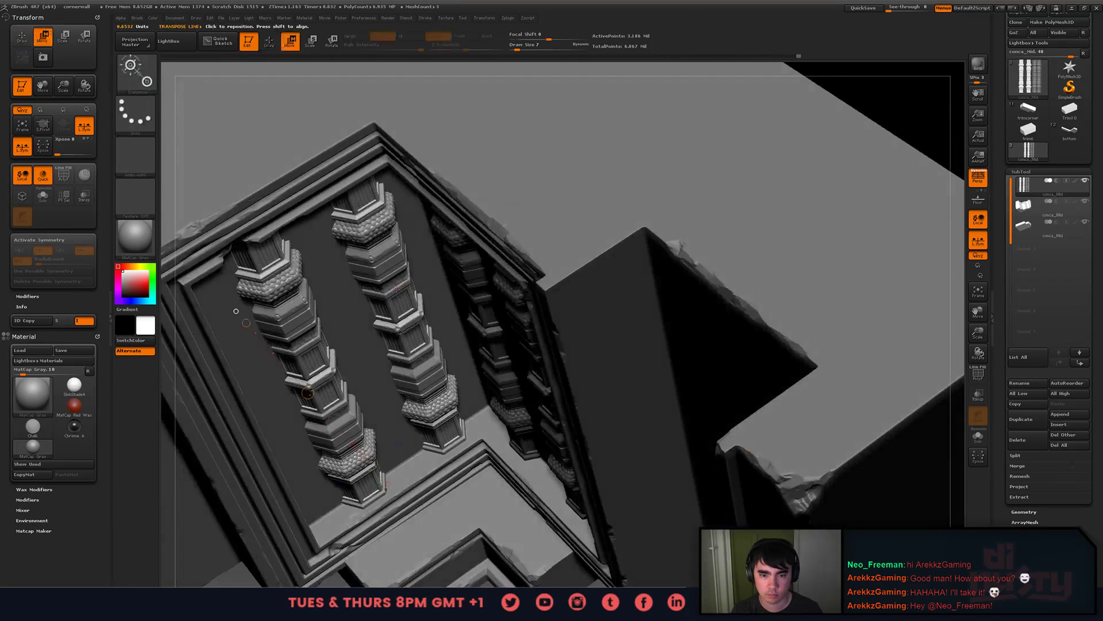
left_click_drag(236, 311, 594, 313)
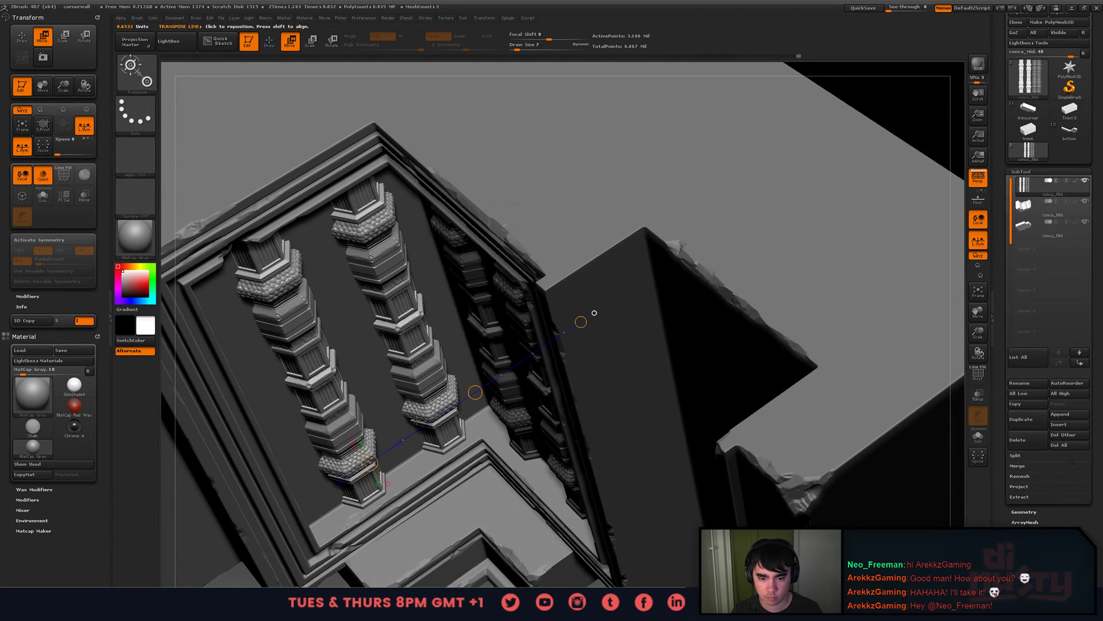
left_click_drag(474, 392, 530, 385, "shift")
mouse_move(529, 385)
right_mouse_down("ctrl")
mouse_move(578, 328)
mouse_move(494, 319)
right_mouse_up("ctrl")
key("q")
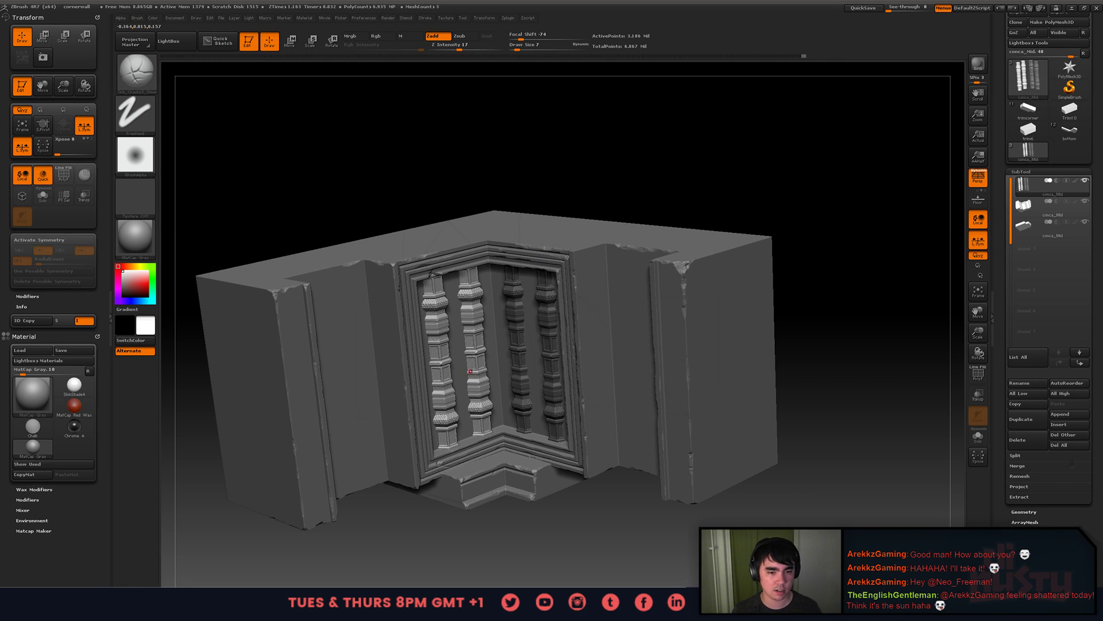
- View the recess wall straight on without perspective and lay a horizontal Move line from the column's upper beaded band across the frame
right_click_drag(475, 278, 575, 240, "shift")
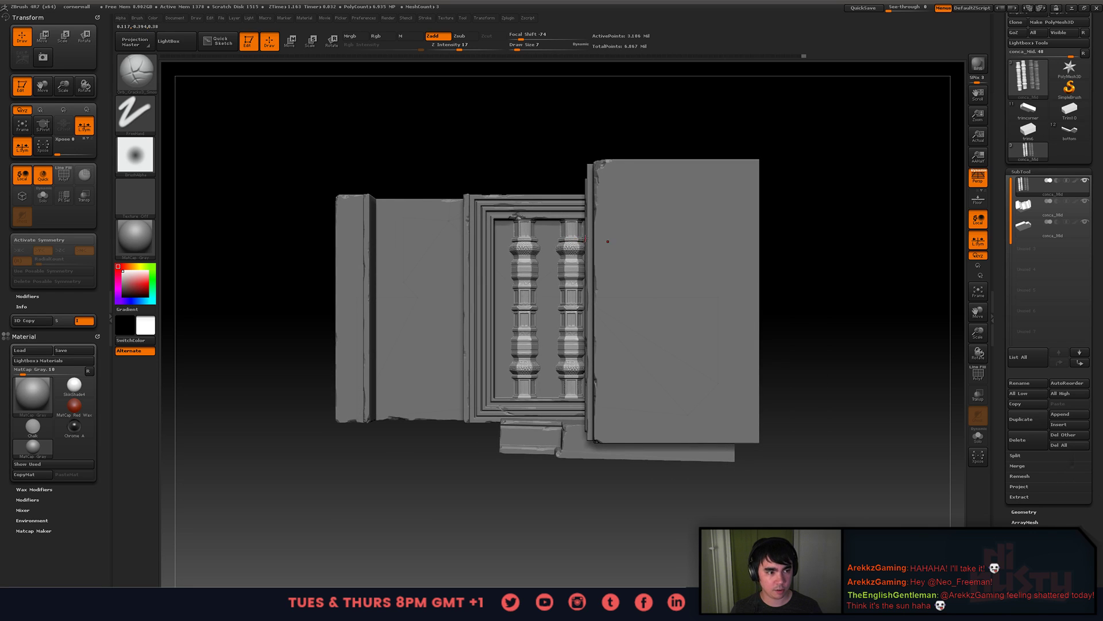
key("p")
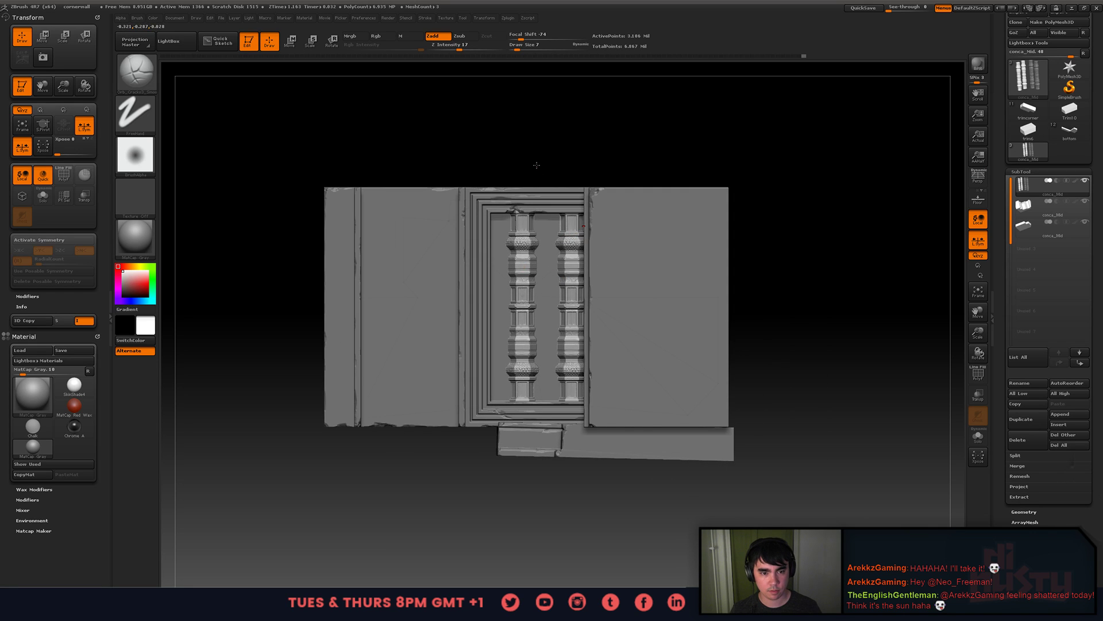
key("w")
left_click_drag(529, 265, 529, 106)
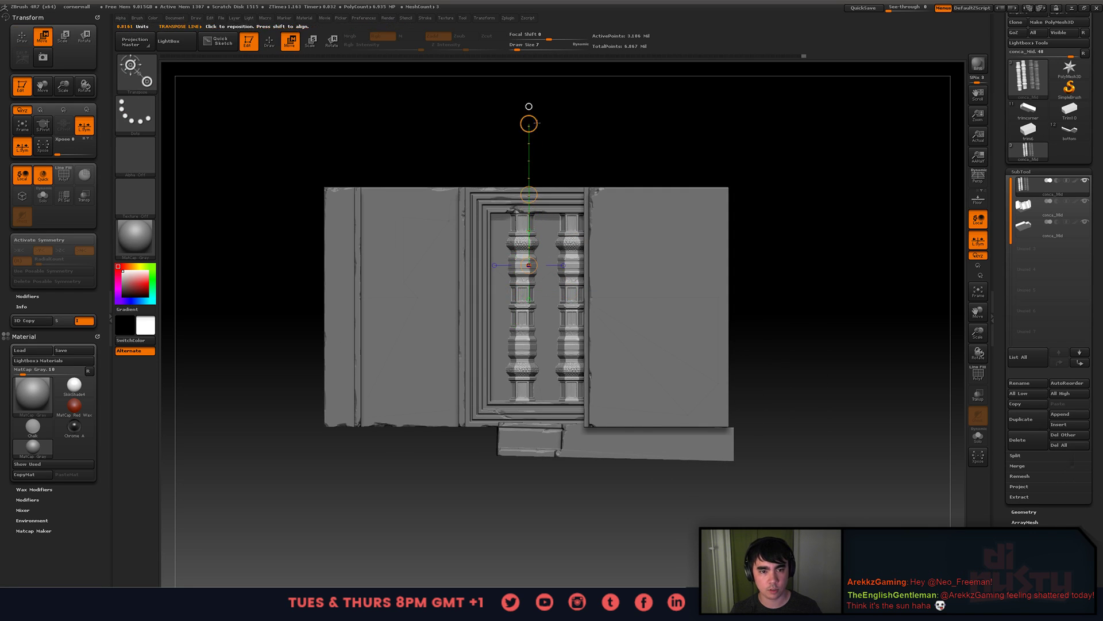
mouse_move(519, 239)
left_mouse_down()
mouse_move(519, 129)
mouse_move(558, 156)
mouse_move(534, 214)
left_mouse_up()
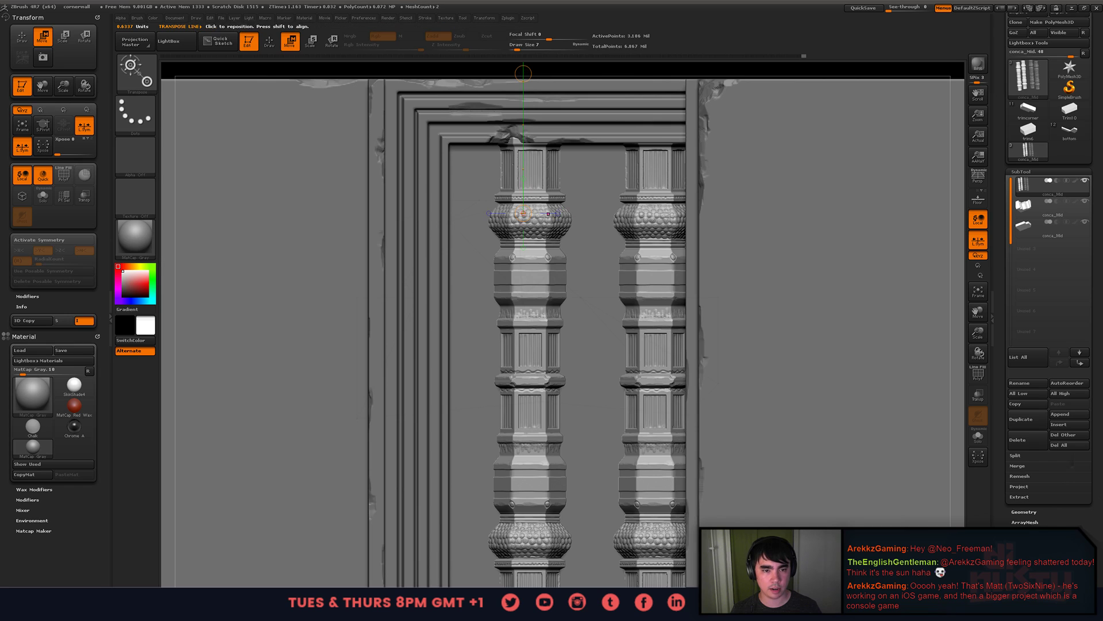
mouse_move(489, 214)
left_mouse_down()
mouse_move(230, 212)
mouse_move(242, 212)
left_mouse_up()
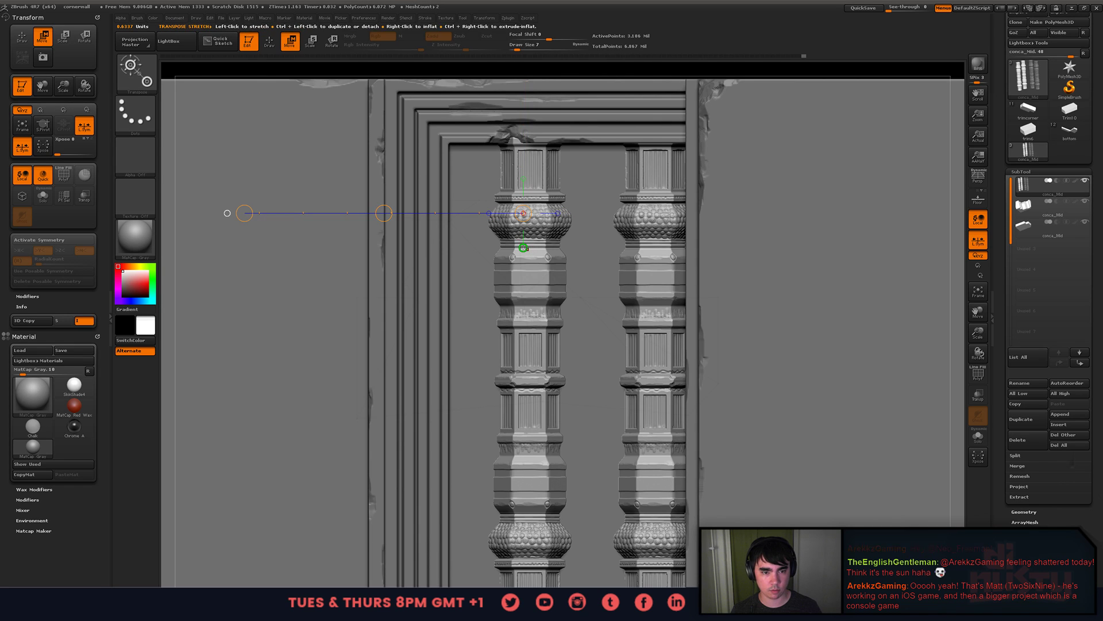
left_click_drag(523, 214, 523, 509)
left_click_drag(523, 214, 228, 213)
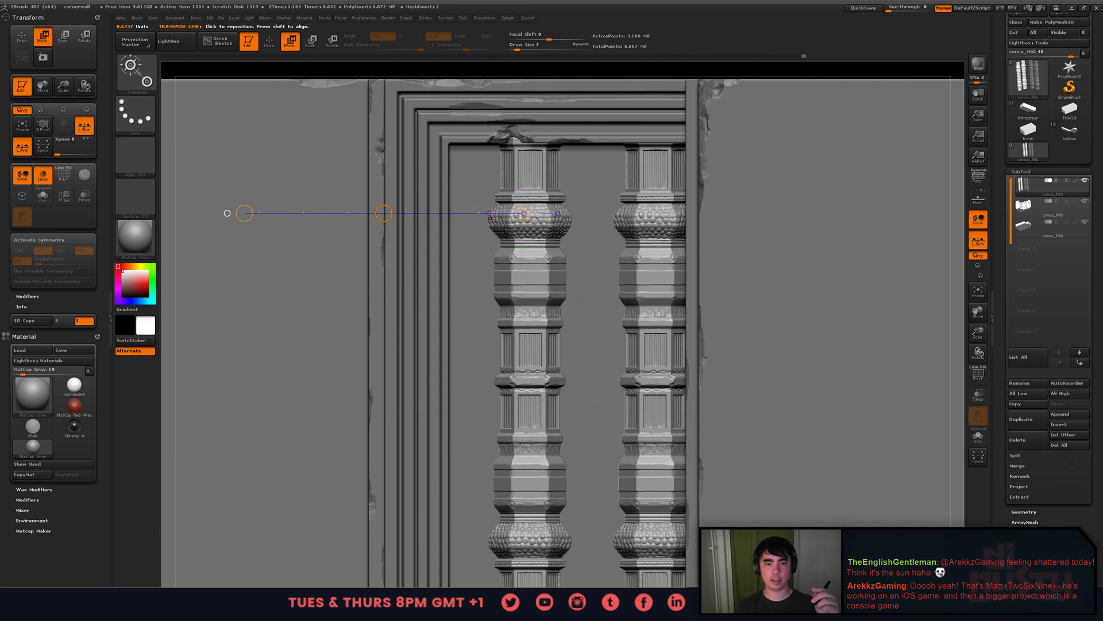
- Turn perspective back on and try to nudge the unmasked column pair along its wall toward the inner corner
left_click_drag(443, 268, 547, 273)
key("f")
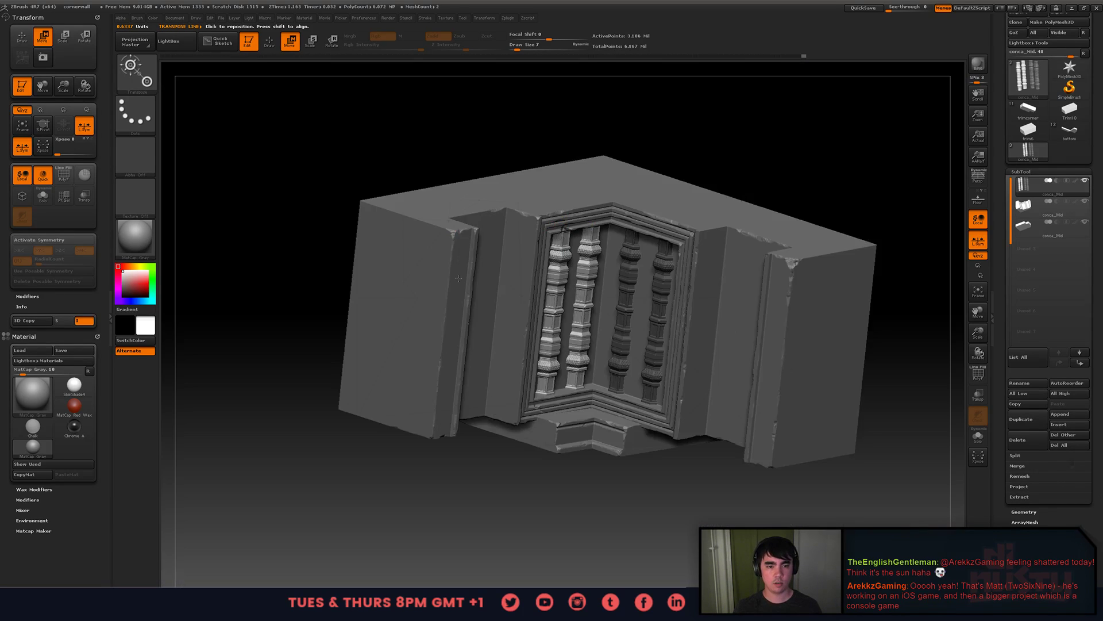
right_click_drag(546, 273, 501, 332)
key("p")
key("f")
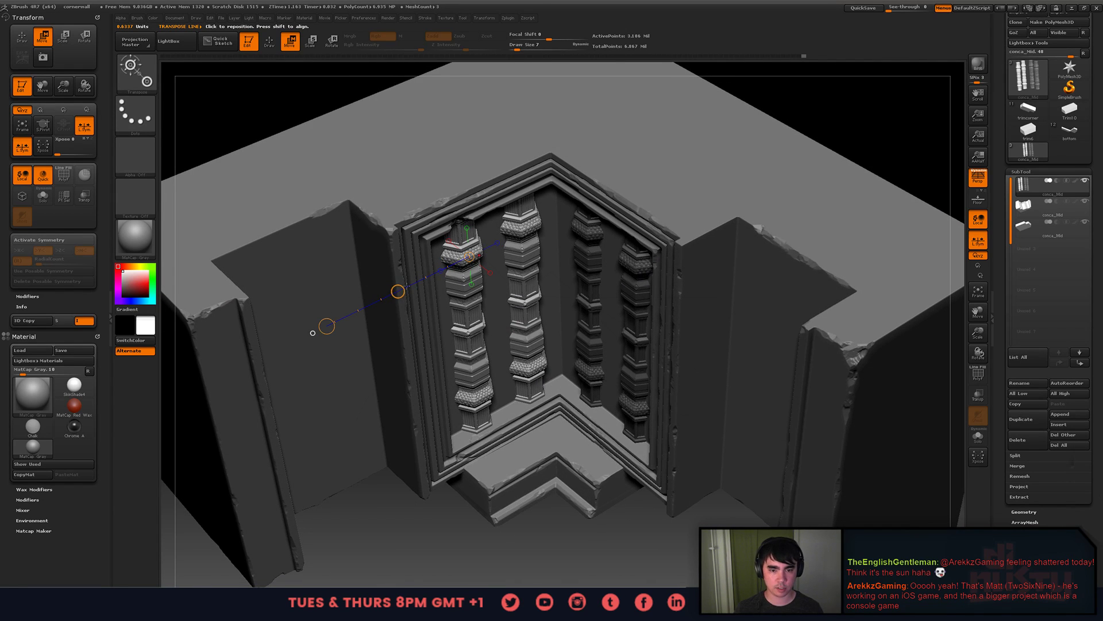
left_click_drag(398, 291, 436, 275)
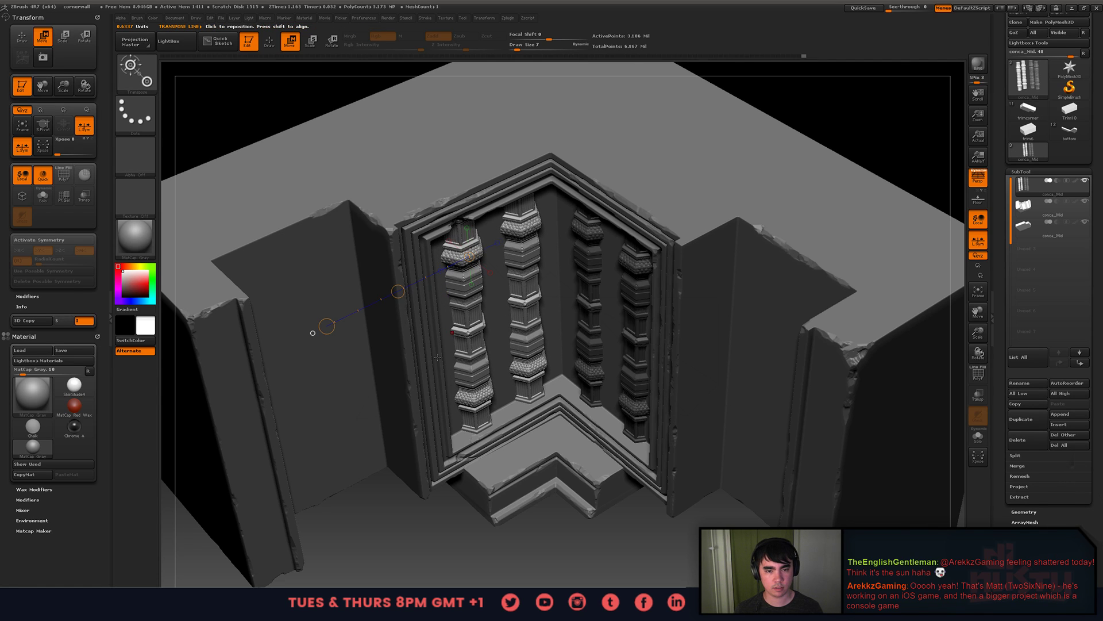
key("q")
- Invert the mask to free the column pair on the opposite recess wall and lay a horizontal Move line across it
right_click_drag(370, 450, 345, 368)
mouse_move(442, 287)
right_mouse_down("ctrl")
mouse_move(466, 323)
mouse_move(455, 342)
right_mouse_up("ctrl")
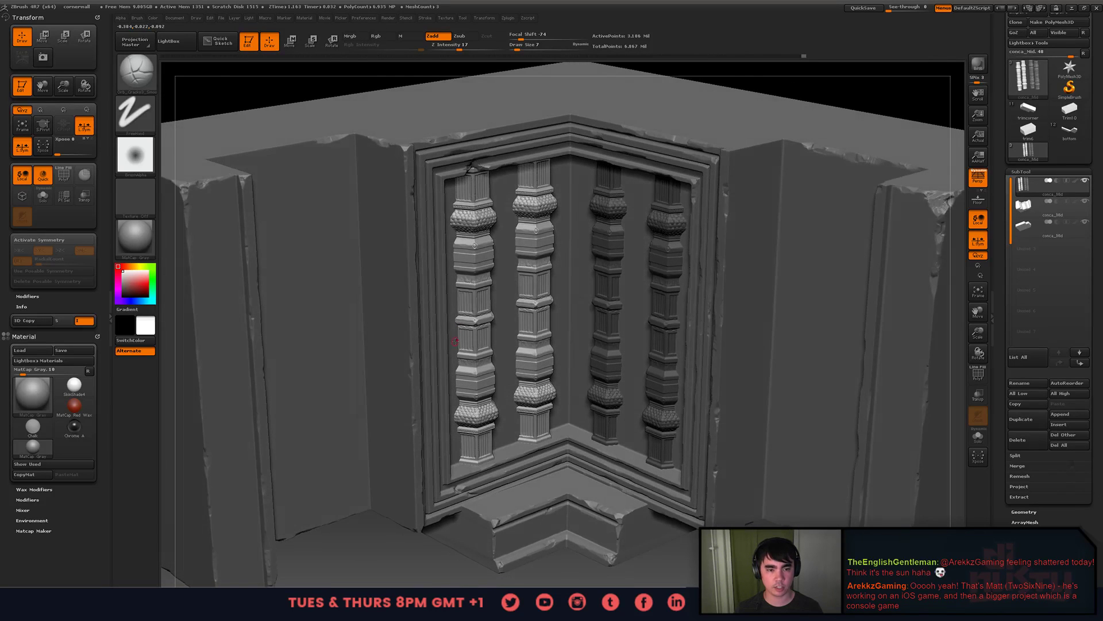
right_click_drag(521, 316, 546, 334)
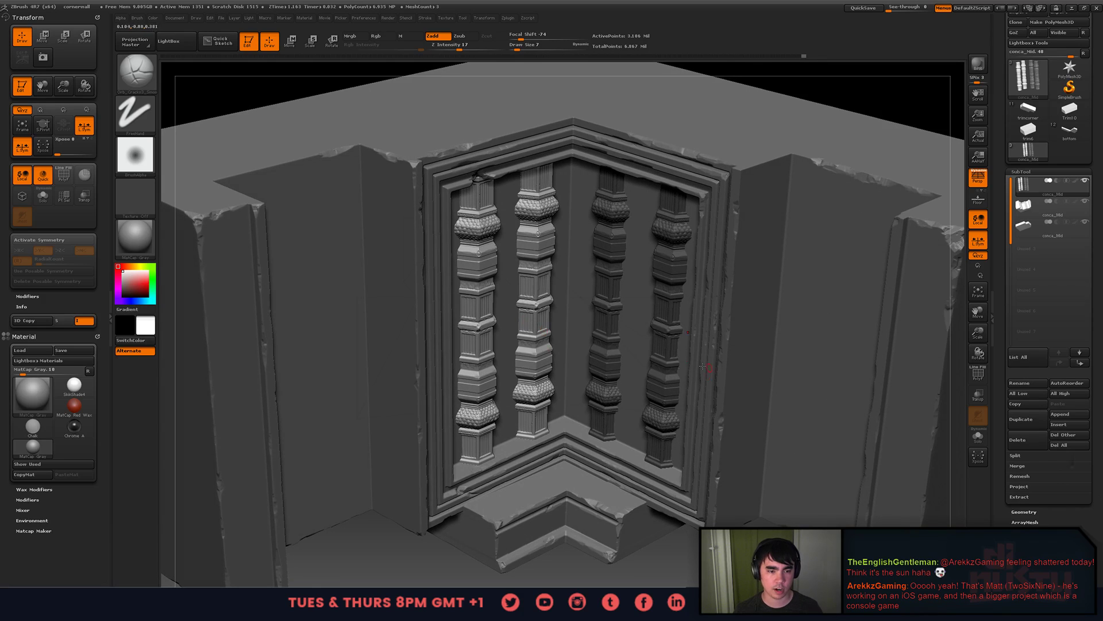
left_click(668, 361, "alt")
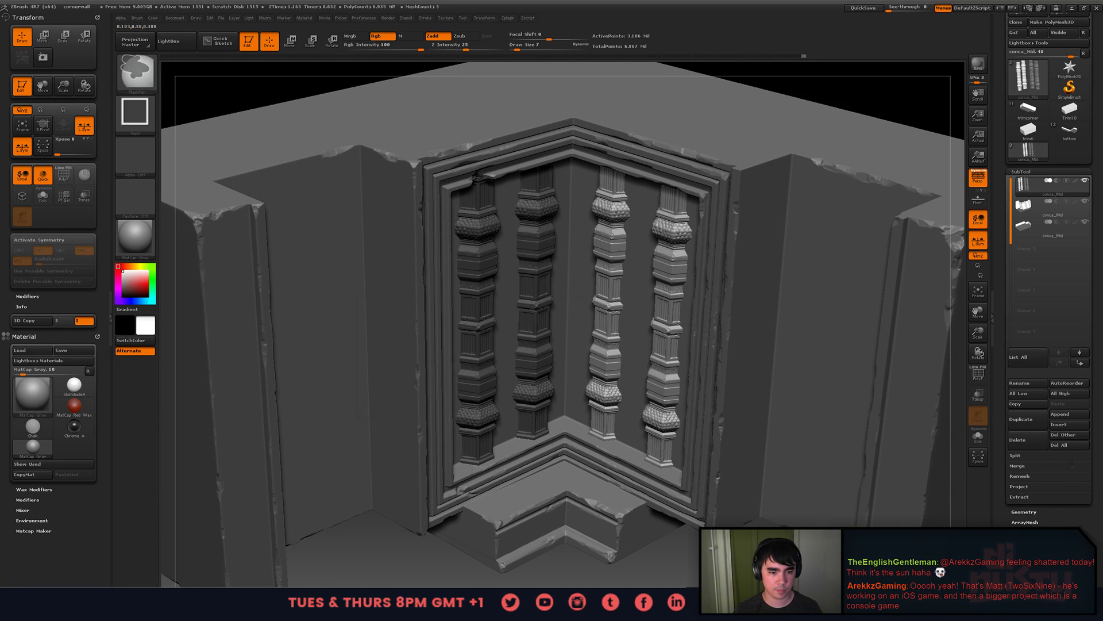
mouse_move(617, 354)
right_mouse_down("alt")
mouse_move(644, 361)
mouse_move(602, 338)
mouse_move(714, 306)
right_mouse_up("alt")
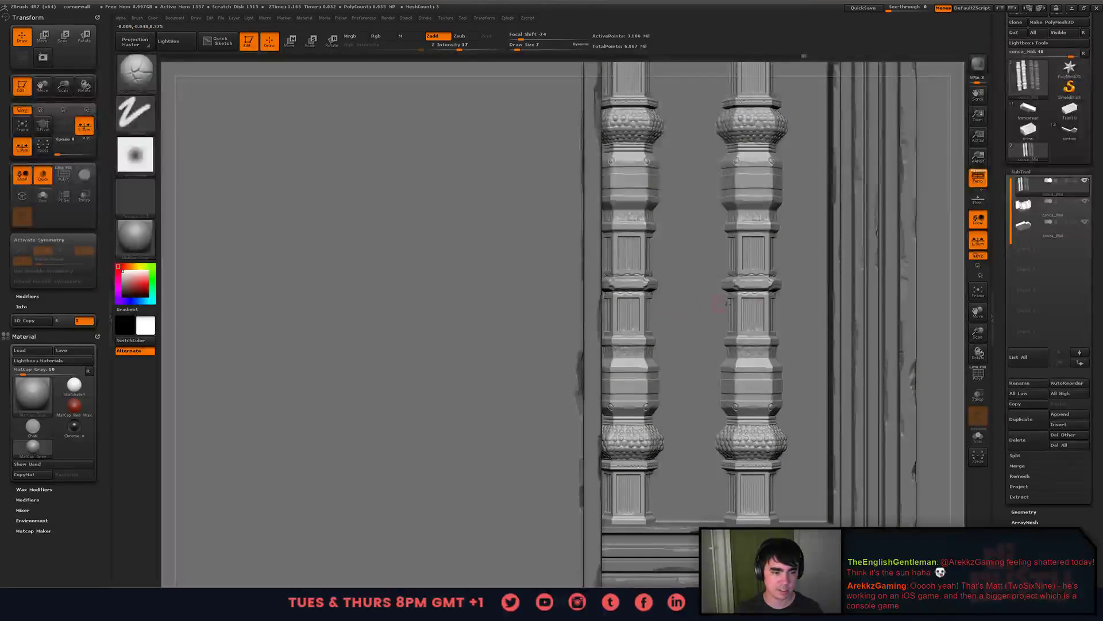
key("w")
left_click_drag(751, 321, 840, 321, "shift")
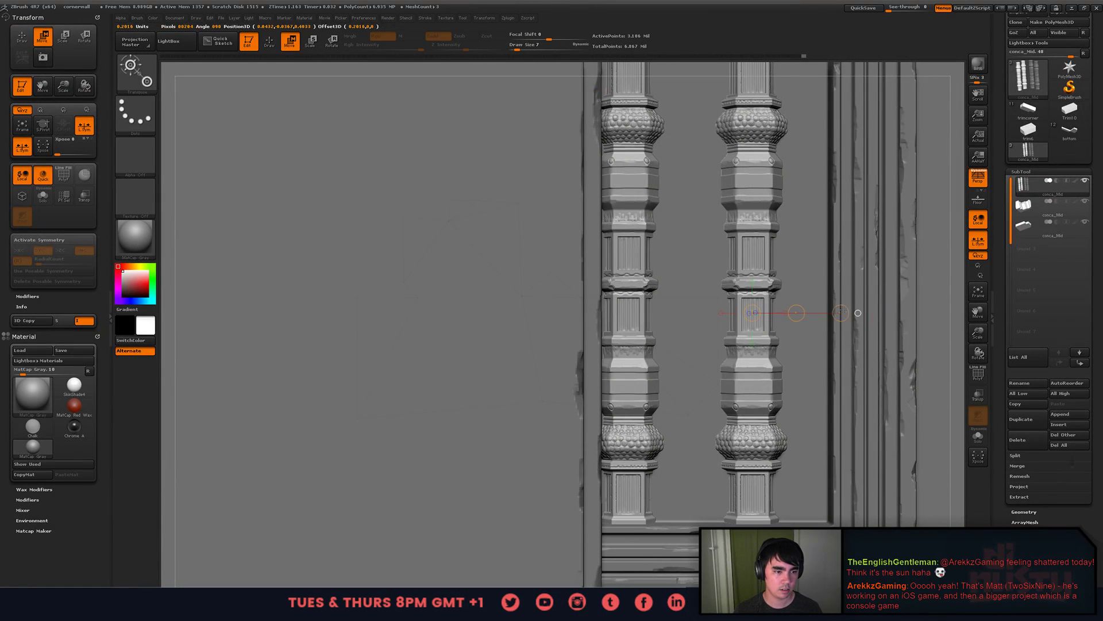
- Adjust the freed column pair's depth against its recess wall using a Move line perpendicular to that wall
right_click_drag(862, 306, 816, 330)
left_click(729, 329)
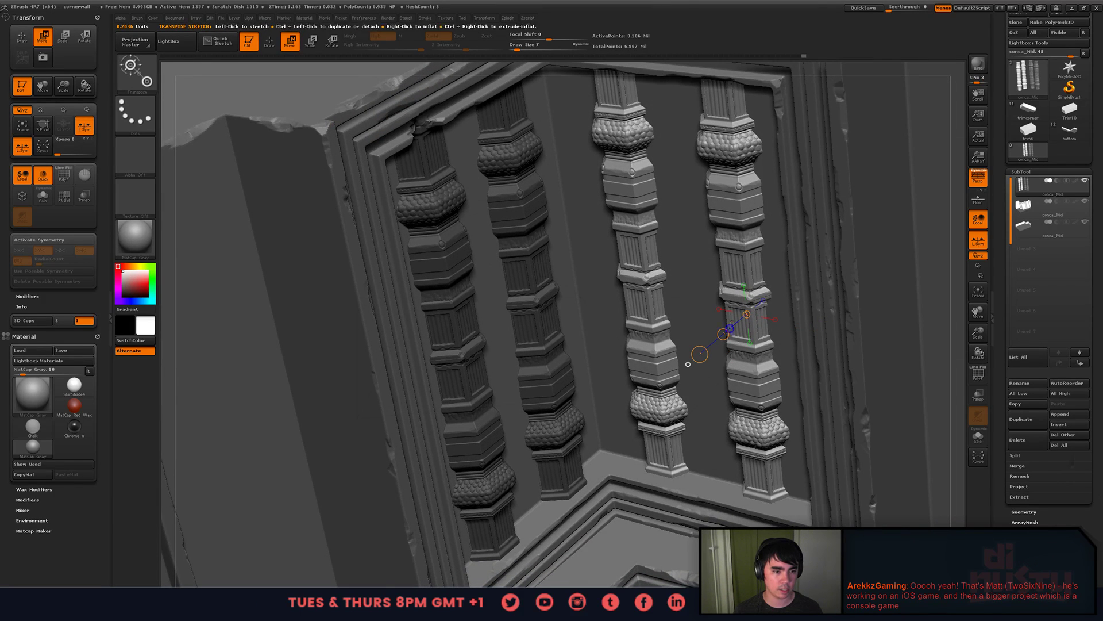
left_click_drag(724, 333, 724, 333)
key("b")
key("o")
key("c")
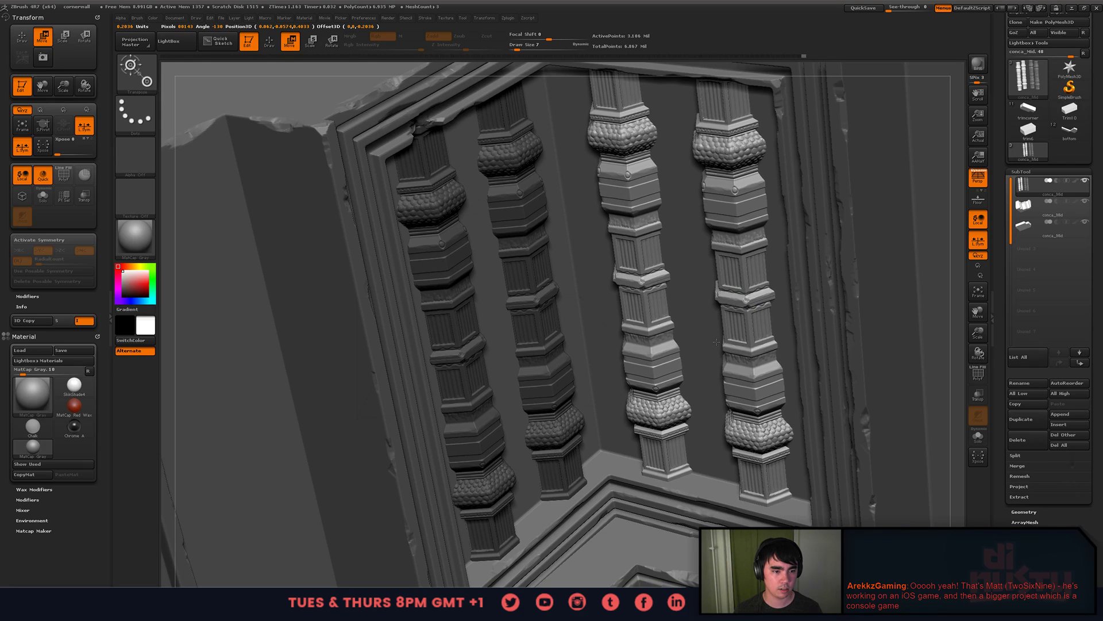
key("w")
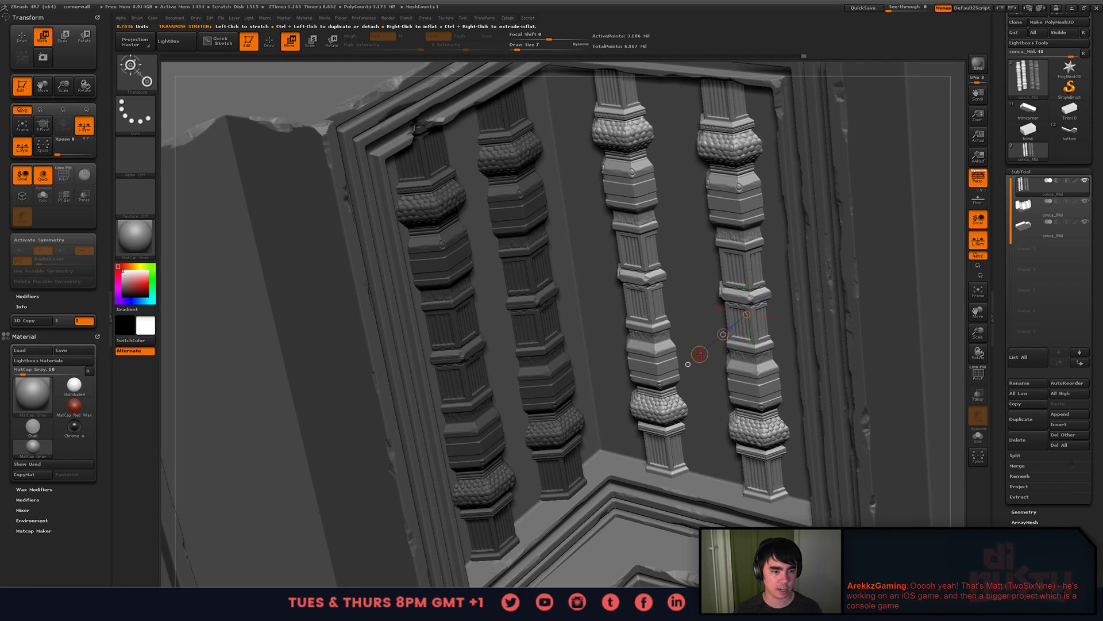
mouse_move(700, 354)
left_mouse_down()
mouse_move(688, 363)
mouse_move(732, 323)
mouse_move(673, 362)
mouse_move(712, 335)
left_mouse_up()
key("q")
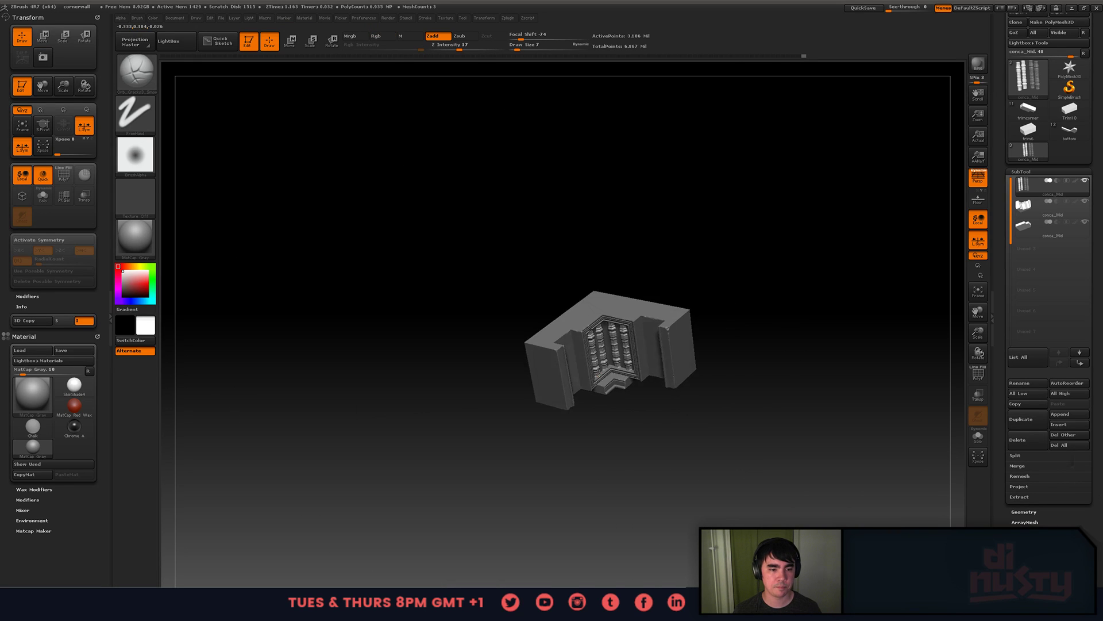
- Frame the whole corner wall and clear the mask from the columns
key("f")
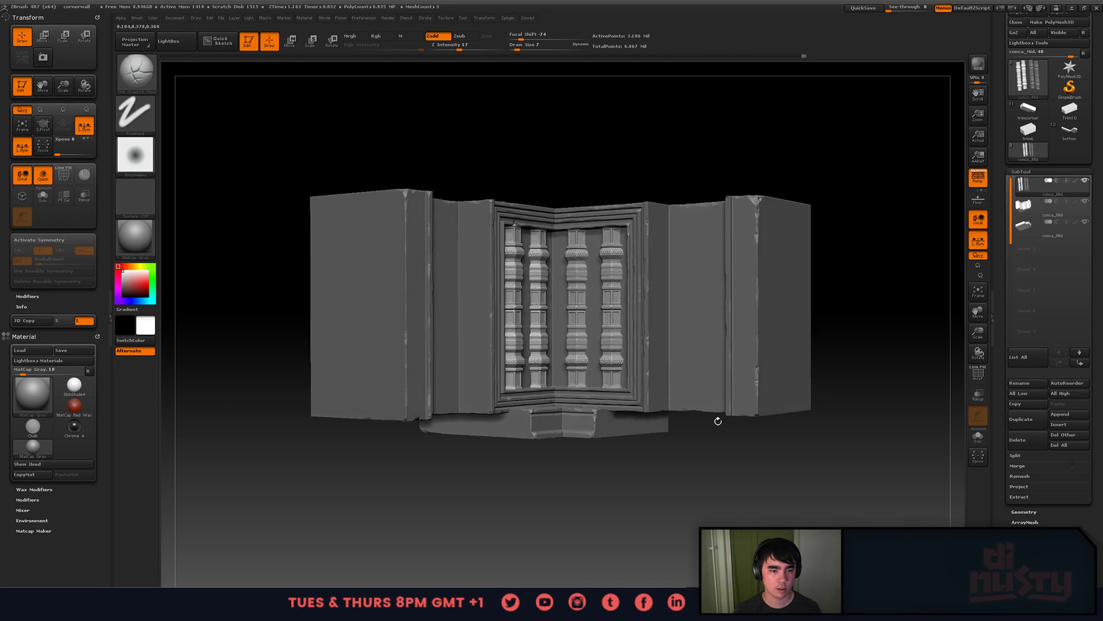
left_click_drag(717, 418, 846, 283)
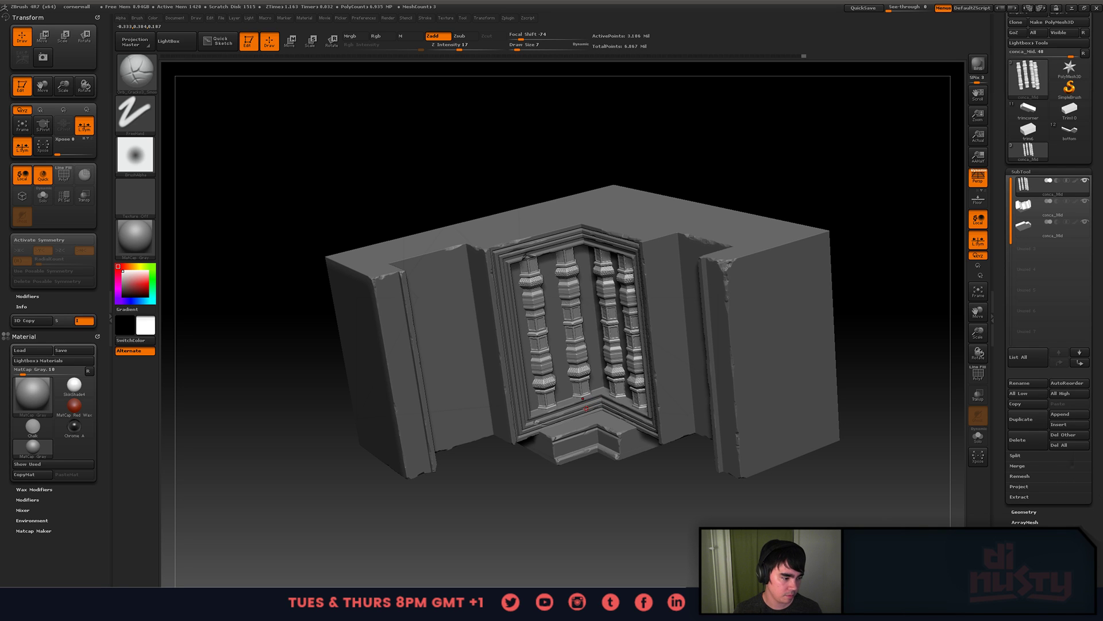
mouse_move(586, 406)
left_mouse_down()
mouse_move(664, 372)
mouse_move(686, 405)
left_mouse_up()
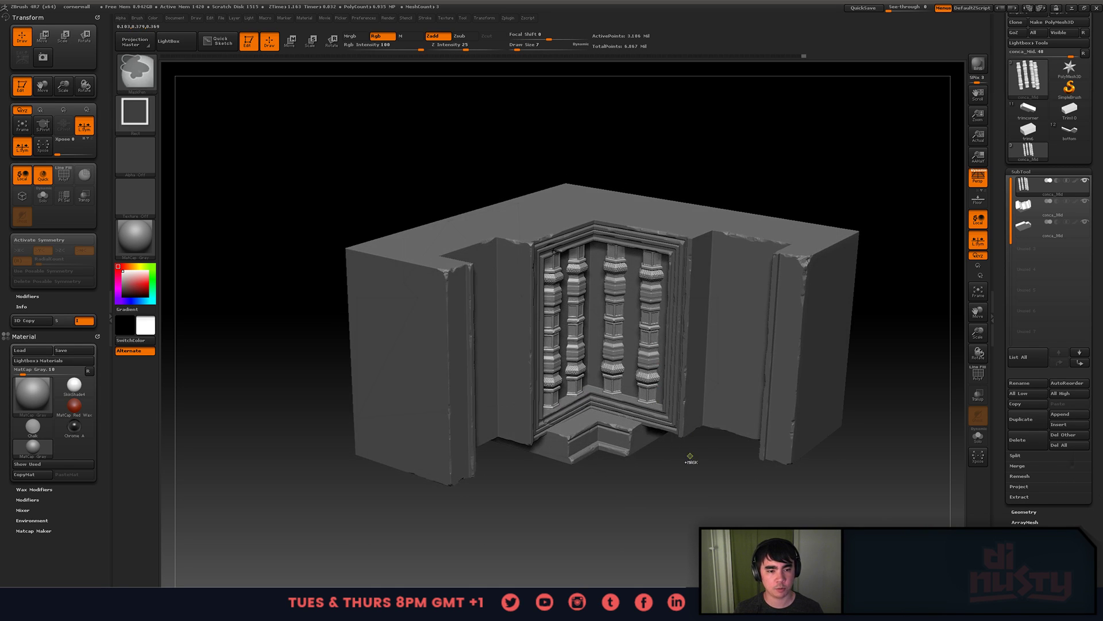
- Fill the wall, column and base subtools with the current white colour using FillObject
left_click(689, 412, "alt")
left_click(153, 18)
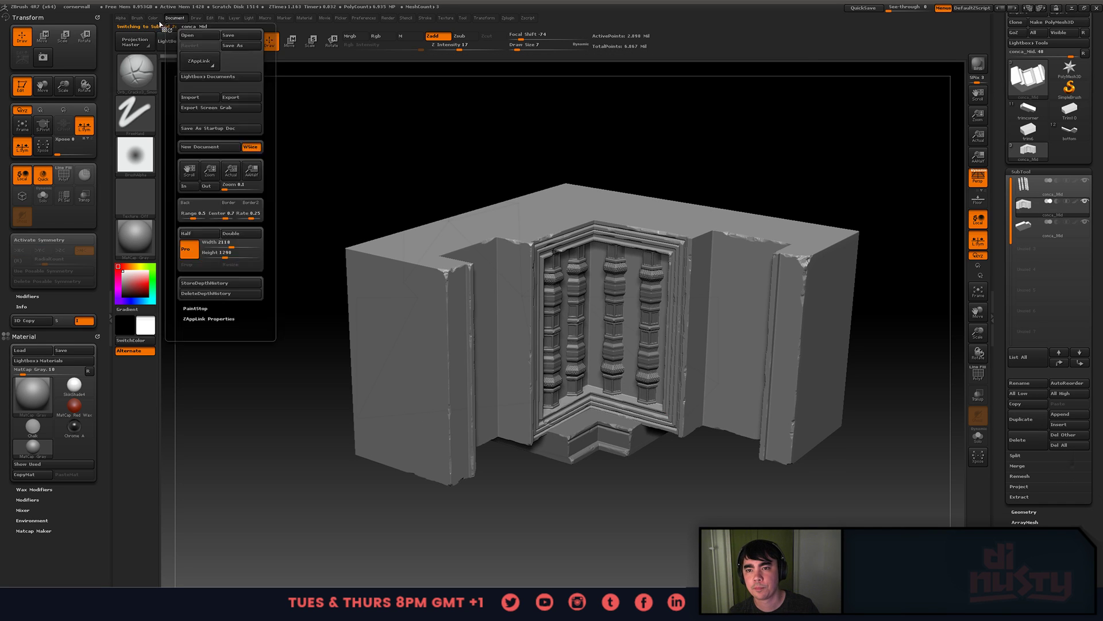
left_click(186, 206)
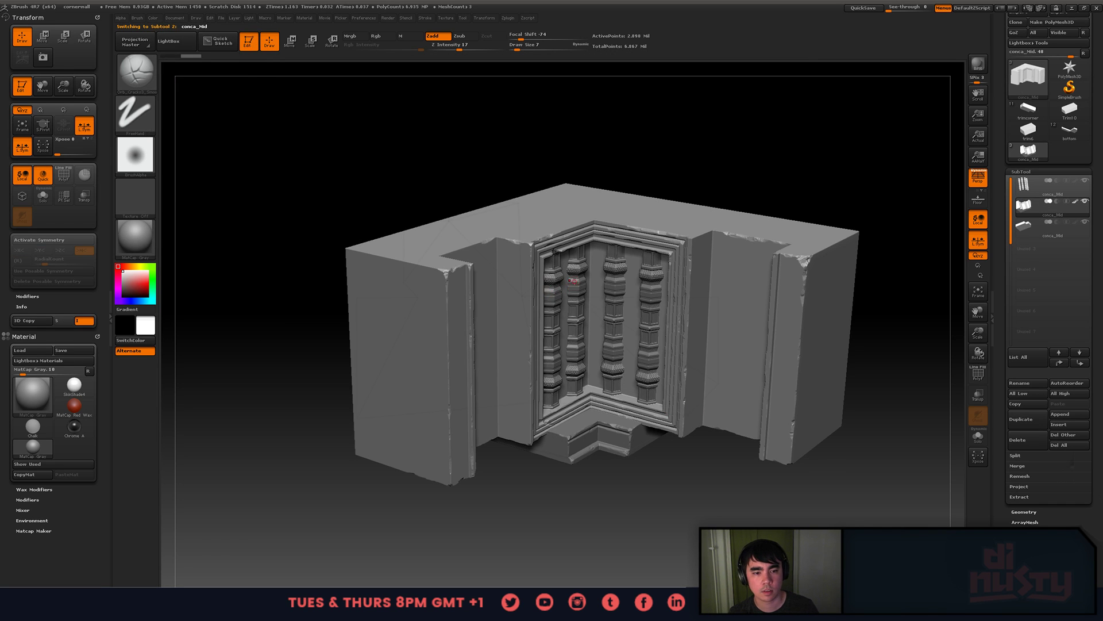
left_click(176, 17)
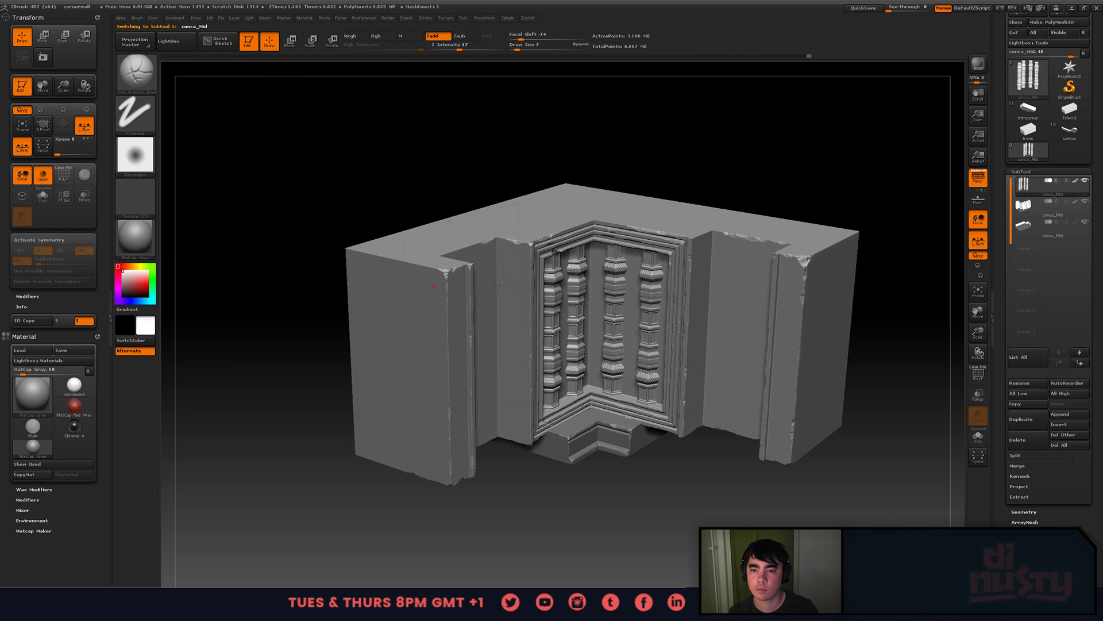
left_click(610, 437, "alt")
left_click(154, 19)
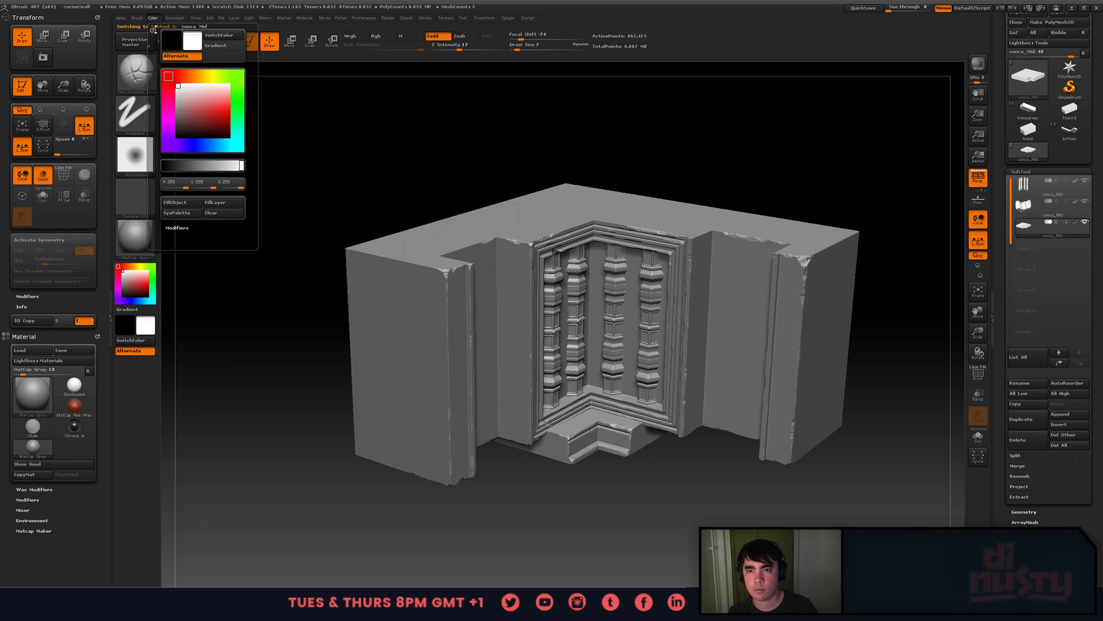
left_click(185, 203)
- Check the assembled corner wall from another angle and save the project
left_click_drag(297, 300, 635, 314)
mouse_move(607, 320)
left_mouse_down()
mouse_move(570, 367)
mouse_move(557, 325)
mouse_move(458, 312)
left_mouse_up()
key("ctrl")
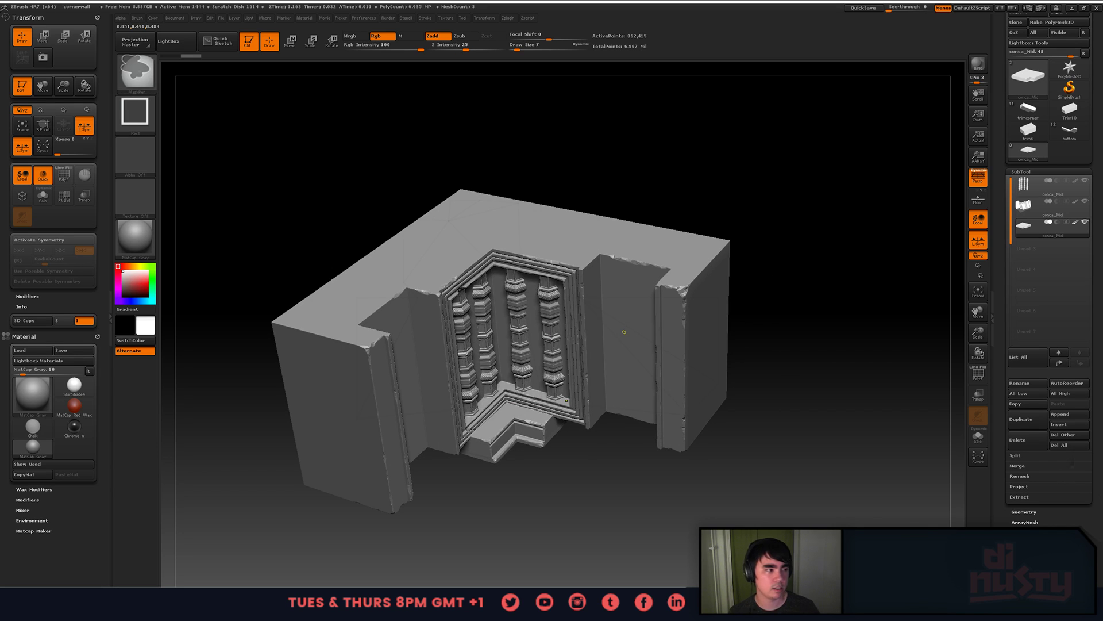
key("ctrl+s")
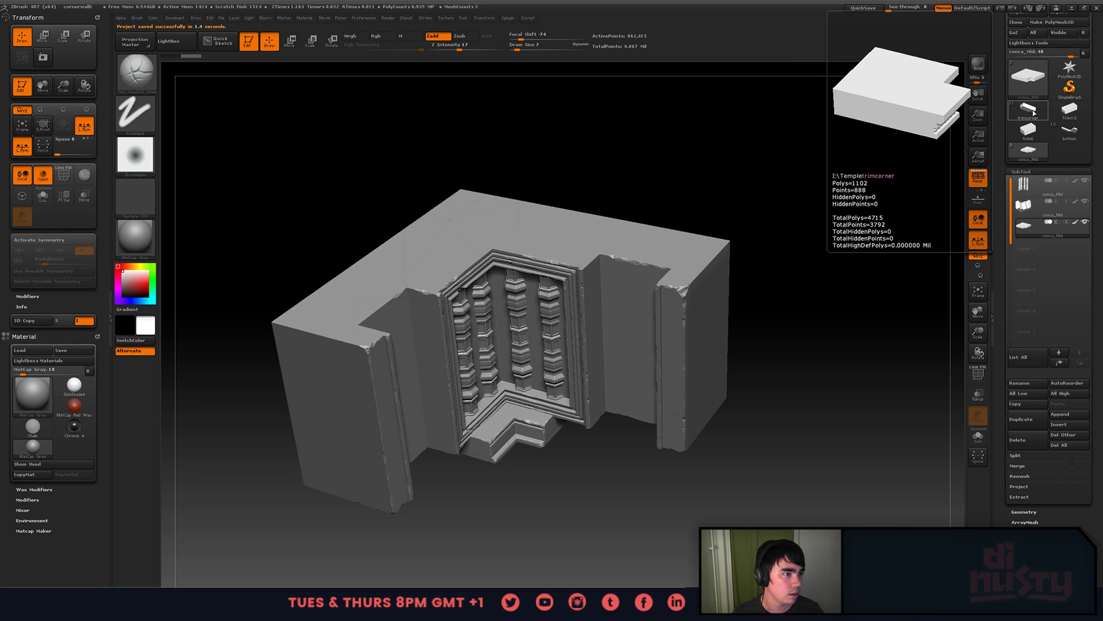
- Switch to the ornate temple base tool named bottom and select its scrollwork detail subtool
mouse_move(1038, 143)
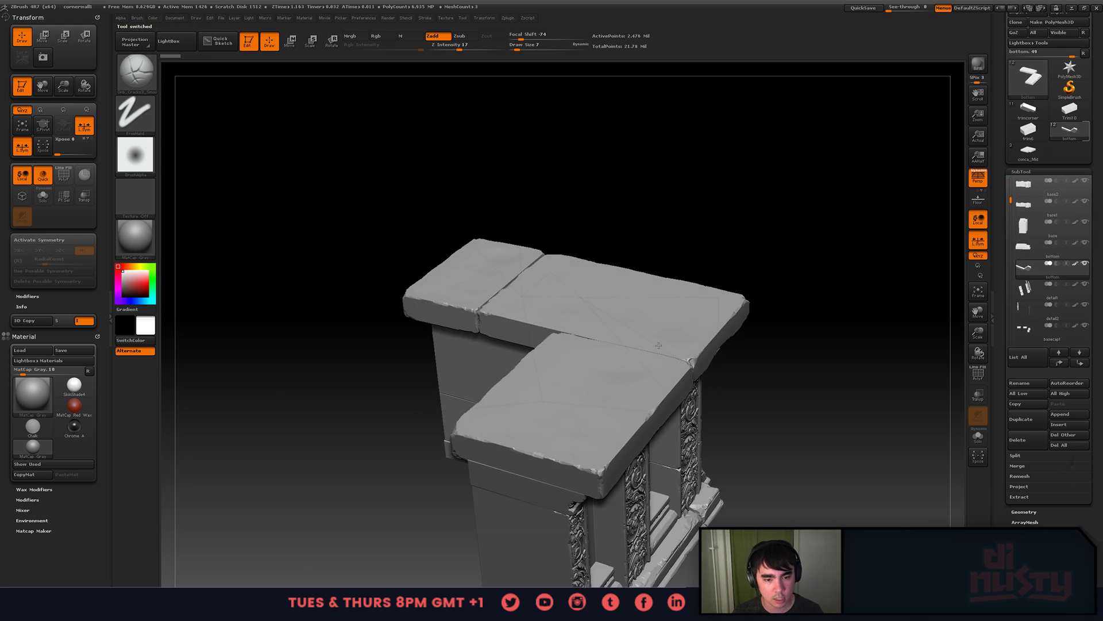
right_click_drag(643, 343, 602, 348)
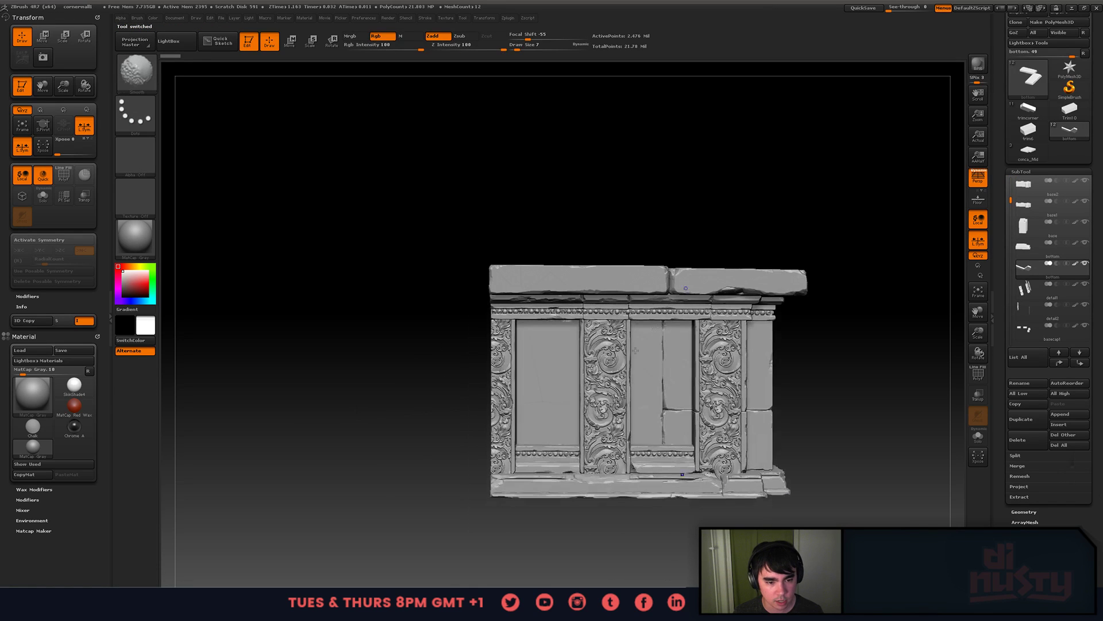
left_click(656, 378, "alt")
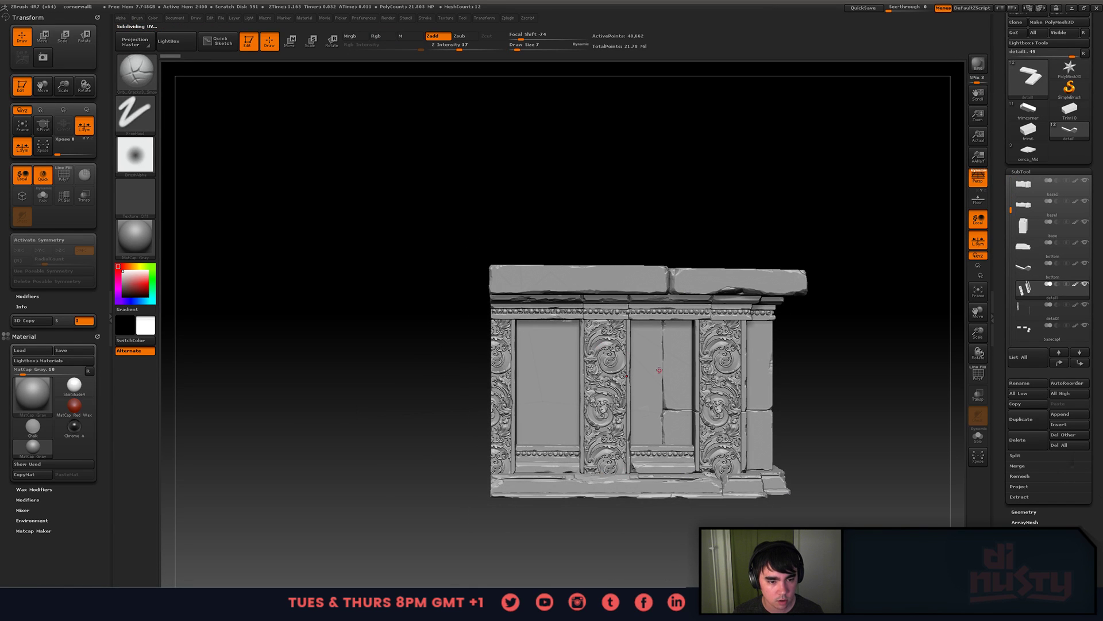
- Isolate the wide scrollwork detail subtool, examine its panels, and show the whole temple base again
left_click(1085, 284)
right_click_drag(776, 358, 581, 359)
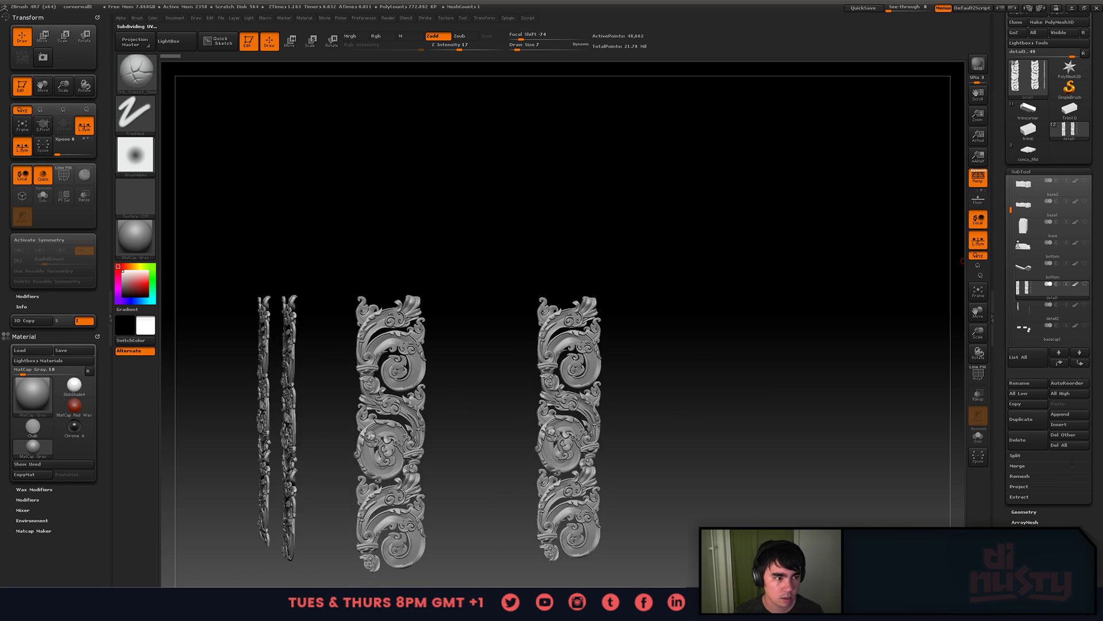
left_click(1085, 284)
- Isolate the half-width scrollwork subtool detail2 and copy it for reuse on another tool
left_click(1026, 311)
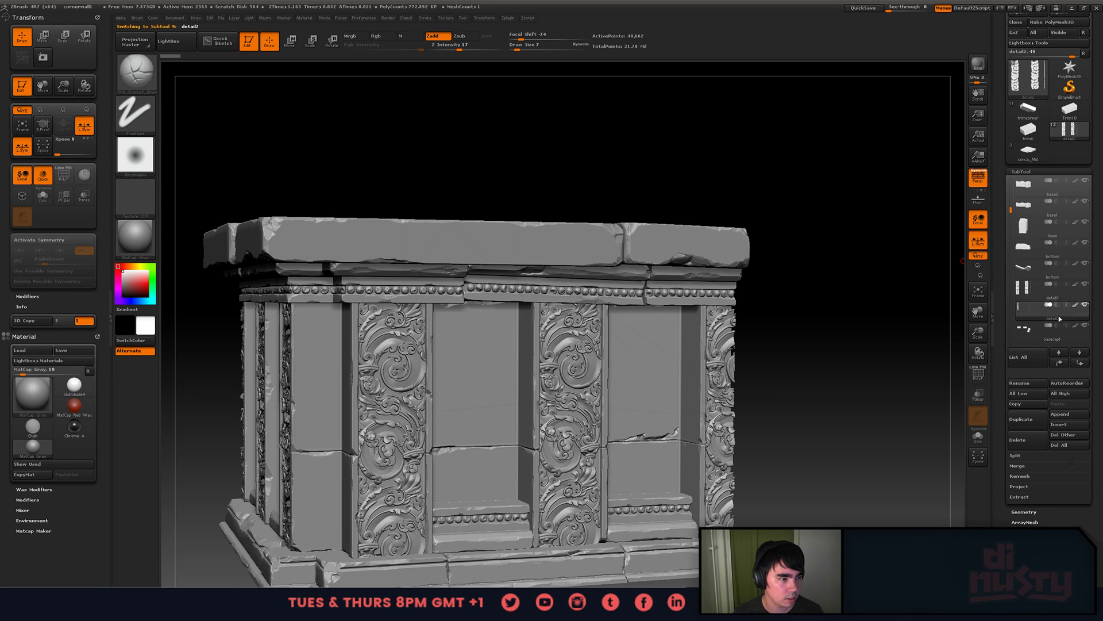
left_click(1086, 305)
right_click_drag(696, 361, 721, 258, "alt")
right_click_drag(721, 259, 696, 293)
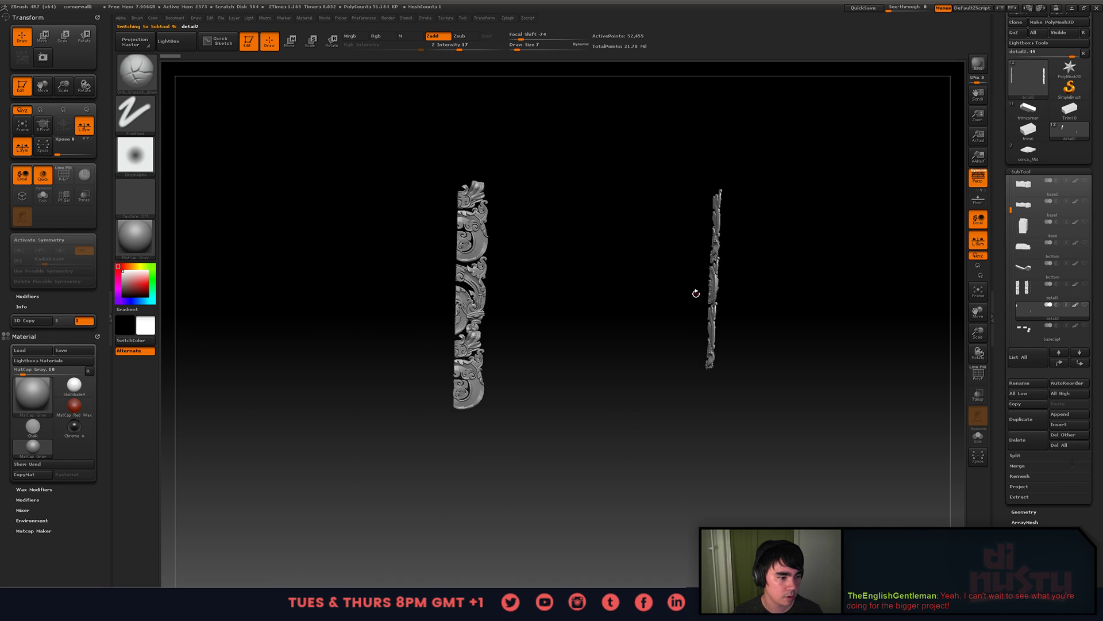
left_click(1028, 404)
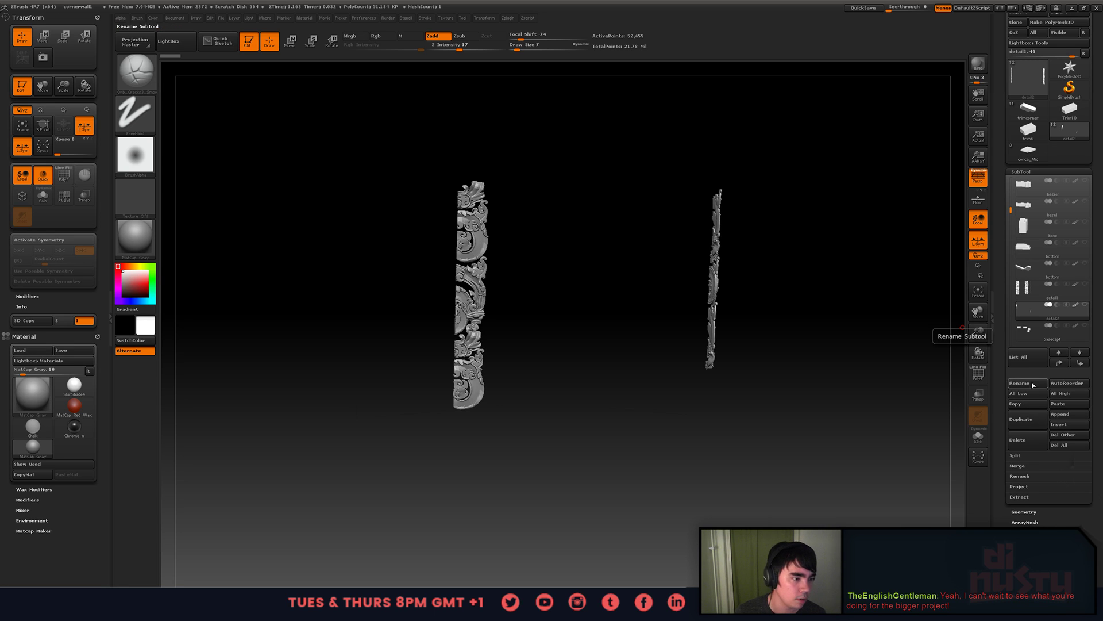
- Switch to the corner wall tool, paste in the copied detail2 scrollwork subtool and make it active
mouse_move(1040, 113)
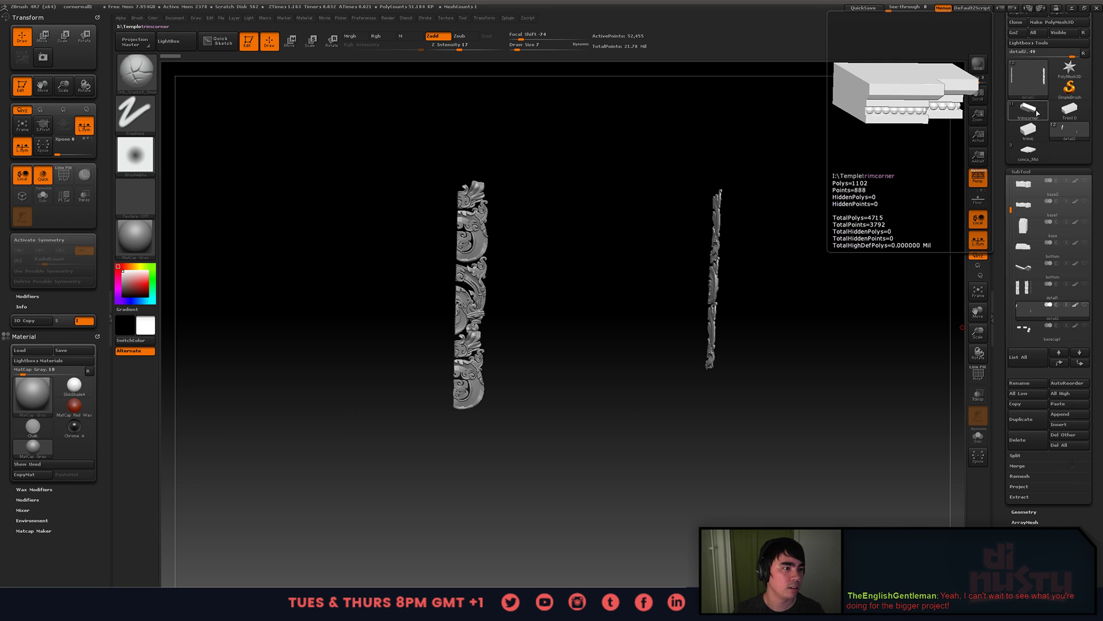
left_click(1026, 111)
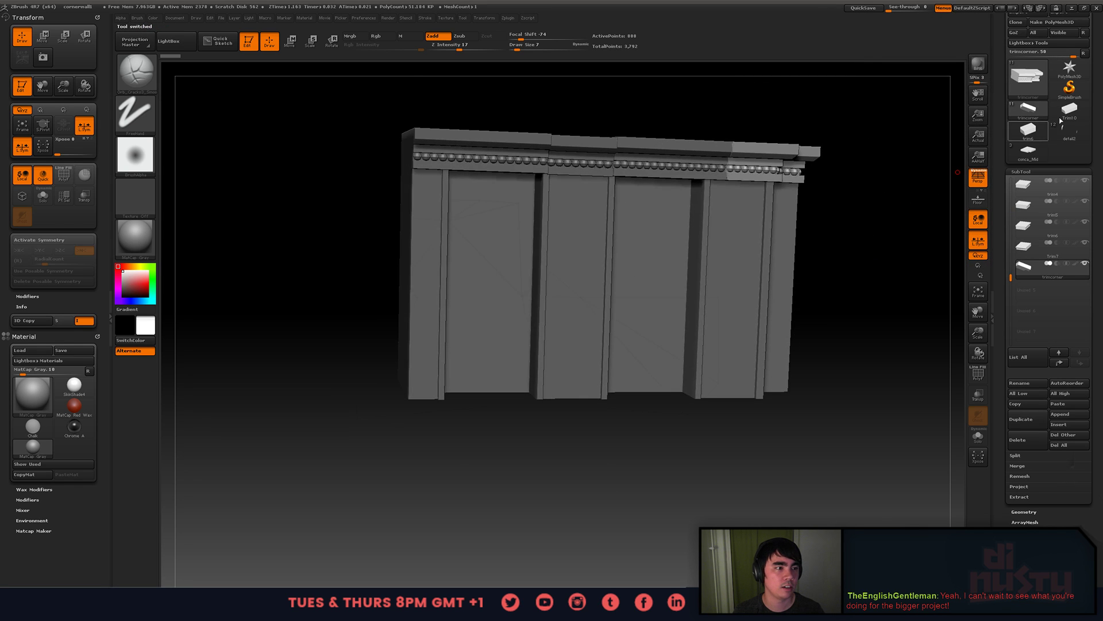
left_click(1068, 112)
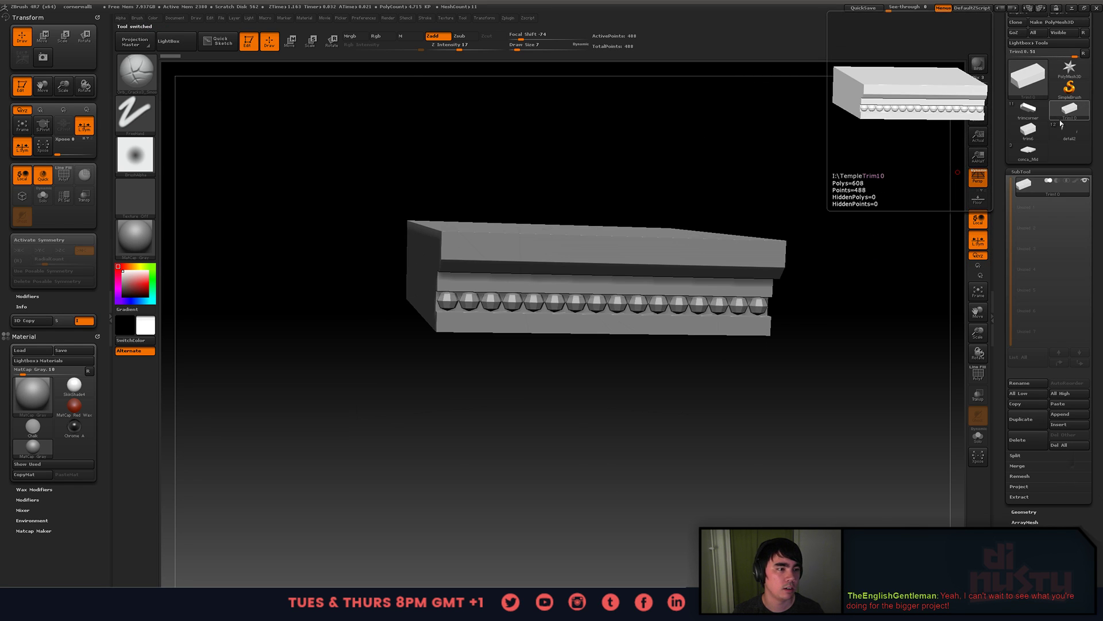
left_click(1028, 159)
left_click_drag(844, 236, 850, 216)
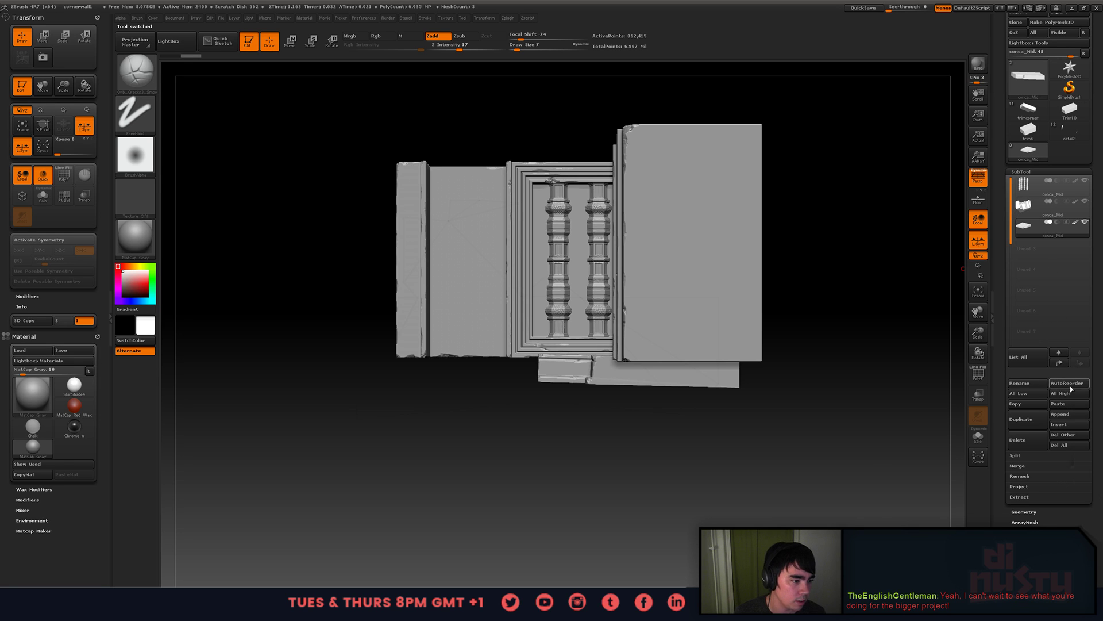
left_click(1076, 404)
left_click(1052, 246)
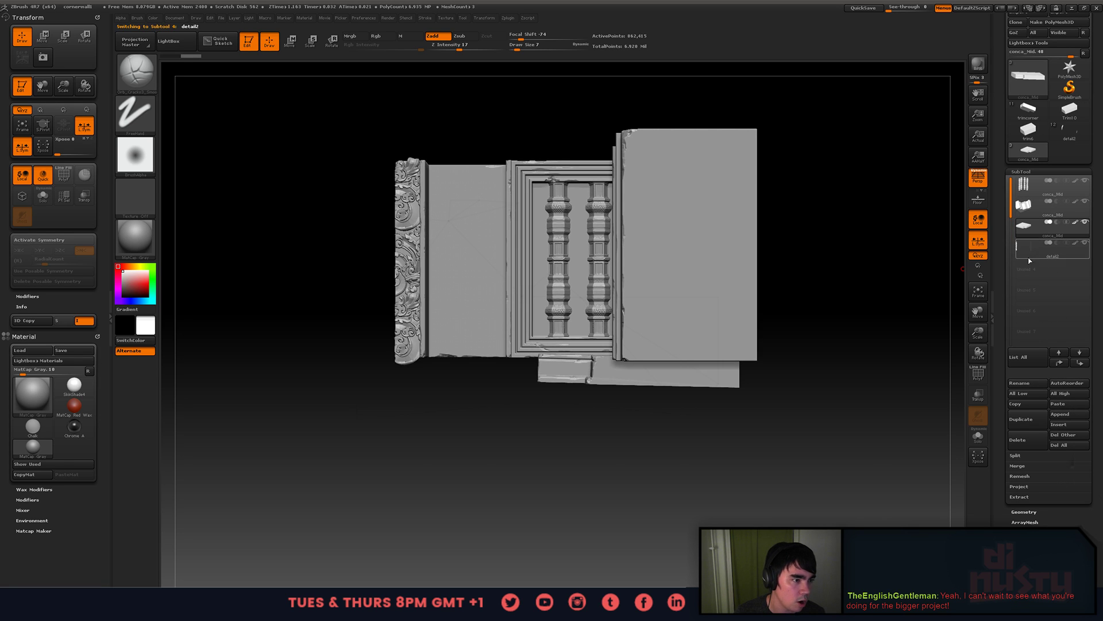
- Mask one of the ornament strips from above and move the unmasked strip toward the corner wall's end pilaster
mouse_move(805, 259)
left_mouse_down()
mouse_move(613, 320)
mouse_move(555, 310)
mouse_move(624, 302)
mouse_move(639, 332)
mouse_move(624, 293)
mouse_move(655, 355)
left_mouse_up()
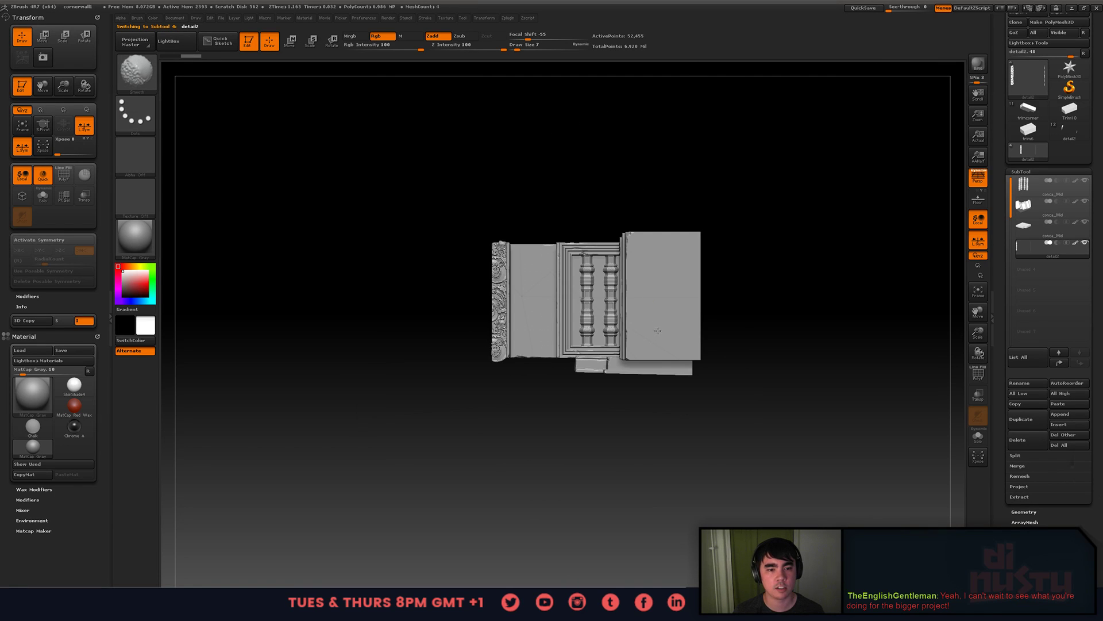
left_click_drag(608, 216, 632, 310, "shift")
left_click_drag(733, 188, 626, 288, "alt")
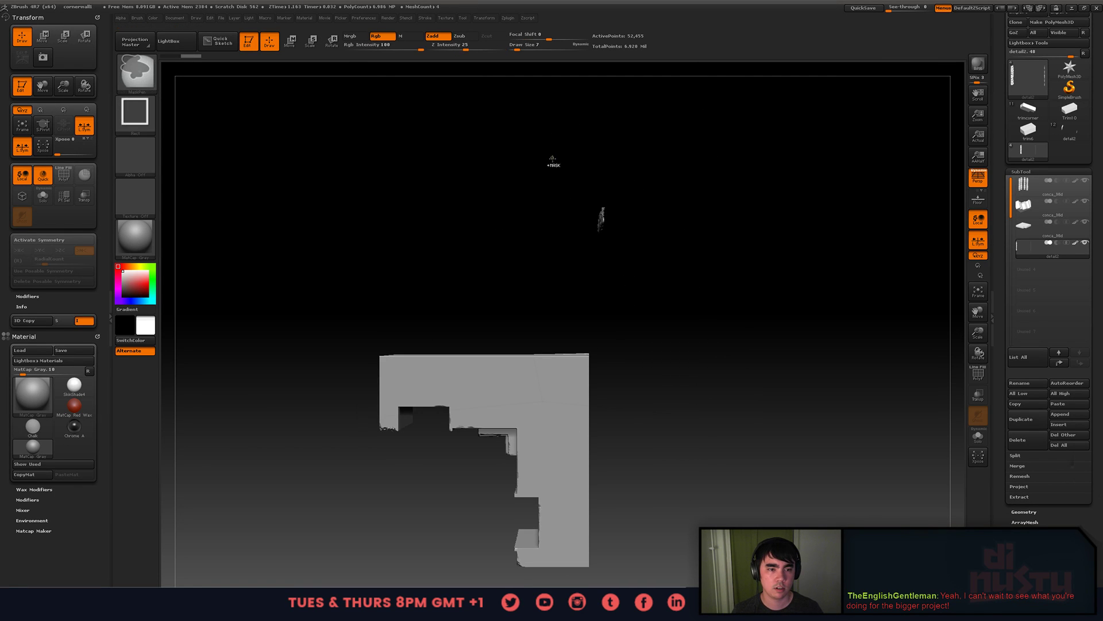
left_click_drag(552, 161, 688, 275, "ctrl")
key("w")
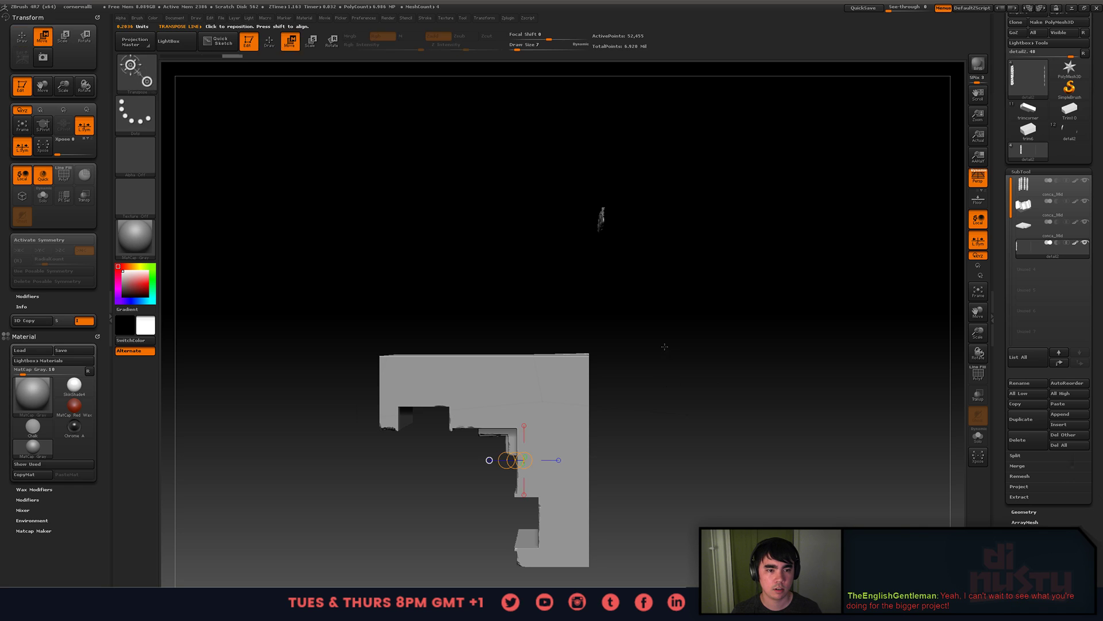
mouse_move(570, 371)
left_mouse_down("shift")
mouse_move(681, 372)
mouse_move(590, 386)
left_mouse_up("shift")
mouse_move(571, 540)
left_mouse_down()
mouse_move(560, 475)
mouse_move(638, 493)
mouse_move(697, 543)
mouse_move(678, 506)
mouse_move(700, 349)
mouse_move(726, 416)
left_mouse_up()
left_click_drag(469, 446, 764, 446)
left_click_drag(617, 446, 784, 446)
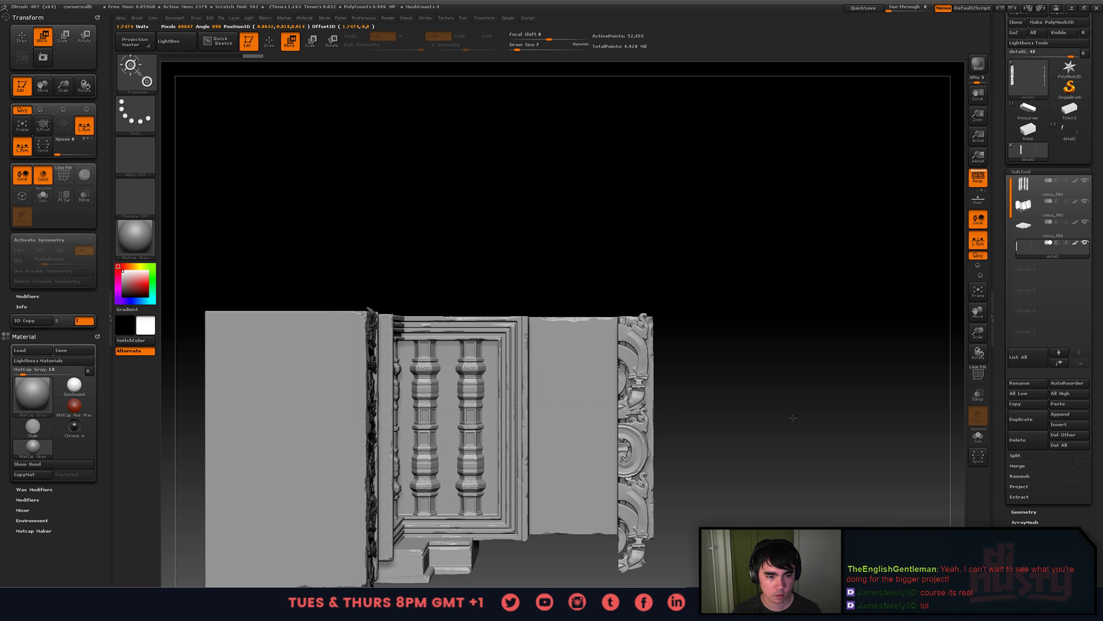
- Turn off perspective and set a scale transpose line on the ornament strip in the top view
left_click_drag(771, 376, 809, 451)
key("e")
key("p")
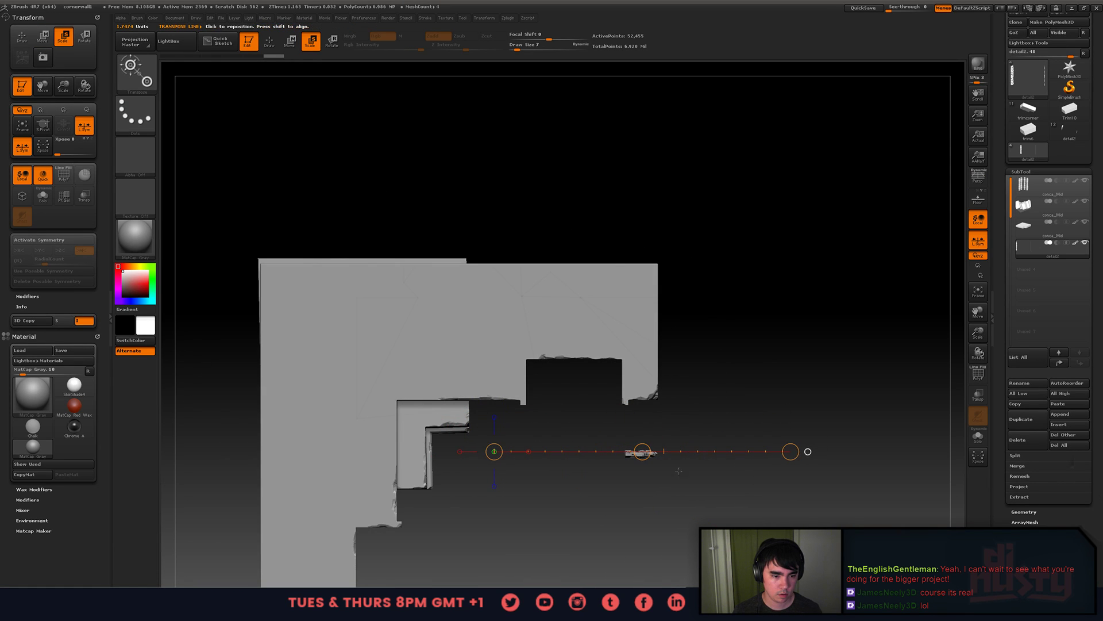
mouse_move(706, 482)
left_mouse_down()
mouse_move(615, 483)
mouse_move(715, 484)
left_mouse_up()
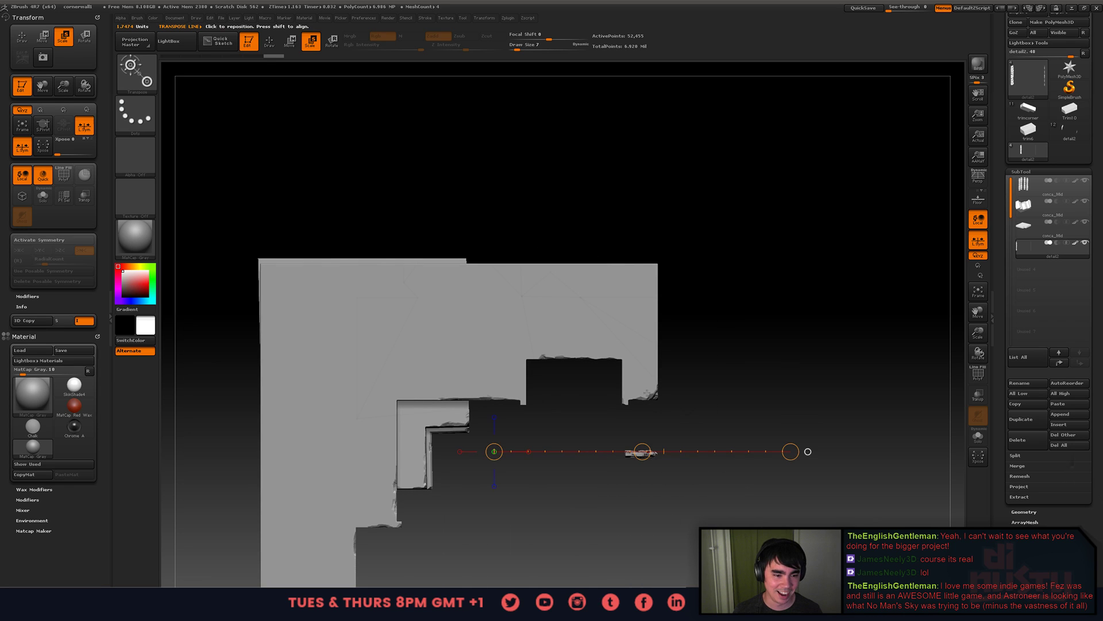
left_click_drag(647, 384, 755, 380)
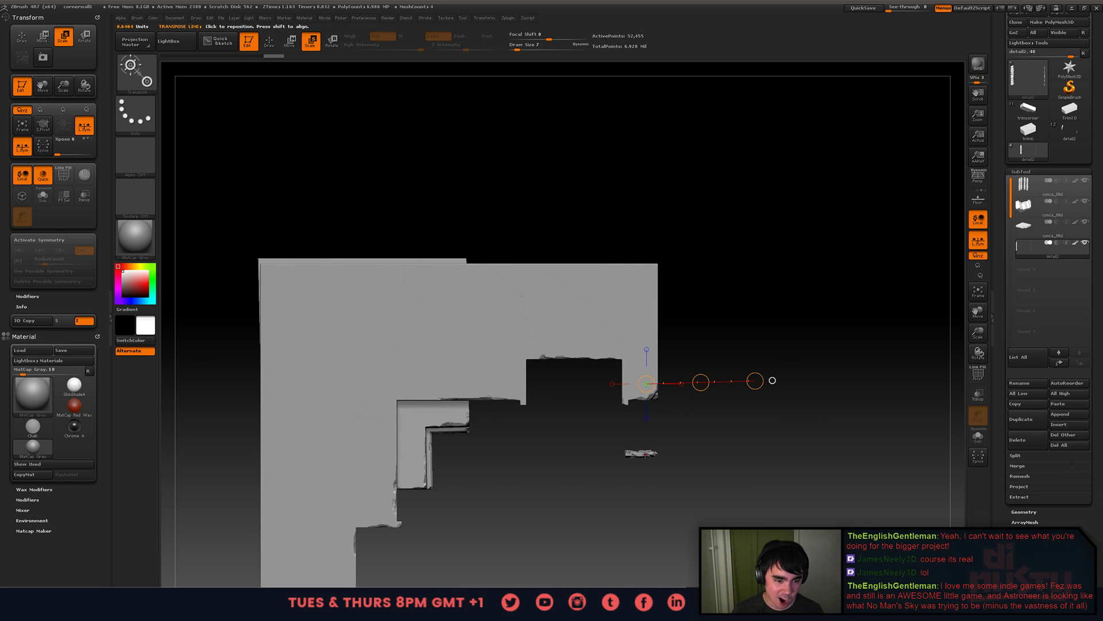
mouse_move(633, 452)
left_mouse_down()
mouse_move(722, 453)
mouse_move(701, 506)
mouse_move(647, 532)
mouse_move(730, 425)
mouse_move(742, 453)
left_mouse_up()
key("r")
key("q")
- Move the ornament strips in depth until they sit against the faces of the end pilasters
mouse_move(668, 511)
left_mouse_down("shift")
mouse_move(688, 433)
mouse_move(736, 385)
left_mouse_up("shift")
key("w")
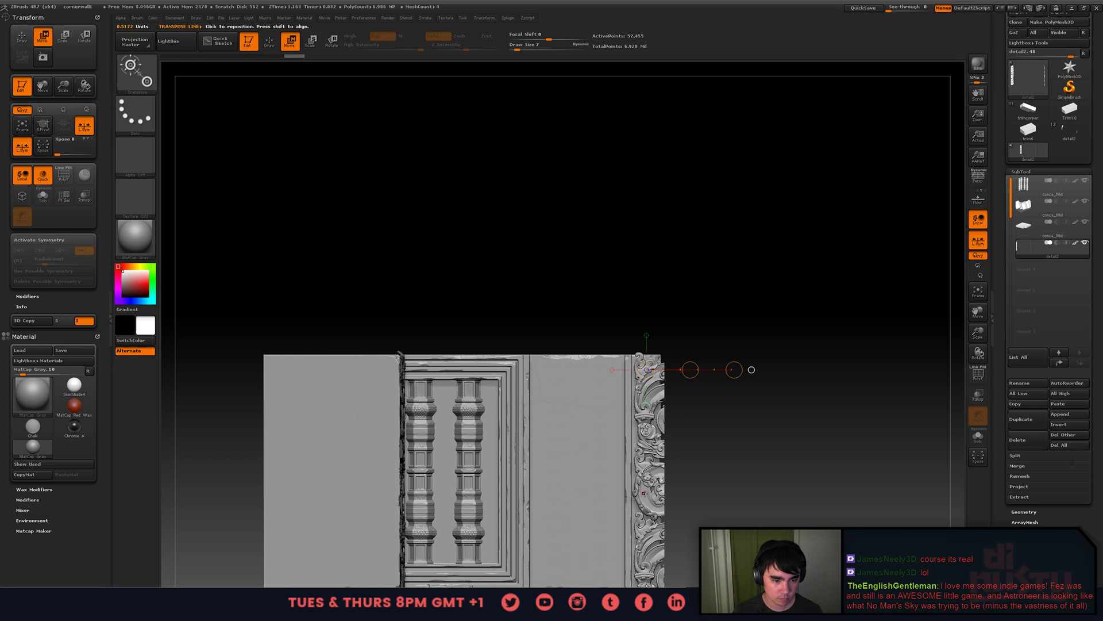
mouse_move(647, 490)
left_mouse_down("shift")
mouse_move(726, 490)
mouse_move(730, 502)
mouse_move(696, 506)
mouse_move(740, 491)
left_mouse_up("shift")
left_click(682, 490)
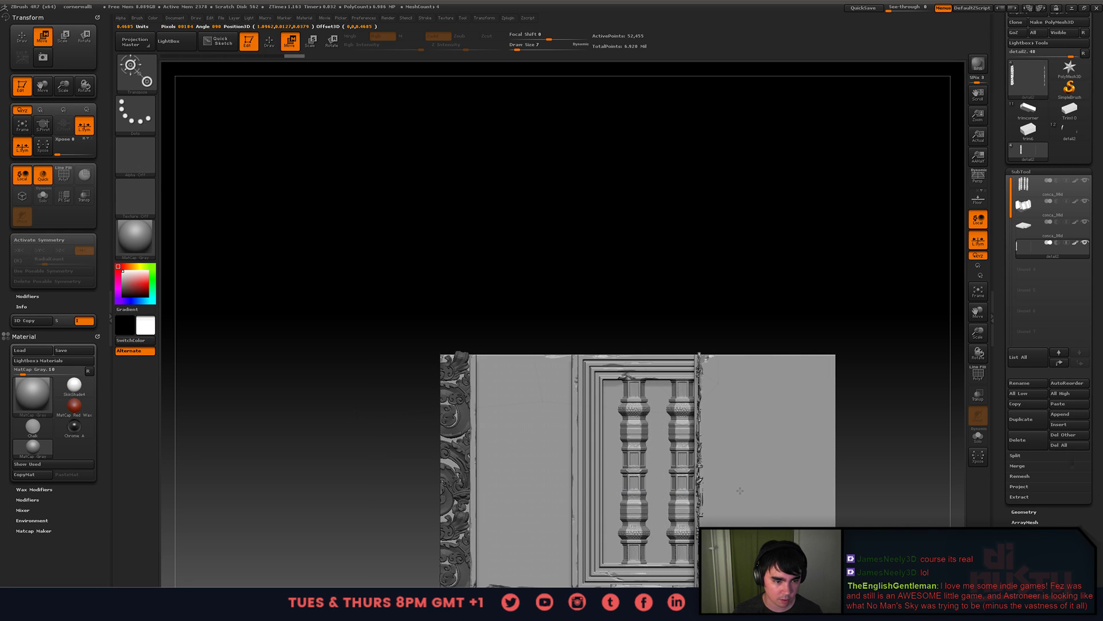
left_click_drag(811, 515, 847, 515)
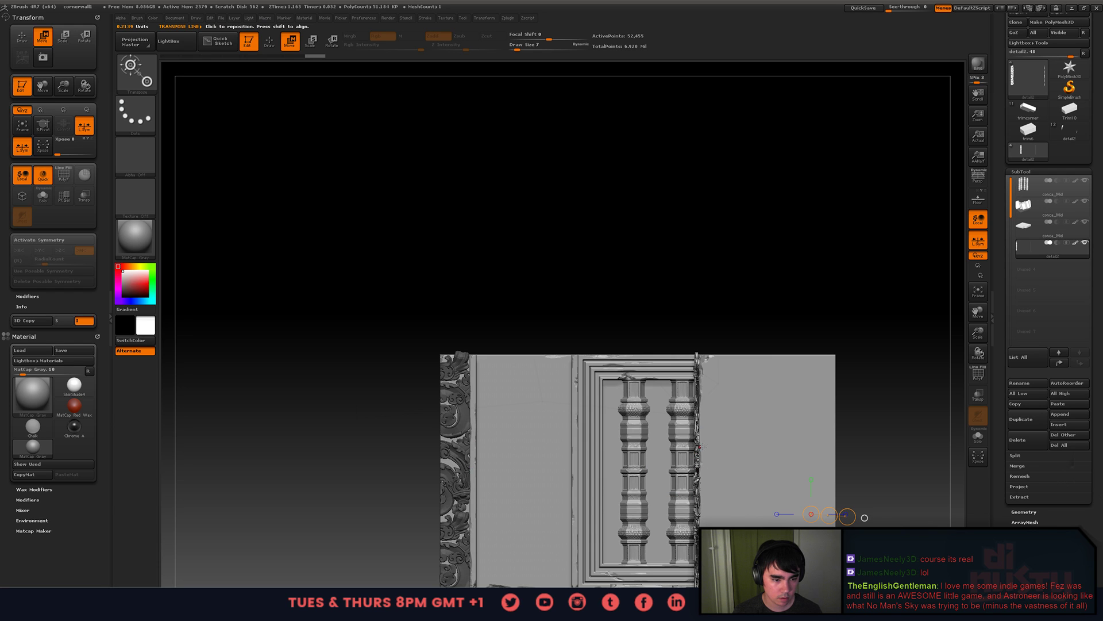
left_click_drag(697, 365, 582, 375, "shift")
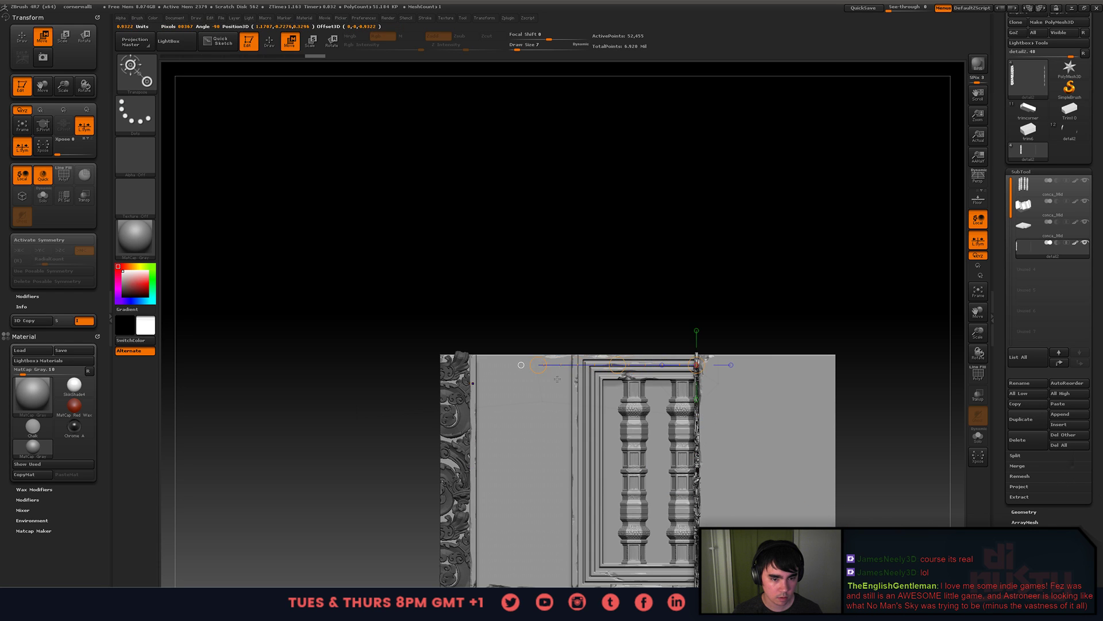
- Nudge the ornament strips to line up with the pilasters and check the fit from several angles
right_click_drag(557, 380, 302, 409)
left_click_drag(688, 290, 861, 290, "shift")
mouse_move(774, 289)
left_mouse_down("shift")
mouse_move(760, 291)
mouse_move(770, 310)
mouse_move(746, 301)
mouse_move(765, 286)
left_mouse_up("shift")
left_click(716, 289)
right_click_drag(638, 325, 756, 317, "ctrl")
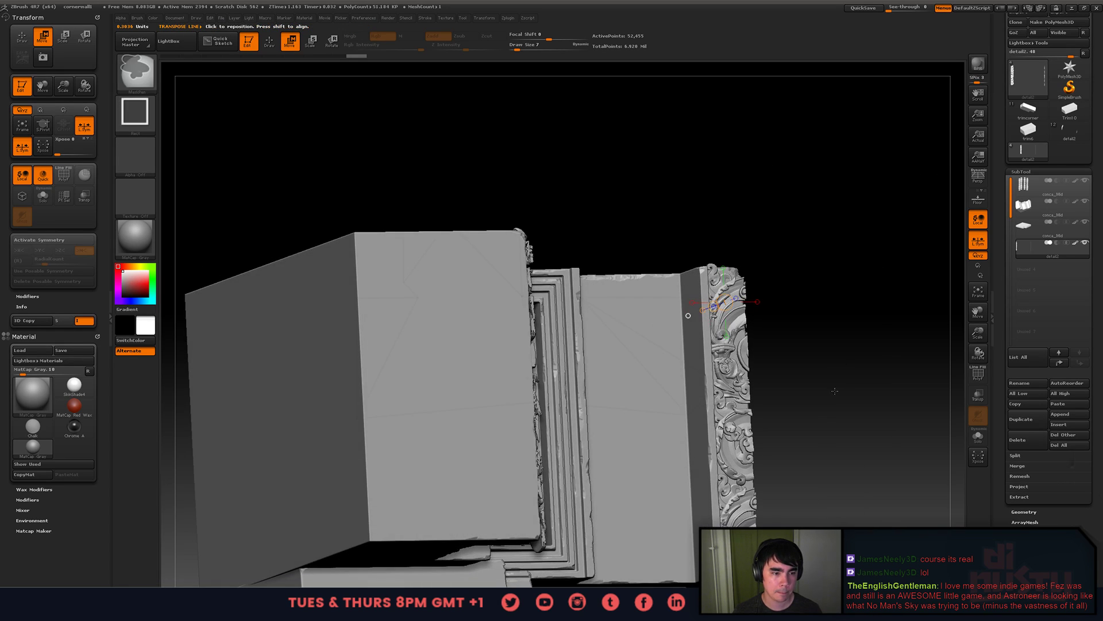
key("q")
right_click_drag(767, 360, 566, 392)
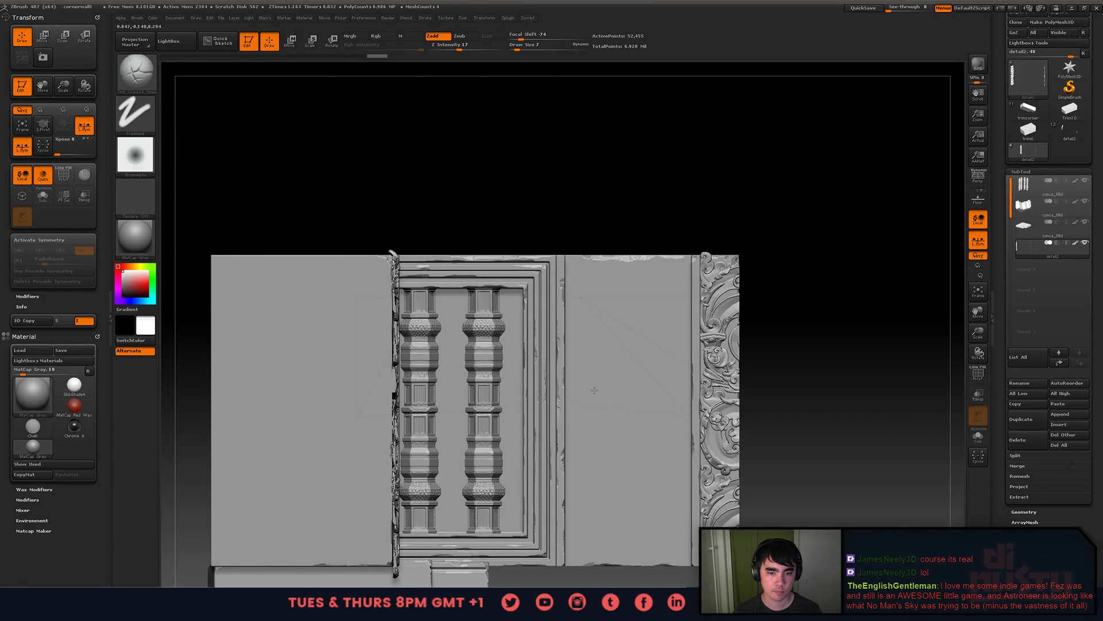
right_click_drag(422, 393, 416, 397, "ctrl")
right_click_drag(417, 397, 683, 380)
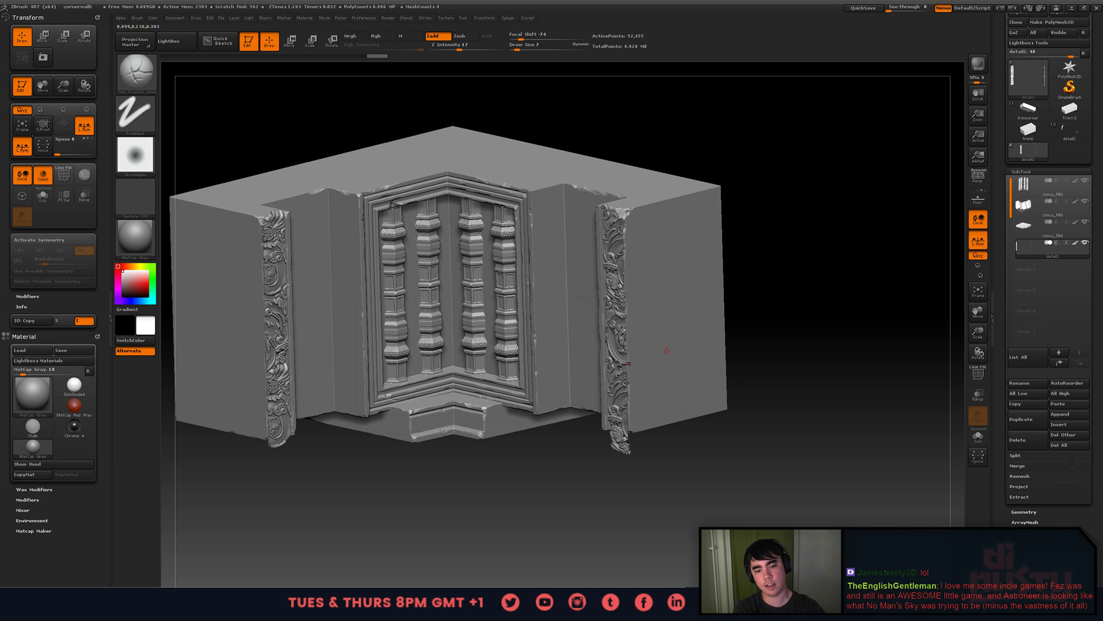
- Select the wall subtool and isolate the section of its upper edge beside the panel frame
right_click_drag(552, 300, 588, 259, "alt")
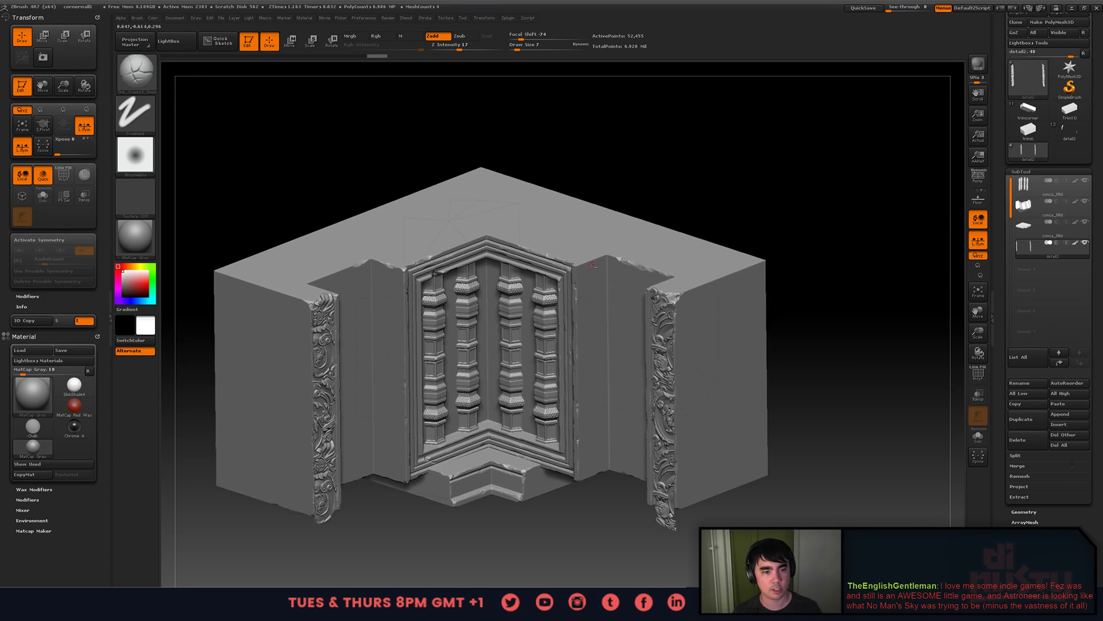
left_click(589, 258, "alt")
left_click_drag(561, 233, 620, 276, "ctrl+shift")
right_click_drag(611, 291, 591, 292, "ctrl")
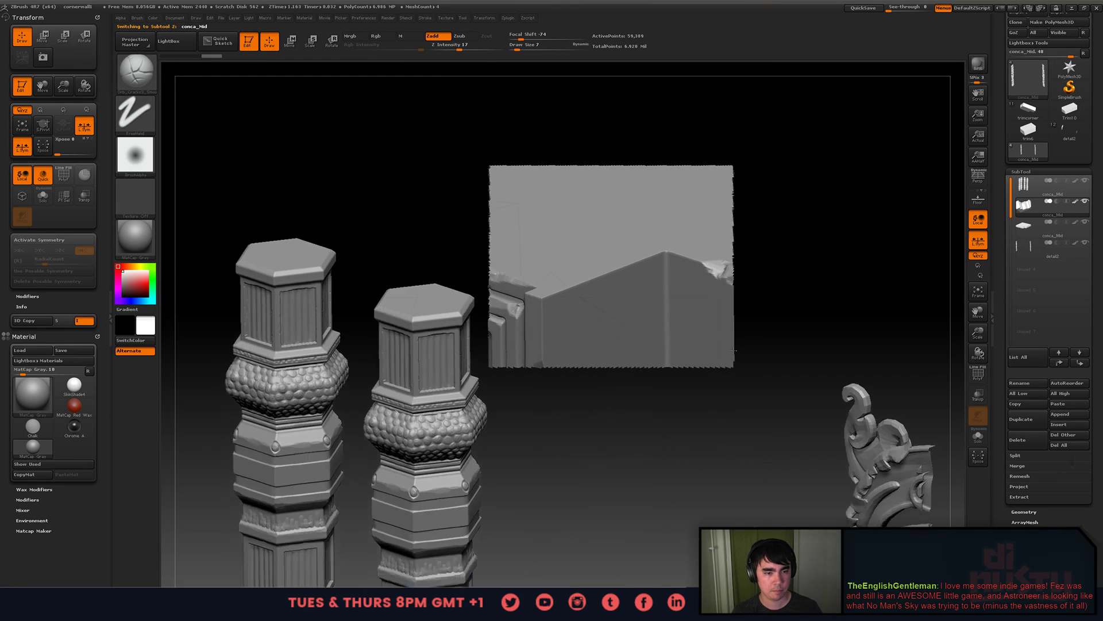
- Choose a subtractive flat brush at draw size 17 and chip the top edge of the isolated wall section
key("b")
left_click(615, 294)
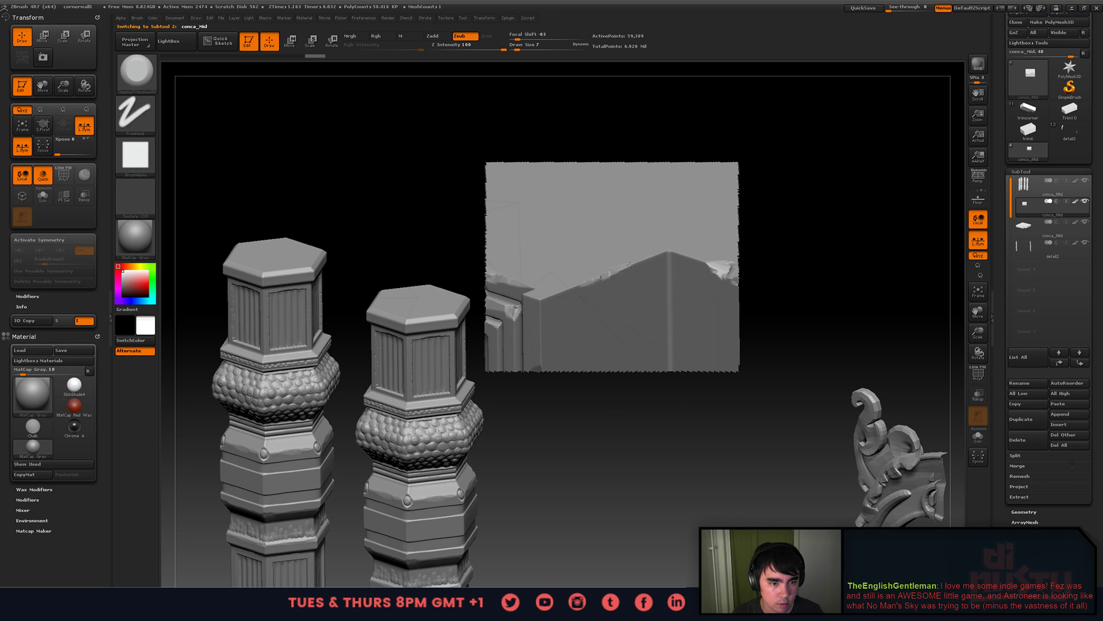
key("]")
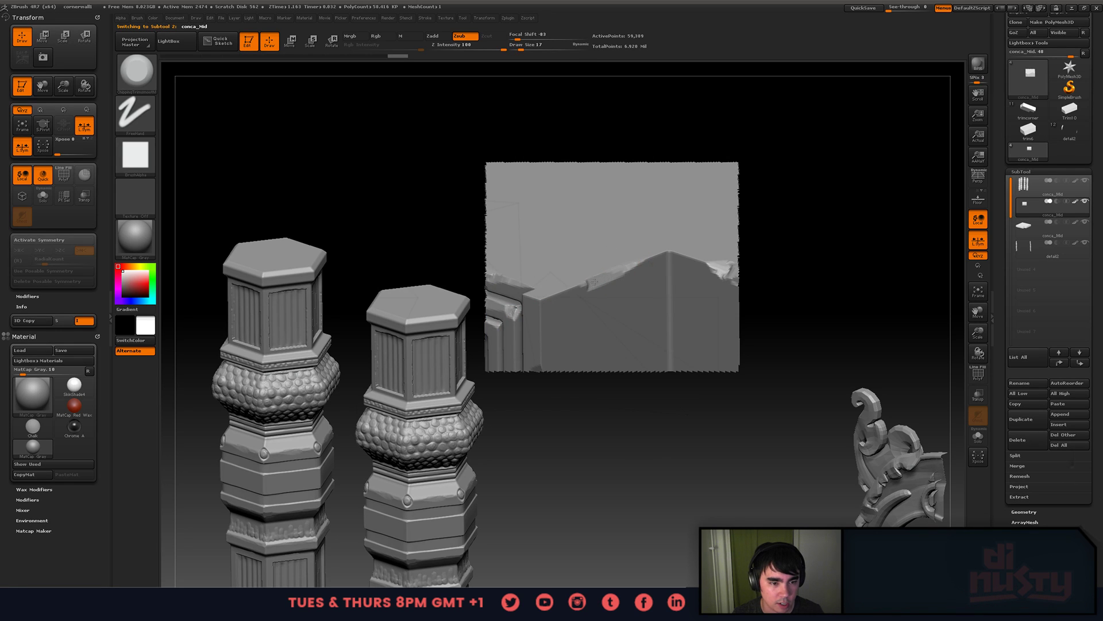
left_click_drag(639, 261, 623, 270)
mouse_move(566, 292)
left_mouse_down()
mouse_move(543, 307)
mouse_move(548, 317)
left_mouse_up()
- Frame the model and unhide the rest of the wall subtool
key("f")
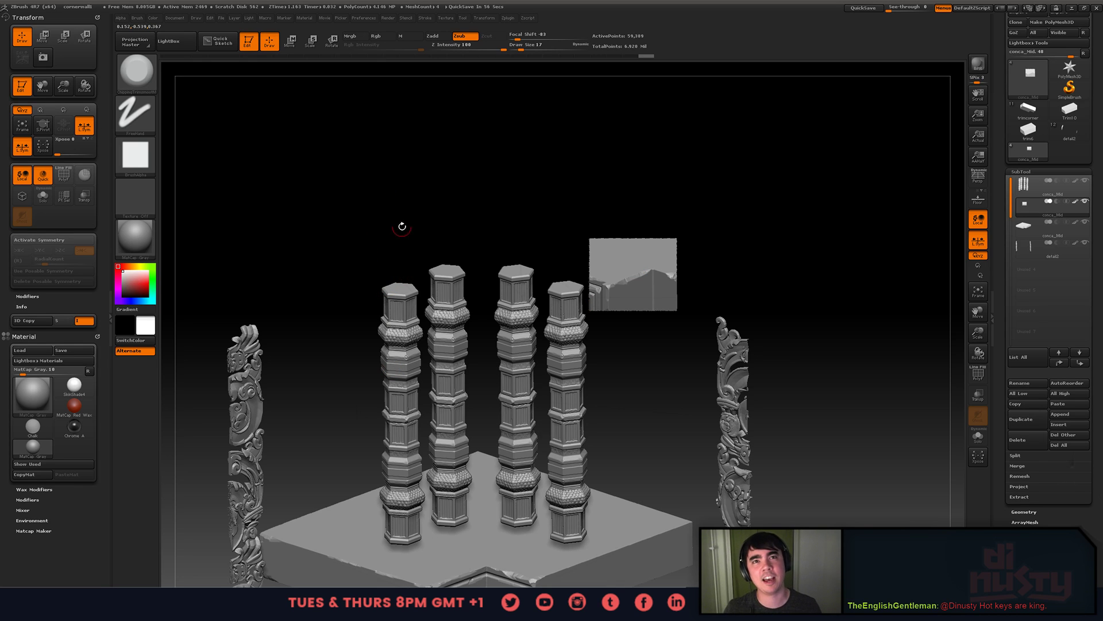
left_click_drag(618, 253, 670, 239, "alt")
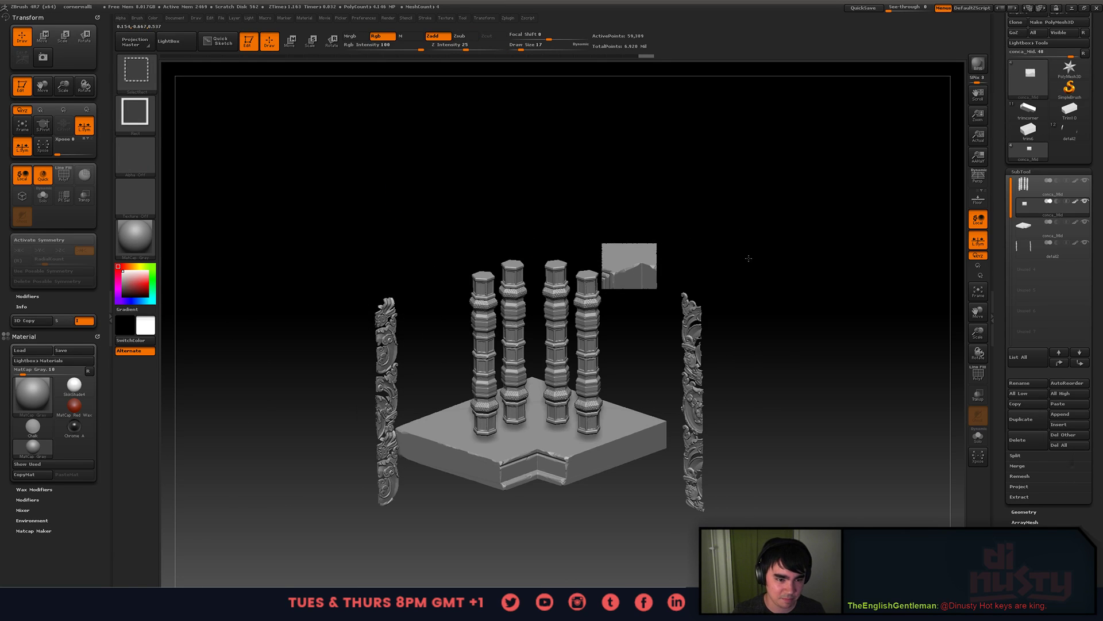
left_click(670, 260, "ctrl+shift")
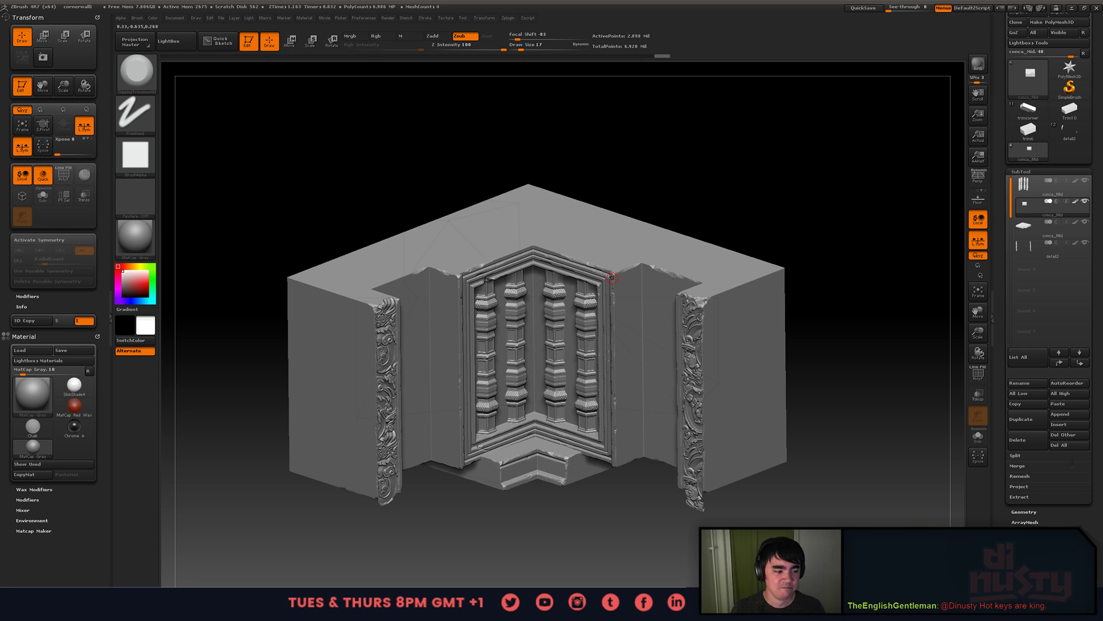
- Inspect the corner wall and its ornament strips from the front and from angled views
left_click_drag(614, 276, 614, 300)
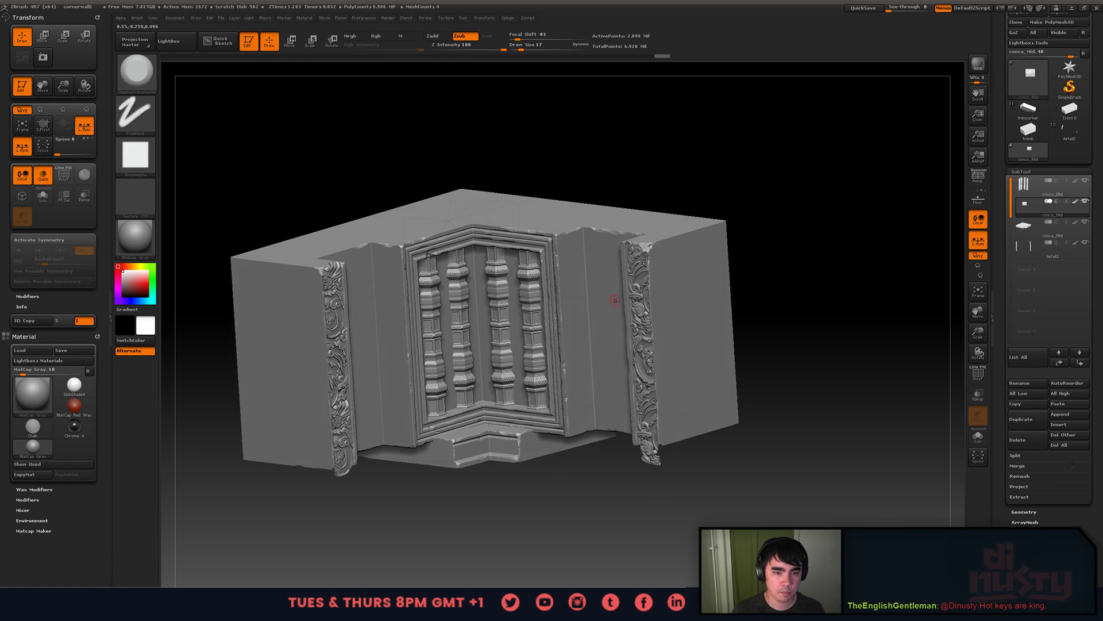
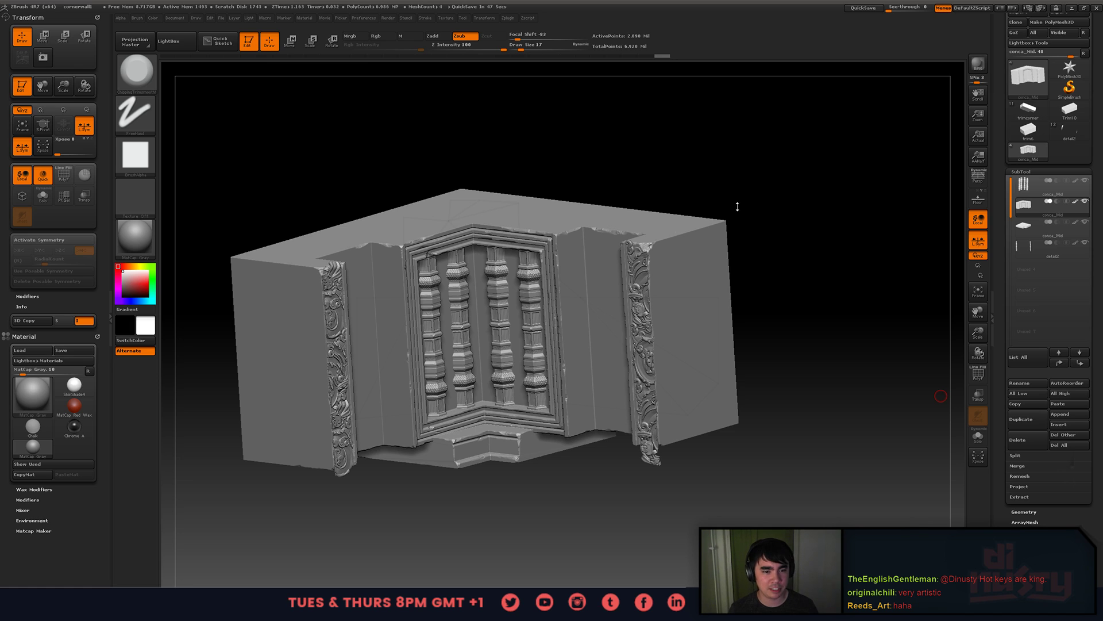
left_click_drag(738, 208, 696, 219)
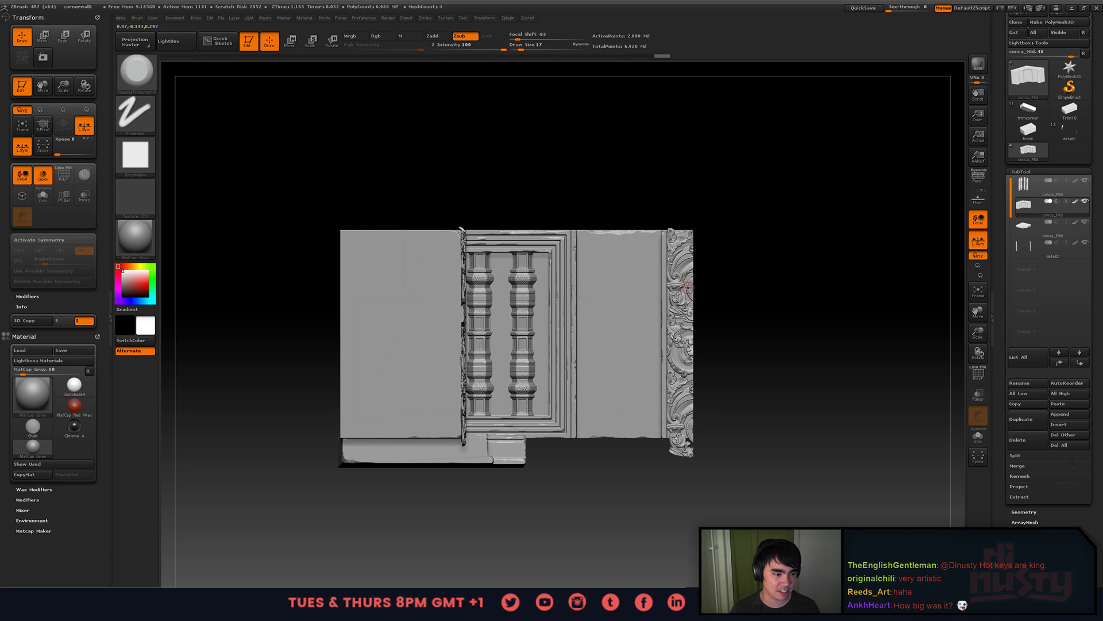
left_click_drag(688, 287, 703, 252, "alt")
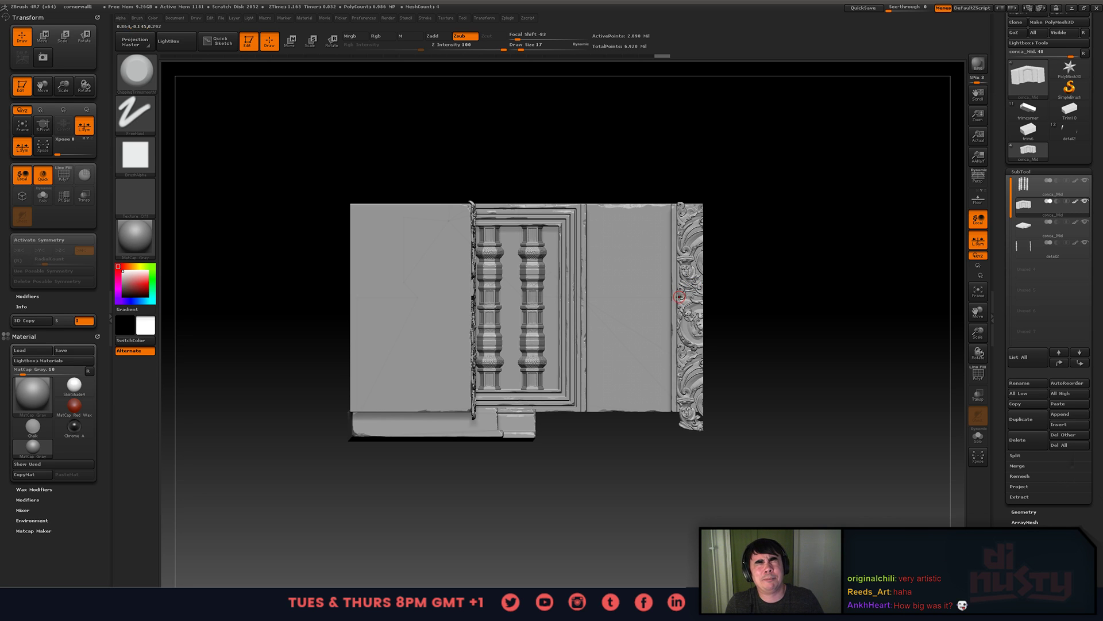
left_click_drag(718, 282, 784, 227)
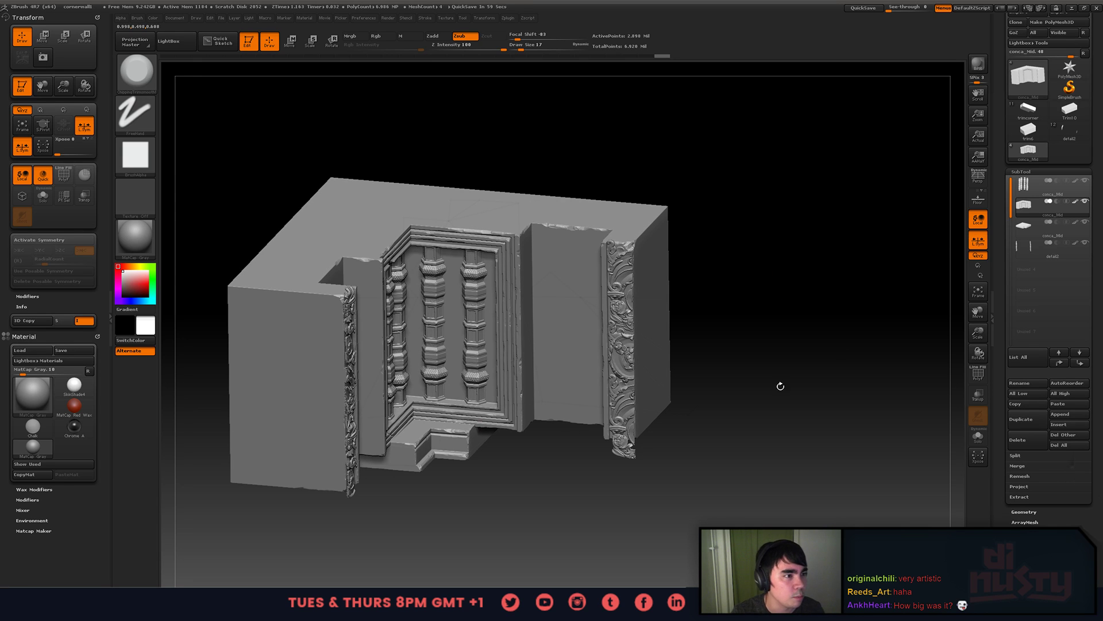
- Open the temple base tool and isolate its top2 capstone subtool
left_click(1056, 127)
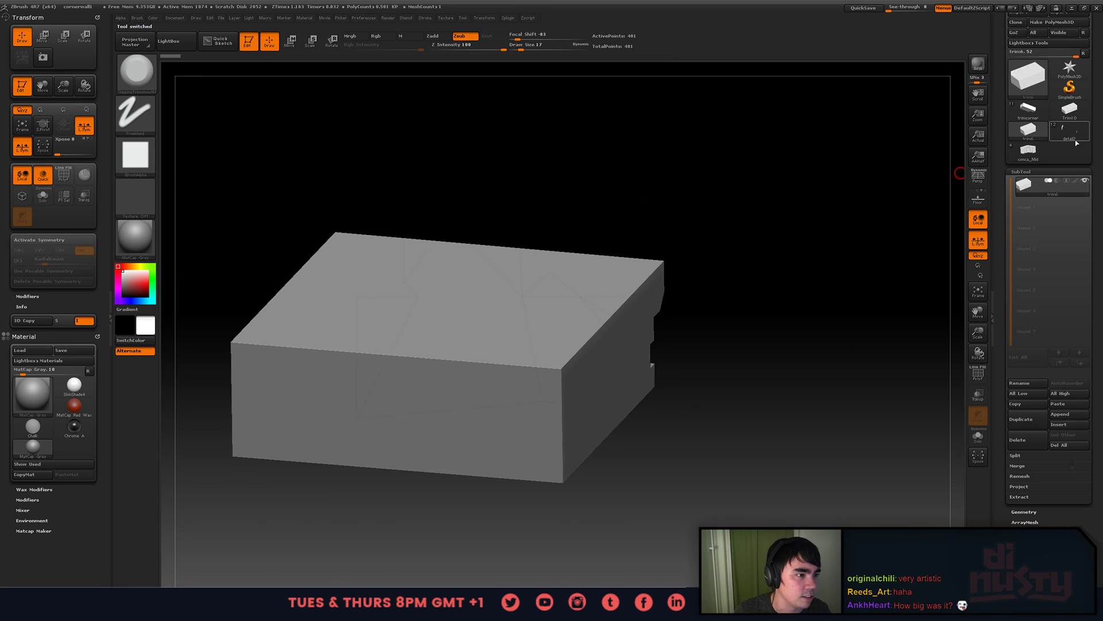
left_click(1065, 133)
left_click_drag(725, 320, 803, 242)
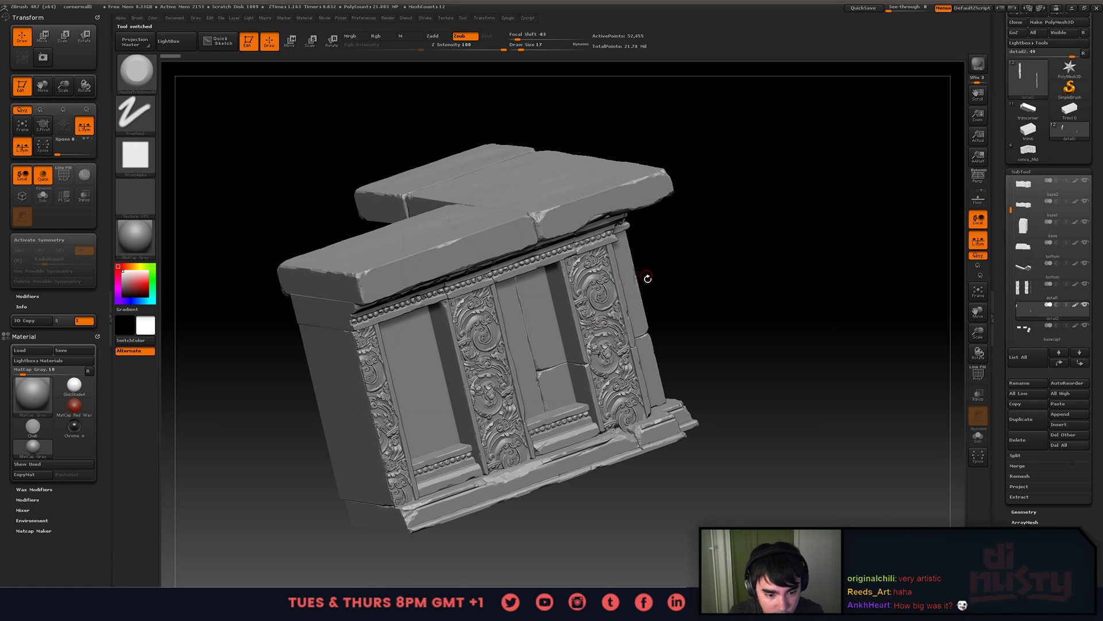
left_click_drag(673, 350, 646, 323, "alt")
left_click_drag(514, 358, 594, 383, "alt")
left_click_drag(627, 262, 522, 271)
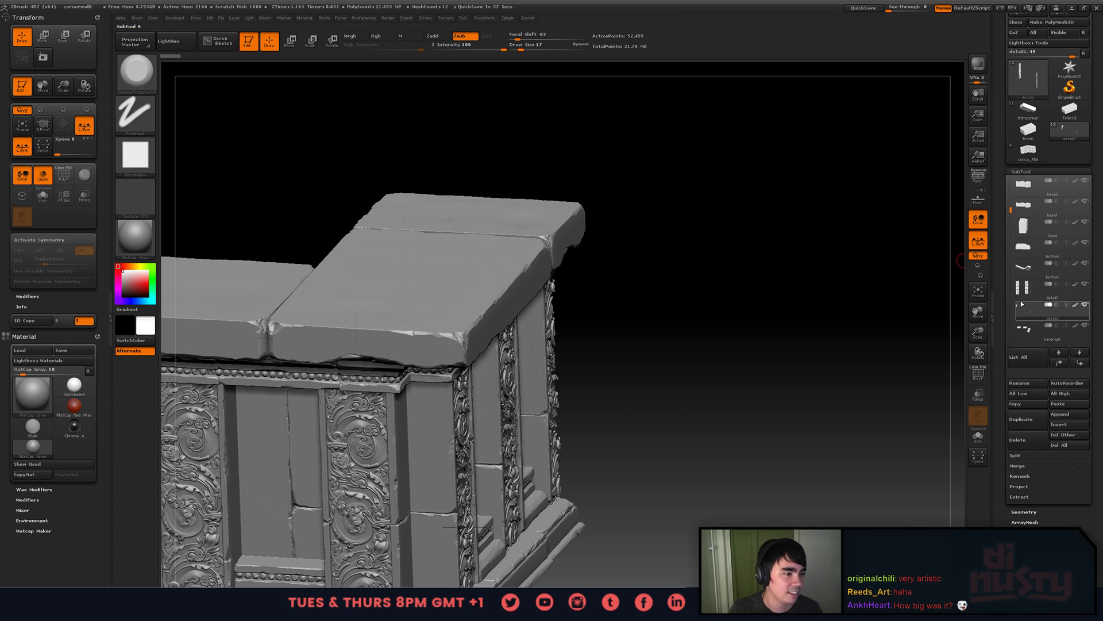
left_click(553, 231, "alt")
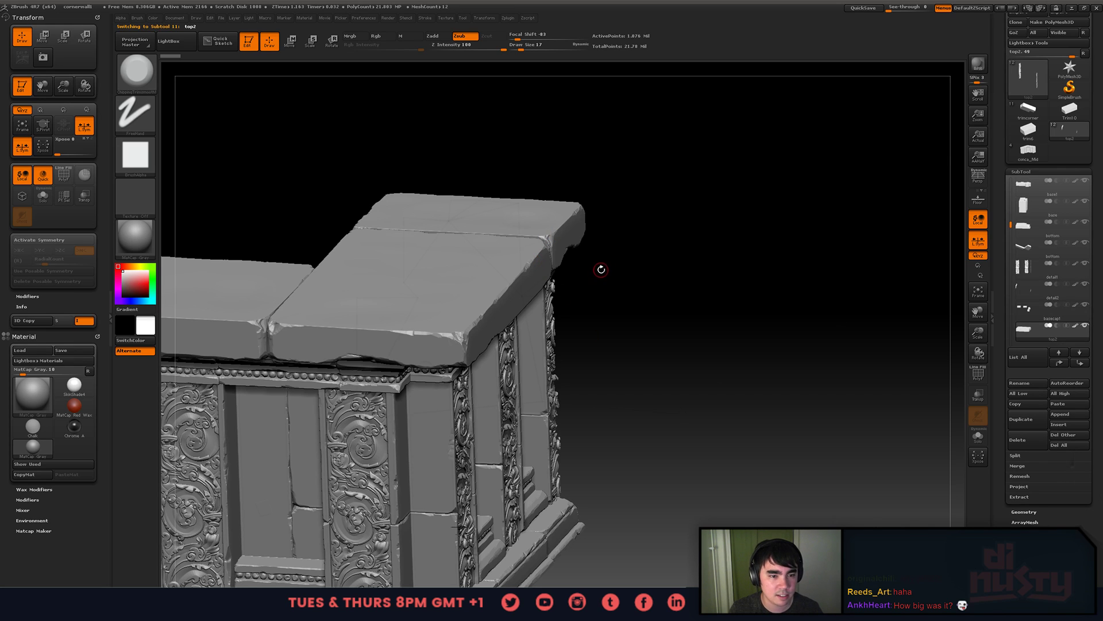
left_click(1084, 326)
left_click_drag(521, 323, 619, 316, "alt")
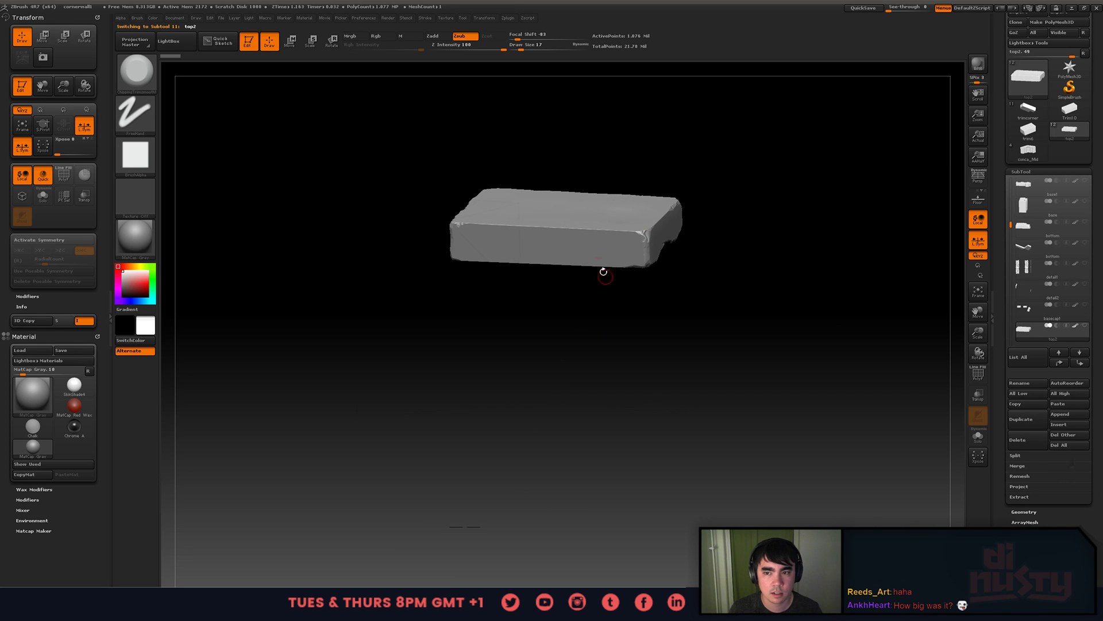
- Check the isolated capstone's chipped edges with symmetry toggled, and copy the top2 subtool
key("x")
key("x")
mouse_move(692, 239)
left_mouse_down()
mouse_move(647, 276)
mouse_move(644, 228)
mouse_move(615, 271)
left_mouse_up()
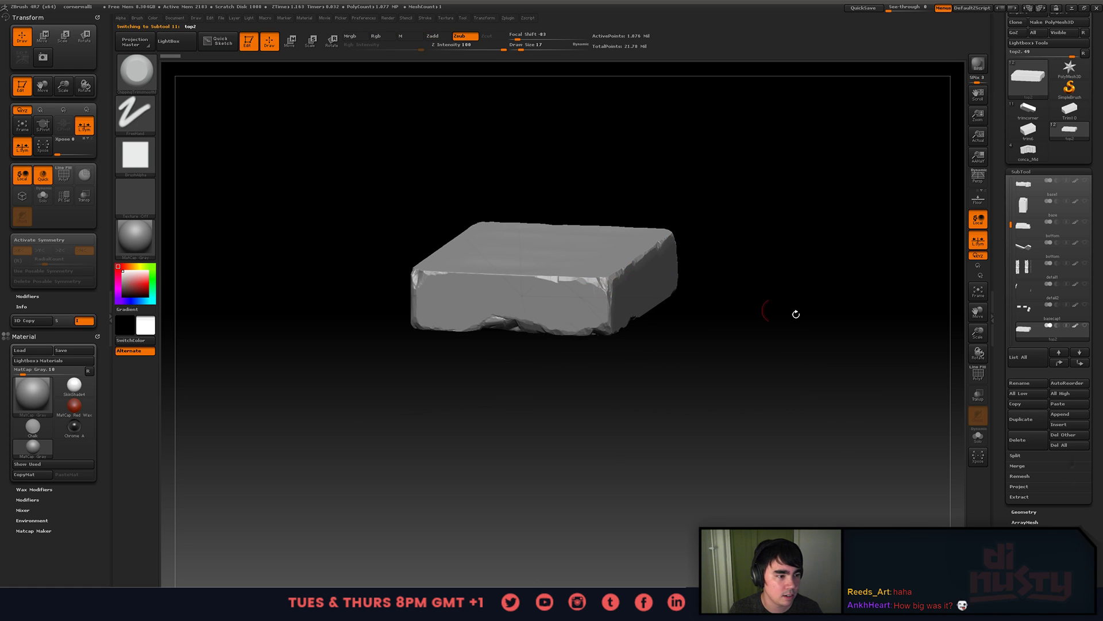
key("ctrl+shift")
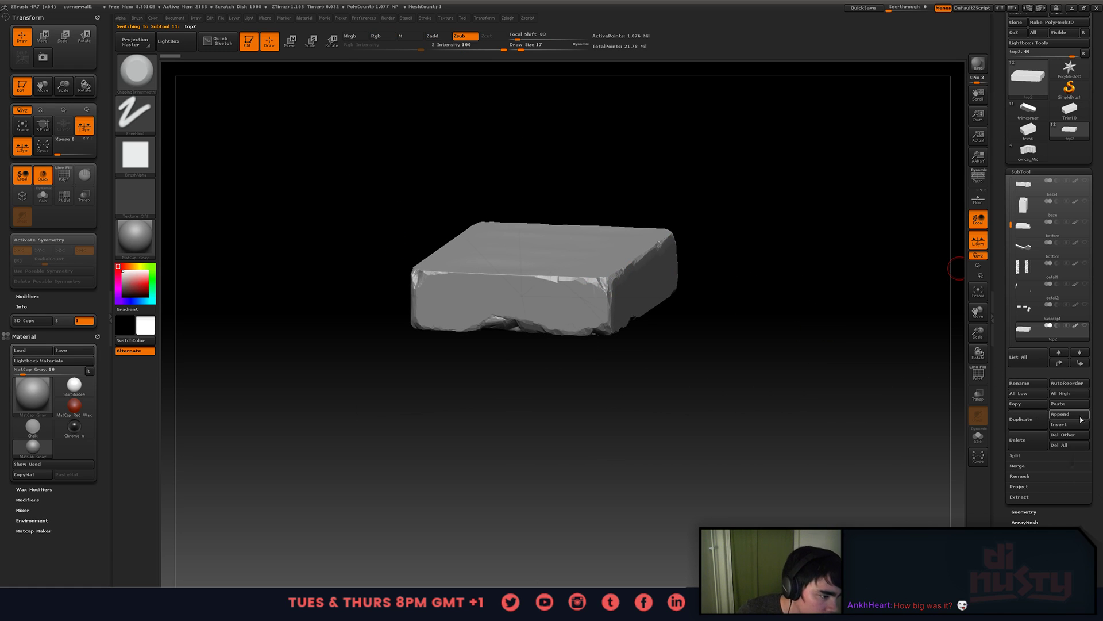
left_click_drag(1006, 244, 1005, 275)
mouse_move(1025, 268)
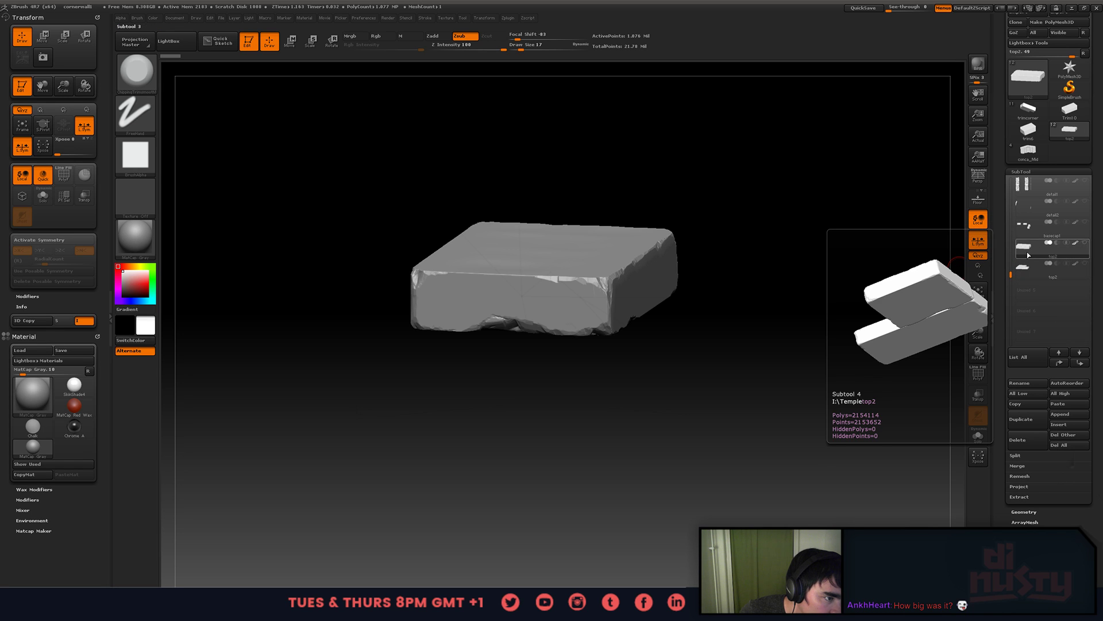
mouse_move(1029, 245)
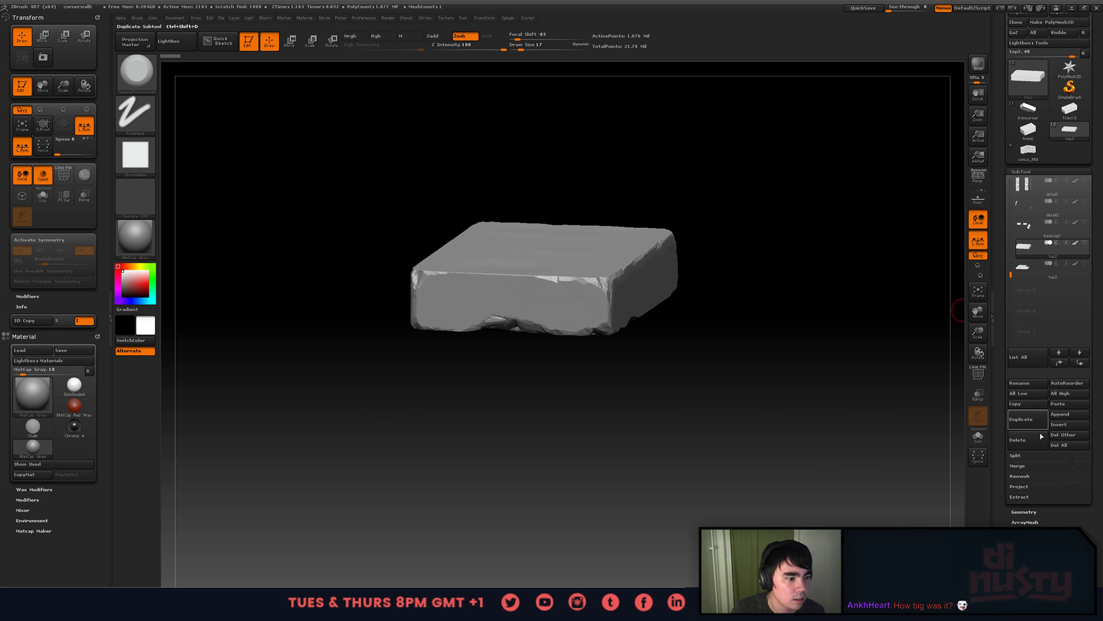
left_click(1028, 404)
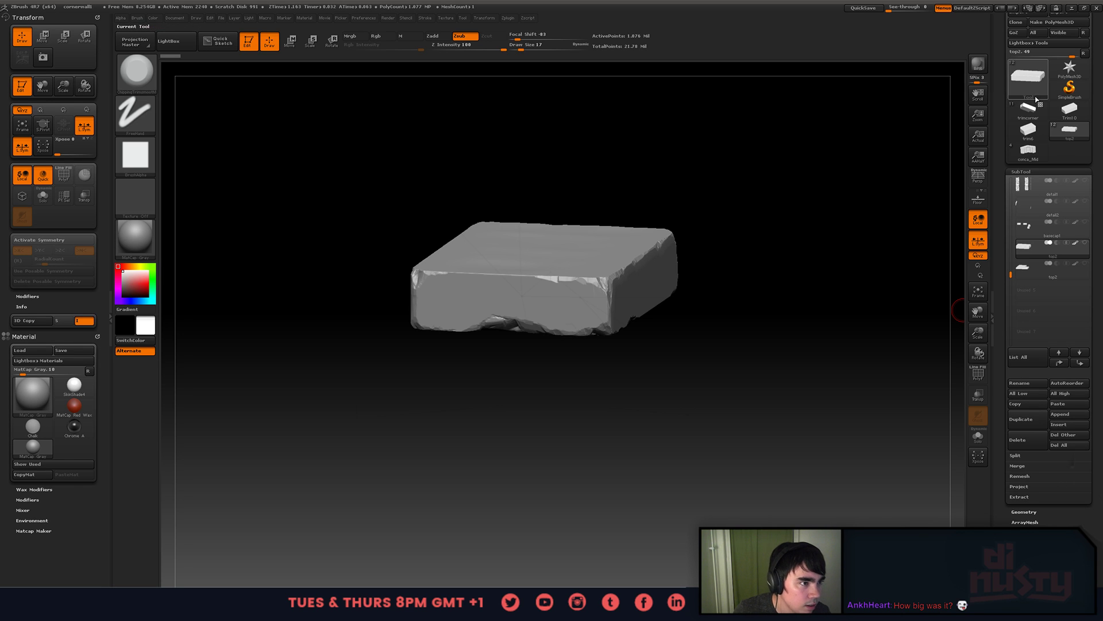
- Return to the corner wall tool, paste the copied top2 capstone as a subtool, and view it from above in Move mode
mouse_move(1043, 73)
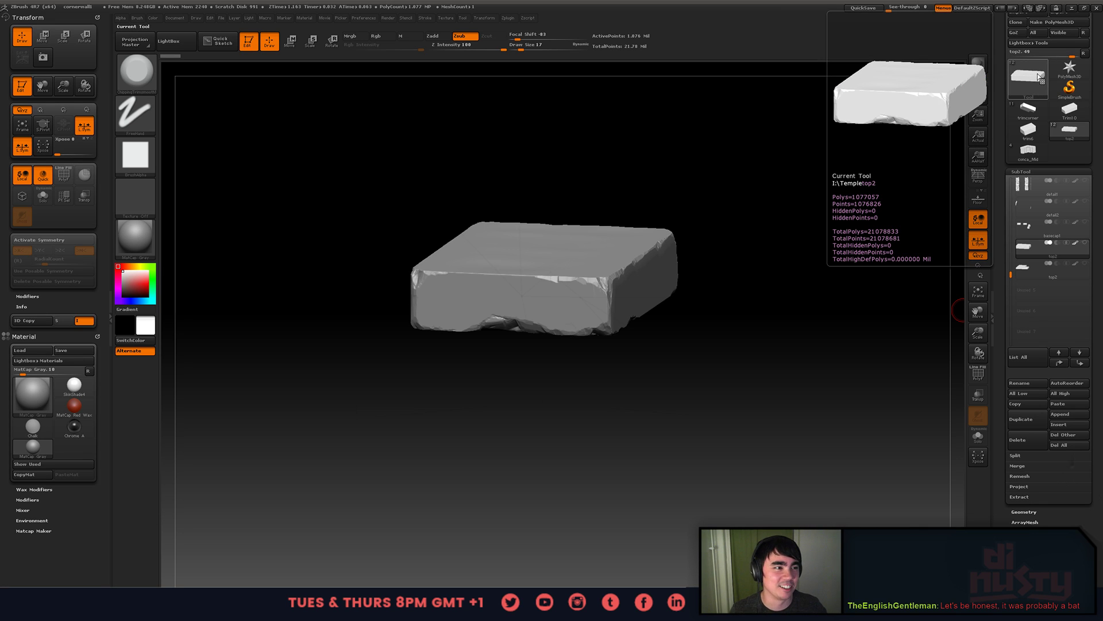
mouse_move(1037, 112)
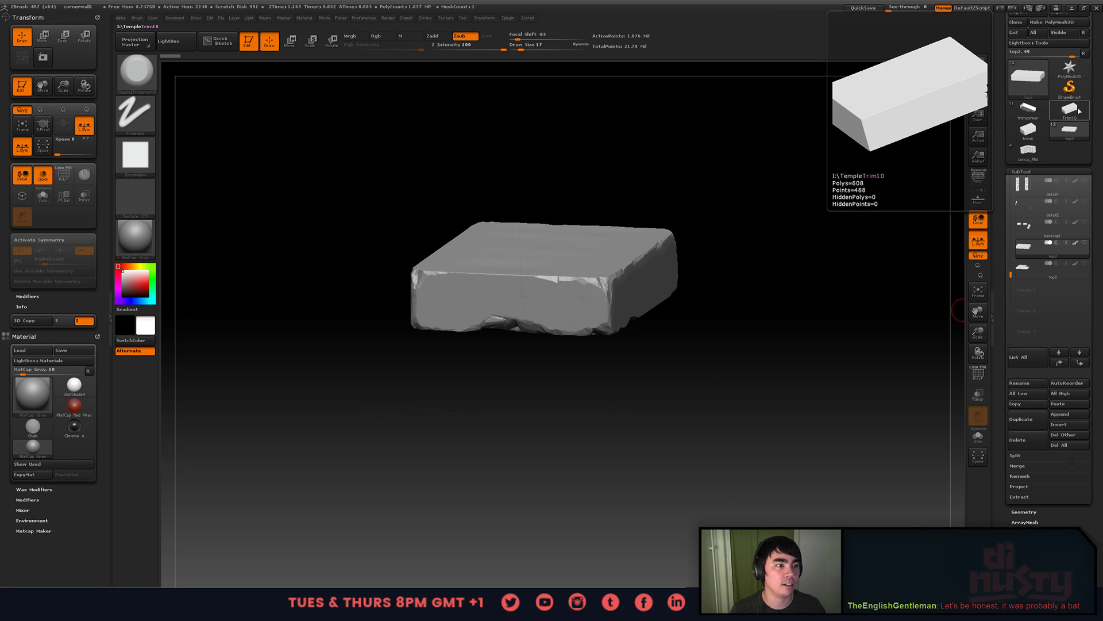
left_click(1060, 113)
left_click(1062, 134)
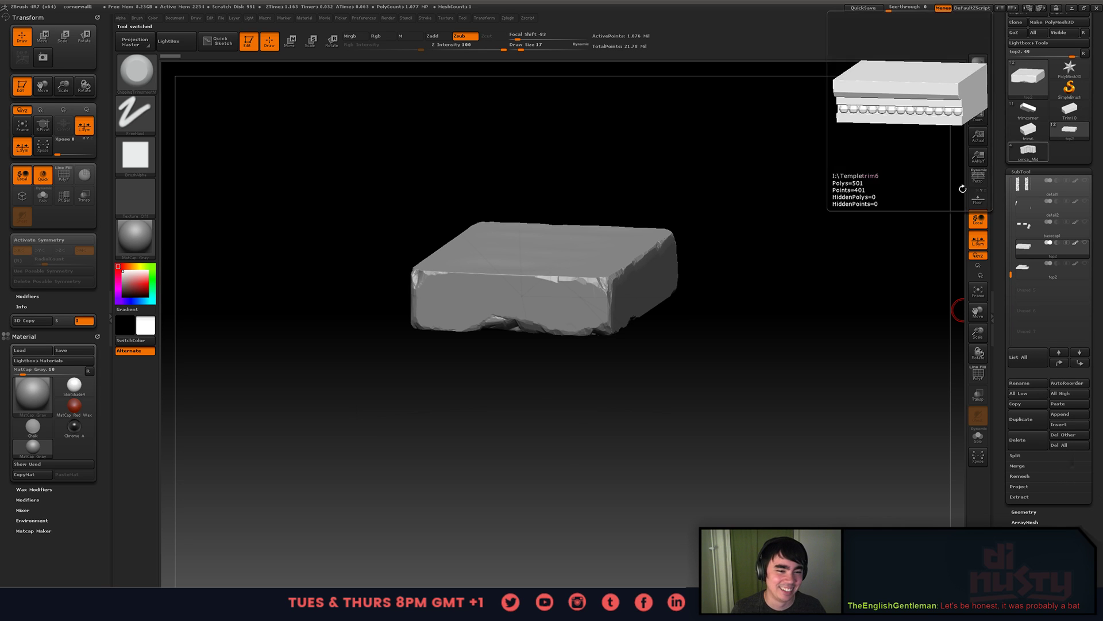
left_click(1028, 76)
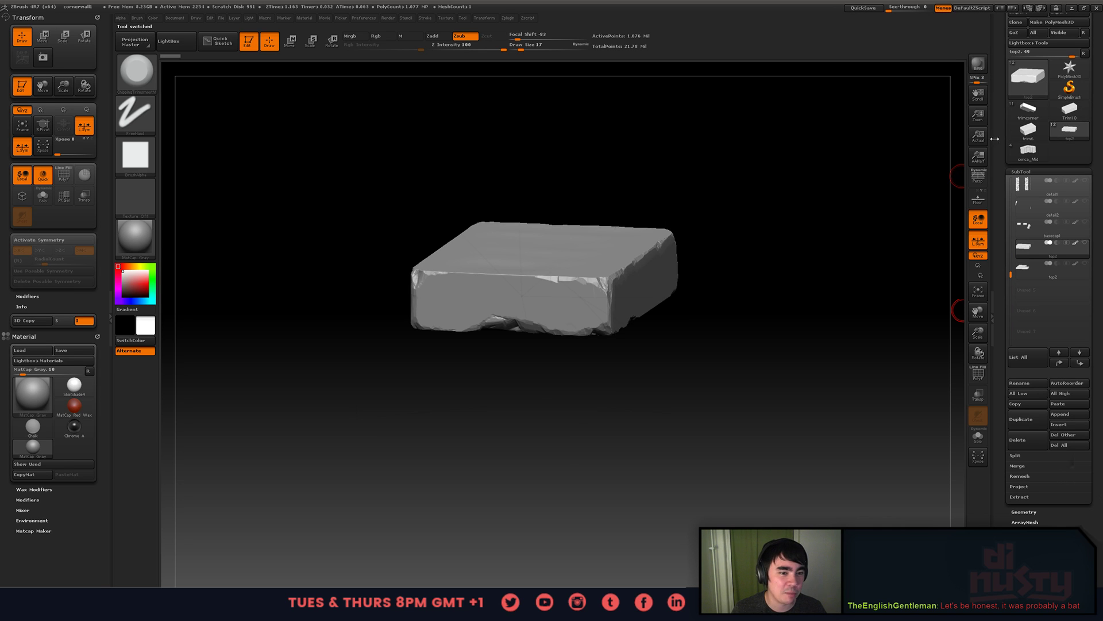
left_click(1028, 109)
left_click(1028, 130)
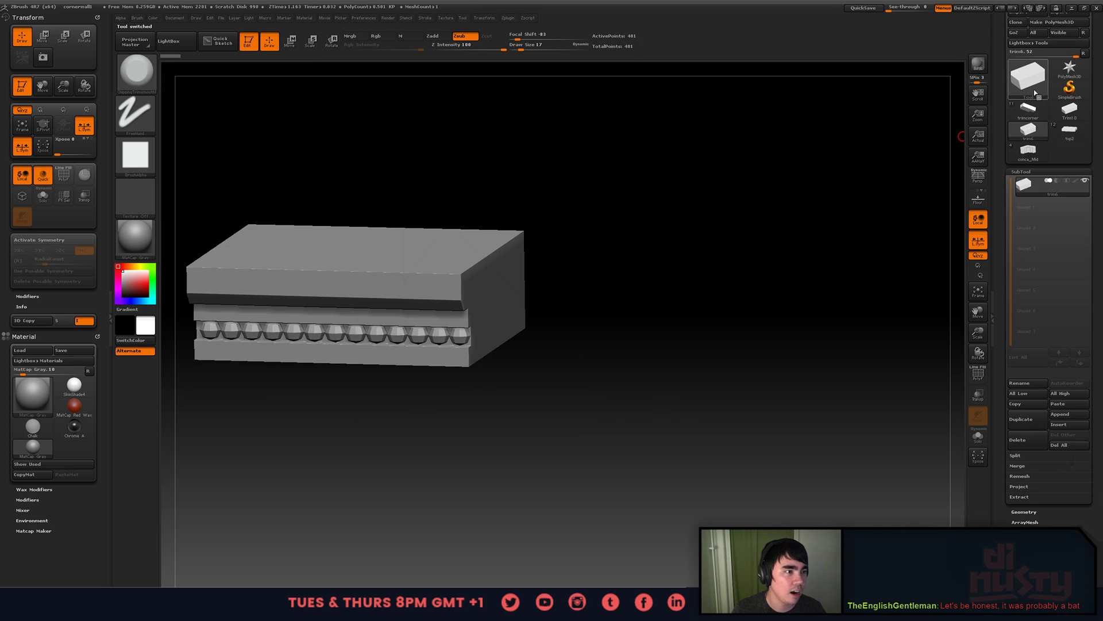
left_click(1029, 151)
left_click_drag(729, 285, 956, 288)
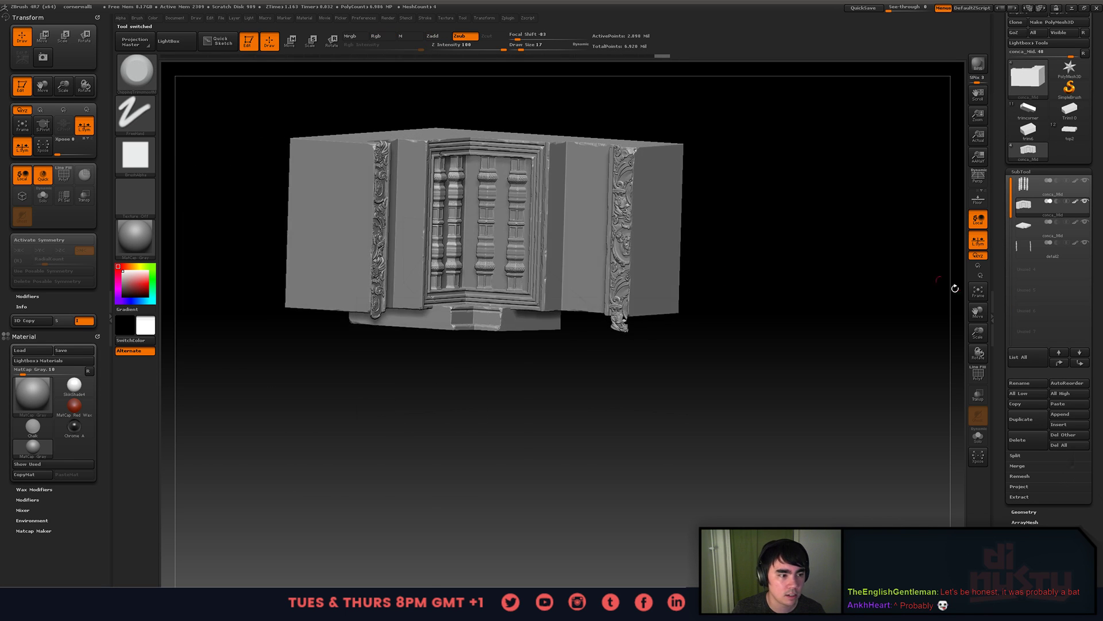
left_click(1066, 403)
mouse_move(942, 339)
left_mouse_down()
mouse_move(634, 374)
mouse_move(655, 239)
left_mouse_up()
key("w")
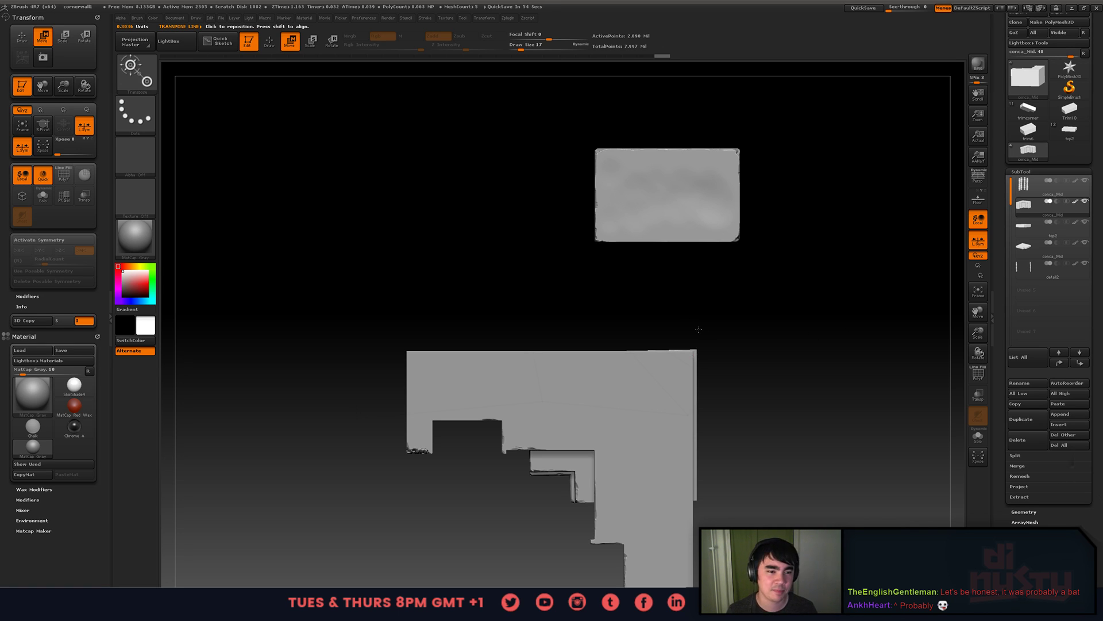
- Switch to MODO and show the remaining hidden meshes of the Concave group
key("alt+Tab")
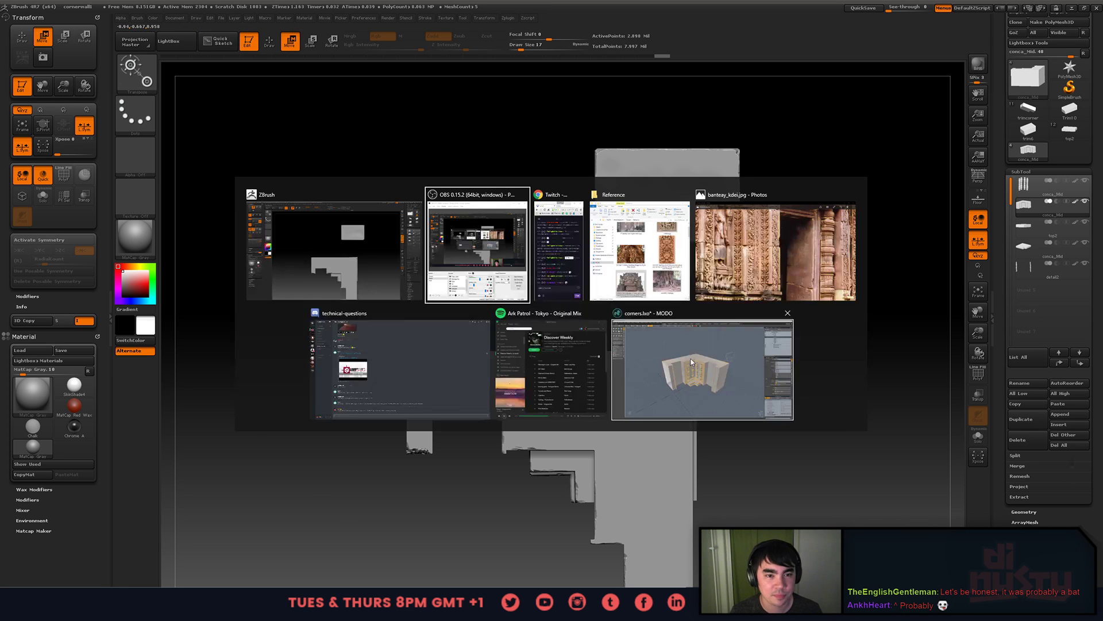
left_click(688, 354)
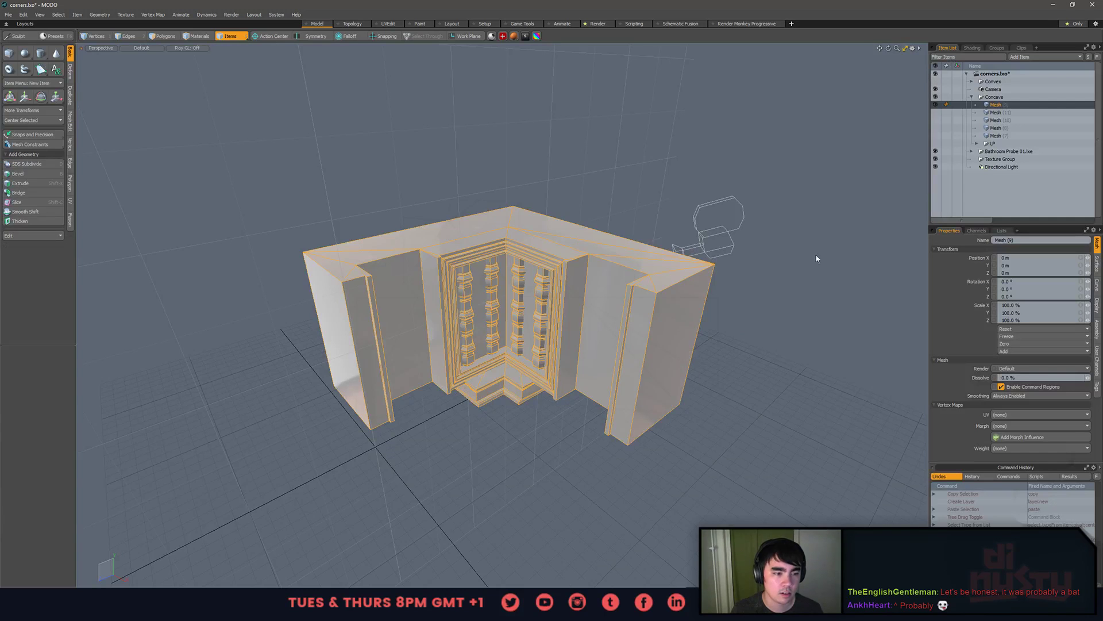
left_click(936, 112)
left_click(935, 120)
left_click(935, 128)
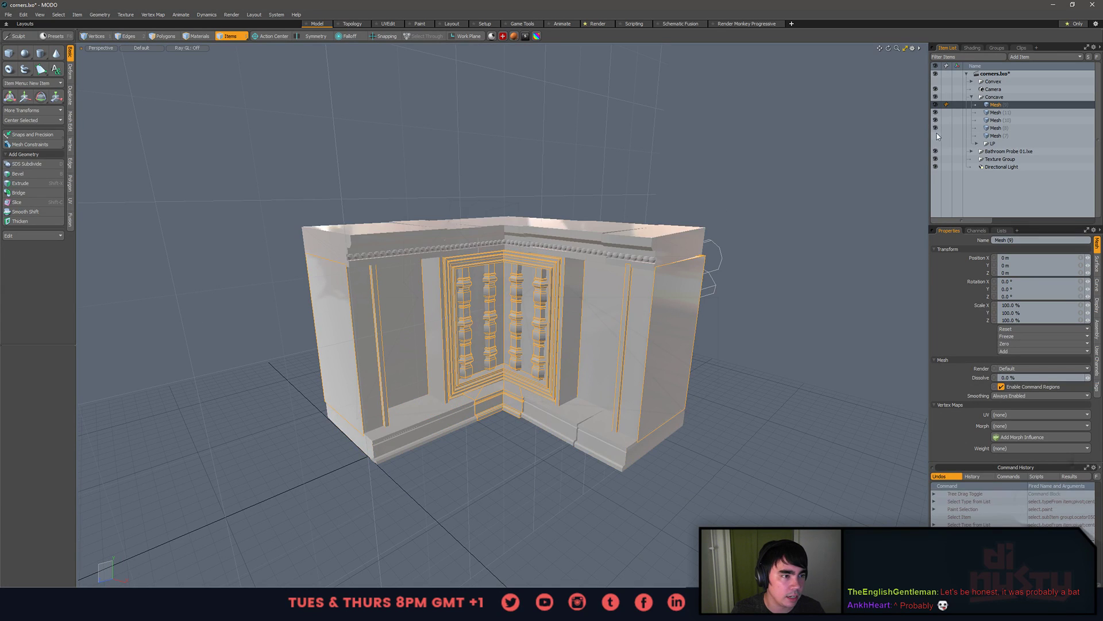
left_click(936, 136)
- Select all polygons of the capstone slabs on top of the corner wall
left_click(879, 172)
left_click(651, 234)
left_click_drag(651, 234, 600, 261, "alt")
key("3")
double_click(618, 259)
left_click_drag(549, 221, 587, 200, "shift")
key("]")
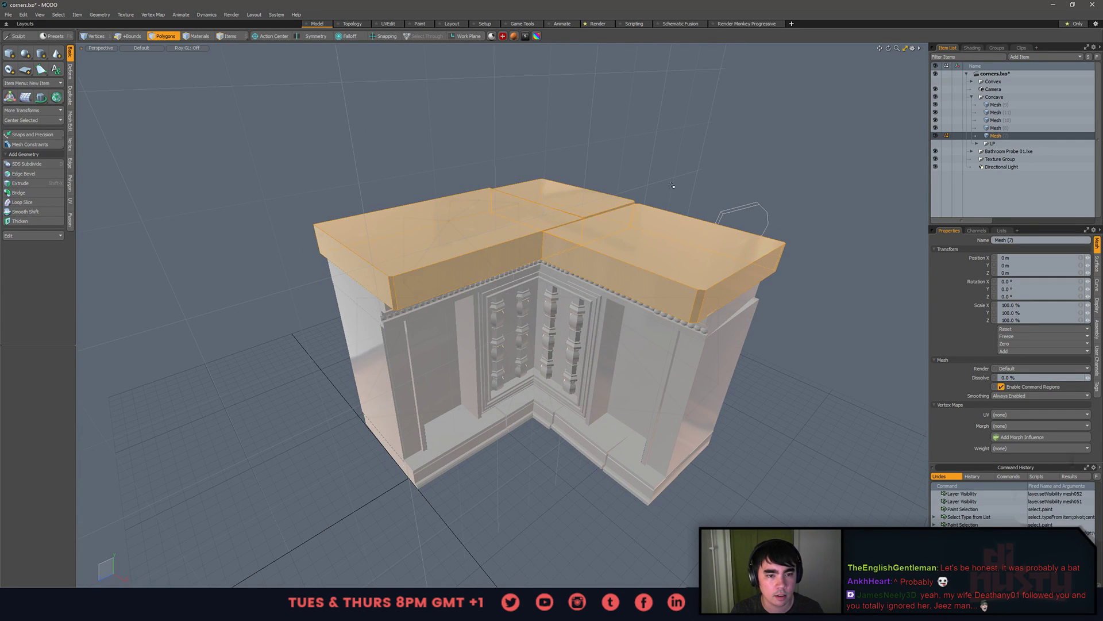
left_click_drag(677, 185, 657, 196, "alt+shift")
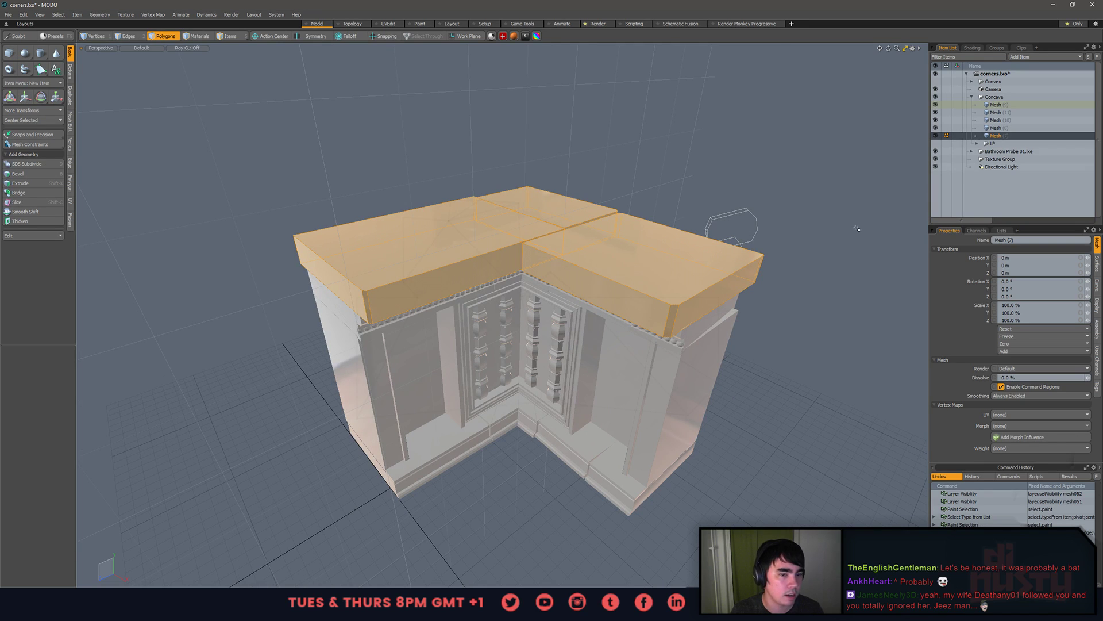
left_click(807, 281)
left_click(776, 253)
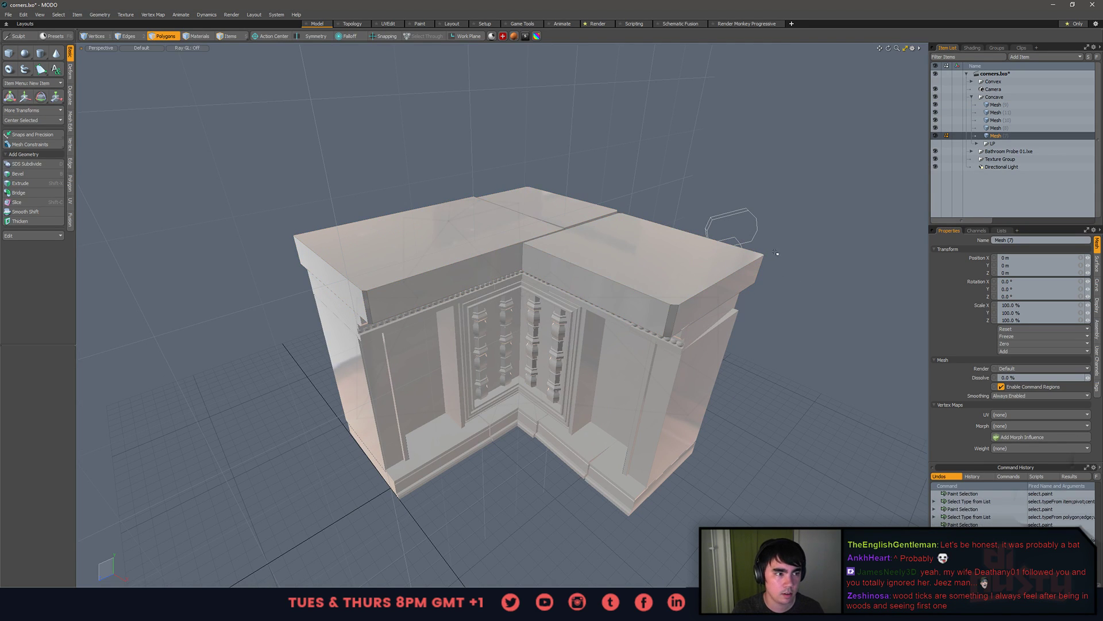
key("ctrl+z")
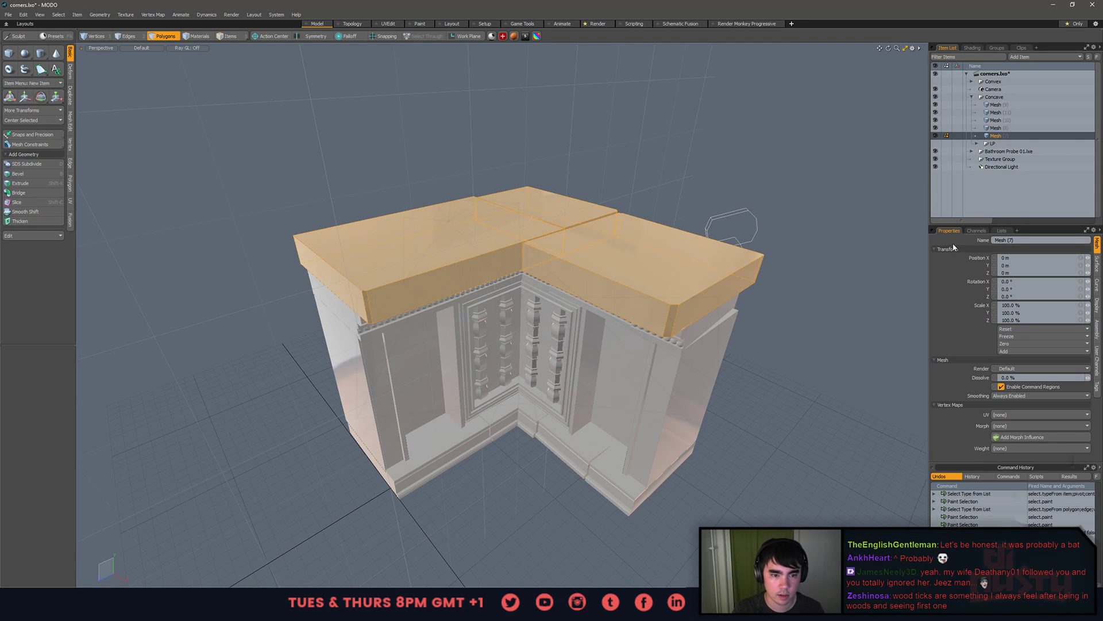
- Export the capstone slab mesh layer of the concave corner to a file
right_click(1015, 137)
left_click(1041, 175)
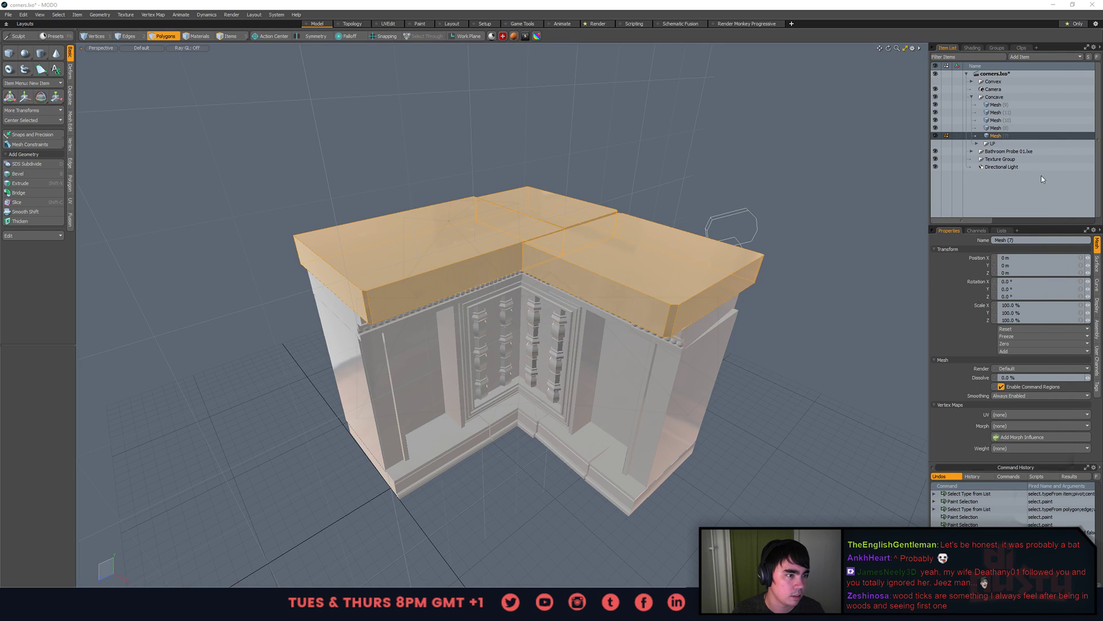
left_click(635, 291)
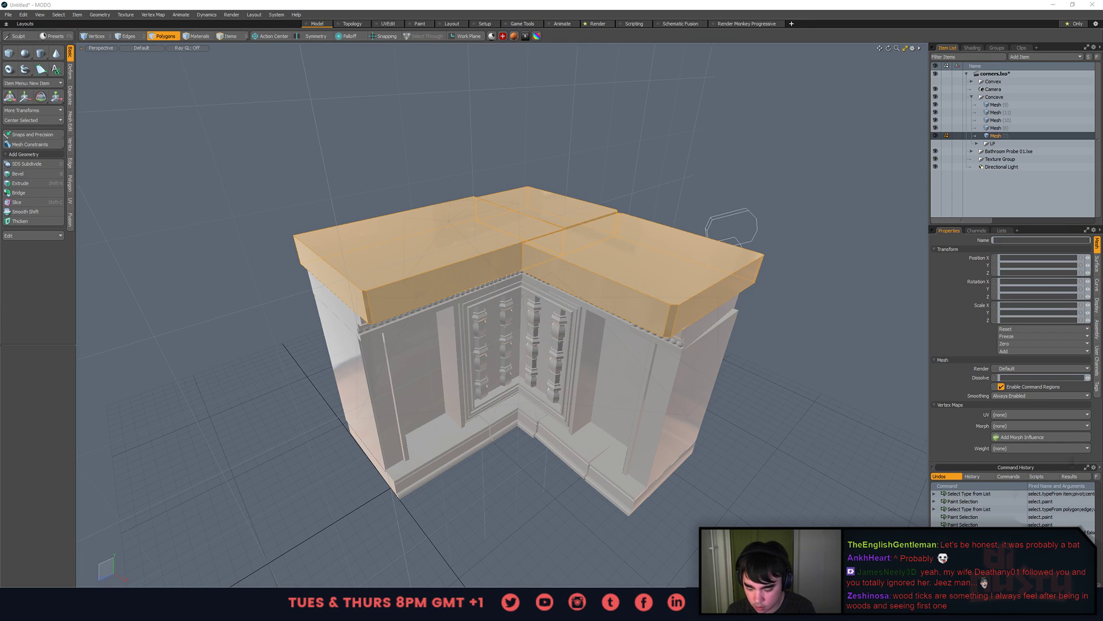
key("5")
- Switch to ZBrush, append a Cone3D subtool and replace it with the exported capstone mesh, imported as symmetrical triangles only
key("alt+Tab")
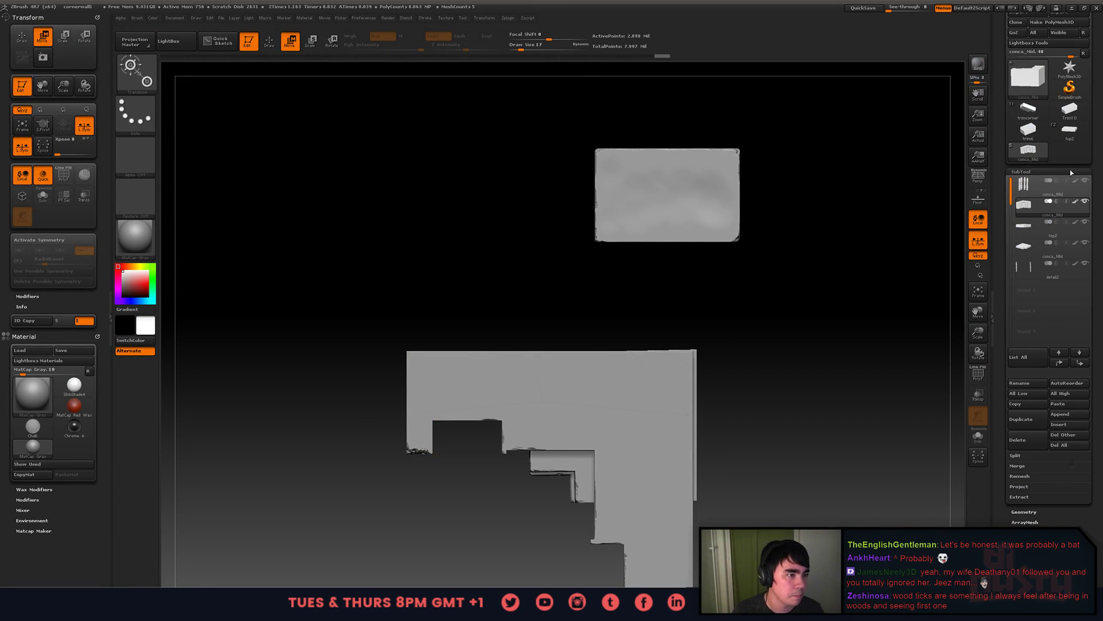
left_click(1061, 413)
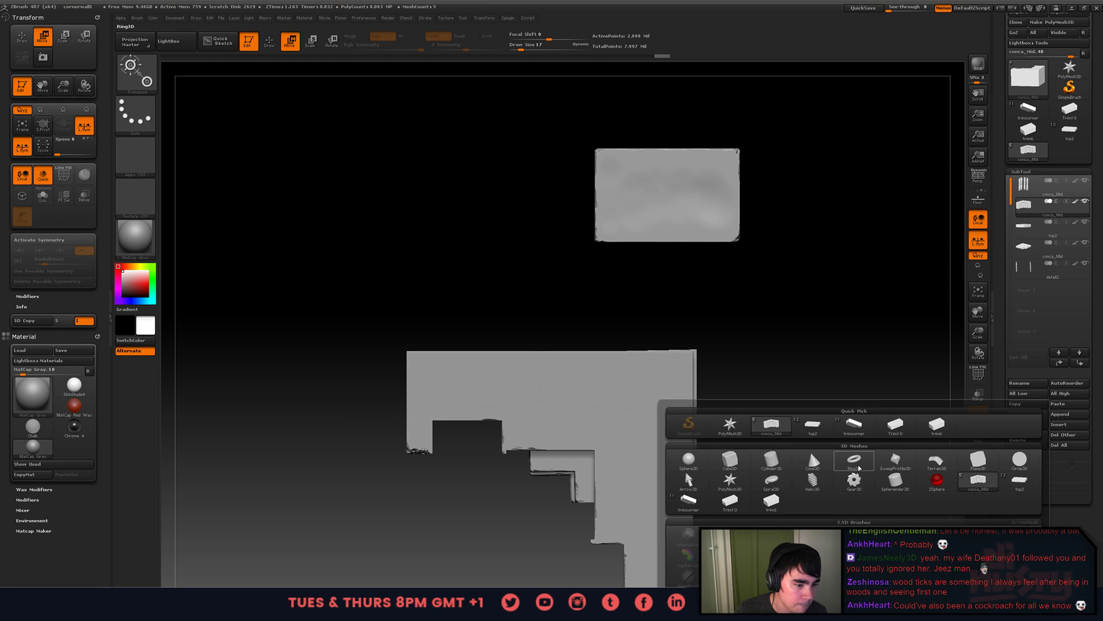
left_click(812, 460)
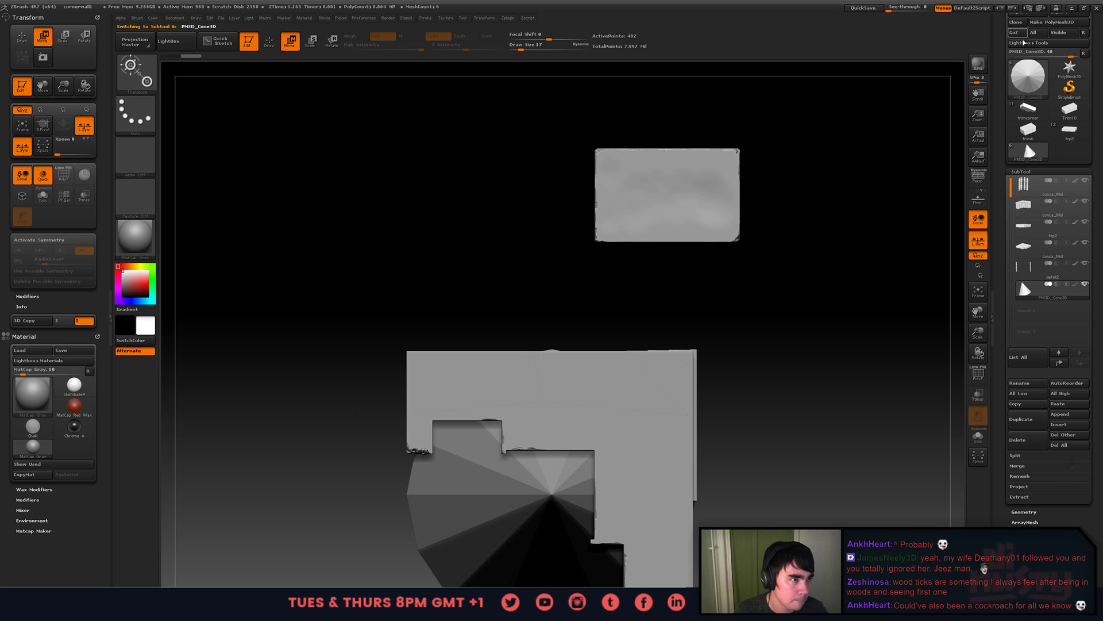
left_click_drag(1002, 26, 1015, 56)
left_click(1020, 52)
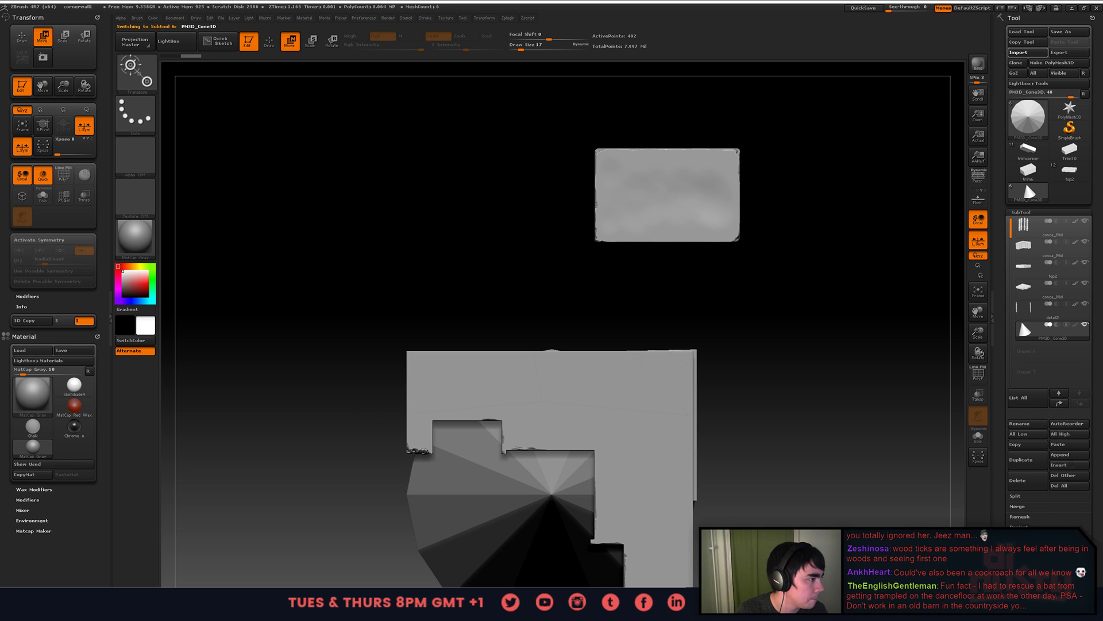
left_click(1031, 72)
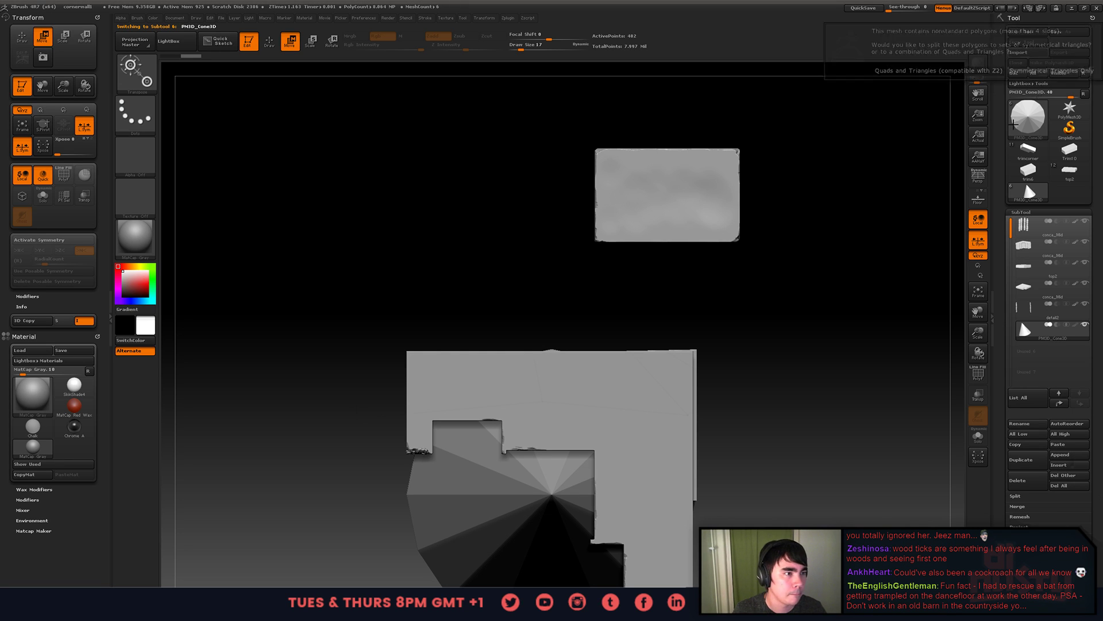
- Select the pasted top2 capstone and move it to the end of the subtool order, below the imported capstone mesh
left_click_drag(837, 362, 818, 263, "alt")
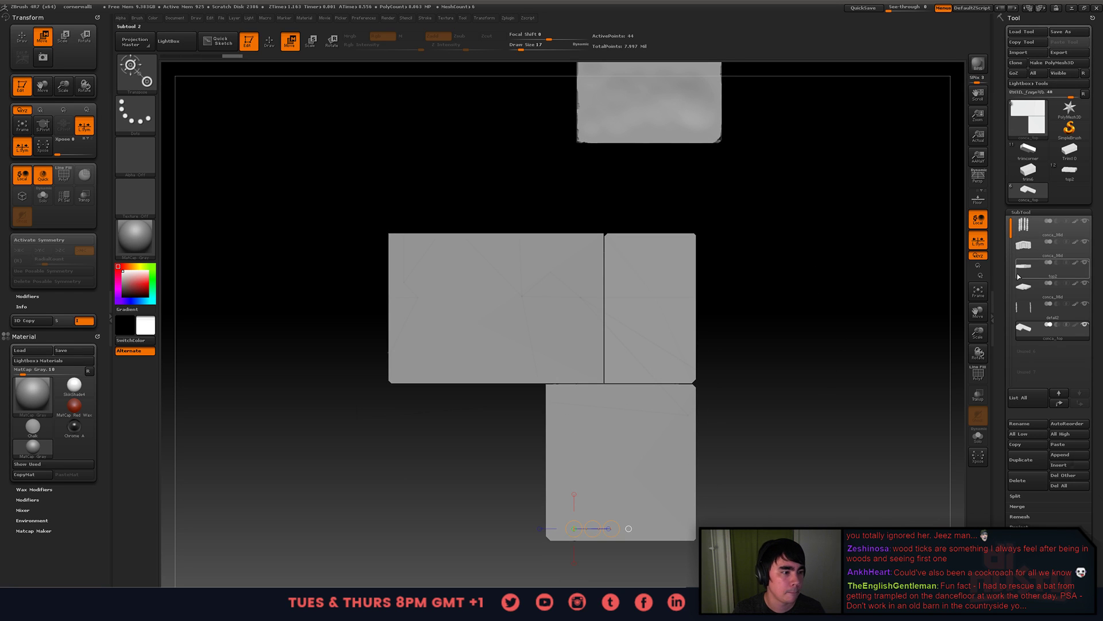
mouse_move(1025, 296)
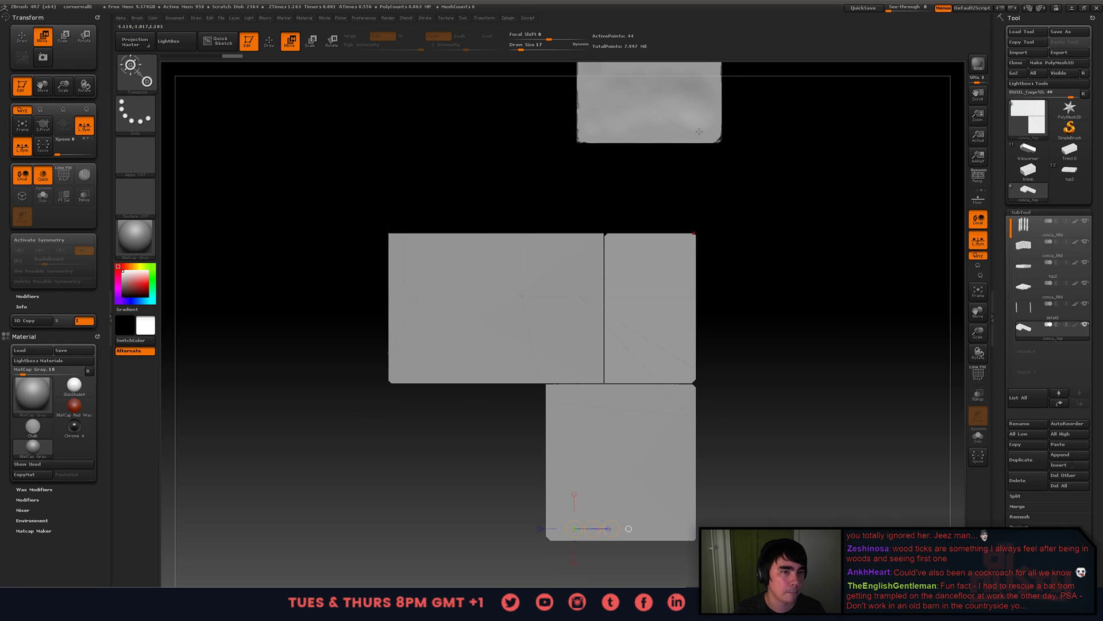
left_click(1024, 269)
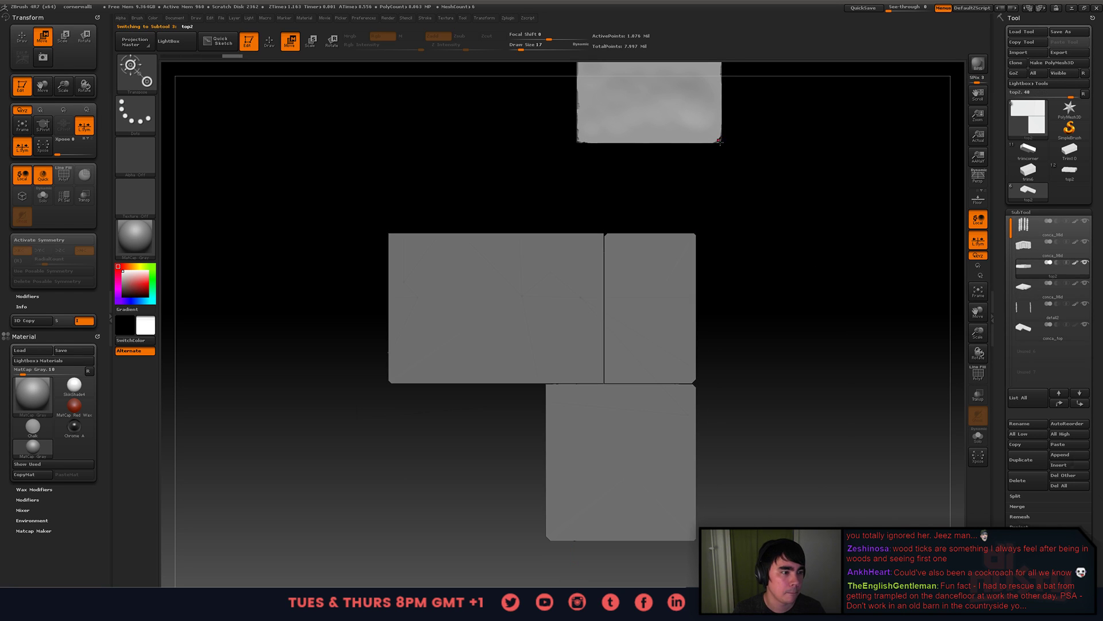
left_click(1087, 406, "shift")
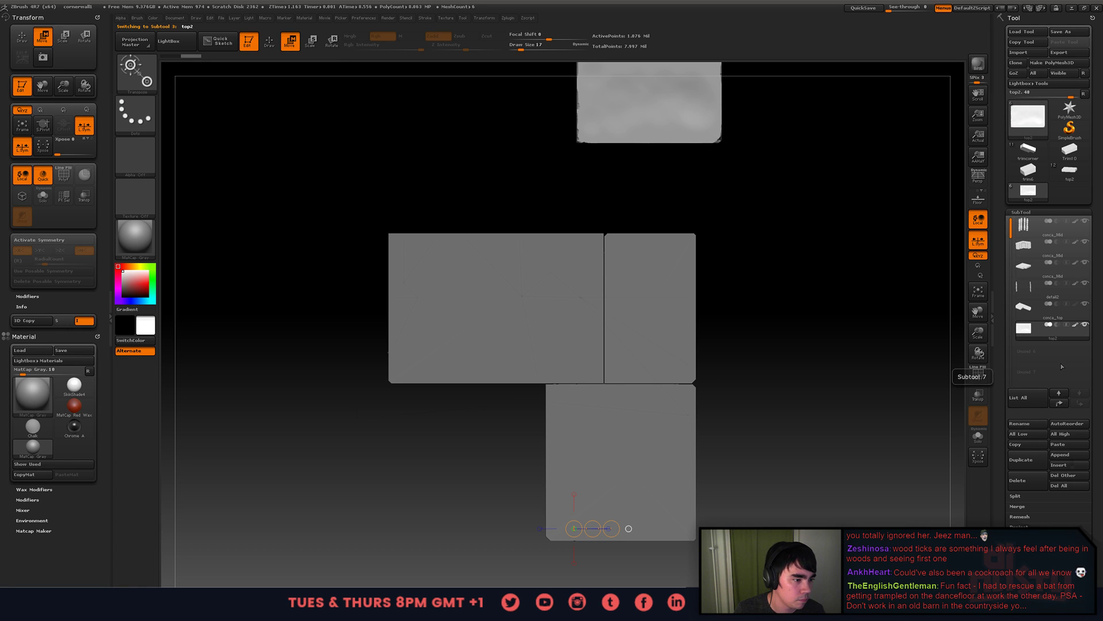
- Move the pasted top2 capstone onto the lower slab of the imported capstone blockout
left_click(1085, 324)
left_click(1084, 304)
mouse_move(816, 322)
left_mouse_down("alt")
mouse_move(829, 289)
mouse_move(828, 358)
left_mouse_up("alt")
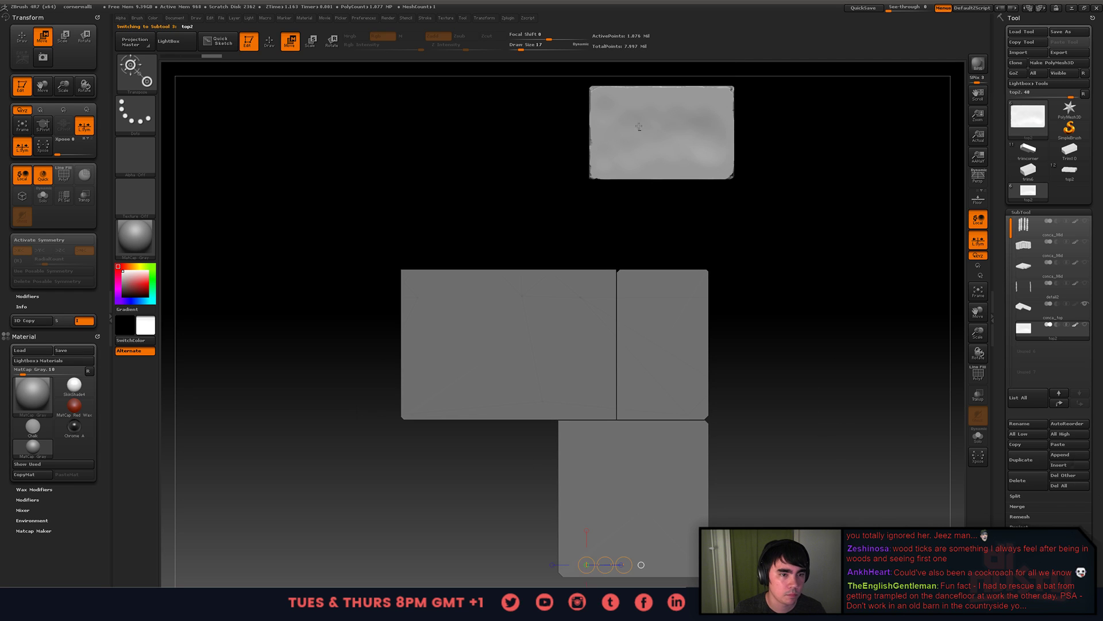
mouse_move(645, 138)
left_mouse_down()
mouse_move(760, 249)
mouse_move(828, 214)
left_mouse_up()
left_click_drag(736, 175, 753, 529)
left_click_drag(907, 410, 889, 349, "alt")
key("ctrl+z")
key("q")
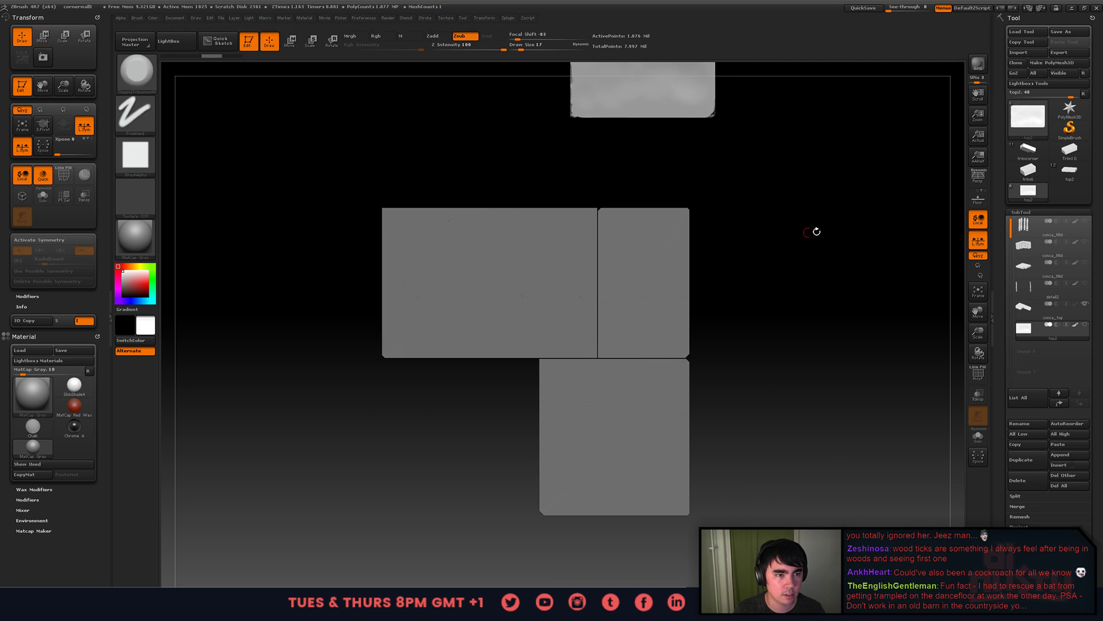
left_click_drag(816, 232, 809, 308, "alt")
key("1")
key("w")
mouse_move(656, 173)
left_mouse_down("shift")
mouse_move(790, 173)
mouse_move(736, 175)
mouse_move(724, 407)
mouse_move(726, 264)
mouse_move(837, 254)
mouse_move(785, 311)
mouse_move(742, 414)
mouse_move(759, 431)
mouse_move(791, 427)
mouse_move(746, 399)
left_mouse_up("shift")
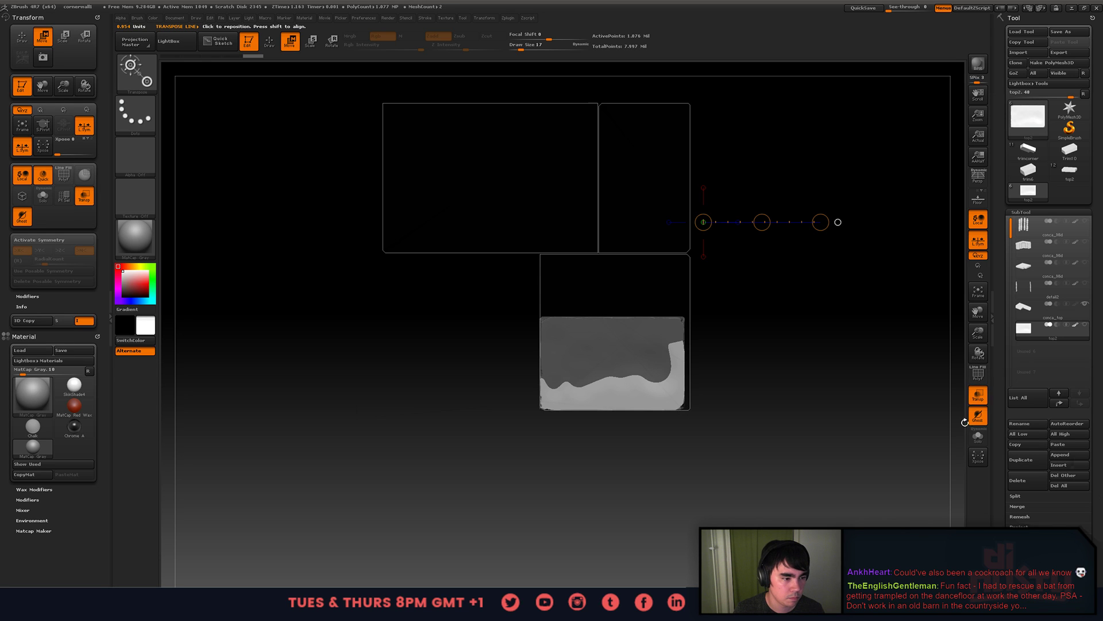
- Turn on transparency and nudge the capstone flush with the lower slab outline's lower-left corner
left_click(978, 395)
mouse_move(809, 414)
left_mouse_down("alt")
mouse_move(809, 383)
mouse_move(652, 317)
mouse_move(680, 303)
left_mouse_up("alt")
left_click_drag(618, 454, 852, 454, "shift")
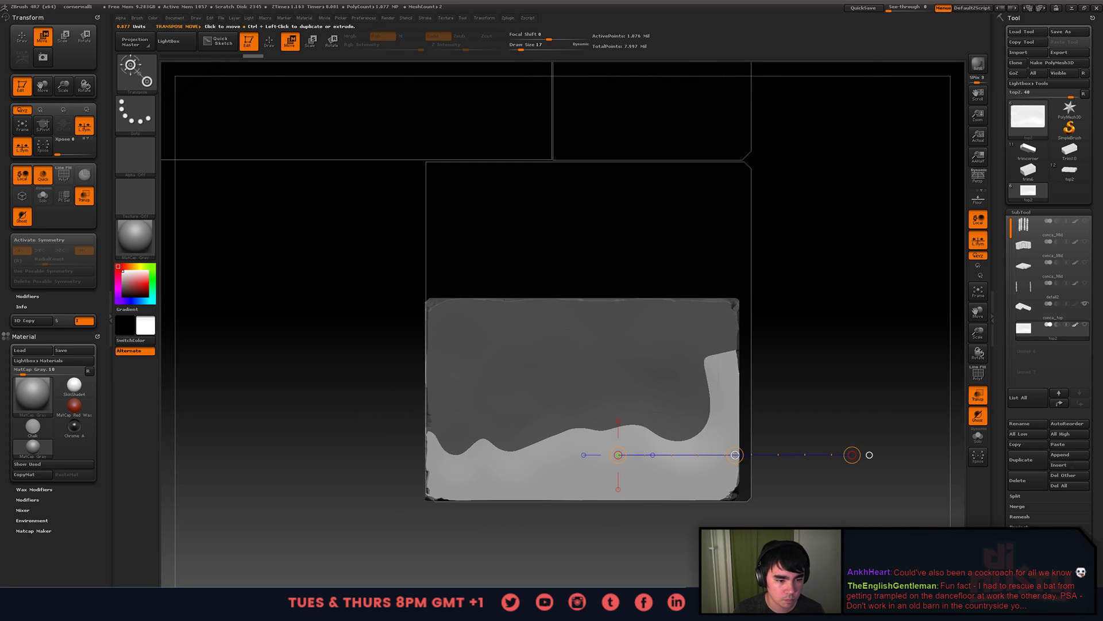
left_click_drag(735, 454, 736, 456)
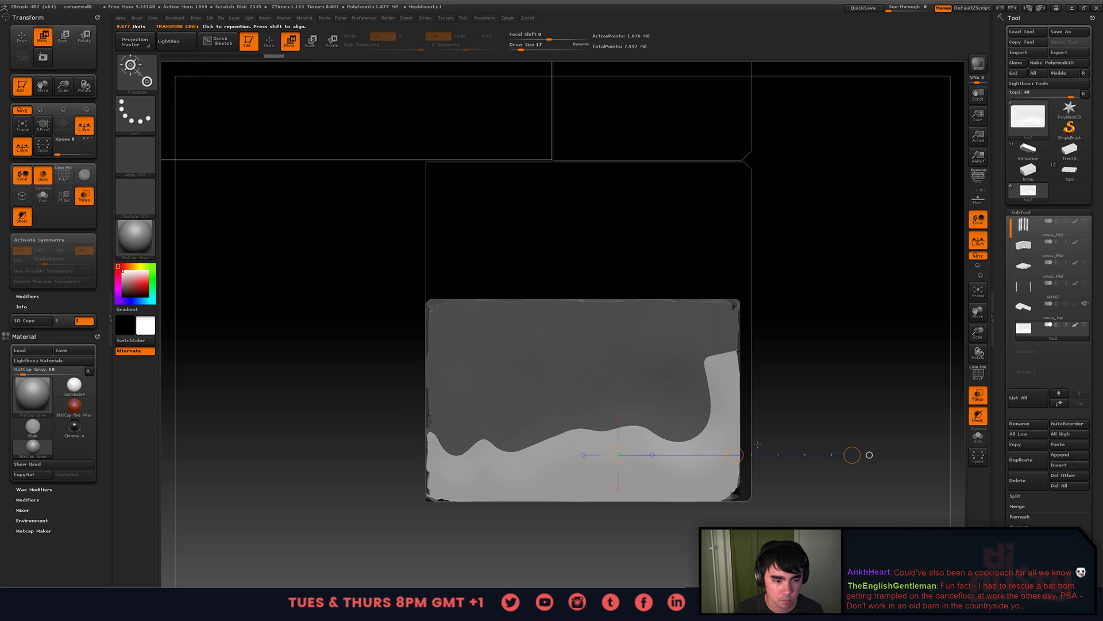
- Stretch the capstone widthwise until it spans the full width of the lower slab outline
key("r")
left_click_drag(869, 455, 821, 451)
key("w")
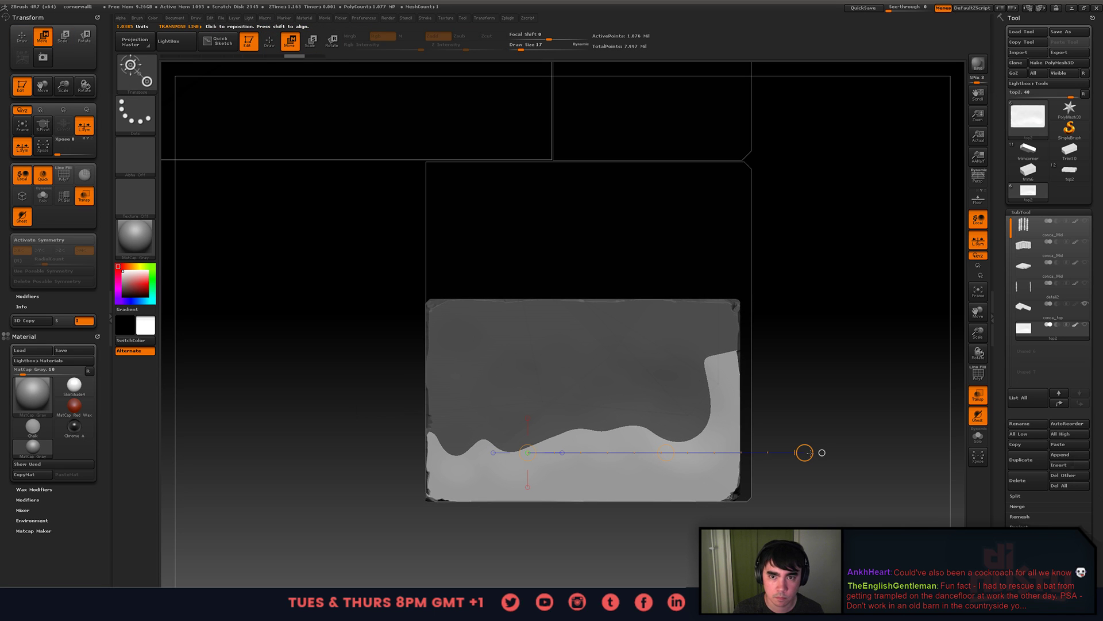
left_click_drag(805, 453, 822, 452)
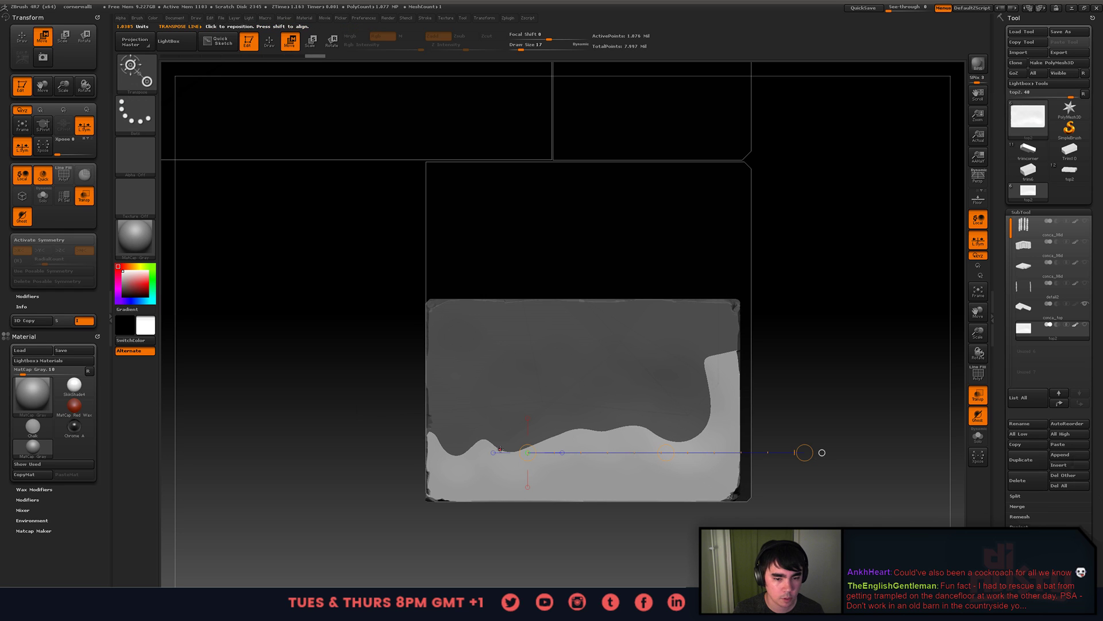
mouse_move(527, 453)
left_mouse_down()
mouse_move(664, 452)
mouse_move(525, 452)
left_mouse_up()
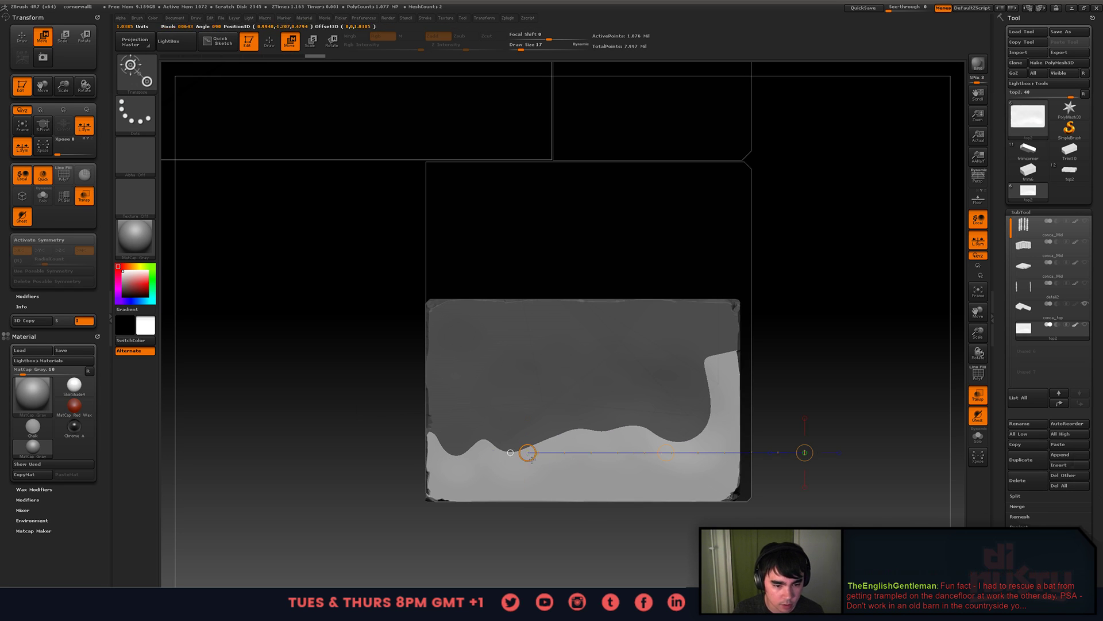
left_click_drag(449, 452, 419, 452)
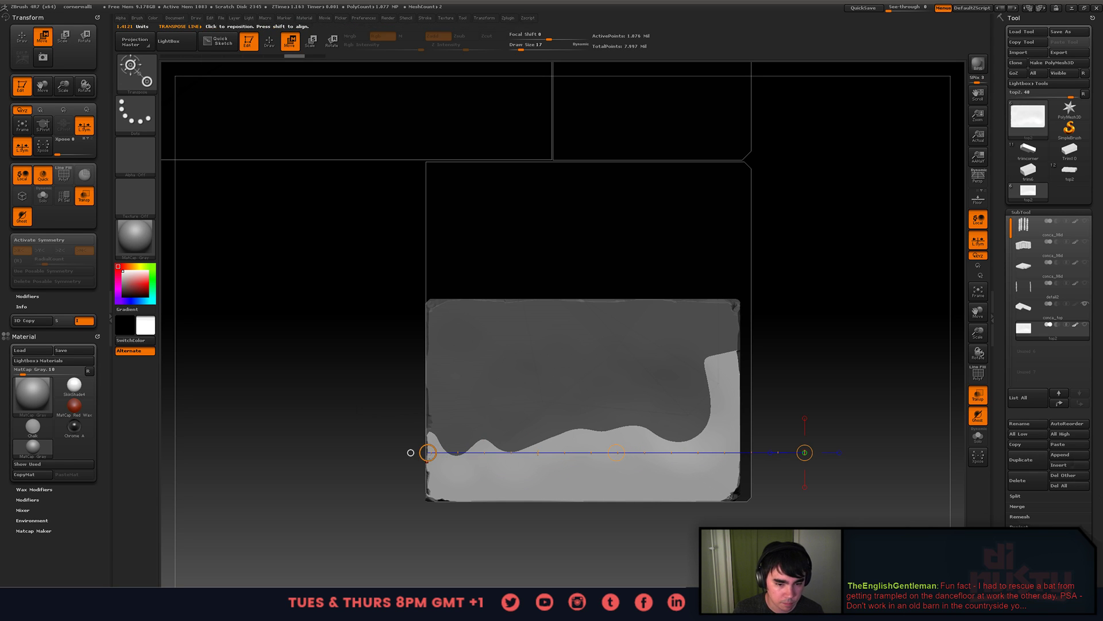
left_click_drag(427, 452, 453, 448)
key("ctrl+z")
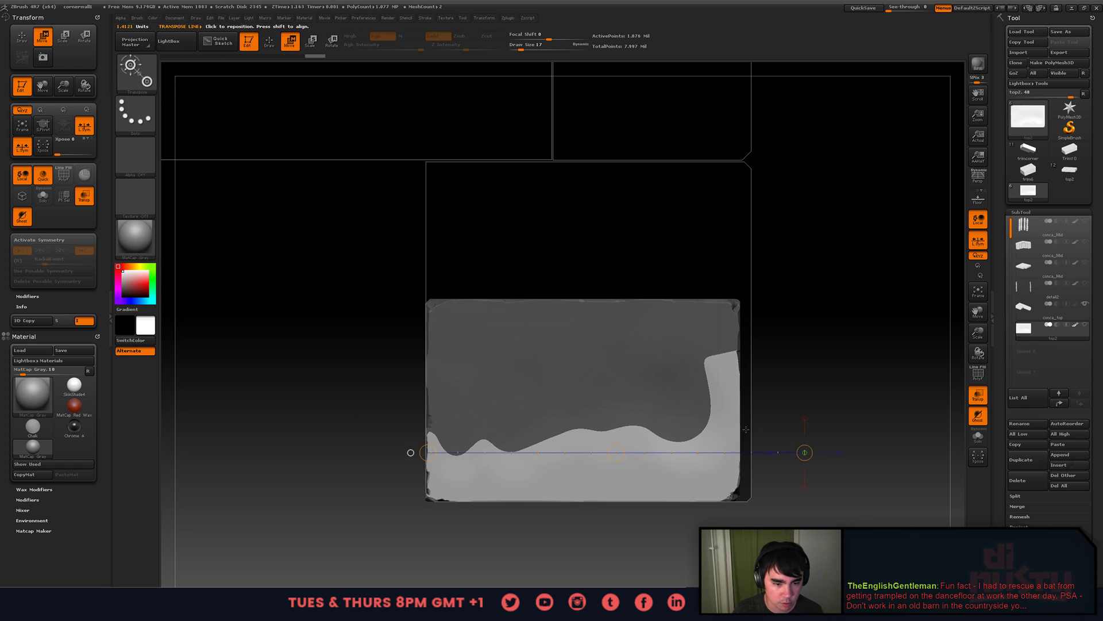
left_click_drag(808, 451, 738, 452)
key("ctrl+z")
key("ctrl+z")
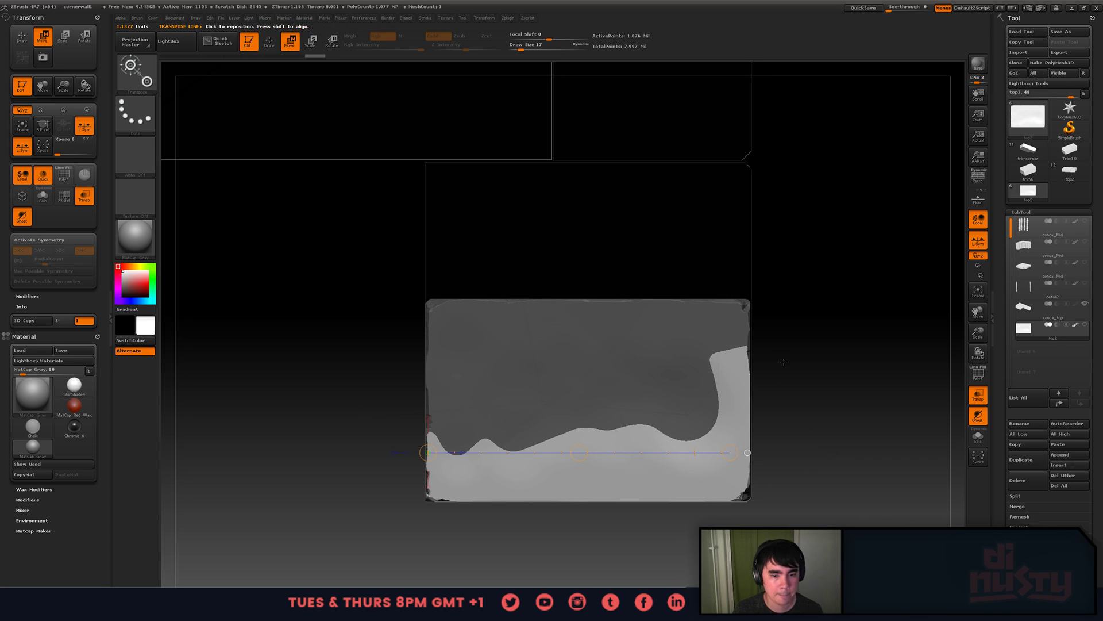
- Stretch the capstone lengthwise up to the far edge so it fills the lower slab outline
left_click_drag(620, 481, 621, 301, "shift")
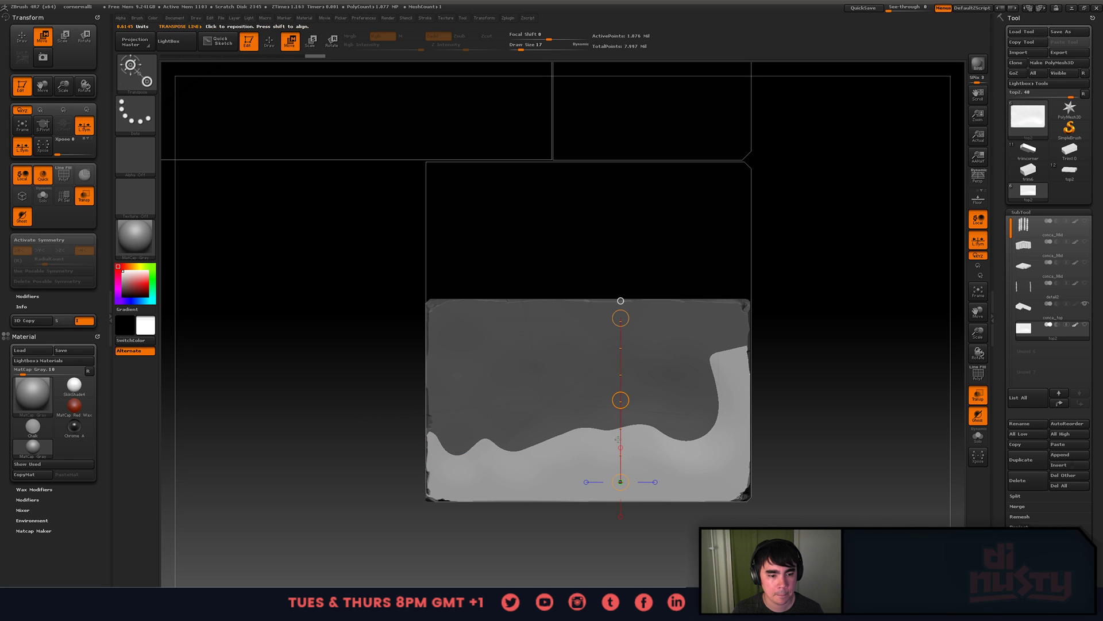
mouse_move(624, 487)
left_mouse_down("shift")
mouse_move(636, 506)
mouse_move(627, 505)
left_mouse_up("shift")
left_click_drag(620, 317, 624, 304)
key("ctrl+z")
key("ctrl+z")
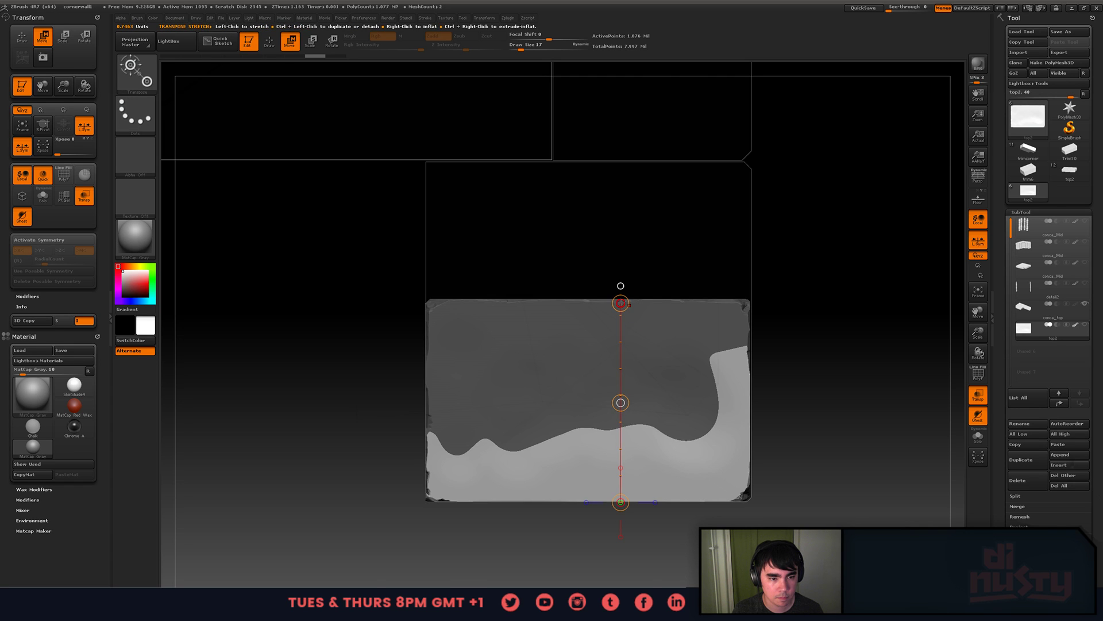
left_click_drag(620, 303, 618, 167)
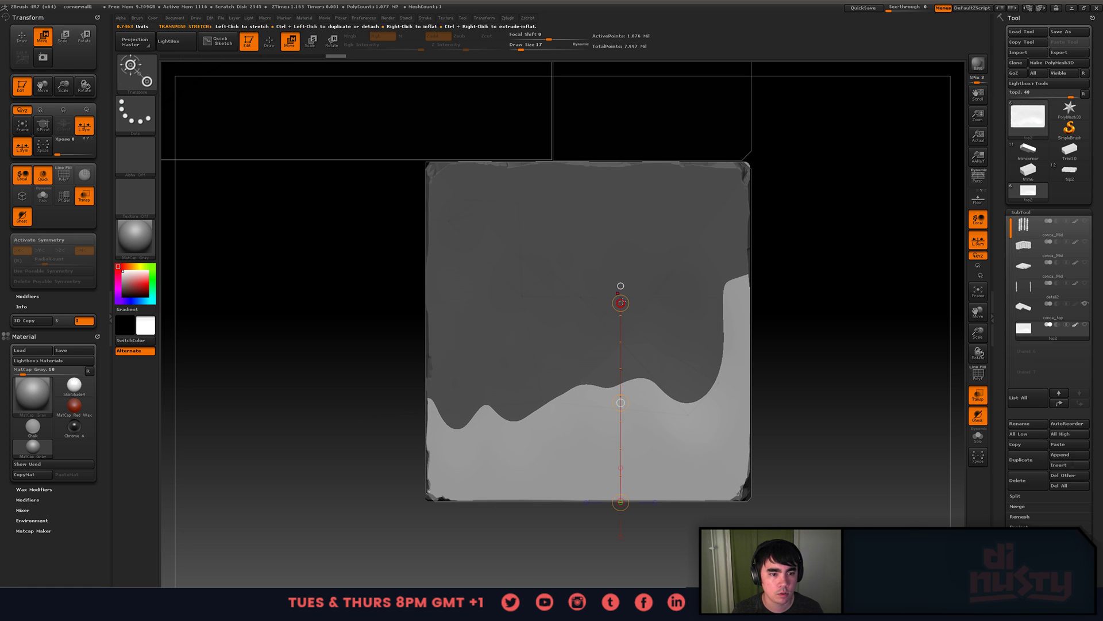
left_click(621, 303)
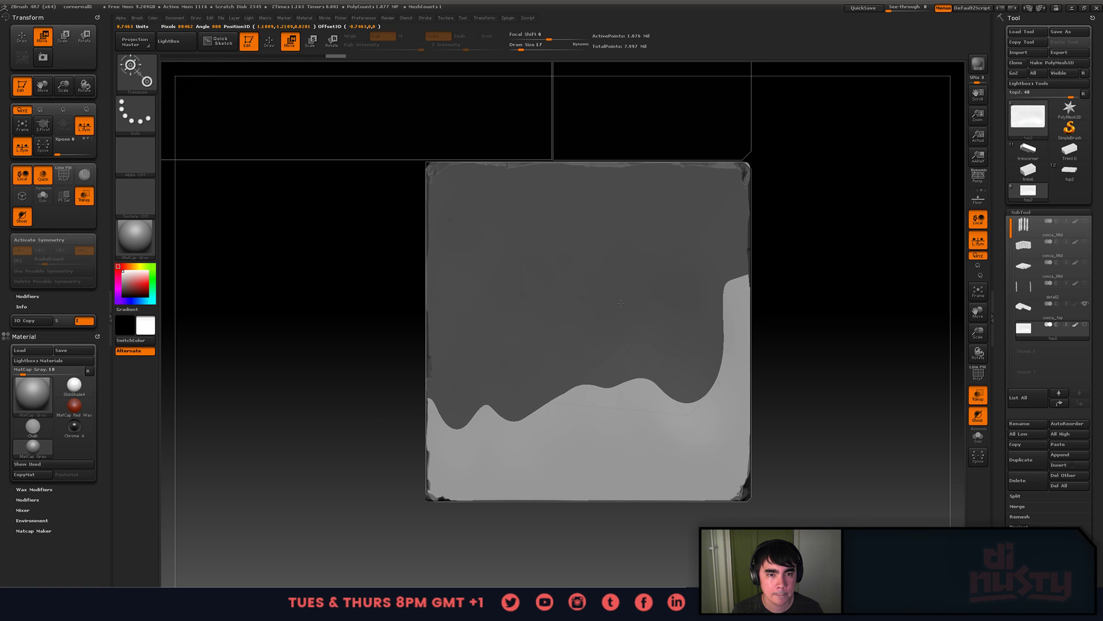
left_click_drag(621, 288, 621, 471)
key("q")
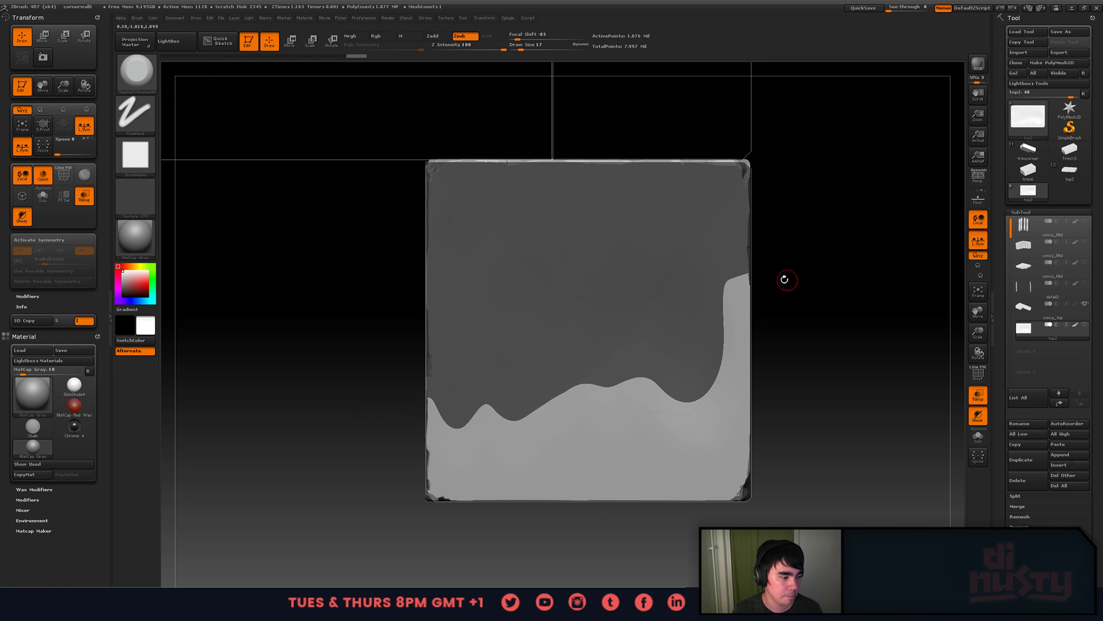
- Duplicate the fitted capstone inside its subtool and place the copy over the slabs directly above it
left_click_drag(783, 278, 807, 322, "alt")
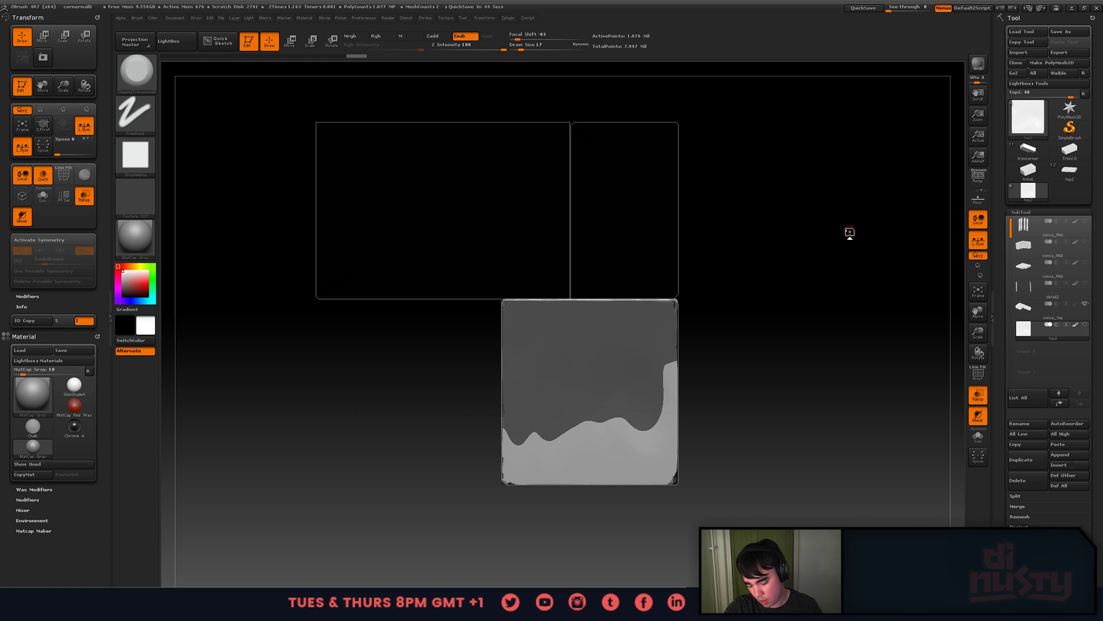
left_click_drag(632, 281, 615, 326, "alt")
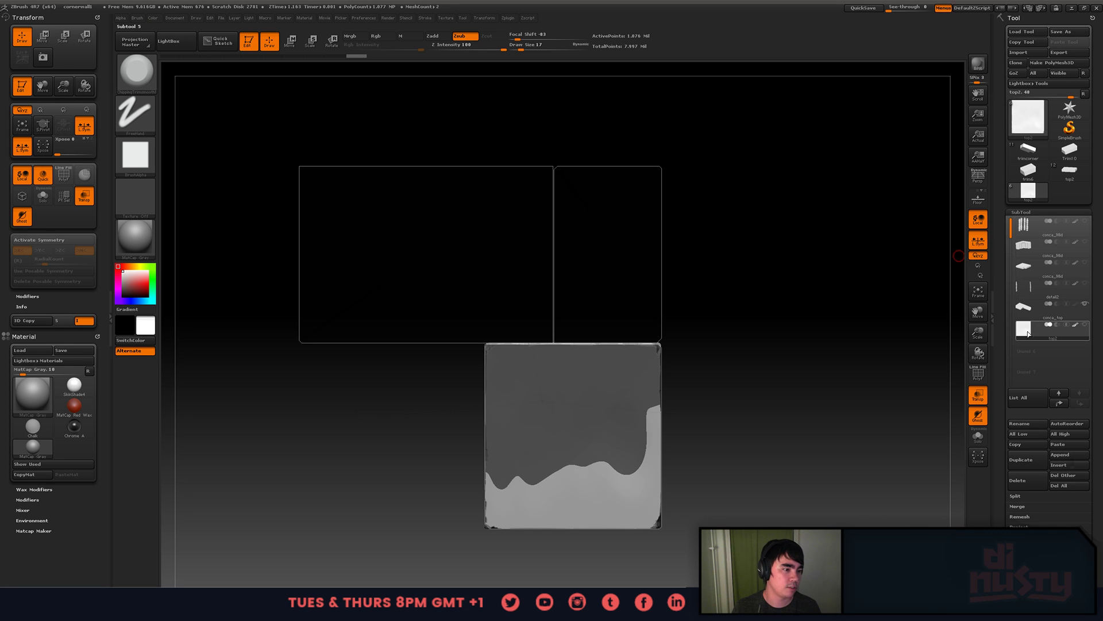
key("w")
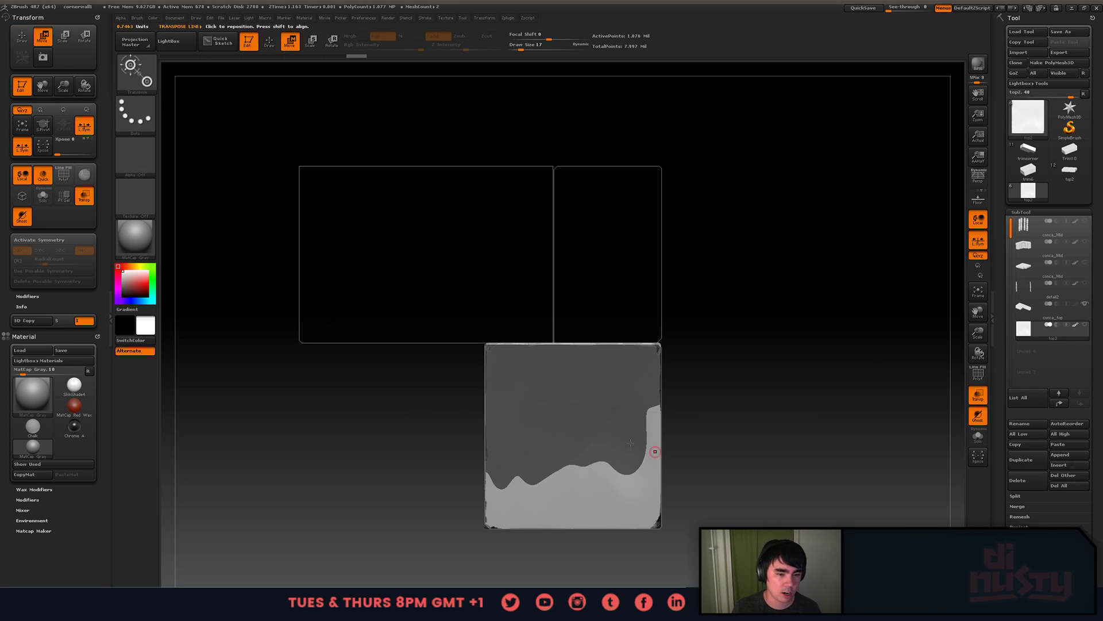
left_click_drag(591, 529, 591, 421)
mouse_move(591, 475)
left_mouse_down("ctrl")
mouse_move(732, 450)
mouse_move(740, 285)
mouse_move(588, 286)
mouse_move(742, 281)
left_mouse_up("ctrl")
key("e")
mouse_move(742, 282)
left_mouse_down()
mouse_move(716, 227)
mouse_move(718, 249)
left_mouse_up()
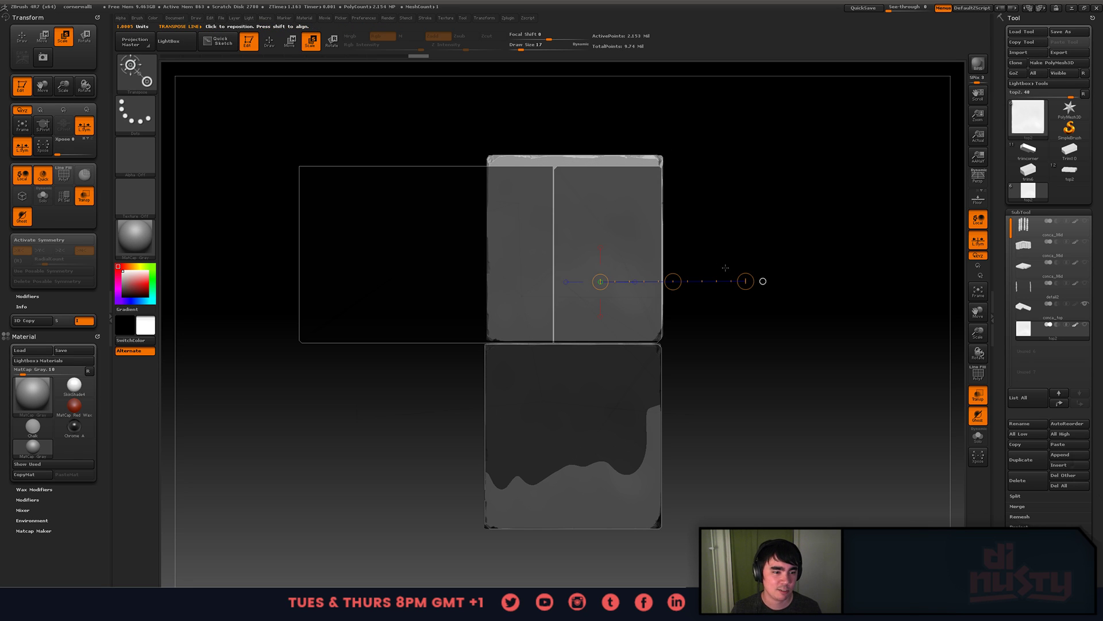
- Rotate the copied capstone a quarter turn and fit it to the narrow upper-right slab outline
key("r")
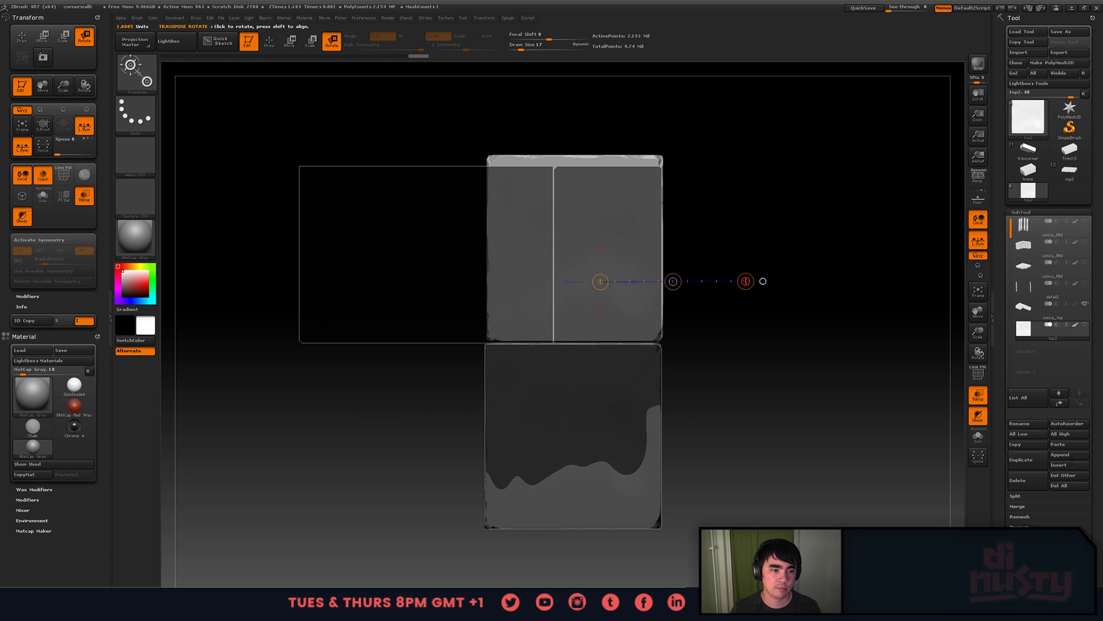
left_click_drag(746, 281, 581, 144)
key("w")
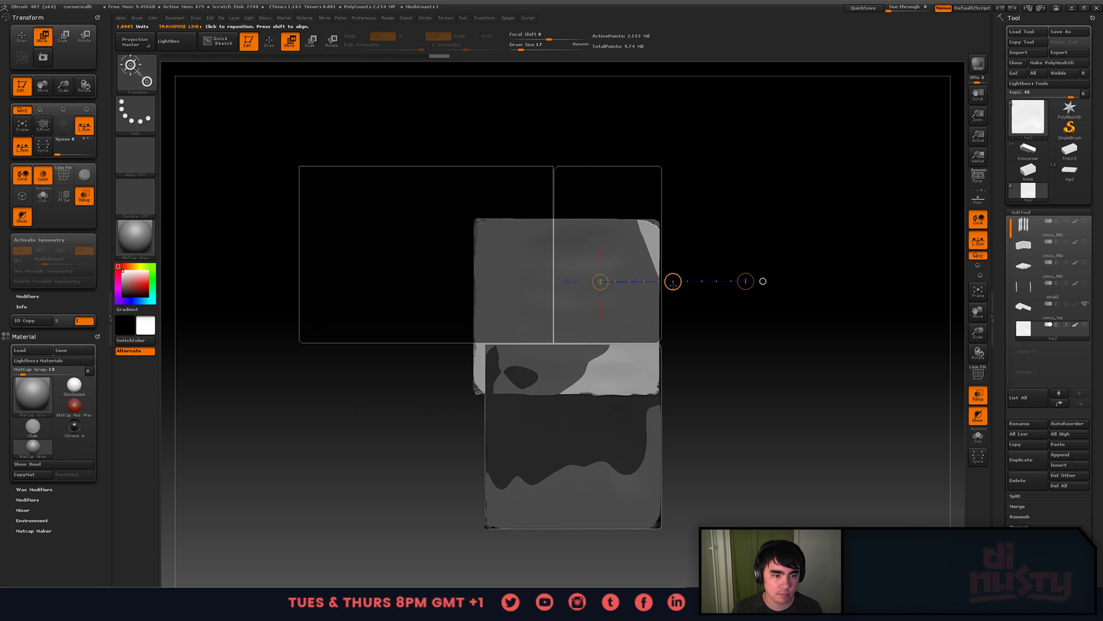
mouse_move(672, 281)
left_mouse_down()
mouse_move(667, 229)
mouse_move(677, 229)
mouse_move(661, 262)
mouse_move(477, 263)
mouse_move(558, 267)
left_mouse_up()
key("r")
key("e")
key("w")
- Duplicate the upper-right capstone piece and rotate the new copy a quarter turn over the wide left slab
mouse_move(623, 291)
left_mouse_down("shift")
mouse_move(726, 291)
mouse_move(673, 291)
mouse_move(770, 306)
mouse_move(723, 286)
mouse_move(575, 287)
mouse_move(382, 320)
mouse_move(372, 284)
mouse_move(421, 342)
mouse_move(534, 345)
left_mouse_up("shift")
key("q")
key("w")
key("e")
key("r")
key("ctrl+z")
left_click_drag(374, 272, 512, 273, "shift")
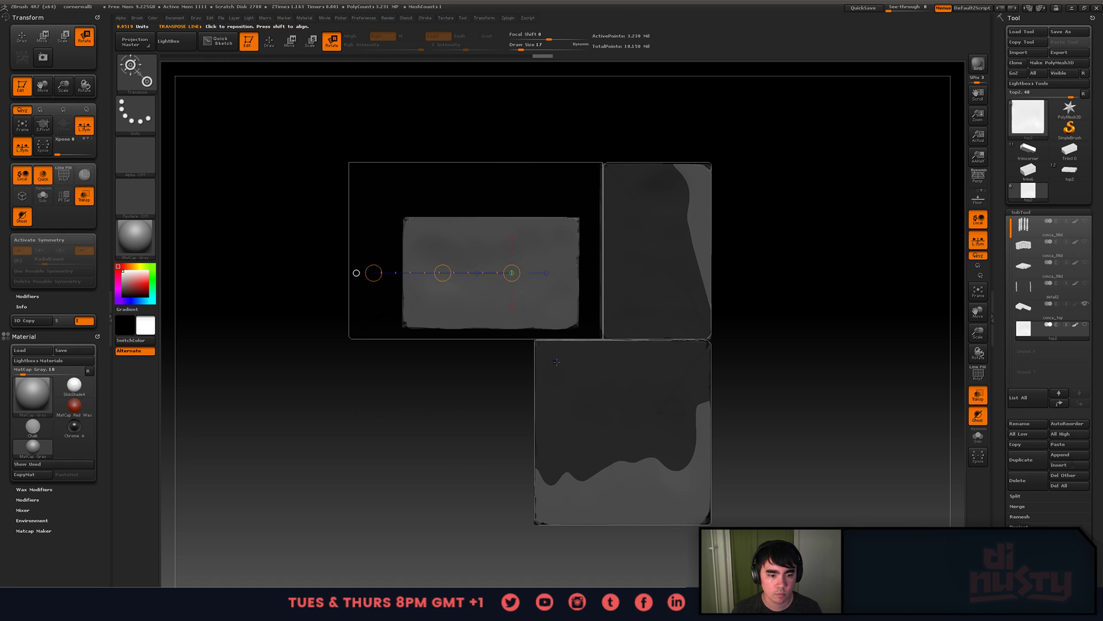
- Move the third capstone piece into the wide left slab's inner corner and stretch it to fill the outline
key("w")
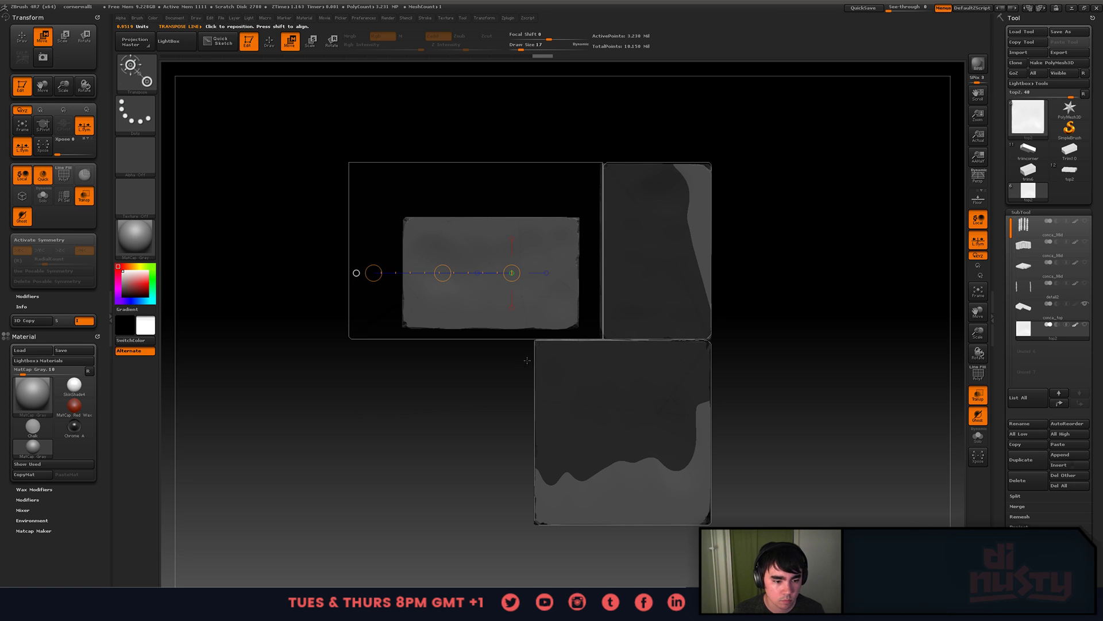
left_click_drag(442, 272, 467, 284)
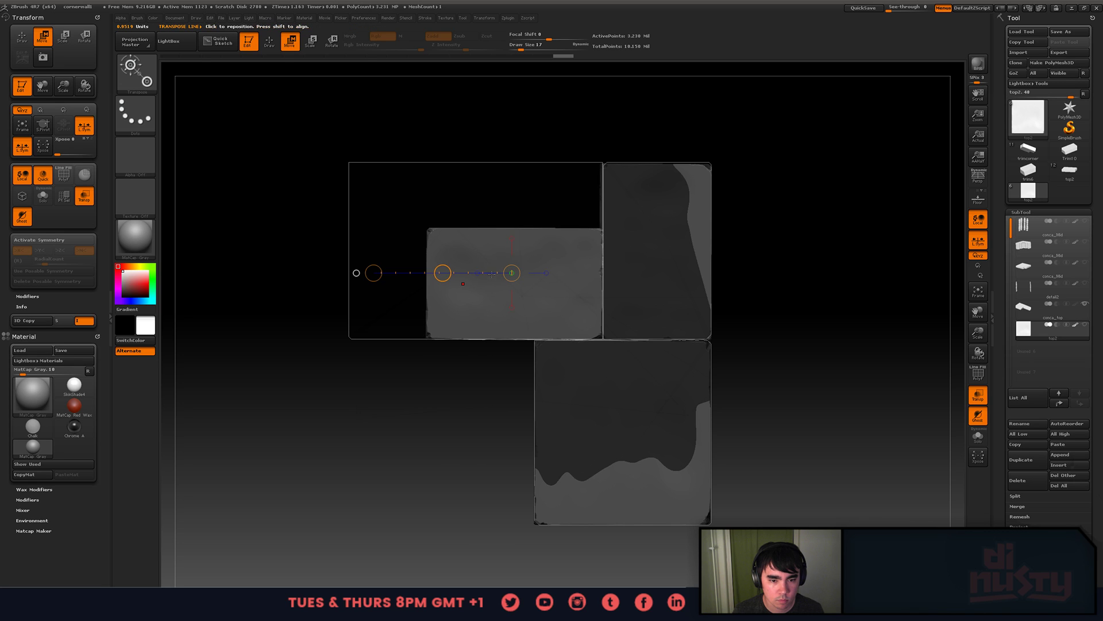
left_click_drag(602, 290, 349, 295)
key("r")
key("w")
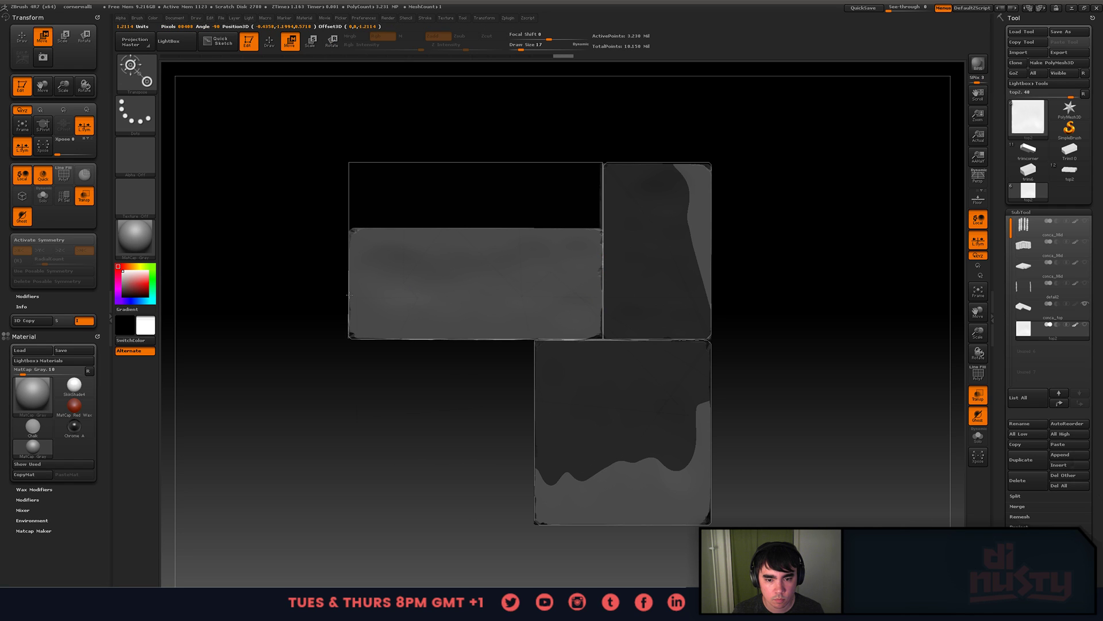
left_click_drag(349, 295, 349, 294)
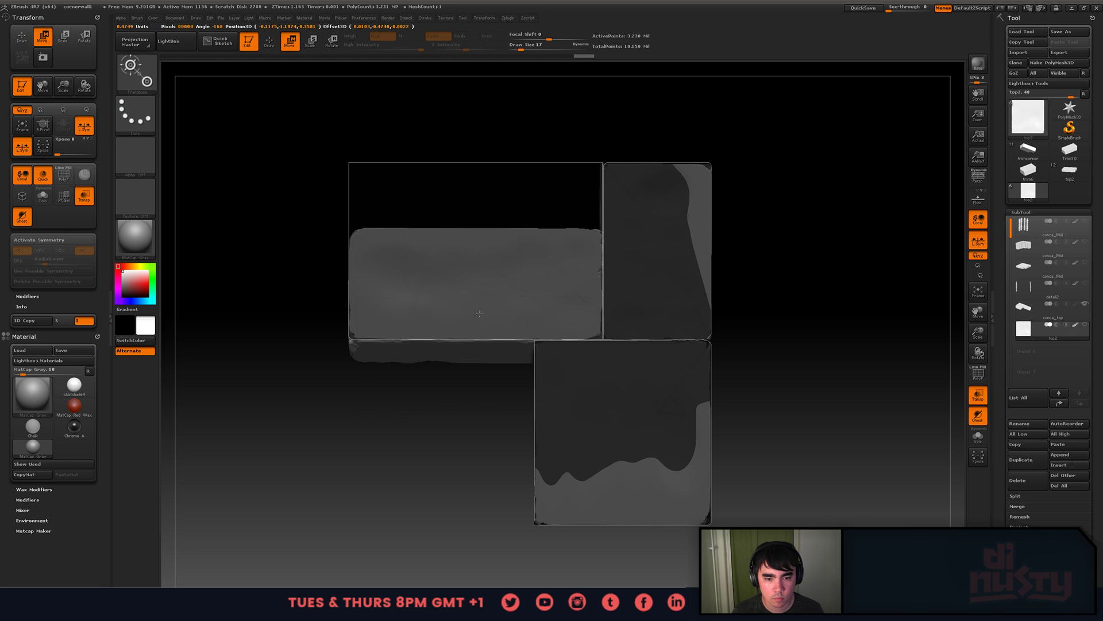
mouse_move(469, 337)
left_mouse_down()
mouse_move(461, 353)
mouse_move(524, 298)
mouse_move(515, 164)
left_mouse_up()
left_click_drag(516, 285, 517, 282, "shift")
- Tilt the wide left capstone piece slightly in side view to follow the slope of its slab outline
right_click_drag(599, 333, 655, 294)
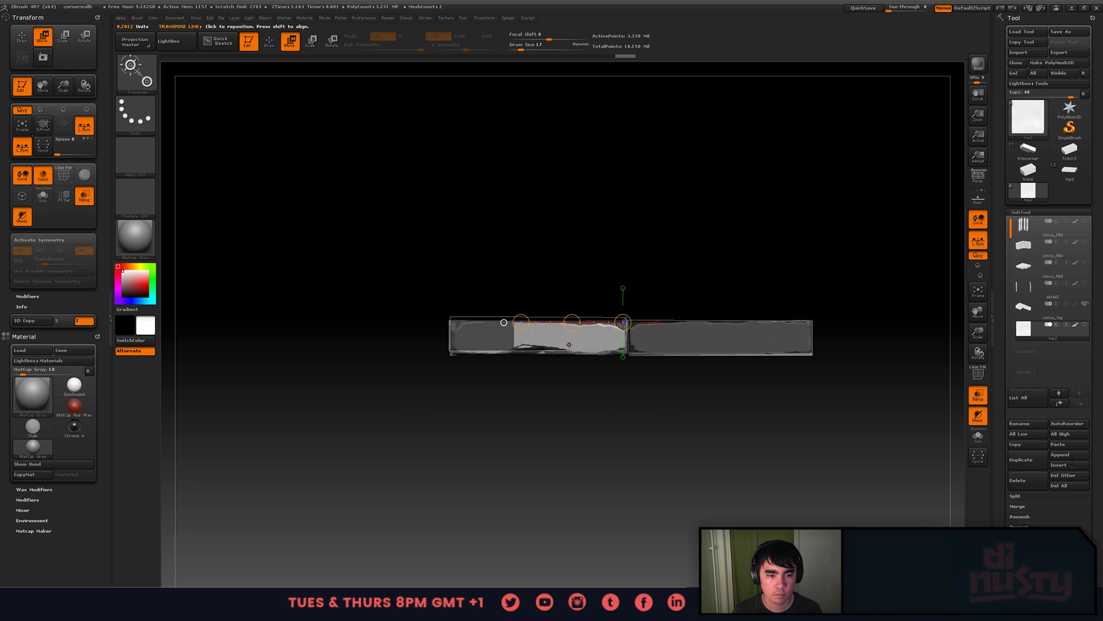
right_click_drag(576, 334, 644, 352, "ctrl")
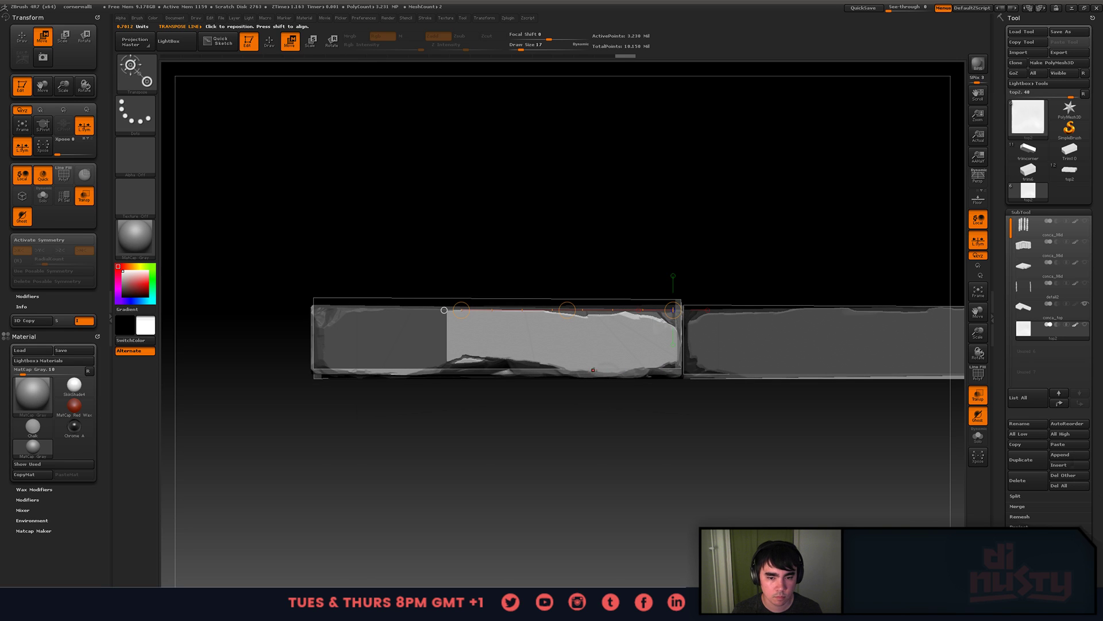
right_click_drag(629, 347, 601, 343)
right_click_drag(862, 296, 561, 296, "alt")
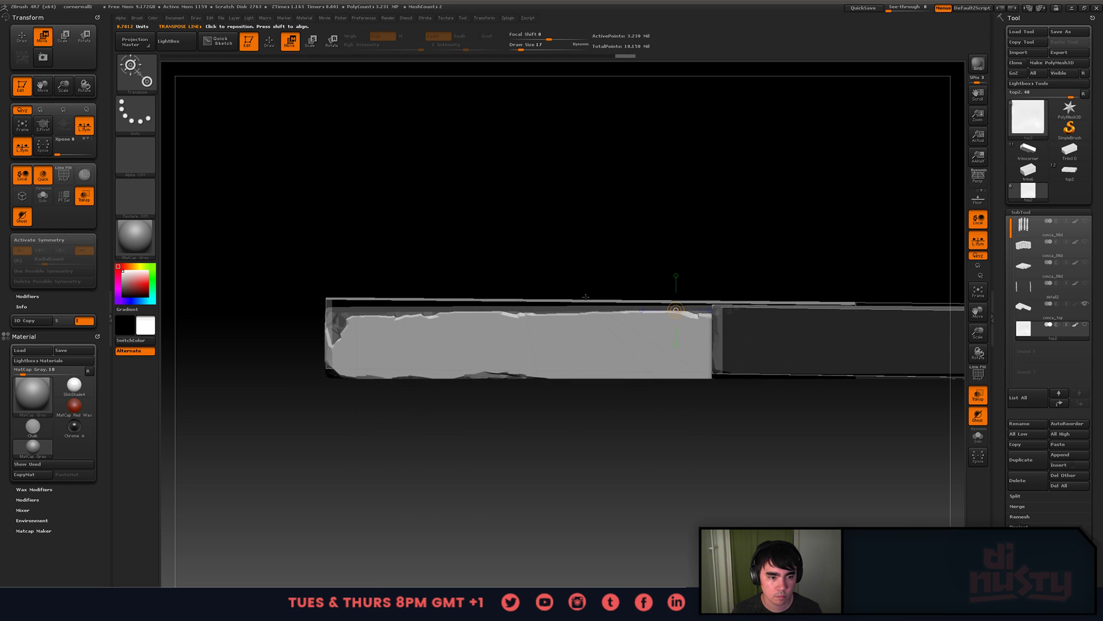
mouse_move(678, 278)
right_mouse_down()
mouse_move(705, 305)
mouse_move(677, 297)
right_mouse_up()
right_click_drag(582, 313, 880, 296, "alt")
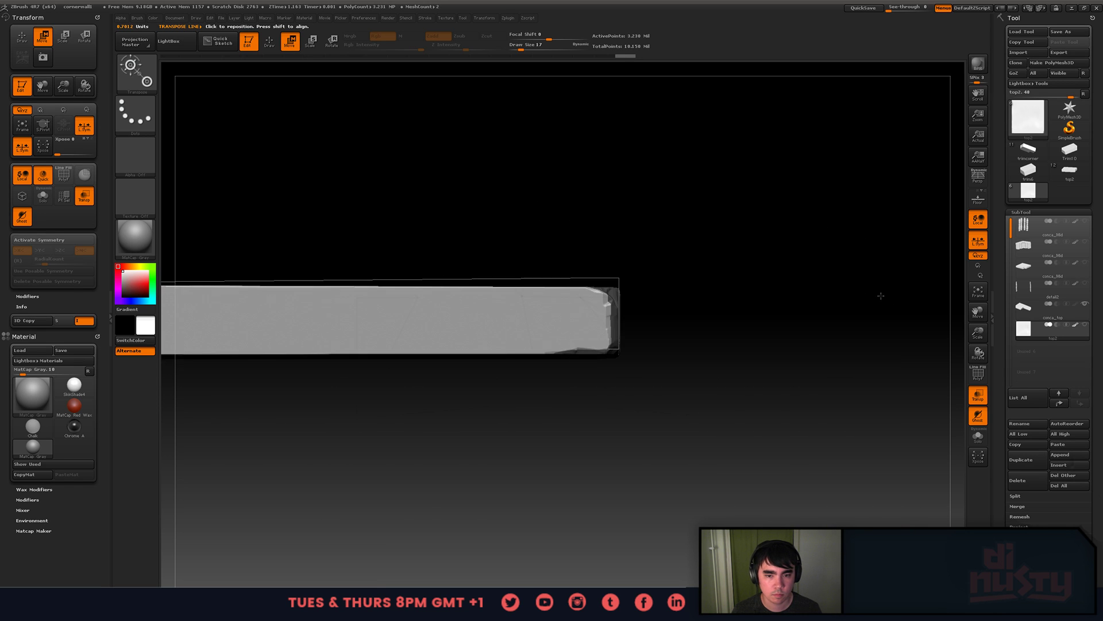
mouse_move(418, 298)
right_mouse_down("alt")
mouse_move(692, 316)
mouse_move(584, 335)
right_mouse_up("alt")
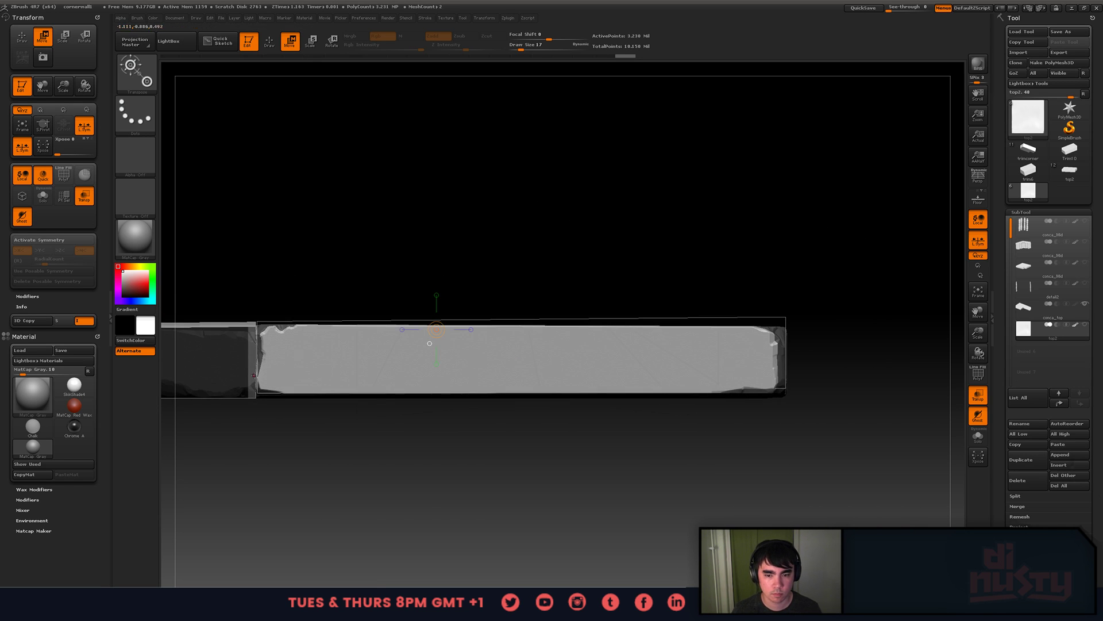
left_click_drag(267, 378, 878, 378, "shift")
key("e")
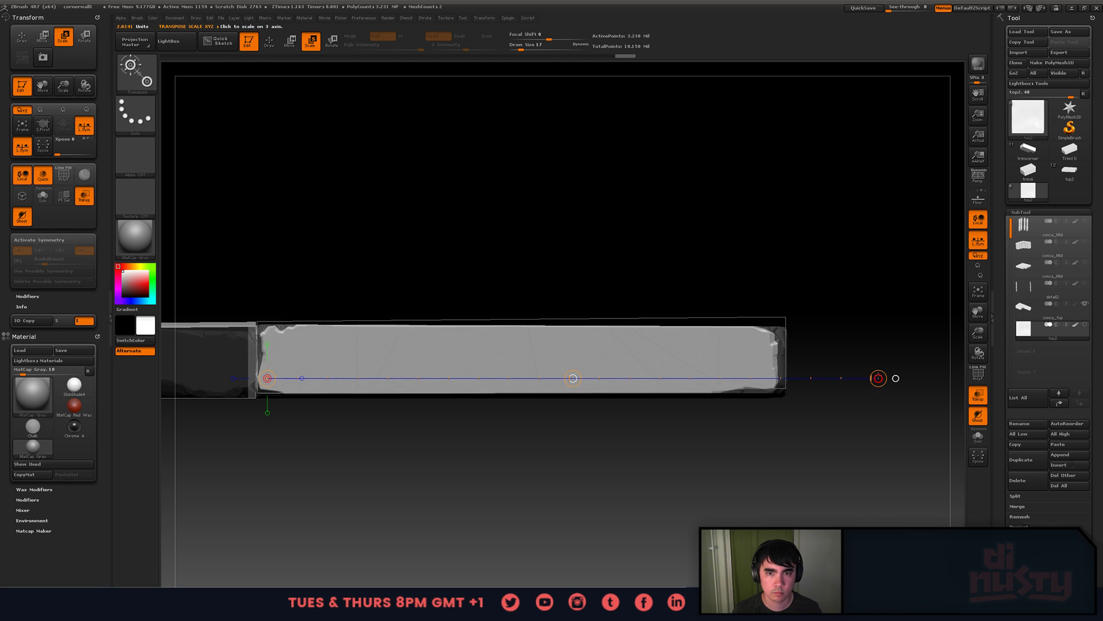
key("r")
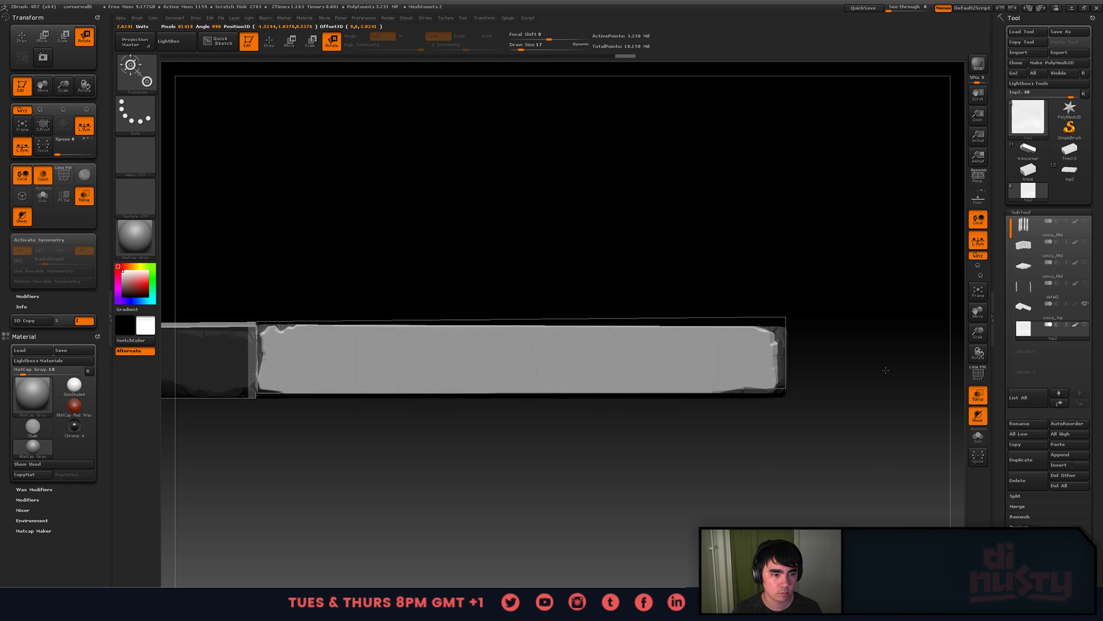
left_click_drag(880, 378, 881, 370)
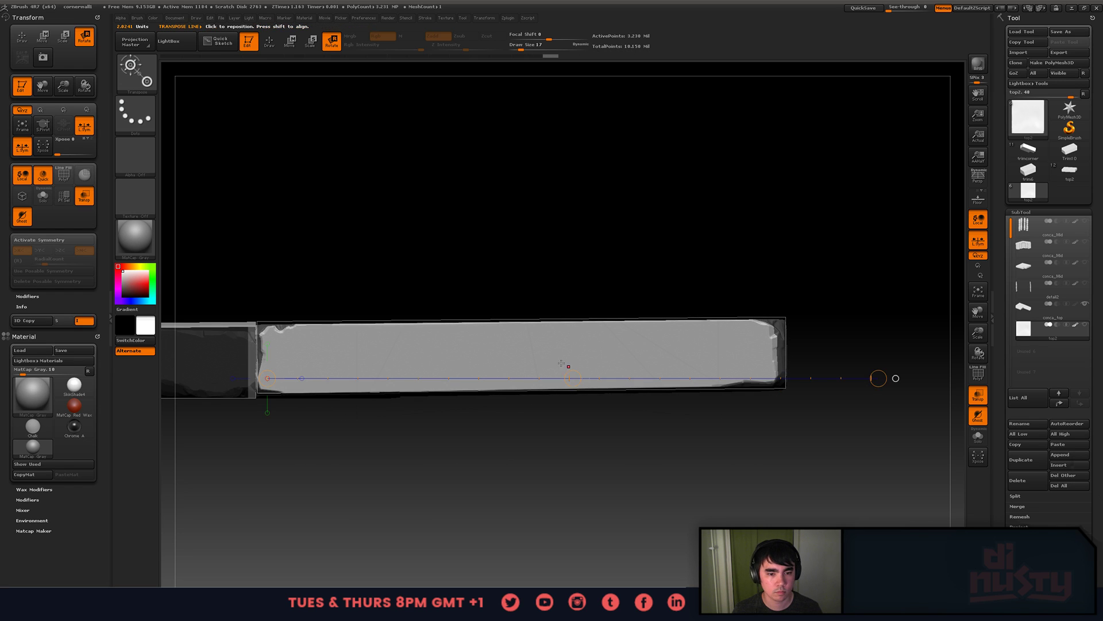
- Adjust the wide capstone piece's thickness and height in side view to match its slab outline
left_click_drag(539, 389, 541, 335)
key("e")
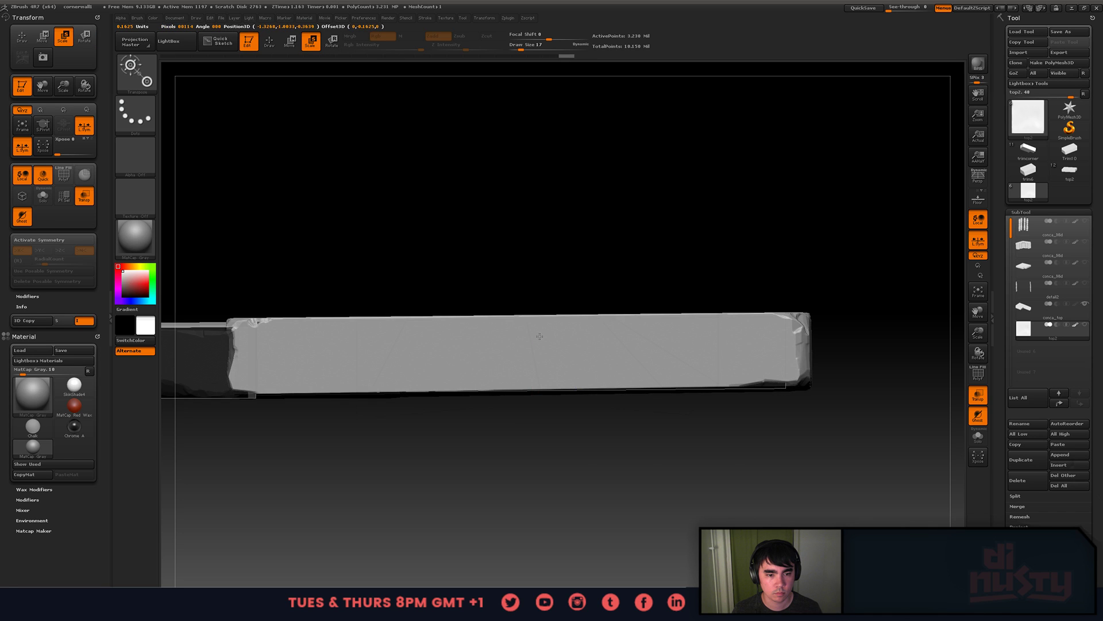
key("q")
key("w")
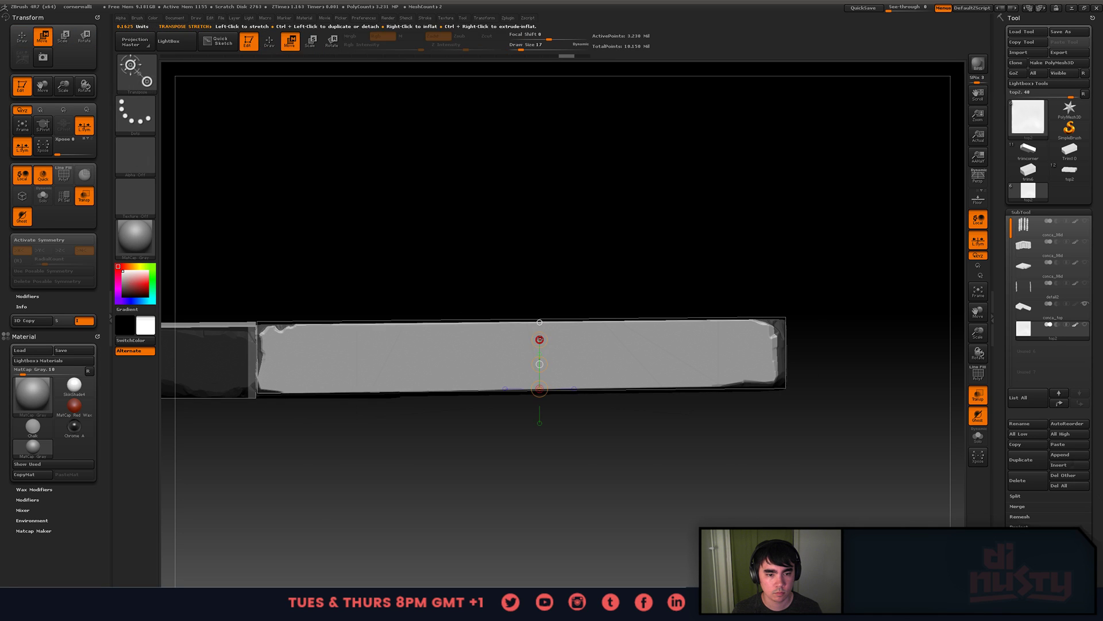
mouse_move(540, 340)
left_mouse_down()
mouse_move(541, 391)
mouse_move(565, 357)
mouse_move(552, 332)
mouse_move(553, 371)
left_mouse_up()
key("ctrl+z")
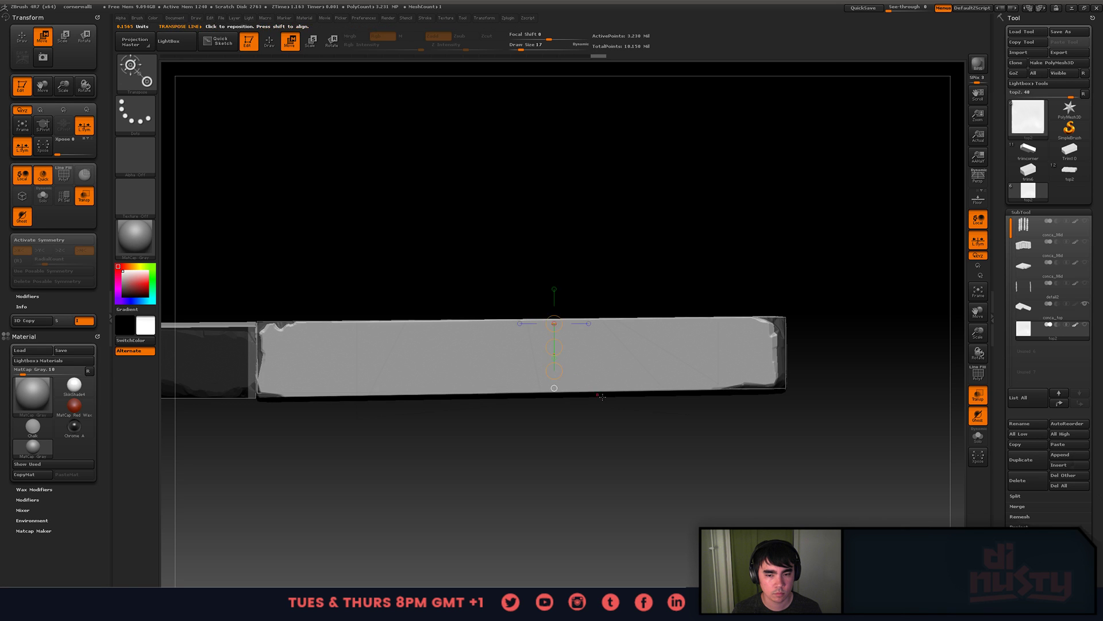
key("q")
mouse_move(619, 402)
left_mouse_down()
mouse_move(536, 369)
mouse_move(591, 397)
left_mouse_up()
left_click_drag(580, 313, 690, 413, "alt")
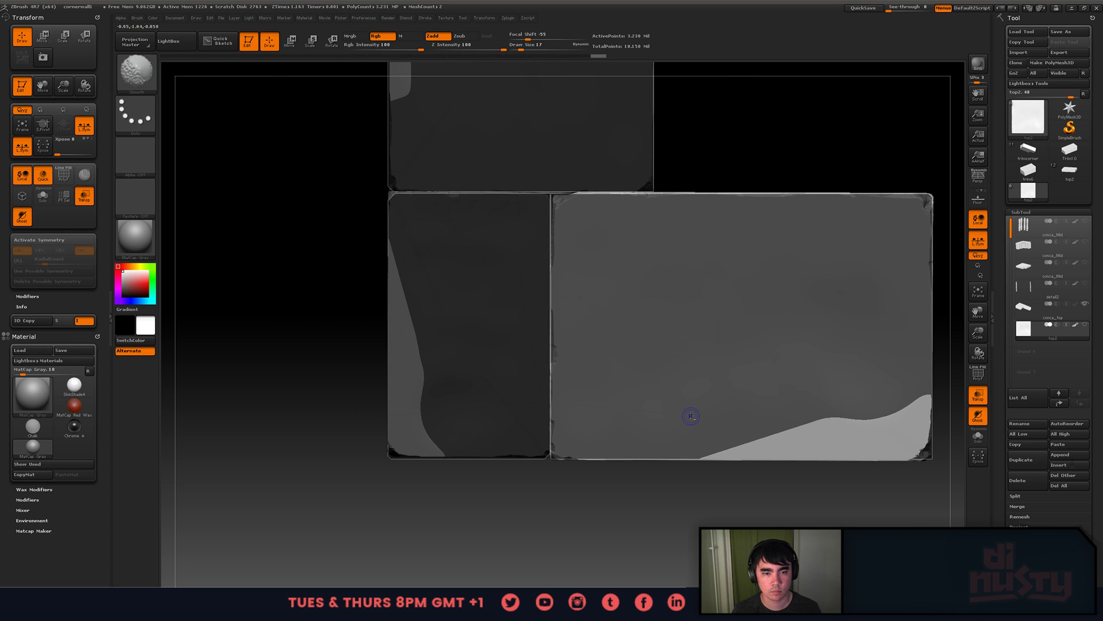
left_click_drag(634, 326, 776, 312, "alt")
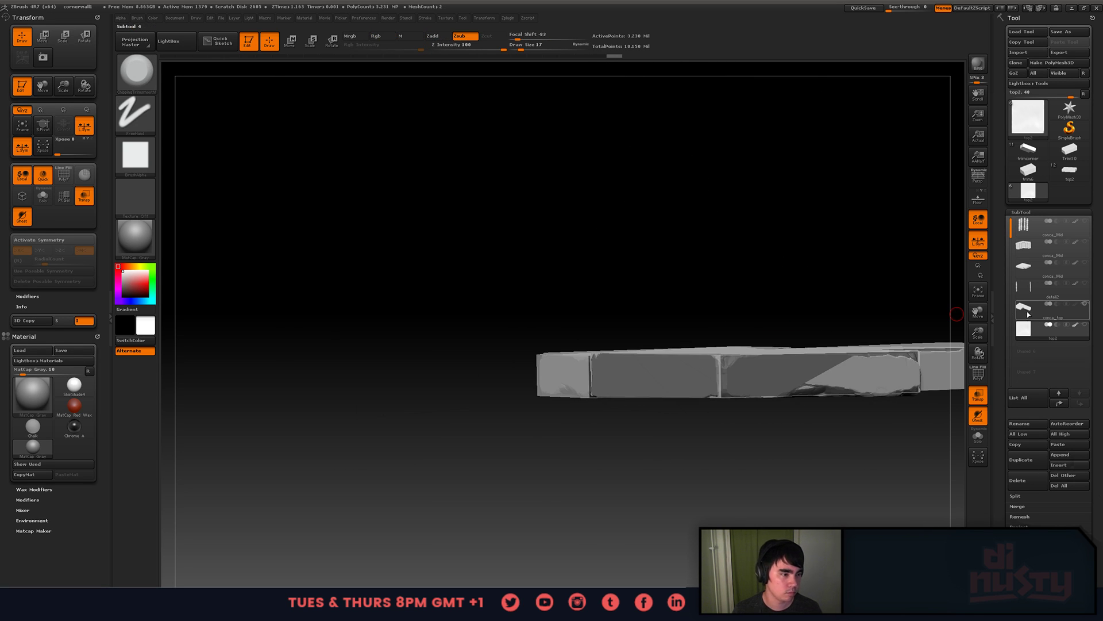
- Delete the conca_top blockout subtool from under the finished capstone pieces
left_click(1024, 339)
left_click_drag(957, 313, 957, 328)
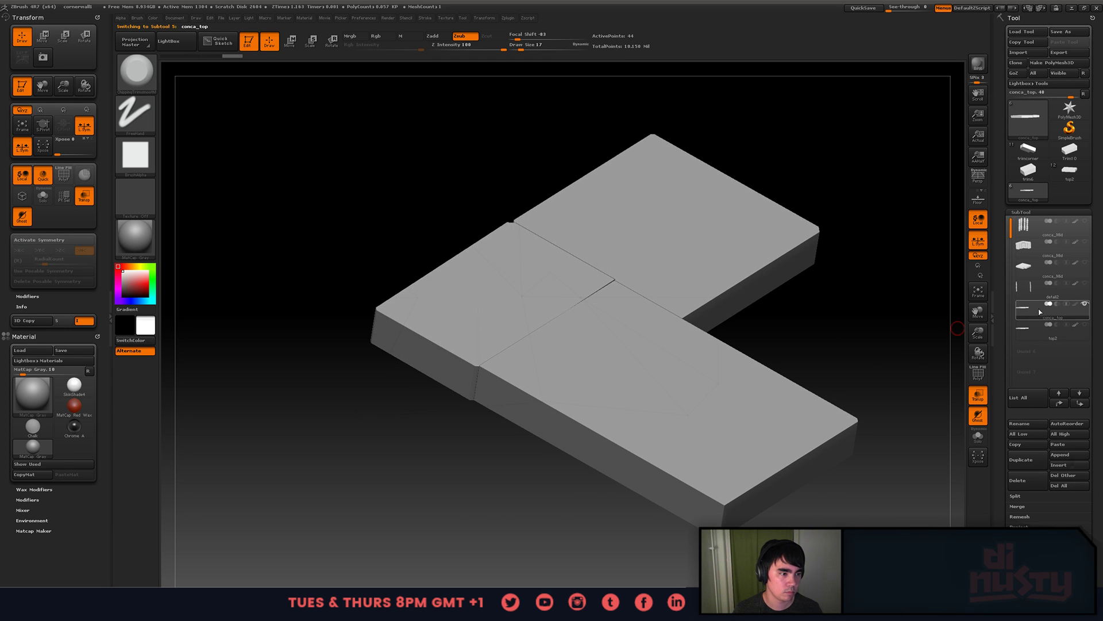
left_click(1026, 309)
left_click(1026, 310)
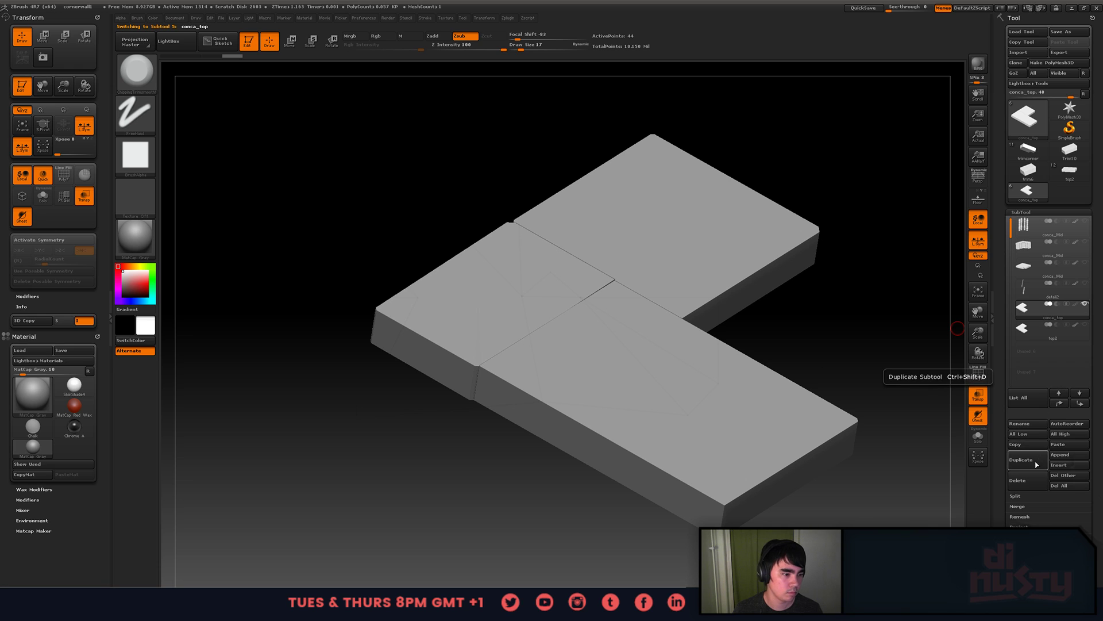
left_click(1031, 481)
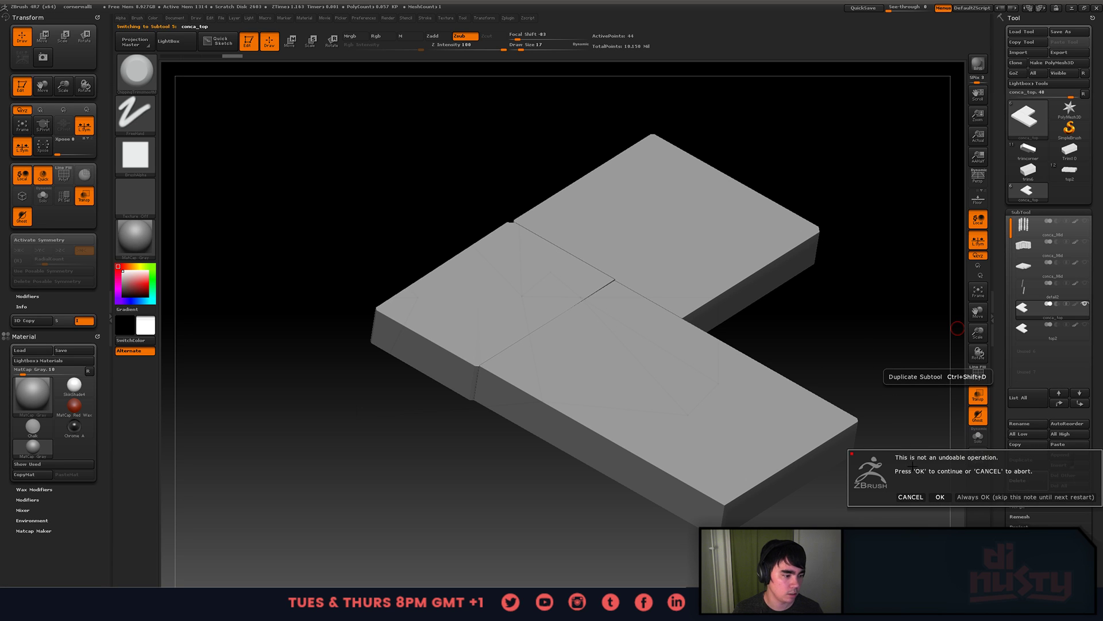
left_click(937, 493)
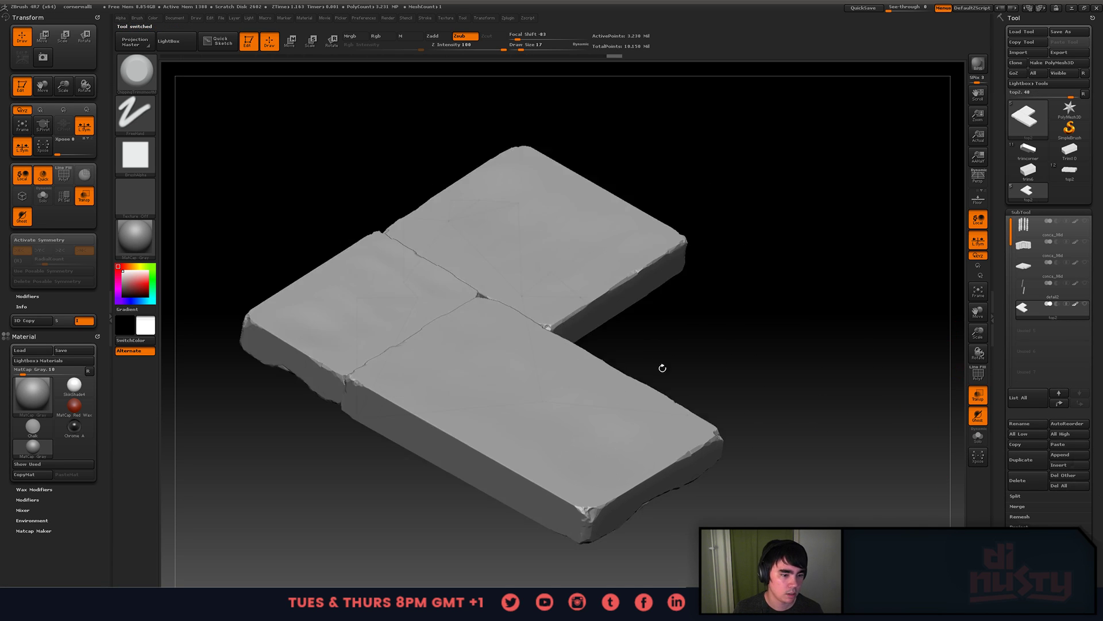
- Trim two irregular chips into the clean upper edge of the capstone piece's end face
mouse_move(659, 364)
left_mouse_down()
mouse_move(647, 342)
mouse_move(726, 369)
mouse_move(678, 345)
left_mouse_up()
mouse_move(805, 322)
left_mouse_down("alt")
mouse_move(634, 353)
mouse_move(687, 366)
left_mouse_up("alt")
right_click_drag(687, 366, 578, 382, "ctrl")
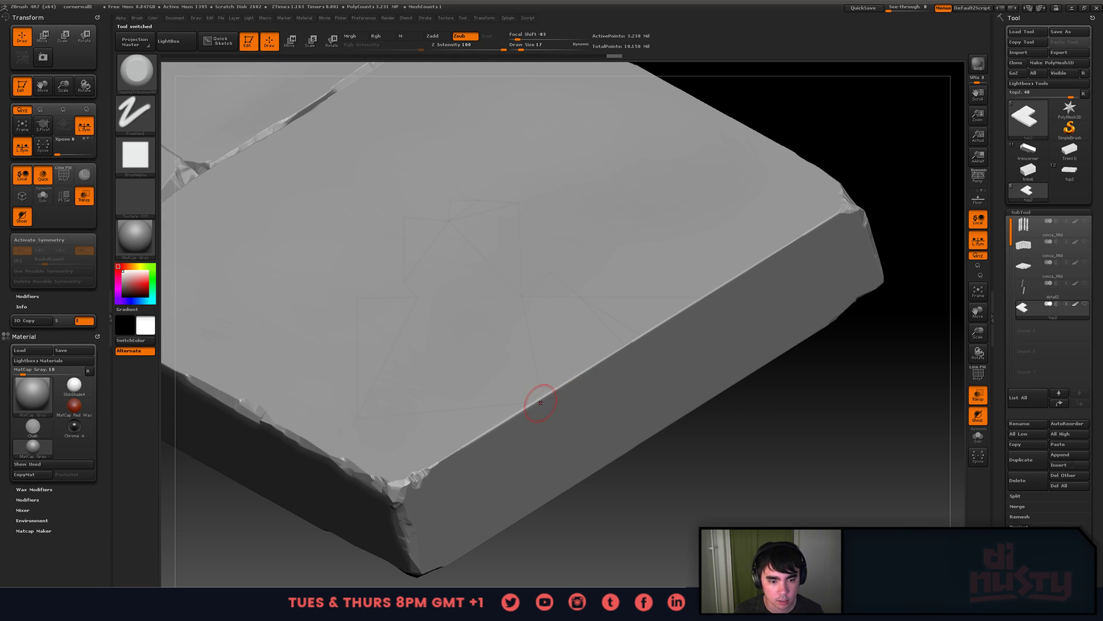
left_click_drag(541, 402, 655, 332)
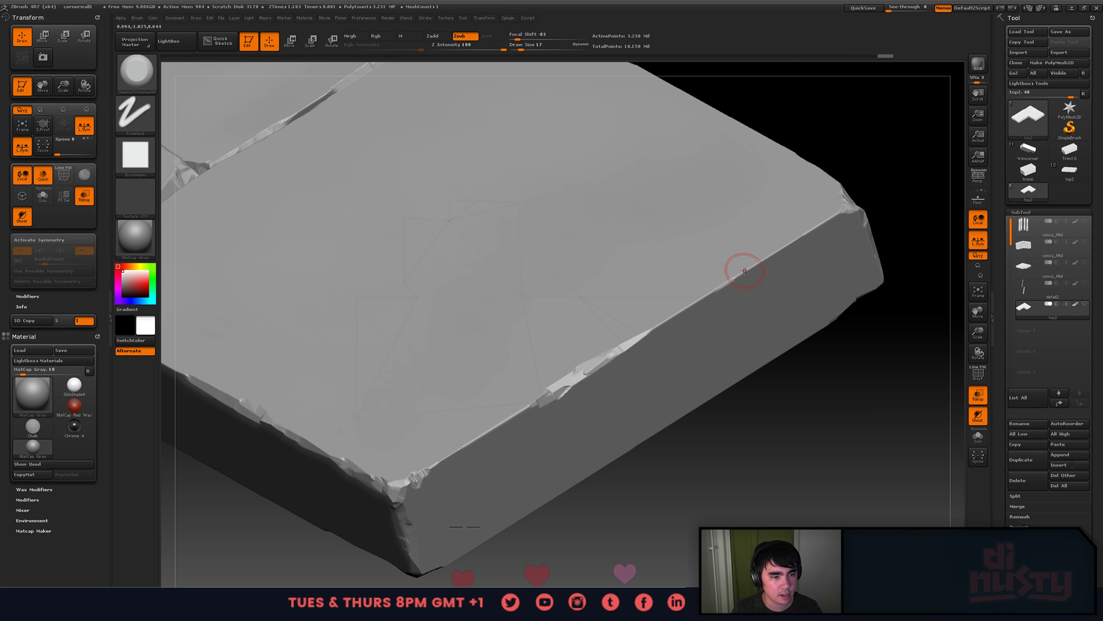
left_click_drag(745, 269, 747, 269)
left_click_drag(765, 257, 808, 231)
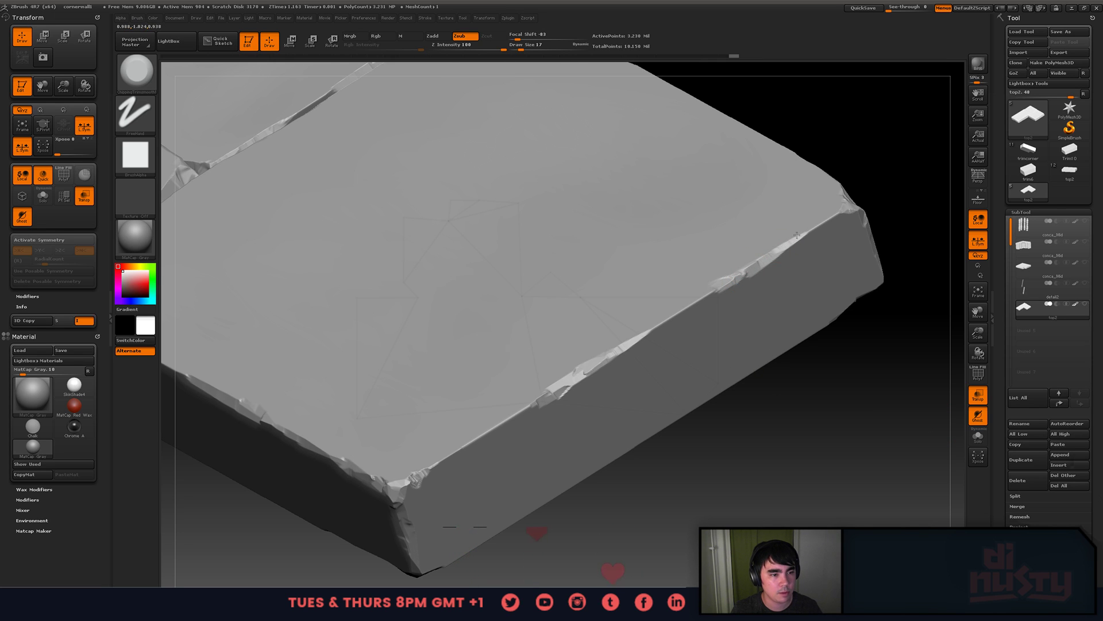
- Set the brush draw size to 31 and chip the lower edge of the same capstone face
mouse_move(780, 245)
right_mouse_down("alt")
mouse_move(736, 256)
mouse_move(720, 185)
right_mouse_up("alt")
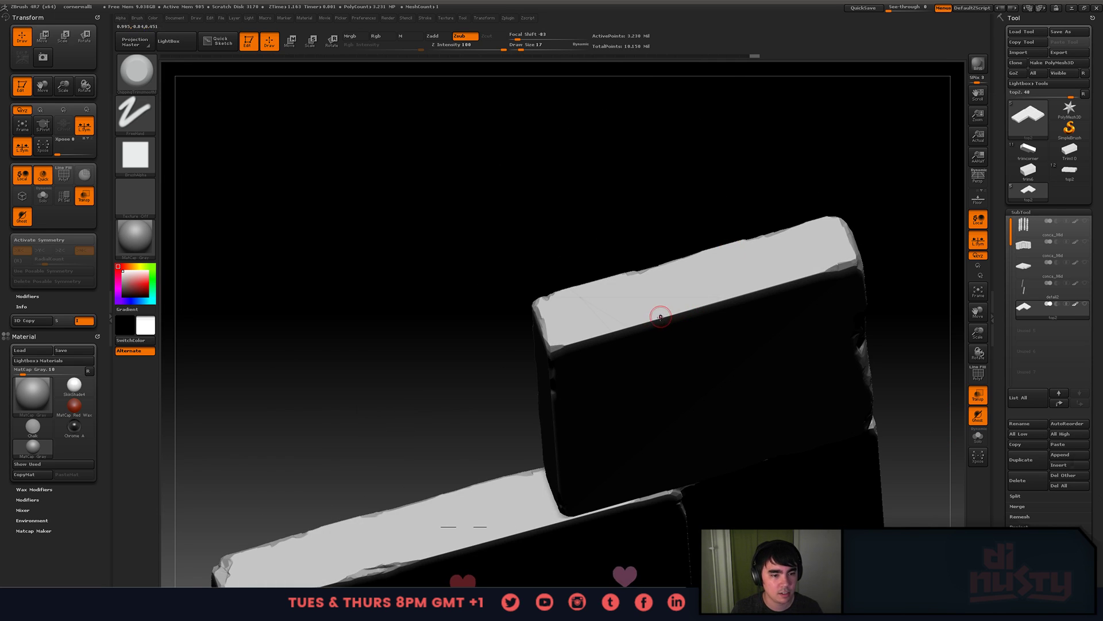
right_click_drag(660, 317, 512, 322)
key("space")
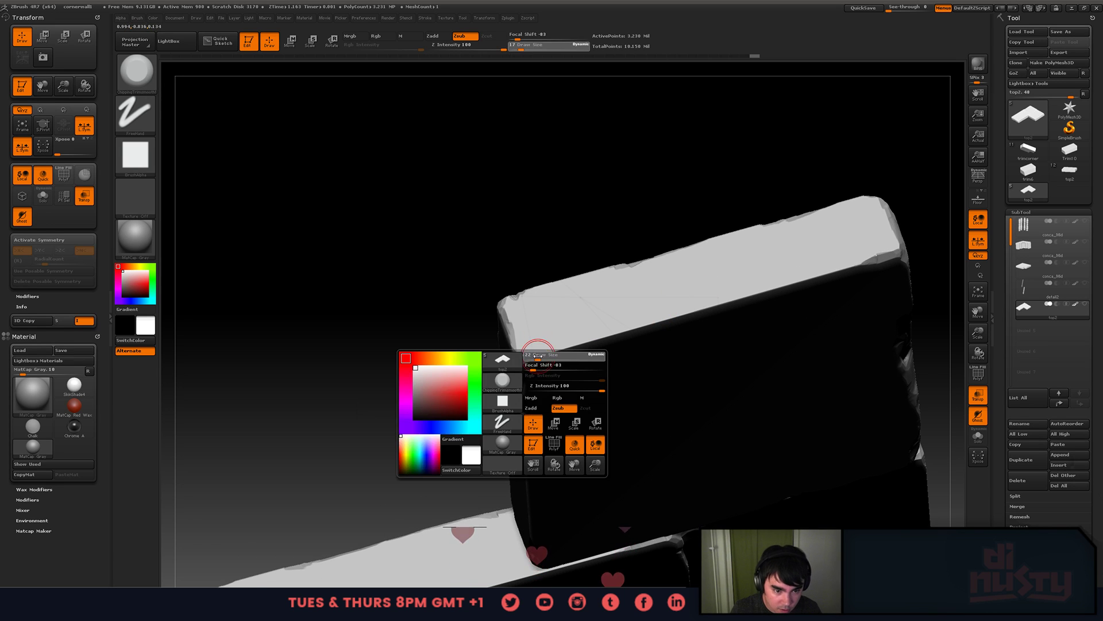
left_click_drag(538, 355, 546, 353)
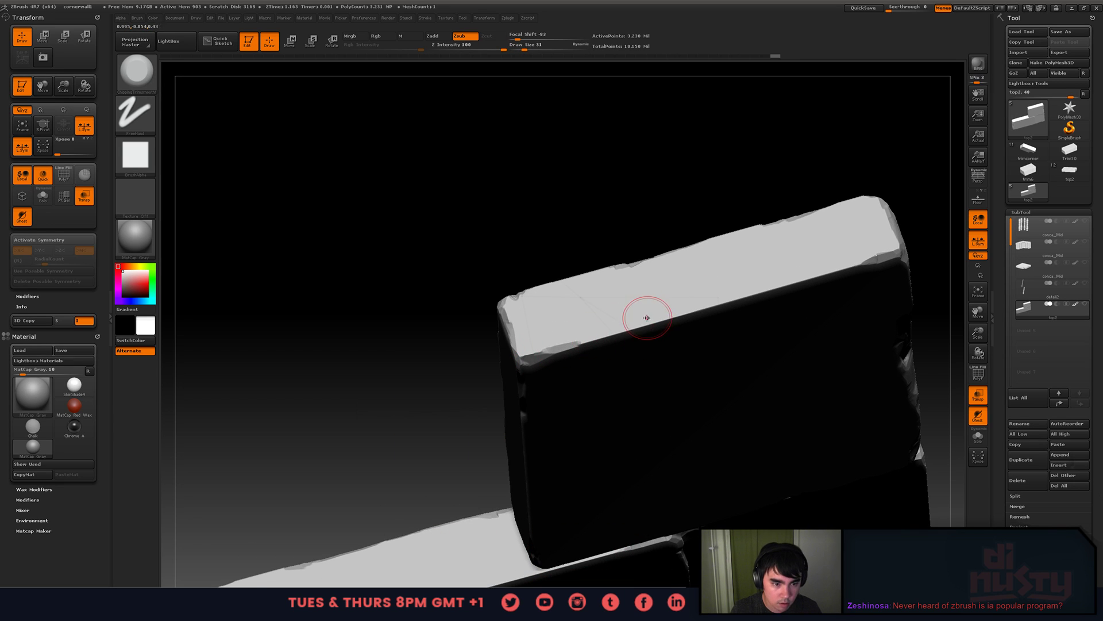
left_click_drag(647, 317, 747, 295)
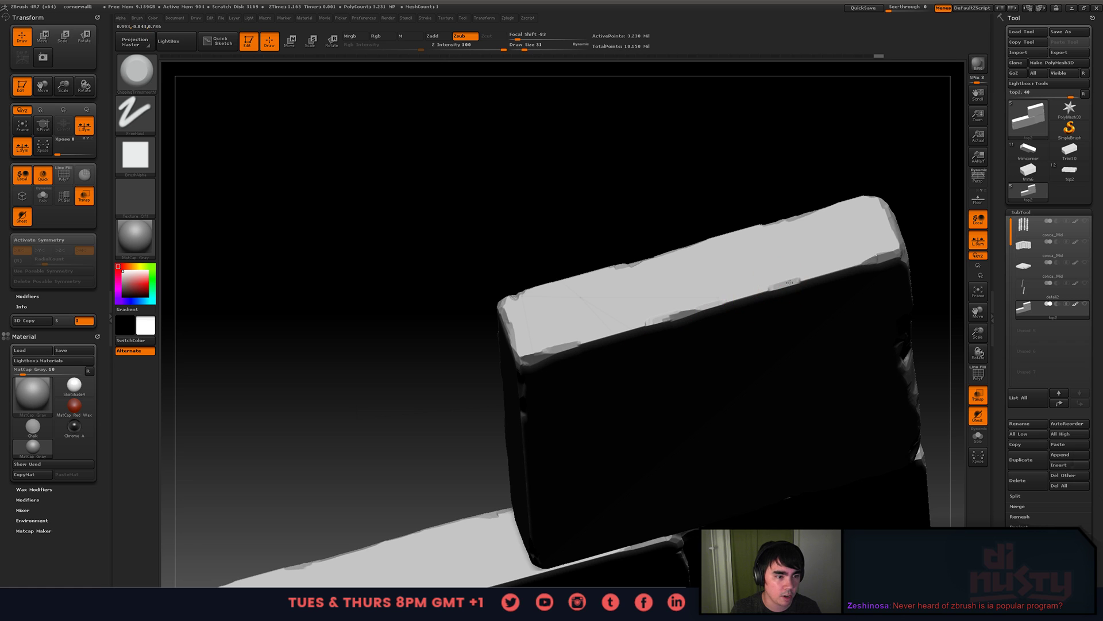
- Check the capstone pieces' polygroups from above and open the Polygroups options
right_click_drag(854, 266, 697, 348)
right_click_drag(647, 264, 690, 394, "alt")
mouse_move(464, 306)
right_mouse_down("alt")
mouse_move(637, 295)
mouse_move(598, 372)
mouse_move(632, 336)
mouse_move(616, 266)
mouse_move(449, 307)
mouse_move(463, 313)
right_mouse_up("alt")
key("shift+f")
key("shift+f")
left_click_drag(1025, 505, 1024, 442)
left_click(1029, 384)
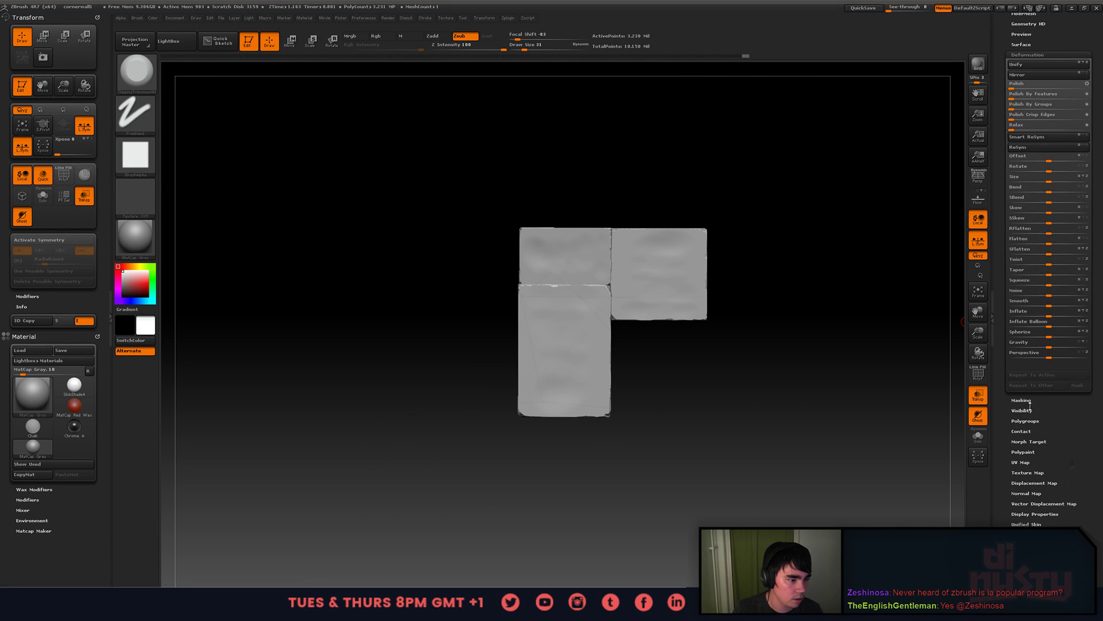
left_click(1035, 422)
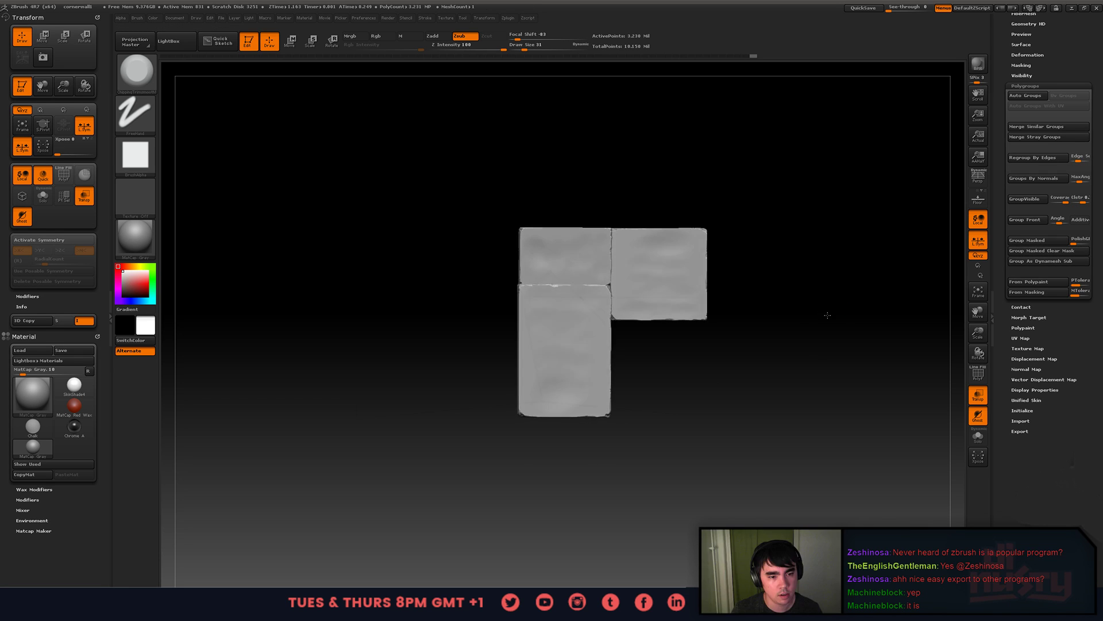
- Isolate the long lower-left capstone piece at the junction where the three pieces meet
left_click_drag(828, 314, 886, 268, "alt")
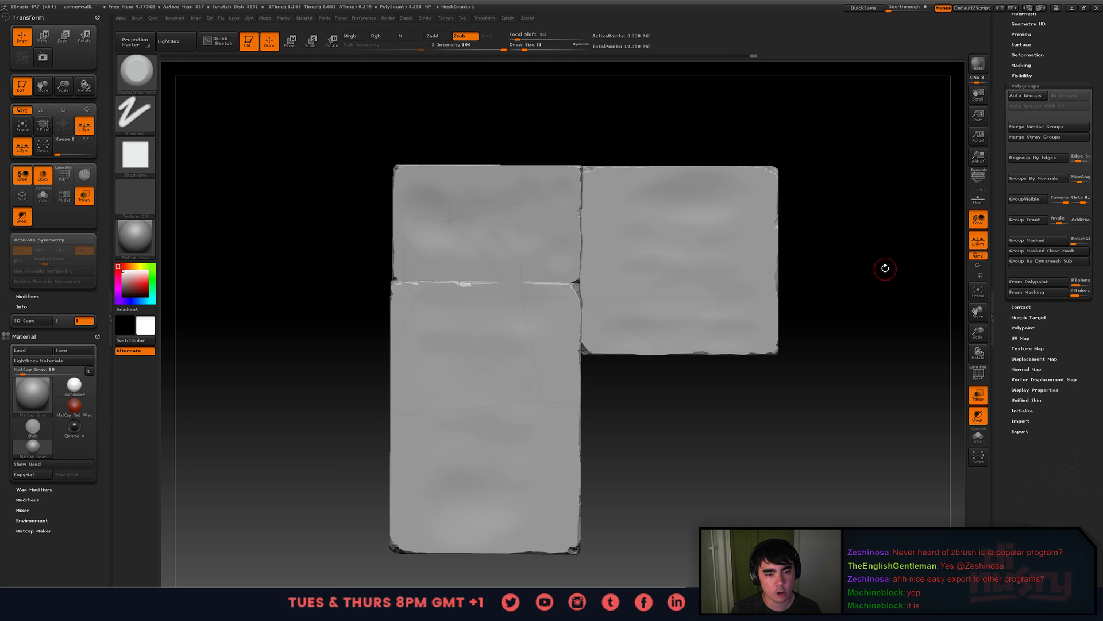
left_click_drag(866, 322, 815, 328)
left_click_drag(815, 329, 849, 390, "alt")
right_click_drag(849, 390, 853, 377, "alt")
right_click_drag(712, 357, 872, 372, "alt")
mouse_move(576, 344)
right_mouse_down()
mouse_move(564, 337)
mouse_move(664, 365)
right_mouse_up()
key("shift+f")
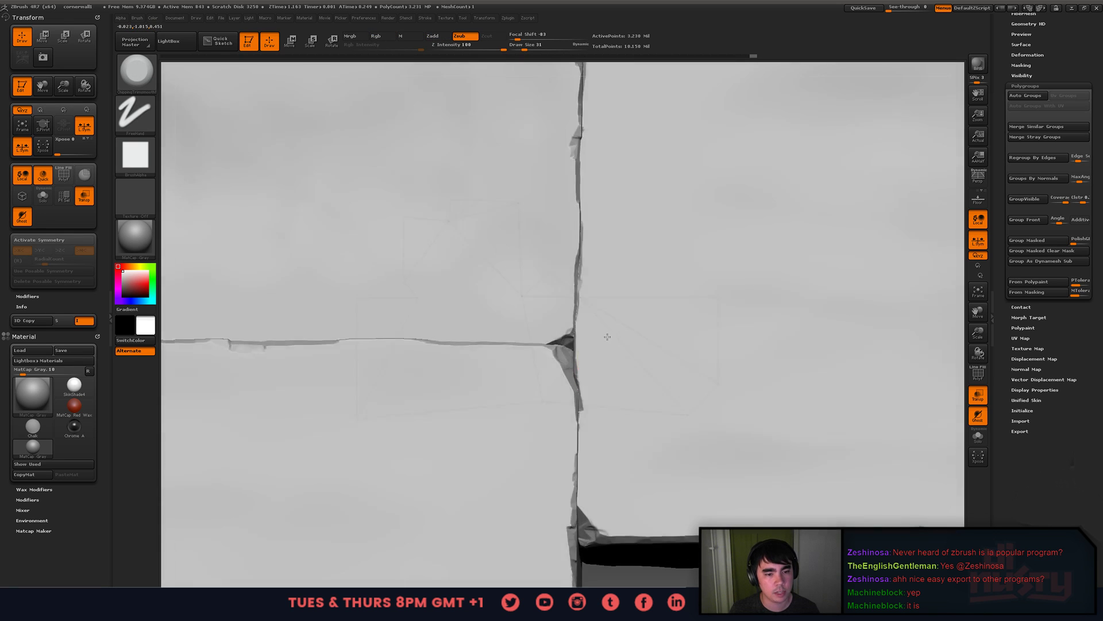
key("shift+f")
key("ctrl+shift")
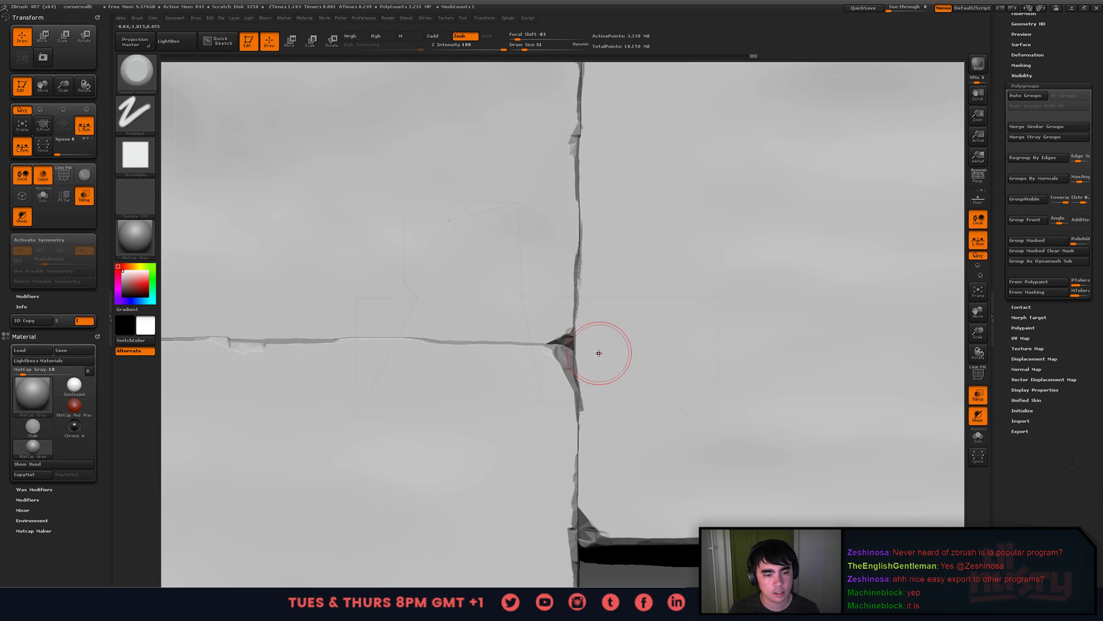
left_click(550, 383, "ctrl+shift")
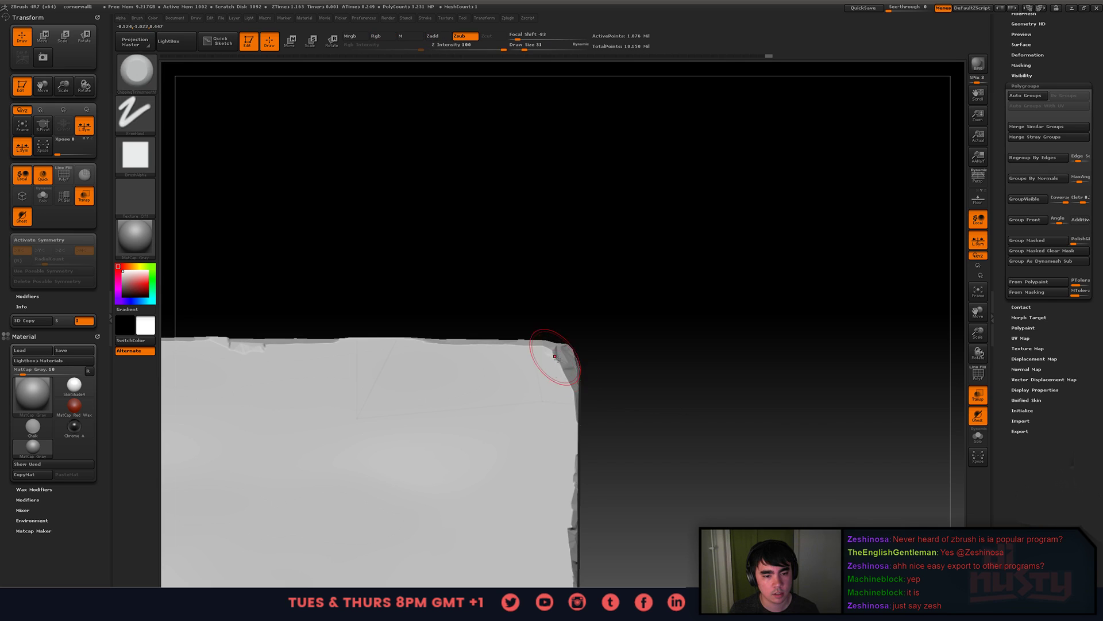
- Chip away the isolated piece's top corner at the junction, then show all capstone pieces again
left_click_drag(593, 391, 551, 371, "ctrl+shift")
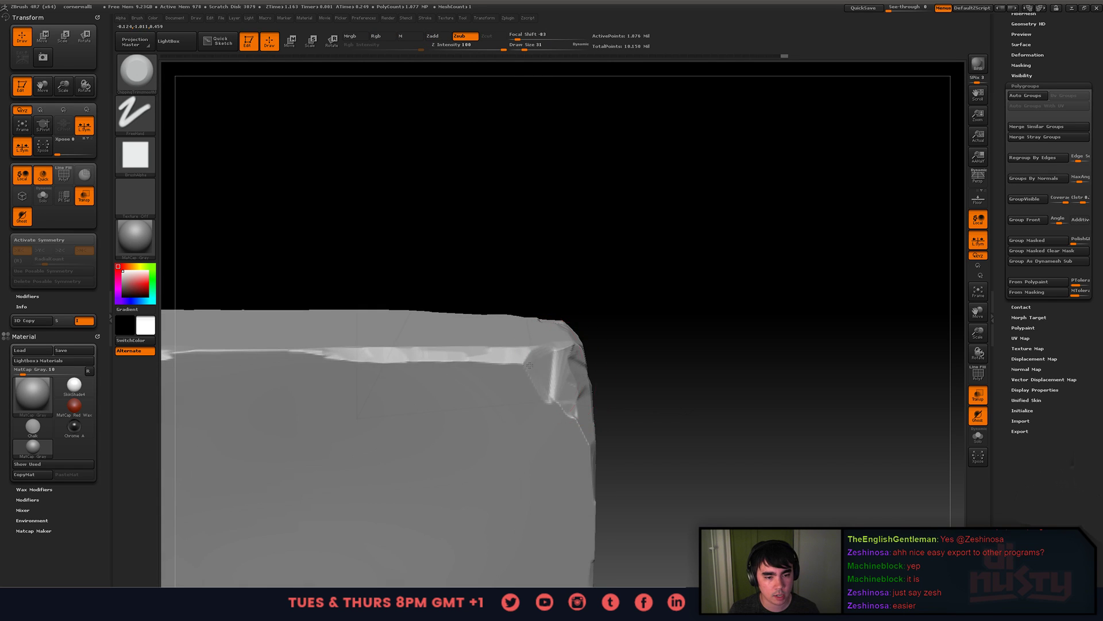
mouse_move(492, 304)
left_mouse_down()
mouse_move(537, 342)
mouse_move(460, 367)
mouse_move(488, 357)
left_mouse_up()
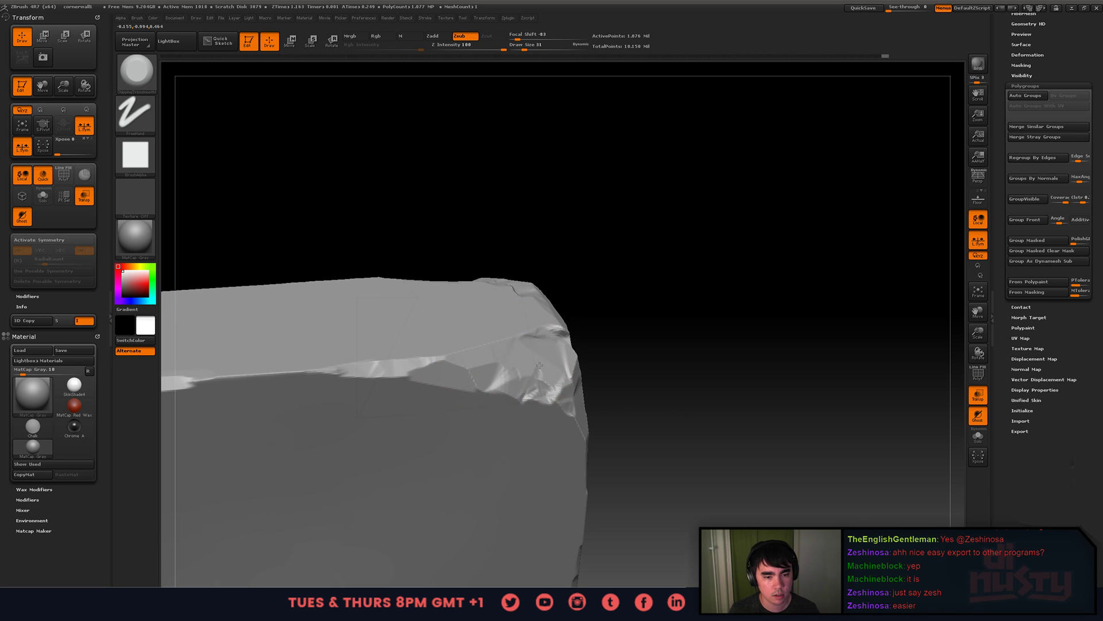
left_click_drag(557, 340, 562, 327)
mouse_move(597, 375)
left_mouse_down()
mouse_move(505, 353)
mouse_move(648, 345)
left_mouse_up()
left_click(648, 345, "ctrl+shift")
- Isolate the upper-left capstone piece, break its junction corner into rough facets, and show all pieces again
left_click(520, 333, "ctrl+shift")
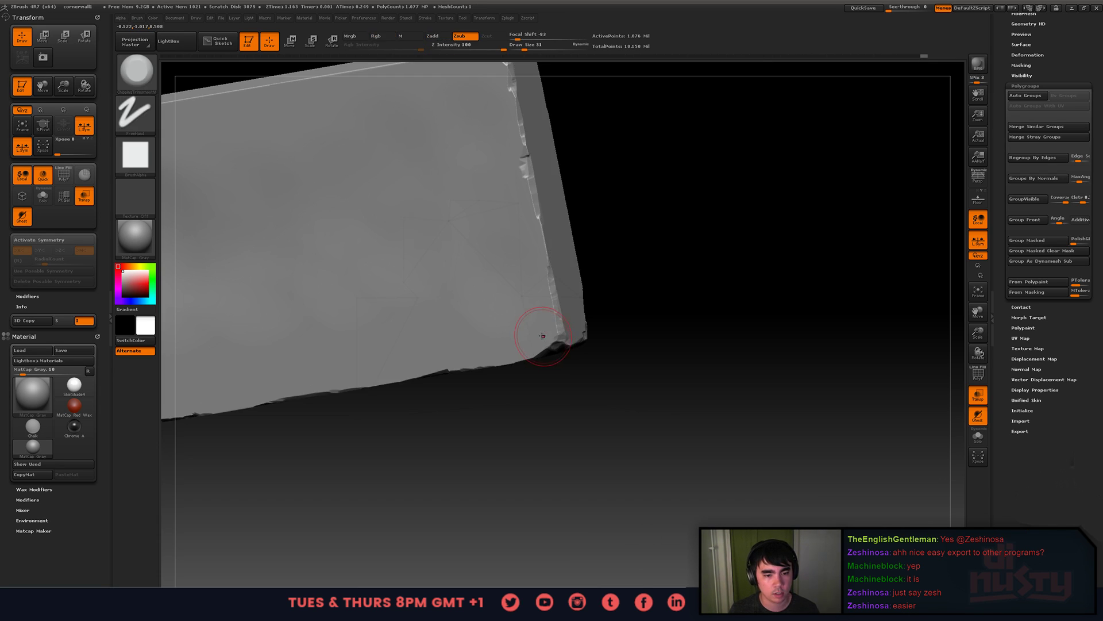
left_click_drag(542, 320, 556, 346)
key("bracketright")
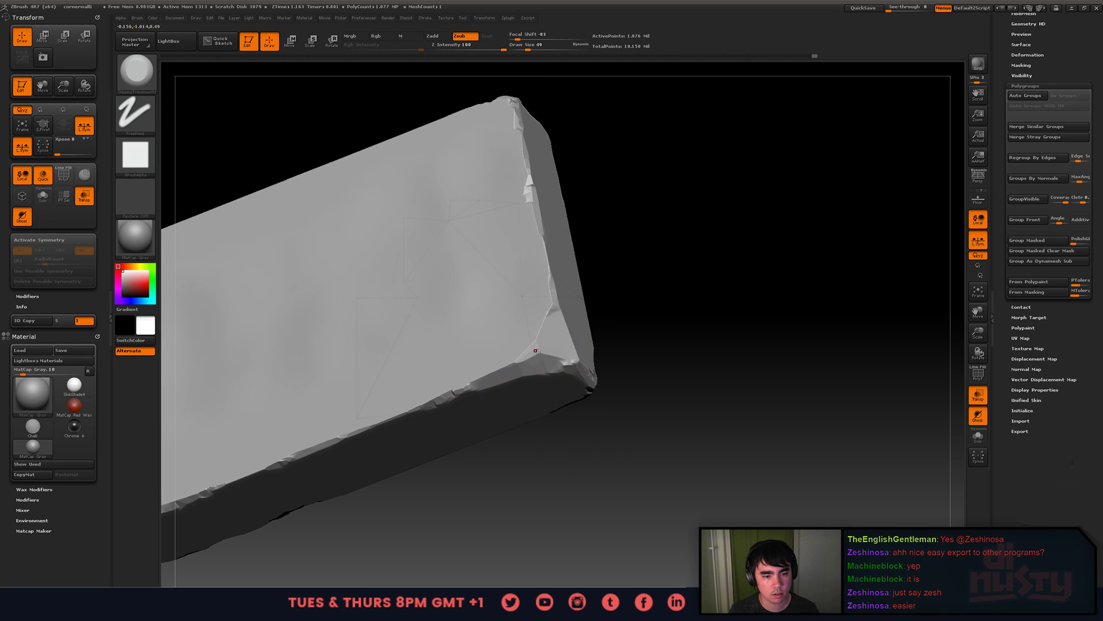
key("bracketleft")
left_click_drag(536, 350, 589, 377)
right_click_drag(586, 367, 566, 362)
left_click_drag(566, 362, 563, 368)
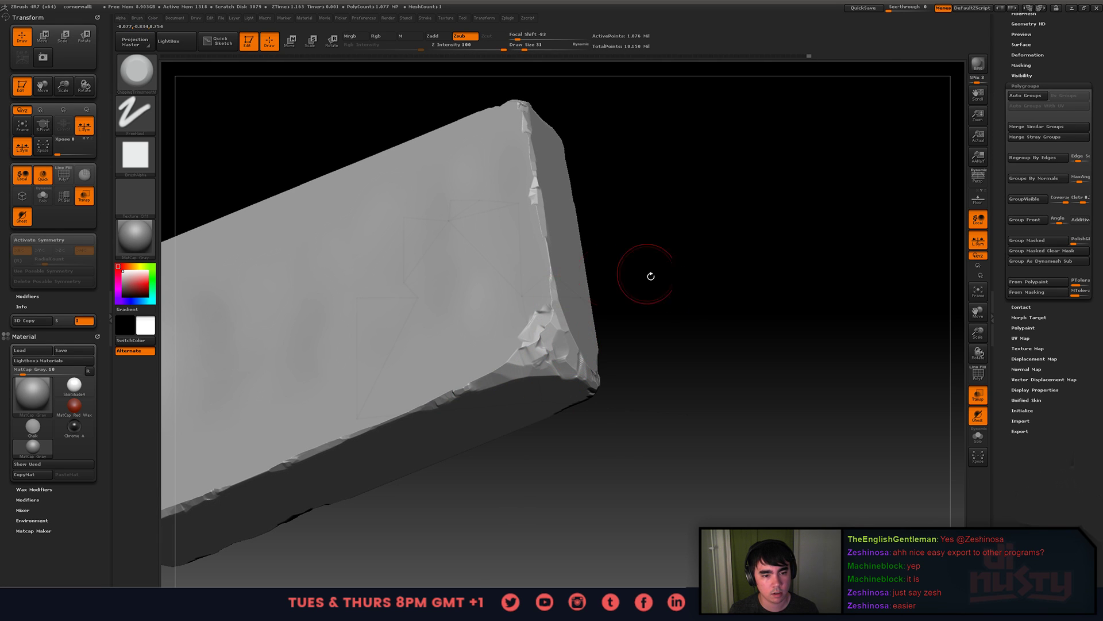
left_click(643, 313, "ctrl+shift")
- Isolate the right capstone piece and chip its inner edge where the three pieces meet
mouse_move(643, 312)
right_mouse_down()
mouse_move(636, 299)
mouse_move(637, 312)
mouse_move(627, 309)
mouse_move(655, 304)
right_mouse_up()
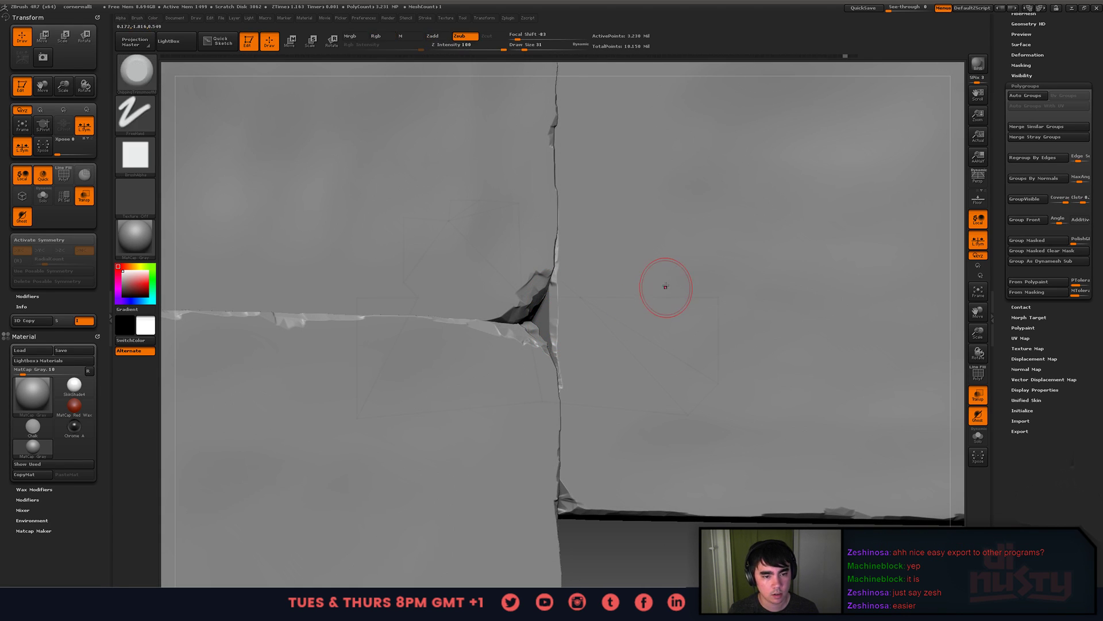
key("ctrl+shift")
left_click(586, 303, "ctrl+shift")
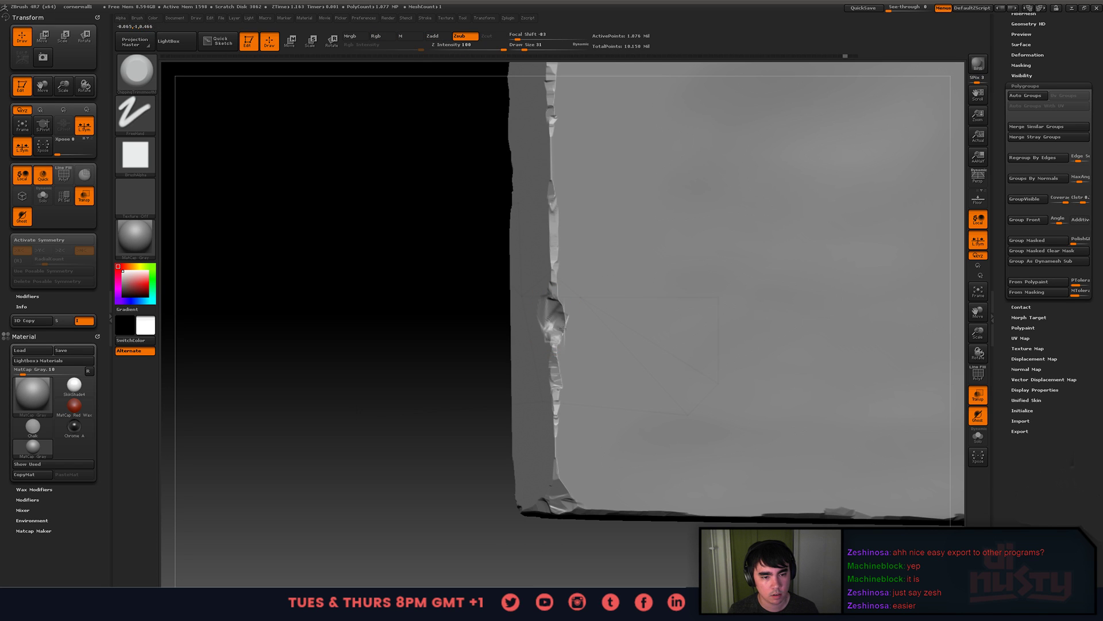
key("ctrl")
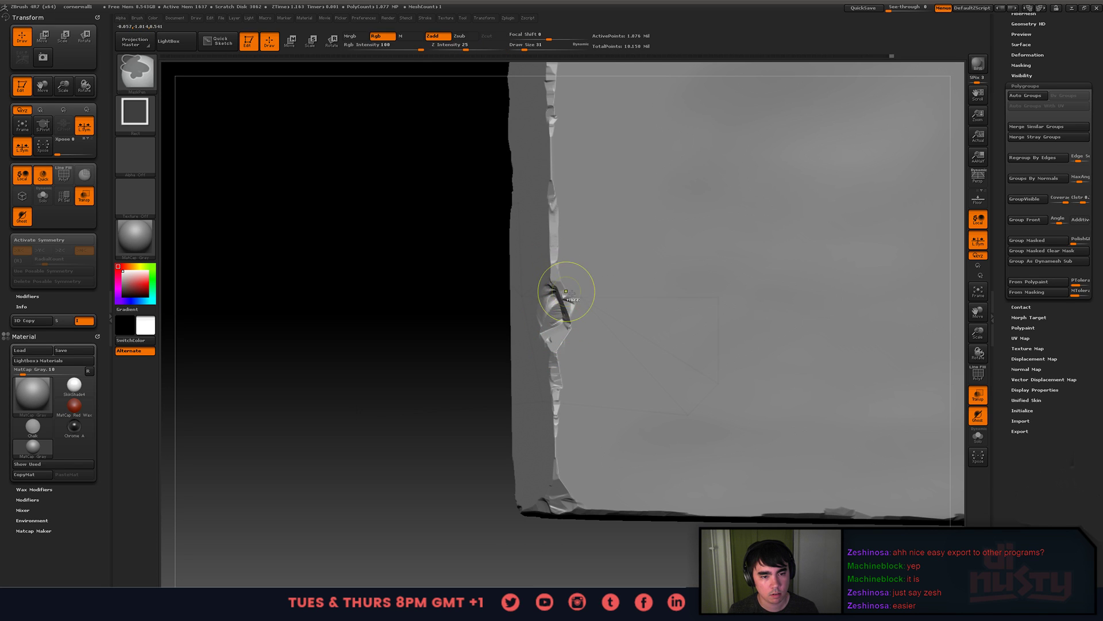
right_click_drag(622, 274, 586, 276)
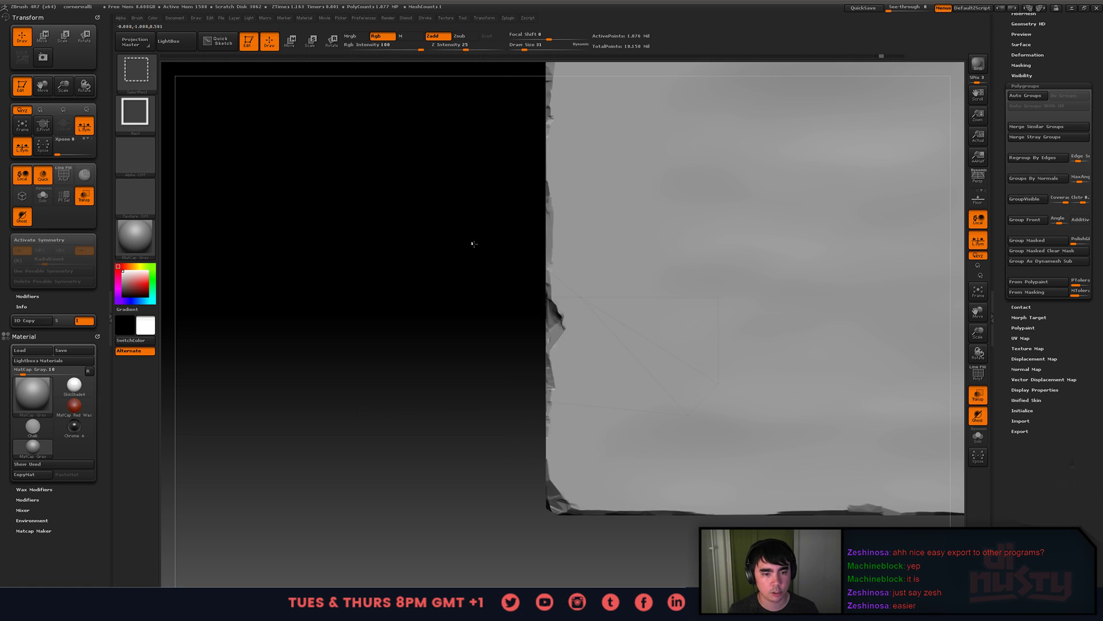
- Try to isolate the chipped section of the right piece's inner edge and trim it, undoing the strokes
left_click_drag(472, 245, 635, 398, "ctrl+shift")
right_click_drag(625, 330, 574, 320)
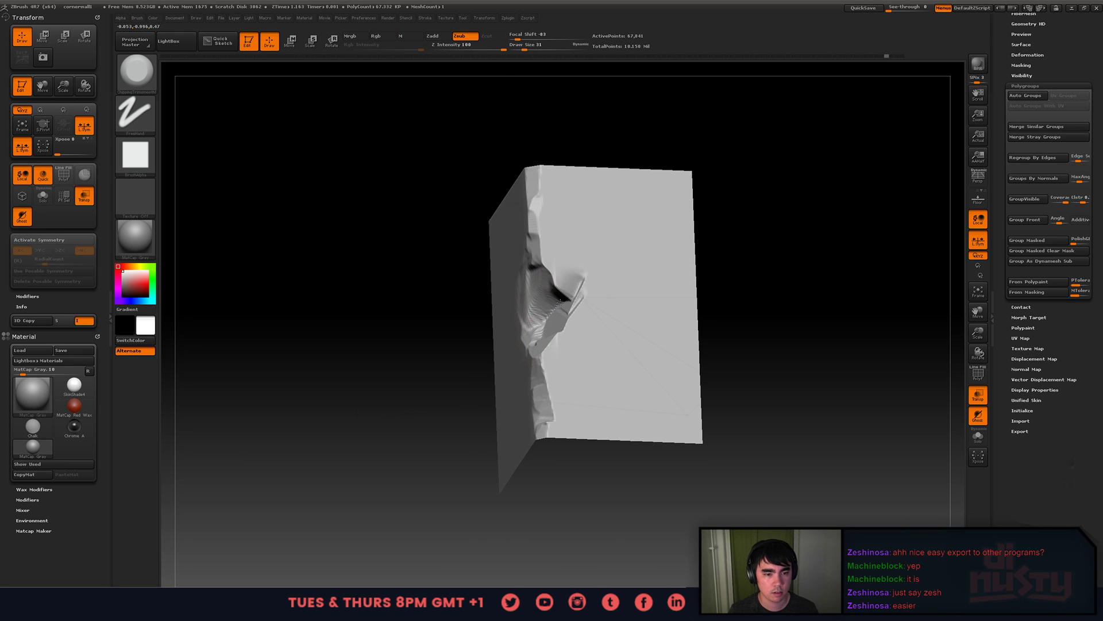
left_click_drag(560, 303, 564, 286)
key("ctrl+z")
mouse_move(612, 344)
right_mouse_down()
mouse_move(603, 329)
mouse_move(627, 406)
right_mouse_up()
key("ctrl+z")
key("ctrl+z")
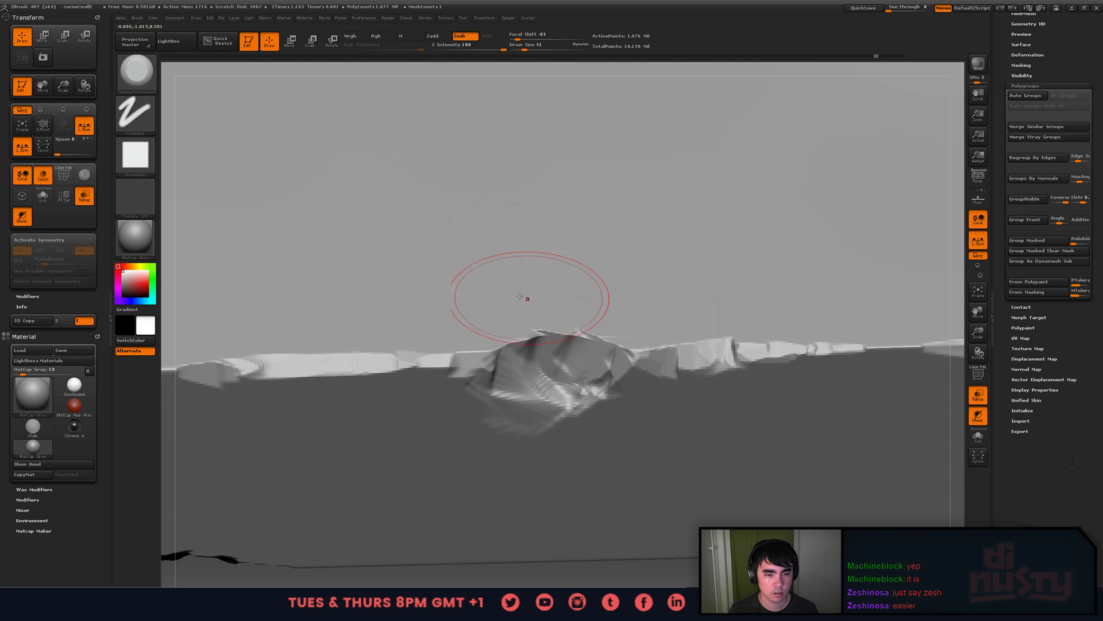
key("ctrl+z")
key("ctrl+z")
- Show only a rectangular area around the junction chip on the right piece's inner edge
left_click_drag(398, 313, 719, 464, "ctrl+shift")
left_click(357, 270, "ctrl+shift")
left_click_drag(364, 261, 768, 515, "ctrl+shift")
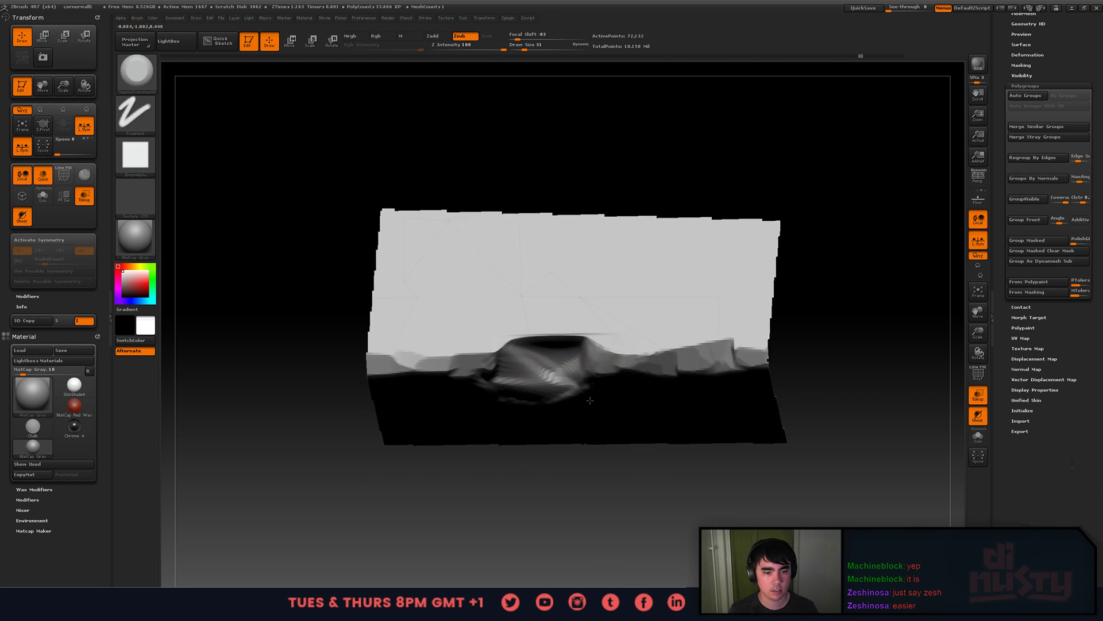
right_click_drag(554, 335, 556, 323)
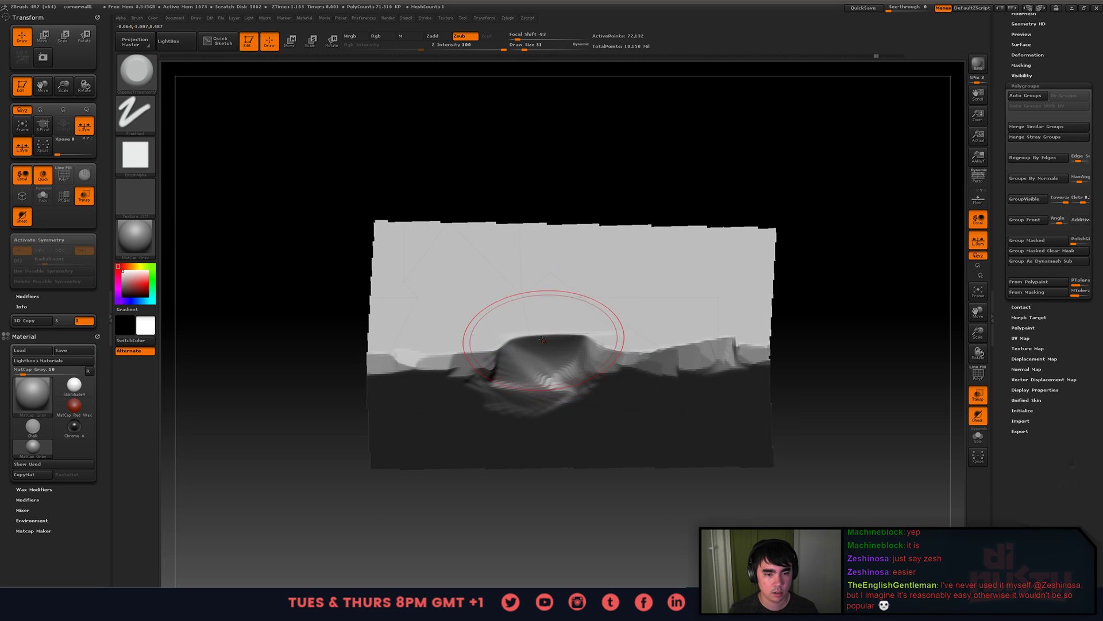
- Try to carve deeper, harder facets into the isolated junction chip on the right piece's inner edge
mouse_move(542, 339)
left_mouse_down()
mouse_move(534, 350)
mouse_move(604, 344)
left_mouse_up()
key("space")
right_click_drag(603, 350, 602, 333)
left_click_drag(598, 341, 605, 338)
left_click_drag(547, 381, 546, 365, "shift")
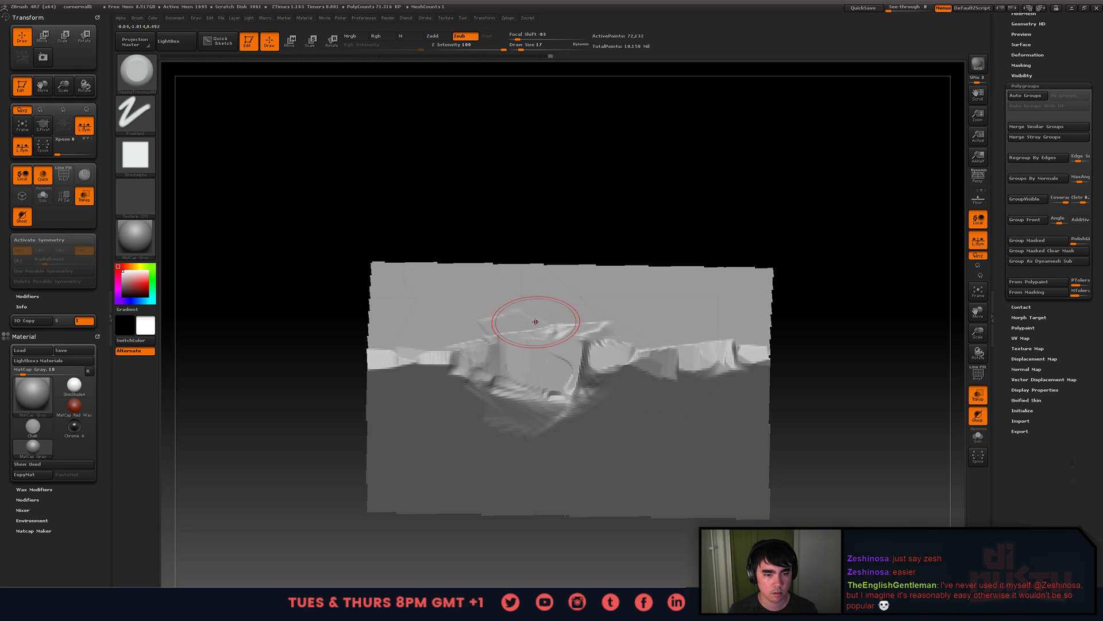
left_click_drag(495, 336, 489, 351)
right_click_drag(490, 351, 515, 370)
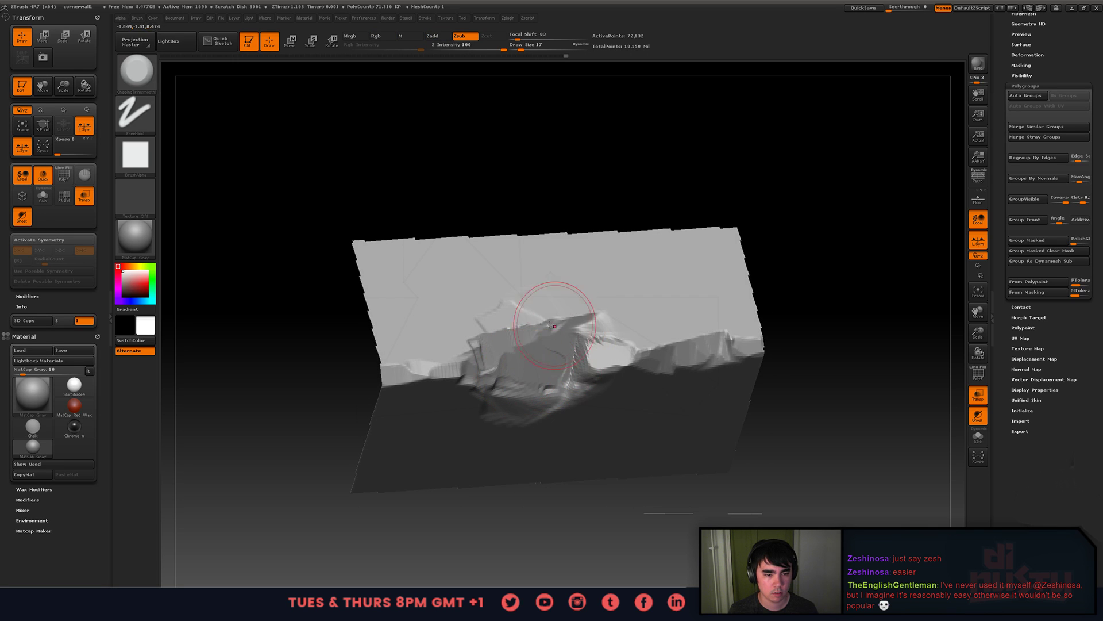
- Roll the undo history back to before the junction chip was carved into the right piece's inner edge
right_click_drag(590, 316, 761, 354)
left_click(761, 354, "ctrl+shift")
right_click_drag(753, 286, 547, 345, "ctrl")
right_click_drag(629, 322, 685, 274, "alt")
right_click_drag(685, 275, 716, 290)
left_click(716, 290, "ctrl+shift")
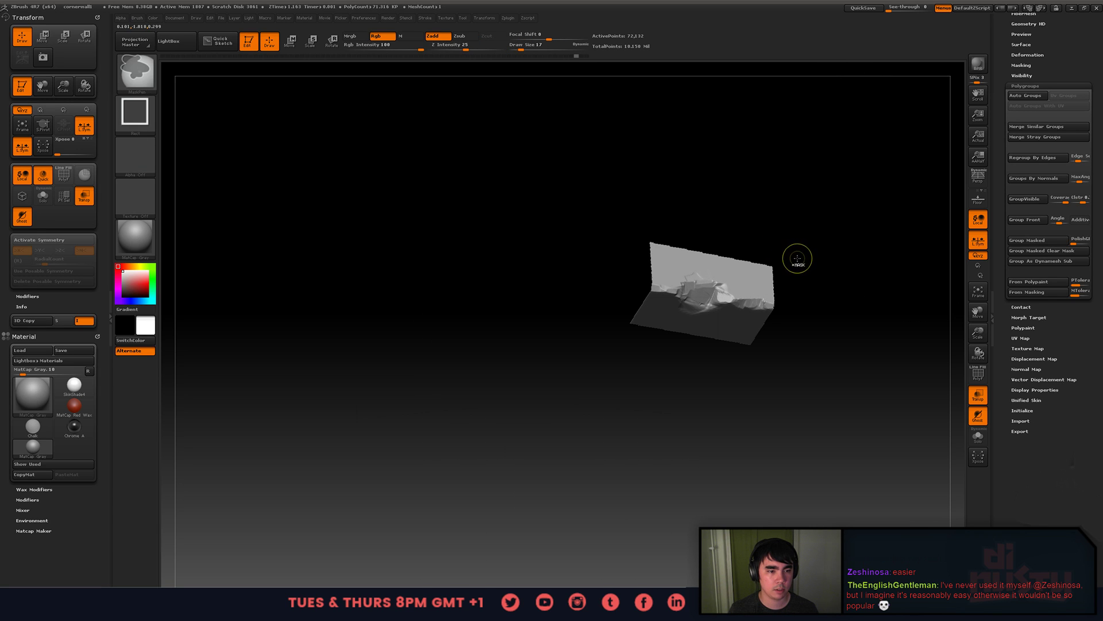
key("ctrl+z")
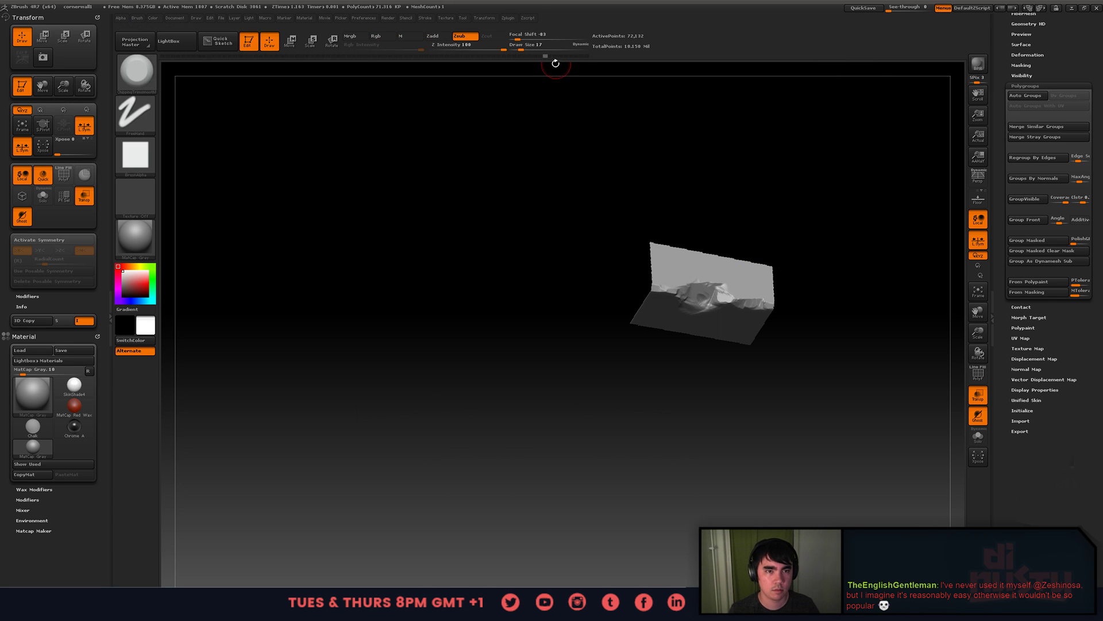
left_click_drag(548, 60, 504, 57)
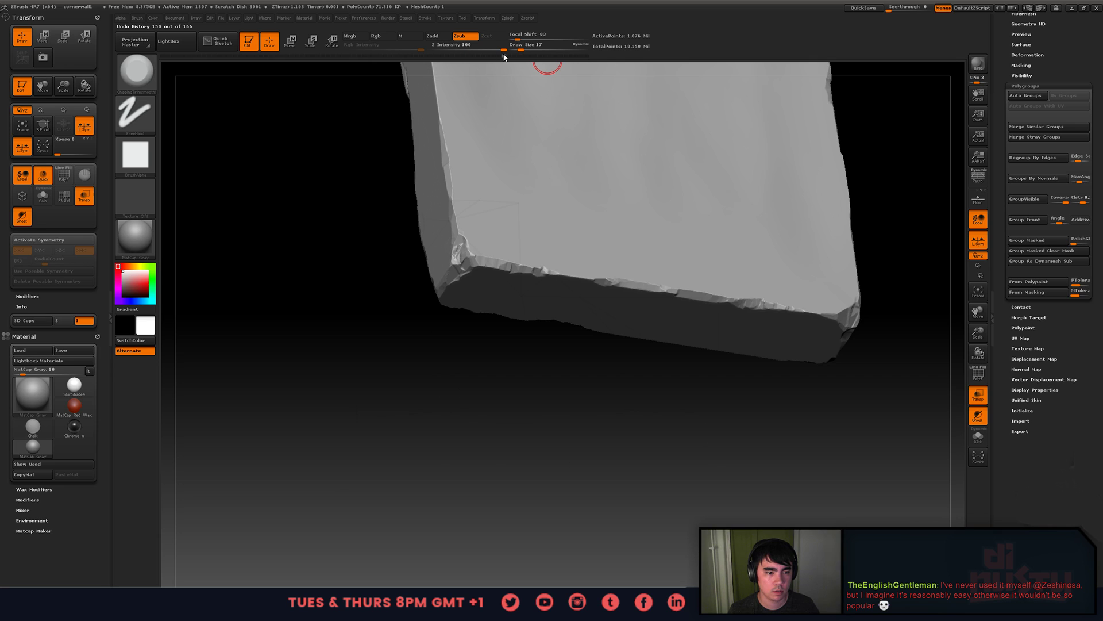
- Chip the right piece's inner edge again toward its open corner, discarding the newer undo history entries
right_click_drag(607, 164, 509, 188, "alt")
right_click_drag(635, 266, 600, 321)
right_click(600, 322)
right_click_drag(672, 247, 687, 190)
key("space")
left_click_drag(697, 309, 710, 312)
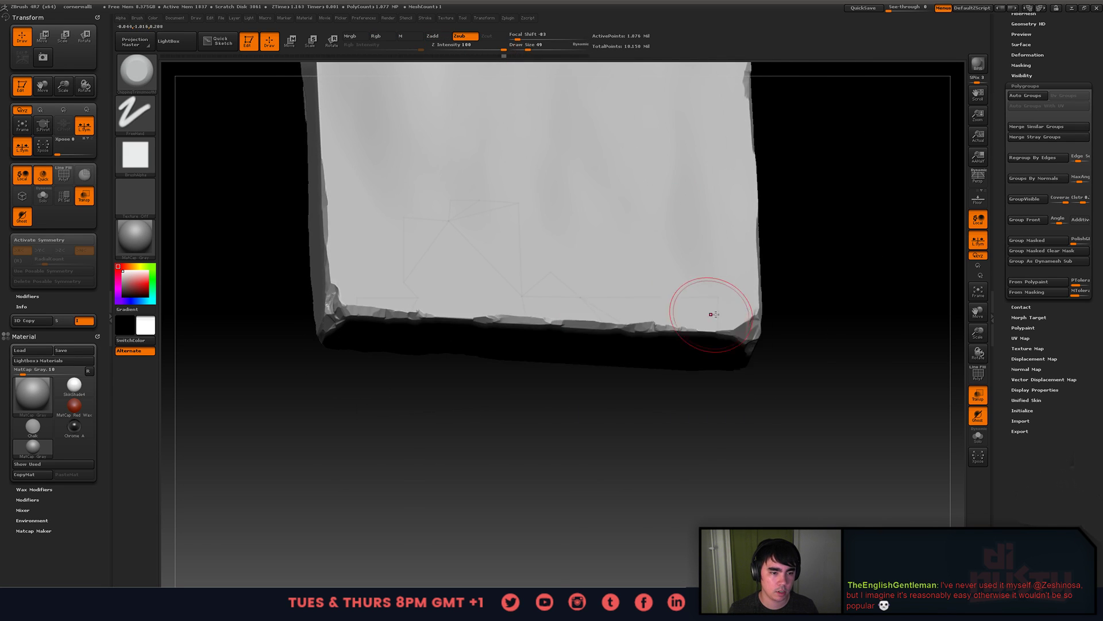
right_click_drag(712, 313, 700, 289)
left_click_drag(731, 314, 641, 332)
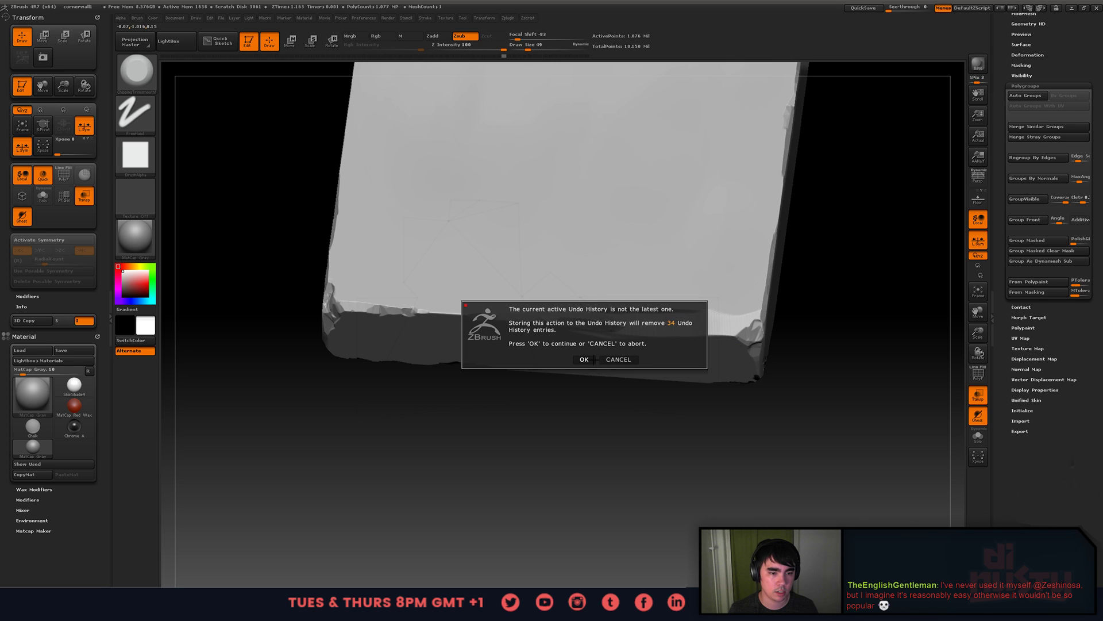
left_click(592, 359)
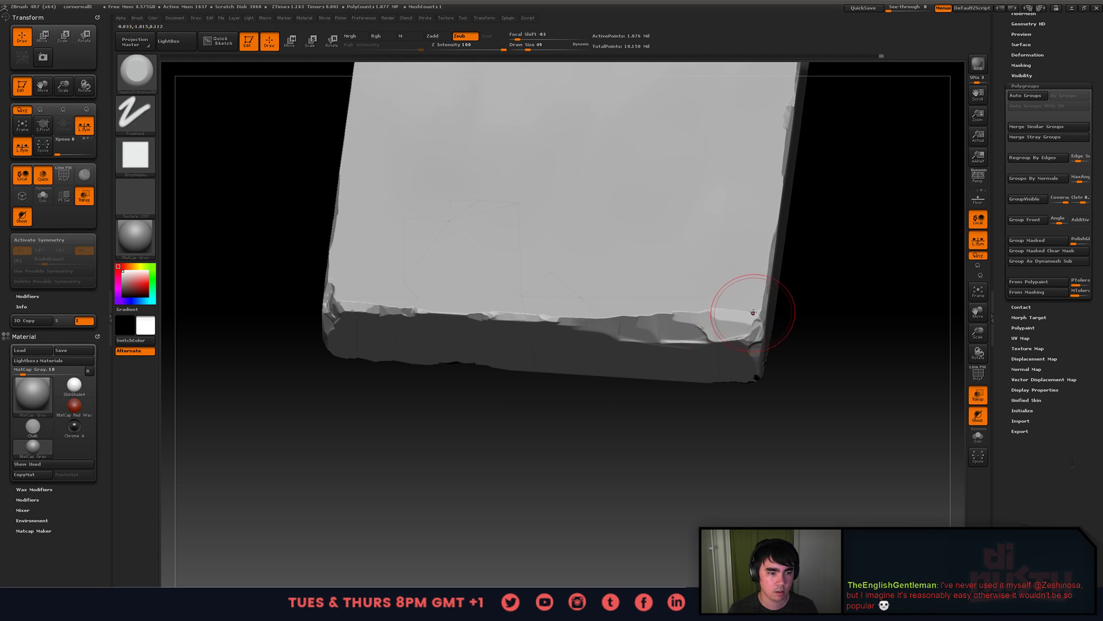
right_click_drag(752, 311, 760, 297)
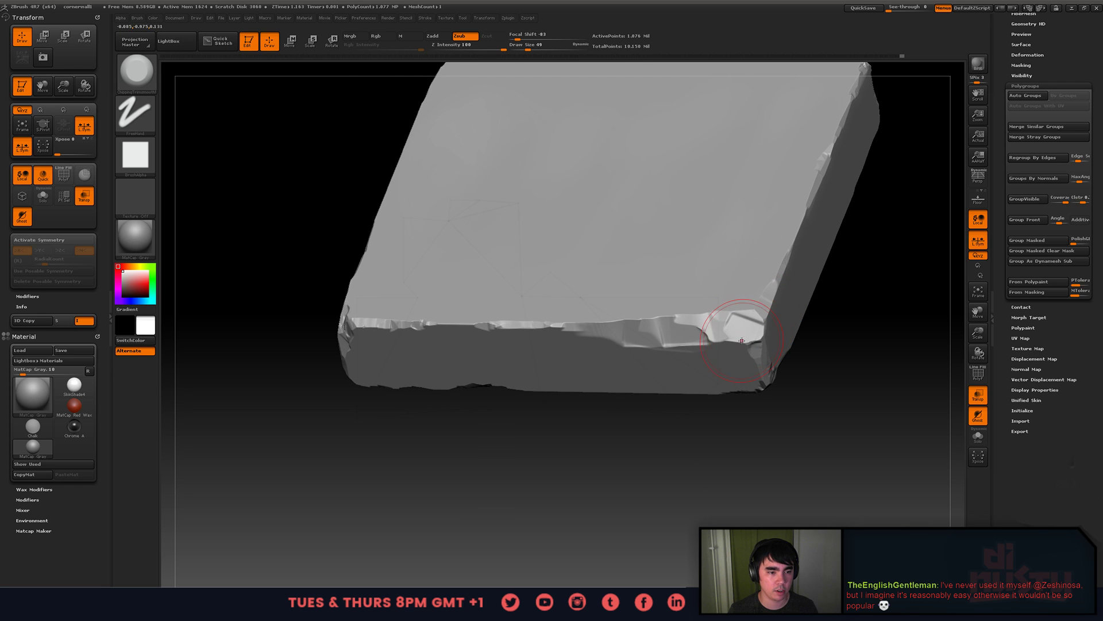
- Widen the chipped corner with brush size 71 and facet the adjoining edge with brush size 41
key("bracketright")
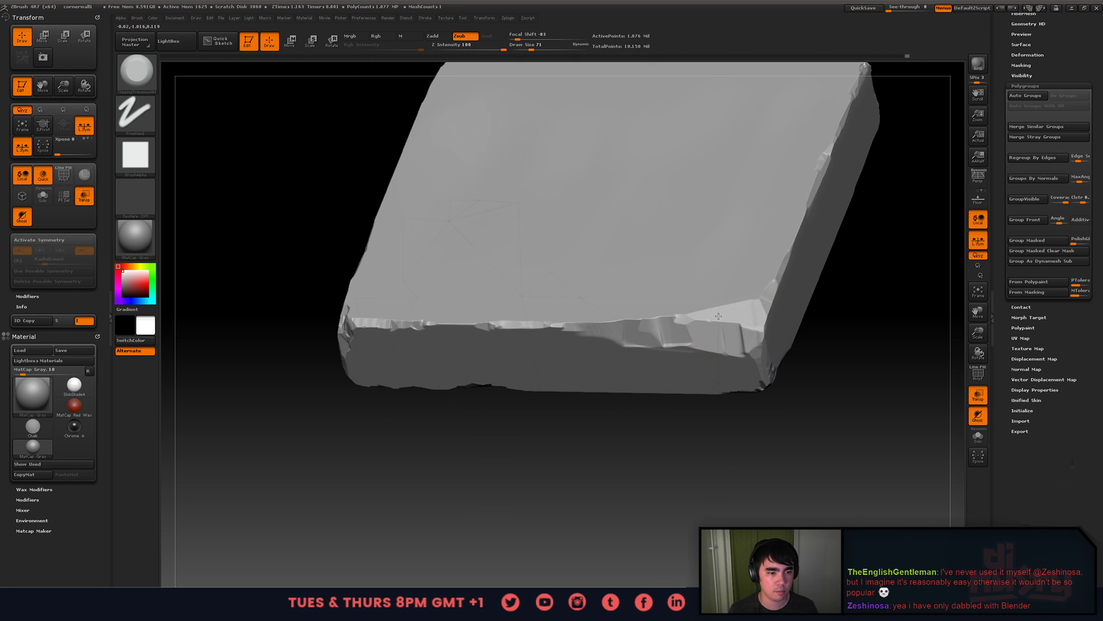
right_click_drag(718, 316, 757, 296)
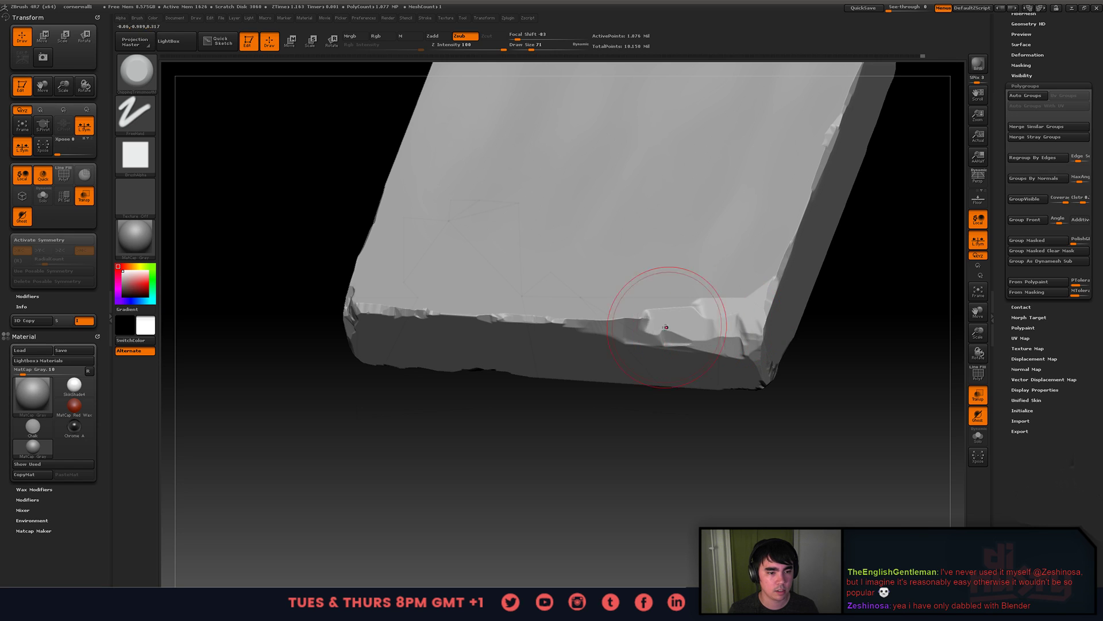
key("space")
left_click_drag(663, 330, 598, 322)
key("space")
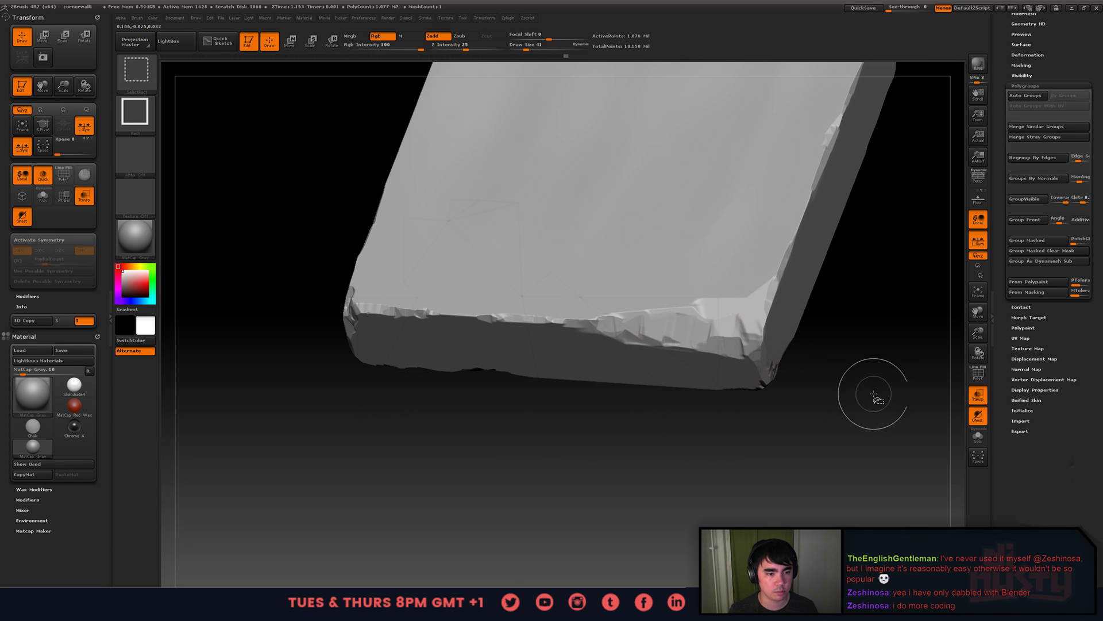
- Show all pieces and break up the right piece's edge above the junction gap with brush size 22
left_click(874, 396, "ctrl+shift")
right_click_drag(754, 297, 672, 321)
mouse_move(673, 322)
right_mouse_down("ctrl")
mouse_move(630, 361)
mouse_move(778, 296)
mouse_move(723, 279)
right_mouse_up("ctrl")
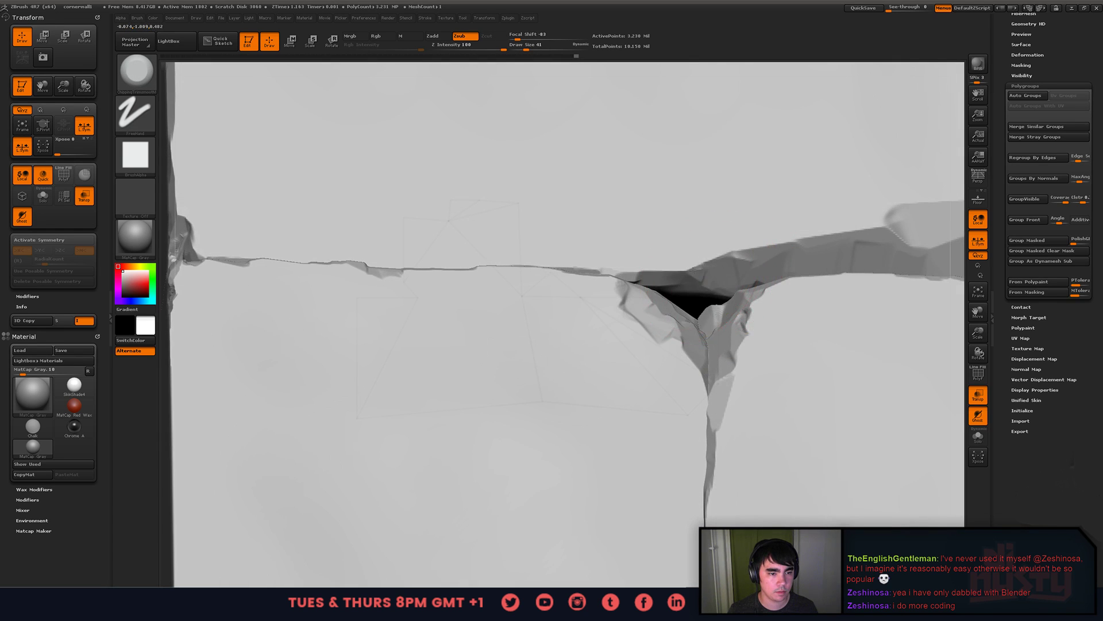
key("space")
left_click_drag(730, 287, 708, 289)
left_click_drag(759, 252, 670, 272)
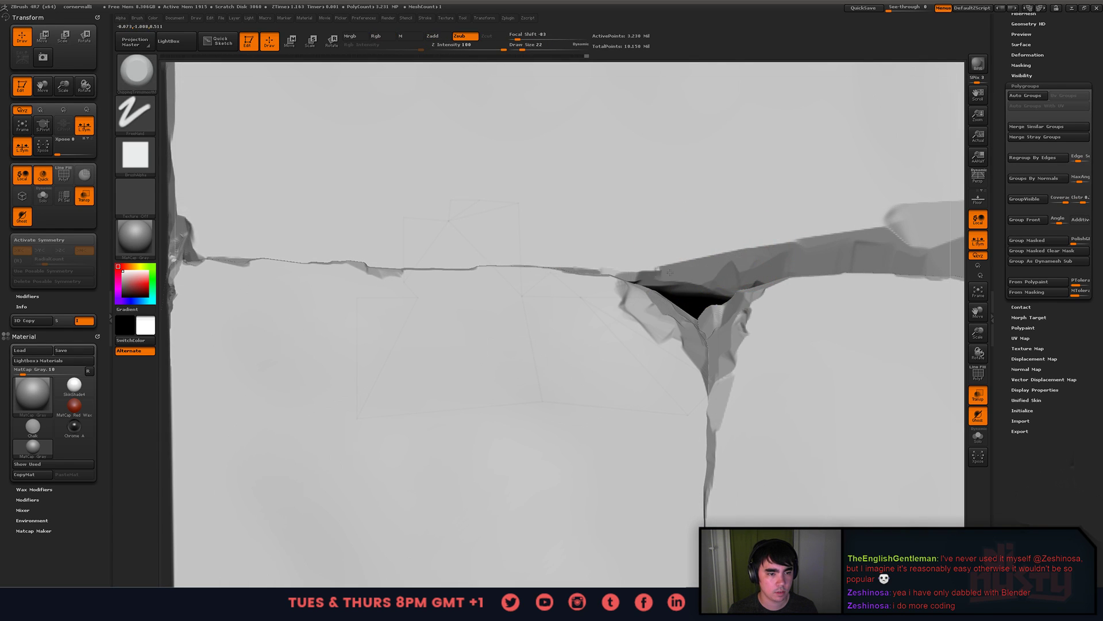
left_click_drag(750, 256, 712, 260)
mouse_move(761, 257)
right_mouse_down()
mouse_move(842, 199)
mouse_move(790, 244)
right_mouse_up()
left_click_drag(819, 234, 810, 236)
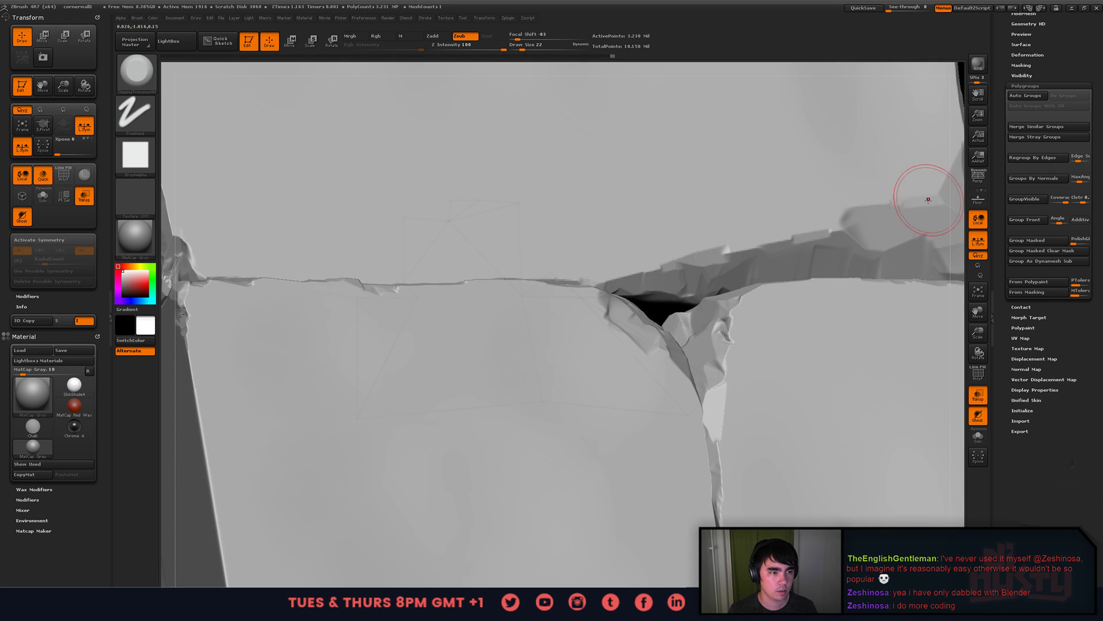
- Chip the long capstone piece's far outer corner and its adjoining edges into facets with brush size 41
mouse_move(928, 200)
right_mouse_down()
mouse_move(659, 277)
mouse_move(622, 327)
mouse_move(667, 328)
mouse_move(689, 314)
mouse_move(556, 320)
mouse_move(552, 382)
right_mouse_up()
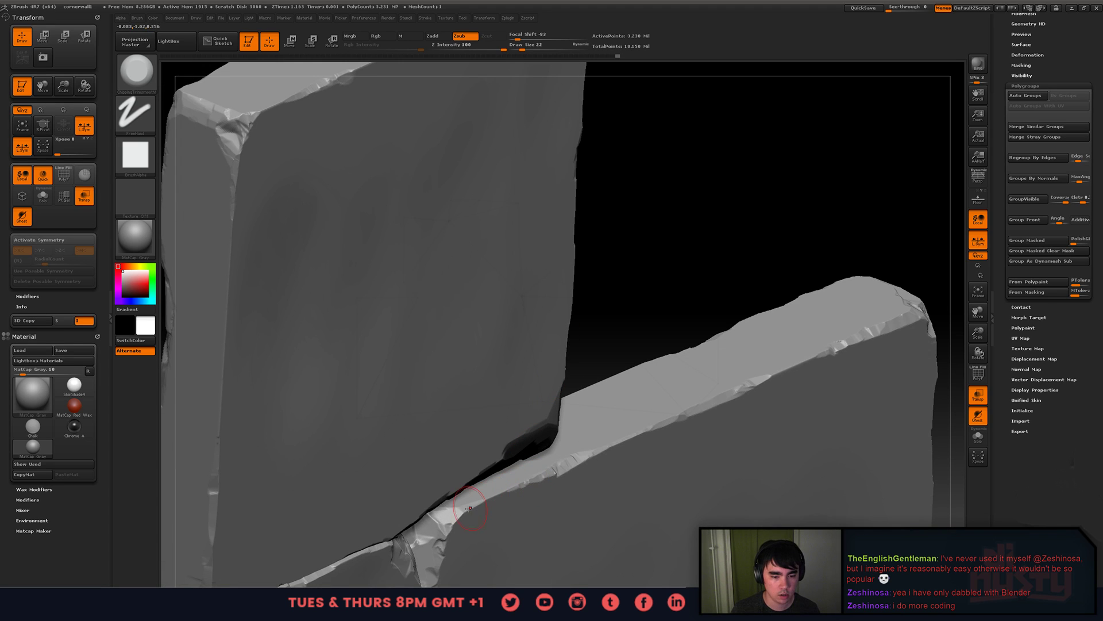
right_click_drag(461, 510, 664, 410)
key("ctrl+shift")
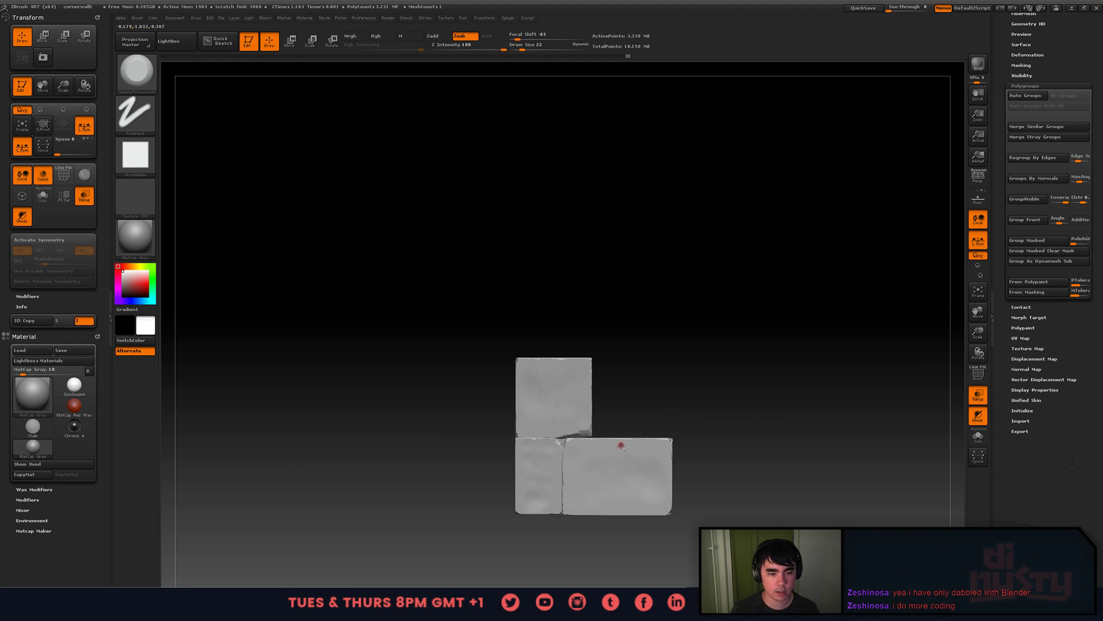
mouse_move(620, 445)
right_mouse_down()
mouse_move(615, 362)
mouse_move(635, 404)
mouse_move(640, 351)
mouse_move(618, 373)
mouse_move(623, 387)
mouse_move(671, 342)
mouse_move(645, 382)
right_mouse_up()
key("]")
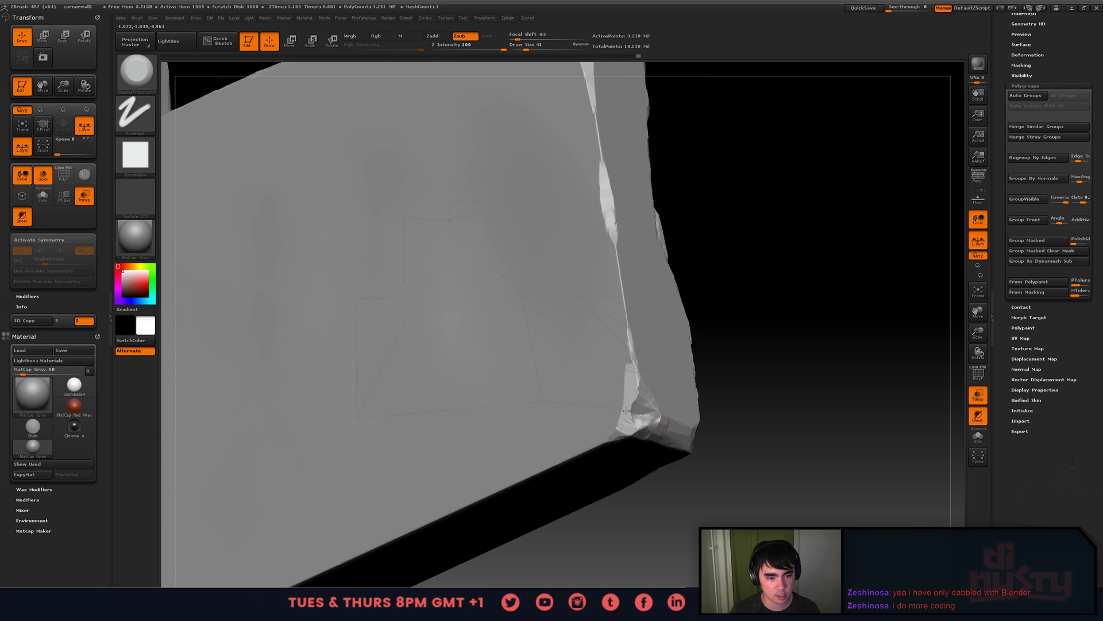
left_click_drag(620, 356, 625, 339)
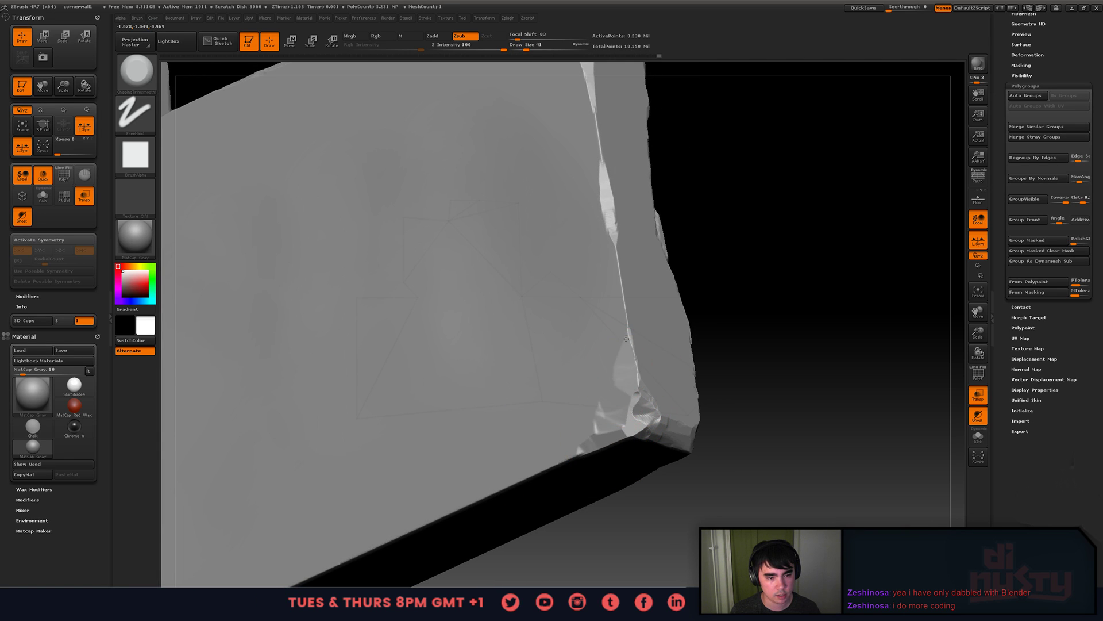
mouse_move(617, 298)
left_mouse_down()
mouse_move(629, 337)
mouse_move(598, 415)
mouse_move(627, 422)
left_mouse_up()
right_click_drag(653, 365, 675, 391, "shift")
right_click_drag(675, 391, 616, 353, "ctrl")
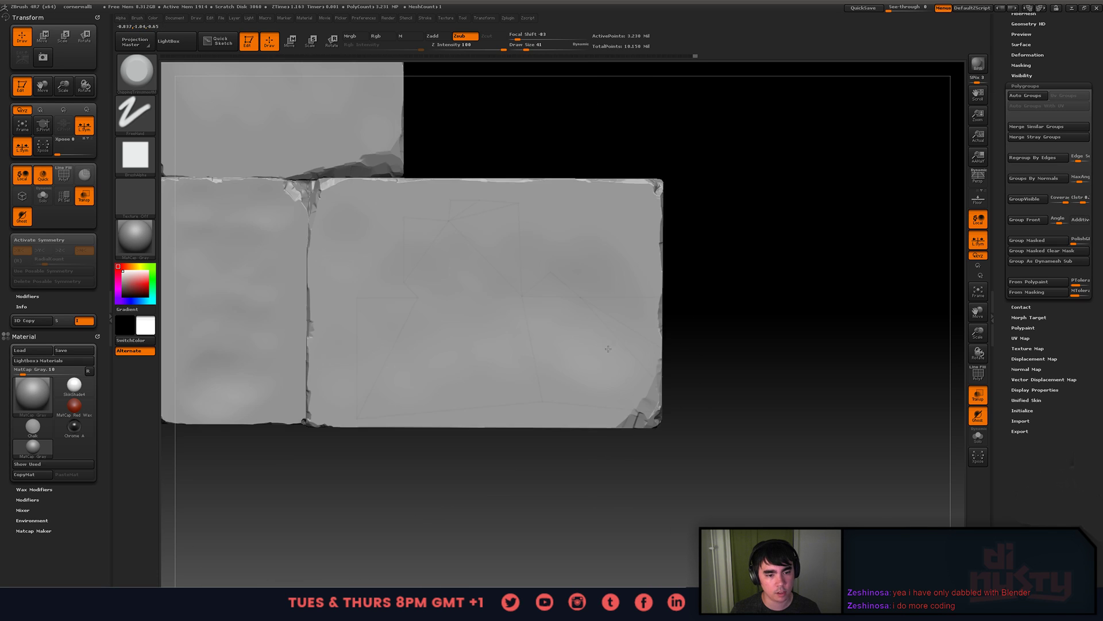
- Isolate the long piece and chip its outer corner at the seam with the small piece
right_click_drag(701, 310, 849, 203, "alt")
right_click_drag(630, 283, 676, 288, "ctrl")
right_click_drag(676, 287, 631, 312, "alt")
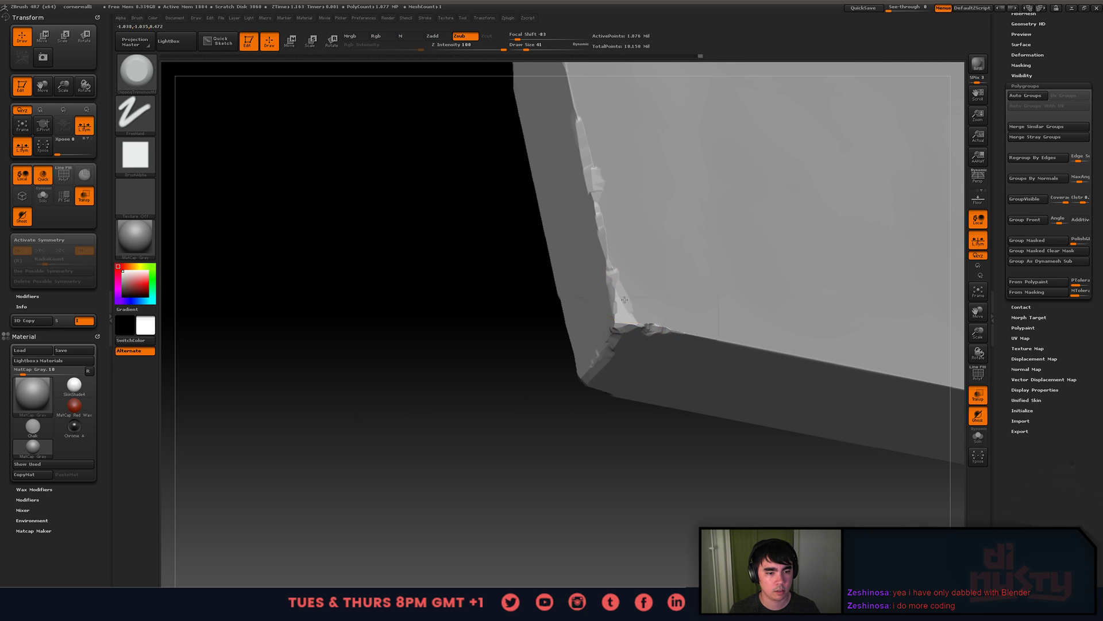
mouse_move(685, 331)
left_mouse_down()
mouse_move(632, 326)
mouse_move(712, 342)
mouse_move(632, 325)
mouse_move(622, 282)
left_mouse_up()
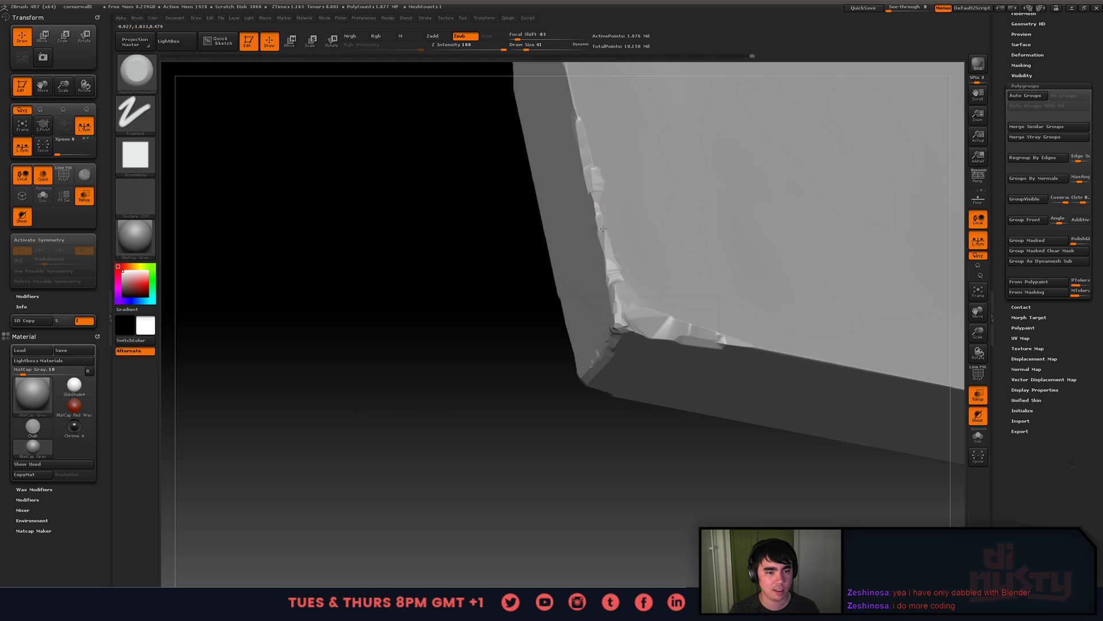
- Isolate the small piece, chip its matching outer corner at the seam, and show all pieces again
mouse_move(603, 228)
right_mouse_down()
mouse_move(660, 416)
mouse_move(695, 296)
mouse_move(571, 277)
mouse_move(722, 308)
mouse_move(745, 284)
mouse_move(753, 311)
right_mouse_up()
mouse_move(768, 374)
left_mouse_down()
mouse_move(773, 356)
mouse_move(761, 395)
left_mouse_up()
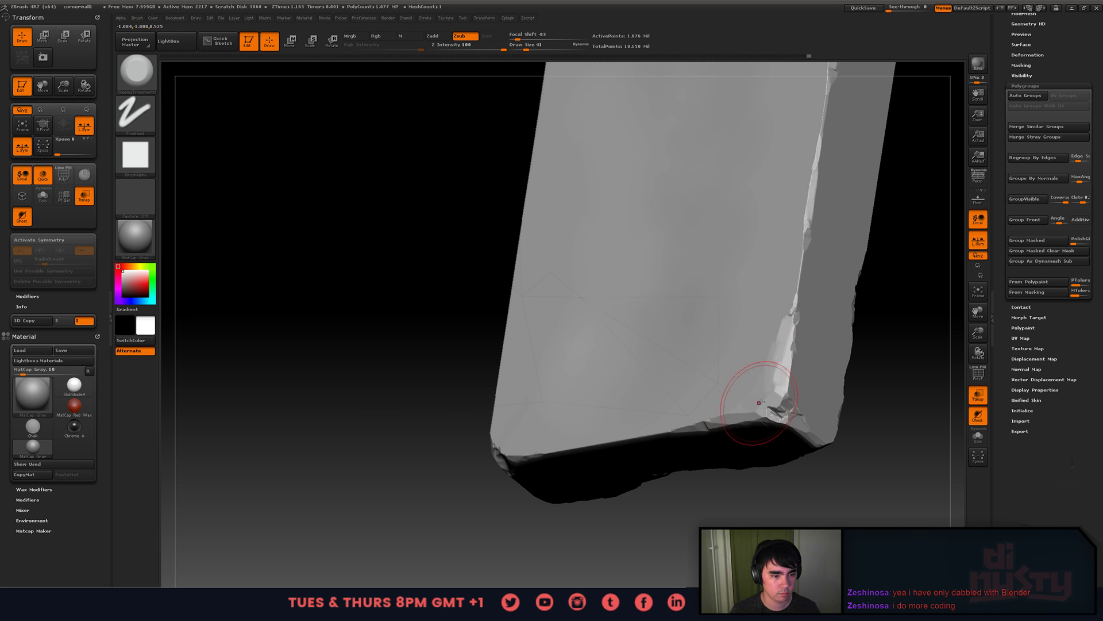
mouse_move(739, 394)
right_mouse_down()
mouse_move(751, 485)
mouse_move(723, 425)
mouse_move(686, 396)
right_mouse_up()
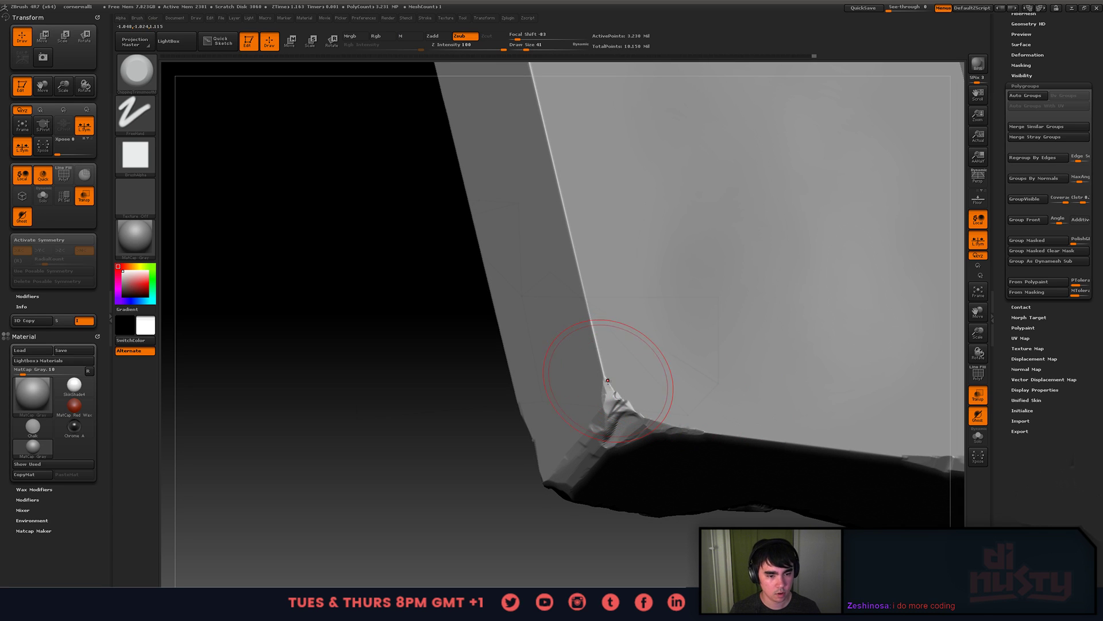
- Break the small piece's free outer corner and both adjoining top edges into facets
mouse_move(608, 380)
left_mouse_down()
mouse_move(583, 287)
mouse_move(662, 416)
left_mouse_up()
left_click_drag(748, 431, 798, 435)
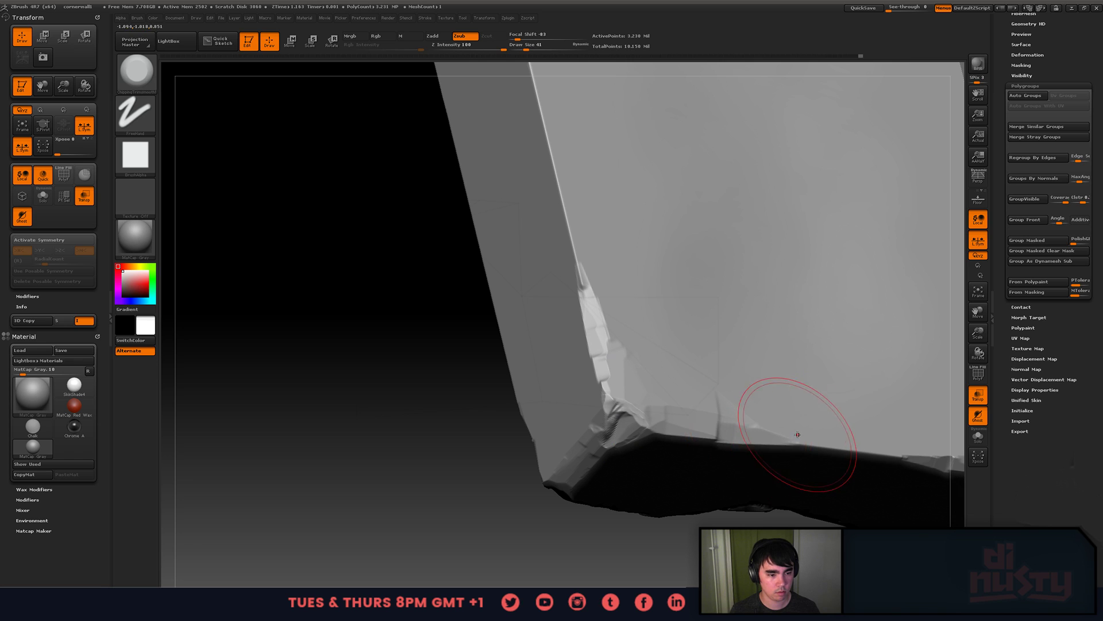
key("ctrl+z")
- Try to carve damage into the top face beside the small piece's outer corner, undoing the strokes
mouse_move(738, 402)
left_mouse_down()
mouse_move(685, 414)
mouse_move(732, 406)
left_mouse_up()
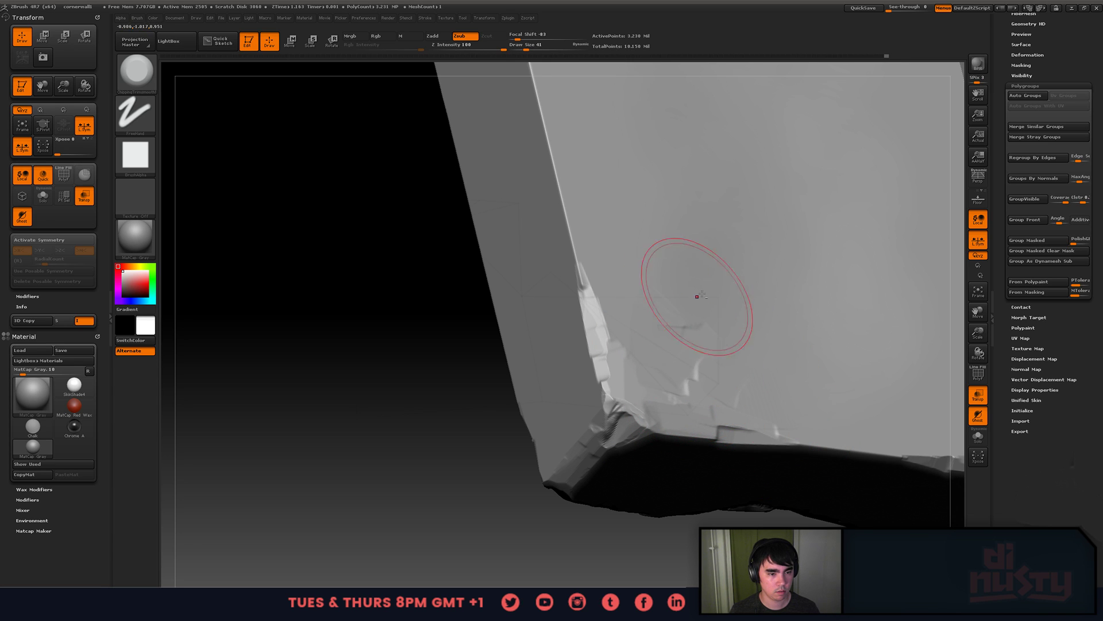
mouse_move(703, 322)
left_mouse_down()
mouse_move(816, 338)
mouse_move(704, 319)
left_mouse_up()
key("ctrl+z")
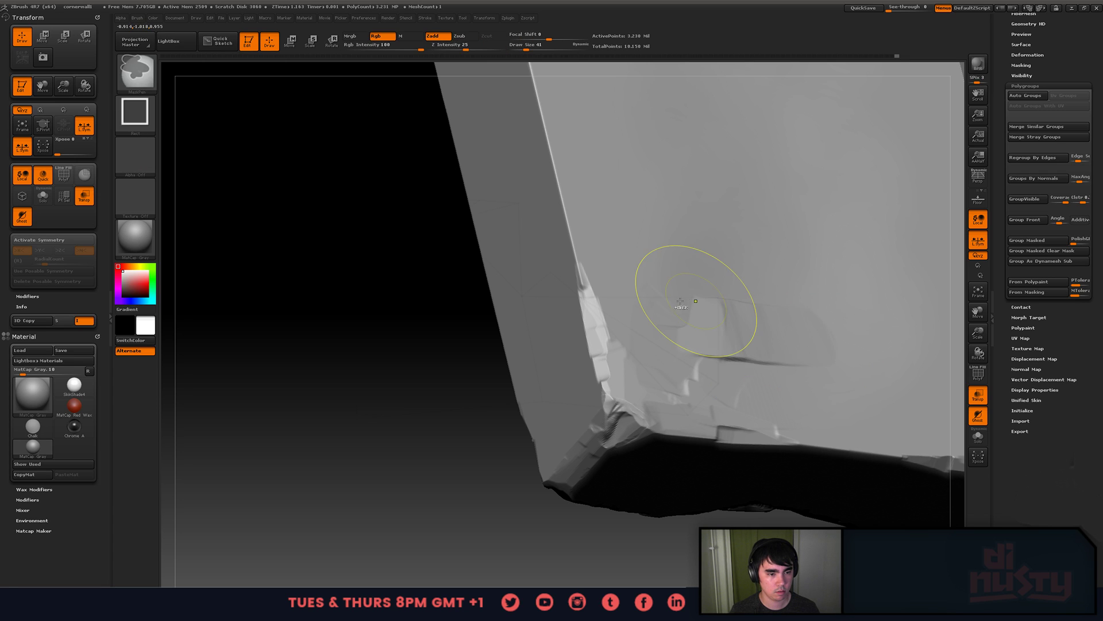
key("ctrl+z")
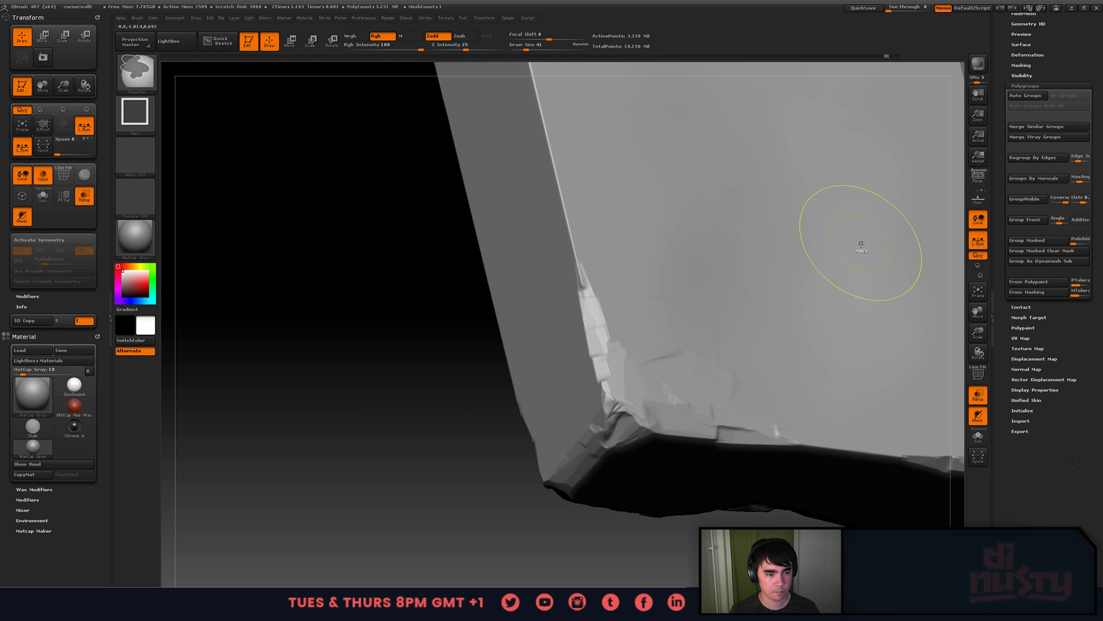
key("ctrl+z")
- Add small chips midway along the long piece's outer edge with brush size 27, undoing the last stroke
mouse_move(825, 303)
right_mouse_down()
mouse_move(776, 340)
mouse_move(756, 258)
mouse_move(626, 305)
mouse_move(714, 328)
mouse_move(685, 364)
mouse_move(721, 374)
mouse_move(692, 252)
mouse_move(773, 283)
mouse_move(831, 229)
mouse_move(730, 318)
mouse_move(690, 324)
mouse_move(712, 253)
mouse_move(731, 317)
mouse_move(497, 343)
mouse_move(535, 332)
right_mouse_up()
key("space")
left_click_drag(537, 344, 532, 344)
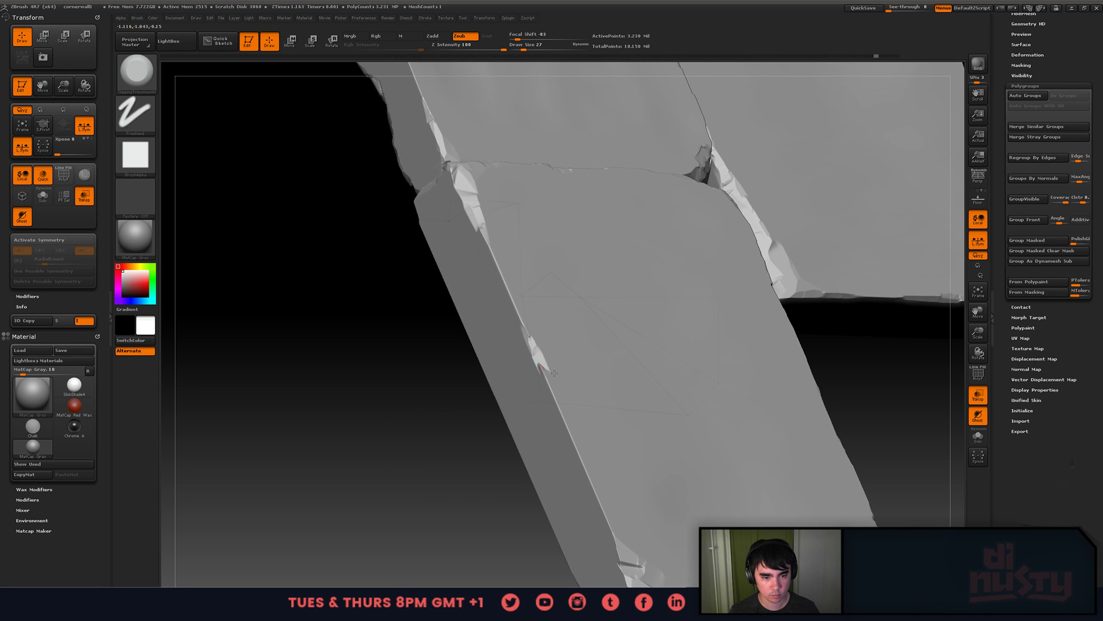
key("ctrl")
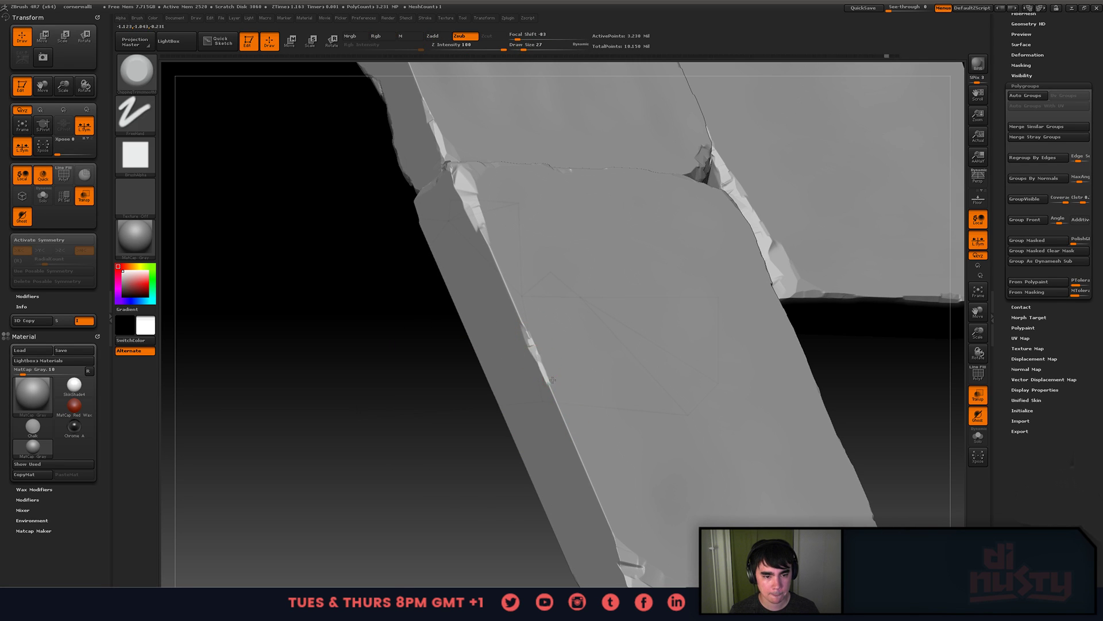
right_click_drag(552, 380, 635, 374)
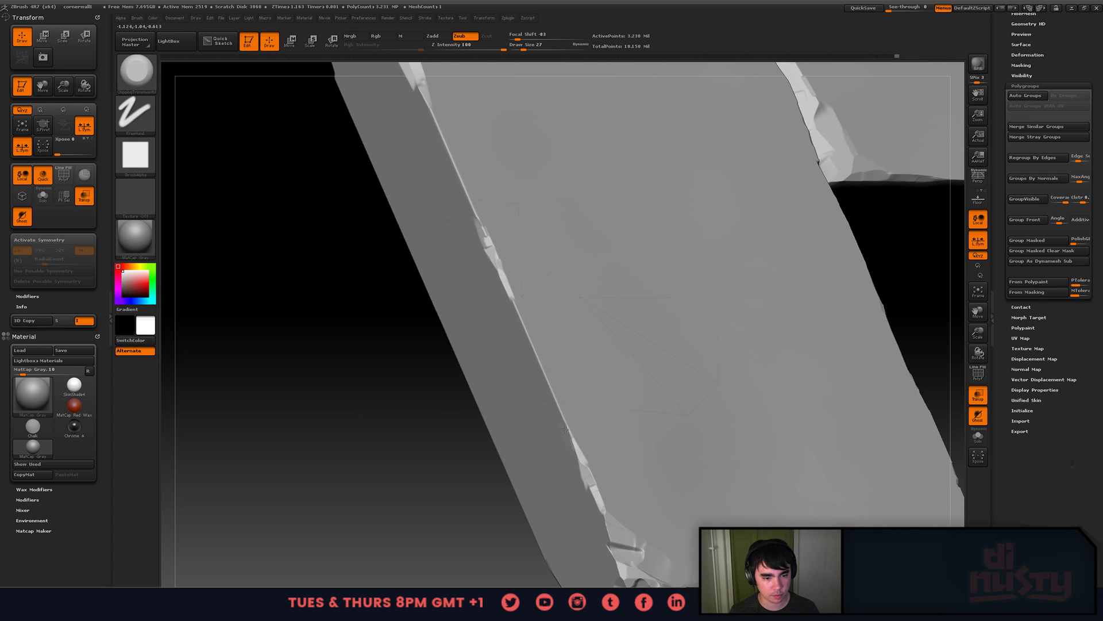
right_click_drag(546, 347, 505, 266)
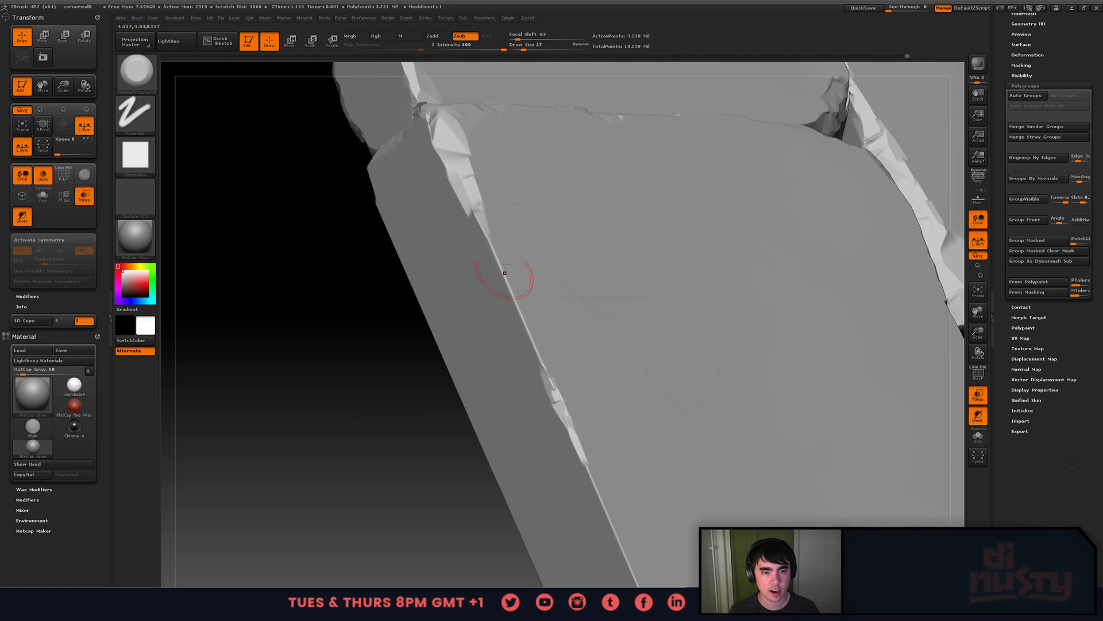
key("ctrl")
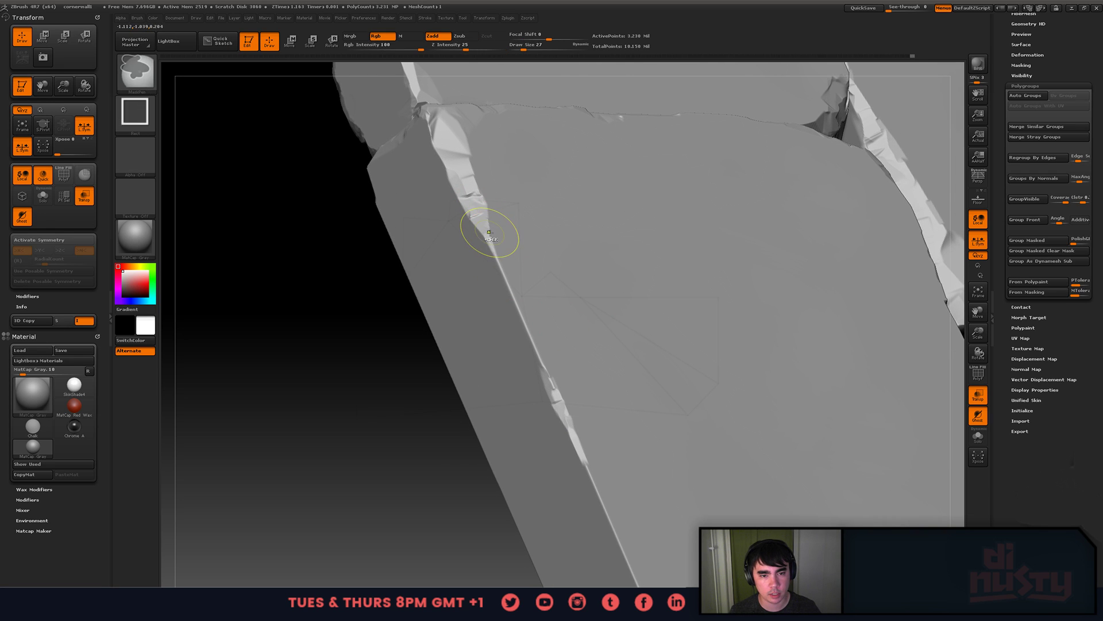
key("ctrl+z")
- Show all of the corner wall's subtools again around the capstones and turn off their transparency
right_click_drag(604, 233, 552, 150, "alt")
right_click_drag(793, 356, 837, 382, "shift")
right_click_drag(749, 350, 710, 404, "alt")
scroll(1046, 172, "up", 10)
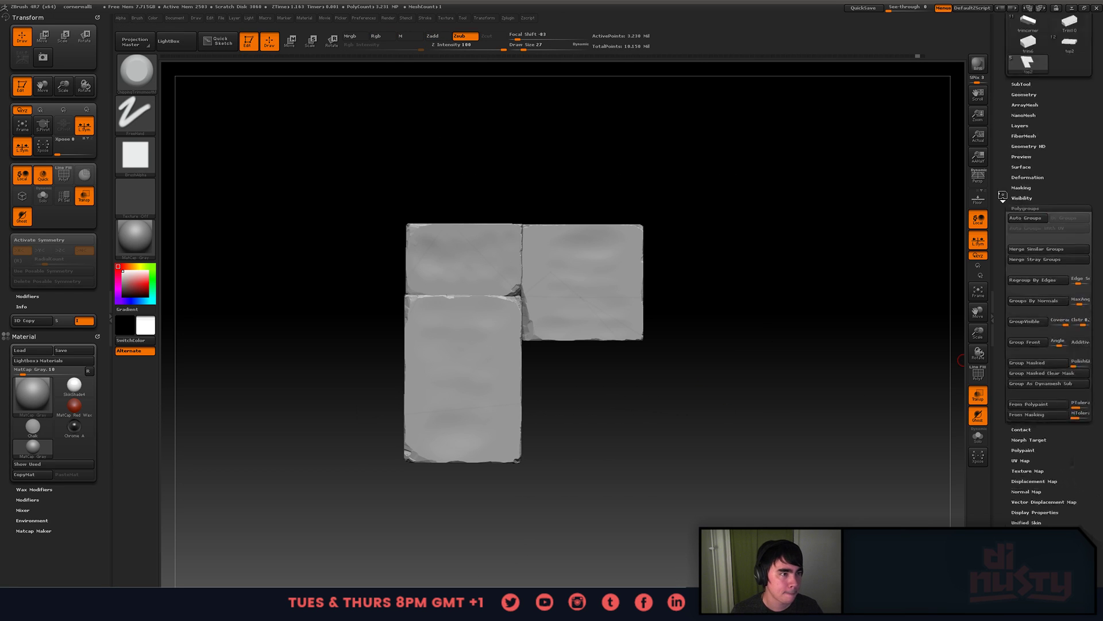
left_click(1087, 294)
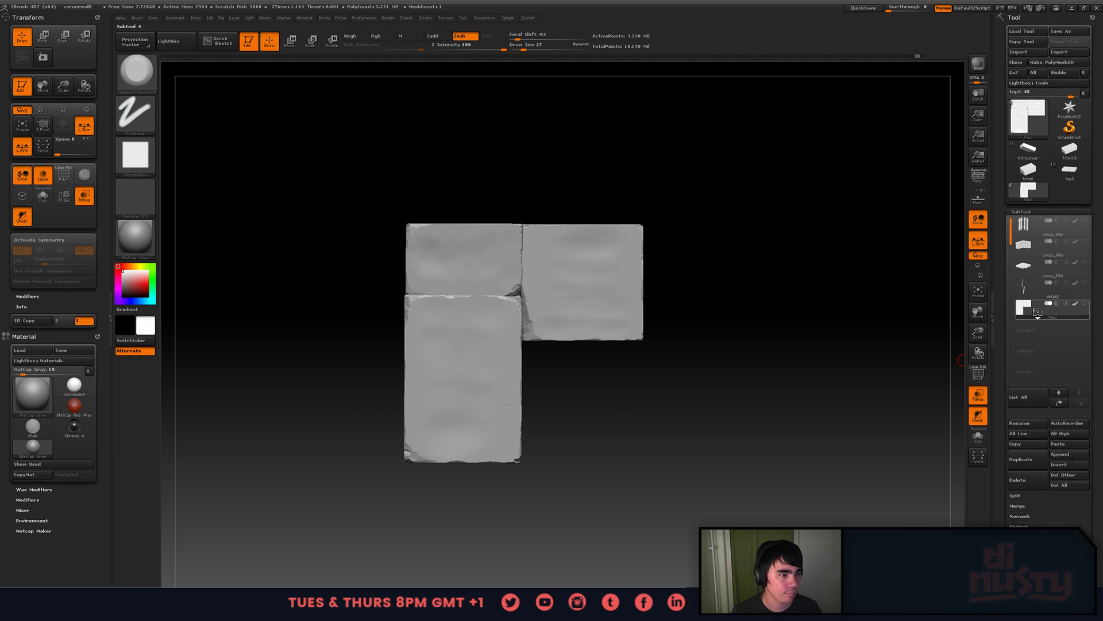
left_click(1085, 304)
right_click_drag(653, 360, 718, 316)
right_click_drag(719, 316, 708, 346, "alt")
right_click_drag(708, 346, 608, 345, "alt")
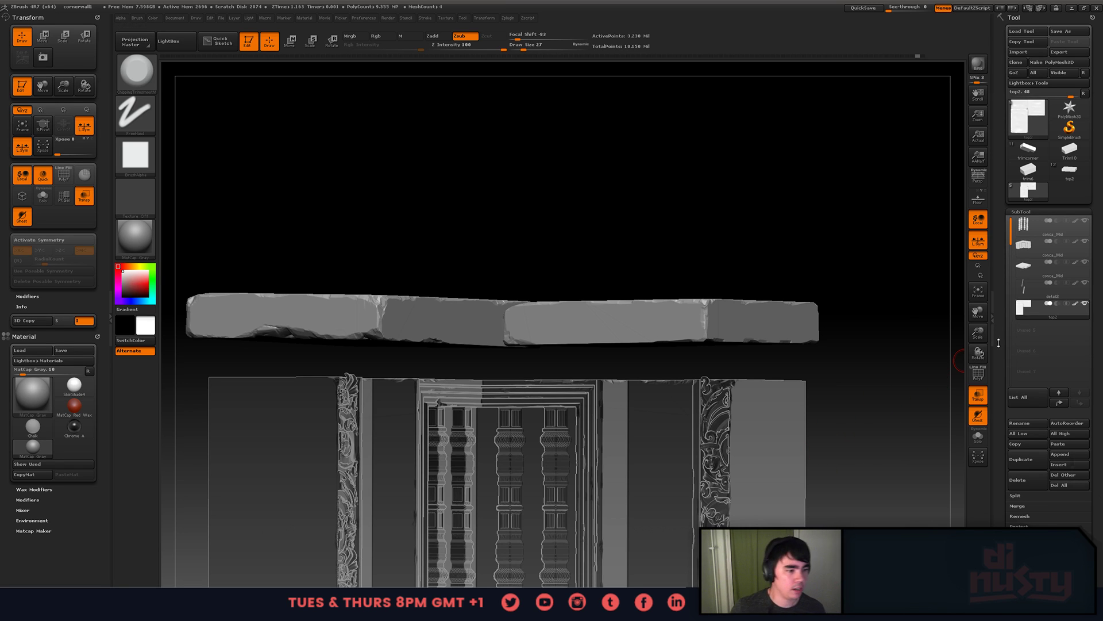
left_click(972, 401)
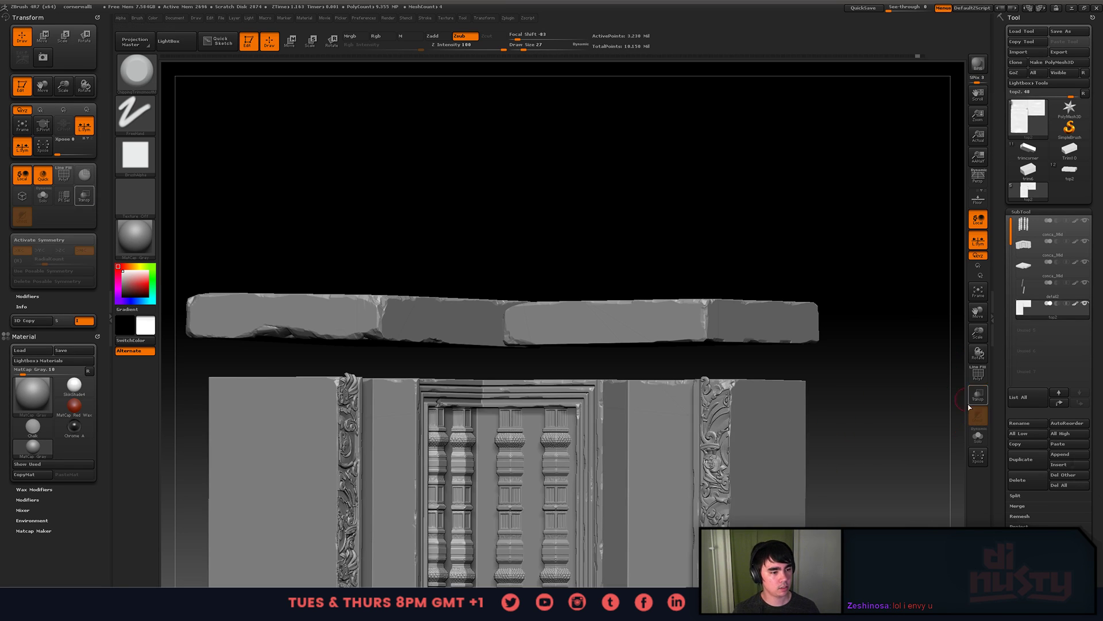
- Try to isolate the base slab beneath the wall from a square-on side view
left_click_drag(691, 413, 715, 323)
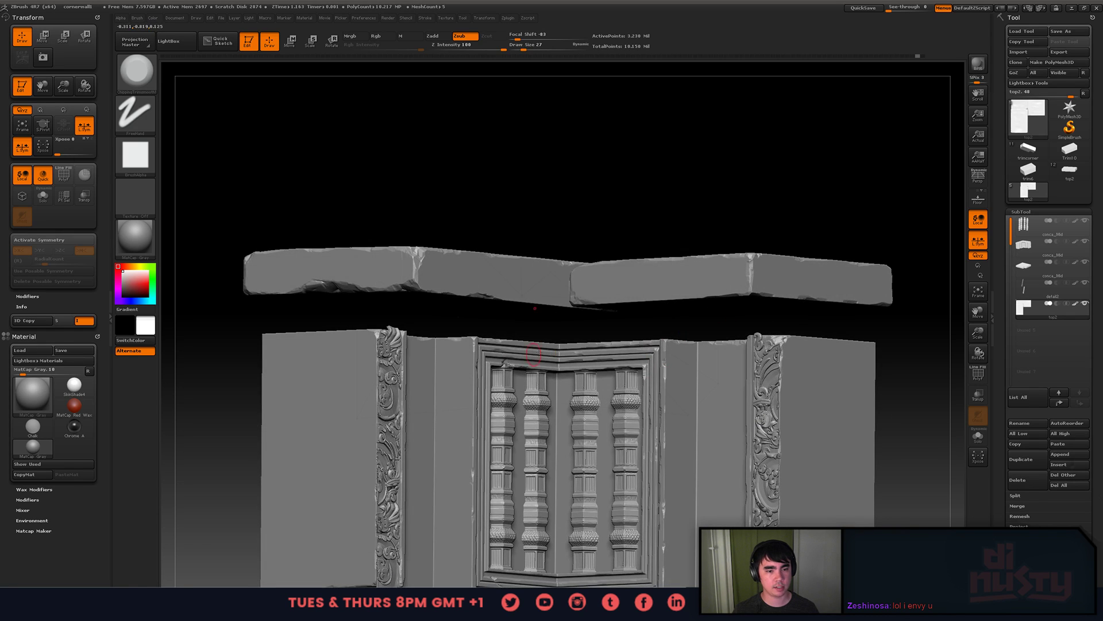
left_click_drag(533, 354, 639, 408)
right_click_drag(665, 411, 538, 324)
right_click_drag(564, 475, 599, 464)
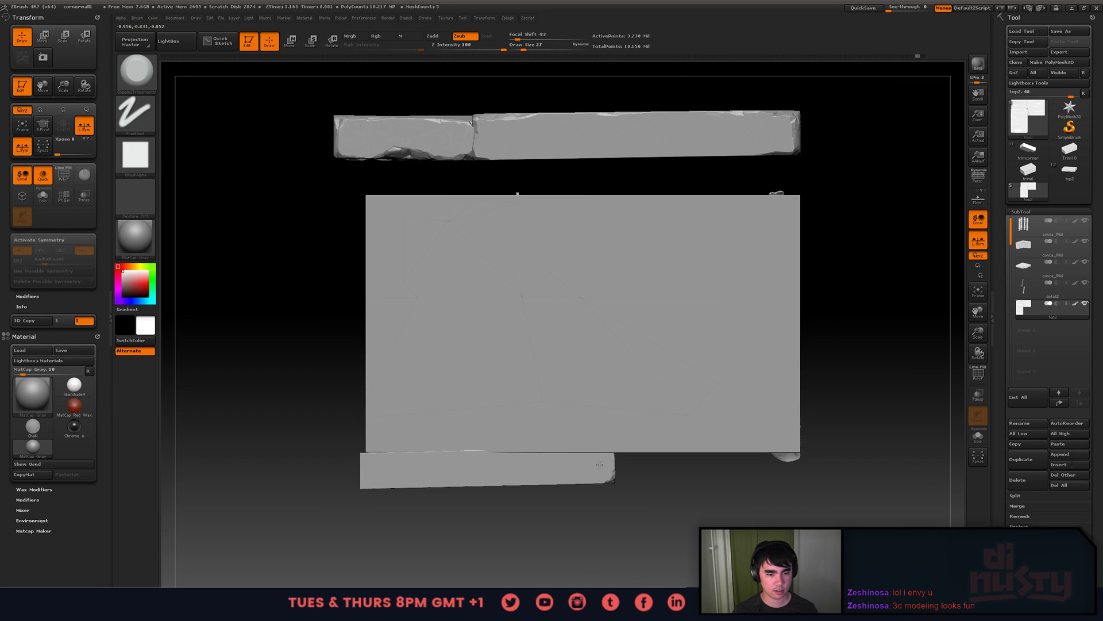
left_click(570, 461, "ctrl+shift")
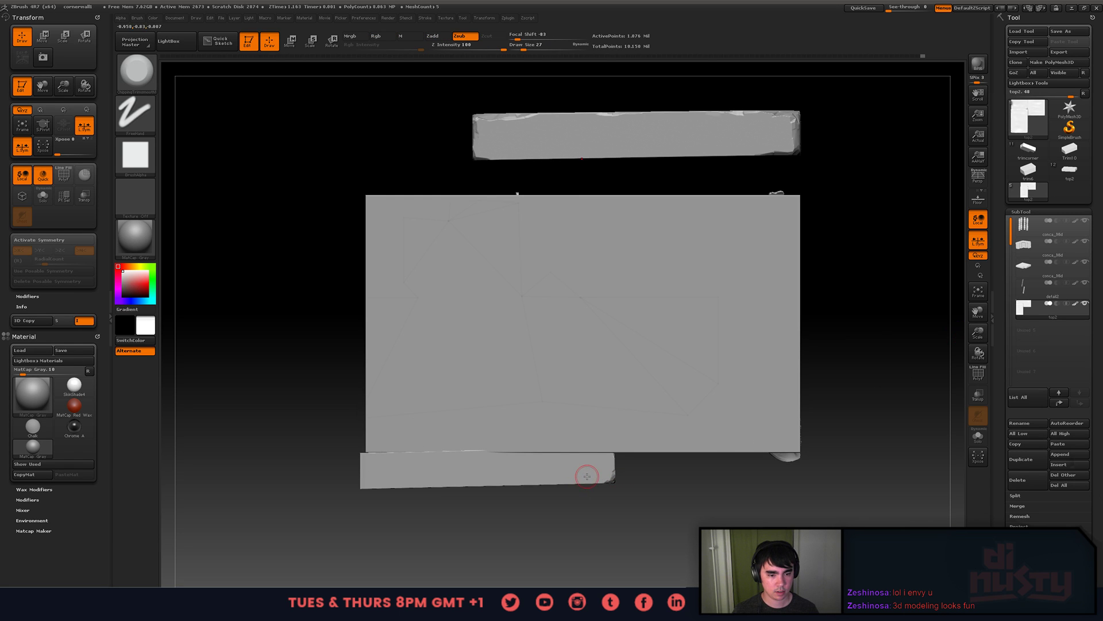
left_click(590, 477, "ctrl+shift")
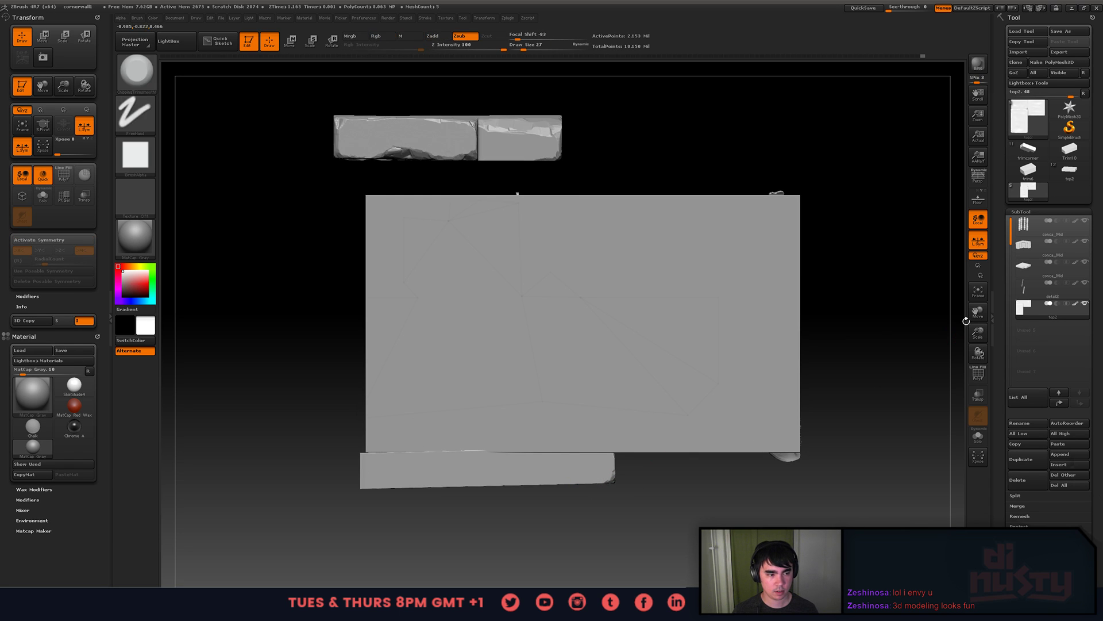
left_click(1084, 303)
left_click(1088, 304)
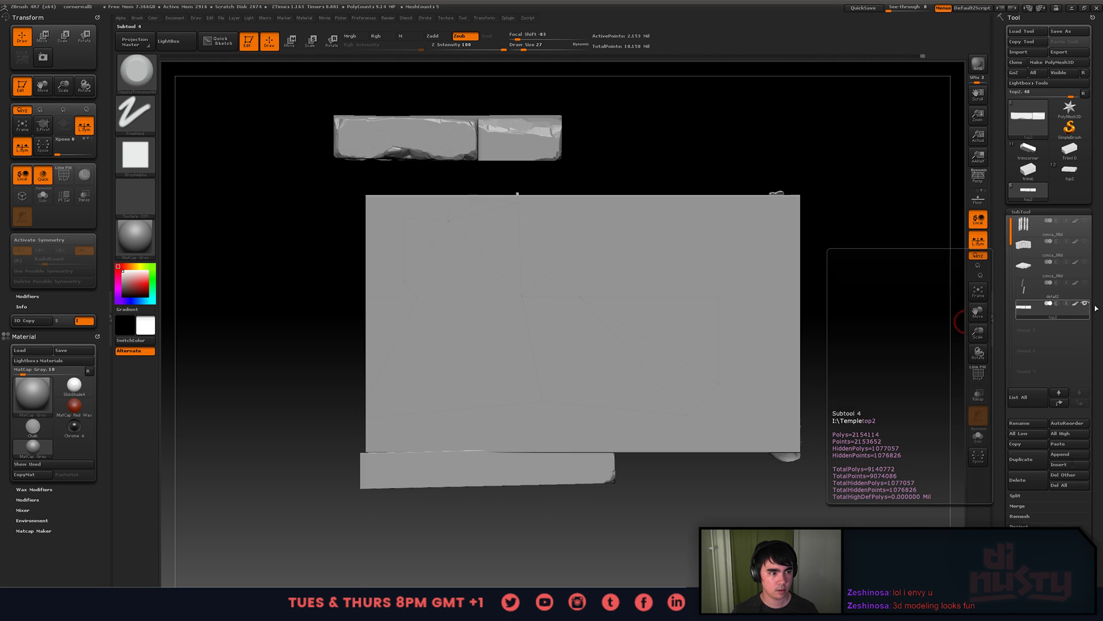
- Select the conca_Mid base slab and rotate it level with a transpose line along its lower side
left_click(1036, 296)
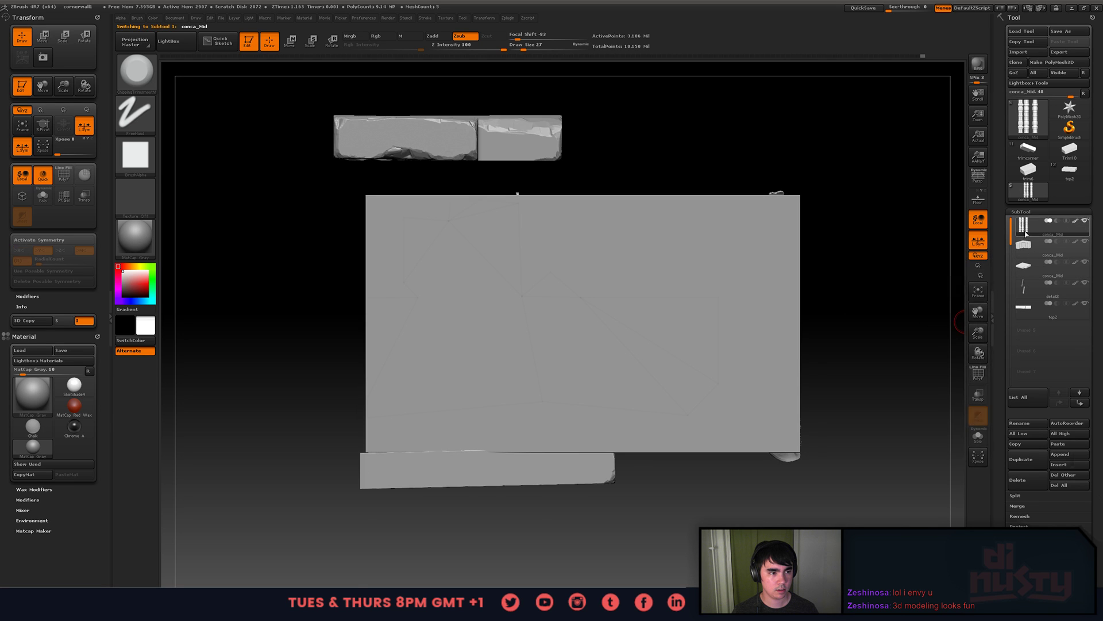
left_click(1026, 266)
key("e")
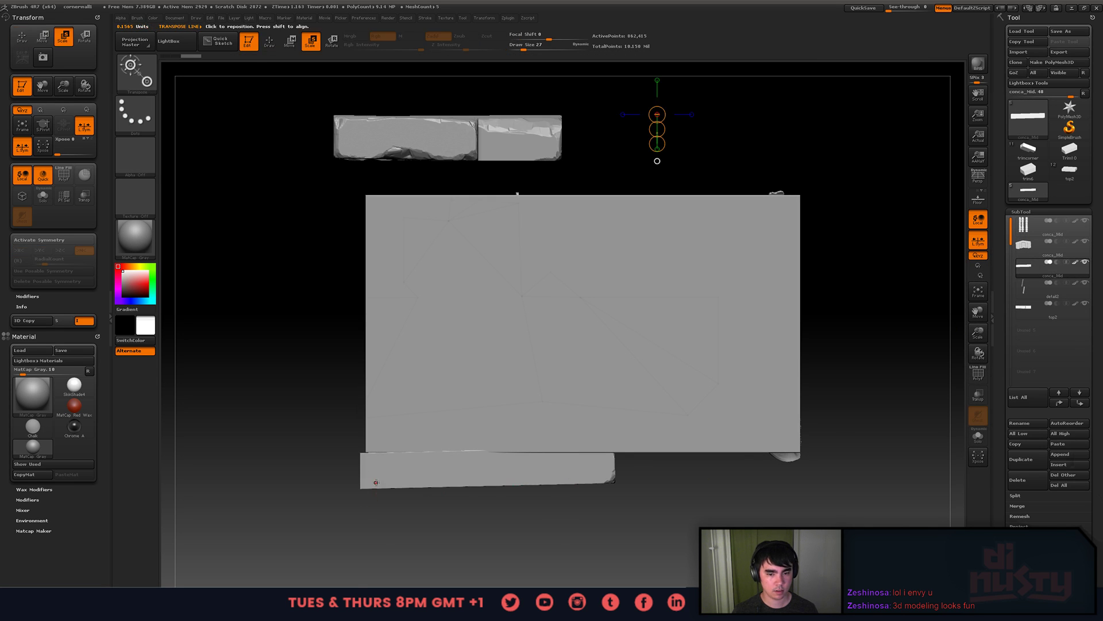
left_click_drag(363, 479, 713, 487)
key("r")
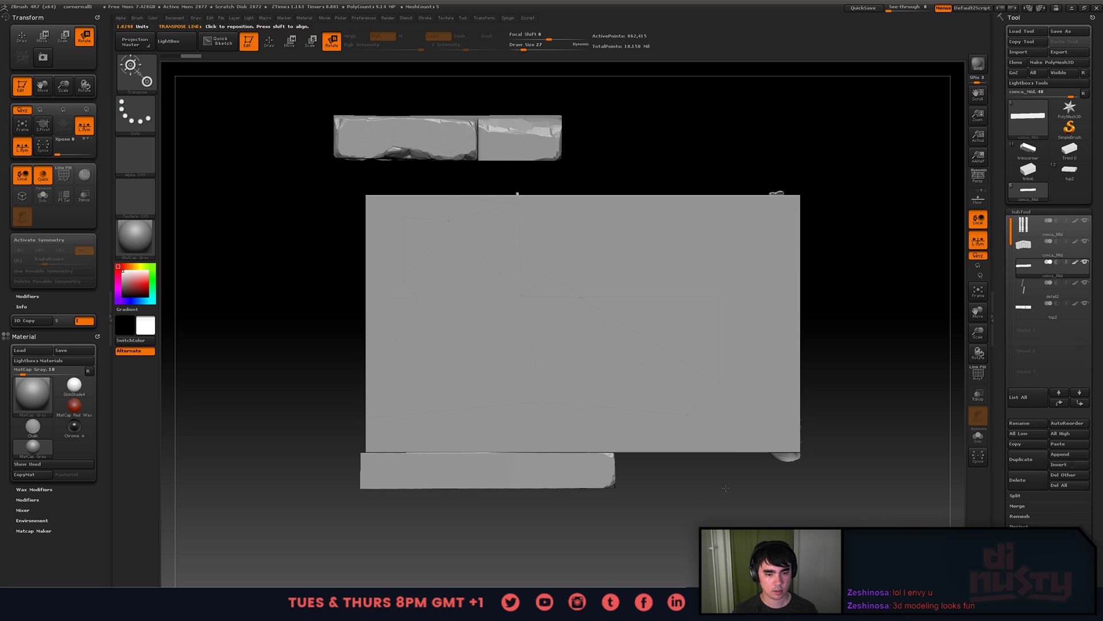
left_click_drag(850, 499, 693, 527)
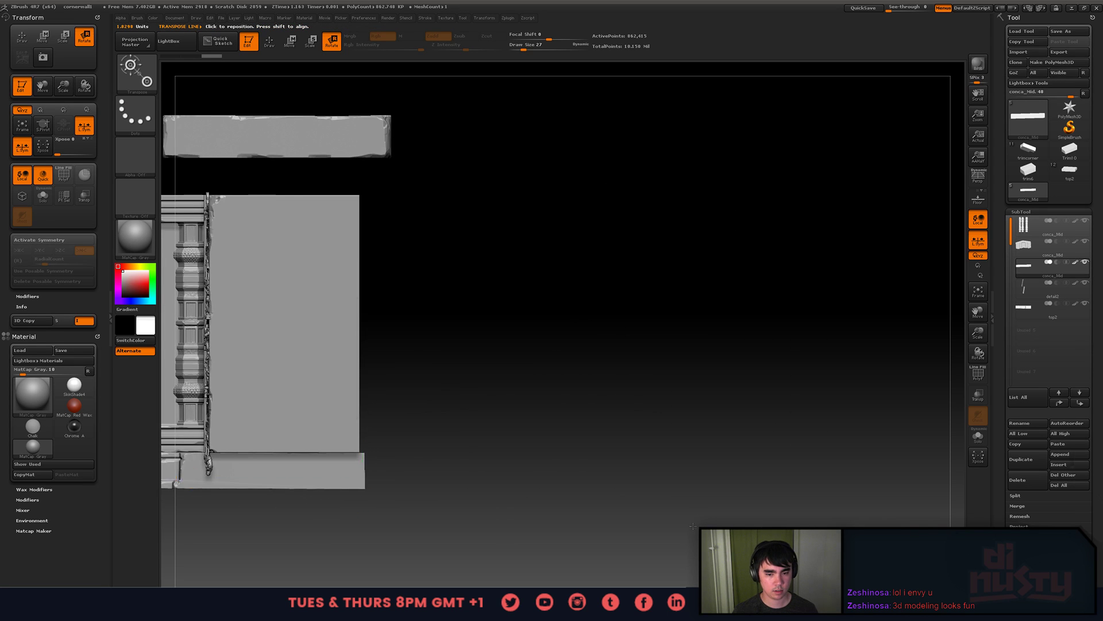
mouse_move(527, 537)
left_mouse_down("alt")
mouse_move(738, 487)
mouse_move(782, 505)
left_mouse_up("alt")
key("w")
key("q")
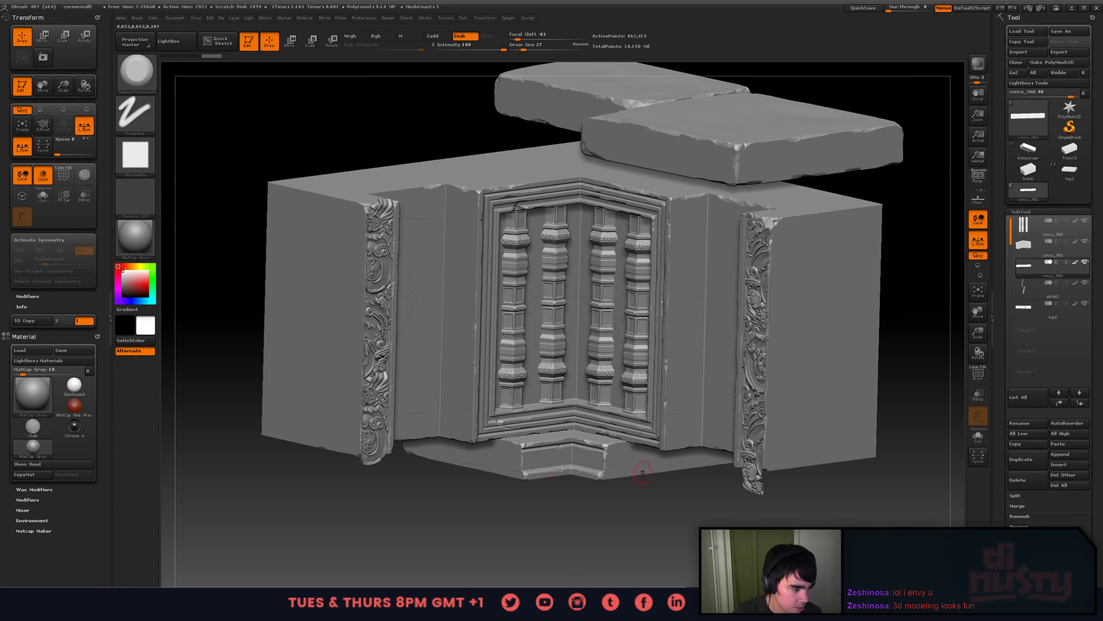
- Make the capstones the active subtool with all their pieces shown, and save the project as concave
right_click_drag(597, 432, 581, 413, "ctrl")
left_click_drag(581, 412, 665, 363)
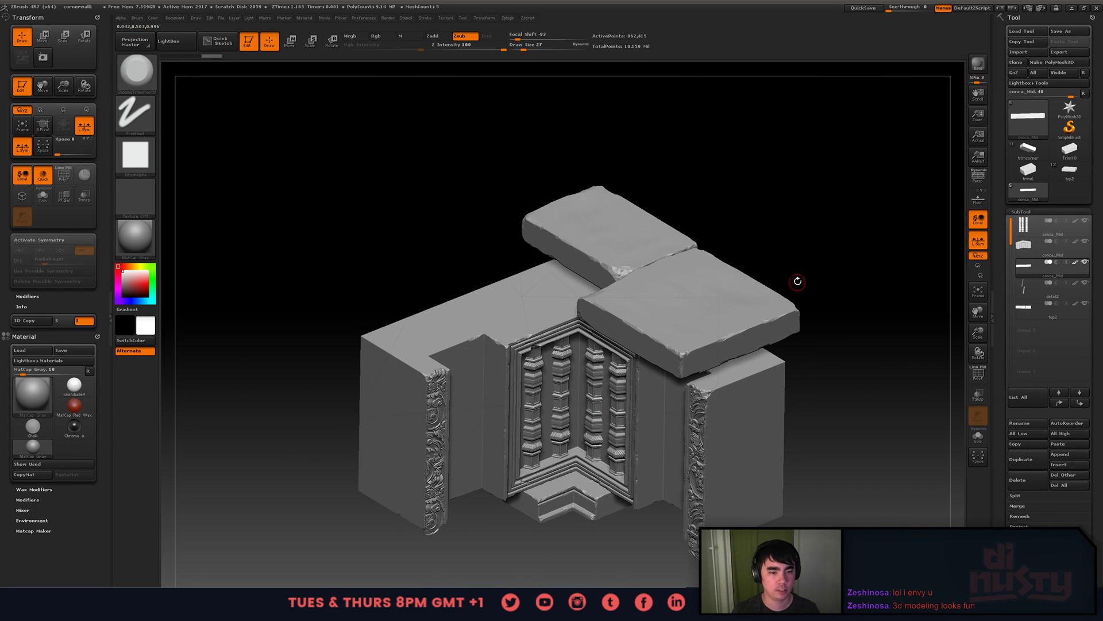
left_click_drag(815, 279, 967, 261)
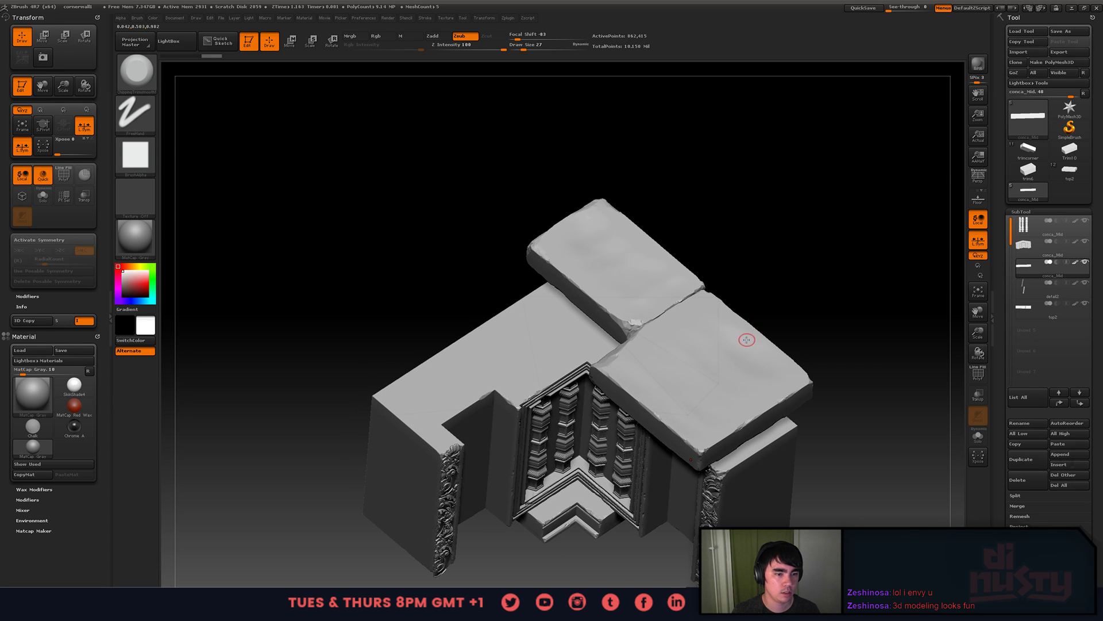
left_click(755, 358, "alt")
mouse_move(826, 339)
left_mouse_down()
mouse_move(822, 259)
mouse_move(856, 283)
left_mouse_up()
key("ctrl")
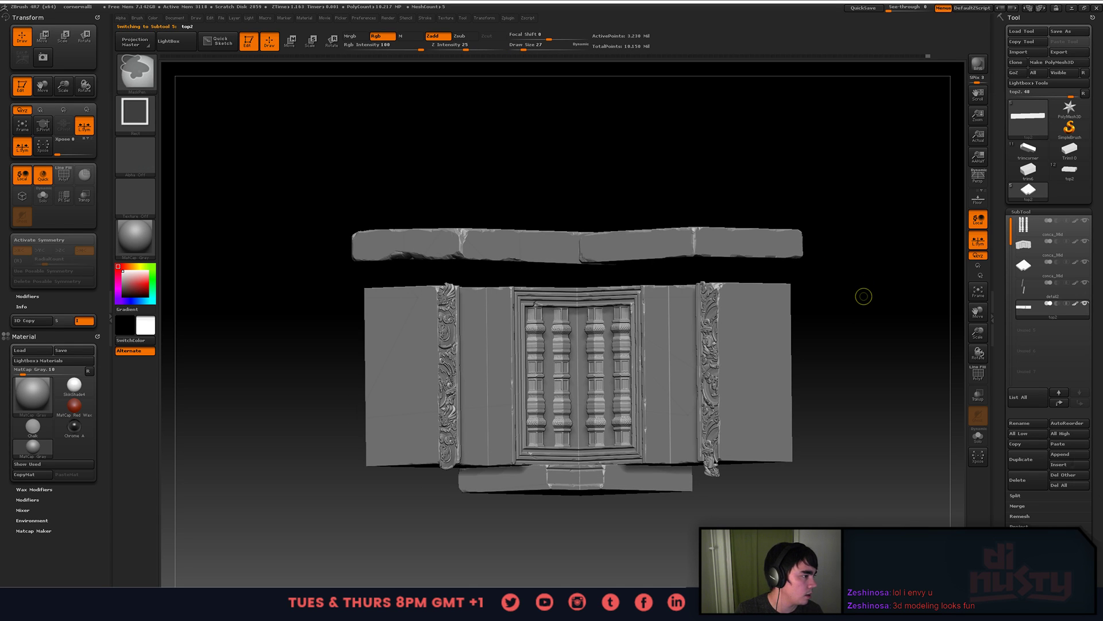
key("ctrl+s")
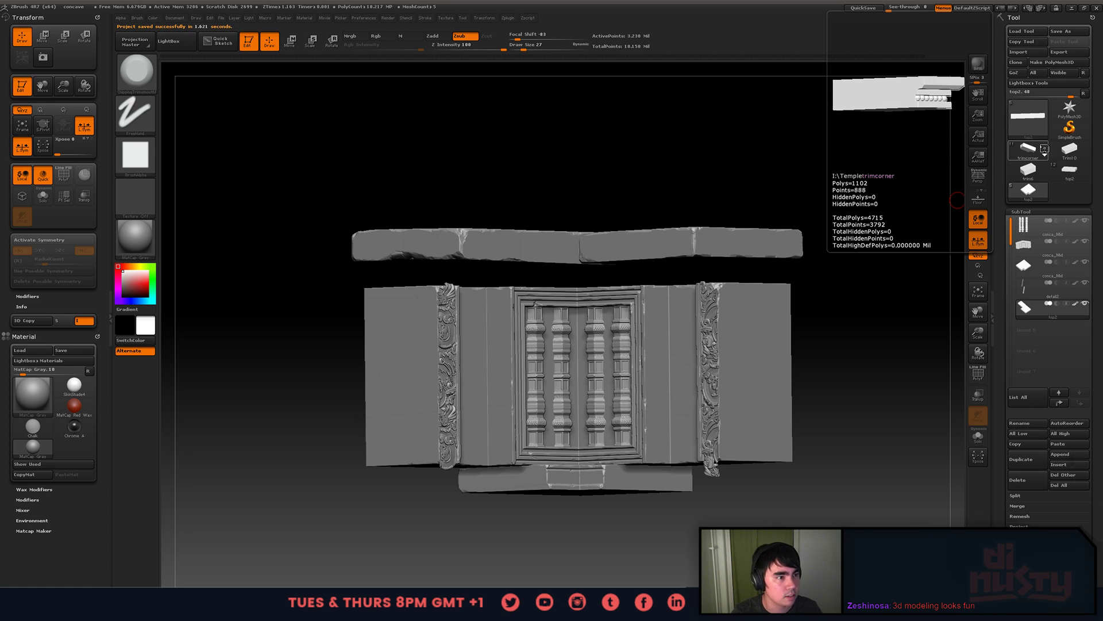
- Examine the loaded trimcorner and straight trim tools and the top2 corner wall as possible sources for the upper trim
left_click(1044, 148)
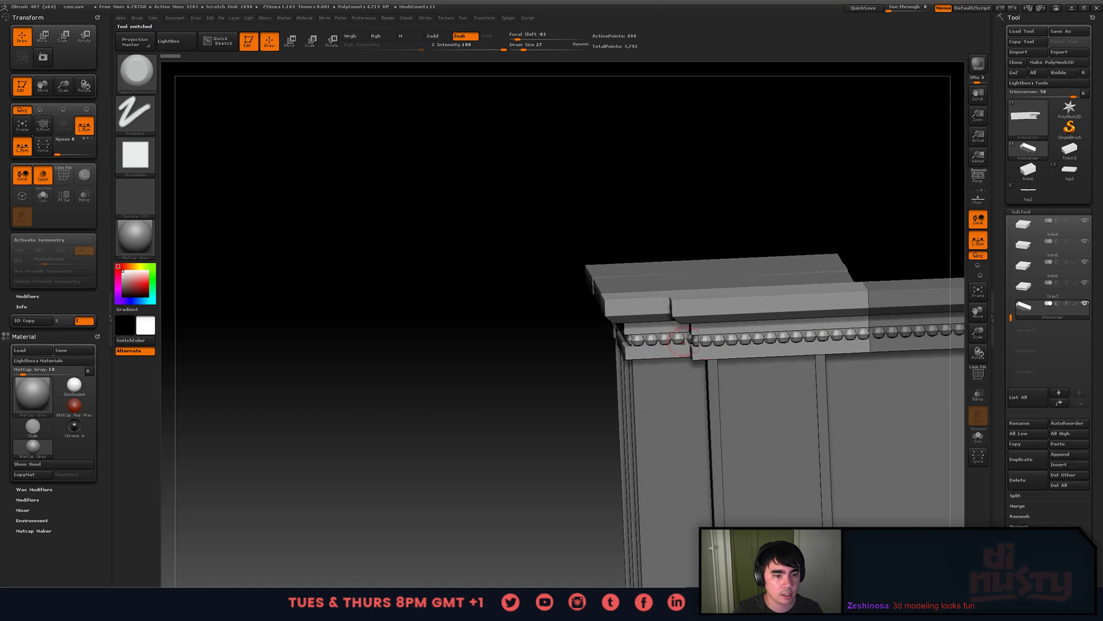
left_click_drag(684, 340, 927, 180)
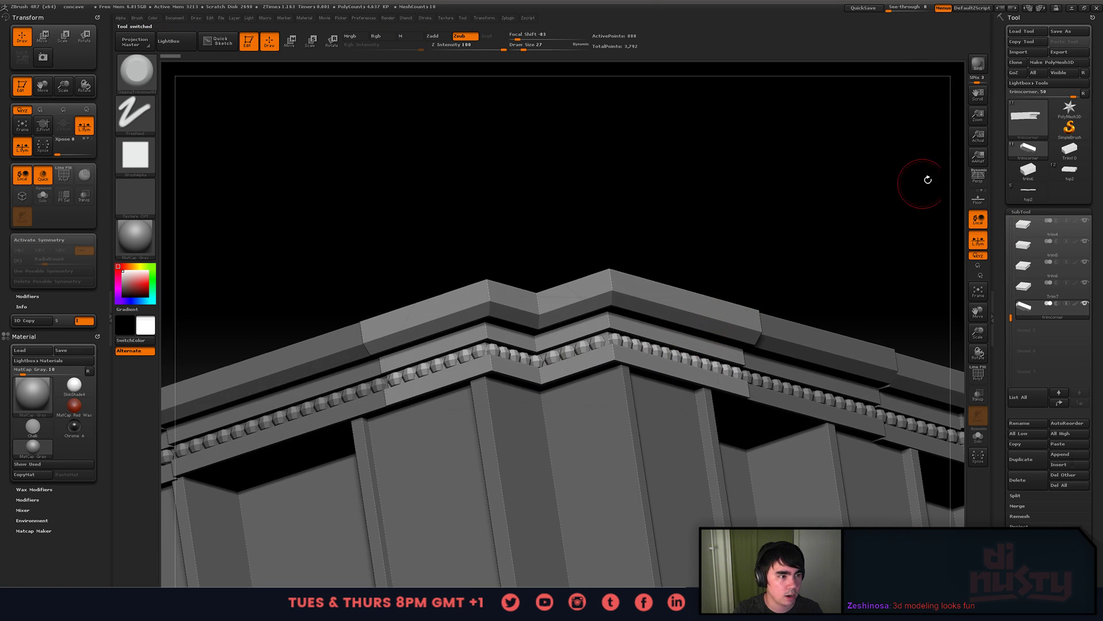
left_click(1066, 150)
key("f")
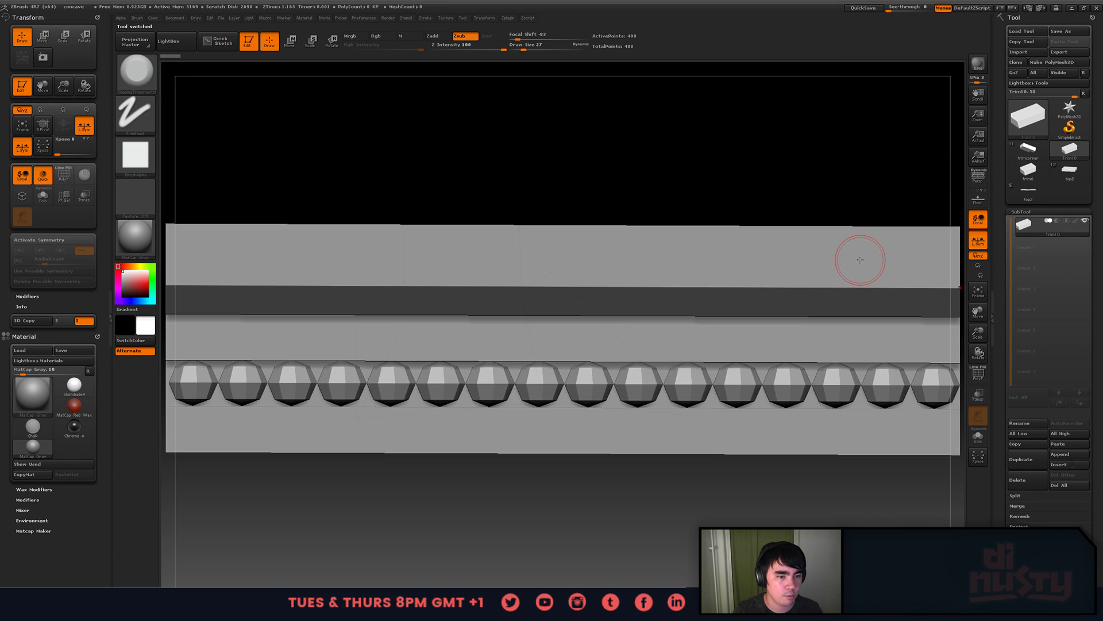
left_click_drag(965, 259, 698, 322, "alt")
left_click_drag(698, 322, 551, 349, "alt")
left_click(1027, 172)
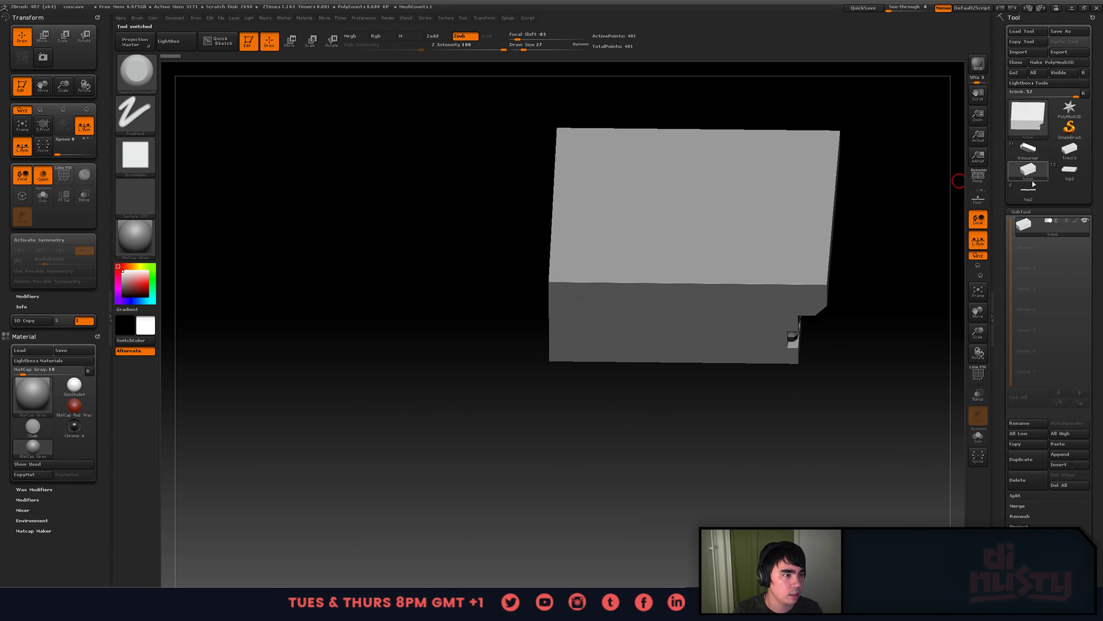
left_click(1023, 195)
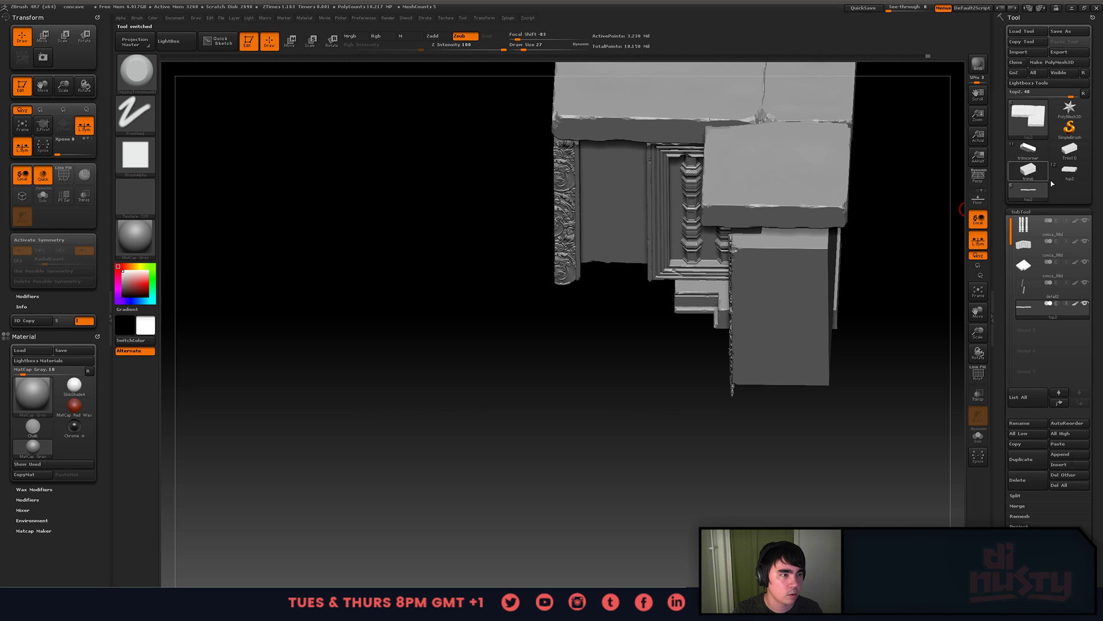
- Switch to the finished ornate wall tool and show only its upper trim subtool, toptest5_1
left_click(1069, 176)
left_click_drag(901, 257, 713, 317, "shift")
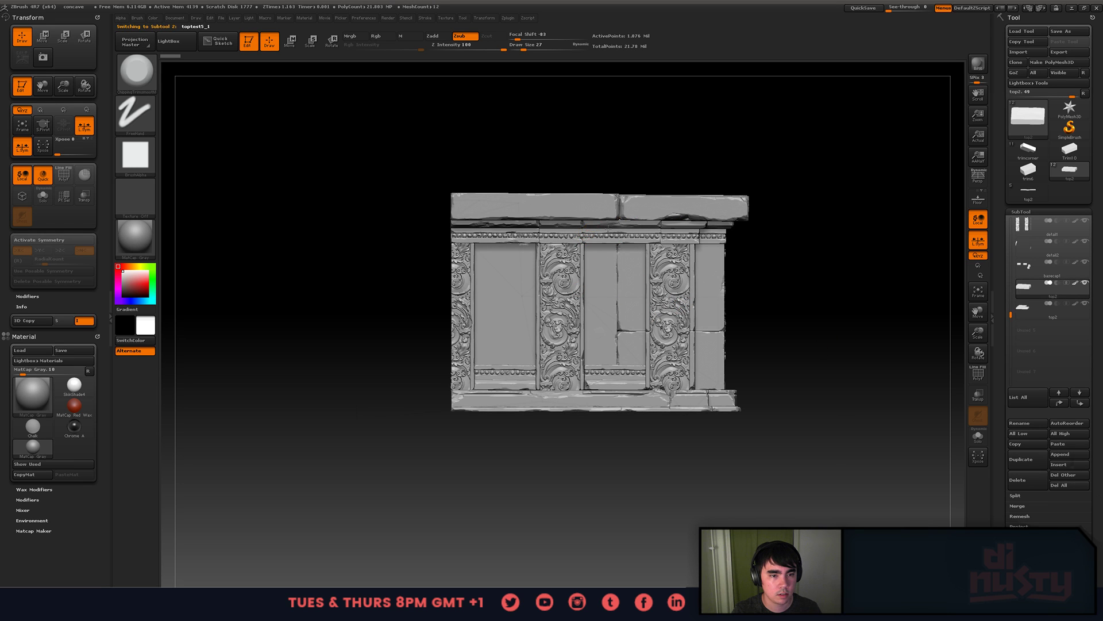
left_click(587, 223, "alt")
right_click_drag(586, 224, 663, 257, "alt")
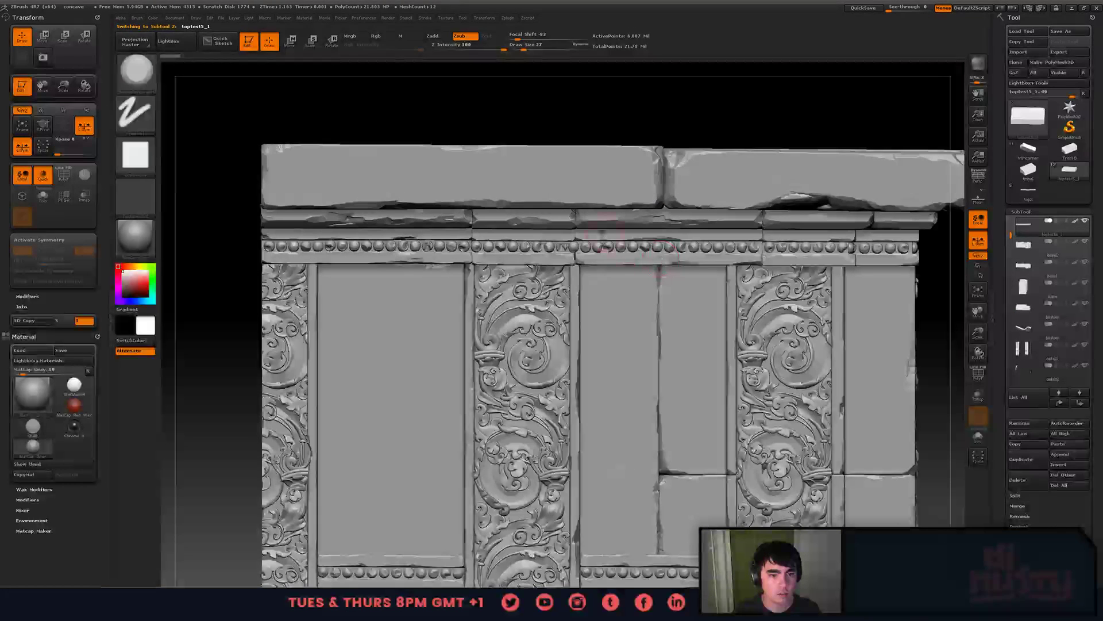
left_click(1082, 225)
right_click_drag(839, 296, 717, 311)
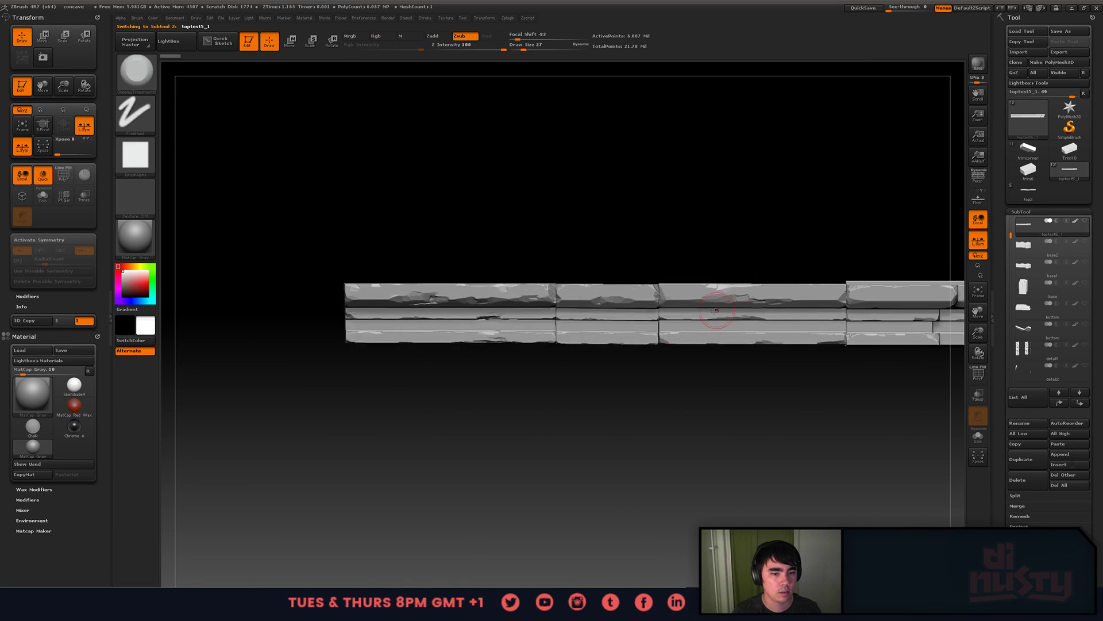
key("shift+f")
key("shift+f")
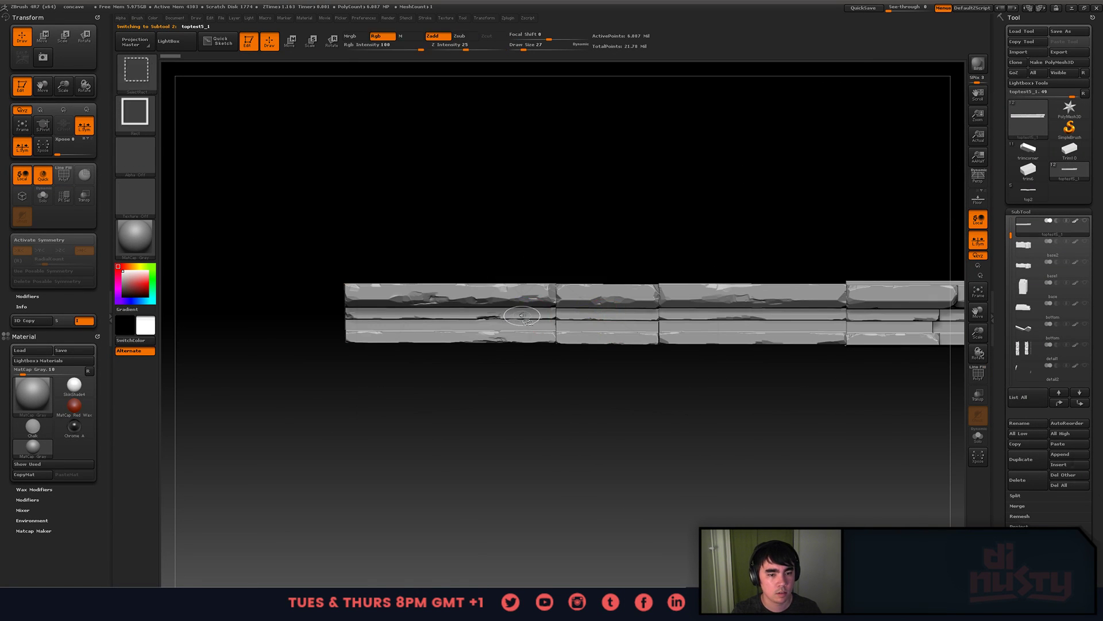
- Isolate one block of the middle trim band, and show the whole trim again
left_click(523, 315, "ctrl+shift")
right_click_drag(662, 298, 754, 298, "alt")
mouse_move(667, 284)
right_mouse_down()
mouse_move(659, 316)
mouse_move(670, 293)
right_mouse_up()
left_click(736, 255, "ctrl+shift")
- Isolate the last block at the trim's far end and copy the toptest5_1 subtool
right_click_drag(767, 257, 543, 270, "alt")
mouse_move(543, 270)
right_mouse_down()
mouse_move(576, 286)
mouse_move(689, 266)
mouse_move(586, 261)
mouse_move(761, 351)
right_mouse_up()
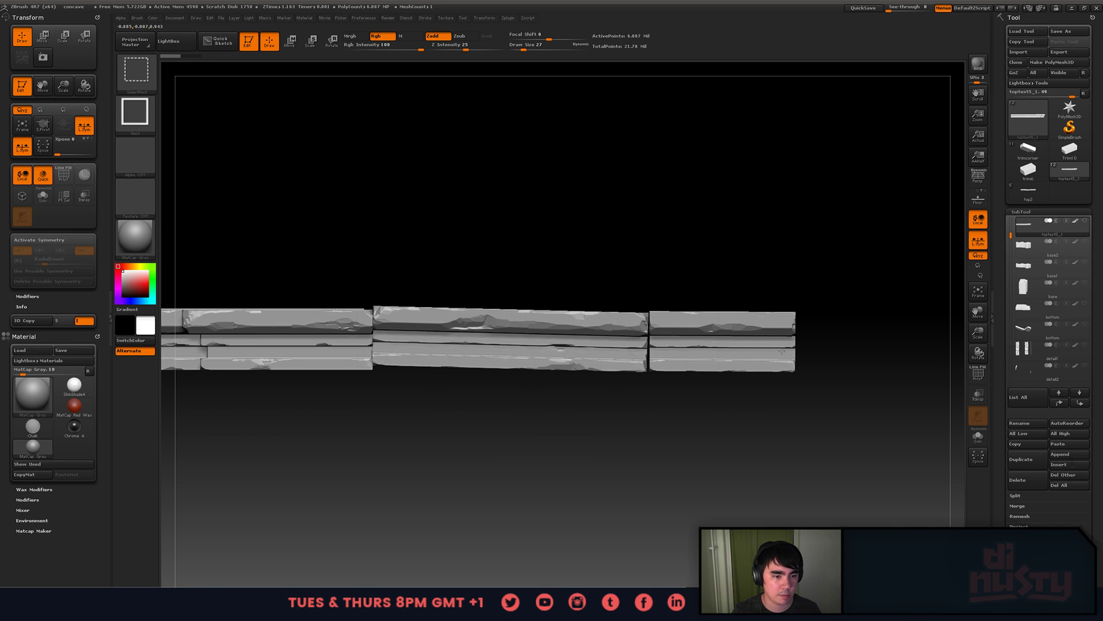
left_click(781, 351, "ctrl+shift")
right_click_drag(837, 308, 953, 276)
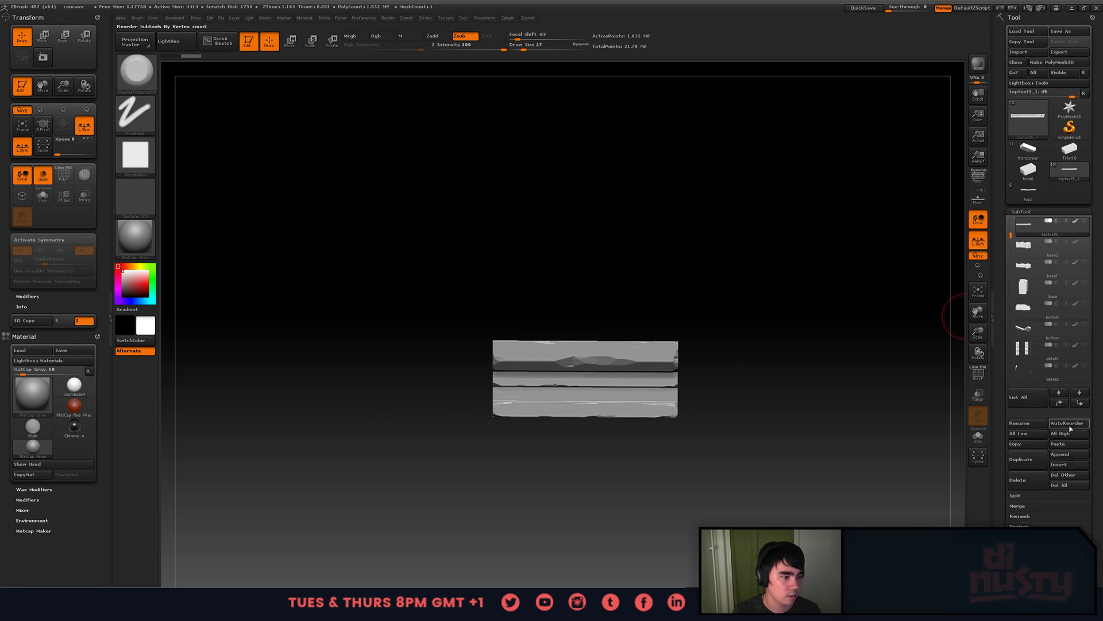
left_click(1028, 444)
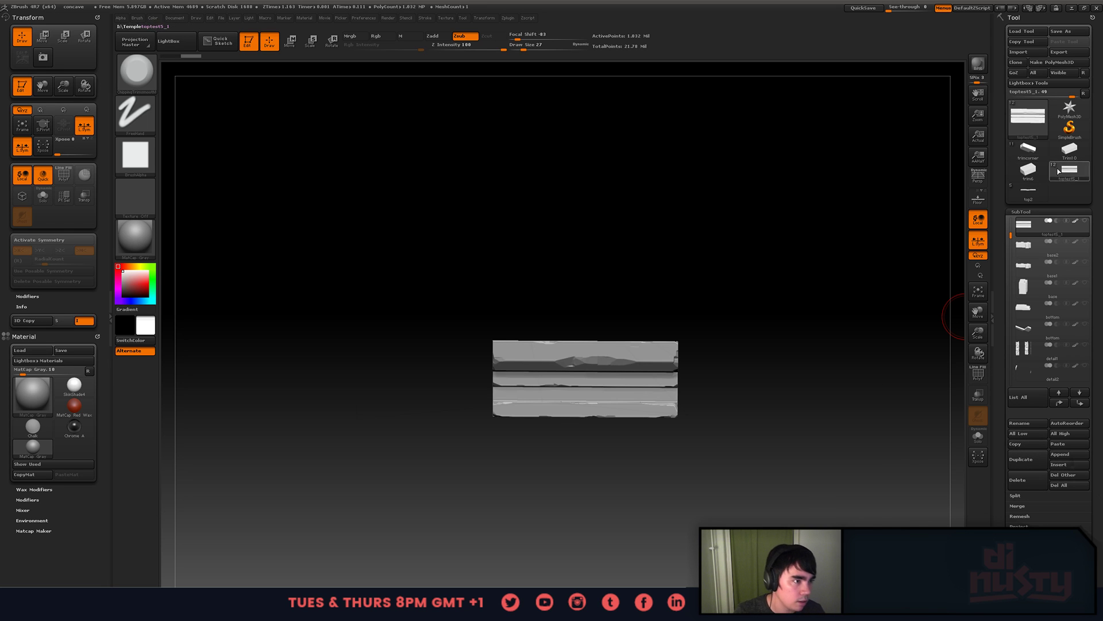
- Check the trimcorner and straight trim tools once more and return to the top2 corner wall tool
mouse_move(1030, 128)
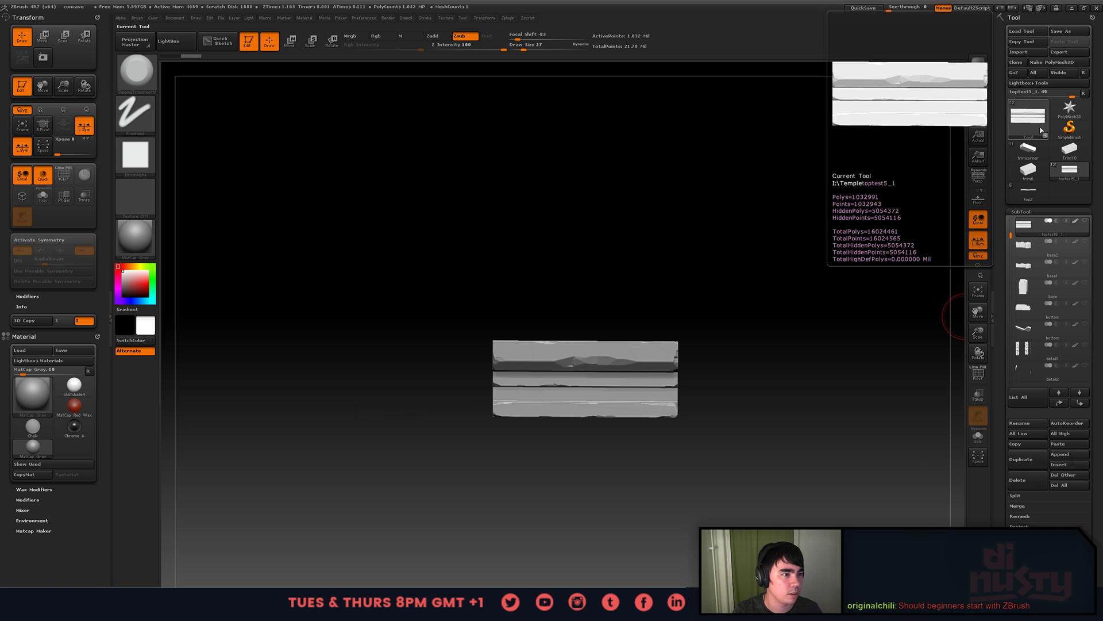
left_click(1029, 149)
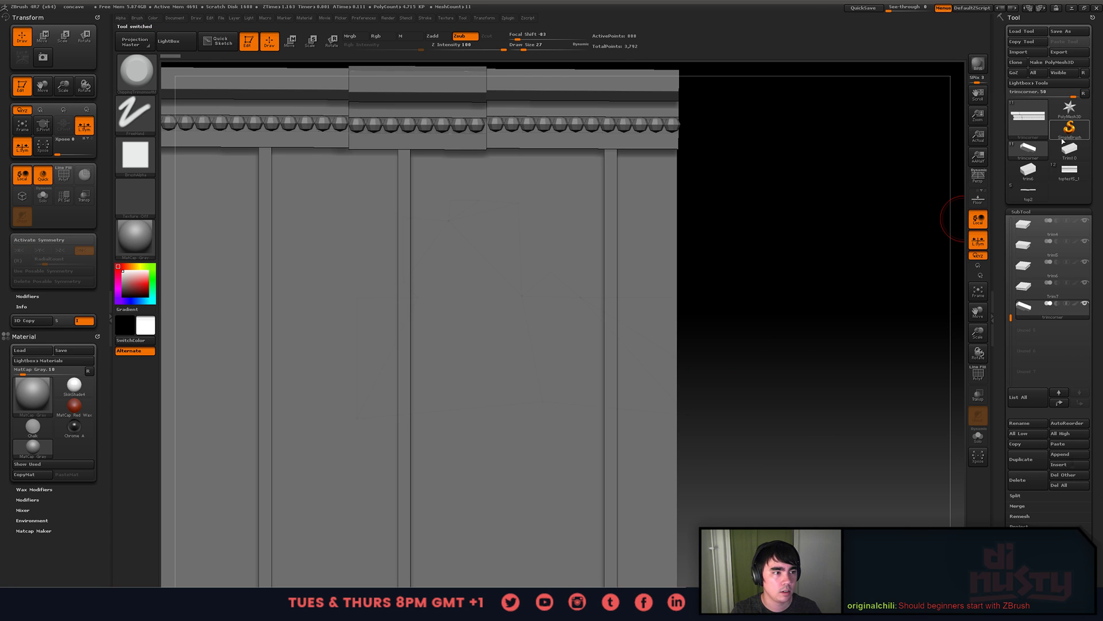
left_click(1033, 172)
left_click(1069, 149)
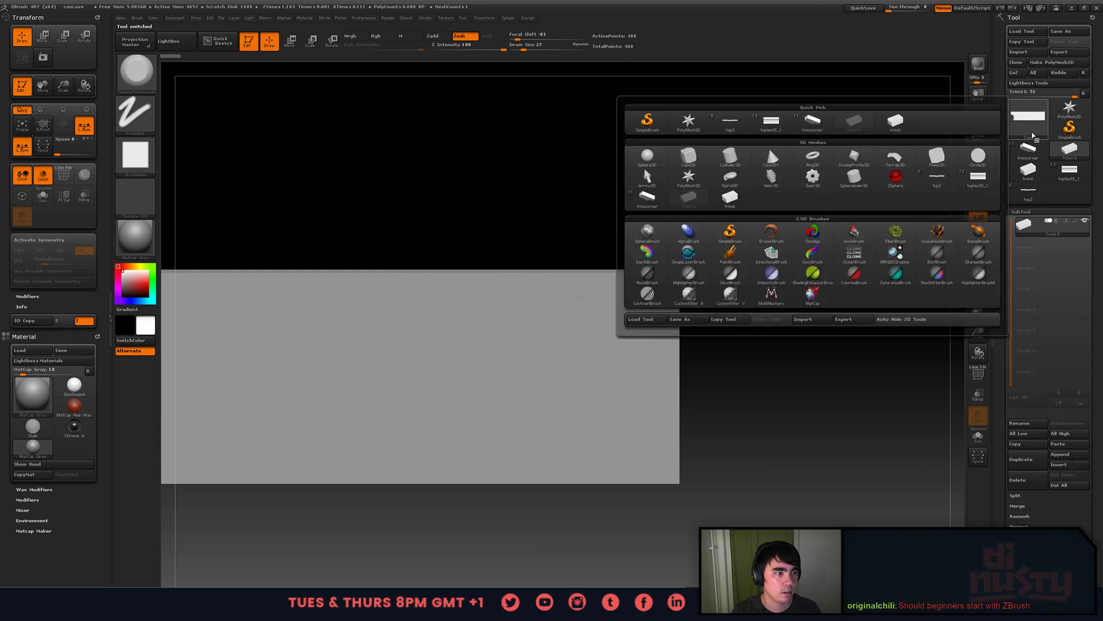
left_click(1033, 197)
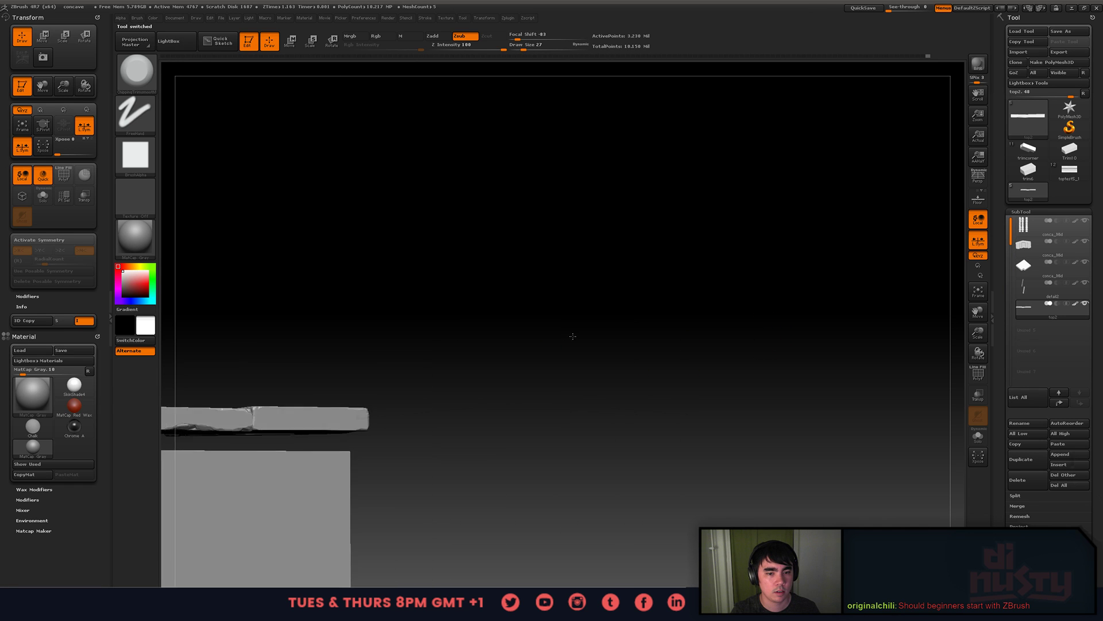
left_click_drag(885, 236, 775, 270)
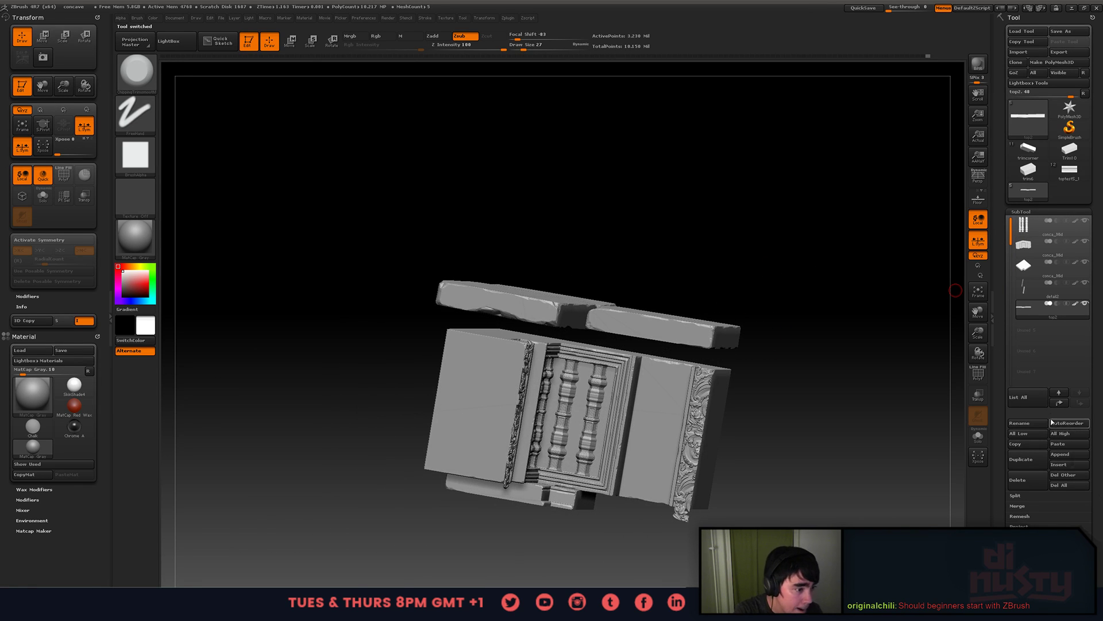
- Paste the copied toptest5_1 trim block into the concave corner wall tool and make it the active subtool
left_click(1017, 479)
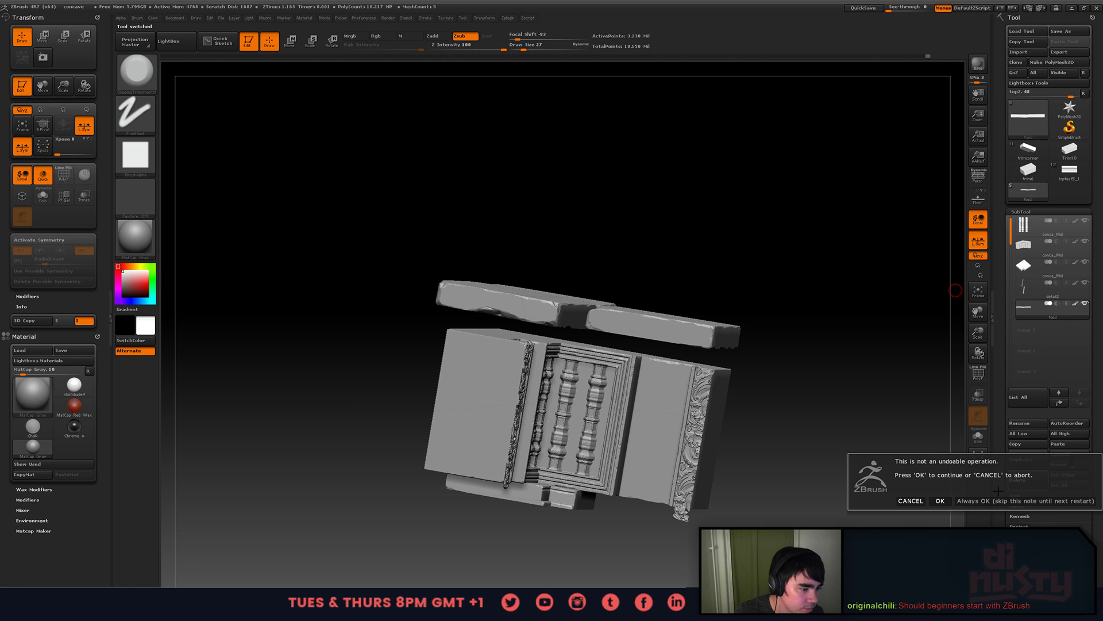
left_click(911, 503)
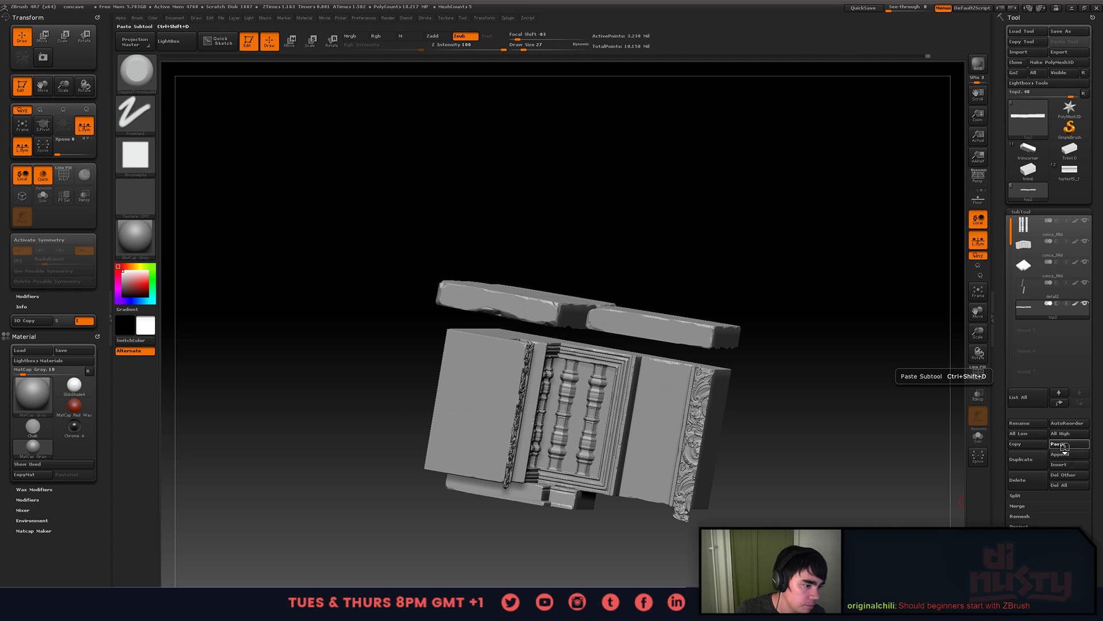
left_click(1062, 445)
left_click_drag(563, 349, 724, 369)
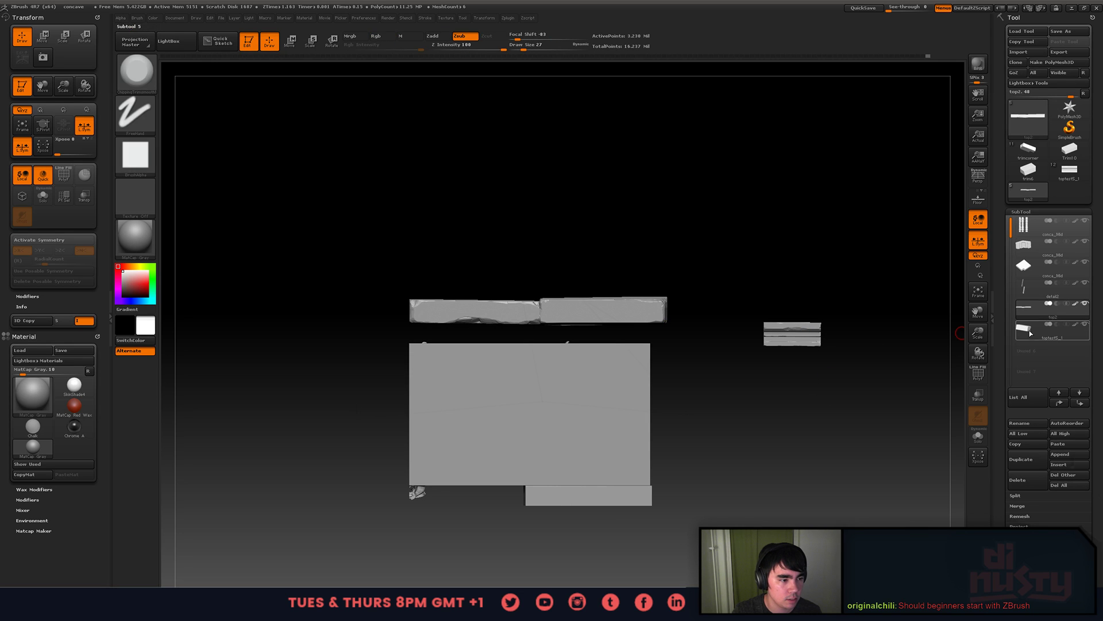
left_click(806, 335, "alt")
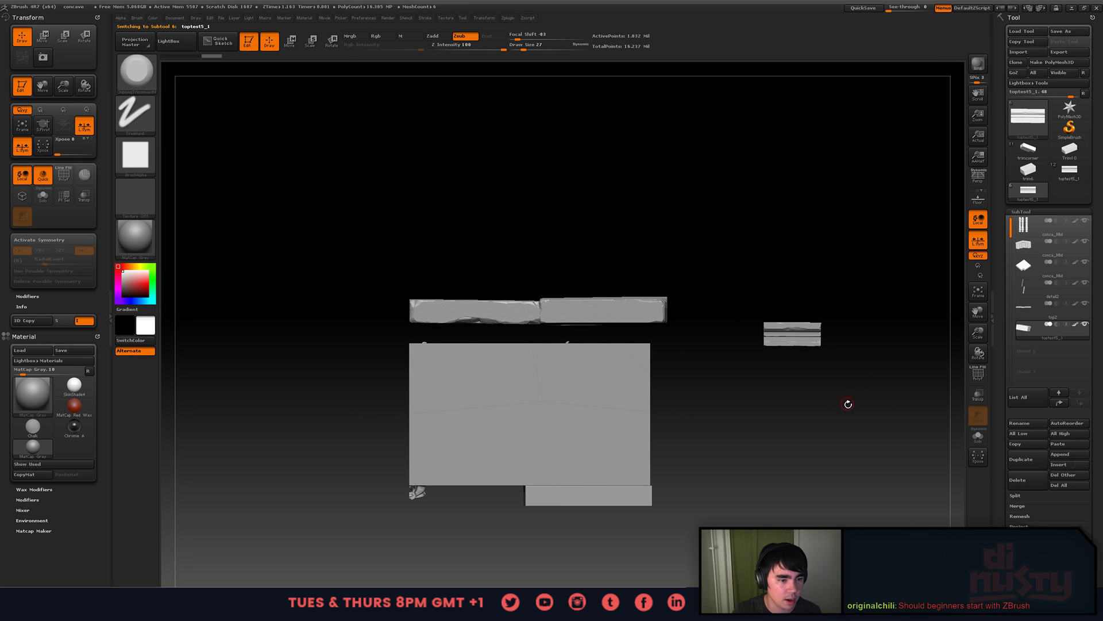
left_click_drag(847, 401, 803, 384, "alt")
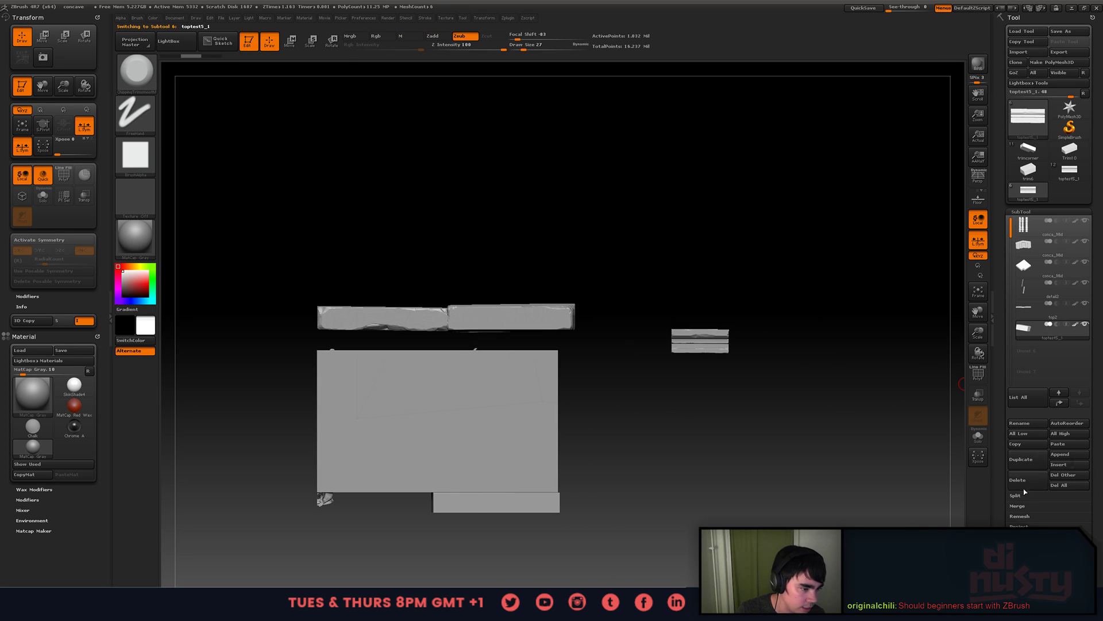
- Look through the geometry settings of the pasted toptest5_1 block and open its Modify Topology options
scroll(1036, 482, "down", 3)
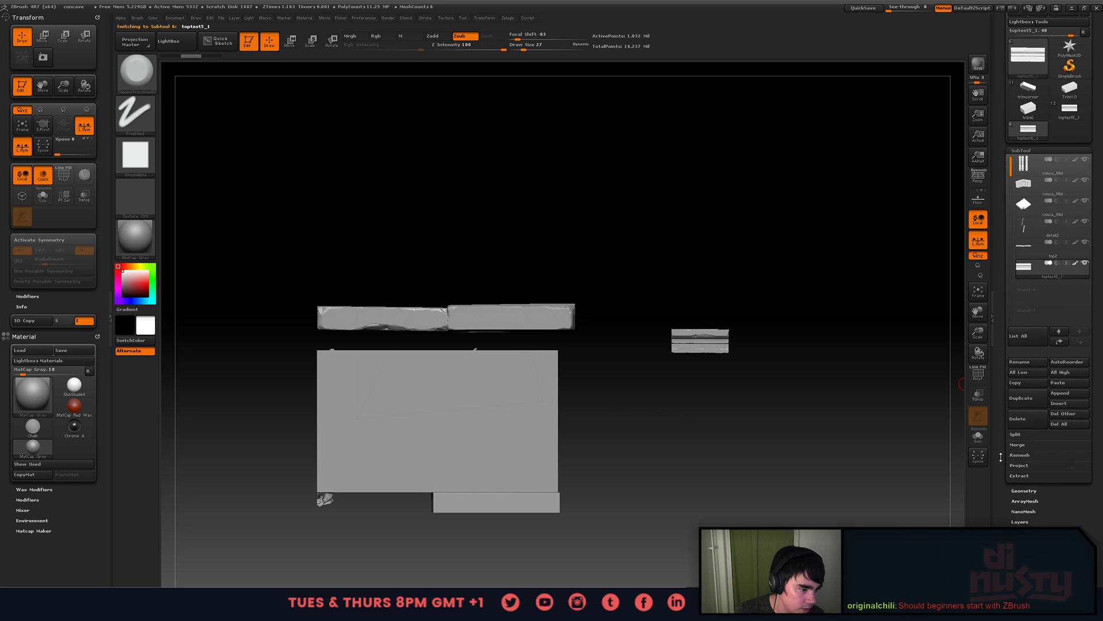
left_click(1034, 489)
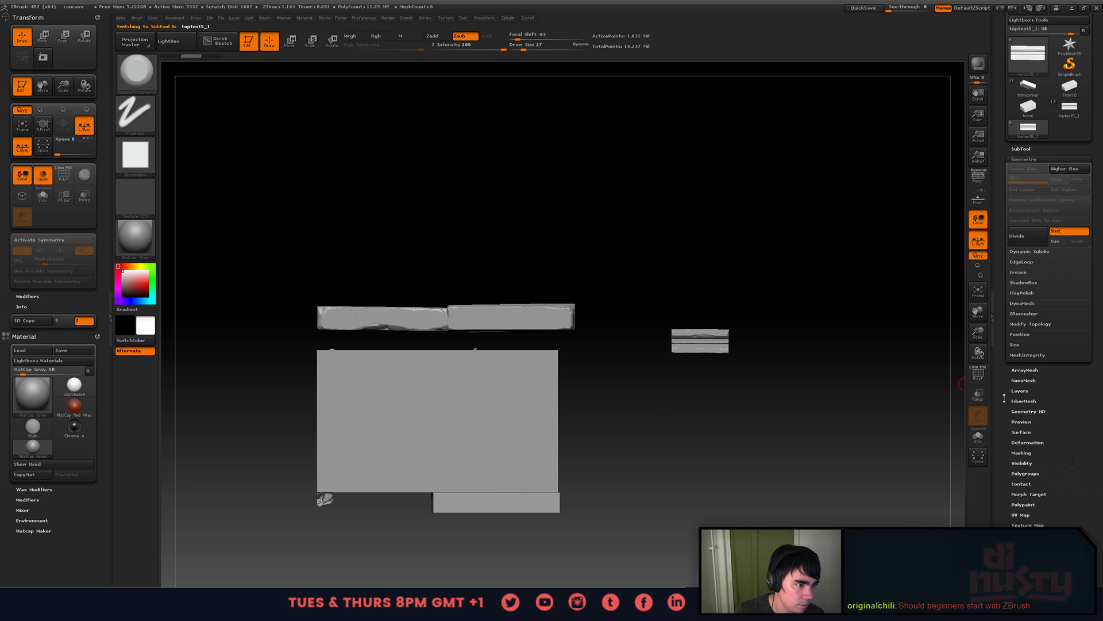
scroll(1004, 397, "up", 1)
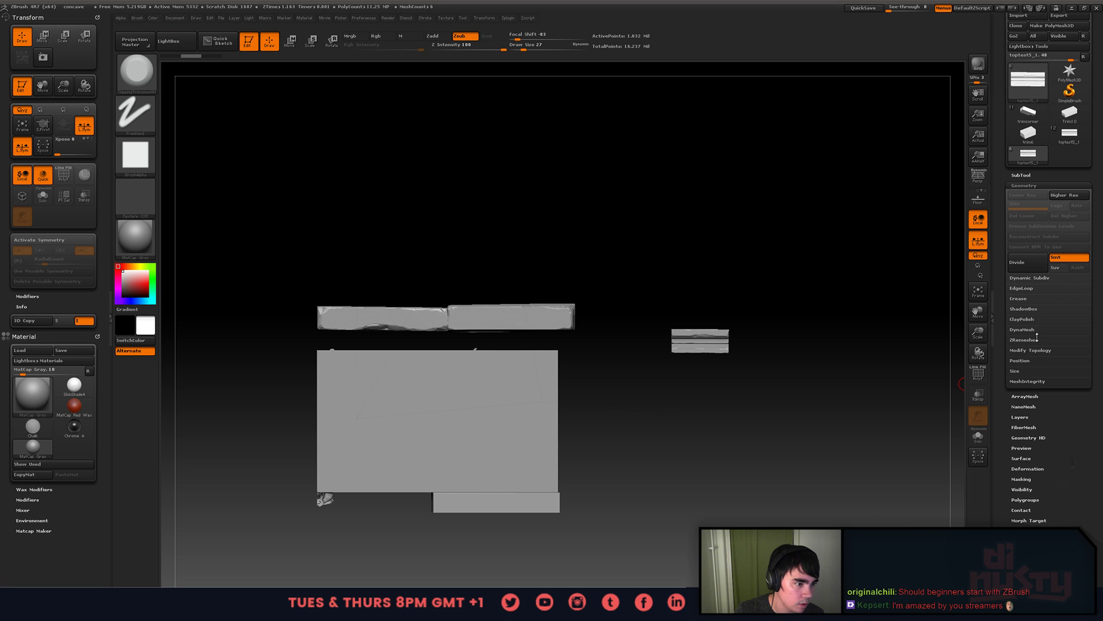
scroll(1012, 328, "up", 1)
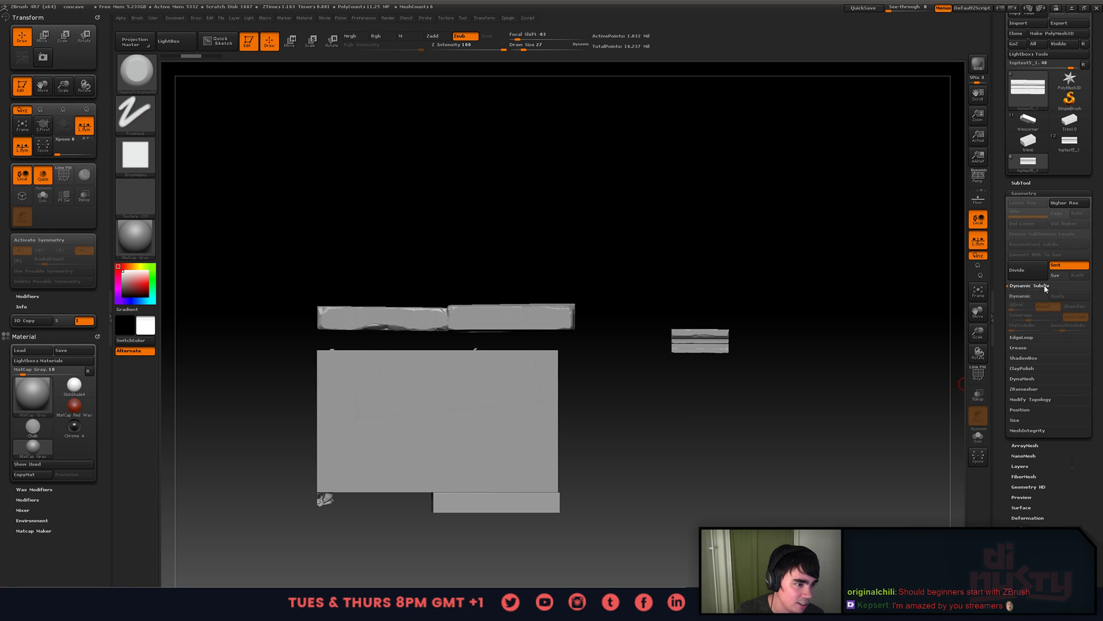
left_click(1023, 295)
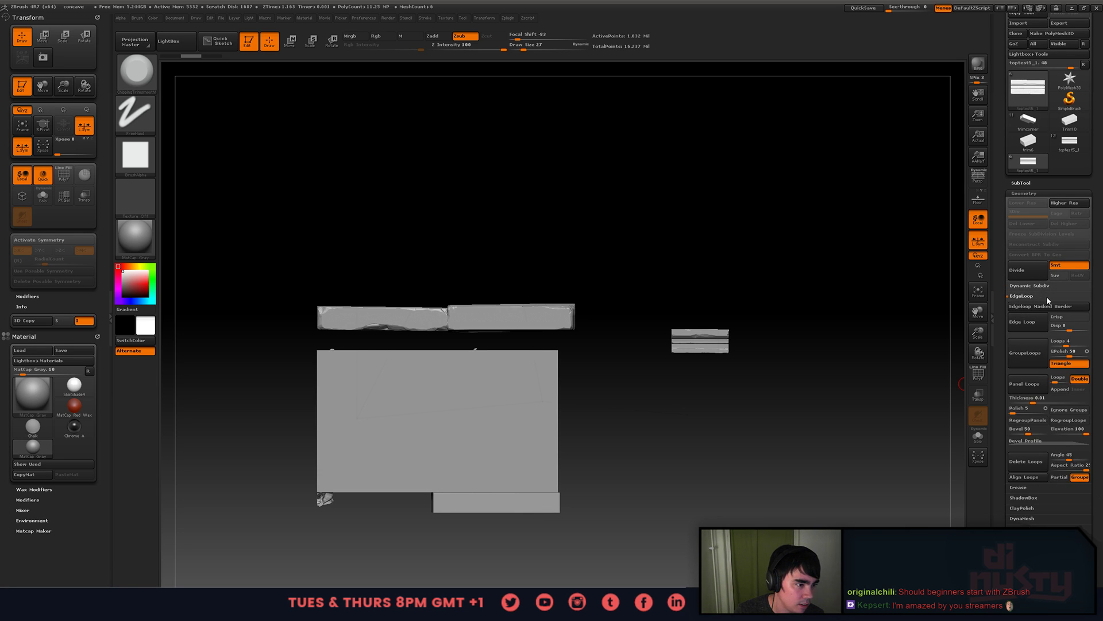
left_click(1048, 297)
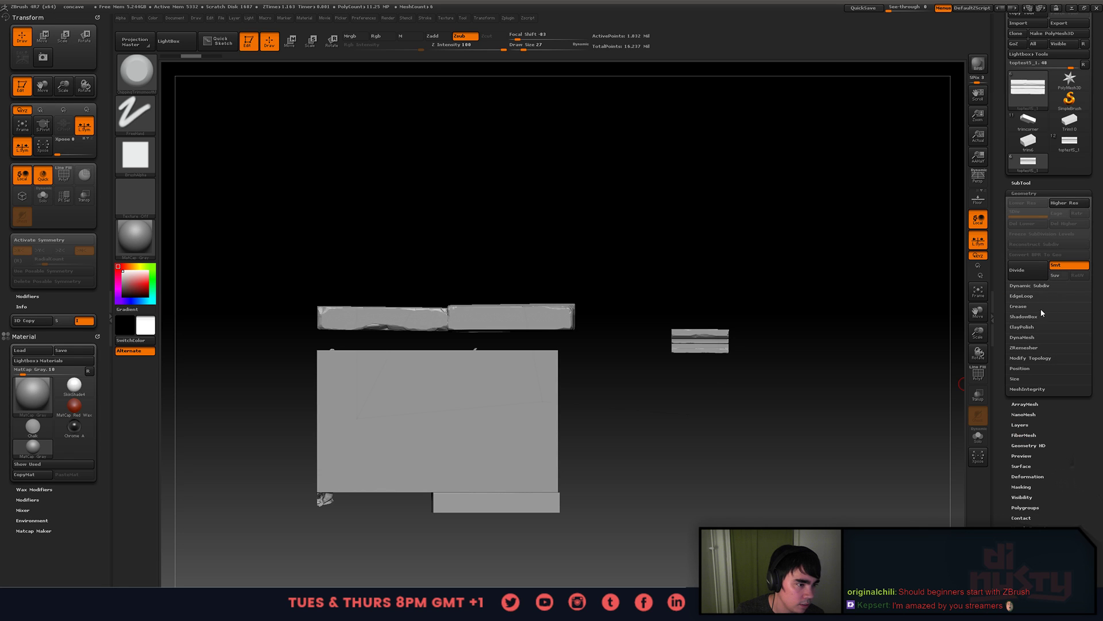
left_click(1039, 326)
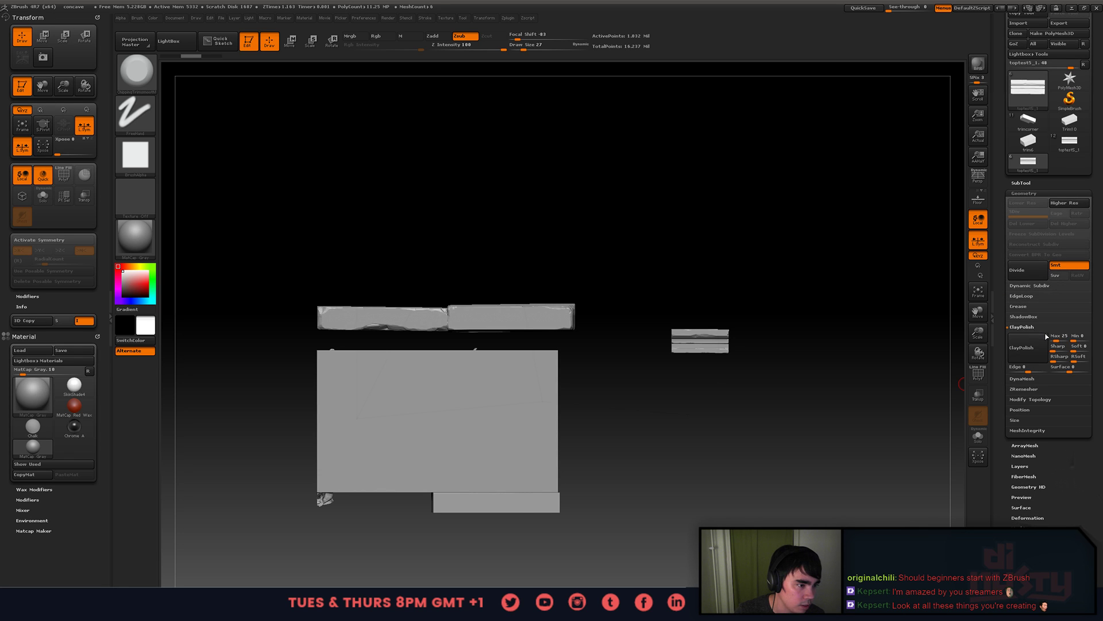
left_click(1024, 445)
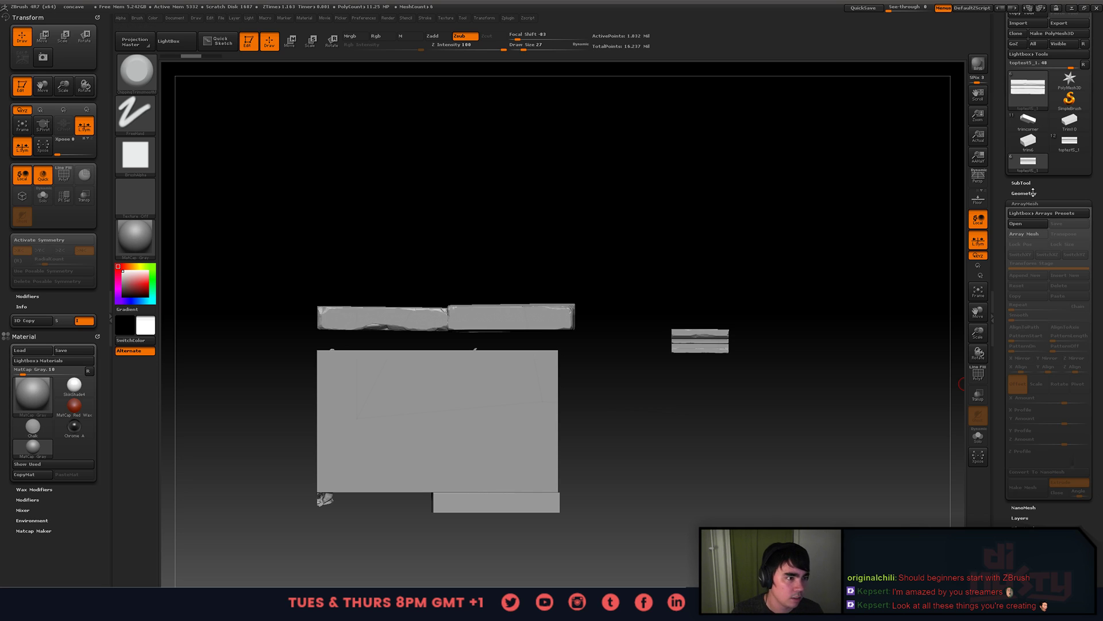
left_click(1033, 193)
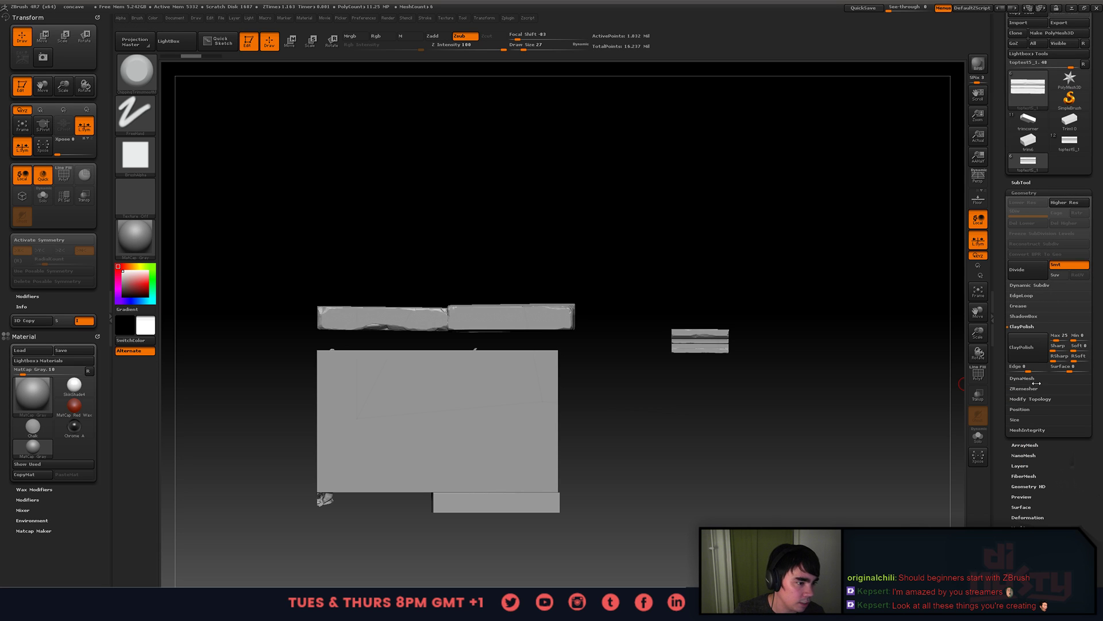
left_click(1026, 409)
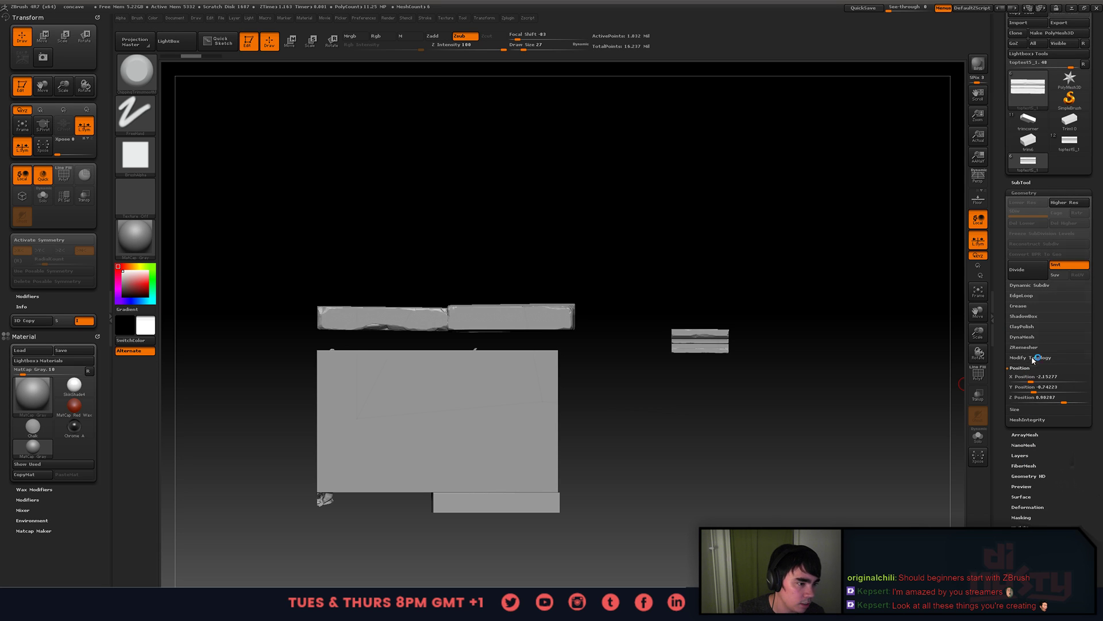
left_click(1034, 358)
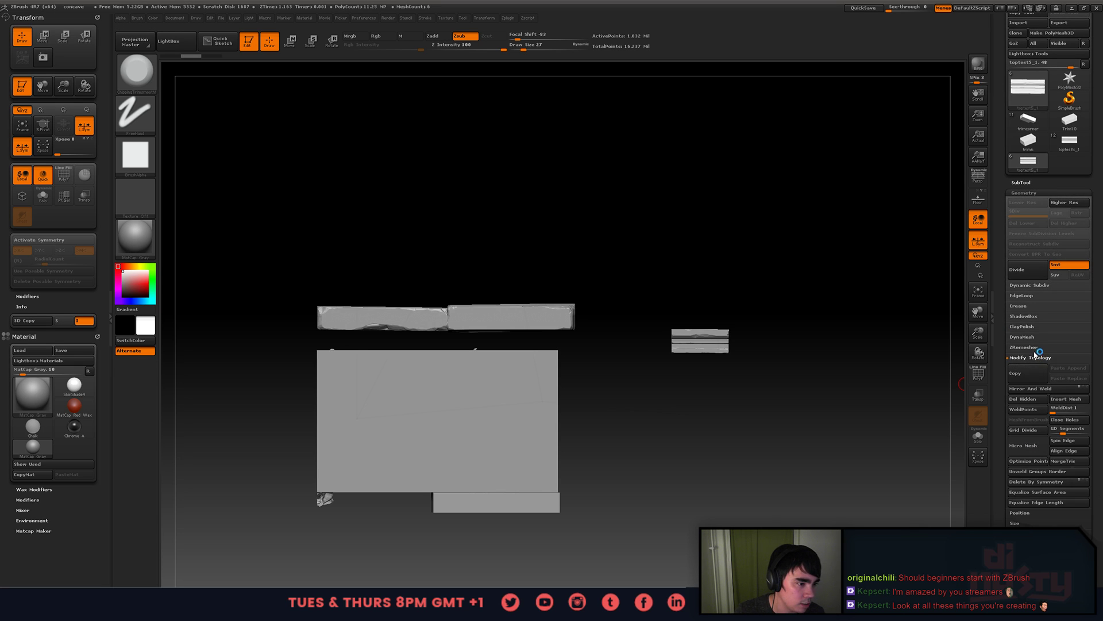
- Delete the hidden geometry of the trim piece and move the piece directly beneath the end of the top slabs
left_click(1028, 399)
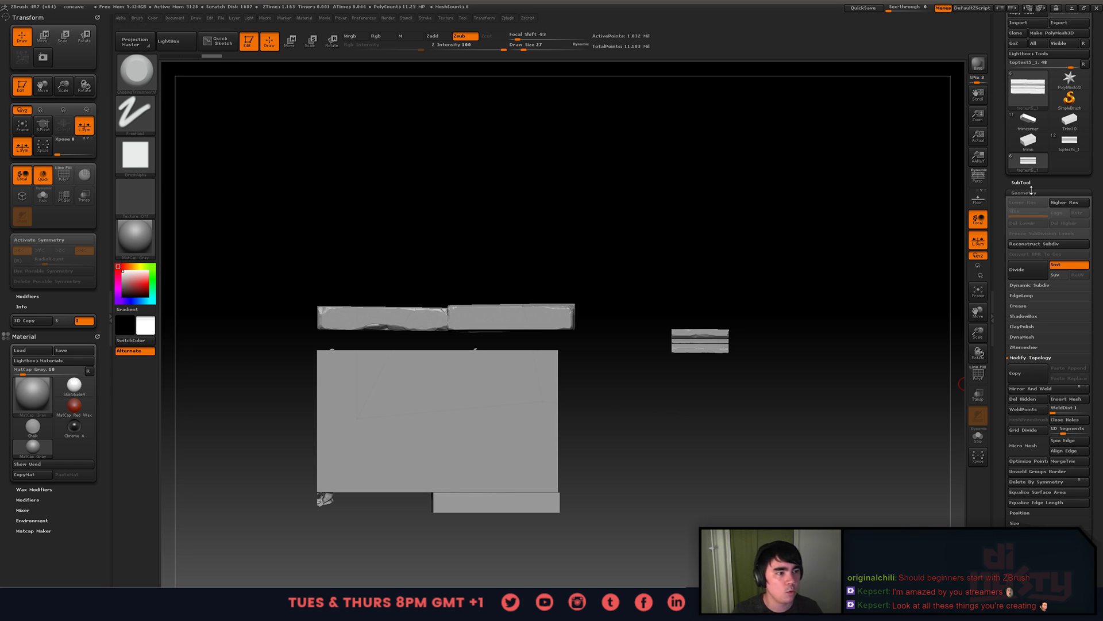
left_click(1032, 195)
mouse_move(823, 350)
left_mouse_down()
mouse_move(726, 360)
mouse_move(722, 338)
mouse_move(789, 345)
mouse_move(738, 372)
mouse_move(722, 355)
mouse_move(845, 369)
mouse_move(879, 355)
mouse_move(596, 390)
mouse_move(480, 429)
left_mouse_up()
key("w")
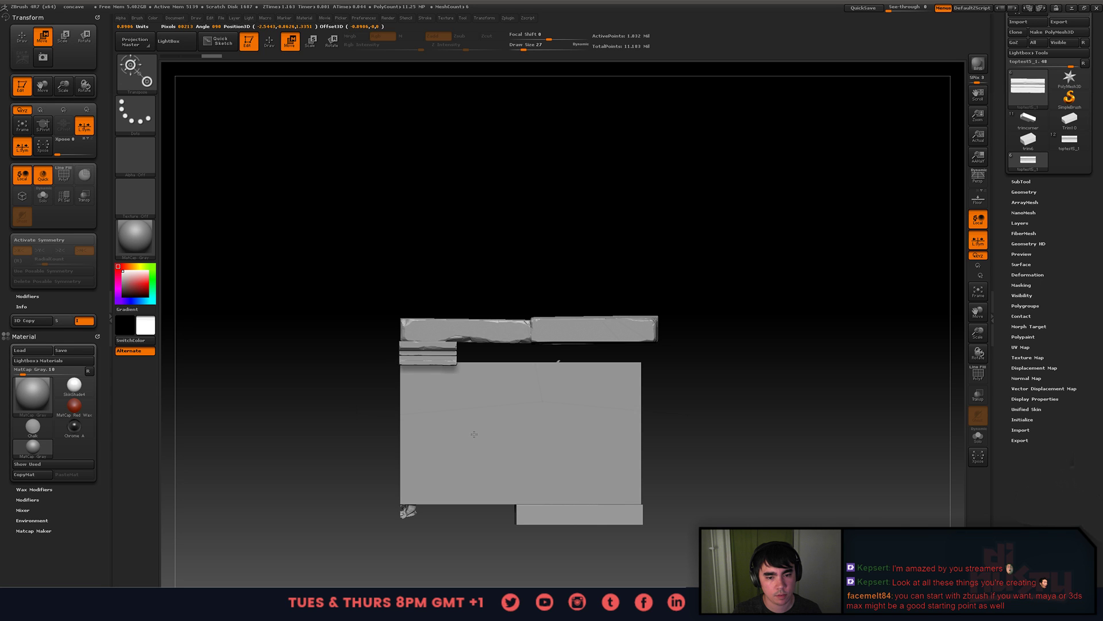
- Line up the trim piece under the end of the top slab so that its moulded profile protrudes slightly past the slab's edge
left_click_drag(678, 423, 804, 402)
left_click_drag(621, 419, 734, 379, "alt")
key("e")
left_click_drag(635, 310, 592, 422)
mouse_move(560, 273)
left_mouse_down("shift")
mouse_move(673, 273)
mouse_move(667, 323)
mouse_move(434, 356)
left_mouse_up("shift")
key("r")
key("ctrl+z")
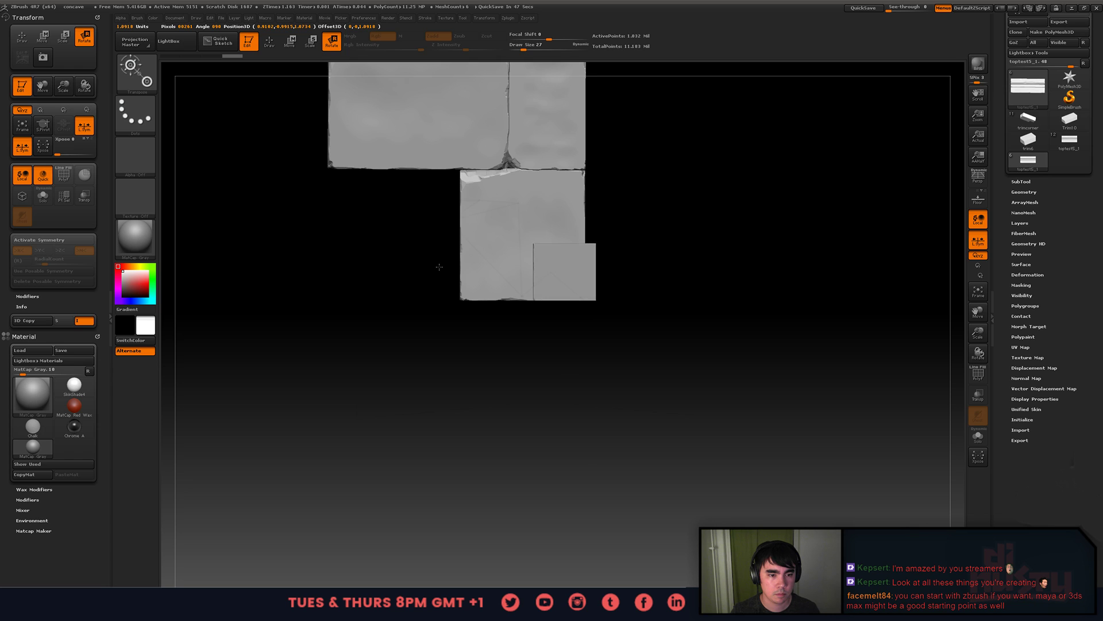
key("w")
mouse_move(606, 405)
left_mouse_down()
mouse_move(613, 300)
mouse_move(604, 291)
mouse_move(681, 283)
left_mouse_up()
key("ctrl+z")
left_click_drag(719, 229, 742, 325)
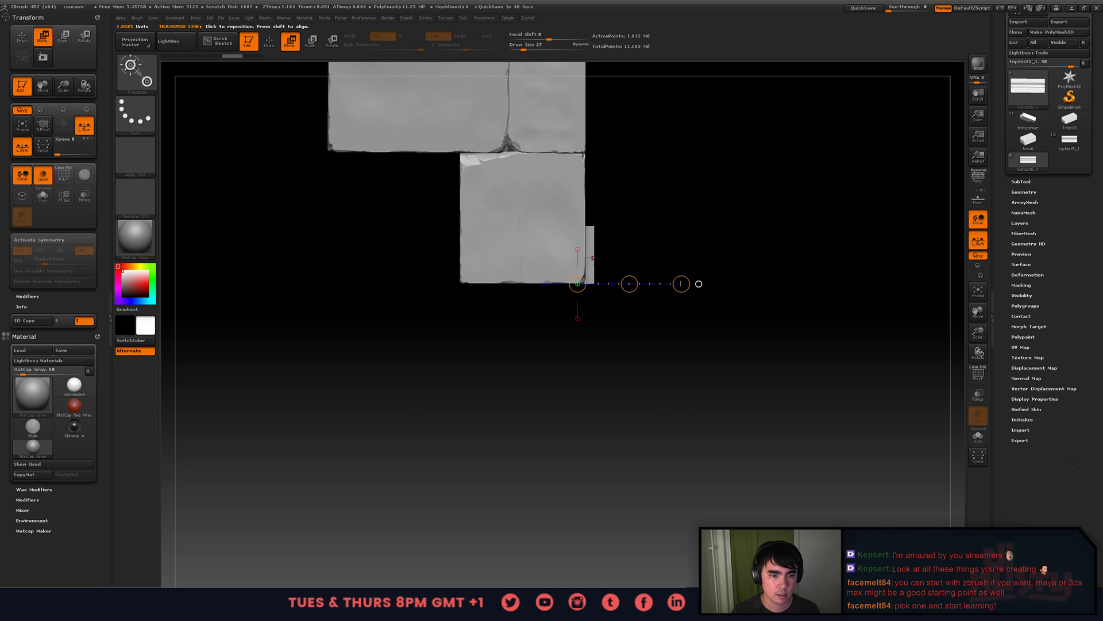
mouse_move(592, 256)
left_mouse_down("shift")
mouse_move(697, 257)
mouse_move(695, 346)
left_mouse_up("shift")
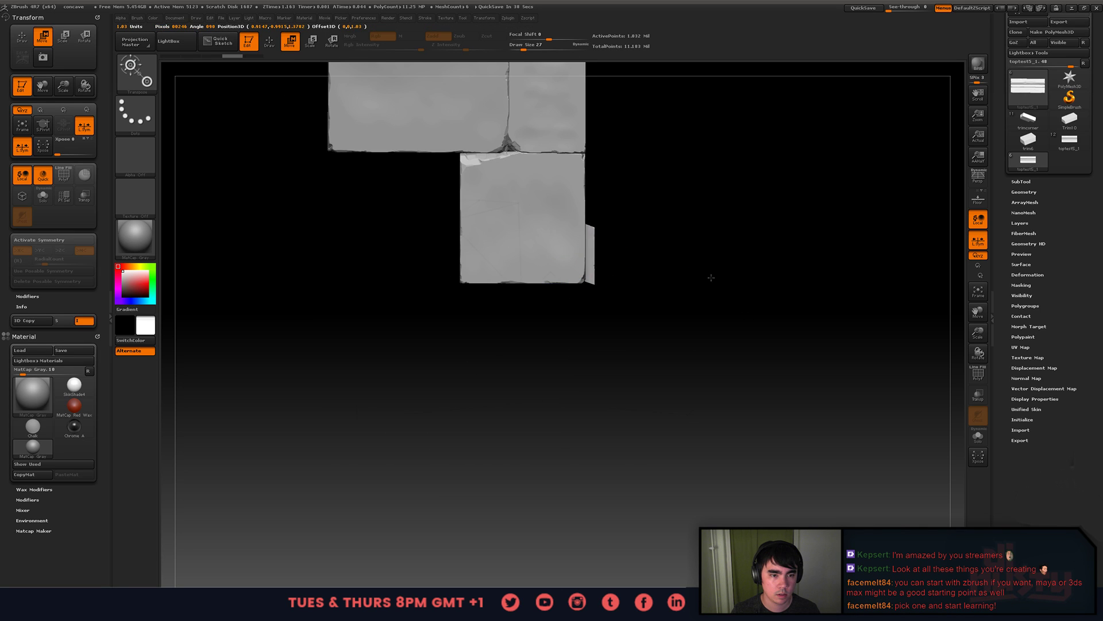
- Try to rotate the trim piece around a Transpose line at the slab's corner and undo the rotation
key("e")
key("r")
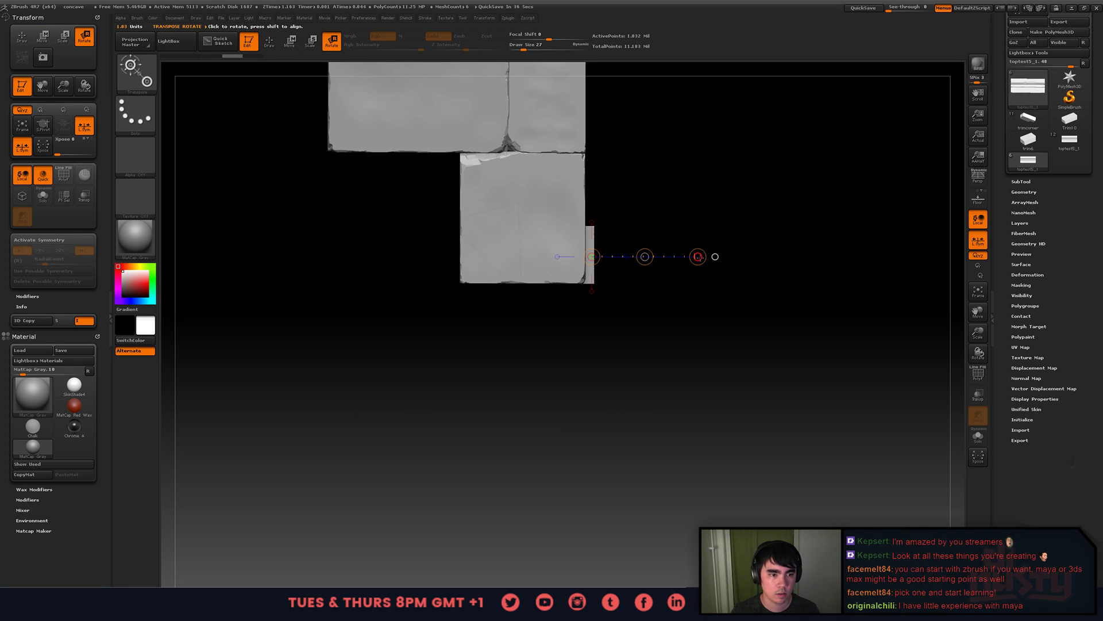
left_click_drag(697, 257, 434, 246)
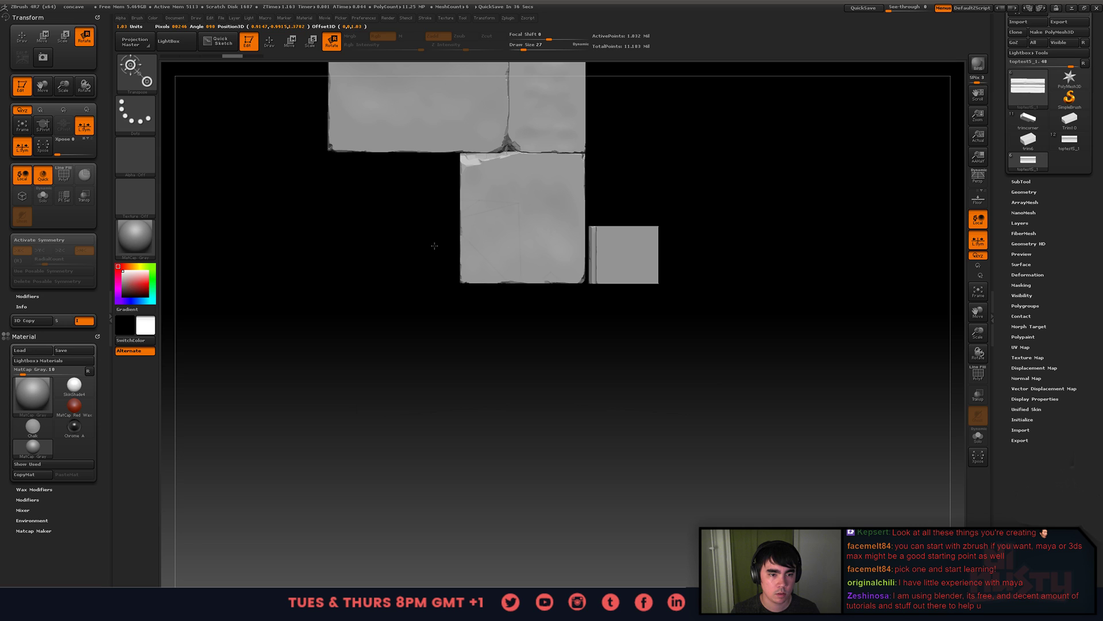
left_click_drag(627, 345, 668, 285)
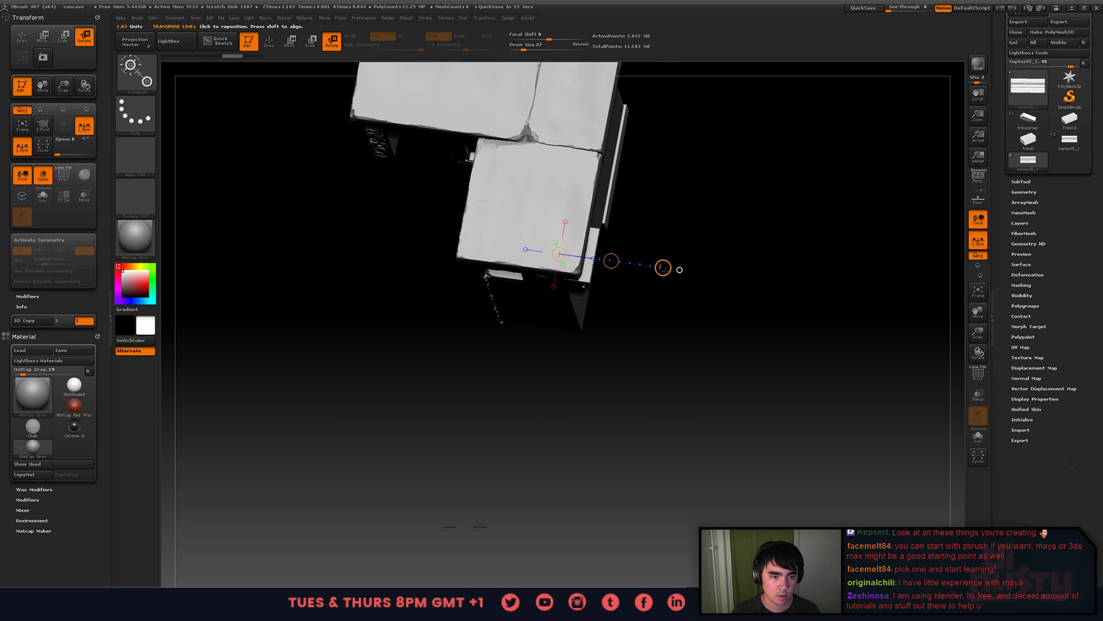
left_click_drag(524, 367, 450, 270)
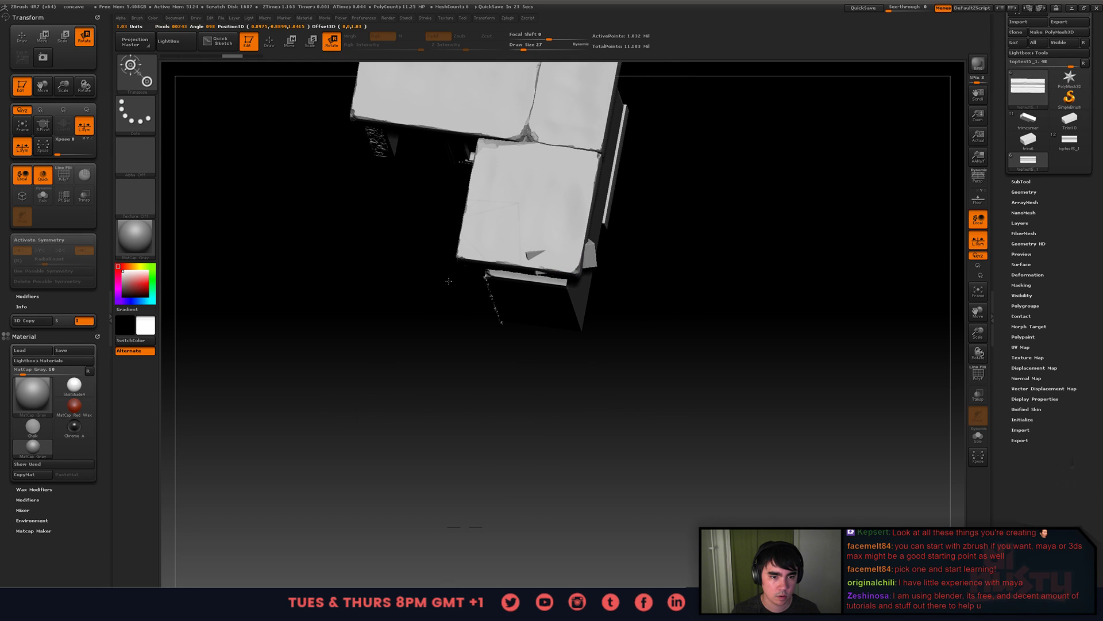
left_click_drag(582, 412, 394, 315)
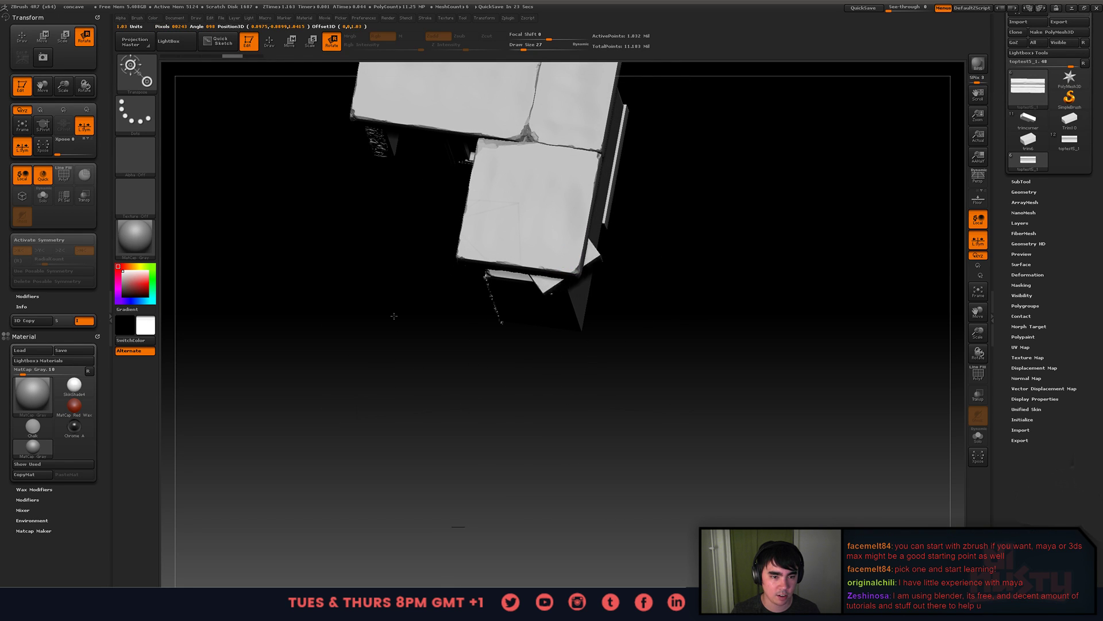
left_click_drag(412, 198, 415, 193)
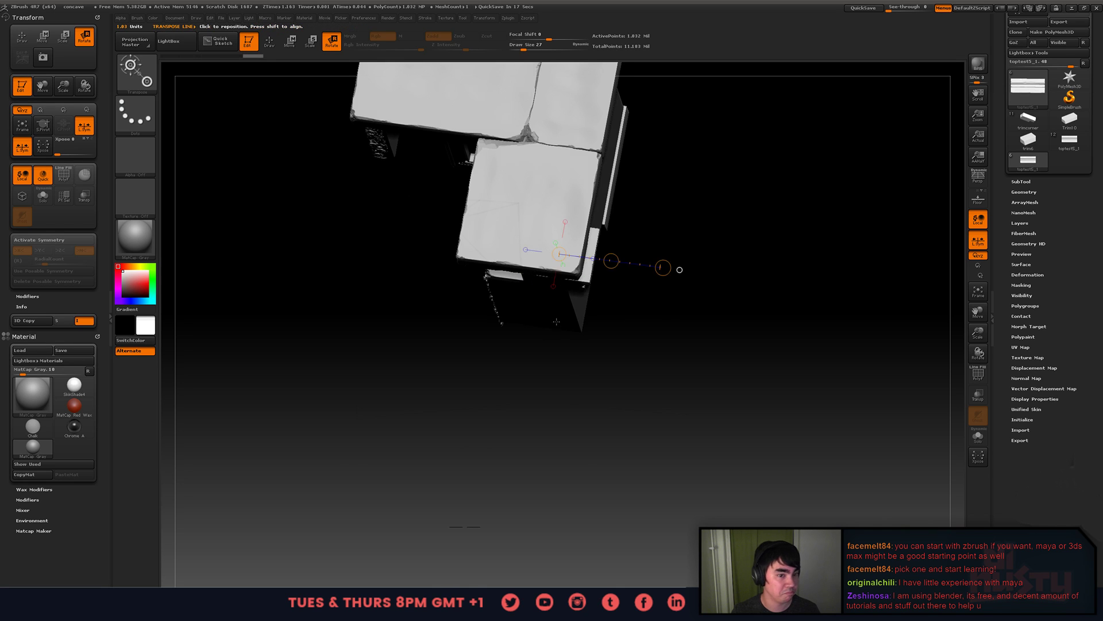
left_click_drag(661, 316, 773, 323, "shift")
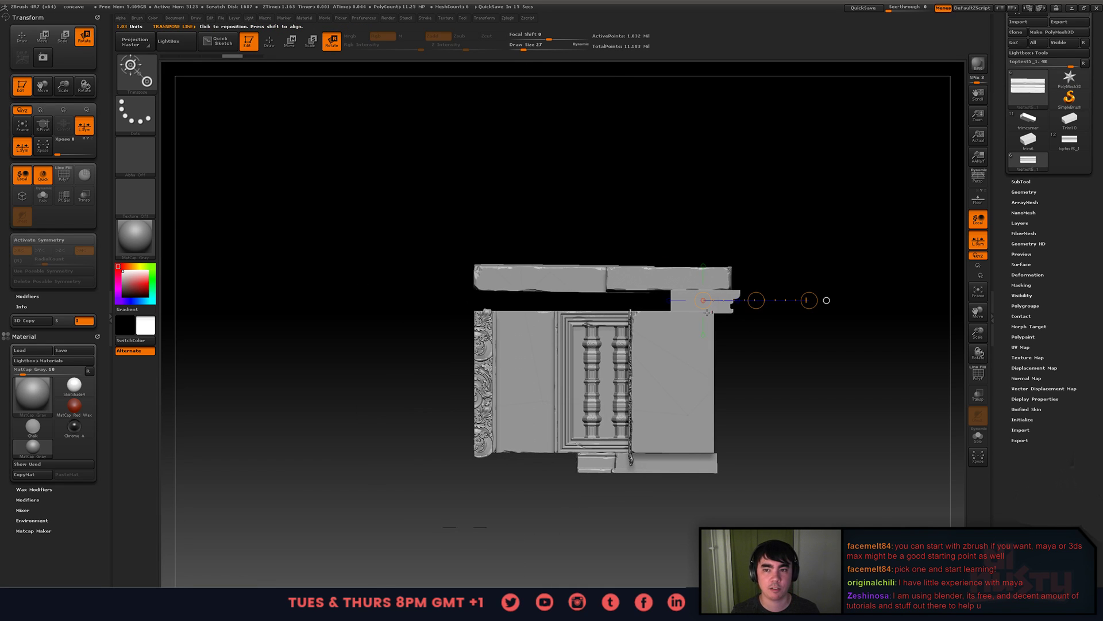
- Turn off local symmetry and isolate the trim piece by hiding all other subtools
left_click(84, 126)
left_click_drag(707, 289, 614, 271, "alt")
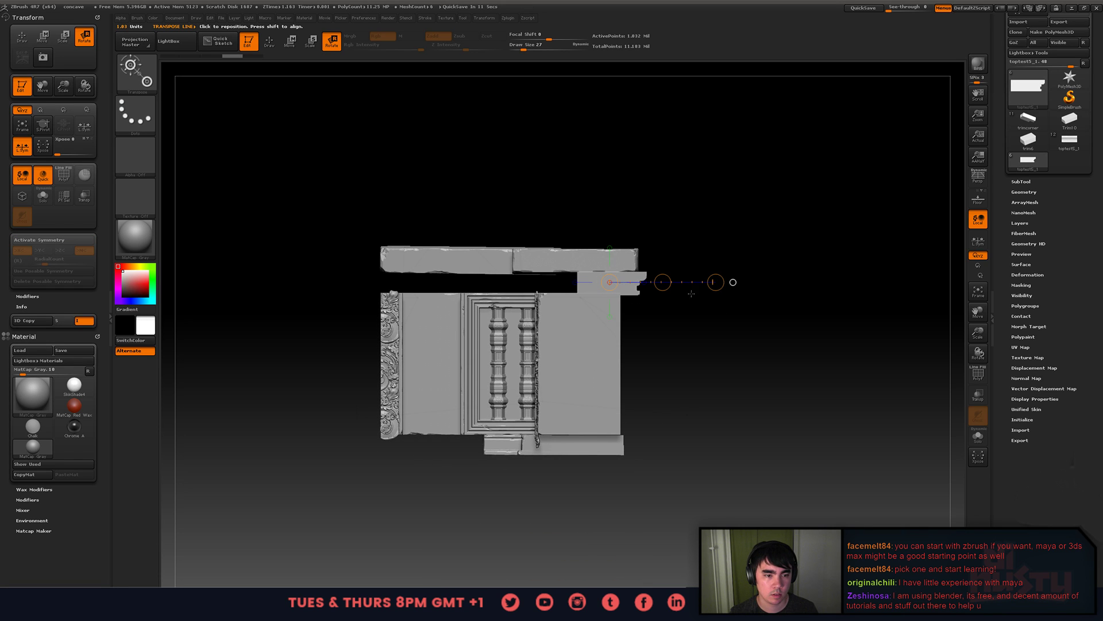
left_click_drag(716, 282, 730, 411)
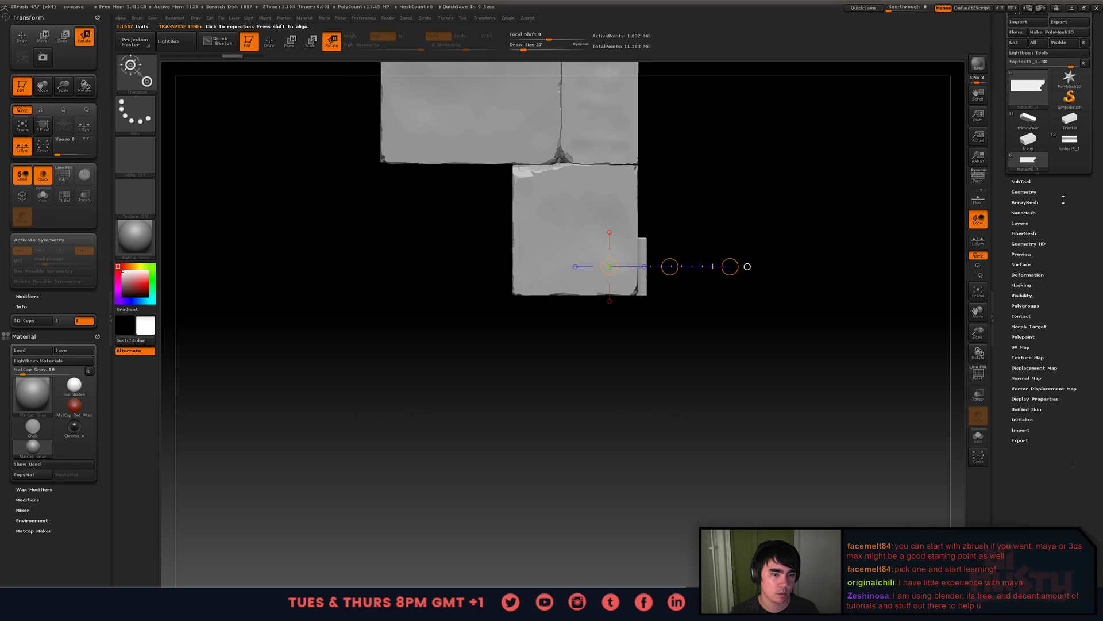
left_click(1036, 182)
left_click(1086, 233, "shift")
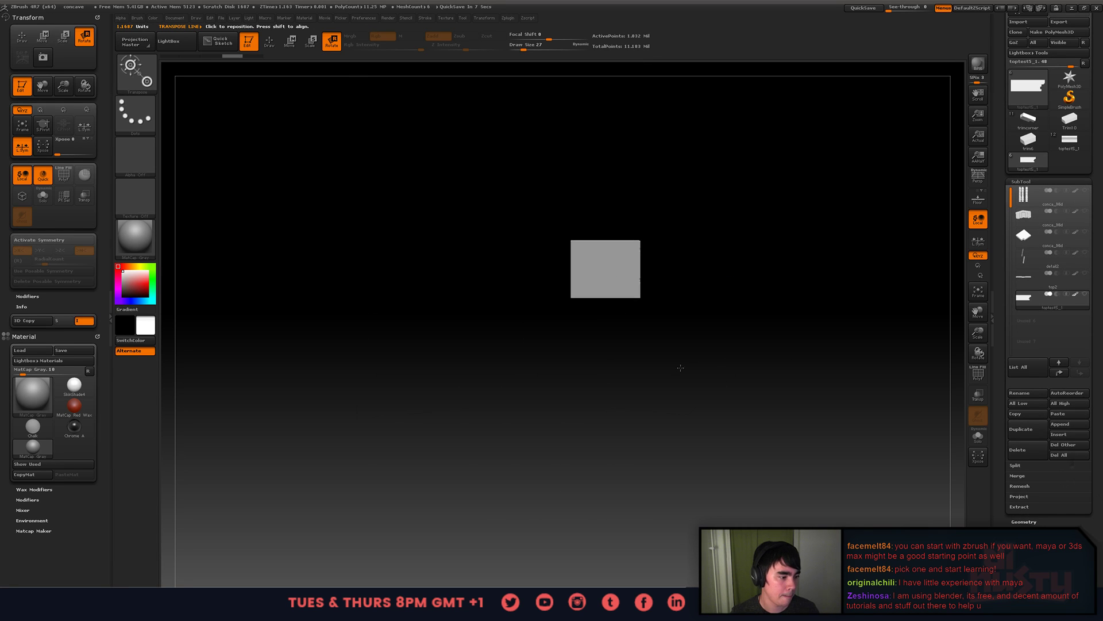
- Try to rotate the isolated trim piece around Transpose lines placed on its faces
left_click_drag(679, 365, 729, 359, "alt")
left_click_drag(660, 294, 849, 285)
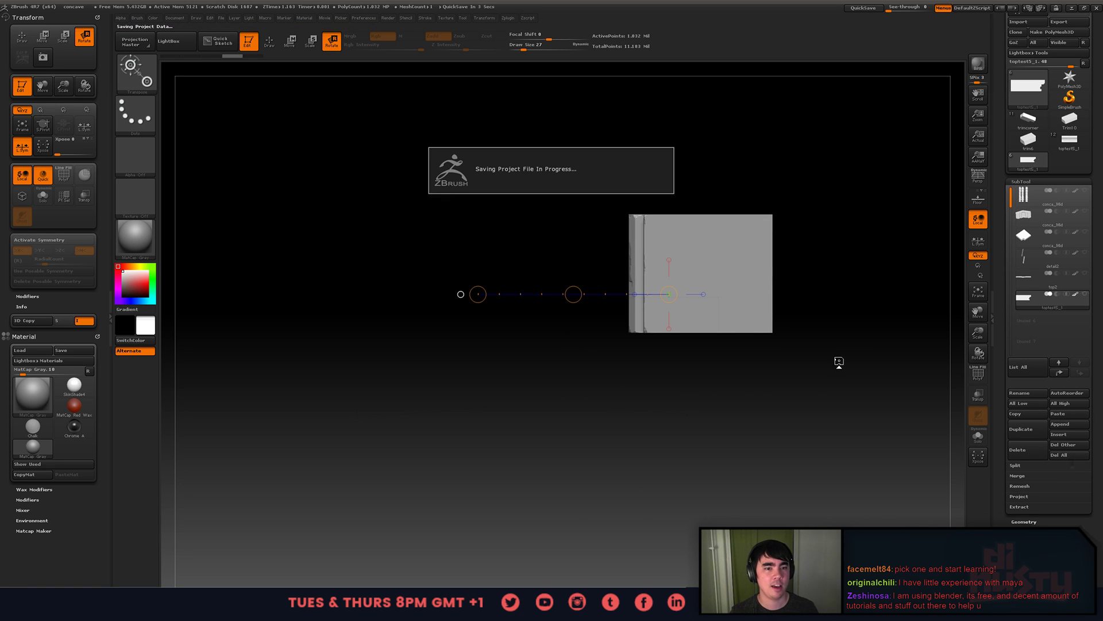
left_click_drag(785, 318, 870, 319)
mouse_move(641, 263)
left_mouse_down()
mouse_move(812, 263)
mouse_move(697, 362)
mouse_move(547, 249)
mouse_move(547, 258)
left_mouse_up()
right_click_drag(608, 371, 610, 374)
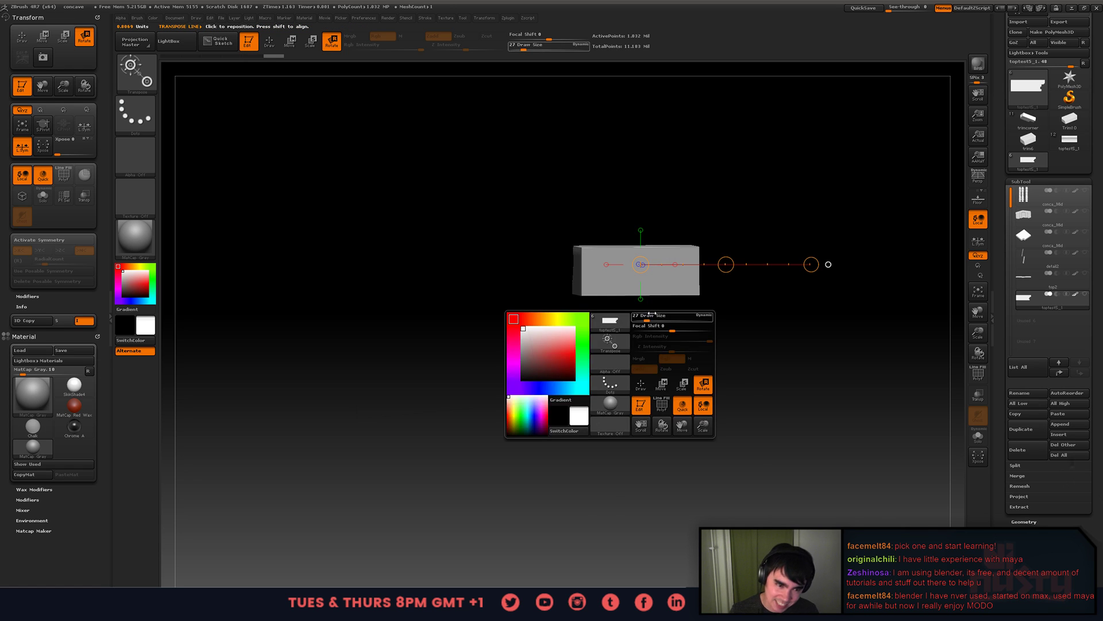
left_click_drag(794, 320, 794, 309)
right_click(794, 310)
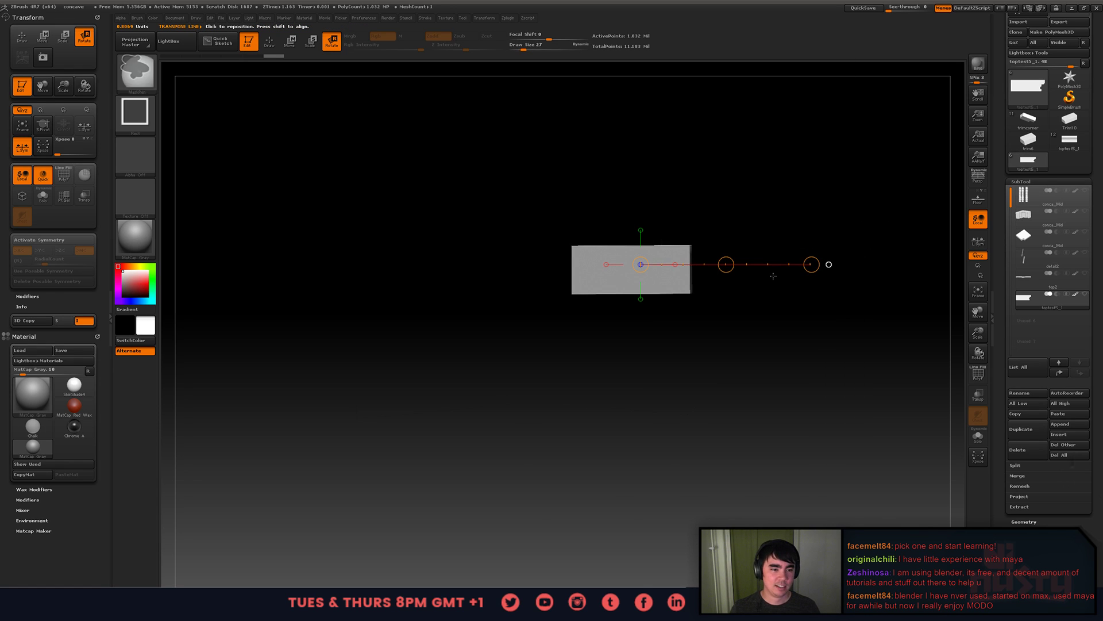
key("ctrl+z")
left_click_drag(829, 264, 656, 330)
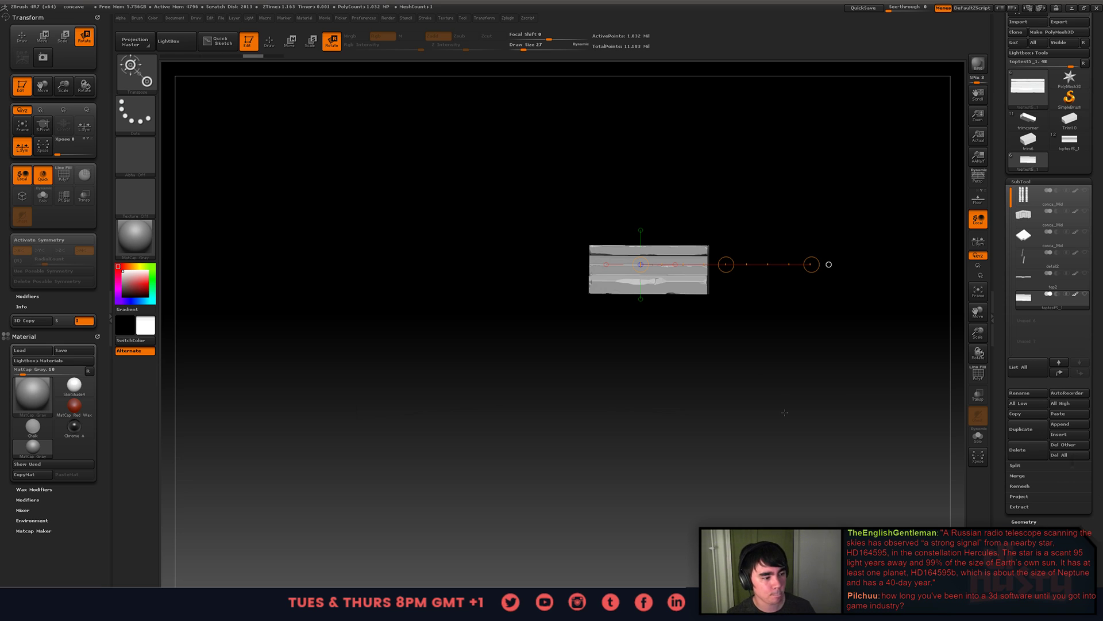
- Rotate the isolated trim piece so that its moulded profile faces the opposite direction, towards the baluster panel
left_click_drag(807, 430, 830, 400)
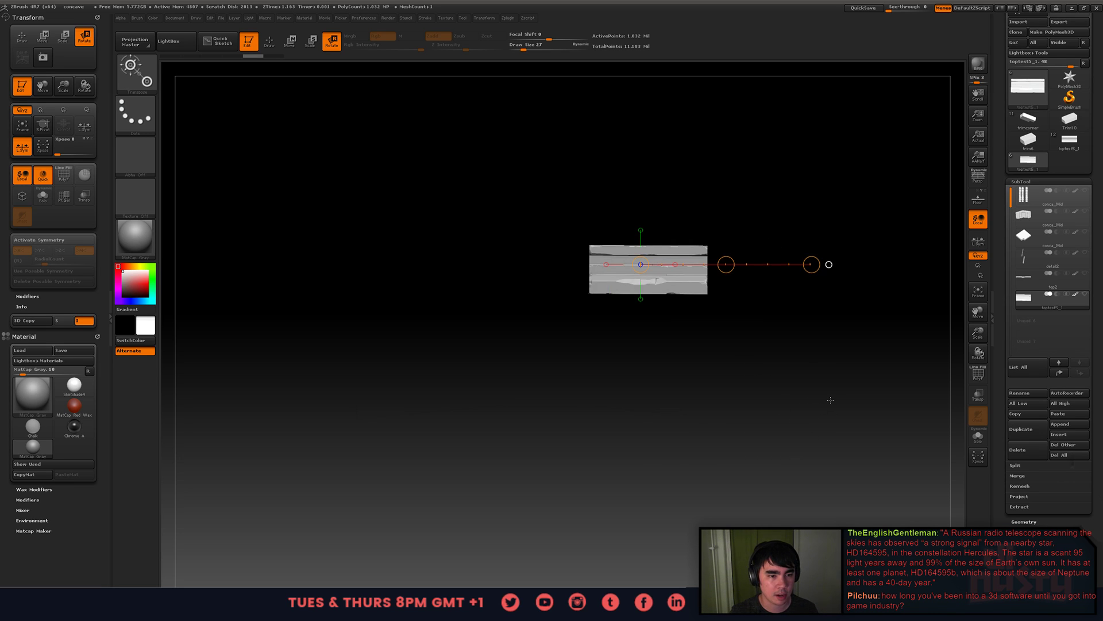
key("w")
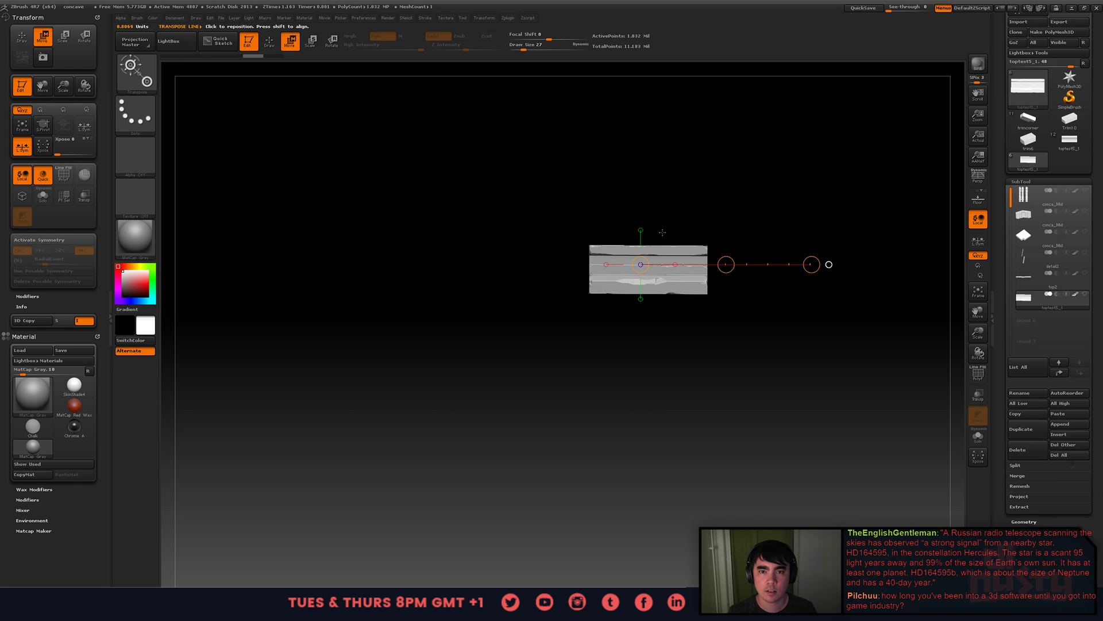
key("e")
key("w")
key("e")
mouse_move(672, 289)
left_mouse_down("shift")
mouse_move(796, 305)
mouse_move(768, 241)
mouse_move(623, 226)
mouse_move(593, 266)
mouse_move(595, 289)
left_mouse_up("shift")
key("ctrl+z")
key("r")
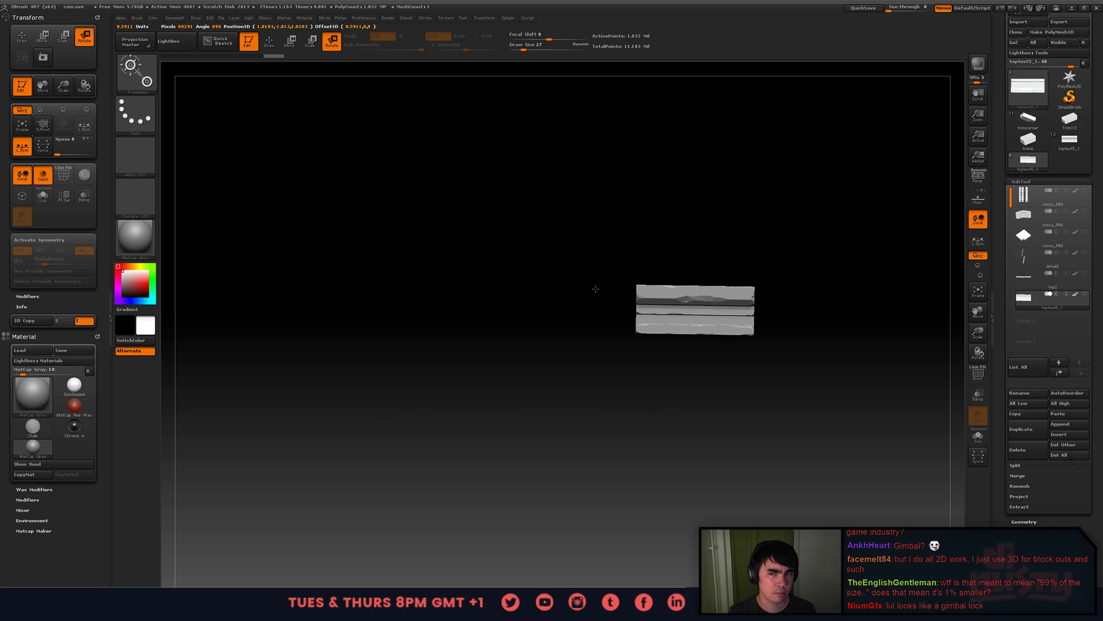
left_click_drag(672, 290, 797, 290)
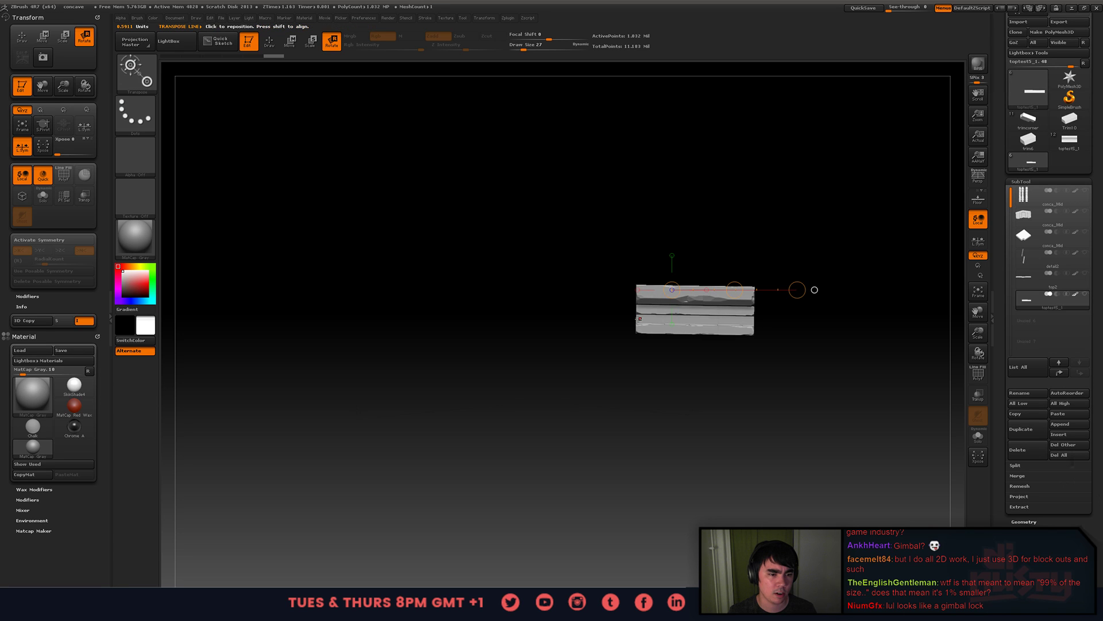
left_click_drag(653, 315, 564, 316)
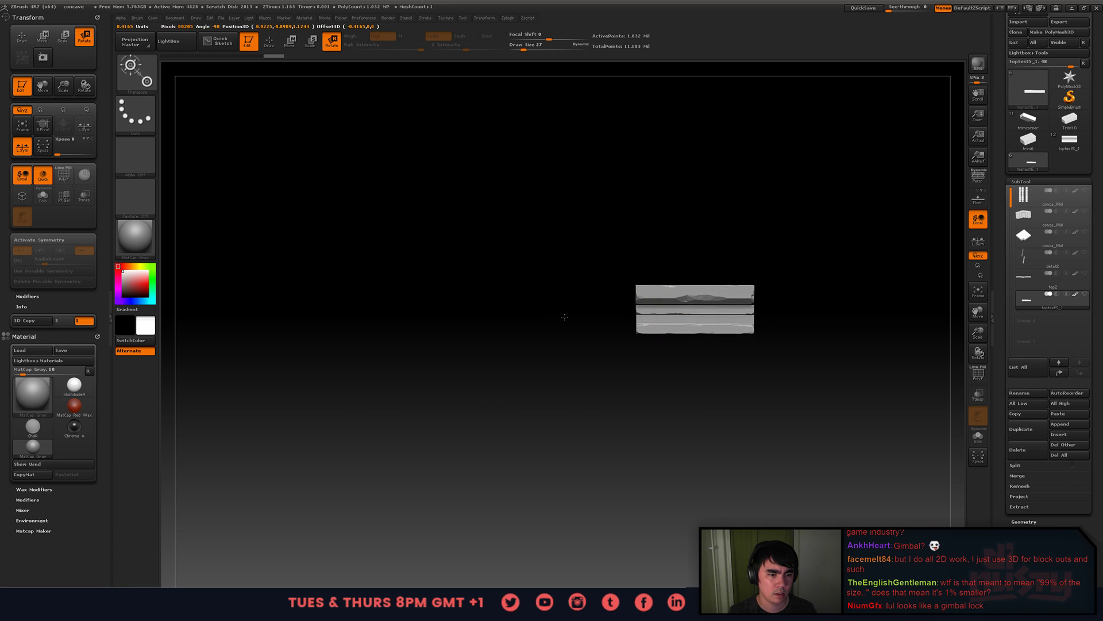
key("q")
mouse_move(697, 354)
left_mouse_down("shift")
mouse_move(657, 364)
mouse_move(686, 348)
left_mouse_up("shift")
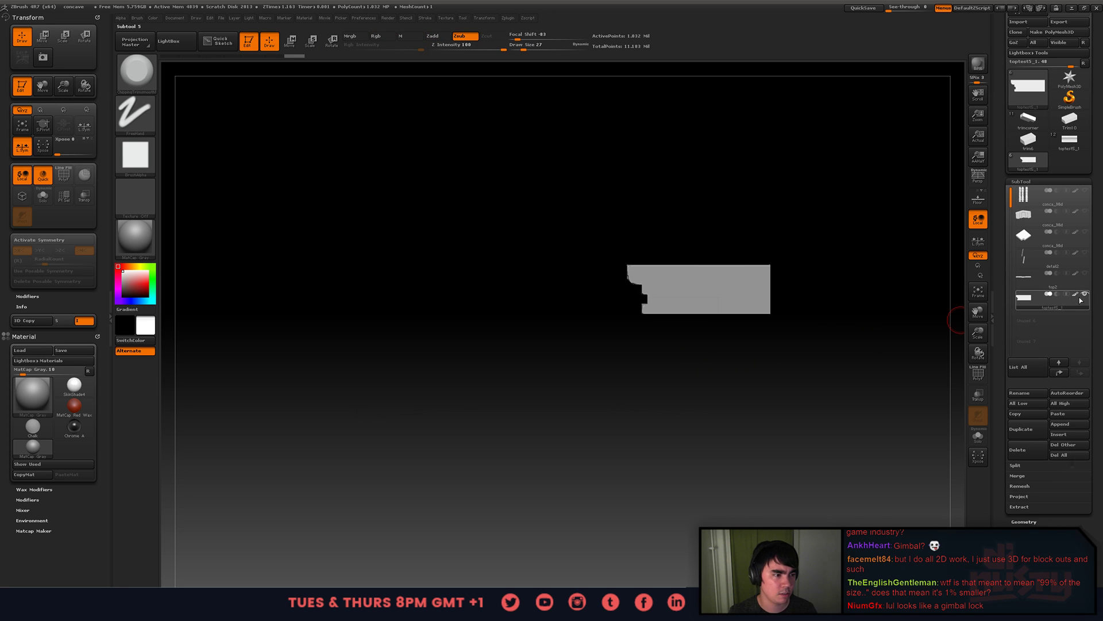
- Show all subtools again and move the trim piece under the top slab so its profile lines up with the baluster panel's edge
left_click(1085, 294, "shift")
key("w")
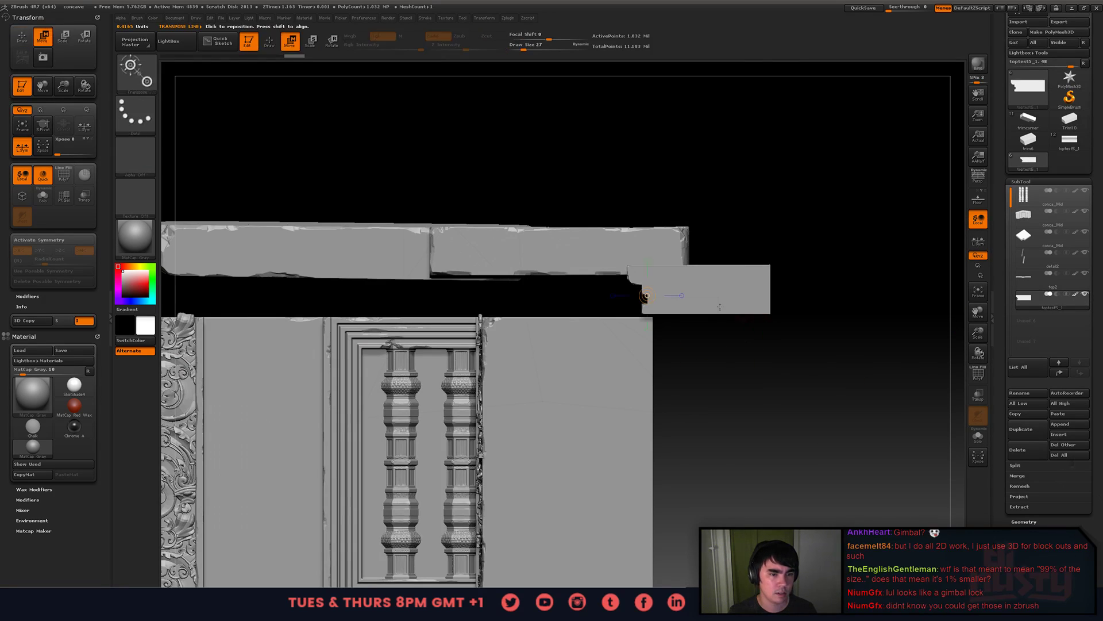
mouse_move(733, 298)
left_mouse_down()
mouse_move(822, 298)
mouse_move(615, 297)
left_mouse_up()
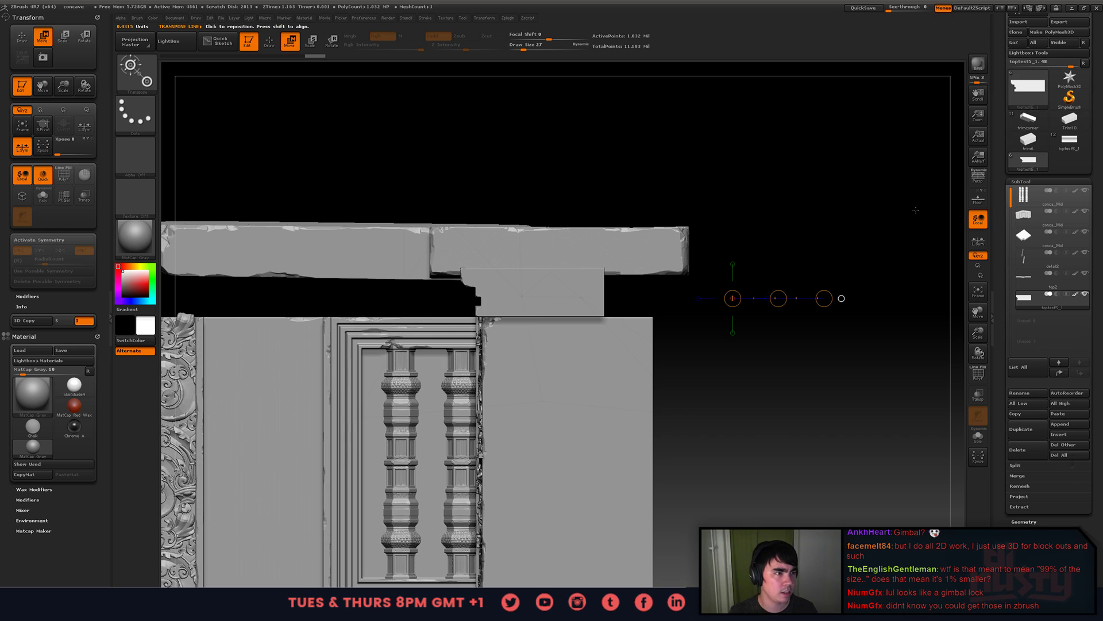
key("alt+Tab")
left_click_drag(714, 357, 655, 316, "alt")
key("alt+Tab")
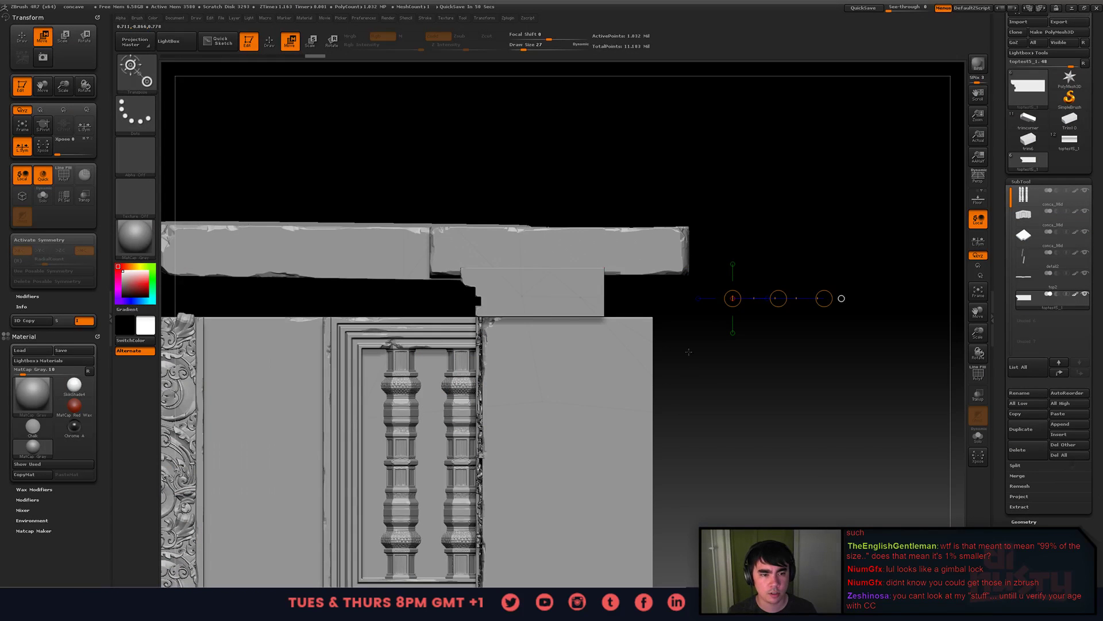
left_click_drag(701, 372, 573, 295)
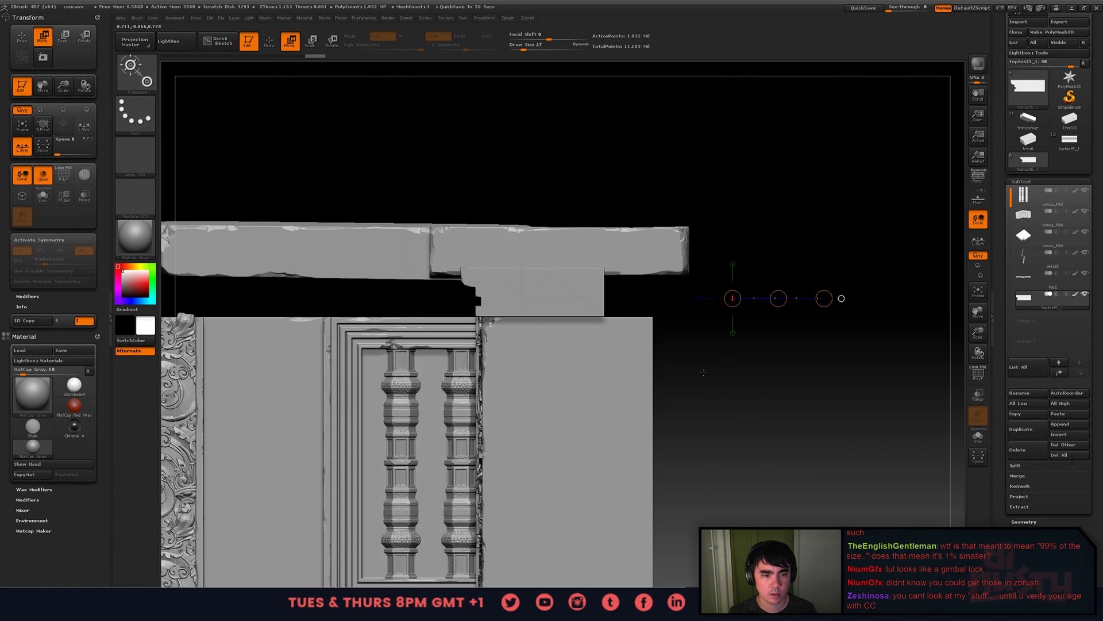
left_click_drag(508, 349, 428, 279, "alt")
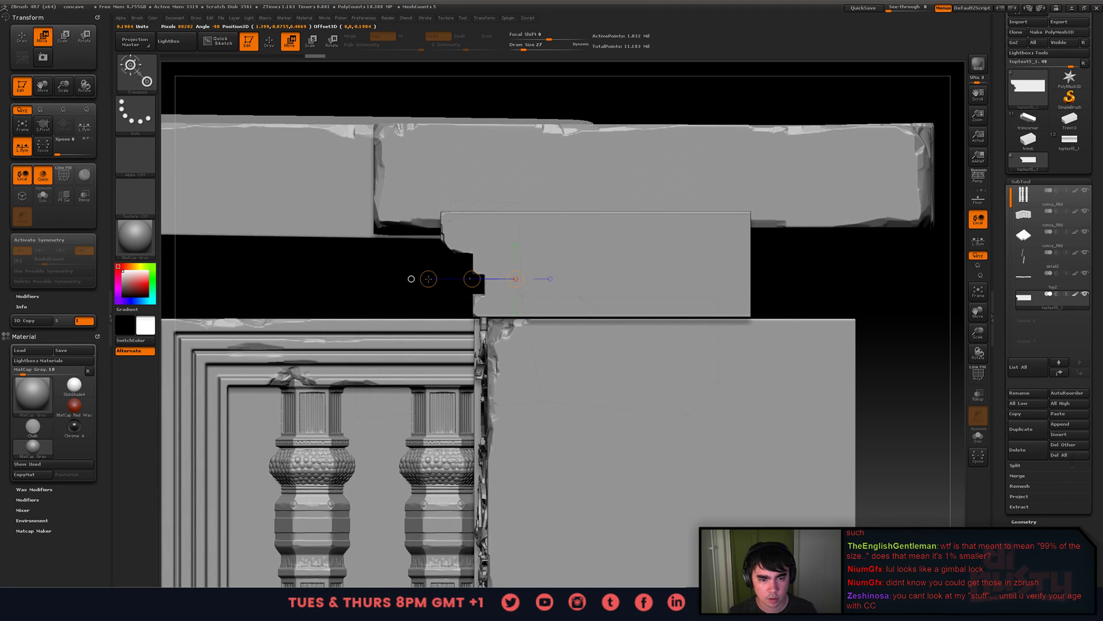
- Show only the trim piece and the wall subtool, and nudge the trim piece until it rests flush on the wall's top edge
left_click(1085, 293)
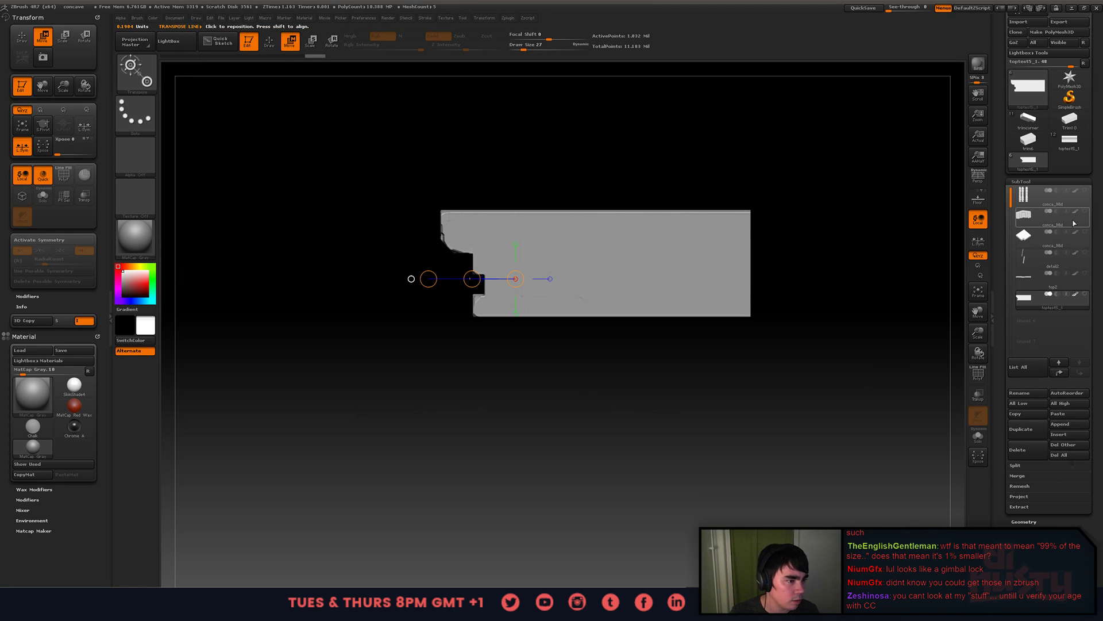
left_click(1085, 211)
left_click_drag(463, 313, 579, 268, "alt")
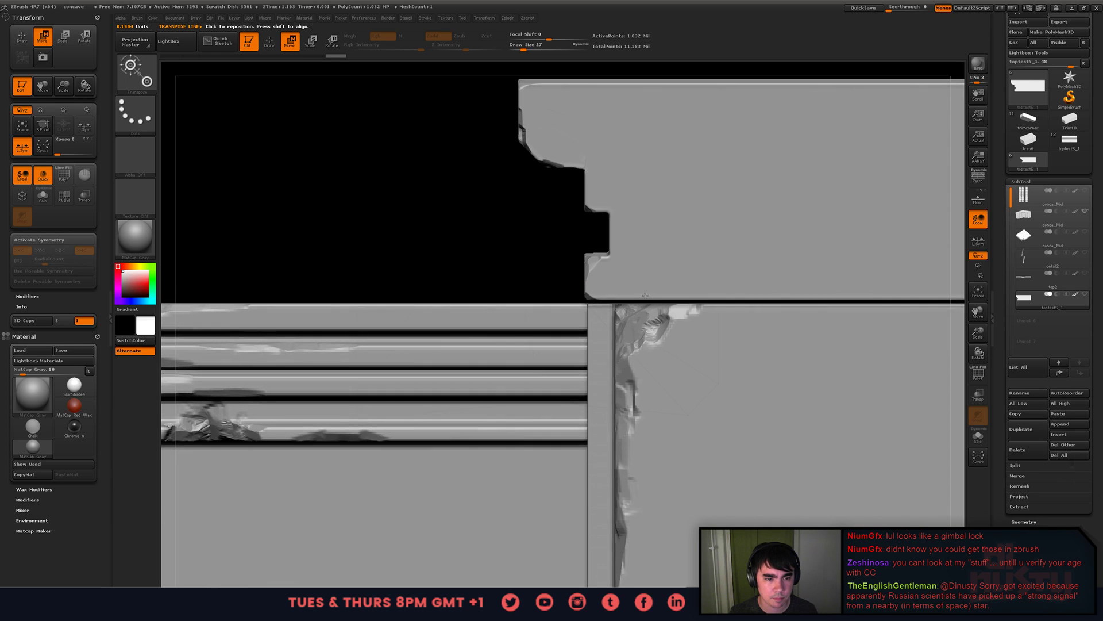
left_click_drag(648, 271, 485, 272)
left_click_drag(567, 271, 559, 270)
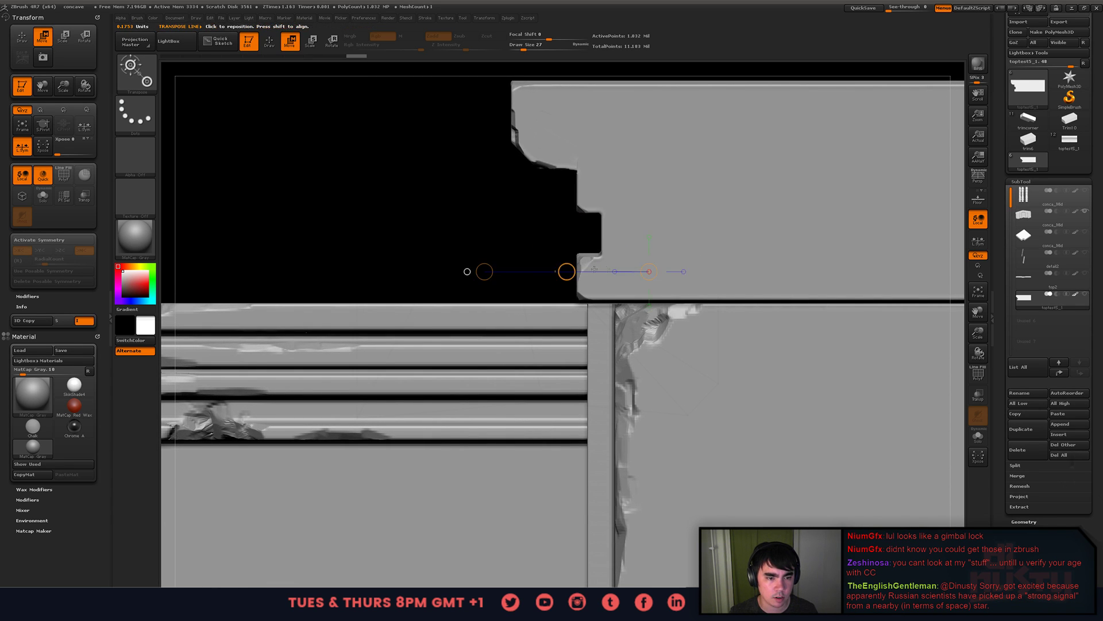
mouse_move(616, 211)
left_mouse_down()
mouse_move(480, 209)
mouse_move(493, 229)
mouse_move(490, 209)
mouse_move(554, 214)
left_mouse_up()
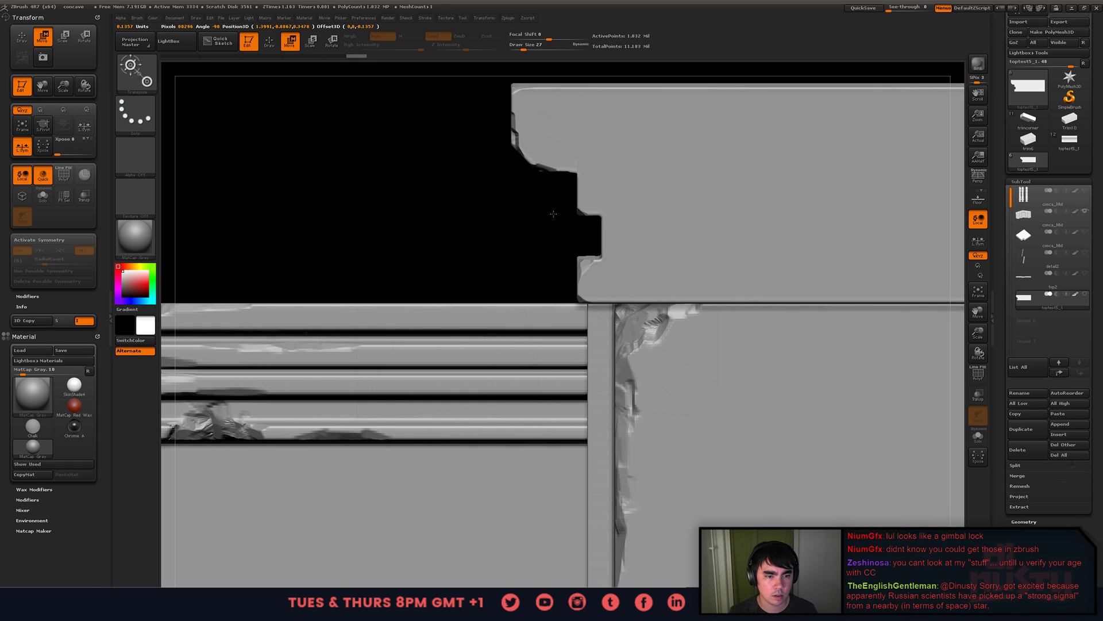
left_click_drag(563, 271, 489, 280, "alt")
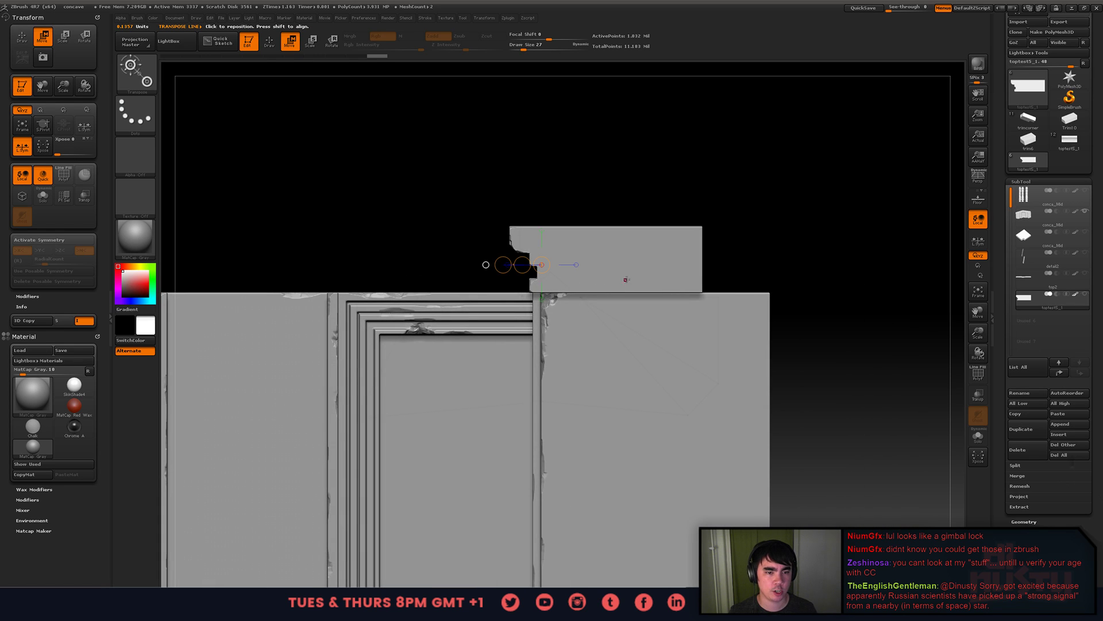
- Mask the moulded end of the trim piece, stretch its plain back end to the wall's rear edge, and clear the mask
mouse_move(665, 251)
left_mouse_down()
mouse_move(744, 249)
mouse_move(696, 255)
left_mouse_up()
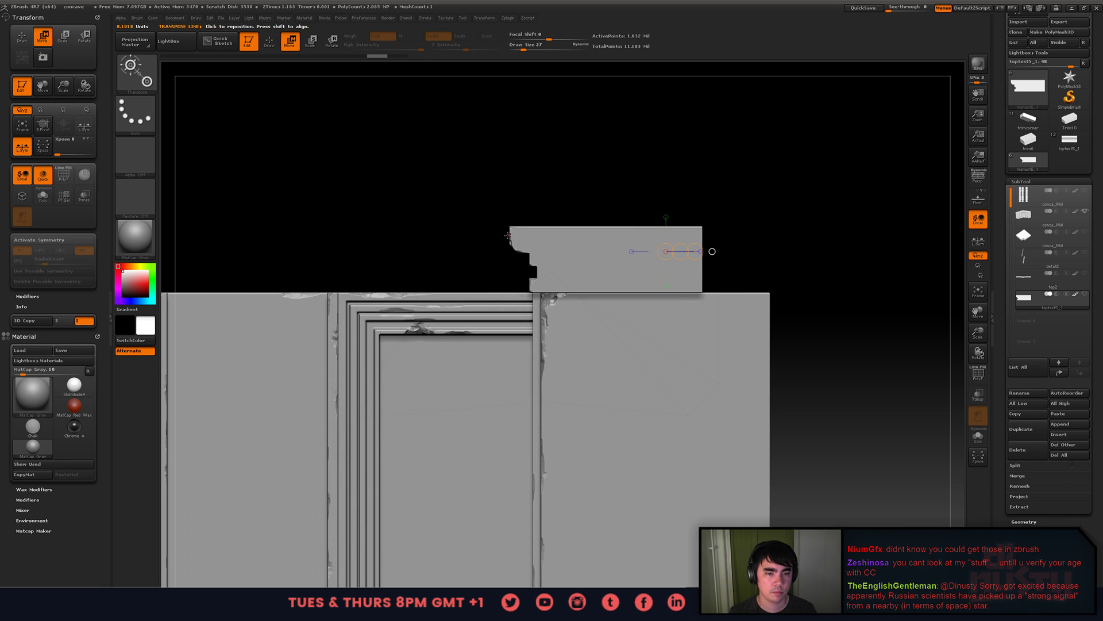
mouse_move(508, 235)
left_mouse_down()
mouse_move(493, 239)
mouse_move(768, 237)
mouse_move(756, 236)
left_mouse_up()
key("ctrl+z")
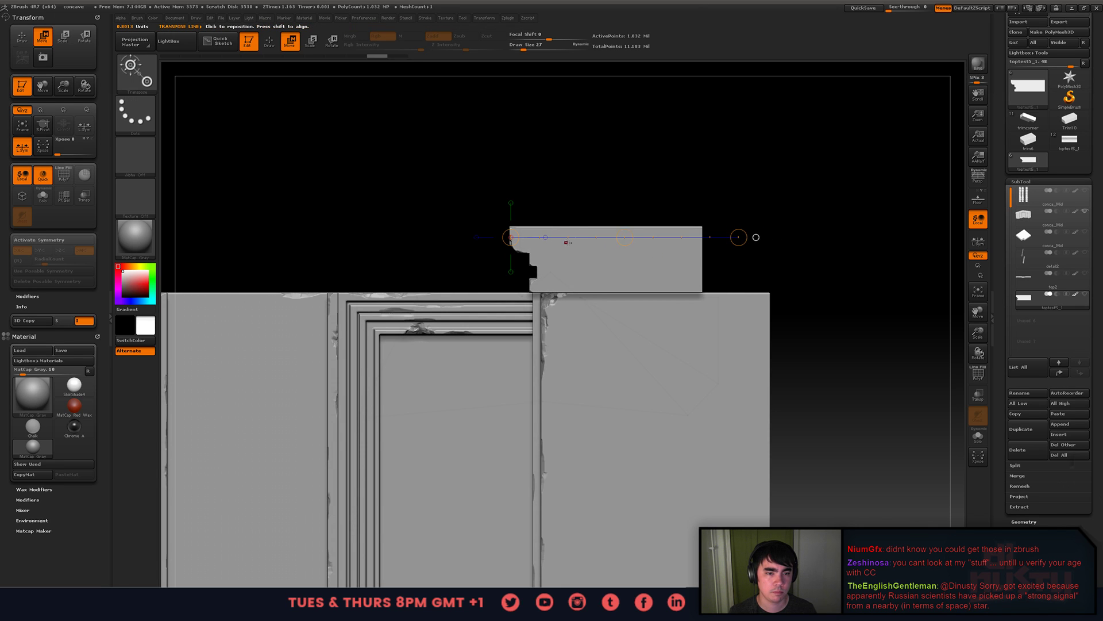
key("w")
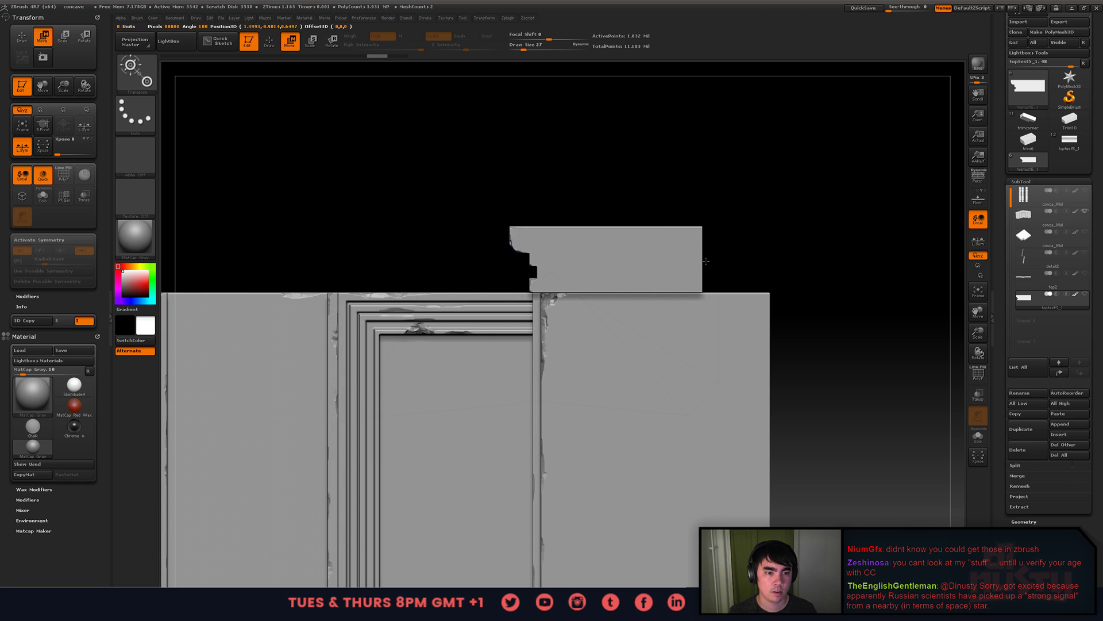
left_click_drag(629, 256, 777, 260, "ctrl")
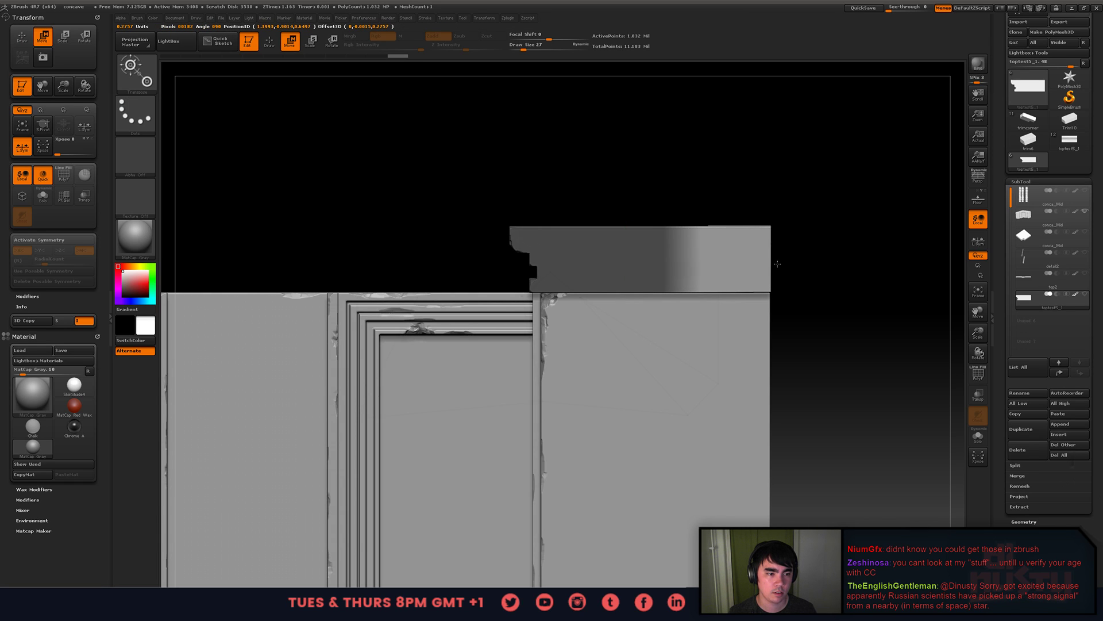
key("q")
mouse_move(803, 273)
left_mouse_down()
mouse_move(880, 333)
mouse_move(828, 239)
left_mouse_up()
left_click_drag(617, 218, 764, 224, "ctrl")
- Try to mask the trim piece's moulded half and stretch its back end well past the wall's rear edge
key("w")
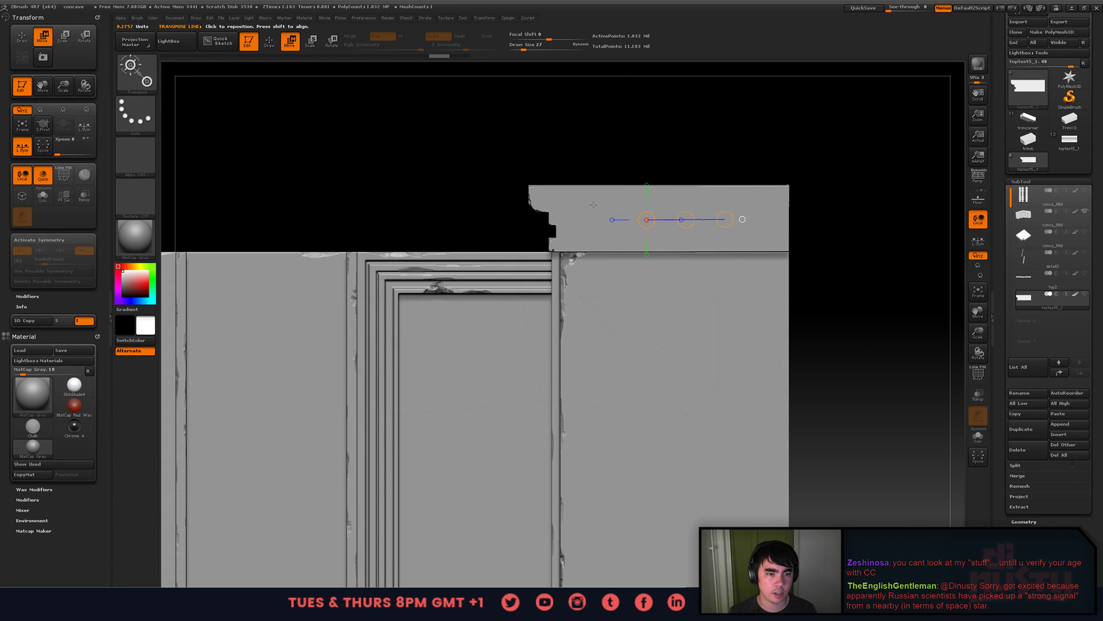
left_click_drag(587, 204, 744, 199, "ctrl")
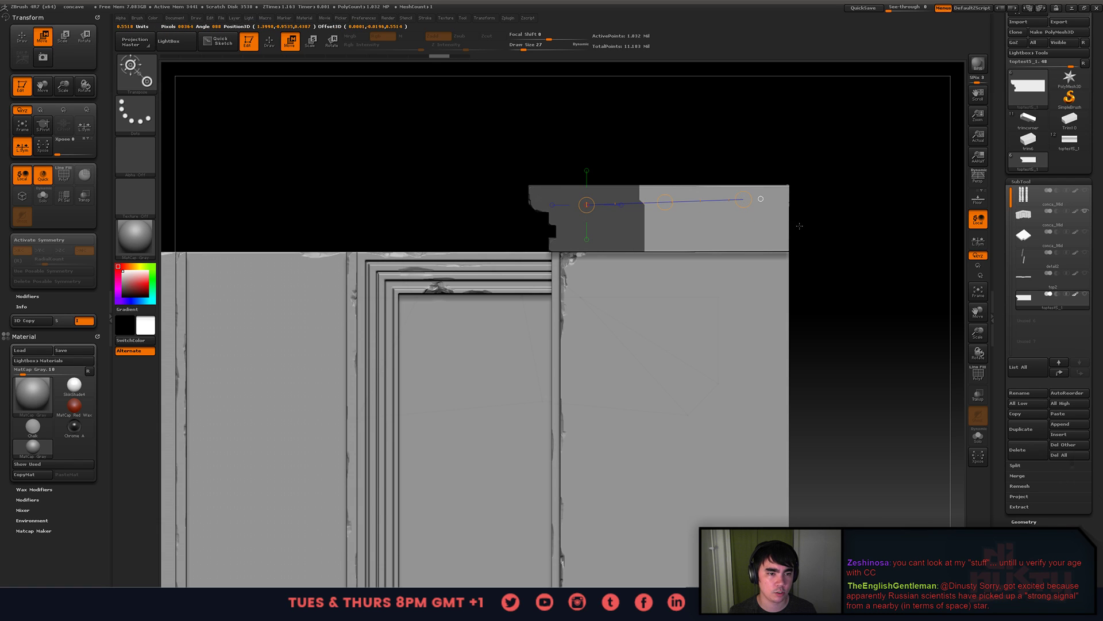
left_click_drag(799, 225, 836, 240)
key("ctrl+z")
left_click_drag(644, 224, 751, 222, "ctrl")
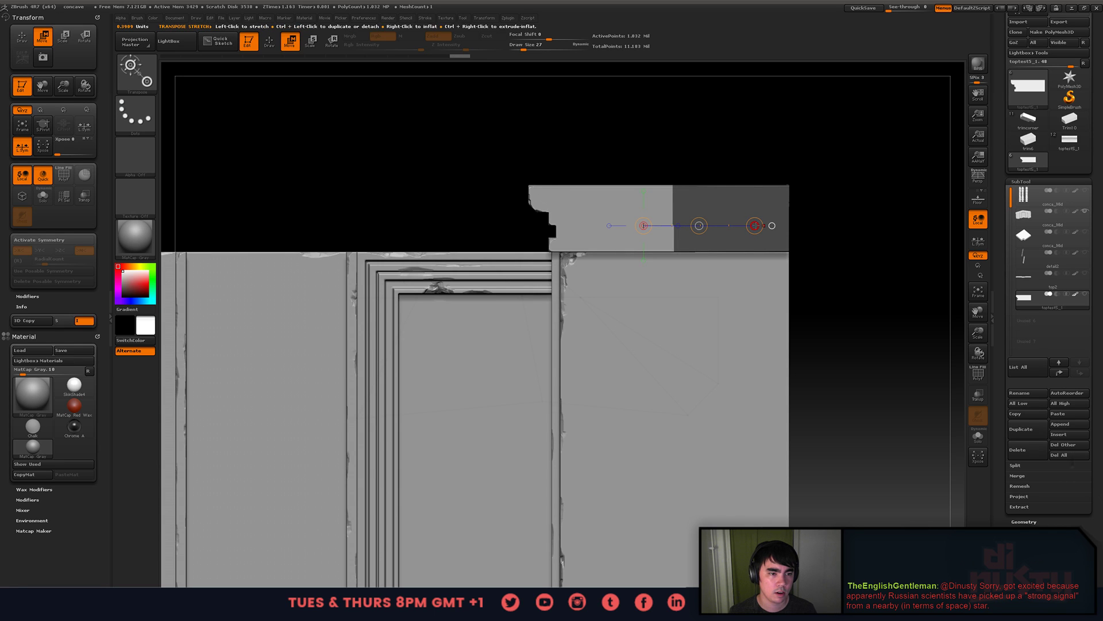
left_click(813, 229, "ctrl")
left_click_drag(755, 225, 877, 225)
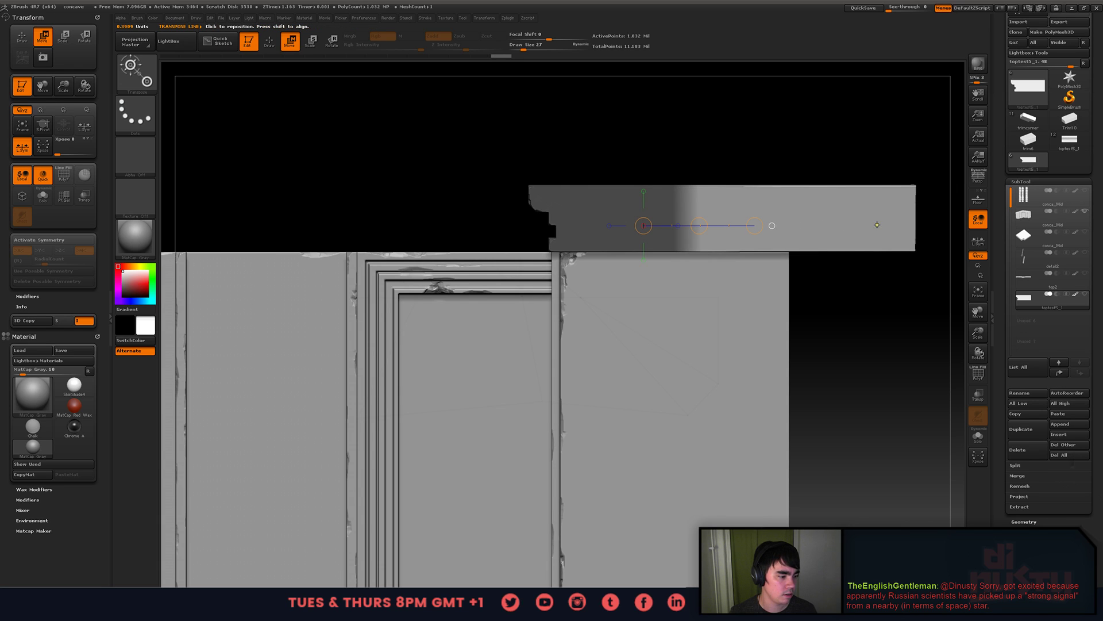
key("ctrl+z")
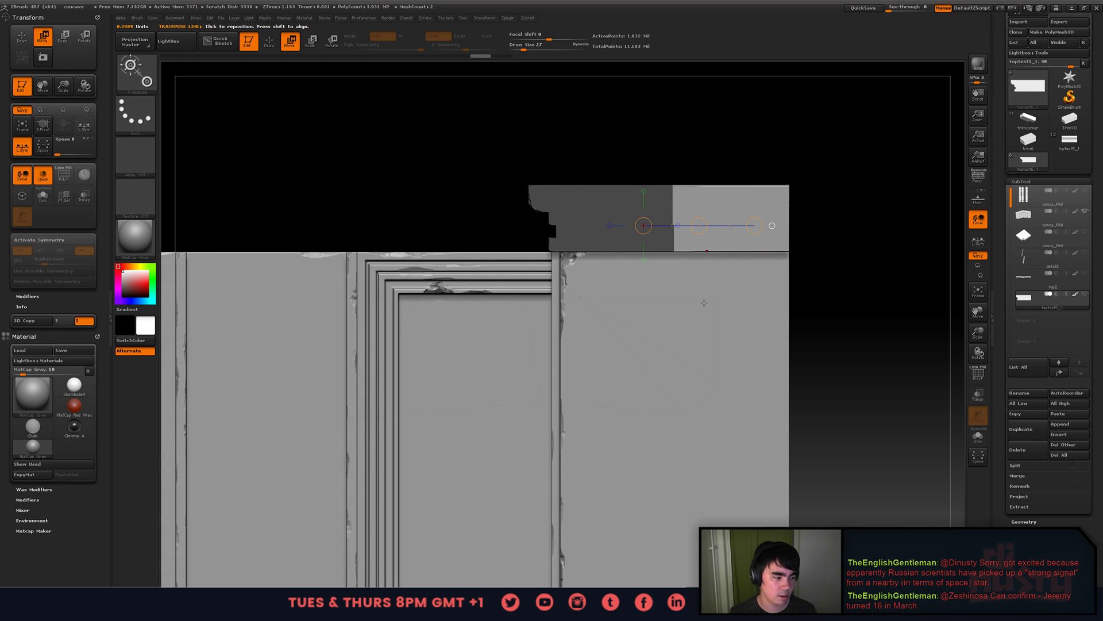
- Inspect the wireframe of the trim piece's stretched section up close and try smoothing the surface
key("q")
mouse_move(824, 267)
left_mouse_down()
mouse_move(860, 247)
mouse_move(813, 265)
mouse_move(825, 244)
mouse_move(796, 244)
mouse_move(838, 280)
mouse_move(820, 282)
left_mouse_up()
key("shift+f")
key("shift+f")
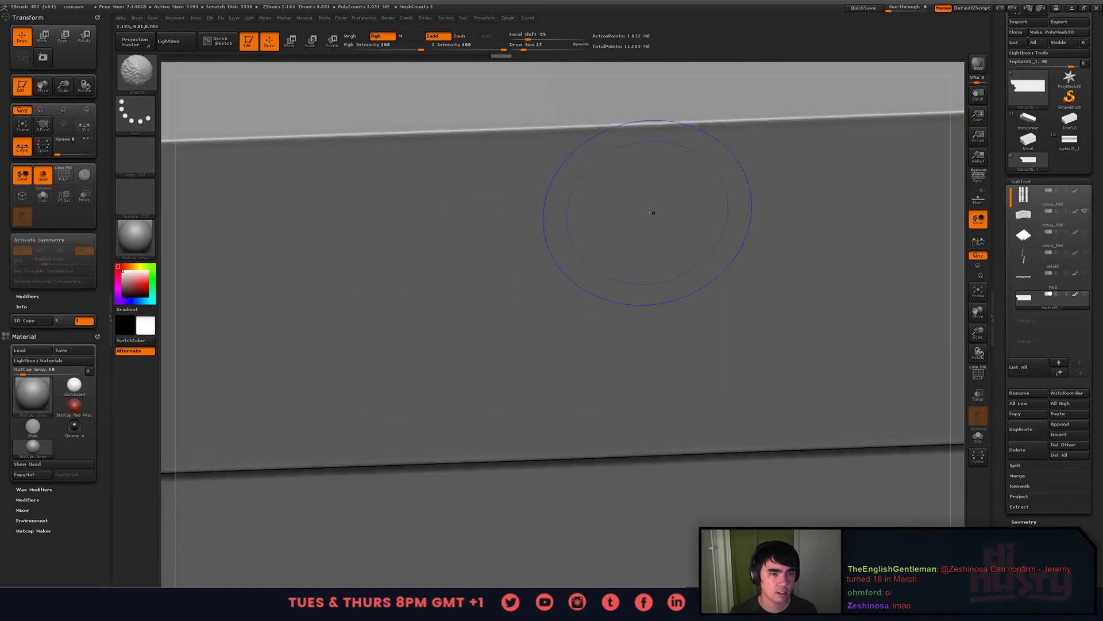
mouse_move(713, 130)
left_mouse_down()
mouse_move(612, 141)
mouse_move(741, 140)
left_mouse_up()
key("ctrl+z")
key("ctrl+z")
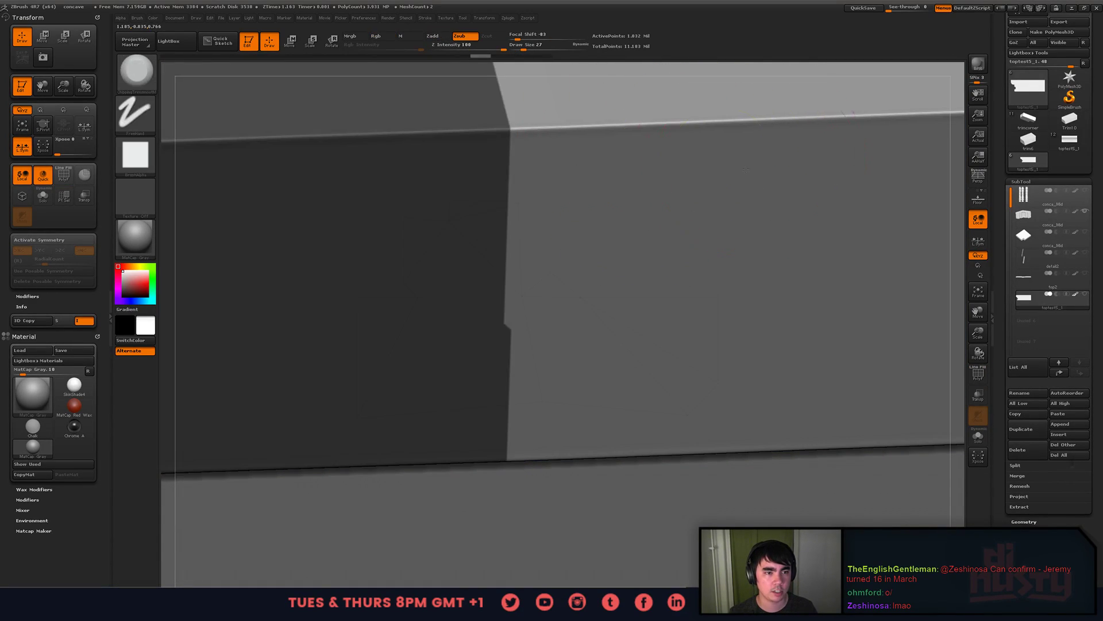
- Clear the mask from the trim piece and save the project
mouse_move(745, 139)
right_mouse_down("alt")
mouse_move(692, 175)
mouse_move(672, 132)
right_mouse_up("alt")
mouse_move(883, 260)
left_mouse_down("ctrl")
mouse_move(879, 270)
mouse_move(770, 256)
mouse_move(826, 242)
left_mouse_up("ctrl")
key("shift+f")
key("shift+f")
key("ctrl")
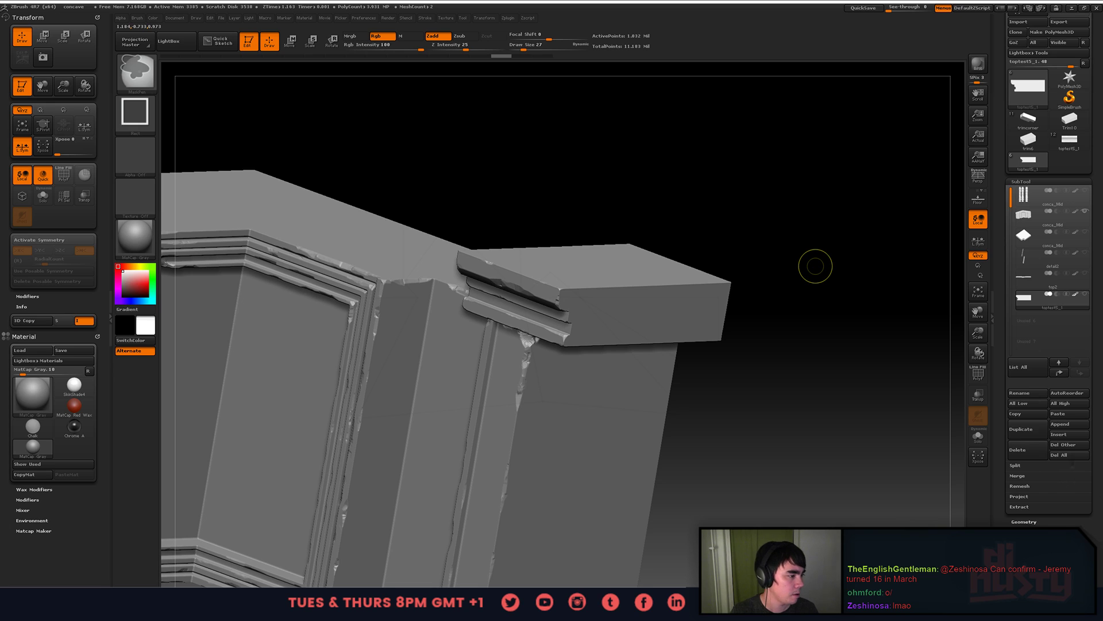
key("ctrl+s")
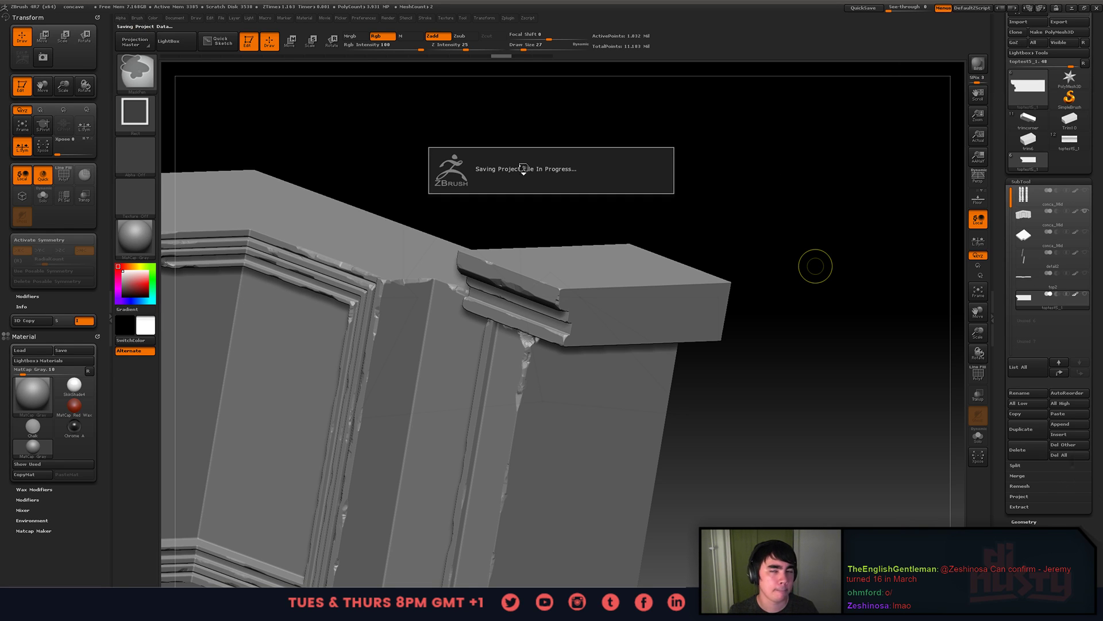
- DynaMesh the trim piece with DynaMesh Master, using Blur 0 and a target polycount of about 1.24 million
left_click(482, 18)
mouse_move(364, 19)
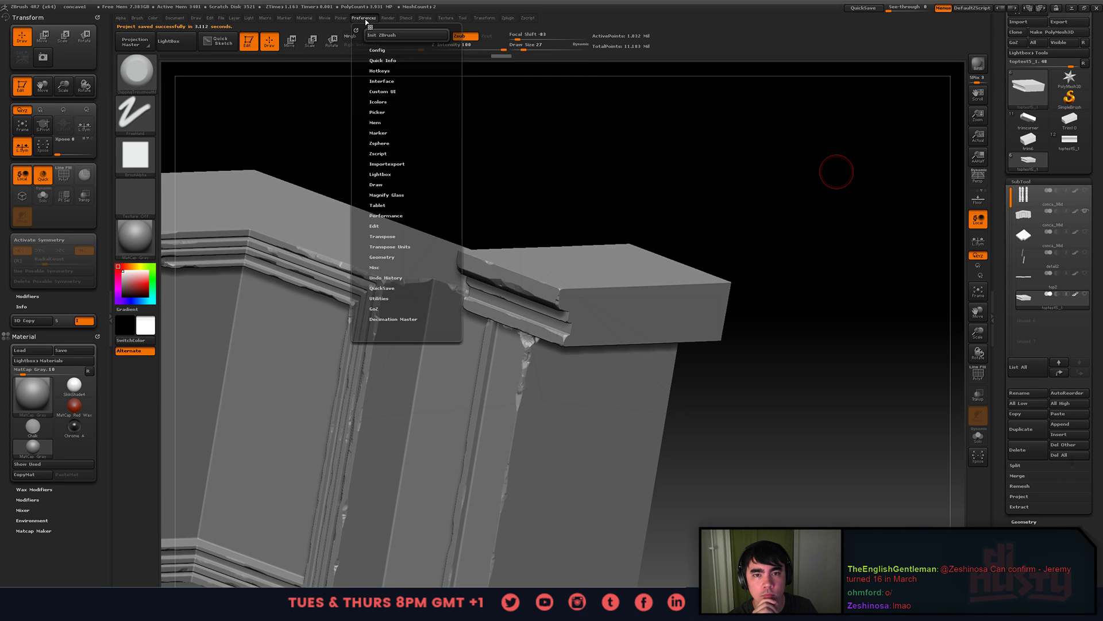
left_click(505, 28)
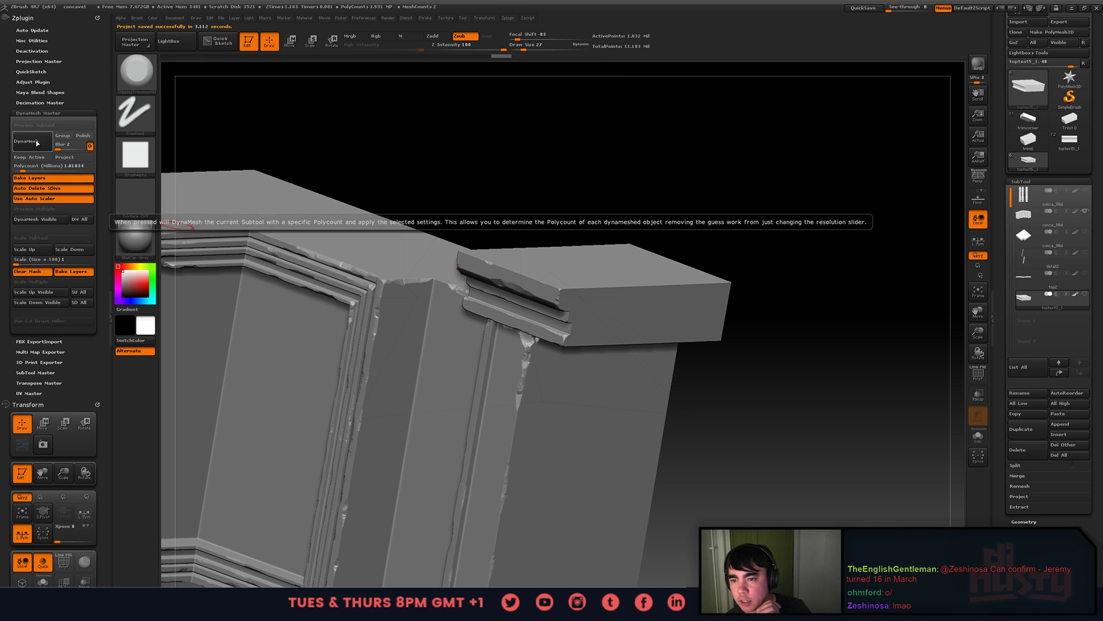
left_click_drag(56, 149, 54, 149)
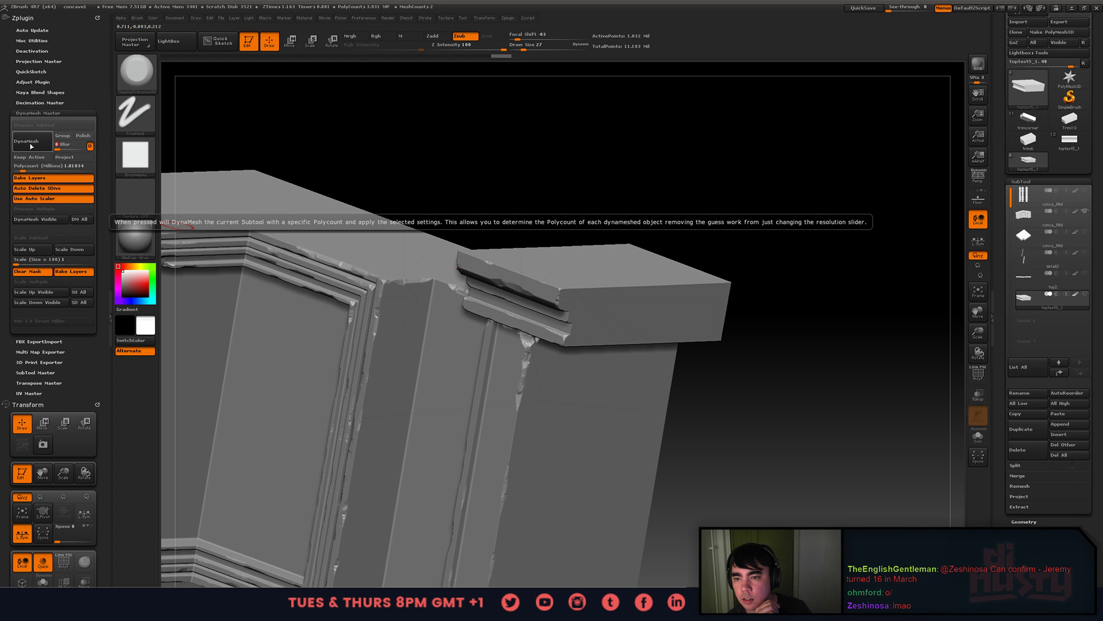
left_click_drag(22, 167, 24, 170)
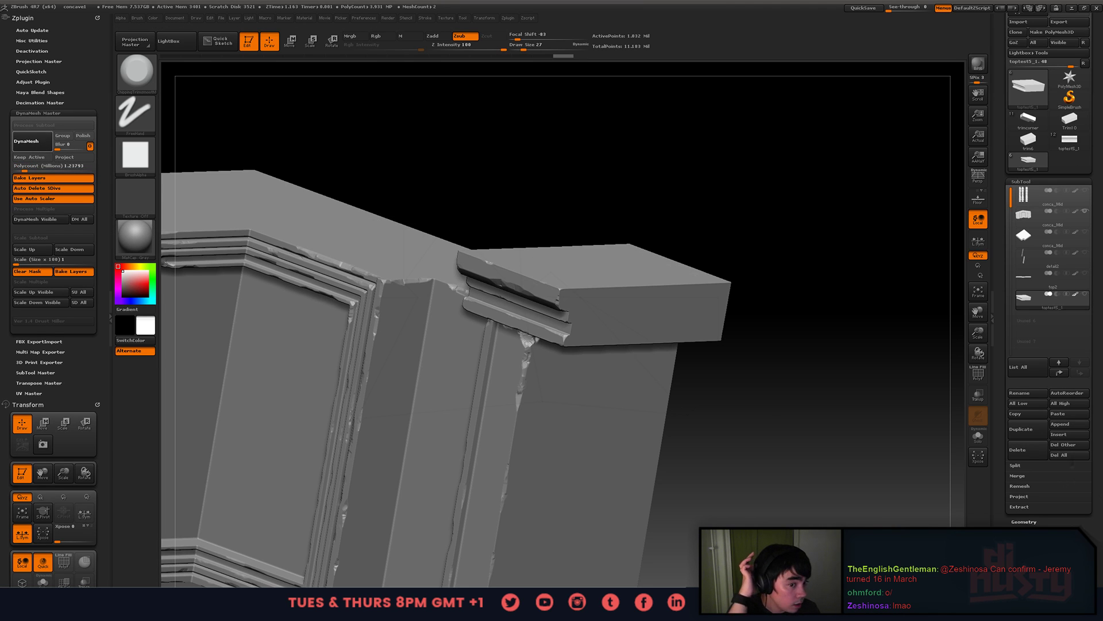
left_click(25, 141)
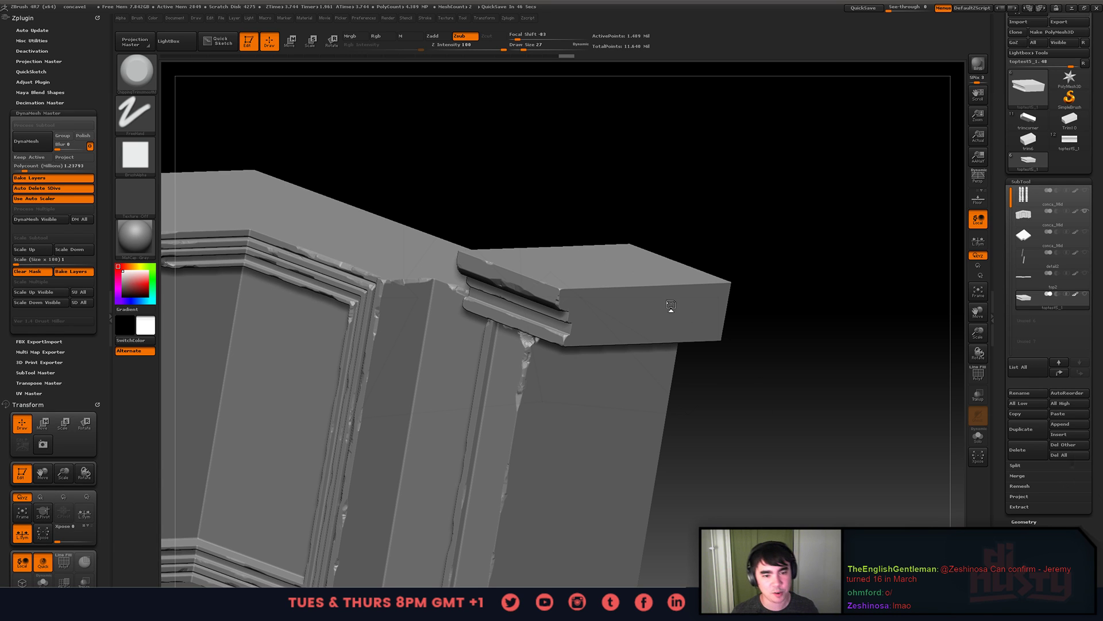
- Show all subtools again and move the trim piece until its outer end is flush with the carved wall edge
left_click_drag(739, 374, 754, 365, "shift")
left_click_drag(818, 394, 879, 369, "alt")
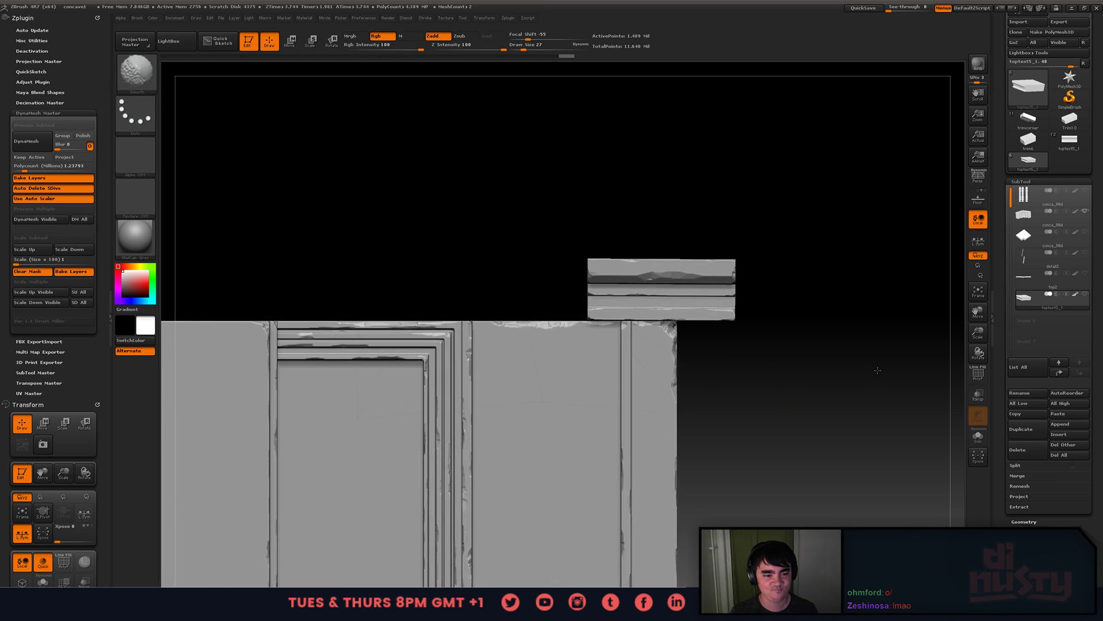
left_click(1084, 294, "shift")
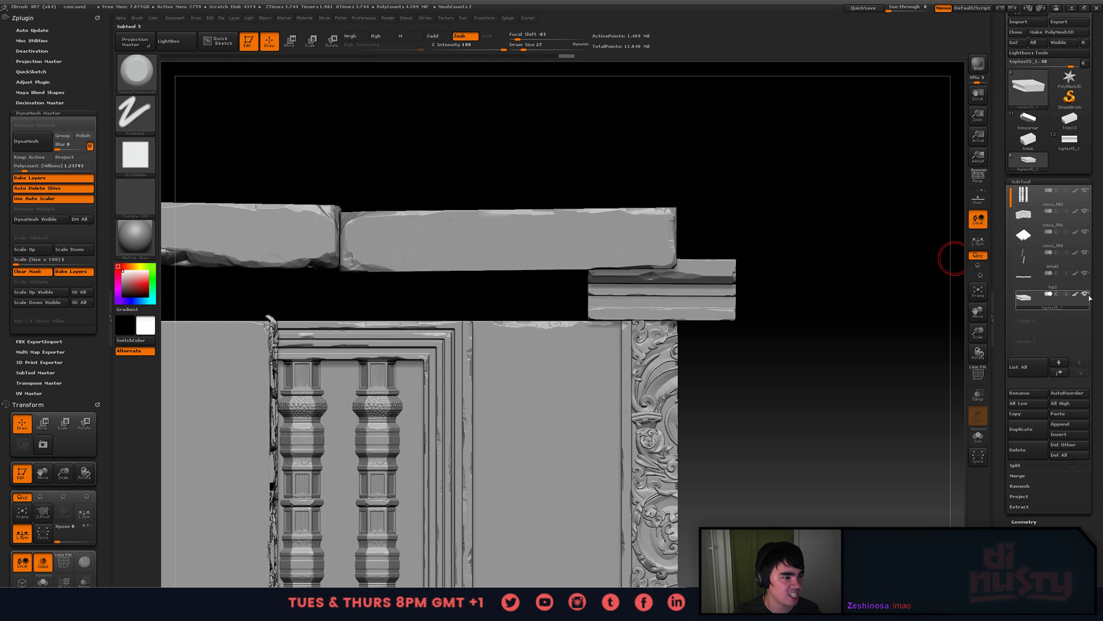
key("w")
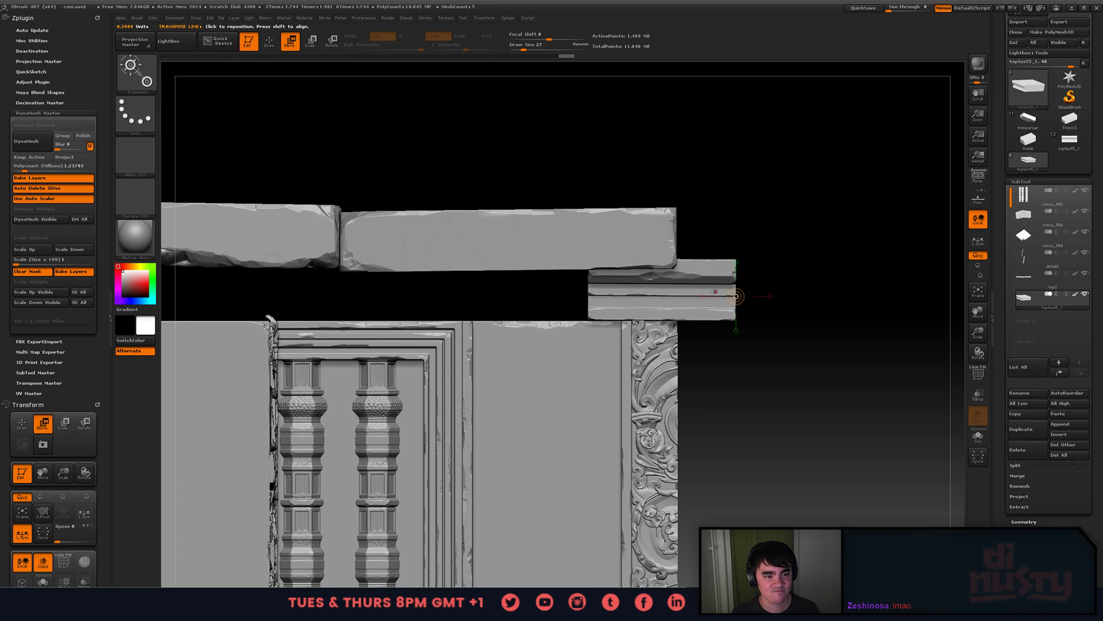
mouse_move(793, 339)
left_mouse_down()
mouse_move(738, 336)
mouse_move(742, 293)
mouse_move(770, 313)
mouse_move(769, 289)
mouse_move(778, 292)
mouse_move(666, 292)
mouse_move(751, 320)
left_mouse_up()
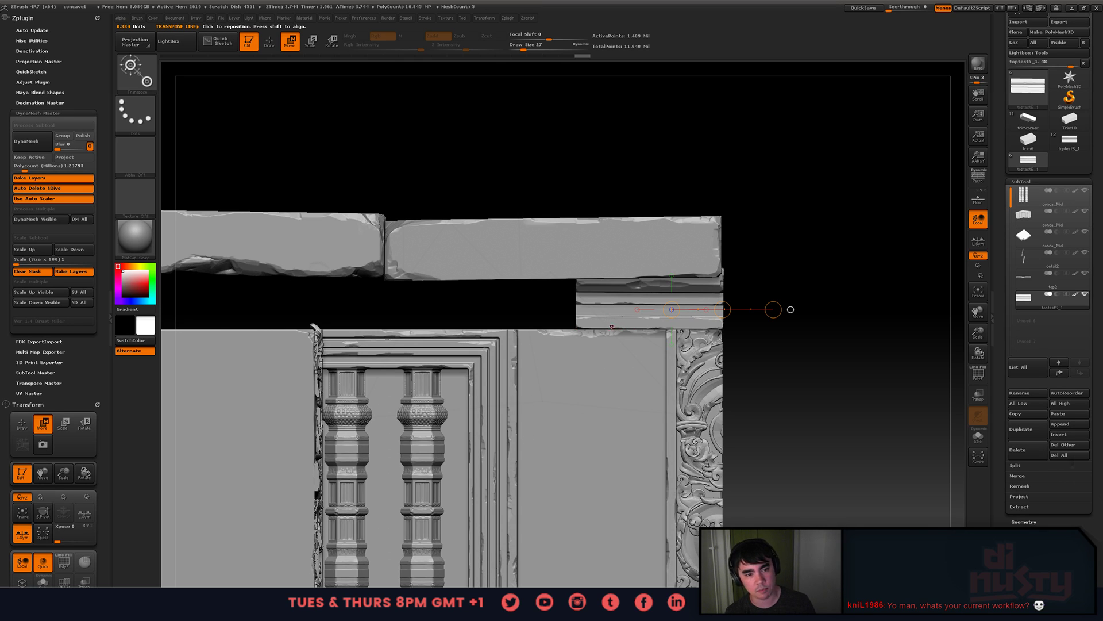
key("q")
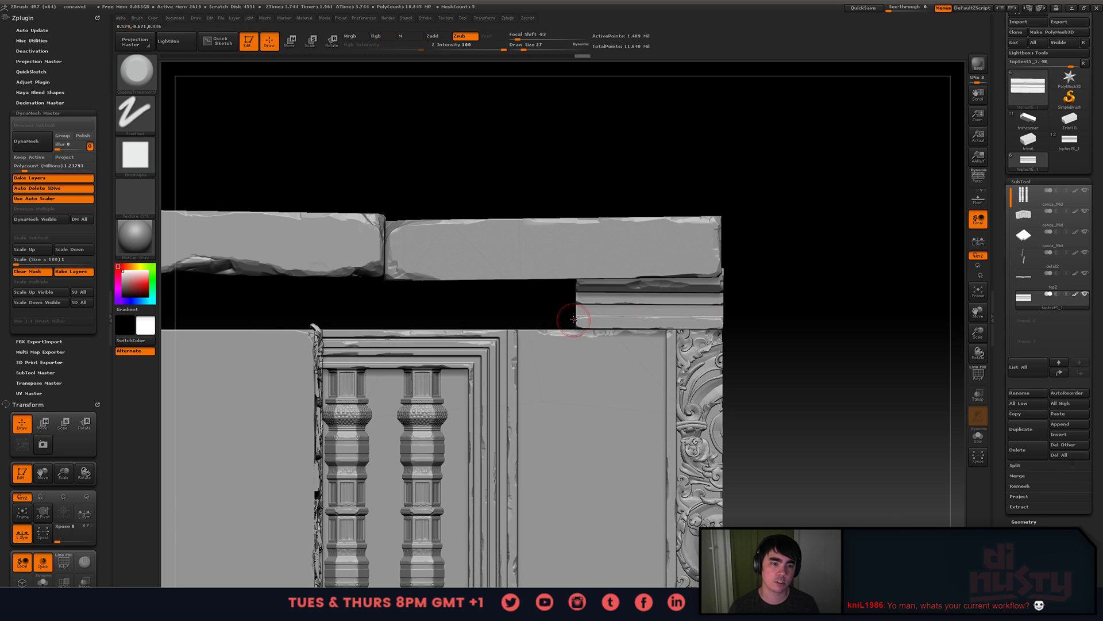
- Duplicate the trim piece within its subtool and place the copy end to end with it, towards the baluster panel
key("w")
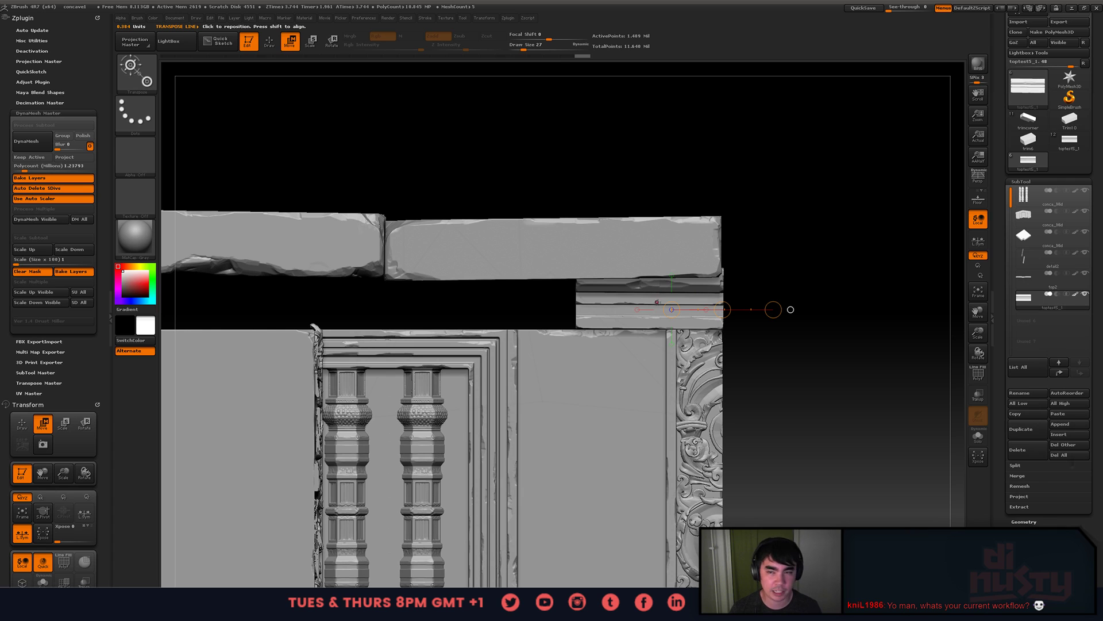
left_click_drag(662, 294, 798, 294)
mouse_move(728, 294)
left_mouse_down("ctrl")
mouse_move(564, 295)
mouse_move(581, 297)
mouse_move(529, 174)
left_mouse_up("ctrl")
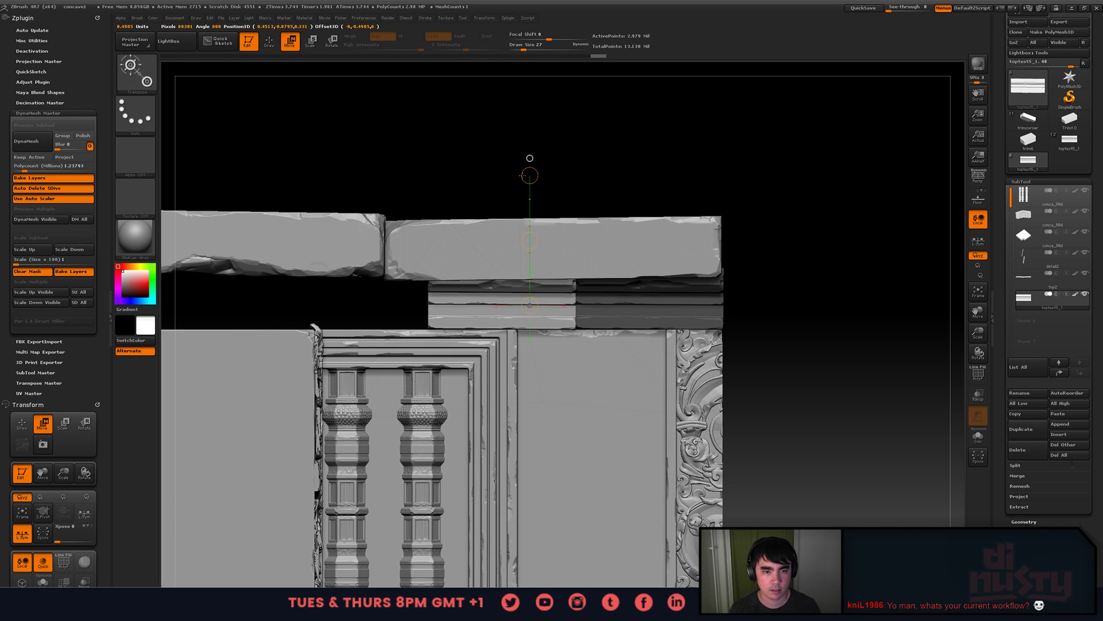
left_click_drag(530, 239, 529, 241)
mouse_move(541, 195)
left_mouse_down("alt")
mouse_move(586, 183)
mouse_move(604, 236)
left_mouse_up("alt")
- Stretch the copied trim section lengthwise until its free end nearly reaches the joint between the top slabs
key("e")
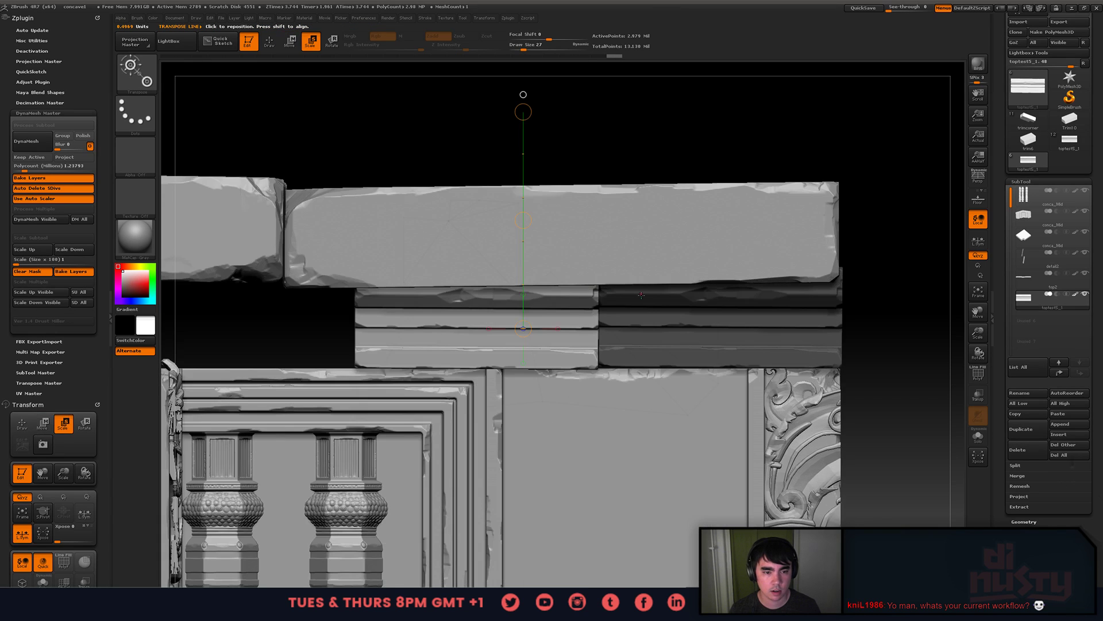
mouse_move(589, 327)
left_mouse_down("shift")
mouse_move(310, 321)
mouse_move(307, 329)
mouse_move(447, 307)
left_mouse_up("shift")
key("r")
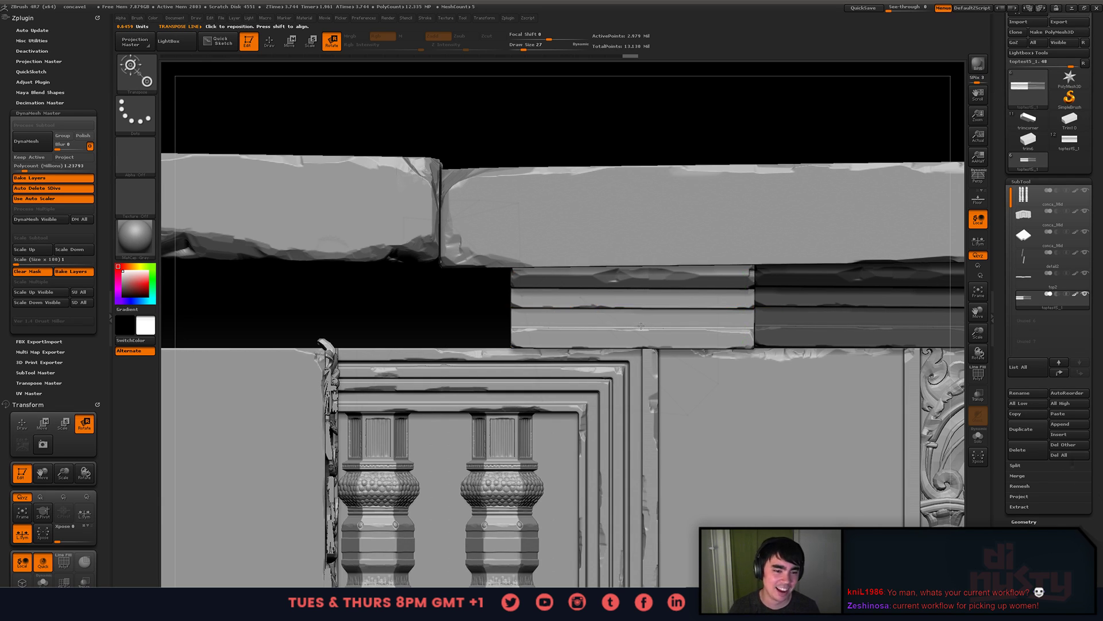
left_click_drag(635, 328, 555, 361)
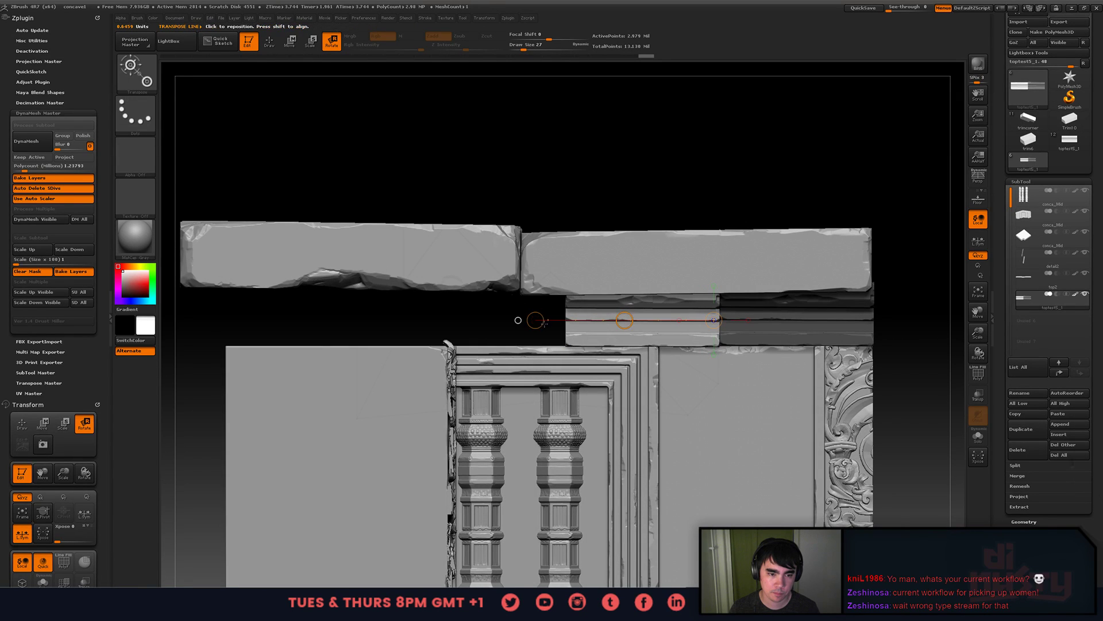
key("w")
left_click_drag(535, 320, 490, 324)
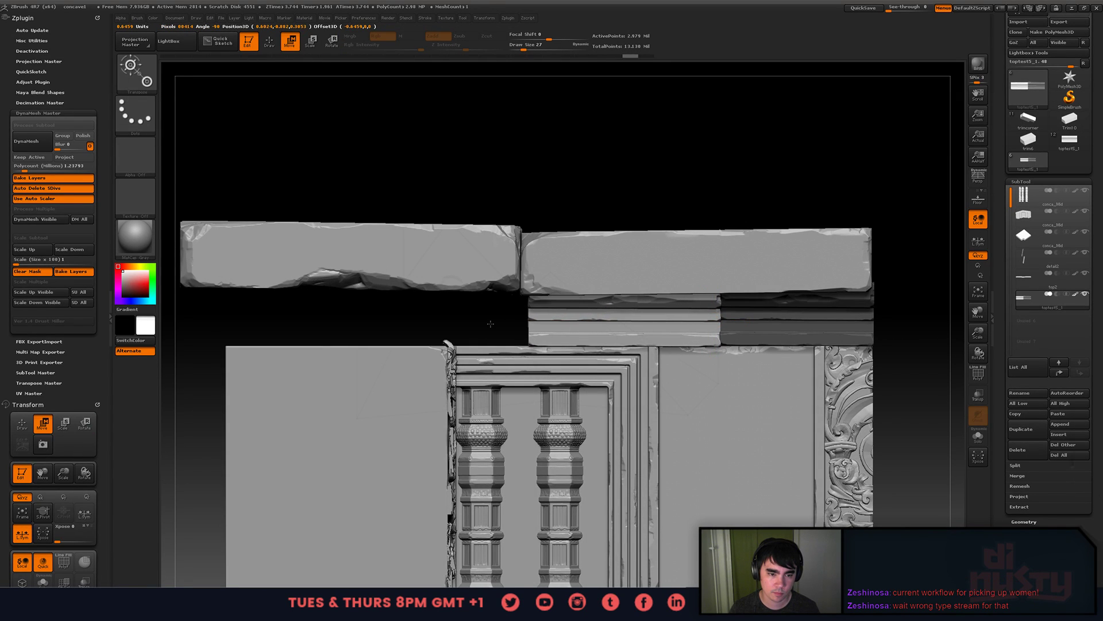
key("q")
mouse_move(676, 325)
right_mouse_down("alt")
mouse_move(627, 309)
mouse_move(634, 298)
mouse_move(726, 286)
mouse_move(722, 295)
mouse_move(689, 276)
mouse_move(670, 281)
right_mouse_up("alt")
- Select the top slab subtool and nudge the slab above the trim slightly upward, keeping the other slabs masked
key("w")
left_click(670, 281, "alt")
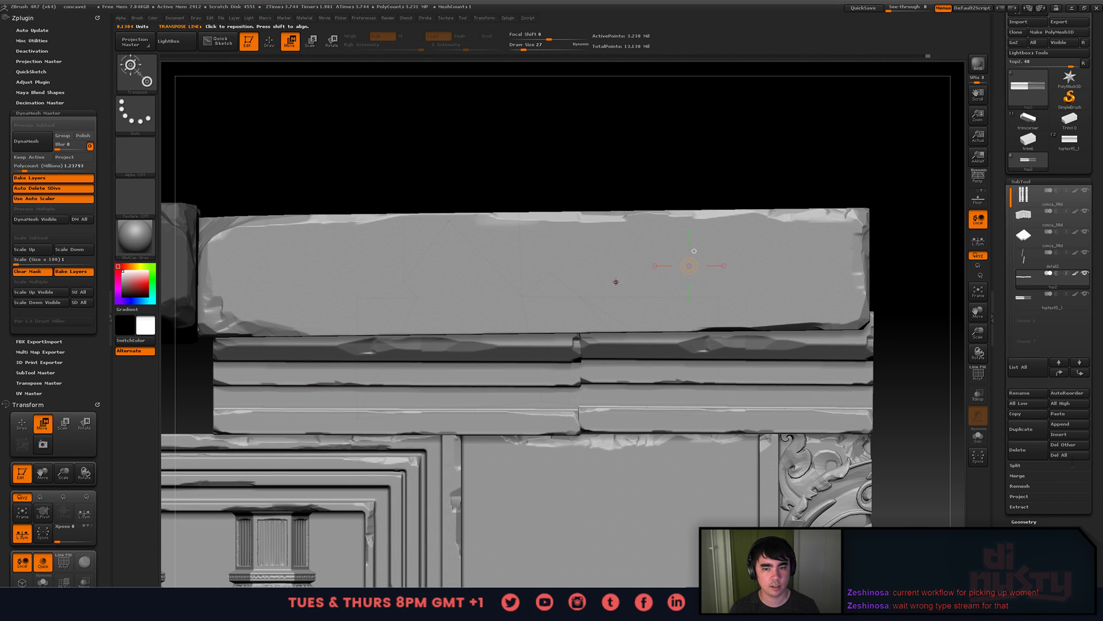
left_click_drag(637, 290, 655, 234)
right_click_drag(655, 234, 578, 259, "alt")
left_click_drag(650, 252, 646, 227)
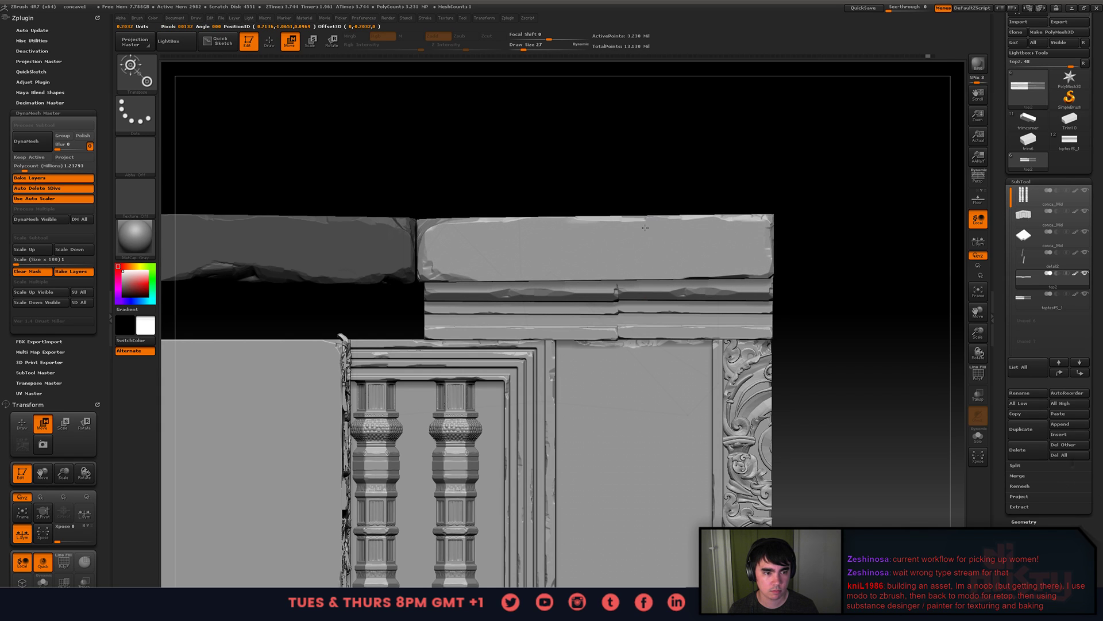
- Check the top slabs' polygroups from above and clear their mask
left_click(364, 253, "ctrl")
left_click_drag(580, 184, 239, 316)
key("q")
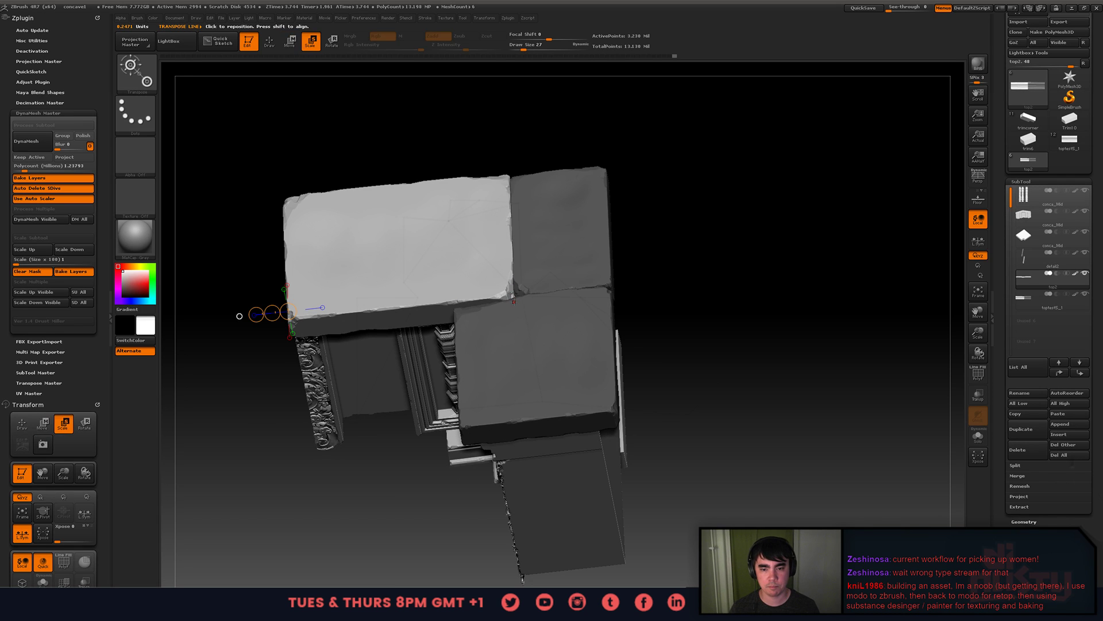
left_click_drag(568, 293, 582, 310)
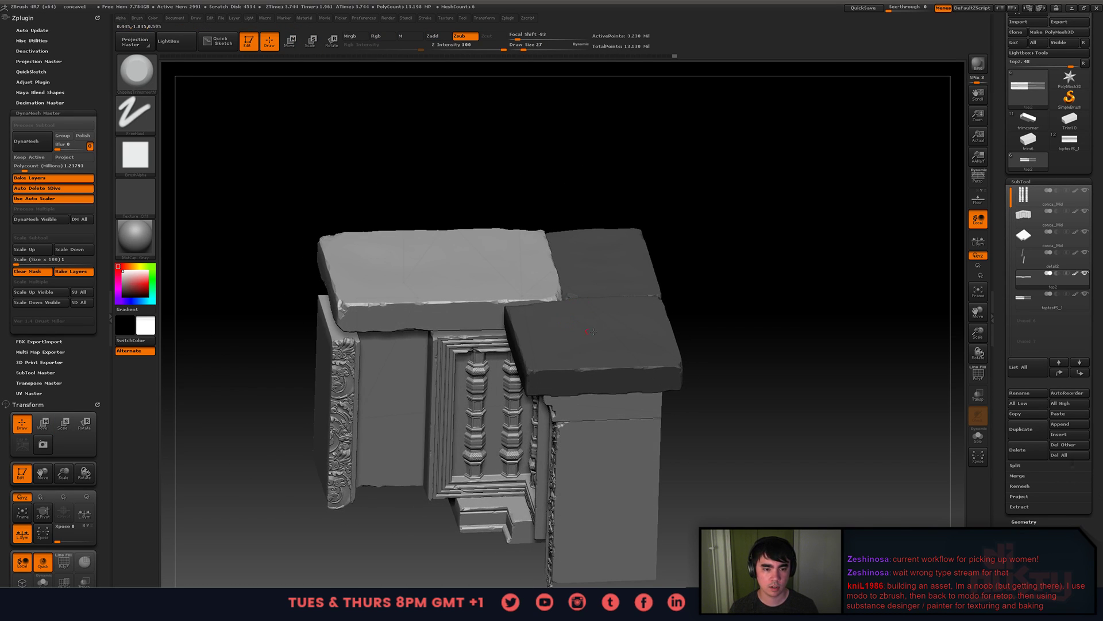
key("shift+f")
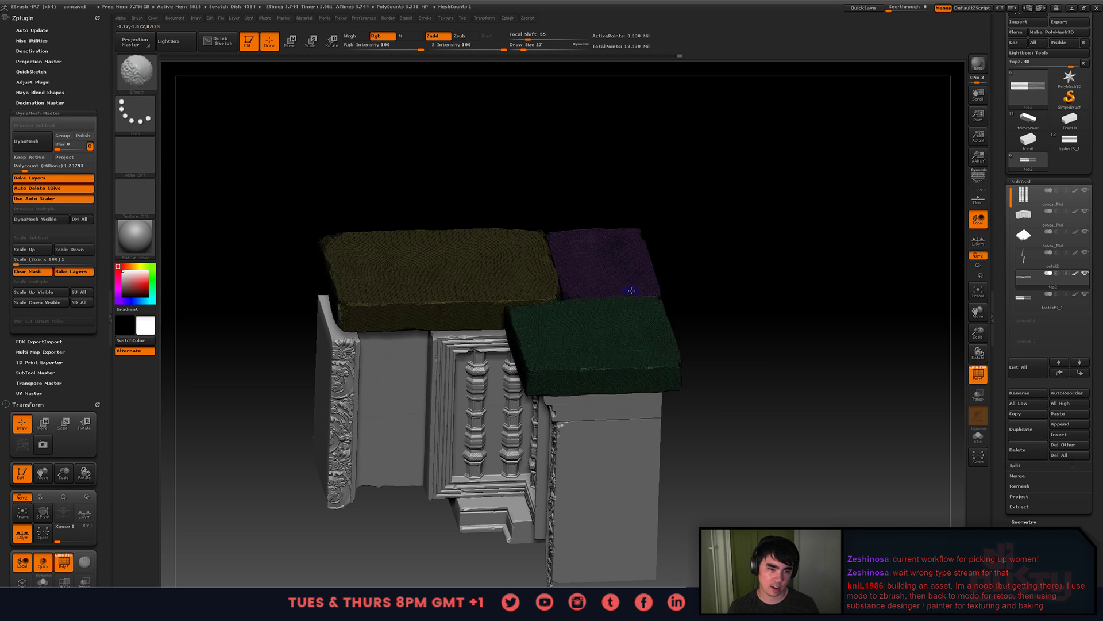
key("shift+f")
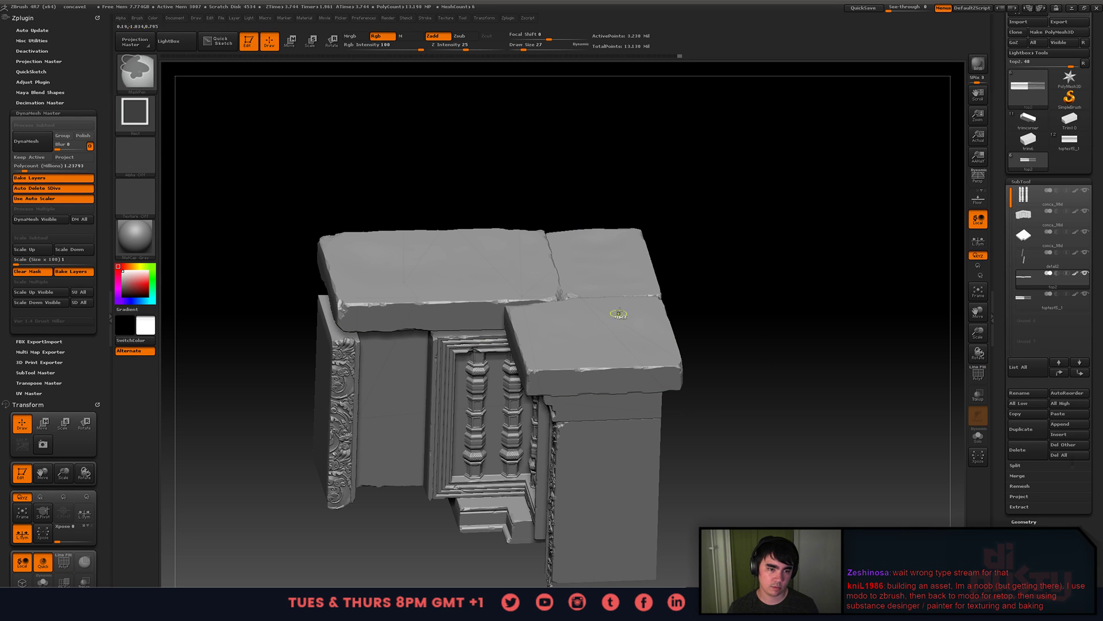
- Try to reposition the top slab above the trim with the other slabs masked, then undo the last change
mouse_move(626, 328)
left_mouse_down("shift")
mouse_move(661, 314)
mouse_move(655, 322)
mouse_move(639, 299)
mouse_move(724, 323)
left_mouse_up("shift")
key("w")
left_click(730, 326, "ctrl")
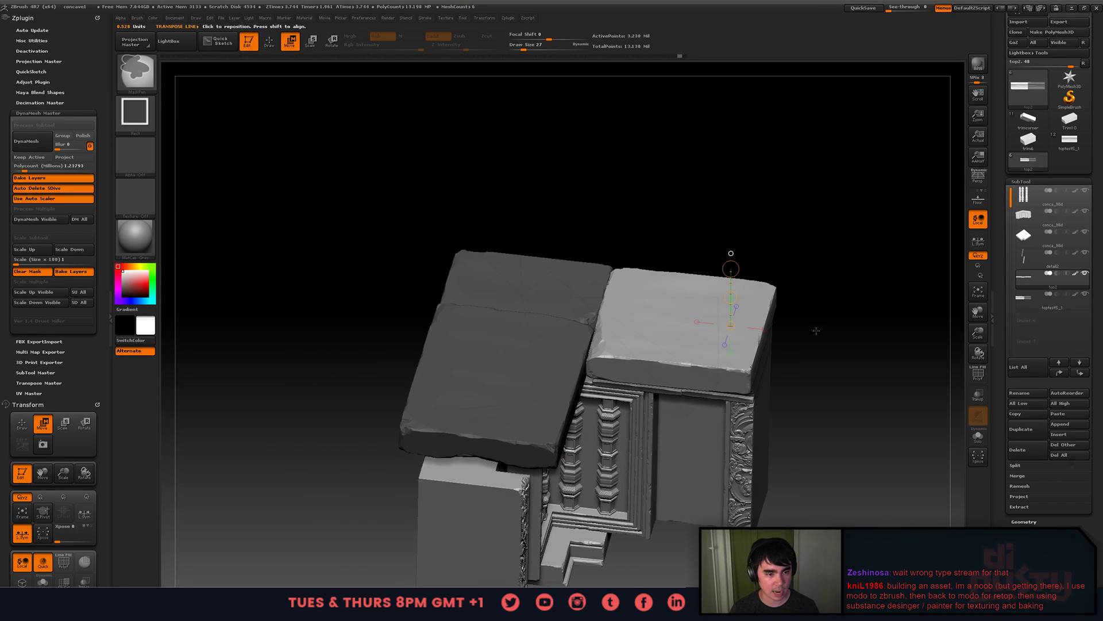
left_click_drag(805, 305, 812, 291)
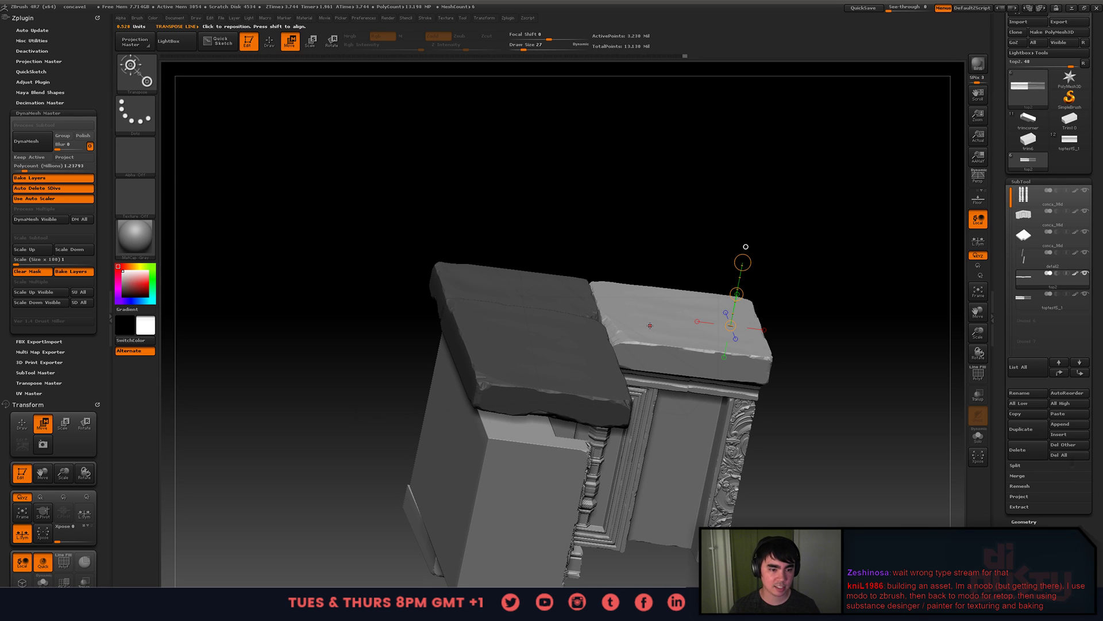
left_click_drag(656, 313, 640, 293)
key("ctrl+z")
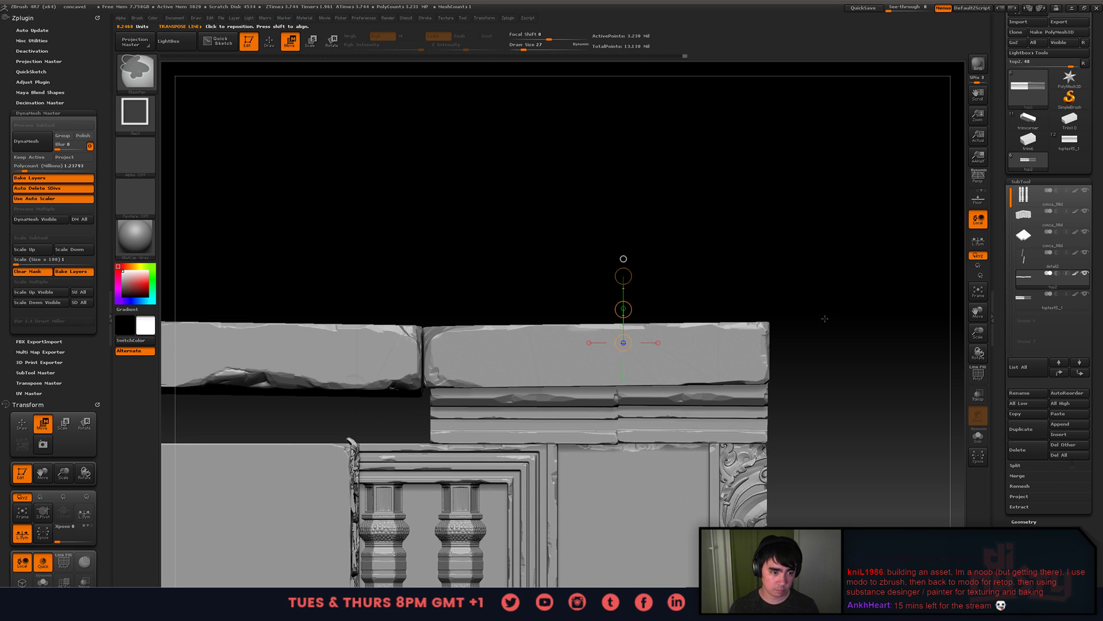
left_click_drag(788, 327, 785, 297, "alt")
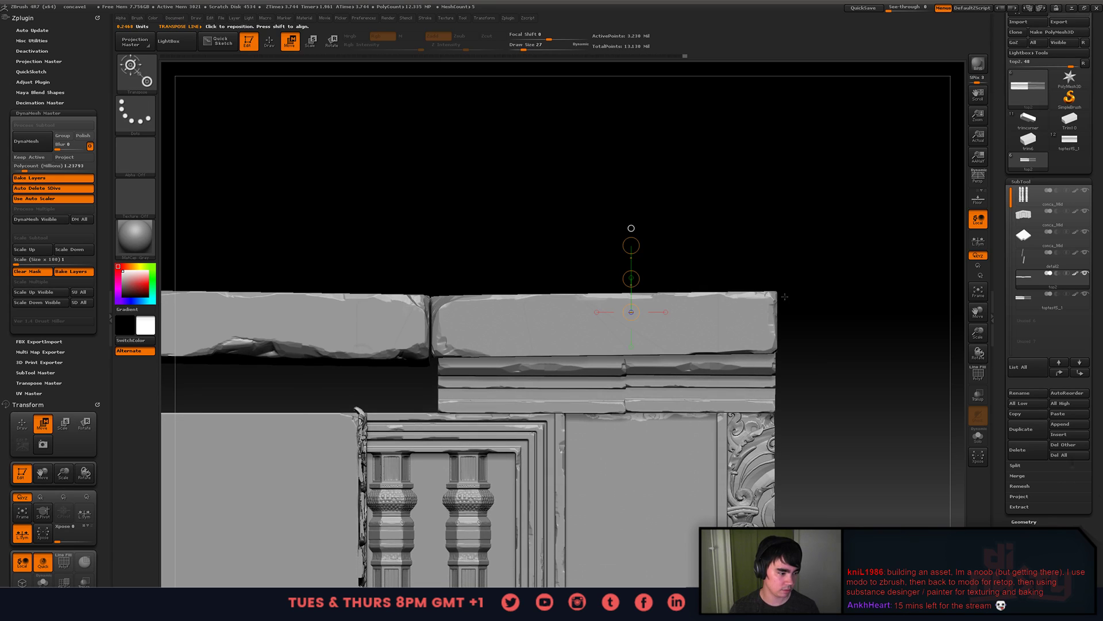
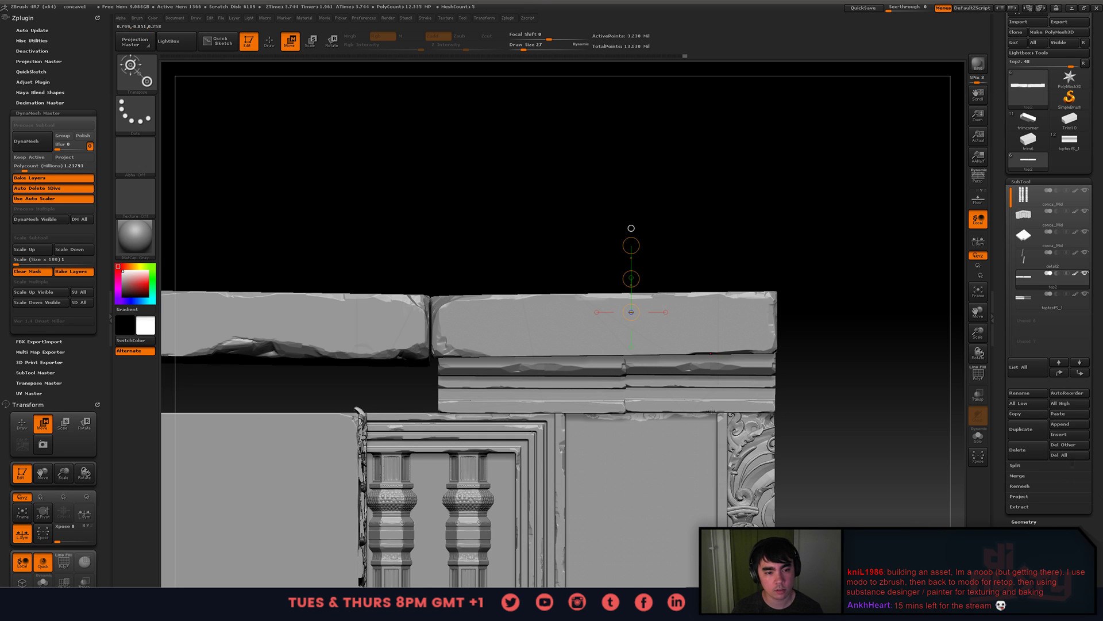
- Return to Draw mode, frame the structure, turn on perspective and save the project
key("q")
key("f")
left_click_drag(747, 290, 824, 319)
key("p")
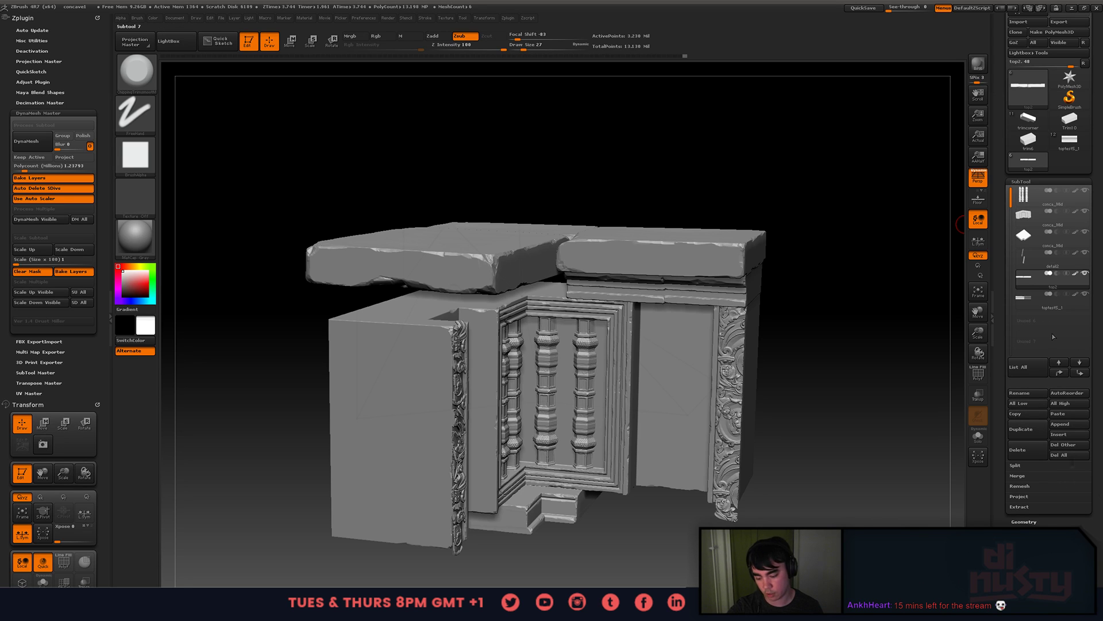
left_click_drag(859, 313, 846, 338)
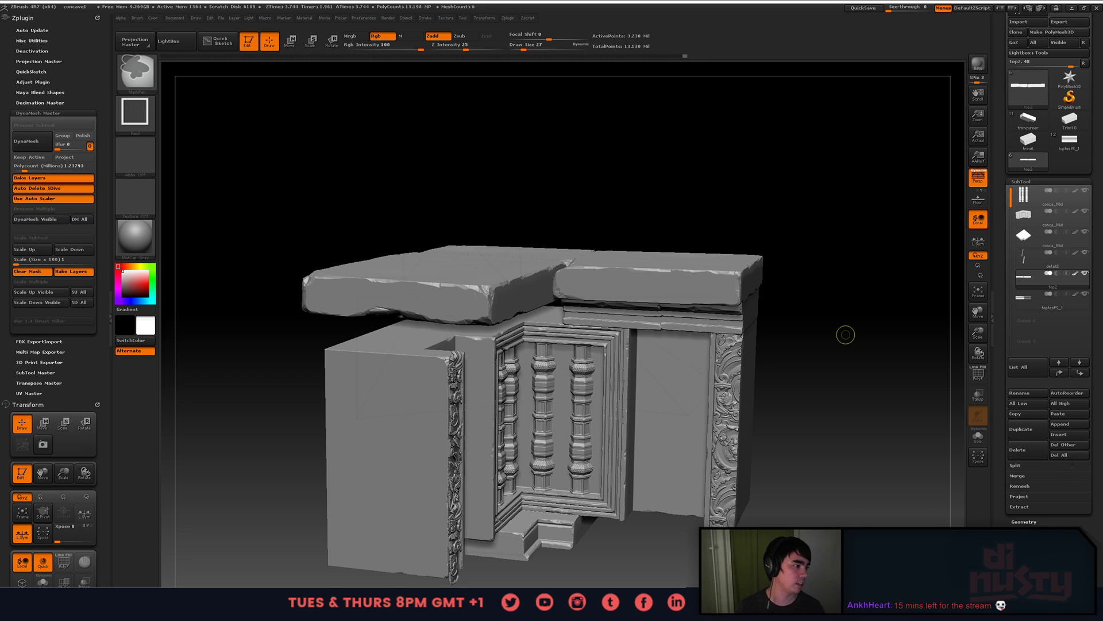
key("ctrl+s")
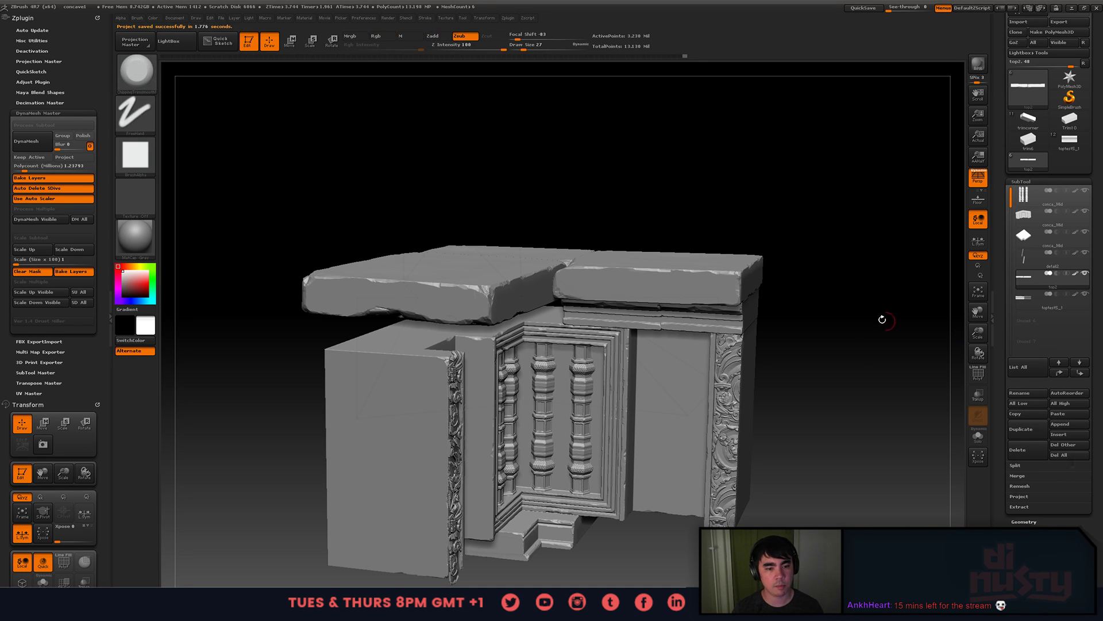
left_click_drag(836, 326, 830, 320)
- Look through the loaded trim tools and show all subtools of the tool containing toptest5_1
left_click(1034, 128)
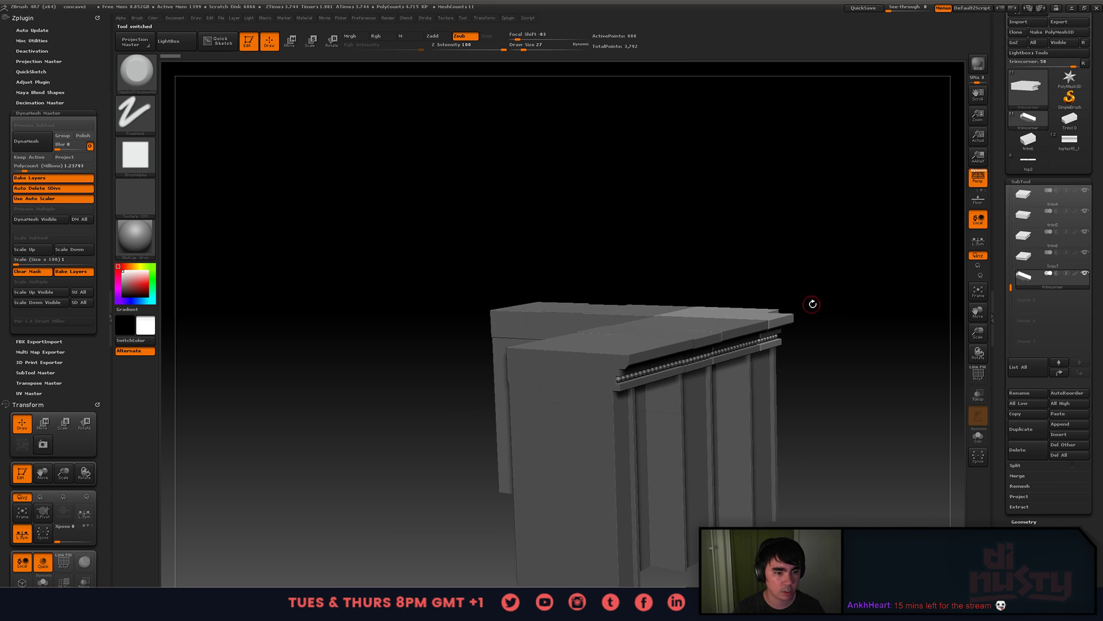
left_click(1070, 119)
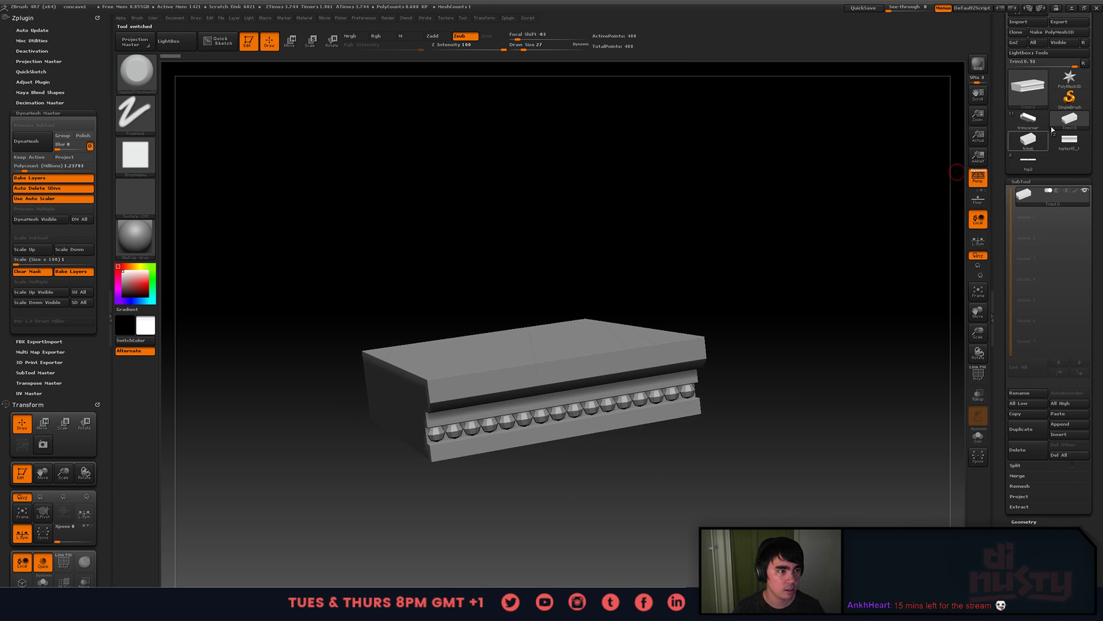
left_click(1070, 139)
left_click_drag(688, 350, 704, 334)
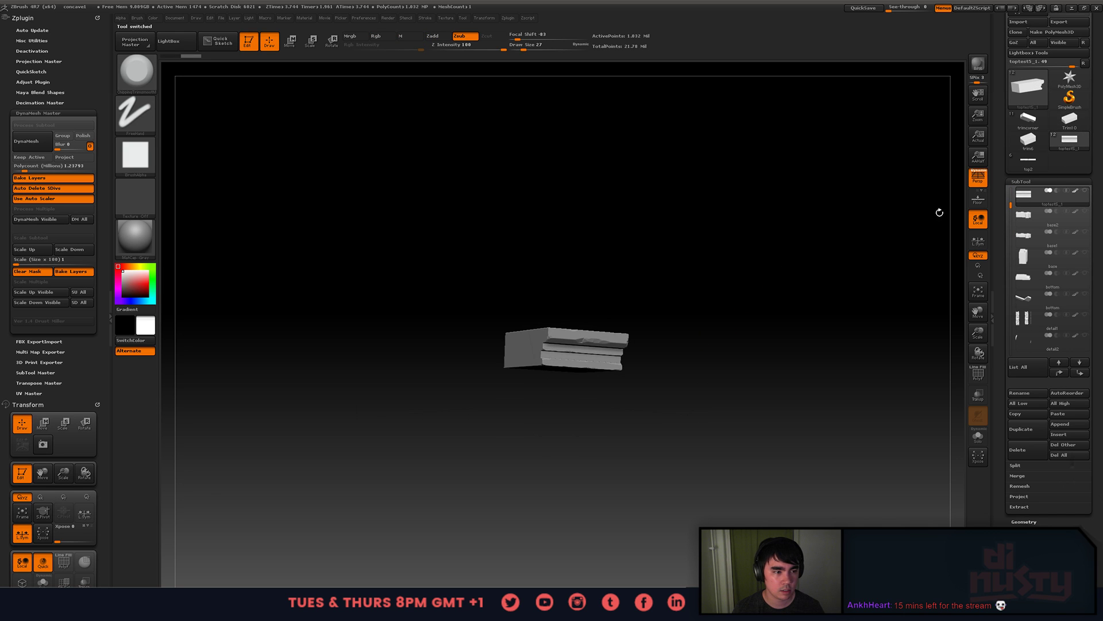
left_click(1087, 193)
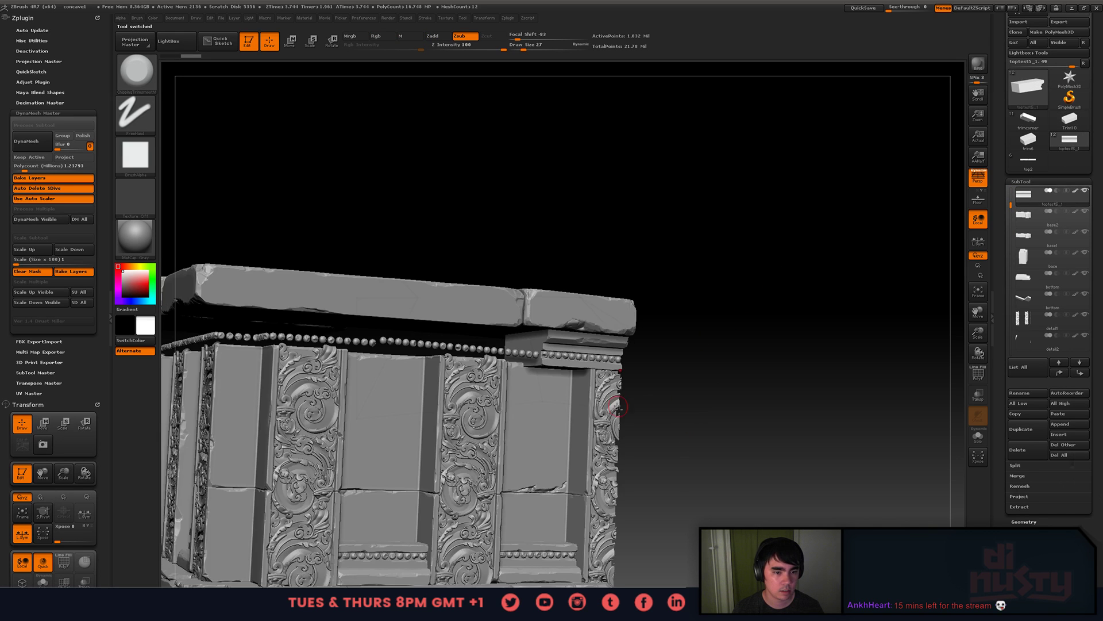
- Select the base2 wall subtool in the finished convex structure and hide all its other subtools
left_click_drag(624, 404, 694, 345, "alt")
left_click(501, 408, "alt")
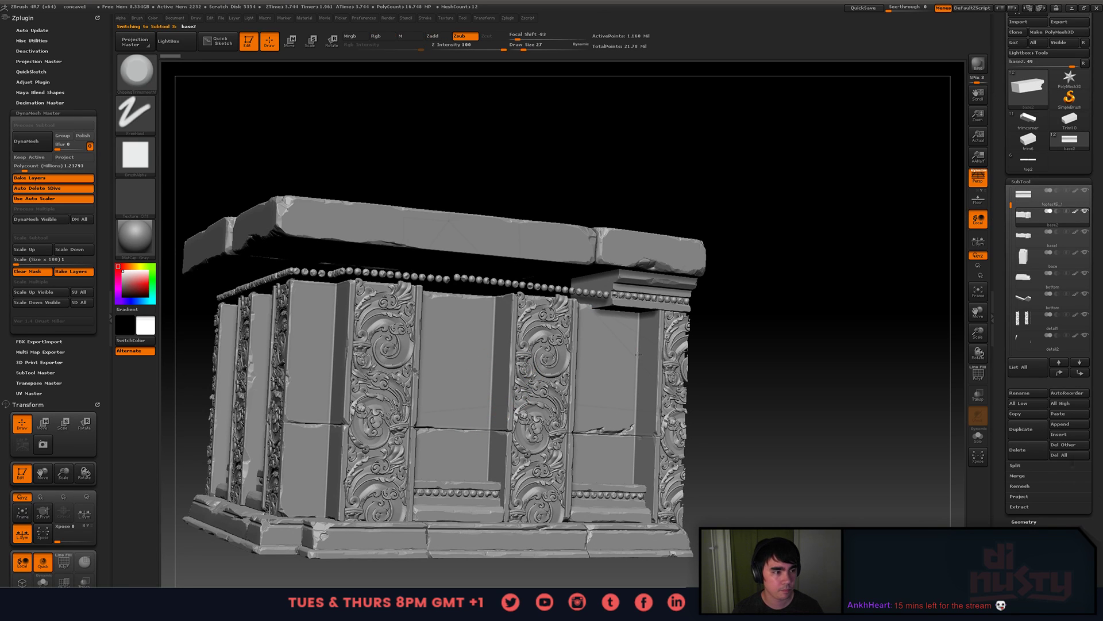
left_click(1085, 212, "alt")
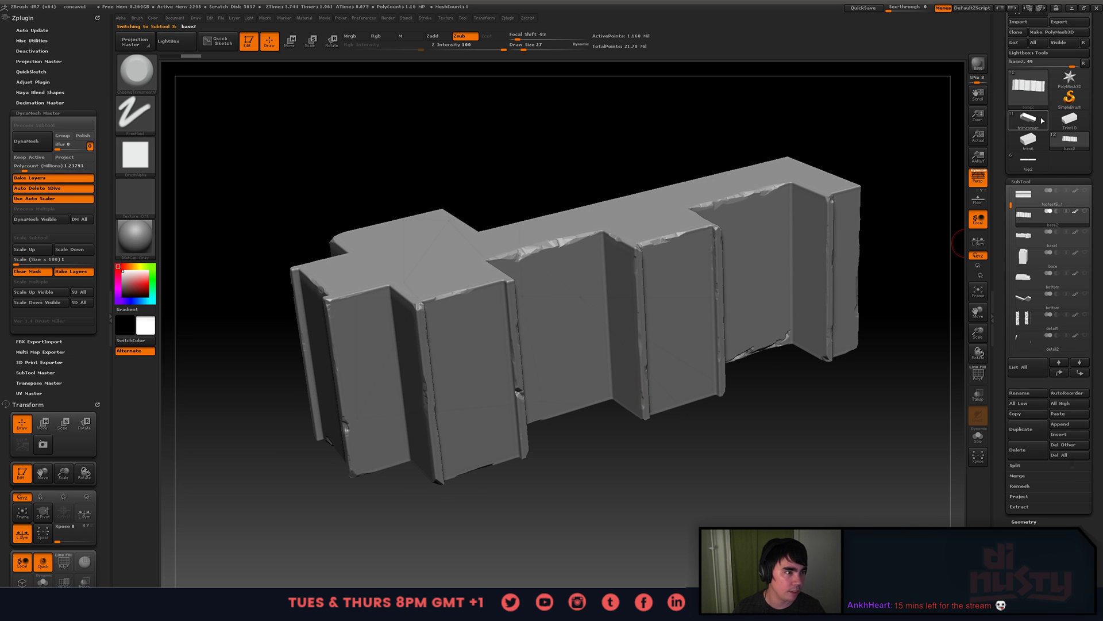
- Return to the tool containing top2 and add the base2 wall as a subtool beneath top2
left_click(1065, 122)
left_click(1031, 122)
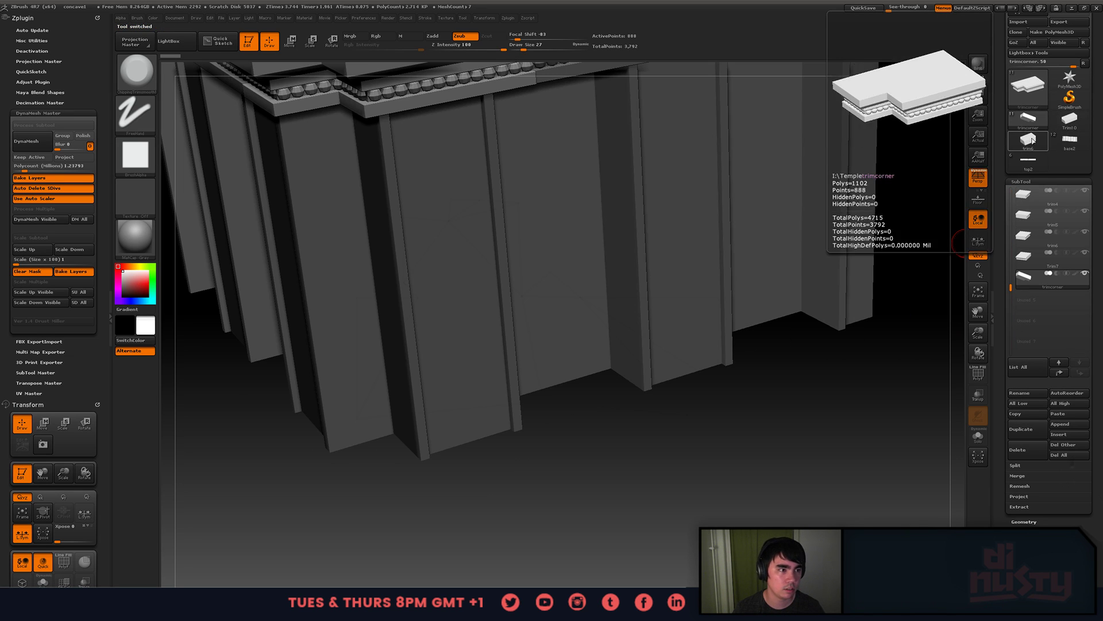
left_click(1021, 144)
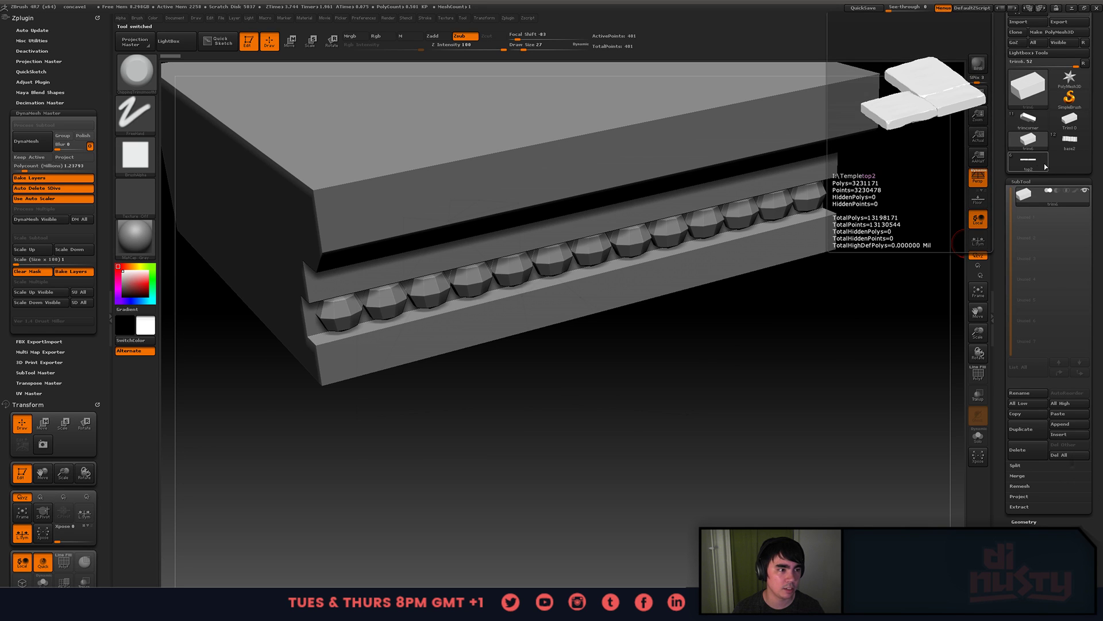
left_click(1040, 162)
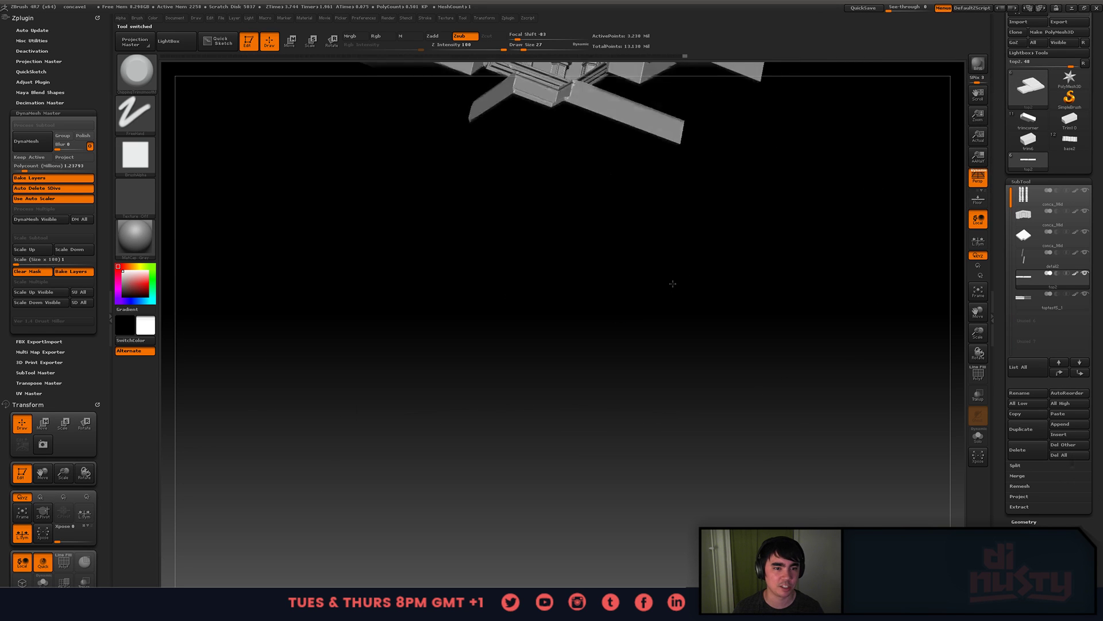
left_click_drag(673, 283, 713, 362)
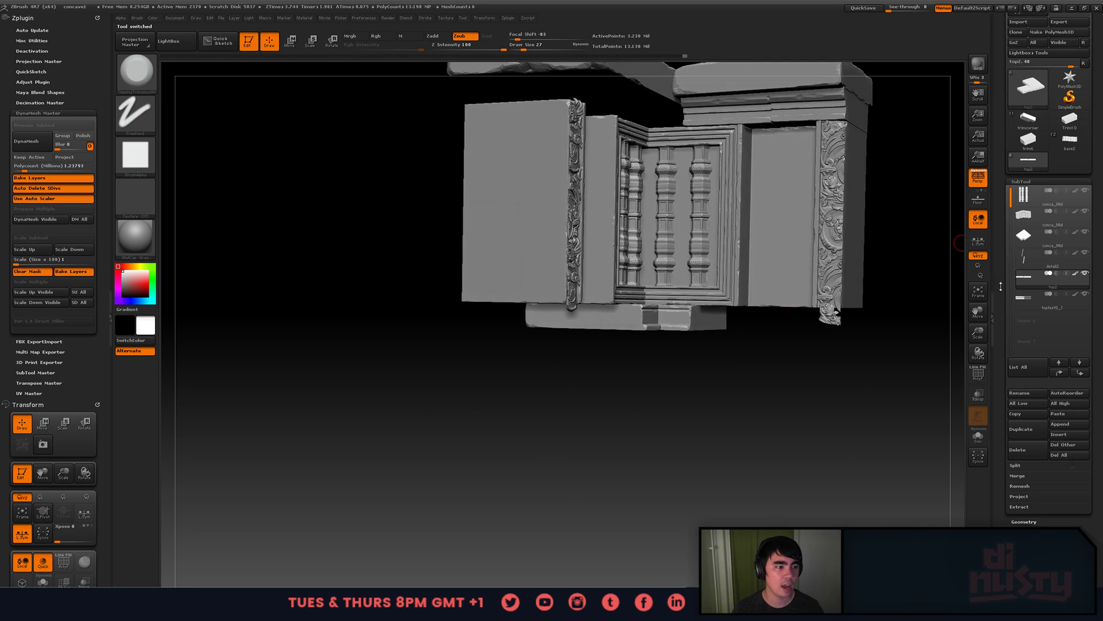
left_click(1058, 413)
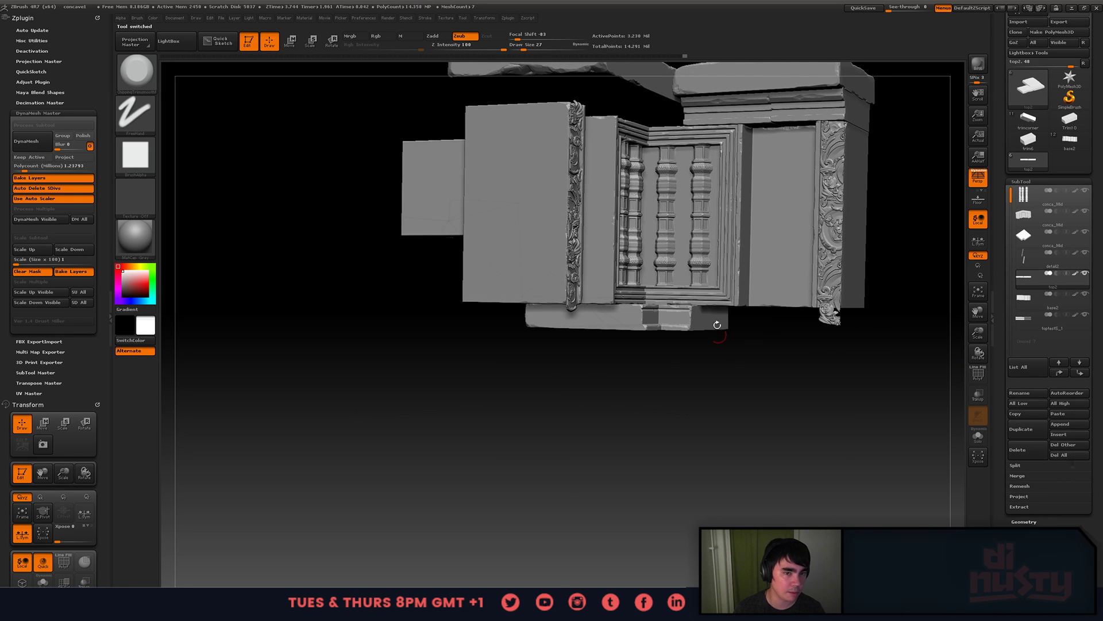
left_click_drag(717, 325, 745, 341)
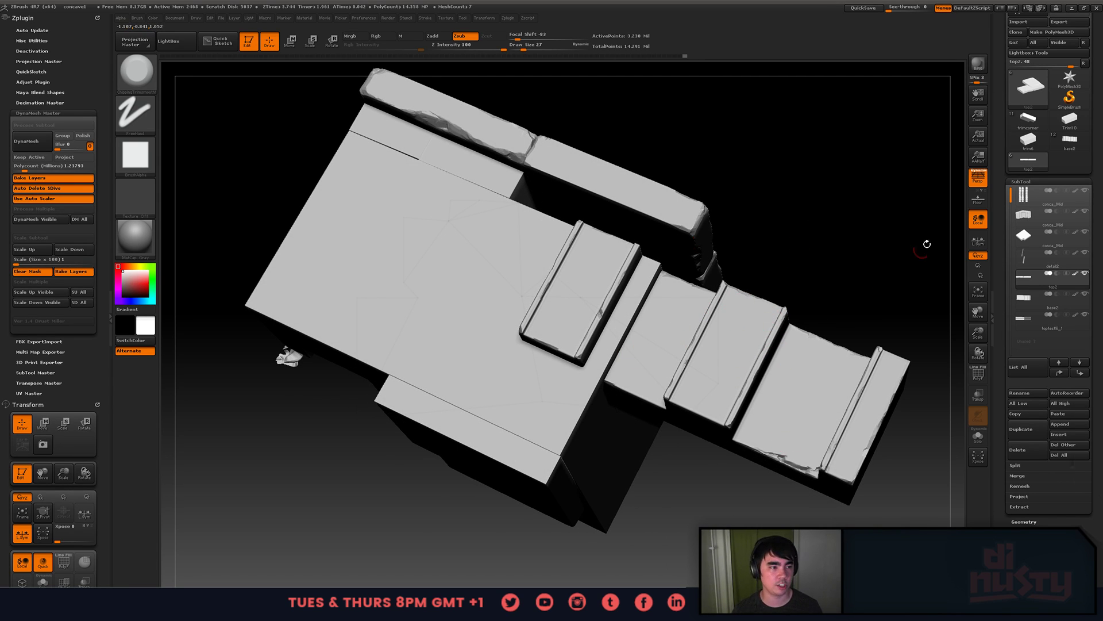
- Delete the added base2 wall subtool from the structure
left_click(1029, 305)
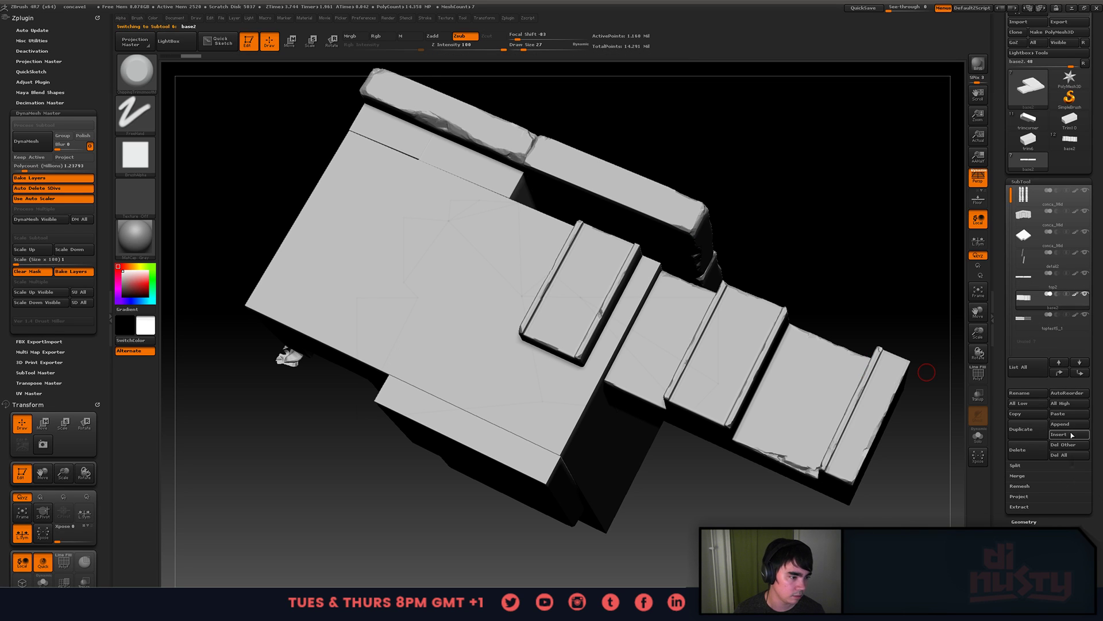
left_click(1028, 449)
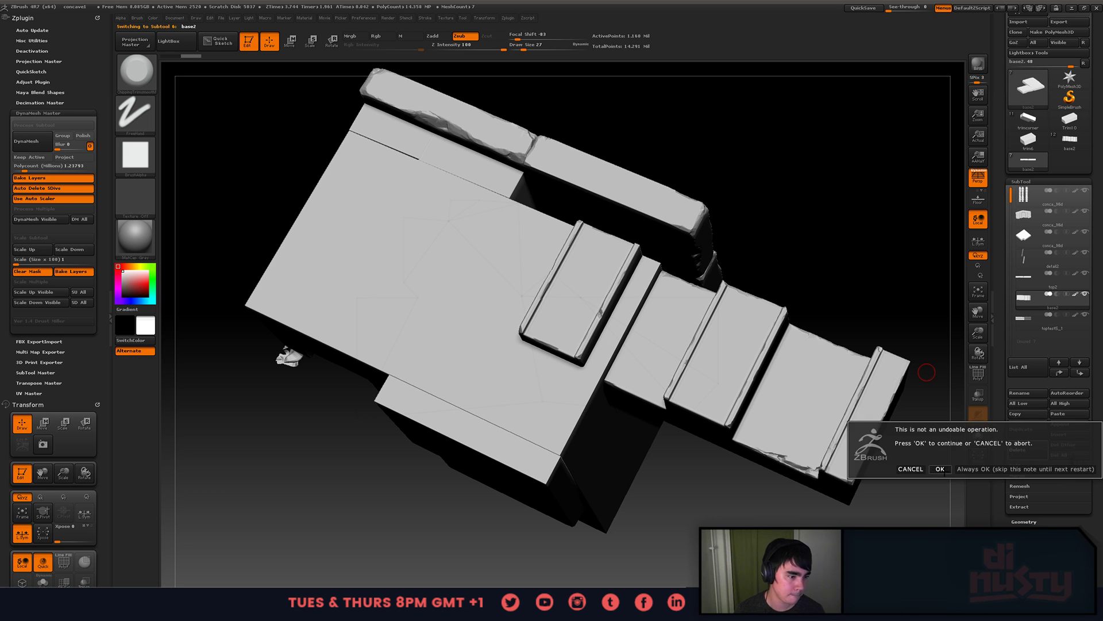
left_click(941, 469)
- Examine the trim row, top slabs and baluster corner from several sides for fit
left_click_drag(774, 394, 804, 489)
left_click_drag(396, 402, 439, 424, "shift")
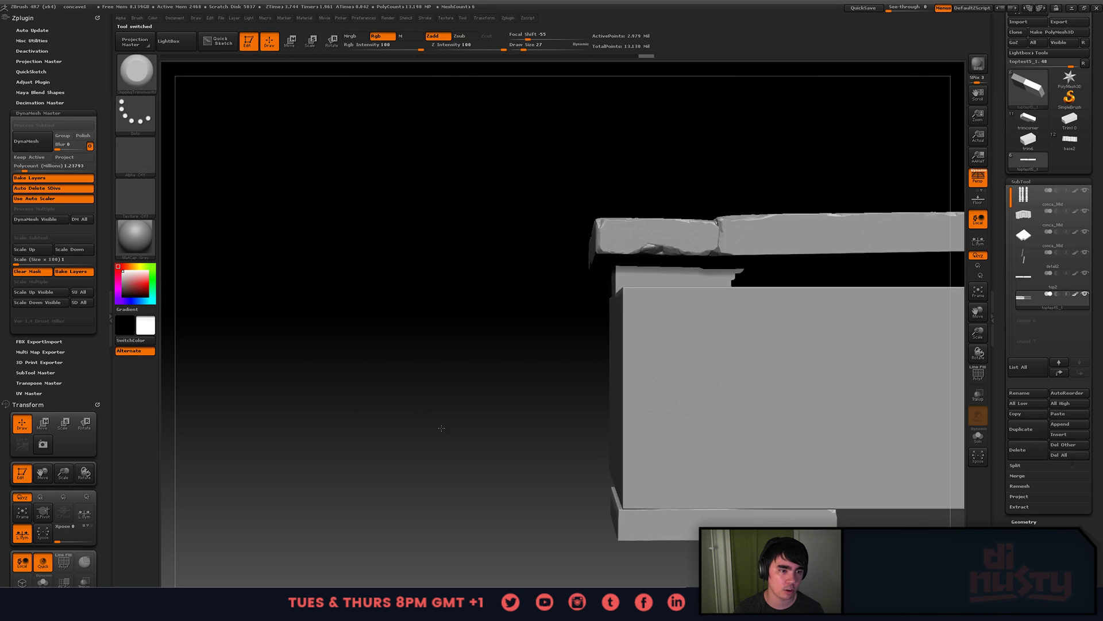
left_click_drag(574, 391, 230, 431, "alt")
left_click_drag(776, 402, 517, 414)
left_click_drag(678, 374, 604, 368, "shift")
left_click_drag(604, 368, 618, 347, "alt")
mouse_move(618, 346)
right_mouse_down()
mouse_move(625, 352)
mouse_move(598, 316)
mouse_move(618, 359)
mouse_move(657, 351)
right_mouse_up()
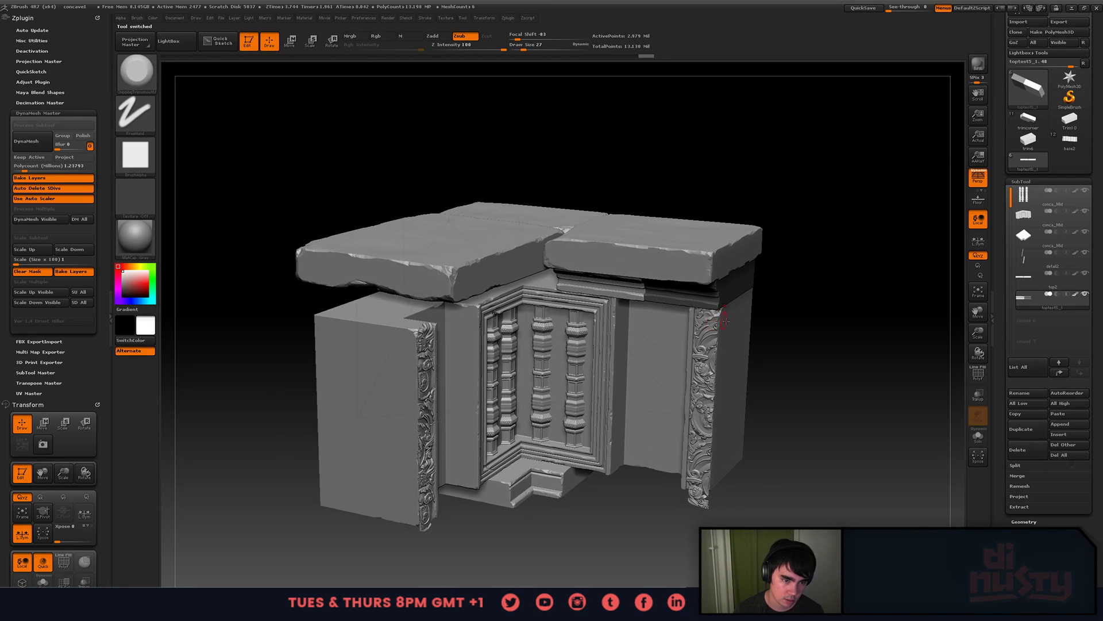
right_click_drag(724, 321, 563, 292)
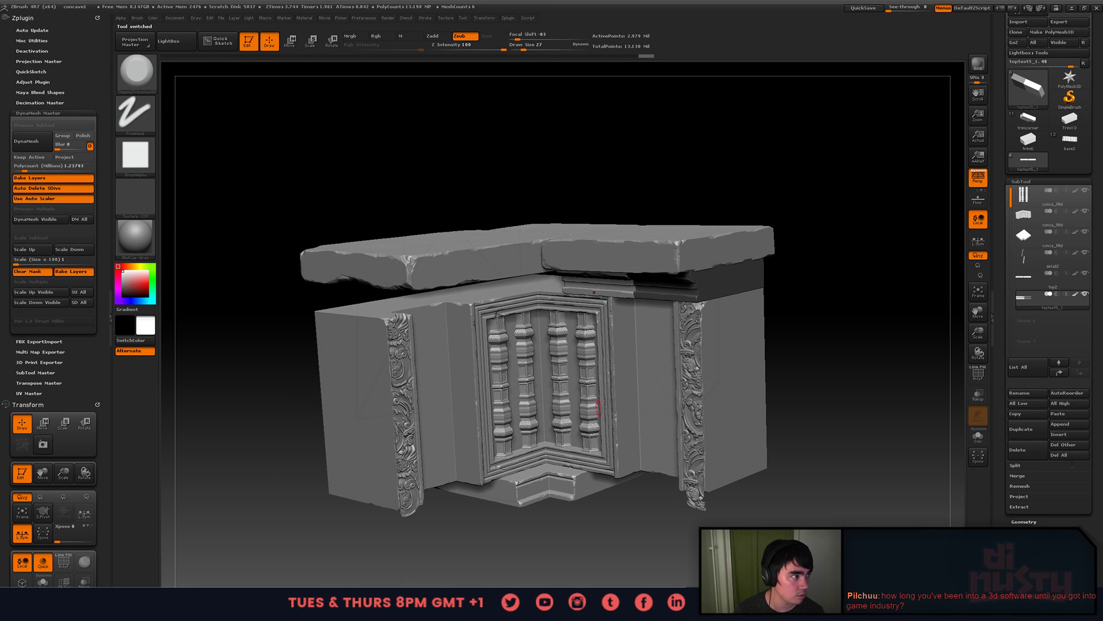
right_click_drag(679, 416, 665, 358, "alt")
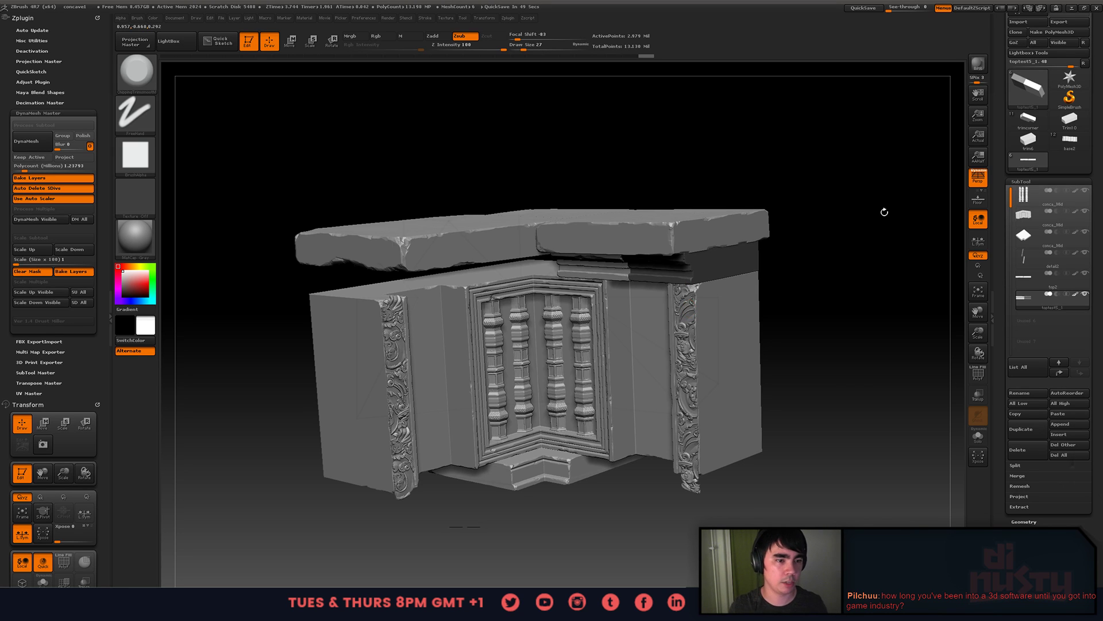
- Save the project and close ZBrush, accepting the offer to save changes
left_click_drag(885, 213, 905, 197)
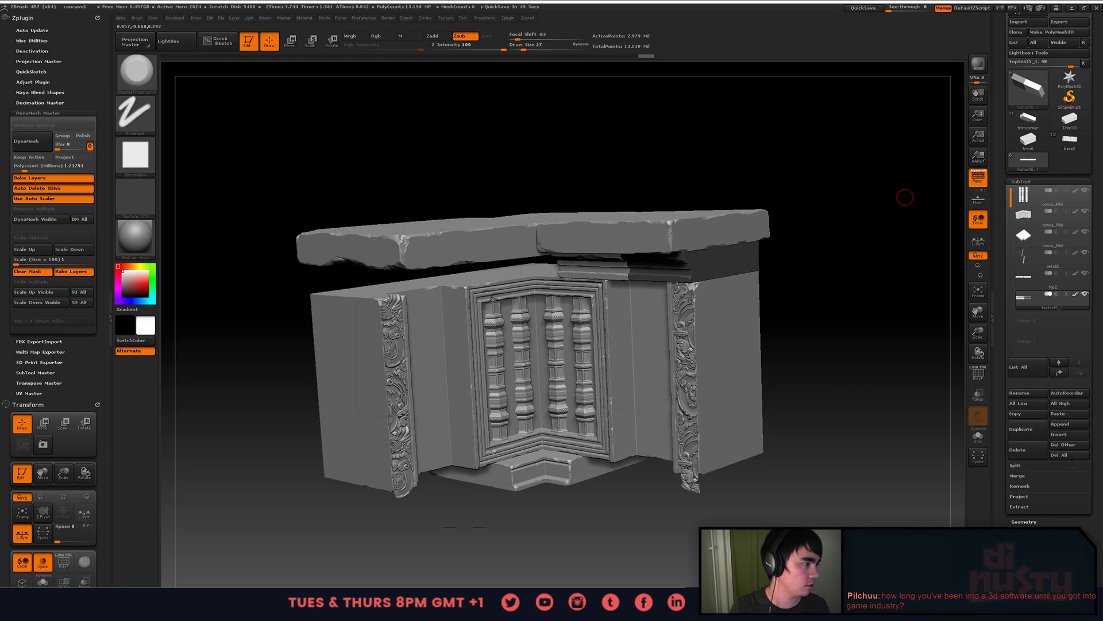
key("ctrl+s")
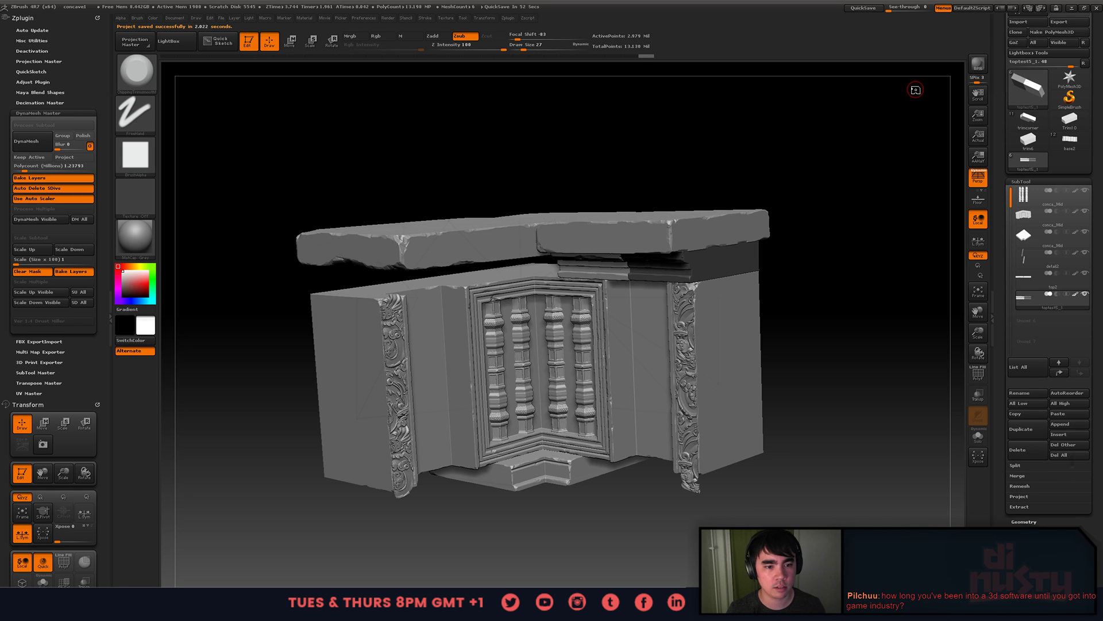
left_click_drag(901, 202, 892, 222)
mouse_move(1052, 95)
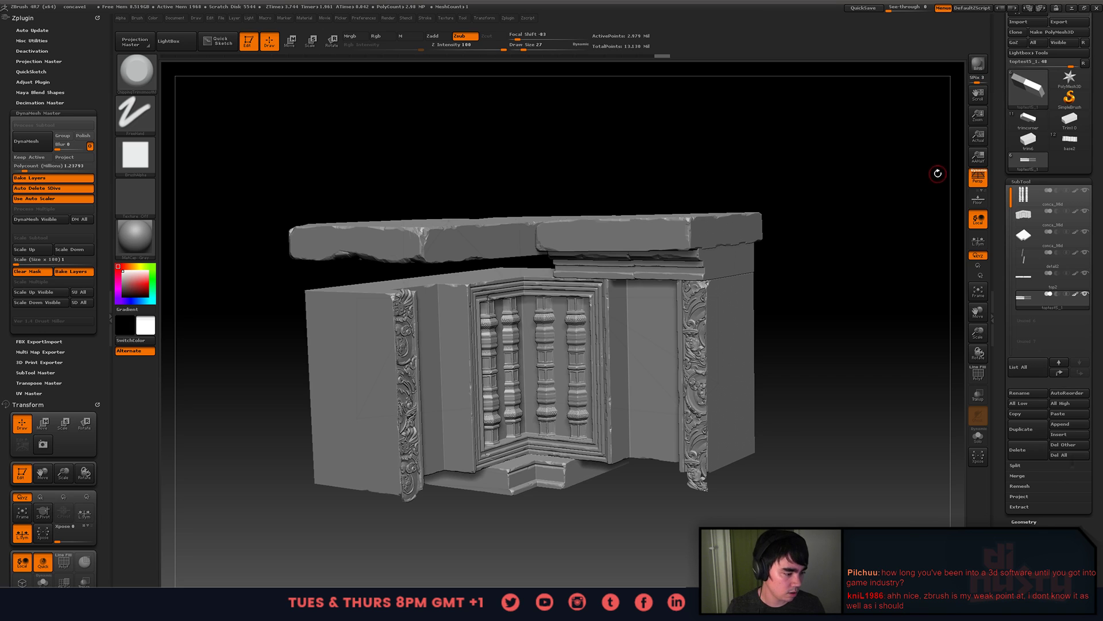
left_click_drag(874, 207, 880, 219)
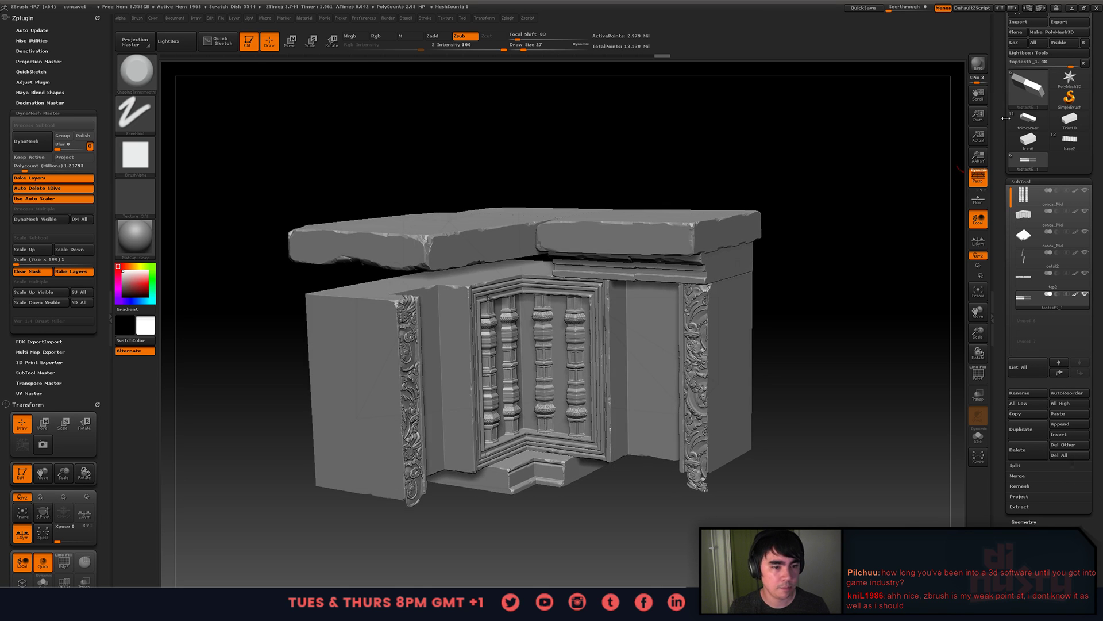
left_click(1098, 10)
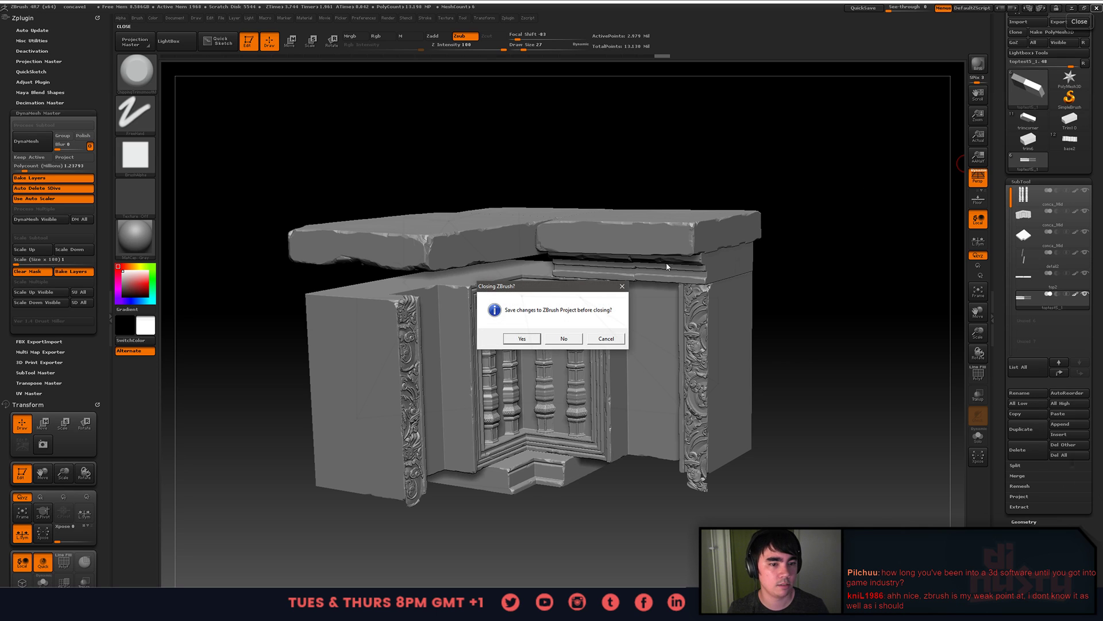
left_click(522, 339)
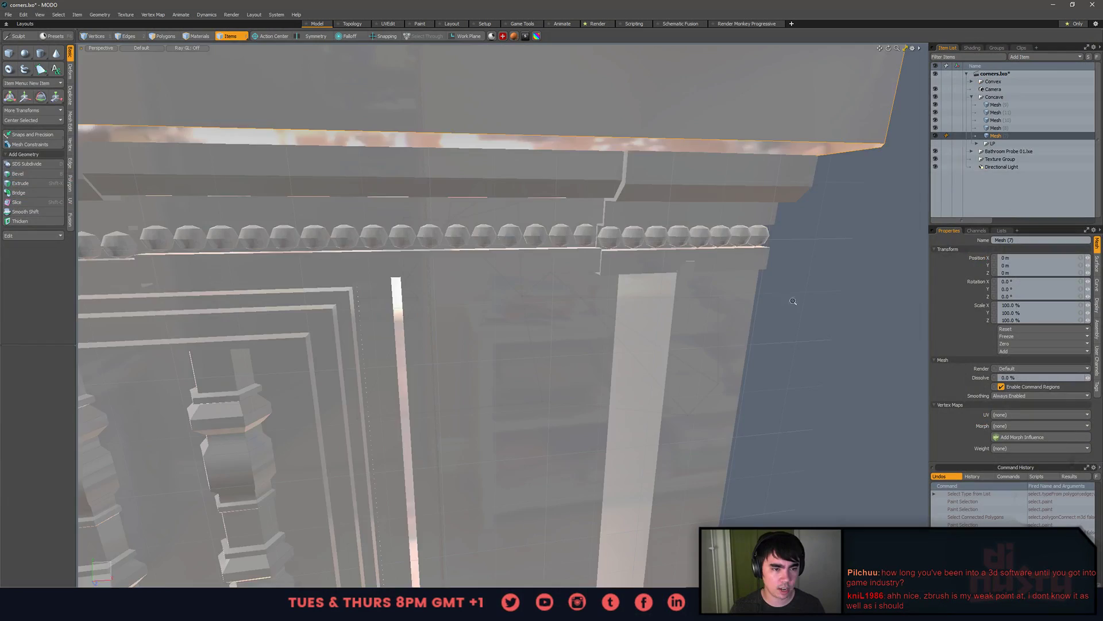
- In MODO, bring the whole concave corner model into view and deselect its mesh
left_click_drag(793, 301, 633, 312, "ctrl+alt")
left_click(863, 334)
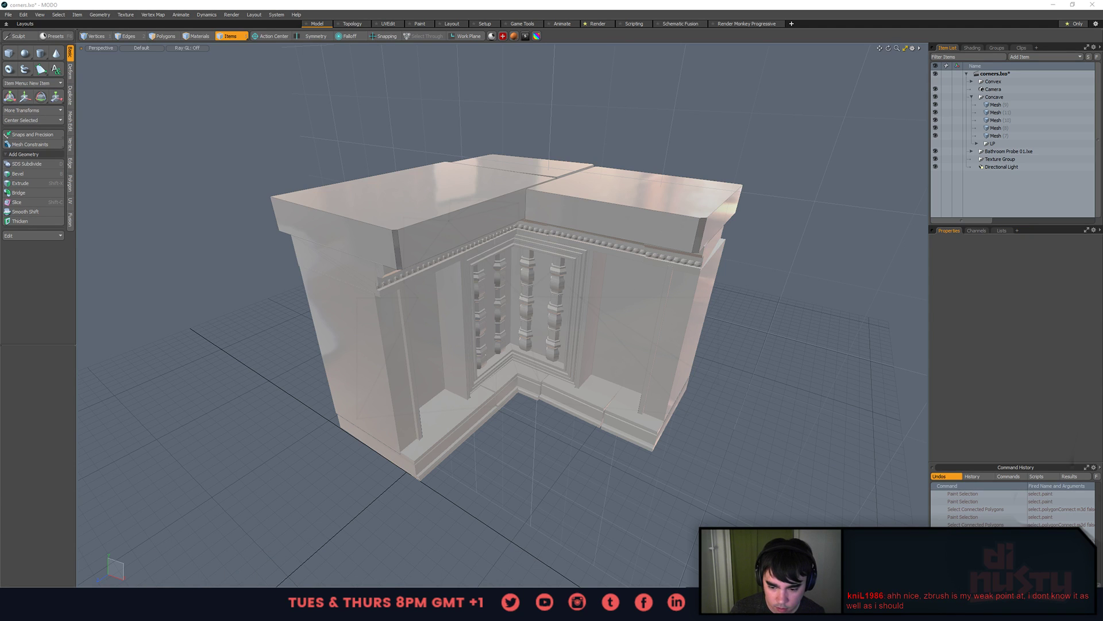
- Switch to Discord's technical-questions channel and restore its maximized window to a smaller size
left_click(283, 608)
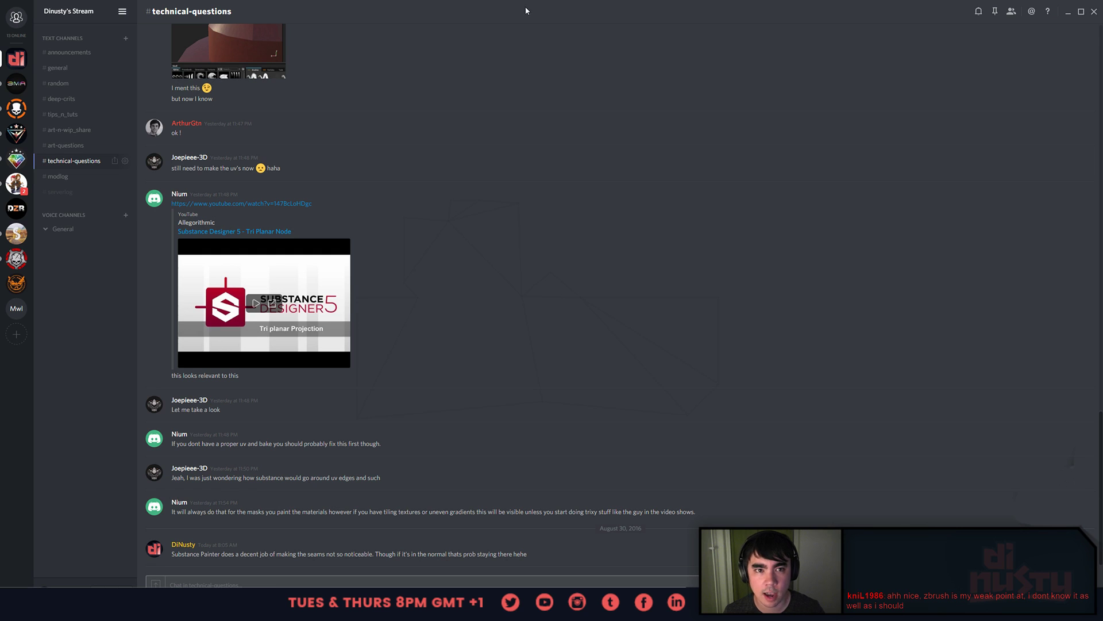
left_click(1081, 12)
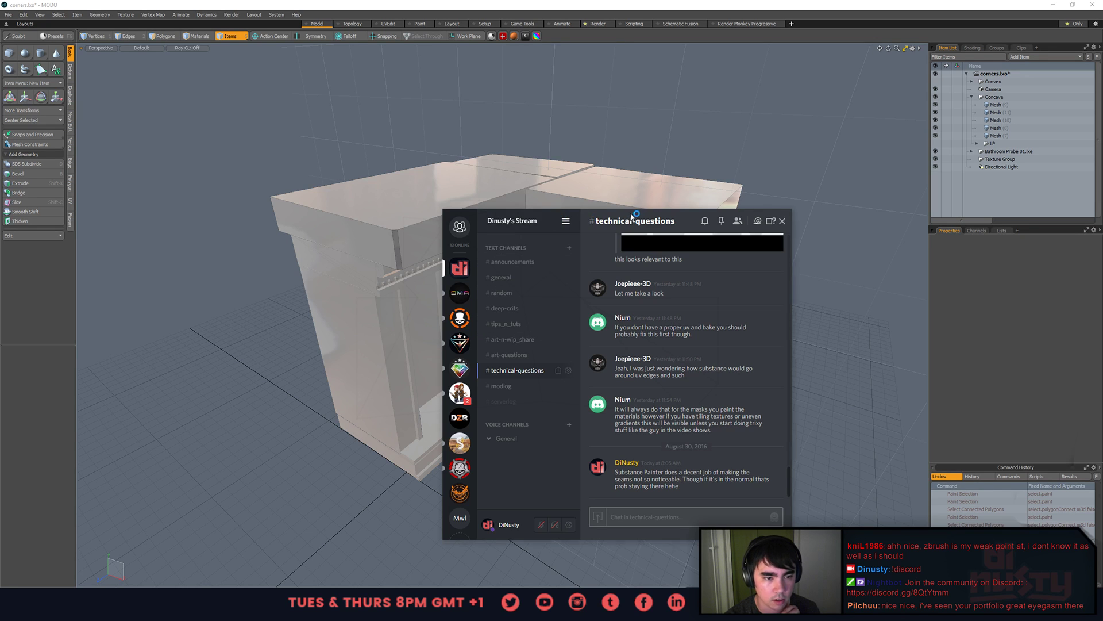
- Hide Discord, bring the browser window with ScreenShot00030.png to the main screen and inspect the forest image at different zoom levels
key("shift+grave")
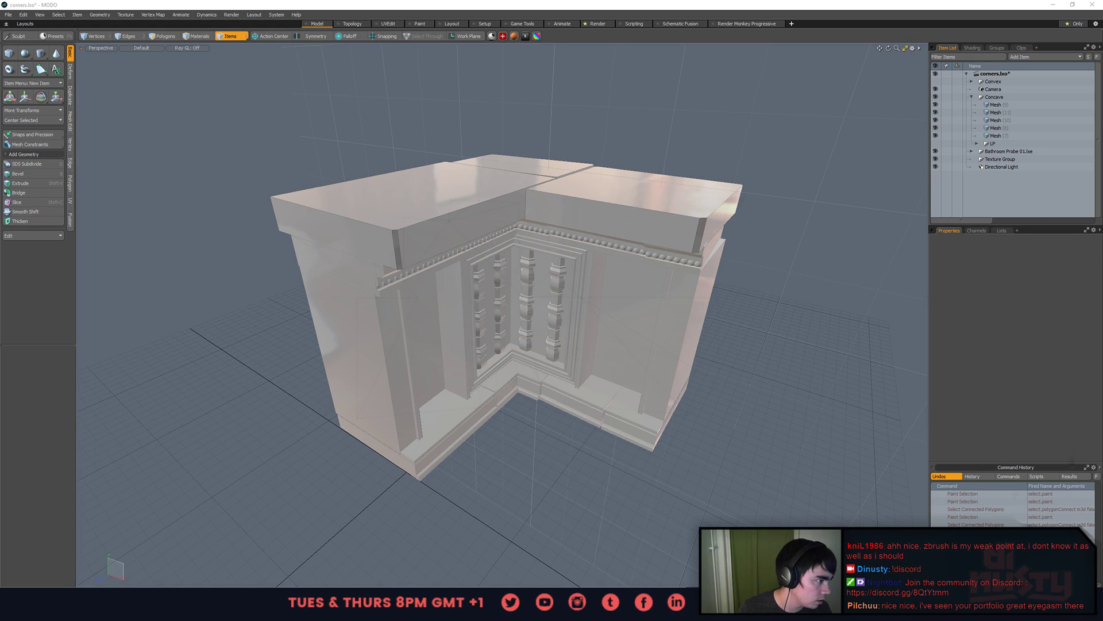
left_click_drag(1102, 186, 594, 1)
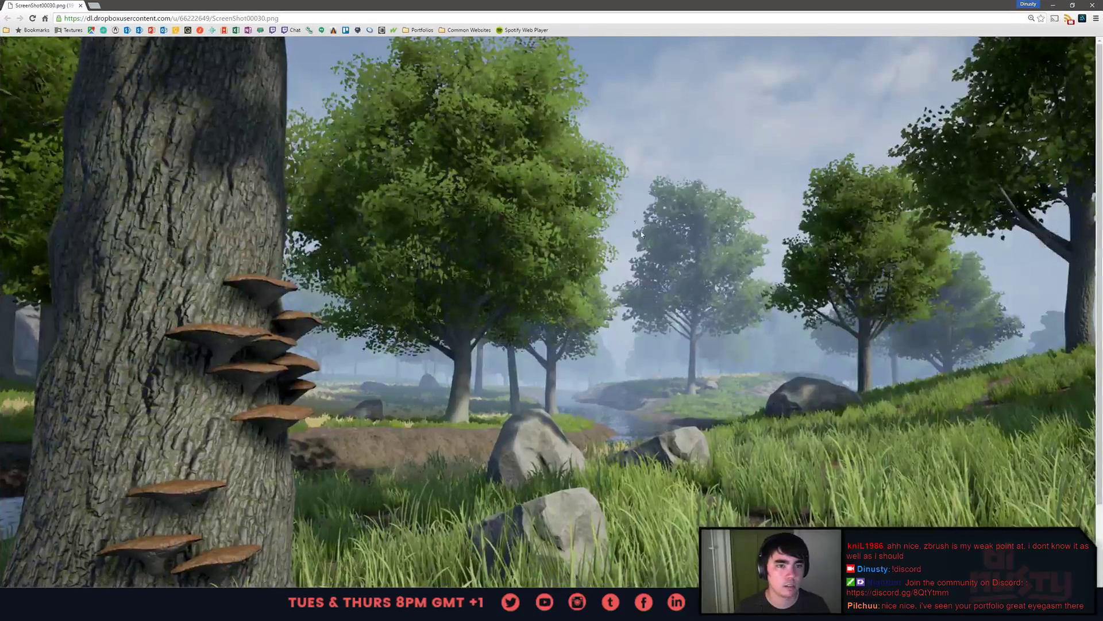
left_click(877, 347)
left_click(921, 425)
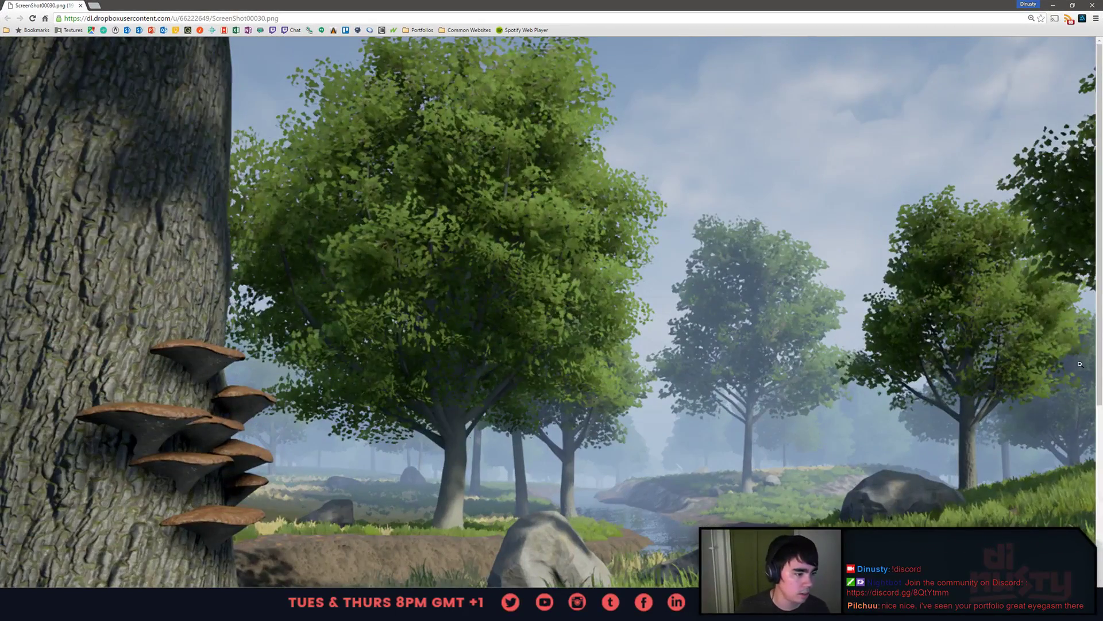
scroll(1079, 364, "down", 1)
scroll(1005, 441, "down", 2, "ctrl")
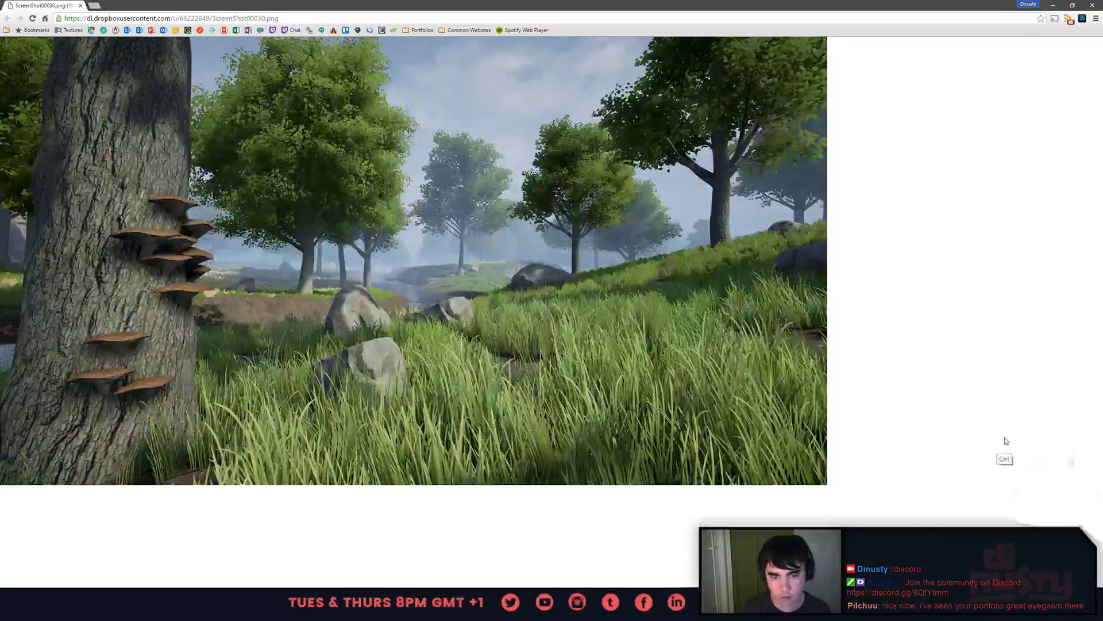
scroll(920, 354, "up", 1, "ctrl")
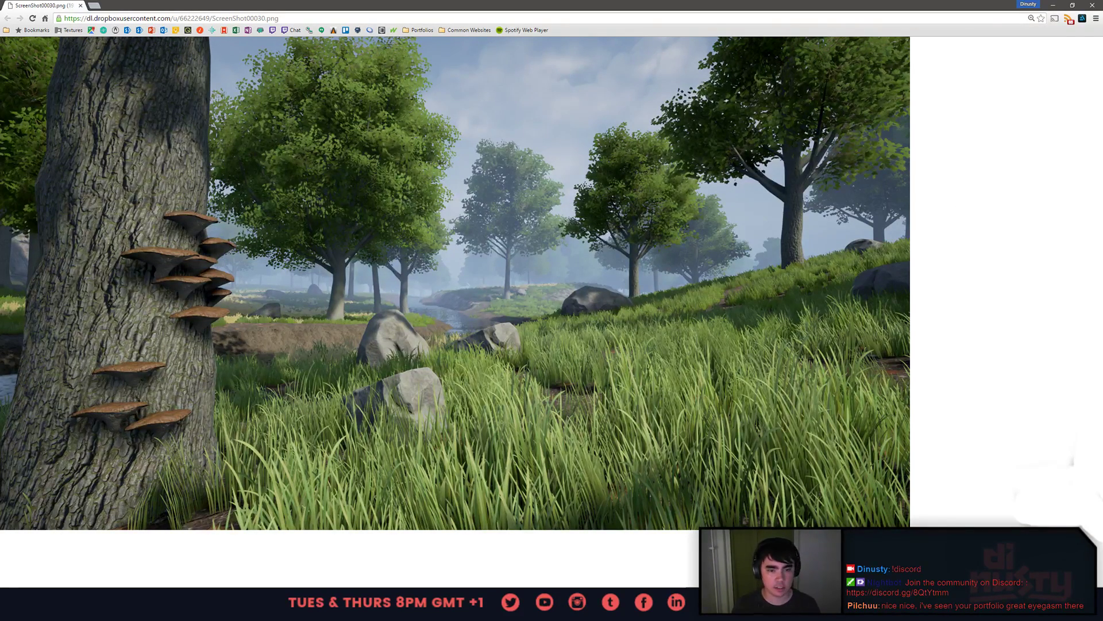
- Copy the forest image from the browser and paste it into a new Photoshop document
right_click(739, 429)
left_click(806, 456)
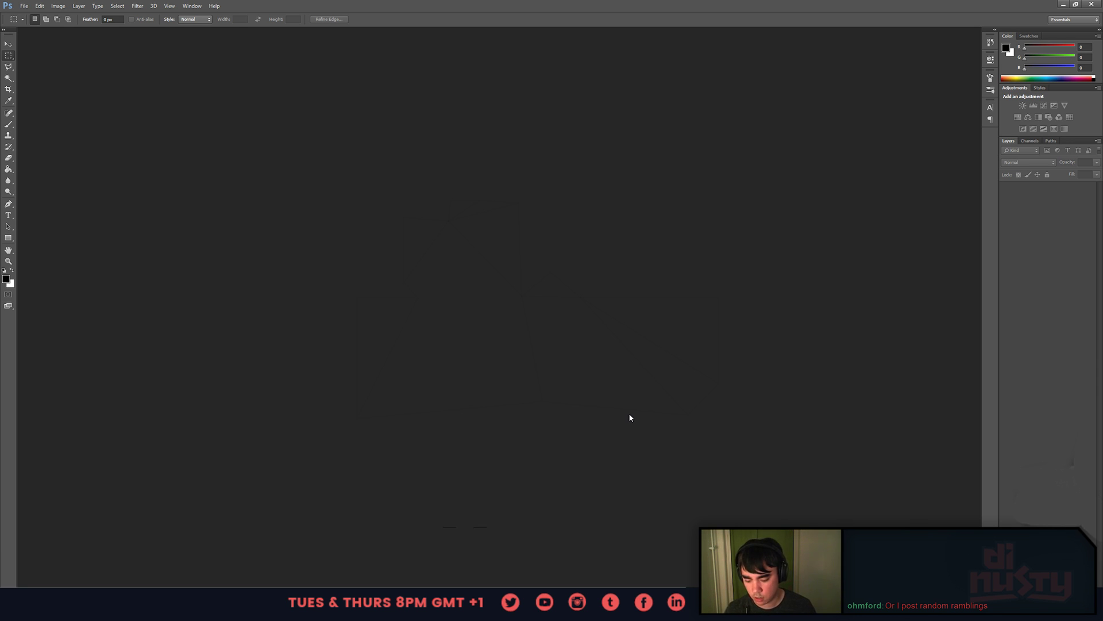
key("ctrl+n")
key("Return")
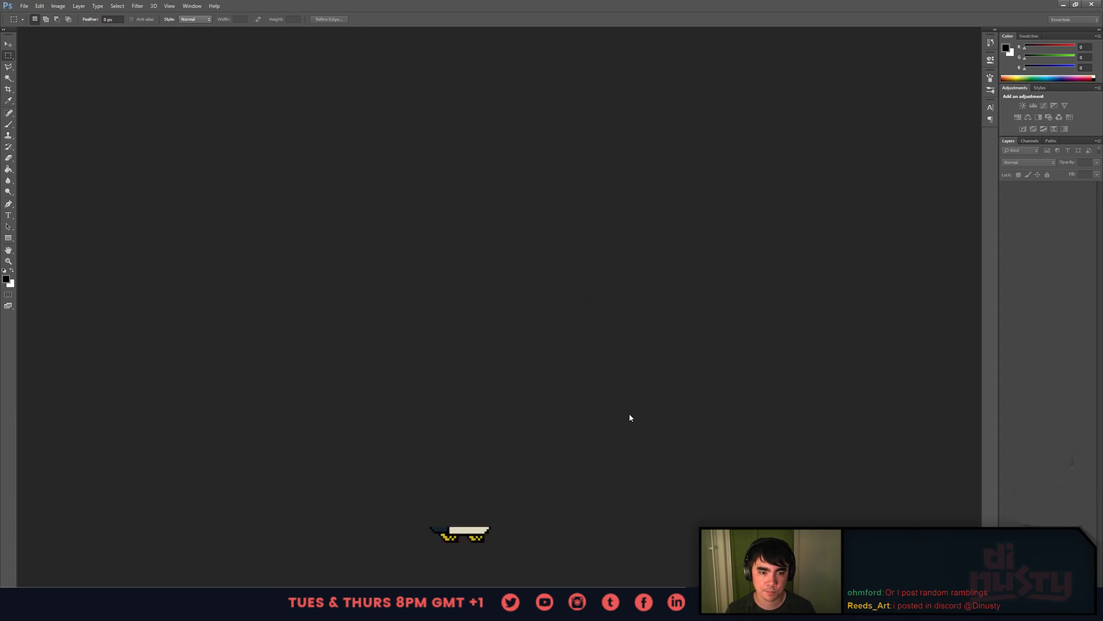
key("ctrl+v")
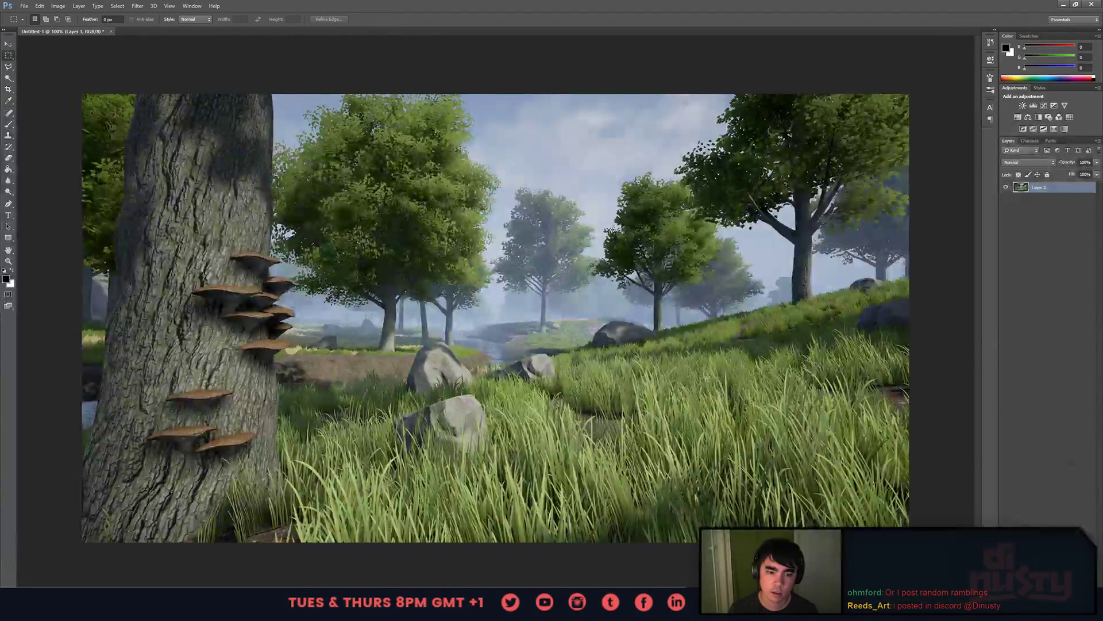
- Examine the forest scene's composition both close up around the rocks and as a small thumbnail-sized image
scroll(658, 396, "up", 1, "alt")
scroll(659, 402, "down", 1, "alt")
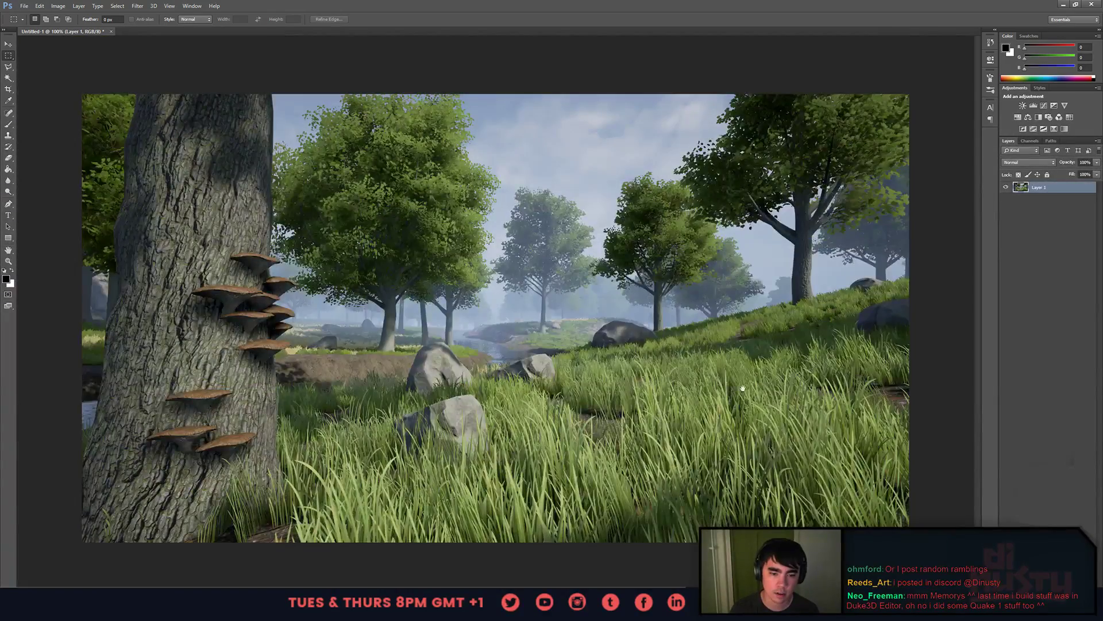
scroll(680, 417, "up", 1, "alt")
scroll(681, 417, "down", 1)
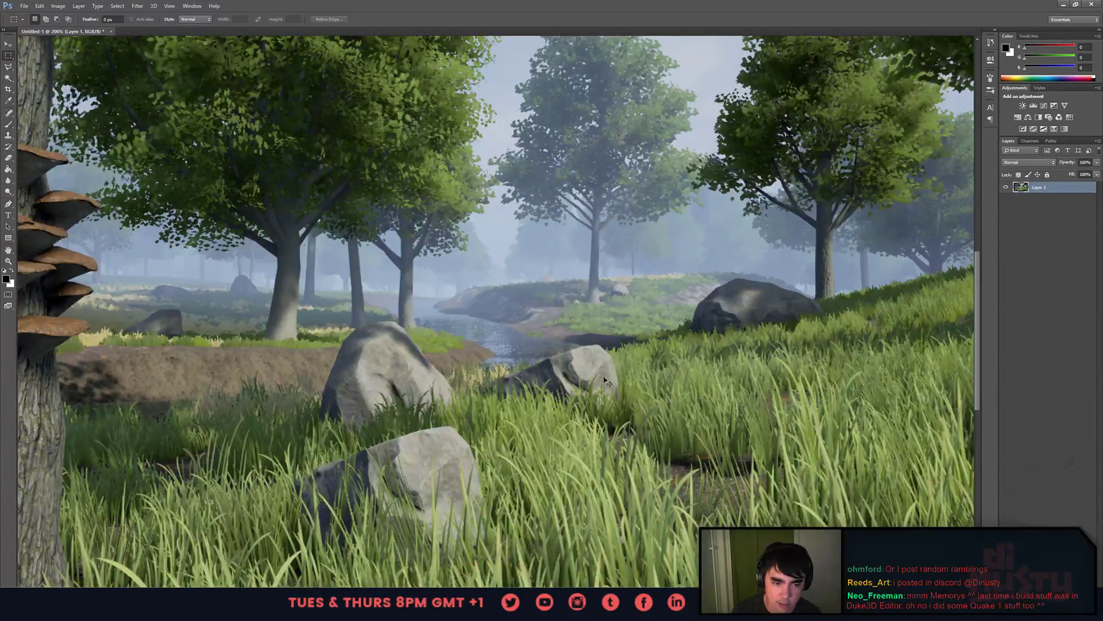
scroll(576, 420, "down", 1, "alt")
scroll(578, 422, "down", 1, "alt")
scroll(578, 421, "up", 1, "alt")
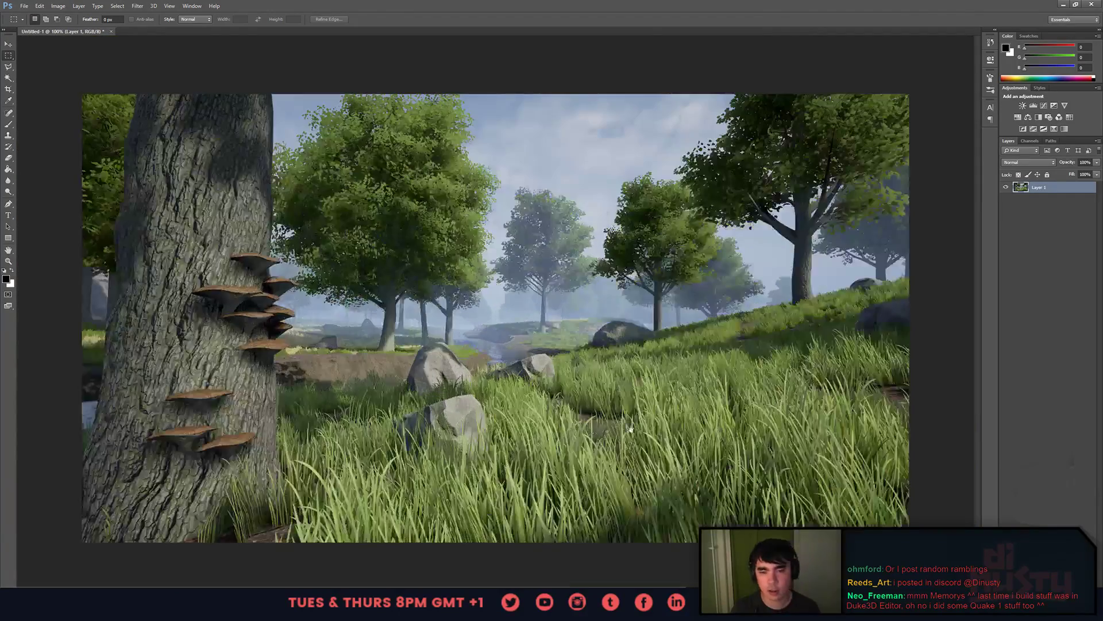
scroll(749, 424, "down", 4, "alt")
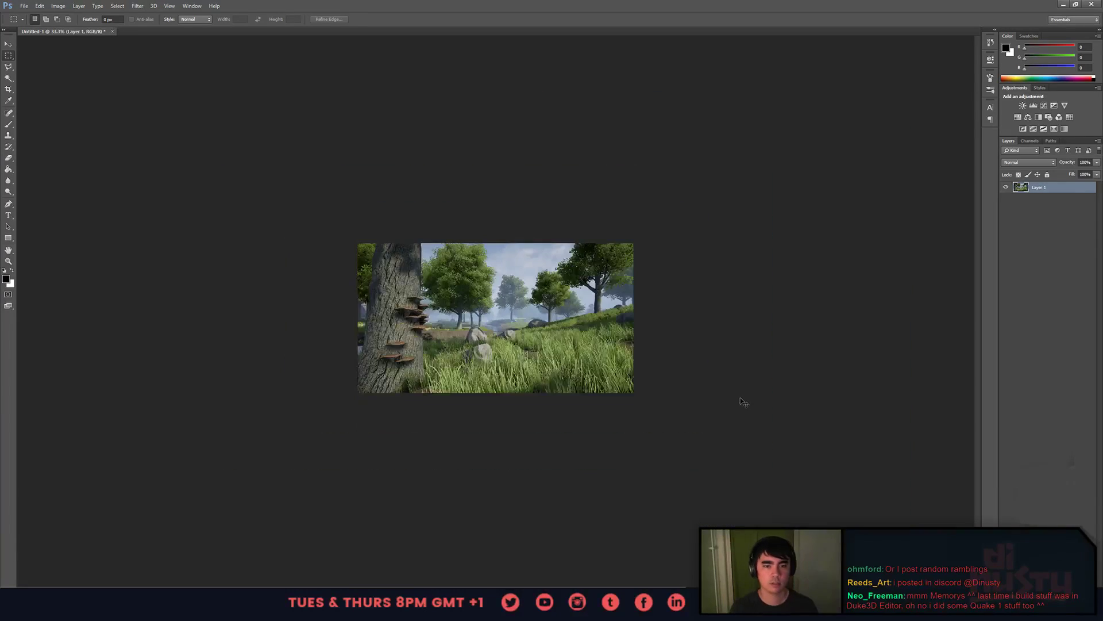
scroll(723, 412, "up", 1, "alt")
scroll(744, 319, "up", 2, "alt")
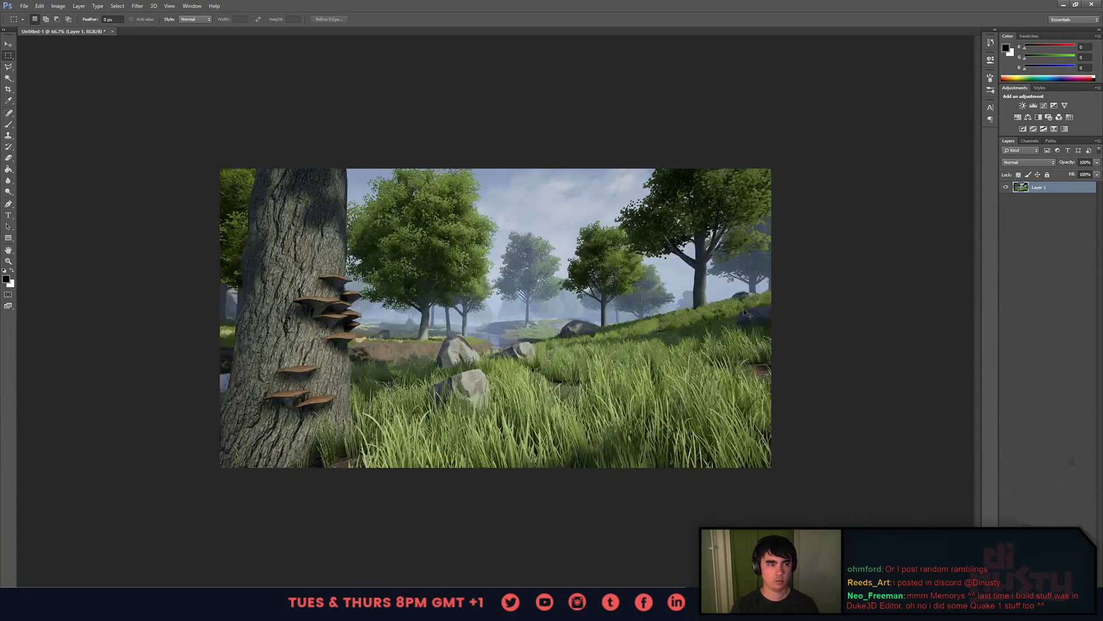
- Duplicate the forest image layer and apply the basic Blur filter to the copy
double_click(1077, 190)
key("Escape")
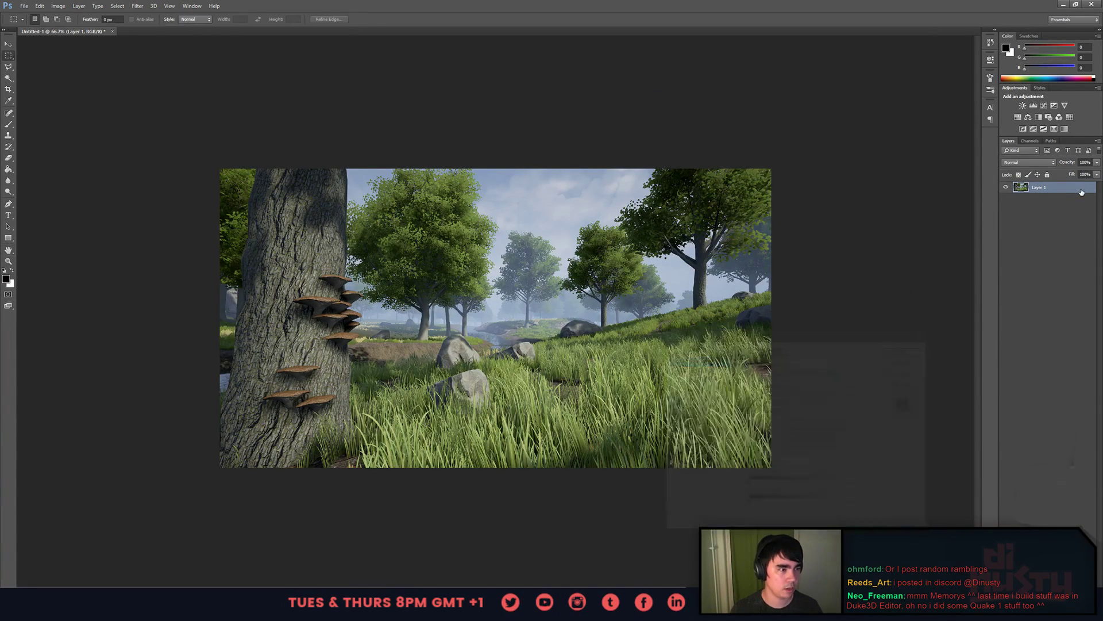
key("ctrl+j")
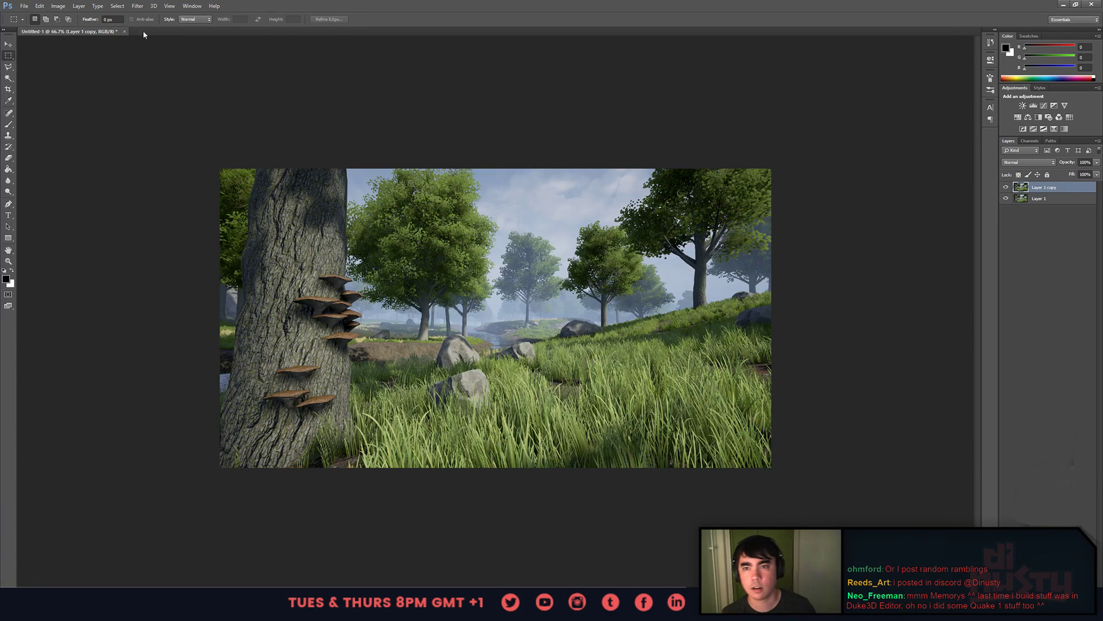
left_click(137, 5)
mouse_move(211, 102)
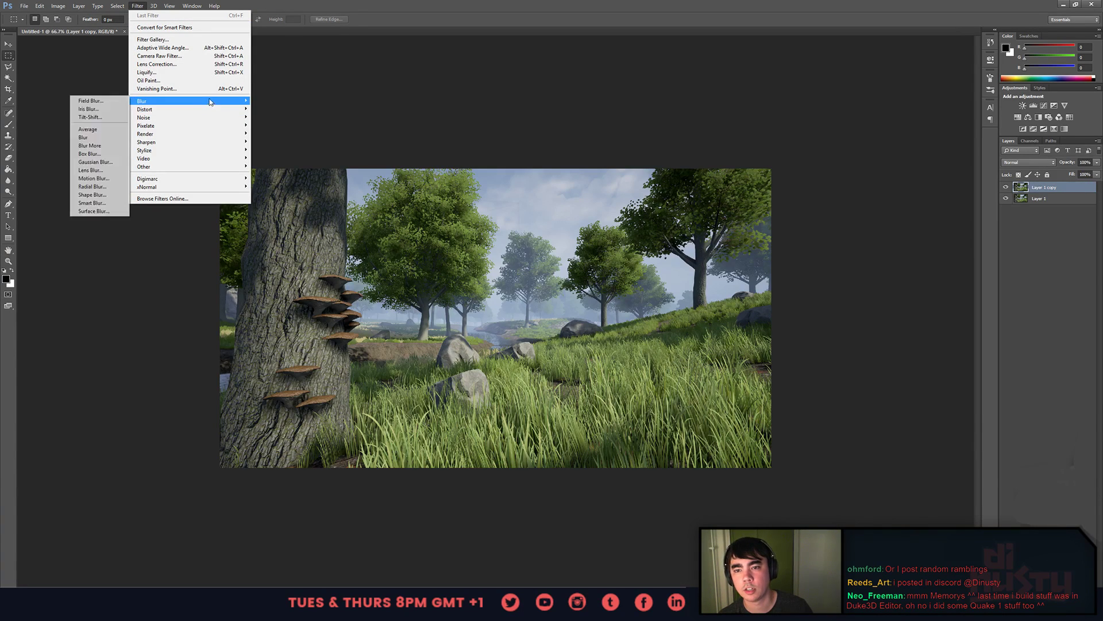
left_click(116, 138)
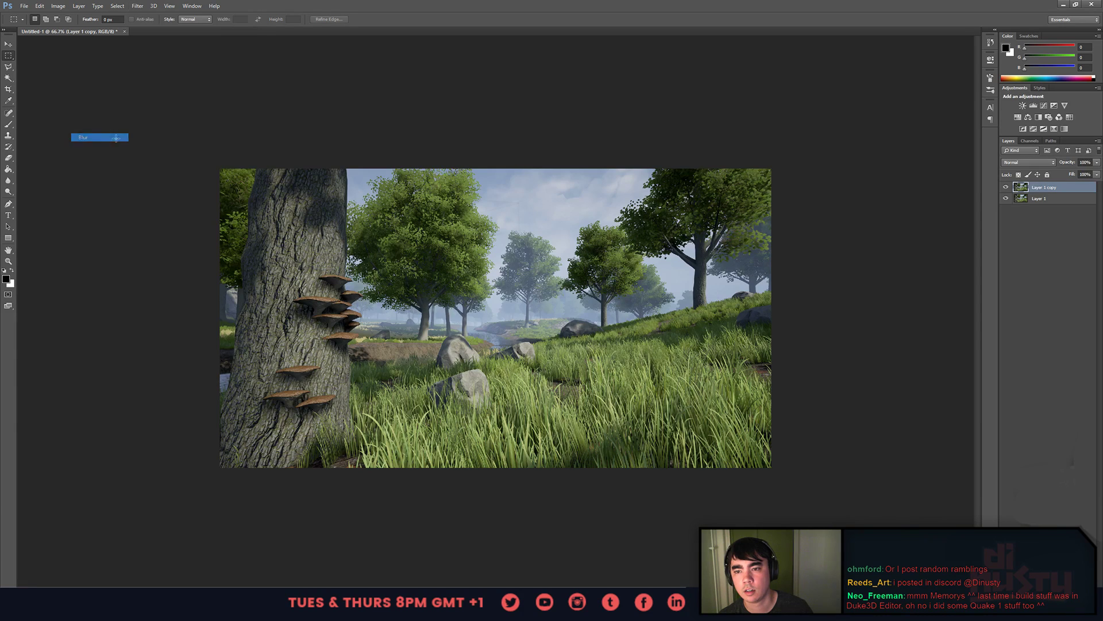
- Apply a moderate Gaussian Blur to the duplicate layer, keeping the trees and rocks recognisable as soft shapes
left_click(138, 6)
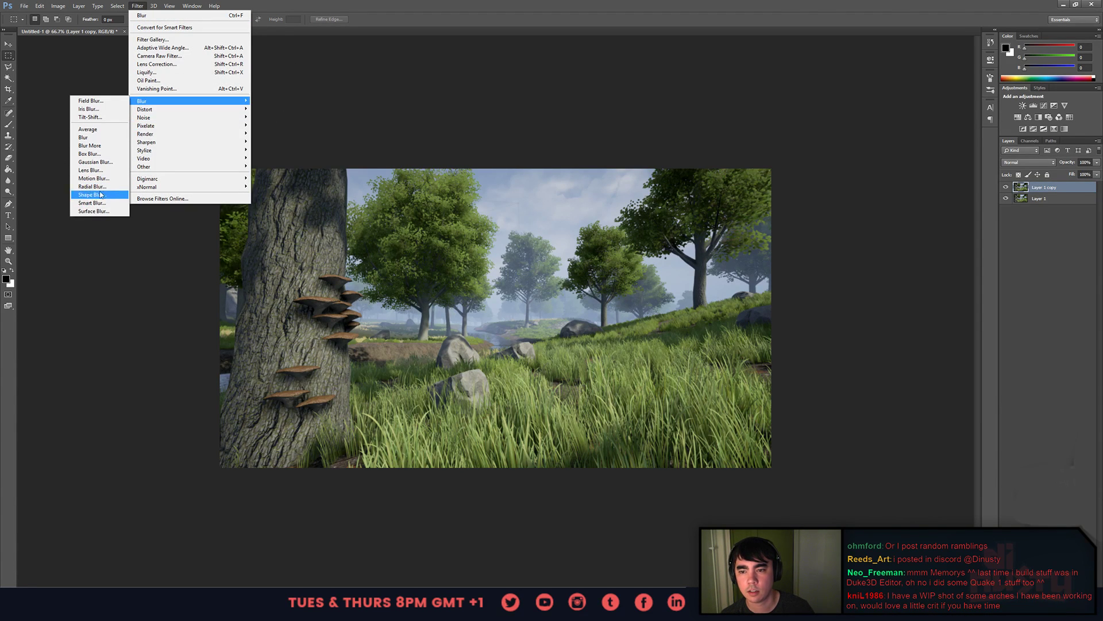
left_click(95, 164)
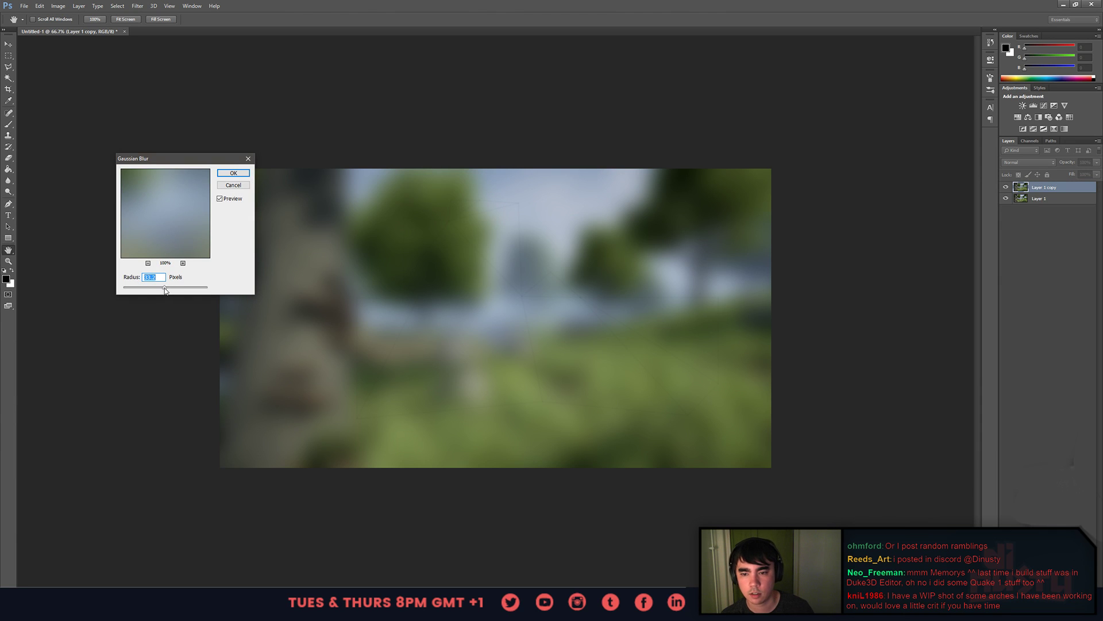
left_click_drag(165, 288, 159, 293)
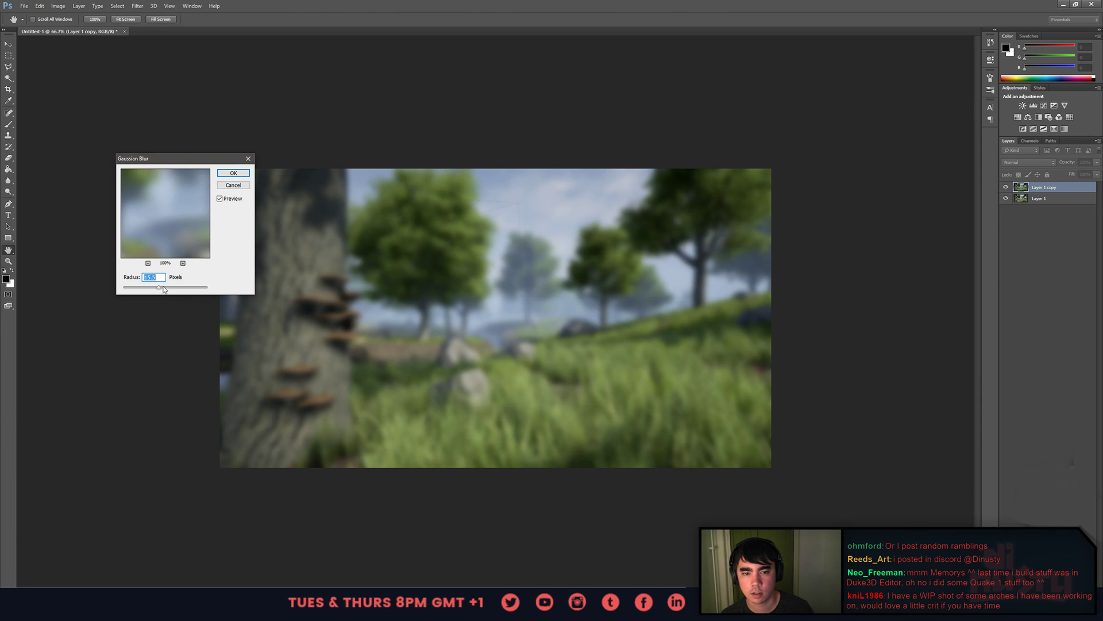
key("Down")
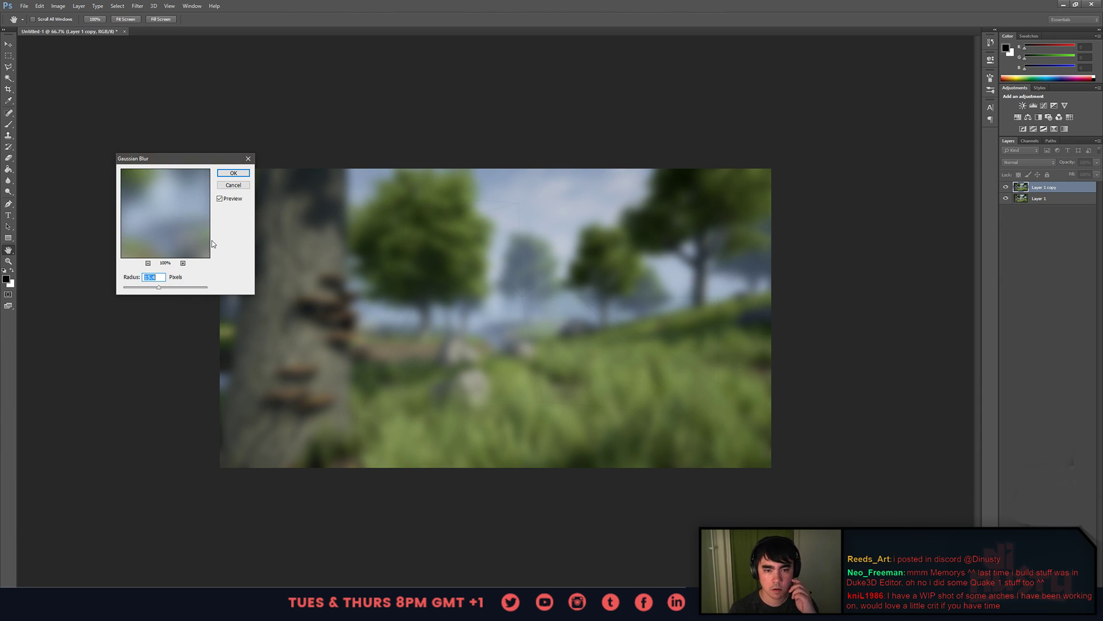
left_click_drag(159, 288, 148, 293)
key("Return")
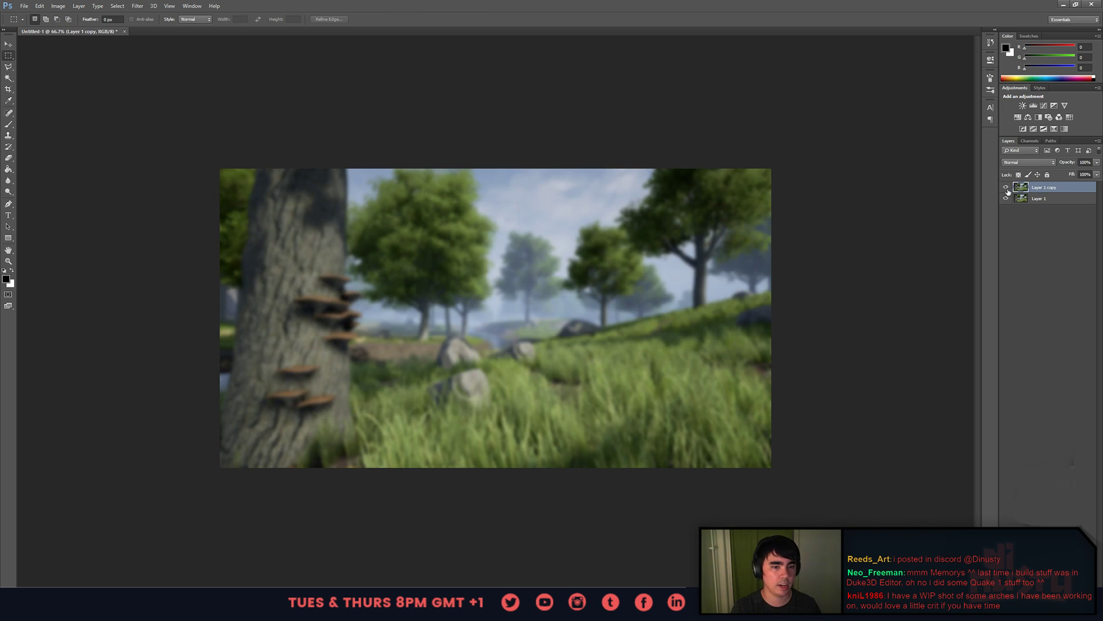
- Compare the blurred copy with the original by toggling its visibility, leave it hidden and view the image at 100%
left_click(1006, 189)
left_click(1007, 188)
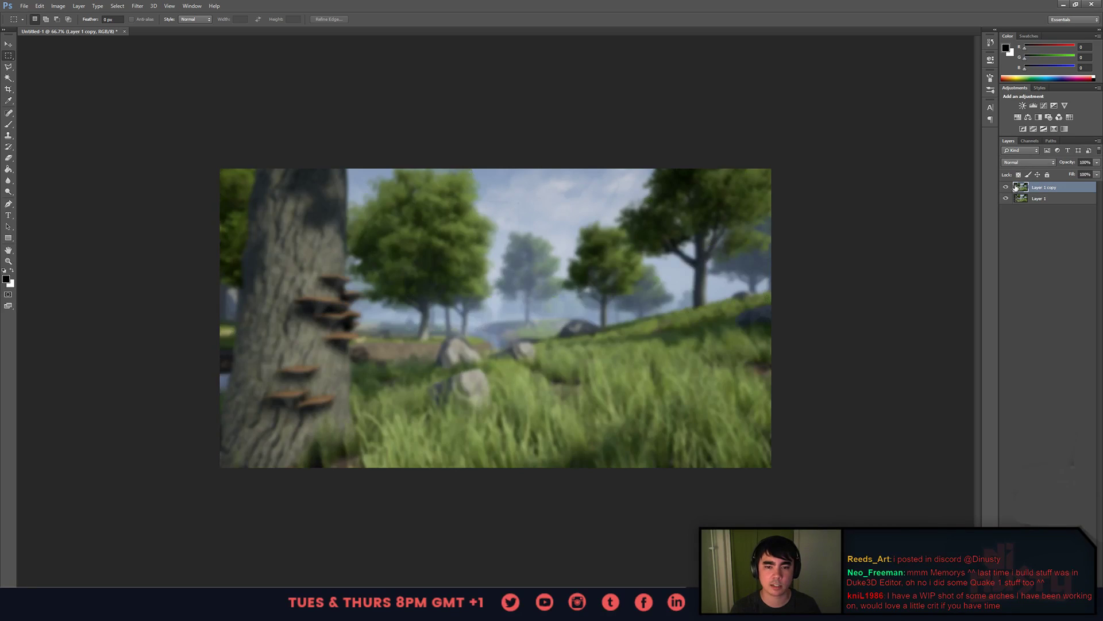
left_click(1006, 187)
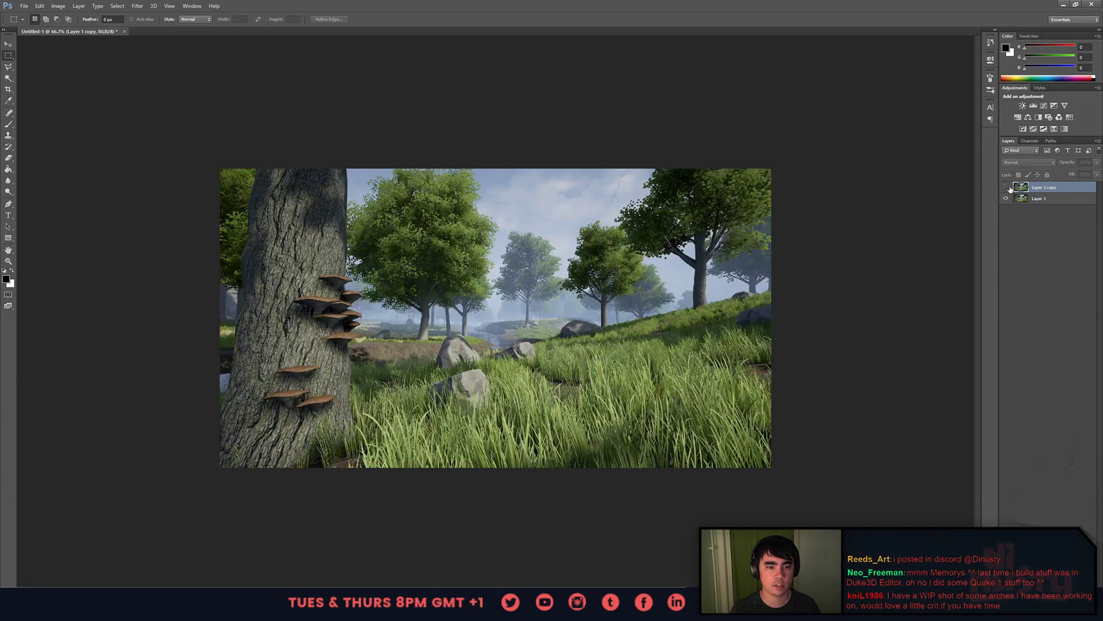
key("ctrl+1")
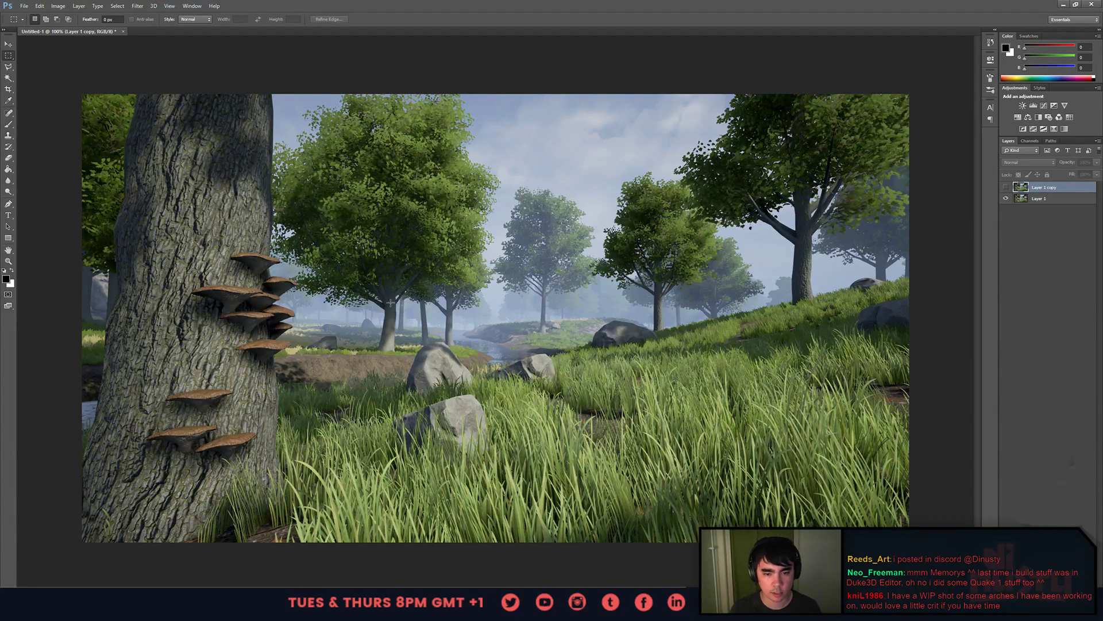
- Add an empty layer above the image, shrink the brush, and make and undo a test stroke near the background trees
key("ctrl+shift+alt+n")
key("b")
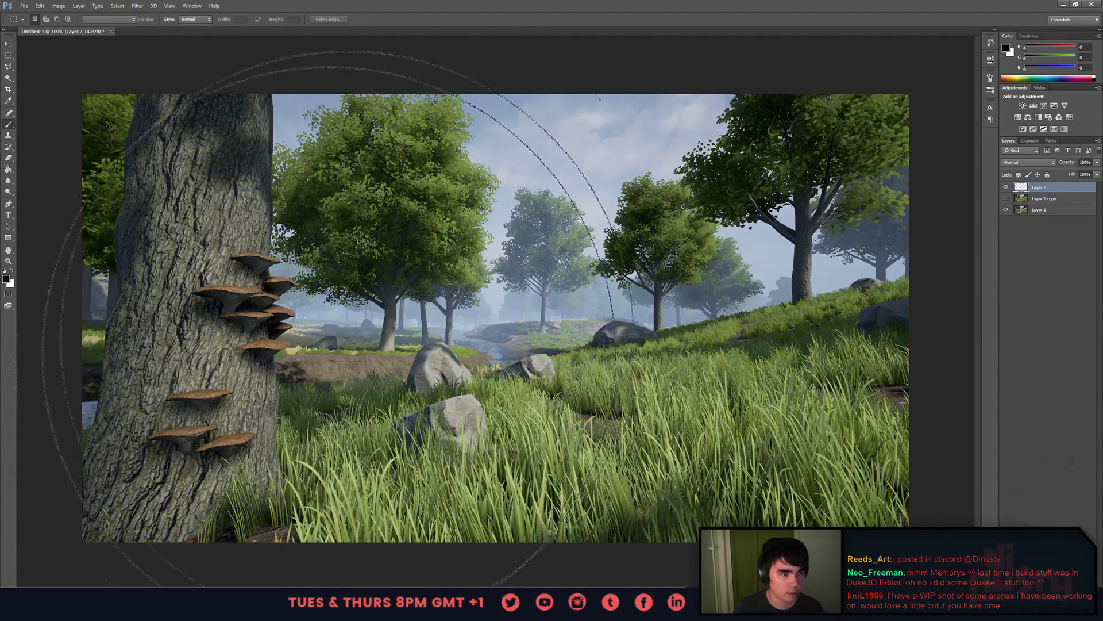
right_click_drag(479, 316, 173, 339, "alt")
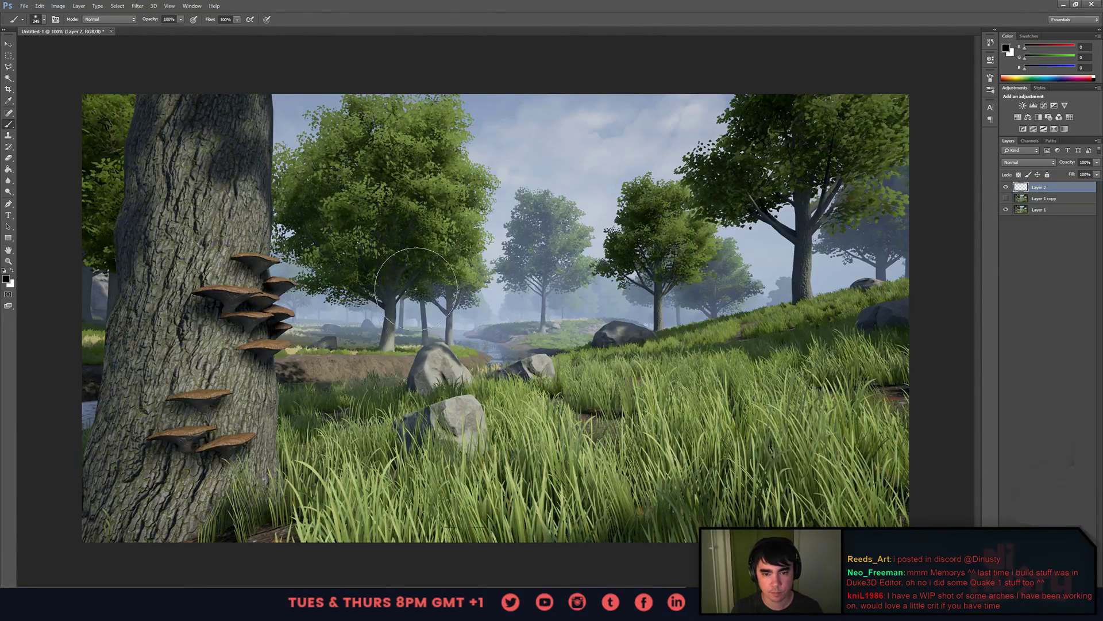
left_click_drag(417, 307, 415, 292)
key("ctrl+z")
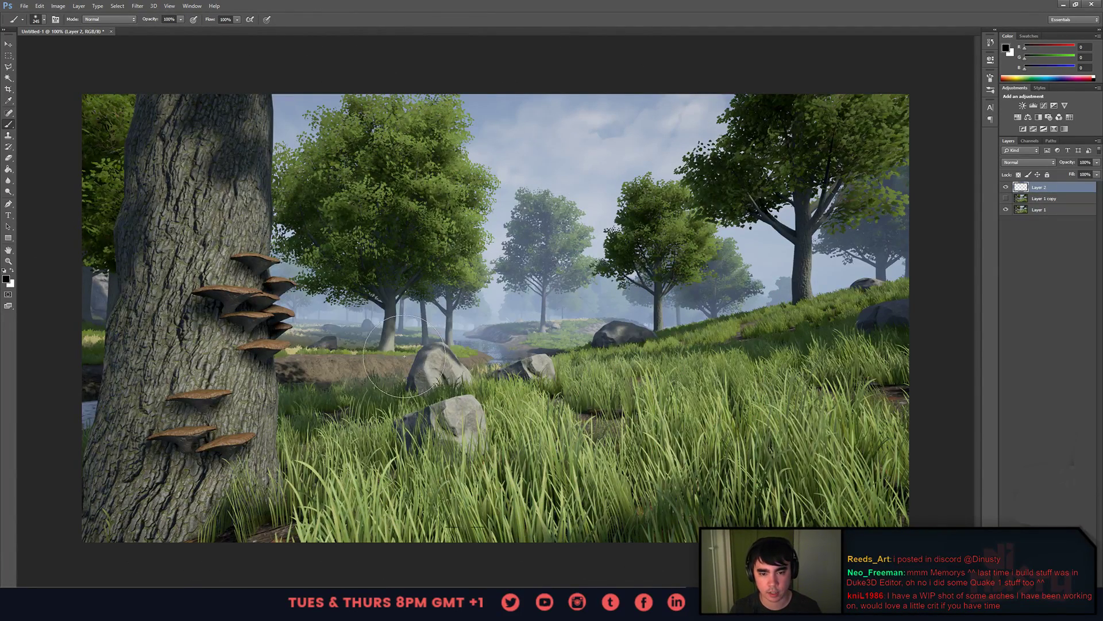
- Set the foreground colour to pure red (ff0000)
key("x")
left_click(9, 282)
left_click(567, 178)
left_click_drag(600, 227, 601, 176)
left_click(532, 155)
left_click_drag(602, 246, 613, 133)
left_click(600, 251)
left_click(681, 136)
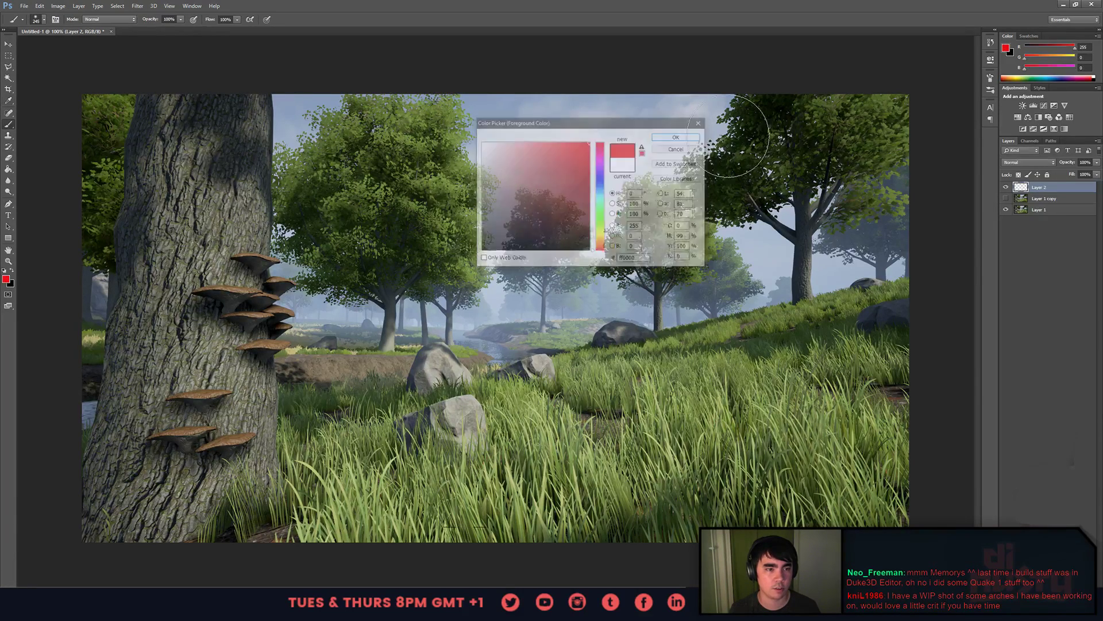
- Paint a soft red spot over the tree trunks and rock beside the stream, and set its layer's opacity to 48%
left_click_drag(446, 316, 429, 326)
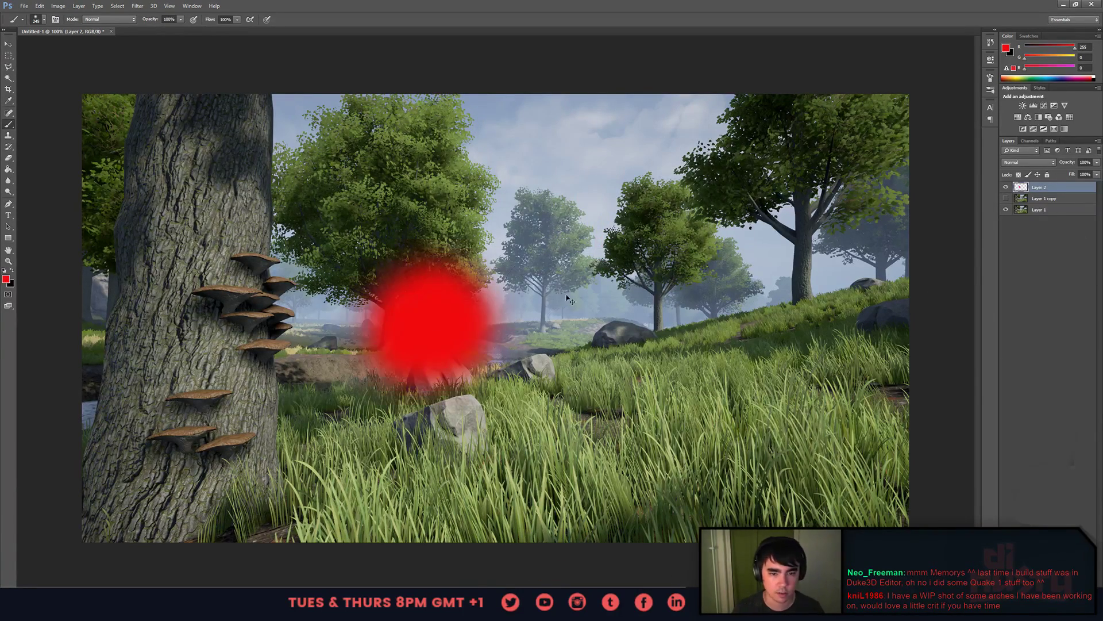
key("ctrl+z")
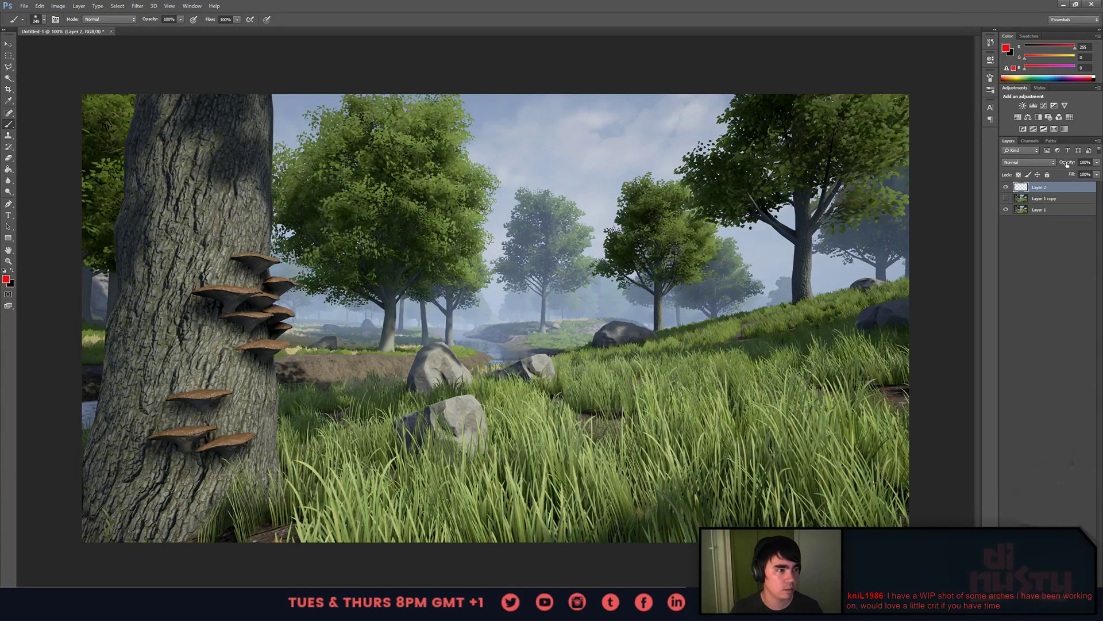
left_click_drag(1065, 164, 1020, 167)
mouse_move(466, 328)
left_mouse_down()
mouse_move(437, 322)
mouse_move(448, 310)
left_mouse_up()
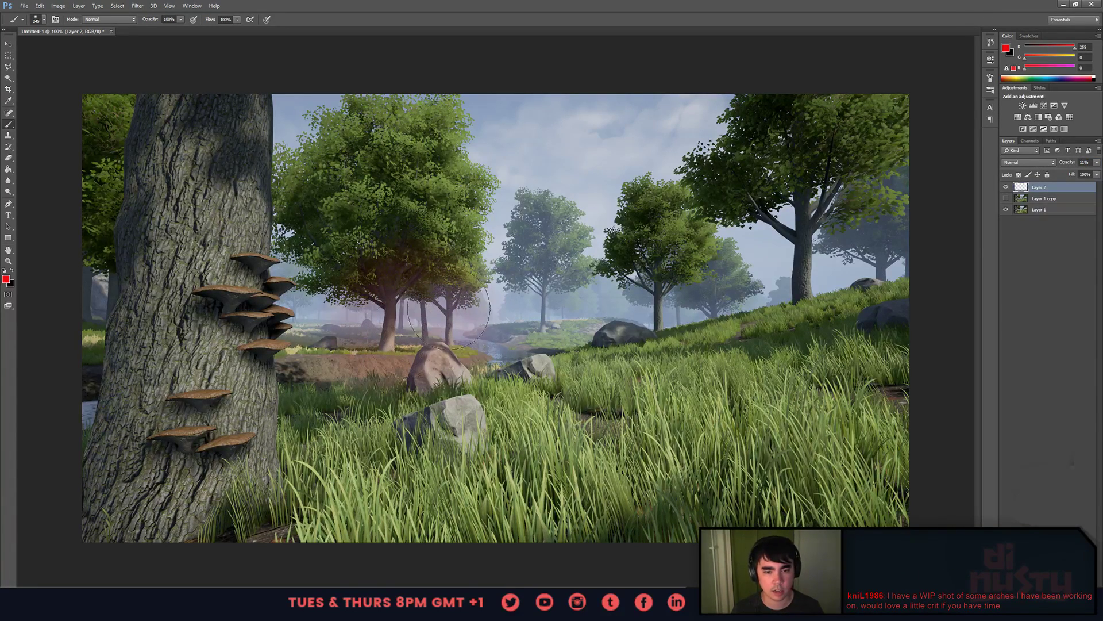
left_click_drag(1066, 163, 1087, 164)
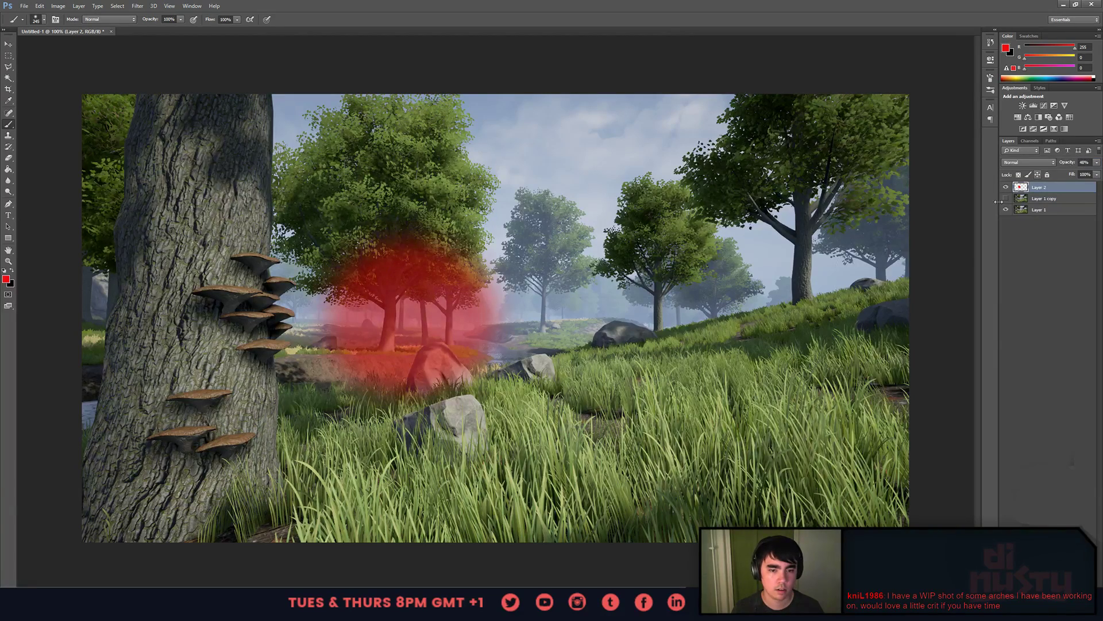
- Shrink the brush, try a red stroke from the spot along the misty horizon, and undo the last stroke
right_click_drag(482, 304, 436, 308, "alt")
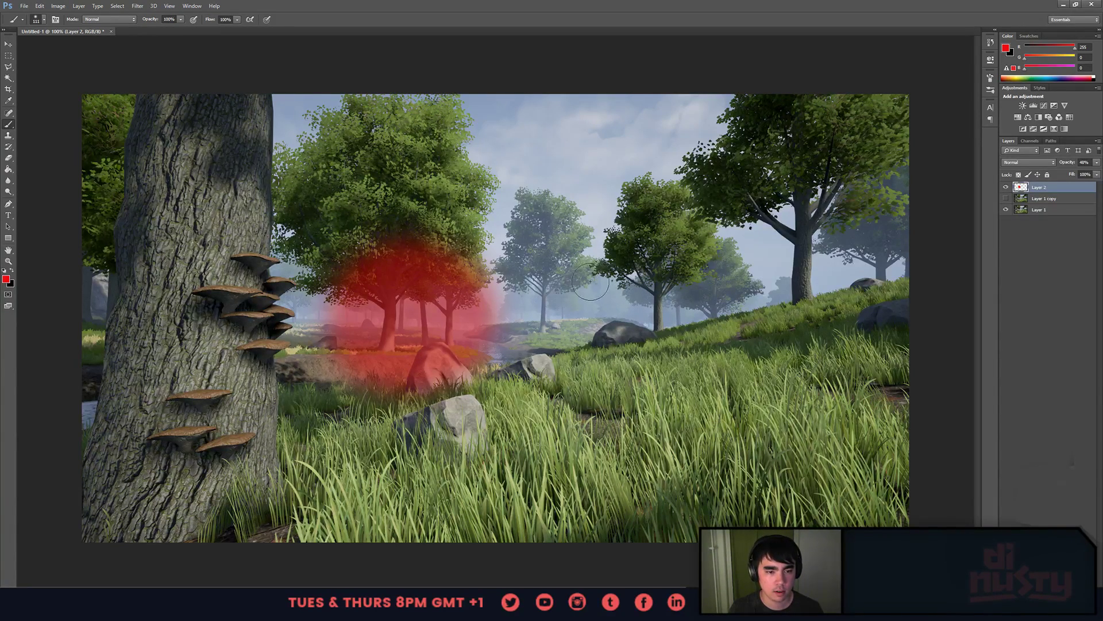
mouse_move(501, 313)
left_mouse_down()
mouse_move(592, 276)
mouse_move(679, 313)
left_mouse_up()
key("ctrl+z")
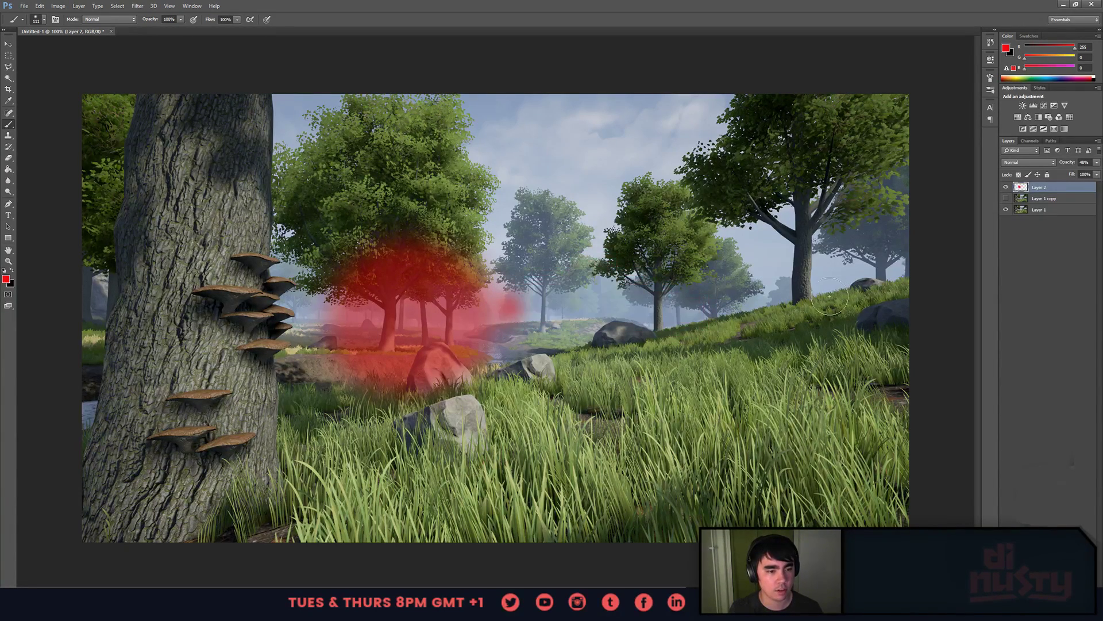
- Try and undo a red stroke along the hillside, add an empty layer above the blurred copy, and shrink the brush
left_click_drag(827, 287, 518, 305)
key("ctrl+z")
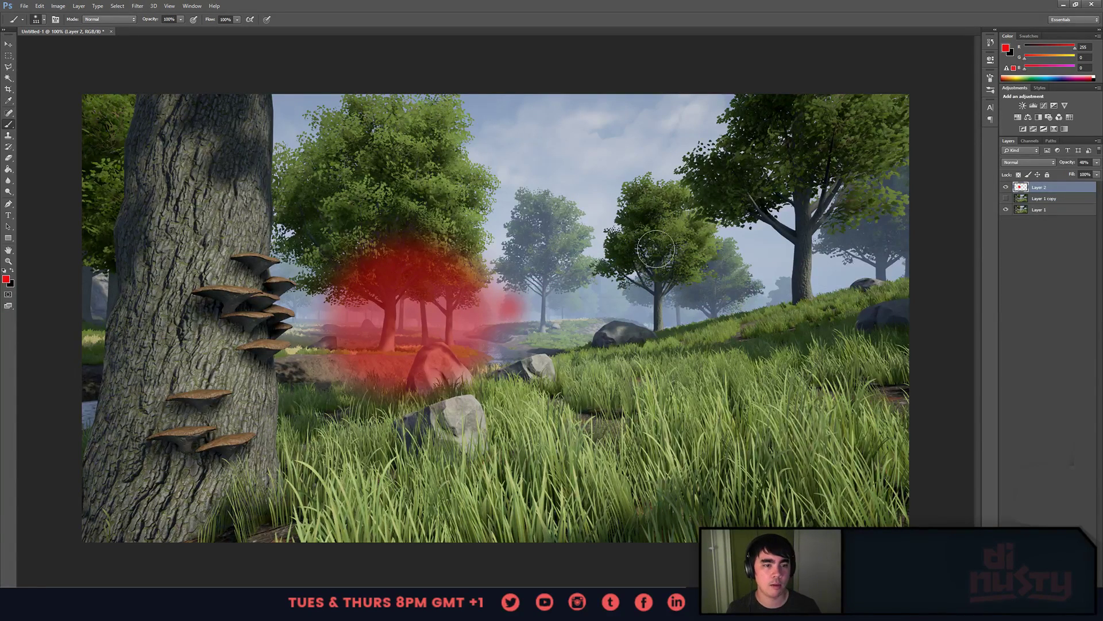
left_click(1060, 211)
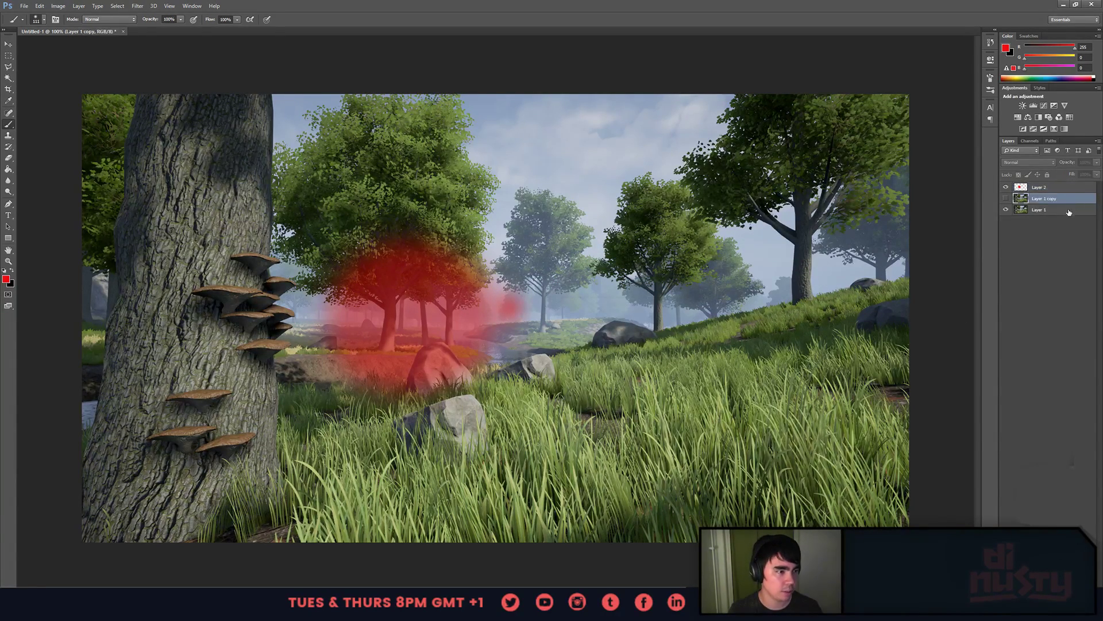
key("alt+bracketright")
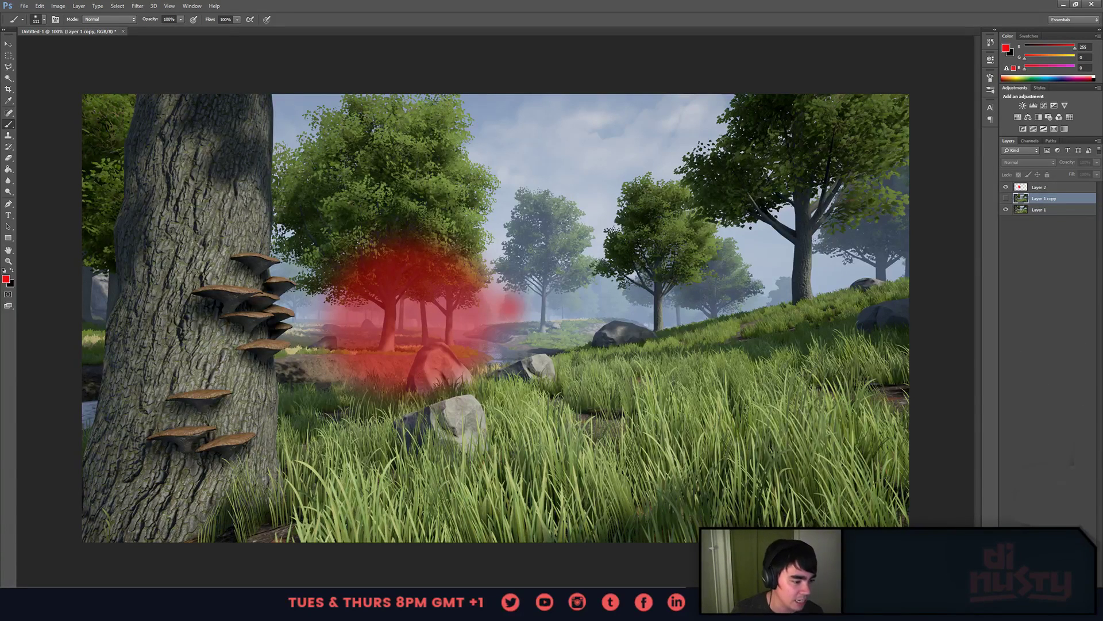
key("ctrl+shift+alt+n")
right_click_drag(555, 339, 537, 345, "alt")
mouse_move(543, 301)
right_mouse_down("alt")
mouse_move(532, 302)
mouse_move(543, 301)
right_mouse_up("alt")
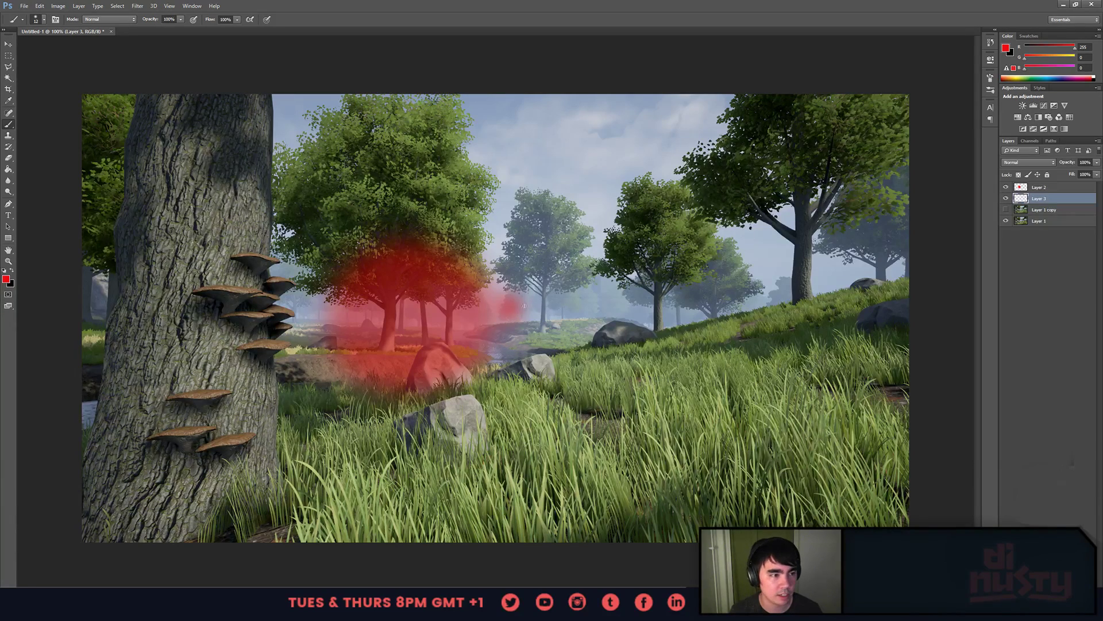
- Try red lines from the red spot up across the tree canopies, scribble beneath the line, and undo all of these strokes
mouse_move(466, 331)
left_mouse_down()
mouse_move(528, 308)
mouse_move(727, 183)
mouse_move(958, 98)
left_mouse_up()
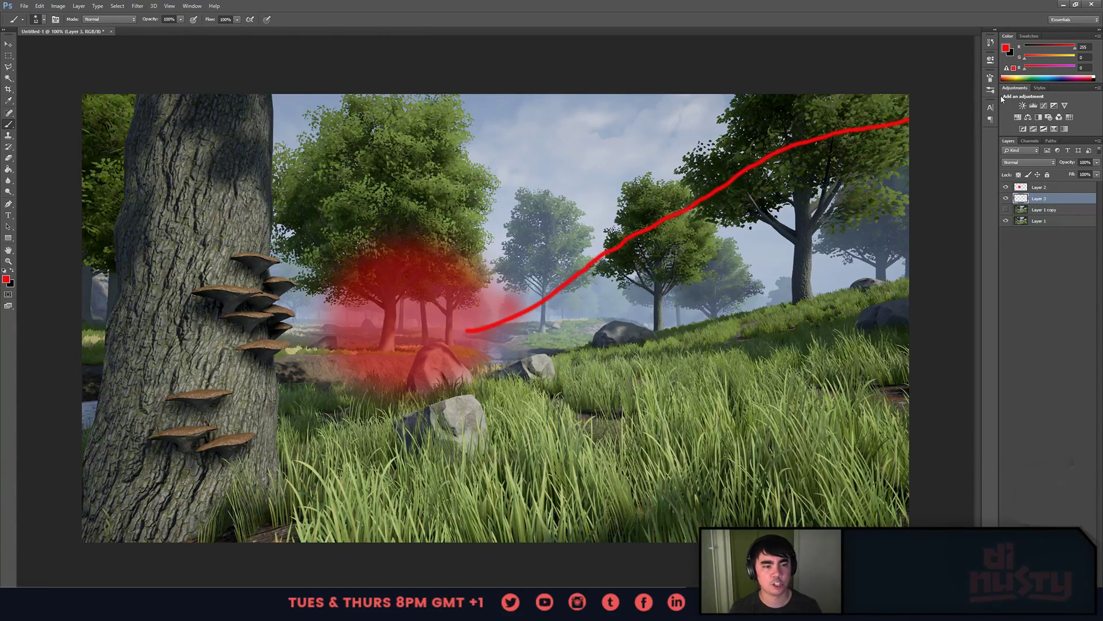
key("ctrl+z")
mouse_move(446, 318)
left_mouse_down()
mouse_move(650, 168)
mouse_move(878, 110)
left_mouse_up()
key("ctrl+z")
key("ctrl+z")
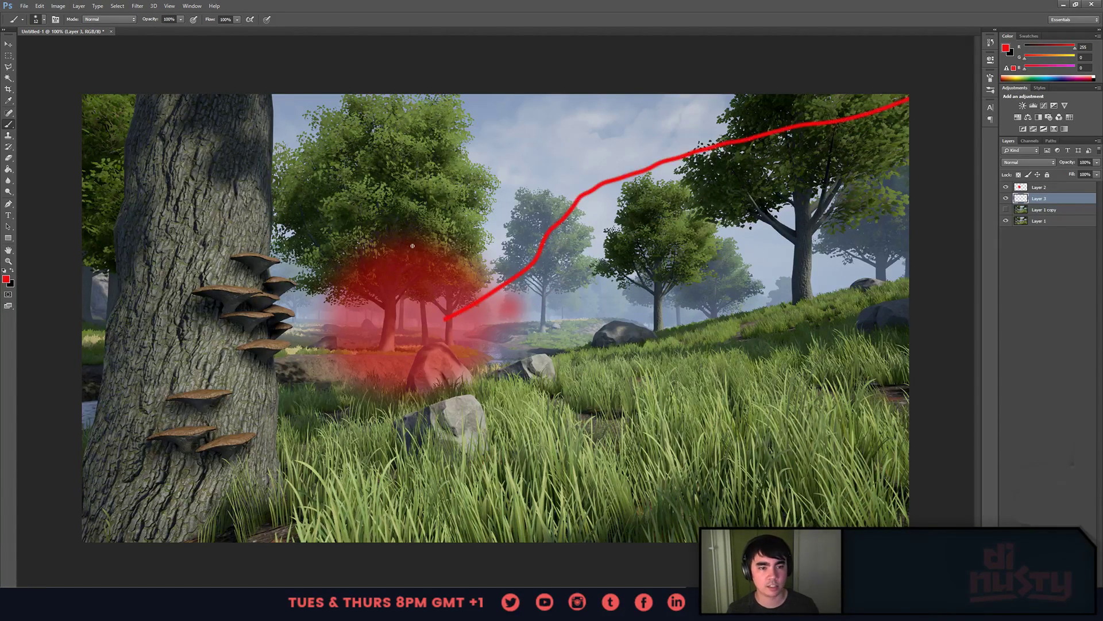
mouse_move(621, 177)
left_mouse_down()
mouse_move(574, 201)
mouse_move(603, 239)
mouse_move(595, 248)
left_mouse_up()
left_click_drag(661, 170, 704, 180)
key("ctrl+alt+z")
key("ctrl+alt+z")
key("ctrl+alt+z")
key("ctrl+alt+z")
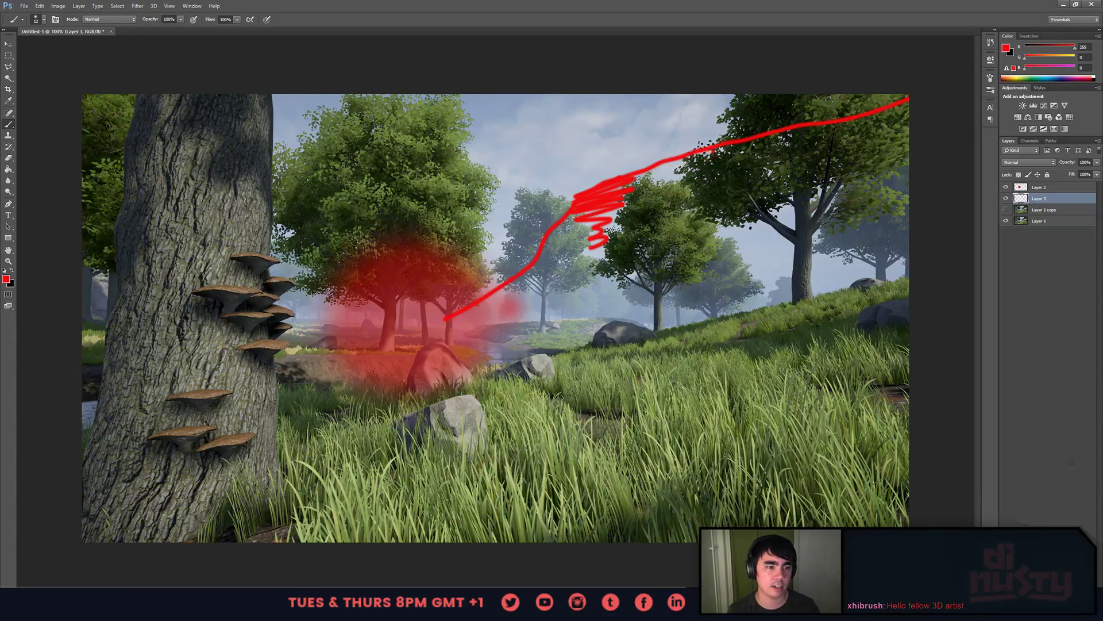
key("ctrl+alt+z")
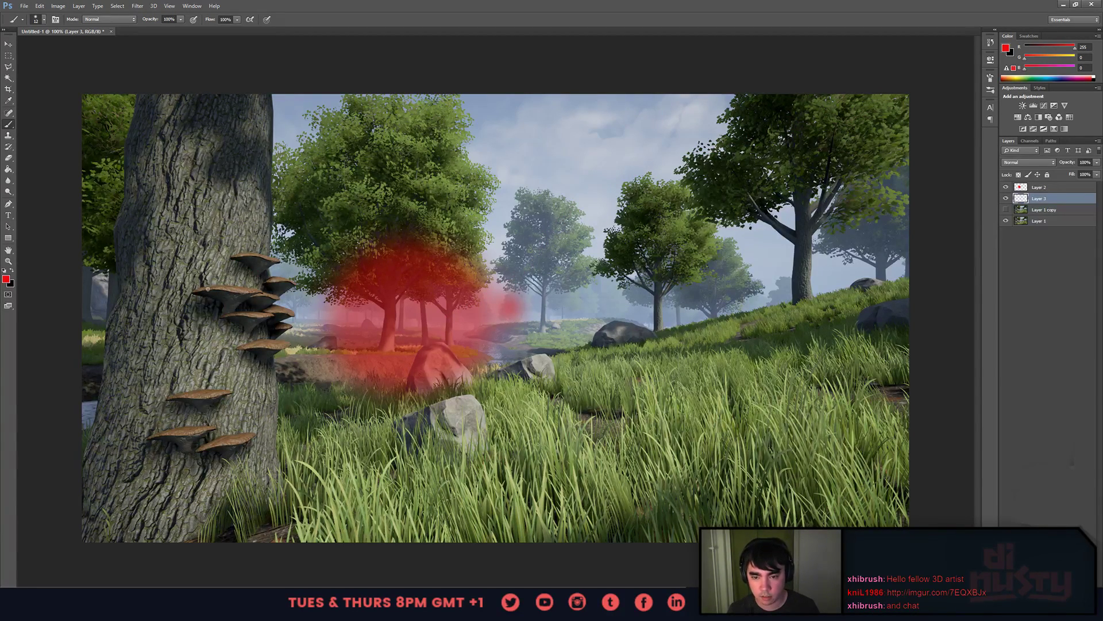
- Make and undo a short stroke over the trunk's mushrooms, and delete the layer holding the red spot
left_click_drag(208, 289, 259, 313)
key("ctrl+alt+z")
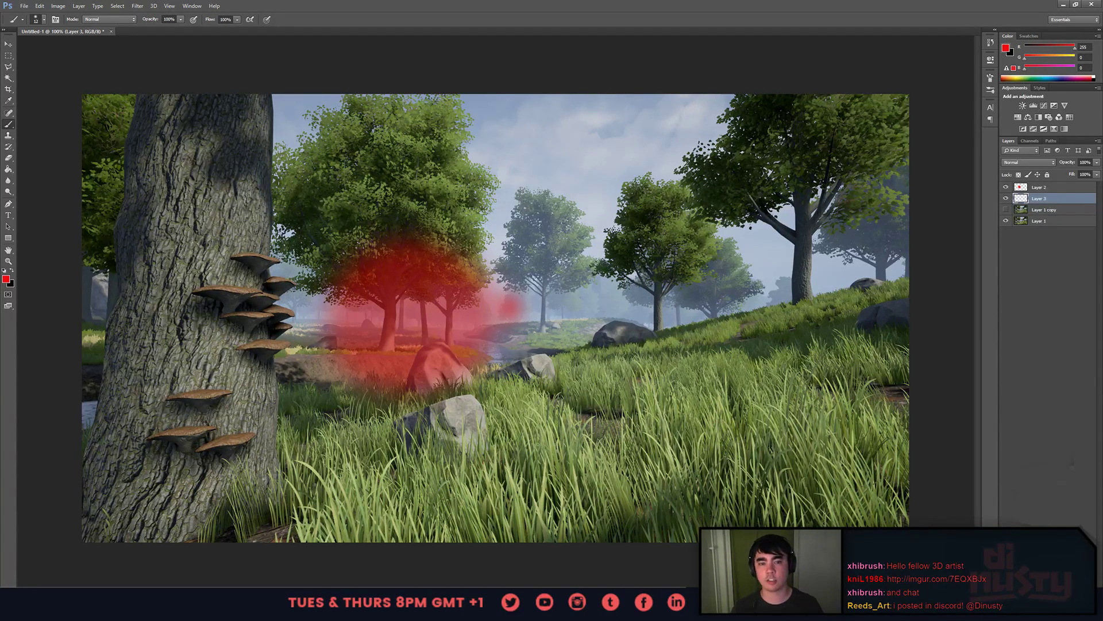
left_click(1042, 188)
key("Delete")
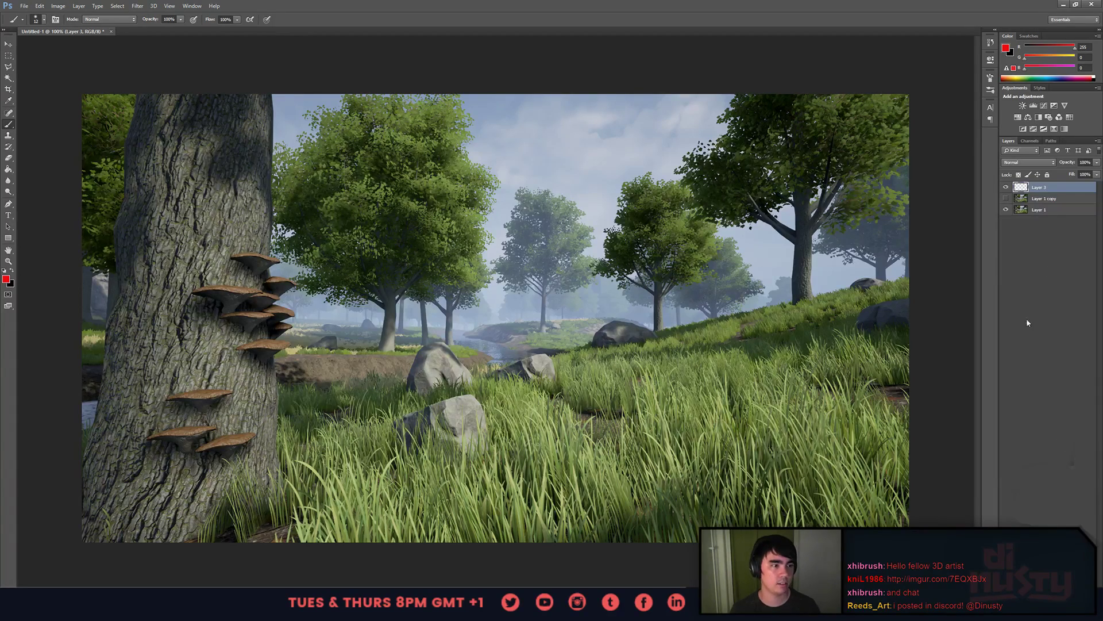
left_click(1073, 612)
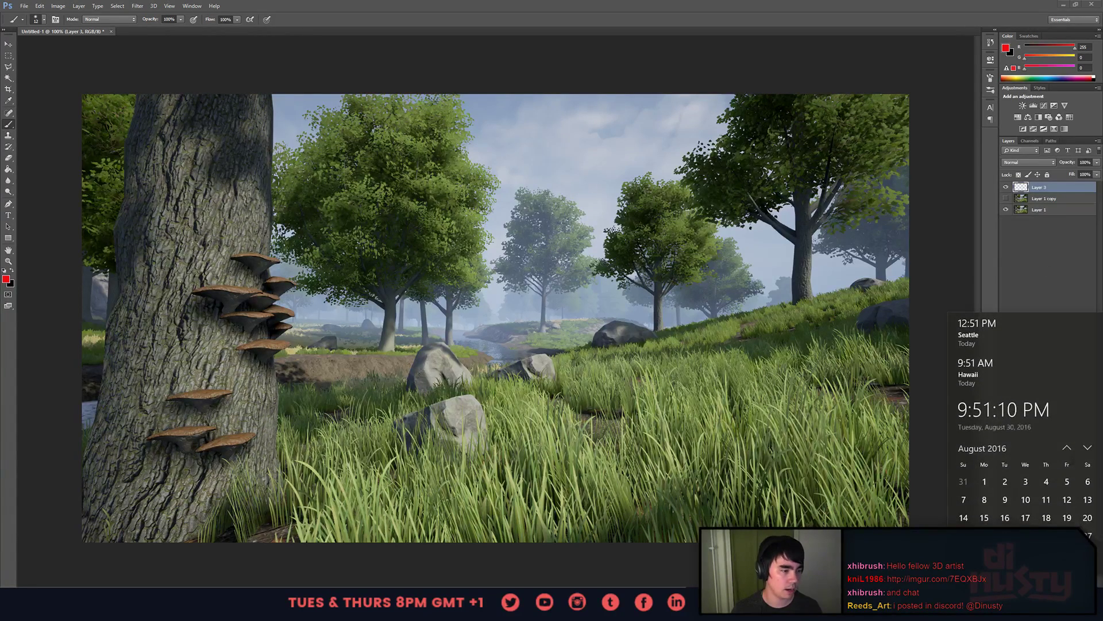
left_click(1057, 329)
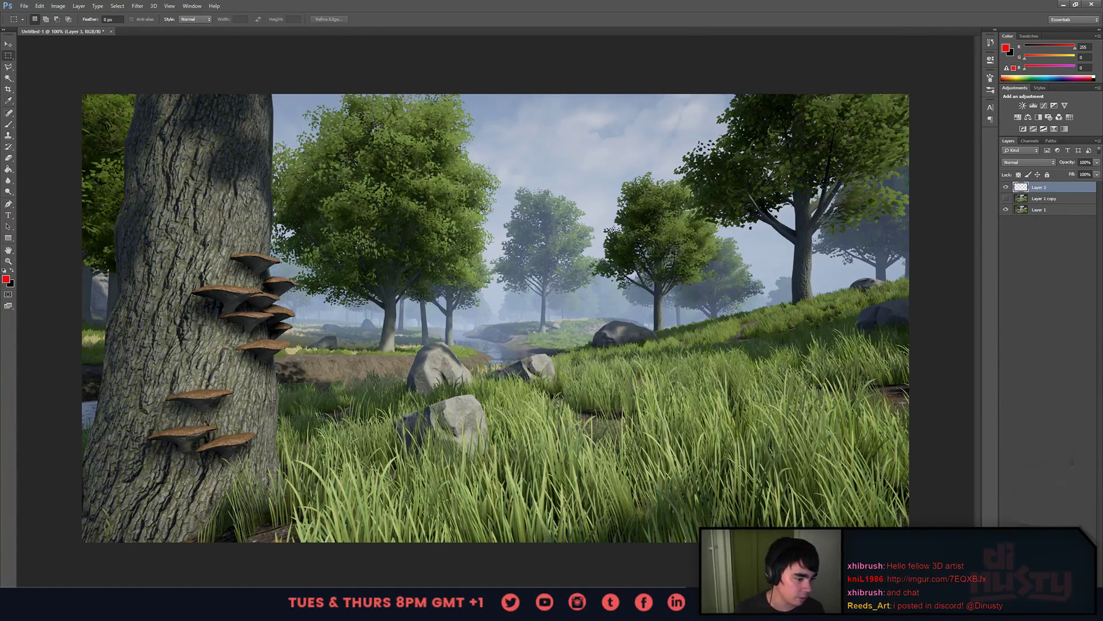
- Delete the leftover empty layer, briefly show and hide the blurred copy, and add a new empty layer above it for brushwork
key("Delete")
left_click(1005, 187)
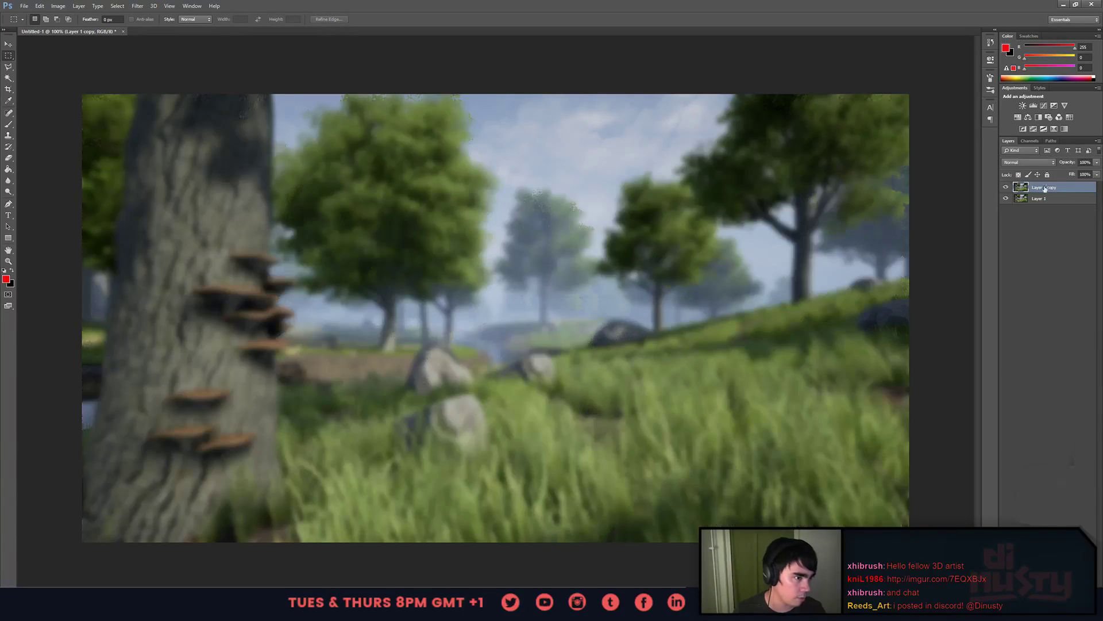
left_click(1005, 187)
key("b")
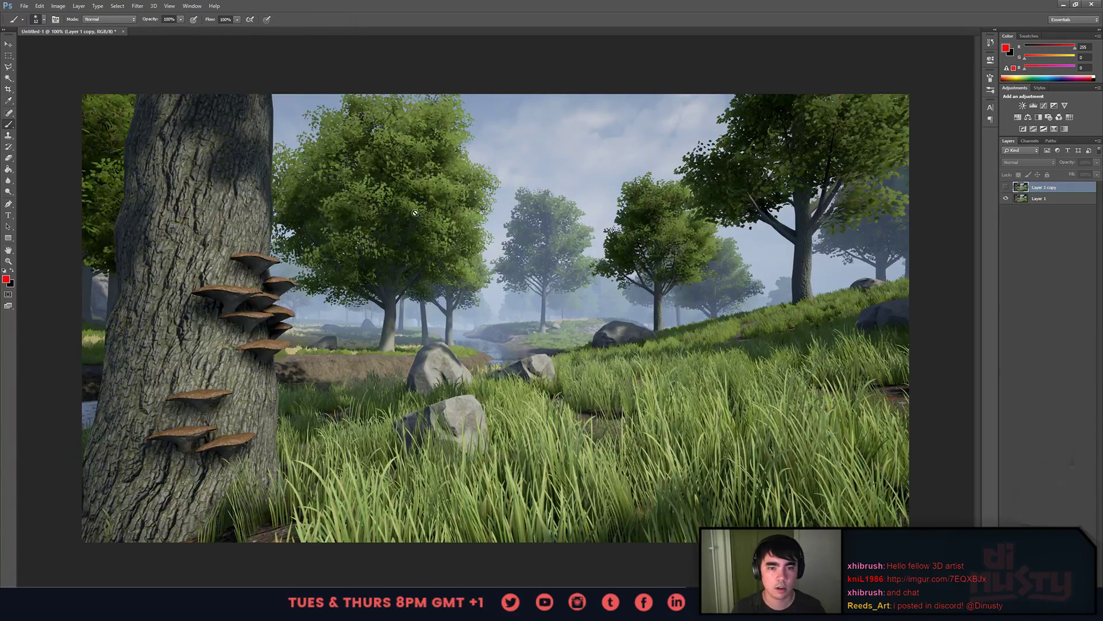
key("ctrl+shift+alt+n")
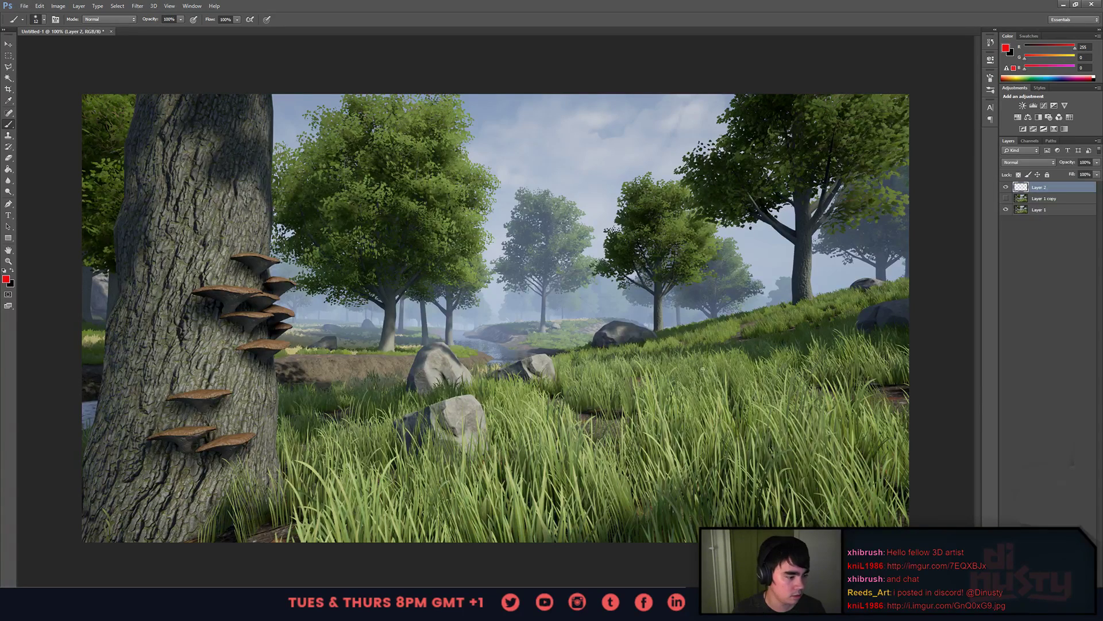
right_click(562, 305, "ctrl")
left_click(546, 60)
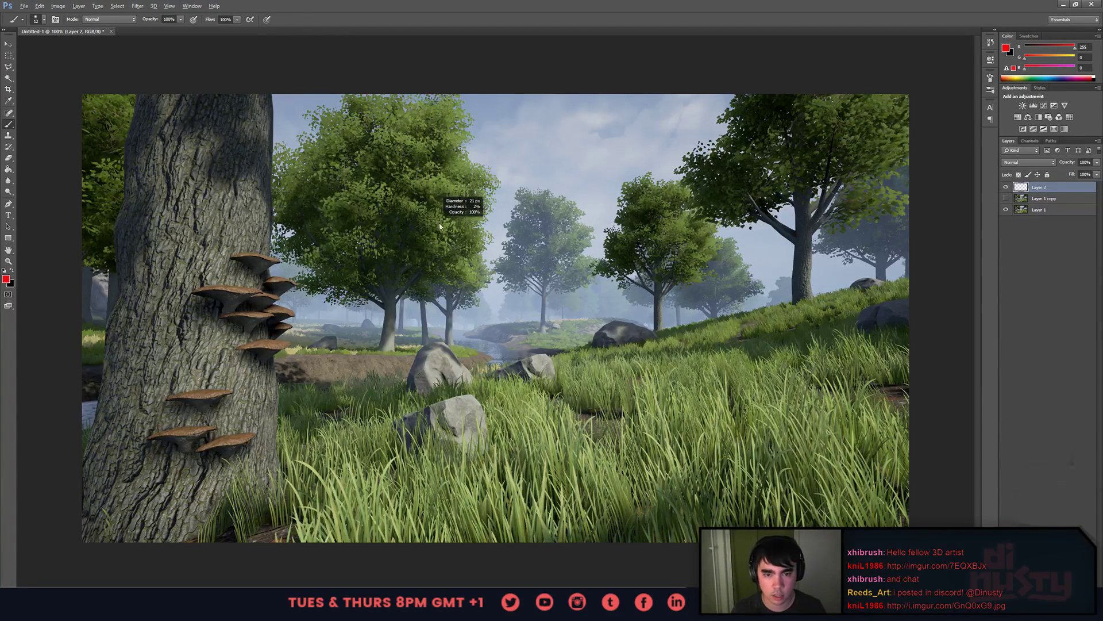
- Try soft red strokes at different brush sizes over the large tree's canopy and undo them
right_click_drag(440, 224, 450, 225, "alt")
mouse_move(401, 233)
left_mouse_down()
mouse_move(385, 243)
mouse_move(389, 281)
left_mouse_up()
key("ctrl+z")
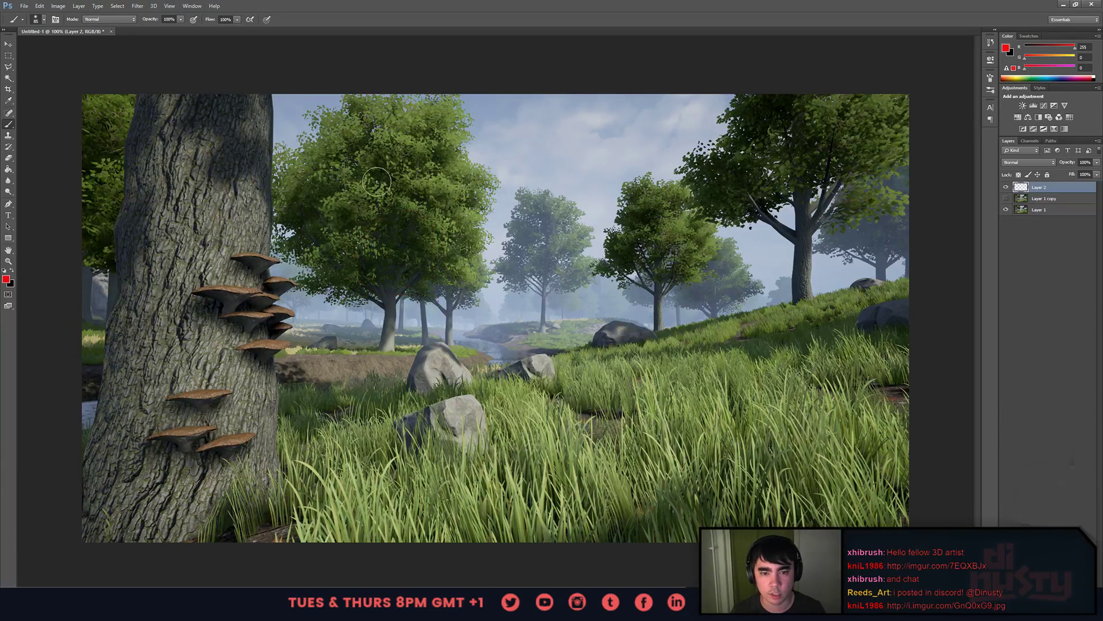
right_click_drag(377, 181, 411, 183, "alt")
left_click_drag(377, 147, 469, 168)
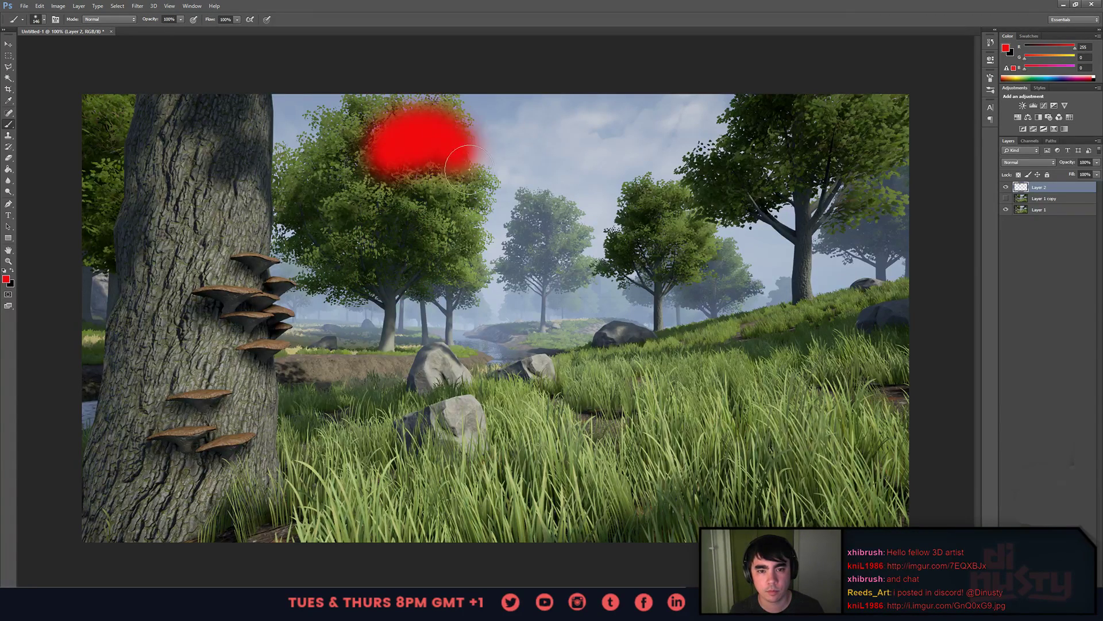
mouse_move(396, 133)
left_mouse_down()
mouse_move(333, 130)
mouse_move(293, 190)
left_mouse_up()
key("ctrl+z")
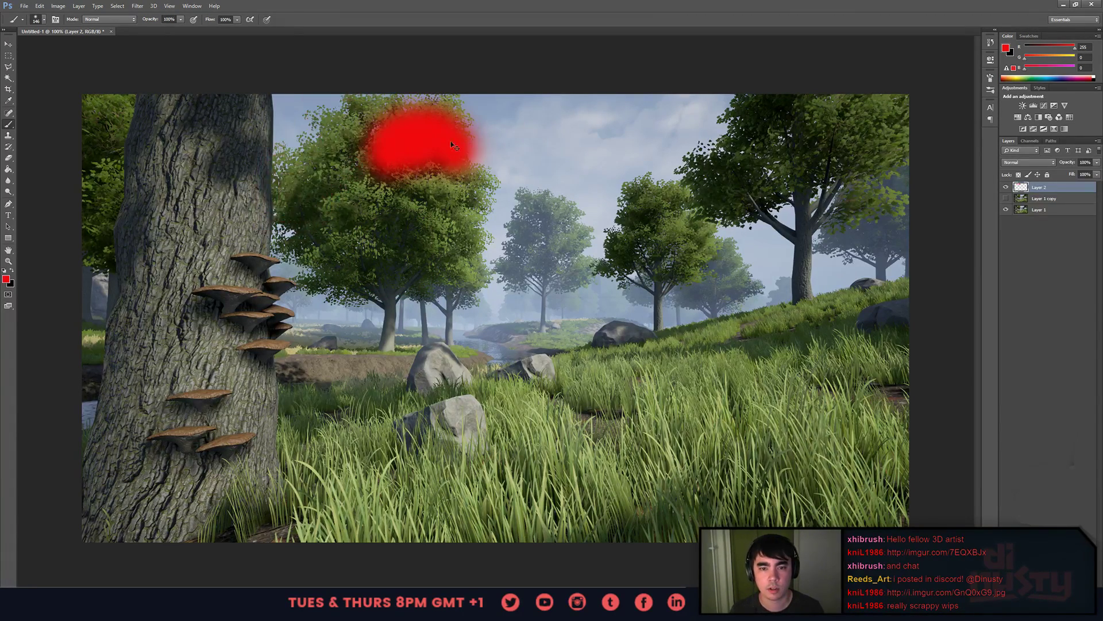
key("ctrl+z")
right_click_drag(454, 138, 420, 137, "alt")
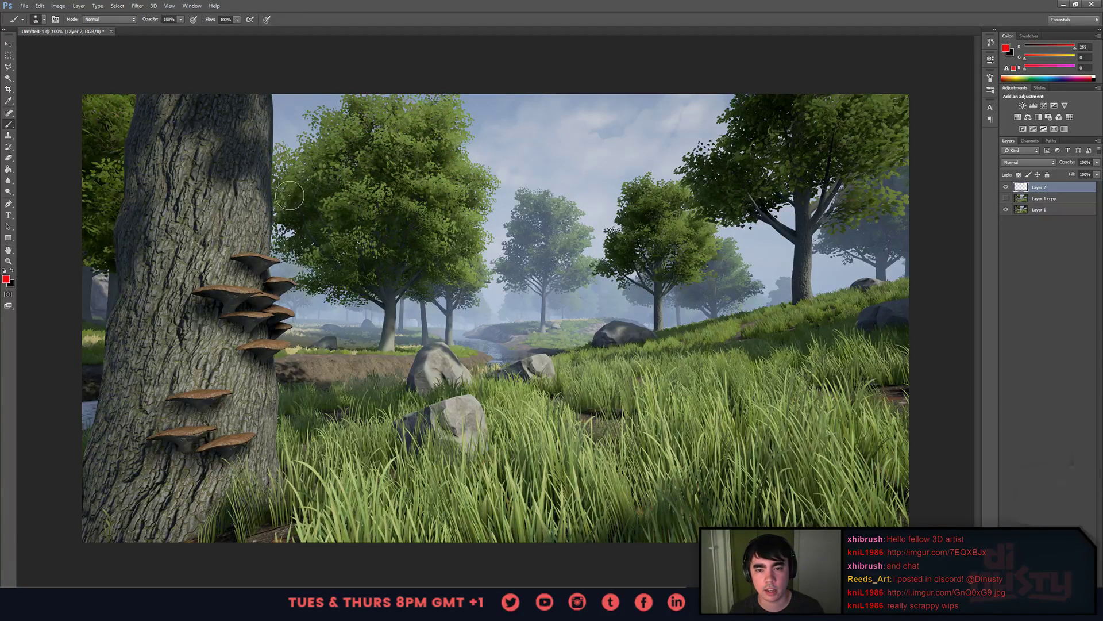
- Show the blurred copy, shrink the brush, and paint curved red strokes along the lit upper edges of the large tree's leaf clusters
left_click(1005, 199)
right_click_drag(339, 167, 316, 168, "alt")
left_click_drag(306, 170, 374, 129)
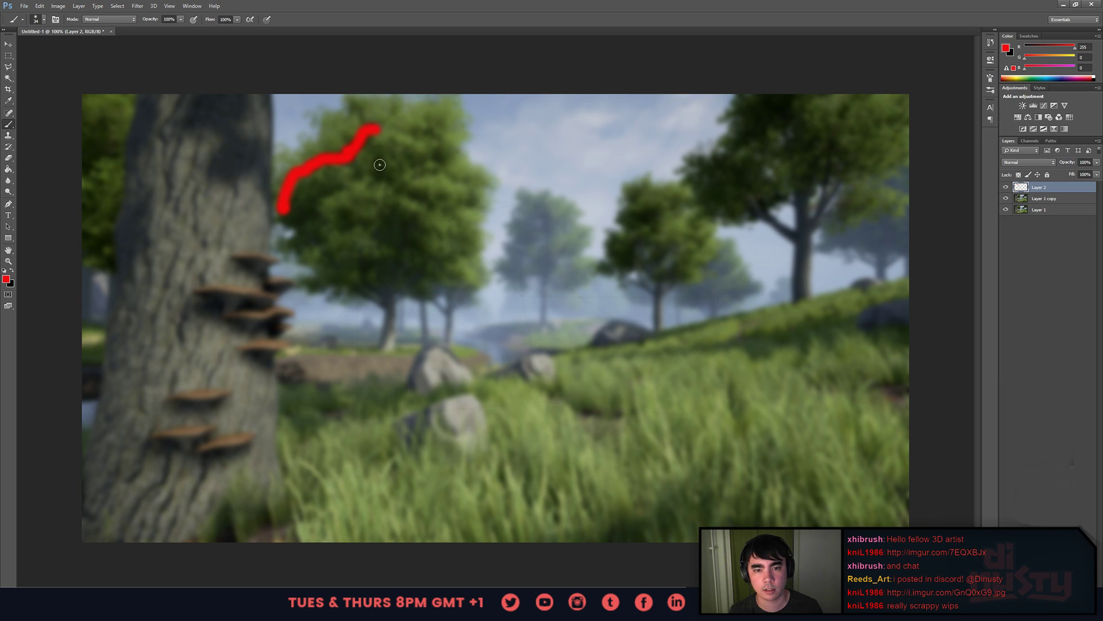
left_click_drag(317, 214, 386, 181)
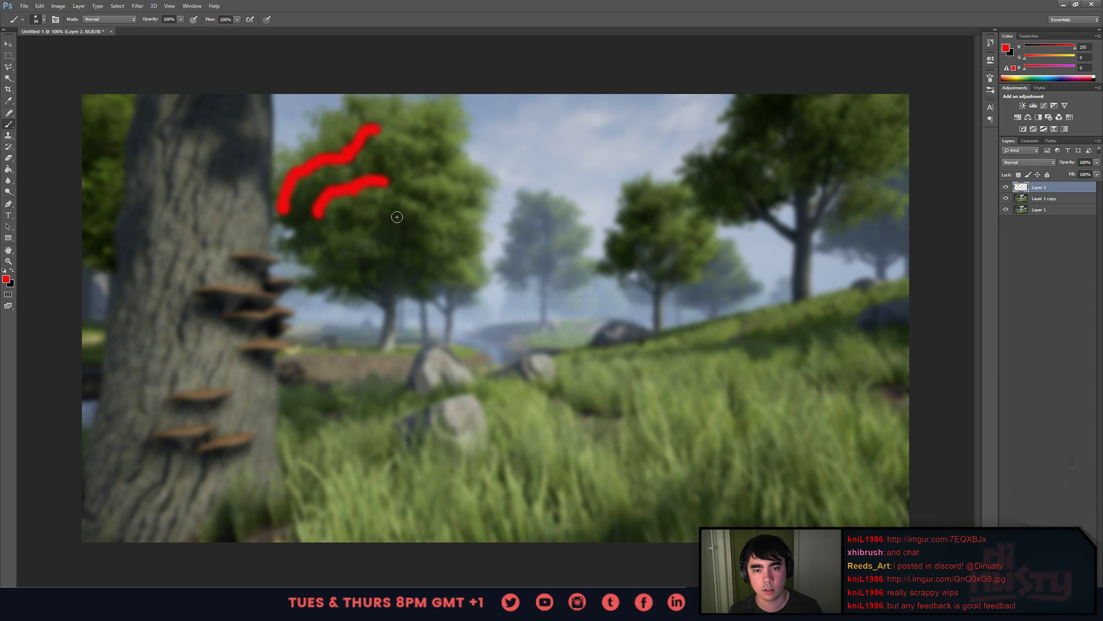
mouse_move(368, 241)
left_mouse_down()
mouse_move(327, 245)
mouse_move(307, 262)
left_mouse_up()
mouse_move(396, 184)
left_mouse_down()
mouse_move(442, 176)
mouse_move(477, 195)
mouse_move(456, 237)
mouse_move(473, 281)
left_mouse_up()
left_click(409, 204)
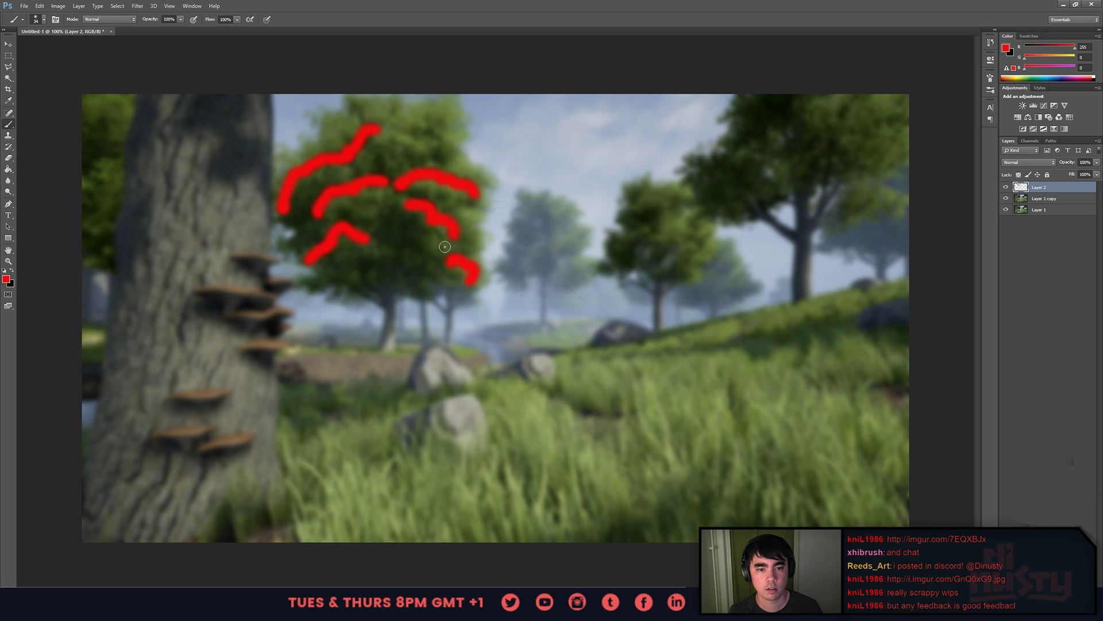
left_click_drag(481, 217, 484, 232)
left_click_drag(403, 117, 457, 138)
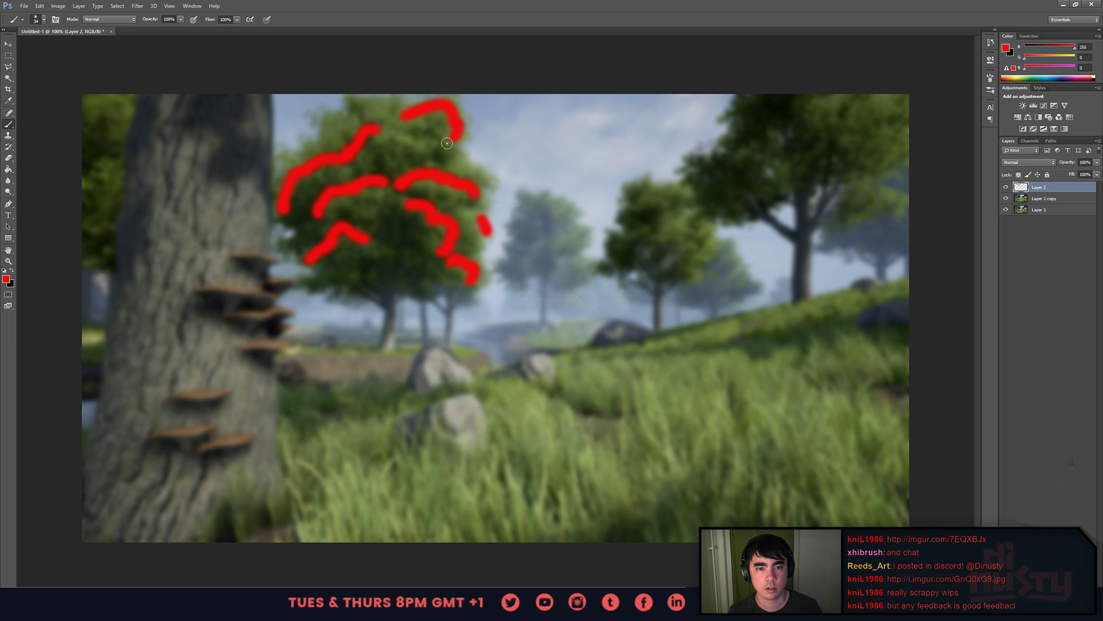
- Swap the foreground and background colours and set the foreground colour to a medium blue
left_click(11, 270)
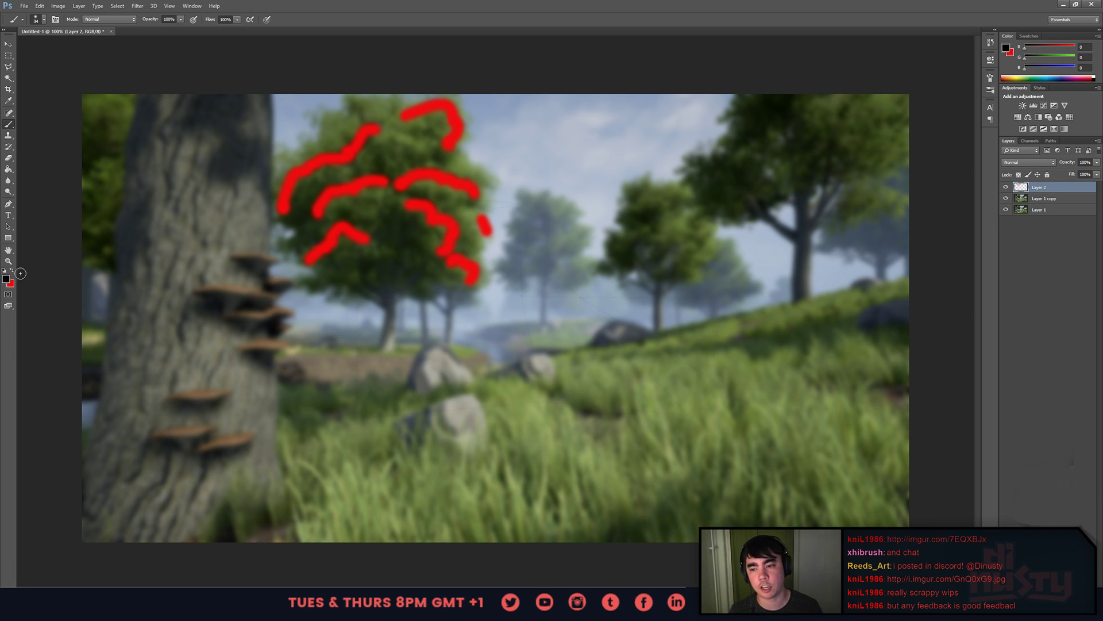
left_click(6, 278)
left_click_drag(600, 190, 600, 182)
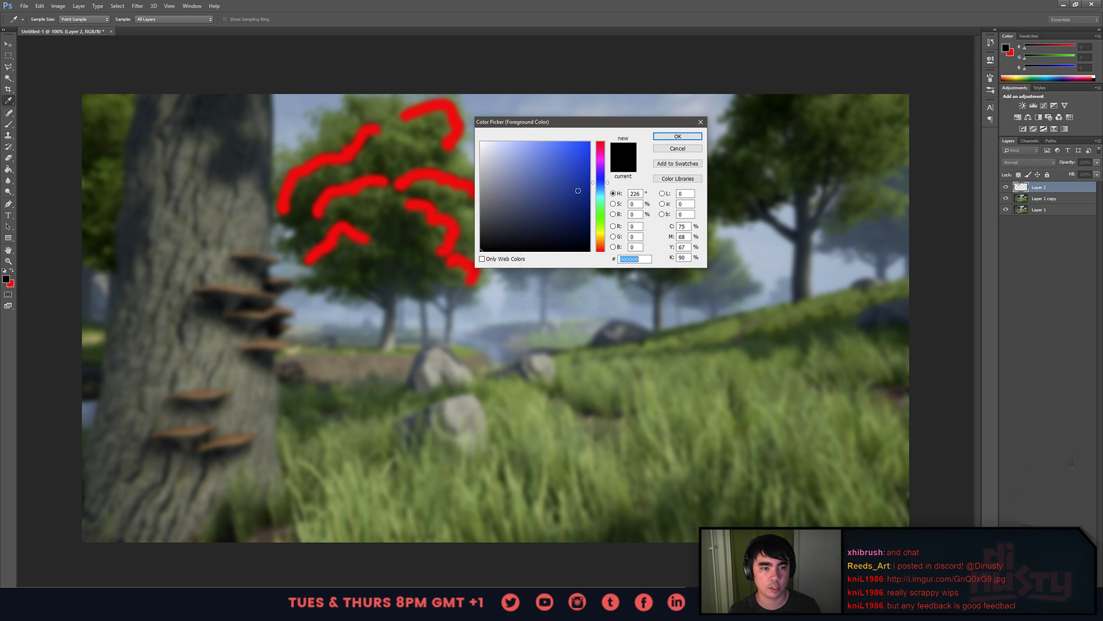
left_click(552, 165)
left_click(677, 136)
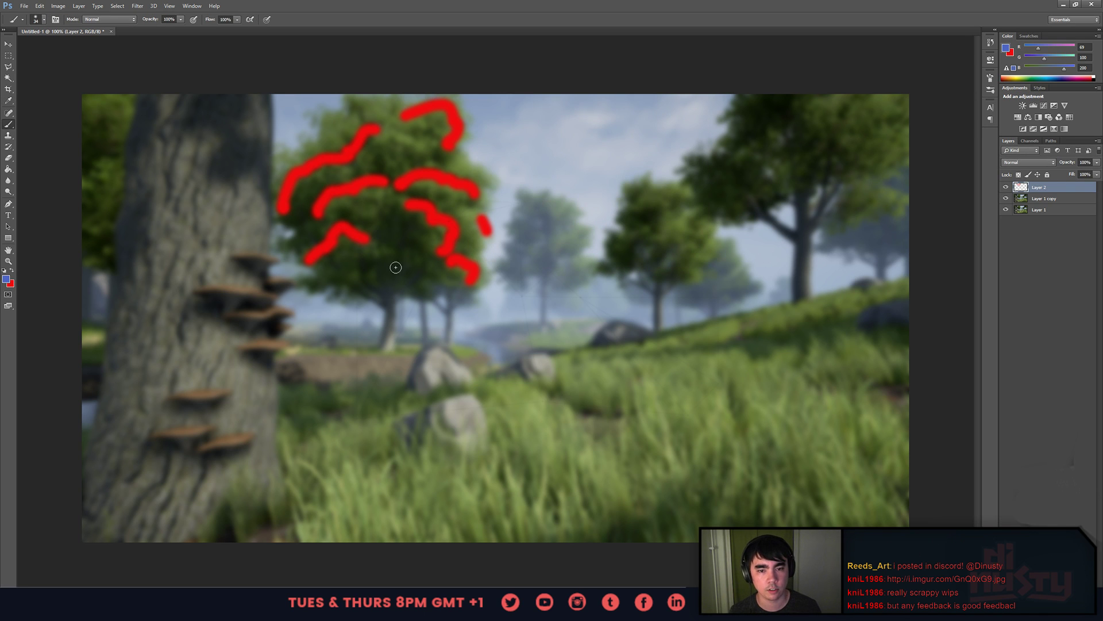
- Paint blue patches over the shaded areas beneath the red strokes in the large tree's canopy
mouse_move(375, 232)
left_mouse_down()
mouse_move(356, 216)
mouse_move(428, 250)
mouse_move(389, 266)
mouse_move(421, 279)
left_mouse_up()
left_click(302, 213)
left_click(375, 162)
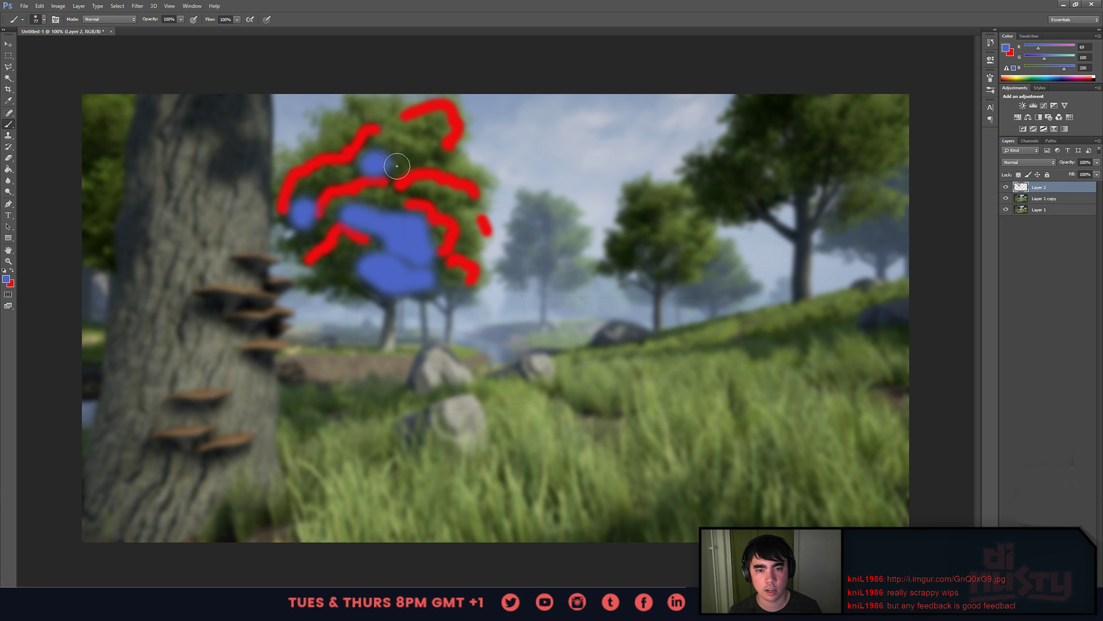
left_click(411, 145)
left_click_drag(416, 159, 425, 155)
left_click(469, 244)
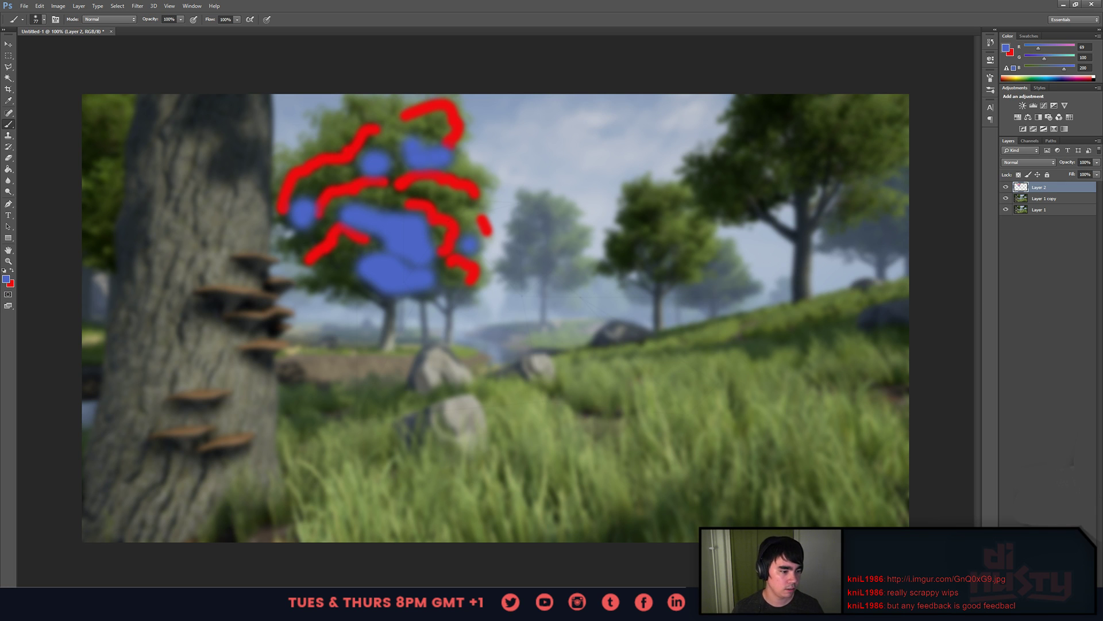
- Delete the painted layer, hide the blurred copy, and add a new empty layer above it
key("Delete")
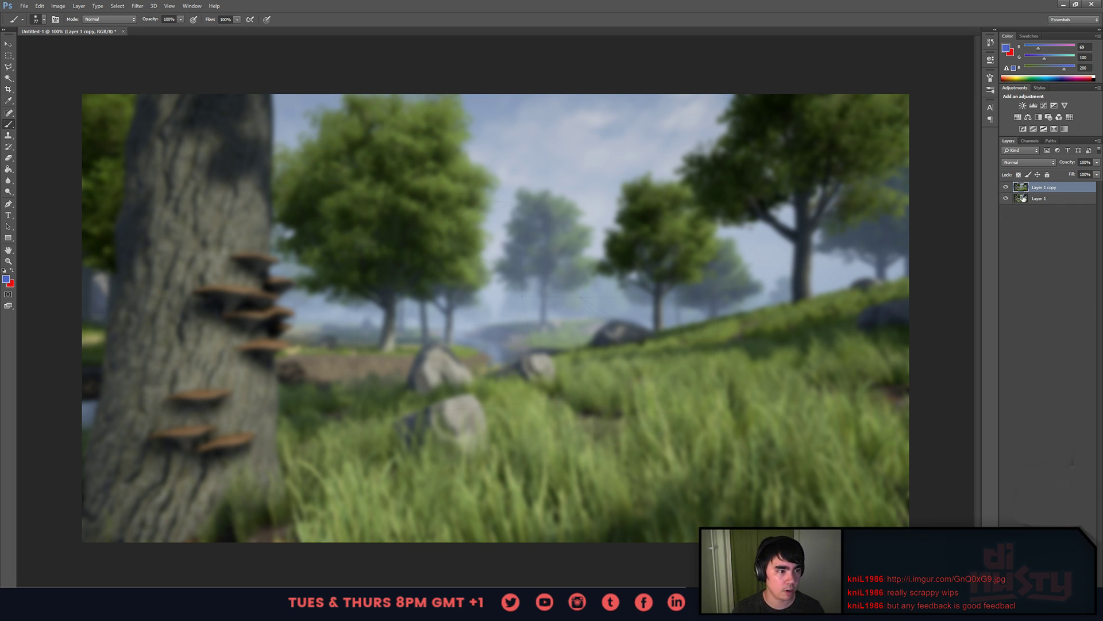
left_click(1006, 187)
key("ctrl+shift+alt+n")
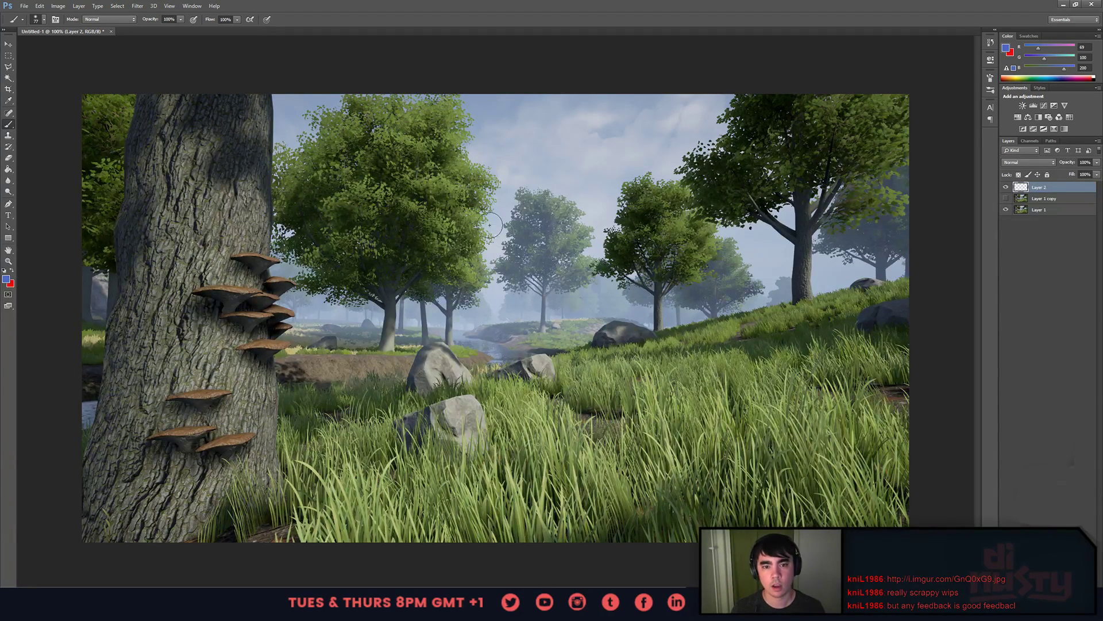
- Examine the leaf clusters, lower branches and trunk of the large tree at close range
right_click(407, 216)
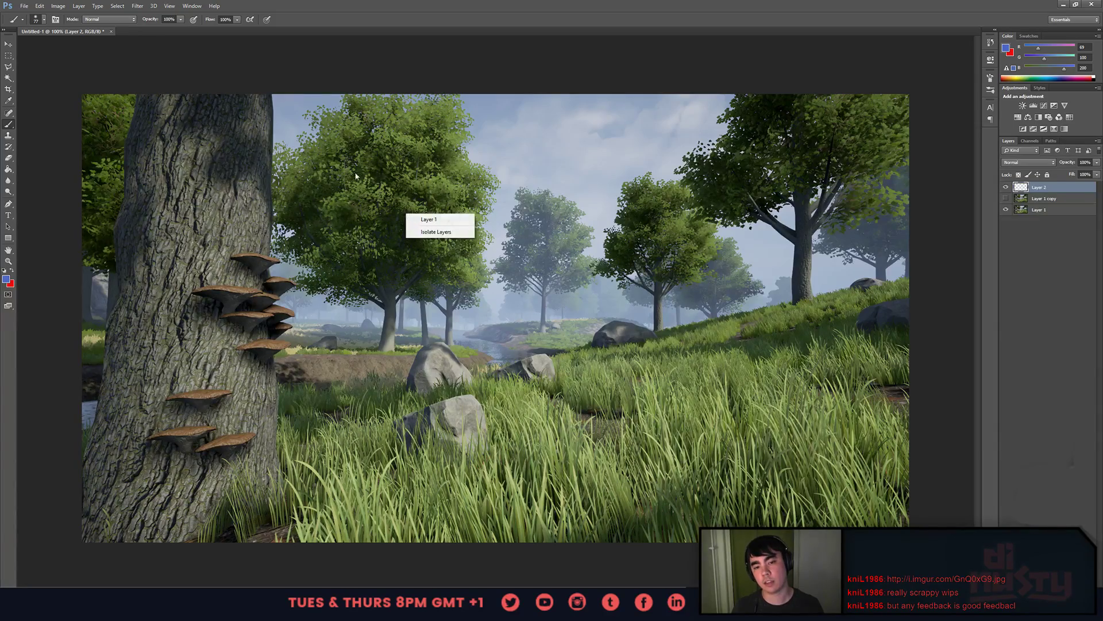
left_click(14, 57)
key("ctrl+plus")
key("ctrl+plus")
left_click_drag(344, 74, 567, 298)
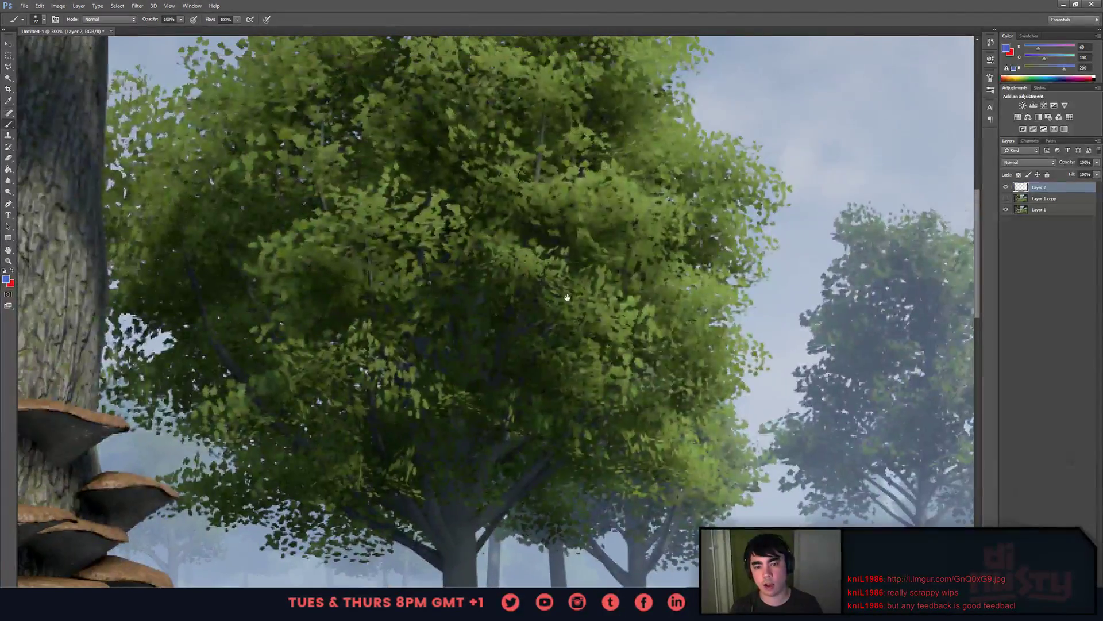
key("ctrl+minus")
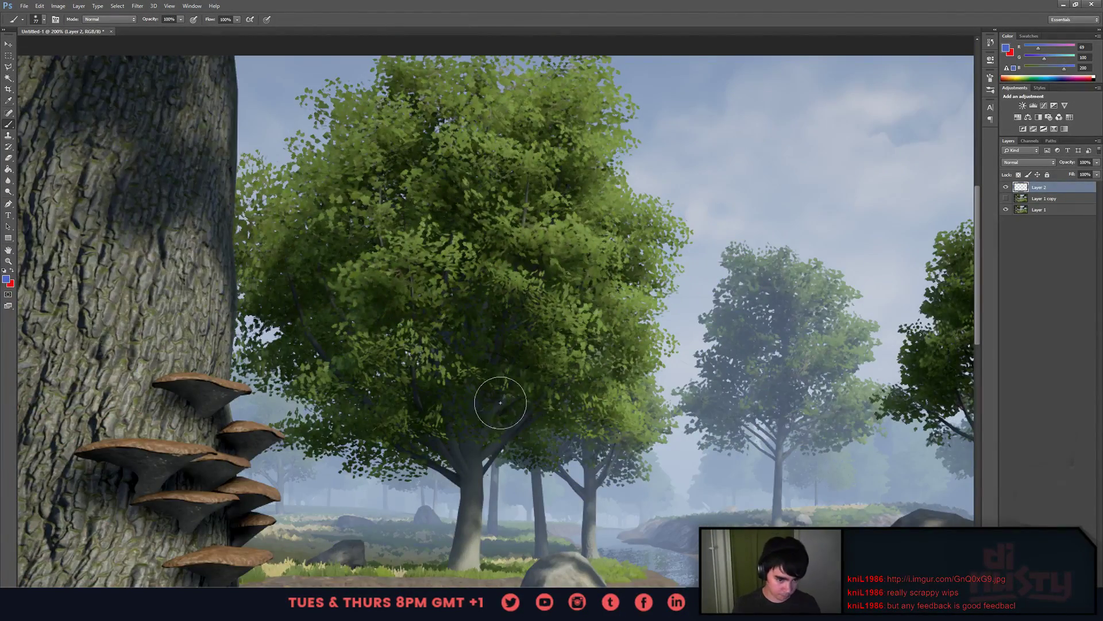
right_click_drag(490, 447, 449, 471, "alt")
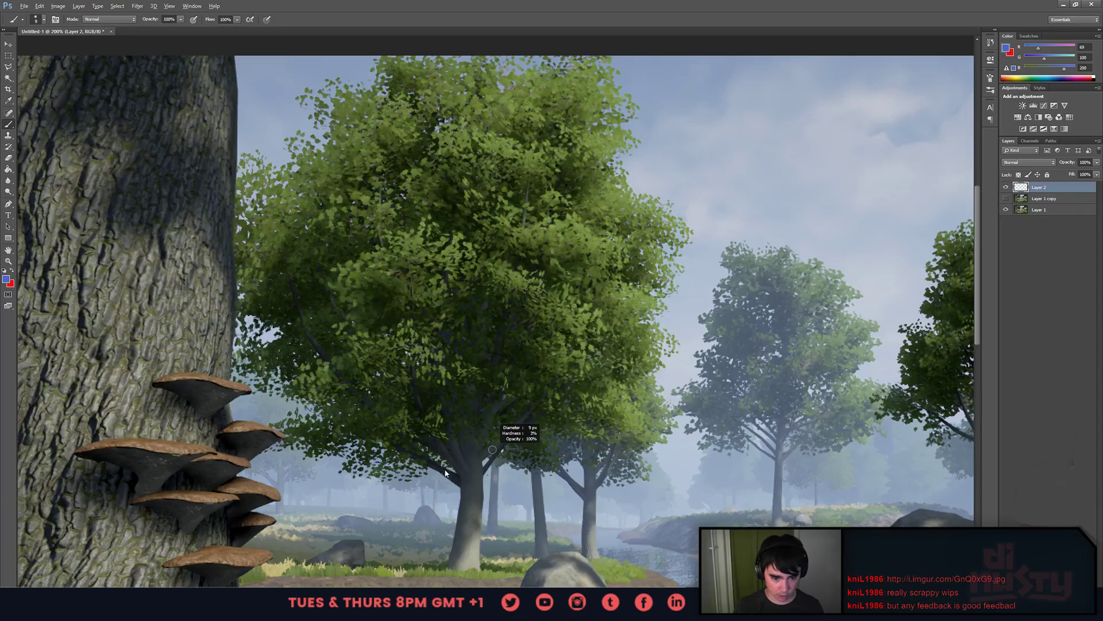
key("ctrl+plus")
key("ctrl+plus")
left_click_drag(568, 574, 626, 396)
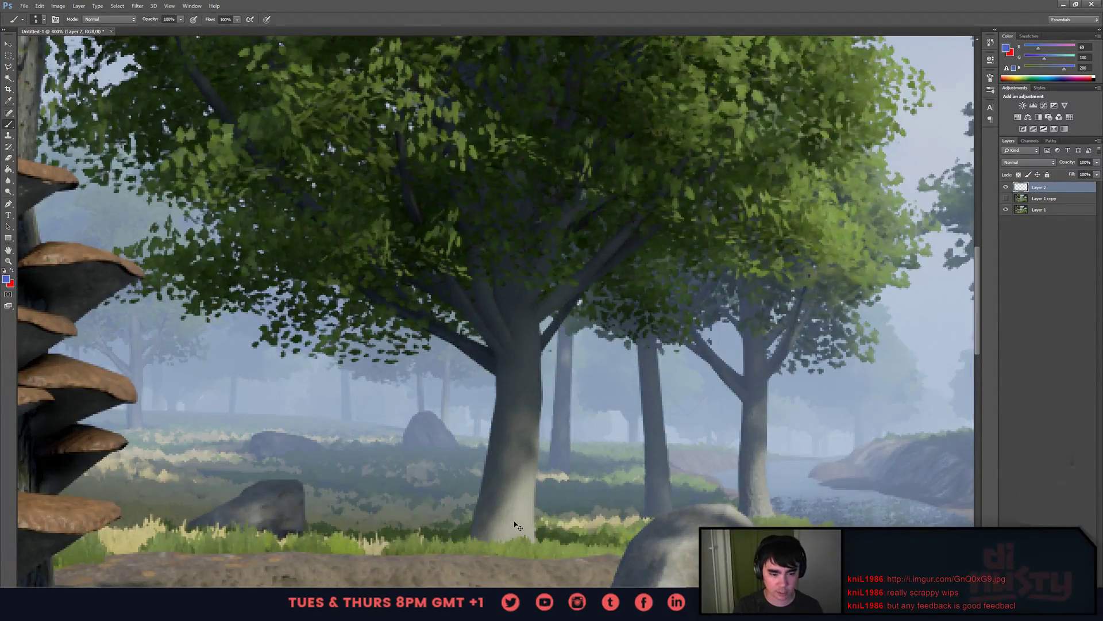
key("ctrl+minus")
key("ctrl+minus")
key("ctrl+minus")
key("ctrl+plus")
left_click_drag(439, 319, 754, 380)
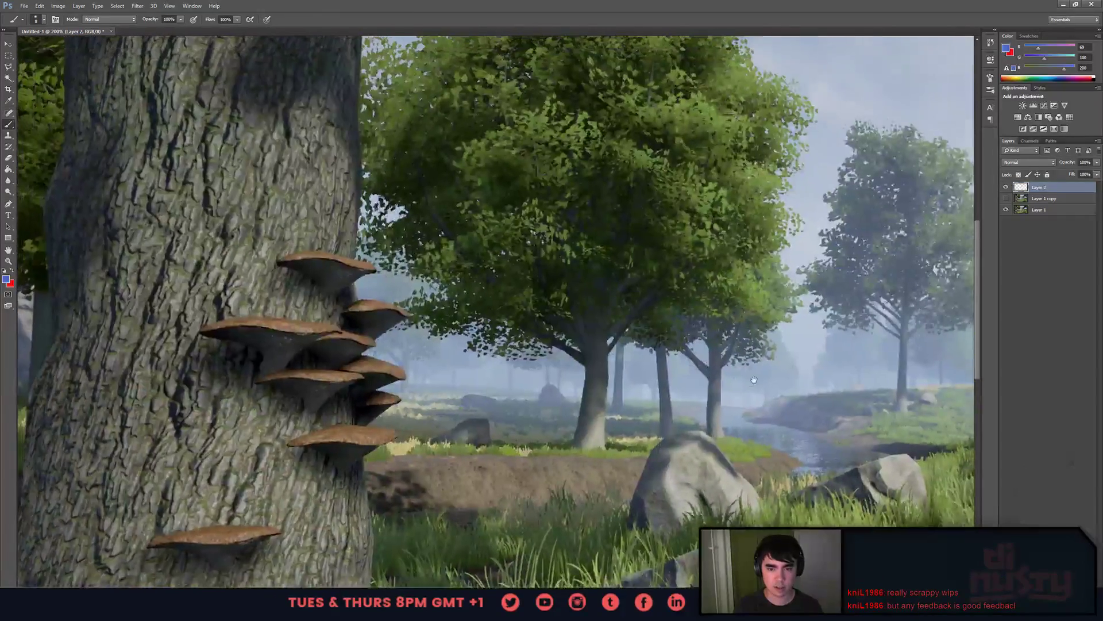
left_click_drag(351, 342, 268, 336)
key("ctrl+plus")
left_click_drag(568, 367, 536, 379)
mouse_move(465, 317)
left_mouse_down()
mouse_move(465, 337)
mouse_move(643, 320)
left_mouse_up()
key("ctrl+z")
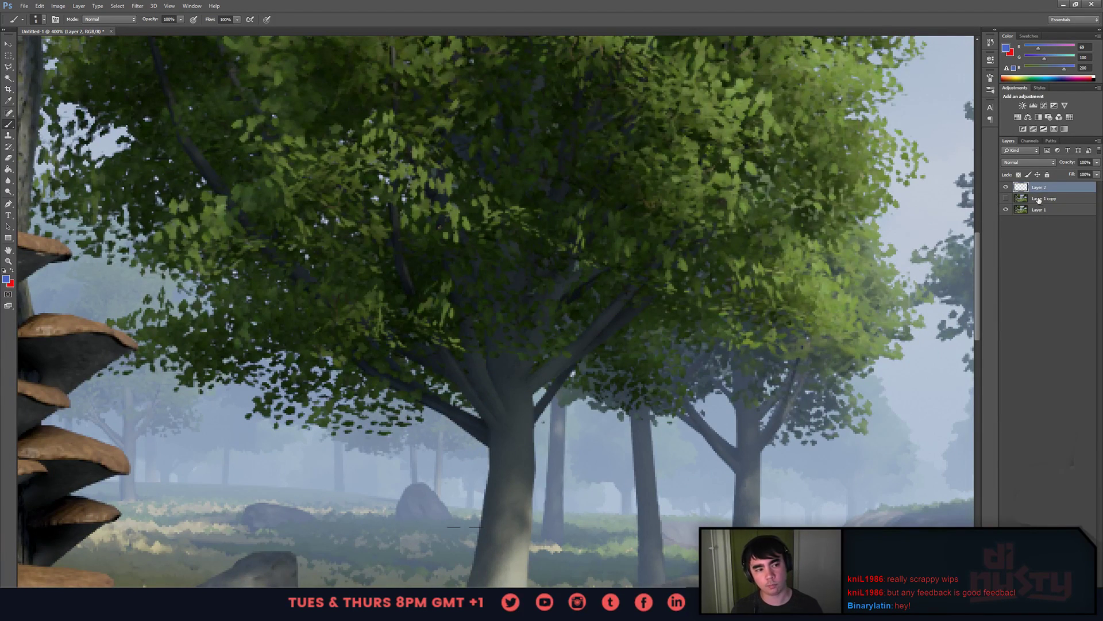
- Duplicate the base screenshot layer and shift the copy's hue so the green foliage turns yellowish
left_click(1029, 213)
key("ctrl+j")
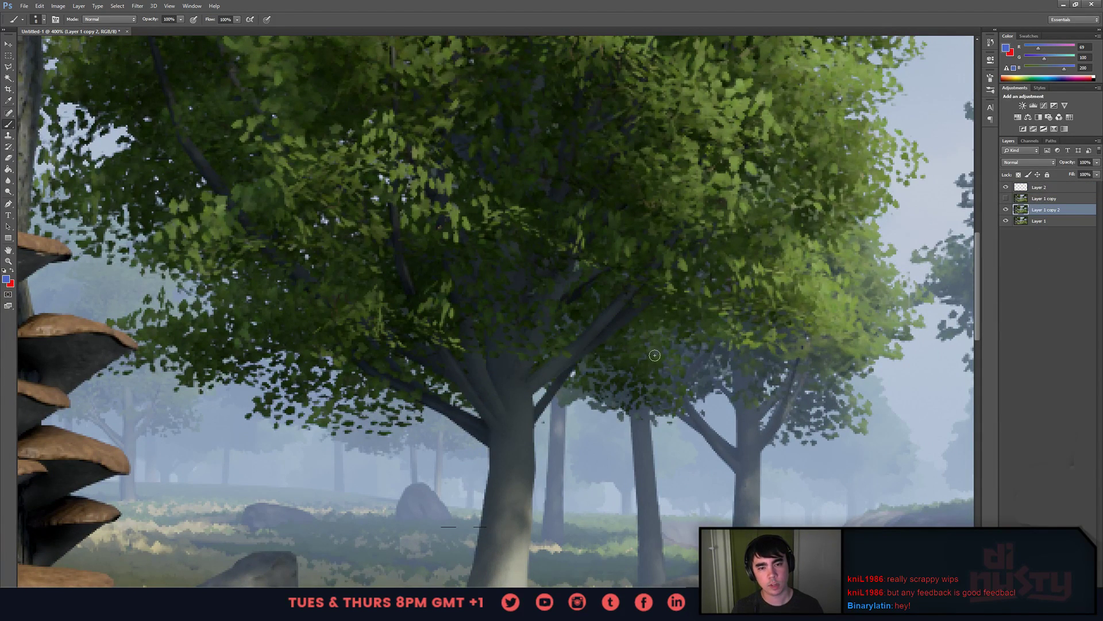
key("ctrl+u")
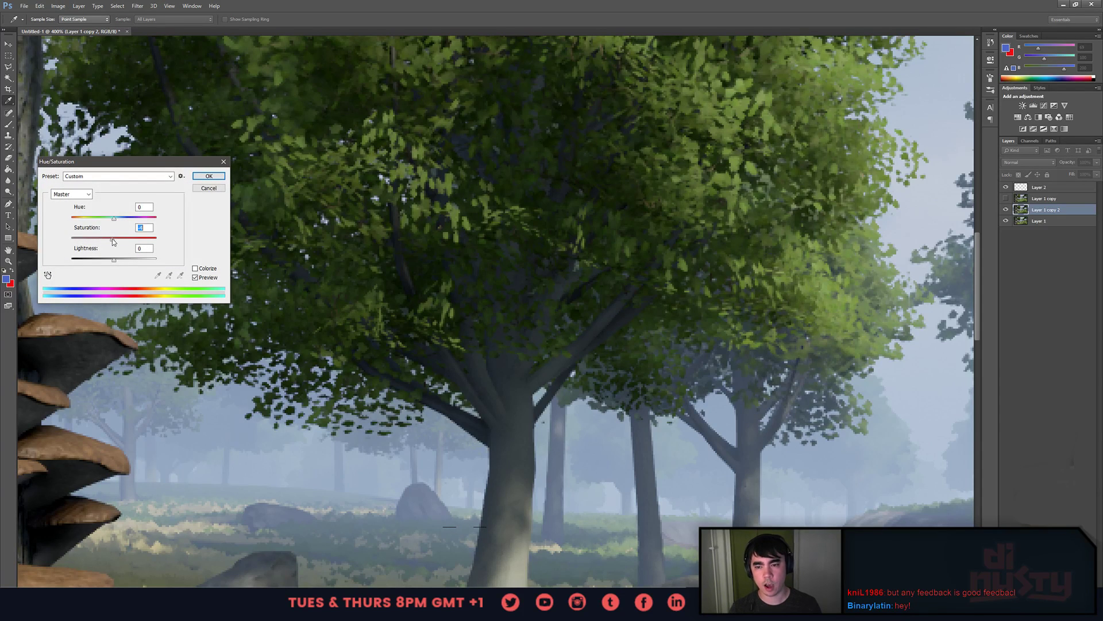
left_click_drag(107, 241, 105, 220)
key("Return")
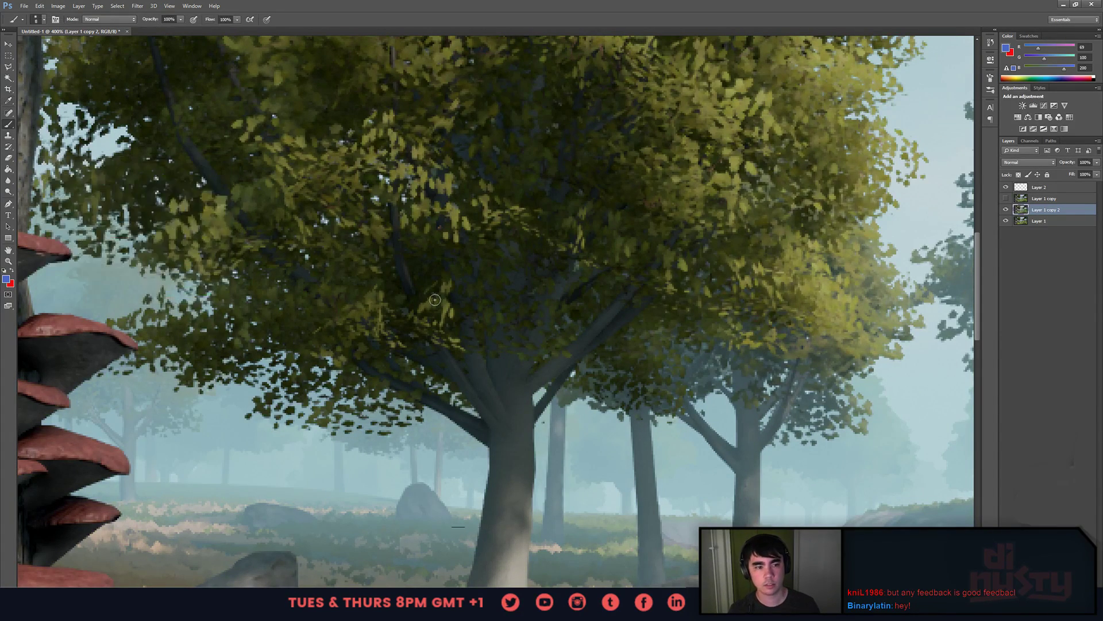
- Add a layer mask to the yellow-tinted copy and invert it to black to hide the tint
key("ctrl+minus")
key("ctrl+minus")
key("ctrl+plus")
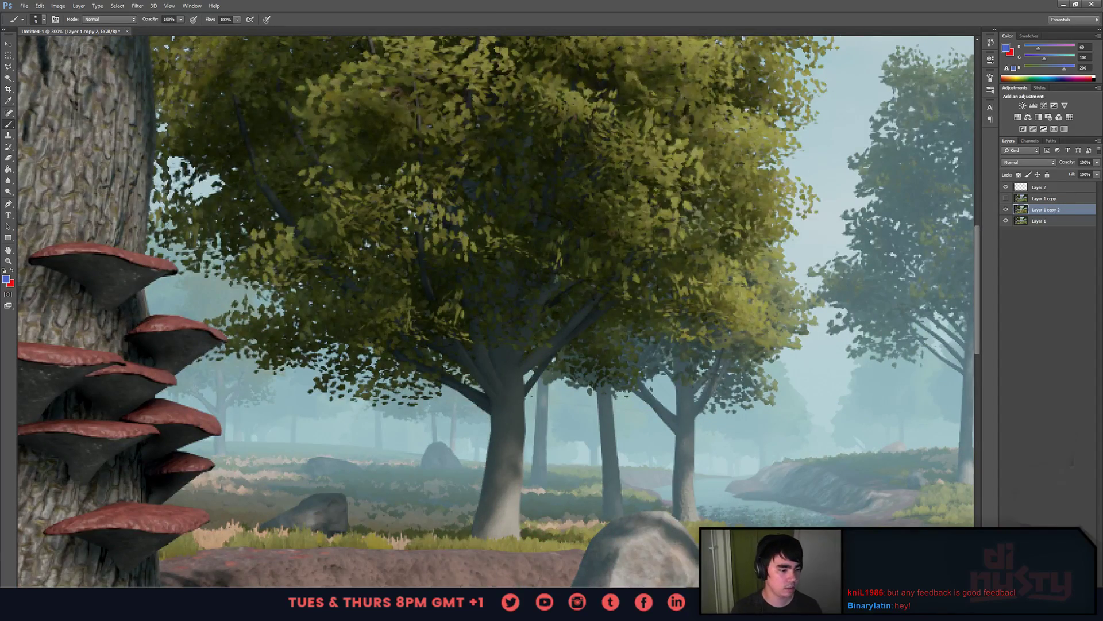
left_click(1038, 592)
key("ctrl+minus")
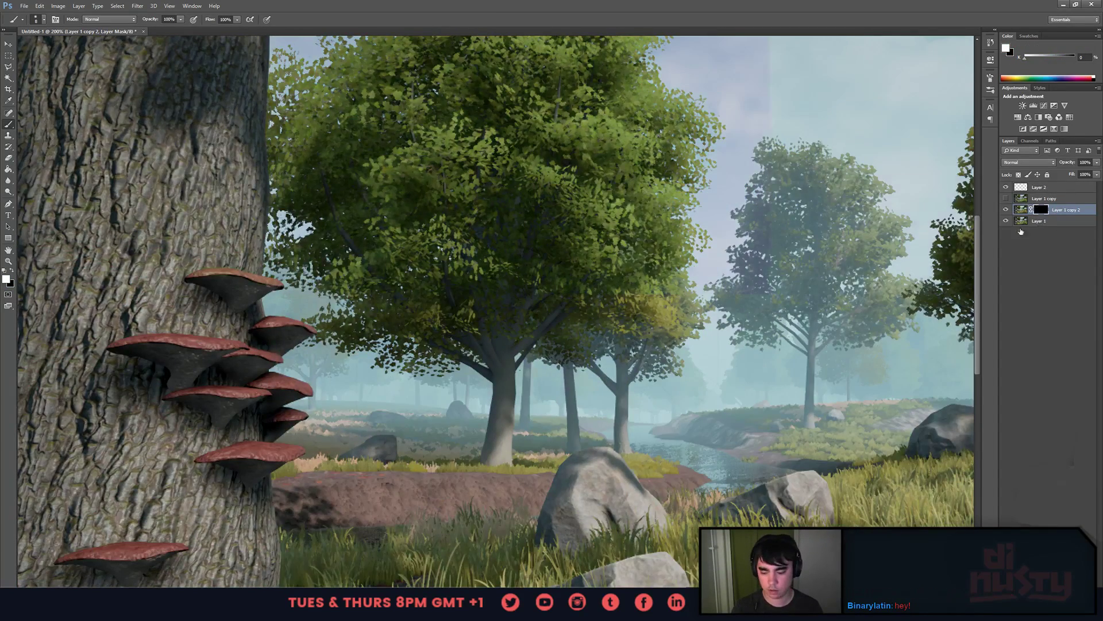
key("ctrl+i")
- Paint white on the mask over the large tree's inner and lower leaf clusters to reveal yellowish patches
mouse_move(436, 327)
left_mouse_down()
mouse_move(506, 322)
mouse_move(494, 290)
mouse_move(477, 321)
mouse_move(515, 276)
mouse_move(525, 284)
left_mouse_up()
left_click_drag(408, 371, 458, 467)
left_click_drag(575, 302, 581, 327)
left_click_drag(580, 248, 622, 253)
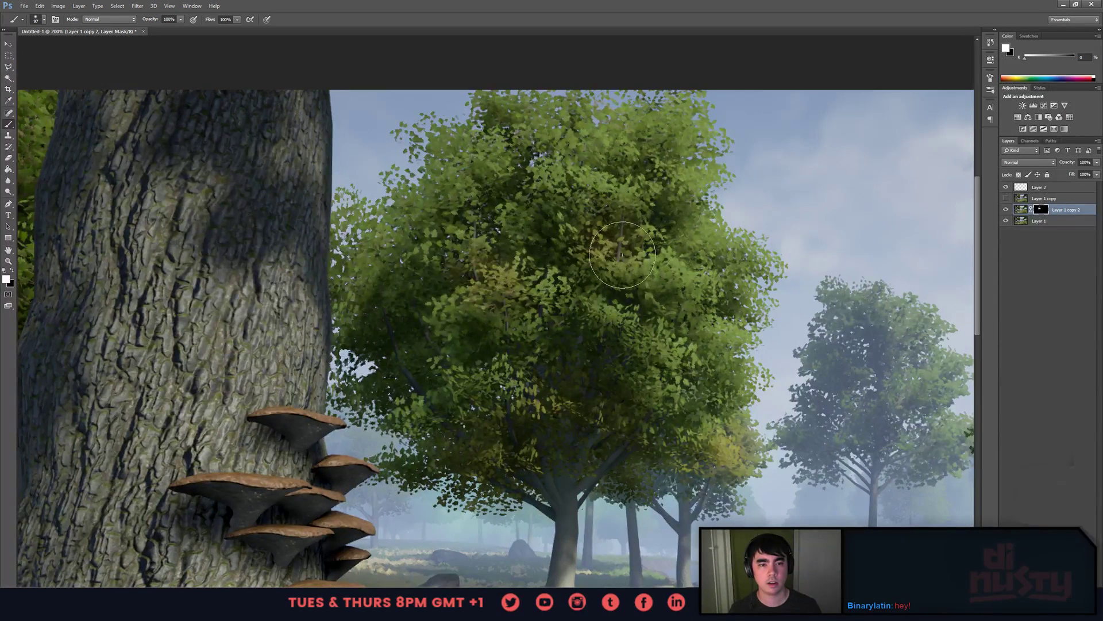
left_click_drag(544, 259, 489, 214)
left_click_drag(701, 317, 701, 324)
left_click_drag(449, 361, 450, 382)
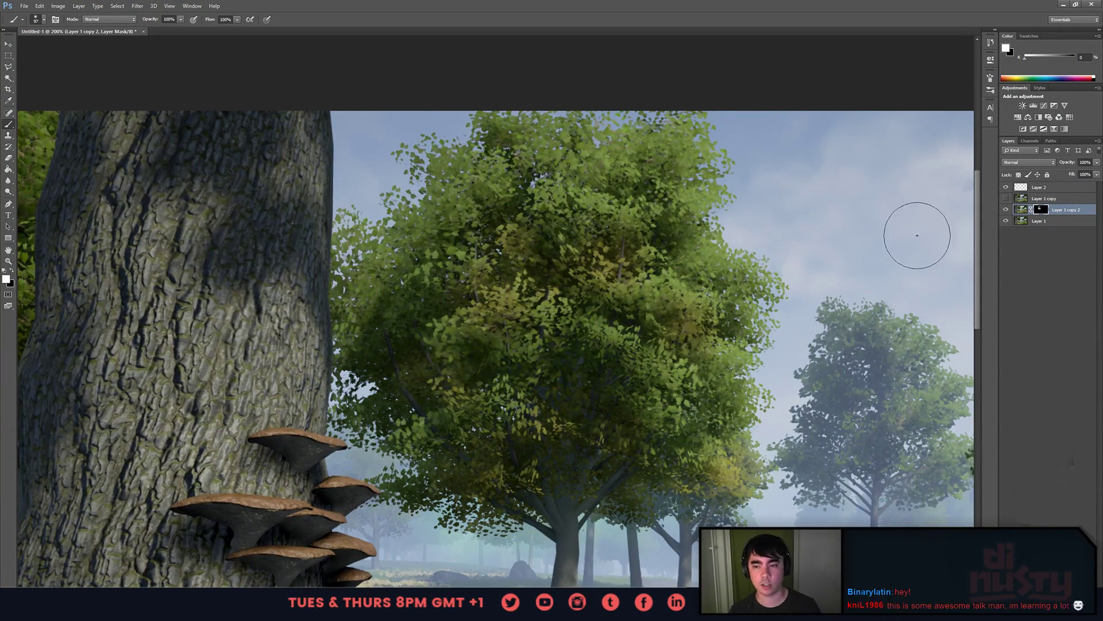
- Duplicate the masked yellow layer, paint the new mask fully black with a larger brush, and invert it to white
key("ctrl+j")
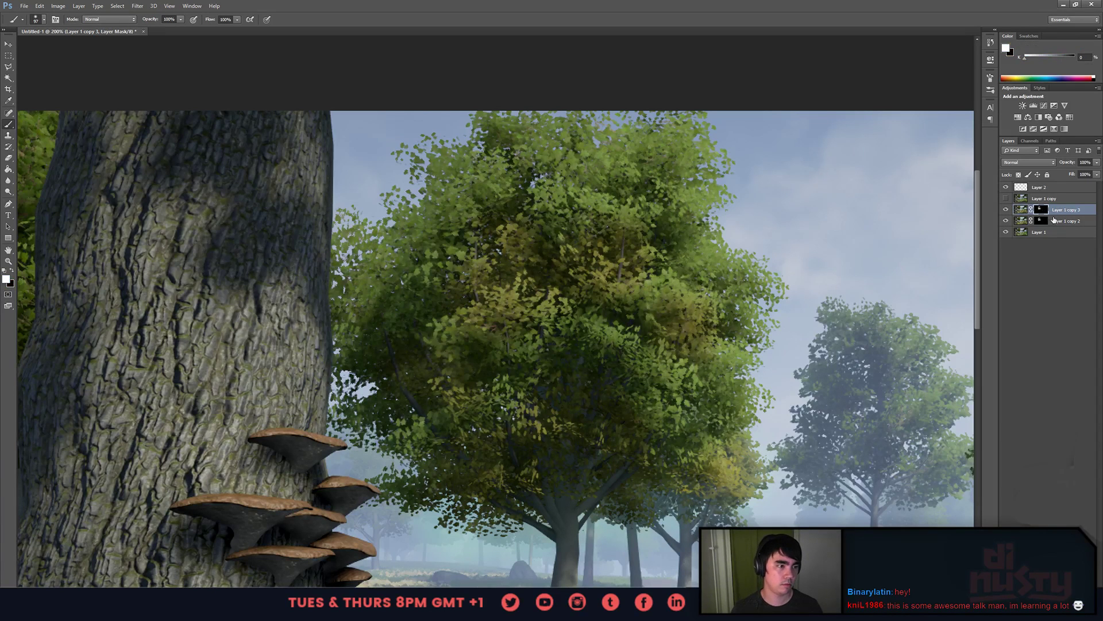
right_click_drag(558, 361, 546, 362, "alt")
left_click_drag(545, 363, 610, 358, "alt")
key("x")
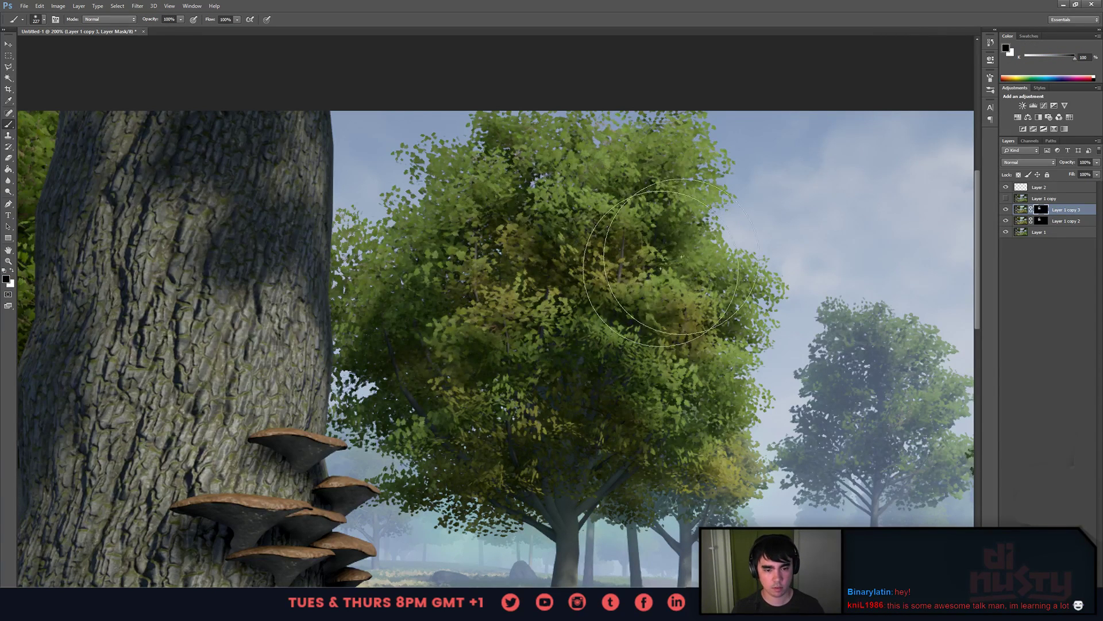
left_click_drag(485, 236, 388, 253)
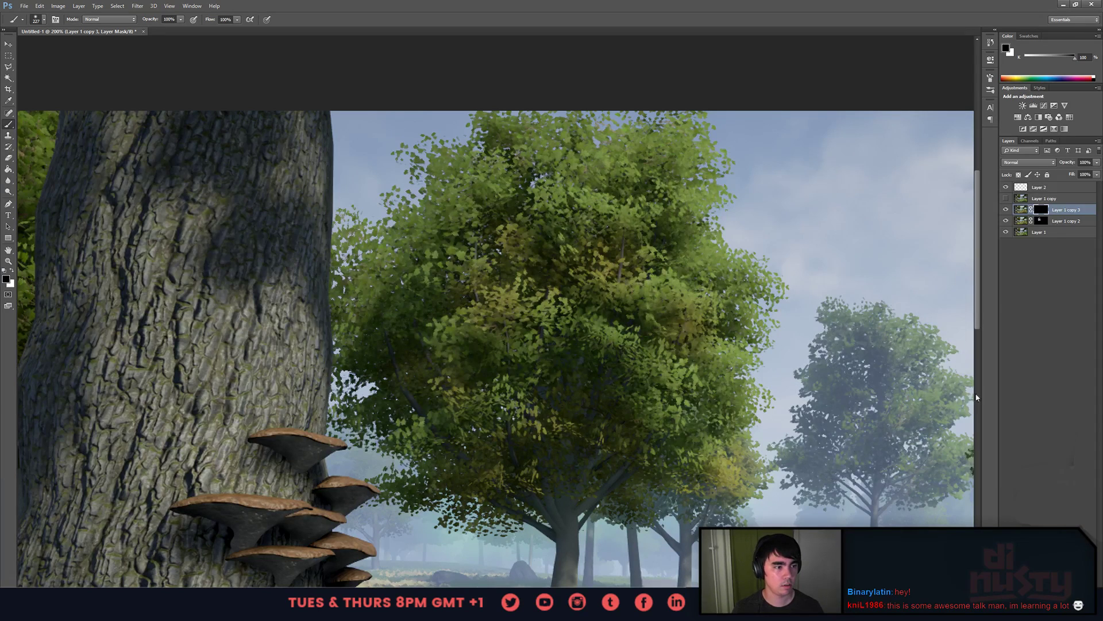
left_click(1034, 211)
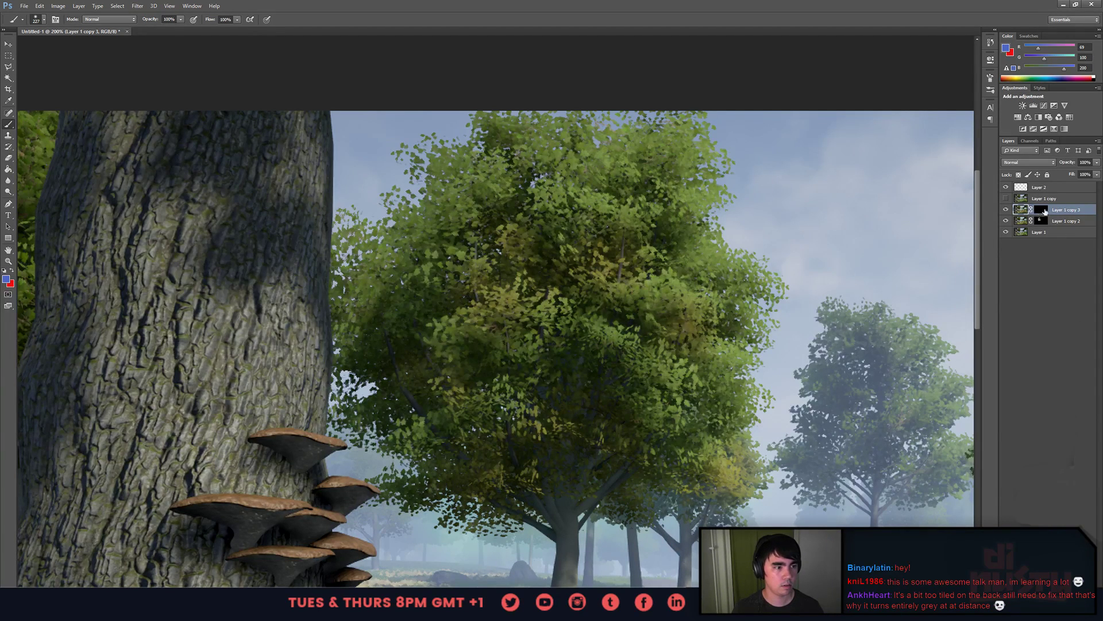
left_click(1042, 210)
key("ctrl+i")
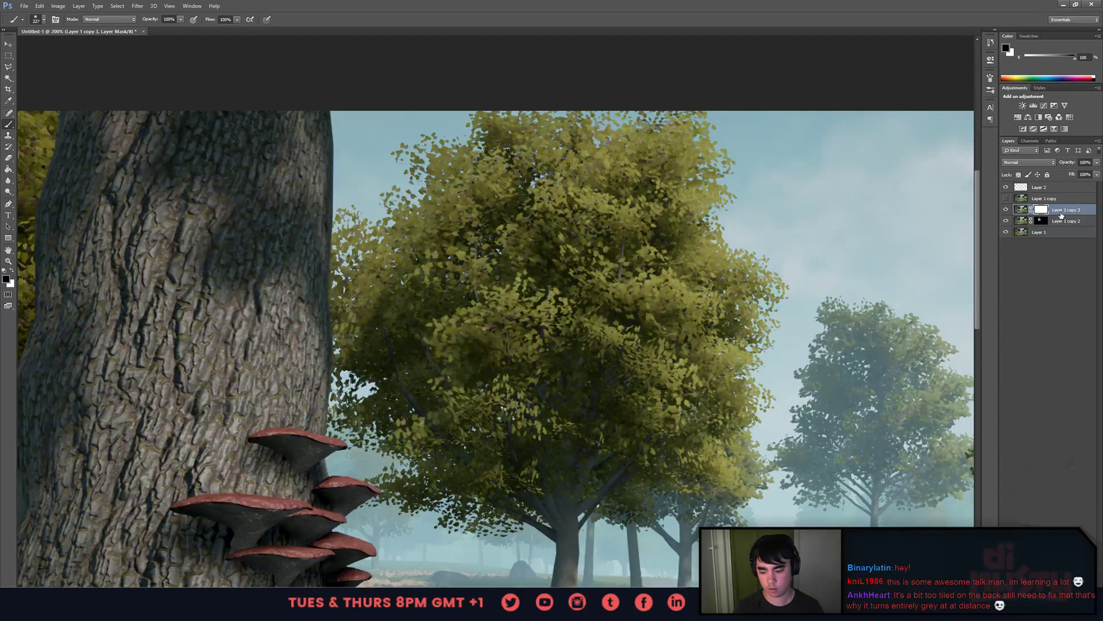
key("ctrl+l")
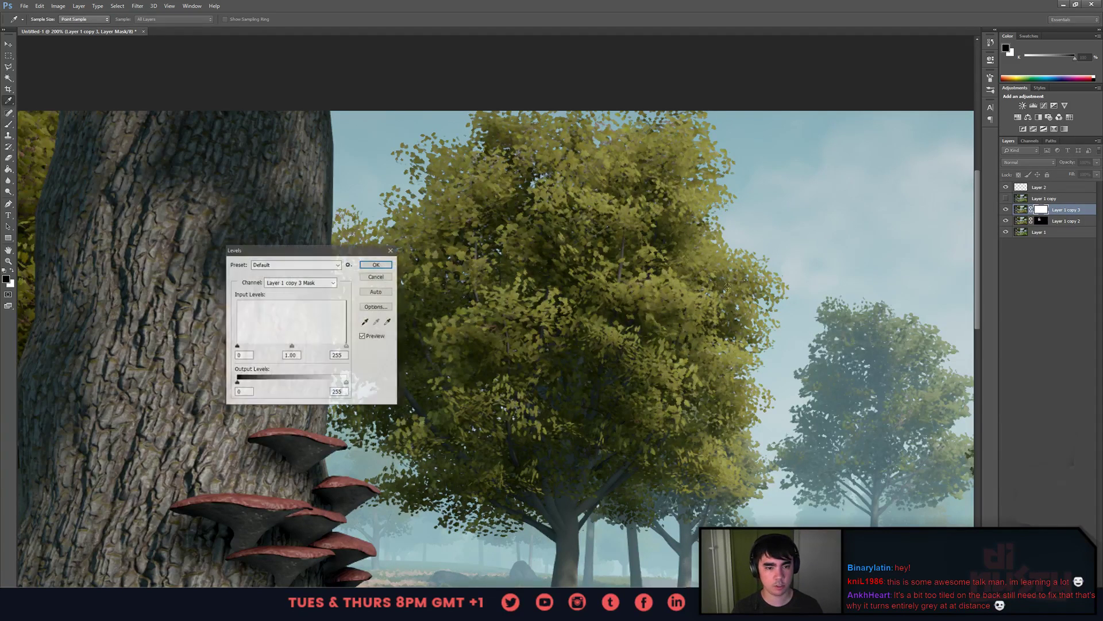
key("Escape")
key("b")
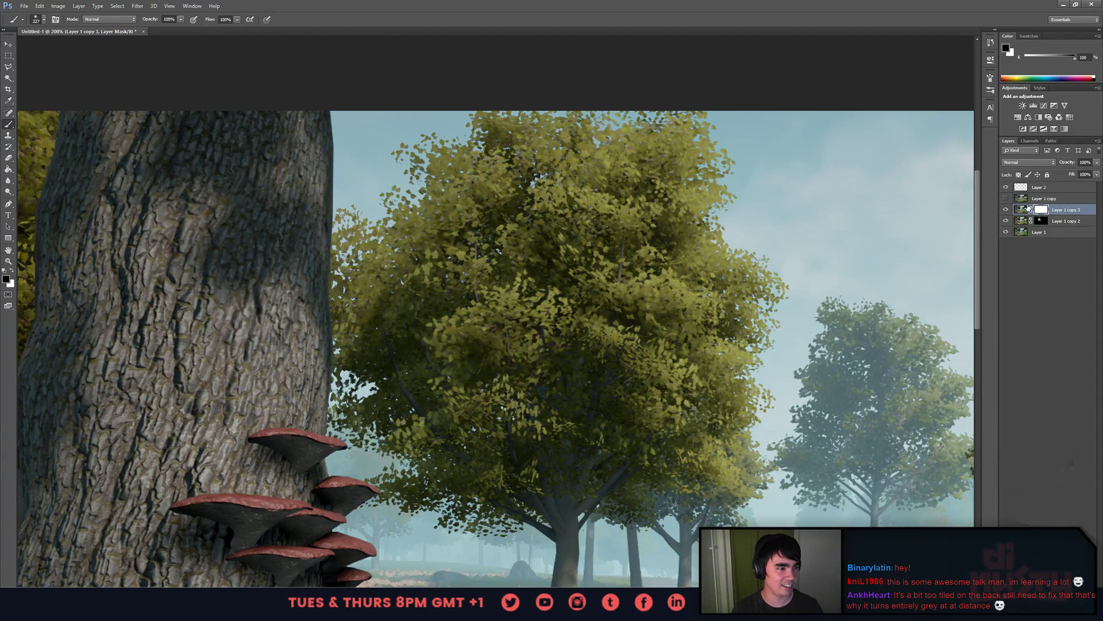
- Shift the hue of the new duplicate's image so the foliage turns a cooler, deeper green
left_click(1021, 210)
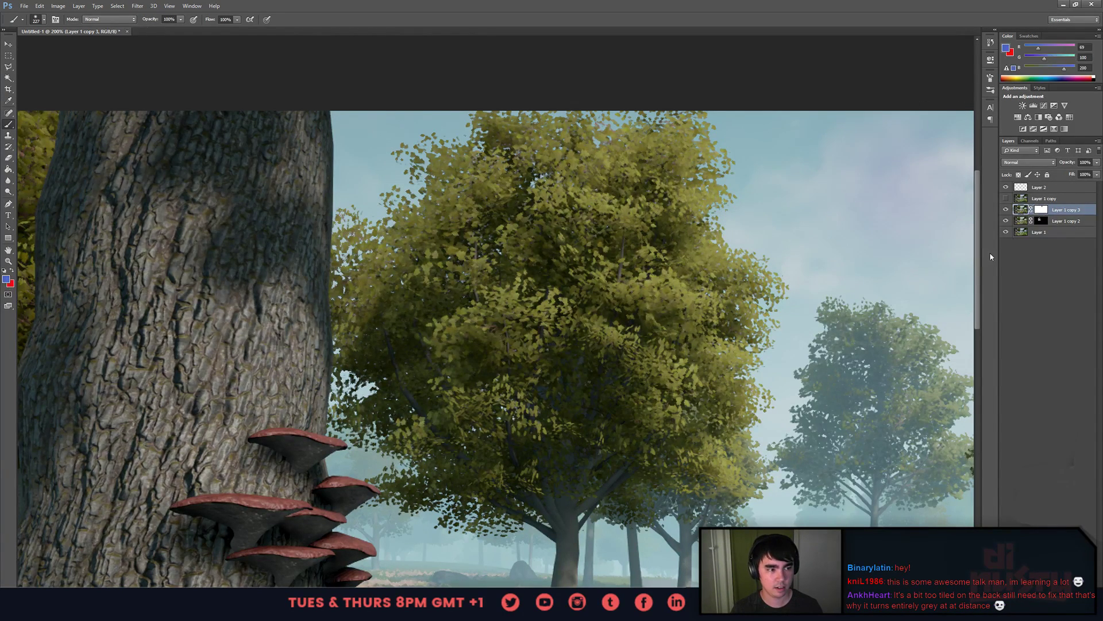
key("ctrl+u")
left_click_drag(115, 222, 134, 221)
key("Return")
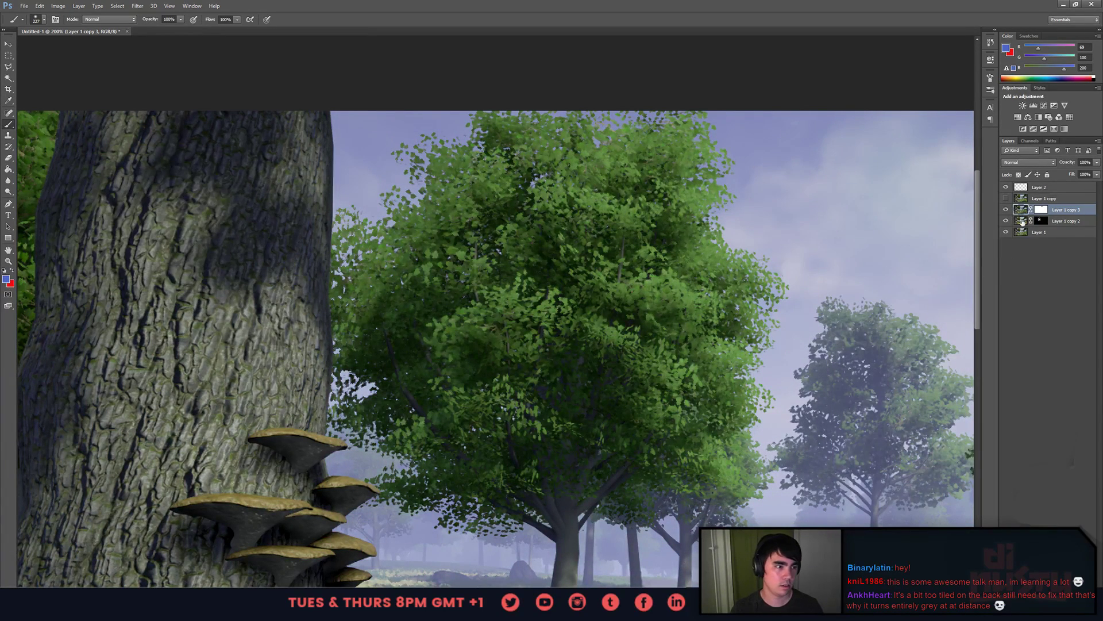
left_click(1022, 222)
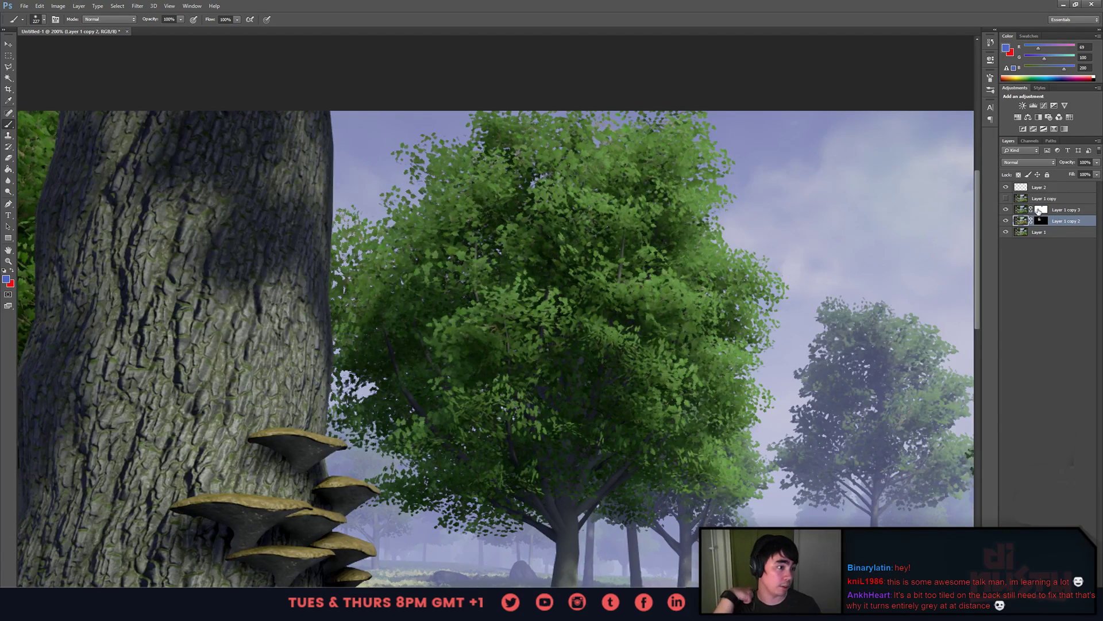
left_click(1041, 210)
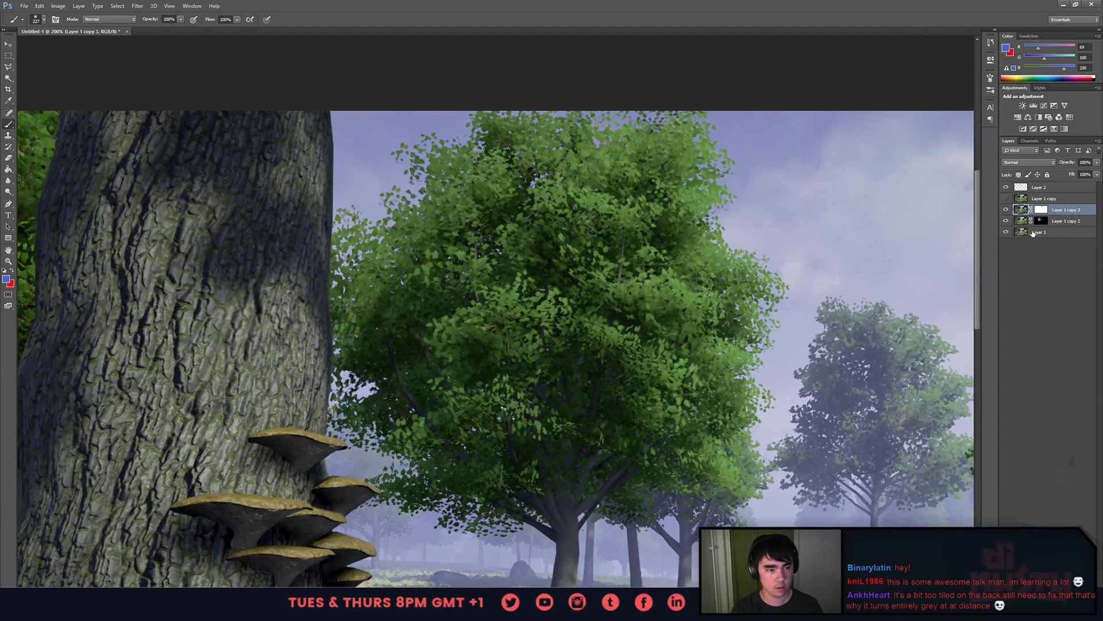
key("i")
key("ctrl+i")
key("ctrl+z")
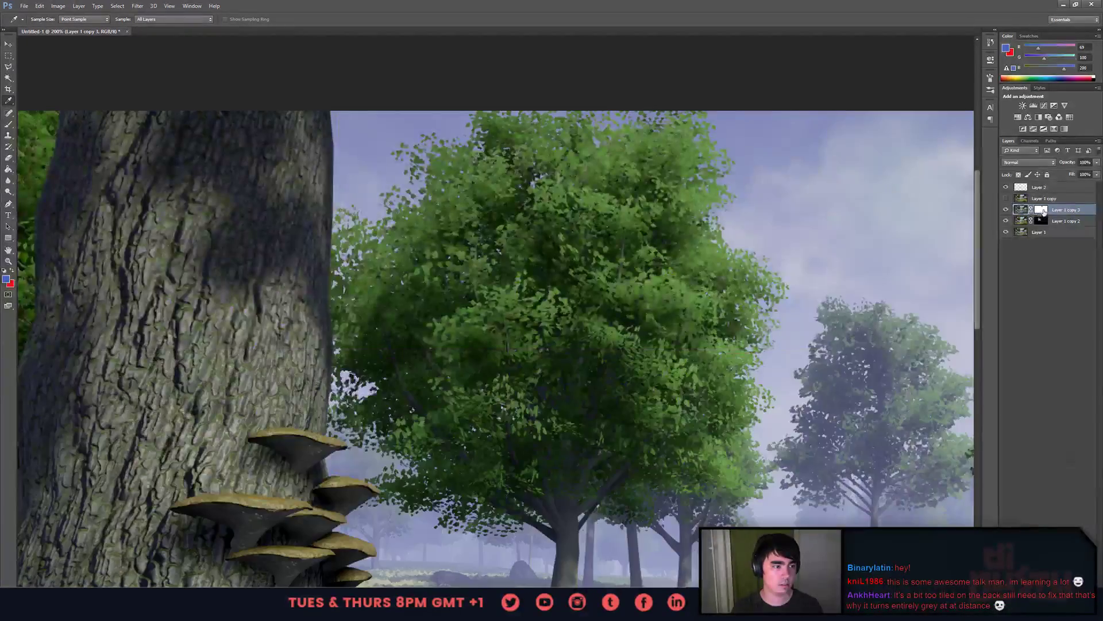
- Invert the green-tinted layer's mask to black and set the brush to paint with white
left_click(1041, 209)
key("ctrl+i")
key("b")
key("x")
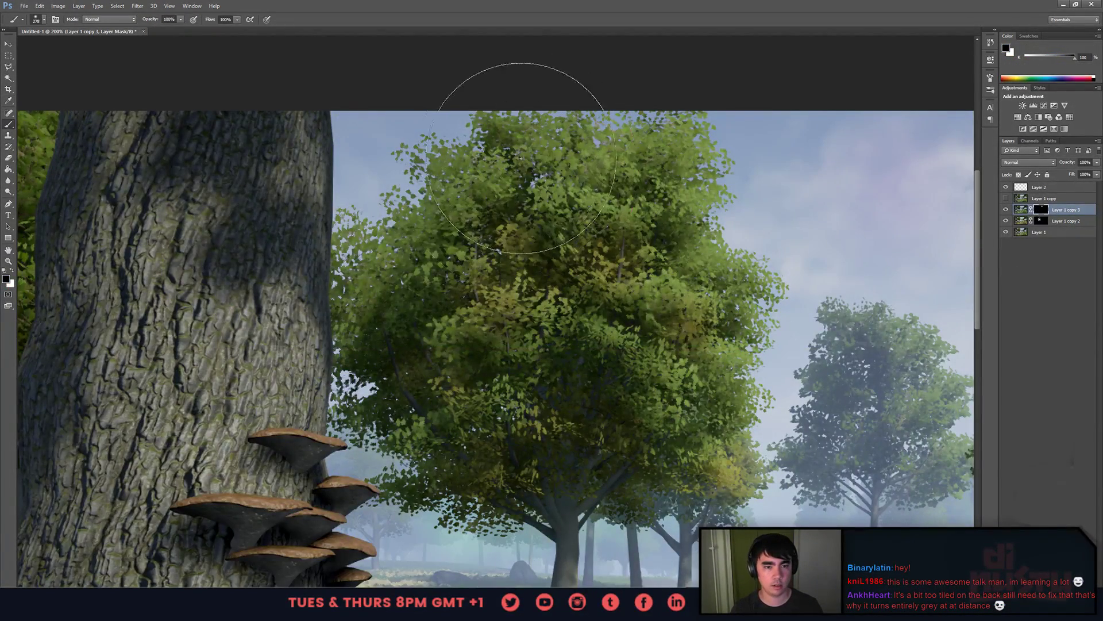
- Paint white on the mask with a reduced brush along the crown's outer edges to reveal the cooler green
mouse_move(520, 119)
left_mouse_down()
mouse_move(320, 234)
mouse_move(636, 110)
mouse_move(813, 271)
mouse_move(697, 190)
left_mouse_up()
right_click_drag(578, 202, 528, 205, "alt")
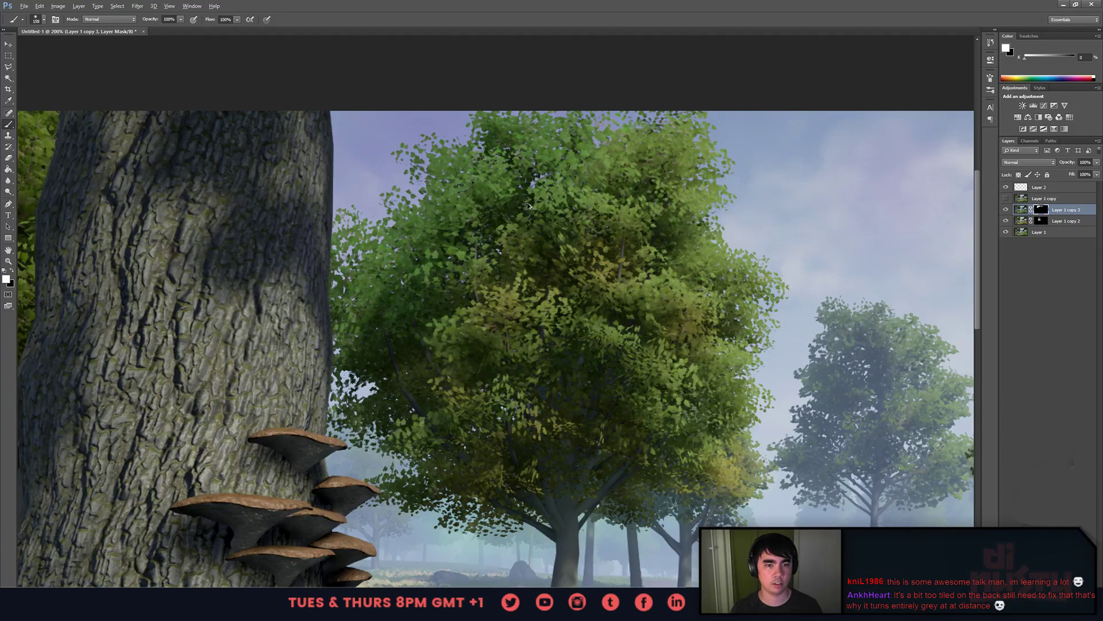
key("ctrl+alt+z")
left_click_drag(471, 163, 373, 277)
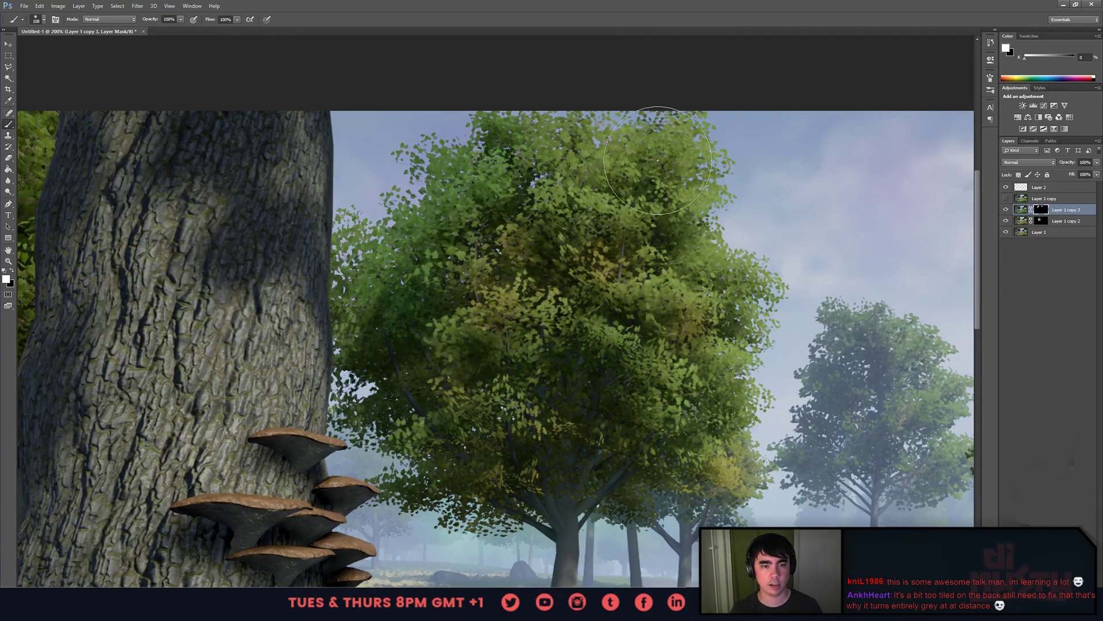
left_click_drag(657, 159, 713, 293)
- Examine the large tree's colour variation in the whole scene and close up
key("ctrl+minus")
key("ctrl+minus")
key("ctrl+minus")
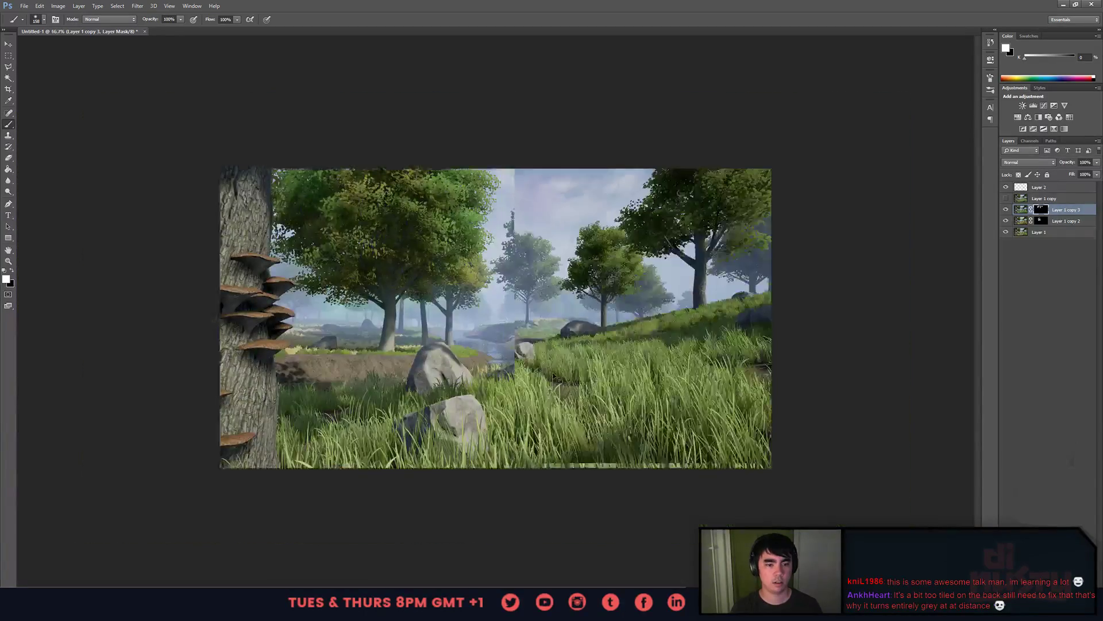
key("ctrl+plus")
key("ctrl+plus")
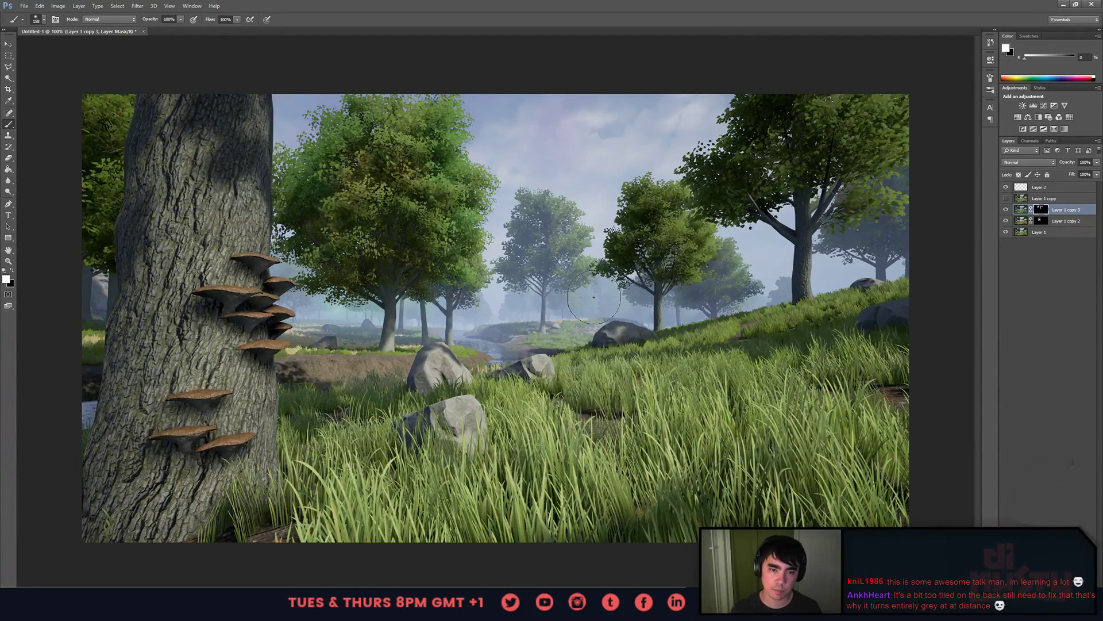
key("ctrl+plus")
left_click_drag(485, 127, 678, 389)
key("ctrl+plus")
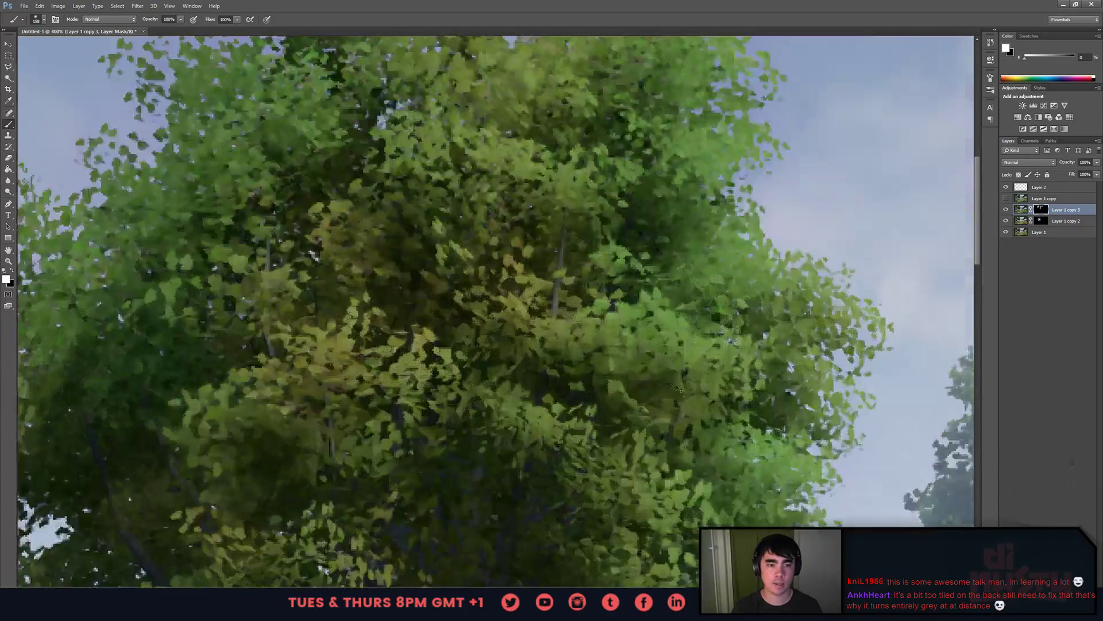
left_click_drag(704, 468, 657, 430)
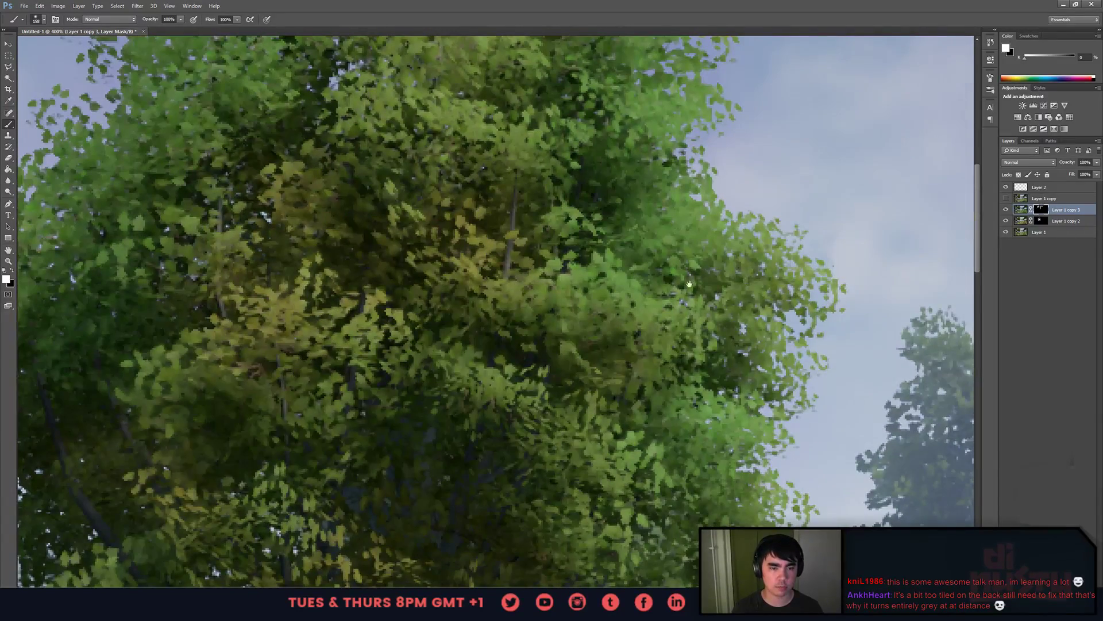
left_click_drag(724, 256, 705, 395)
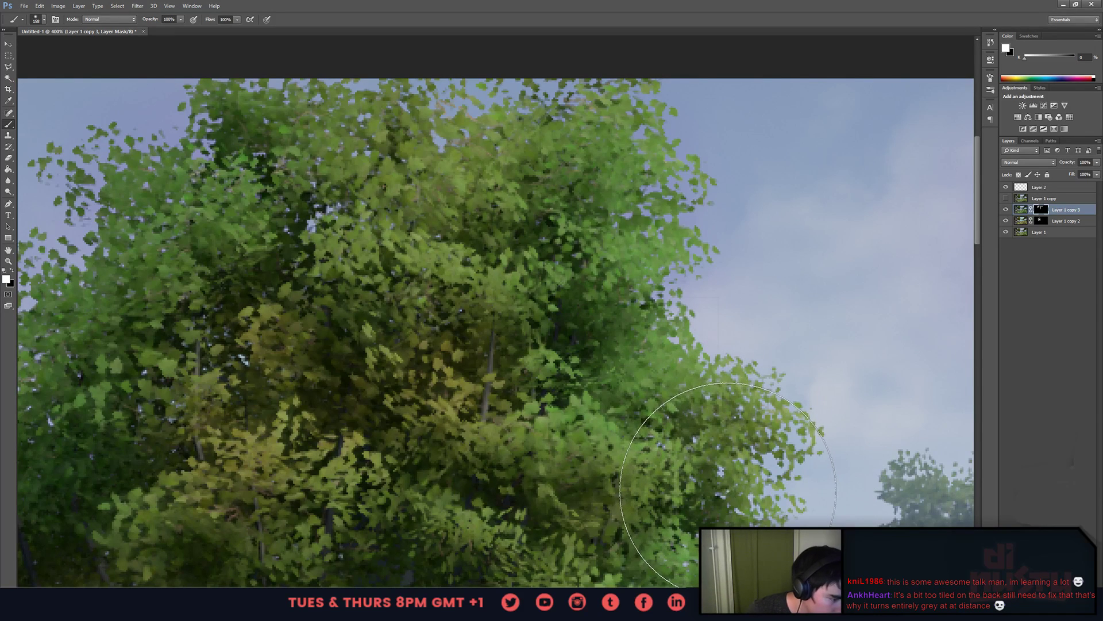
key("ctrl+1")
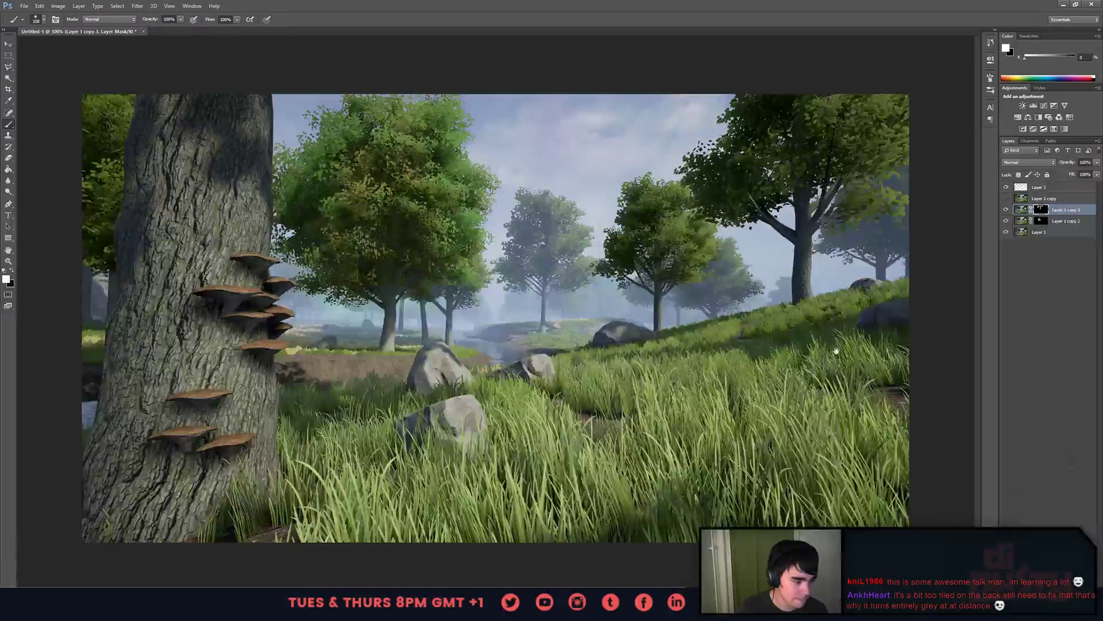
- Examine the whole forest scene, and the distant river and its banks close up
key("ctrl+plus")
left_click_drag(865, 447, 740, 446)
key("ctrl+minus")
key("ctrl+minus")
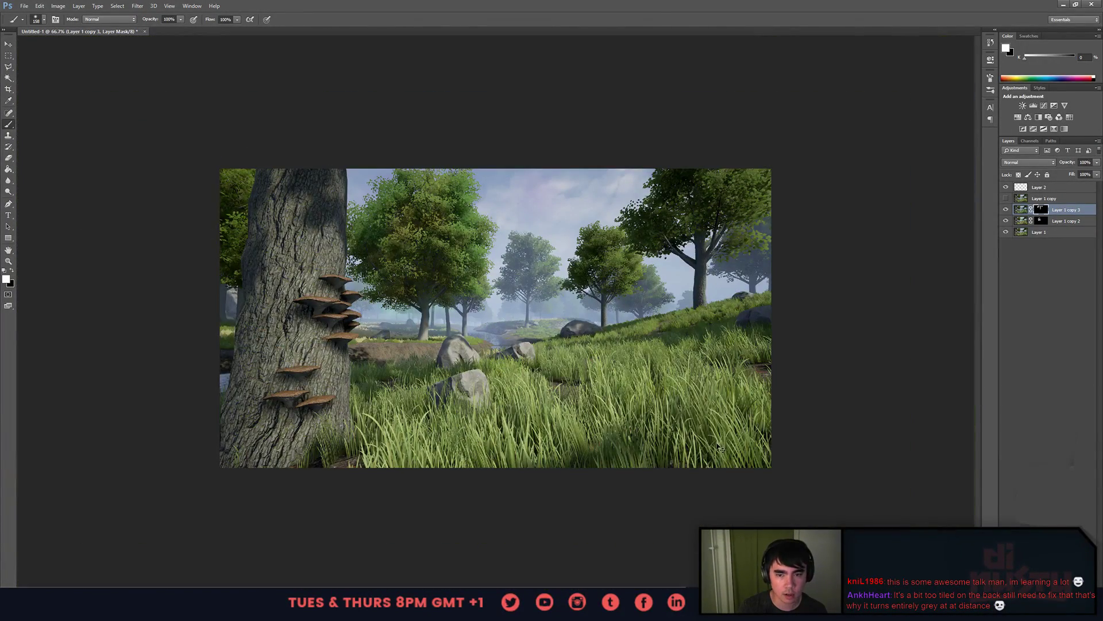
key("ctrl+plus")
key("ctrl+plus")
key("ctrl+plus")
key("ctrl+plus")
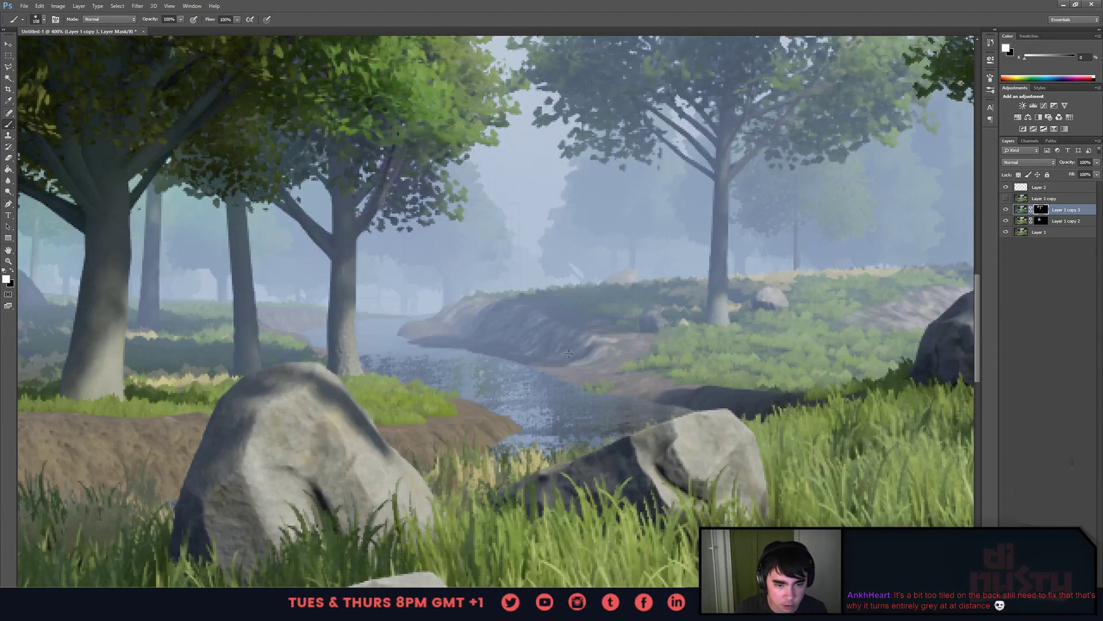
right_click_drag(569, 362, 320, 379, "alt")
key("x")
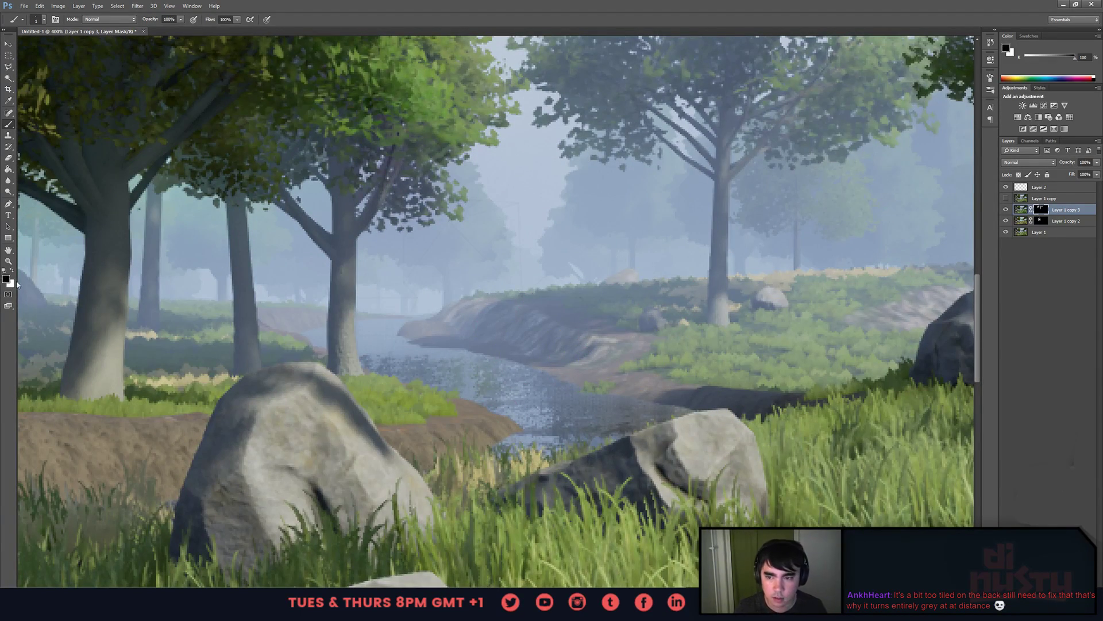
right_click_drag(439, 335, 515, 357, "alt")
left_click(1039, 187)
key("d")
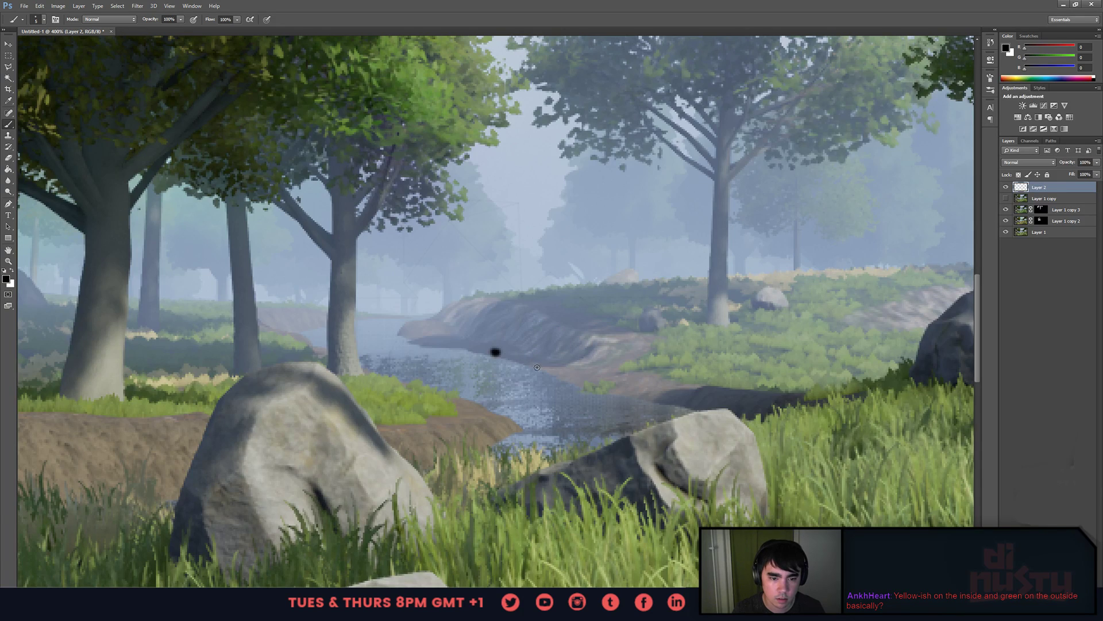
key("ctrl+z")
left_click(670, 393, "ctrl")
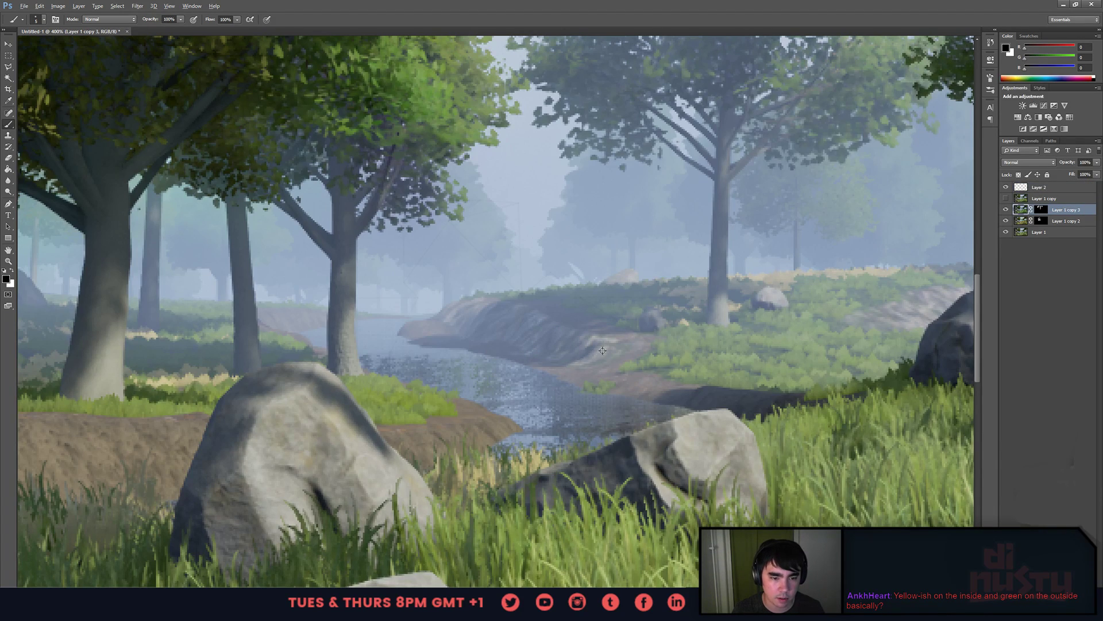
- Sample the hazy blue-grey of the far riverbank and dab it on Layer 2 over the foreground grass and near bank
left_click(581, 362, "alt")
left_click(645, 334, "alt")
left_click(642, 331, "alt")
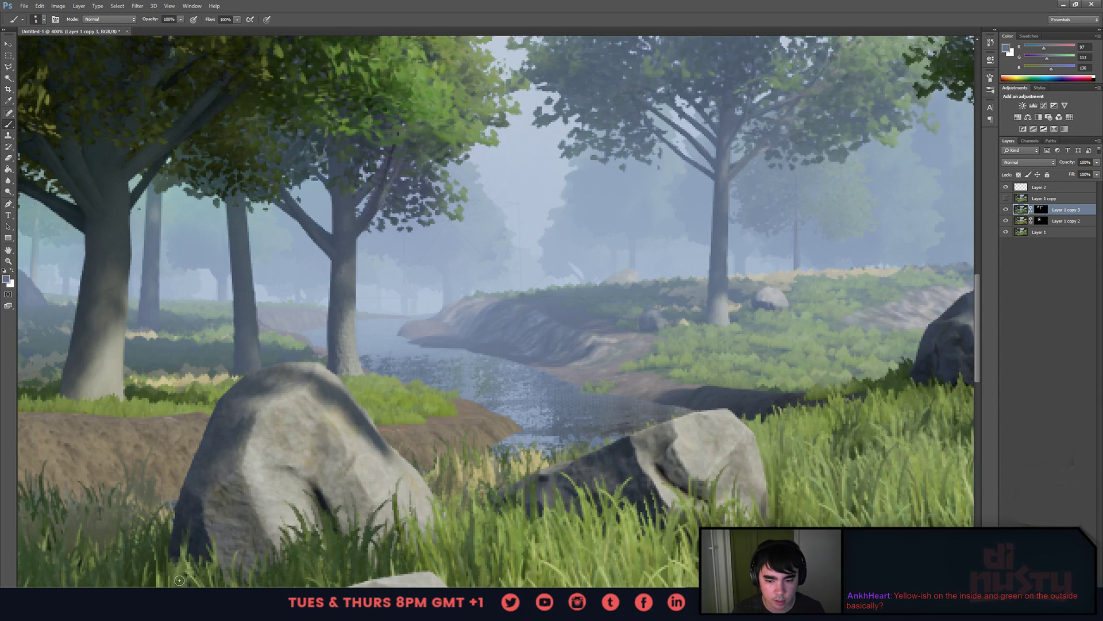
left_click_drag(460, 393, 456, 384)
left_click(1046, 187)
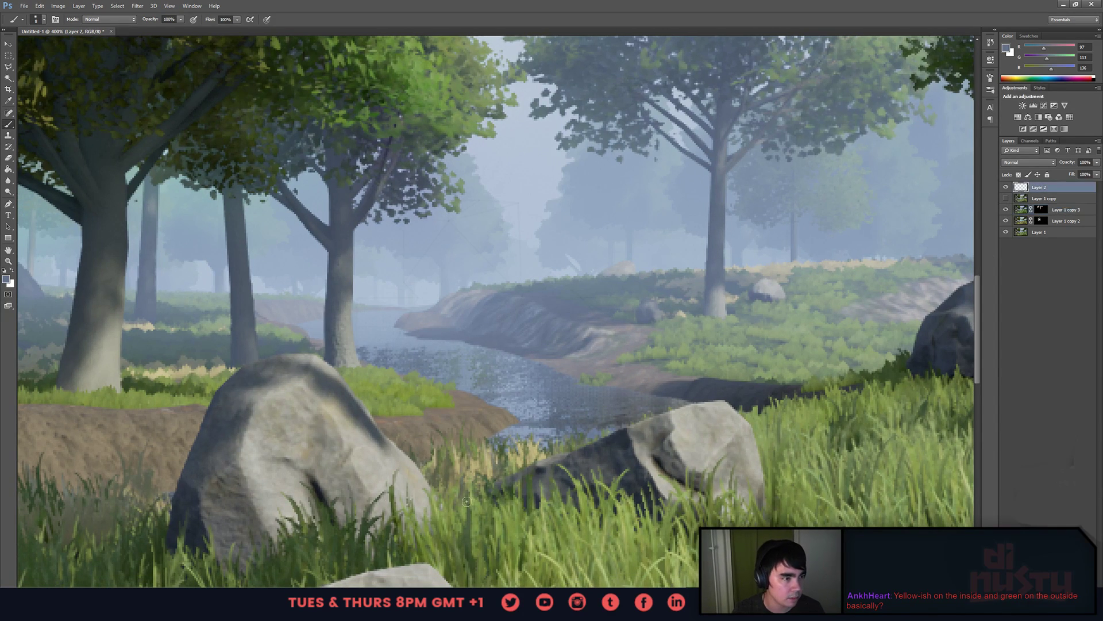
mouse_move(237, 543)
left_mouse_down()
mouse_move(233, 558)
mouse_move(327, 572)
left_mouse_up()
left_click_drag(446, 509, 489, 508)
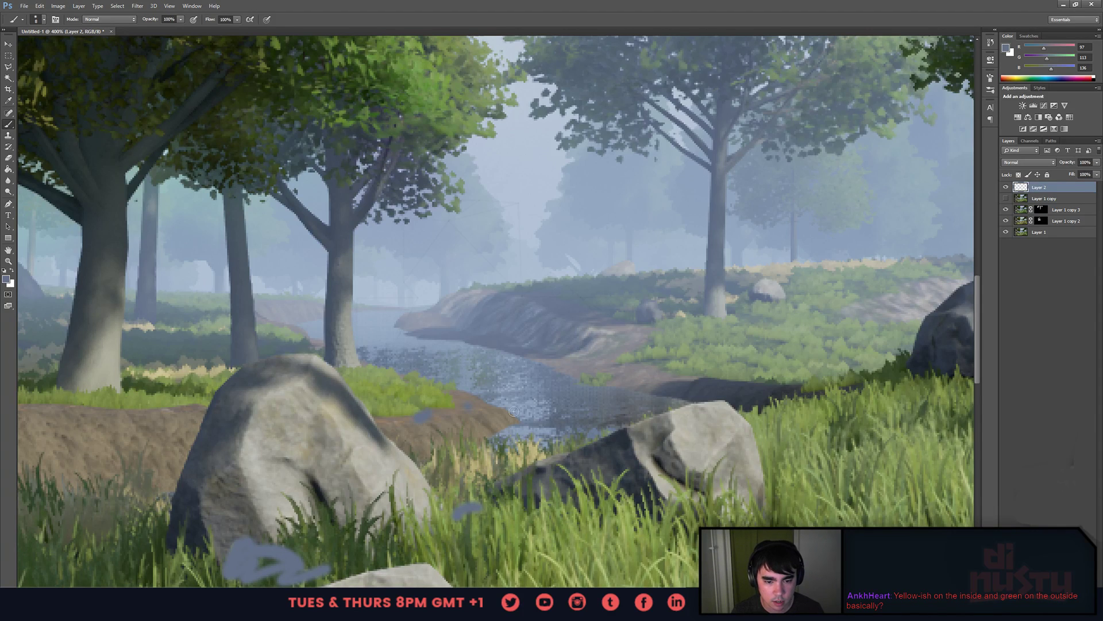
- Dab the same blue-grey over the river, the far bank's shadows and the top of the foreground rock for value comparison
left_click_drag(495, 420, 500, 421)
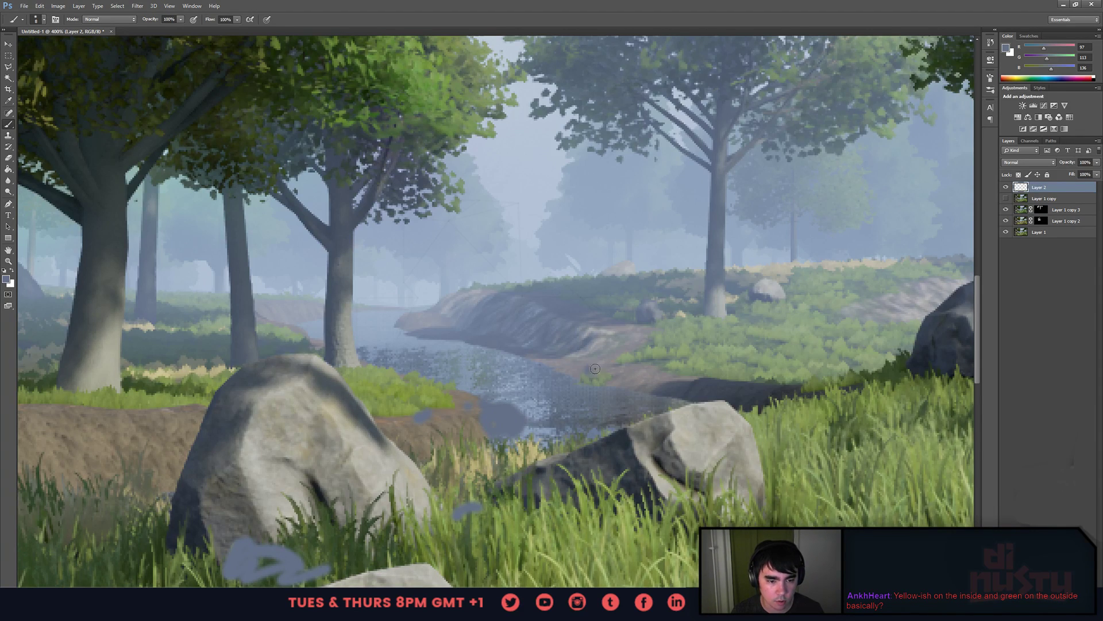
left_click_drag(594, 368, 609, 374)
left_click_drag(423, 339, 457, 341)
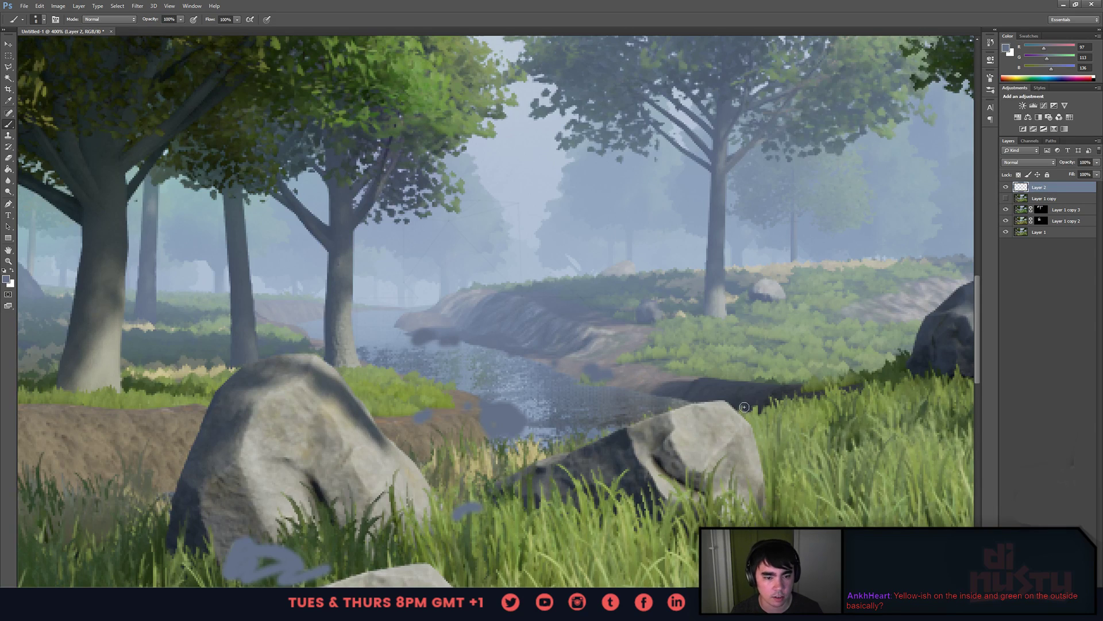
left_click_drag(693, 401, 719, 398)
mouse_move(657, 419)
left_mouse_down()
mouse_move(647, 462)
mouse_move(713, 423)
left_mouse_up()
mouse_move(713, 423)
left_mouse_down("ctrl")
mouse_move(709, 412)
mouse_move(674, 420)
mouse_move(712, 423)
left_mouse_up("ctrl")
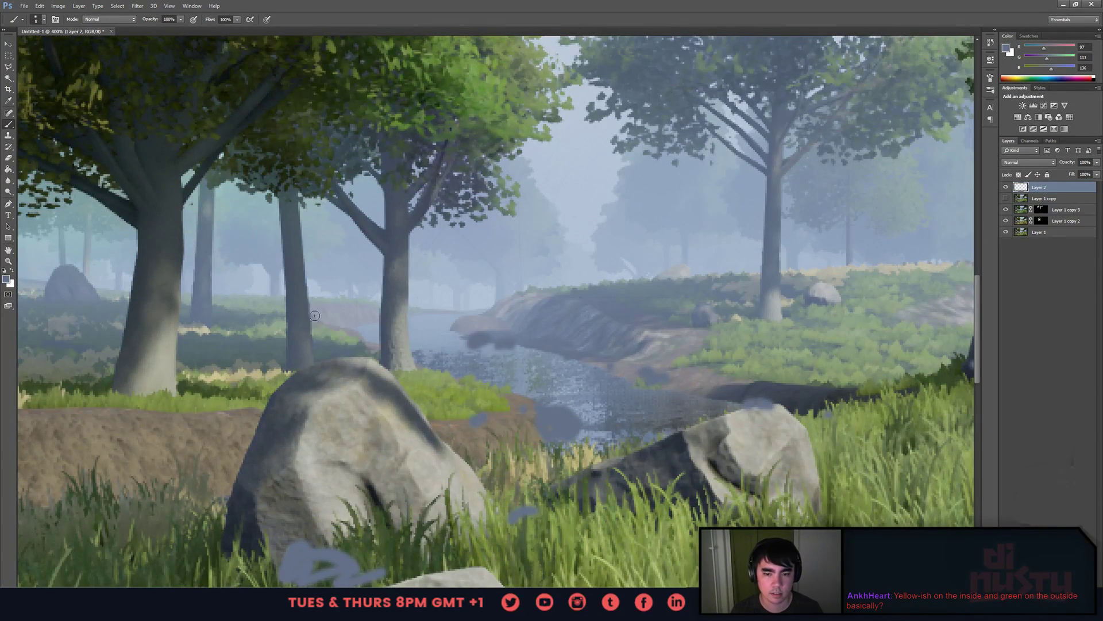
mouse_move(315, 316)
left_mouse_down()
mouse_move(397, 377)
mouse_move(444, 380)
left_mouse_up()
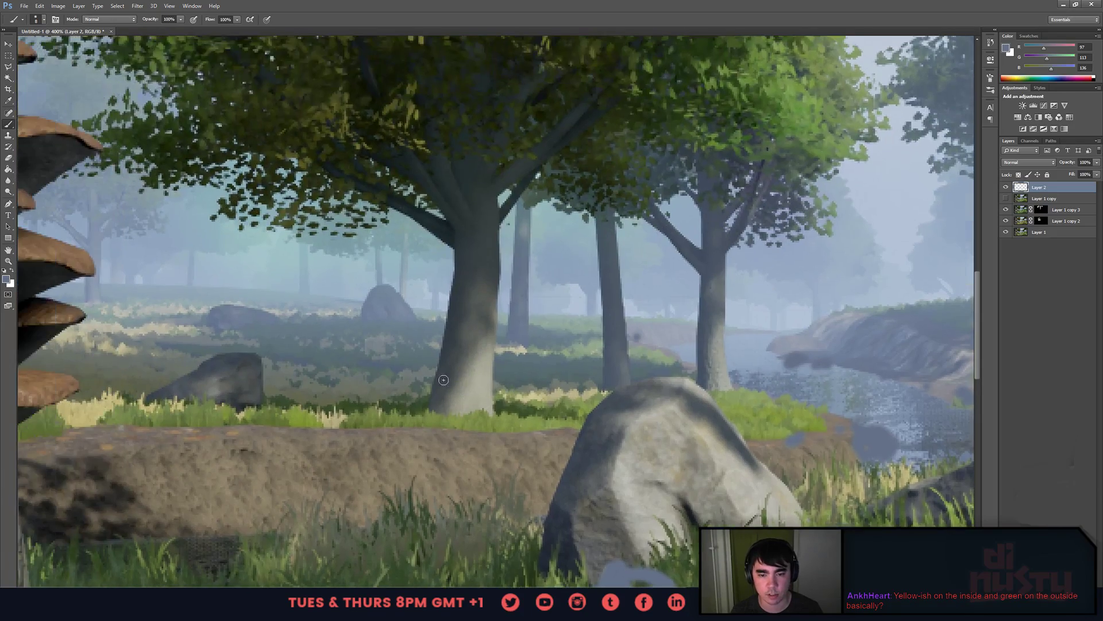
- Sample dark olive from the large tree's foliage and paint a large soft patch over the shaded ground beside its trunk
left_click(339, 181, "alt")
right_click_drag(460, 276, 480, 282, "alt")
left_click_drag(551, 268, 602, 403)
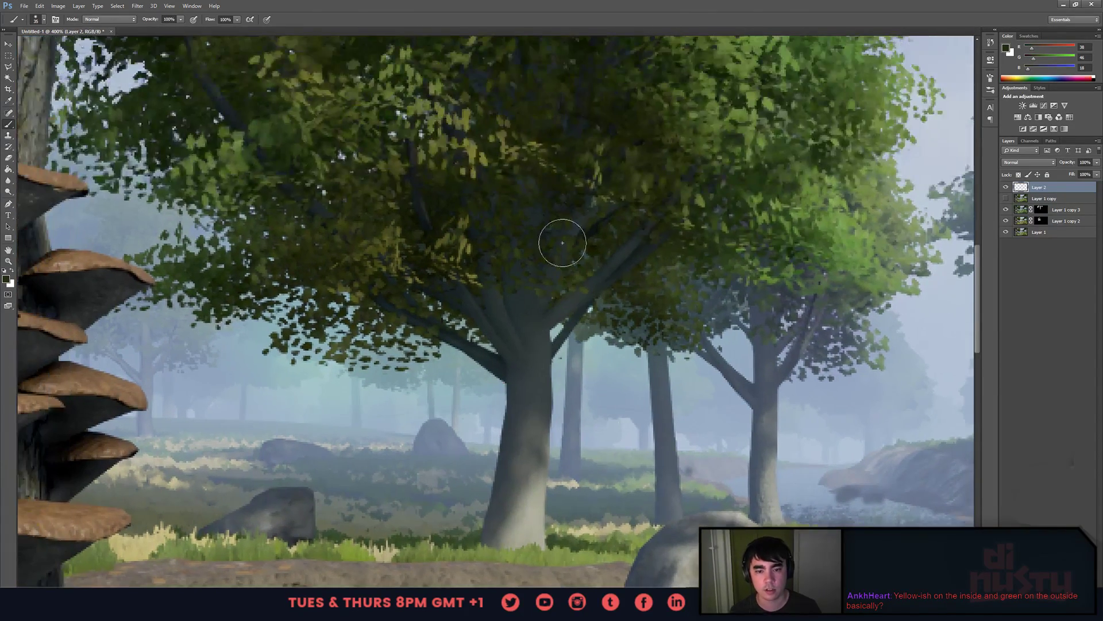
key("ctrl+minus")
left_click_drag(770, 260, 793, 221)
key("ctrl+plus")
key("ctrl+plus")
left_click_drag(581, 402, 584, 393)
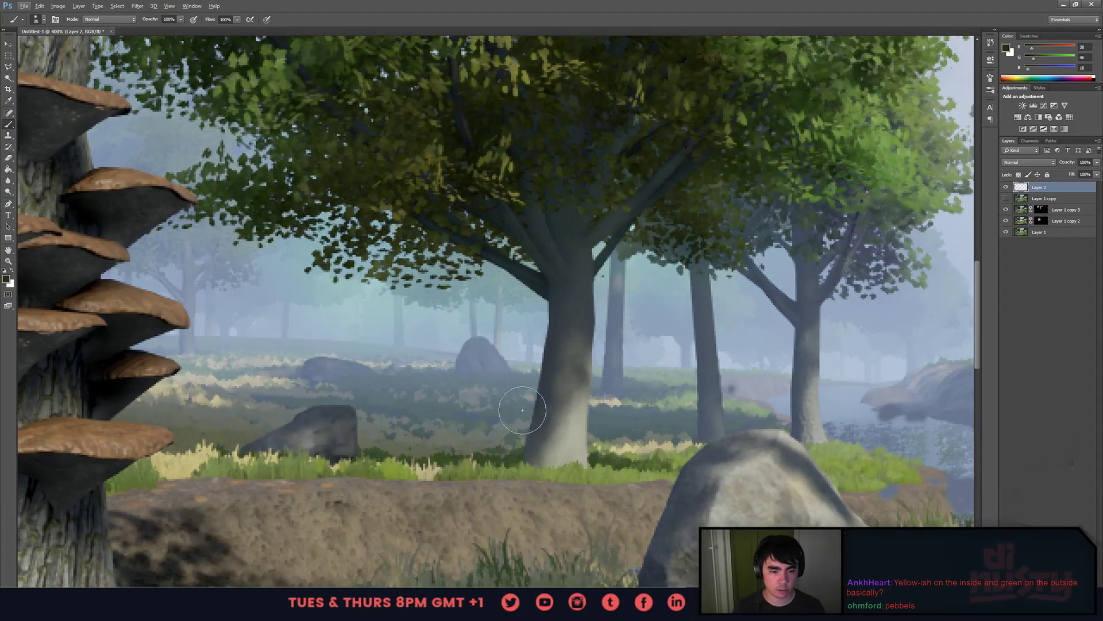
mouse_move(511, 407)
left_mouse_down()
mouse_move(489, 433)
mouse_move(580, 459)
left_mouse_up()
left_click_drag(684, 420, 616, 410)
- Sample the grey-blue of the distant shaded ground and paint it over part of the olive patch and behind the foreground rock
left_click(633, 396, "alt")
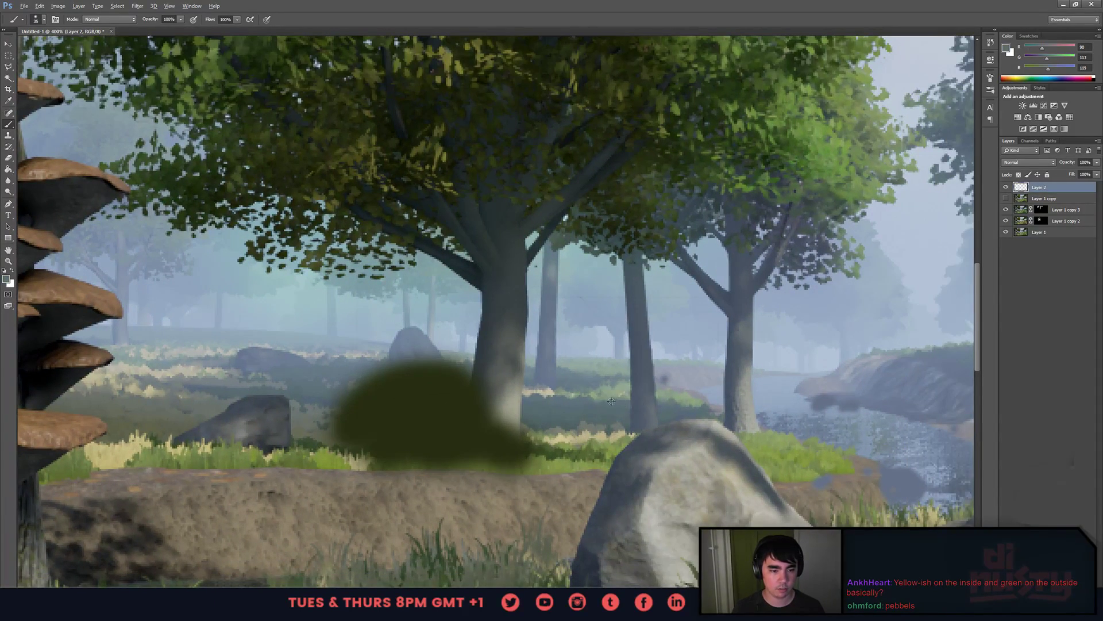
right_click_drag(632, 397, 629, 397, "alt")
mouse_move(660, 441)
left_mouse_down()
mouse_move(552, 368)
mouse_move(426, 405)
mouse_move(379, 390)
mouse_move(370, 451)
left_mouse_up()
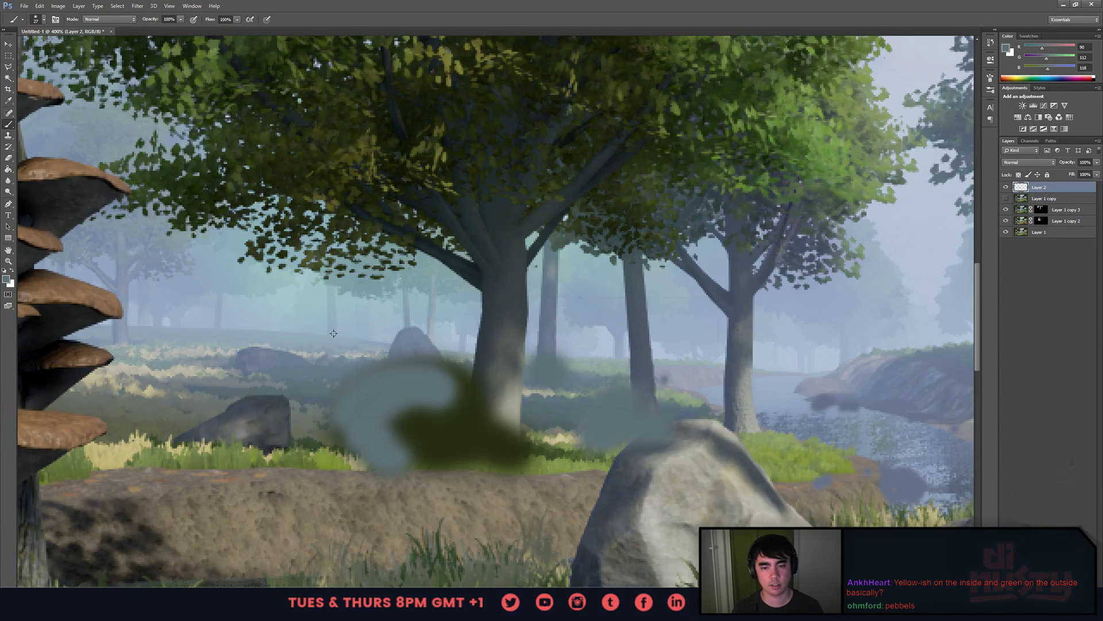
- Brush sampled pale fog blue softly along the distant horizon between the mushroom-covered trunk and the large tree
left_click_drag(333, 322, 313, 341)
left_click(312, 319, "alt")
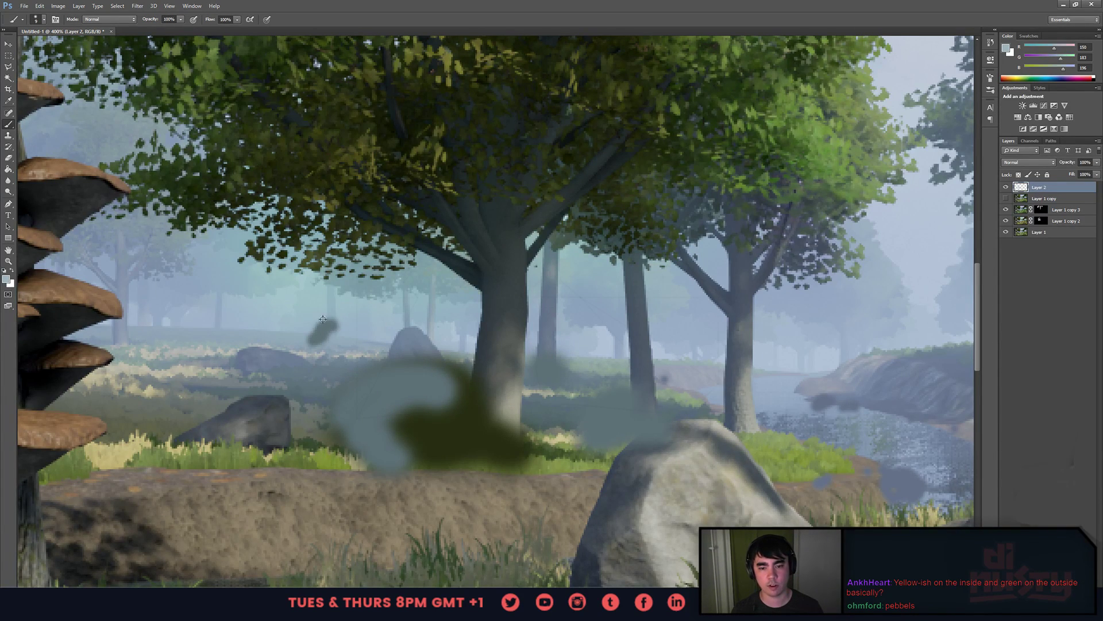
key("ctrl+alt+z")
key("ctrl+alt+z")
key("ctrl+z")
key("ctrl+alt+z")
left_click(332, 314, "alt")
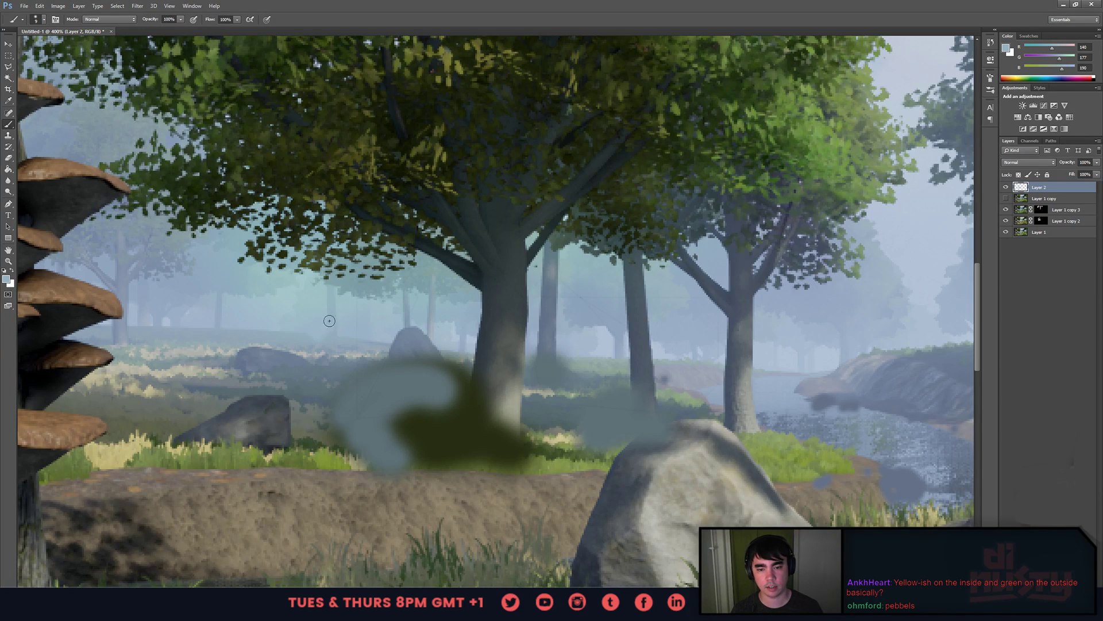
left_click(345, 338, "alt")
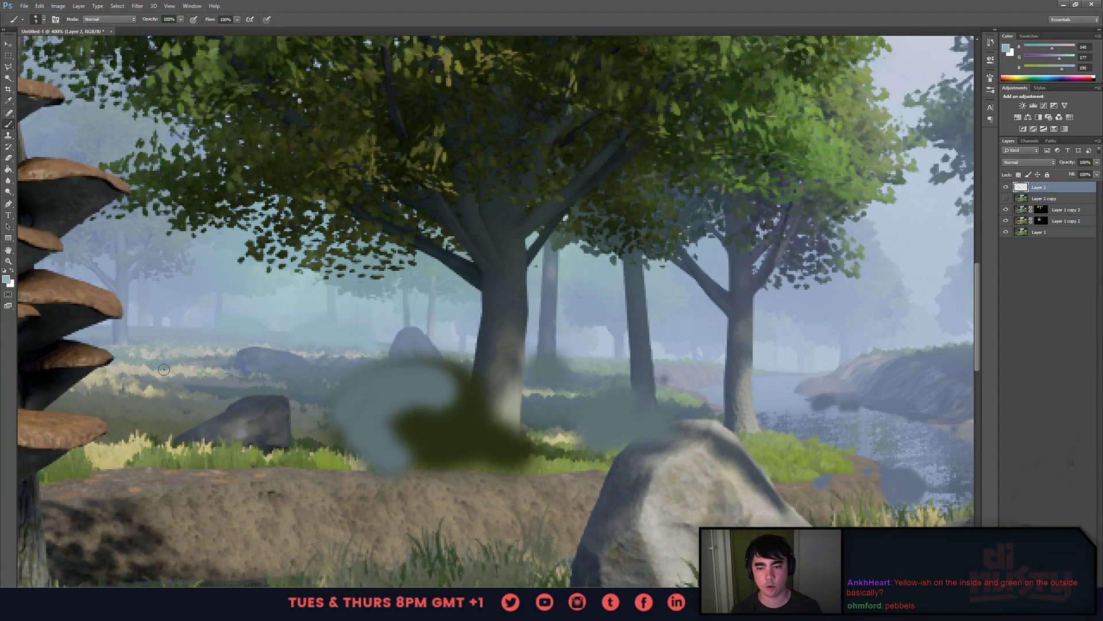
- Draw a thin near-black line along the distant horizon beside the mushroom-covered trunk
right_click_drag(201, 325, 165, 336, "alt")
left_click(56, 385, "alt")
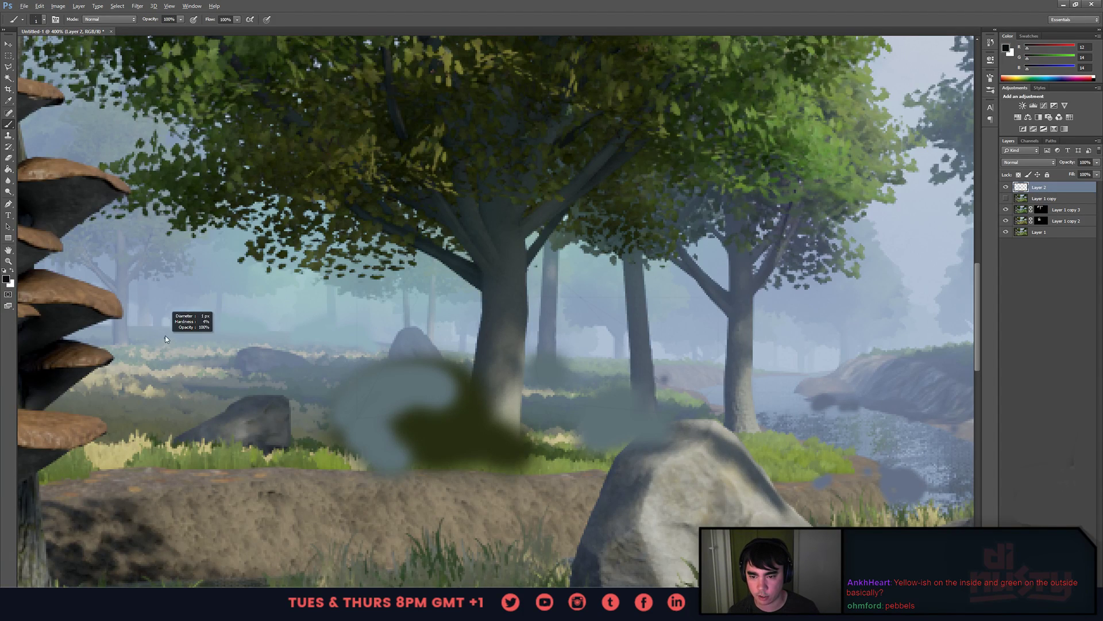
left_click_drag(79, 331, 382, 336)
key("ctrl+z")
key("ctrl+z")
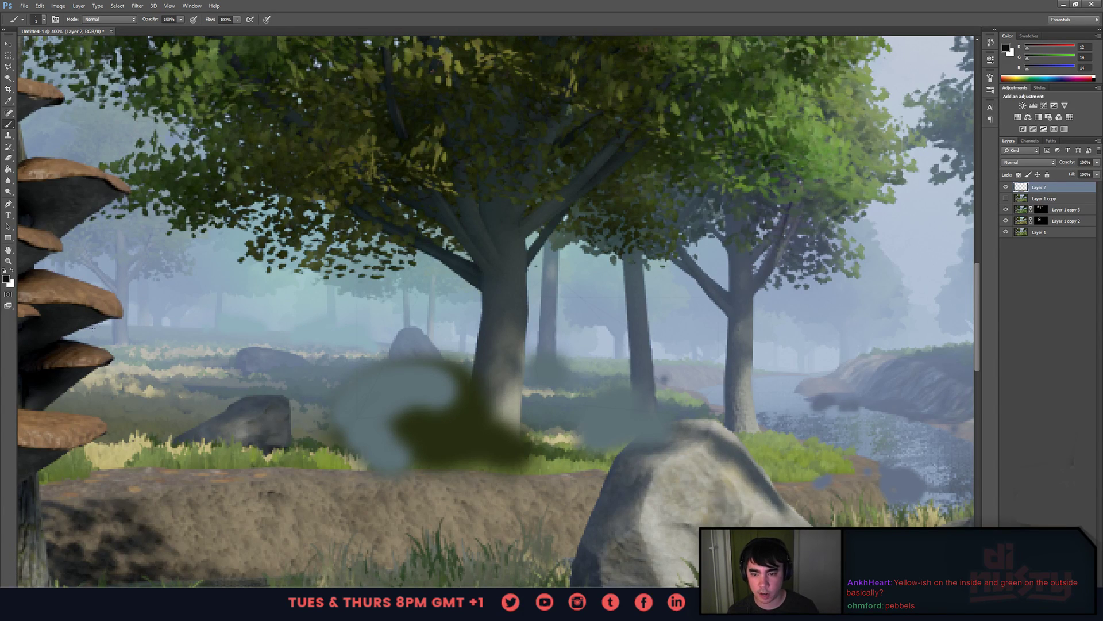
left_click_drag(92, 326, 224, 326)
- Trace the crest of the far riverbank on both sides of its tree with the same thin dark line
mouse_move(805, 342)
left_mouse_down()
mouse_move(730, 333)
mouse_move(350, 345)
left_mouse_up()
mouse_move(344, 402)
left_mouse_down()
mouse_move(414, 369)
mouse_move(657, 347)
mouse_move(567, 341)
mouse_move(807, 332)
left_mouse_up()
left_click_drag(736, 356, 504, 366)
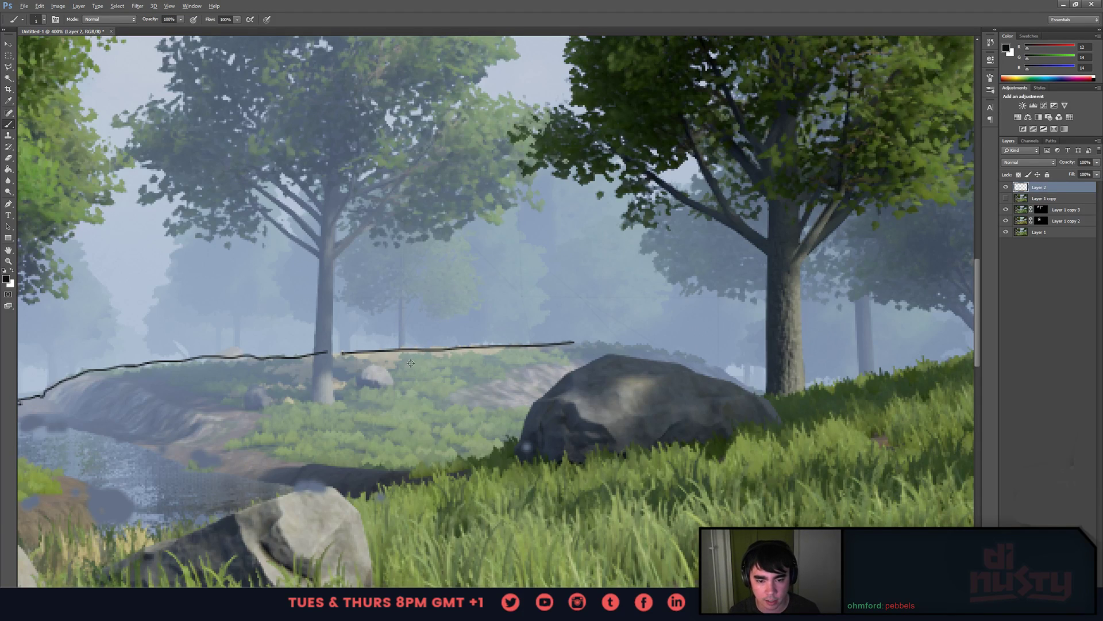
- Break up the far bank's traced outline with patches of sampled hazy green along the crest, and review the whole scene
left_click(440, 343, "alt")
mouse_move(461, 338)
left_mouse_down()
mouse_move(403, 348)
mouse_move(474, 344)
left_mouse_up()
left_click_drag(545, 344, 580, 339)
left_click_drag(552, 309, 650, 308)
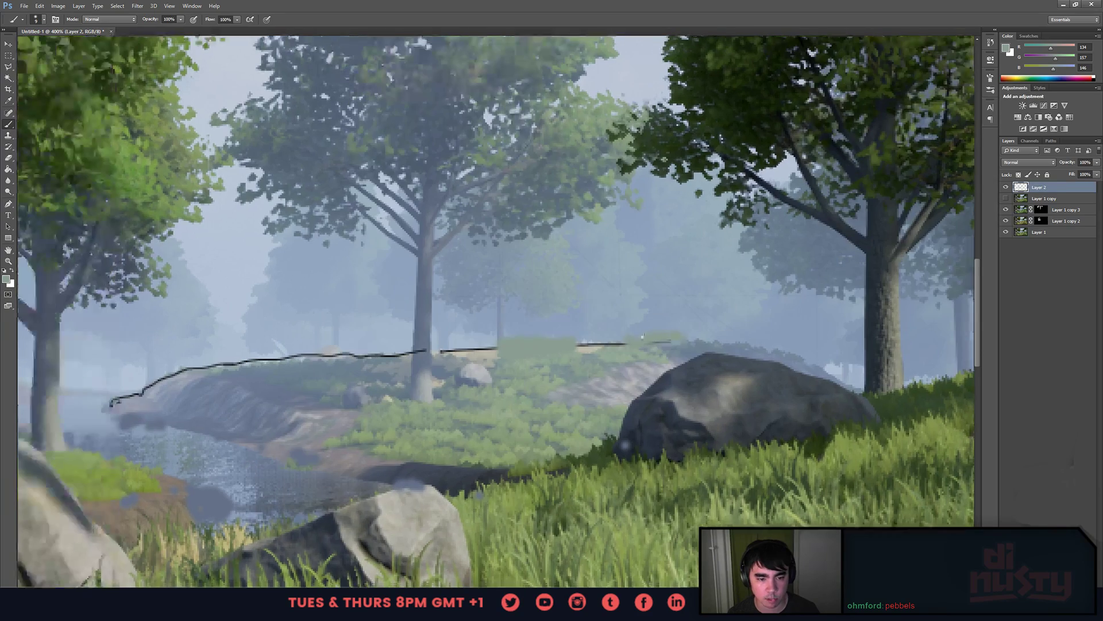
left_click_drag(354, 352, 320, 360)
left_click_drag(176, 391, 653, 350)
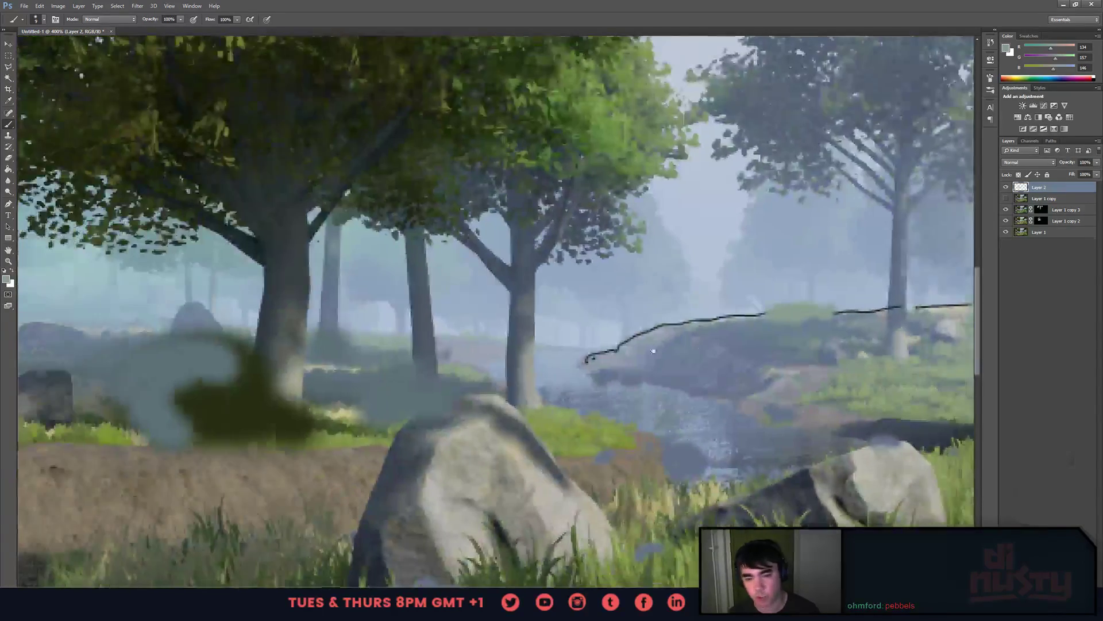
left_click_drag(329, 437, 507, 395)
left_click_drag(274, 397, 393, 481)
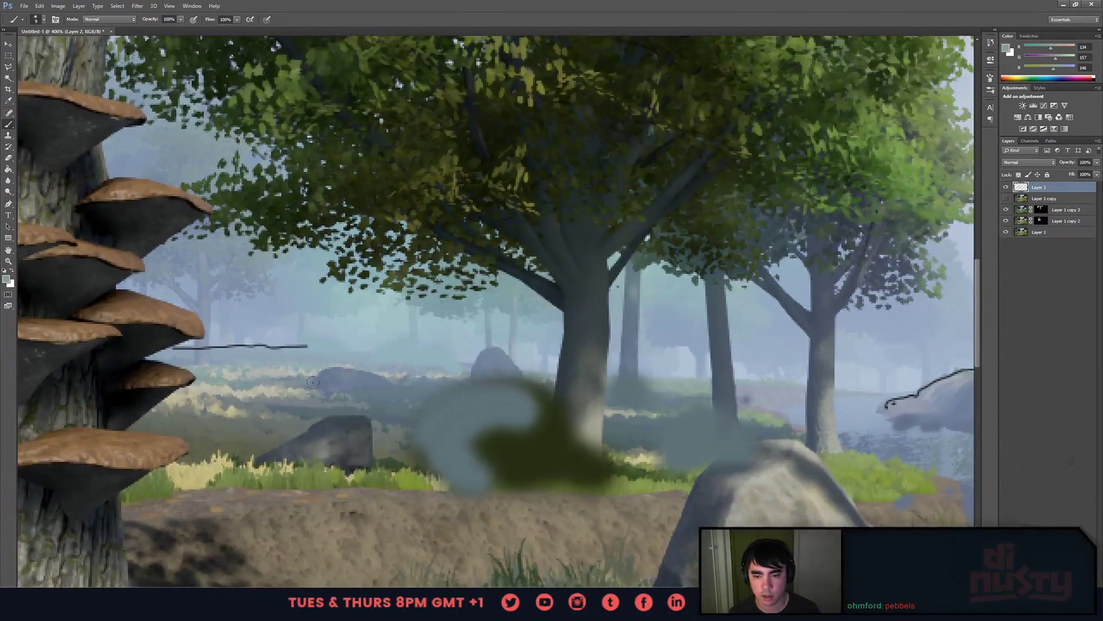
key("ctrl+1")
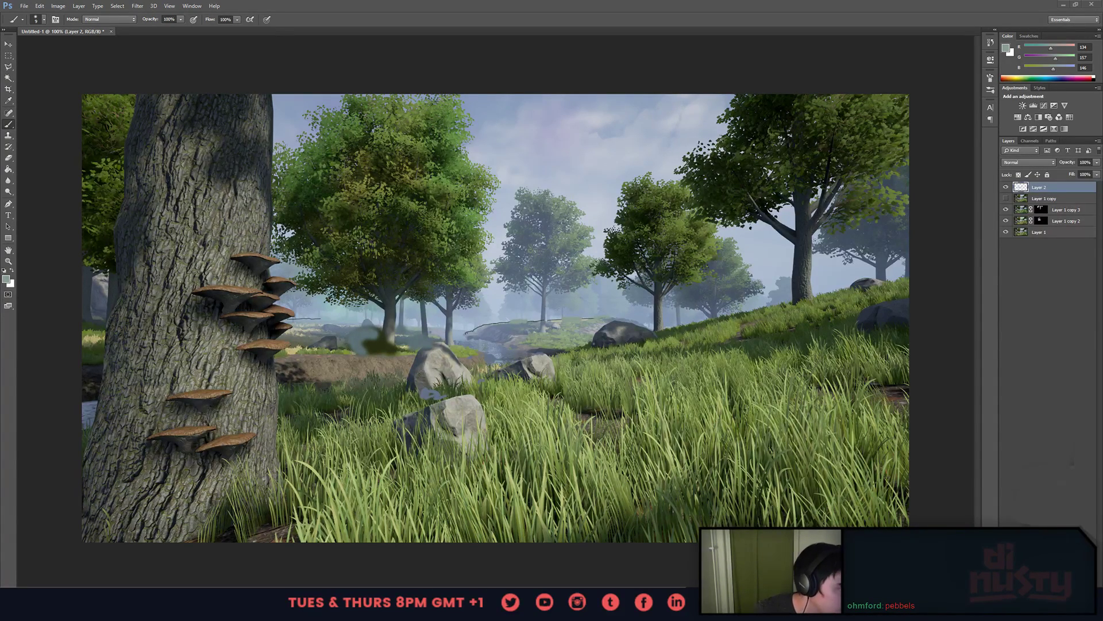
- Switch to the Imgur album in the browser and examine its Roman terrace screenshots enlarged, with and without the drawn-over markings
left_click_drag(1102, 384, 315, 0)
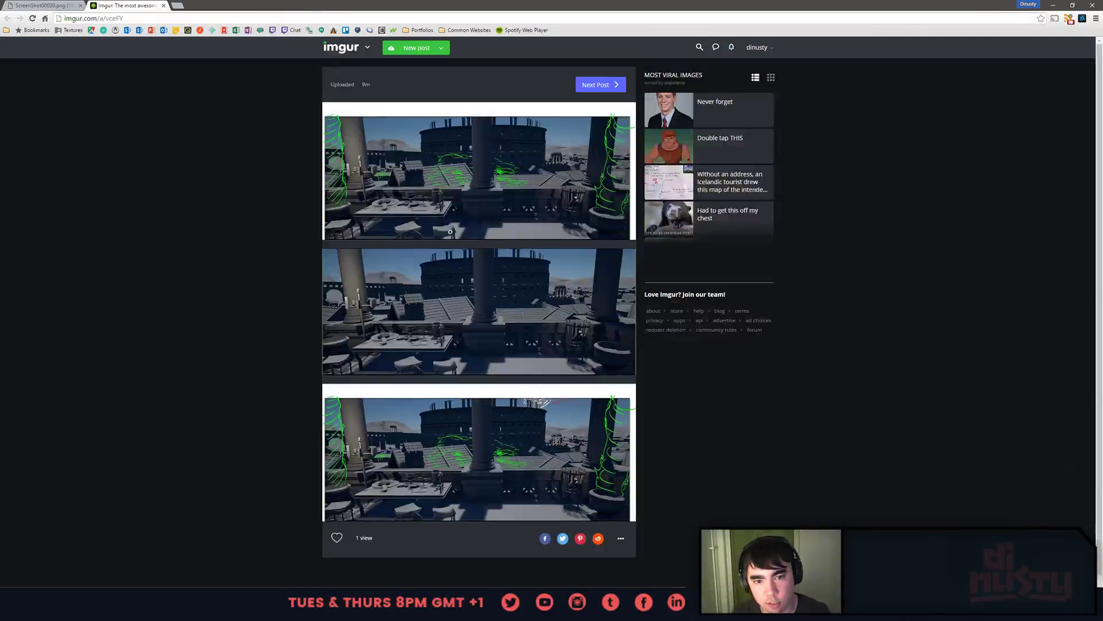
left_click(481, 202)
scroll(759, 318, "down", 1)
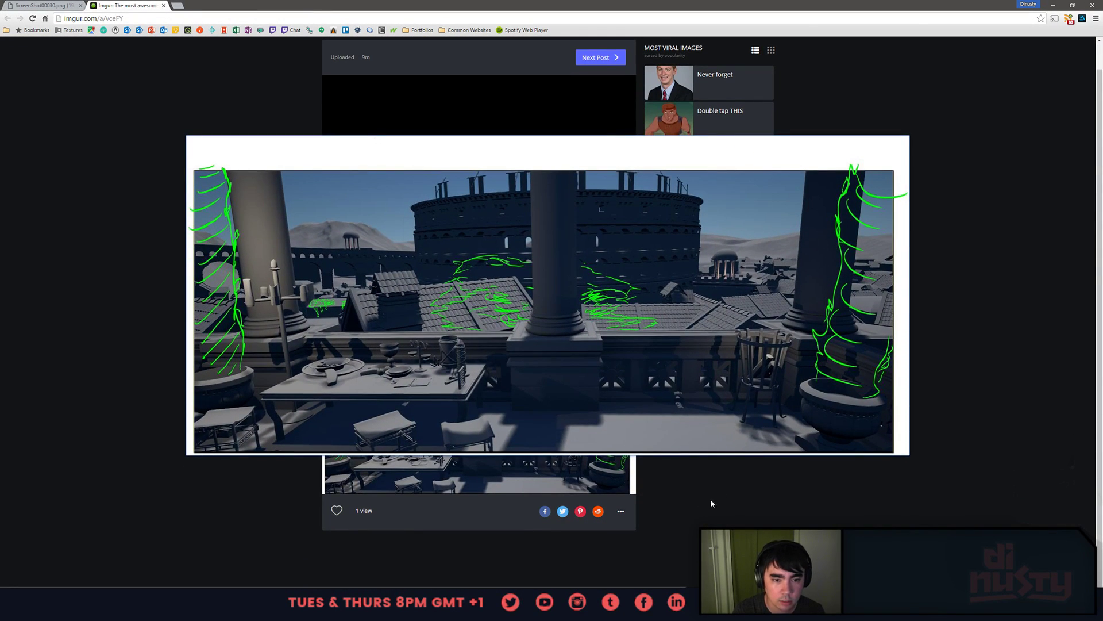
left_click(736, 467)
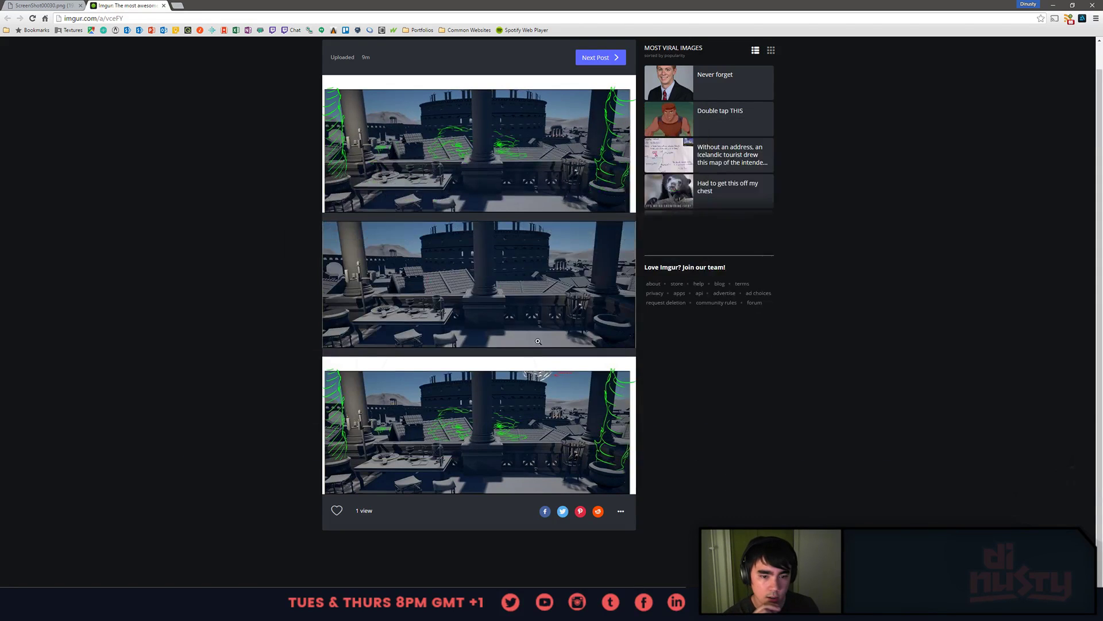
left_click(537, 341)
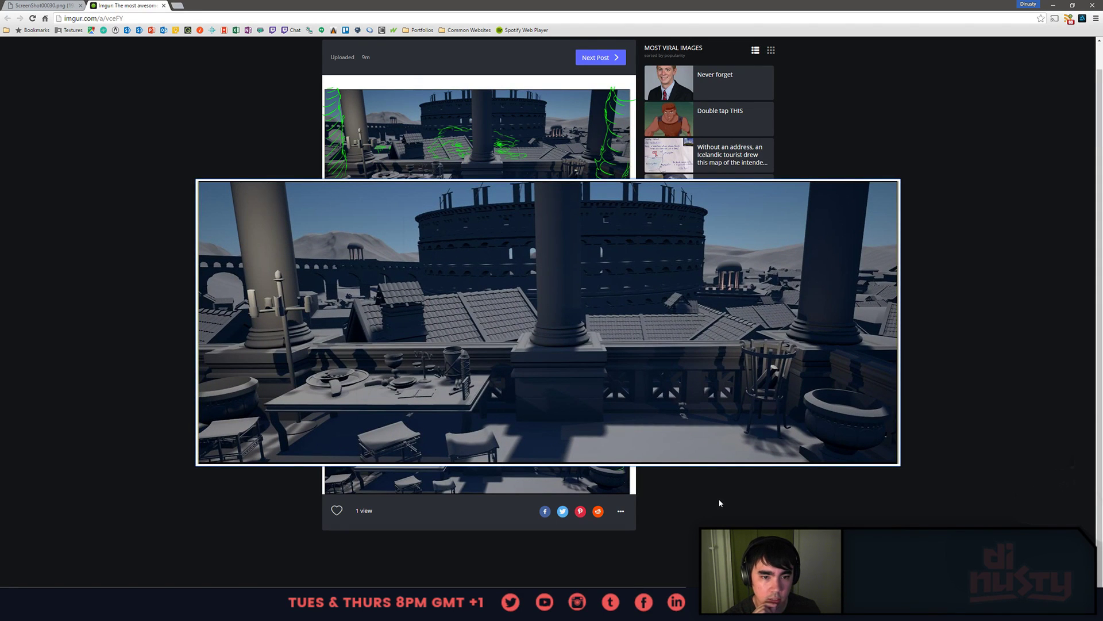
left_click(713, 492)
left_click(563, 437)
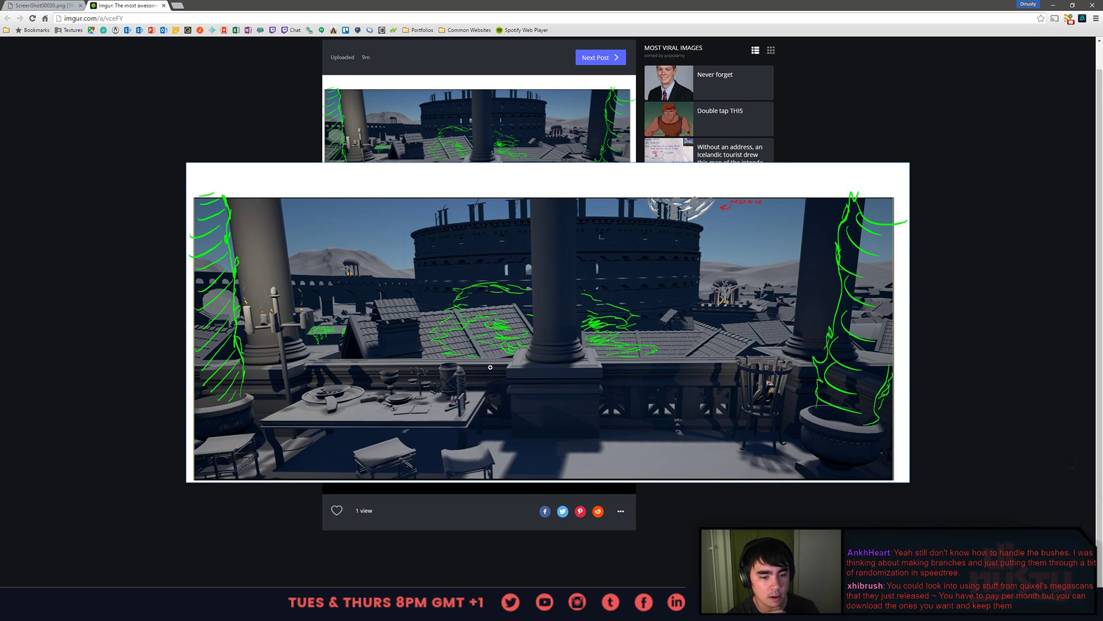
left_click(723, 507)
left_click(571, 312)
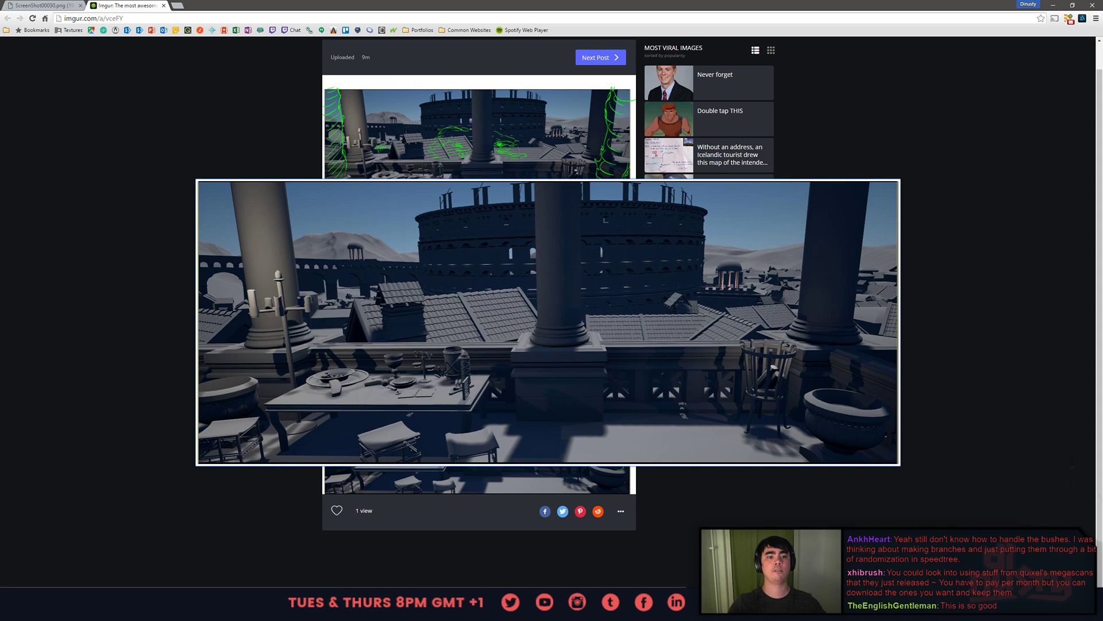
left_click(1016, 412)
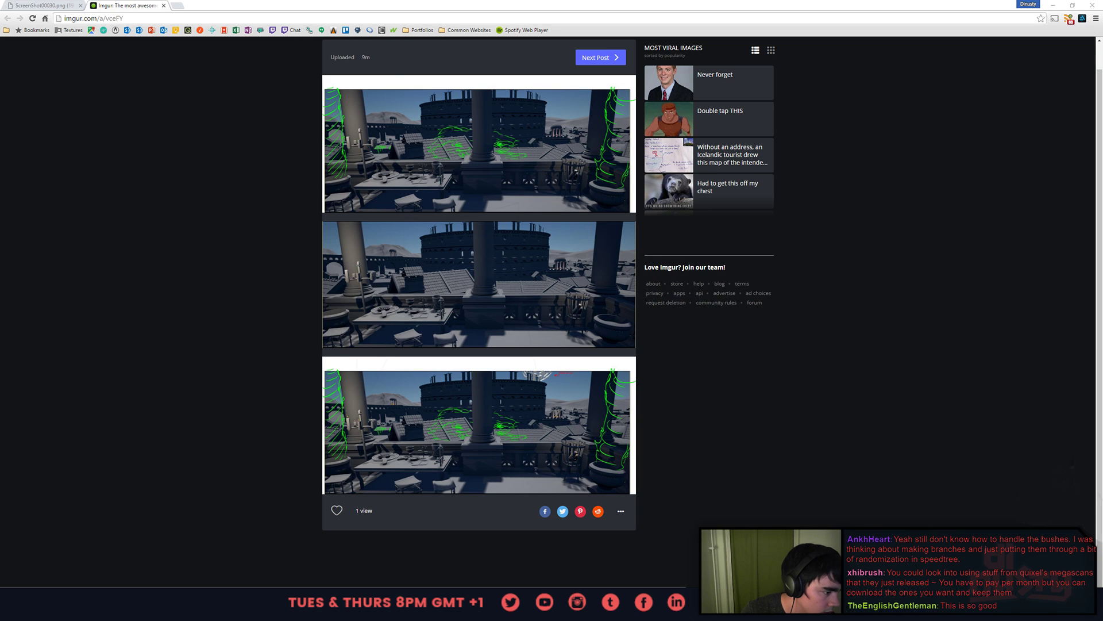
- Bring up the Imgur post of the ruined stone arches and examine the full image
left_click_drag(1102, 275, 641, 3)
scroll(851, 388, "down", 2)
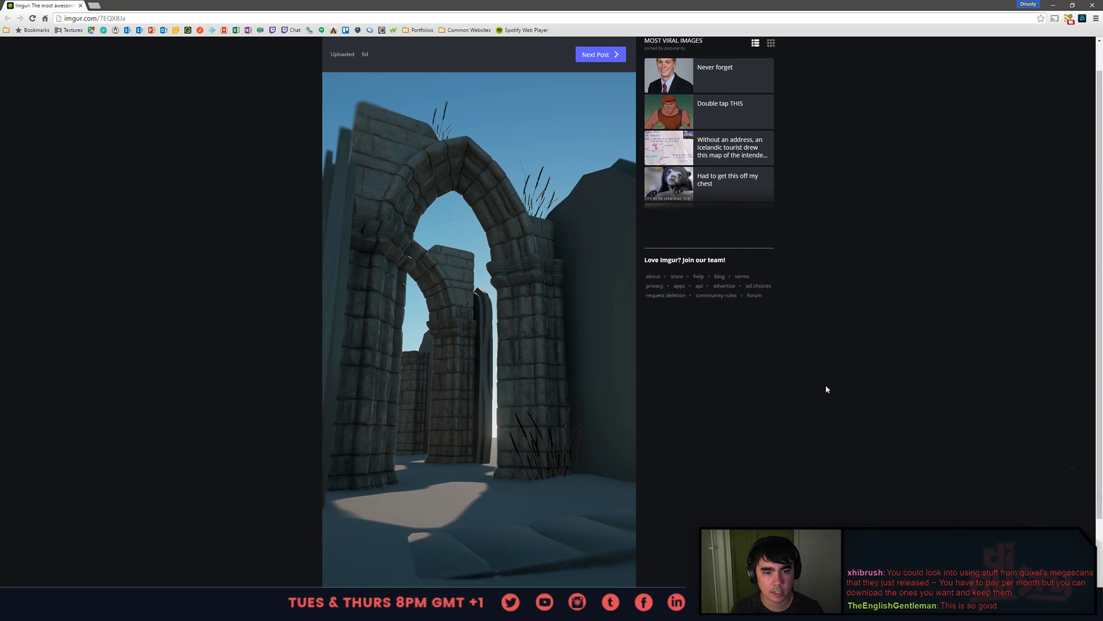
scroll(808, 382, "up", 2)
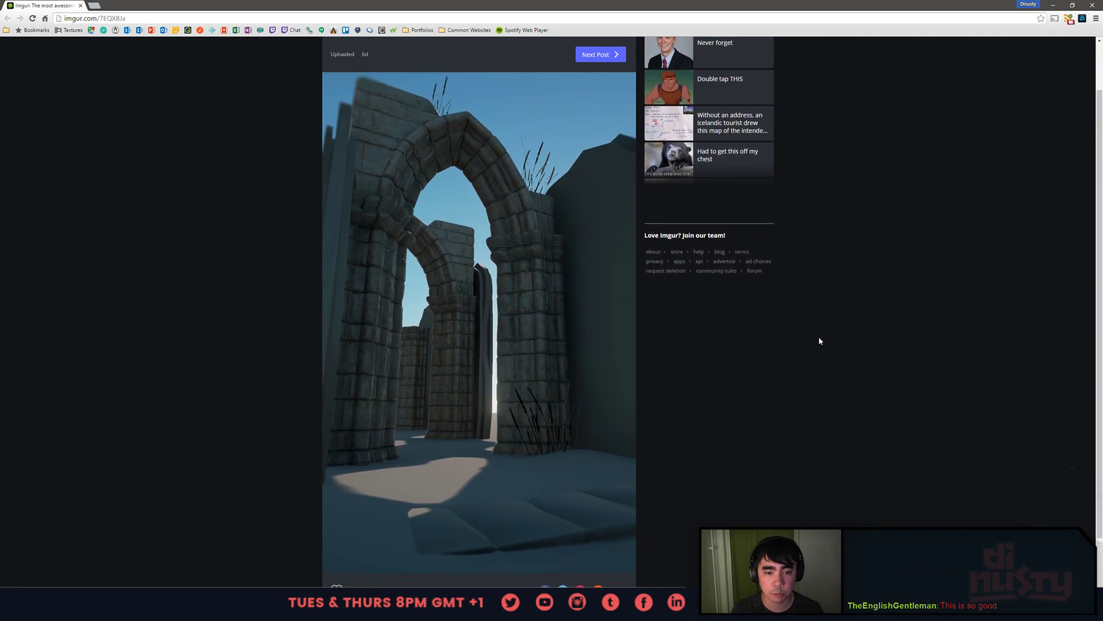
- Enlarge the ruined arches image, copy it, and close the enlarged view
left_click(522, 332)
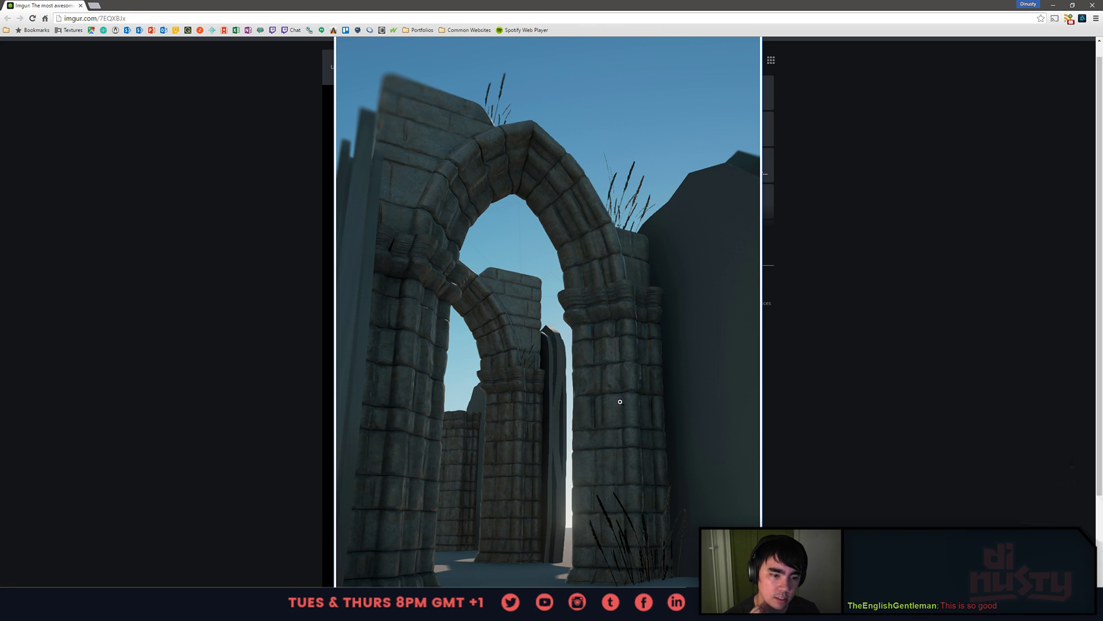
right_click(496, 421)
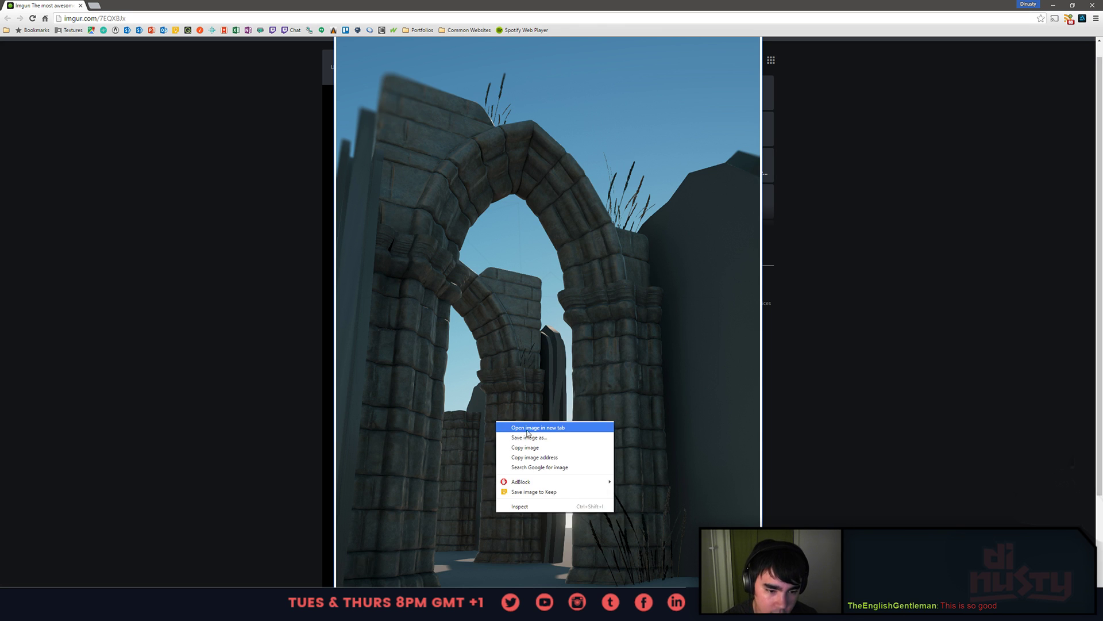
left_click(556, 447)
left_click(728, 350)
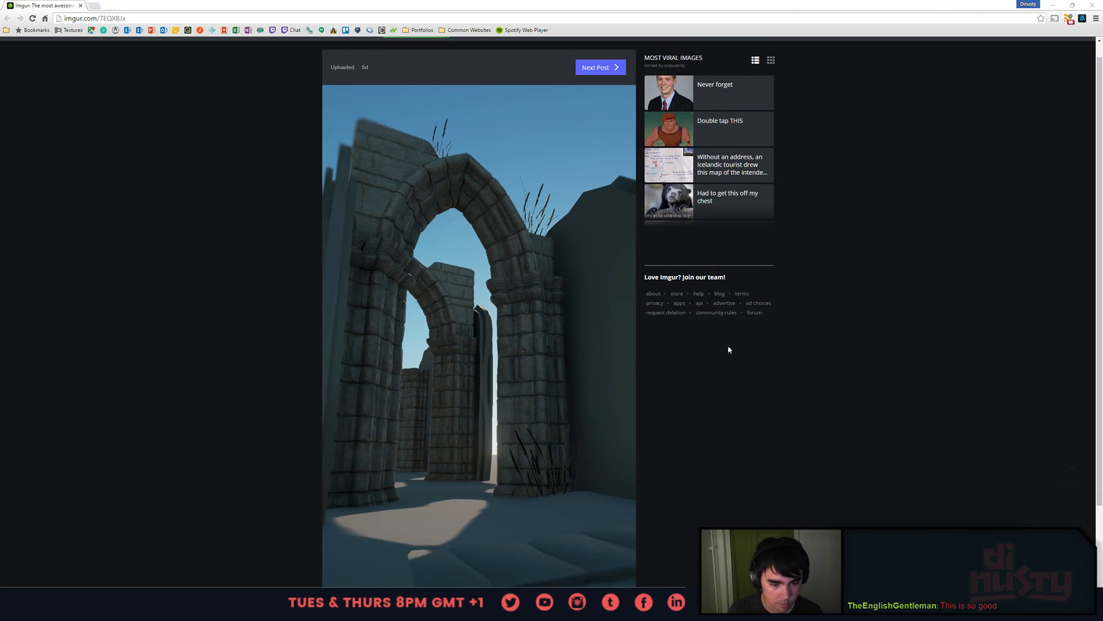
- Switch to Photoshop, create a new document at the copied image's size, and paste the ruined arches screenshot for close inspection
key("alt+Tab")
key("ctrl+n")
key("Return")
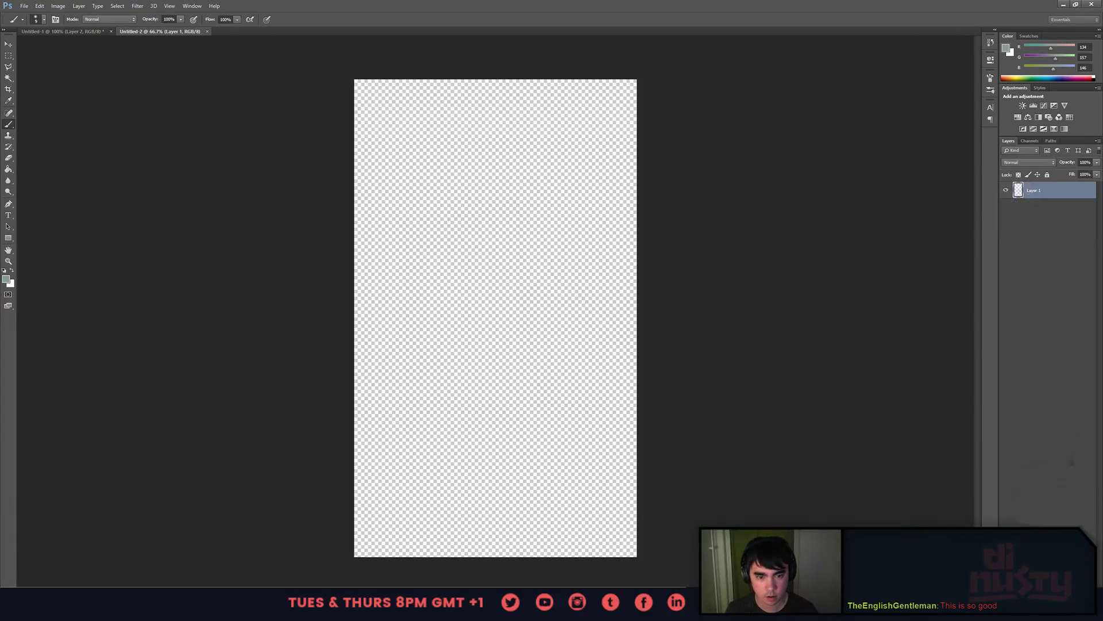
key("ctrl+v")
key("ctrl+plus")
key("ctrl+plus")
mouse_move(510, 234)
left_mouse_down()
mouse_move(605, 387)
mouse_move(584, 322)
left_mouse_up()
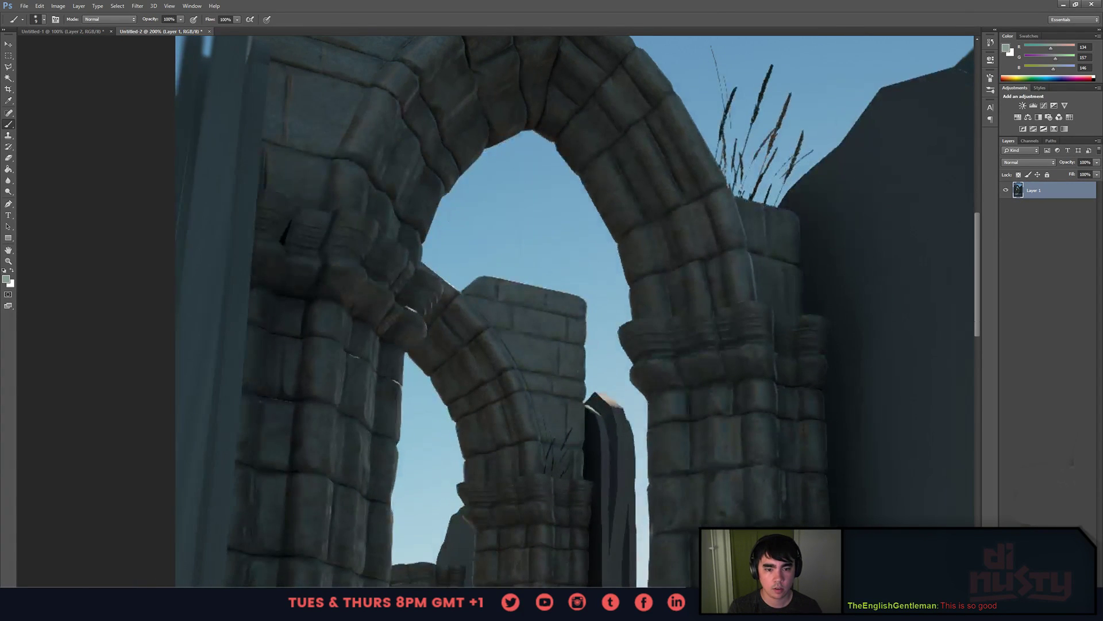
key("ctrl+z")
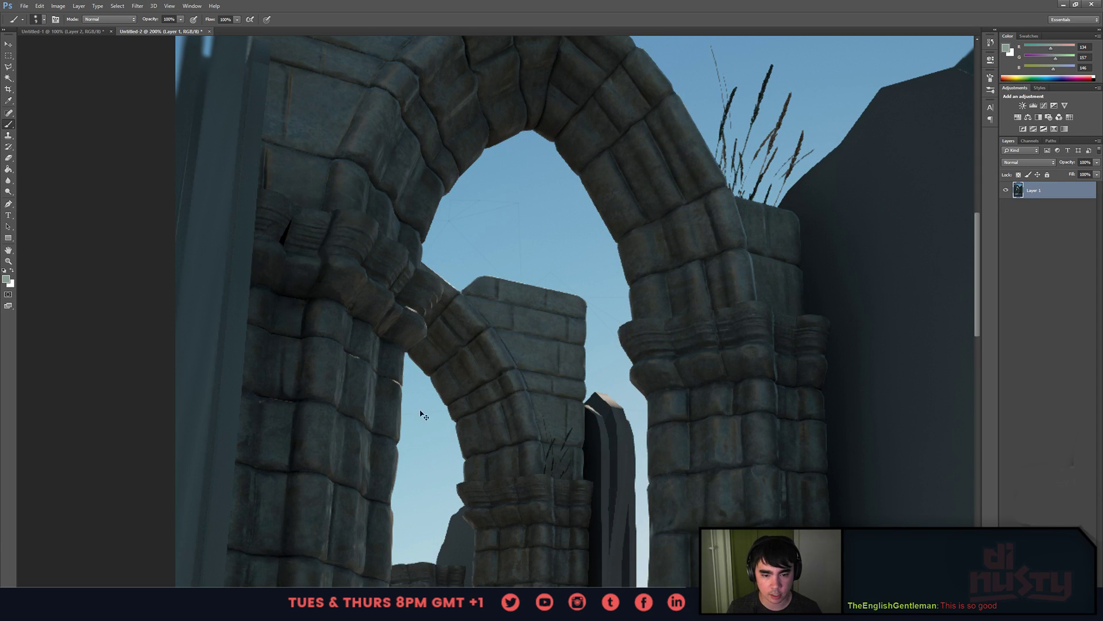
- Set the foreground colour to bright green #00ff42 and ready the Brush tool for marking up the screenshot
left_click(154, 6)
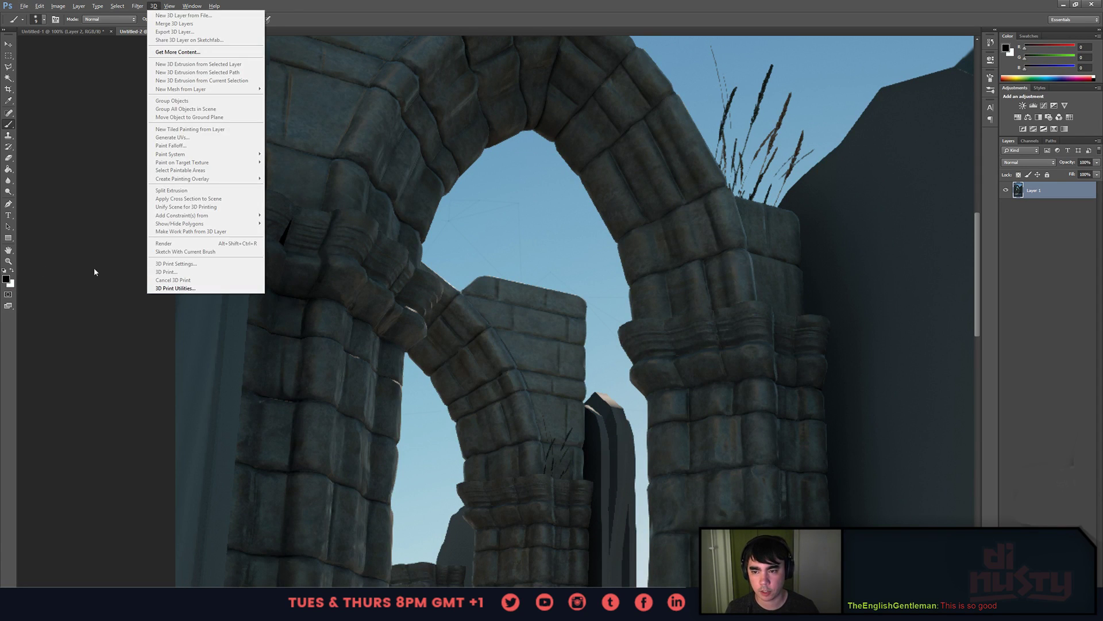
key("Escape")
key("i")
left_click(600, 210)
left_click(590, 142)
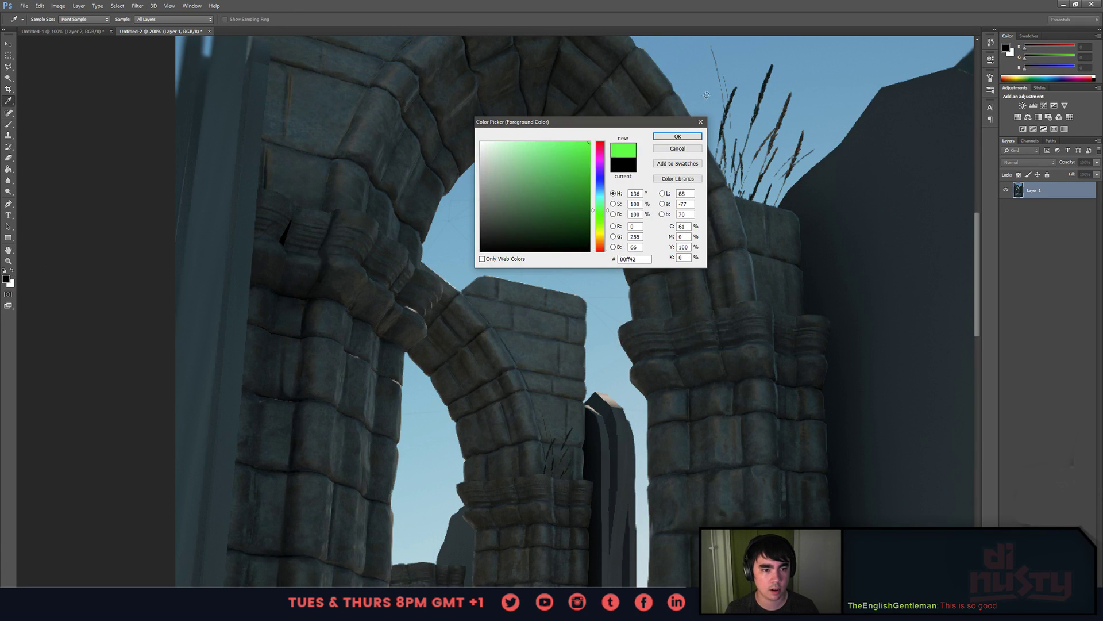
left_click(677, 136)
key("b")
- Try short green marks on the stone blocks of the left pillar below the arch springing, undoing each one
left_click_drag(421, 339, 368, 399)
key("ctrl+z")
mouse_move(431, 317)
left_mouse_down()
mouse_move(458, 301)
mouse_move(423, 301)
left_mouse_up()
key("ctrl+z")
mouse_move(474, 327)
left_mouse_down()
mouse_move(483, 310)
mouse_move(440, 312)
left_mouse_up()
key("ctrl+z")
left_click_drag(405, 280, 425, 271)
left_click_drag(495, 347, 505, 308)
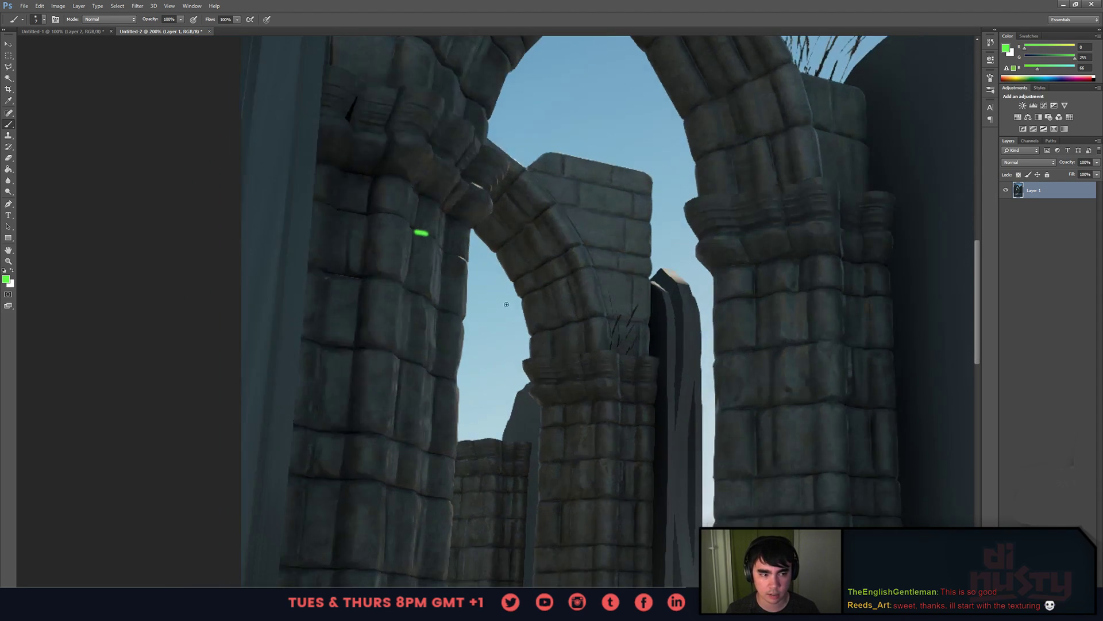
key("ctrl+z")
- Trace the left pillar's inner edge against the sky in green, undo the stroke, and look back up at the main arch
left_click_drag(566, 345, 567, 292)
left_click_drag(483, 330, 501, 350)
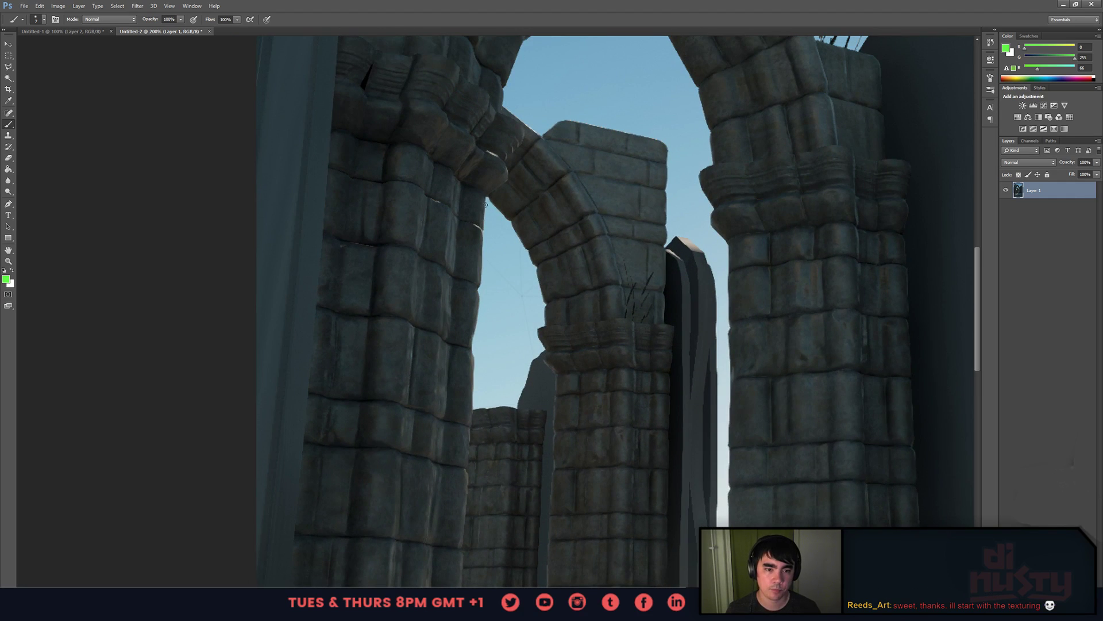
mouse_move(485, 204)
left_mouse_down()
mouse_move(478, 313)
mouse_move(478, 265)
left_mouse_up()
key("ctrl+z")
left_click_drag(612, 287, 587, 270)
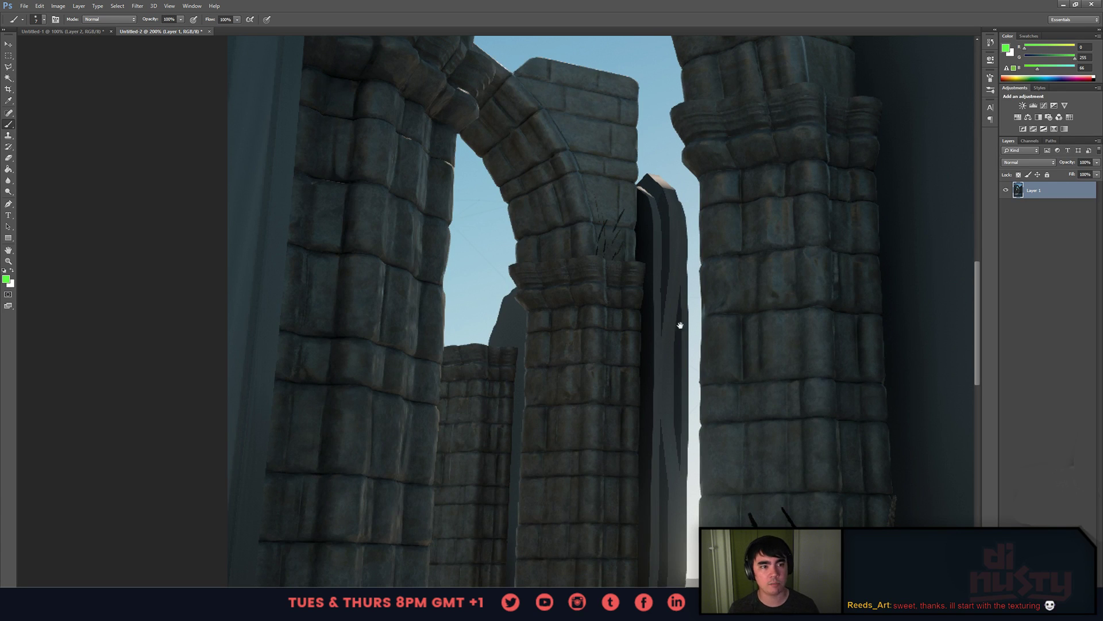
left_click_drag(680, 325, 594, 560)
left_click_drag(521, 173, 550, 178)
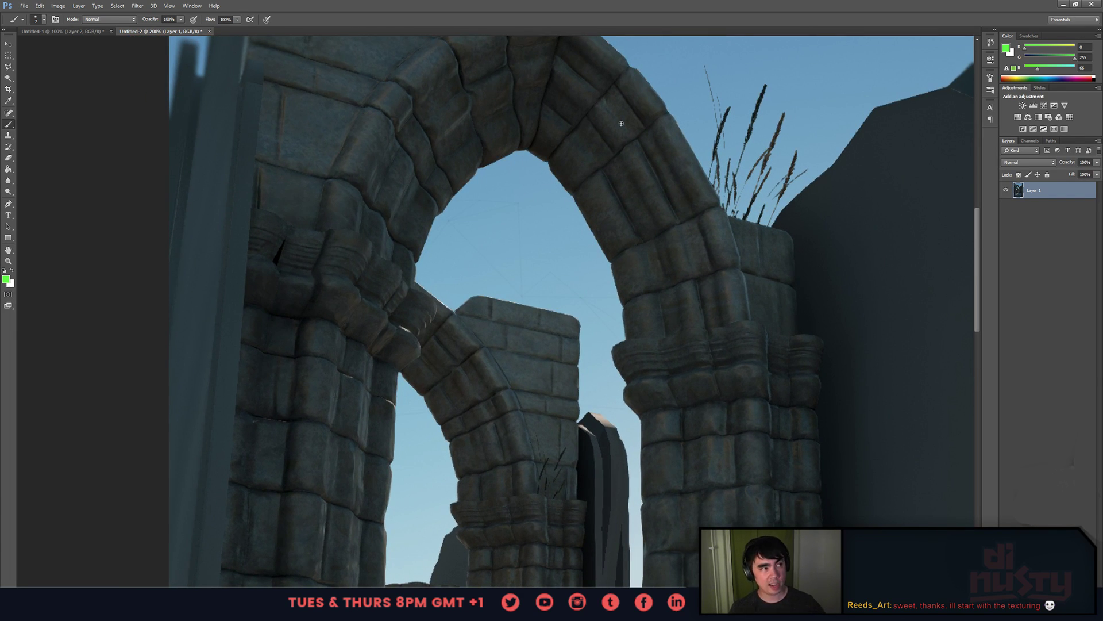
- Trace the underside of the main arch's left curve in green and undo the stroke
left_click_drag(708, 336, 719, 349)
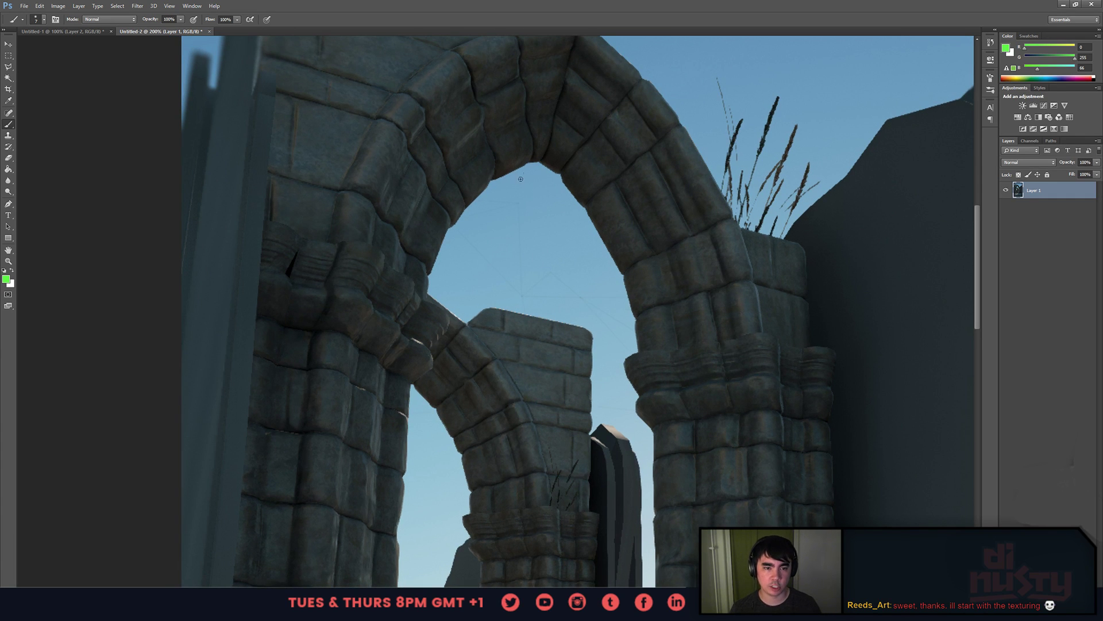
mouse_move(521, 179)
left_mouse_down()
mouse_move(485, 187)
mouse_move(453, 226)
left_mouse_up()
key("ctrl+z")
left_click_drag(476, 169, 506, 161)
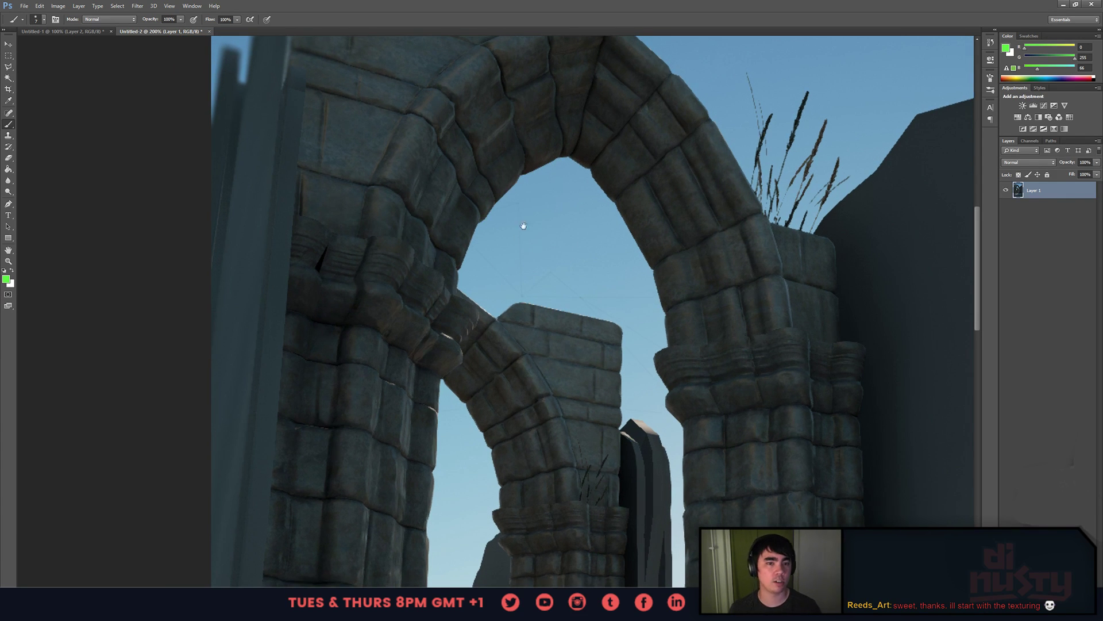
left_click_drag(523, 225, 517, 328)
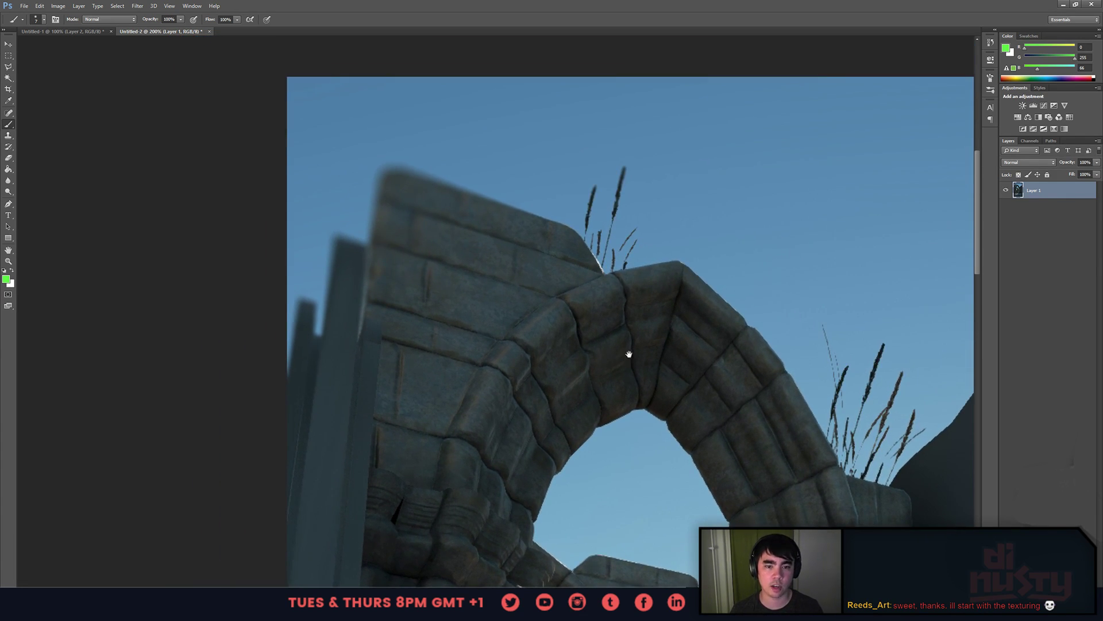
- Mark the grass gap beside the arch top and the upper-left wall's blurred corner in green, undoing both marks
mouse_move(602, 272)
left_mouse_down()
mouse_move(530, 218)
mouse_move(384, 172)
mouse_move(585, 222)
left_mouse_up()
key("ctrl+z")
mouse_move(378, 168)
left_mouse_down()
mouse_move(405, 165)
mouse_move(437, 186)
mouse_move(500, 187)
mouse_move(414, 246)
mouse_move(428, 284)
mouse_move(425, 241)
left_mouse_up()
key("ctrl+z")
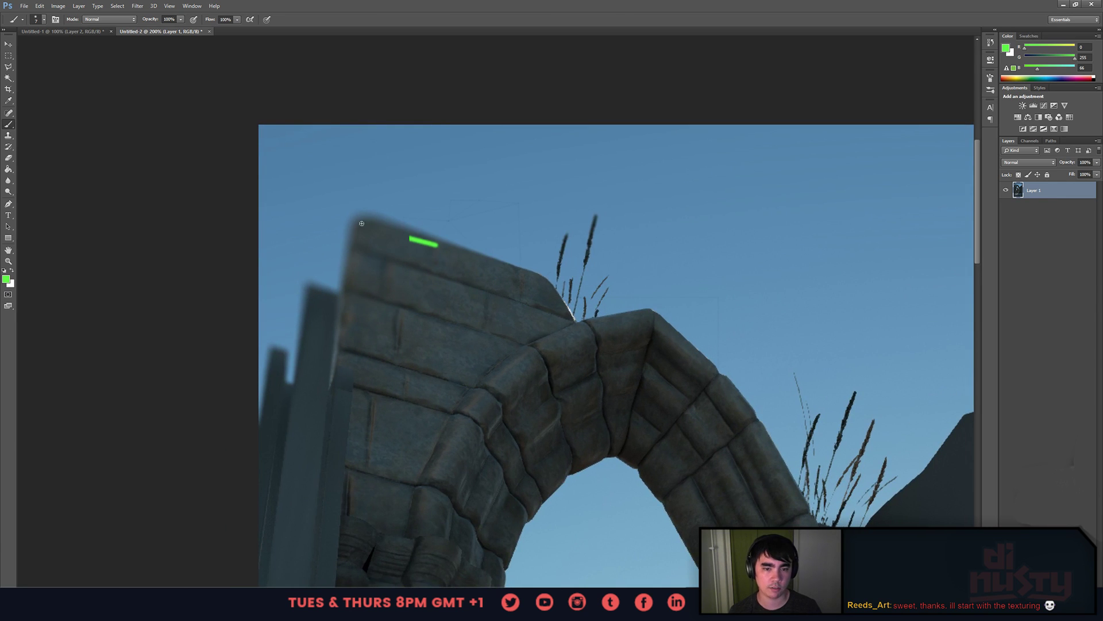
- Sketch green strokes around the upper-left wall's top edge and the sky above its grass, undoing each attempt
left_click_drag(417, 323, 377, 295)
mouse_move(533, 290)
left_mouse_down()
mouse_move(519, 292)
mouse_move(507, 249)
left_mouse_up()
key("ctrl+z")
mouse_move(534, 287)
left_mouse_down()
mouse_move(504, 249)
mouse_move(469, 235)
left_mouse_up()
key("ctrl+z")
left_click_drag(505, 302, 487, 272)
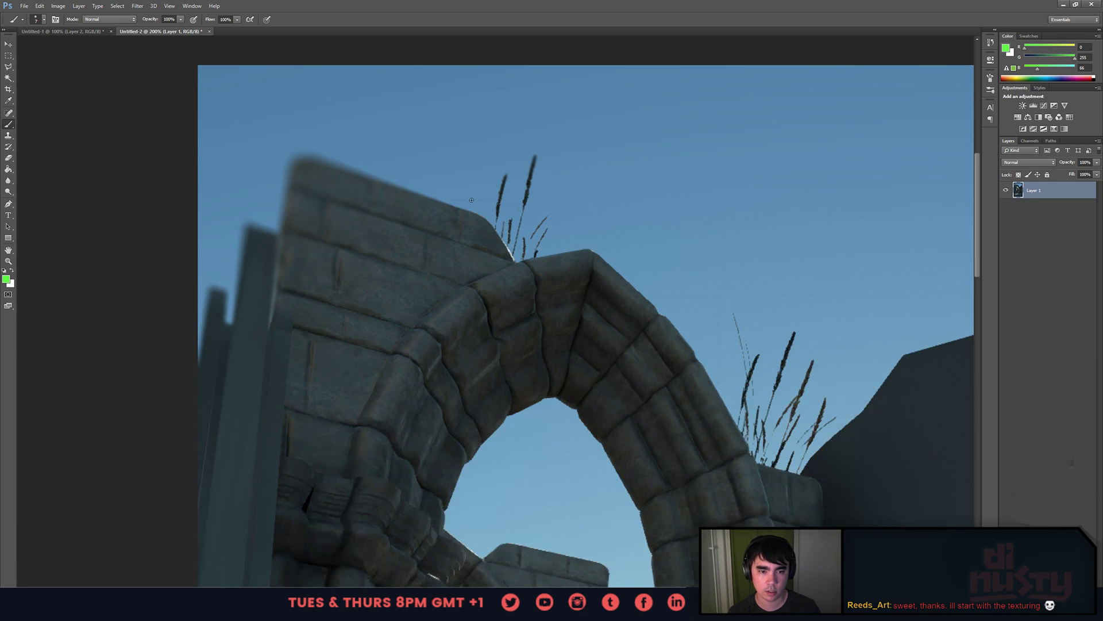
mouse_move(476, 208)
left_mouse_down()
mouse_move(525, 277)
mouse_move(554, 231)
mouse_move(525, 84)
left_mouse_up()
key("ctrl+z")
left_click_drag(592, 267, 718, 93)
- Mark the dark slab beside the middle pillar with a vertical green stroke and undo it
left_click_drag(405, 411, 514, 267)
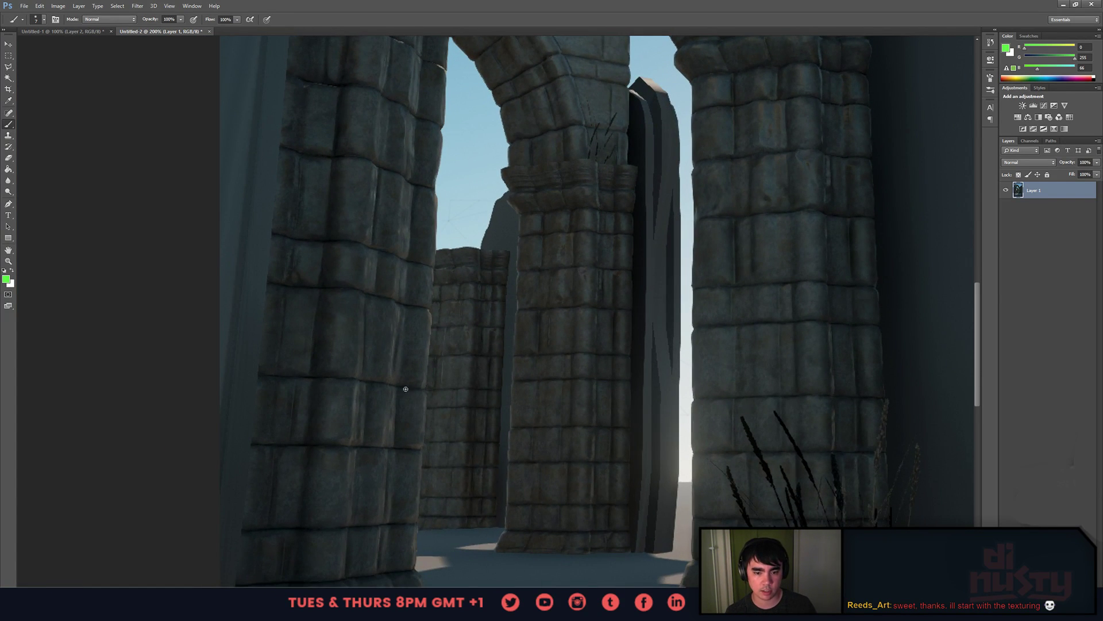
left_click_drag(405, 389, 452, 381)
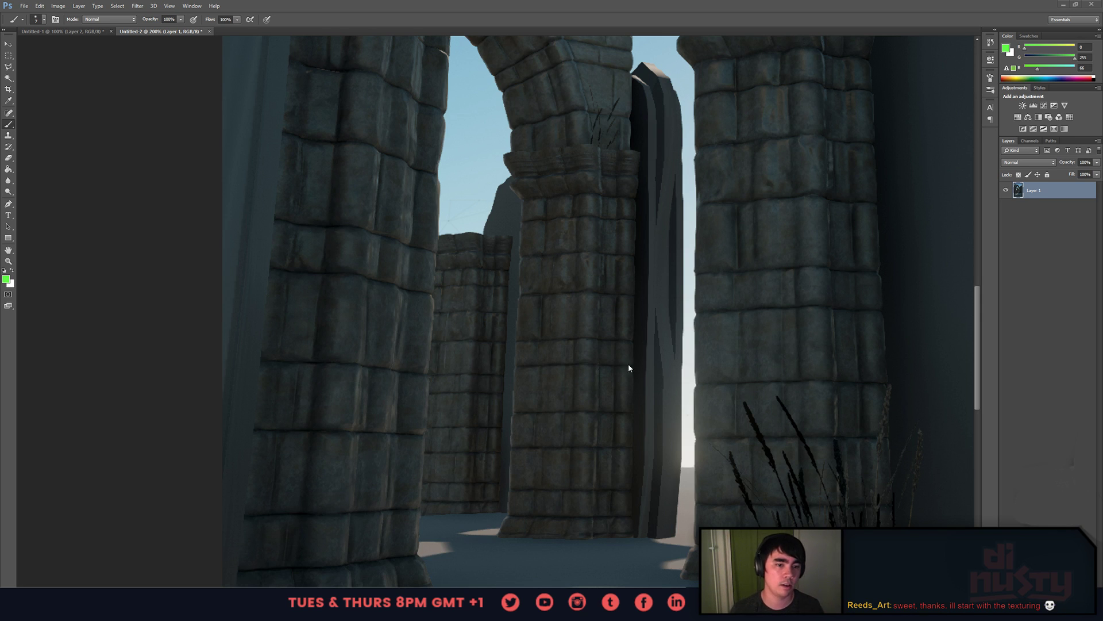
left_click_drag(644, 275, 645, 328)
key("ctrl+z")
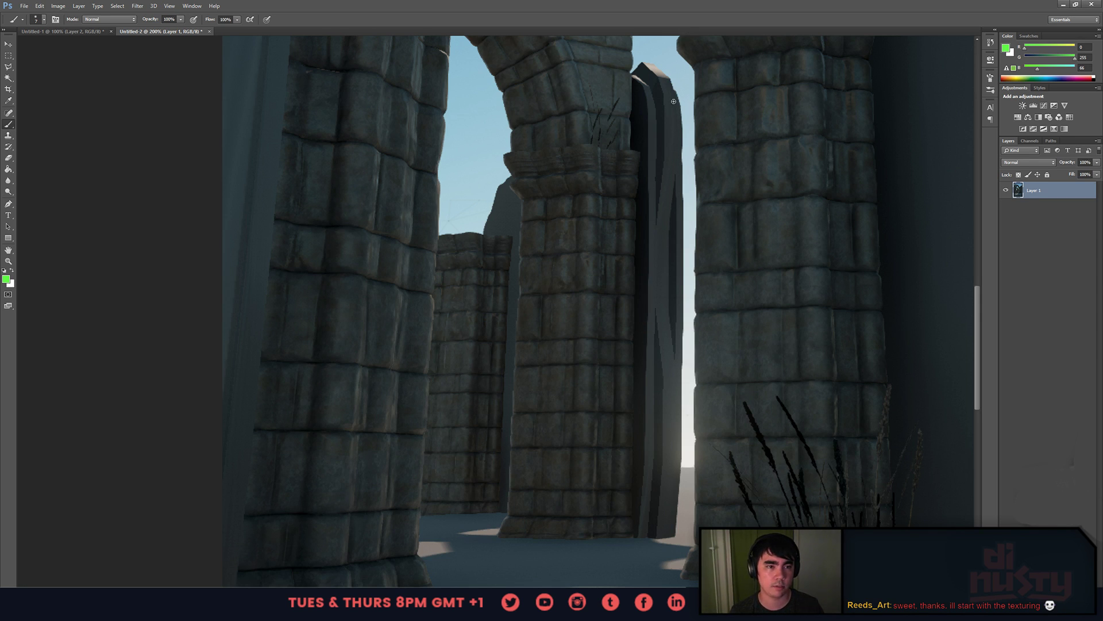
- Examine the pillars and inner arch, comparing them with the whole ruin composition
scroll(592, 297, "up", 3)
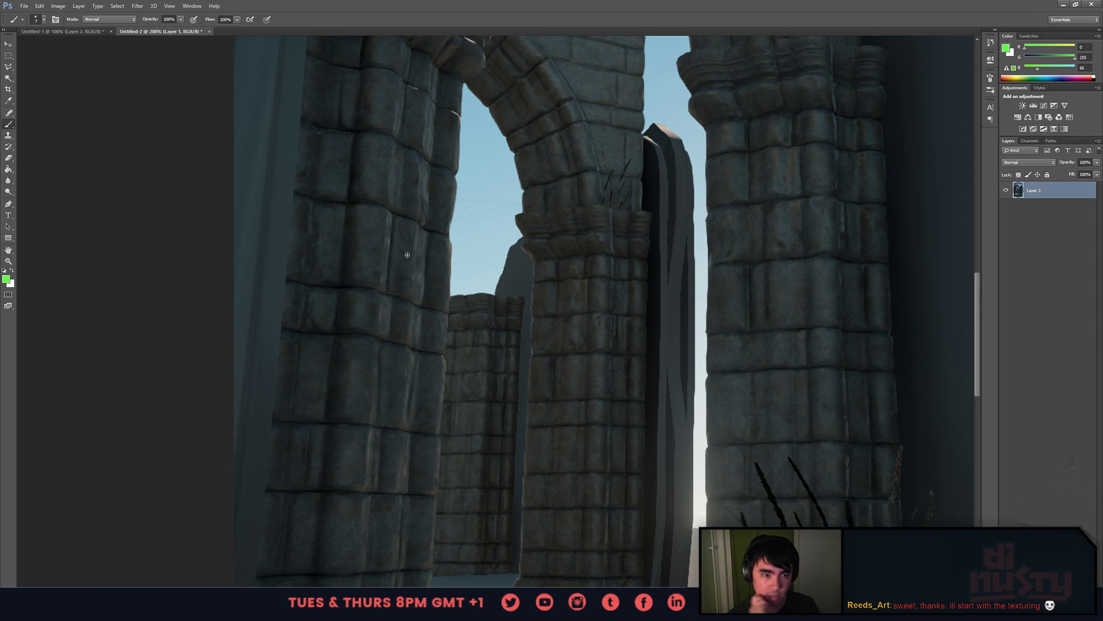
mouse_move(544, 175)
left_mouse_down()
mouse_move(522, 312)
mouse_move(537, 316)
left_mouse_up()
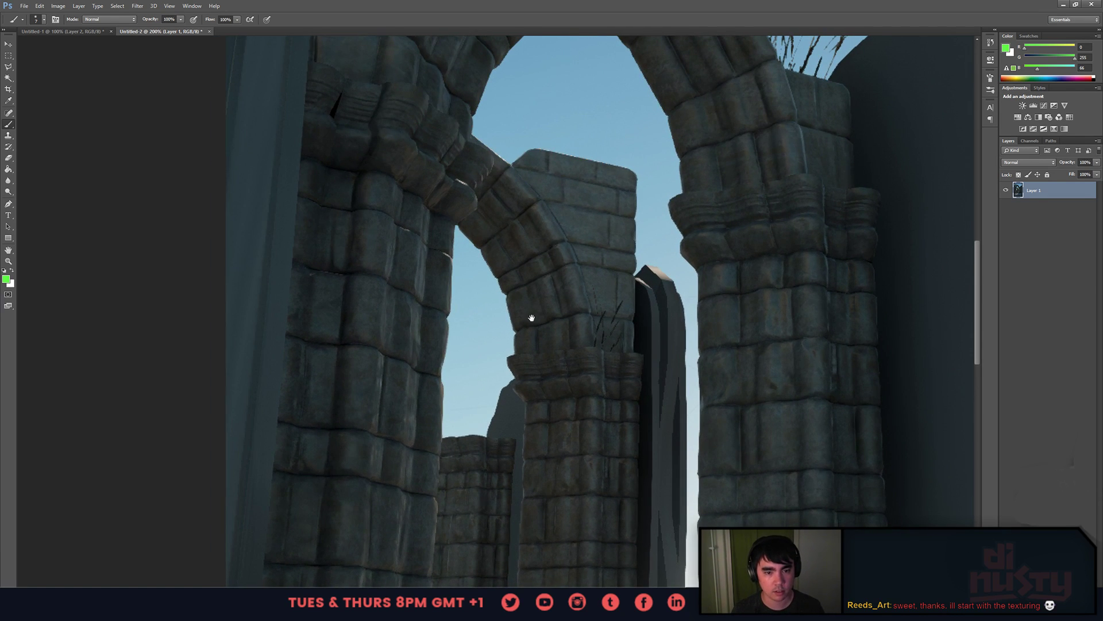
left_click_drag(549, 269, 519, 303)
key("ctrl+minus")
key("ctrl+minus")
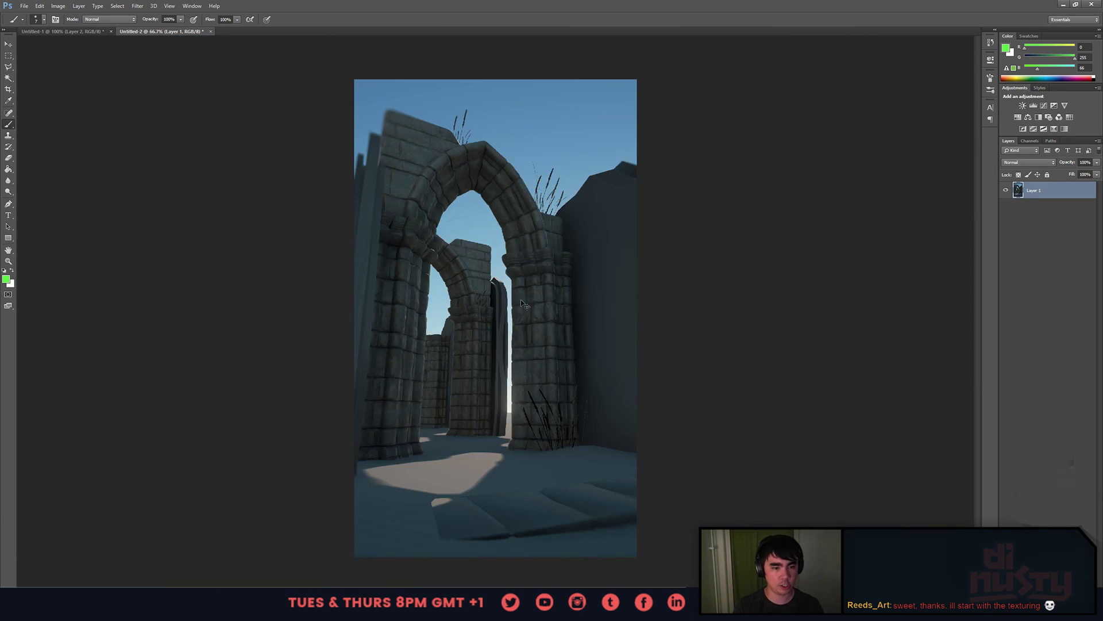
key("ctrl+plus")
key("ctrl+plus")
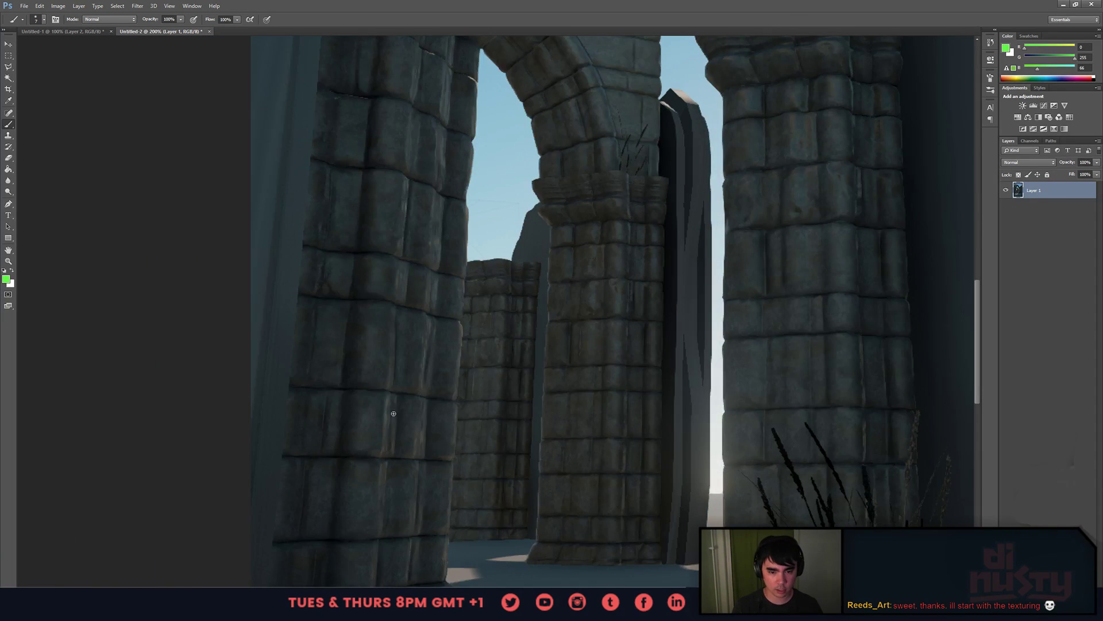
- Scribble green over the lower blocks of the left pillar, undo the marks, and check the neighbouring pillars
mouse_move(392, 403)
left_mouse_down()
mouse_move(373, 426)
mouse_move(375, 458)
left_mouse_up()
key("ctrl+z")
left_click_drag(426, 415, 409, 458)
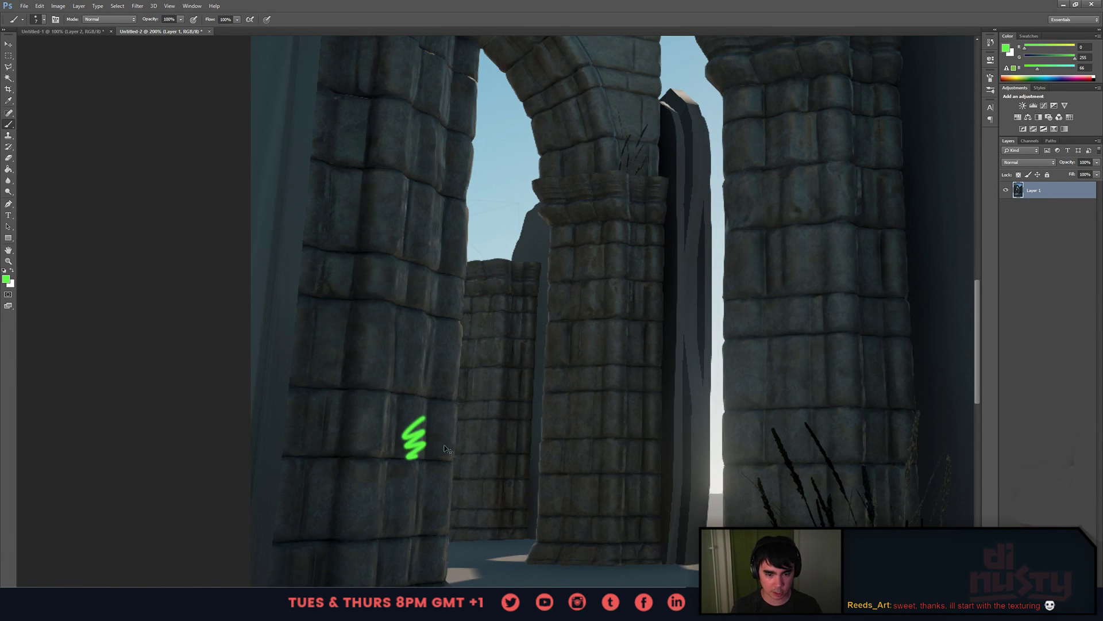
key("ctrl+z")
left_click_drag(526, 438, 514, 357)
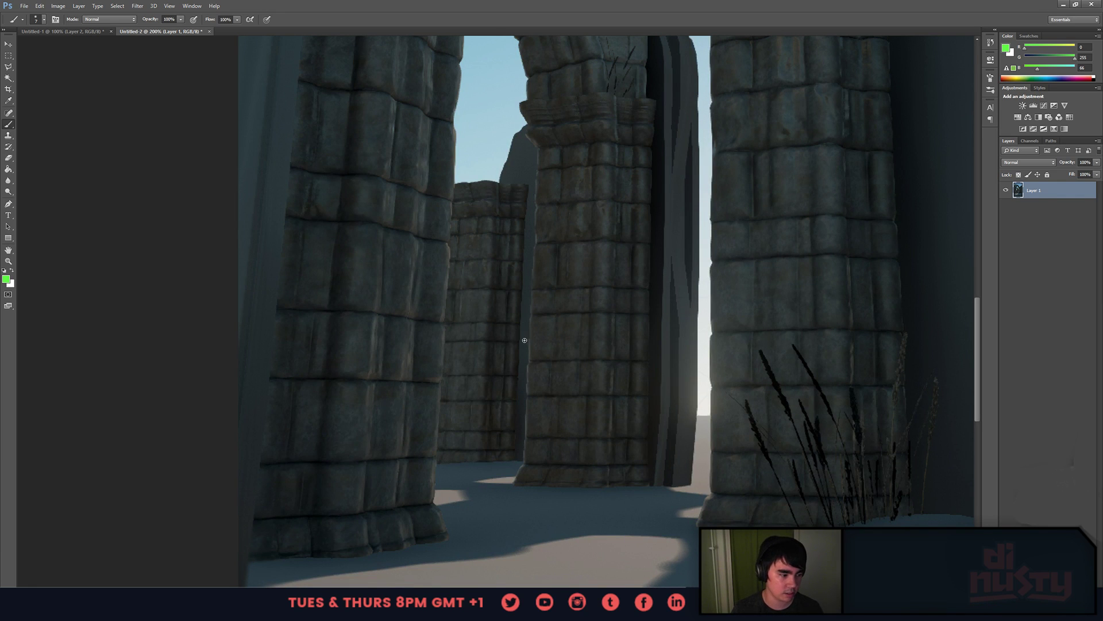
left_click_drag(540, 358, 538, 499)
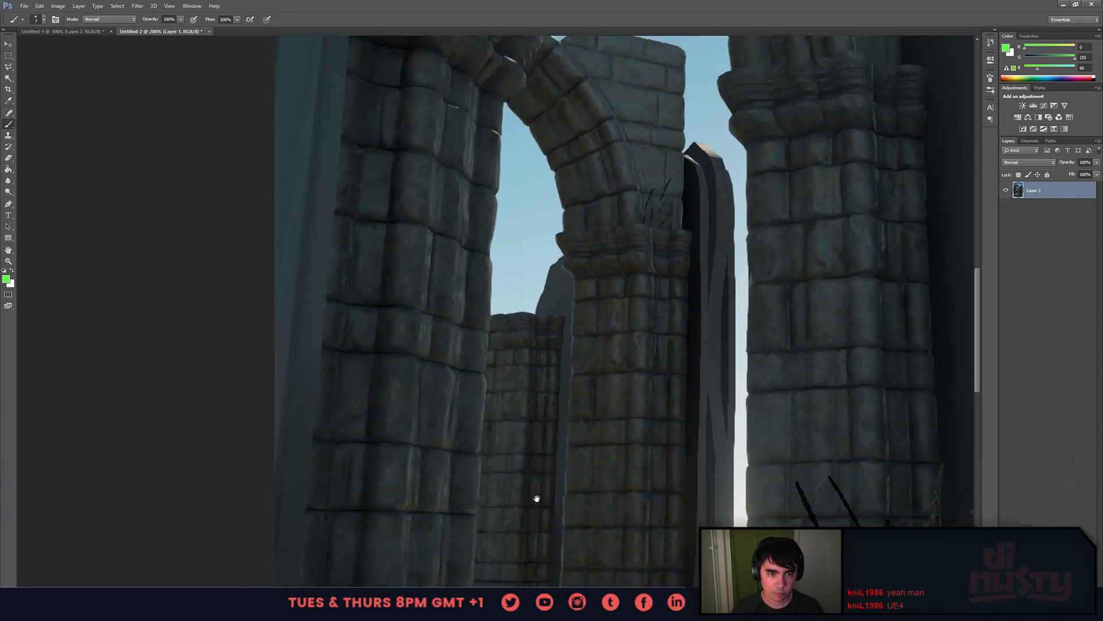
left_click_drag(546, 395, 549, 482)
- Inspect the left pillar's block faces and vertical edges at 400%, testing a green stroke along them and undoing it
key("ctrl+equal")
key("ctrl+equal")
left_click_drag(477, 247, 486, 333)
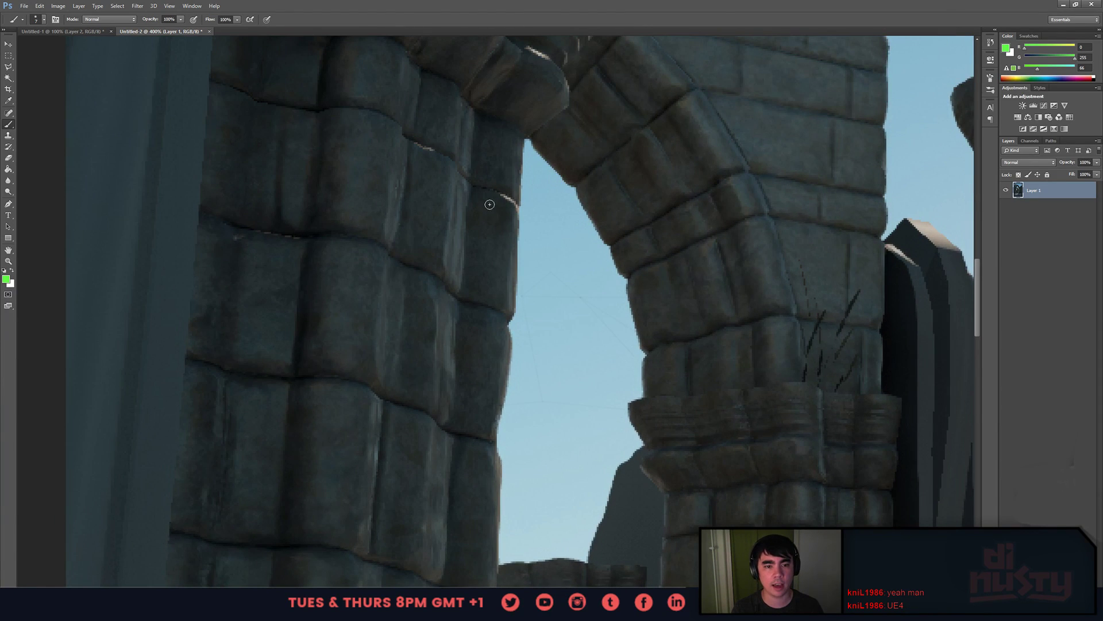
left_click_drag(481, 251, 462, 363)
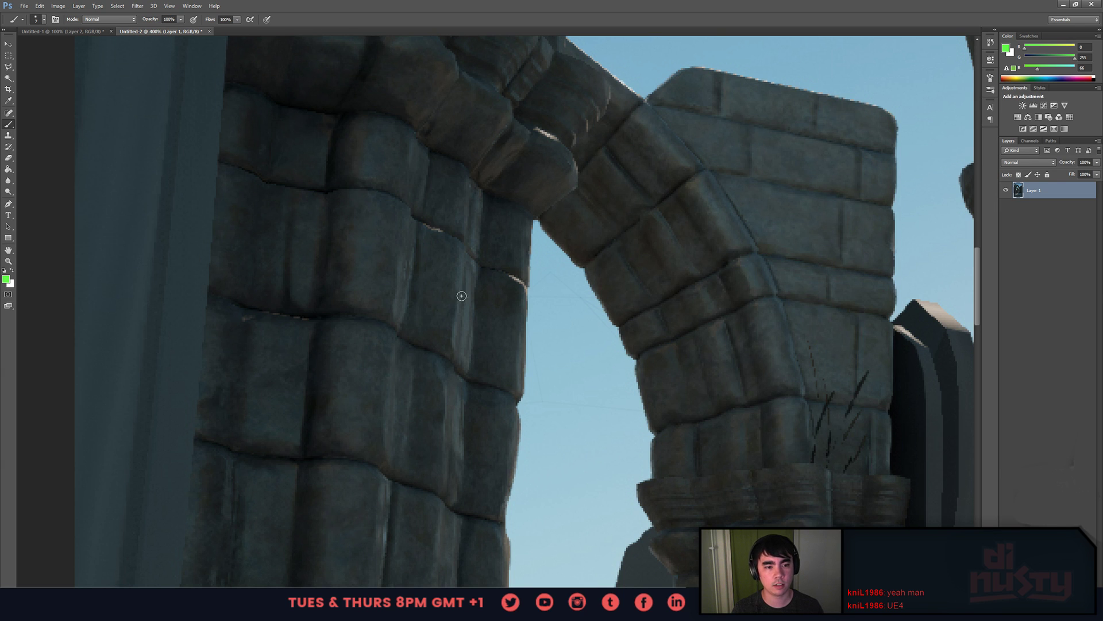
left_click_drag(483, 354, 471, 240)
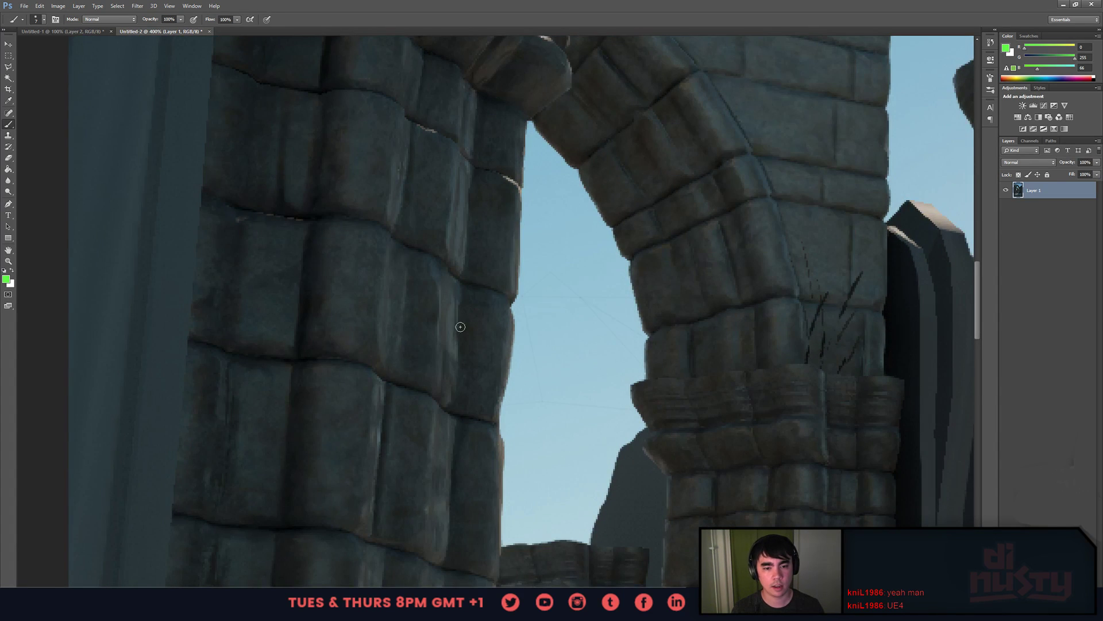
left_click_drag(485, 328, 488, 251)
left_click_drag(389, 309, 405, 432)
left_click_drag(436, 362, 467, 207)
key("ctrl+z")
mouse_move(471, 395)
left_mouse_down()
mouse_move(489, 369)
mouse_move(508, 185)
left_mouse_up()
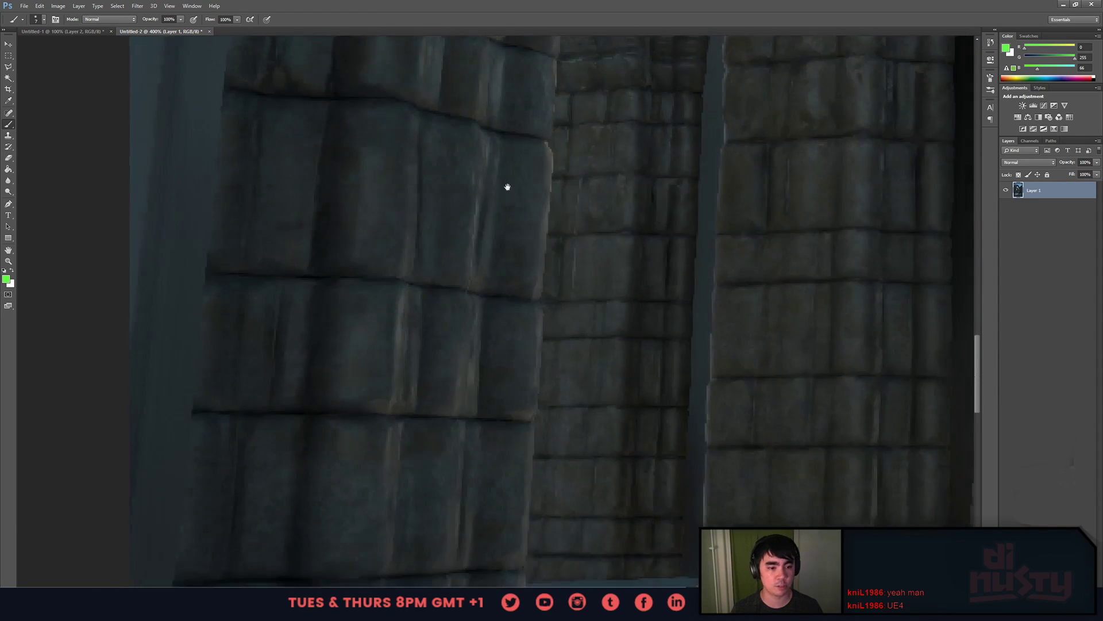
- Compare the pillars' stonework at several magnifications, from their bases up to the main arch and its capital
key("ctrl+minus")
key("ctrl+minus")
key("ctrl+plus")
key("ctrl+minus")
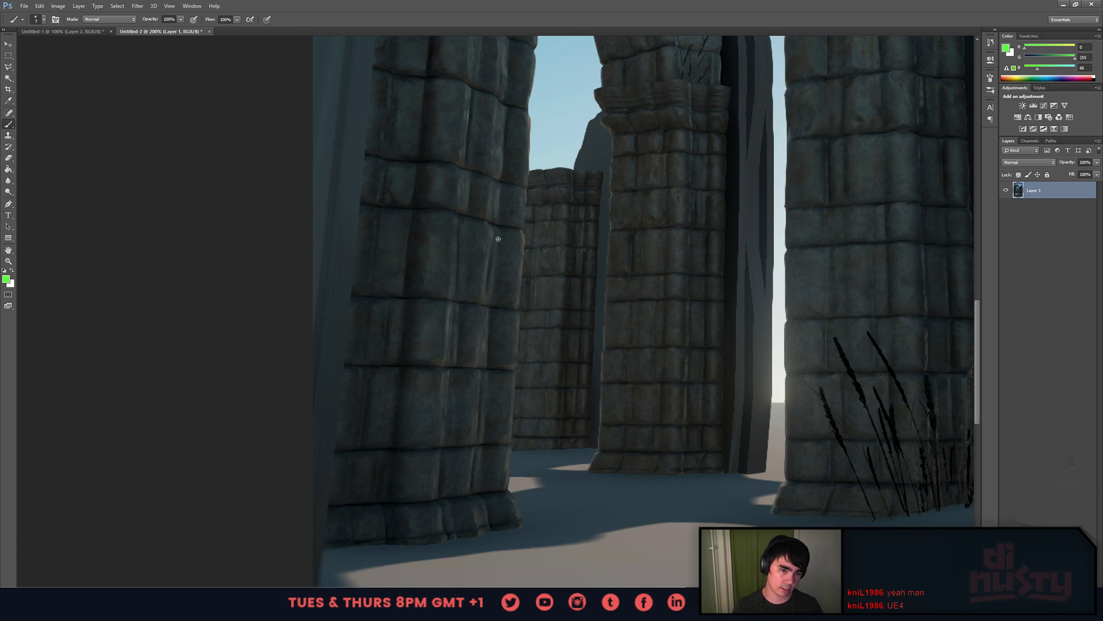
left_click_drag(523, 319, 512, 438)
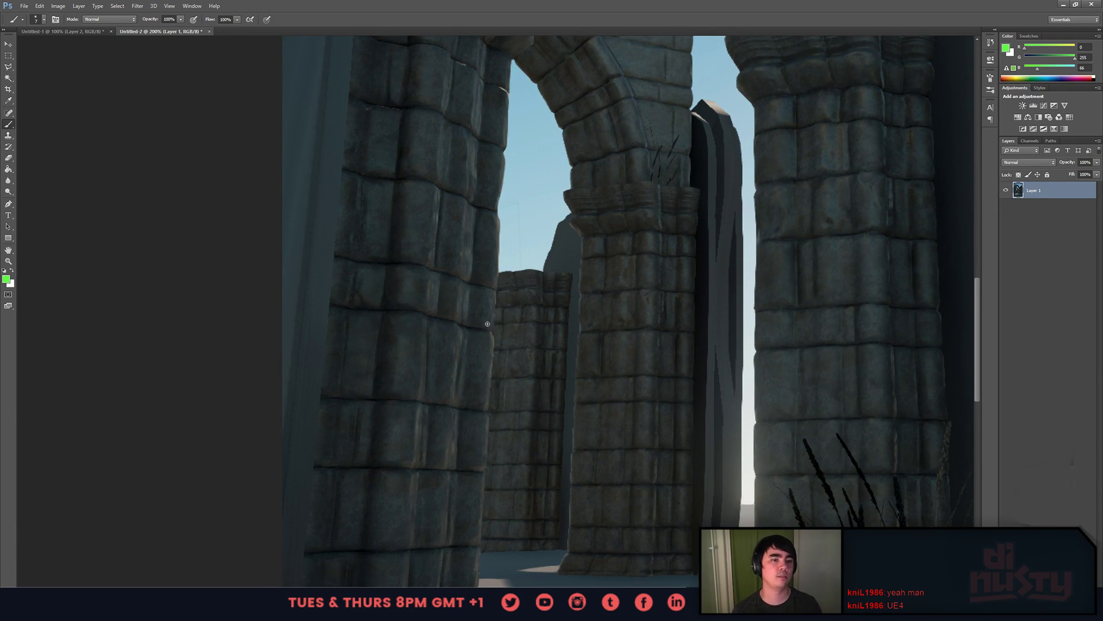
key("ctrl+minus")
key("ctrl+plus")
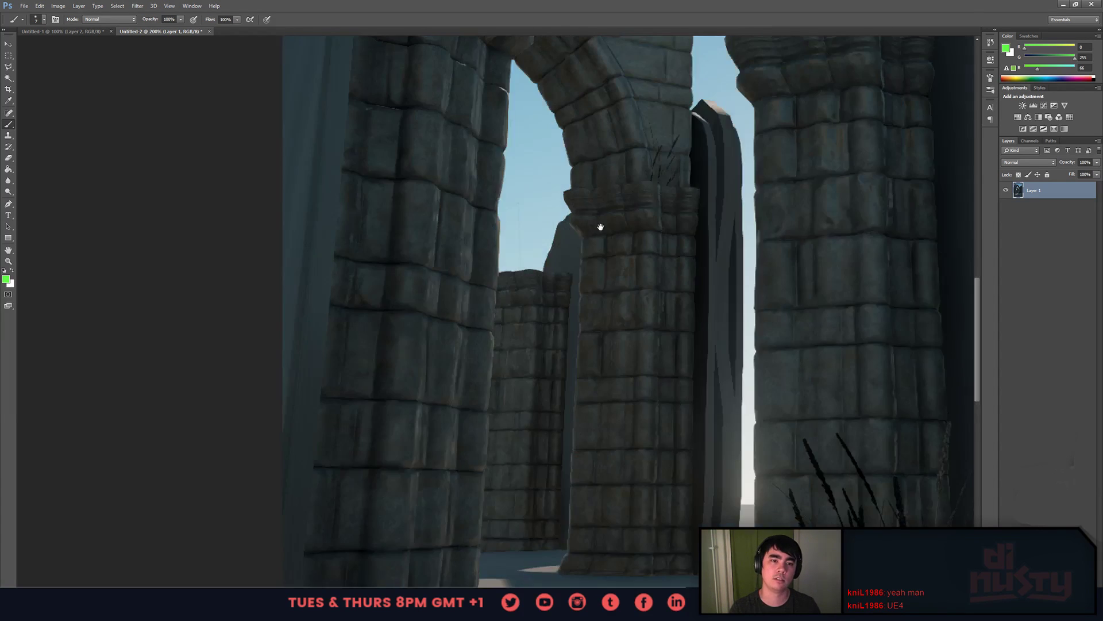
left_click_drag(615, 119, 575, 414)
key("ctrl+plus")
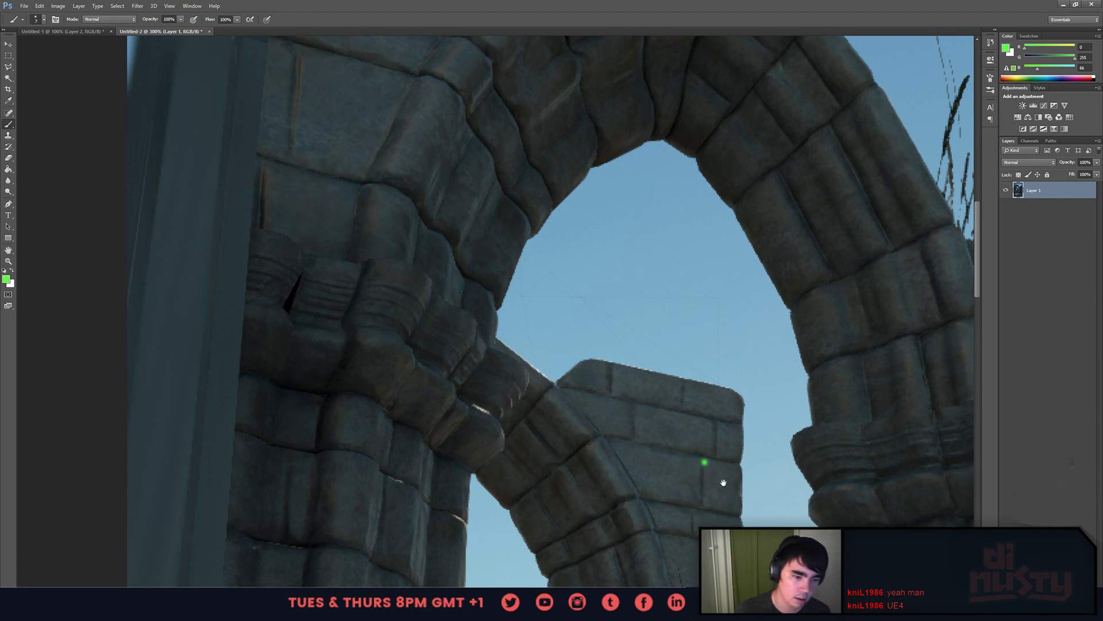
- Draw a green line down the middle pillar's left edge just below its capital, and undo the longer stroke continuing it
left_click_drag(707, 463, 769, 290)
left_click_drag(824, 509, 617, 296)
key("ctrl+0")
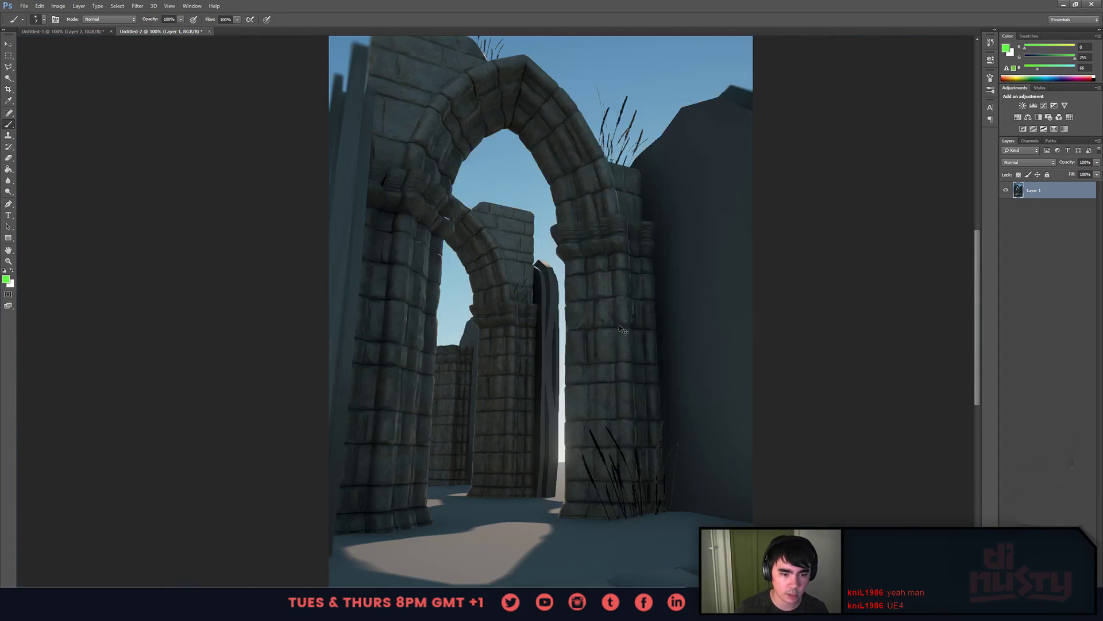
key("ctrl+plus")
key("ctrl+plus")
mouse_move(578, 414)
left_mouse_down()
mouse_move(629, 342)
mouse_move(650, 333)
mouse_move(630, 331)
mouse_move(627, 447)
left_mouse_up()
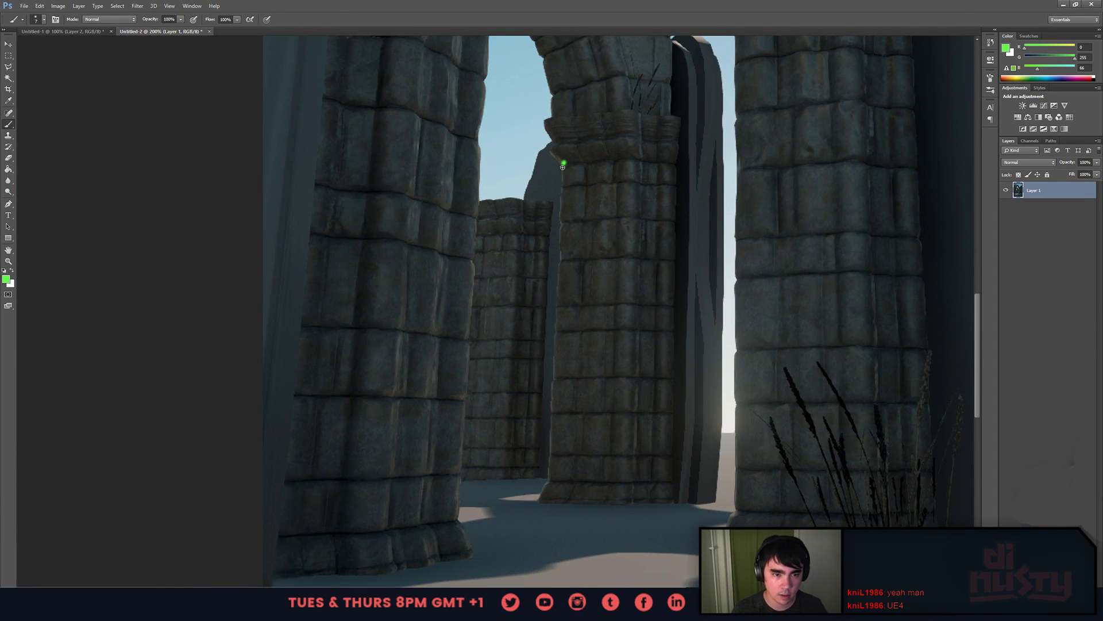
left_click(561, 216, "shift")
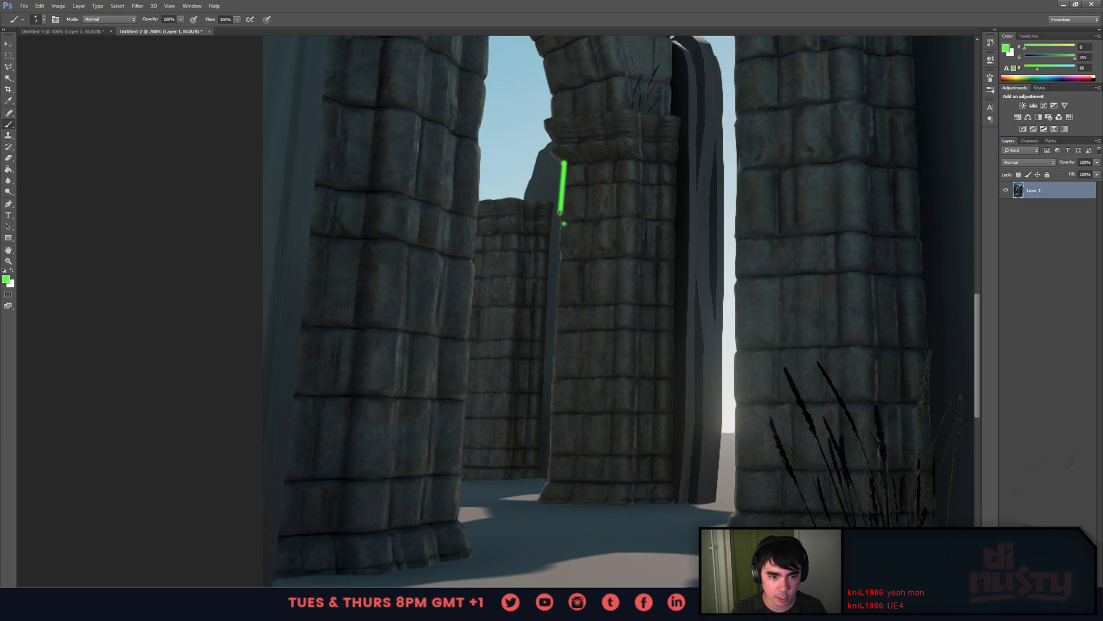
mouse_move(561, 212)
left_mouse_down()
mouse_move(556, 387)
mouse_move(586, 373)
left_mouse_up()
key("ctrl+z")
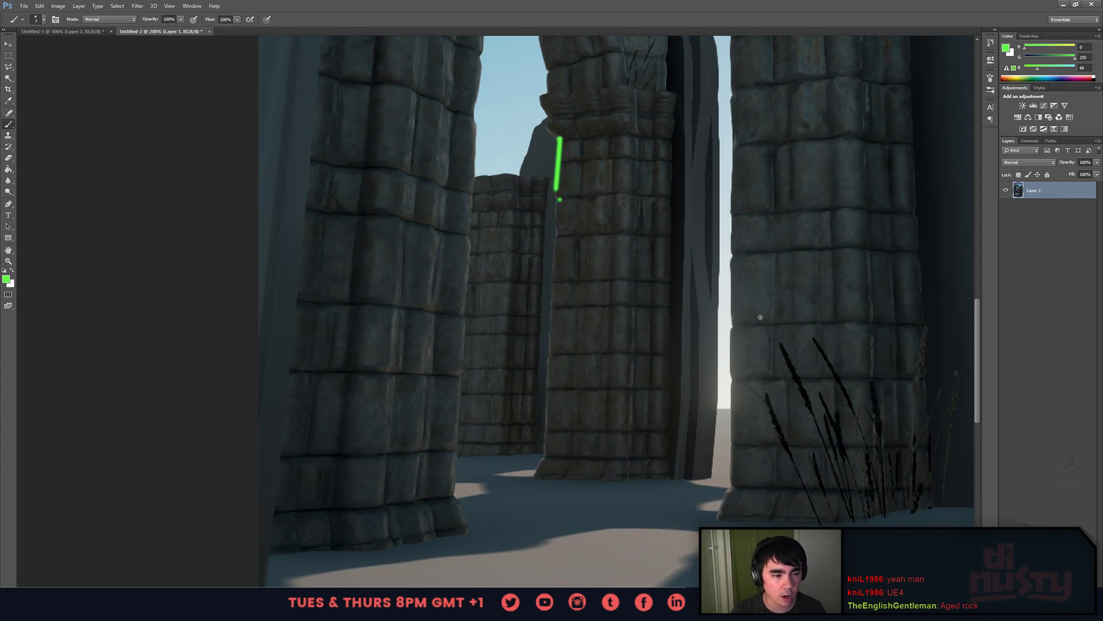
- Try a green stroke along the left edge of the right pillar and undo it
left_click_drag(734, 256, 733, 438)
mouse_move(755, 411)
left_mouse_down()
mouse_move(736, 382)
mouse_move(754, 421)
left_mouse_up()
key("ctrl+z")
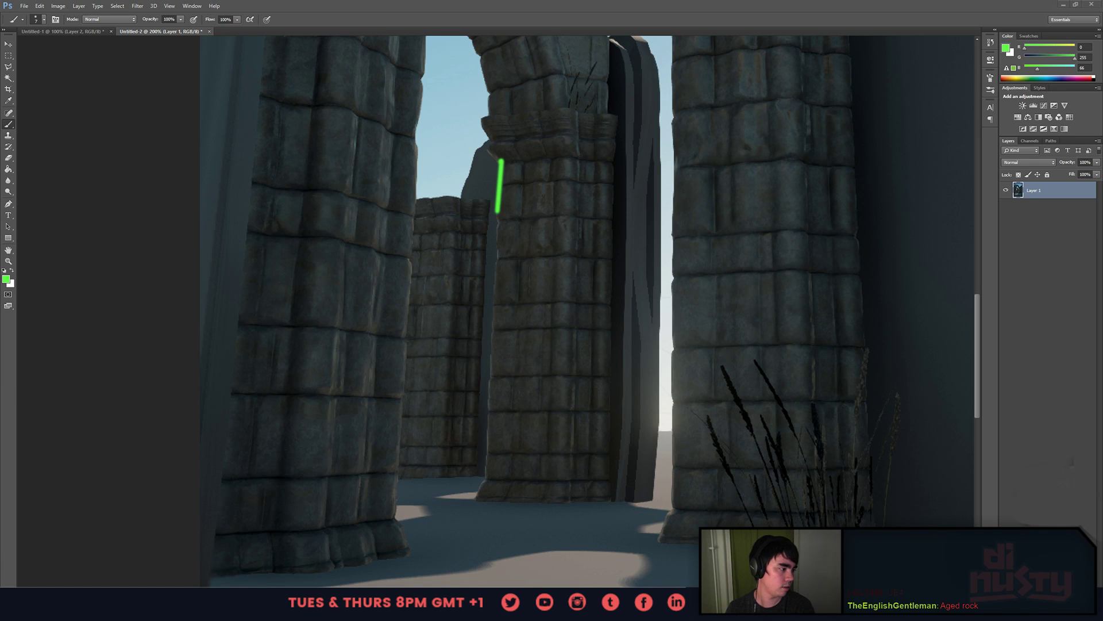
- Sample the brush colour back from the green mark and undo that line on the middle pillar
left_click(722, 291, "alt")
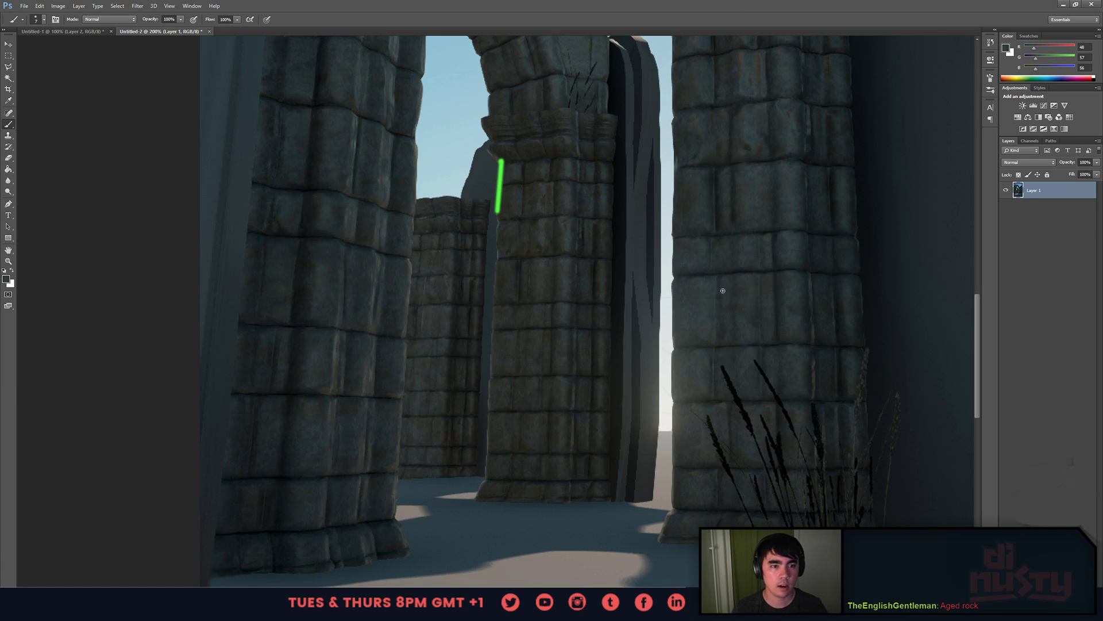
left_click_drag(747, 290, 654, 397)
key("ctrl+minus")
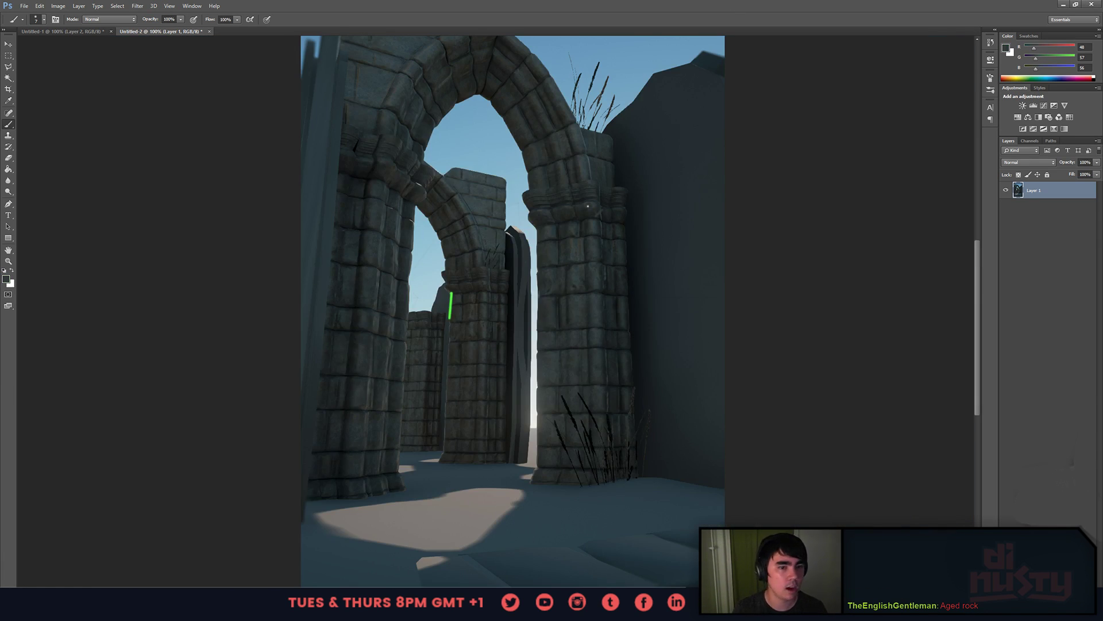
left_click(451, 301, "alt")
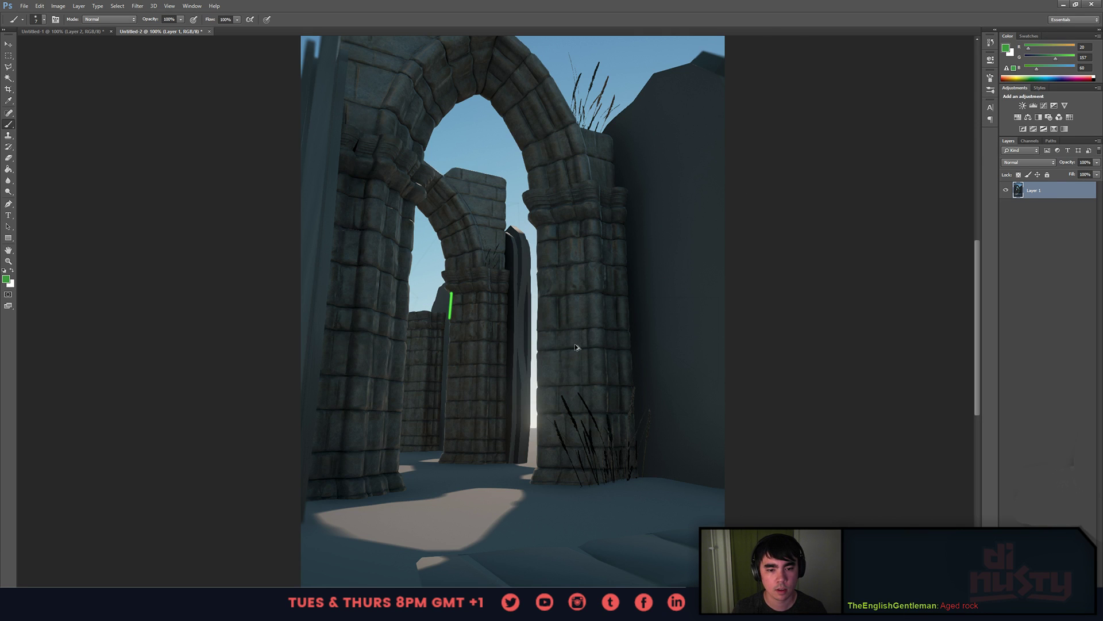
key("ctrl+z")
- Examine the right pillar's edge at up to 400% and the pillar bases against the ground
key("ctrl+plus")
left_click_drag(627, 411, 552, 275)
key("ctrl+plus")
left_click_drag(595, 392, 557, 338)
key("ctrl+plus")
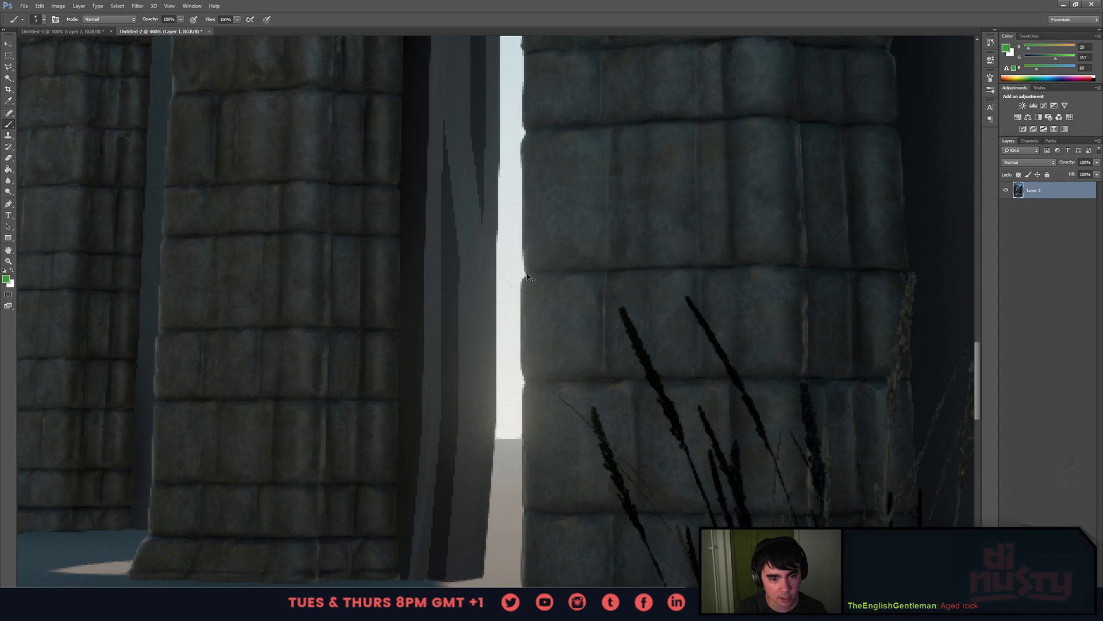
key("ctrl+minus")
key("ctrl+minus")
left_click_drag(625, 401, 613, 296)
left_click_drag(548, 335, 673, 340)
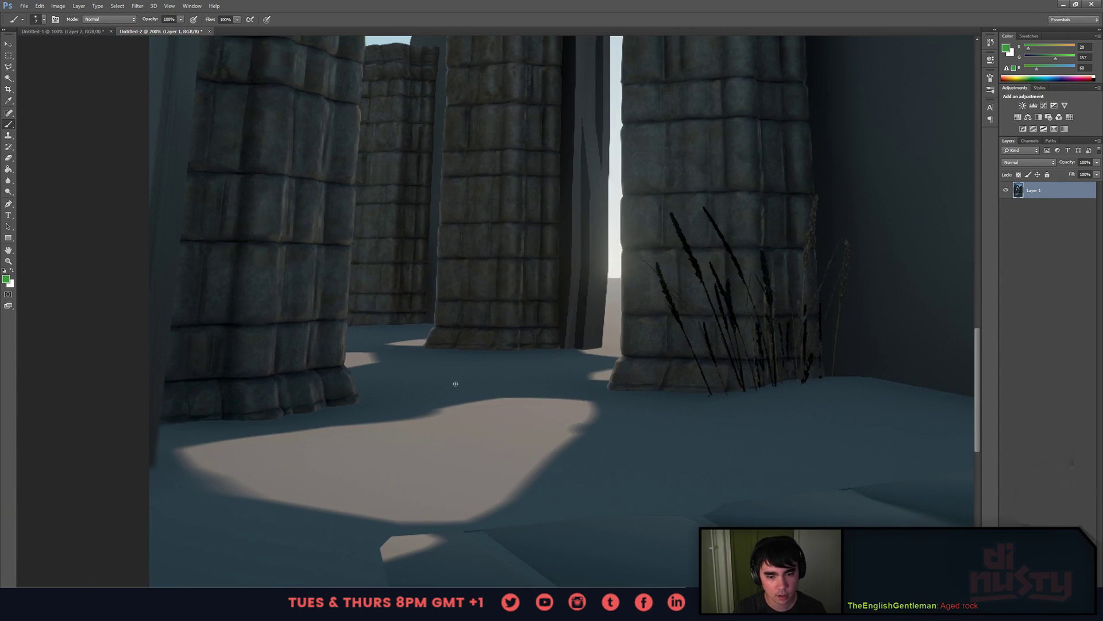
- Trace the left pillar's base along the ground in green and undo the stroke
left_click_drag(354, 391, 209, 431)
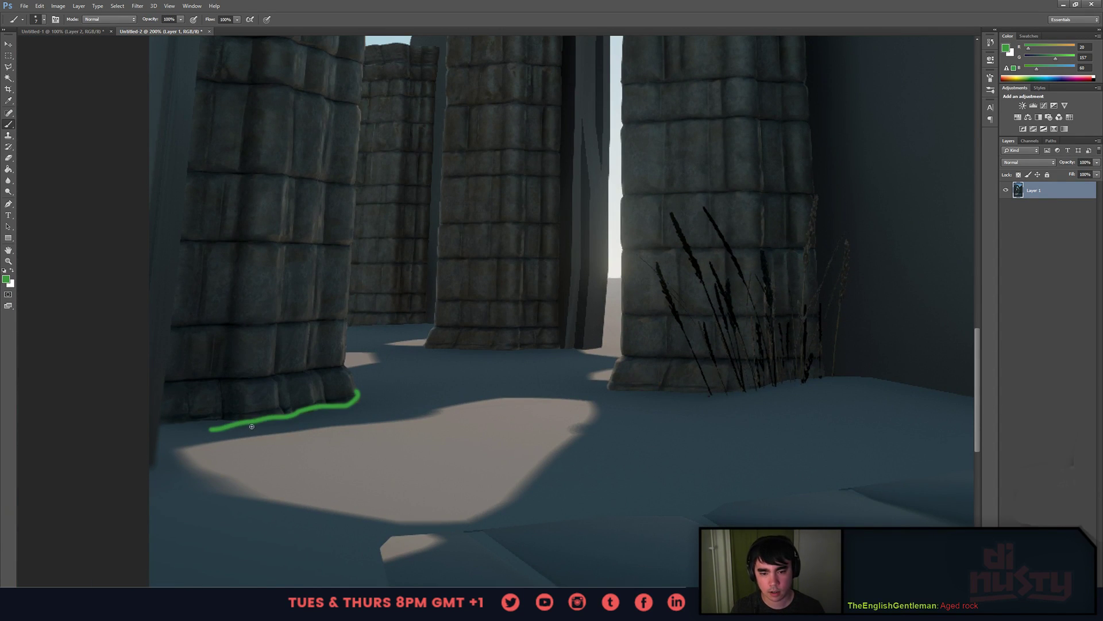
left_click_drag(320, 384, 320, 522)
mouse_move(407, 527)
left_mouse_down()
mouse_move(342, 454)
mouse_move(281, 330)
mouse_move(413, 426)
left_mouse_up()
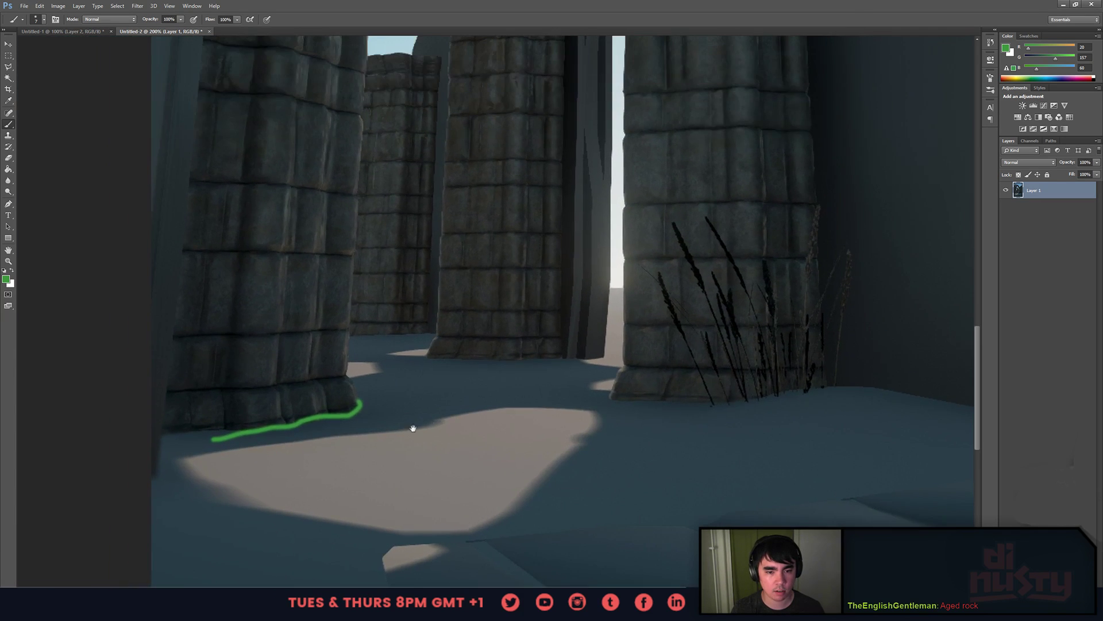
key("ctrl+z")
- Try green strokes over the ground between the pillars and around the right pillar's base, undoing each one
left_click_drag(463, 367, 498, 446)
mouse_move(376, 423)
left_mouse_down()
mouse_move(579, 468)
mouse_move(807, 482)
left_mouse_up()
key("ctrl+z")
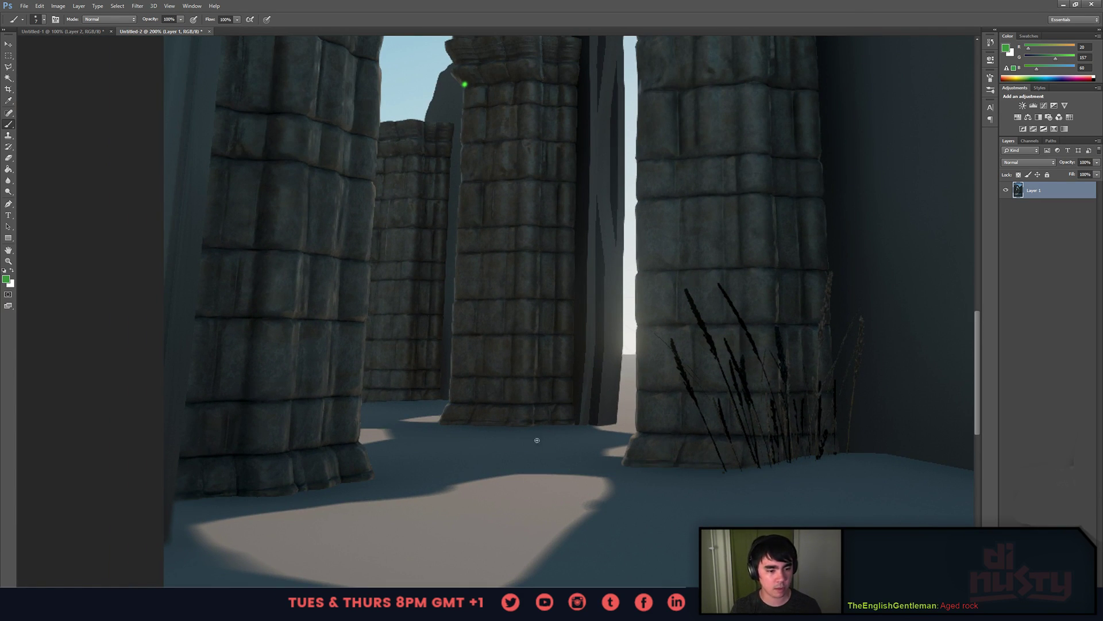
left_click_drag(626, 439, 742, 513)
key("ctrl+z")
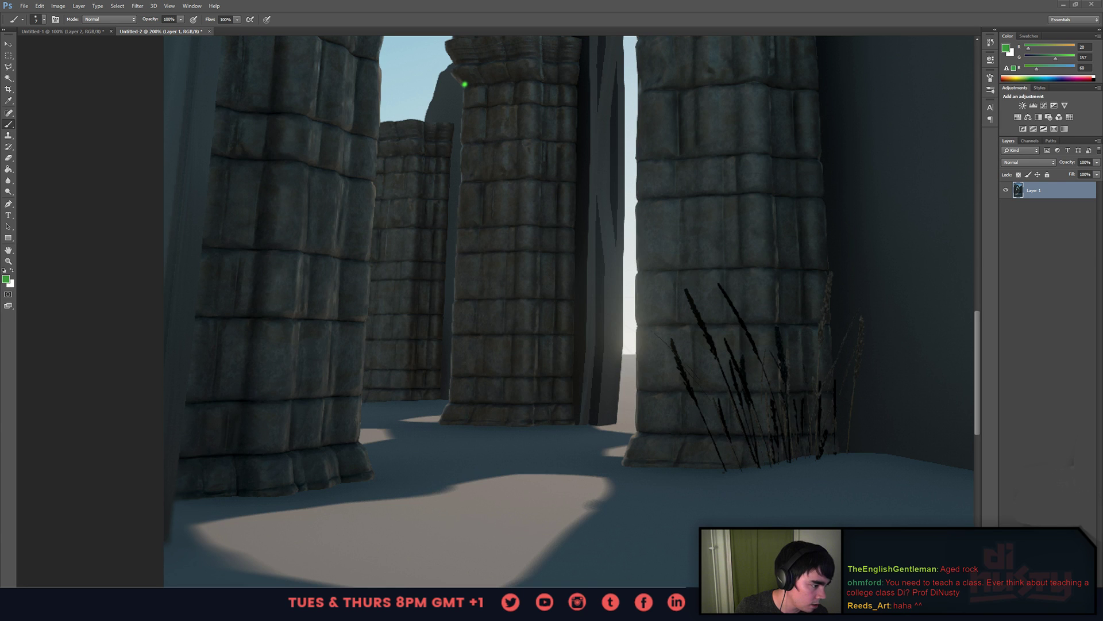
- Switch to Chrome, copy the sunlit arches image, and paste it into the Photoshop document as a new layer
left_click_drag(1102, 402, 454, 1)
left_click(128, 5)
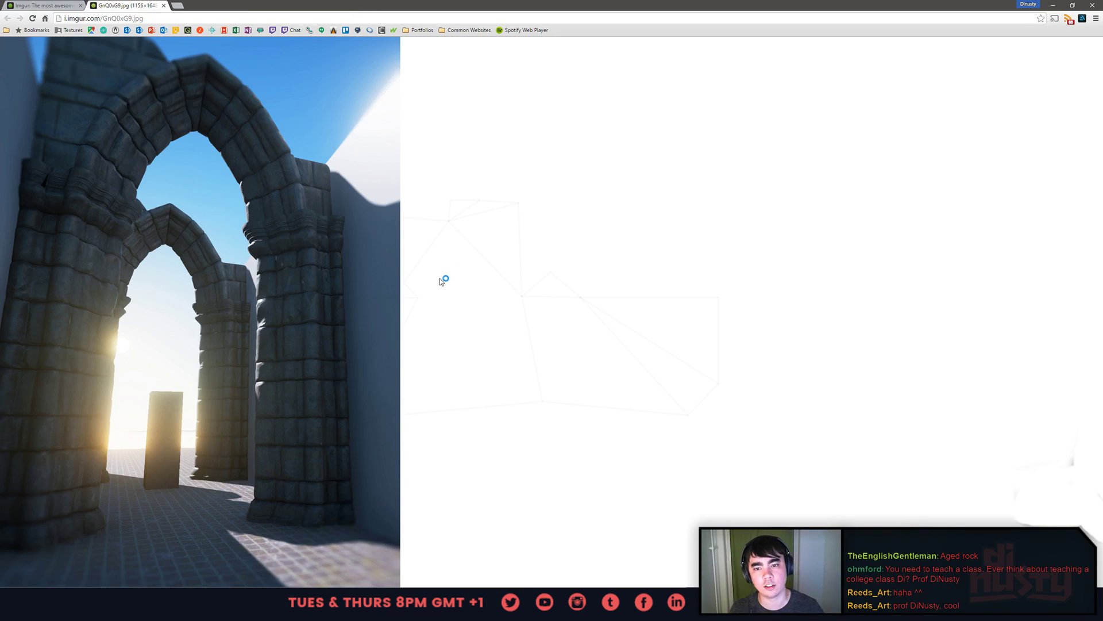
right_click(250, 296)
left_click(279, 322)
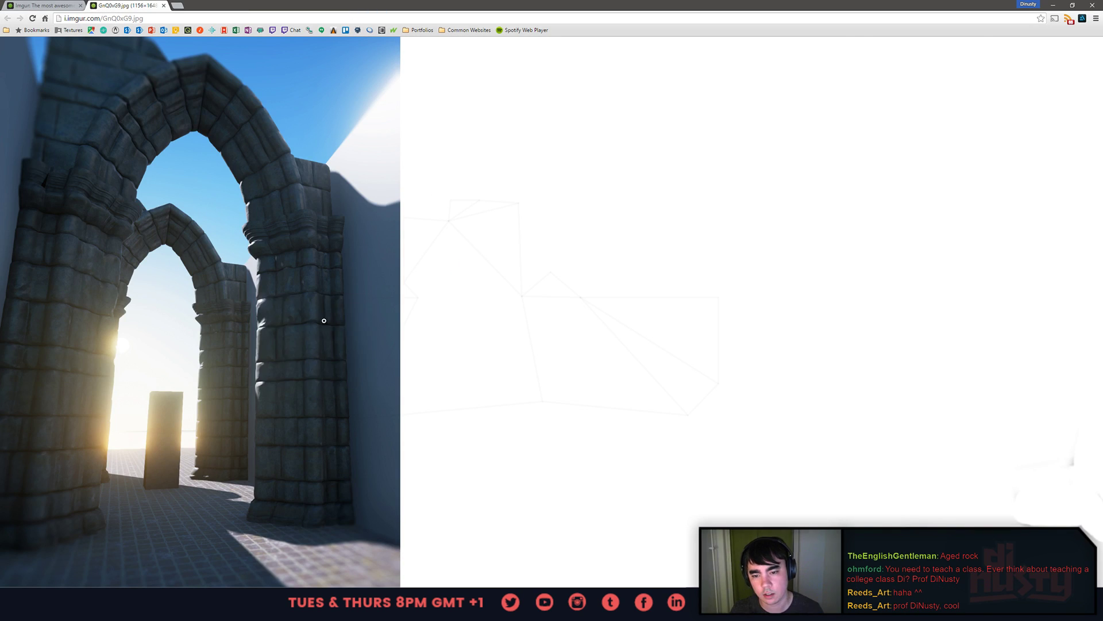
key("alt+Tab")
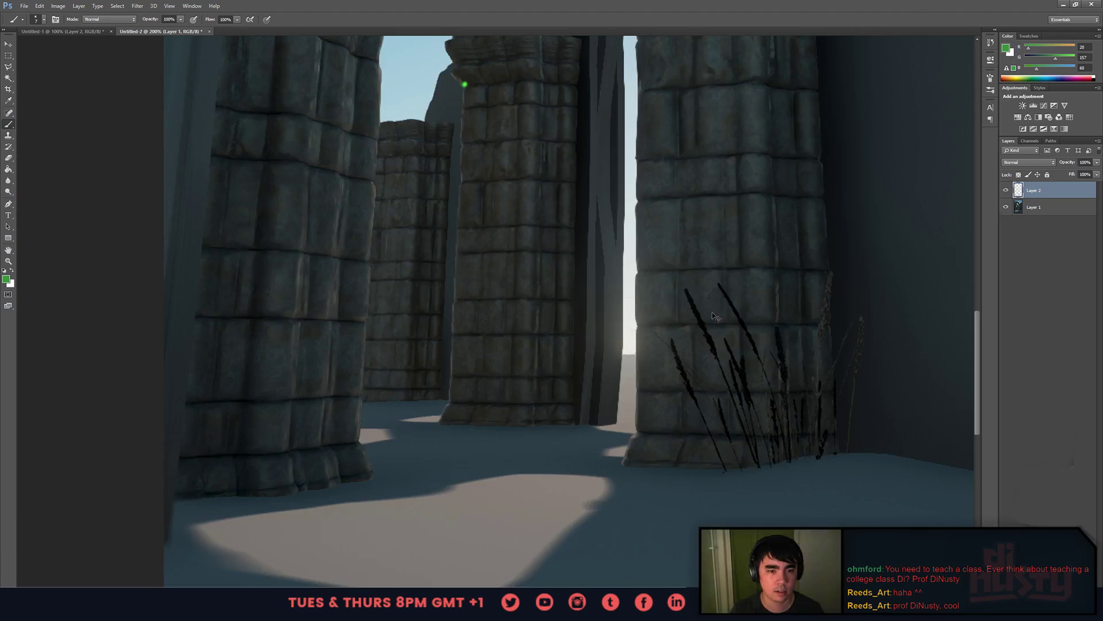
key("ctrl+v")
- Try green strokes down the sunlit edge of the right pillar in the pasted image, undoing each one
key("ctrl+minus")
left_click_drag(785, 300, 769, 406)
key("ctrl+plus")
left_click_drag(796, 351, 643, 367)
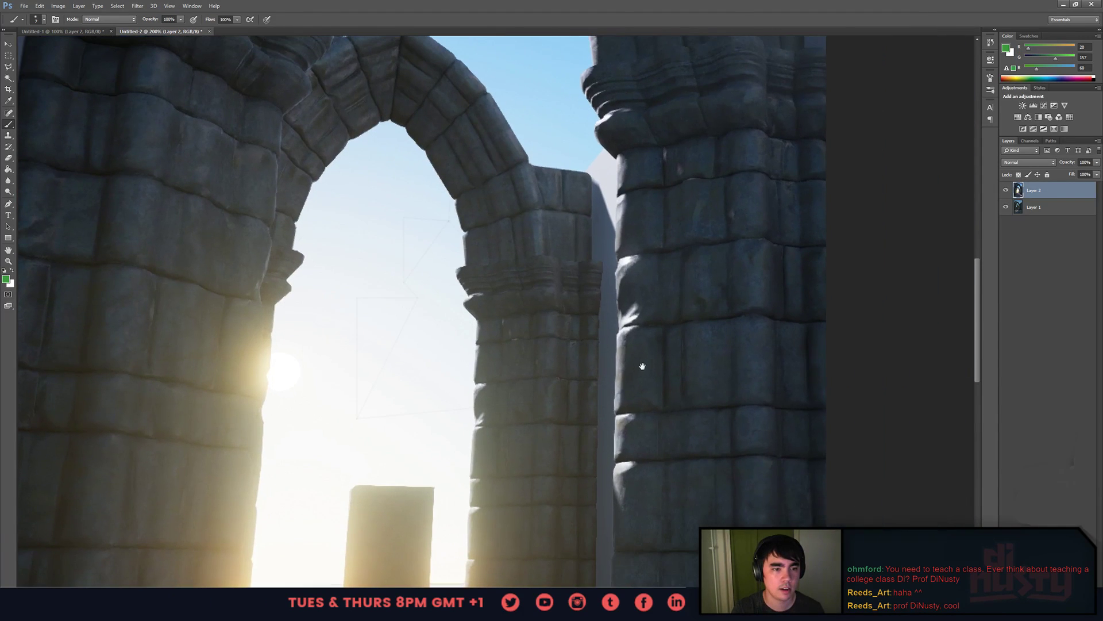
key("v")
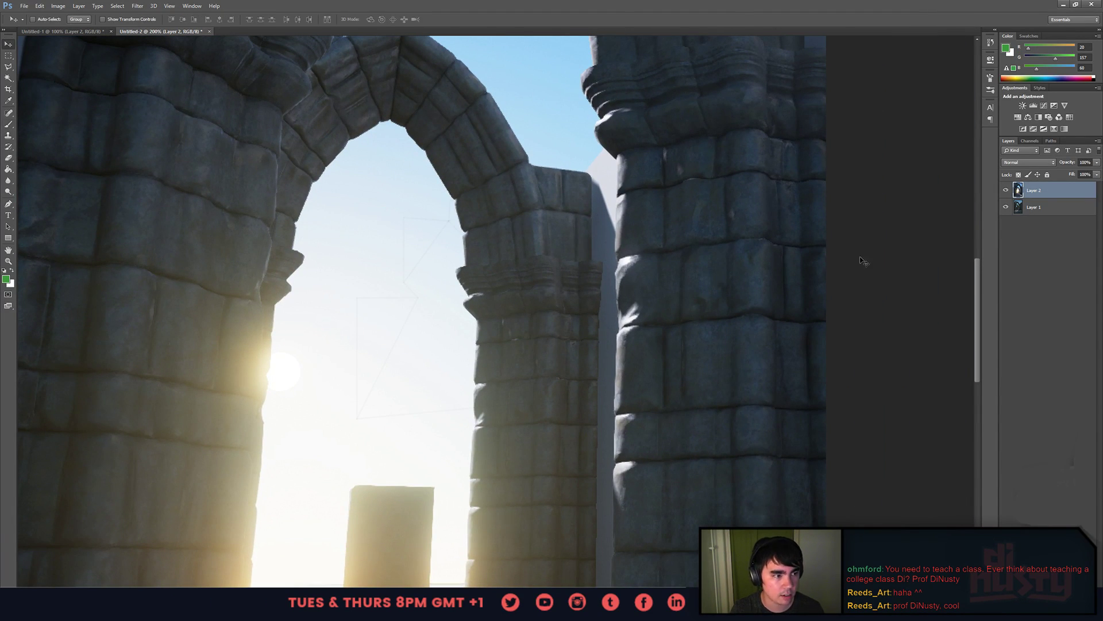
key("b")
left_click_drag(619, 185, 621, 253)
key("ctrl+z")
left_click_drag(615, 163, 632, 366)
key("ctrl+z")
- Compare the lit block edges of the pasted image's pillars with the earlier render at several magnifications
scroll(608, 293, "down", 1)
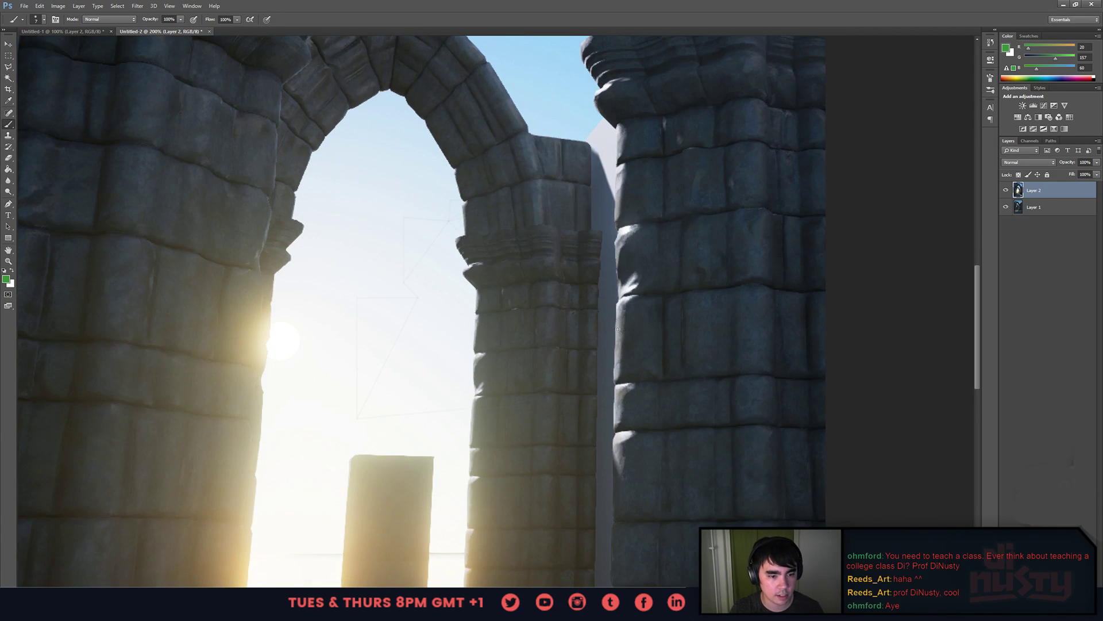
scroll(618, 329, "down", 3)
left_click_drag(651, 375, 646, 337)
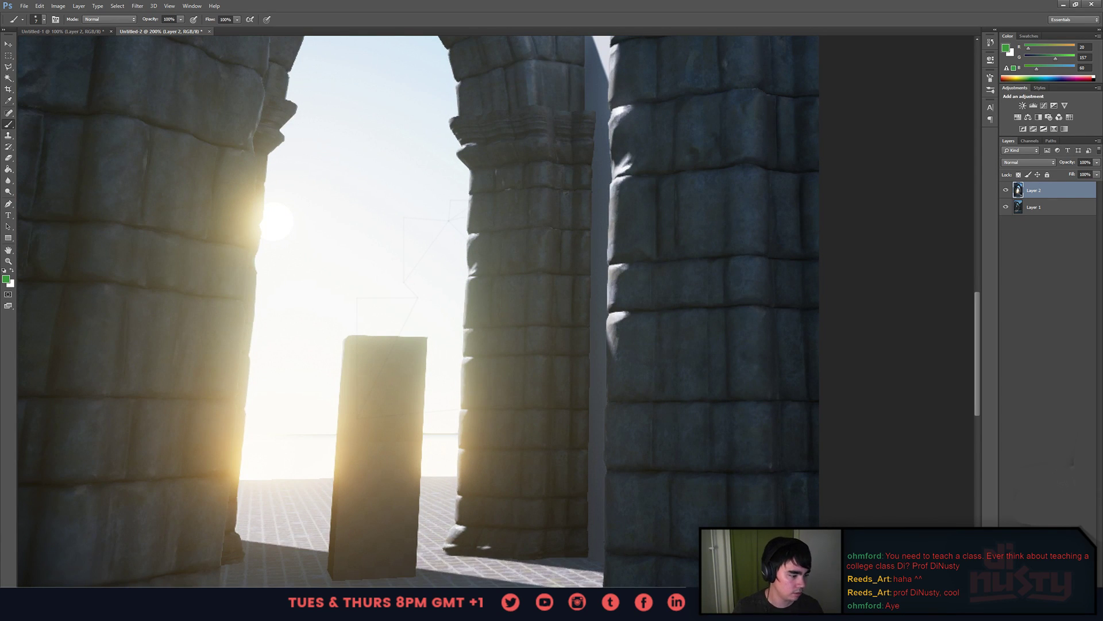
left_click_drag(667, 380, 706, 463)
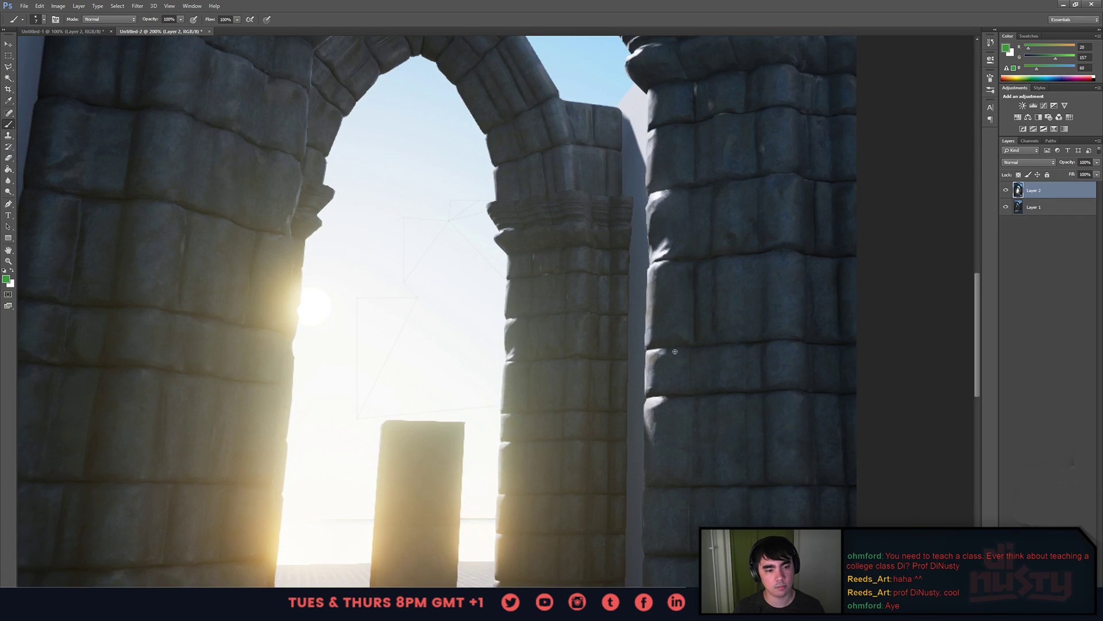
key("ctrl+z")
key("ctrl+z")
key("ctrl+plus")
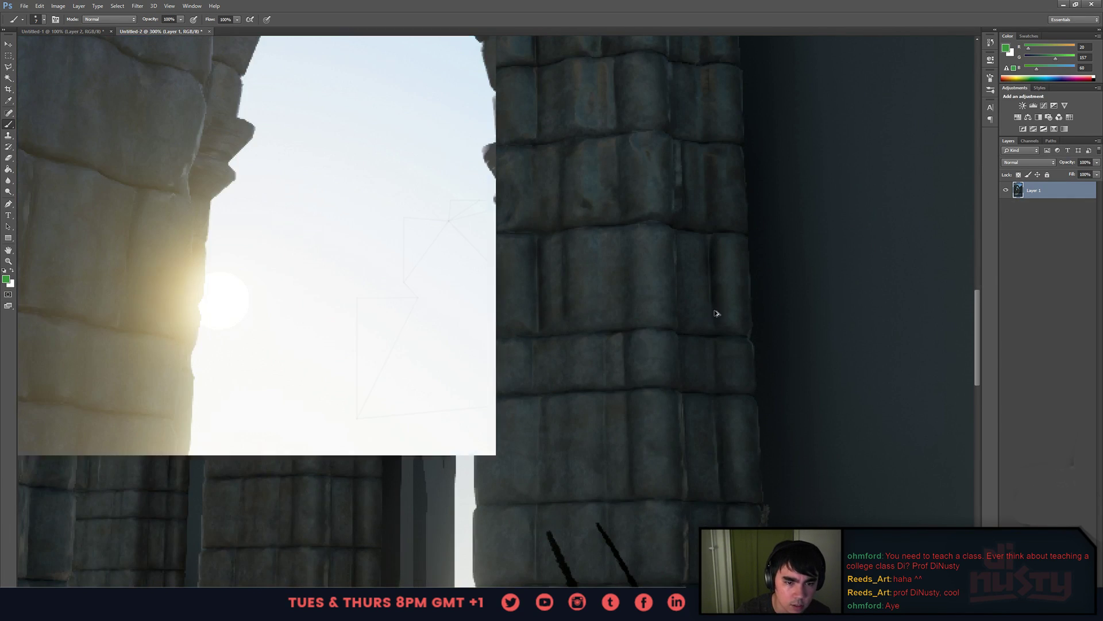
scroll(725, 314, "up", 2, "alt")
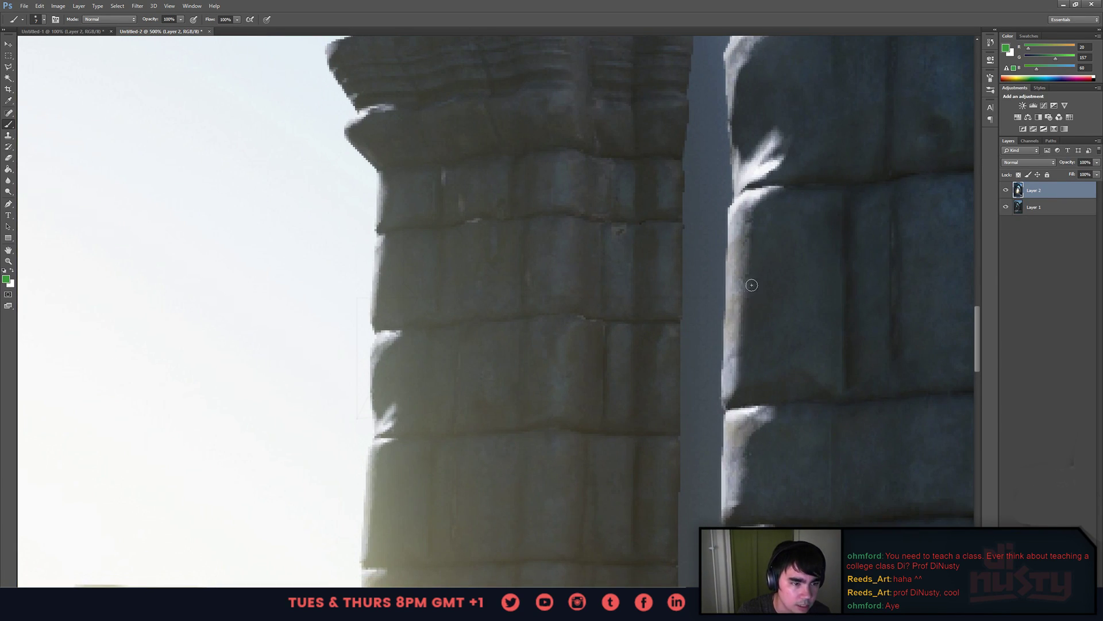
scroll(753, 229, "down", 4, "alt")
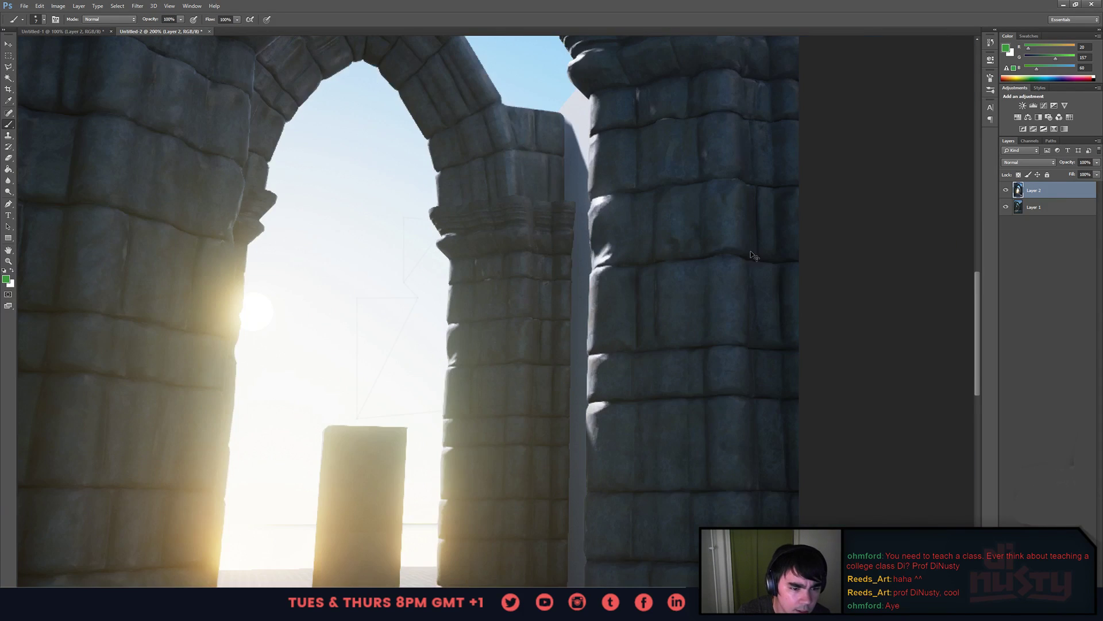
scroll(683, 246, "up", 2, "alt")
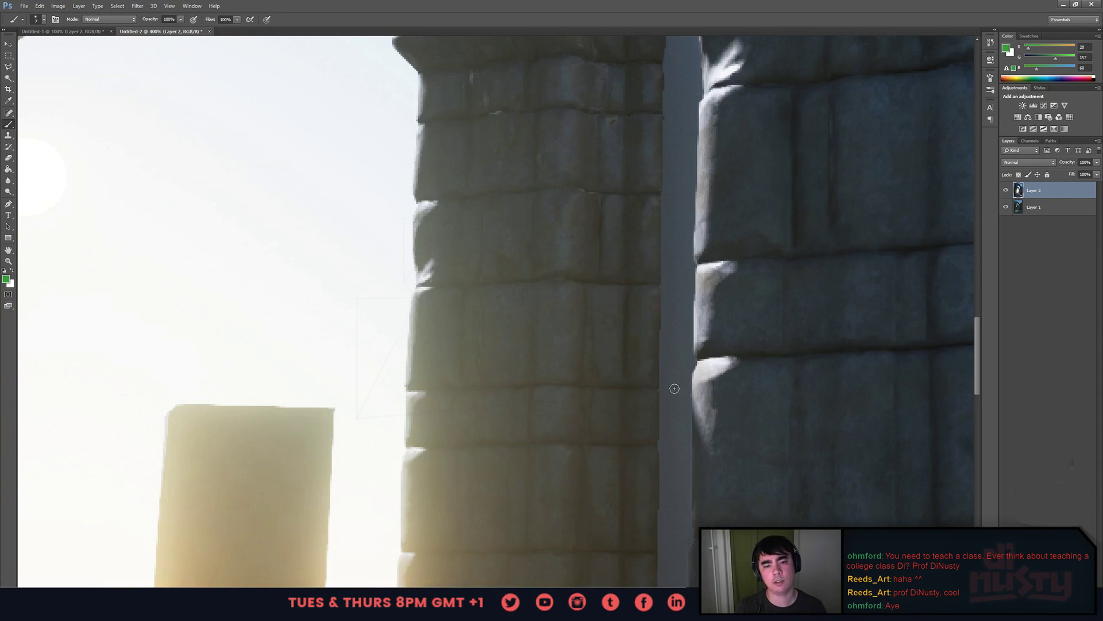
scroll(672, 387, "down", 1, "alt")
scroll(697, 387, "down", 2, "alt")
scroll(697, 387, "up", 1, "alt")
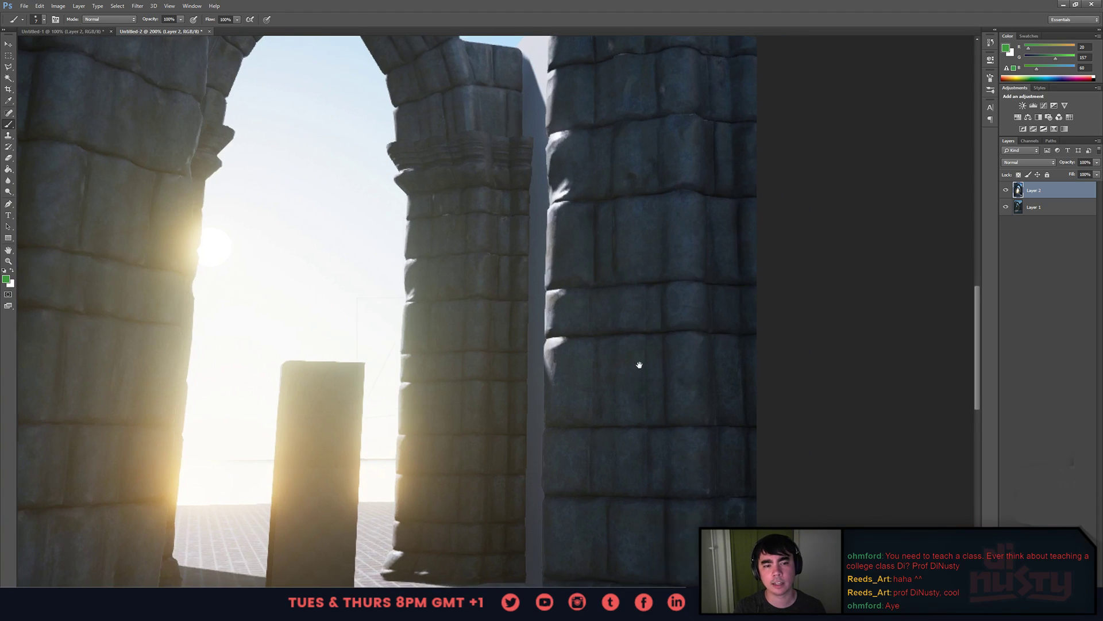
scroll(706, 293, "down", 1, "alt")
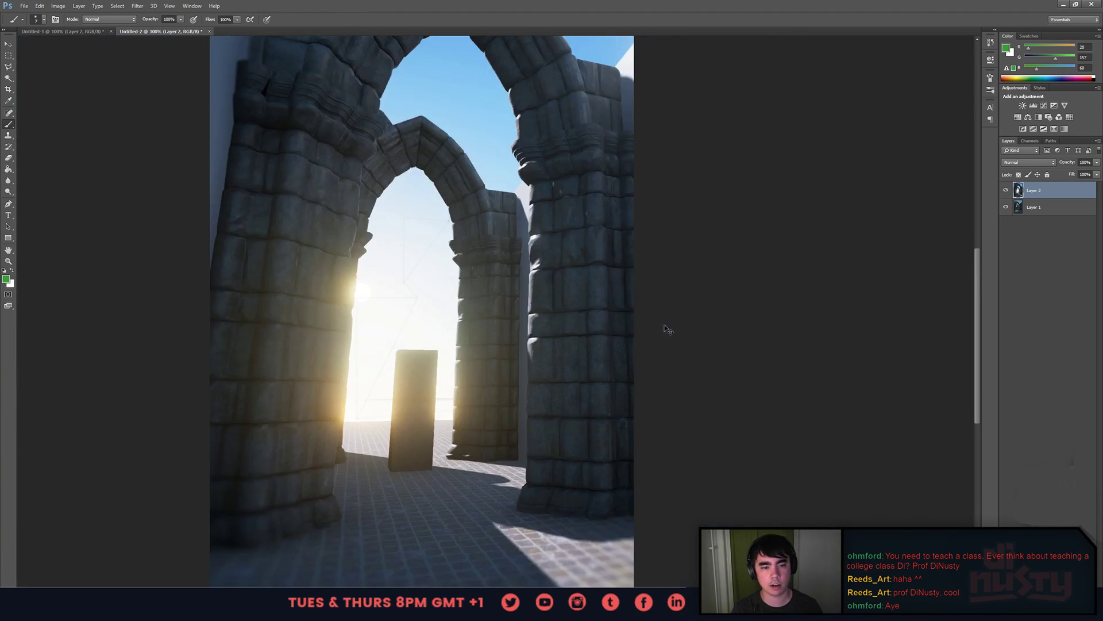
- Circle the bright edge patch on the right pillar, undo it, and circle the similar patch on the inner pillar in green
scroll(667, 317, "up", 1, "alt")
left_click_drag(588, 153, 595, 174)
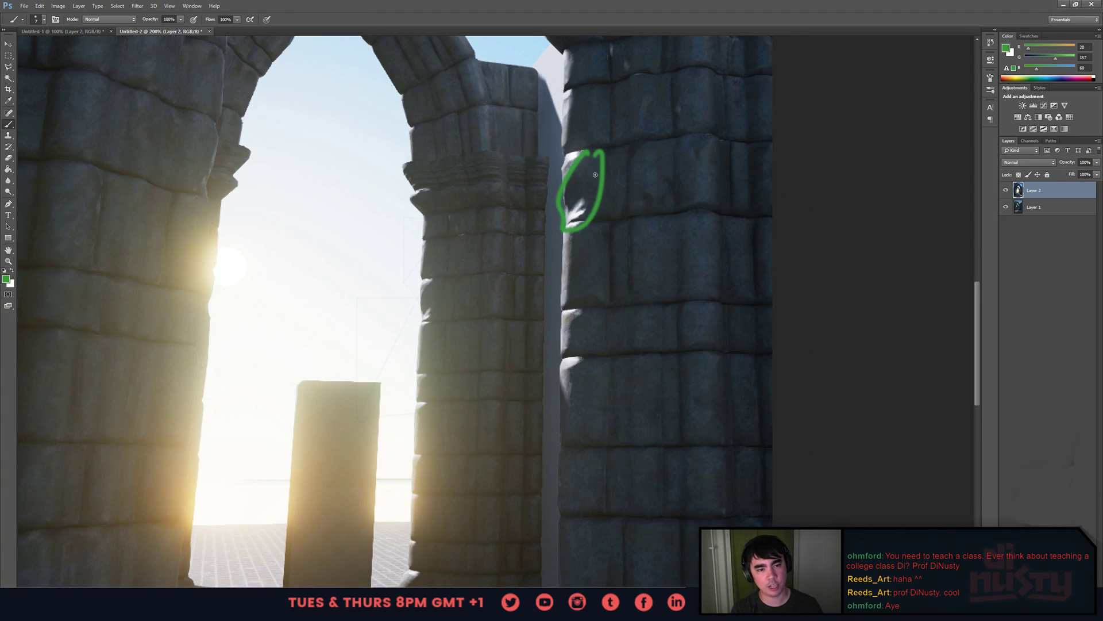
key("ctrl+z")
mouse_move(427, 270)
left_mouse_down()
mouse_move(441, 261)
mouse_move(485, 458)
mouse_move(549, 467)
mouse_move(556, 441)
left_mouse_up()
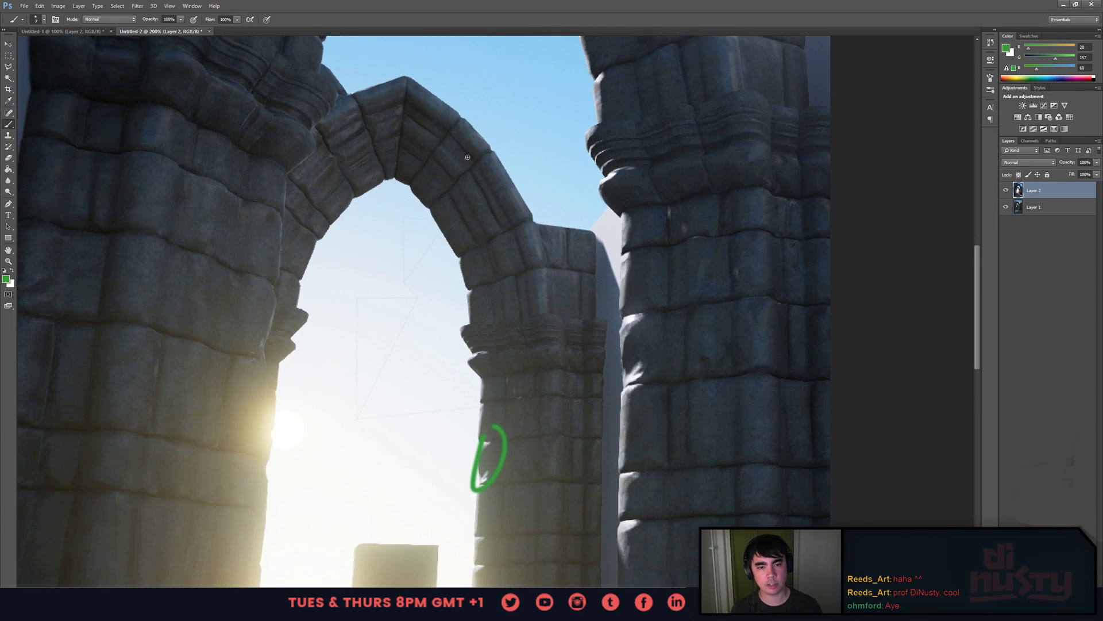
- Try green marks at the inner arch's peak and down its right side, undoing them
left_click_drag(424, 95, 404, 167)
mouse_move(505, 142)
left_mouse_down()
mouse_move(500, 391)
mouse_move(499, 370)
mouse_move(524, 339)
left_mouse_up()
key("ctrl+z")
left_click_drag(570, 392, 591, 388)
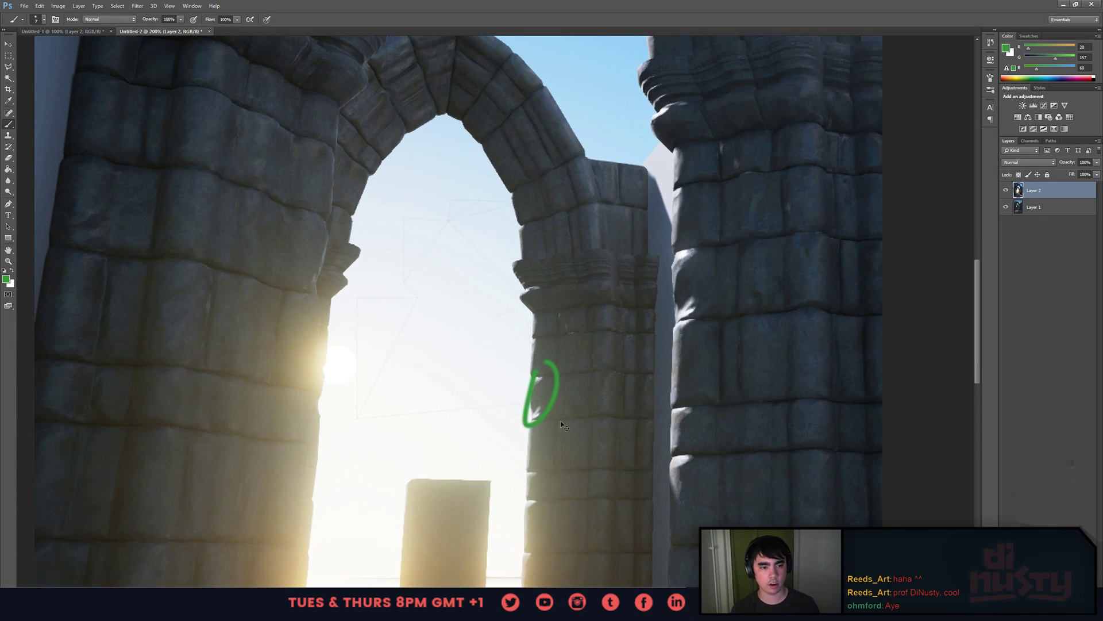
left_click_drag(476, 424, 562, 400)
mouse_move(424, 167)
left_mouse_down()
mouse_move(430, 310)
mouse_move(427, 113)
left_mouse_up()
key("ctrl+z")
left_click(405, 233, "shift")
key("ctrl+z")
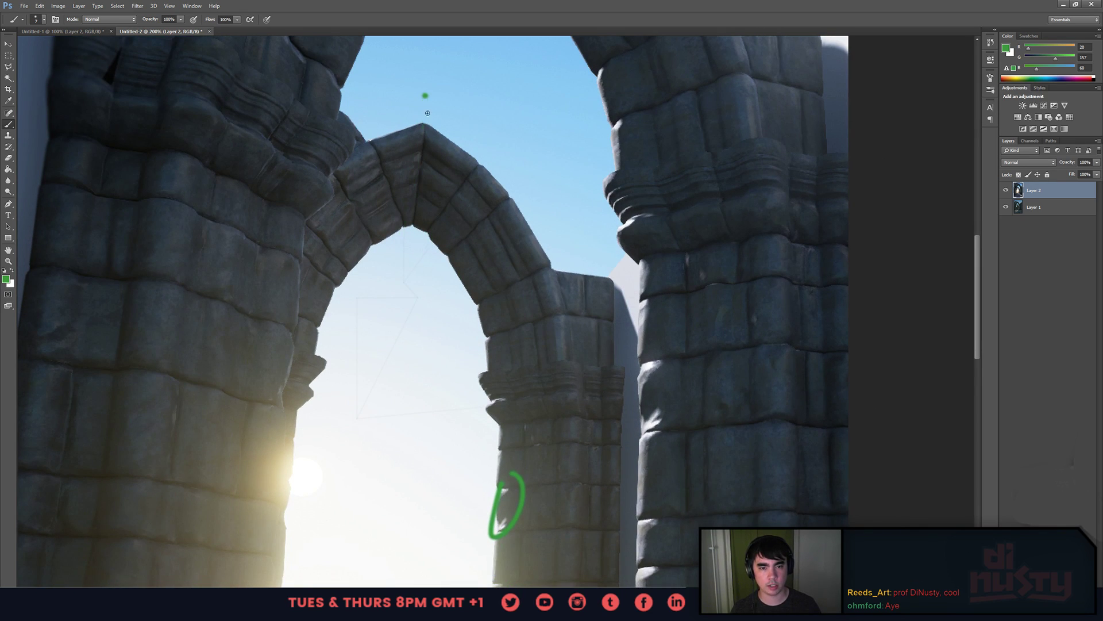
- Draw a green line from the circled patch on the inner pillar to the front right pillar's lit edge
left_click_drag(437, 223, 436, 135)
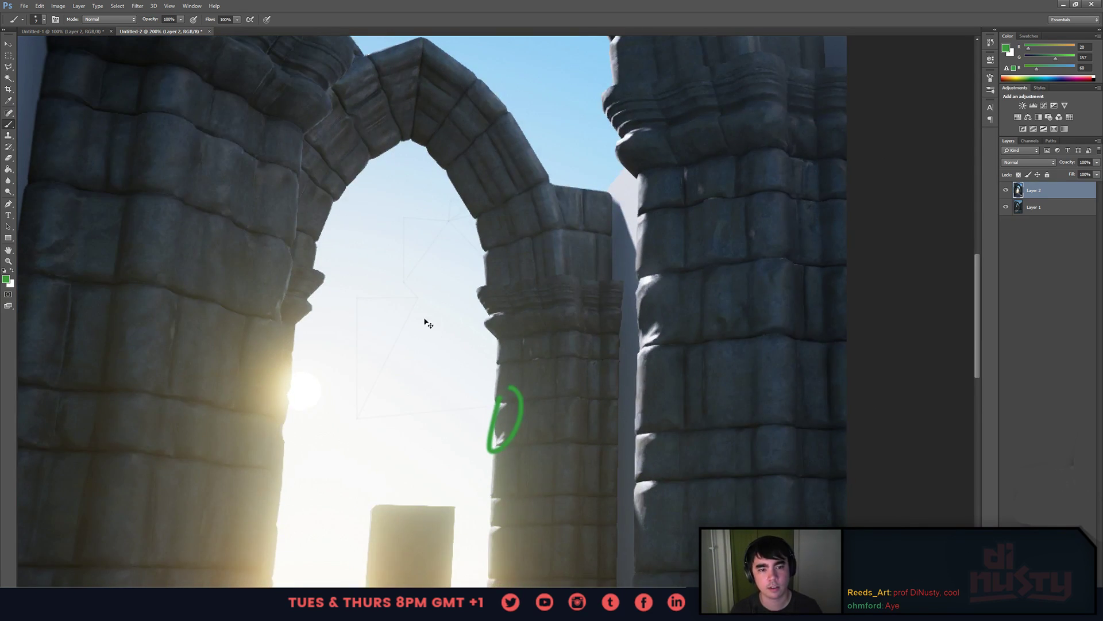
key("ctrl+minus")
key("ctrl+minus")
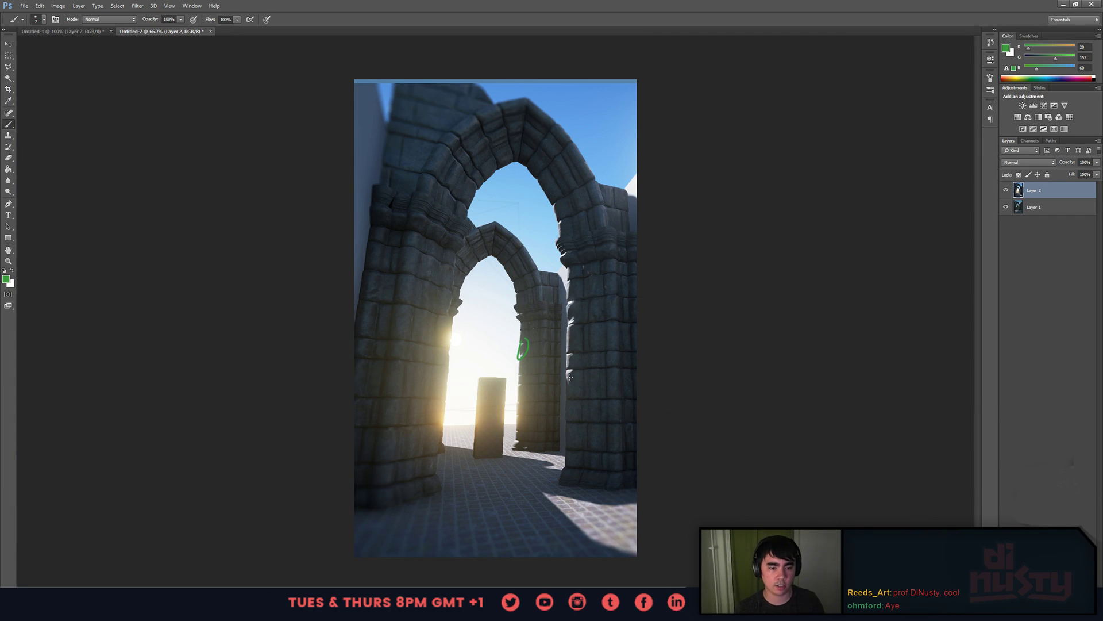
left_click_drag(523, 347, 569, 303)
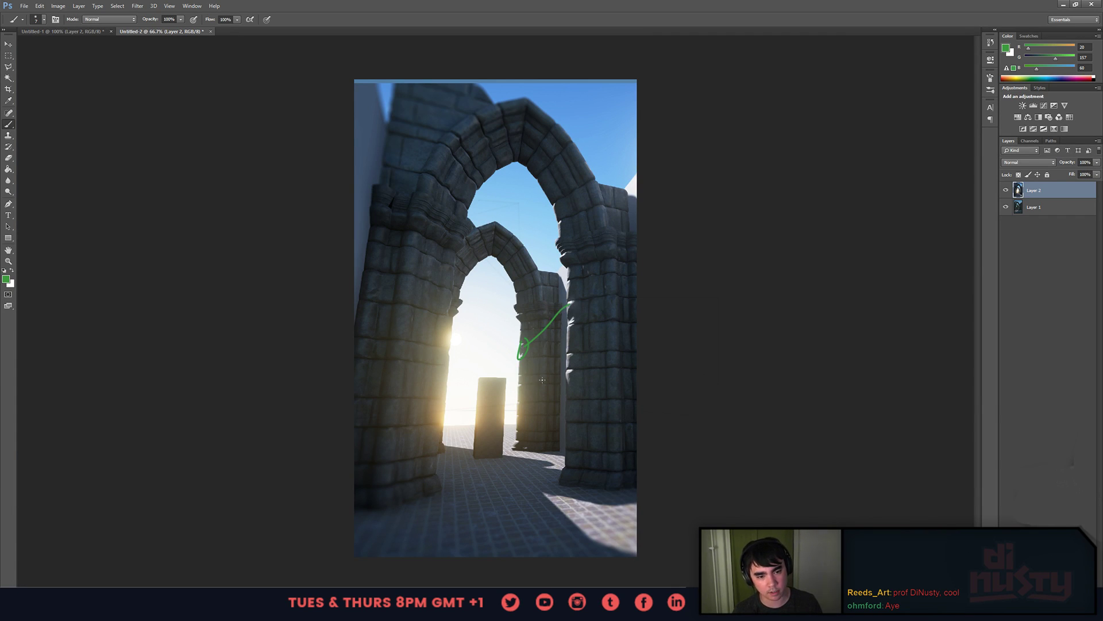
- Draw more green lines from the inner pillar's edge to the front right pillar, and close the Untitled-2 document without saving
left_click_drag(522, 380, 585, 356)
left_click_drag(516, 412, 590, 395)
mouse_move(519, 436)
left_mouse_down()
mouse_move(605, 446)
mouse_move(542, 460)
mouse_move(592, 486)
left_mouse_up()
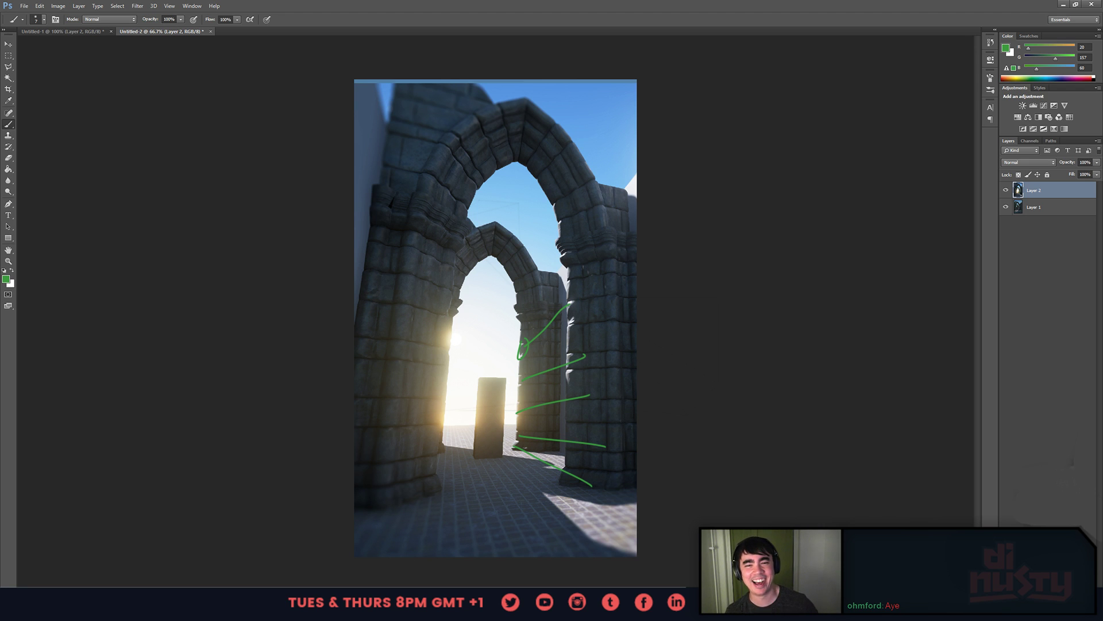
left_click(210, 31)
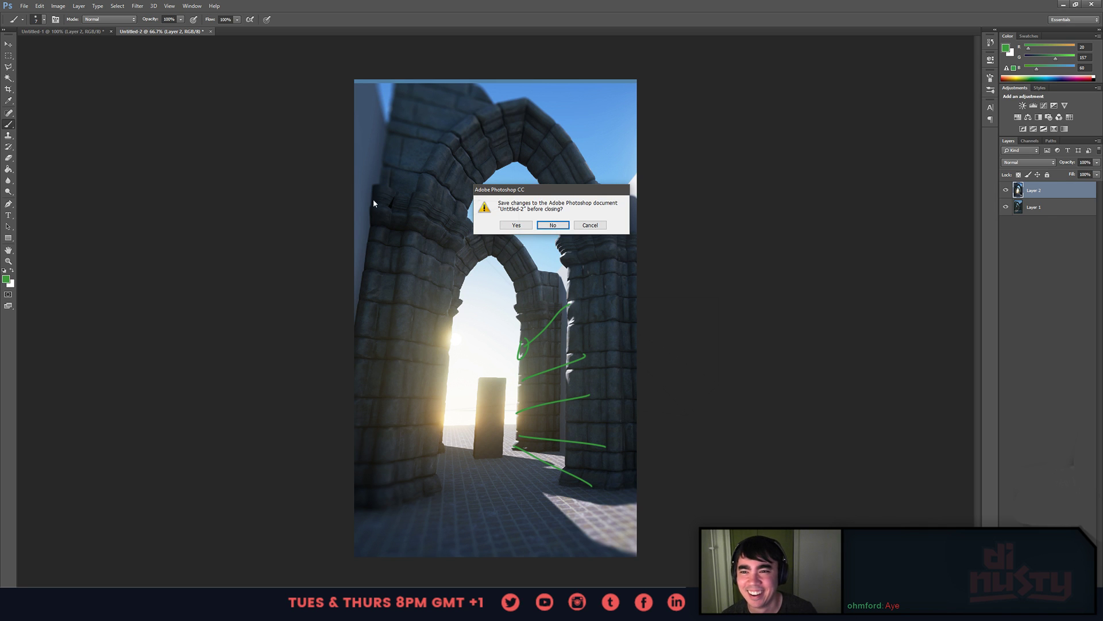
left_click(553, 225)
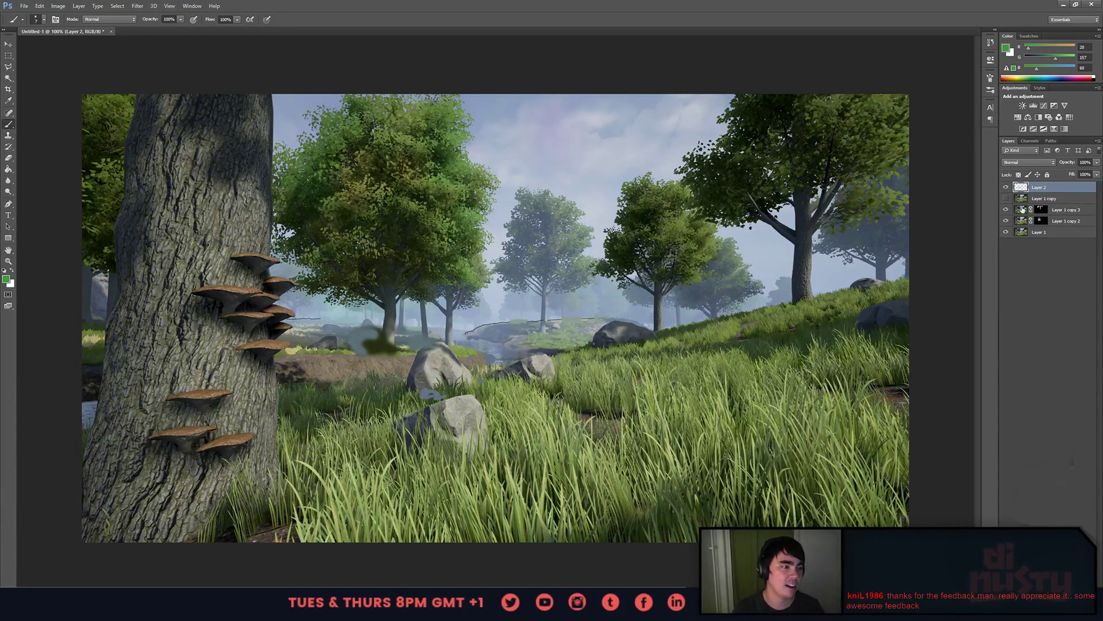
- Hide Layer 2 and Layer 1 copy 3 in the forest scene, and add a new empty layer on top
key("ctrl+minus")
left_click(1005, 198)
left_click(1006, 188)
left_click(1006, 198)
left_click(1005, 210)
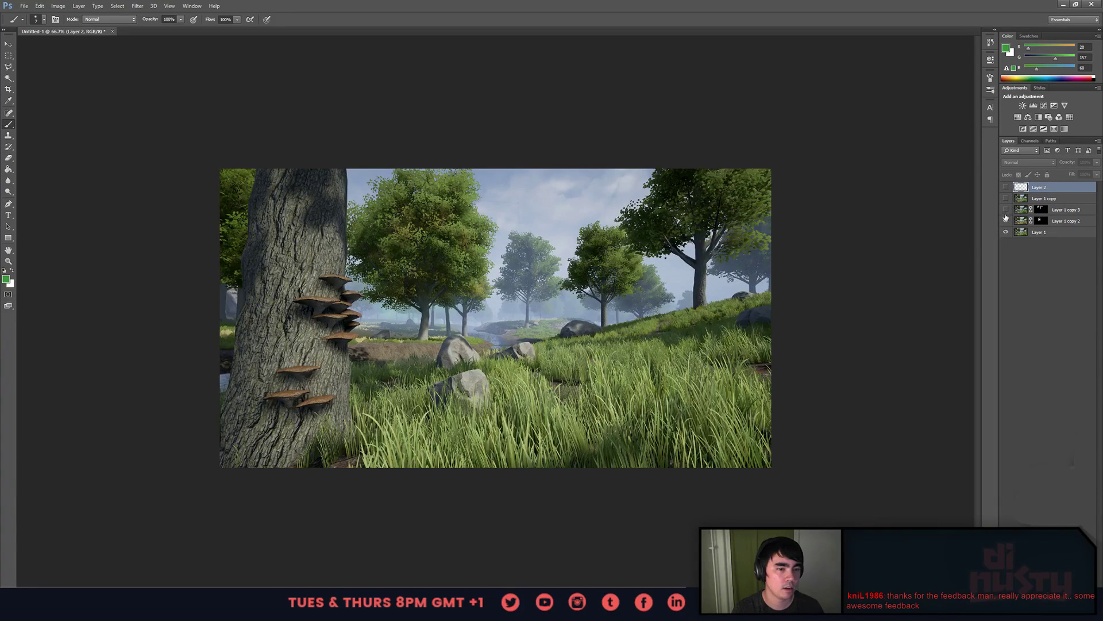
key("ctrl+plus")
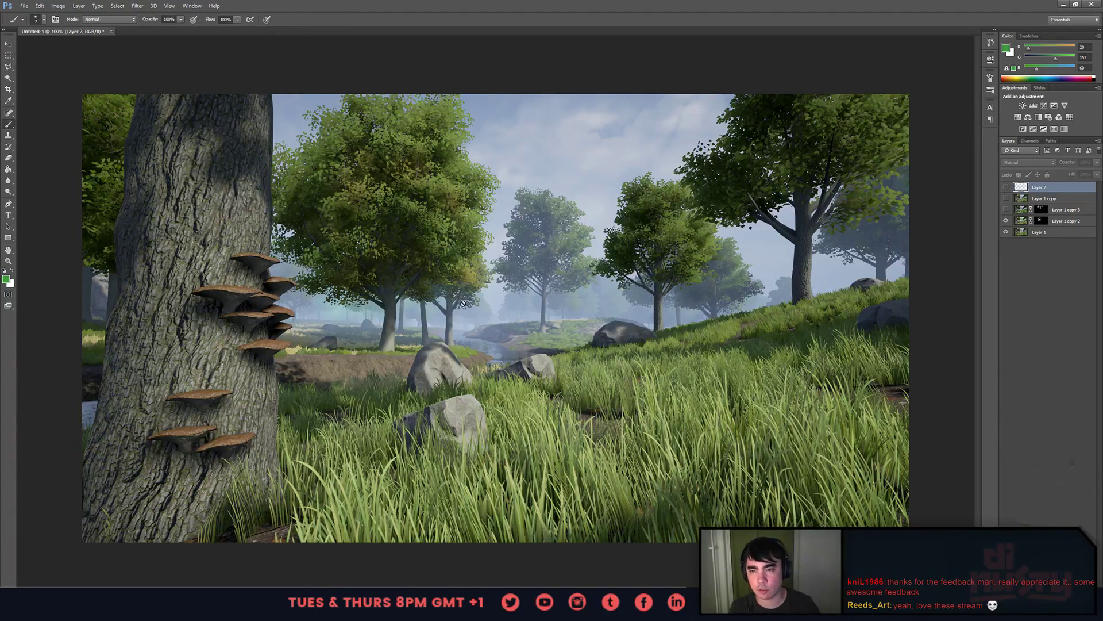
key("ctrl+shift+alt+n")
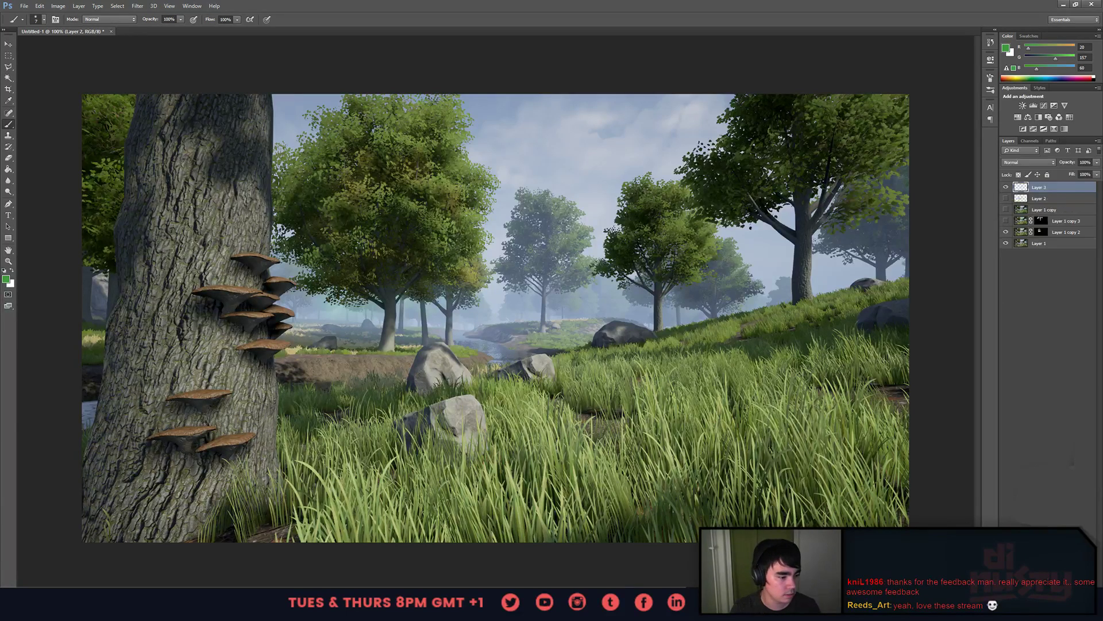
- Circle the small distant rock beside the large tree and the dark boulder below the middle tree in green
mouse_move(391, 310)
left_mouse_down()
mouse_move(355, 326)
mouse_move(384, 318)
mouse_move(368, 322)
left_mouse_up()
key("ctrl+z")
left_click_drag(613, 317, 671, 340)
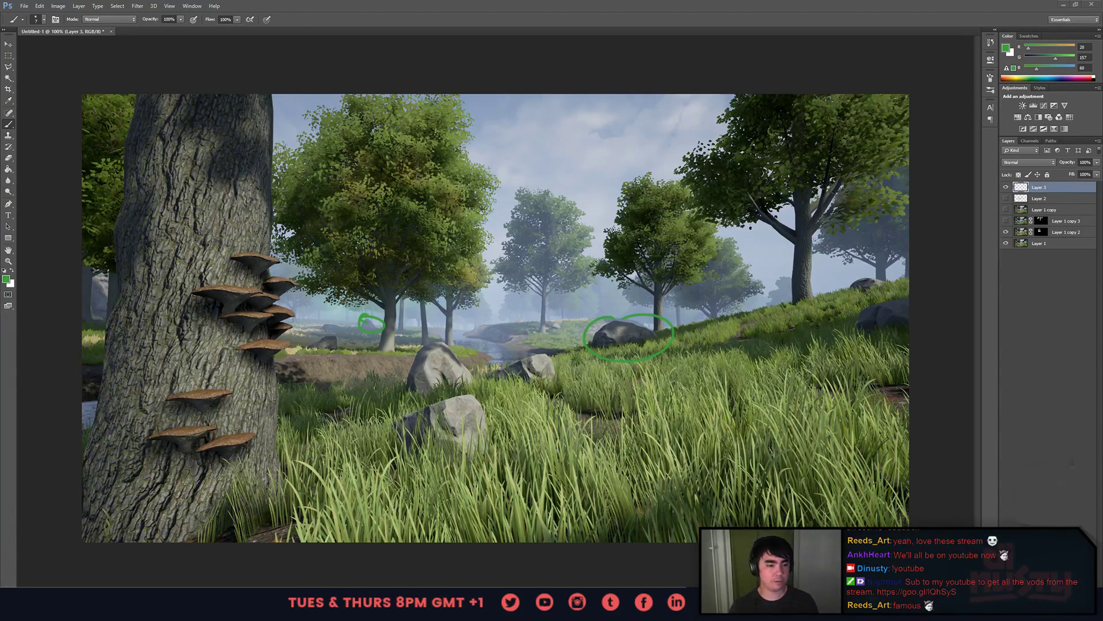
- Try a green diagonal line rising over the treetops to the upper right corner, plus a mark on the ridge, undoing both
left_click_drag(487, 281, 837, 69)
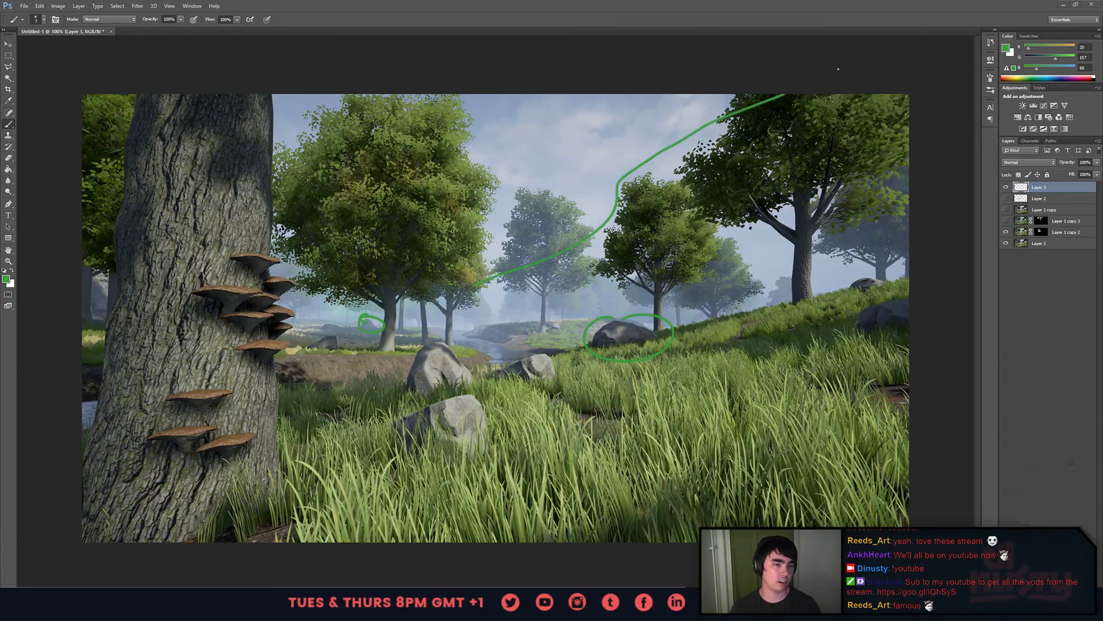
key("ctrl+z")
mouse_move(437, 295)
left_mouse_down()
mouse_move(594, 215)
mouse_move(988, 80)
left_mouse_up()
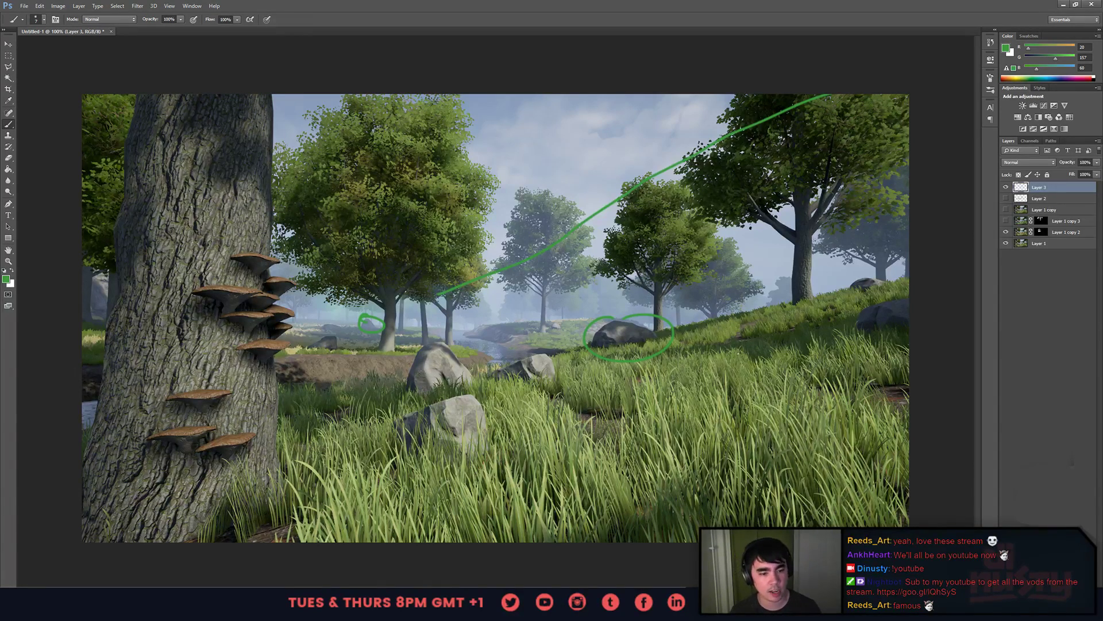
mouse_move(780, 308)
left_mouse_down()
mouse_move(816, 276)
mouse_move(839, 296)
left_mouse_up()
key("ctrl+z")
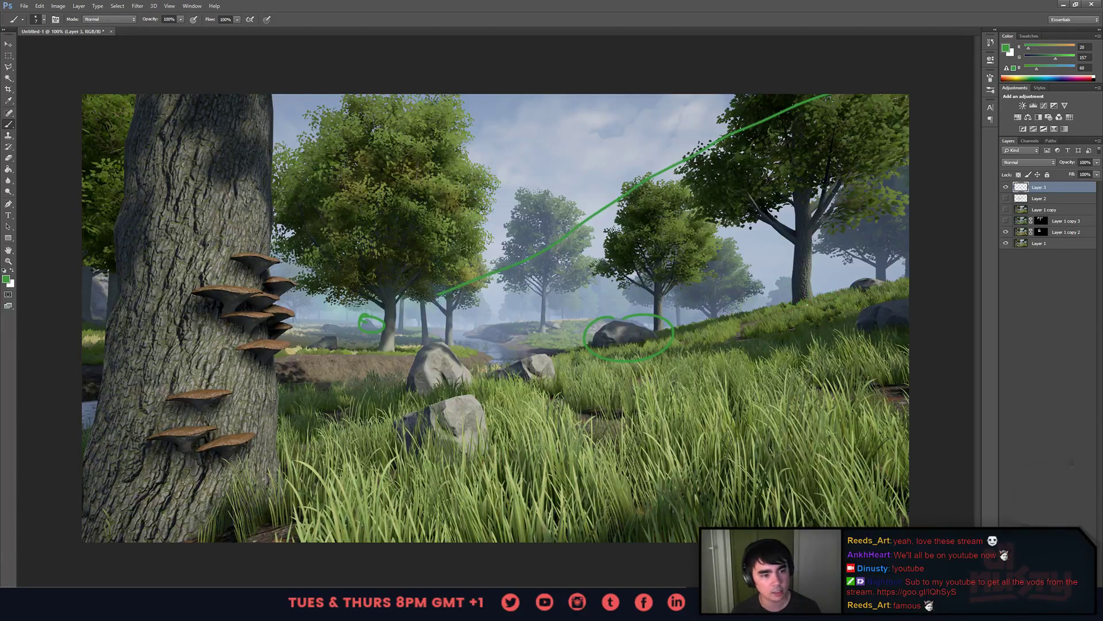
key("ctrl+alt+z")
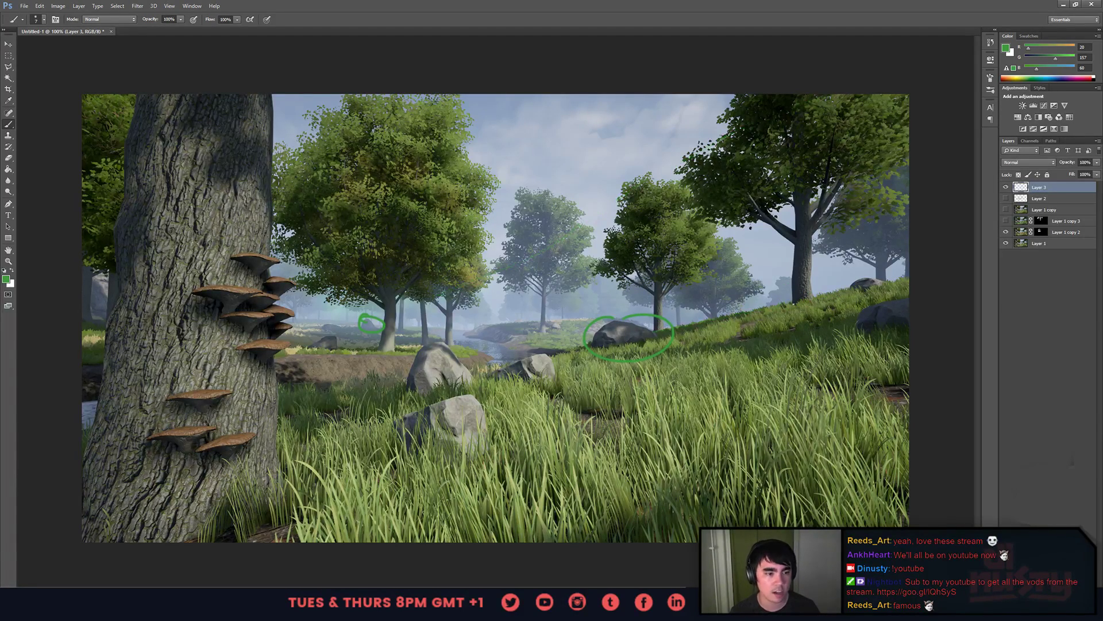
- Erase the green circles around the rocks, raising the Eraser's opacity to 100%
key("e")
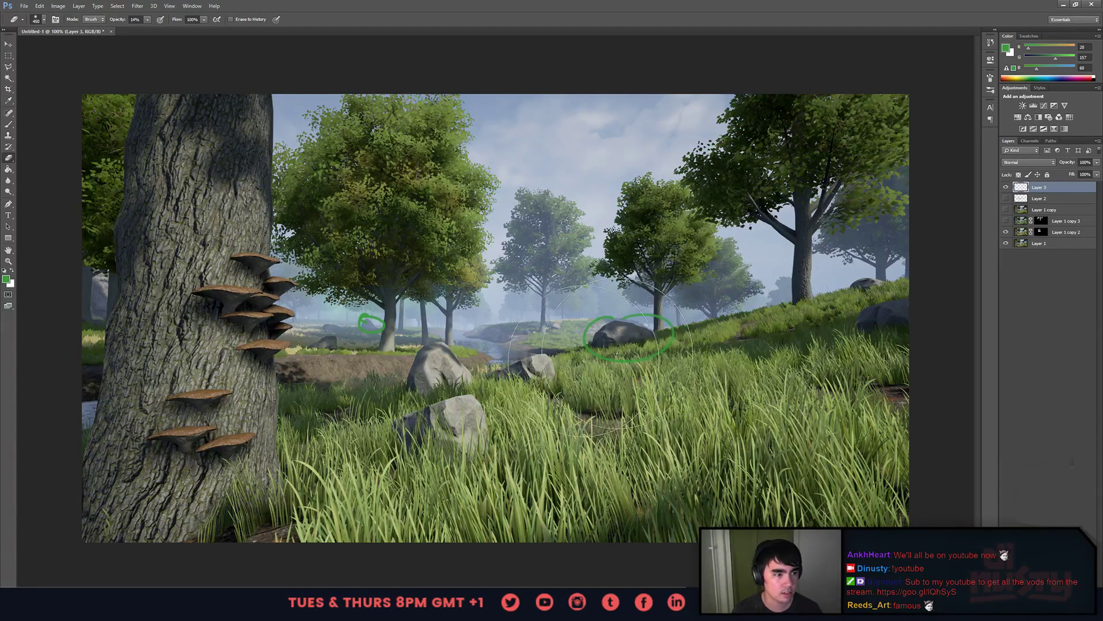
left_click_drag(625, 349, 637, 339)
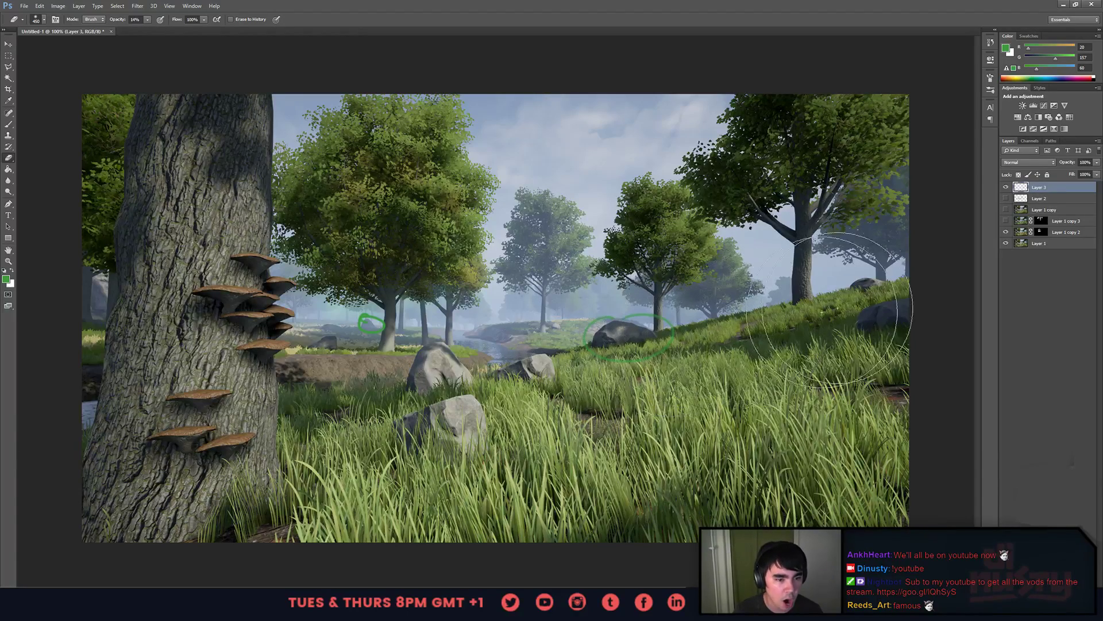
left_click_drag(119, 21, 368, 39)
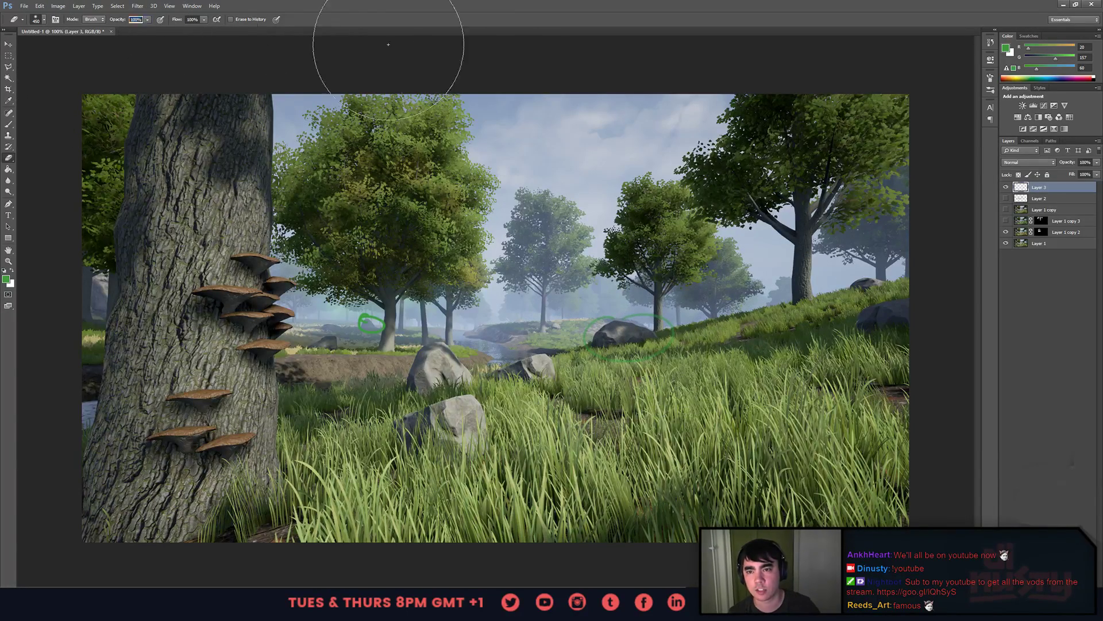
left_click_drag(689, 296, 263, 364)
key("b")
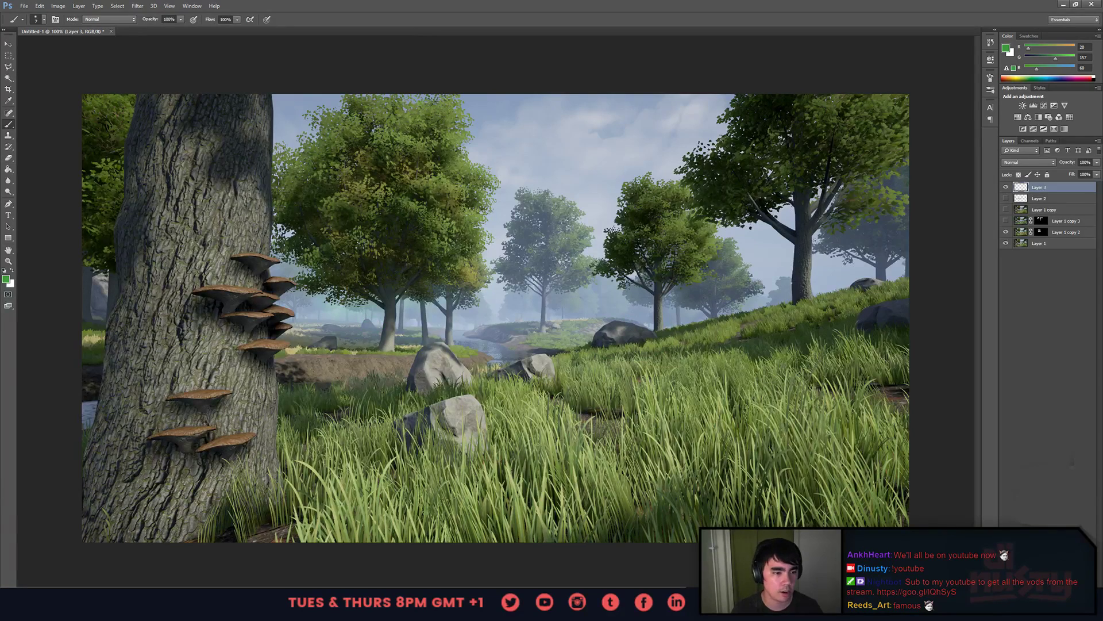
- Sketch a rock outline and grass tufts in green along the hill ridge around the right tree's base
left_click_drag(790, 300, 641, 332)
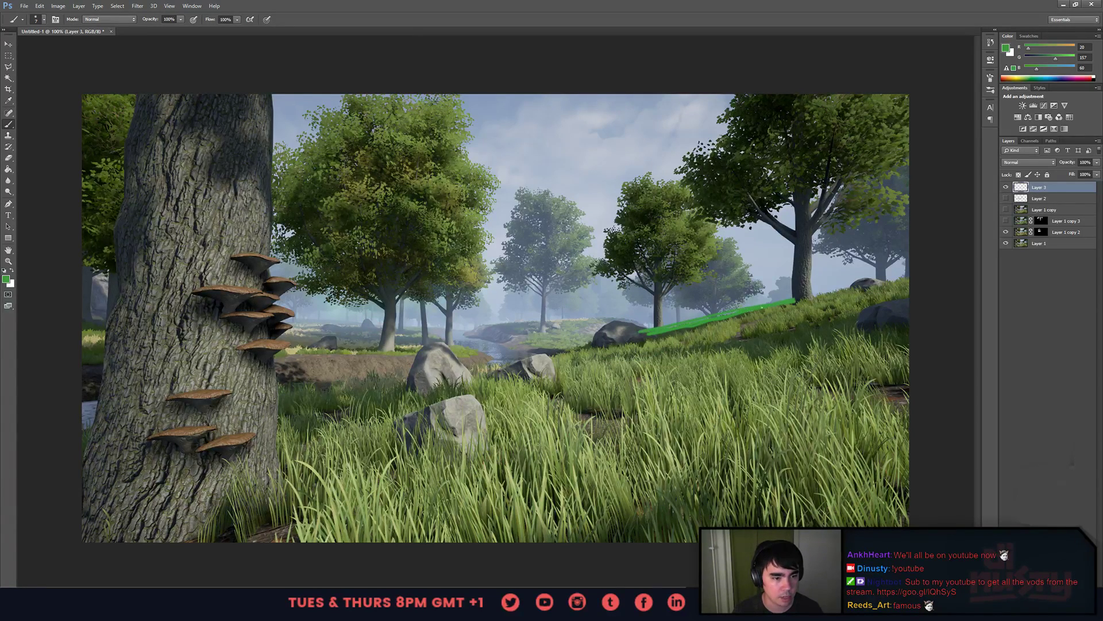
key("ctrl+z")
mouse_move(792, 255)
left_mouse_down()
mouse_move(791, 288)
mouse_move(764, 286)
mouse_move(759, 309)
left_mouse_up()
mouse_move(811, 281)
left_mouse_down()
mouse_move(848, 290)
mouse_move(826, 292)
mouse_move(878, 281)
left_mouse_up()
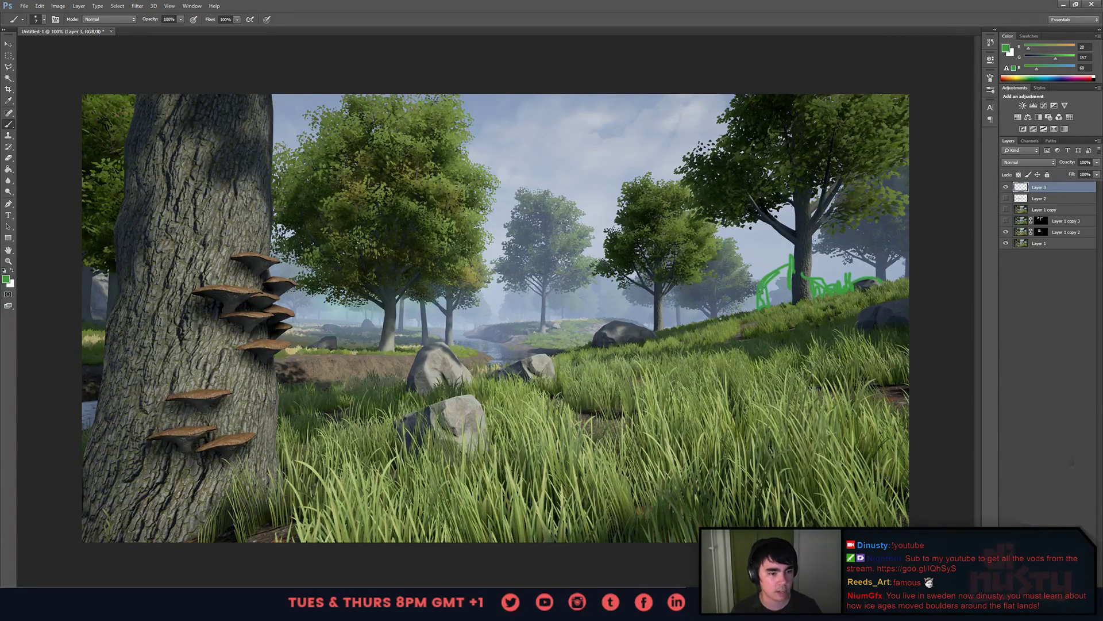
mouse_move(660, 317)
left_mouse_down()
mouse_move(671, 314)
mouse_move(676, 329)
mouse_move(755, 308)
left_mouse_up()
- Paint the ridge silhouette black from the middle tree past the right tree, adding thin grass blades with a smaller brush
key("x")
key("d")
right_click_drag(697, 304, 720, 303, "alt")
mouse_move(673, 322)
left_mouse_down()
mouse_move(661, 326)
mouse_move(760, 313)
mouse_move(795, 269)
mouse_move(818, 296)
mouse_move(871, 289)
left_mouse_up()
right_click_drag(871, 289, 846, 289, "alt")
mouse_move(812, 292)
left_mouse_down()
mouse_move(815, 270)
mouse_move(848, 274)
mouse_move(833, 279)
left_mouse_up()
mouse_move(681, 328)
left_mouse_down()
mouse_move(696, 313)
mouse_move(747, 305)
mouse_move(744, 293)
mouse_move(720, 304)
left_mouse_up()
left_click_drag(703, 315, 712, 307)
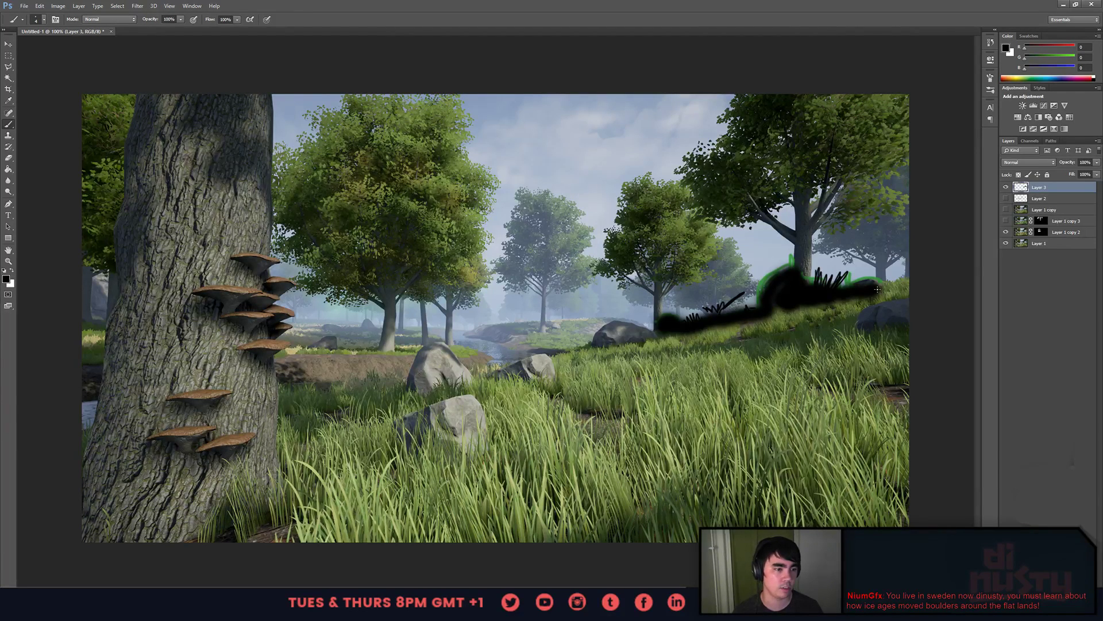
left_click_drag(872, 286, 878, 273)
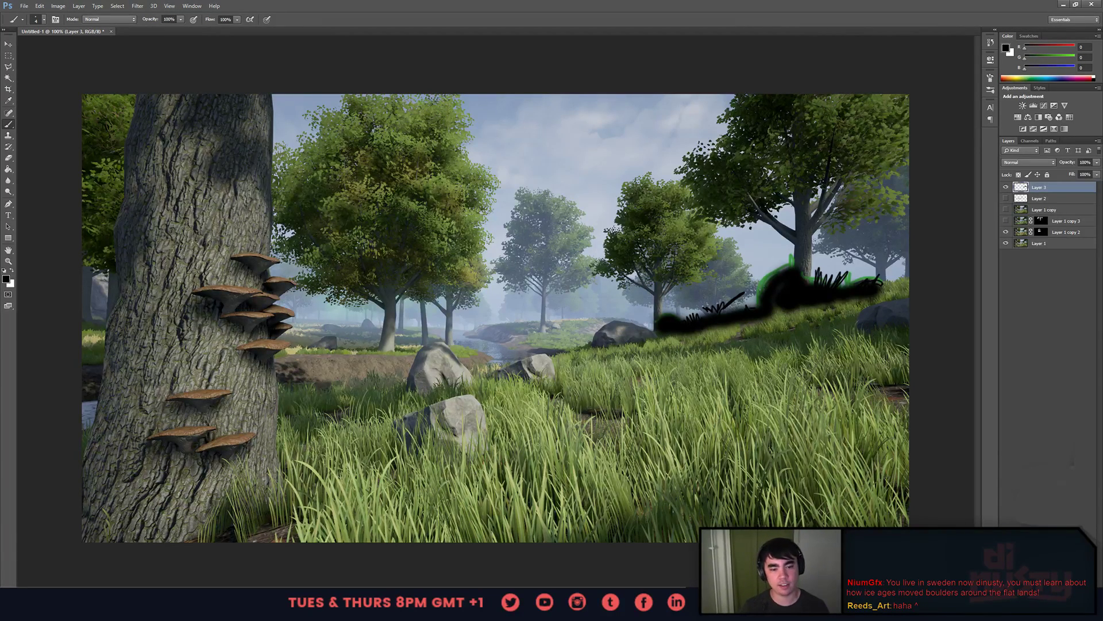
- Try black marks along the far bank and around the large trunk's base, undoing each one
mouse_move(465, 335)
left_mouse_down()
mouse_move(501, 320)
mouse_move(641, 319)
left_mouse_up()
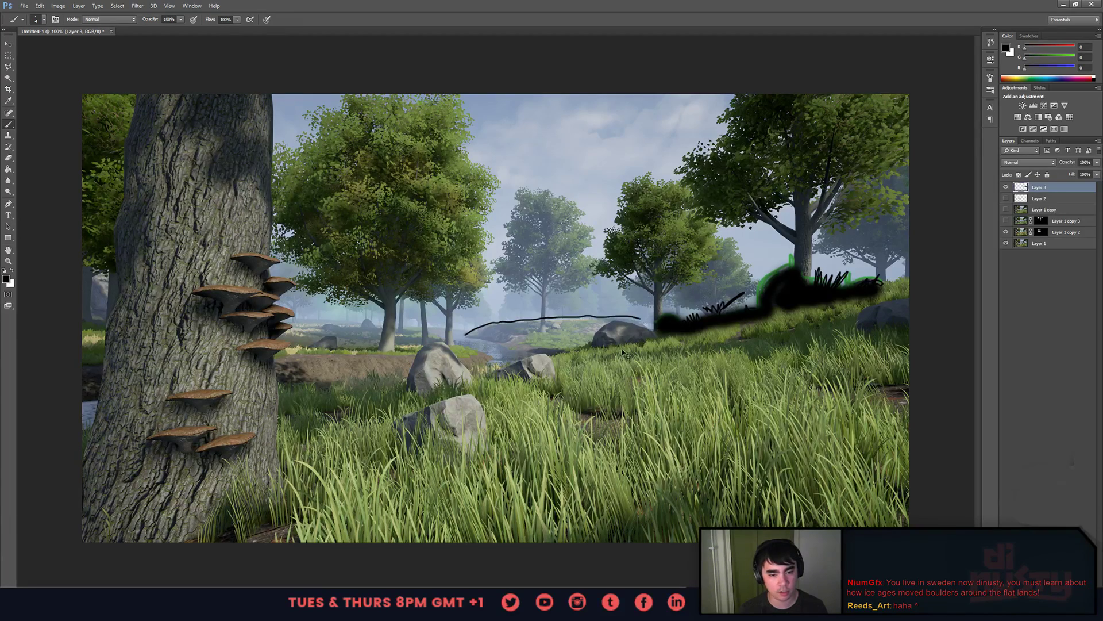
key("ctrl+z")
mouse_move(248, 529)
left_mouse_down()
mouse_move(264, 463)
mouse_move(354, 540)
left_mouse_up()
key("ctrl+z")
mouse_move(210, 474)
left_mouse_down()
mouse_move(345, 538)
mouse_move(242, 498)
left_mouse_up()
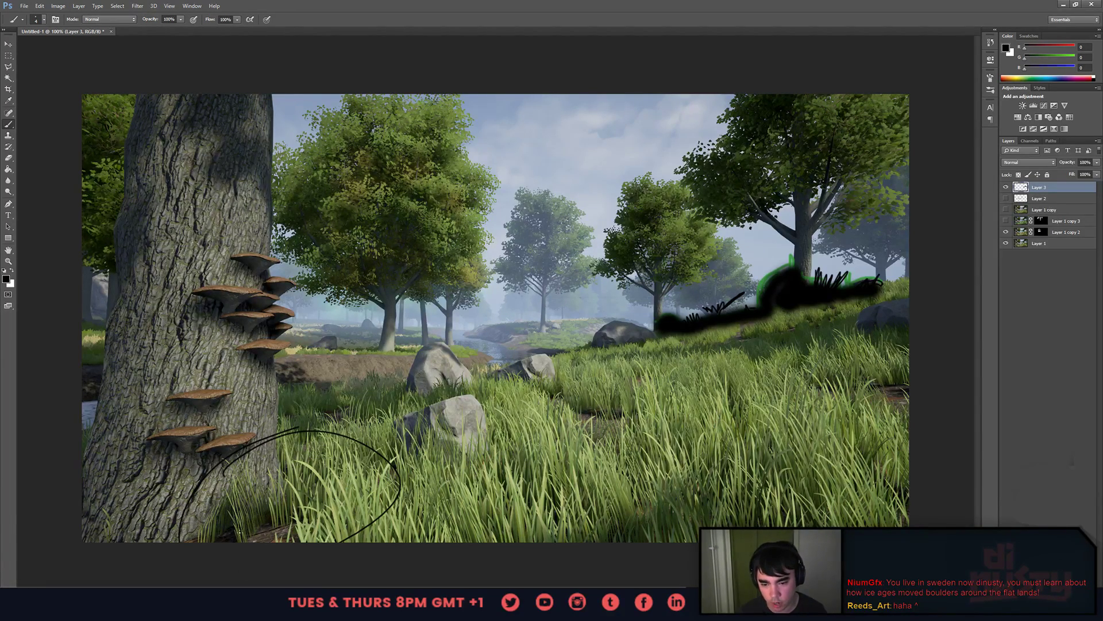
key("ctrl+z")
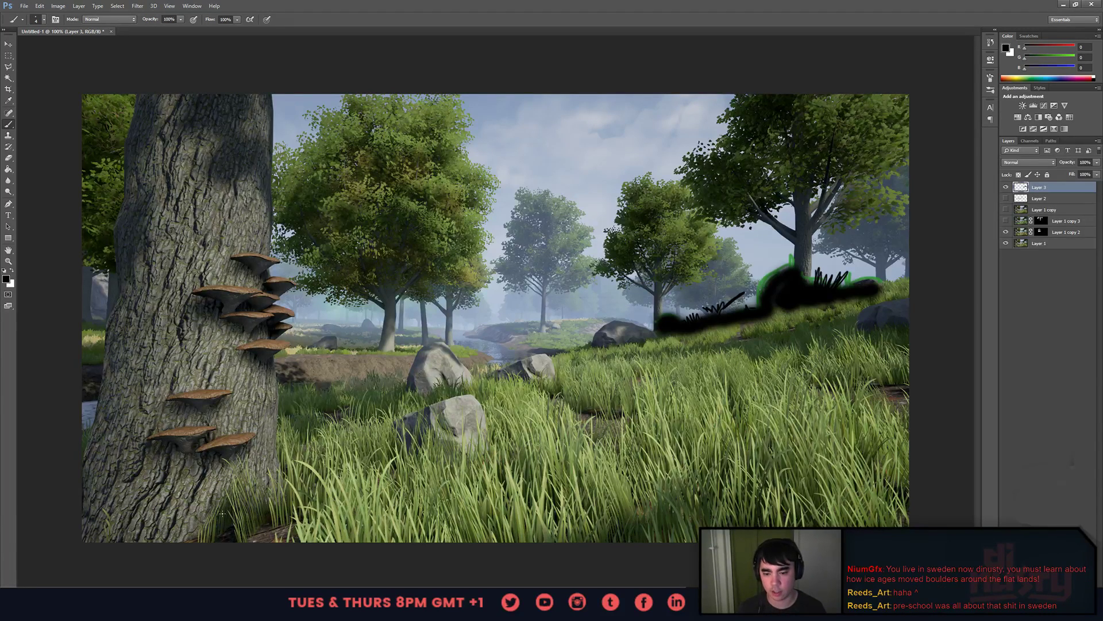
left_click_drag(227, 529, 247, 525)
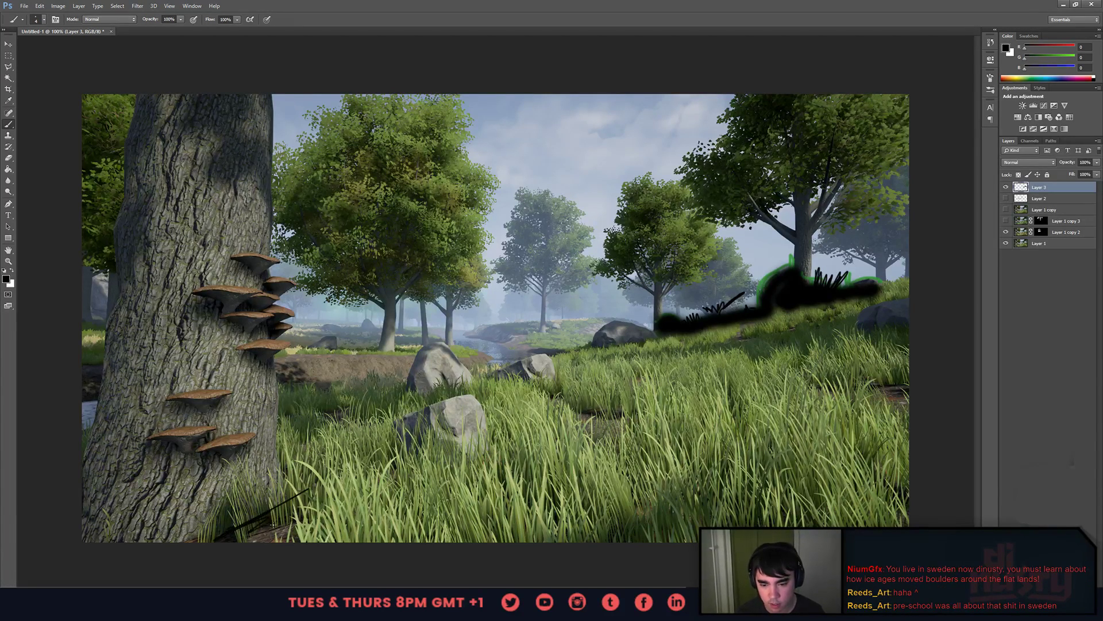
key("ctrl+z")
- Add a new layer for cloning and choose a different brush preset for the Clone Stamp
key("s")
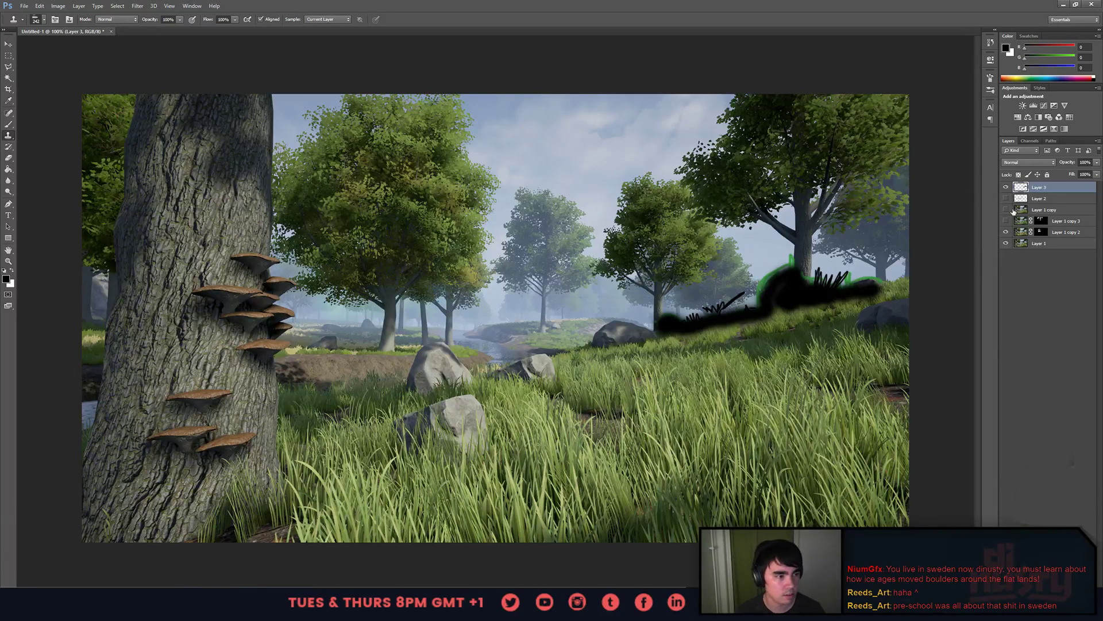
key("ctrl+shift+alt+n")
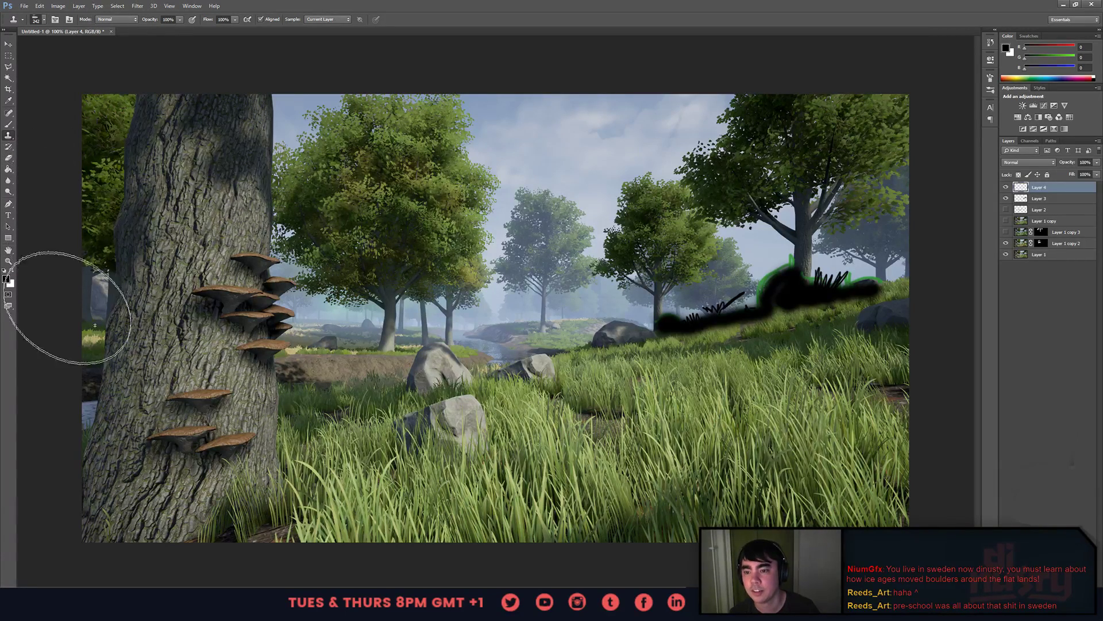
right_click(422, 348)
double_click(460, 454)
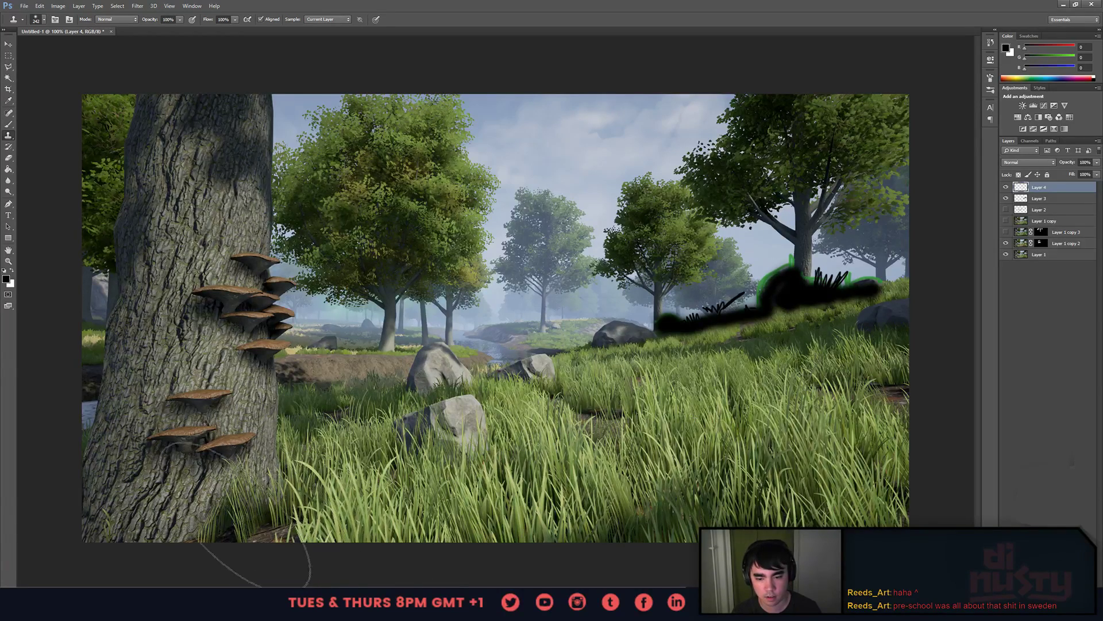
- Show Layer 1 copy 3 and merge it with Layer 1 copy 2 down into Layer 1, applying the masks
left_click(1010, 223)
left_click(1005, 220)
left_click(1005, 221)
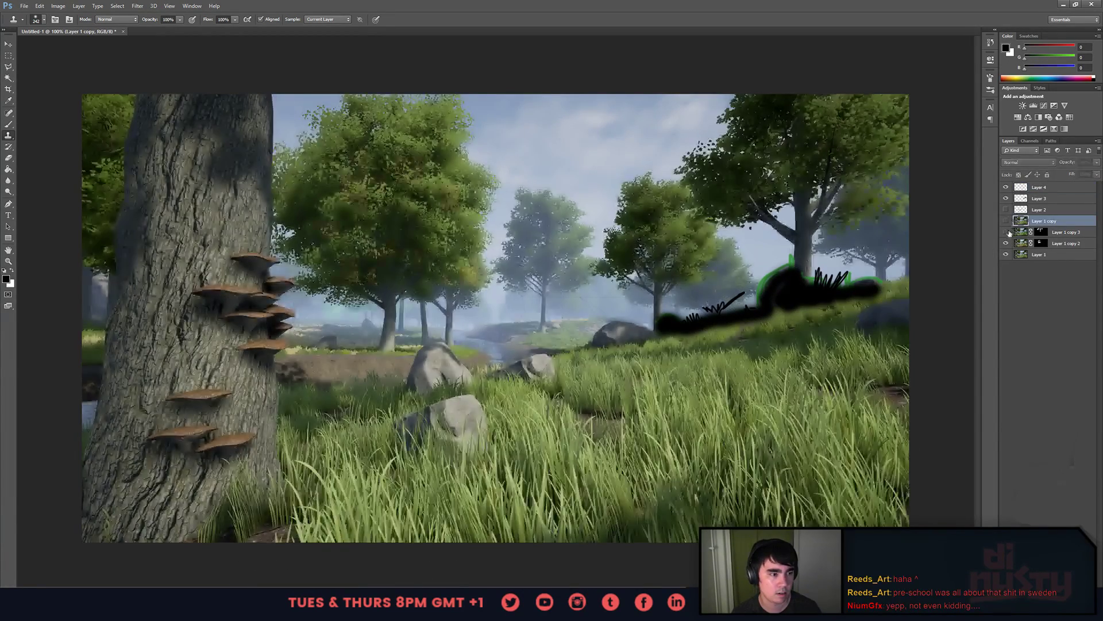
left_click(1012, 232)
key("ctrl+e")
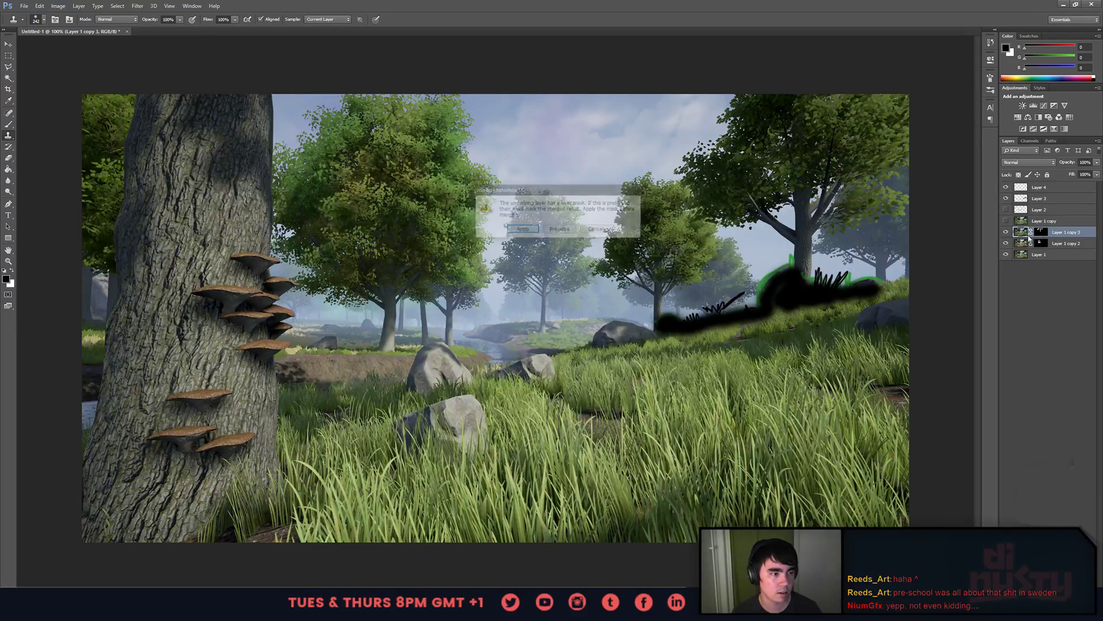
key("Return")
key("ctrl+e")
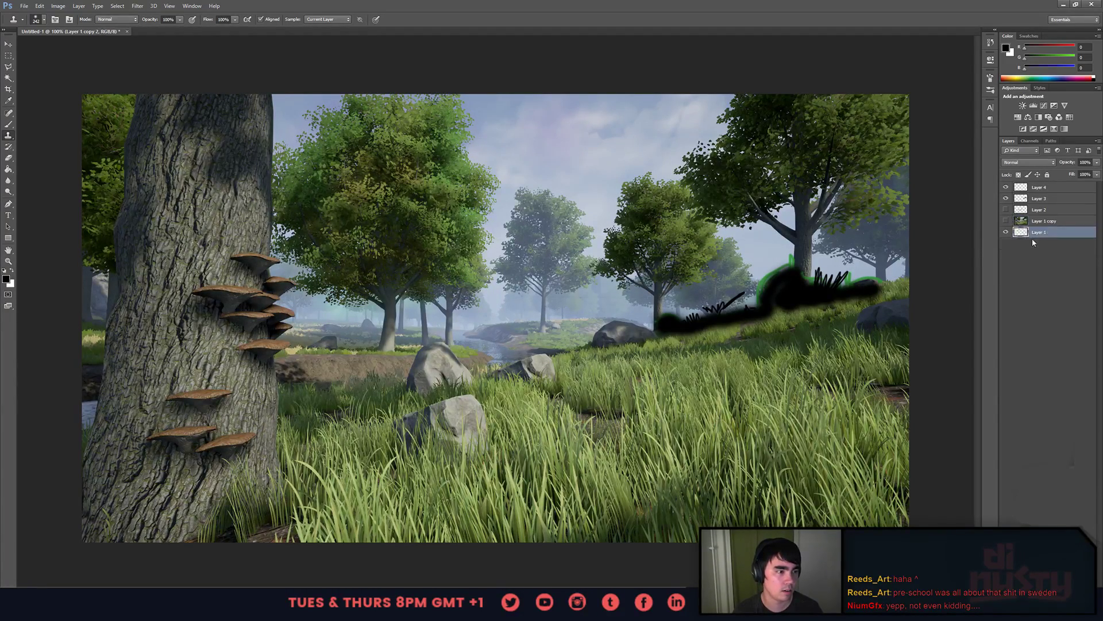
key("Return")
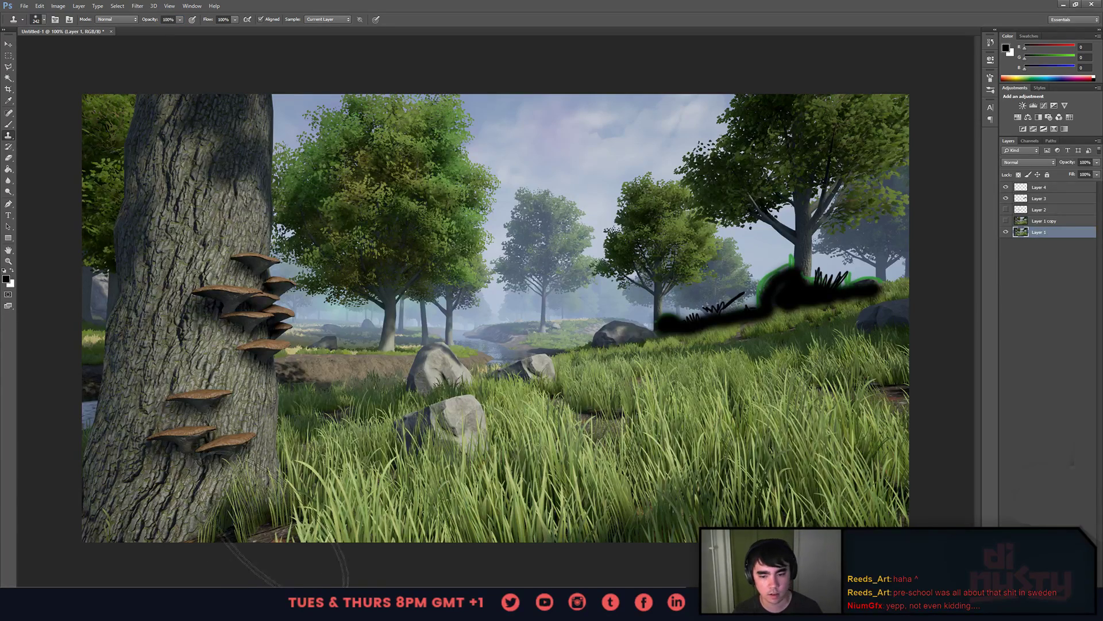
- Clone grass over the bare ground at the large trunk's base with a smaller brush, and hide Layers 3 and 4
right_click_drag(292, 483, 258, 489, "alt")
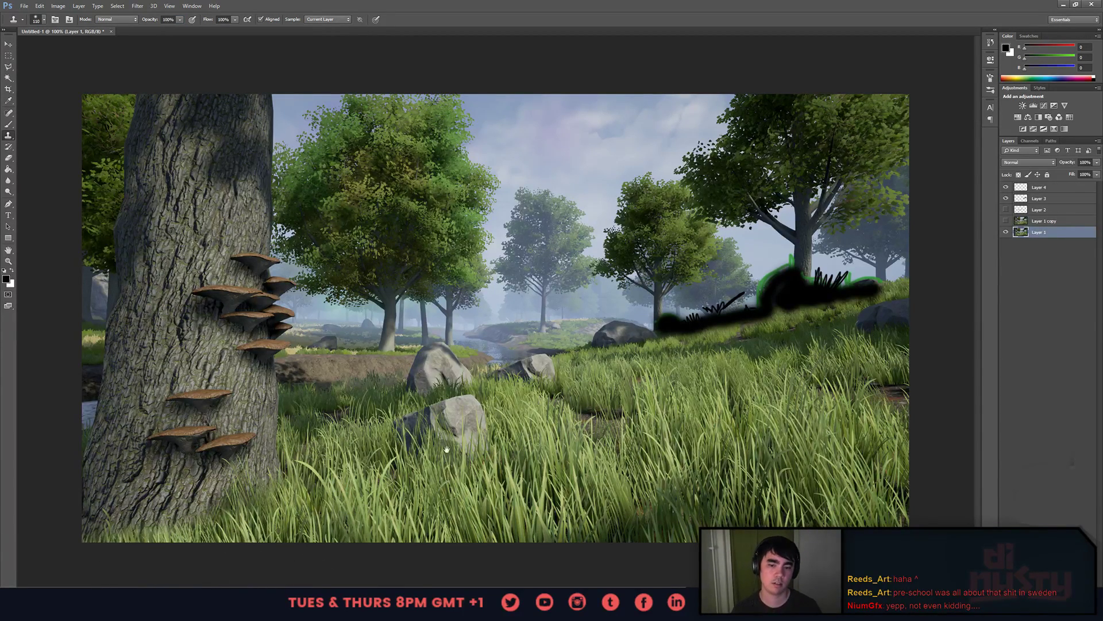
right_click(420, 437)
right_click(484, 270)
right_click_drag(513, 197, 507, 200, "alt")
right_click_drag(462, 124, 458, 125, "alt")
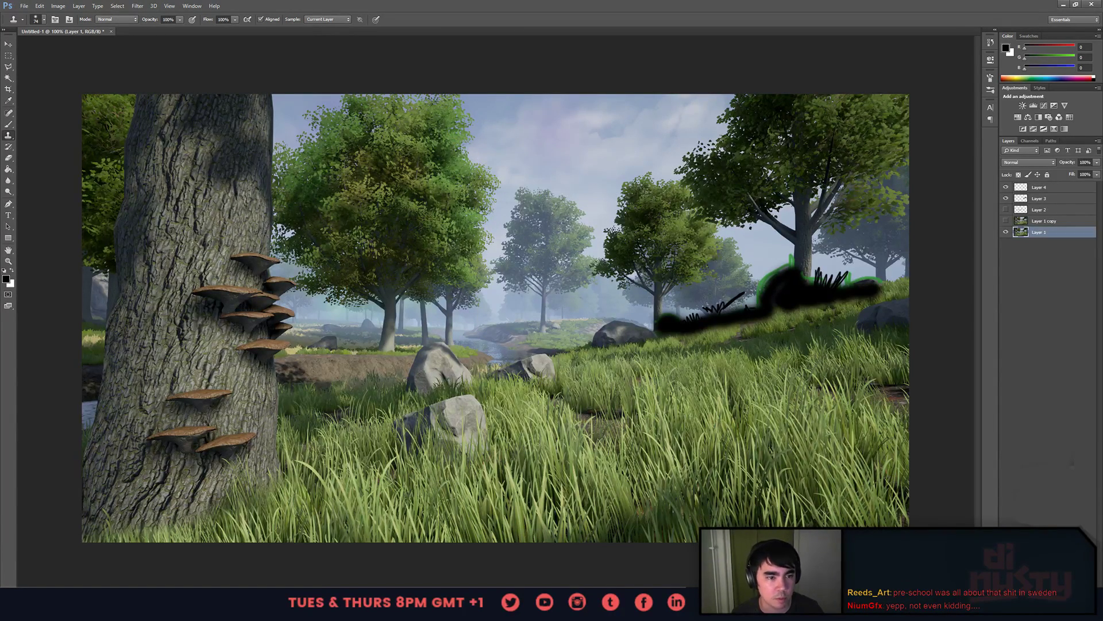
left_click_drag(1006, 187, 1007, 209)
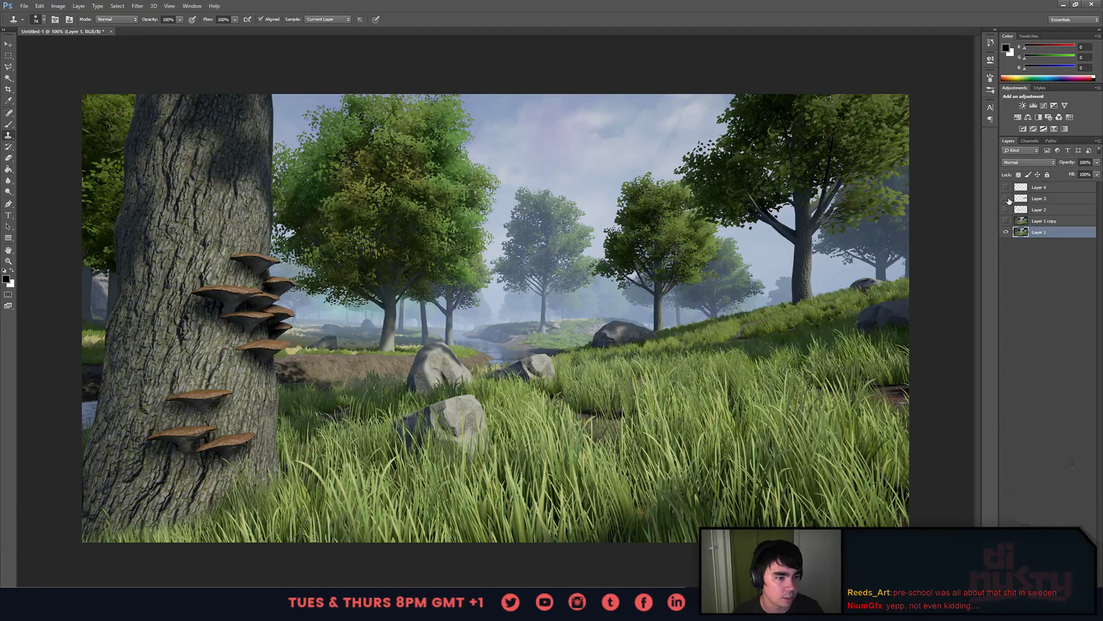
- Try to clone grass over the hill ridge at the right tree's base with a smaller brush, undoing the strokes
right_click_drag(763, 322, 757, 322, "alt")
left_click_drag(804, 288, 776, 315)
key("ctrl+z")
right_click_drag(788, 305, 781, 306, "alt")
left_click_drag(795, 293, 747, 311)
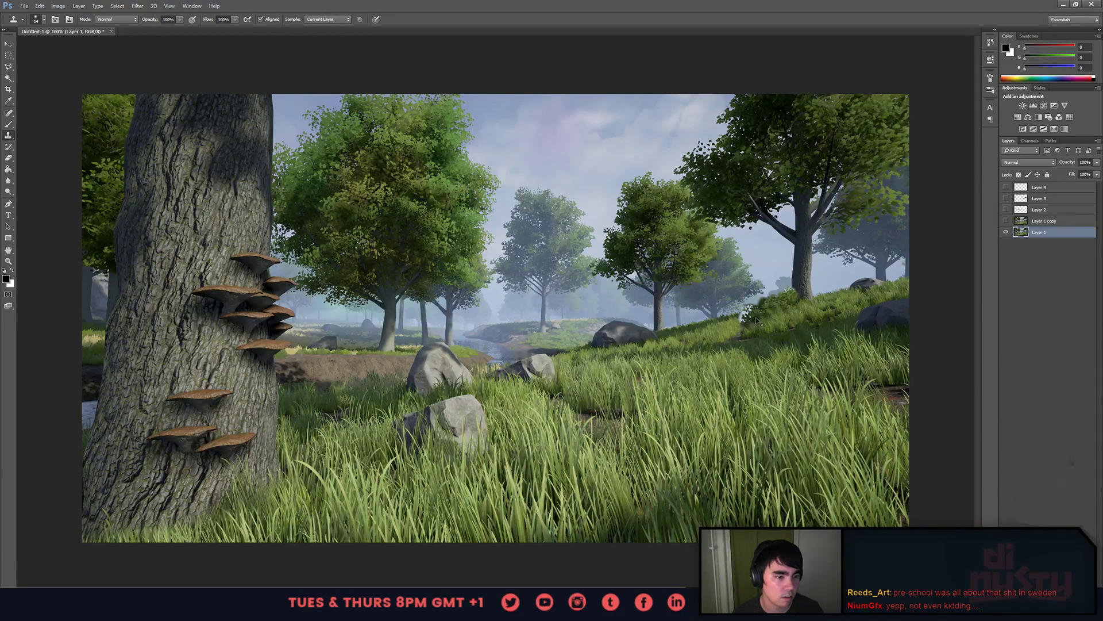
key("e")
key("ctrl+z")
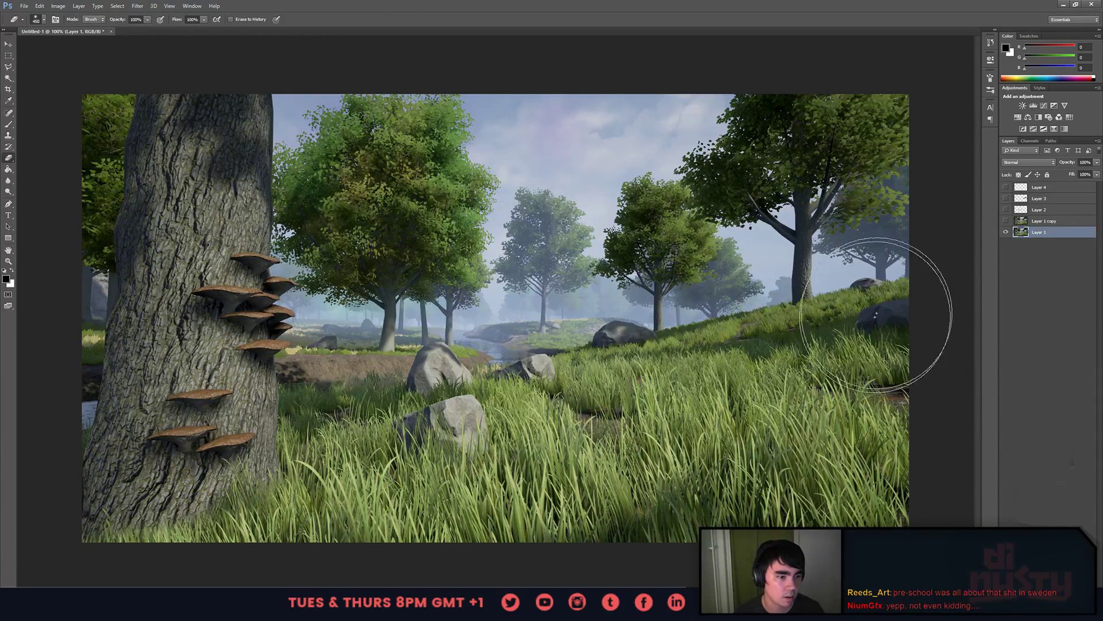
- Clone tree foliage onto the hillside as bushes at the bases of the right and middle trees, using a small brush
right_click_drag(828, 271, 793, 270, "alt")
key("s")
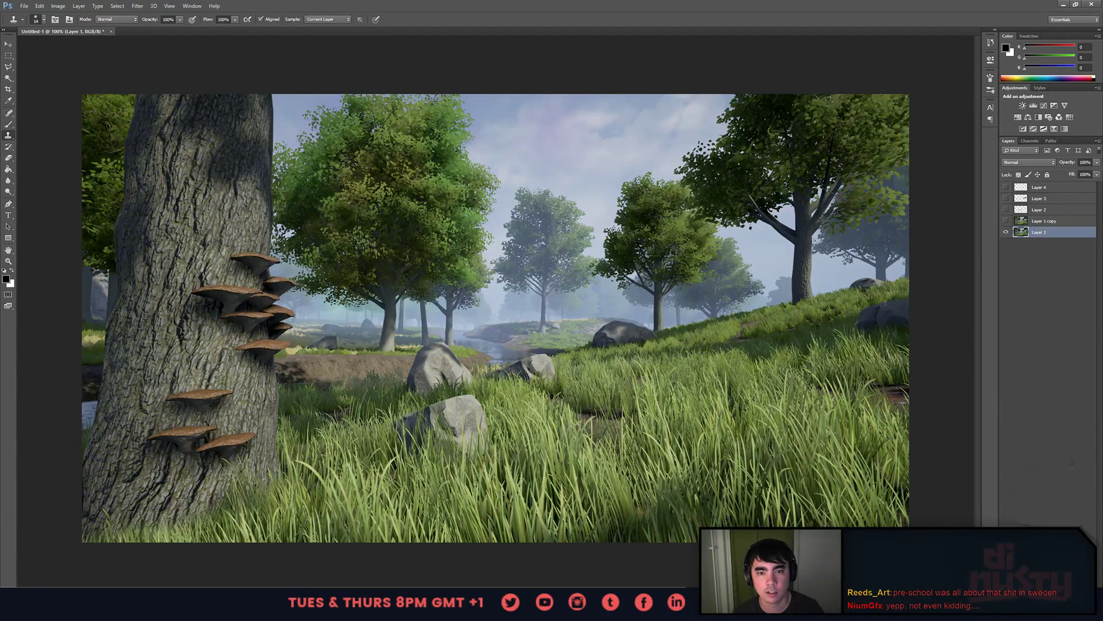
mouse_move(796, 295)
left_mouse_down()
mouse_move(752, 317)
mouse_move(809, 306)
mouse_move(776, 320)
mouse_move(806, 307)
mouse_move(775, 305)
mouse_move(788, 303)
mouse_move(764, 317)
mouse_move(782, 321)
mouse_move(754, 330)
left_mouse_up()
left_click(741, 175, "alt")
left_click(859, 200, "alt")
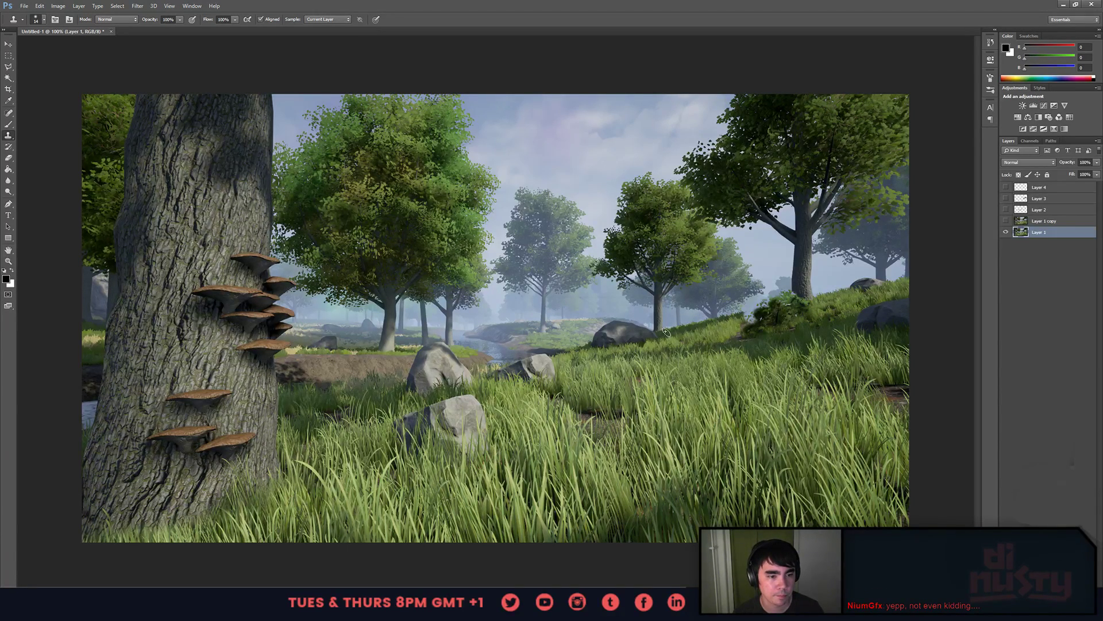
mouse_move(666, 332)
left_mouse_down()
mouse_move(689, 325)
mouse_move(662, 320)
mouse_move(698, 324)
mouse_move(661, 331)
left_mouse_up()
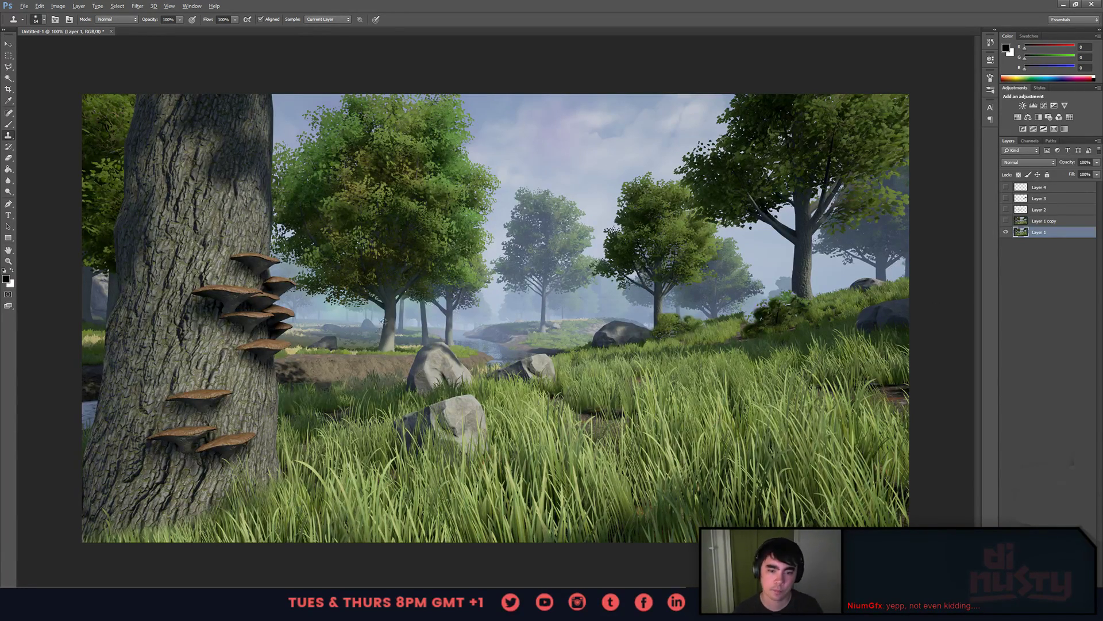
- Clone foliage sampled from the left tree's crown as a low bush at that tree's base, undoing misplaced strokes
mouse_move(379, 345)
left_mouse_down()
mouse_move(353, 347)
mouse_move(407, 351)
left_mouse_up()
key("ctrl+alt+z")
key("ctrl+alt+z")
left_click(319, 179, "alt")
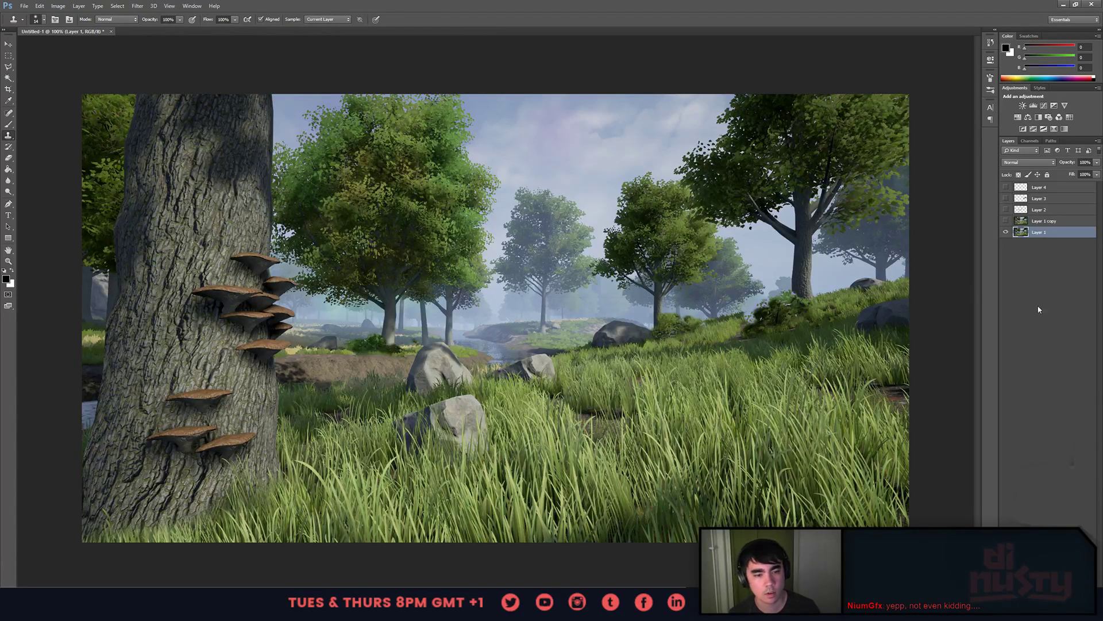
- On a new layer above Layer 1, clone a small bush beside the left tree's base and set the layer opacity to 81%
key("ctrl+shift+alt+n")
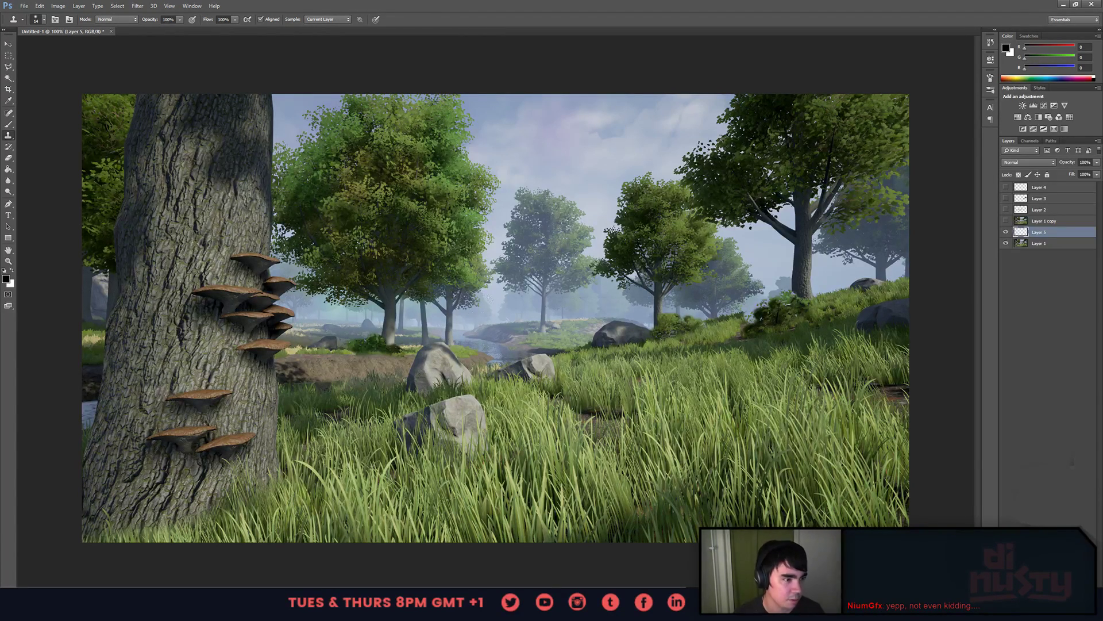
key("alt+bracketleft")
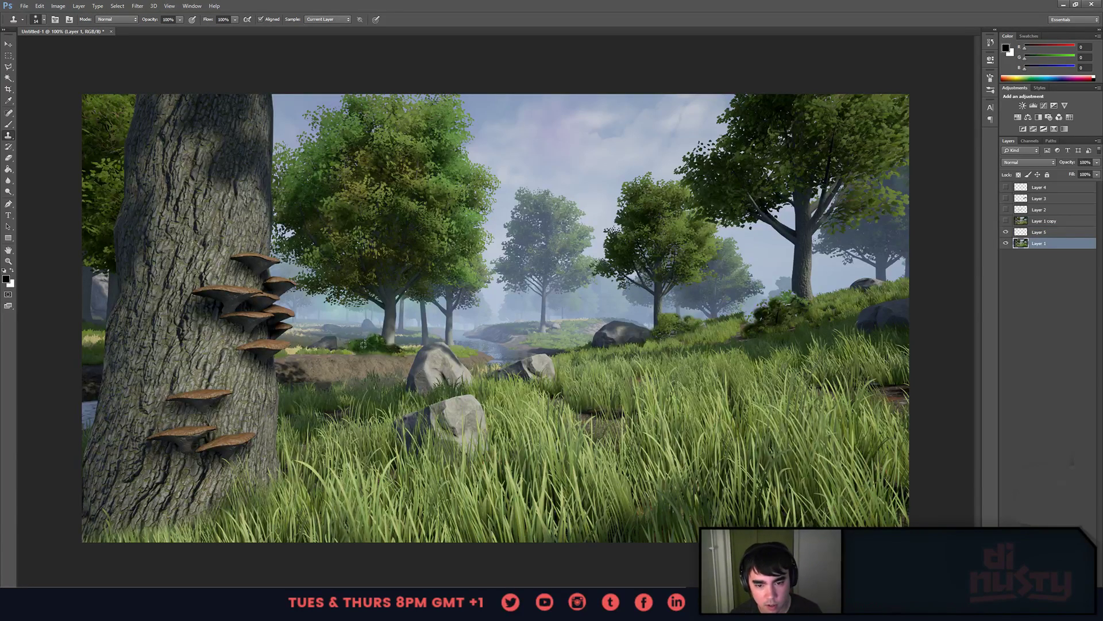
key("alt+bracketright")
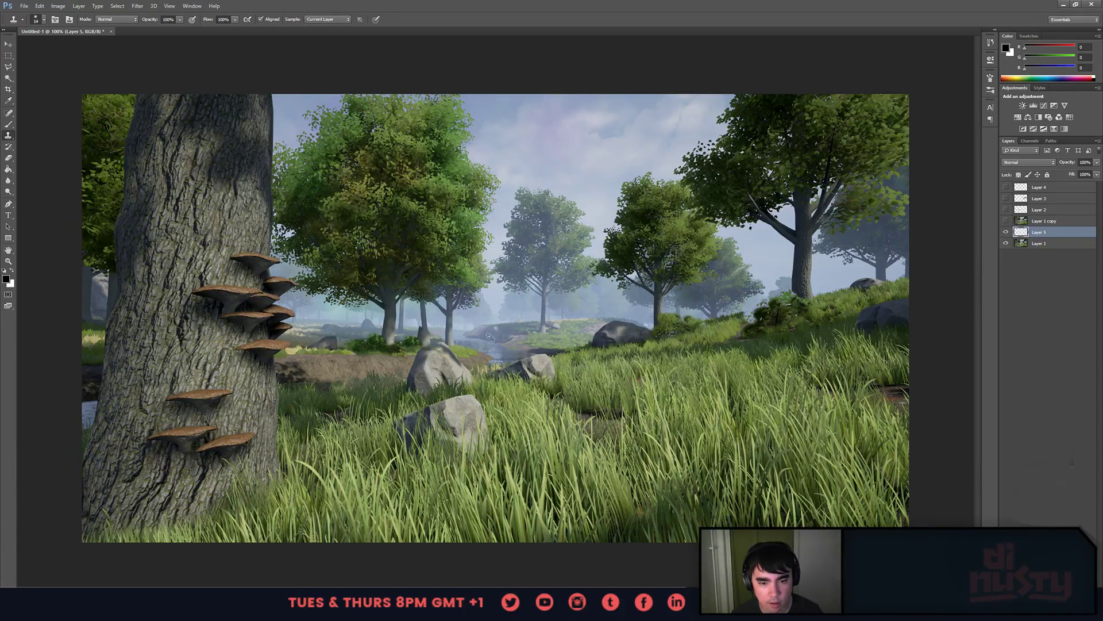
key("e")
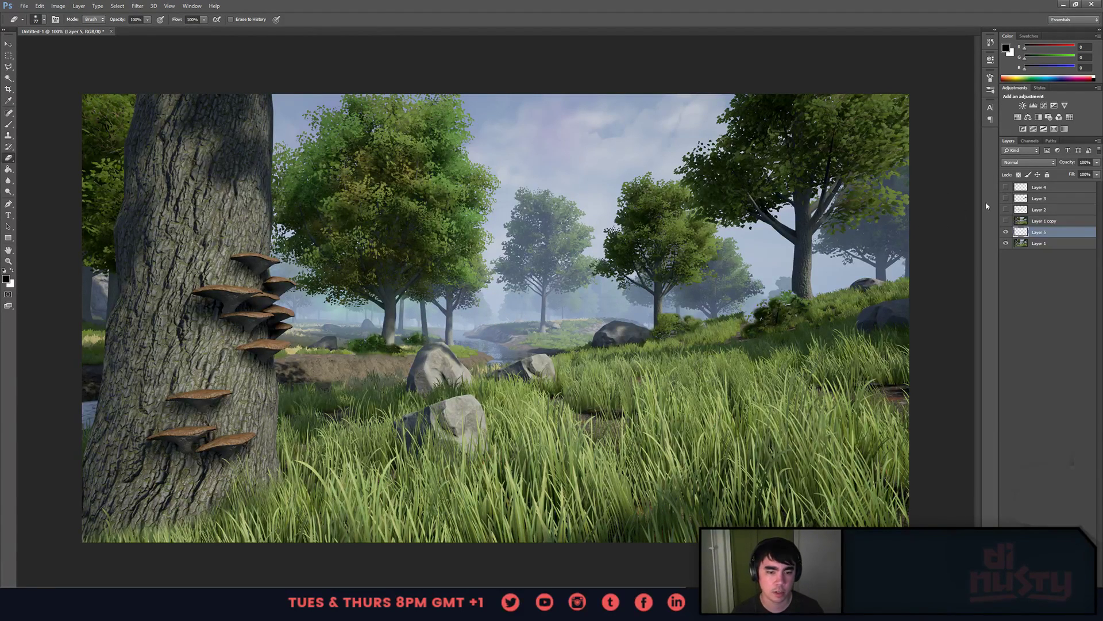
left_click_drag(1069, 163, 1062, 165)
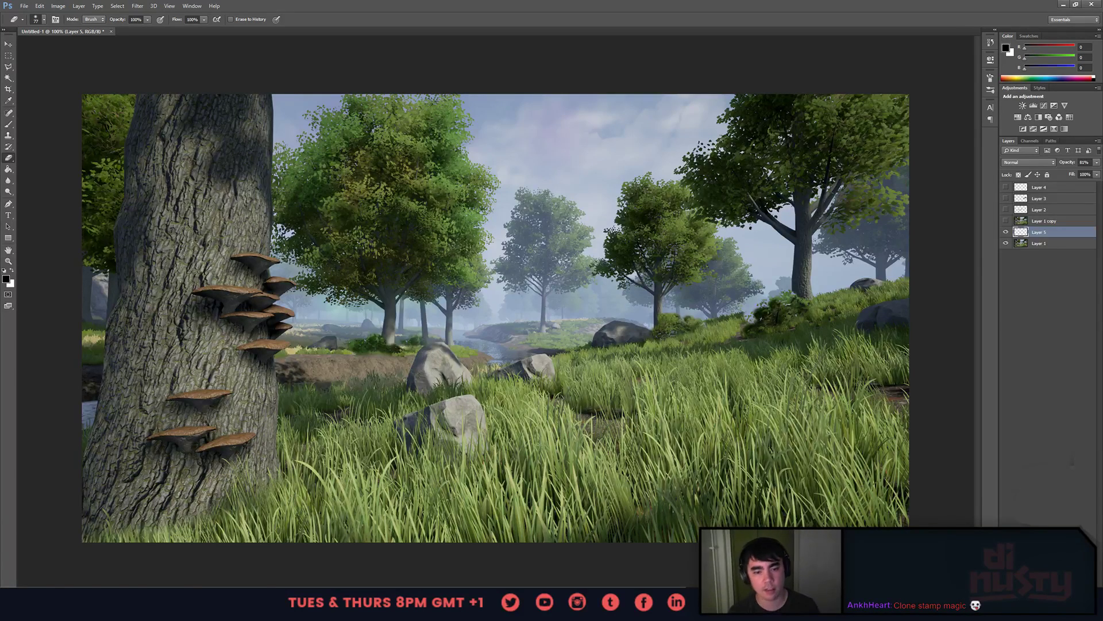
mouse_move(151, 609)
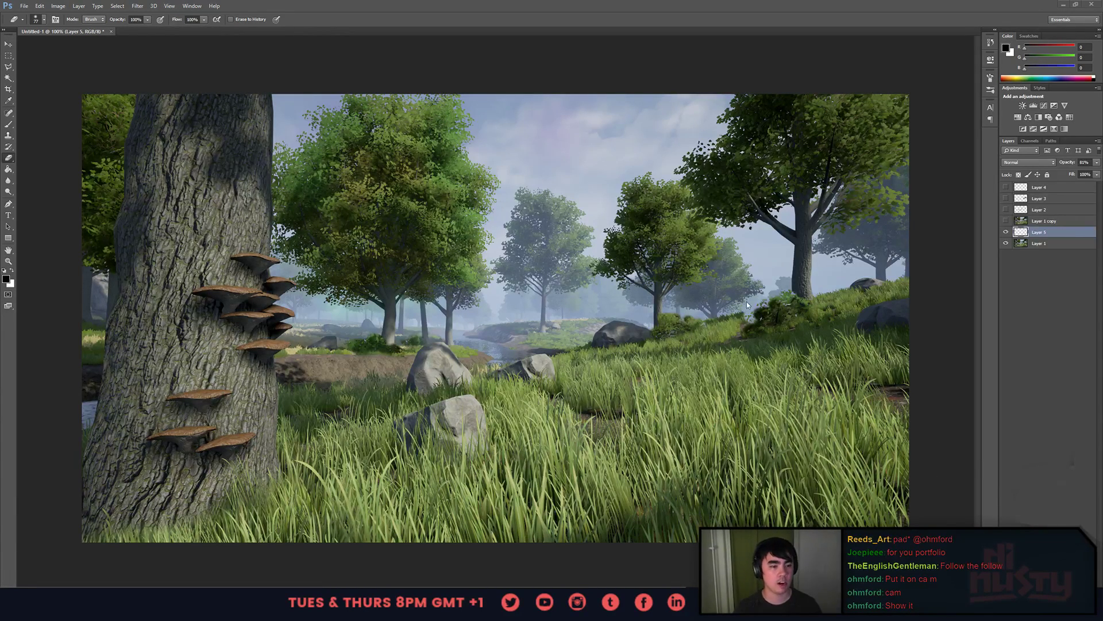
- Make Layer 1 active for cloning with the Clone Stamp
left_click(1020, 243)
key("s")
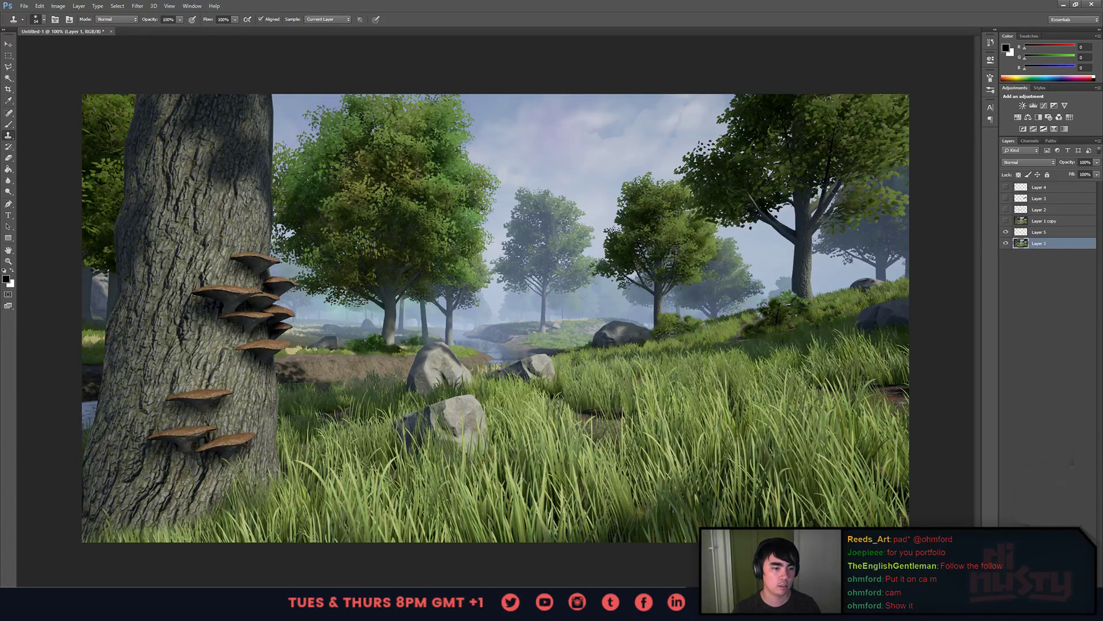